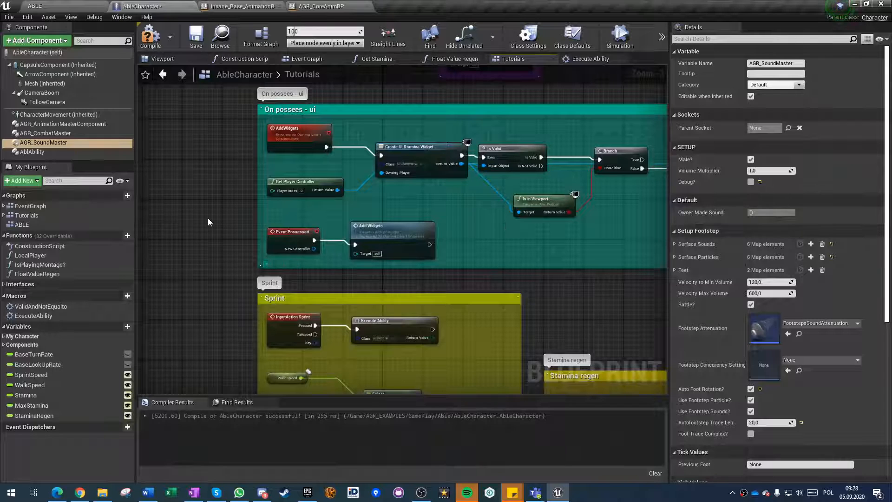
Compile and save the AbleCharacter blueprint.
{"action": "scroll", "coordinate": [208, 219], "scroll_direction": "down", "scroll_amount": 5}
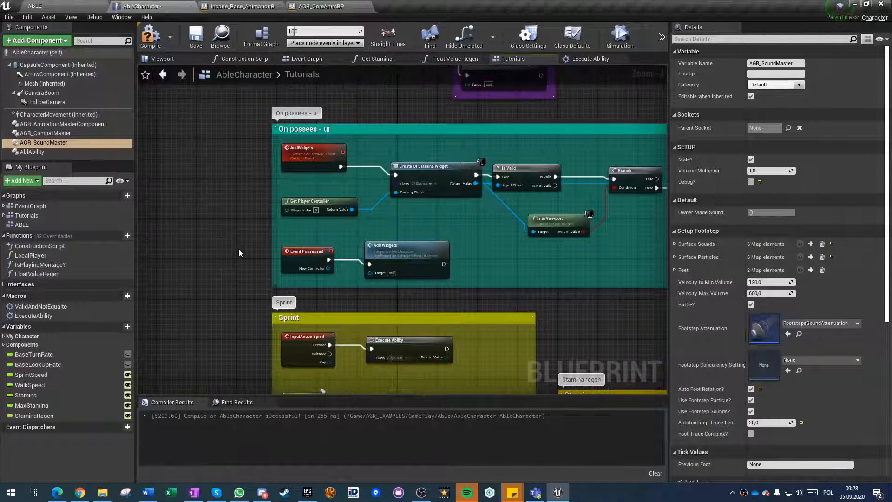
{"action": "right_click_drag", "start_coordinate": [238, 247], "coordinate": [231, 246]}
{"action": "scroll", "coordinate": [250, 291], "scroll_direction": "down", "scroll_amount": 3}
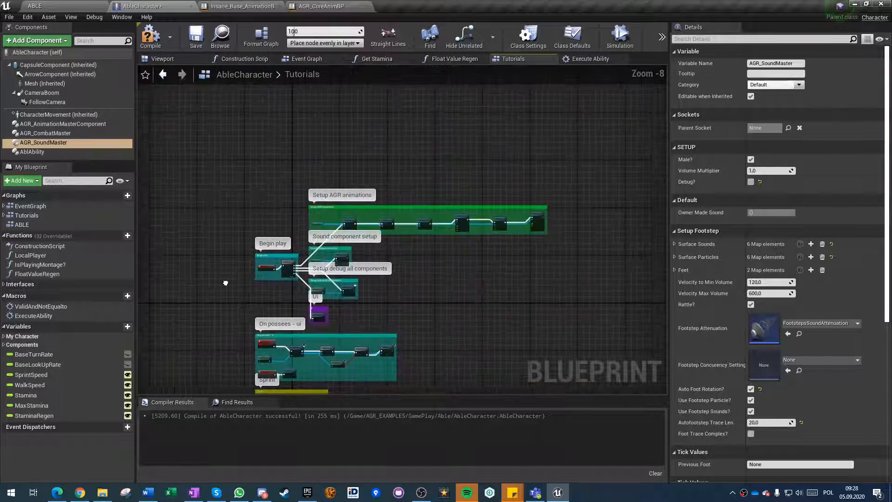
{"action": "left_click", "coordinate": [195, 38]}
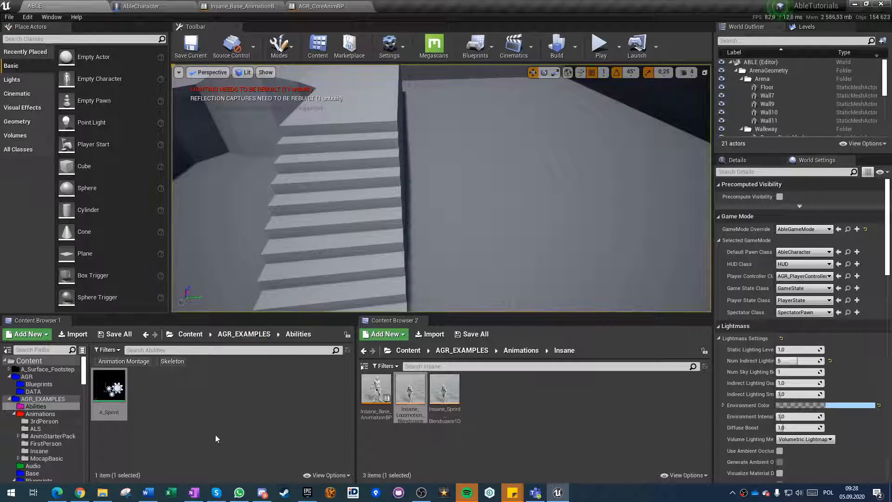
Open Insane_Locomotion_Blendspace and Insane_Sprint_Blendspace1D in turn to review their axis settings and blend samples.
{"action": "double_click", "coordinate": [412, 397]}
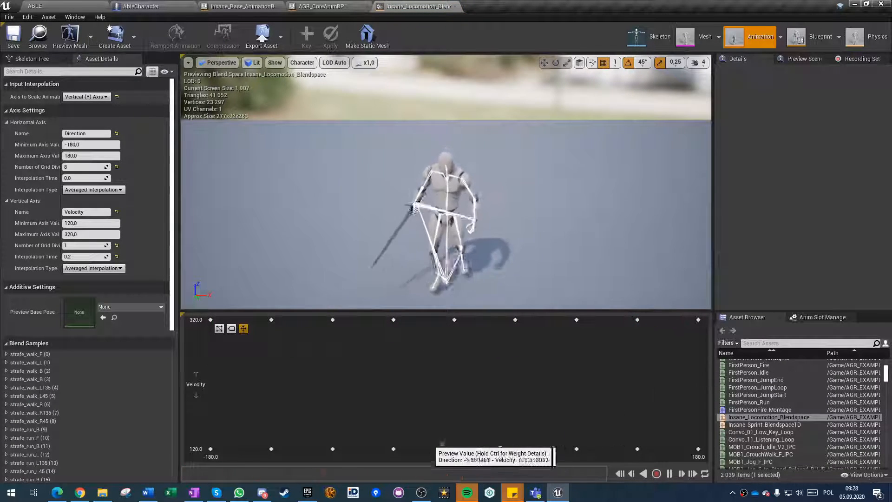
{"action": "left_click", "coordinate": [53, 5]}
{"action": "double_click", "coordinate": [432, 398]}
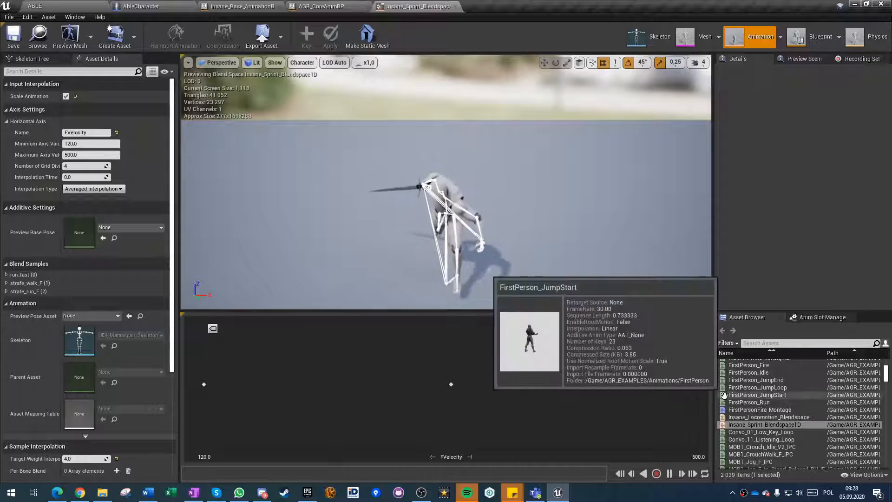
{"action": "left_click", "coordinate": [455, 6]}
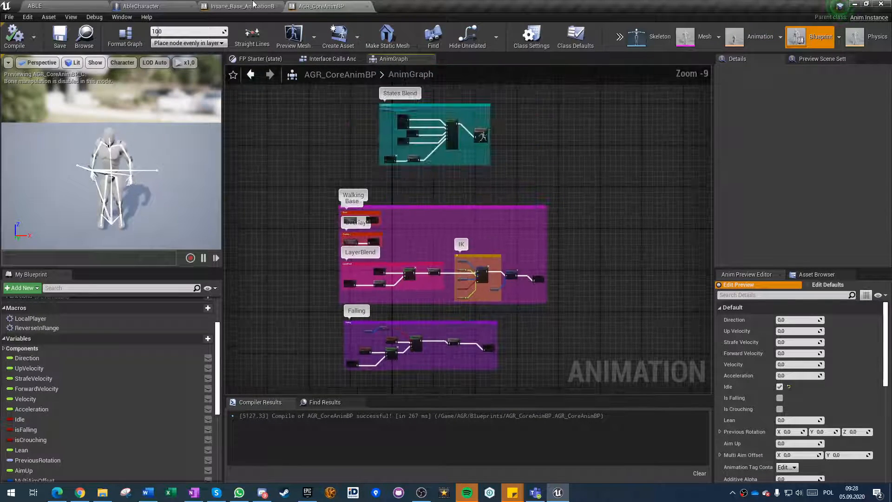
{"action": "left_click", "coordinate": [245, 6]}
{"action": "left_click", "coordinate": [135, 6]}
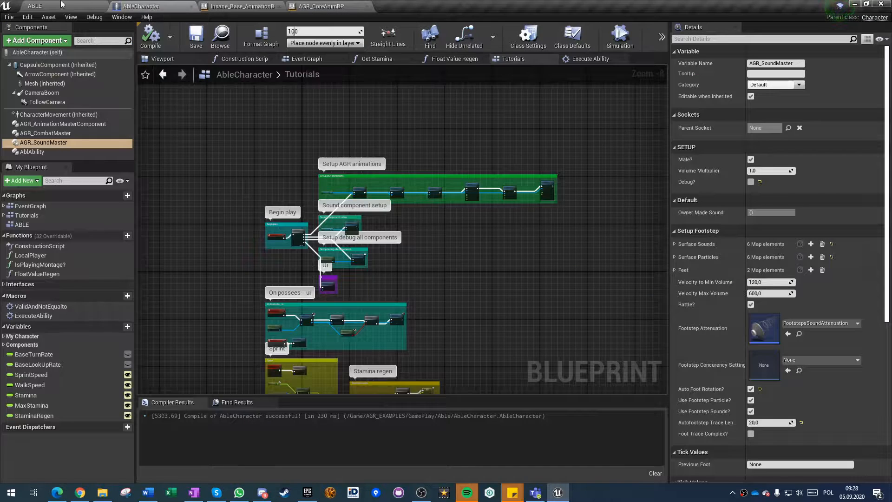
{"action": "left_click", "coordinate": [60, 5]}
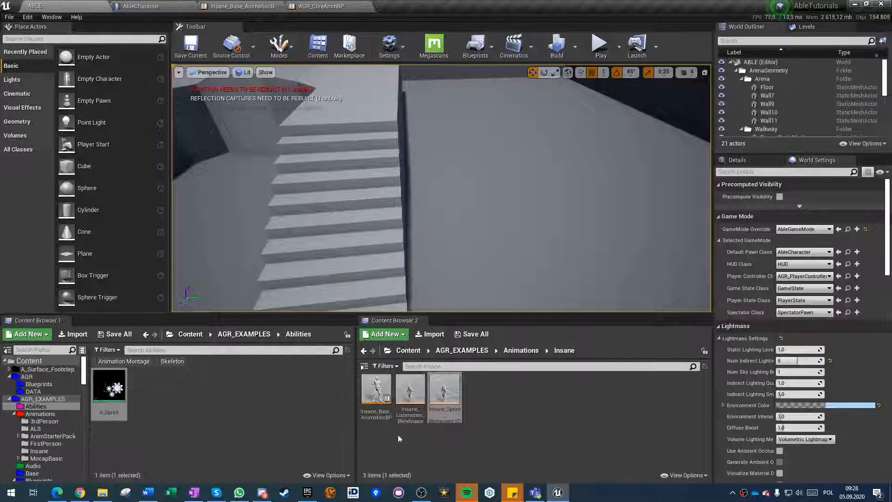
{"action": "left_click", "coordinate": [418, 444]}
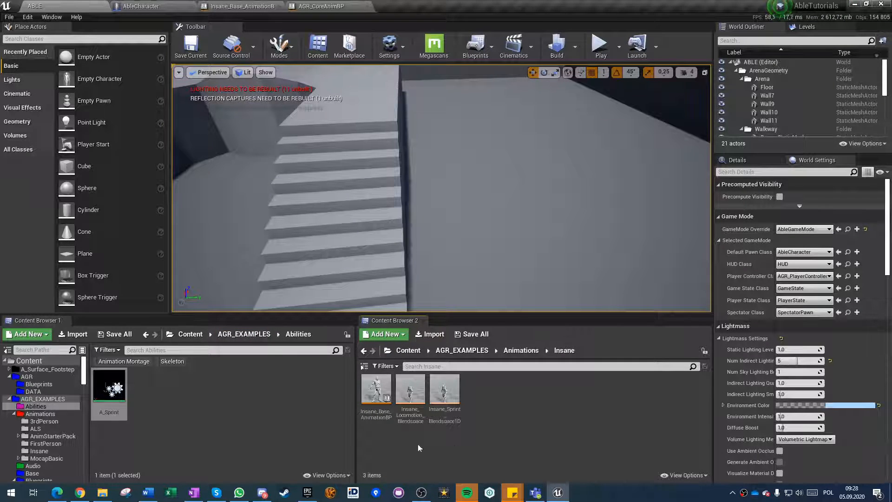
{"action": "left_click", "coordinate": [241, 419]}
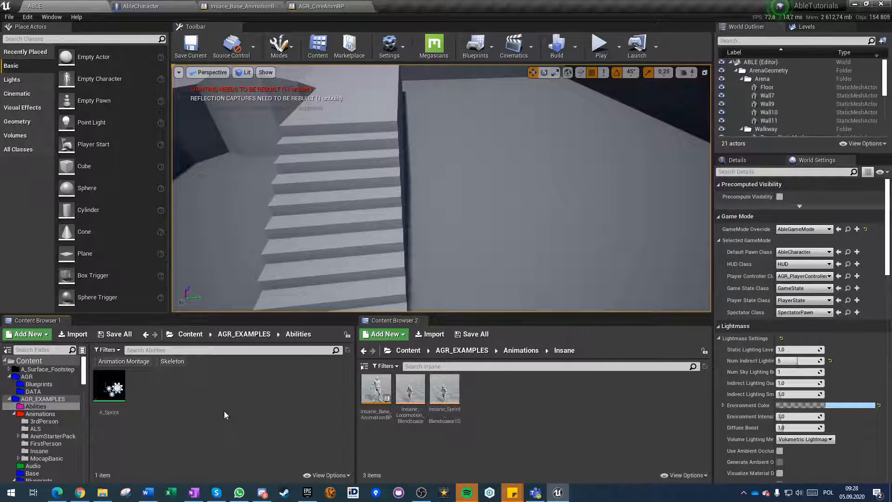
Open the Interface Calls And Component Variables graph from the event graph of AGR_CoreAnimBP.
{"action": "left_click", "coordinate": [344, 6]}
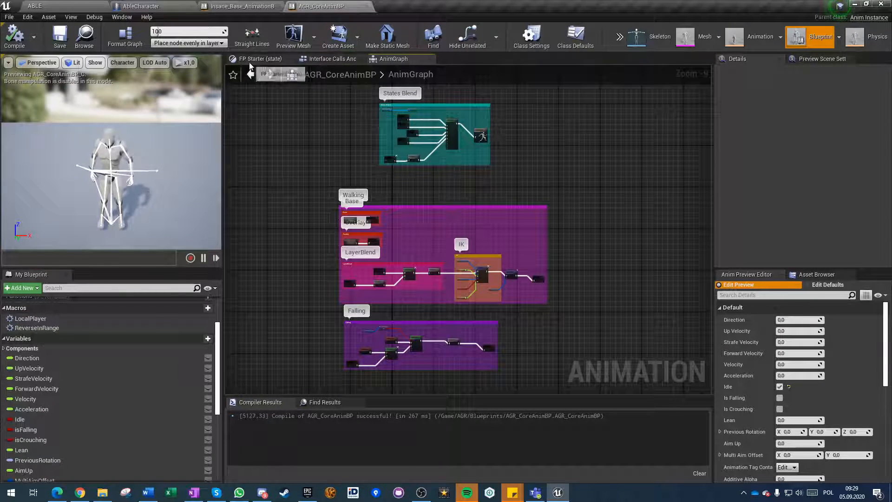
{"action": "scroll", "coordinate": [69, 335], "scroll_direction": "up", "scroll_amount": 3}
{"action": "left_click", "coordinate": [31, 314]}
{"action": "double_click", "coordinate": [34, 317]}
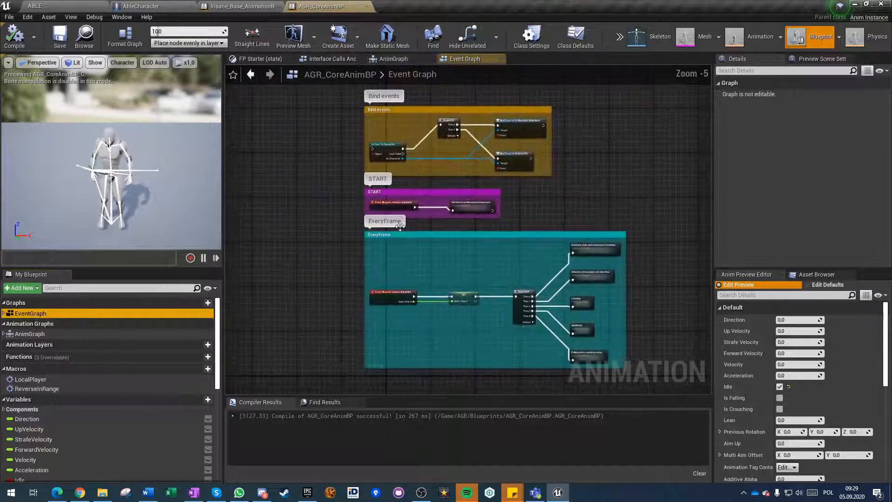
{"action": "scroll", "coordinate": [598, 256], "scroll_direction": "up", "scroll_amount": 5}
{"action": "double_click", "coordinate": [599, 257]}
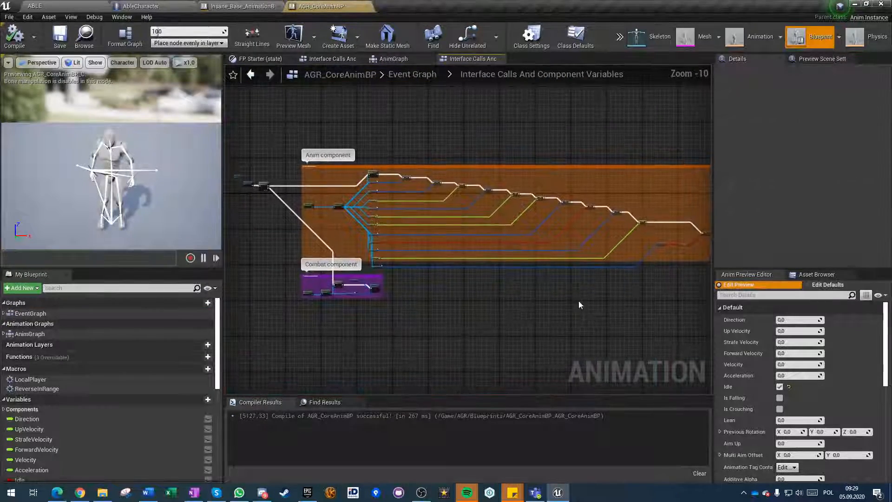
Examine how the Anim component section sets Strafe Walking? from the Animation.Turn.RotToMovement tag check through the NOT node.
{"action": "scroll", "coordinate": [511, 297], "scroll_direction": "up", "scroll_amount": 5}
{"action": "left_click", "coordinate": [499, 180]}
{"action": "right_click_drag", "start_coordinate": [452, 285], "coordinate": [706, 297]}
{"action": "left_click", "coordinate": [559, 343]}
{"action": "right_click_drag", "start_coordinate": [530, 254], "coordinate": [482, 235]}
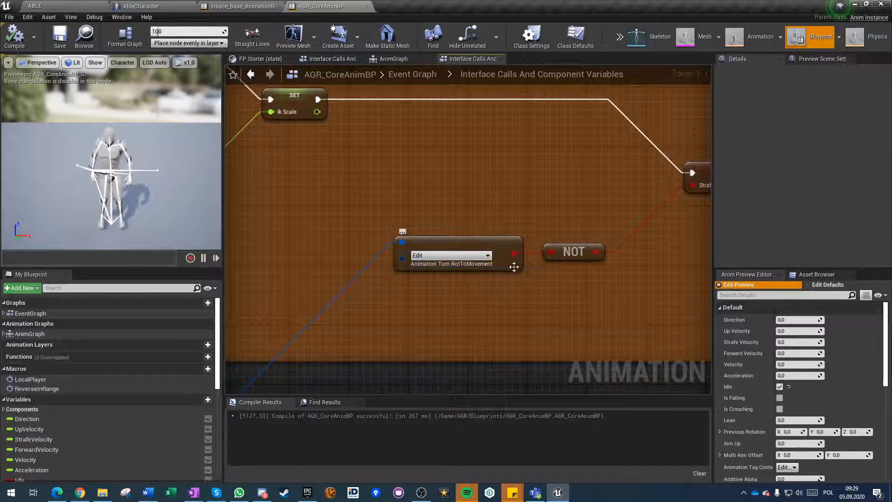
{"action": "scroll", "coordinate": [480, 288], "scroll_direction": "down", "scroll_amount": 1}
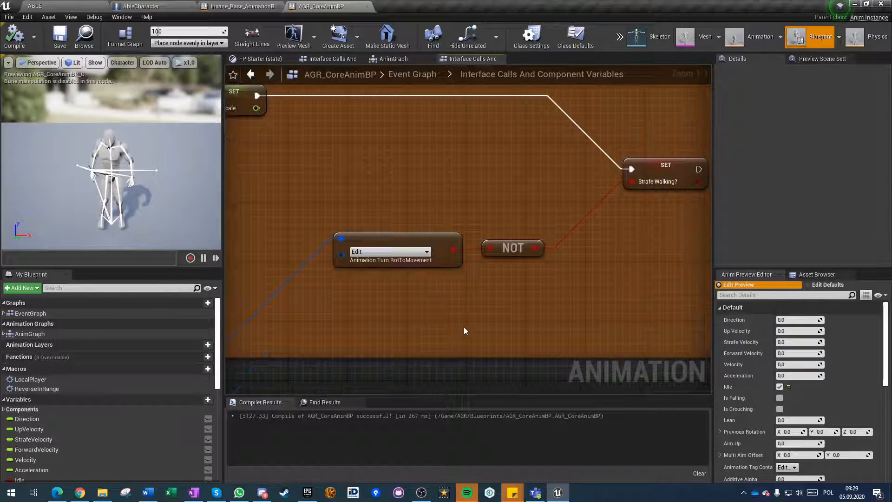
{"action": "scroll", "coordinate": [463, 327], "scroll_direction": "down", "scroll_amount": 1}
{"action": "key", "text": "ctrl+s"}
{"action": "right_click_drag", "start_coordinate": [362, 329], "coordinate": [708, 223]}
{"action": "scroll", "coordinate": [546, 332], "scroll_direction": "down", "scroll_amount": 5}
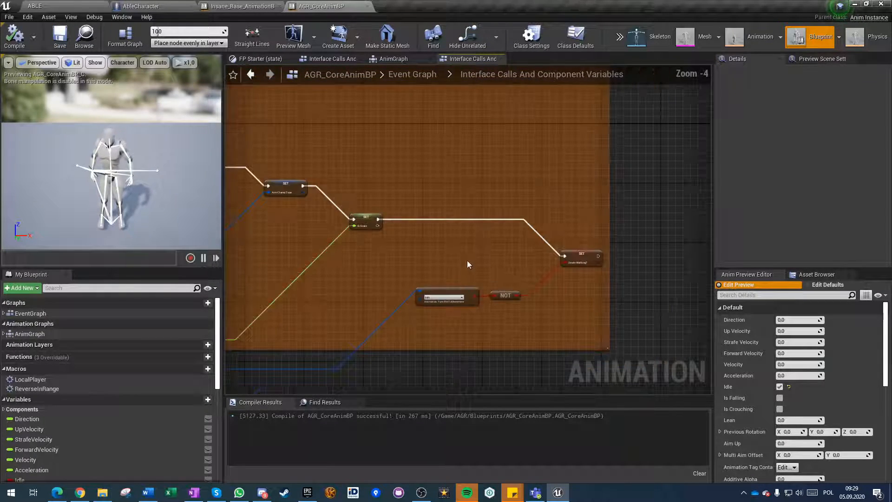
{"action": "right_click_drag", "start_coordinate": [407, 269], "coordinate": [527, 226]}
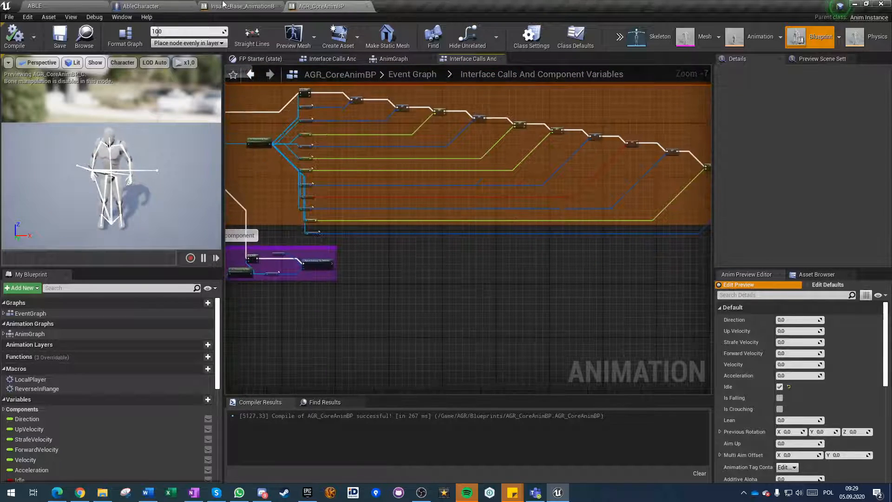
Review the idle saved pose and the Insane Standing and In Air? blend setup in the AnimGraph of Insane_Base_AnimationBP.
{"action": "left_click", "coordinate": [232, 6]}
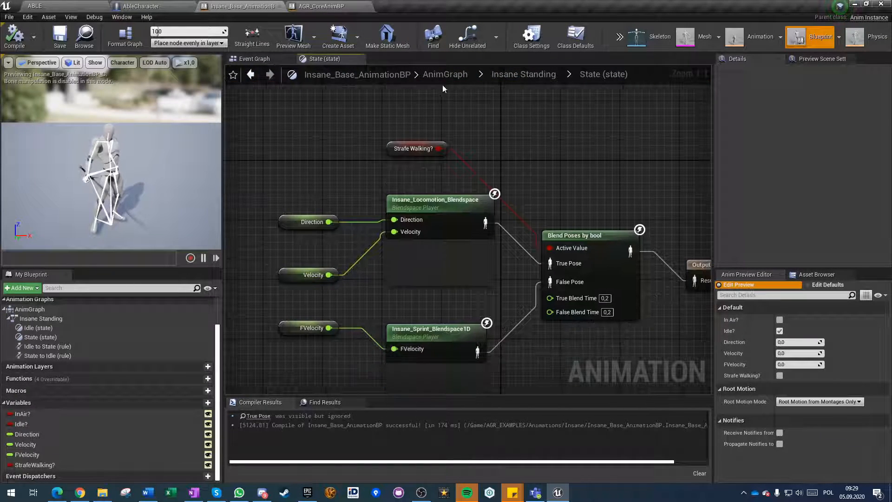
{"action": "left_click", "coordinate": [445, 74]}
{"action": "scroll", "coordinate": [433, 314], "scroll_direction": "down", "scroll_amount": 3}
{"action": "right_click_drag", "start_coordinate": [432, 314], "coordinate": [353, 213]}
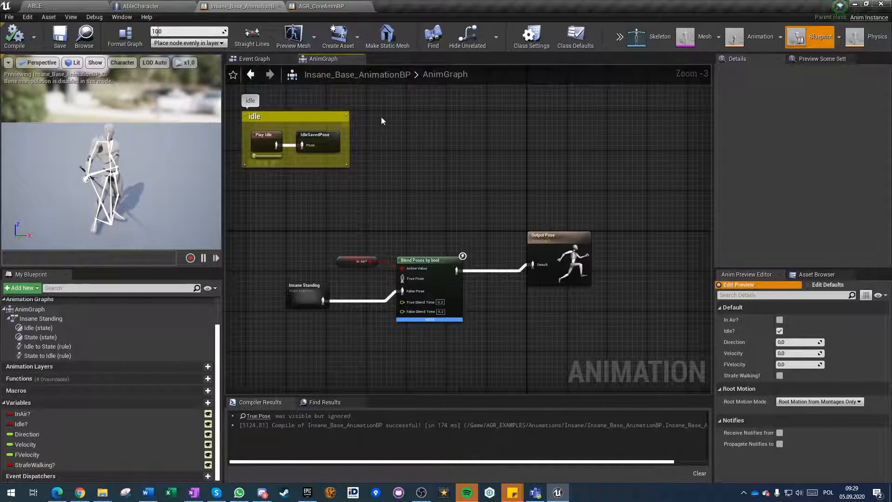
{"action": "right_click_drag", "start_coordinate": [278, 217], "coordinate": [384, 207]}
{"action": "scroll", "coordinate": [384, 280], "scroll_direction": "up", "scroll_amount": 3}
{"action": "right_click_drag", "start_coordinate": [427, 164], "coordinate": [422, 241]}
{"action": "scroll", "coordinate": [421, 242], "scroll_direction": "down", "scroll_amount": 1}
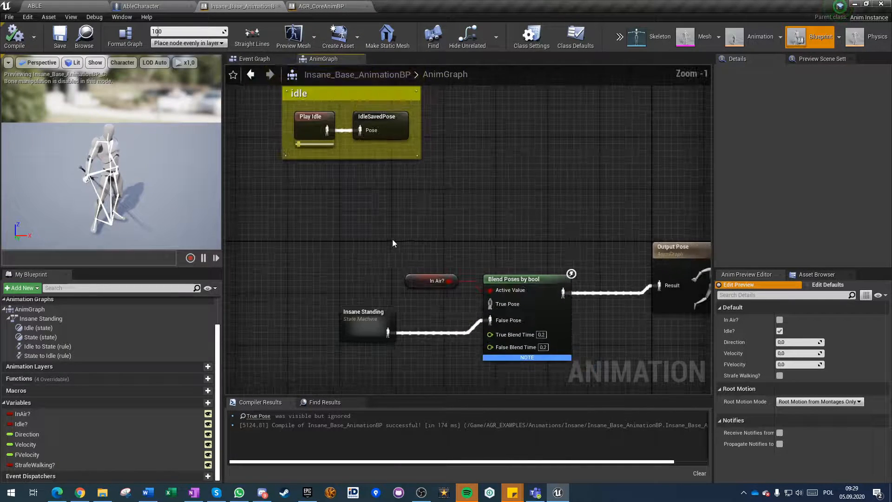
{"action": "right_click_drag", "start_coordinate": [336, 313], "coordinate": [340, 280]}
Open State inside the Insane Standing state machine and examine the transition settings of its Blend Poses by bool node.
{"action": "double_click", "coordinate": [373, 296]}
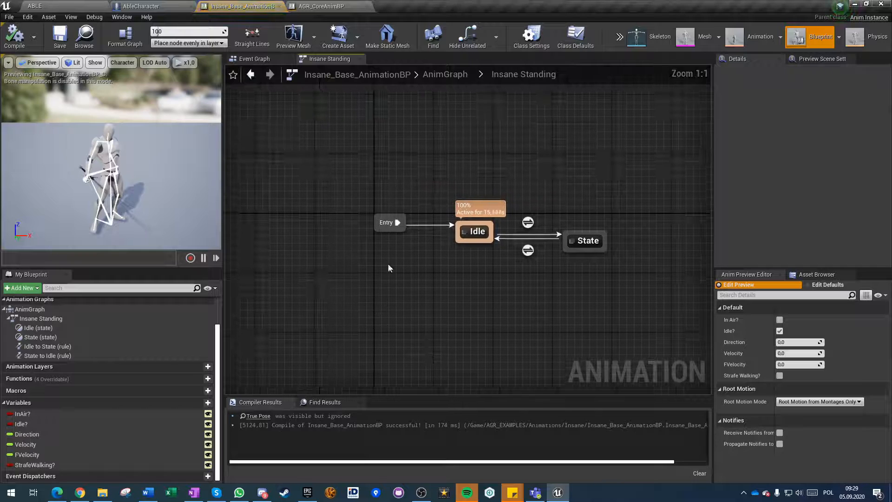
{"action": "left_click_drag", "start_coordinate": [593, 240], "coordinate": [592, 231]}
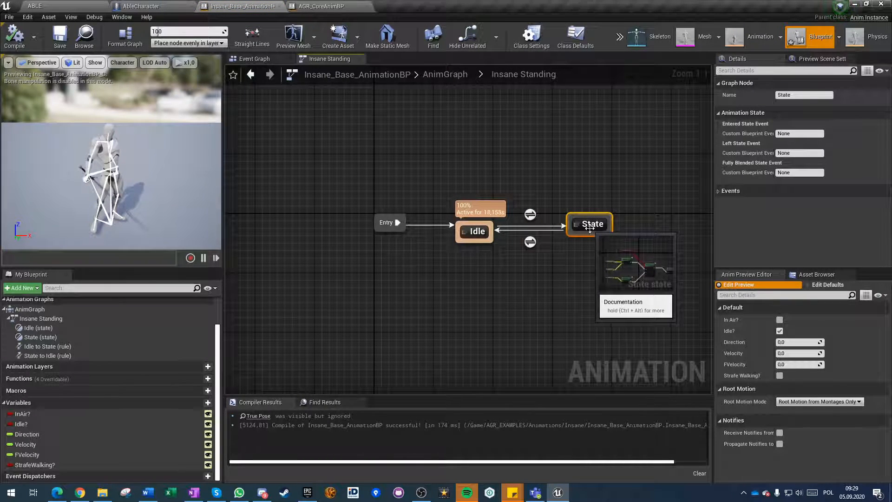
{"action": "double_click", "coordinate": [590, 227]}
{"action": "right_click_drag", "start_coordinate": [449, 305], "coordinate": [443, 279]}
{"action": "left_click_drag", "start_coordinate": [383, 122], "coordinate": [514, 134]}
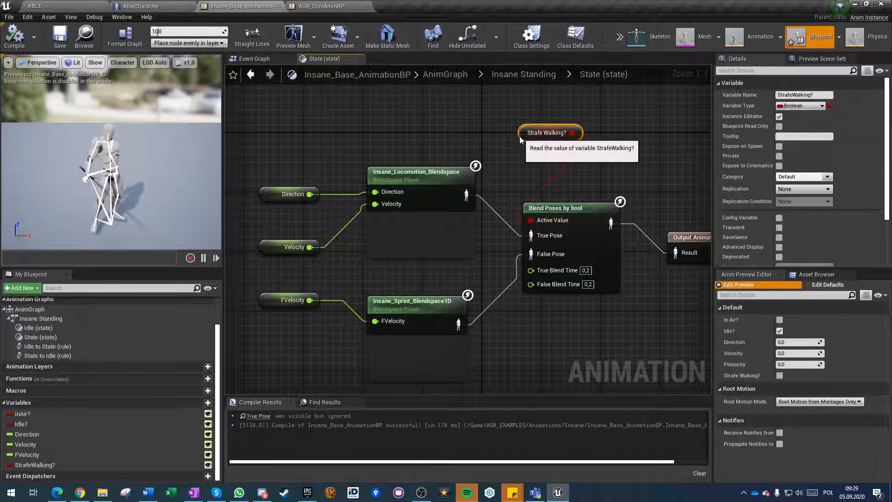
{"action": "key", "text": "ctrl+z"}
{"action": "left_click", "coordinate": [539, 210]}
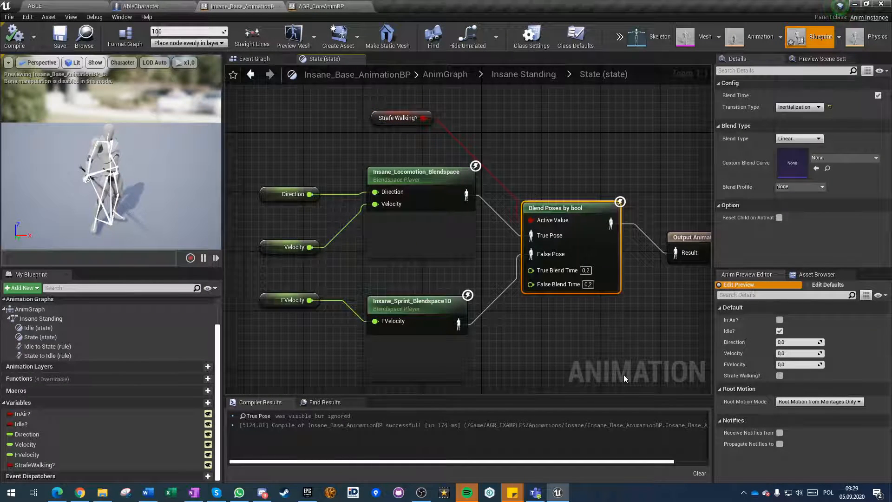
Set the blend logic of both transitions between Idle and State in Insane Standing to Inertialization.
{"action": "left_click", "coordinate": [523, 74]}
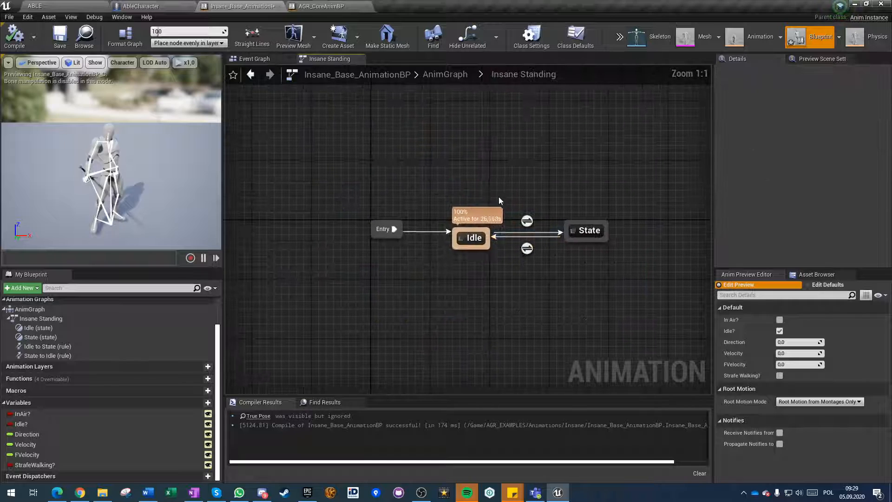
{"action": "left_click", "coordinate": [527, 221]}
{"action": "left_click", "coordinate": [797, 118]}
{"action": "left_click", "coordinate": [793, 133]}
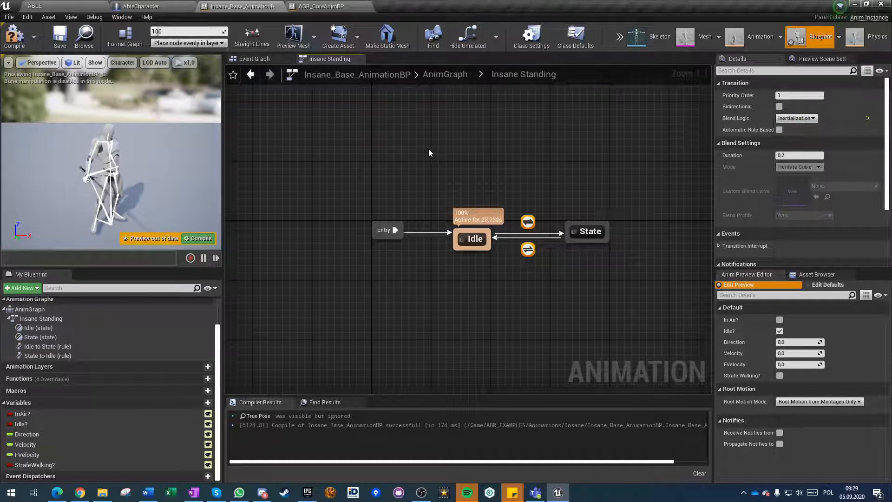
{"action": "left_click", "coordinate": [428, 149]}
Add an Inertialization node on the pose output of the Insane Standing state machine in the AnimGraph.
{"action": "left_click", "coordinate": [457, 74]}
{"action": "right_click_drag", "start_coordinate": [353, 325], "coordinate": [378, 212]}
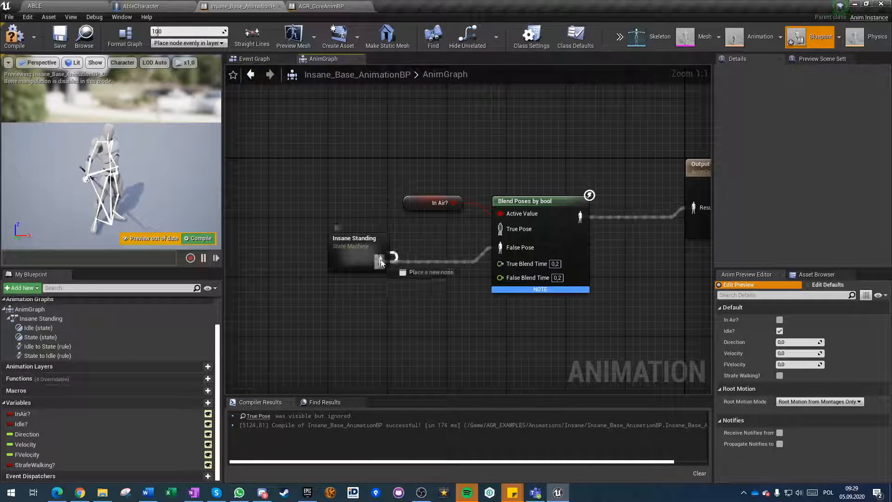
{"action": "left_click_drag", "start_coordinate": [380, 262], "coordinate": [410, 266]}
{"action": "type", "text": "iner"}
{"action": "key", "text": "Return"}
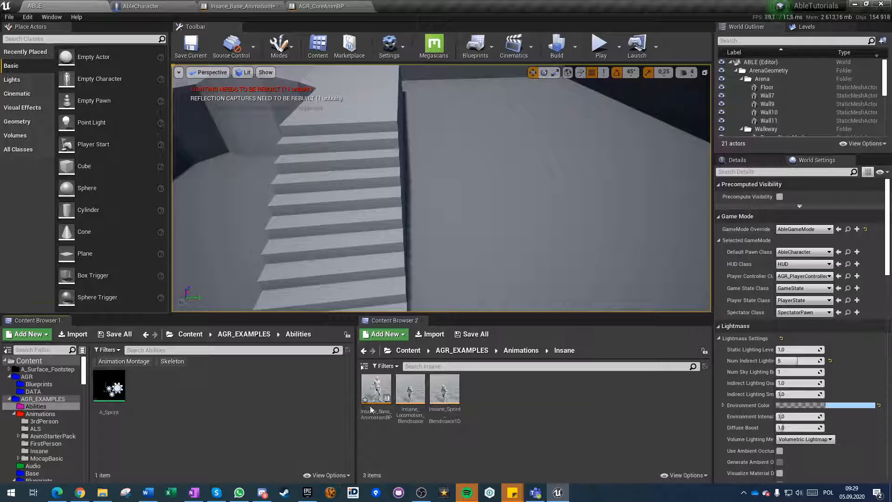
Browse to the Animation folder of the InsaneAirCombo content pack.
{"action": "left_click", "coordinate": [192, 335]}
{"action": "scroll", "coordinate": [241, 415], "scroll_direction": "down", "scroll_amount": 2}
{"action": "left_click", "coordinate": [261, 423]}
{"action": "left_click", "coordinate": [290, 429]}
{"action": "scroll", "coordinate": [220, 425], "scroll_direction": "up", "scroll_amount": 5}
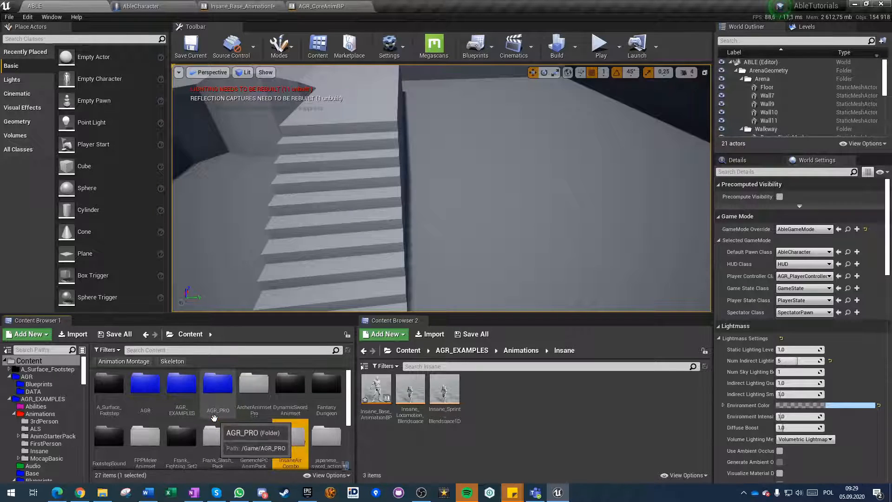
{"action": "double_click", "coordinate": [292, 444]}
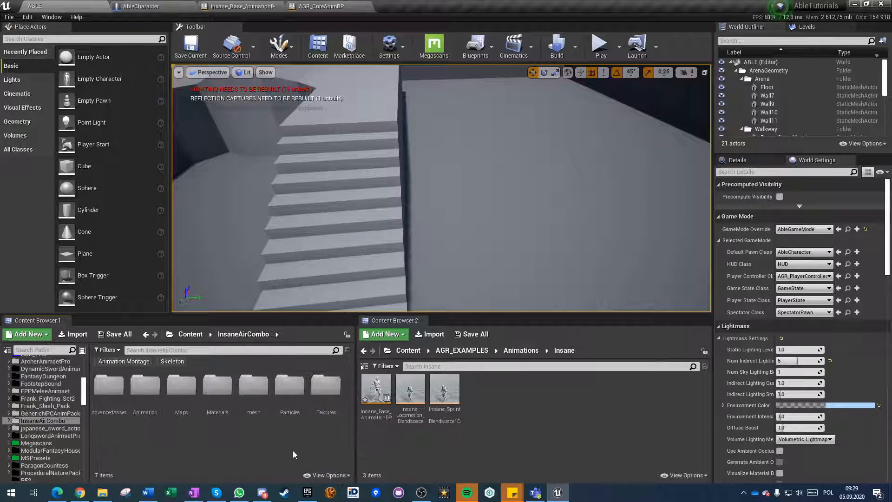
{"action": "double_click", "coordinate": [145, 387]}
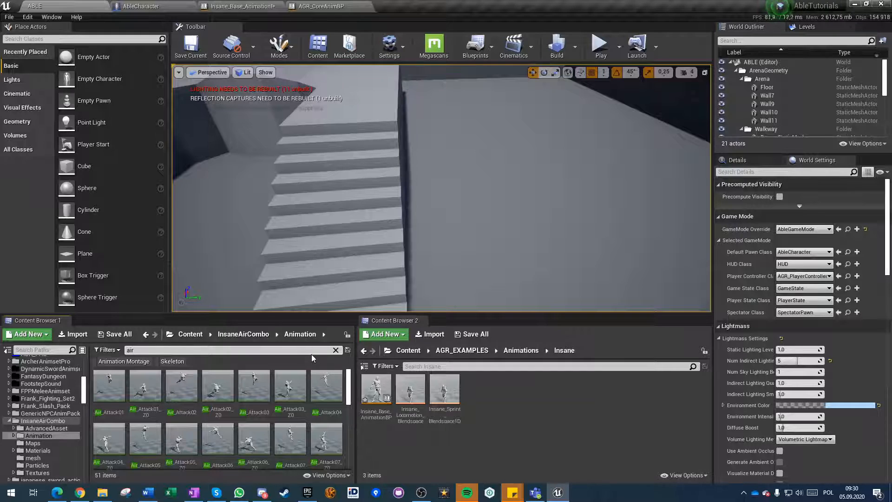
Look through the air animations in the InsaneAirCombo Animation folder and search the folder for loop.
{"action": "mouse_move", "coordinate": [288, 387]}
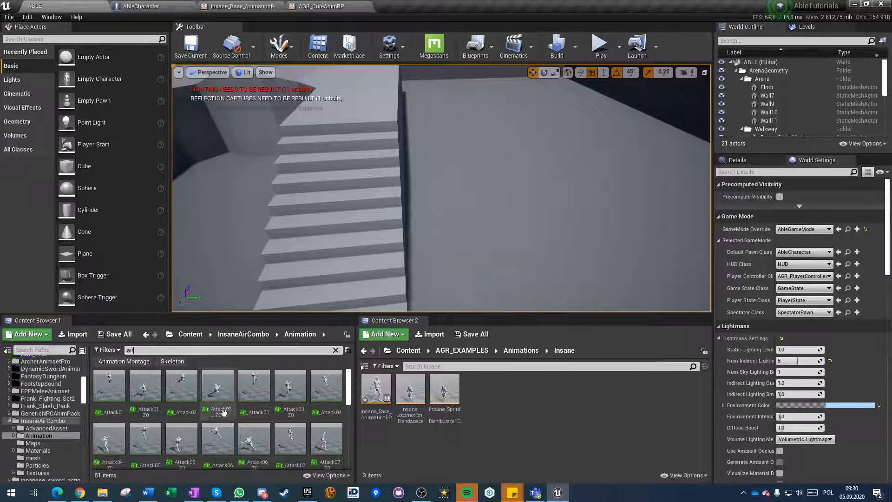
{"action": "scroll", "coordinate": [282, 406], "scroll_direction": "down", "scroll_amount": 2}
{"action": "scroll", "coordinate": [281, 406], "scroll_direction": "down", "scroll_amount": 4}
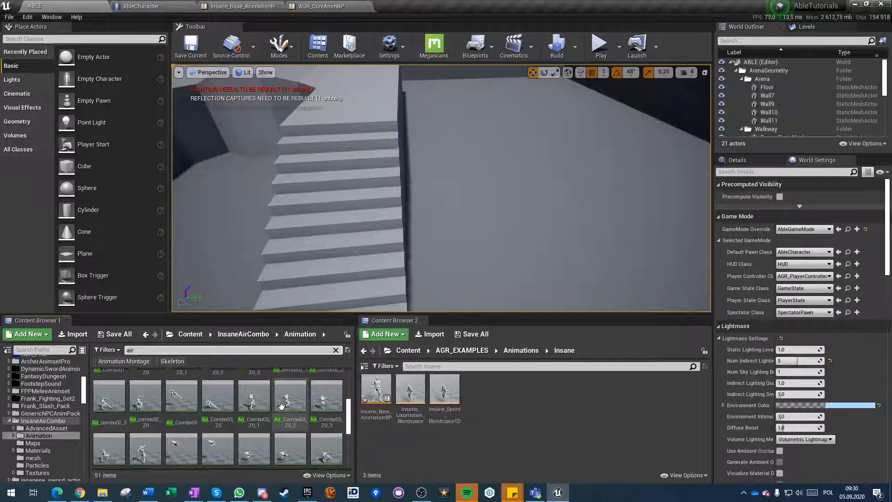
{"action": "scroll", "coordinate": [282, 406], "scroll_direction": "down", "scroll_amount": 4}
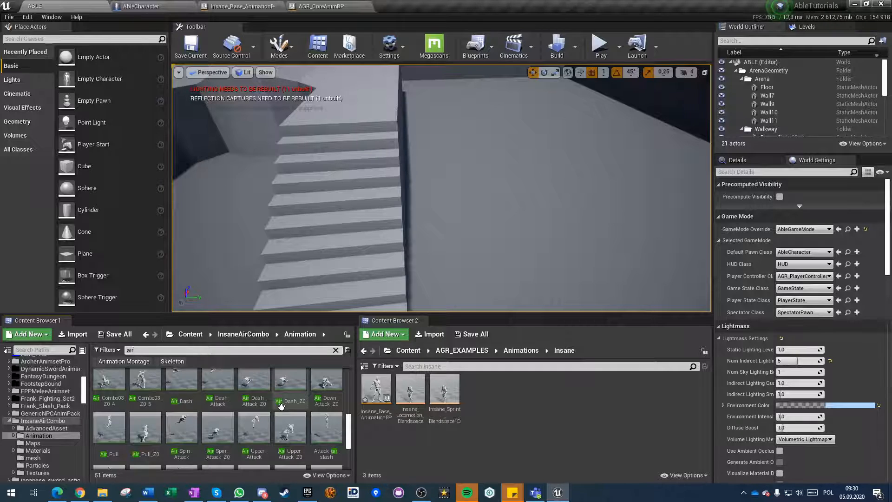
{"action": "scroll", "coordinate": [282, 406], "scroll_direction": "down", "scroll_amount": 2}
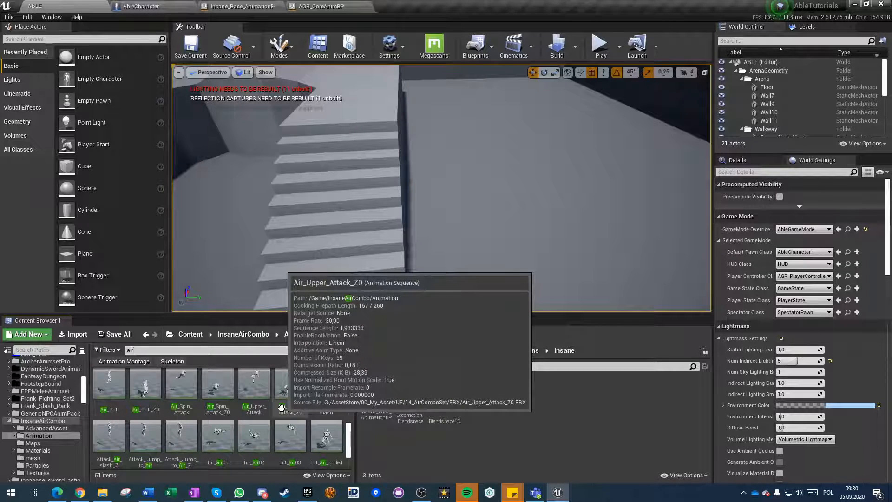
{"action": "scroll", "coordinate": [281, 408], "scroll_direction": "down", "scroll_amount": 2}
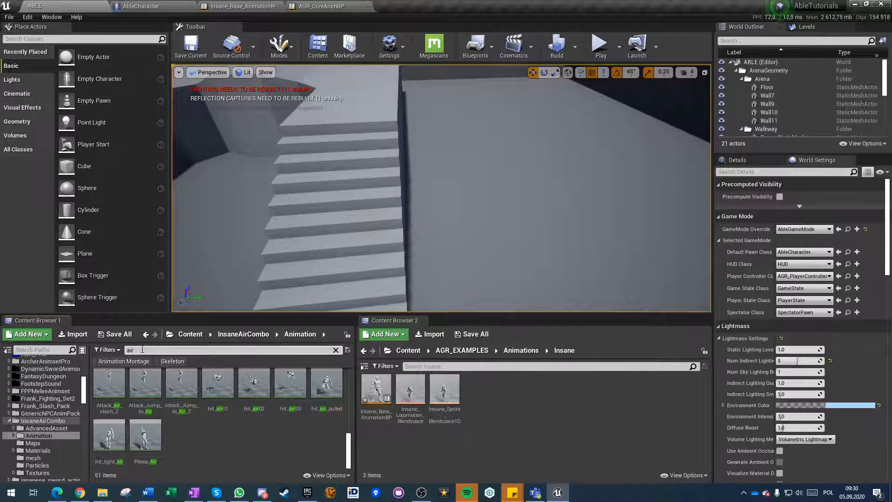
{"action": "type", "text": "p"}
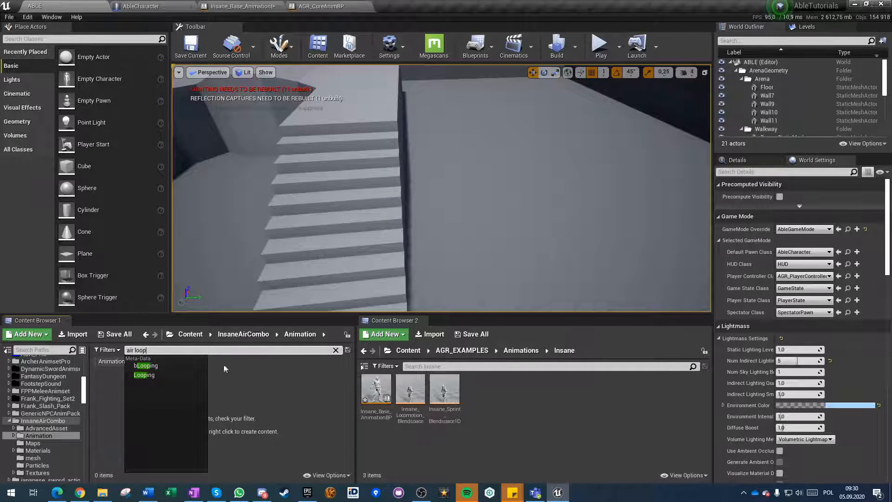
{"action": "key", "text": "ctrl+a"}
{"action": "type", "text": "loo"}
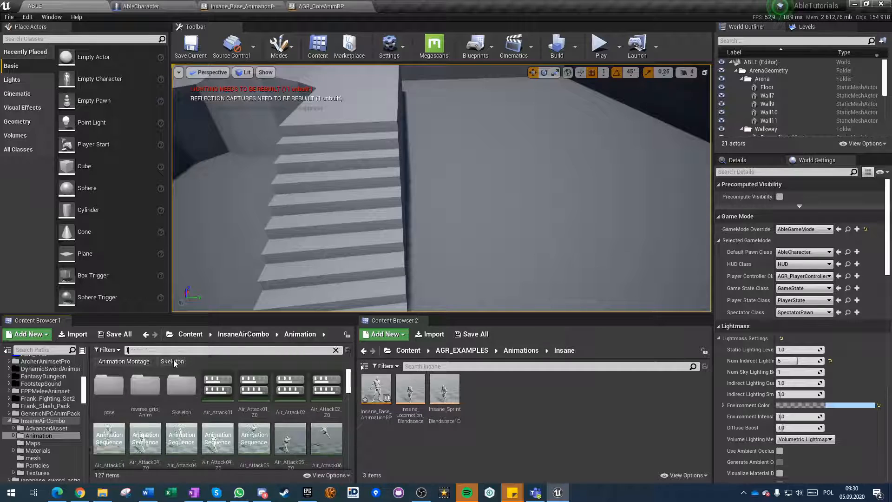
{"action": "type", "text": "p"}
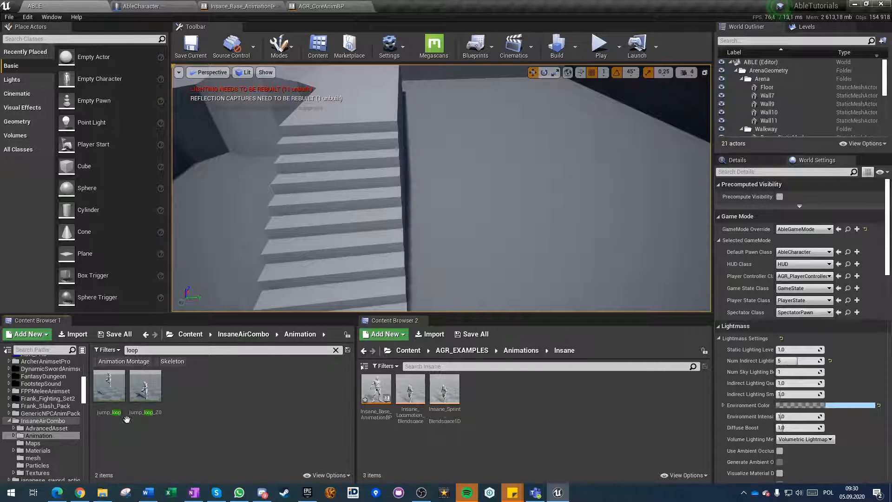
Add jump_loop_Z0 to the Insane_Base_AnimationBP AnimGraph, connect it to True Pose of Blend Poses by bool, and compile.
{"action": "mouse_move", "coordinate": [142, 398]}
{"action": "left_click_drag", "start_coordinate": [145, 398], "coordinate": [356, 143]}
{"action": "left_click_drag", "start_coordinate": [421, 165], "coordinate": [500, 229]}
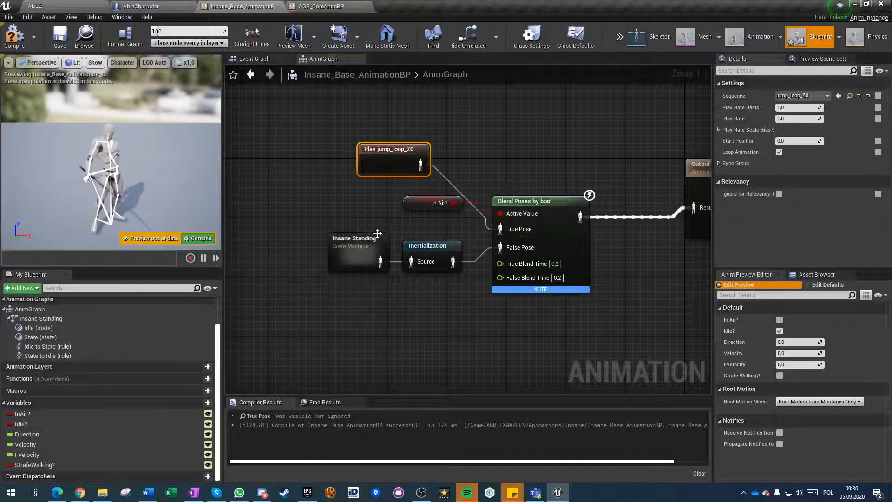
{"action": "left_click", "coordinate": [7, 42]}
Play the ABLE level, move the character around to test its animations, and stop the session.
{"action": "left_click", "coordinate": [35, 6]}
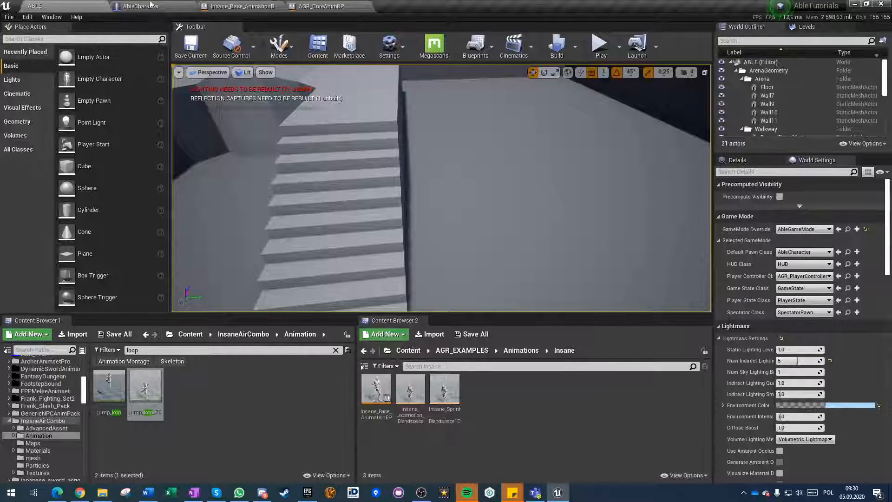
{"action": "left_click", "coordinate": [601, 47]}
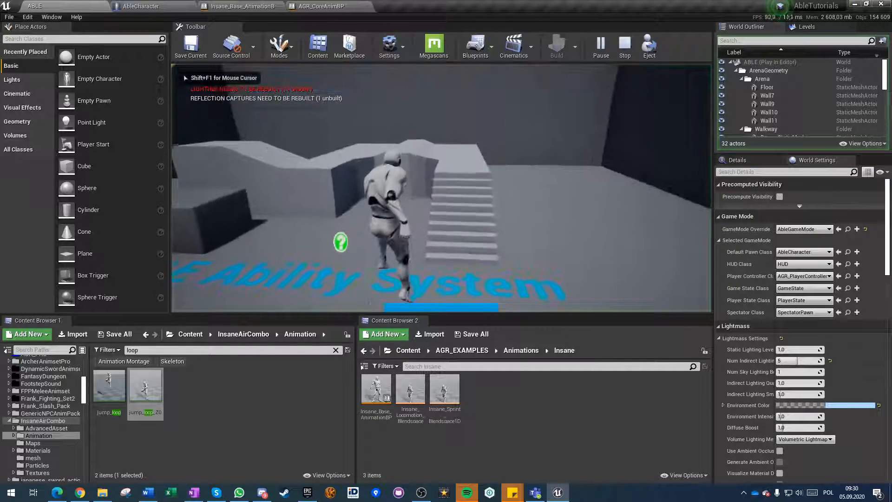
{"action": "key", "text": "w"}
{"action": "key", "text": "d"}
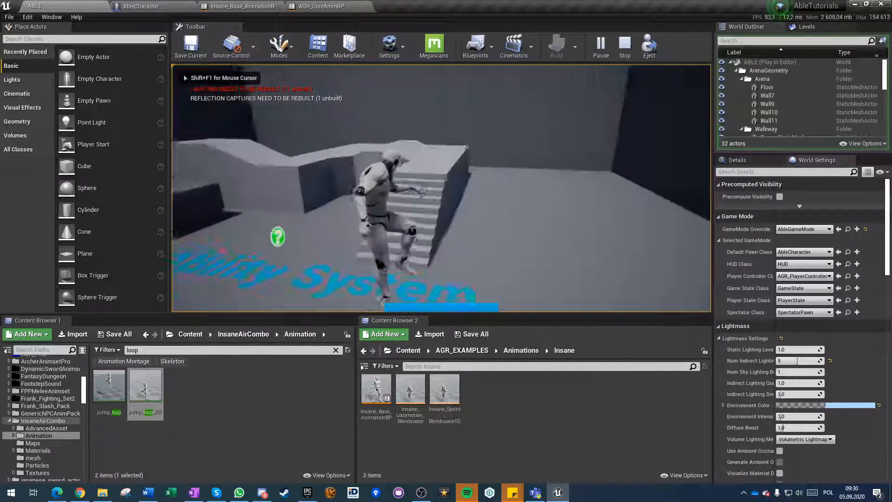
{"action": "key", "text": "Escape"}
Examine the Base Pose Tag of the Event Setup Base Pose node in AbleCharacter's Setup AGR animations section.
{"action": "left_click", "coordinate": [180, 7]}
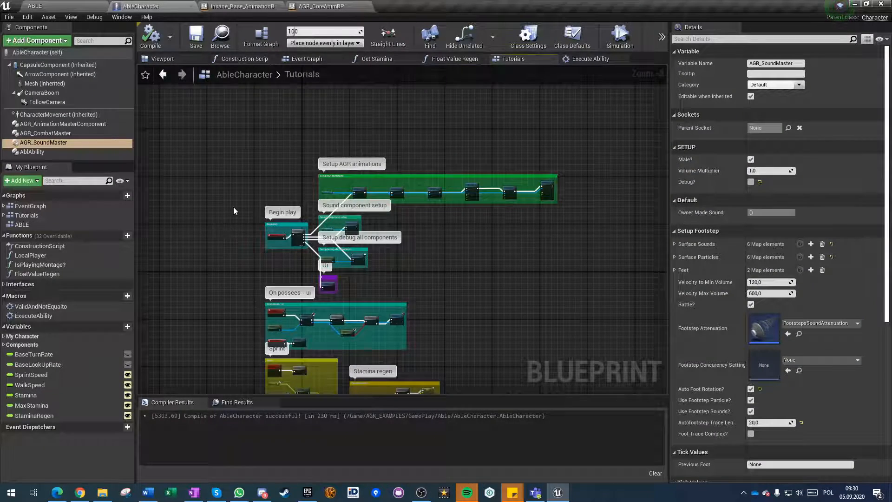
{"action": "scroll", "coordinate": [261, 223], "scroll_direction": "down", "scroll_amount": 3}
{"action": "scroll", "coordinate": [294, 243], "scroll_direction": "up", "scroll_amount": 12}
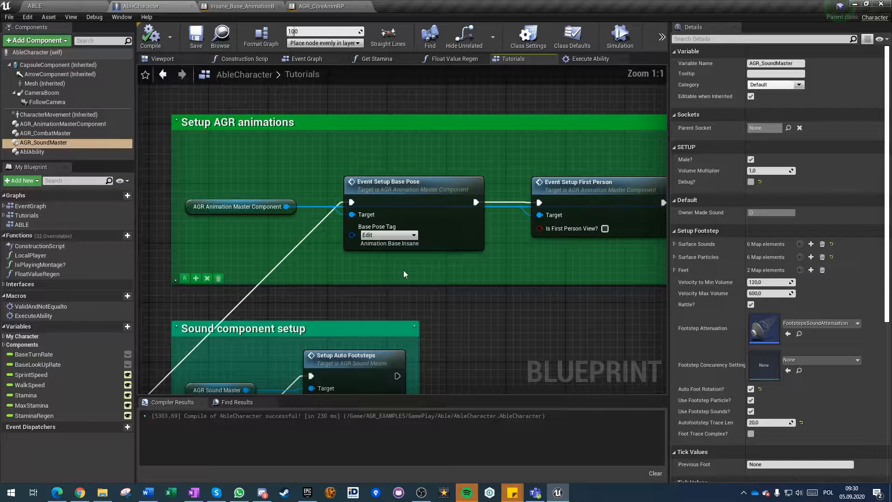
{"action": "left_click", "coordinate": [399, 222]}
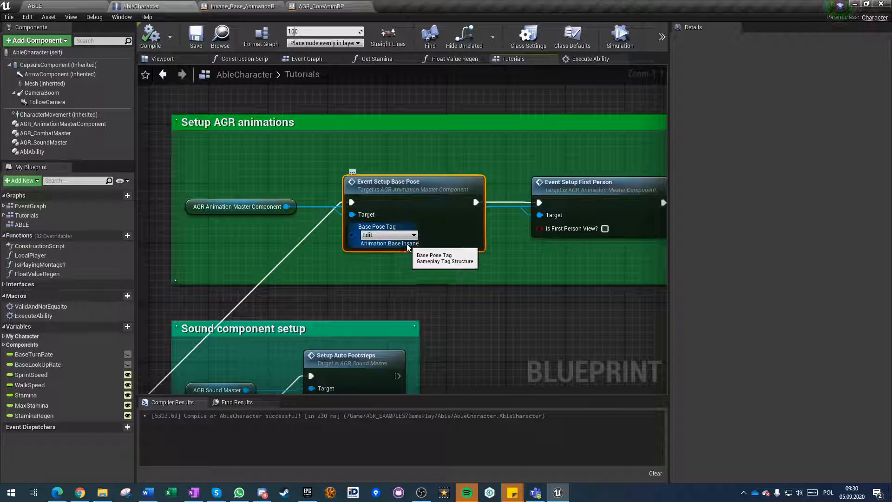
Open the BasePoseStateMachine from the AnimGraph of AGR_CoreAnimBP.
{"action": "left_click", "coordinate": [321, 7]}
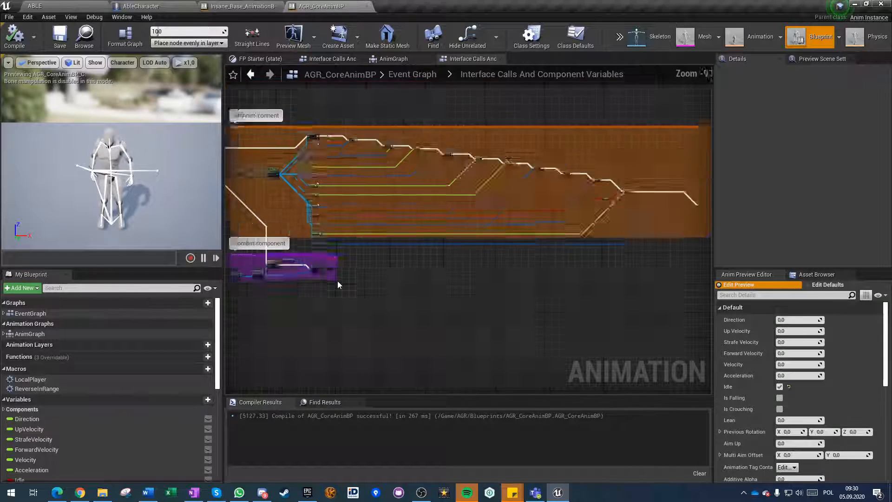
{"action": "scroll", "coordinate": [337, 284], "scroll_direction": "down", "scroll_amount": 2}
{"action": "left_click", "coordinate": [393, 59]}
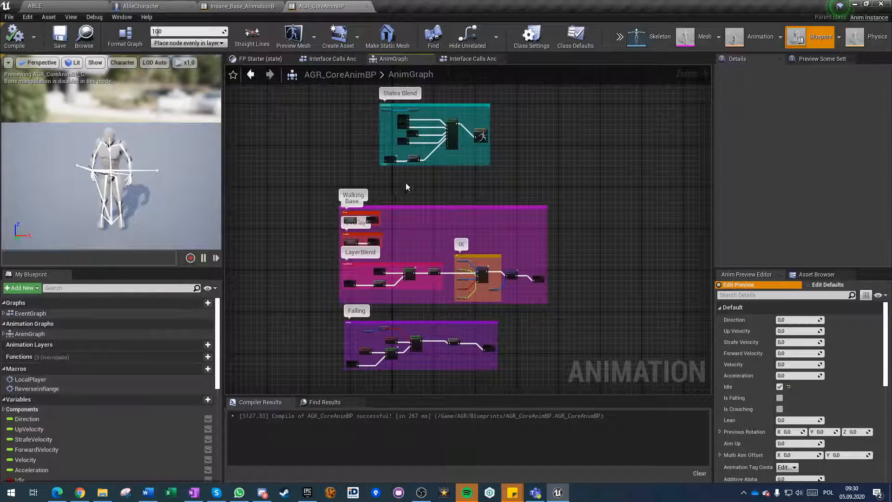
{"action": "scroll", "coordinate": [405, 186], "scroll_direction": "up", "scroll_amount": 5}
{"action": "double_click", "coordinate": [325, 108]}
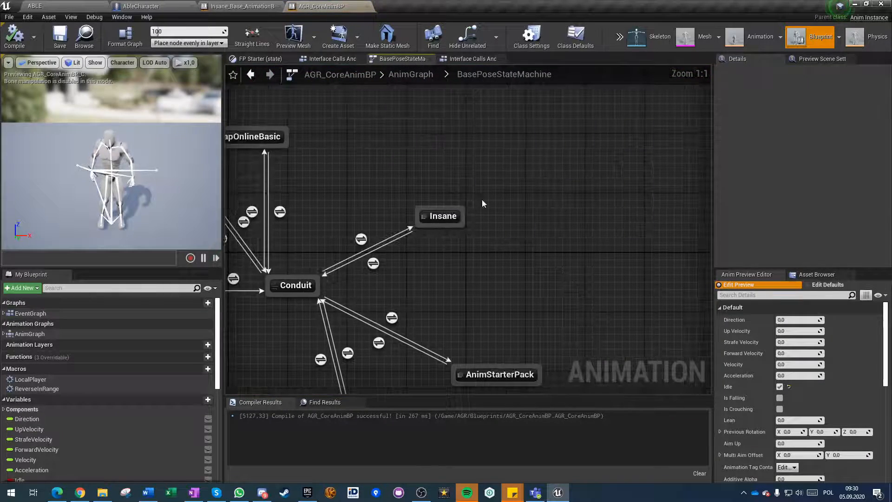
Reposition the MocapOnlineBasic state so that it sits straight above the Conduit node.
{"action": "left_click", "coordinate": [423, 218]}
{"action": "right_click_drag", "start_coordinate": [310, 224], "coordinate": [405, 196]}
{"action": "left_click", "coordinate": [455, 210]}
{"action": "left_click", "coordinate": [422, 182]}
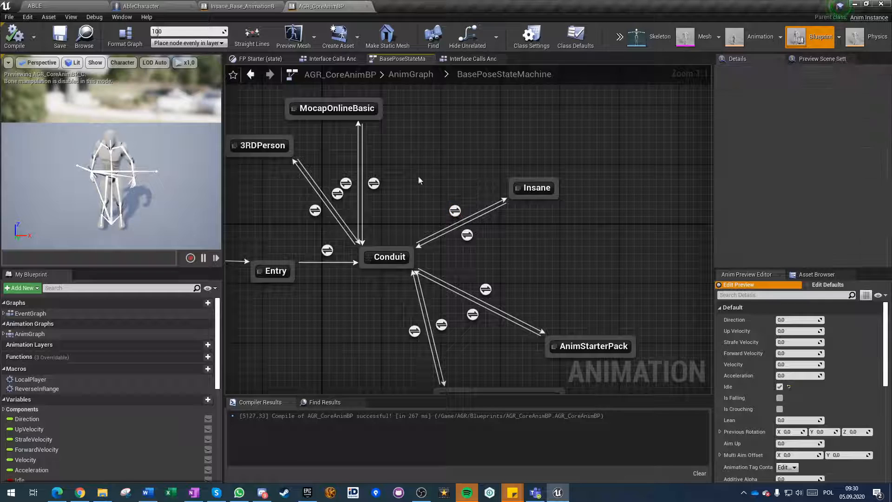
{"action": "left_click_drag", "start_coordinate": [343, 111], "coordinate": [381, 111]}
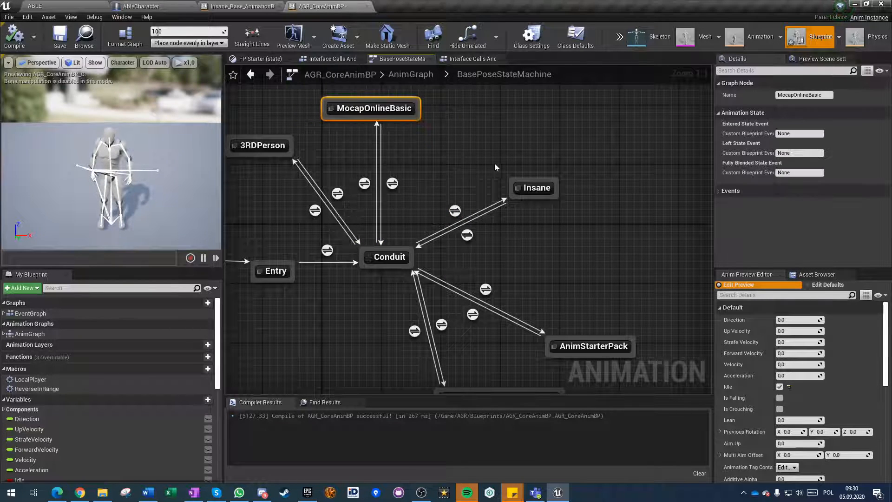
Examine the inputs of the Linked Anim Graph node inside the Insane state and close AGR_CoreAnimBP.
{"action": "double_click", "coordinate": [531, 191]}
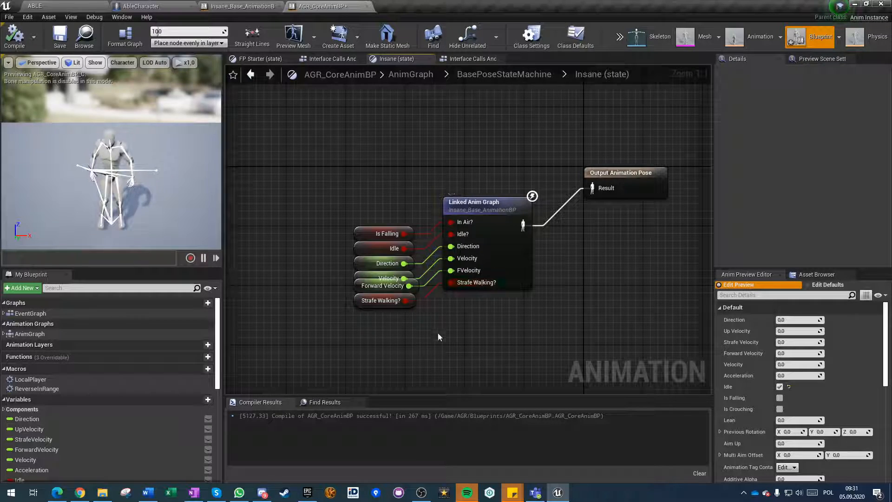
{"action": "left_click", "coordinate": [408, 76]}
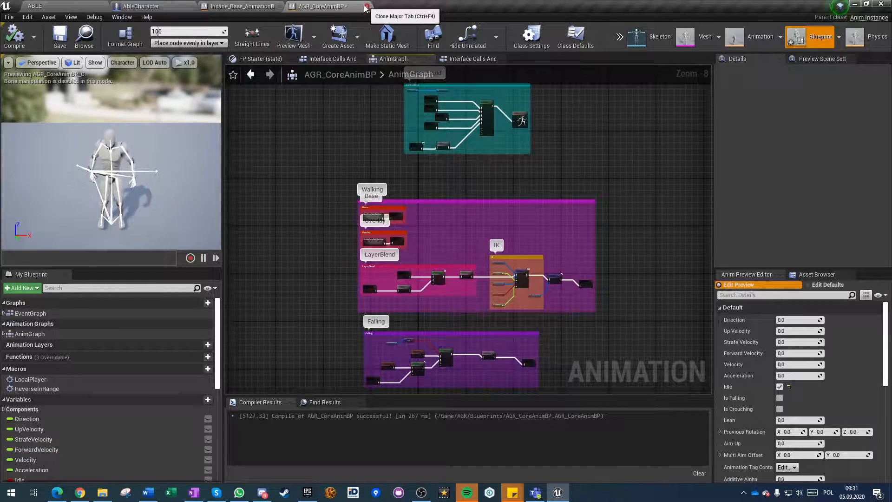
{"action": "left_click", "coordinate": [258, 6]}
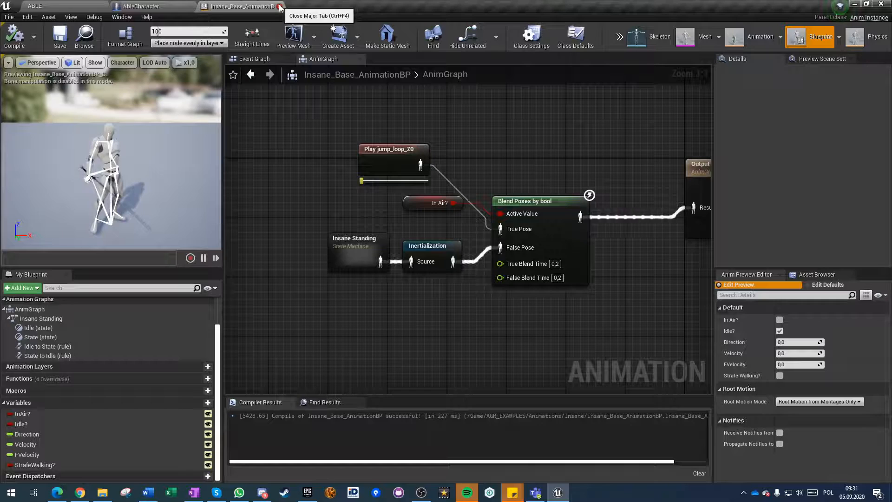
Examine the default values of the Walk Speed and Sprint Speed variables in the Sprint section of AbleCharacter's Tutorials graph.
{"action": "left_click", "coordinate": [138, 5]}
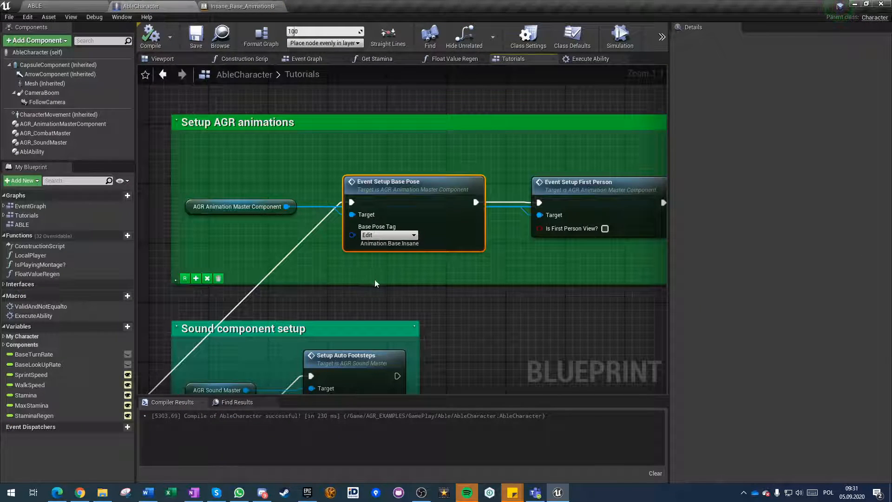
{"action": "scroll", "coordinate": [375, 280], "scroll_direction": "down", "scroll_amount": 3}
{"action": "right_click_drag", "start_coordinate": [437, 301], "coordinate": [468, 264]}
{"action": "scroll", "coordinate": [468, 264], "scroll_direction": "down", "scroll_amount": 1}
{"action": "right_click_drag", "start_coordinate": [496, 331], "coordinate": [493, 170]}
{"action": "scroll", "coordinate": [493, 170], "scroll_direction": "down", "scroll_amount": 1}
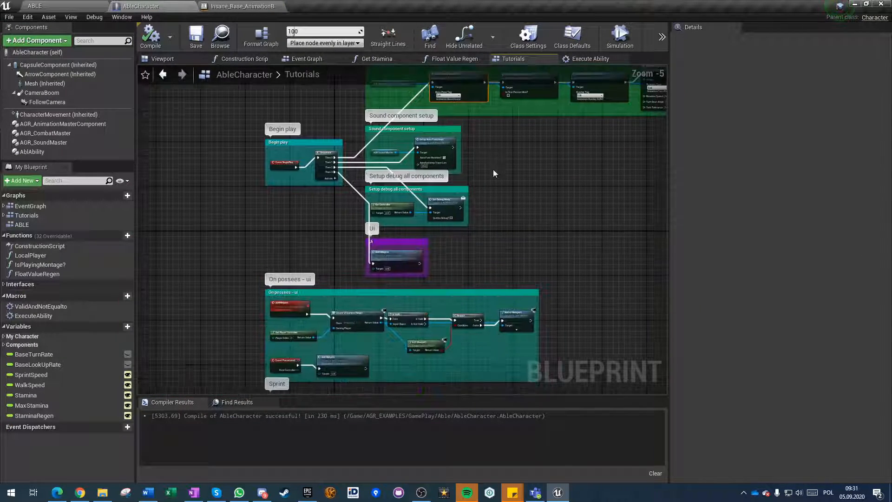
{"action": "right_click_drag", "start_coordinate": [323, 265], "coordinate": [328, 136]}
{"action": "scroll", "coordinate": [314, 235], "scroll_direction": "up", "scroll_amount": 4}
{"action": "right_click_drag", "start_coordinate": [289, 324], "coordinate": [351, 105]}
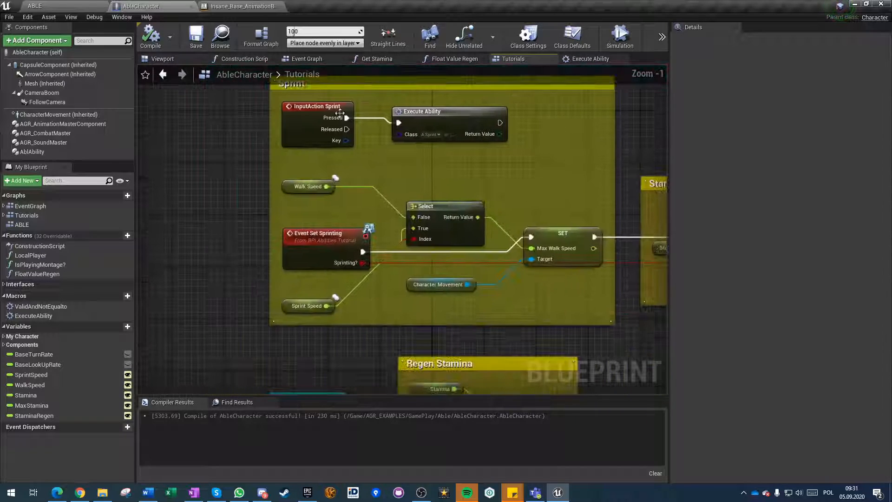
{"action": "left_click", "coordinate": [287, 183]}
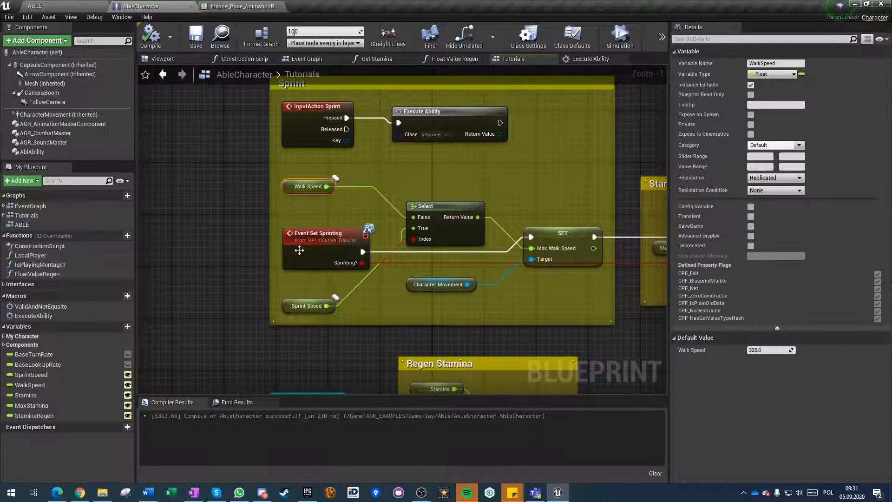
{"action": "left_click", "coordinate": [287, 306]}
{"action": "left_click", "coordinate": [752, 352]}
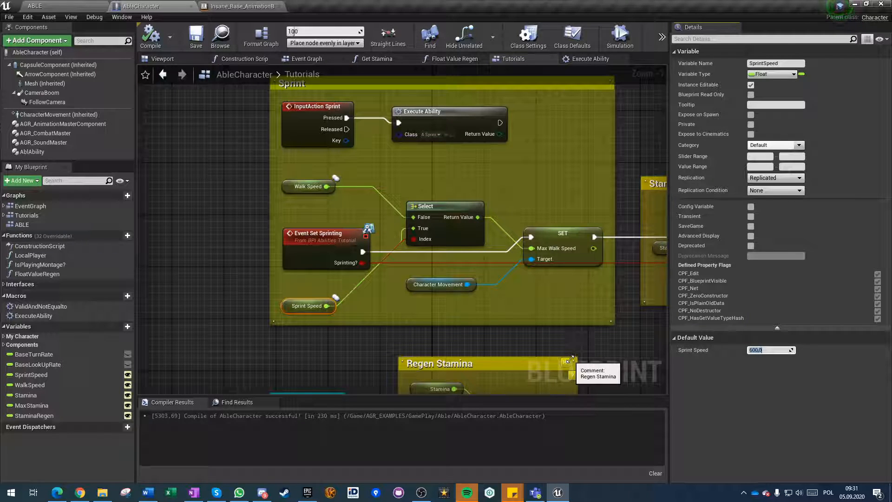
{"action": "left_click", "coordinate": [553, 307]}
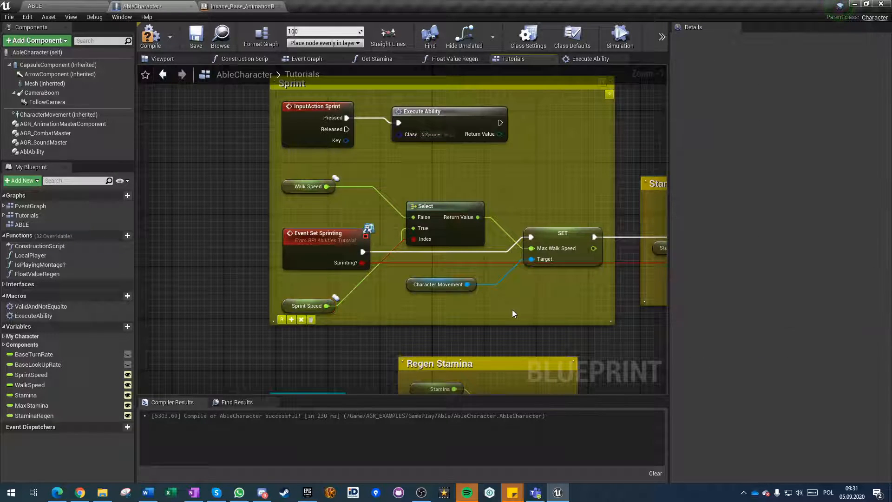
Add an AGR_AnimationMasterComponent reference beside the end of the Stamina regen section and create an Event Setup Turn Rotation node from it.
{"action": "scroll", "coordinate": [539, 308], "scroll_direction": "down", "scroll_amount": 1}
{"action": "right_click_drag", "start_coordinate": [539, 308], "coordinate": [477, 310]}
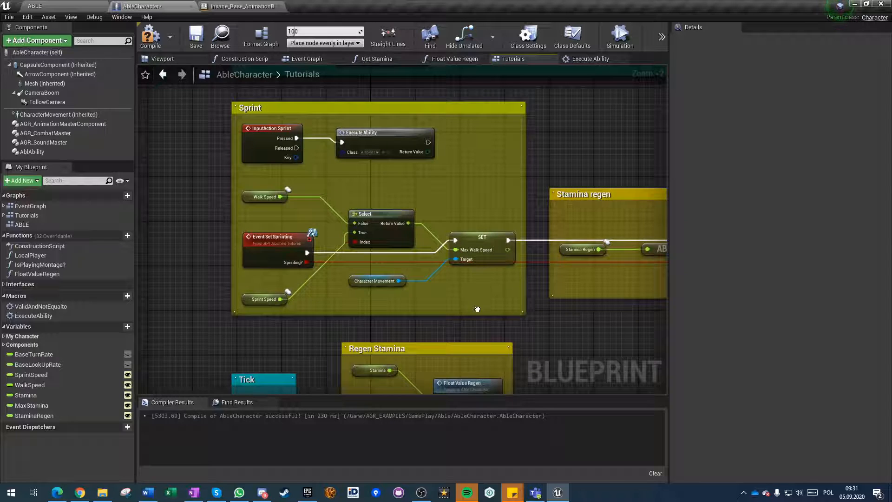
{"action": "right_click_drag", "start_coordinate": [477, 309], "coordinate": [252, 279]}
{"action": "scroll", "coordinate": [192, 301], "scroll_direction": "down", "scroll_amount": 2}
{"action": "scroll", "coordinate": [328, 256], "scroll_direction": "up", "scroll_amount": 3}
{"action": "right_click_drag", "start_coordinate": [317, 283], "coordinate": [139, 262]}
{"action": "right_click_drag", "start_coordinate": [481, 216], "coordinate": [427, 238]}
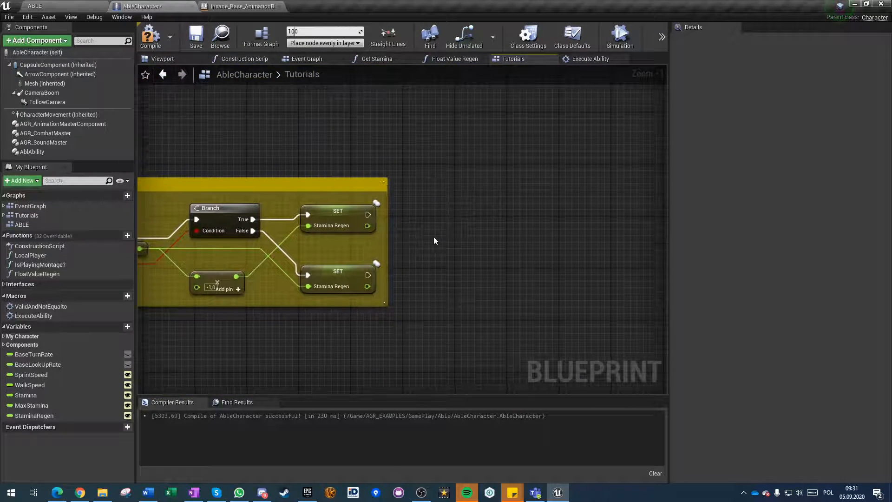
{"action": "left_click_drag", "start_coordinate": [48, 124], "coordinate": [418, 265]}
{"action": "left_click_drag", "start_coordinate": [496, 255], "coordinate": [542, 240]}
{"action": "type", "text": "turn"}
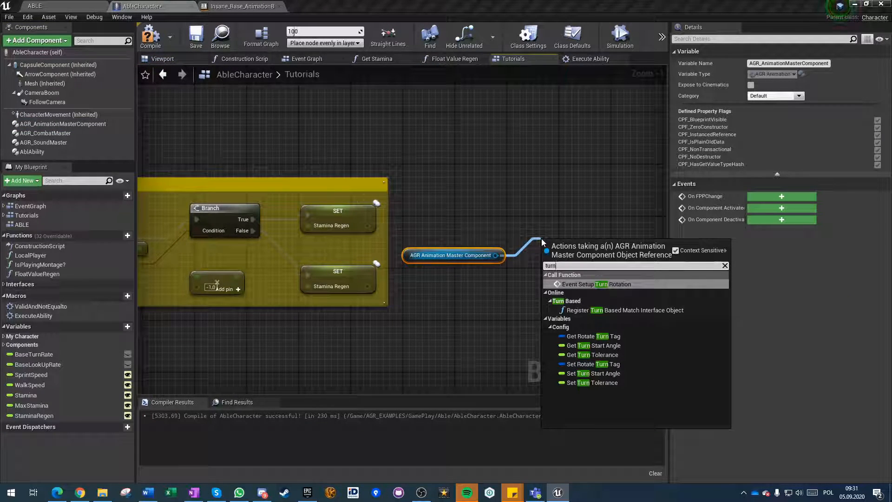
{"action": "key", "text": "Return"}
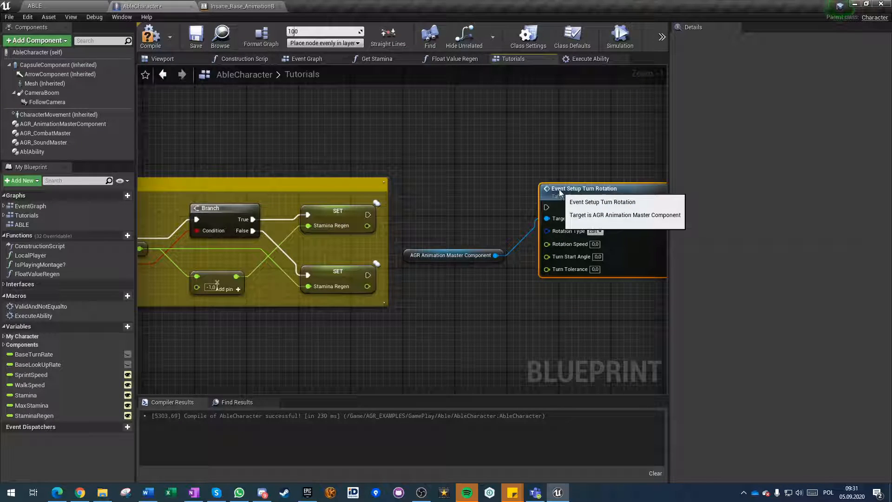
Duplicate the Event Setup Turn Rotation node and place the copy directly below the original.
{"action": "key", "text": "ctrl+c"}
{"action": "key", "text": "ctrl+v"}
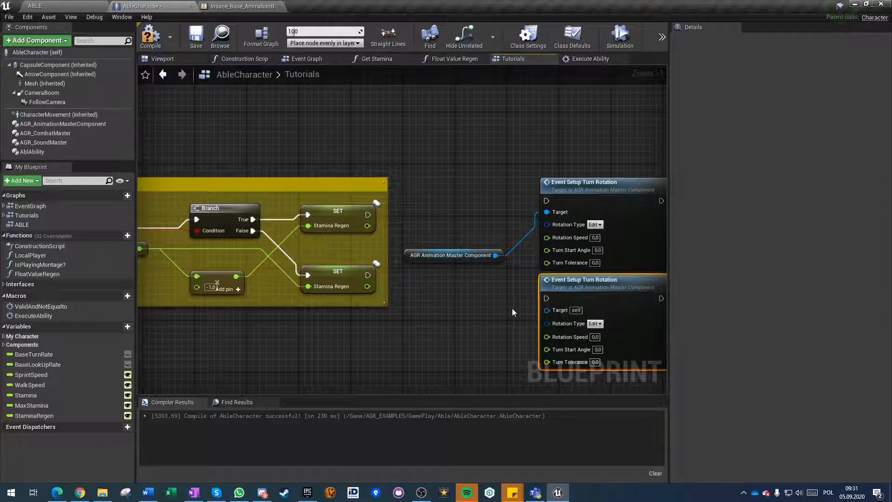
{"action": "right_click_drag", "start_coordinate": [576, 251], "coordinate": [522, 197]}
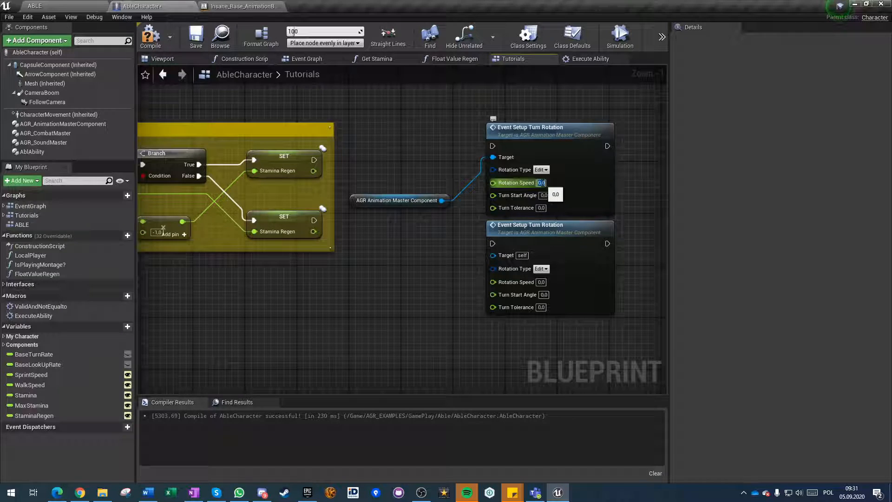
Set Rotation Speed to 360, Turn Start Angle to 90 and Turn Tolerance to 5 on both Event Setup Turn Rotation nodes.
{"action": "left_click", "coordinate": [542, 182]}
{"action": "type", "text": "30"}
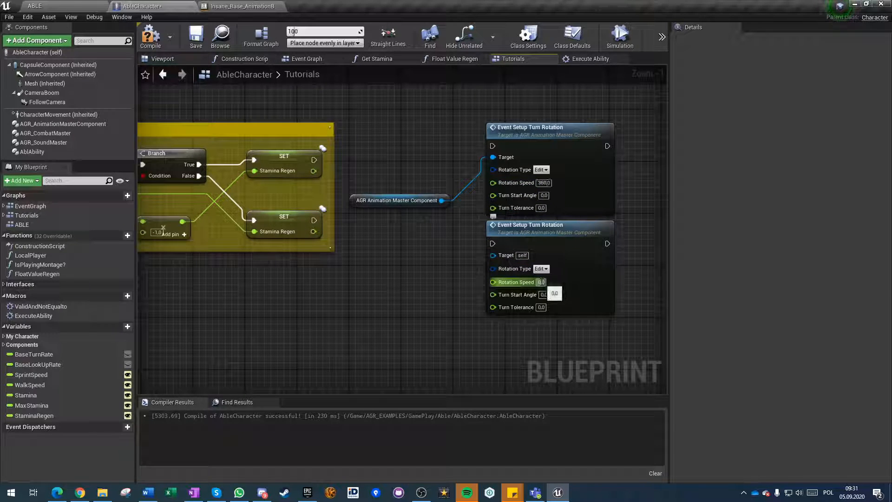
{"action": "type", "text": "60"}
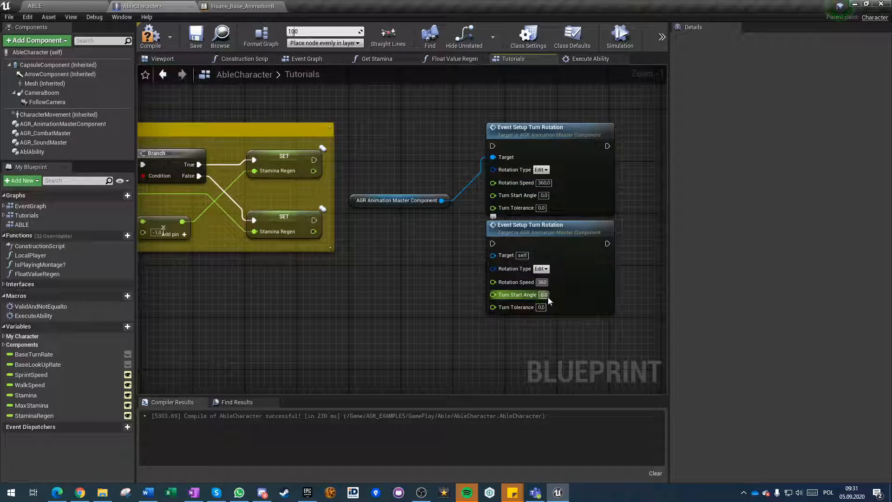
{"action": "type", "text": "90"}
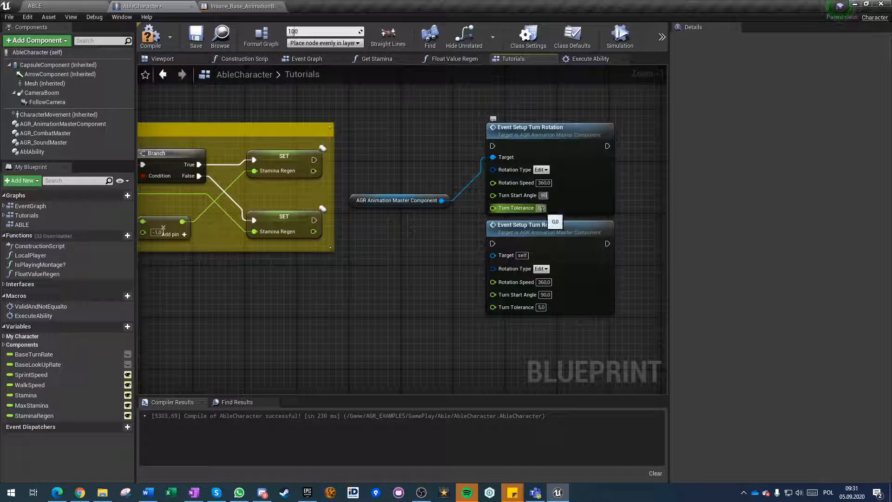
Connect the execution output of the upper SET Stamina Regen node to the upper Event Setup Turn Rotation node.
{"action": "left_click", "coordinate": [539, 170]}
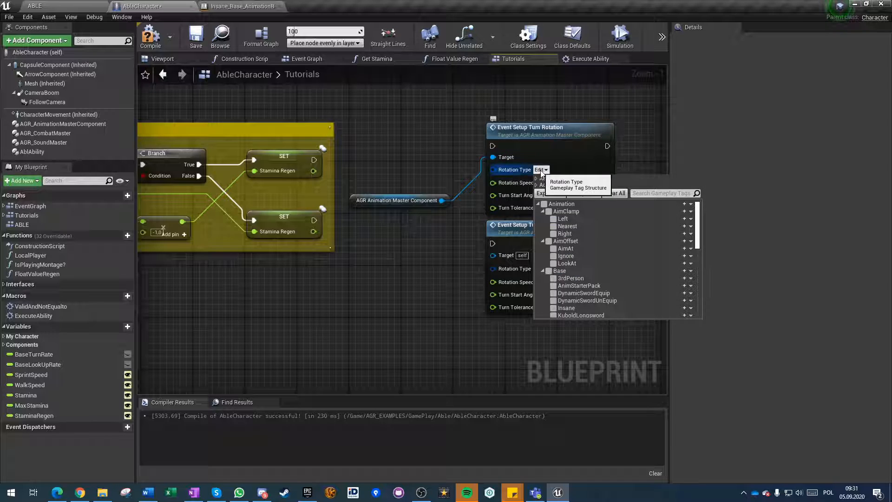
{"action": "right_click_drag", "start_coordinate": [310, 189], "coordinate": [289, 204]}
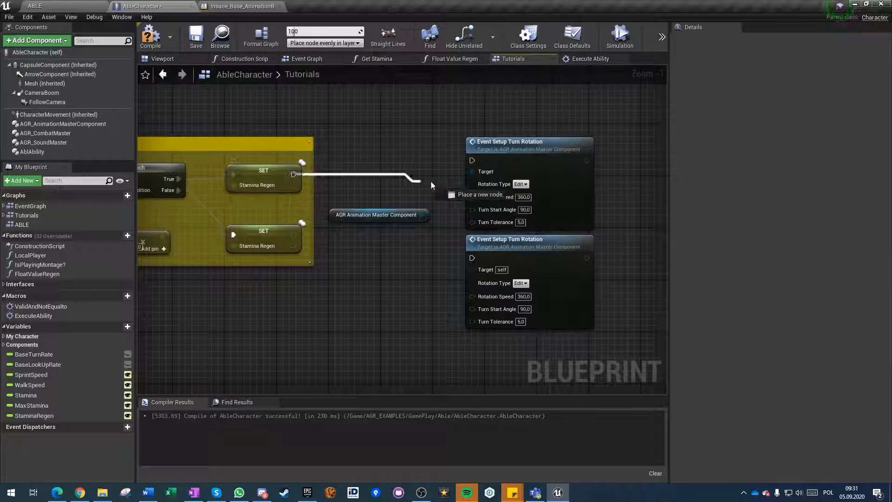
{"action": "left_click_drag", "start_coordinate": [477, 164], "coordinate": [472, 160]}
Set the Rotation Type of the upper Event Setup Turn Rotation node to Animation.Turn.RotToMovement.
{"action": "left_click", "coordinate": [520, 184]}
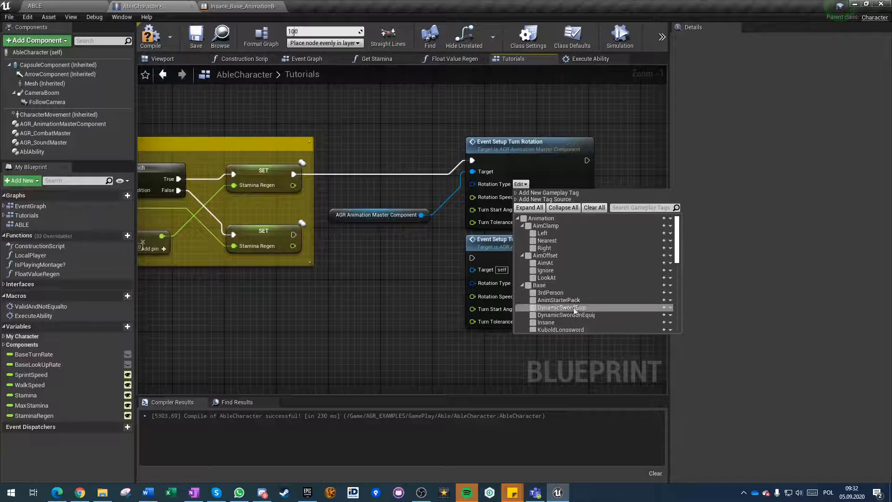
{"action": "scroll", "coordinate": [550, 279], "scroll_direction": "down", "scroll_amount": 5}
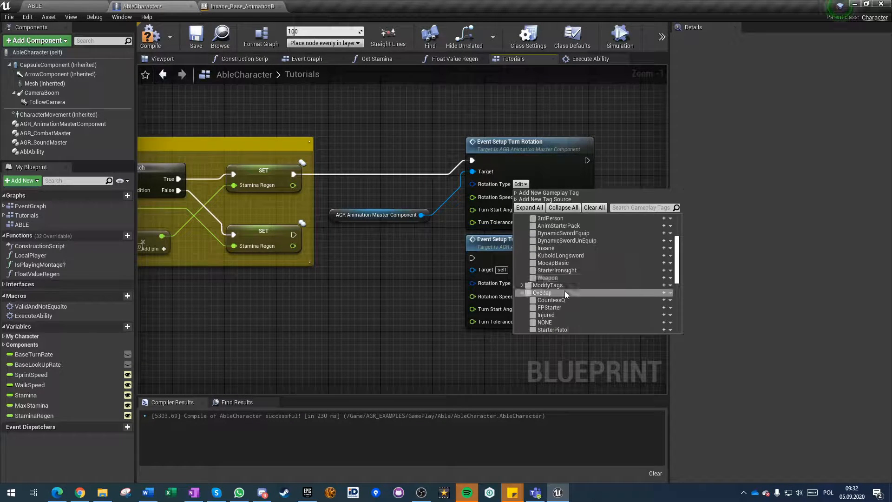
{"action": "scroll", "coordinate": [565, 291], "scroll_direction": "down", "scroll_amount": 3}
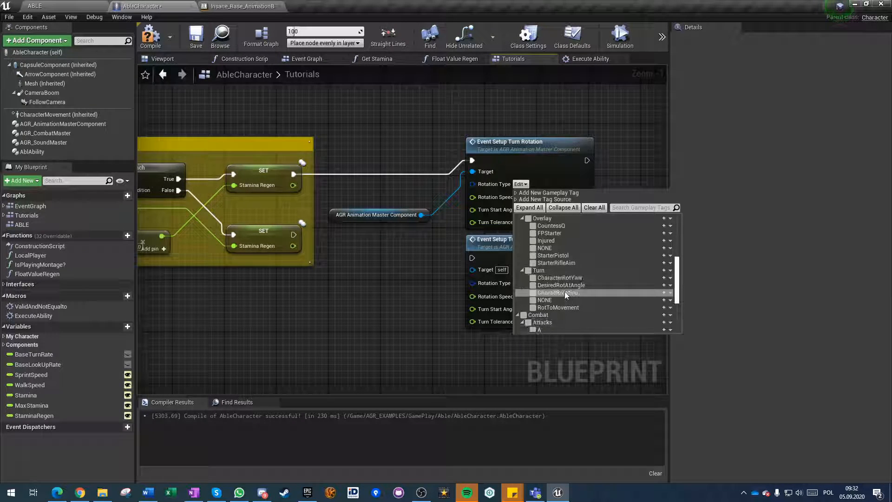
{"action": "left_click", "coordinate": [533, 307]}
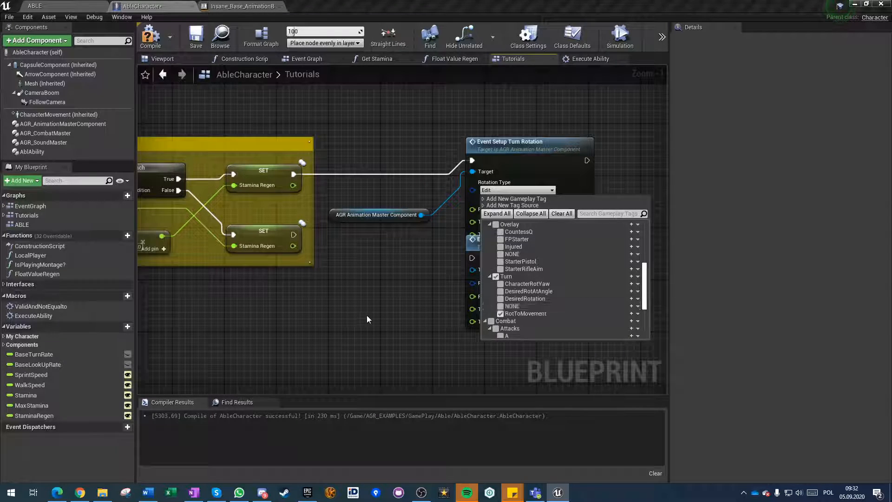
{"action": "left_click", "coordinate": [381, 314]}
Connect the lower SET Stamina Regen node to the lower Event Setup Turn Rotation node and shift that node slightly down.
{"action": "left_click_drag", "start_coordinate": [472, 258], "coordinate": [292, 236]}
{"action": "left_click_drag", "start_coordinate": [506, 244], "coordinate": [506, 257]}
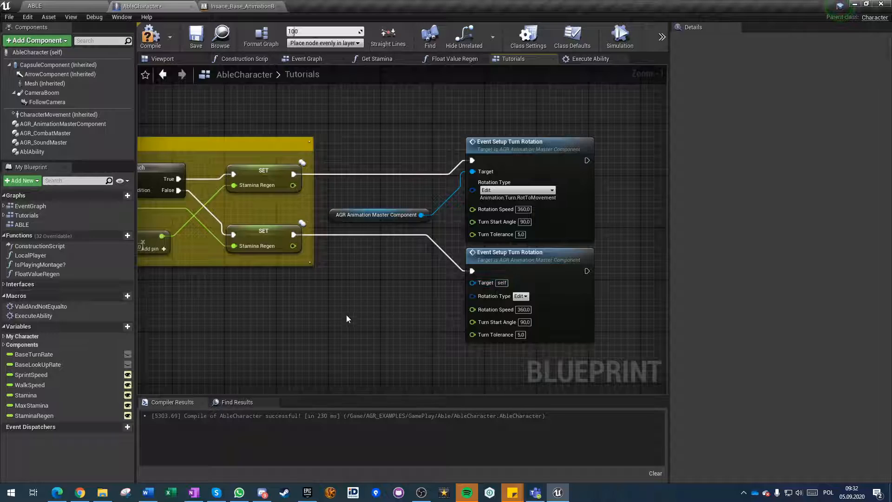
In the green section, set the Rotation Type of the Event Setup Turn Rotation node before Setup Ik Values to Animation.Turn.DesiredRotAtAngle.
{"action": "scroll", "coordinate": [346, 319], "scroll_direction": "down", "scroll_amount": 4}
{"action": "scroll", "coordinate": [548, 337], "scroll_direction": "up", "scroll_amount": 5}
{"action": "right_click_drag", "start_coordinate": [548, 339], "coordinate": [536, 333]}
{"action": "right_click_drag", "start_coordinate": [452, 342], "coordinate": [227, 314]}
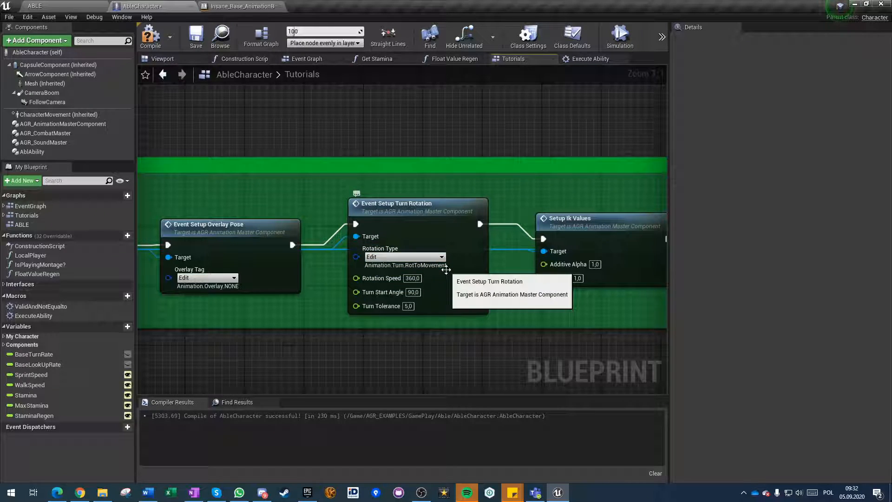
{"action": "right_click_drag", "start_coordinate": [451, 358], "coordinate": [431, 327]}
{"action": "right_click_drag", "start_coordinate": [522, 327], "coordinate": [341, 317]}
{"action": "right_click_drag", "start_coordinate": [233, 272], "coordinate": [379, 264]}
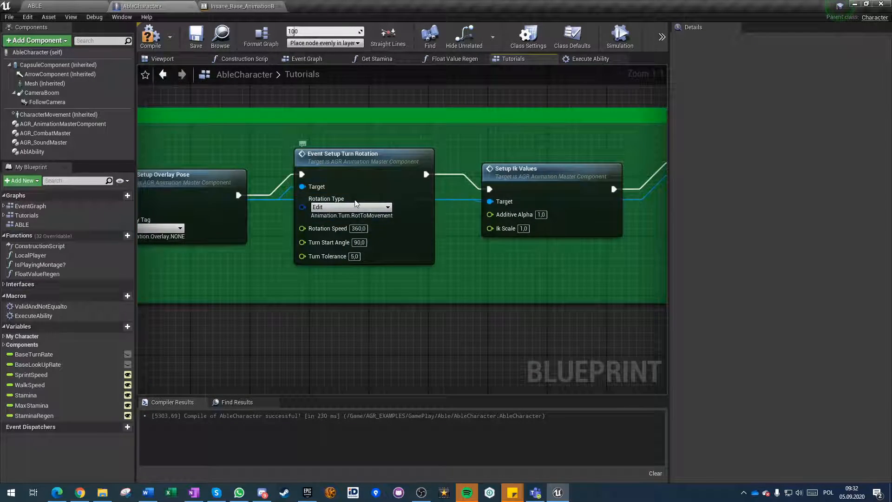
{"action": "left_click", "coordinate": [350, 207]}
{"action": "scroll", "coordinate": [367, 285], "scroll_direction": "down", "scroll_amount": 10}
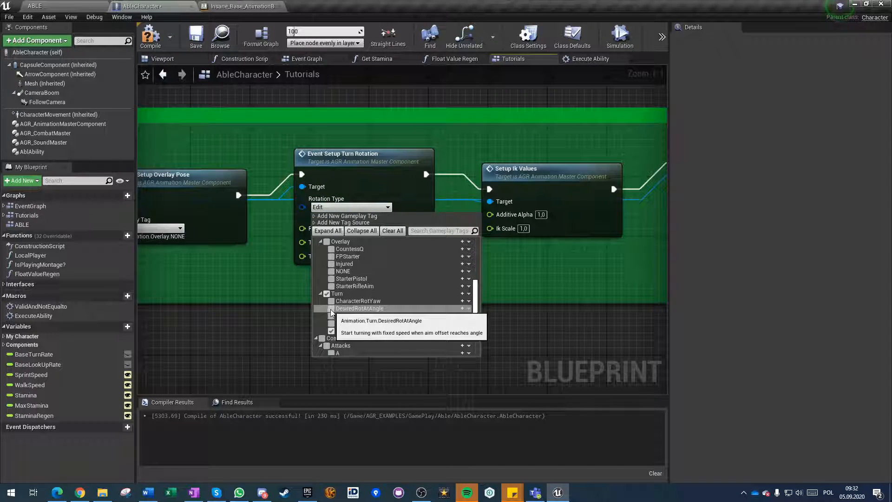
{"action": "left_click", "coordinate": [331, 309]}
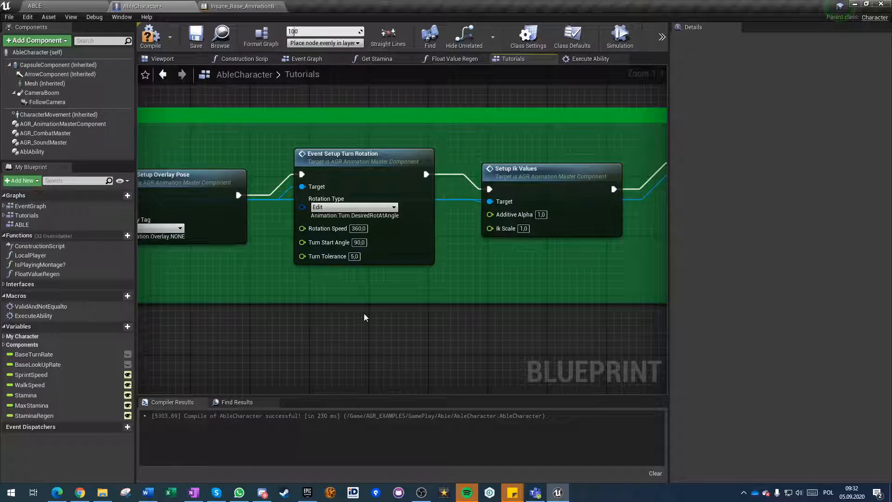
Set the Rotation Type of the lower Event Setup Turn Rotation node beside the Stamina regen section to Animation.Turn.DesiredRotAtAngle.
{"action": "scroll", "coordinate": [372, 342], "scroll_direction": "down", "scroll_amount": 2}
{"action": "right_click_drag", "start_coordinate": [372, 342], "coordinate": [375, 85]}
{"action": "scroll", "coordinate": [374, 215], "scroll_direction": "down", "scroll_amount": 4}
{"action": "right_click_drag", "start_coordinate": [438, 247], "coordinate": [457, 106]}
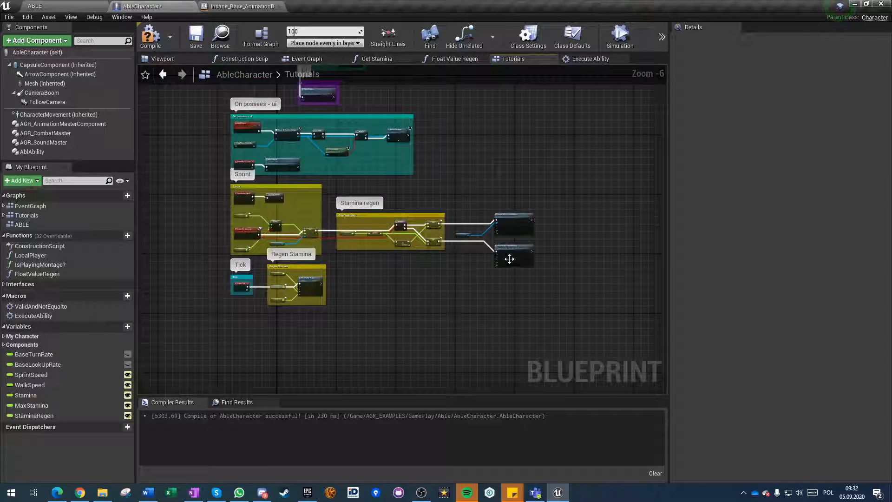
{"action": "scroll", "coordinate": [509, 258], "scroll_direction": "up", "scroll_amount": 6}
{"action": "left_click", "coordinate": [474, 243]}
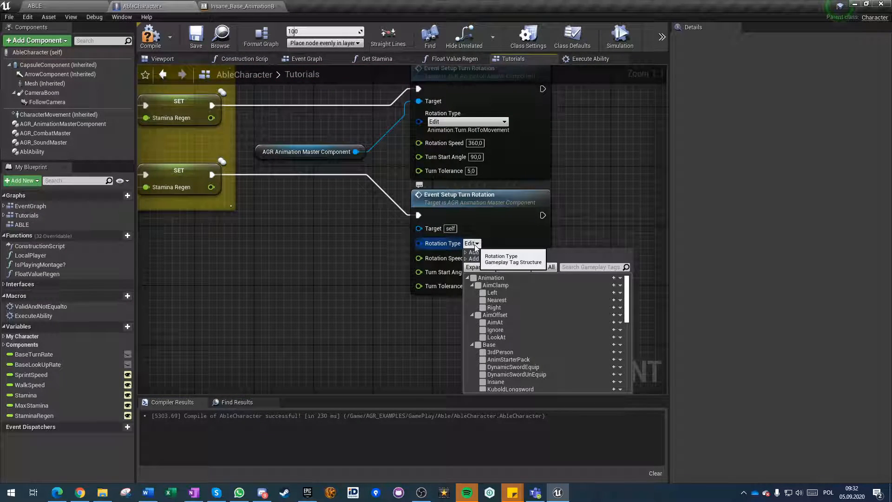
{"action": "scroll", "coordinate": [490, 326], "scroll_direction": "down", "scroll_amount": 5}
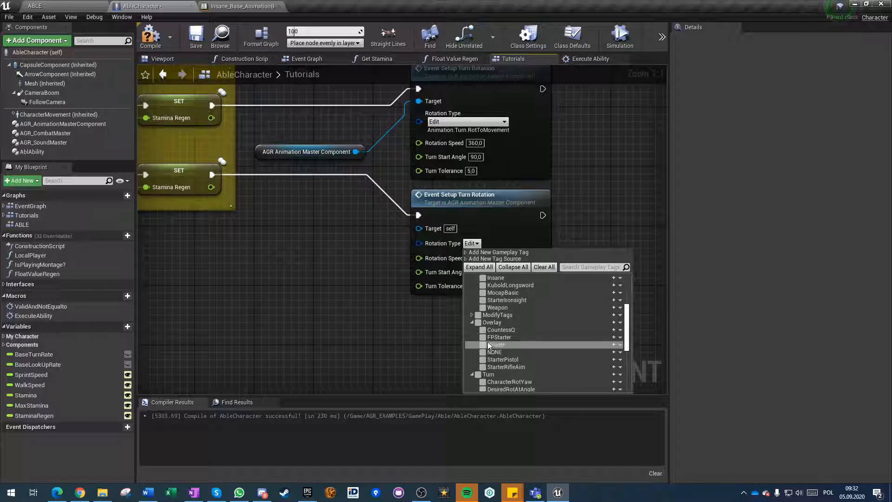
{"action": "scroll", "coordinate": [488, 353], "scroll_direction": "down", "scroll_amount": 1}
{"action": "left_click", "coordinate": [485, 365]}
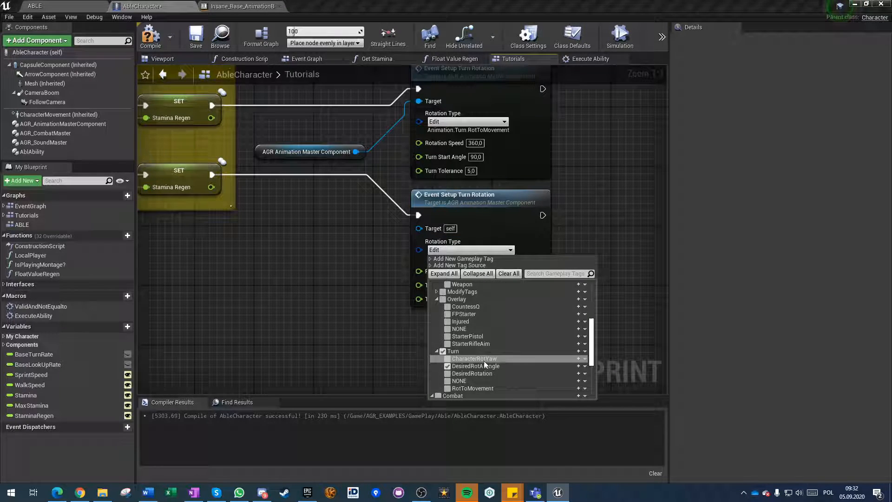
{"action": "left_click", "coordinate": [332, 299]}
Enclose the AGR Animation Master Component reference and both Event Setup Turn Rotation nodes in a comment titled "Turn type".
{"action": "scroll", "coordinate": [372, 257], "scroll_direction": "down", "scroll_amount": 4}
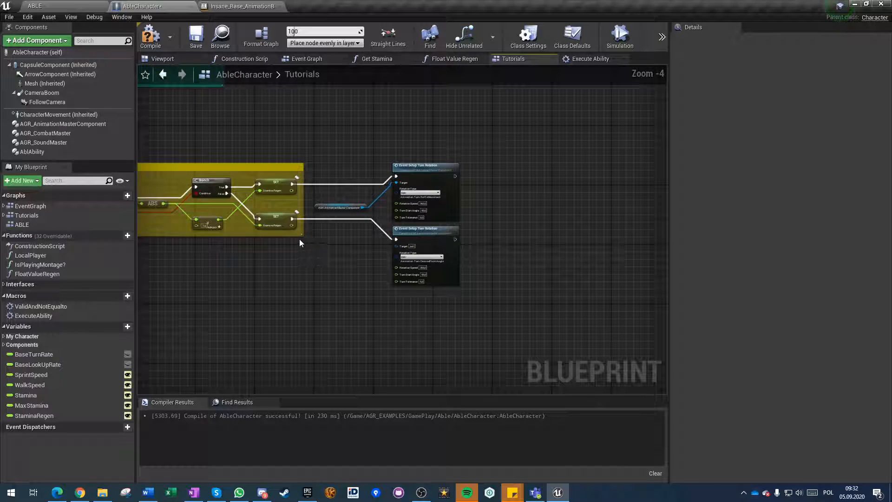
{"action": "left_click_drag", "start_coordinate": [332, 184], "coordinate": [458, 293]}
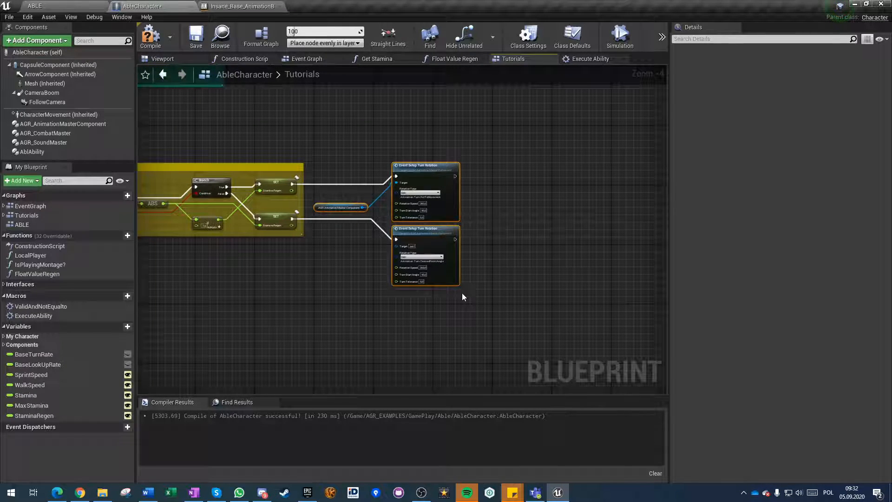
{"action": "type", "text": "cTu"}
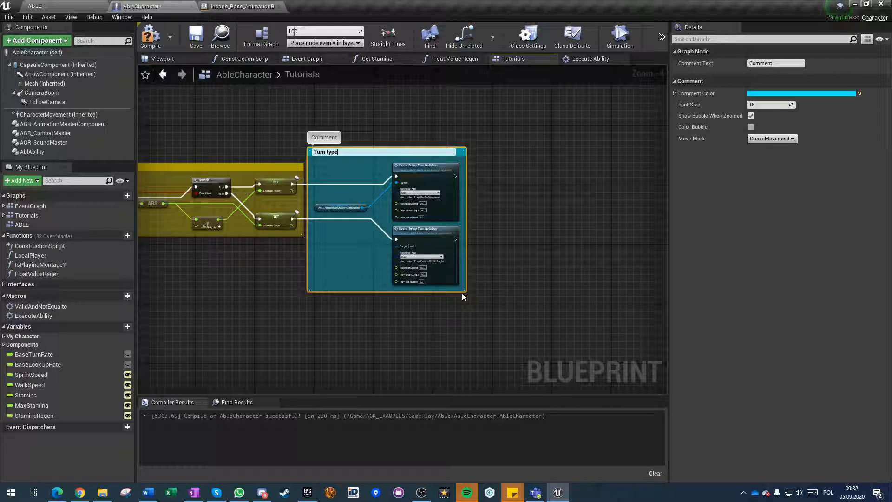
{"action": "key", "text": "Return"}
Compile AbleCharacter, connect the AGR Animation Master Component reference to the lower turn rotation node's Target, then recompile and save.
{"action": "left_click", "coordinate": [148, 37]}
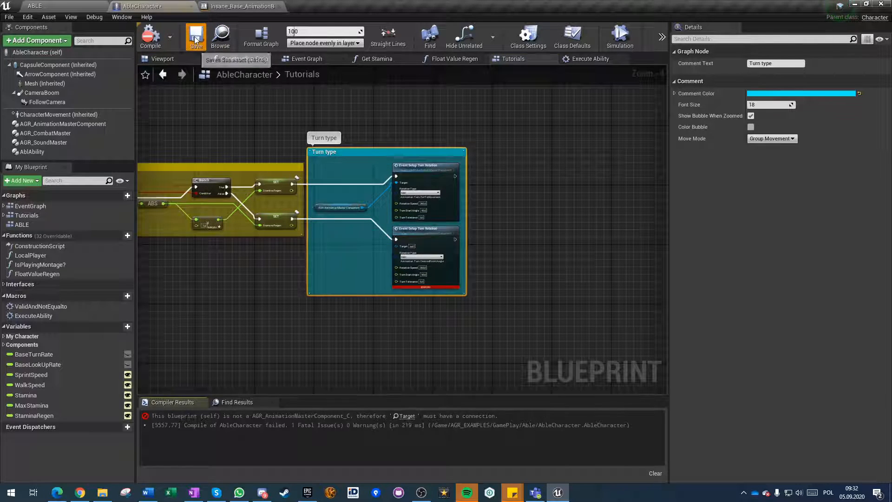
{"action": "left_click", "coordinate": [407, 416]}
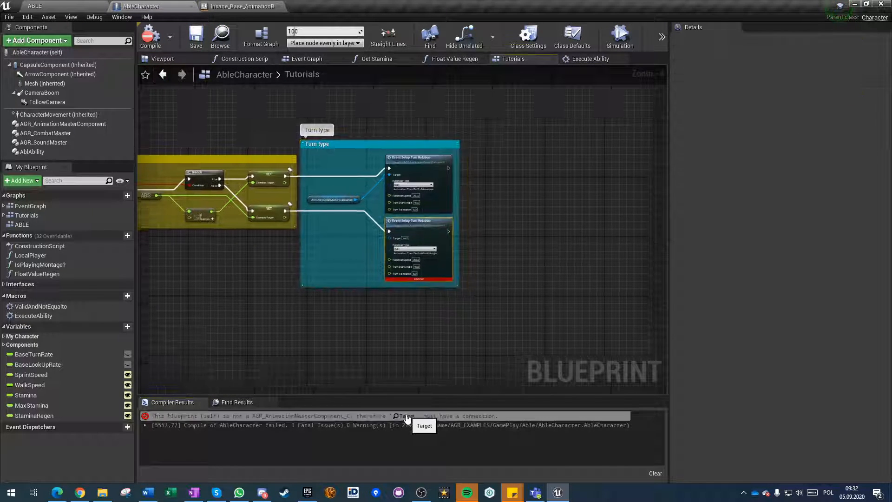
{"action": "left_click_drag", "start_coordinate": [343, 206], "coordinate": [278, 130]}
{"action": "left_click", "coordinate": [150, 40]}
{"action": "left_click", "coordinate": [192, 41]}
Playtest the ABLE level by walking and sprinting the character in different directions to check its turning, then return to the AbleCharacter blueprint.
{"action": "left_click", "coordinate": [63, 6]}
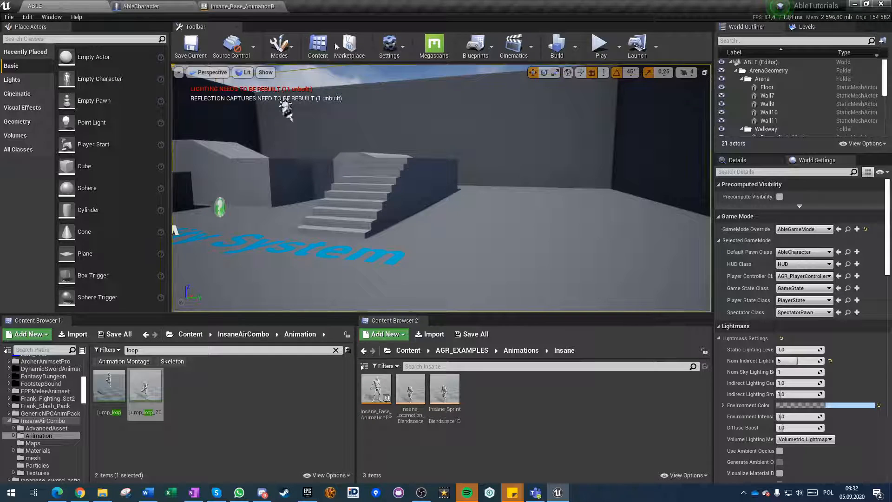
{"action": "left_click", "coordinate": [598, 44]}
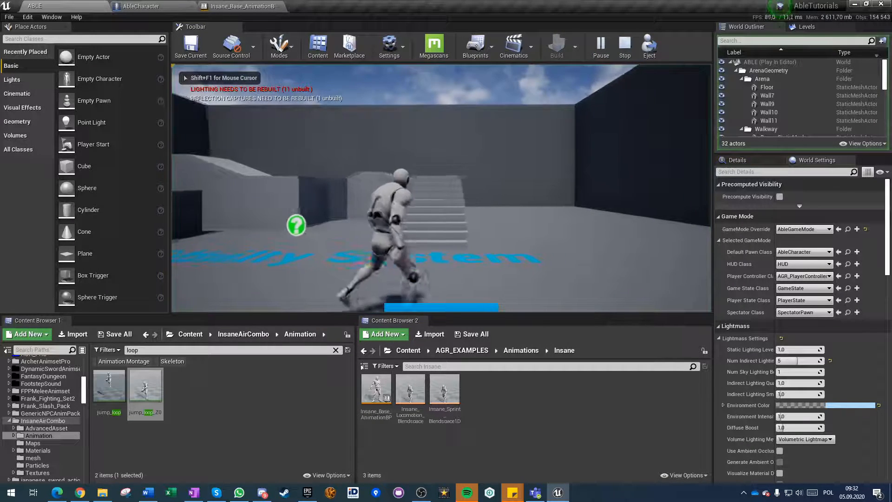
{"action": "key", "text": "d"}
{"action": "key", "text": "a"}
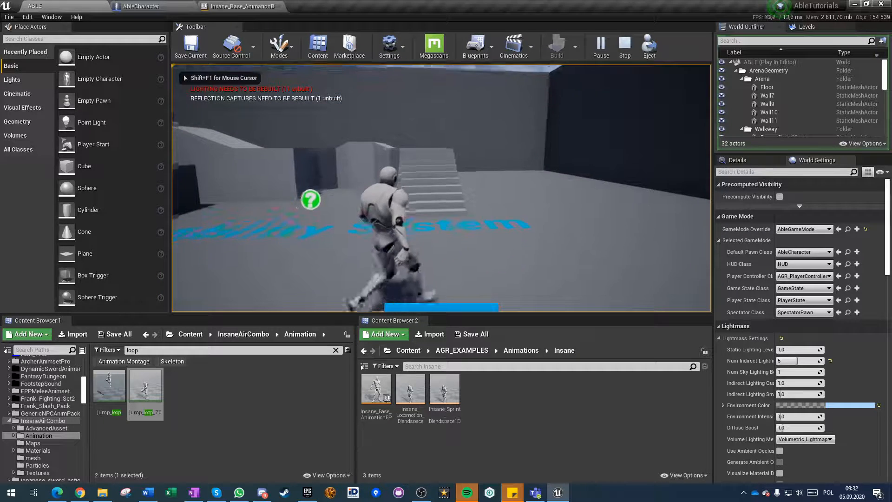
{"action": "key", "text": "s"}
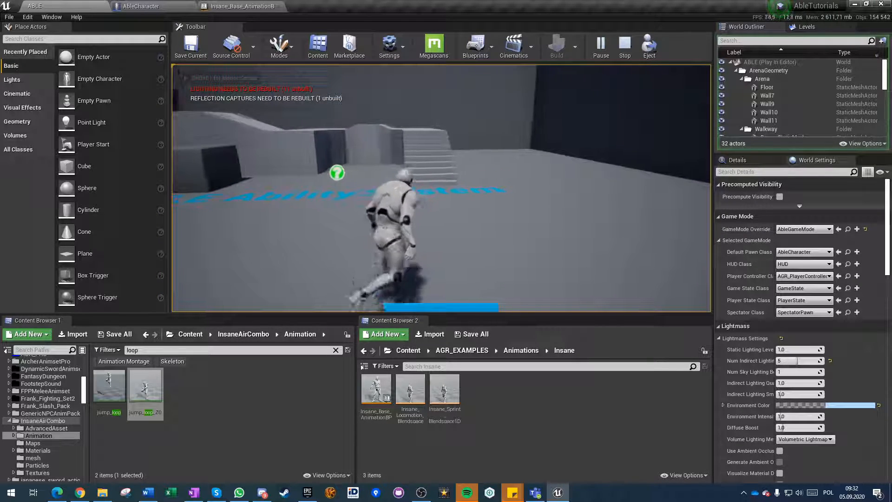
{"action": "key", "text": "w"}
{"action": "key", "text": "d"}
{"action": "key", "text": "a"}
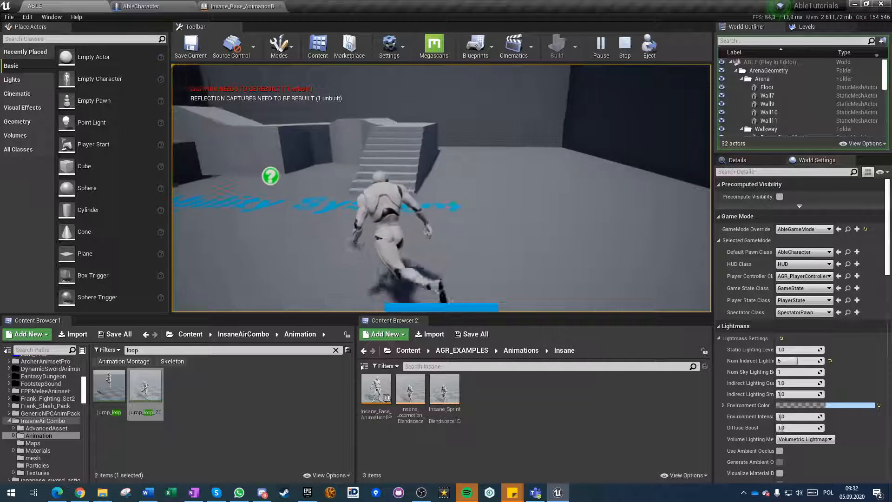
{"action": "key", "text": "w"}
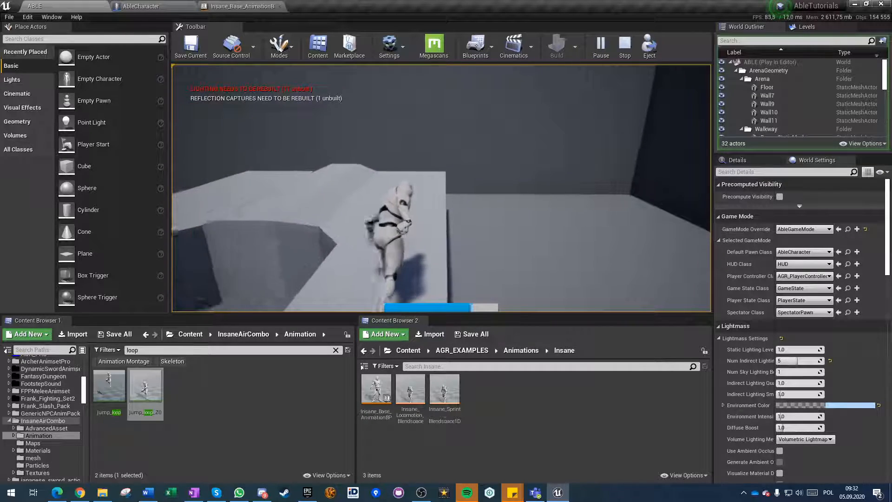
{"action": "key", "text": "w"}
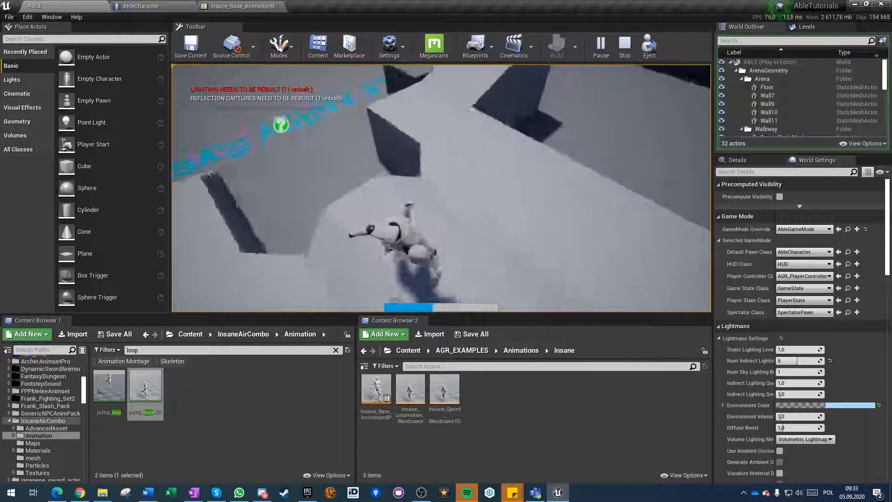
{"action": "key", "text": "w"}
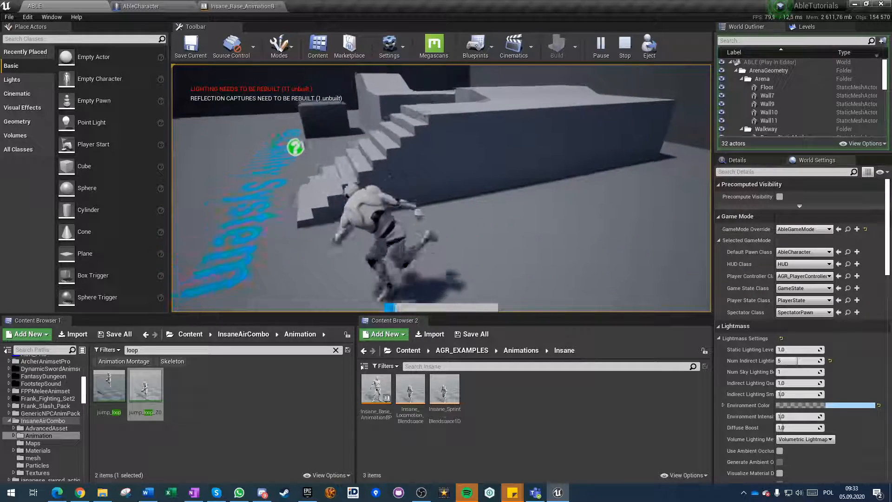
{"action": "key", "text": "w"}
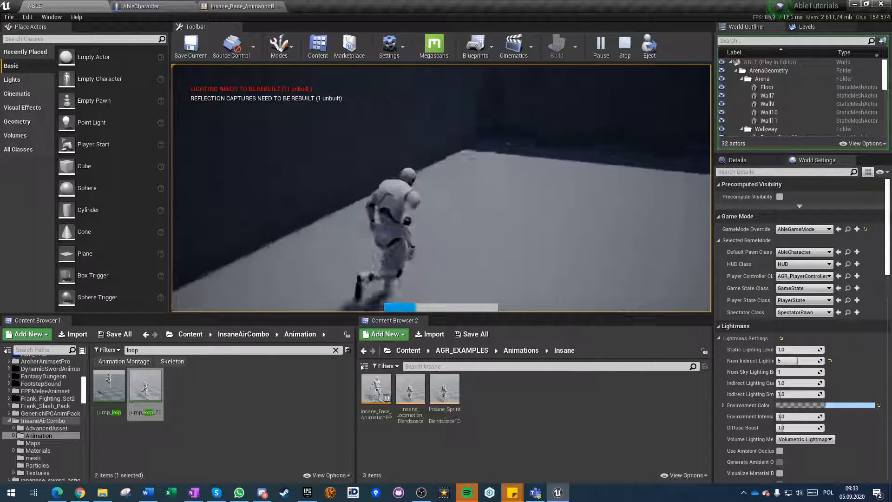
{"action": "key", "text": "w"}
{"action": "key", "text": "s"}
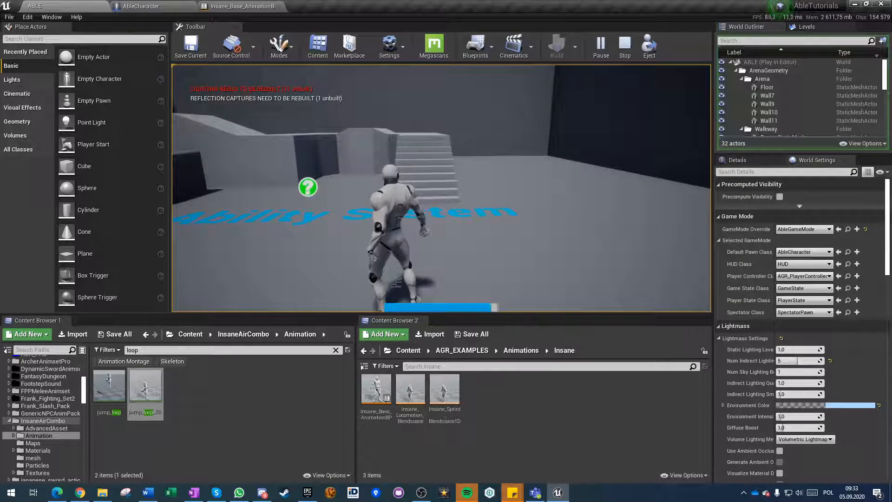
{"action": "key", "text": "Escape"}
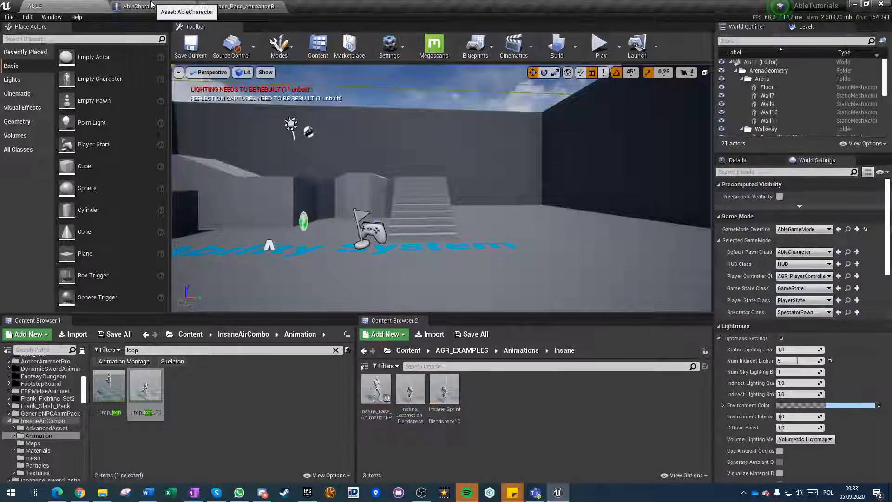
{"action": "left_click", "coordinate": [151, 5]}
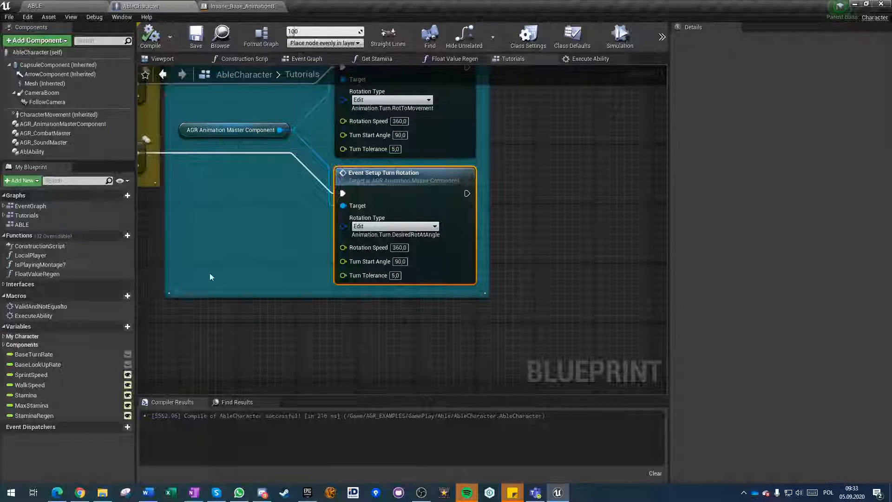
Set the AGR_SoundMaster component's Volume Multiplier to 0,35, then compile and save AbleCharacter.
{"action": "left_click", "coordinate": [49, 144]}
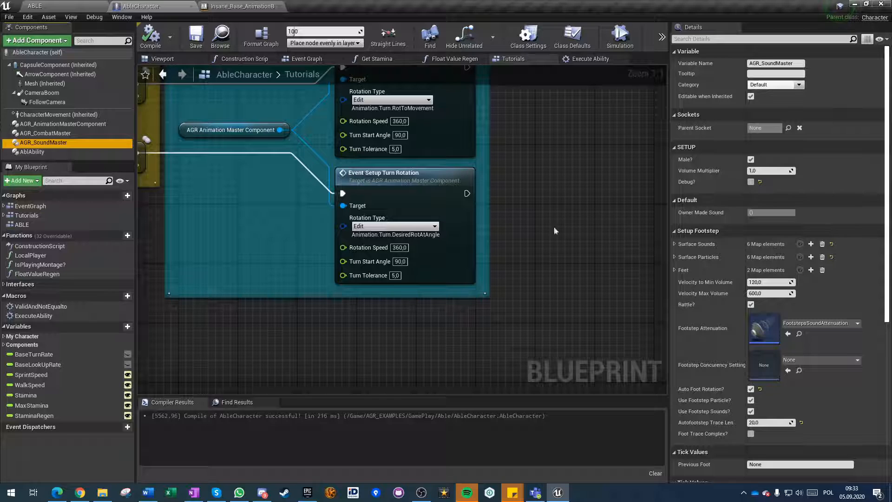
{"action": "left_click", "coordinate": [776, 170]}
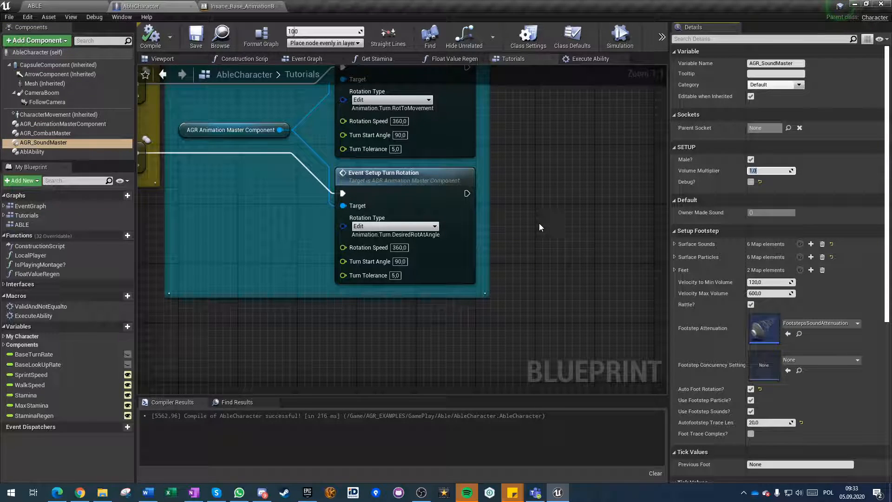
{"action": "type", "text": "0,35"}
{"action": "key", "text": "Return"}
{"action": "left_click", "coordinate": [155, 44]}
{"action": "left_click", "coordinate": [195, 40]}
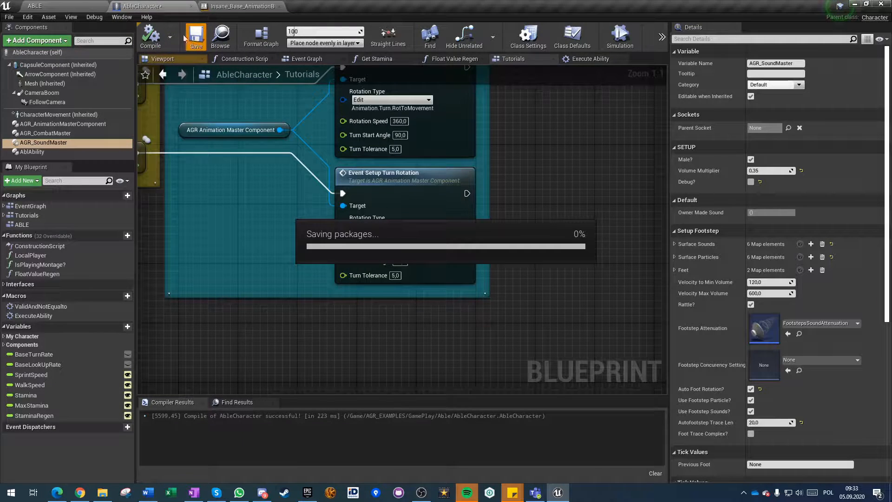
Playtest the ABLE level by running and sprinting the character over the ramps and floor, then stop the session.
{"action": "left_click", "coordinate": [62, 6]}
{"action": "left_click", "coordinate": [598, 48]}
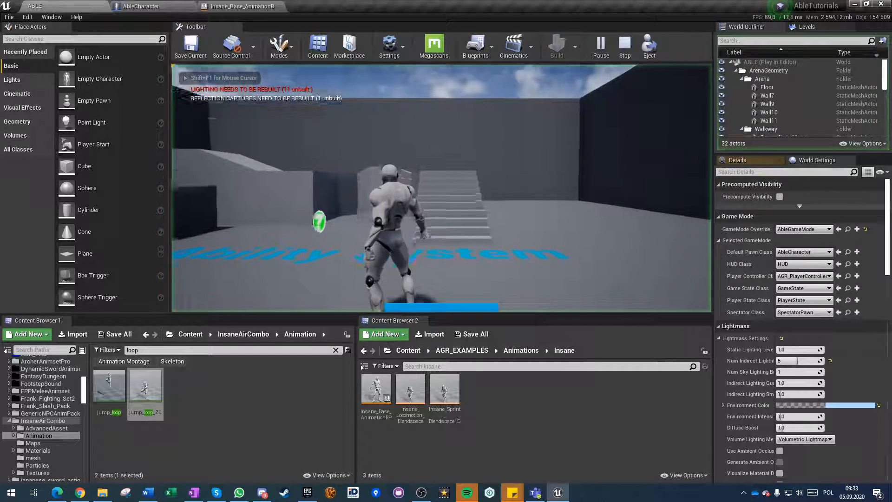
{"action": "key", "text": "w"}
{"action": "key", "text": "w"}
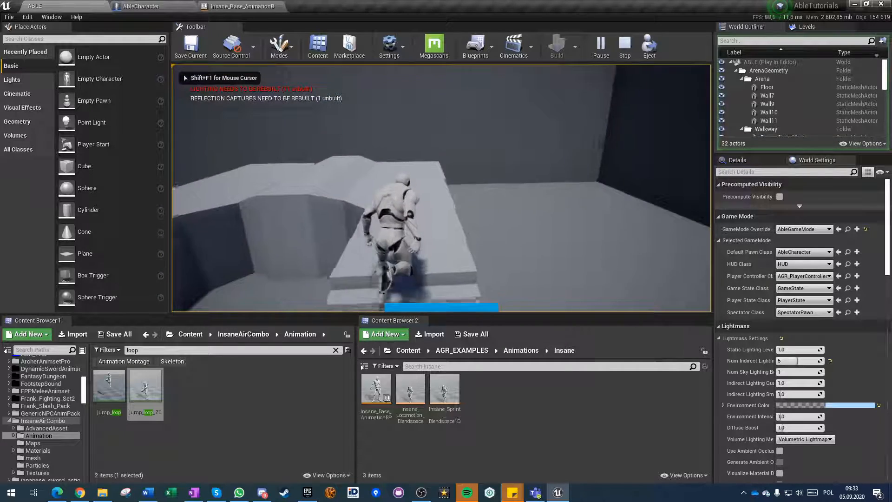
{"action": "key", "text": "w"}
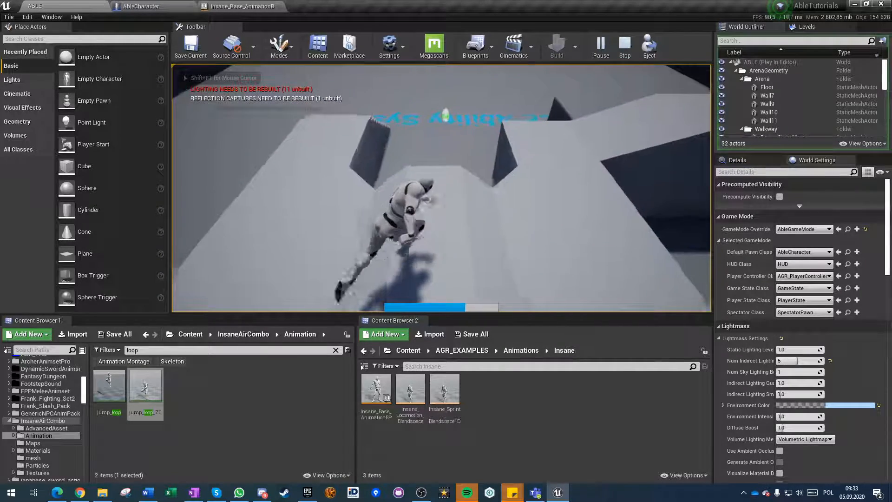
{"action": "key", "text": "w"}
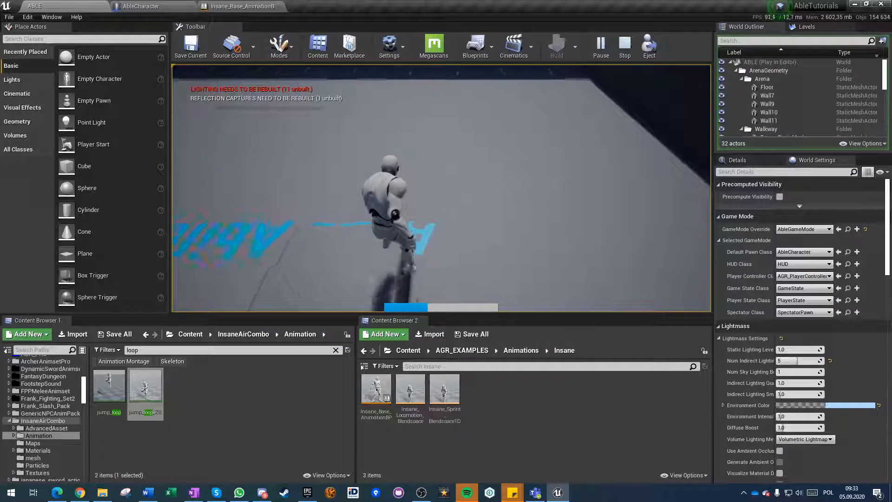
{"action": "key", "text": "w"}
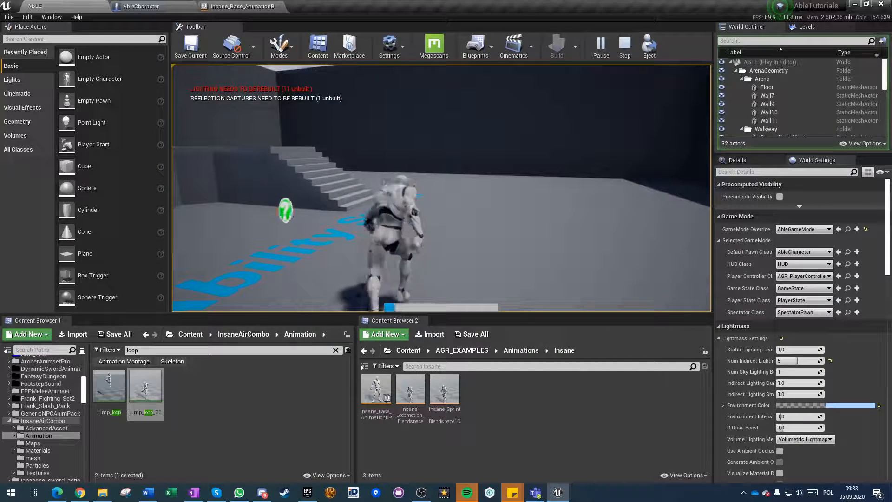
{"action": "key", "text": "Escape"}
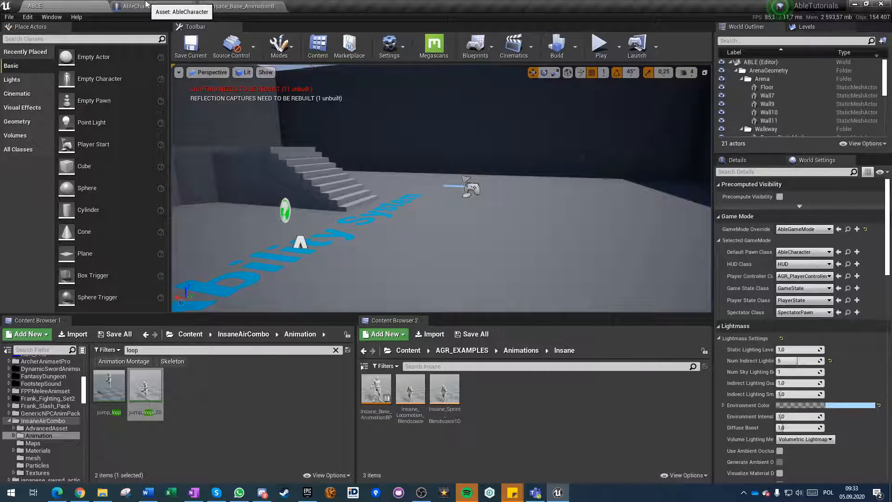
Playtest the ABLE level again by walking the character near the stairs, then return to the AbleCharacter blueprint.
{"action": "left_click", "coordinate": [599, 44]}
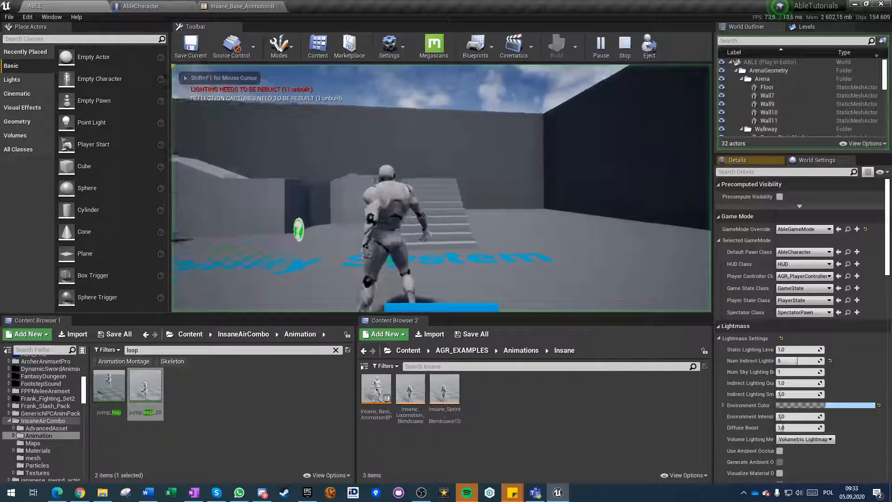
{"action": "key", "text": "w"}
{"action": "key", "text": "w"}
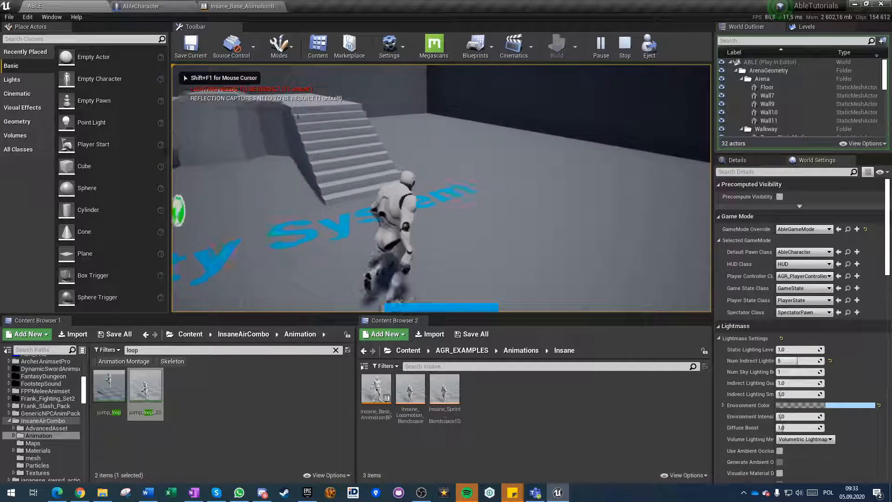
{"action": "key", "text": "w"}
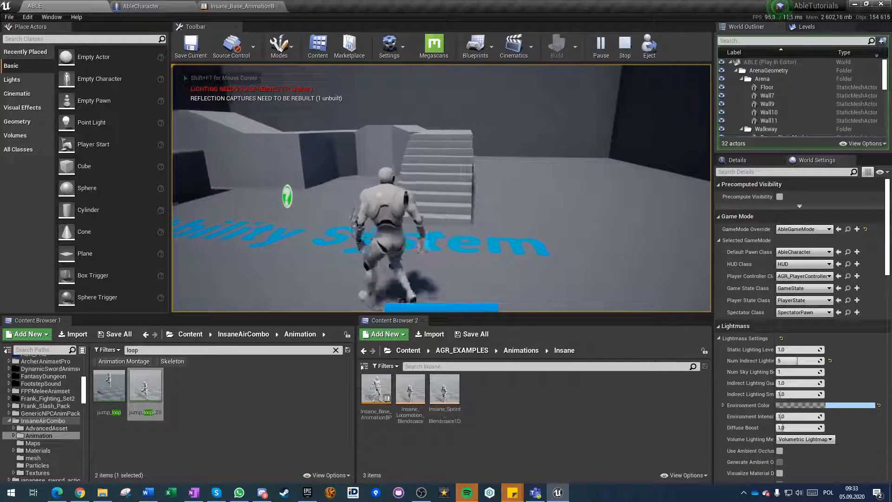
{"action": "key", "text": "Escape"}
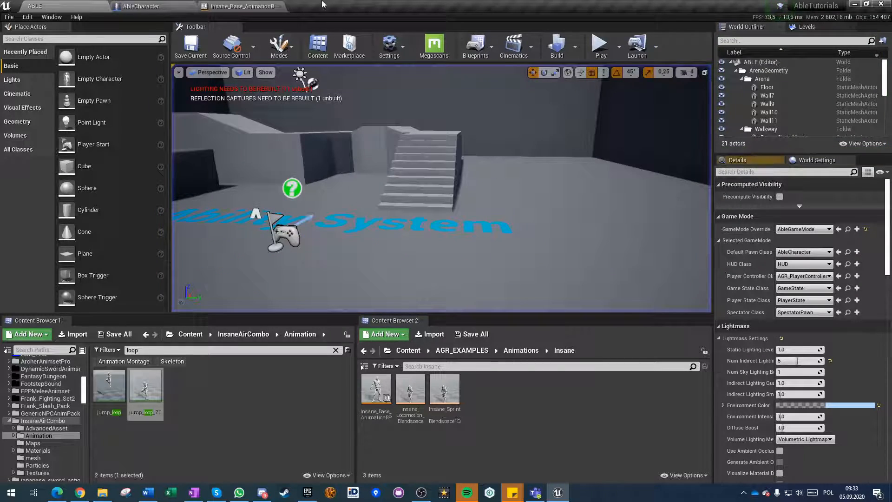
{"action": "left_click", "coordinate": [223, 4]}
{"action": "left_click", "coordinate": [152, 5]}
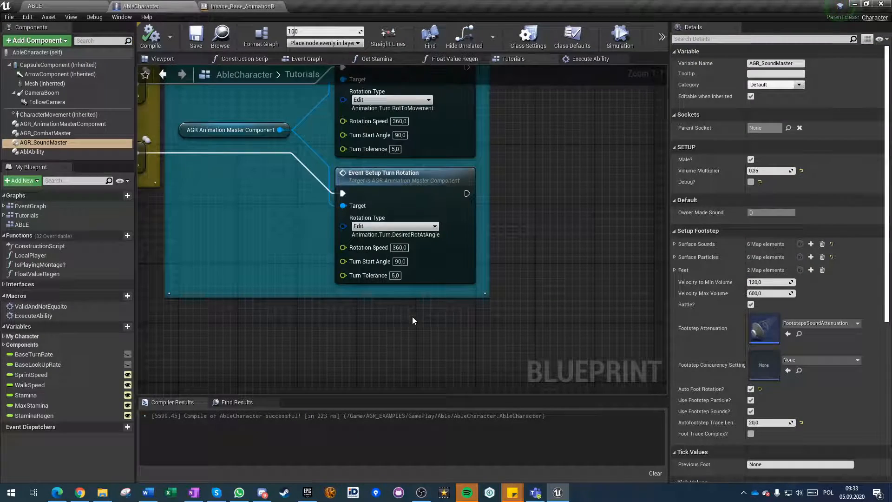
Shift the "Turn type" comment with its nodes slightly farther away from the Stamina regen section.
{"action": "scroll", "coordinate": [287, 230], "scroll_direction": "down", "scroll_amount": 1}
{"action": "right_click_drag", "start_coordinate": [269, 222], "coordinate": [432, 291]}
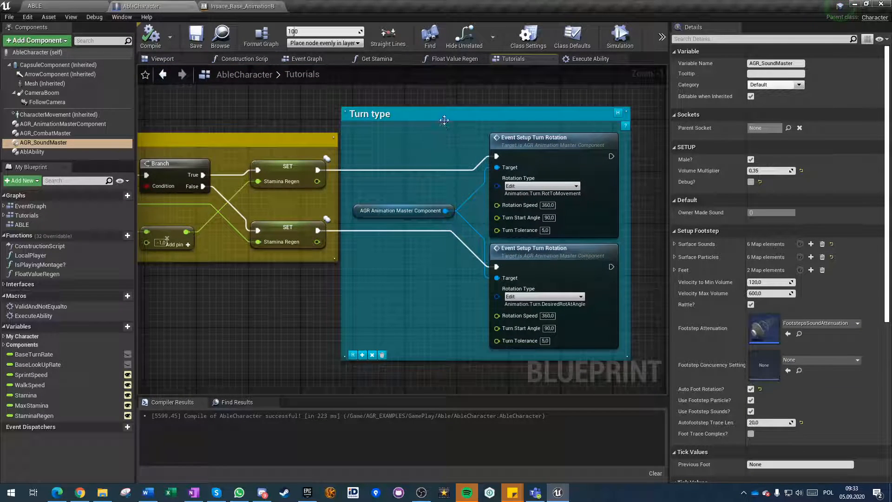
{"action": "left_click_drag", "start_coordinate": [445, 119], "coordinate": [451, 119]}
{"action": "left_click", "coordinate": [428, 334]}
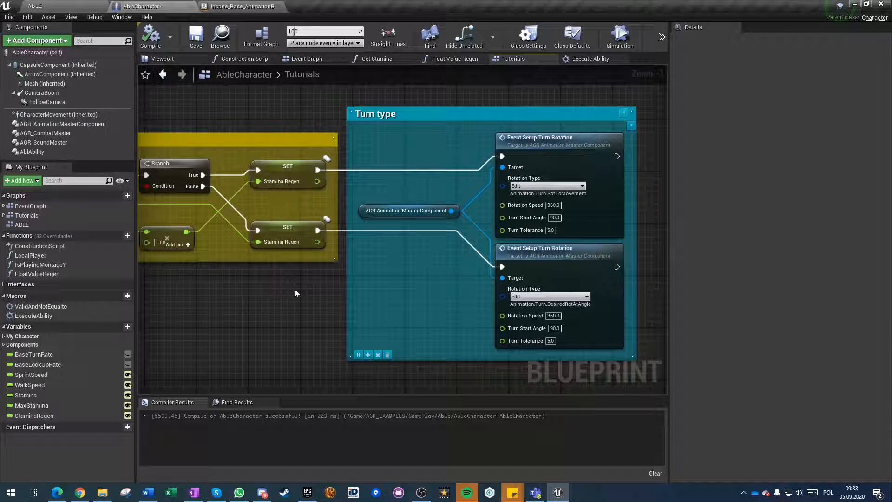
{"action": "scroll", "coordinate": [408, 311], "scroll_direction": "down", "scroll_amount": 5}
{"action": "right_click_drag", "start_coordinate": [318, 338], "coordinate": [288, 302]}
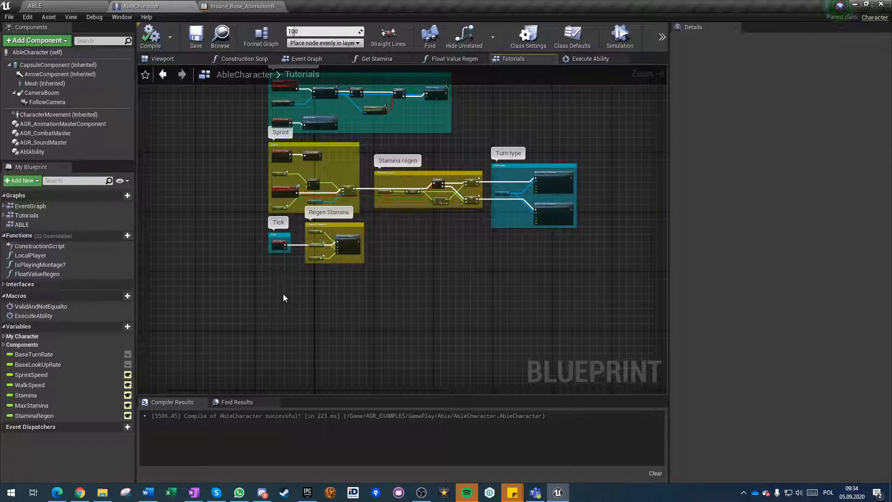
{"action": "right_click_drag", "start_coordinate": [280, 295], "coordinate": [324, 291]}
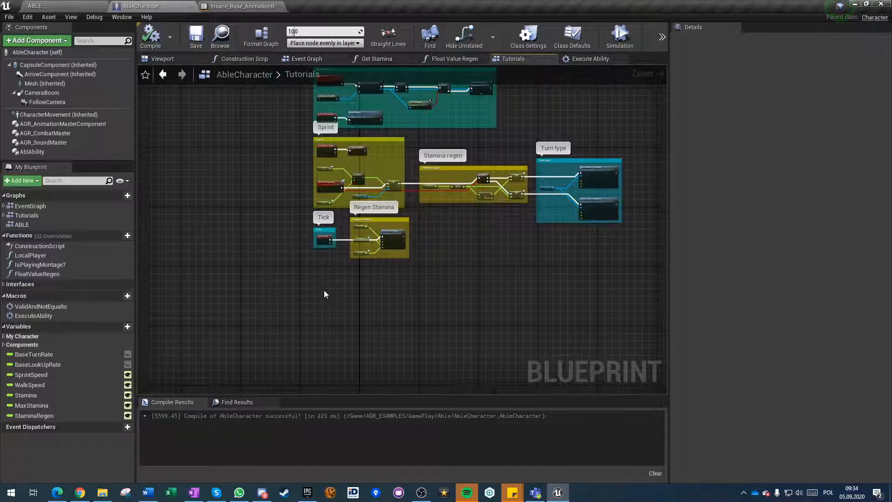
Select AbleCharacter's Mesh component, then locate and select the Sword static mesh in the level editor's InsaneAirCombo/mesh folder.
{"action": "left_click", "coordinate": [20, 84]}
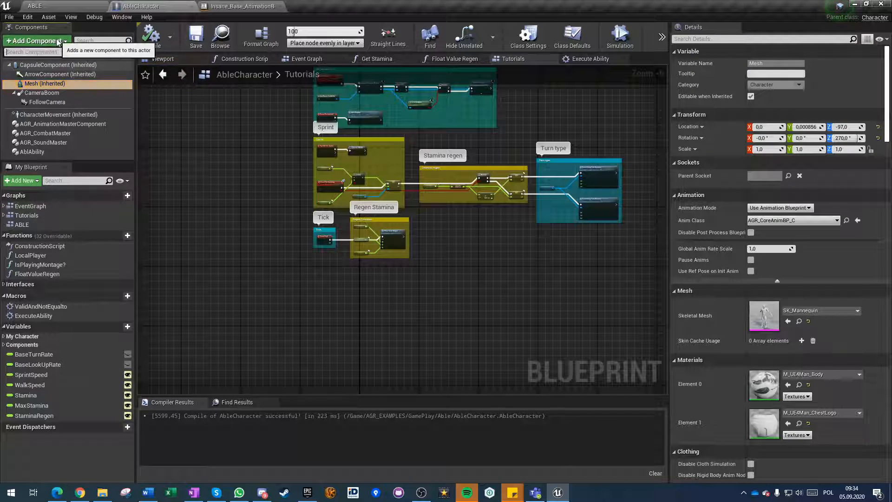
{"action": "left_click", "coordinate": [58, 42]}
{"action": "left_click", "coordinate": [56, 4]}
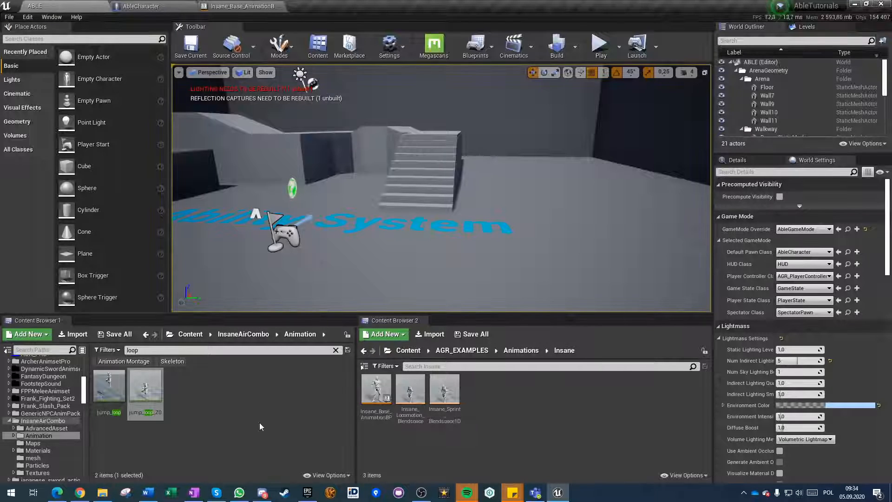
{"action": "left_click", "coordinate": [238, 338]}
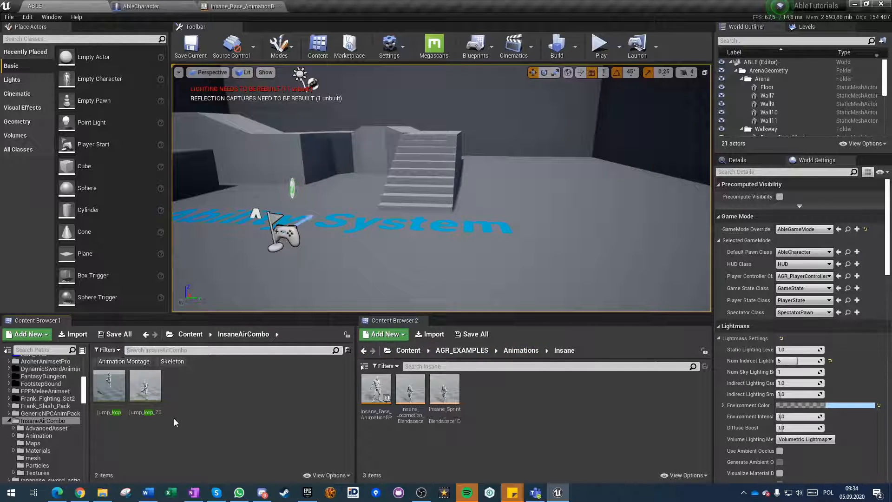
{"action": "left_click", "coordinate": [198, 431]}
{"action": "double_click", "coordinate": [254, 402]}
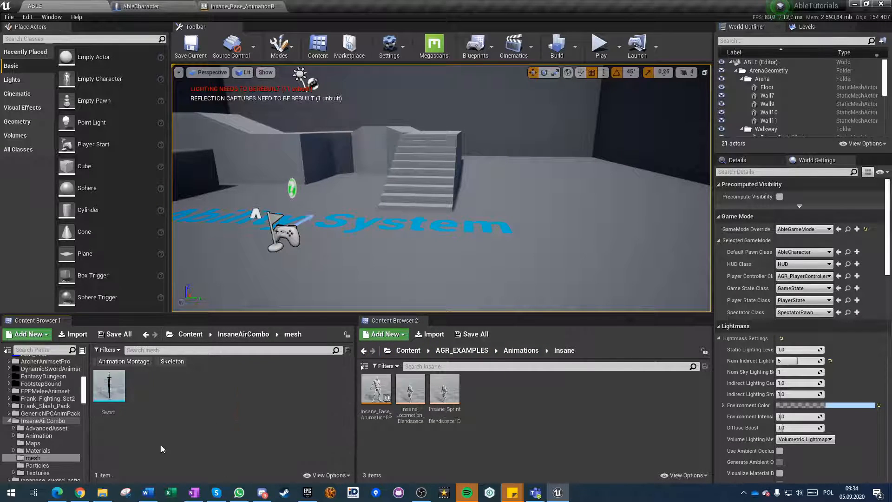
Add the Sword as a static mesh component under AbleCharacter's Mesh and show it in the blueprint viewport.
{"action": "left_click", "coordinate": [142, 4]}
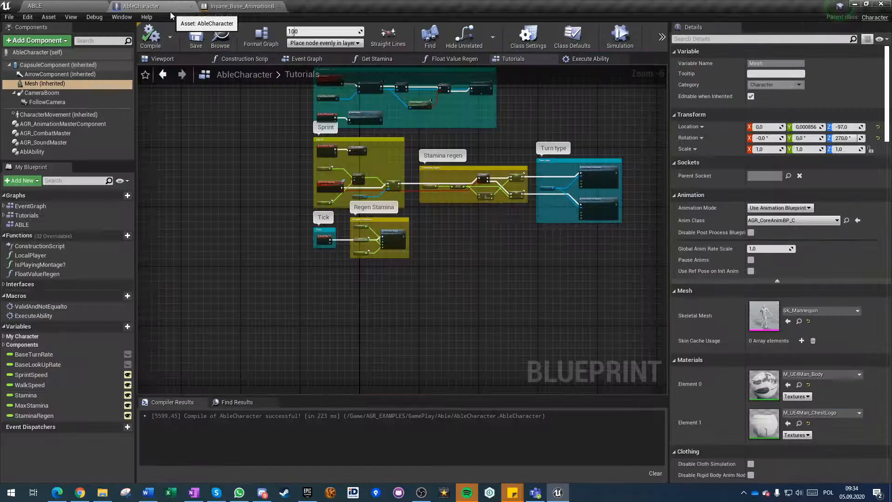
{"action": "left_click", "coordinate": [41, 40]}
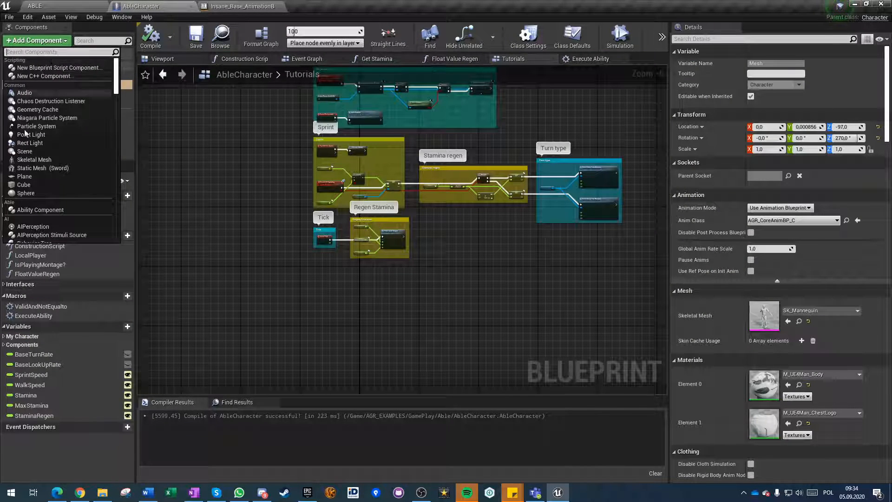
{"action": "left_click", "coordinate": [37, 172]}
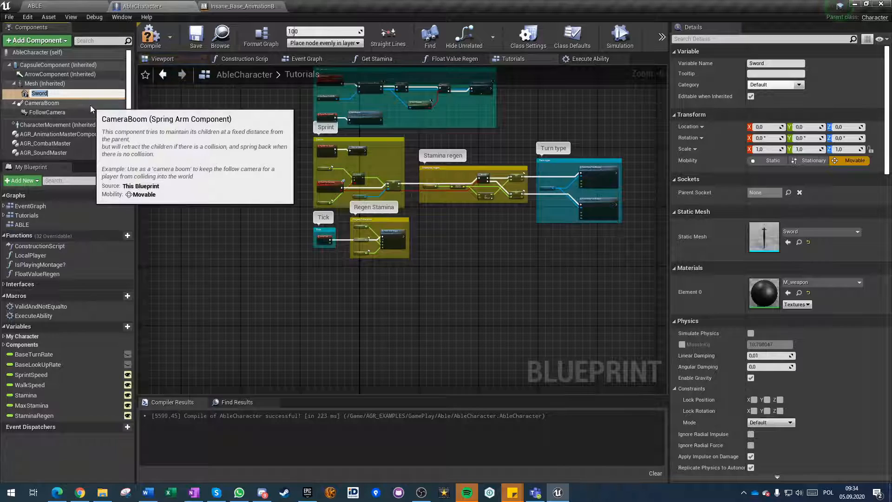
{"action": "left_click", "coordinate": [178, 62]}
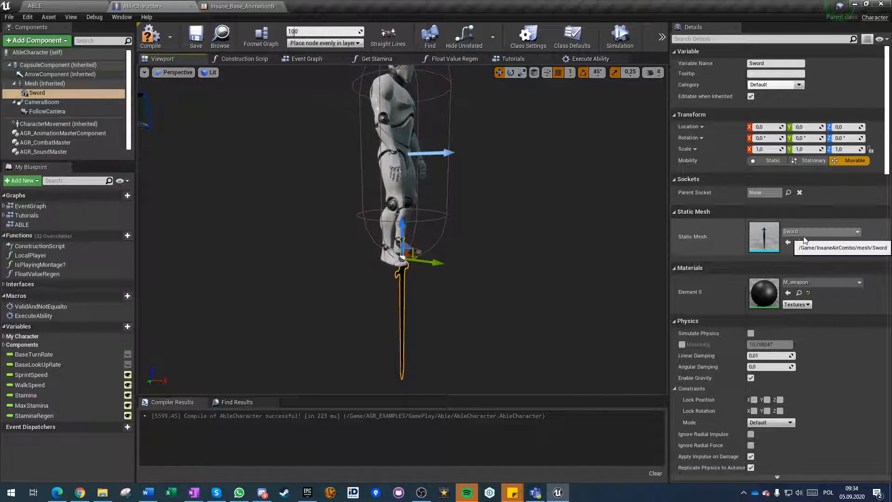
Locate the character's SK_Mannequin mesh in the content browser, open UE4_Mannequin_Skeleton beside it and show its bone hierarchy.
{"action": "left_click", "coordinate": [224, 6]}
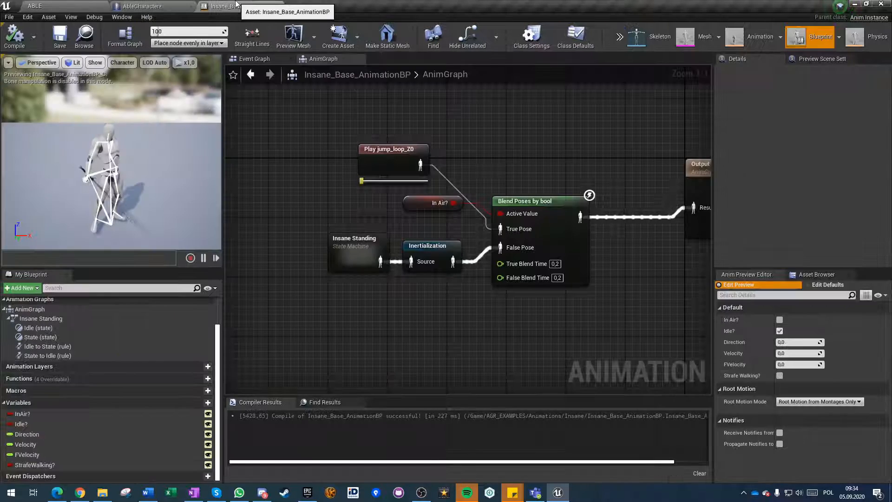
{"action": "left_click", "coordinate": [146, 6]}
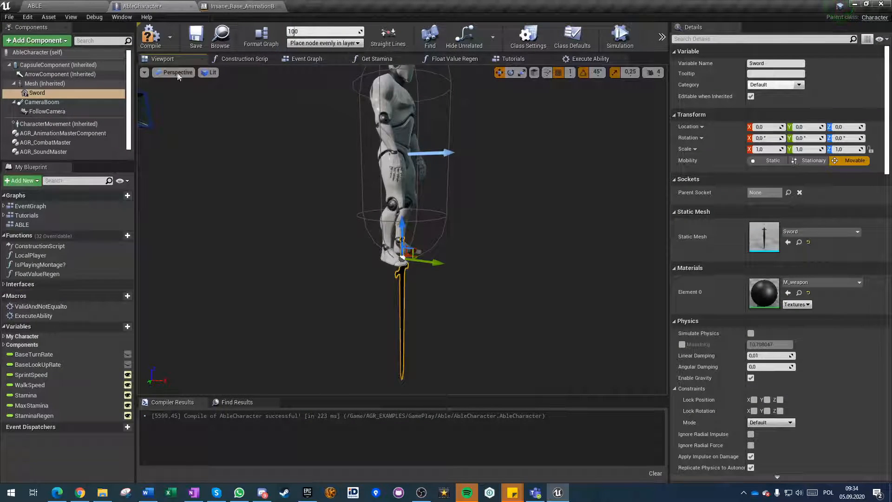
{"action": "left_click", "coordinate": [50, 85]}
{"action": "left_click", "coordinate": [799, 321]}
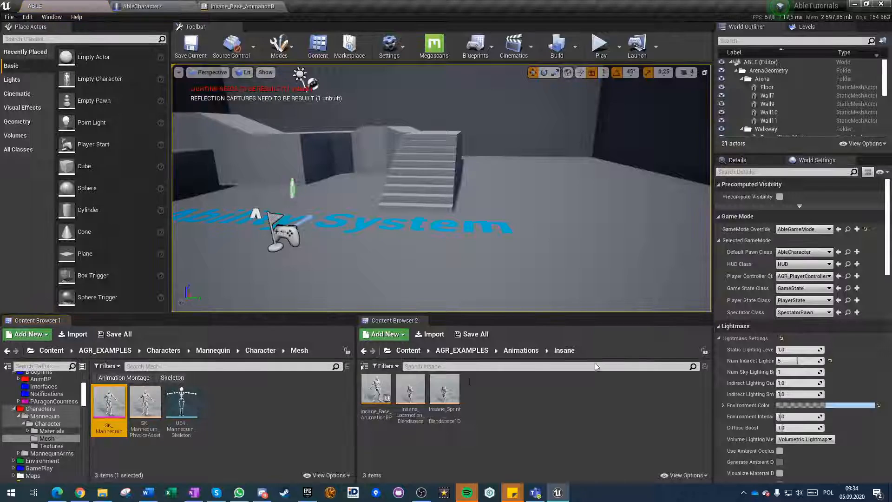
{"action": "double_click", "coordinate": [179, 409]}
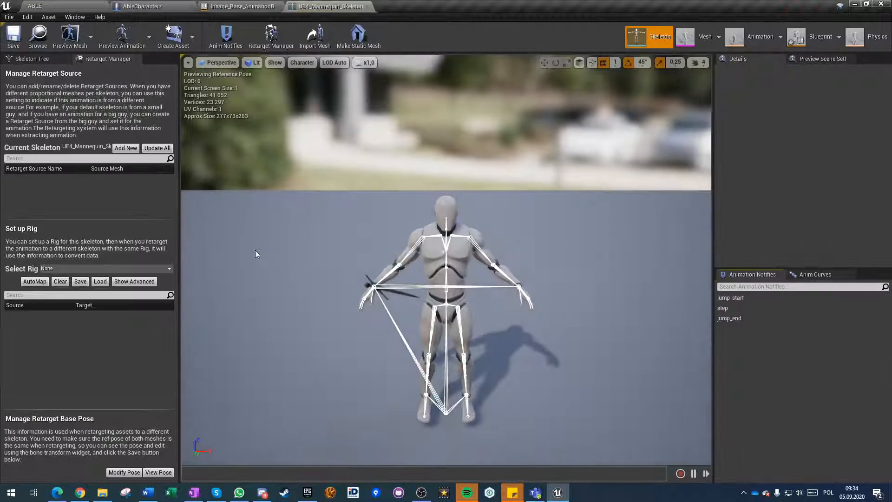
{"action": "left_click", "coordinate": [34, 61]}
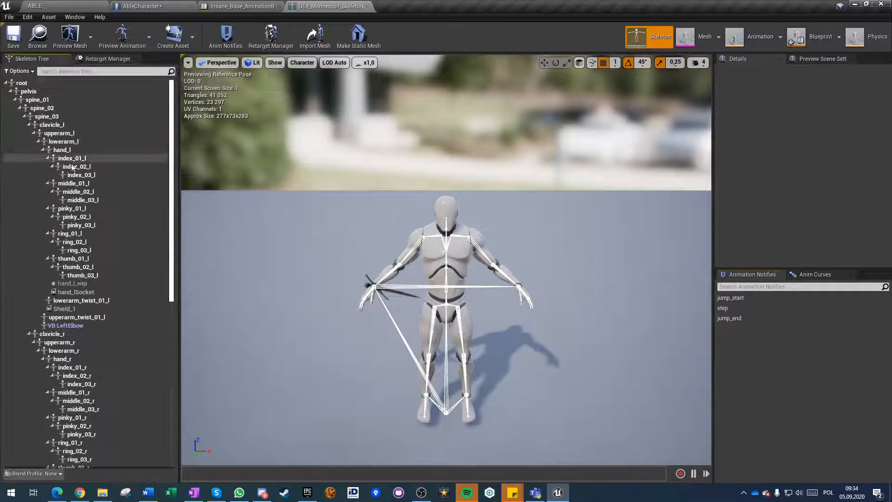
Examine the mannequin skeleton's left and right hand sockets and the Trail_End socket, finishing with hand_rSocket selected.
{"action": "left_click", "coordinate": [72, 284]}
{"action": "left_click", "coordinate": [77, 292]}
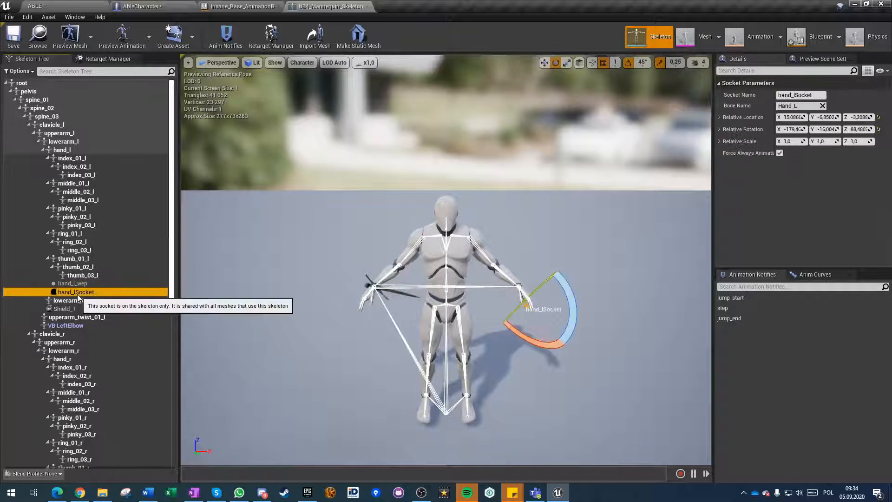
{"action": "scroll", "coordinate": [86, 319], "scroll_direction": "down", "scroll_amount": 6}
{"action": "left_click", "coordinate": [75, 308]}
{"action": "left_click", "coordinate": [92, 317]}
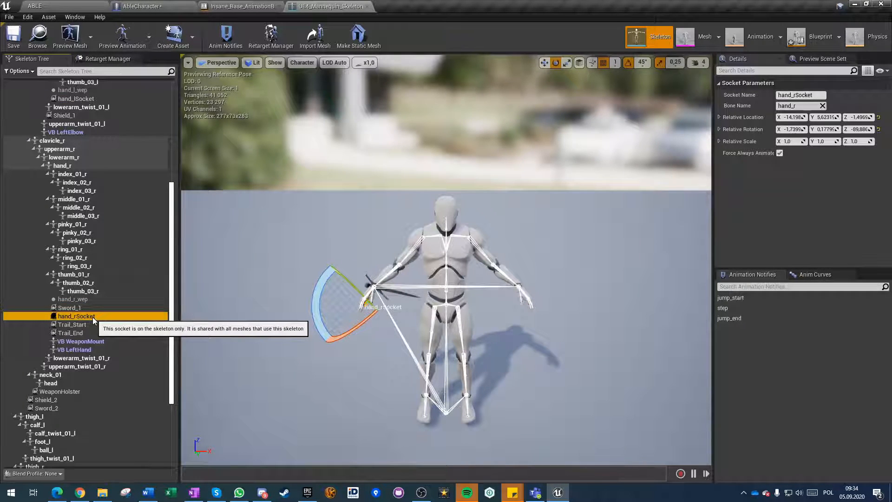
{"action": "left_click", "coordinate": [86, 324]}
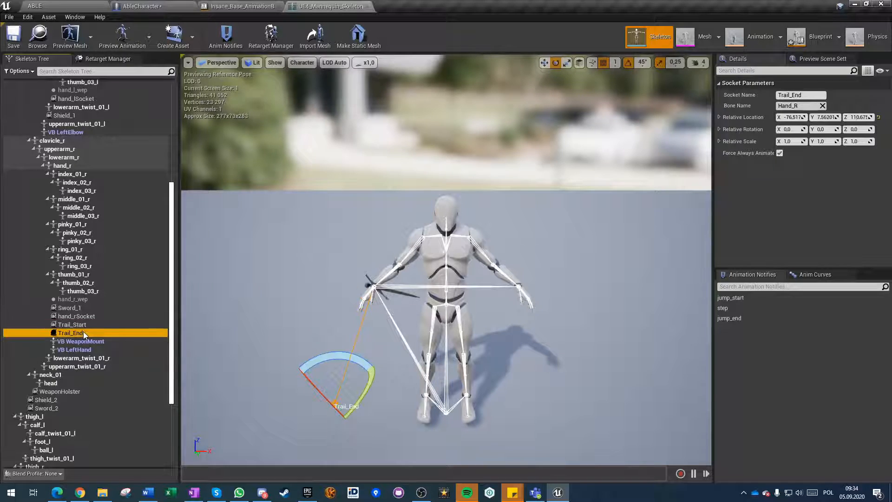
{"action": "left_click", "coordinate": [80, 318]}
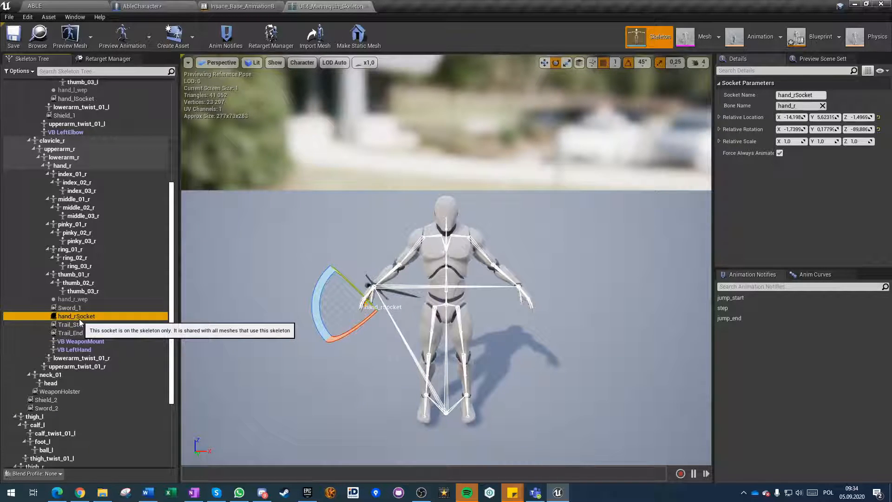
Inspect the hand_rSocket and WeaponHolster sockets in the mannequin's skeleton tree.
{"action": "left_click", "coordinate": [77, 317]}
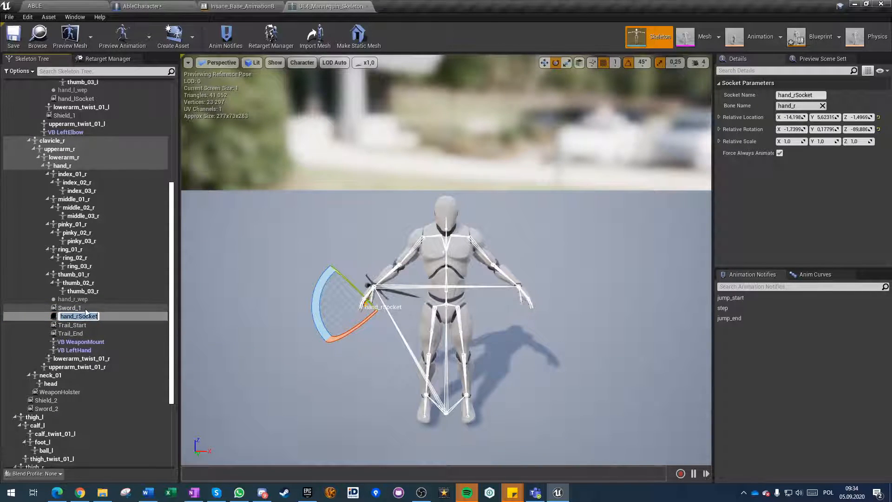
{"action": "key", "text": "Return"}
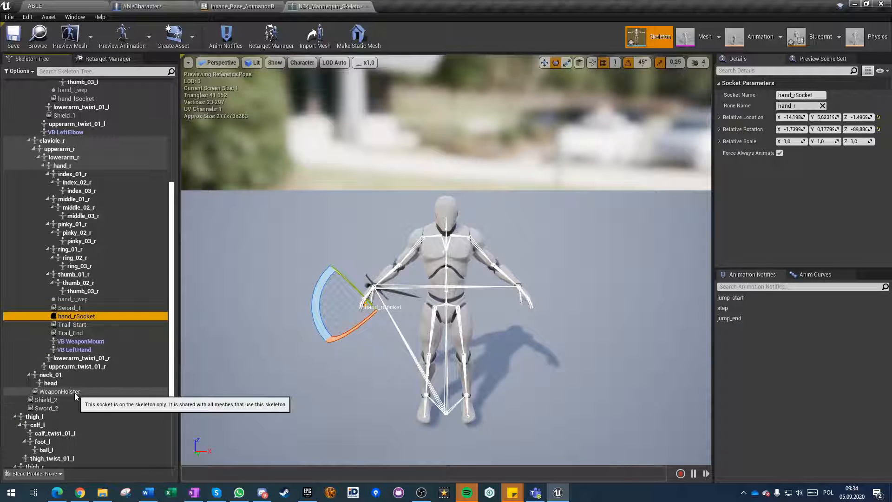
{"action": "left_click", "coordinate": [75, 392]}
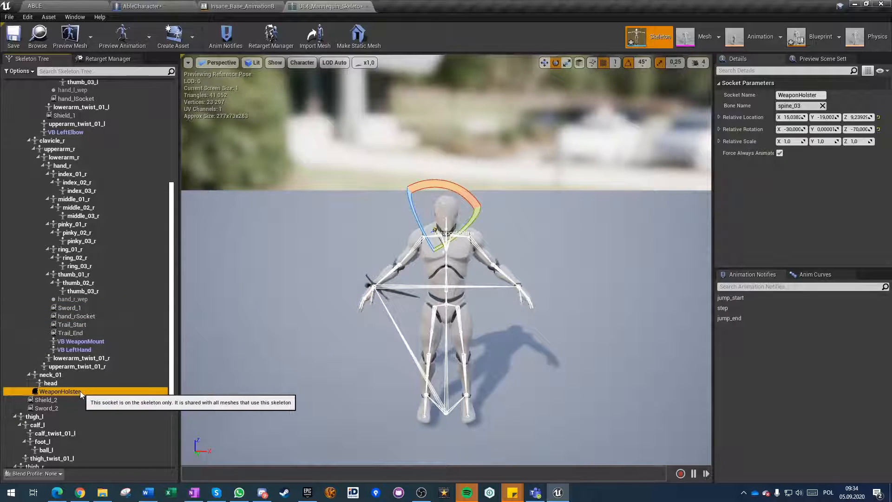
Set the Sword component's parent socket in AbleCharacter to hand_rSocket and compile the blueprint.
{"action": "left_click", "coordinate": [218, 5]}
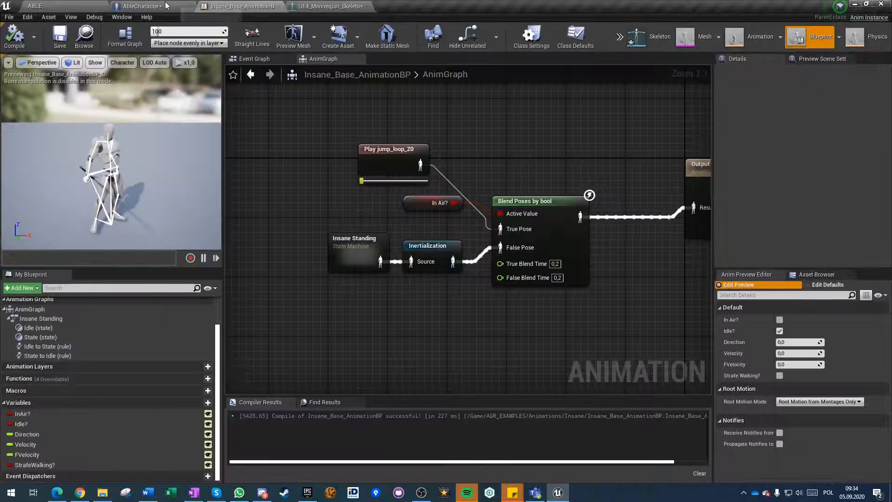
{"action": "left_click", "coordinate": [141, 6]}
{"action": "left_click", "coordinate": [51, 92]}
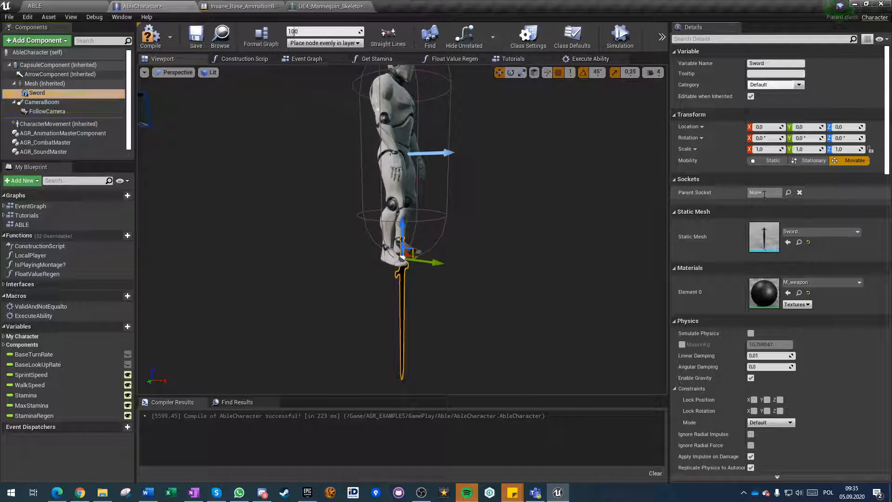
{"action": "left_click", "coordinate": [788, 192]}
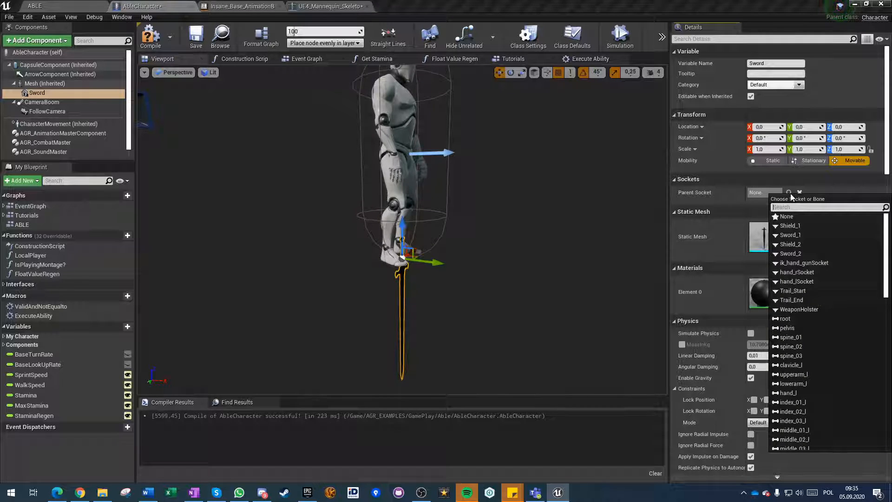
{"action": "type", "text": "hand"}
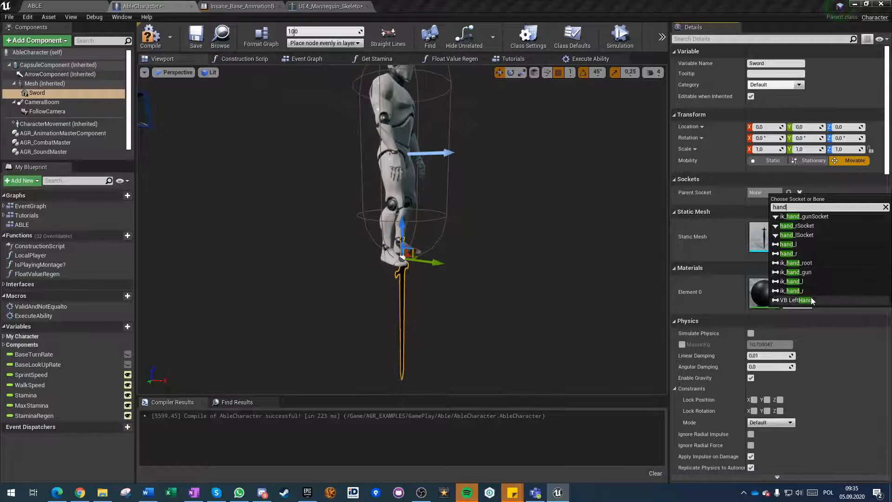
{"action": "type", "text": " sock"}
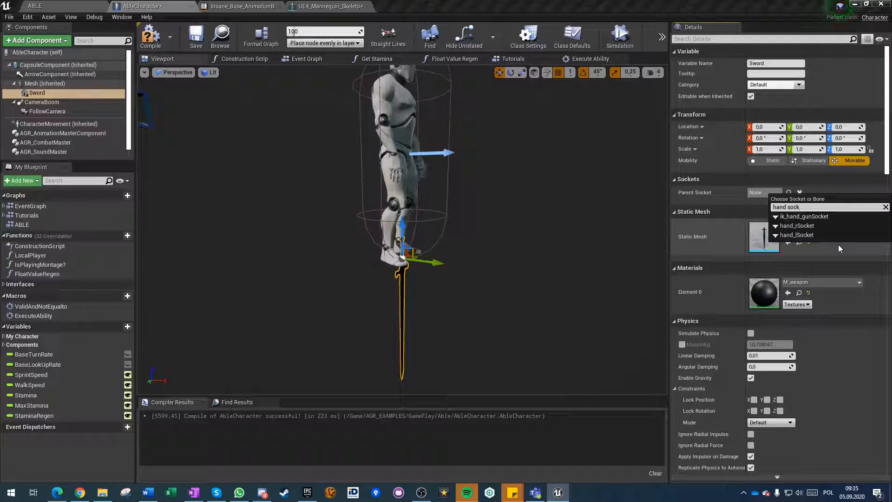
{"action": "left_click", "coordinate": [808, 226]}
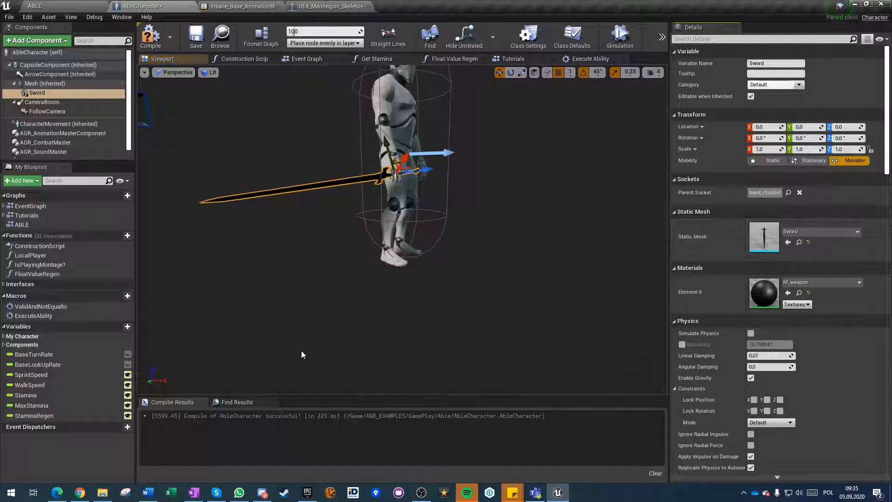
{"action": "left_click", "coordinate": [146, 33]}
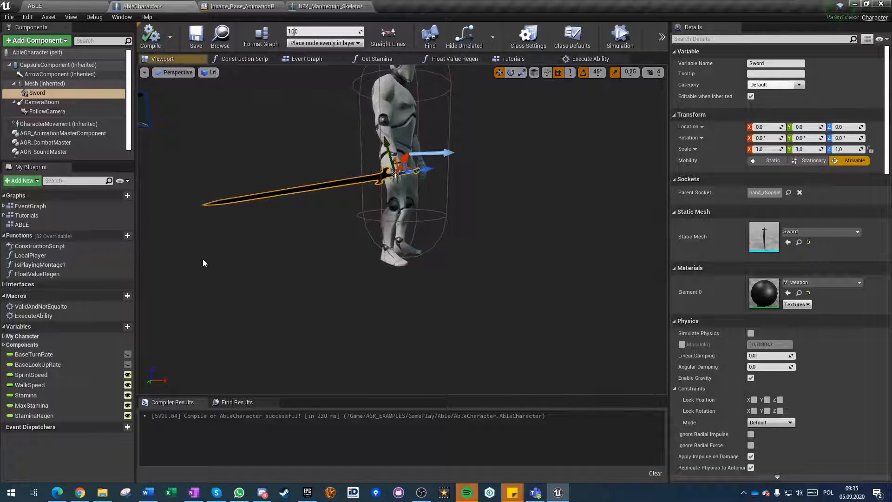
Play-test the ABLE level, moving the character around to check how the sword sits in the hand.
{"action": "left_click", "coordinate": [83, 7]}
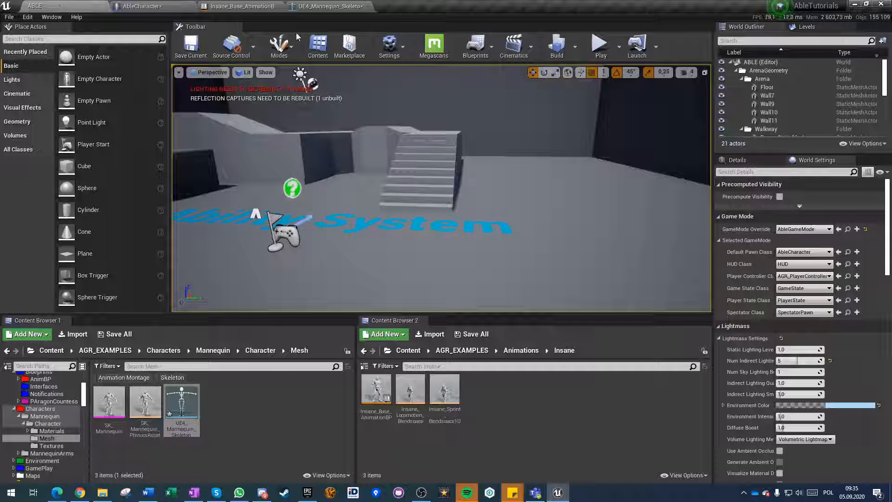
{"action": "left_click", "coordinate": [600, 44]}
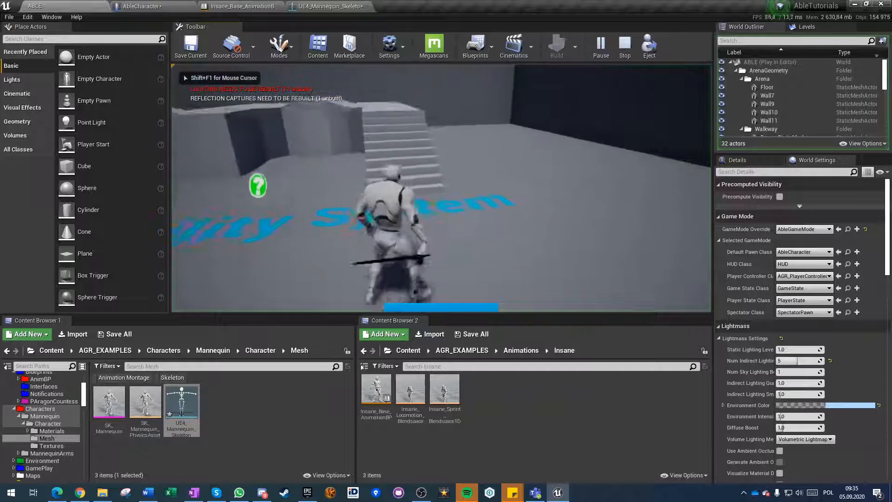
{"action": "key", "text": "w"}
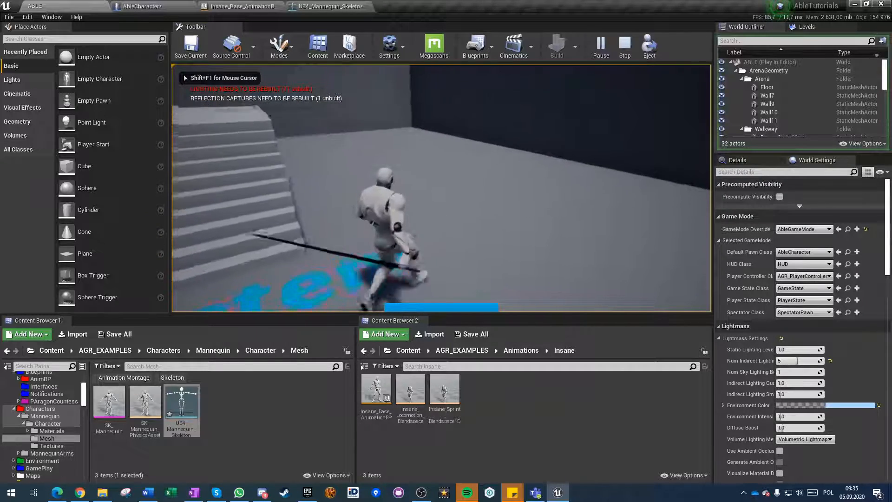
{"action": "key", "text": "s"}
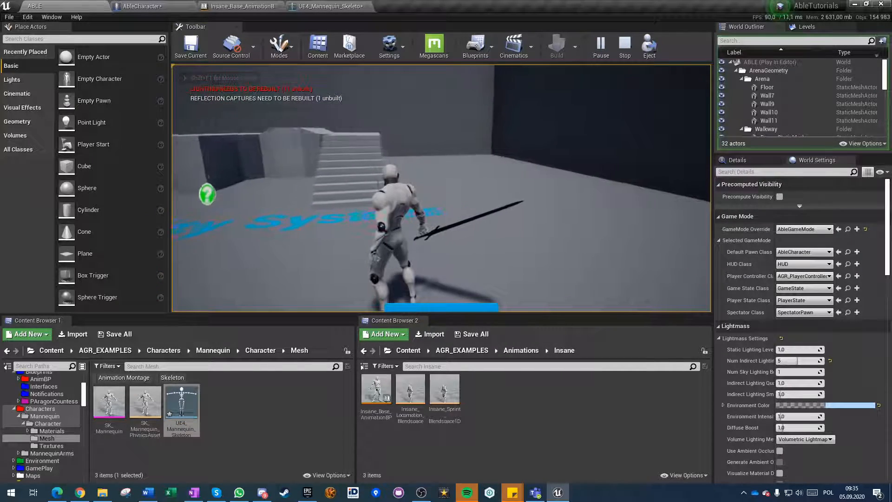
{"action": "key", "text": "Escape"}
Rotate AbleCharacter's Sword component 180° about its Y axis and compile the blueprint.
{"action": "left_click", "coordinate": [153, 7]}
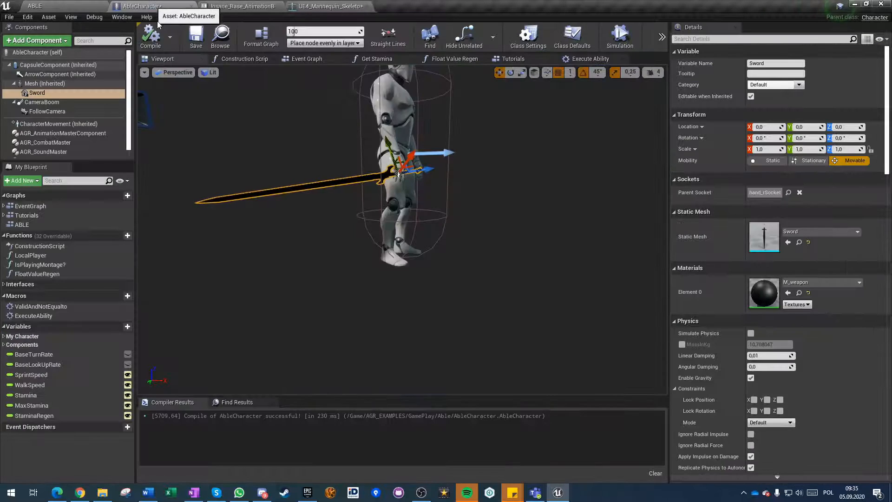
{"action": "right_click_drag", "start_coordinate": [402, 195], "coordinate": [402, 228]}
{"action": "key", "text": "w"}
{"action": "right_click_drag", "start_coordinate": [326, 218], "coordinate": [326, 244]}
{"action": "key", "text": "s"}
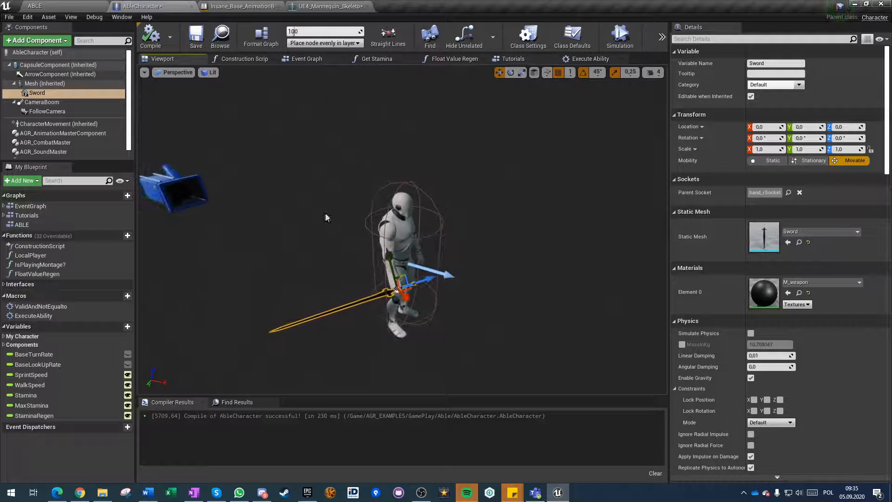
{"action": "key", "text": "e"}
{"action": "left_click_drag", "start_coordinate": [375, 261], "coordinate": [343, 358]}
{"action": "key", "text": "w"}
{"action": "key", "text": "w"}
{"action": "right_click_drag", "start_coordinate": [344, 348], "coordinate": [372, 385]}
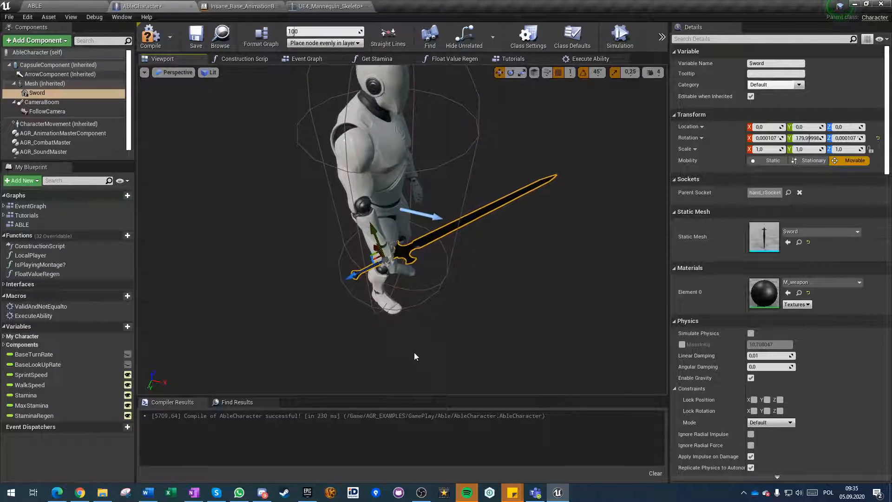
{"action": "left_click", "coordinate": [152, 38]}
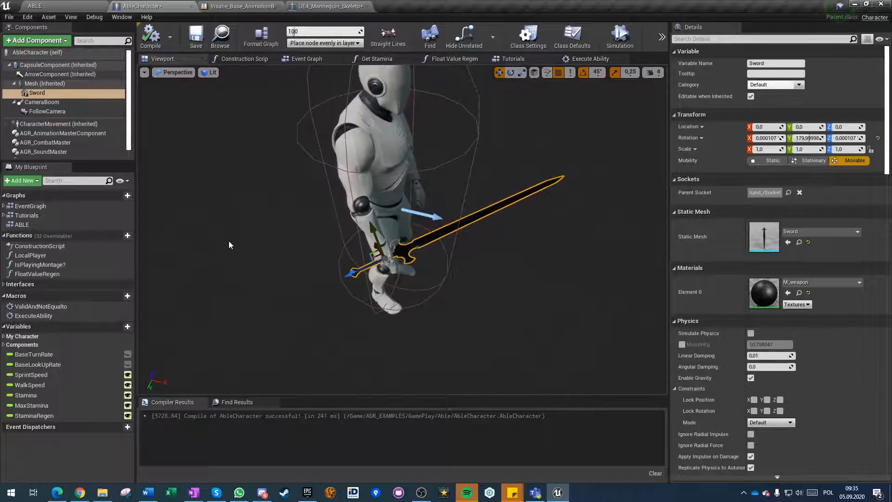
Play the level to check the rotated sword, compare it with AbleCharacter's Sword component, and end the play session.
{"action": "left_click", "coordinate": [59, 6]}
{"action": "left_click", "coordinate": [599, 44]}
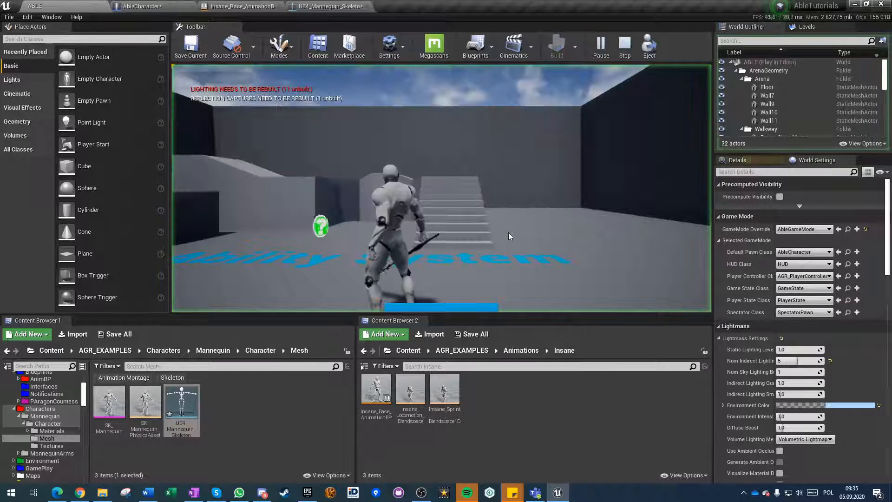
{"action": "left_click", "coordinate": [327, 6]}
{"action": "left_click", "coordinate": [144, 6]}
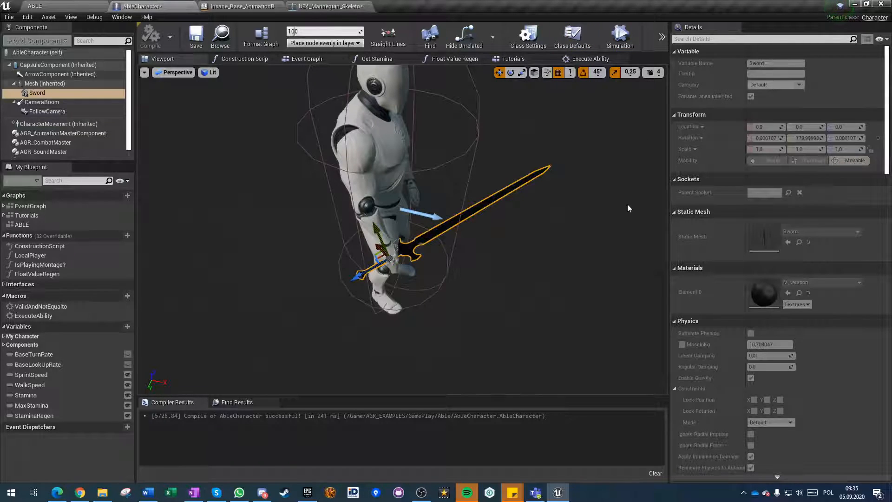
{"action": "left_click", "coordinate": [41, 85]}
{"action": "left_click", "coordinate": [38, 93]}
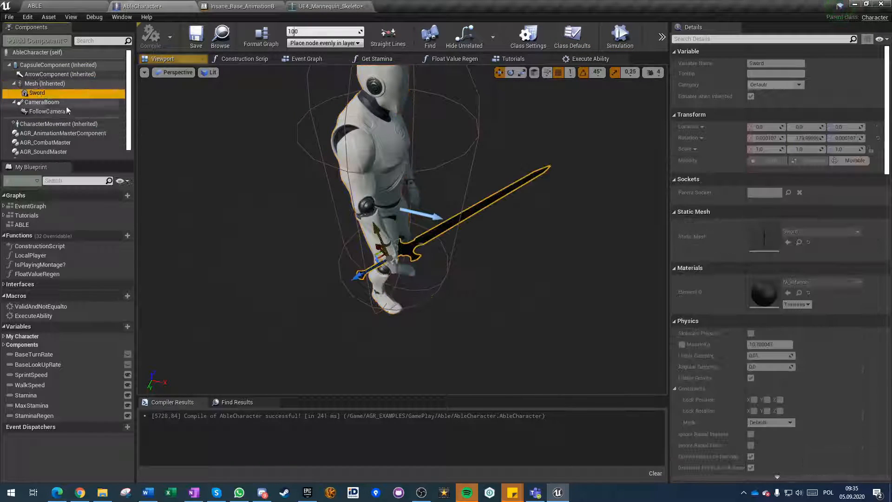
{"action": "left_click", "coordinate": [45, 4]}
{"action": "left_click", "coordinate": [626, 45]}
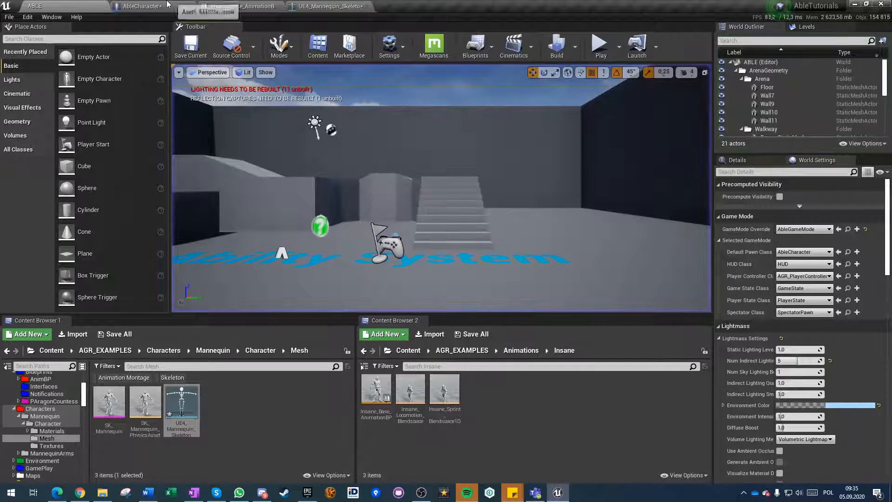
Shift the Sword component closer into AbleCharacter's right hand along its axes and compile the blueprint.
{"action": "left_click", "coordinate": [156, 7]}
{"action": "right_click_drag", "start_coordinate": [528, 318], "coordinate": [360, 306]}
{"action": "left_click_drag", "start_coordinate": [358, 223], "coordinate": [345, 218]}
{"action": "left_click_drag", "start_coordinate": [321, 175], "coordinate": [327, 166]}
{"action": "left_click_drag", "start_coordinate": [344, 209], "coordinate": [340, 208]}
{"action": "left_click", "coordinate": [149, 40]}
Run the ABLE level briefly to check the shifted sword's position in the hand.
{"action": "left_click", "coordinate": [49, 7]}
{"action": "left_click", "coordinate": [597, 50]}
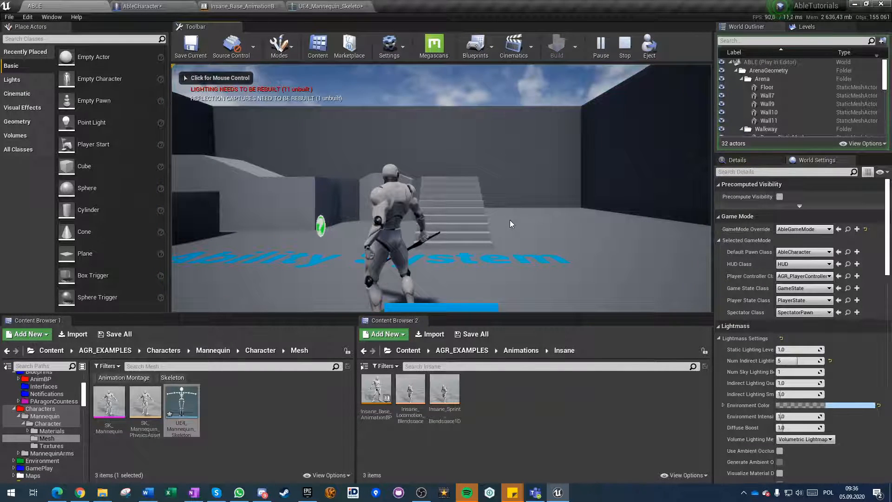
{"action": "left_click", "coordinate": [624, 45]}
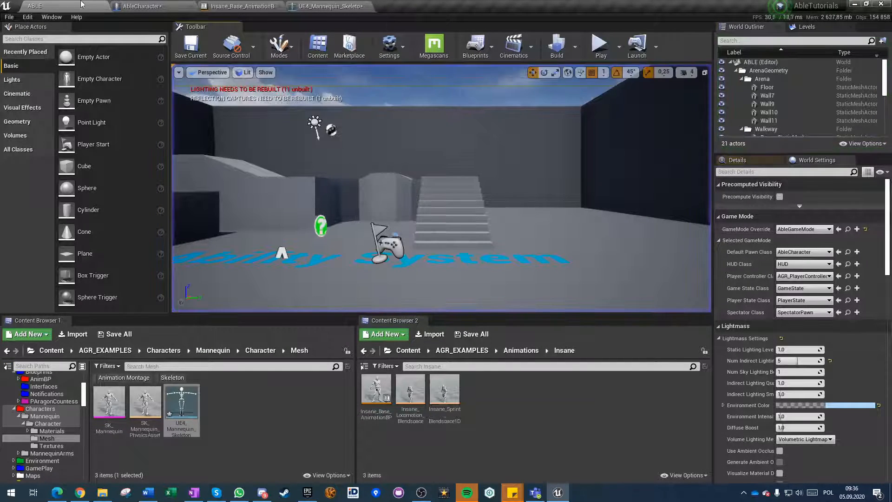
Fine-tune the Sword component's relative location to about X 3, Y 5, Z 0 and compile AbleCharacter.
{"action": "left_click", "coordinate": [163, 5]}
{"action": "right_click_drag", "start_coordinate": [339, 294], "coordinate": [441, 278]}
{"action": "left_click_drag", "start_coordinate": [375, 183], "coordinate": [379, 171]}
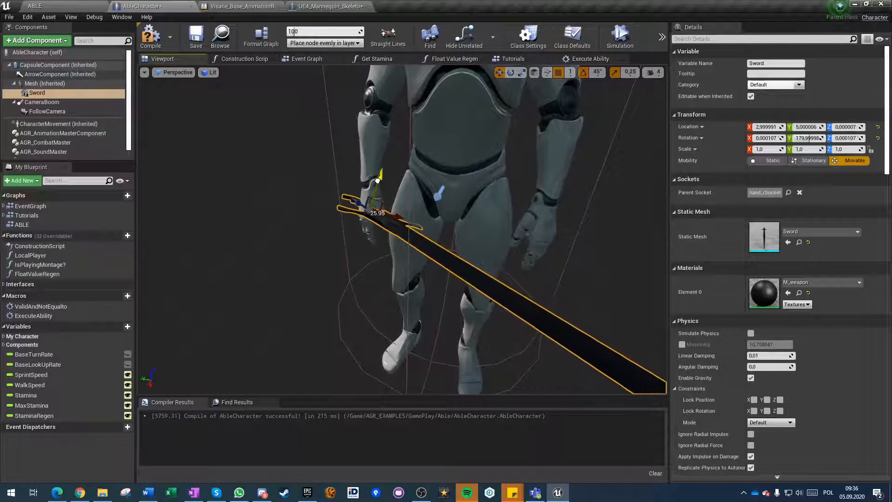
{"action": "left_click", "coordinate": [147, 39]}
Play-test the level with the repositioned sword, viewing the character's grip, and end the session.
{"action": "left_click", "coordinate": [47, 6]}
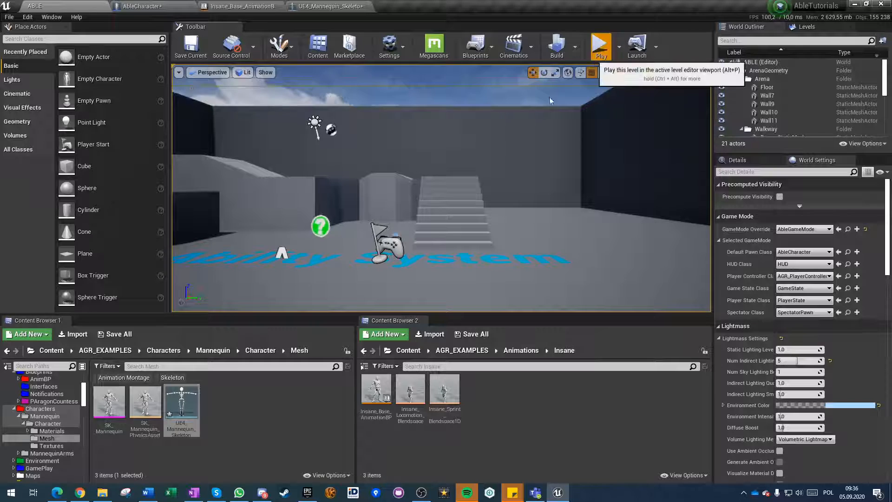
{"action": "left_click", "coordinate": [600, 44]}
{"action": "left_click", "coordinate": [436, 218]}
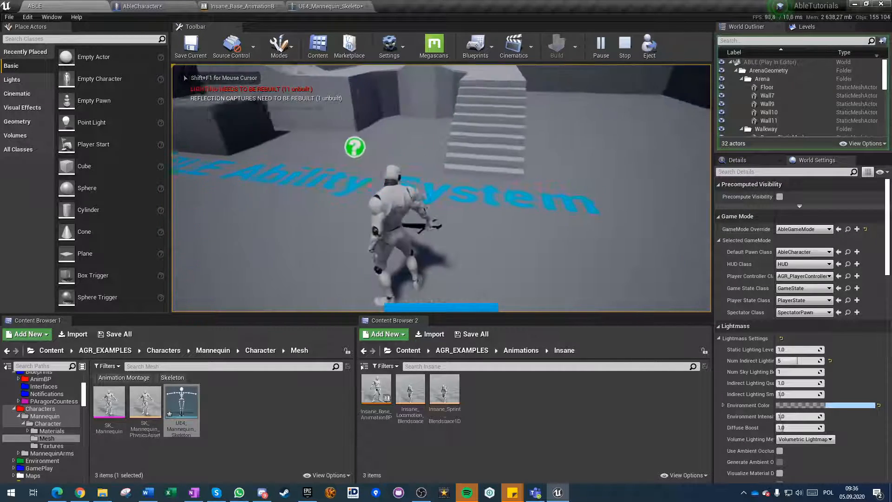
{"action": "key", "text": "shift+F1"}
{"action": "key", "text": "Escape"}
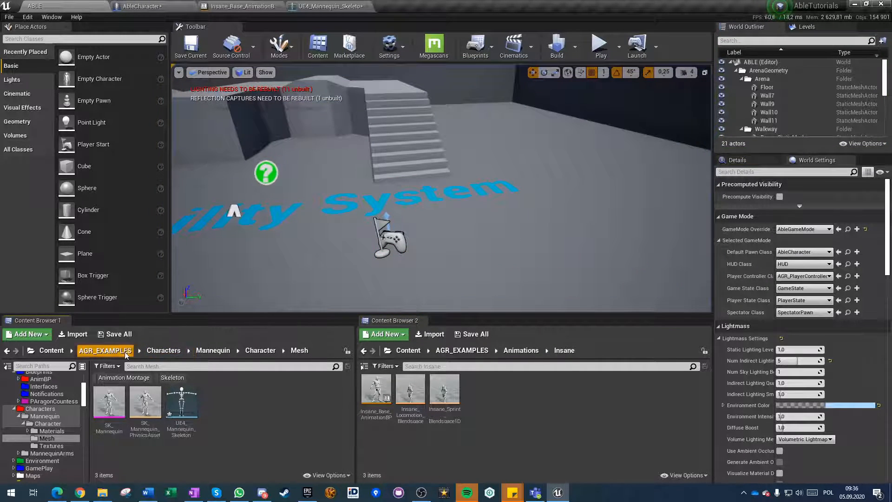
Open the InsaneAirCombo/Animation folder in the first content browser.
{"action": "left_click", "coordinate": [126, 354]}
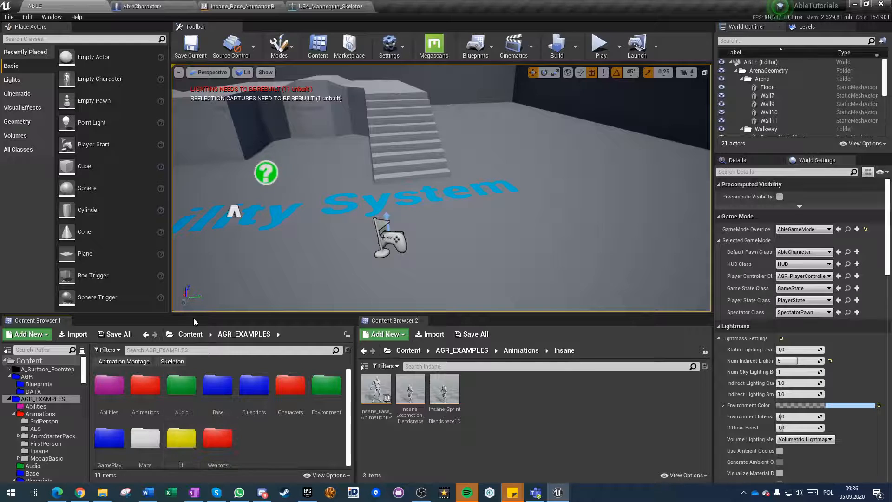
{"action": "left_click", "coordinate": [190, 334]}
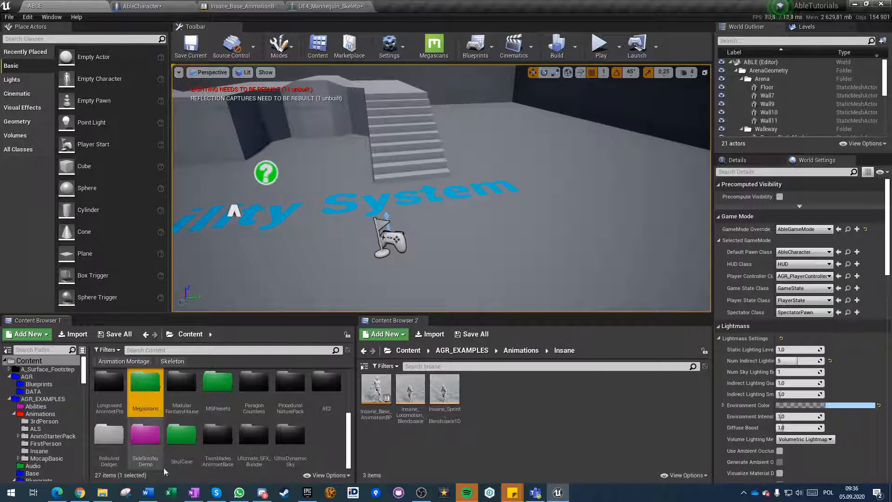
{"action": "left_click", "coordinate": [215, 438]}
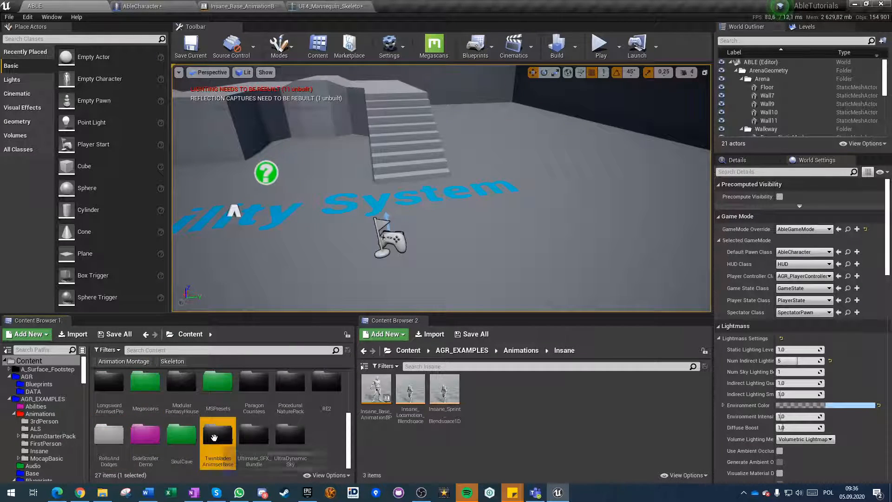
{"action": "key", "text": "Up"}
{"action": "key", "text": "Right"}
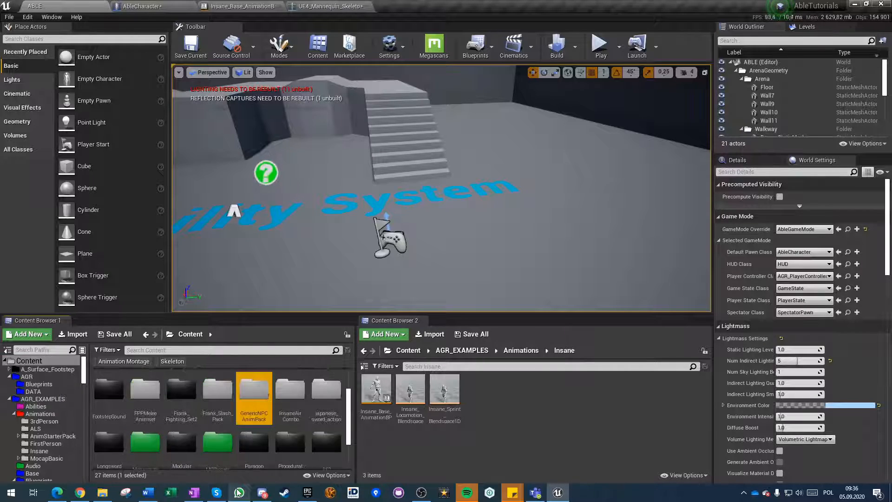
{"action": "key", "text": "Left"}
{"action": "key", "text": "Left"}
{"action": "key", "text": "Up"}
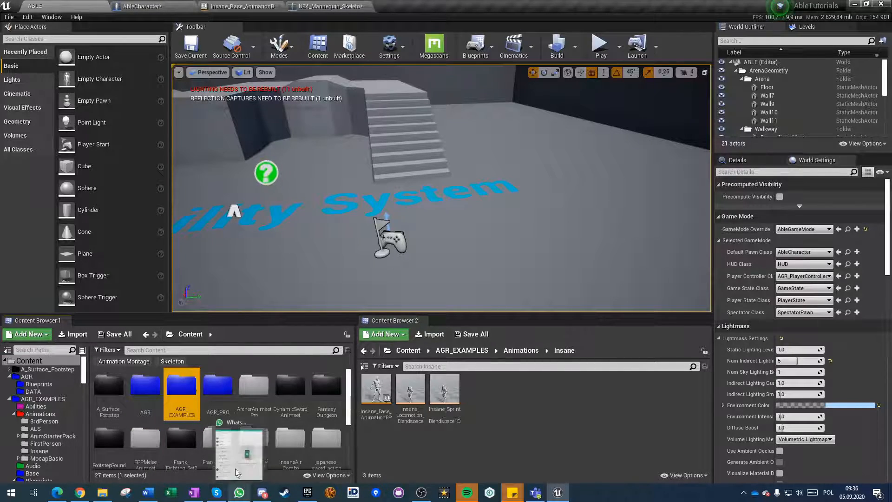
{"action": "type", "text": "in"}
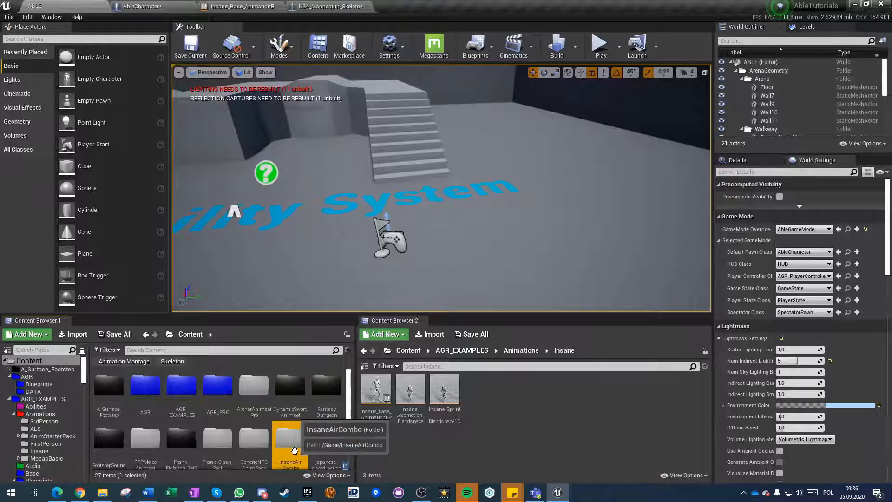
{"action": "double_click", "coordinate": [296, 453]}
{"action": "double_click", "coordinate": [146, 388]}
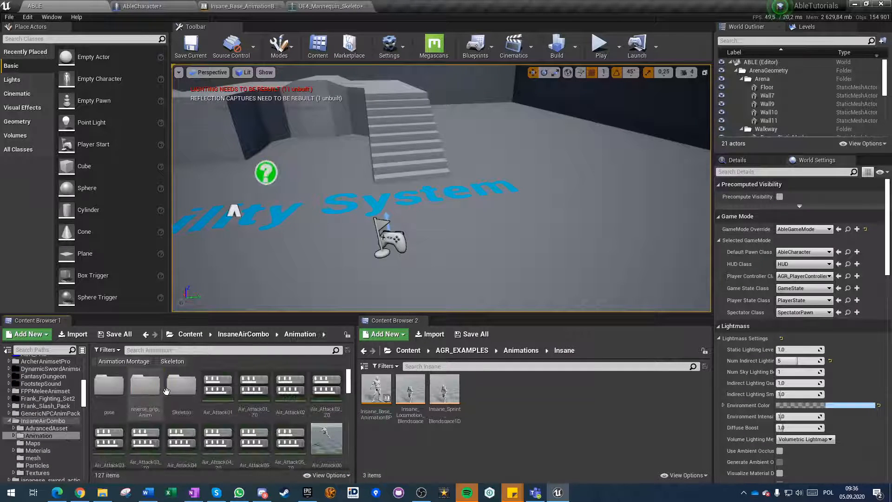
{"action": "left_click", "coordinate": [209, 351]}
{"action": "type", "text": "tur"}
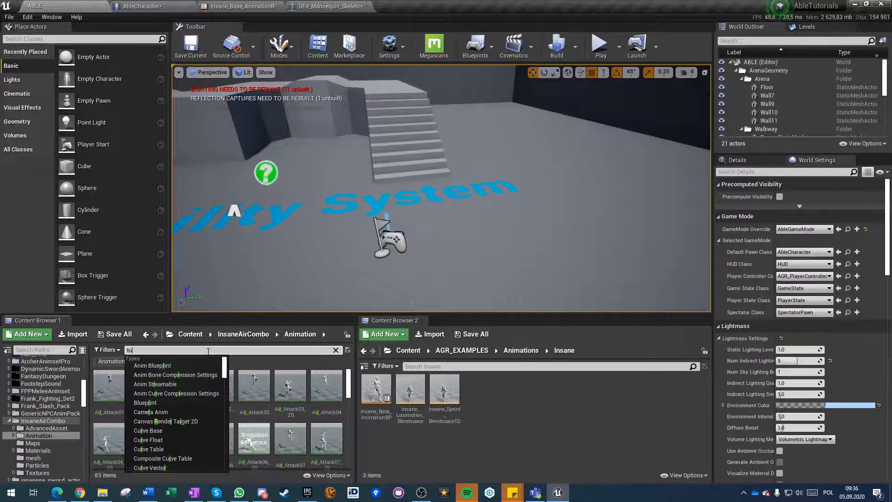
{"action": "key", "text": "BackSpace"}
{"action": "key", "text": "BackSpace"}
{"action": "key", "text": "BackSpace"}
{"action": "key", "text": "BackSpace"}
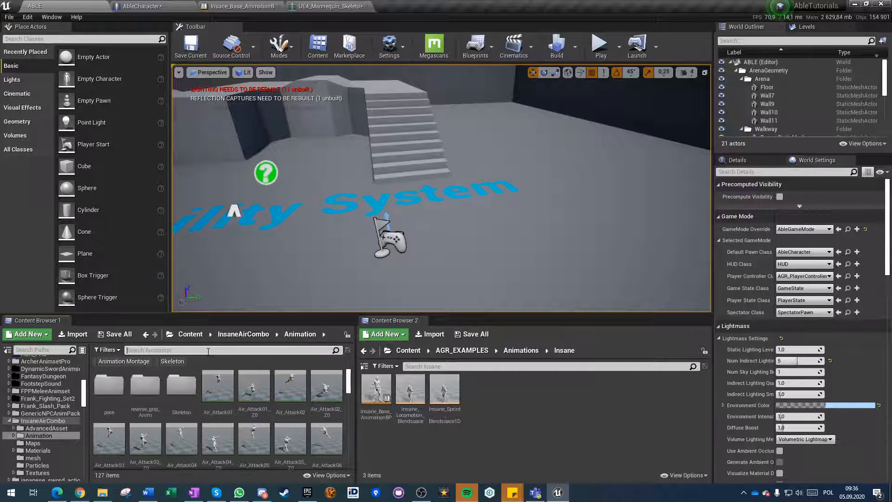
{"action": "key", "text": "BackSpace"}
{"action": "key", "text": "BackSpace"}
Play-test the ABLE level again, running the sword-carrying character up the stairs, and end the session.
{"action": "left_click", "coordinate": [319, 9]}
{"action": "left_click", "coordinate": [239, 6]}
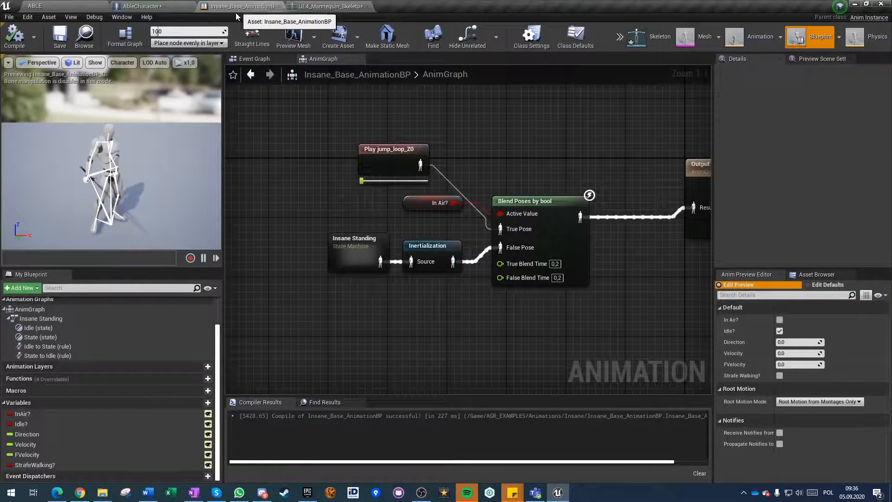
{"action": "left_click", "coordinate": [158, 6]}
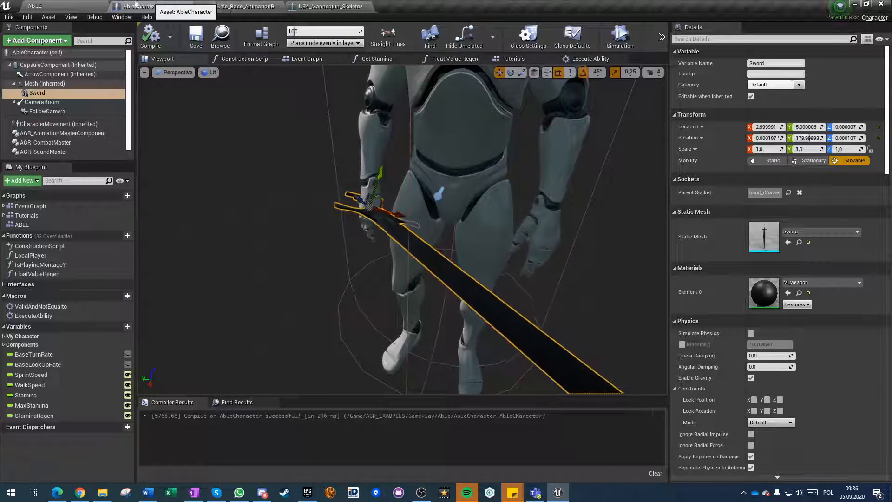
{"action": "left_click", "coordinate": [67, 5]}
{"action": "left_click", "coordinate": [601, 50]}
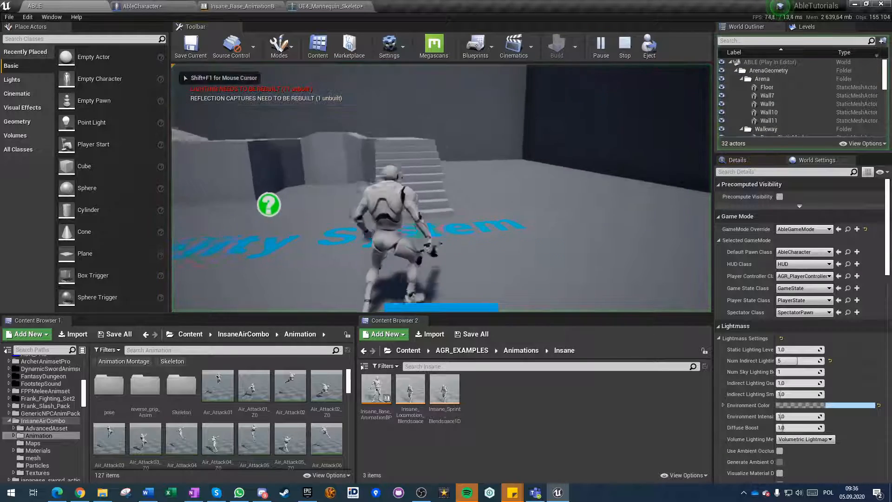
{"action": "key", "text": "w"}
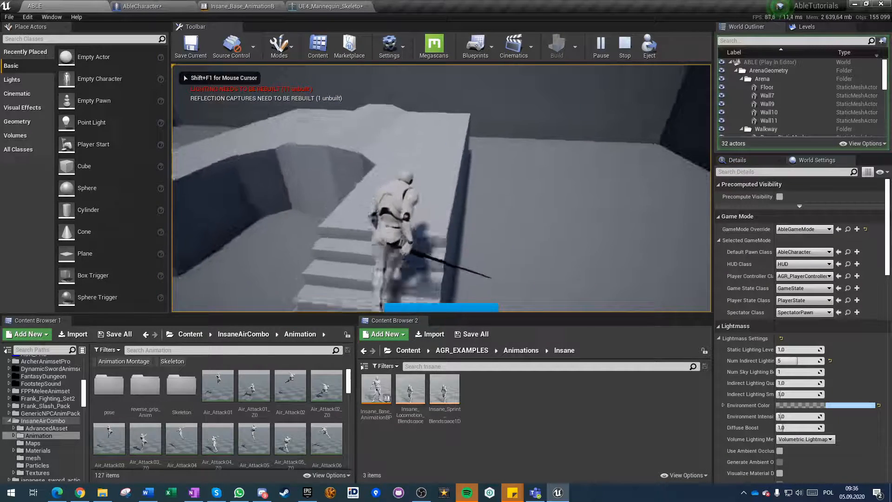
{"action": "key", "text": "Escape"}
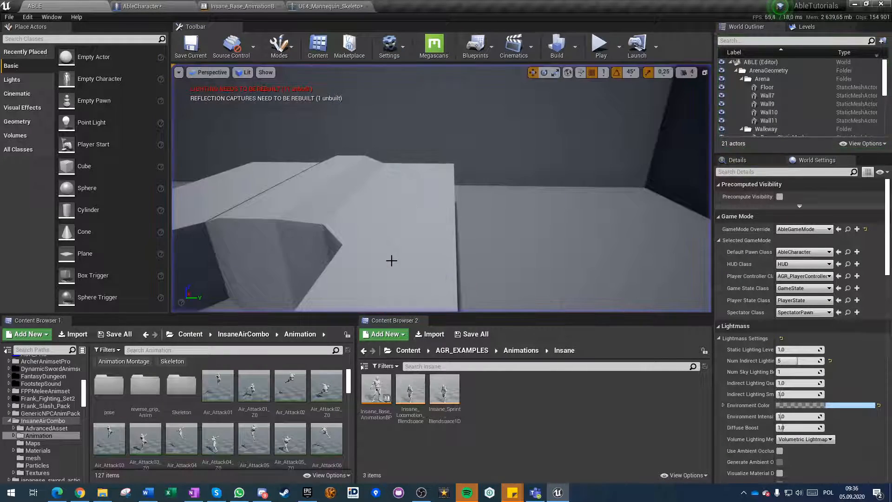
Create an Able Ability Blueprint named A_AttackTemplate in AGR_EXAMPLES/Abilities, with the base Abl Ability class as its parent.
{"action": "left_click", "coordinate": [461, 350]}
{"action": "left_click", "coordinate": [384, 385]}
{"action": "double_click", "coordinate": [384, 385]}
{"action": "right_click", "coordinate": [406, 369]}
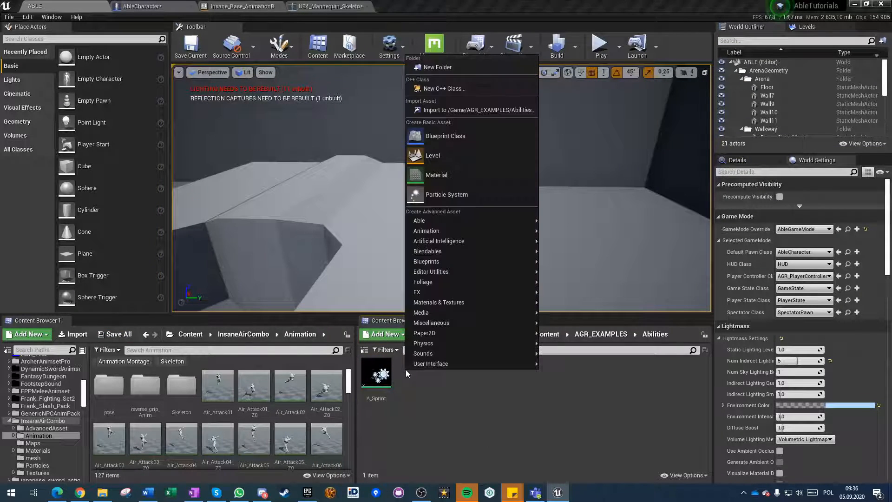
{"action": "mouse_move", "coordinate": [459, 221]}
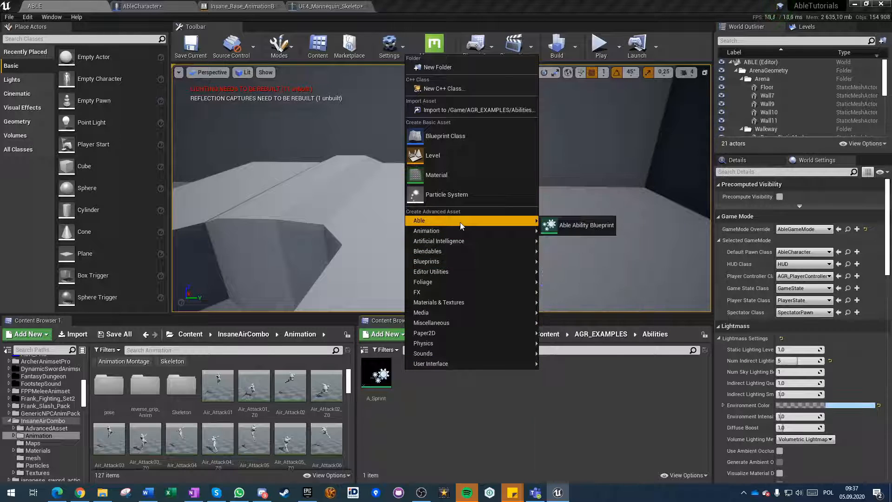
{"action": "left_click", "coordinate": [569, 226]}
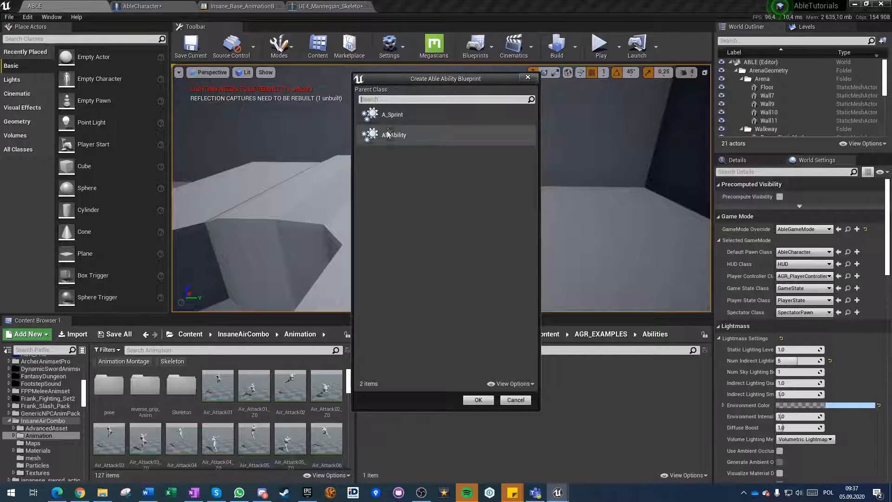
{"action": "left_click", "coordinate": [394, 134]}
{"action": "left_click", "coordinate": [478, 399]}
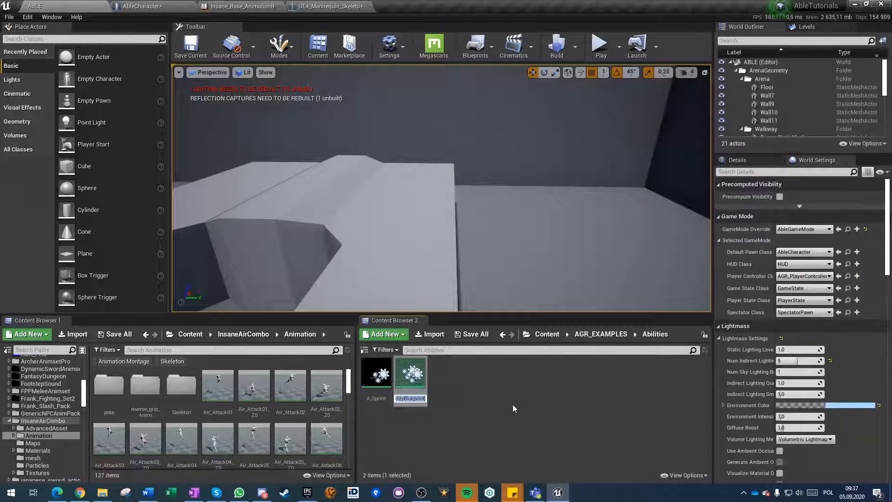
{"action": "type", "text": "A_"}
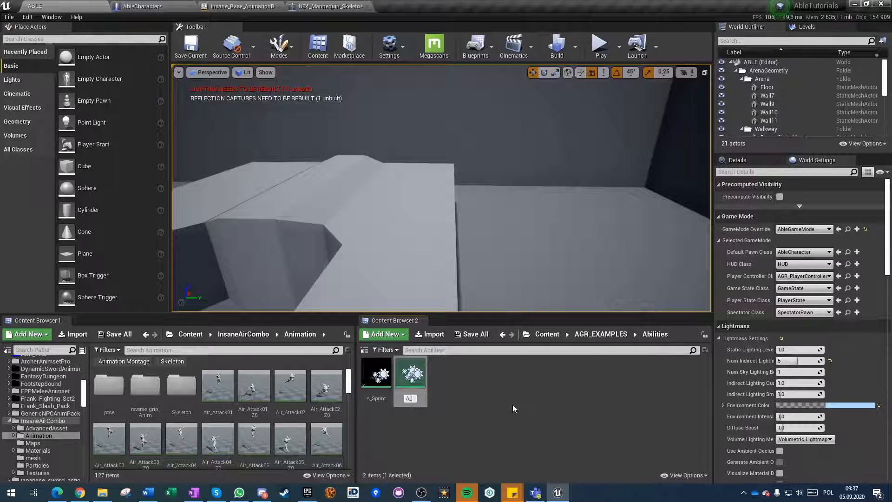
{"action": "type", "text": "AttackTemplate"}
{"action": "key", "text": "Return"}
Add a Play Animation task with the Attack_10 sequence to A_AttackTemplate, resizing the ability timeline to fit, and play the preview.
{"action": "double_click", "coordinate": [378, 378]}
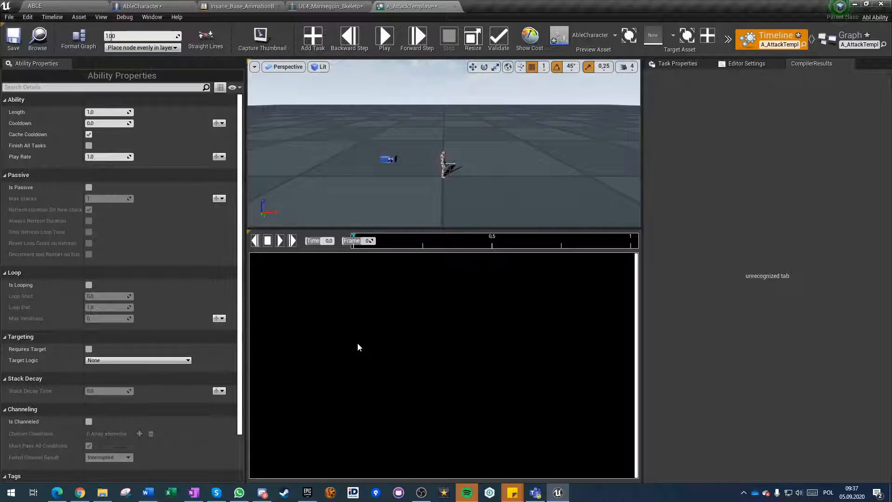
{"action": "left_click", "coordinate": [310, 41]}
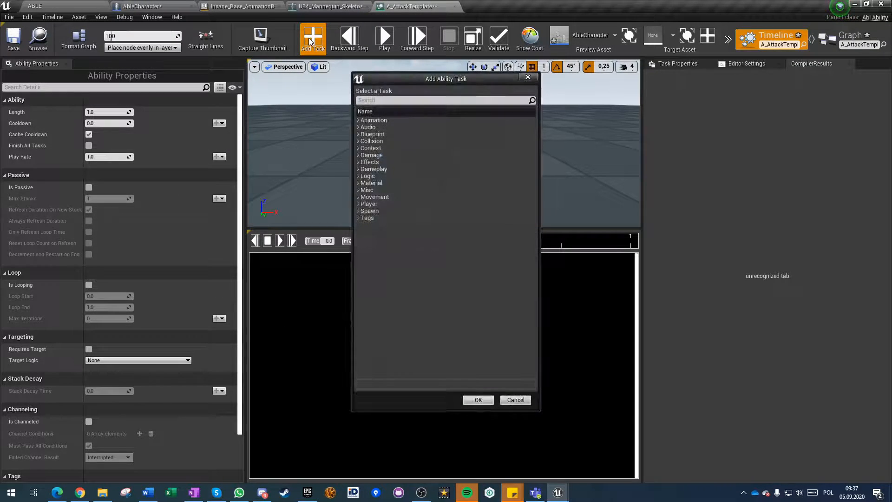
{"action": "left_click", "coordinate": [357, 120]}
{"action": "left_click", "coordinate": [374, 124]}
{"action": "left_click", "coordinate": [478, 400]}
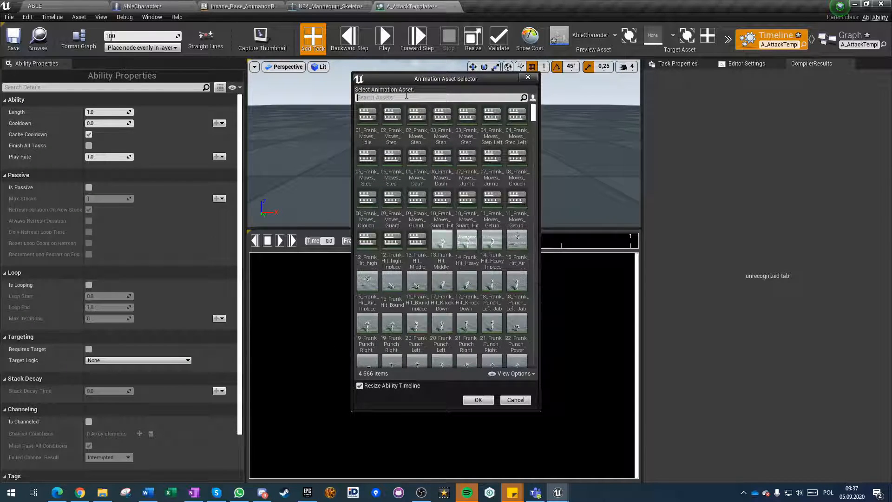
{"action": "type", "text": "attack"}
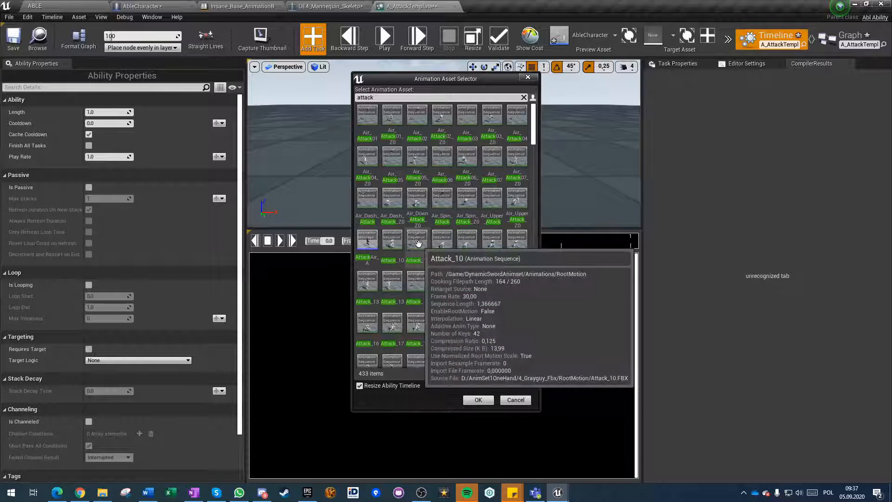
{"action": "left_click", "coordinate": [391, 246]}
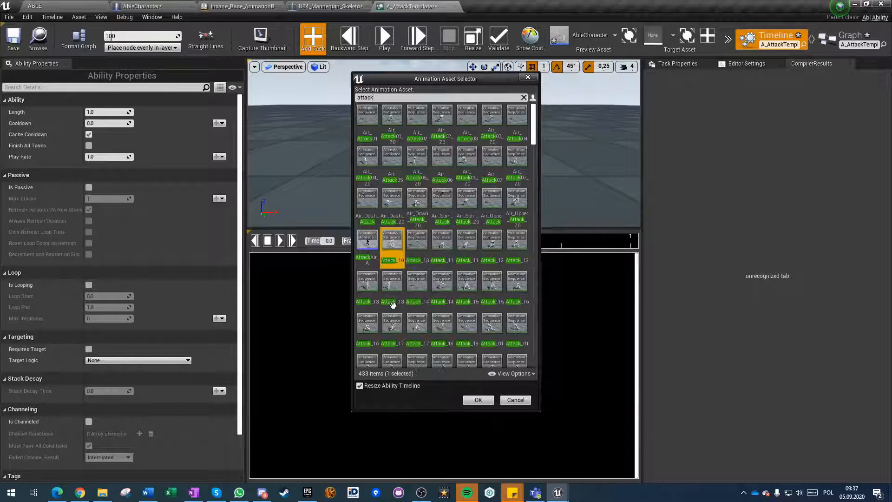
{"action": "left_click", "coordinate": [478, 400]}
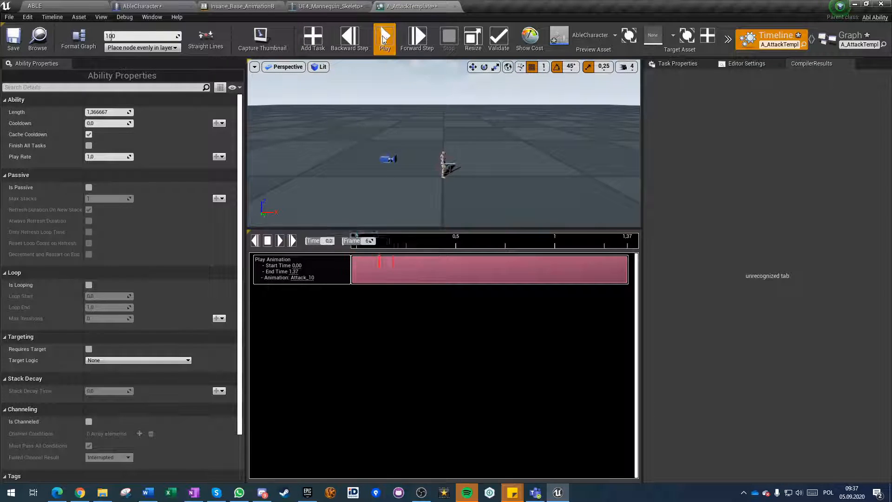
{"action": "left_click", "coordinate": [383, 38]}
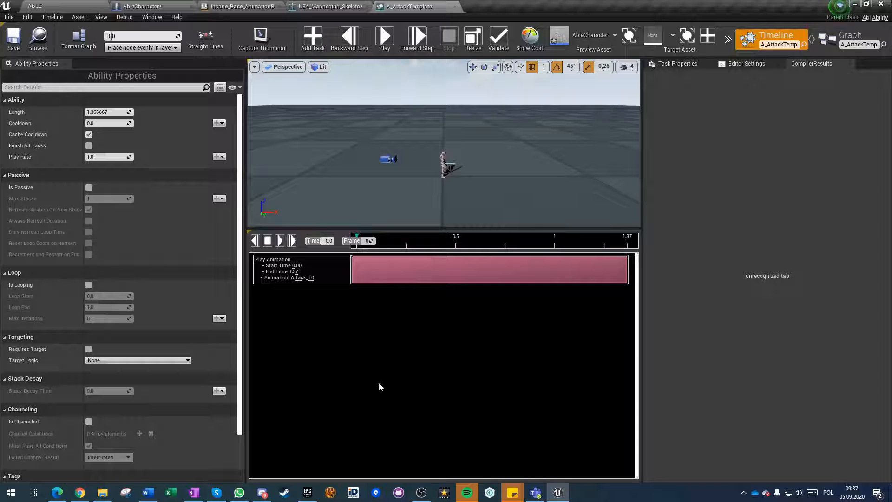
{"action": "left_click", "coordinate": [384, 40]}
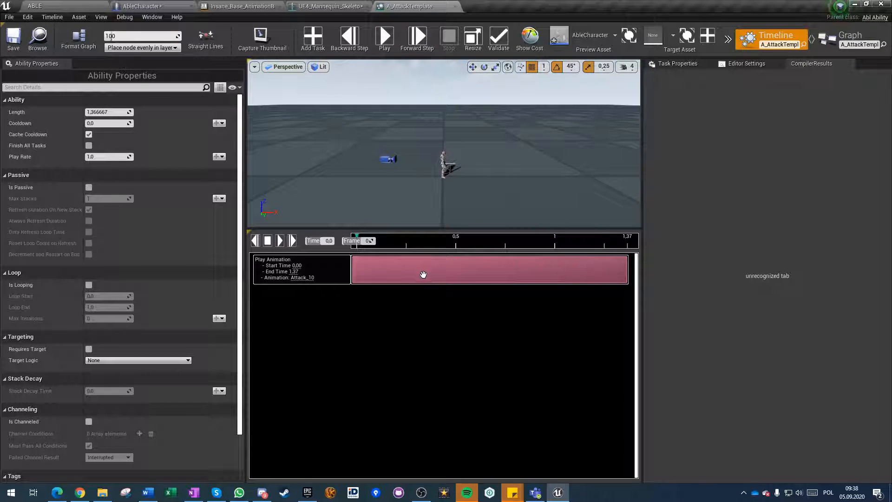
Browse the InsaneAirCombo animations for a suitable attack and preview Air_Combo03_Z0_1 in the animation editor.
{"action": "left_click", "coordinate": [85, 5]}
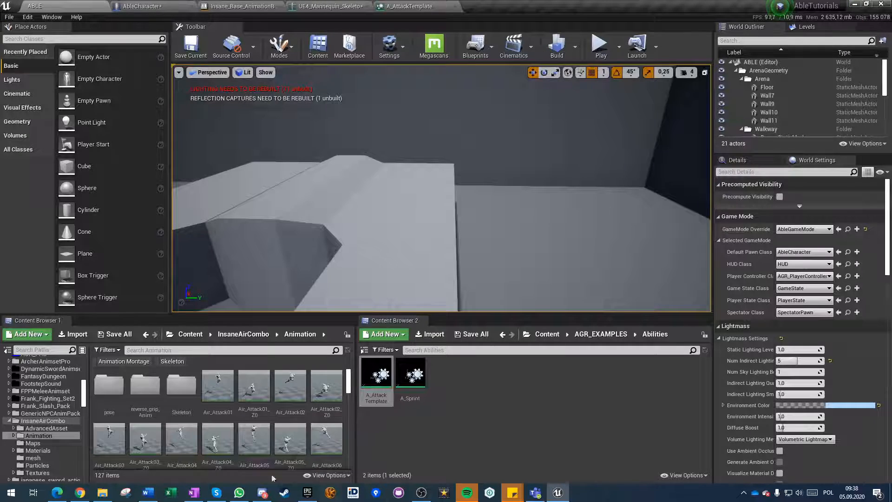
{"action": "scroll", "coordinate": [296, 420], "scroll_direction": "down", "scroll_amount": 1}
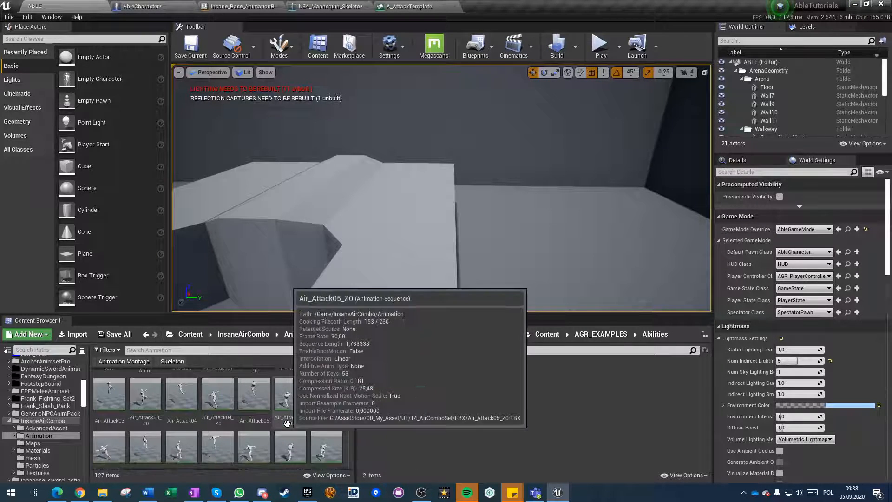
{"action": "scroll", "coordinate": [345, 397], "scroll_direction": "down", "scroll_amount": 1}
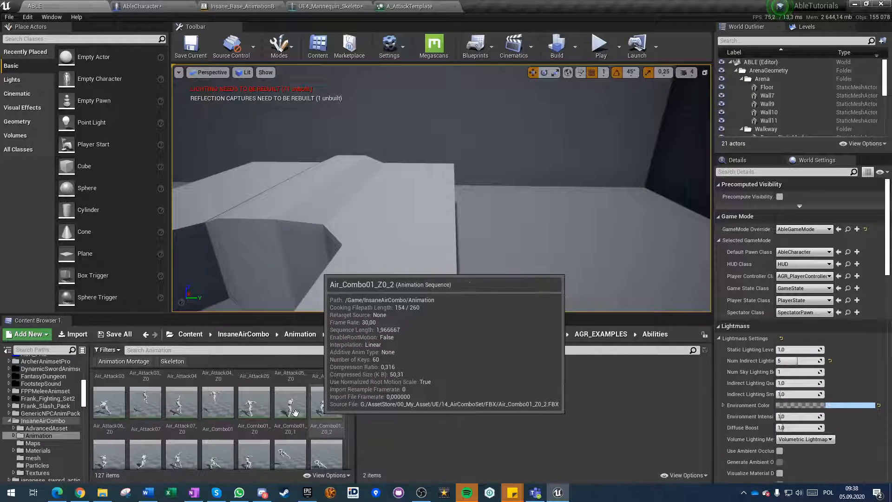
{"action": "scroll", "coordinate": [337, 404], "scroll_direction": "down", "scroll_amount": 2}
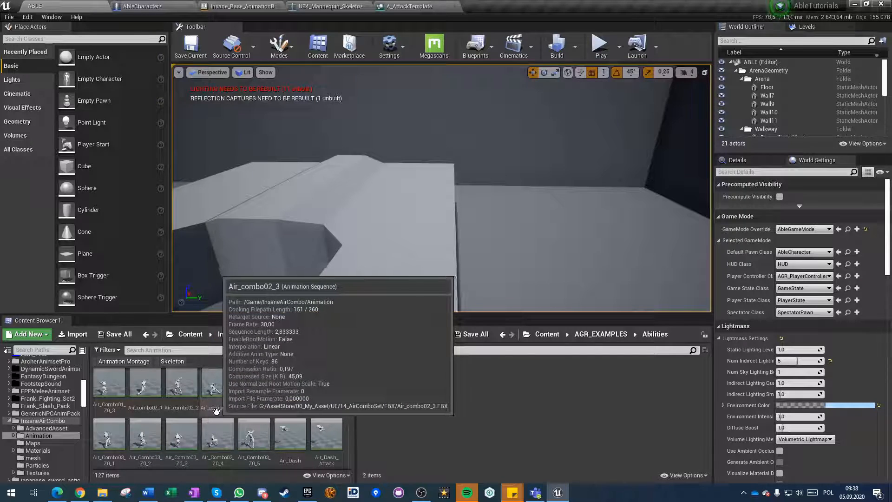
{"action": "scroll", "coordinate": [236, 412], "scroll_direction": "down", "scroll_amount": 1}
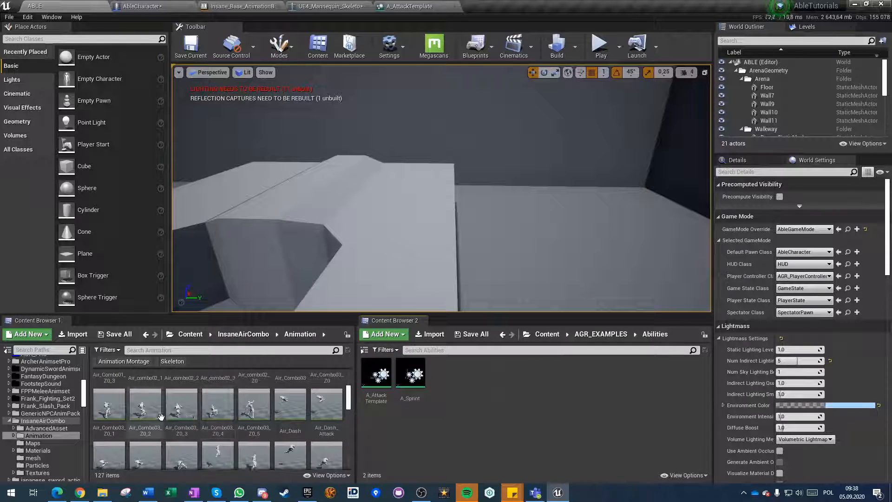
{"action": "double_click", "coordinate": [116, 411]}
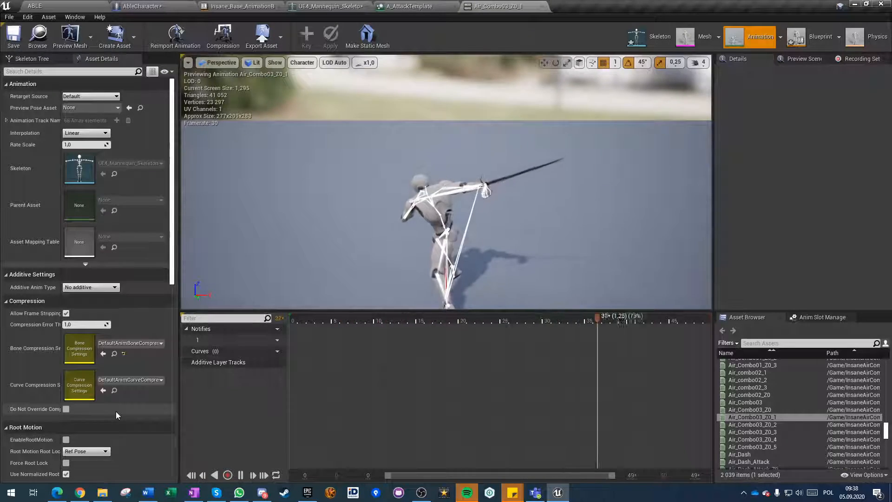
{"action": "left_click", "coordinate": [544, 6]}
{"action": "left_click", "coordinate": [65, 4]}
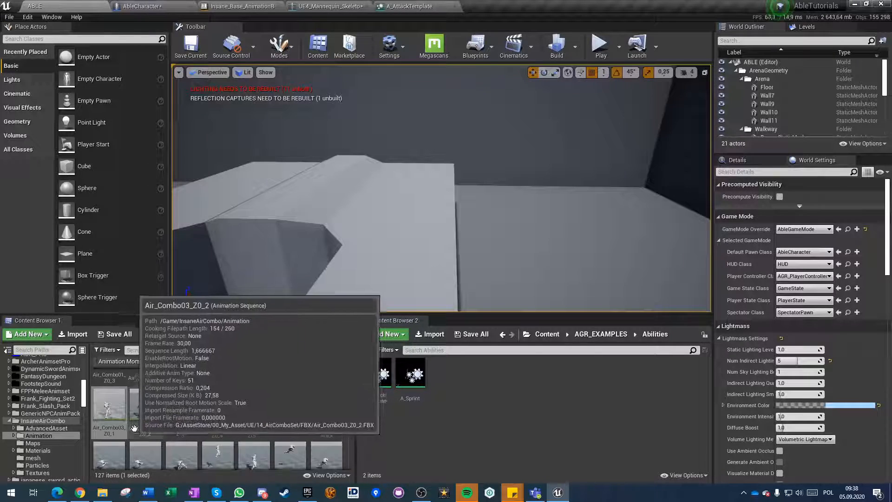
Look further through the InsaneAirCombo animations and preview the combo01 sequence.
{"action": "scroll", "coordinate": [181, 418], "scroll_direction": "down", "scroll_amount": 1}
{"action": "scroll", "coordinate": [207, 414], "scroll_direction": "down", "scroll_amount": 2}
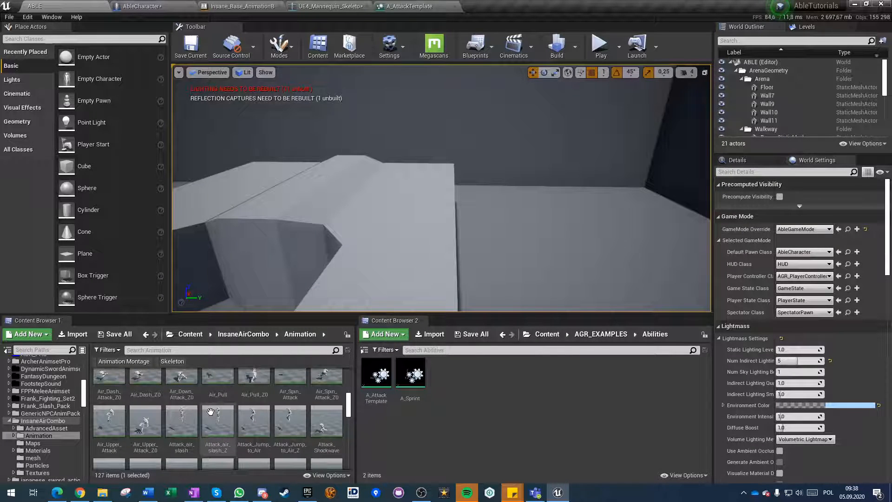
{"action": "scroll", "coordinate": [210, 412], "scroll_direction": "down", "scroll_amount": 2}
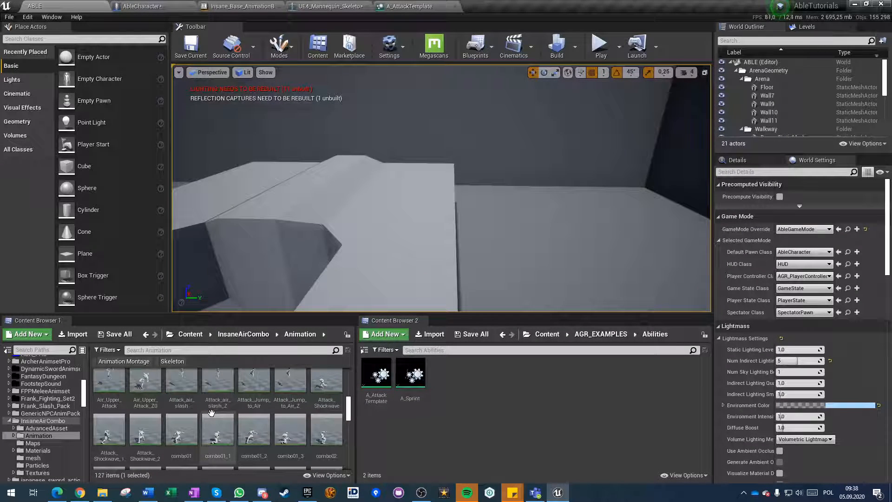
{"action": "scroll", "coordinate": [211, 412], "scroll_direction": "down", "scroll_amount": 1}
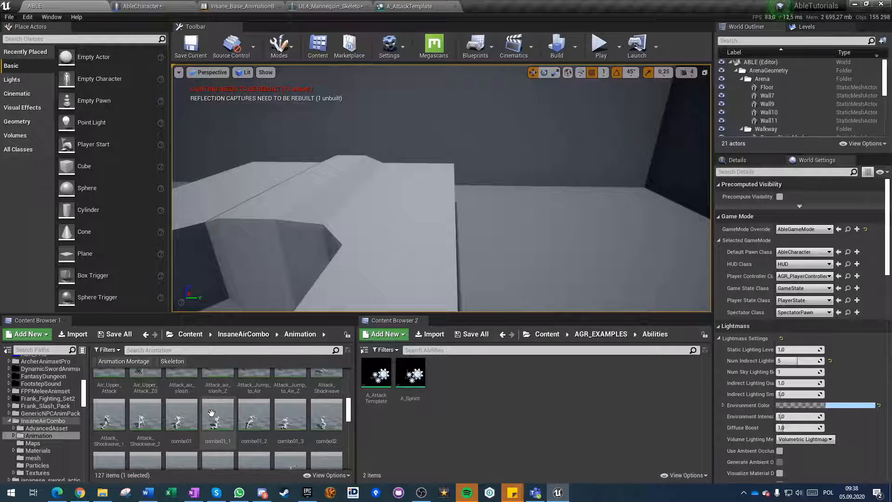
{"action": "double_click", "coordinate": [183, 425]}
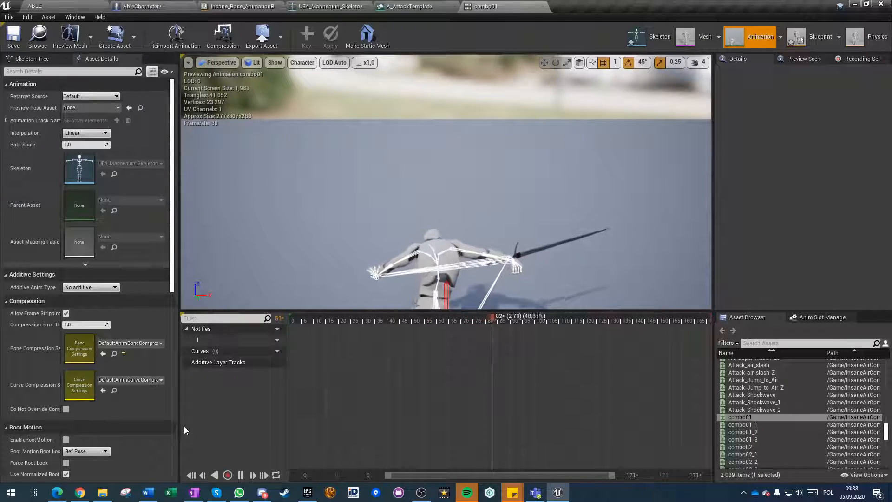
{"action": "left_click", "coordinate": [542, 6]}
{"action": "left_click", "coordinate": [69, 4]}
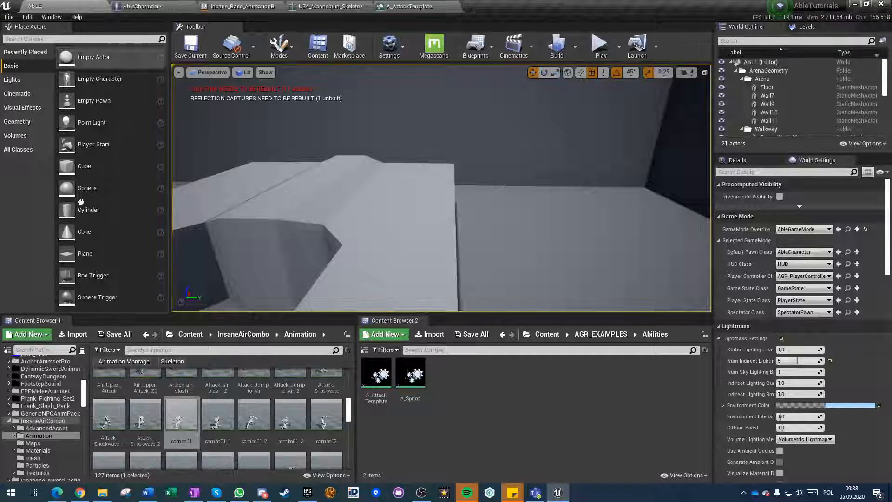
Open the combo01_1 animation for preview and enable its root motion.
{"action": "double_click", "coordinate": [219, 422]}
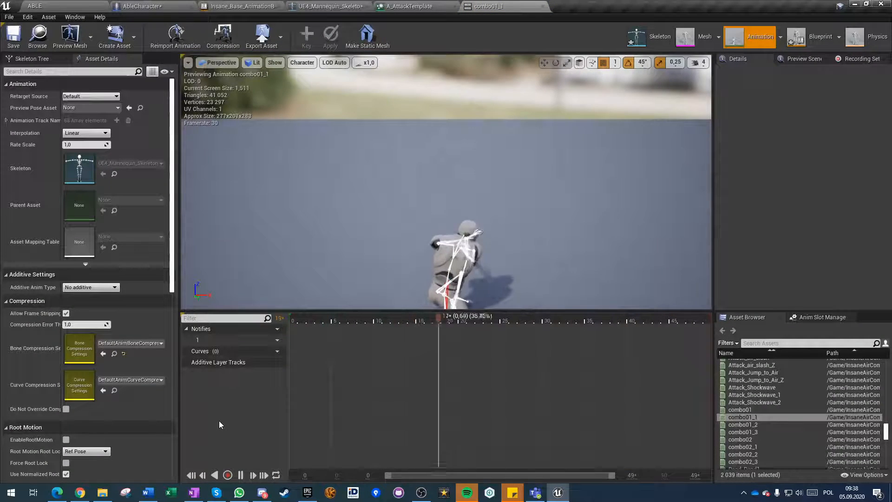
{"action": "right_click_drag", "start_coordinate": [352, 217], "coordinate": [352, 279]}
{"action": "scroll", "coordinate": [352, 217], "scroll_direction": "down", "scroll_amount": 5}
{"action": "left_click", "coordinate": [66, 439]}
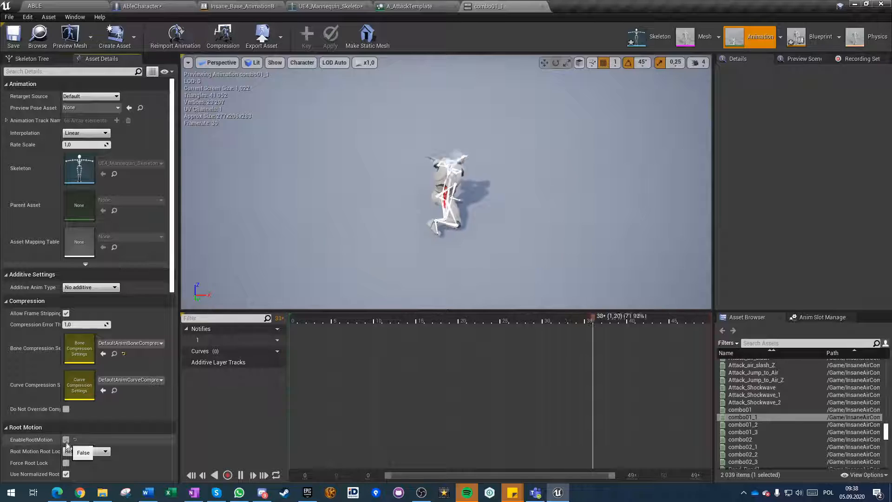
Save combo01_1 with its root motion change and create an animation montage from it named AttackA.
{"action": "key", "text": "ctrl+s"}
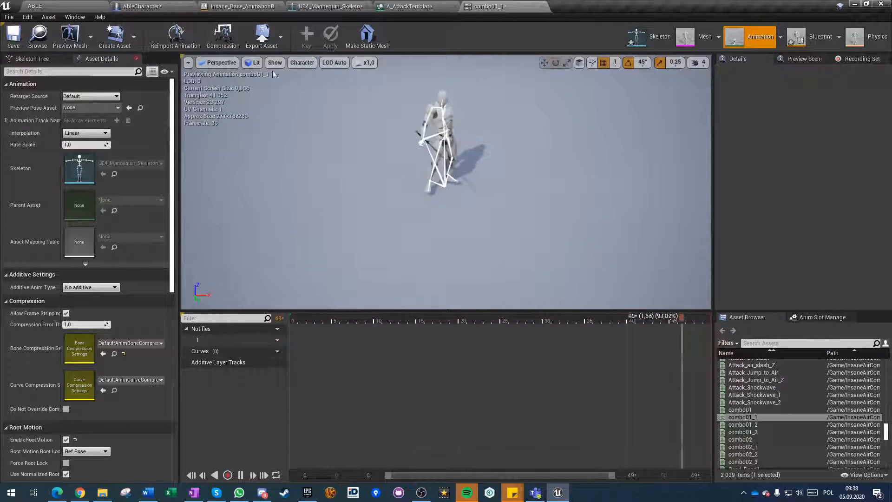
{"action": "left_click", "coordinate": [542, 9]}
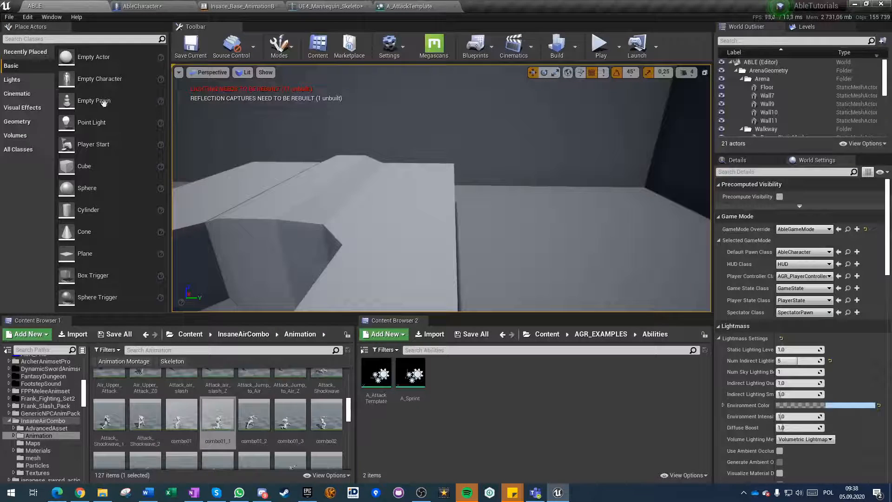
{"action": "right_click", "coordinate": [206, 419]}
{"action": "mouse_move", "coordinate": [258, 98]}
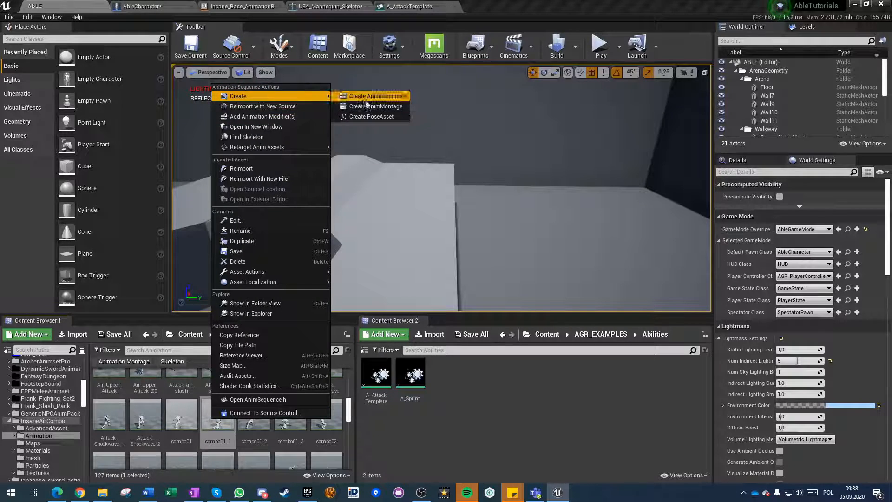
{"action": "left_click", "coordinate": [375, 107]}
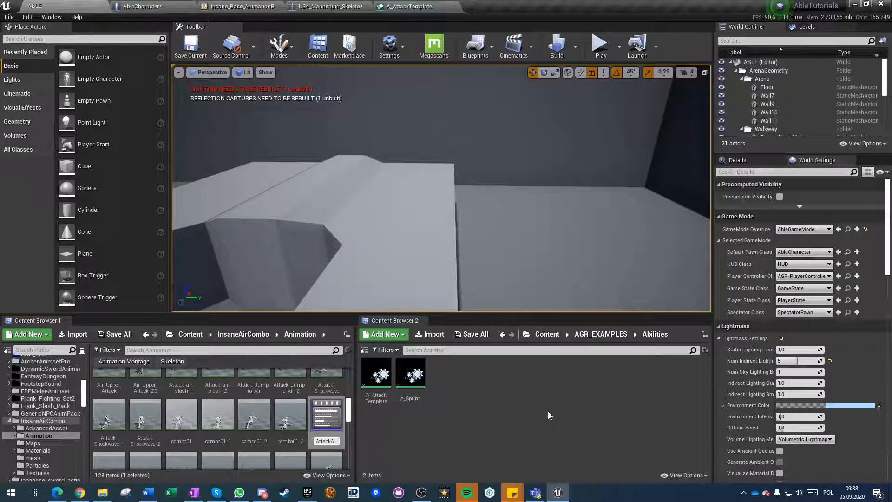
{"action": "key", "text": "Return"}
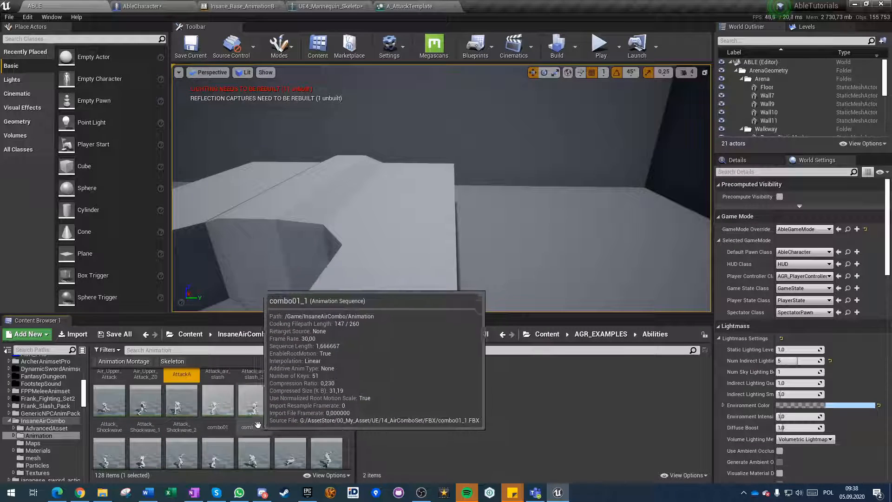
Create animation montages from the combo01_2 and combo01_3 sequences together in the InsaneAirCombo Animation folder.
{"action": "scroll", "coordinate": [258, 424], "scroll_direction": "down", "scroll_amount": 1}
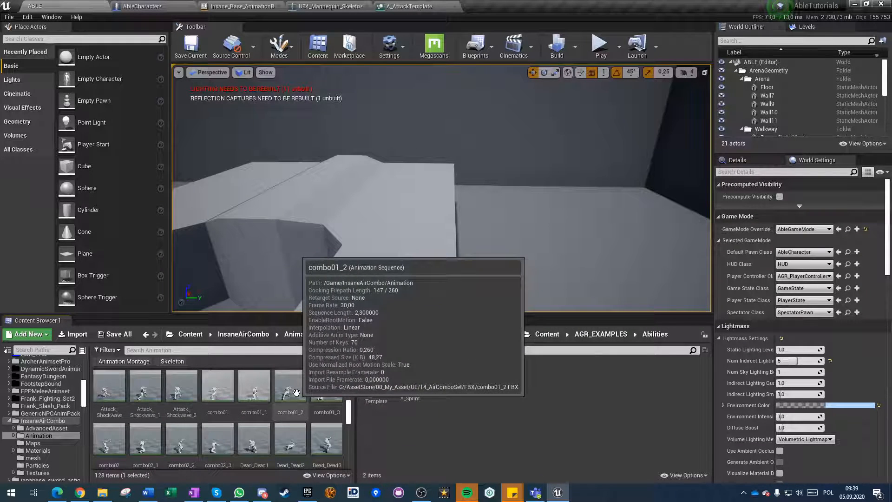
{"action": "left_click", "coordinate": [293, 391]}
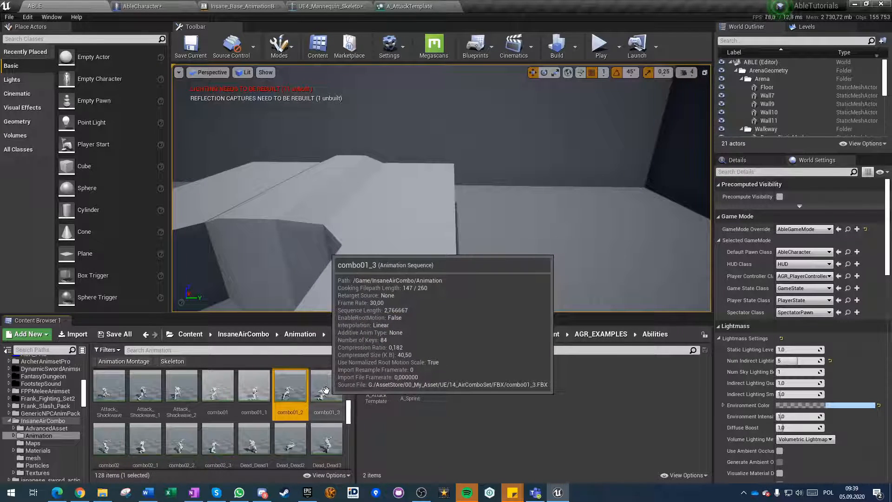
{"action": "scroll", "coordinate": [305, 404], "scroll_direction": "down", "scroll_amount": 1}
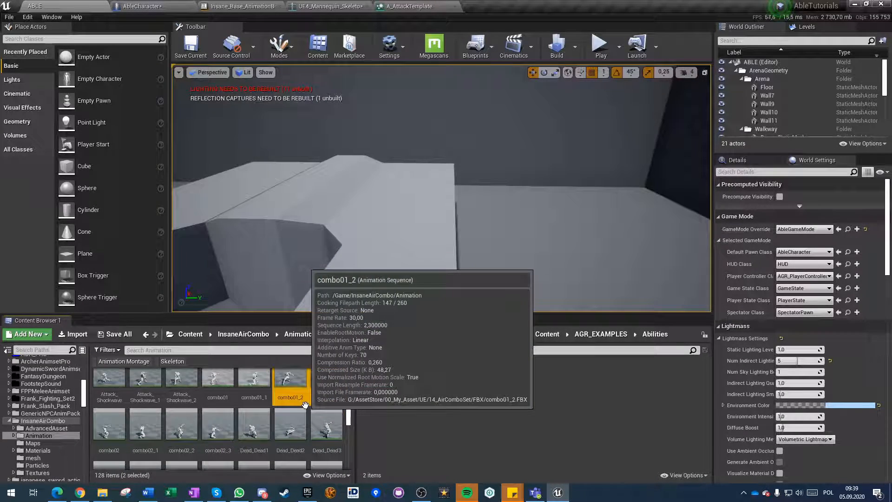
{"action": "scroll", "coordinate": [305, 405], "scroll_direction": "up", "scroll_amount": 1}
{"action": "right_click", "coordinate": [306, 404]}
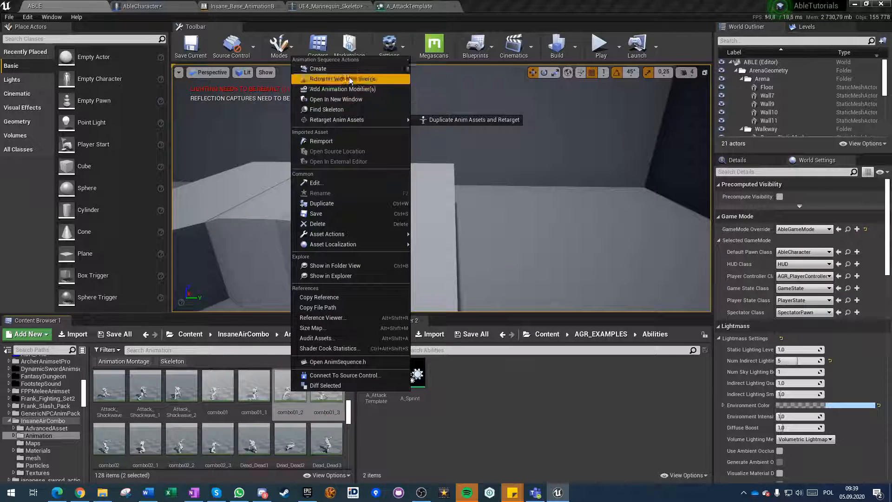
{"action": "mouse_move", "coordinate": [349, 69]}
{"action": "left_click", "coordinate": [442, 78]}
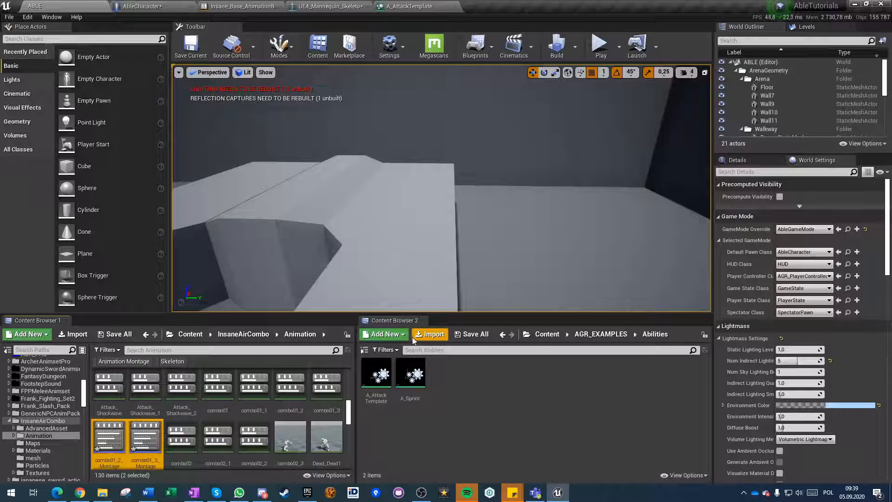
Rename the combo01_2 montage as AttackB, and correct that name to AttackA2.
{"action": "left_click", "coordinate": [115, 461]}
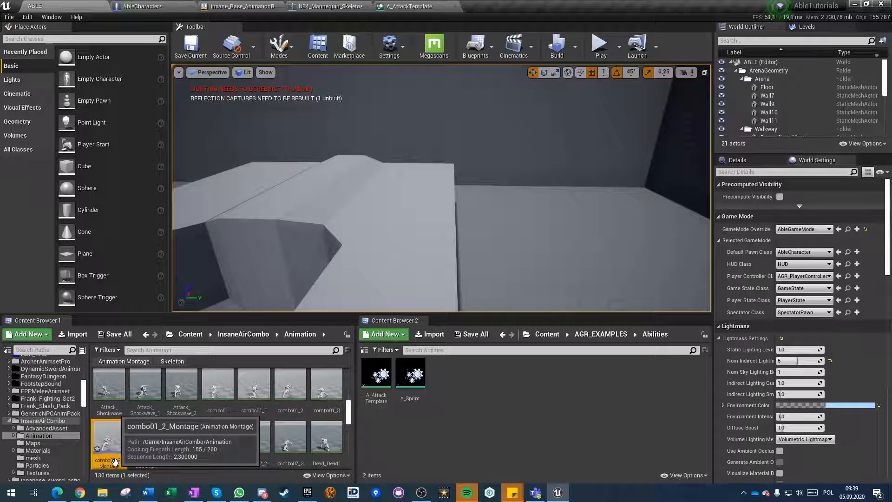
{"action": "left_click", "coordinate": [115, 462]}
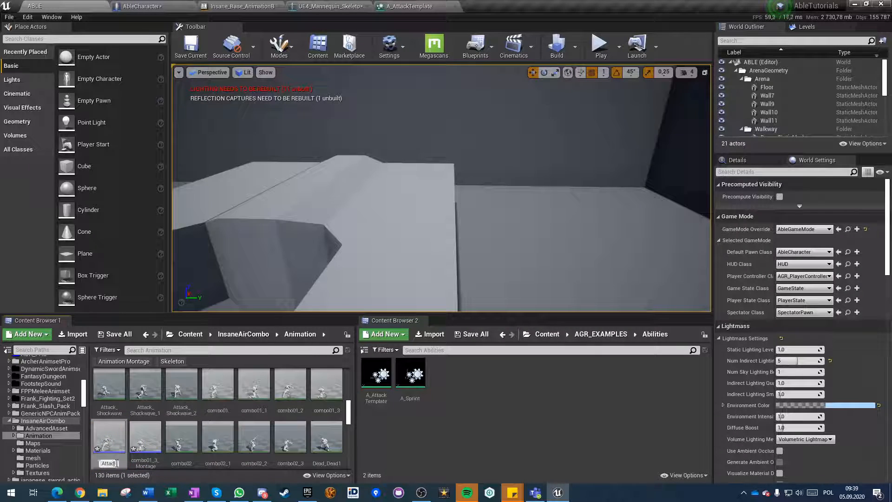
{"action": "type", "text": "AttackB"}
{"action": "key", "text": "Return"}
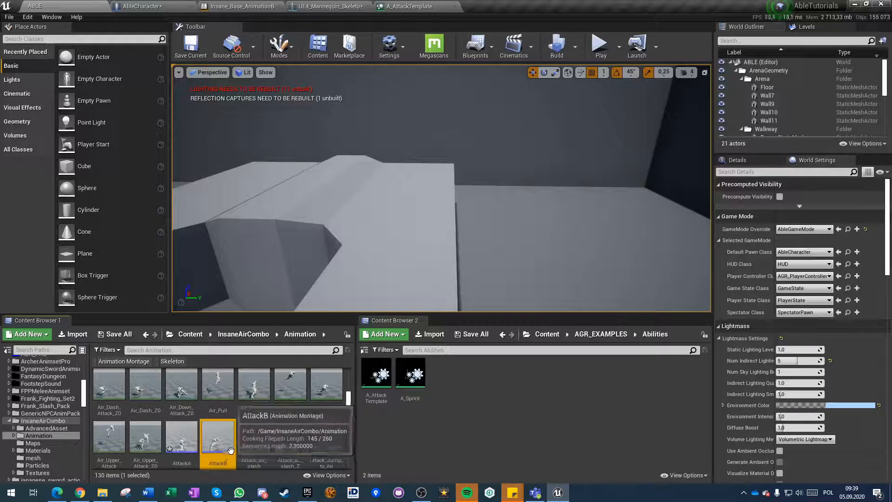
{"action": "left_click", "coordinate": [225, 448]}
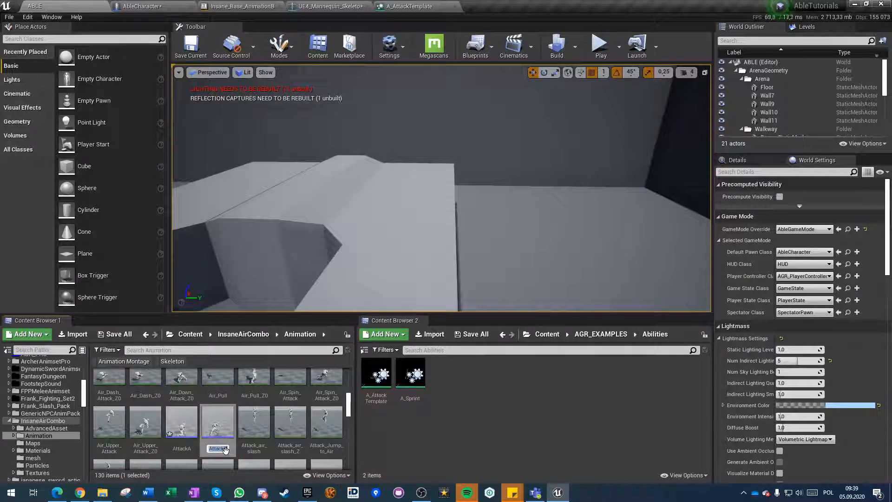
{"action": "key", "text": "Return"}
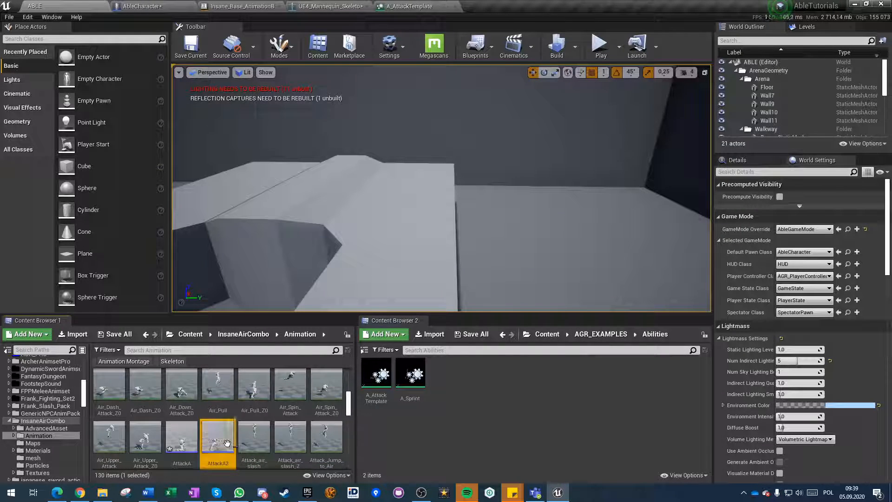
Rename the combo01_3 montage as AttackA3.
{"action": "scroll", "coordinate": [185, 418], "scroll_direction": "down", "scroll_amount": 5}
{"action": "left_click", "coordinate": [160, 407]}
{"action": "left_click", "coordinate": [153, 407]}
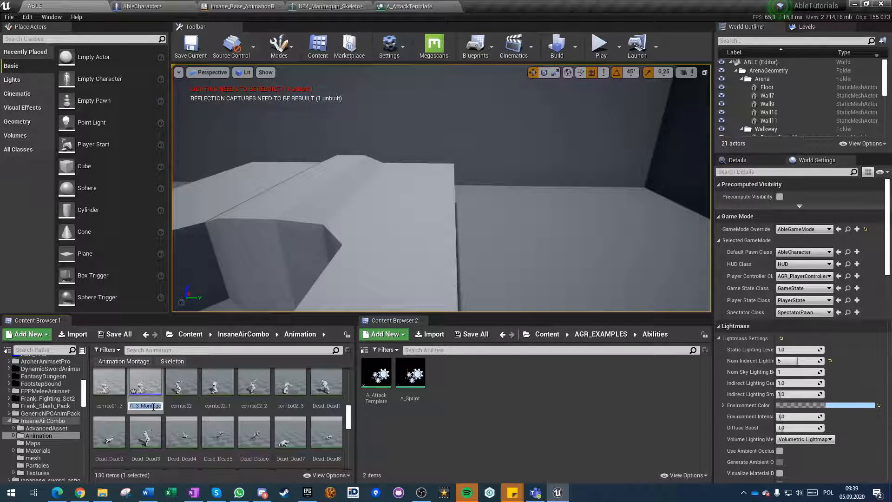
{"action": "type", "text": "AttackA3"}
{"action": "key", "text": "Return"}
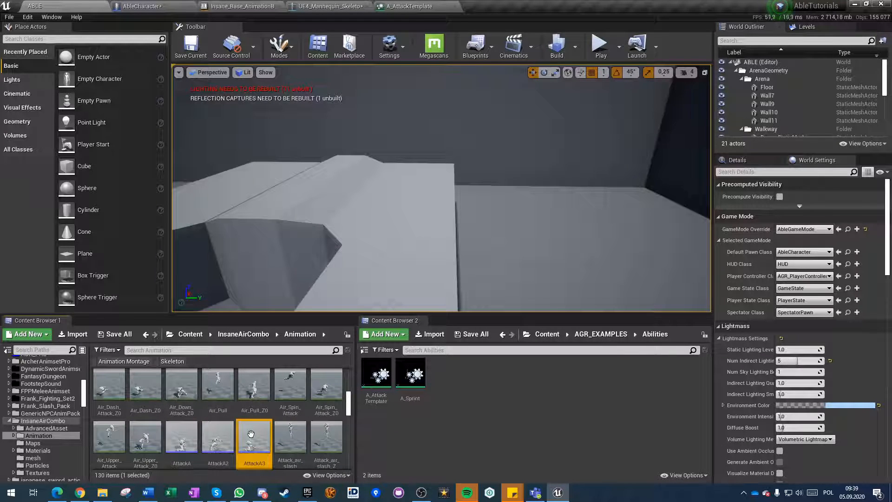
Open the AttackA, AttackA2 and AttackA3 montages and set AttackA's slot to DefaultGroup.FullBody, closing AttackA when done.
{"action": "left_click", "coordinate": [194, 450], "text": "shift"}
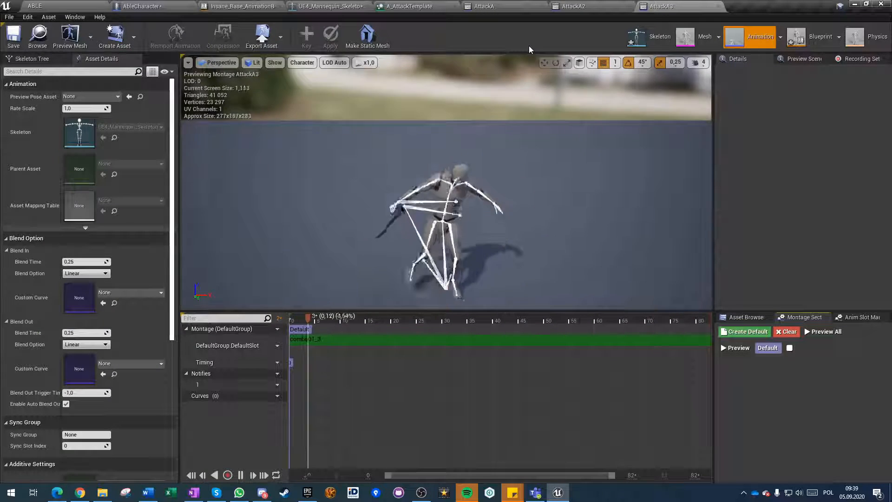
{"action": "left_click", "coordinate": [277, 329]}
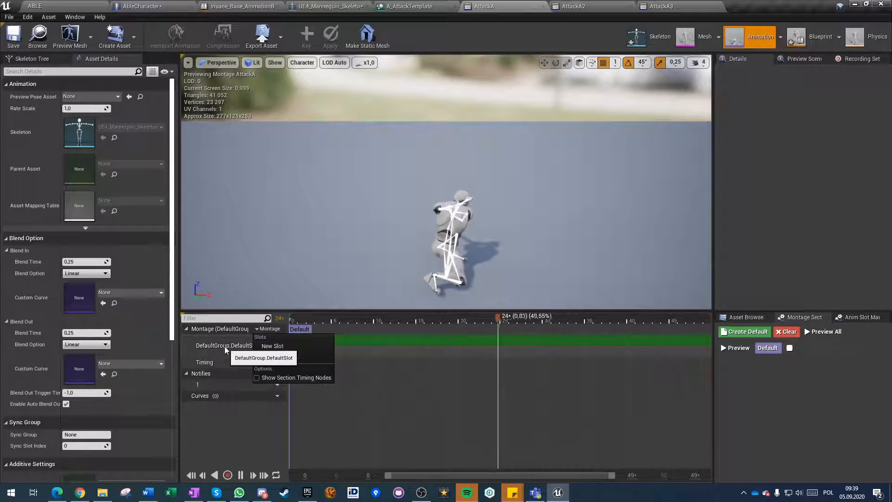
{"action": "left_click", "coordinate": [273, 345]}
{"action": "mouse_move", "coordinate": [279, 363]}
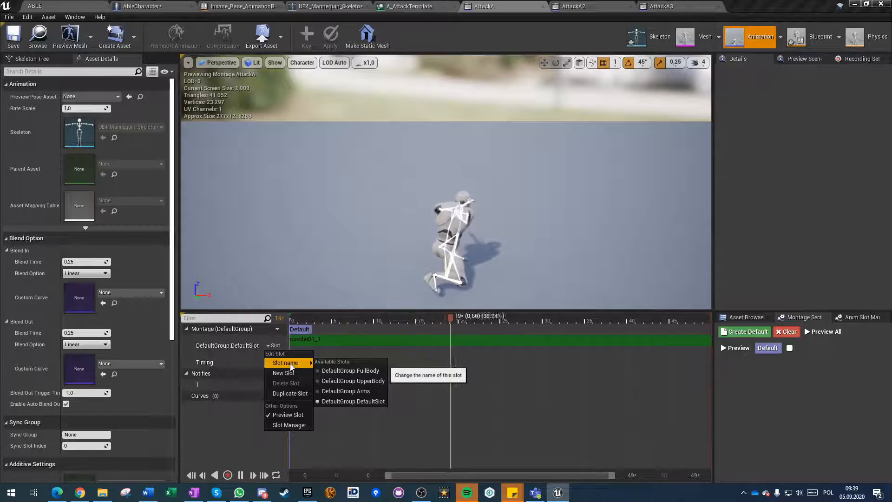
{"action": "left_click", "coordinate": [337, 377]}
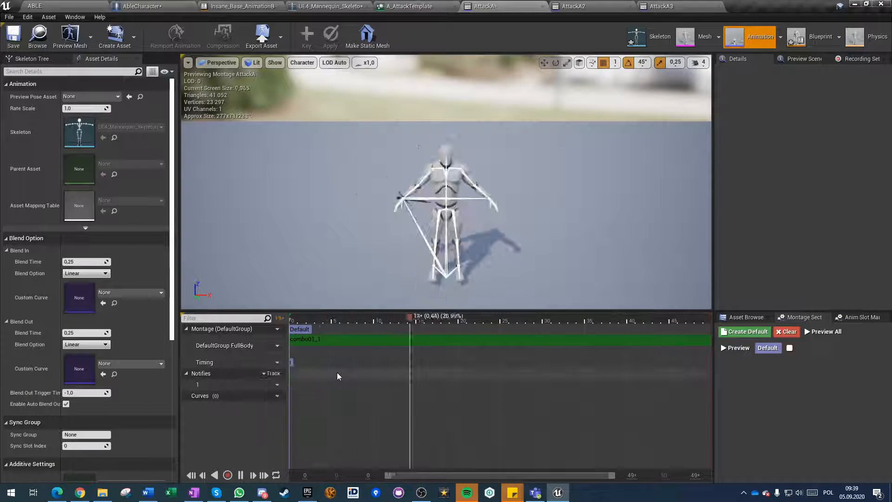
{"action": "left_click", "coordinate": [521, 339]}
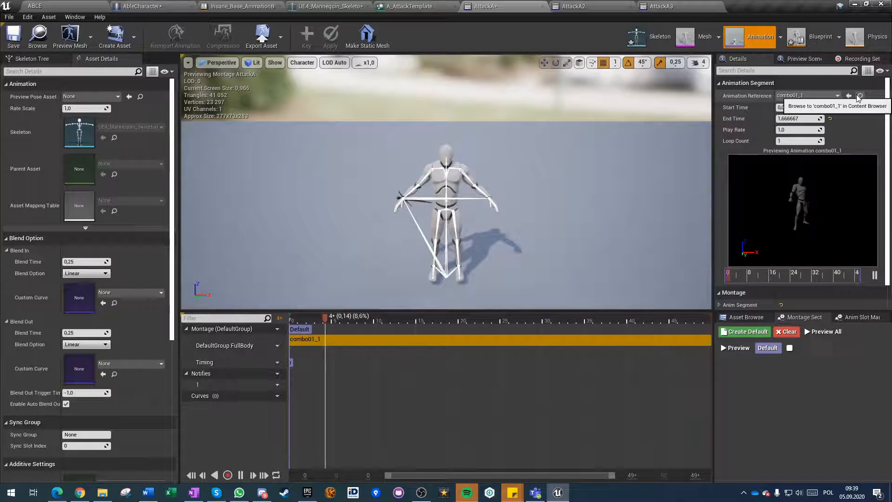
{"action": "left_click", "coordinate": [543, 6]}
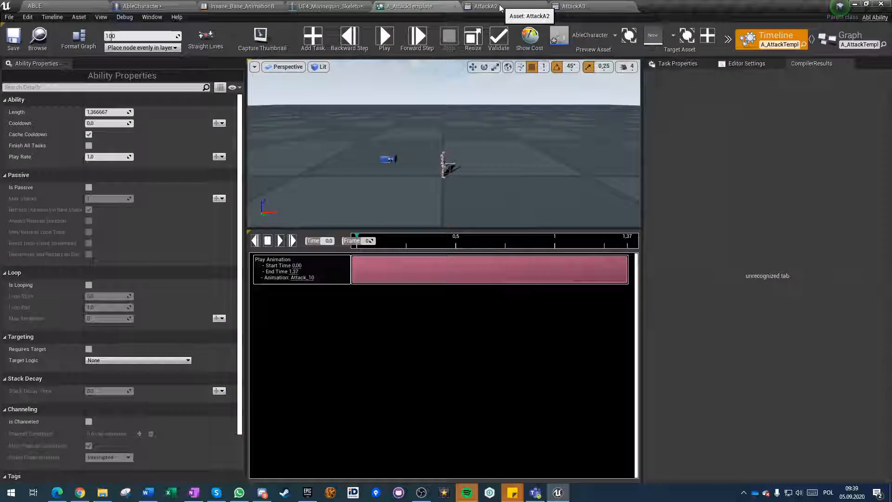
Set the AttackA2 montage's slot to DefaultGroup.FullBody and enable root motion on its combo01_2 source animation.
{"action": "left_click", "coordinate": [485, 6]}
{"action": "left_click", "coordinate": [274, 345]}
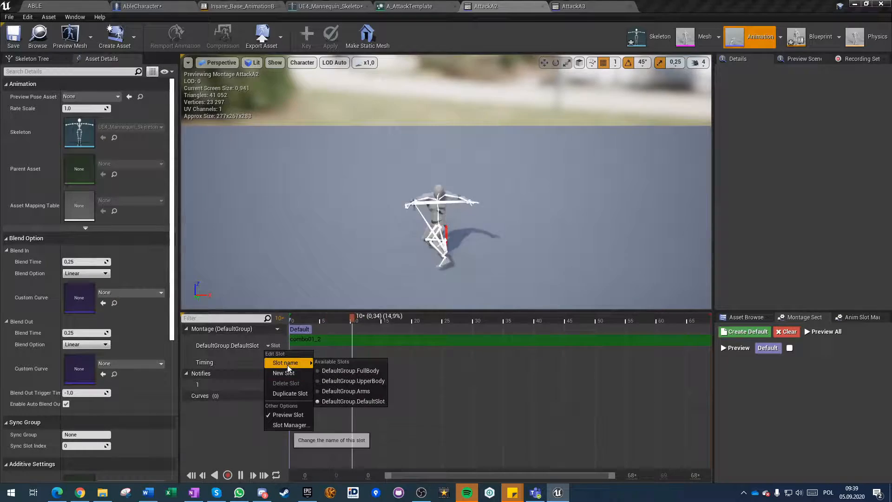
{"action": "left_click", "coordinate": [350, 371]}
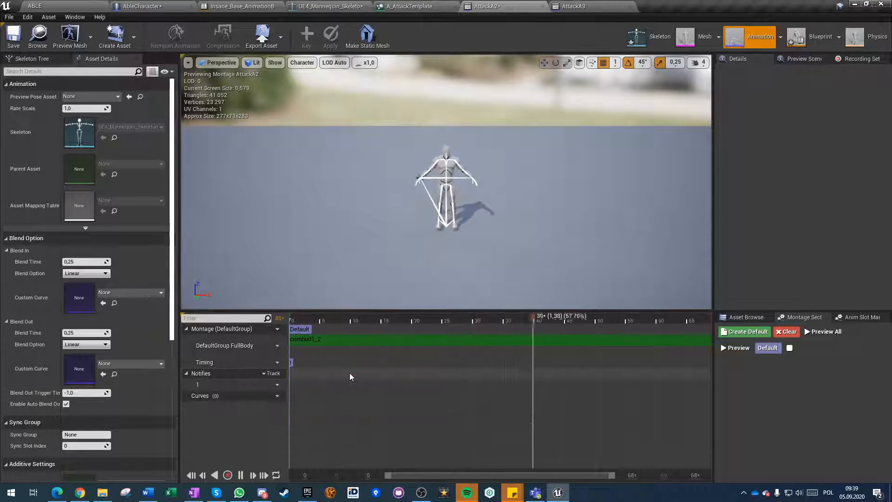
{"action": "left_click", "coordinate": [422, 338]}
{"action": "left_click", "coordinate": [859, 96]}
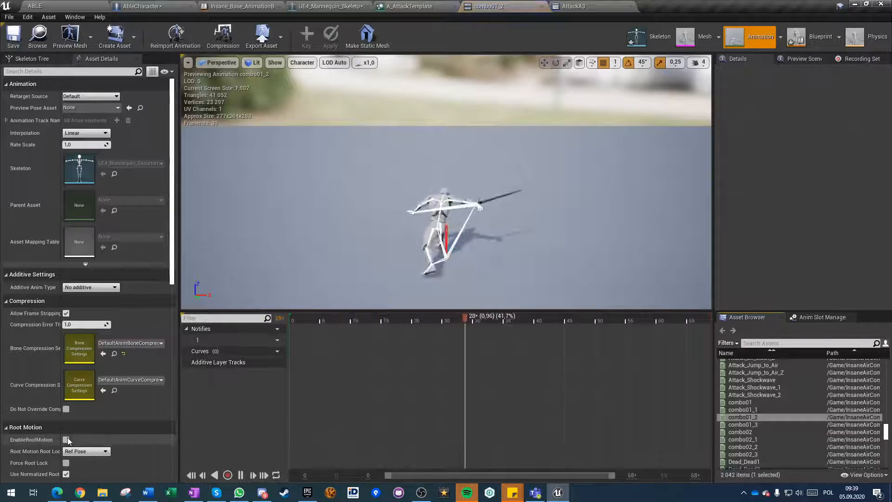
{"action": "left_click", "coordinate": [541, 7]}
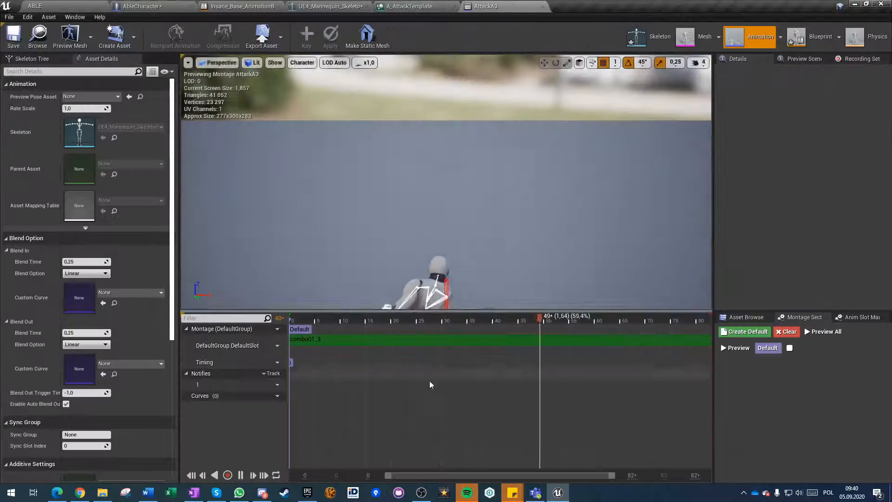
Set the AttackA3 montage's slot to DefaultGroup.FullBody.
{"action": "left_click", "coordinate": [270, 345]}
{"action": "mouse_move", "coordinate": [298, 362]}
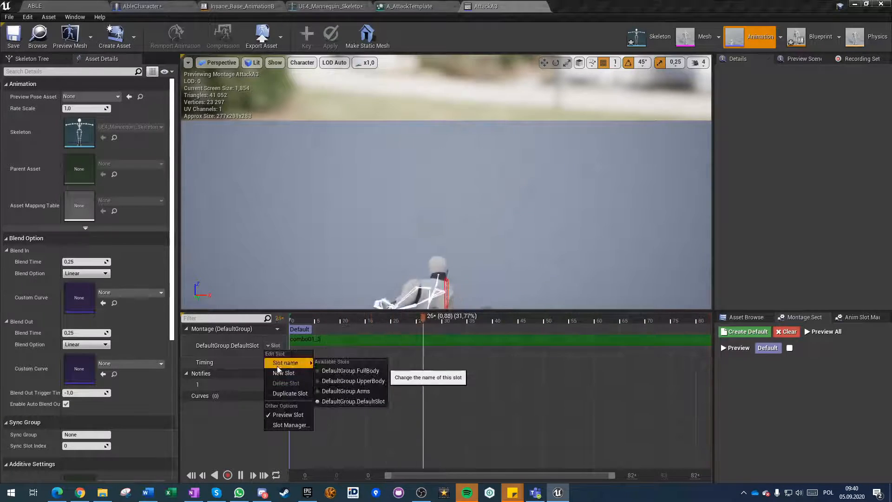
{"action": "left_click", "coordinate": [349, 370]}
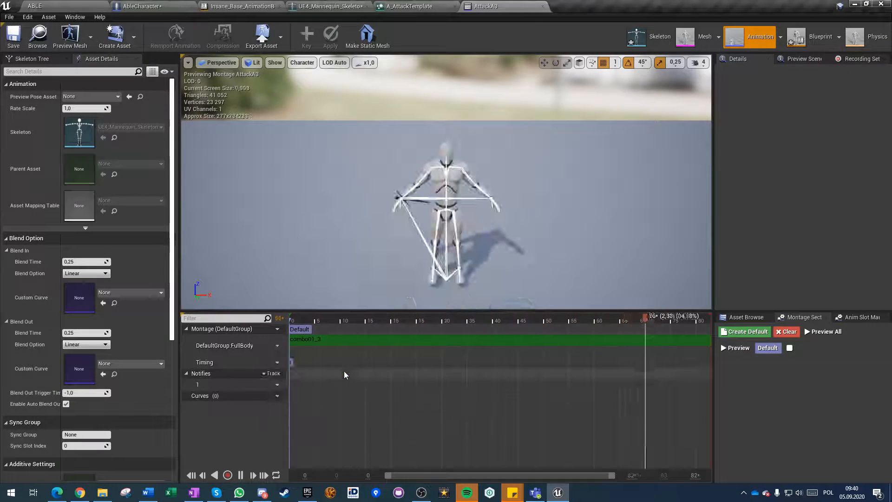
Locate AttackA3's source animation combo01_3, open it, enable its root motion and close it.
{"action": "left_click", "coordinate": [458, 339]}
{"action": "left_click", "coordinate": [860, 95]}
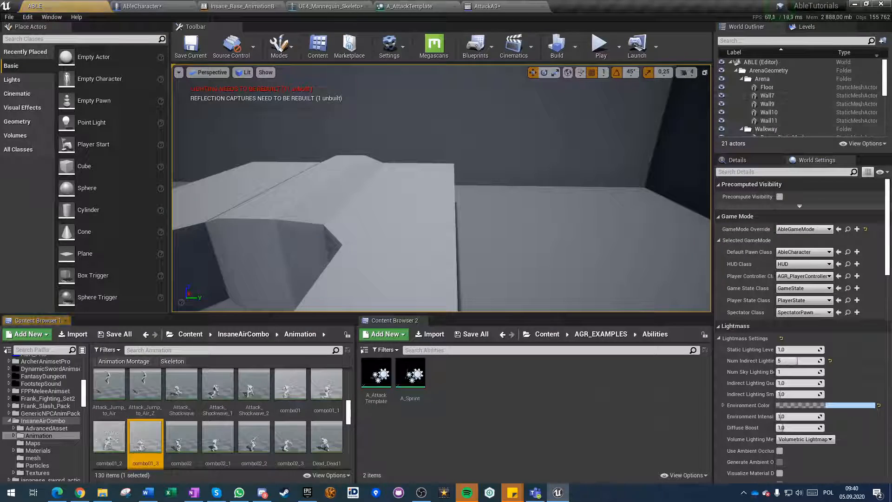
{"action": "double_click", "coordinate": [143, 446]}
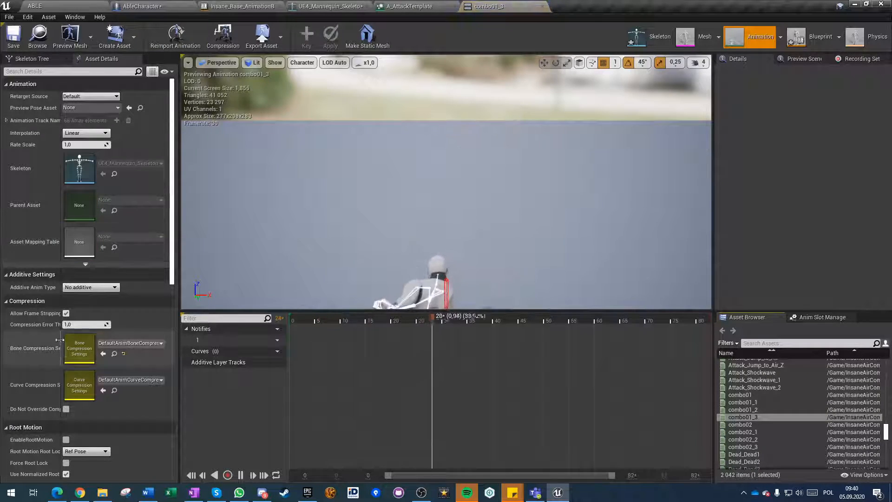
{"action": "left_click", "coordinate": [67, 439]}
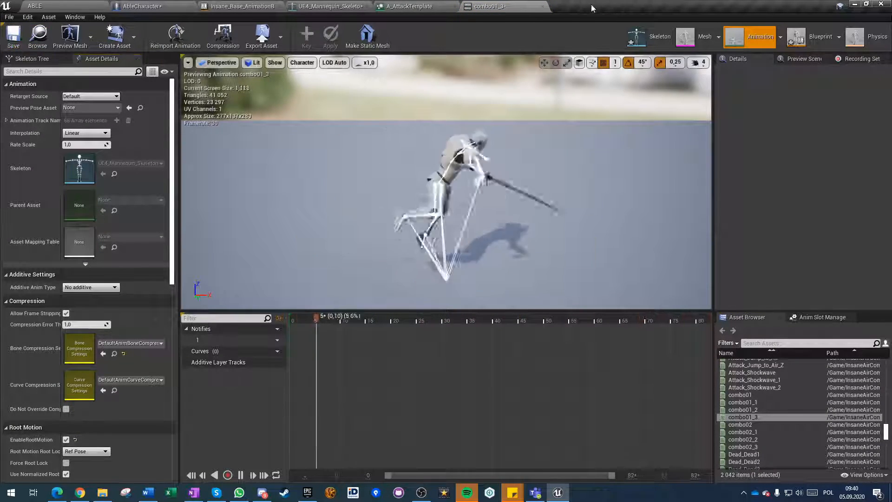
{"action": "left_click", "coordinate": [543, 7]}
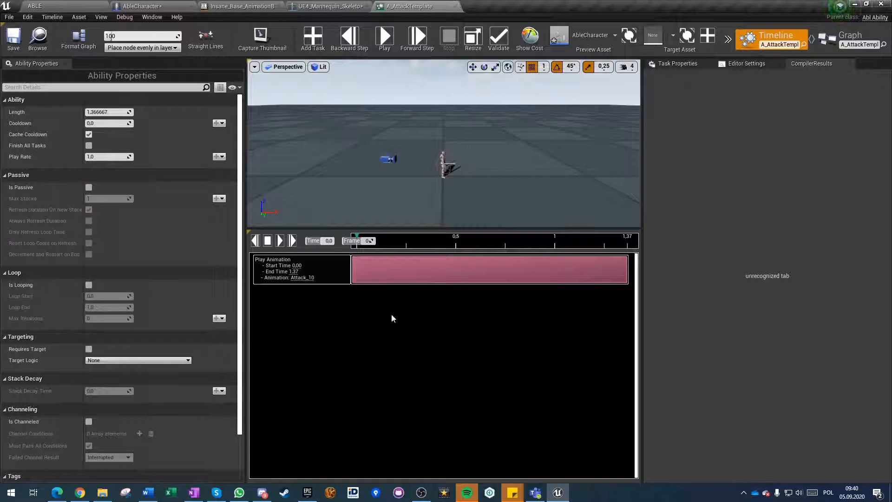
Return to the A_AttackTemplate ability and play its preview with the Attack_10 animation.
{"action": "left_click", "coordinate": [347, 6]}
{"action": "left_click", "coordinate": [409, 6]}
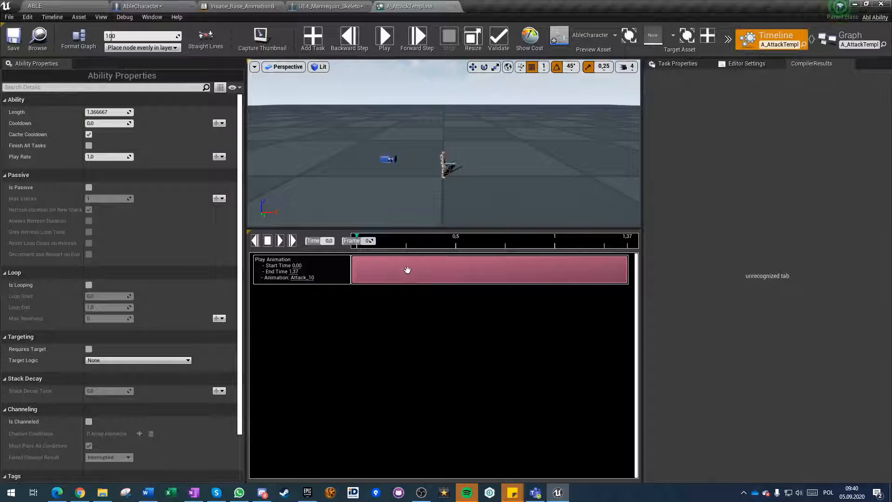
{"action": "left_click", "coordinate": [386, 42]}
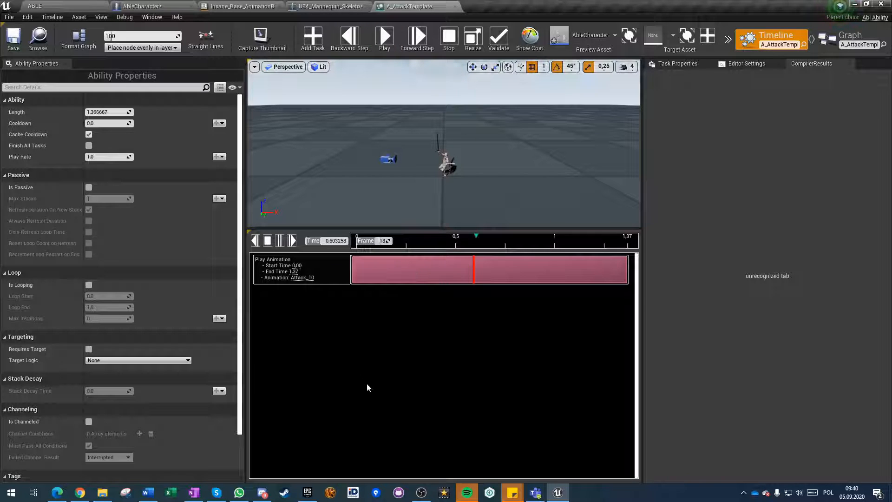
Show the Play Animation task's properties, close the compiler results pane and set the task's animation to the AttackA montage.
{"action": "left_click", "coordinate": [678, 62]}
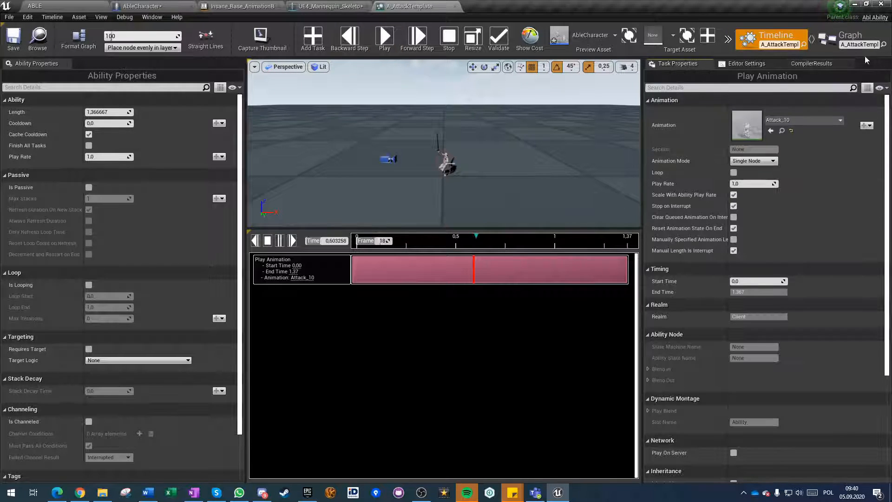
{"action": "left_click", "coordinate": [849, 64]}
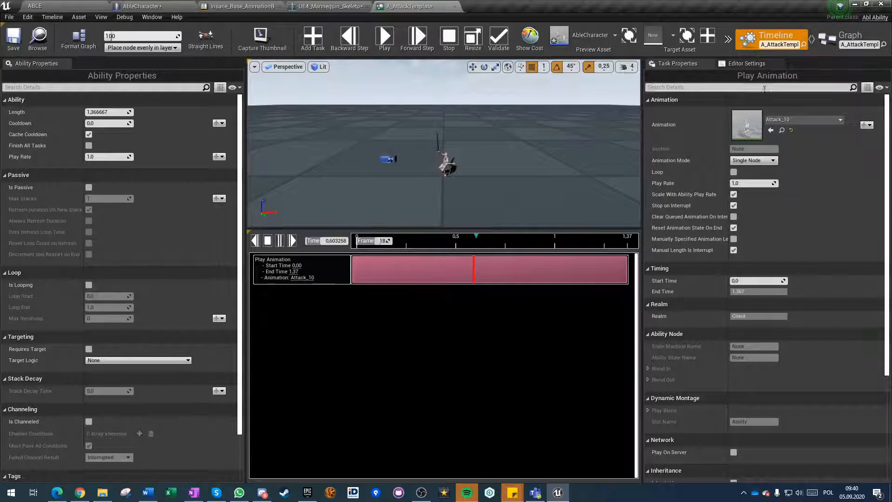
{"action": "left_click", "coordinate": [804, 121]}
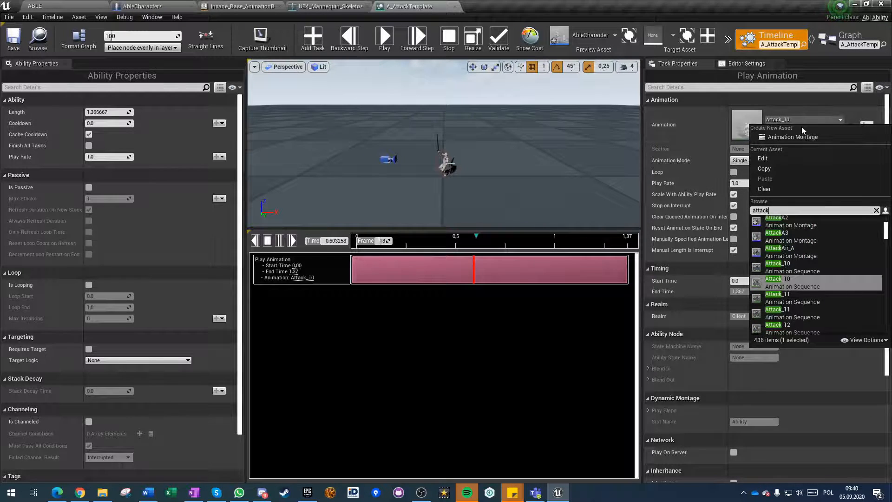
{"action": "type", "text": "attackA"}
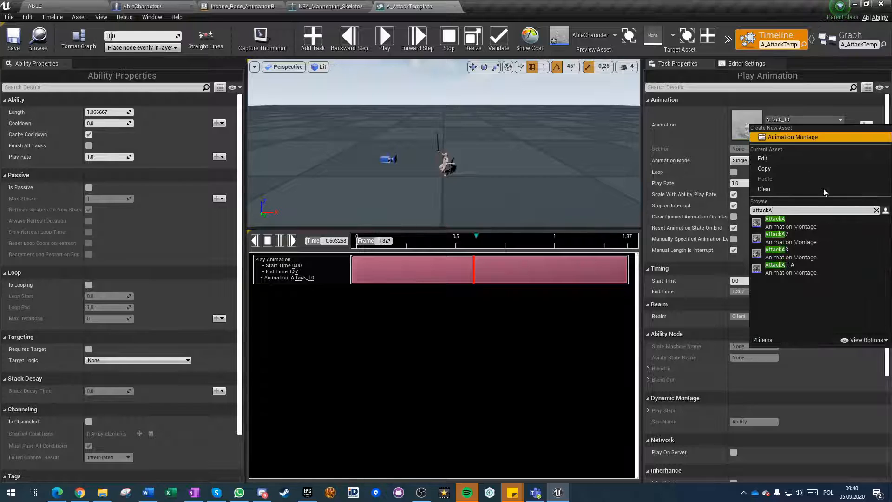
{"action": "left_click", "coordinate": [796, 222]}
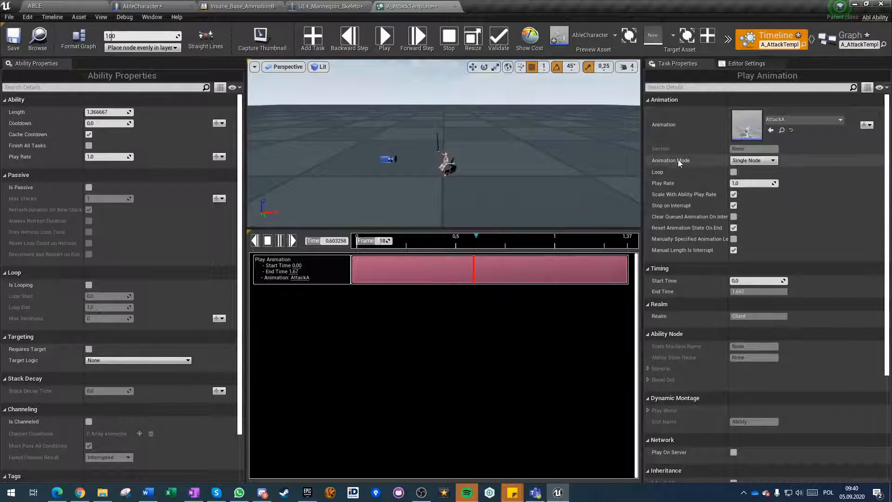
Review the Play Animation task's animation mode, available montages and remaining settings, and briefly check the AbleCharacter blueprint before returning to A_AttackTemplate.
{"action": "mouse_move", "coordinate": [676, 164]}
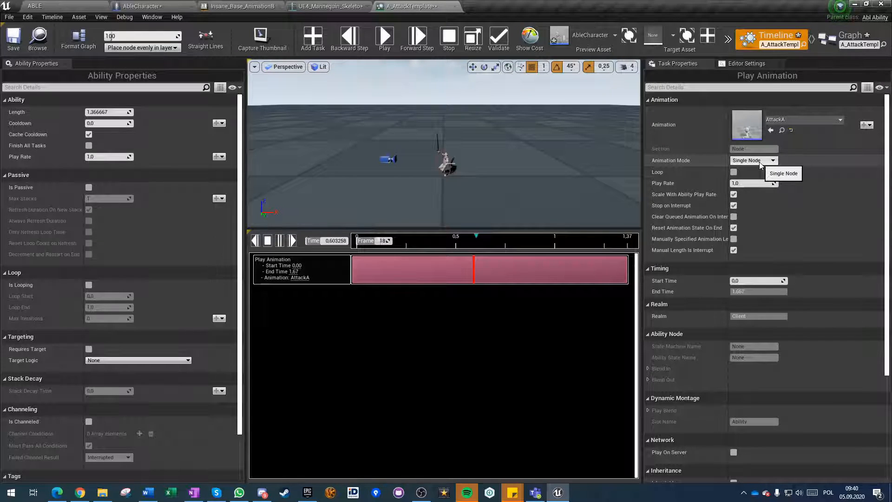
{"action": "left_click", "coordinate": [813, 120]}
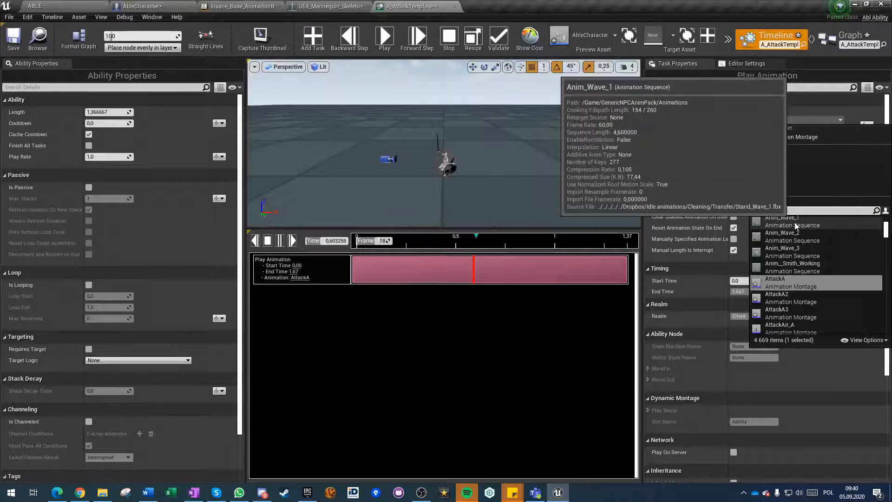
{"action": "left_click", "coordinate": [466, 314]}
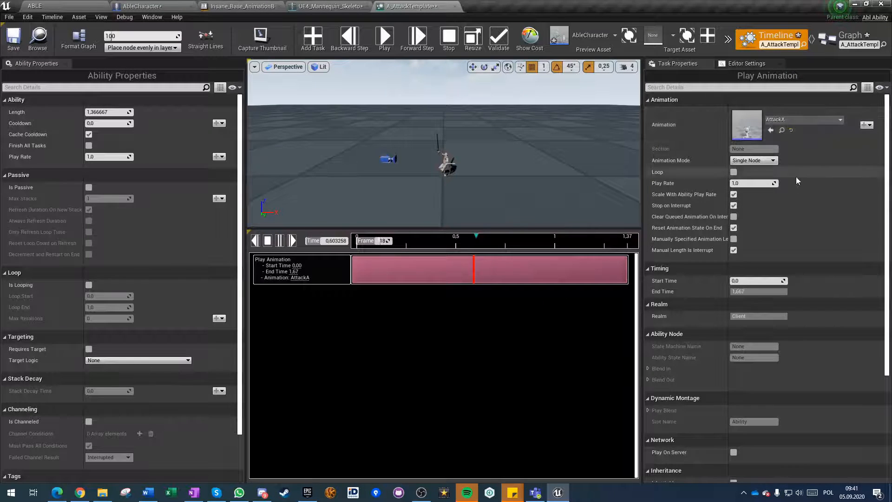
{"action": "scroll", "coordinate": [790, 320], "scroll_direction": "down", "scroll_amount": 2}
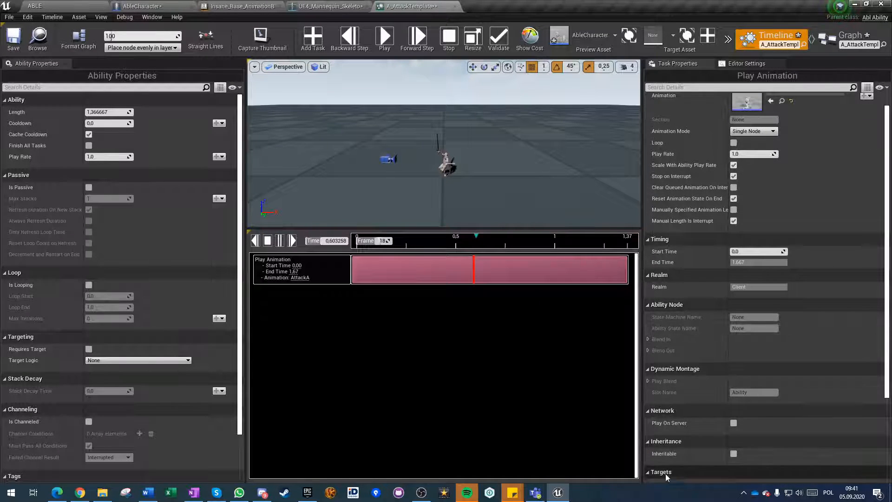
{"action": "scroll", "coordinate": [713, 432], "scroll_direction": "down", "scroll_amount": 5}
{"action": "scroll", "coordinate": [718, 434], "scroll_direction": "up", "scroll_amount": 8}
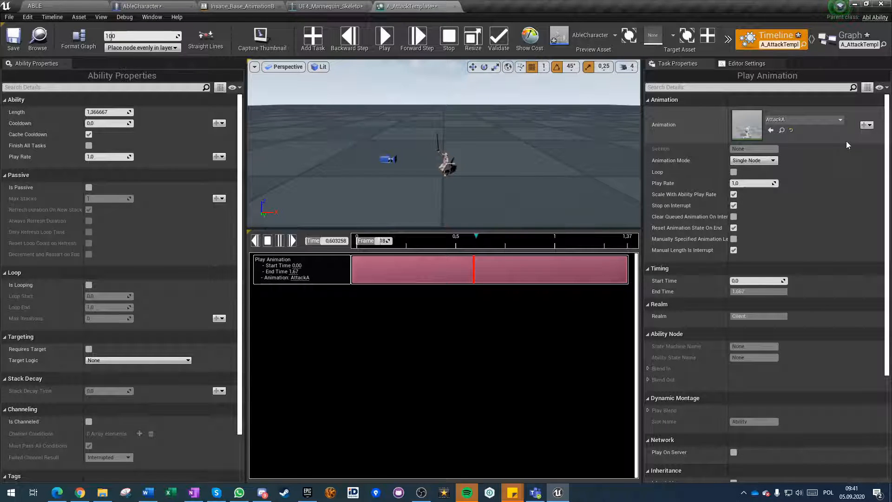
{"action": "left_click", "coordinate": [141, 6]}
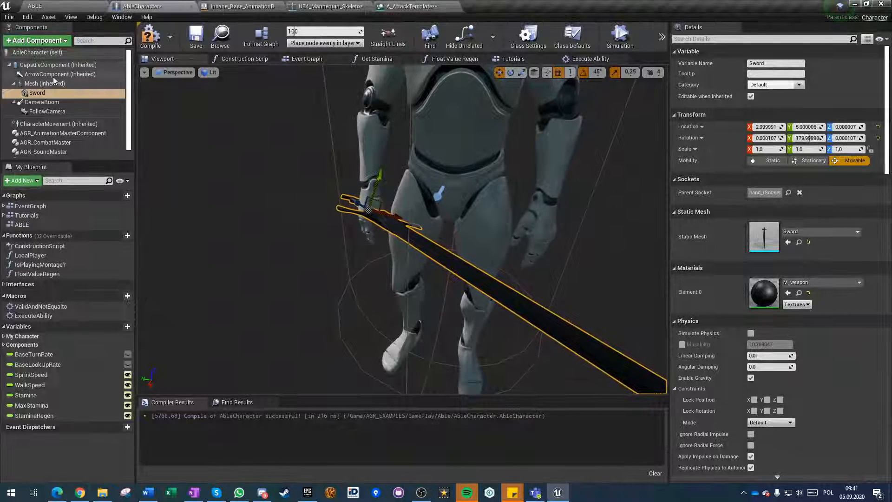
{"action": "left_click", "coordinate": [414, 7]}
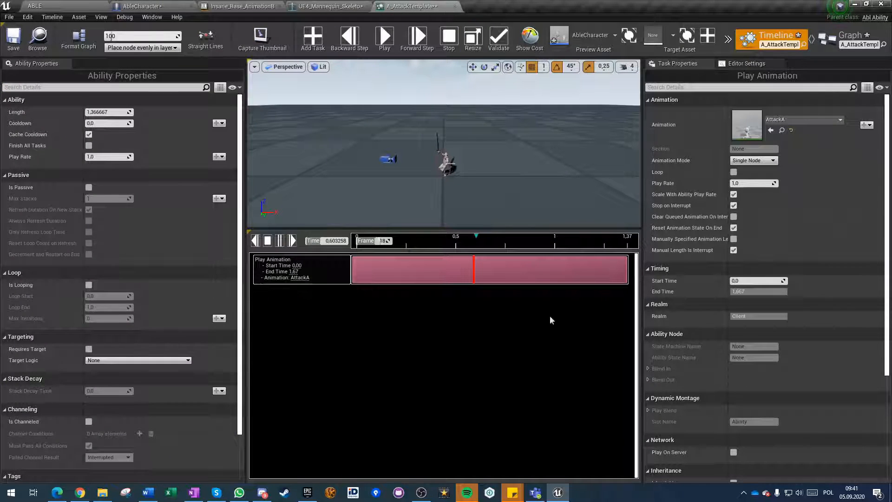
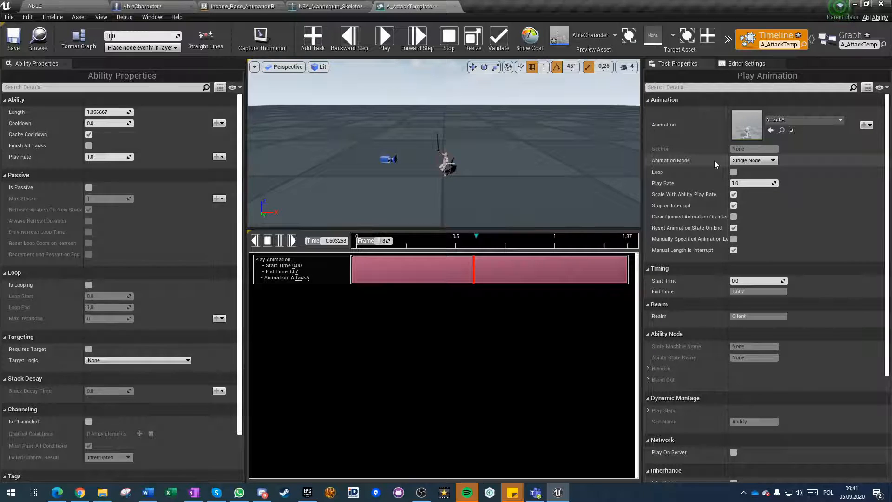
Set the Play Animation task's animation mode to Ability Animation Node, and open the AGR_CoreAnimBP animation blueprint from the AGR Blueprints folder.
{"action": "left_click", "coordinate": [749, 161]}
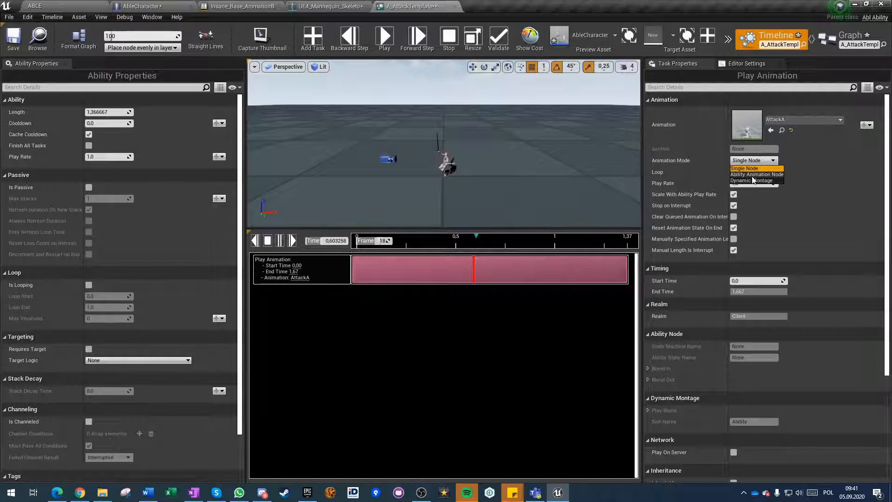
{"action": "left_click", "coordinate": [752, 176]}
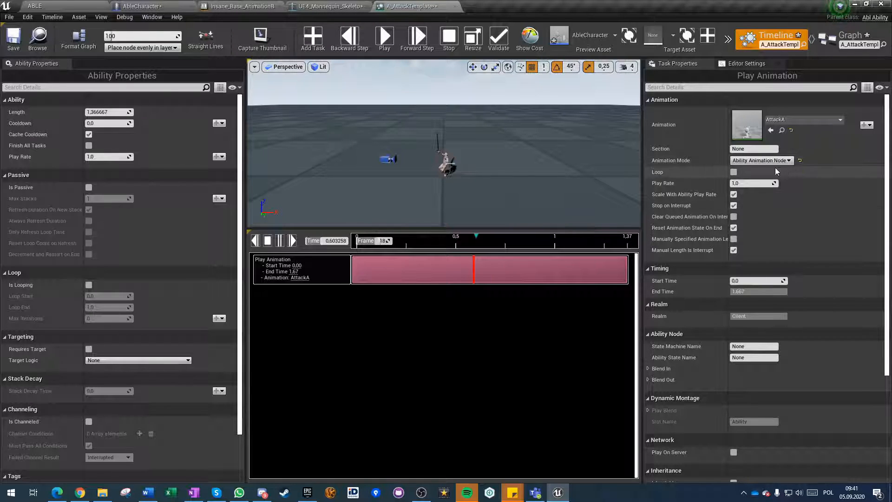
{"action": "left_click", "coordinate": [154, 7]}
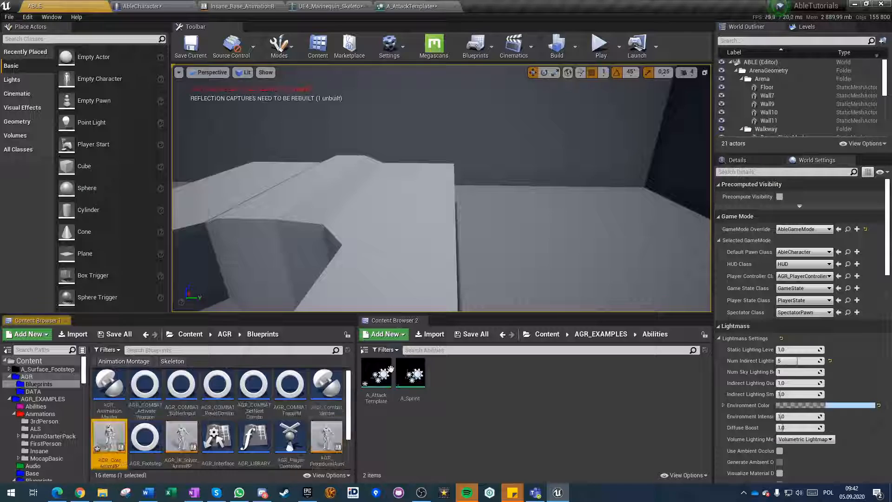
{"action": "double_click", "coordinate": [110, 449]}
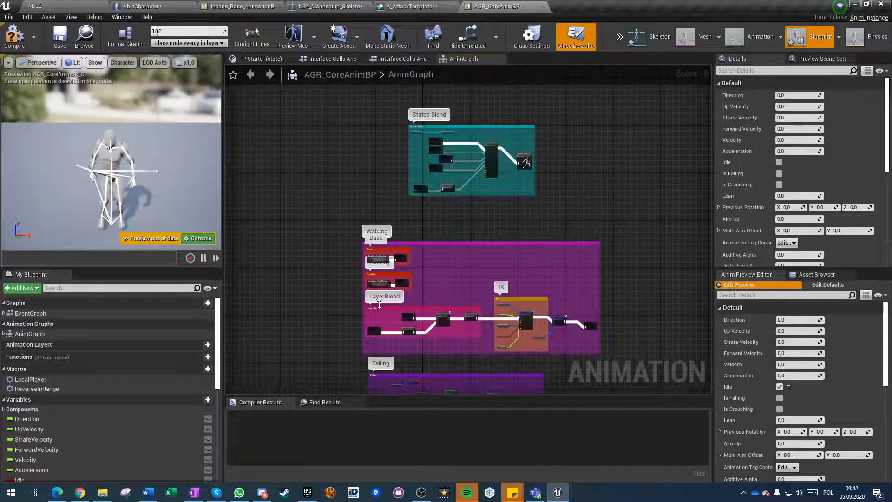
Open BasePoseStateMachine from the Walking section of the AnimGraph and enter its Insane state.
{"action": "scroll", "coordinate": [363, 130], "scroll_direction": "up", "scroll_amount": 10}
{"action": "right_click_drag", "start_coordinate": [298, 169], "coordinate": [326, 280]}
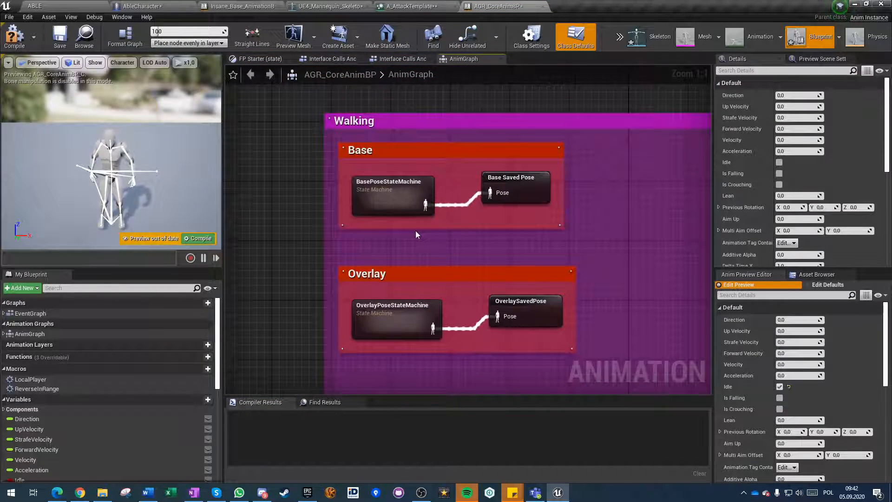
{"action": "scroll", "coordinate": [415, 230], "scroll_direction": "down", "scroll_amount": 2}
{"action": "double_click", "coordinate": [389, 205]}
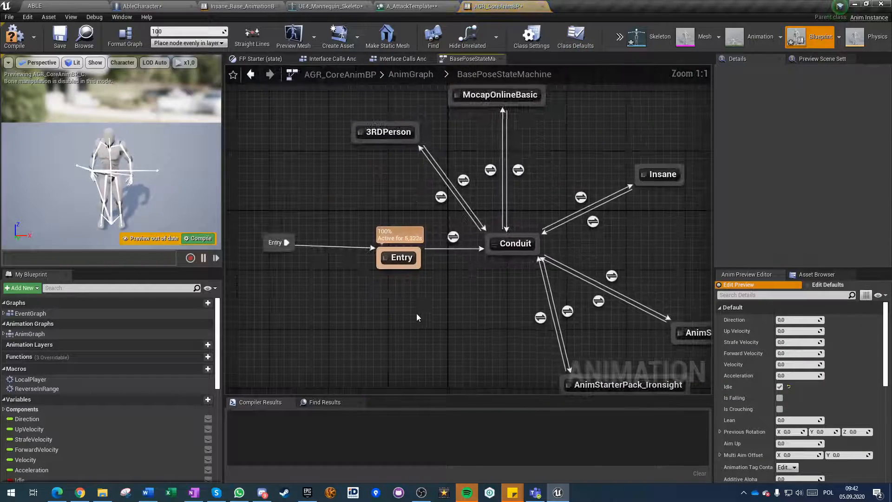
{"action": "right_click_drag", "start_coordinate": [421, 356], "coordinate": [199, 351]}
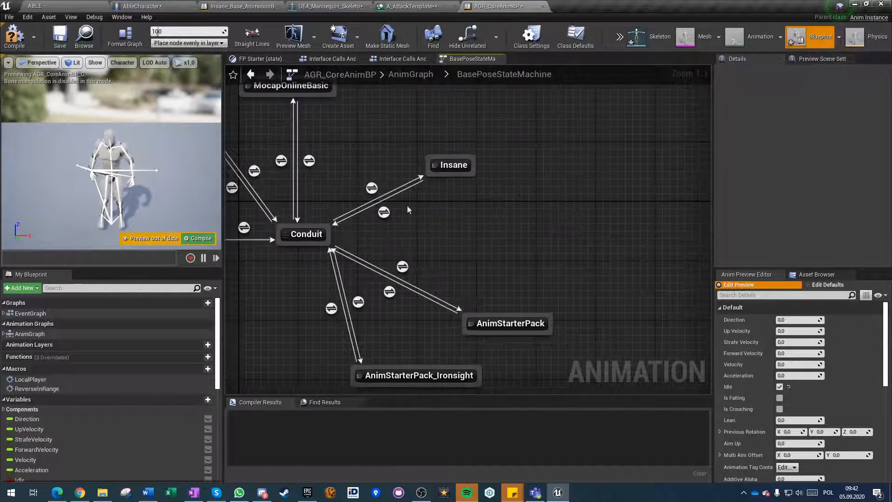
{"action": "double_click", "coordinate": [452, 165]}
{"action": "right_click_drag", "start_coordinate": [501, 294], "coordinate": [382, 260]}
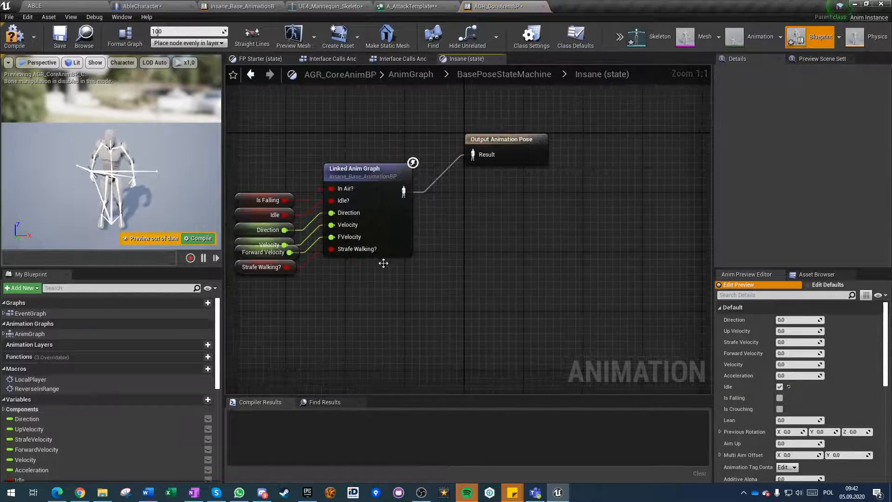
Add a Play Ability Animation node below the Linked Anim Graph in the Insane state and check its Sync Group settings.
{"action": "right_click", "coordinate": [364, 334]}
{"action": "type", "text": "a"}
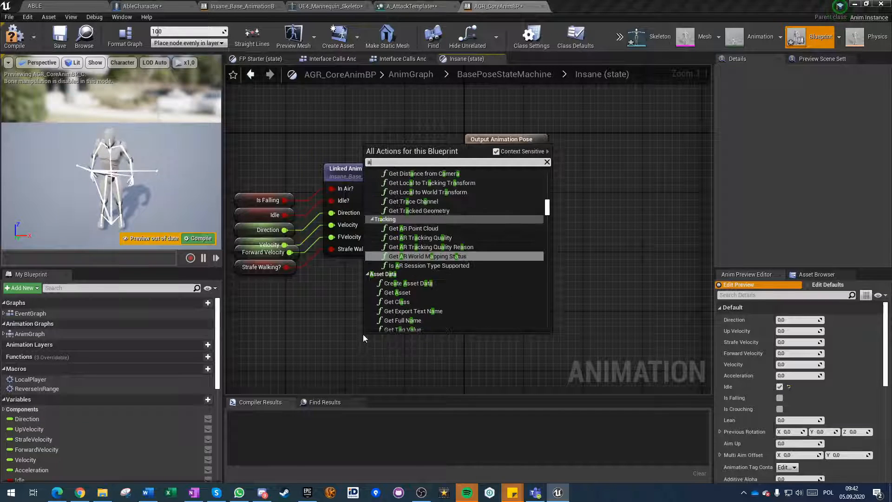
{"action": "type", "text": "bility"}
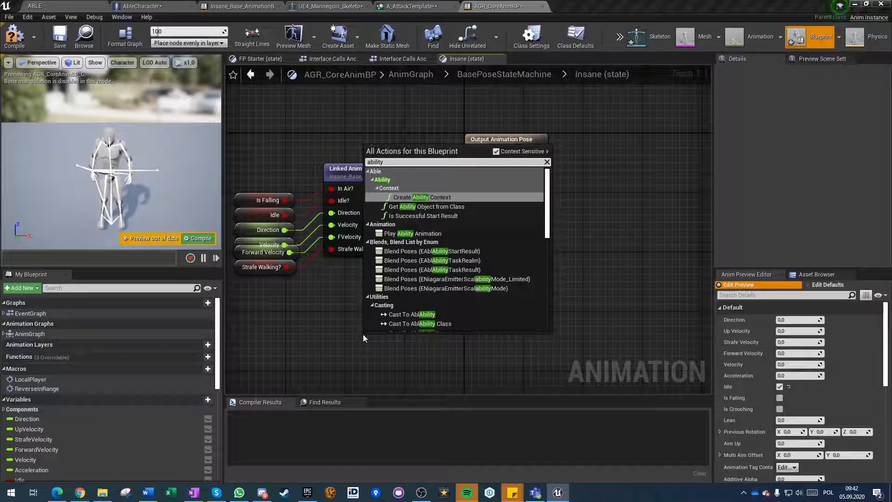
{"action": "left_click", "coordinate": [418, 234]}
{"action": "right_click_drag", "start_coordinate": [420, 347], "coordinate": [442, 280]}
{"action": "left_click_drag", "start_coordinate": [442, 279], "coordinate": [419, 295]}
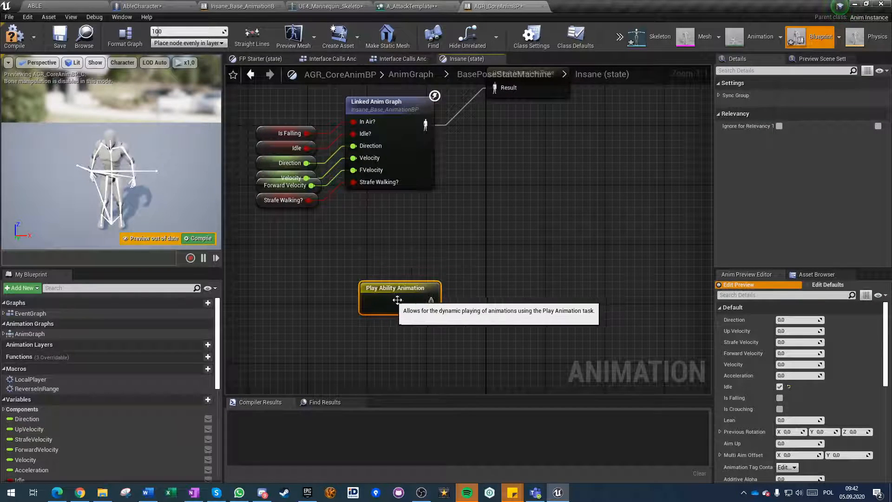
{"action": "left_click", "coordinate": [718, 96]}
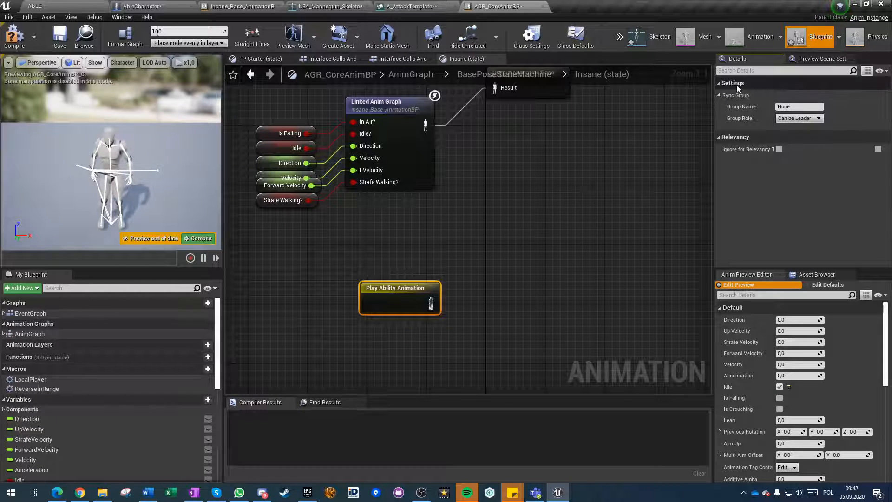
{"action": "left_click", "coordinate": [719, 96]}
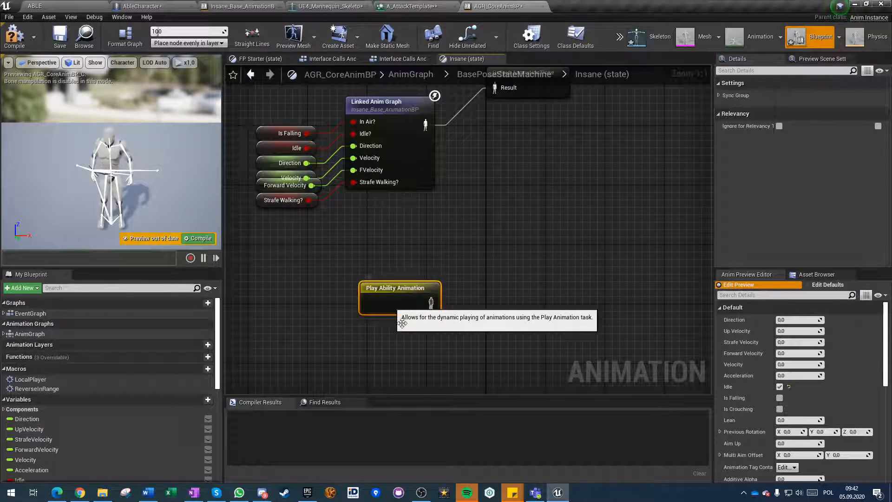
{"action": "left_click", "coordinate": [386, 297]}
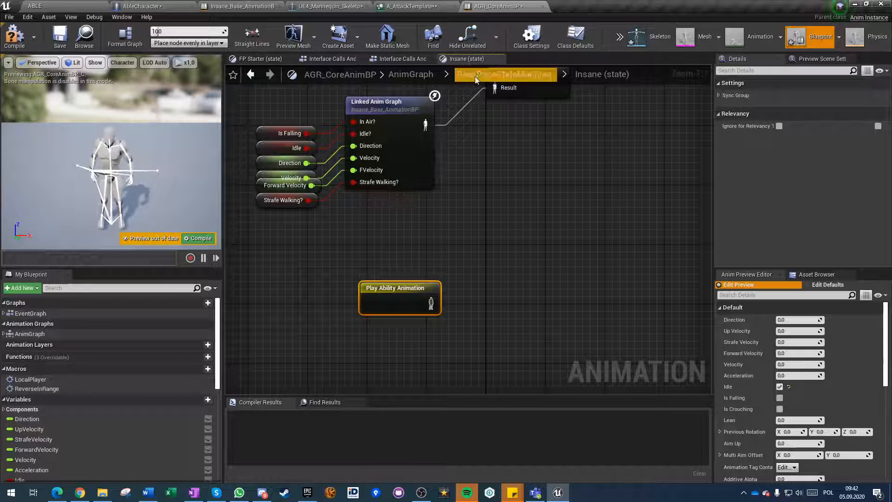
Go back to the AnimGraph and open OverlayPoseStateMachine from the Overlay section.
{"action": "left_click", "coordinate": [401, 73]}
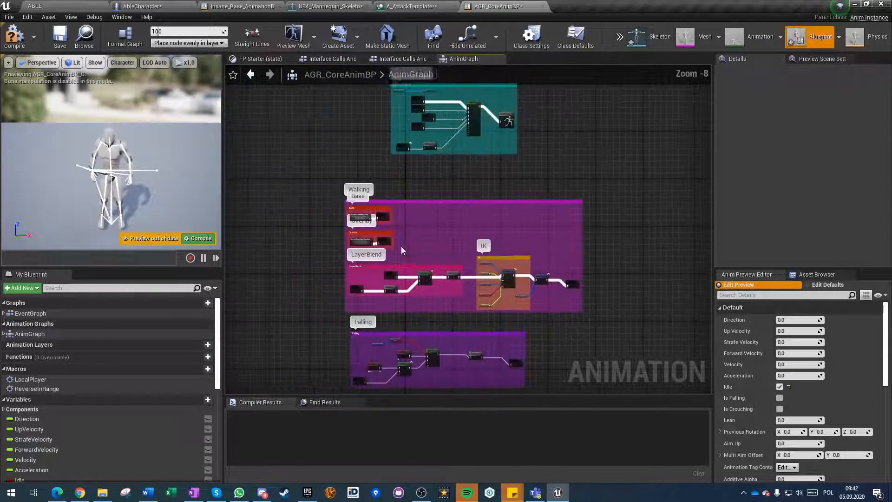
{"action": "scroll", "coordinate": [394, 224], "scroll_direction": "up", "scroll_amount": 8}
{"action": "double_click", "coordinate": [367, 226]}
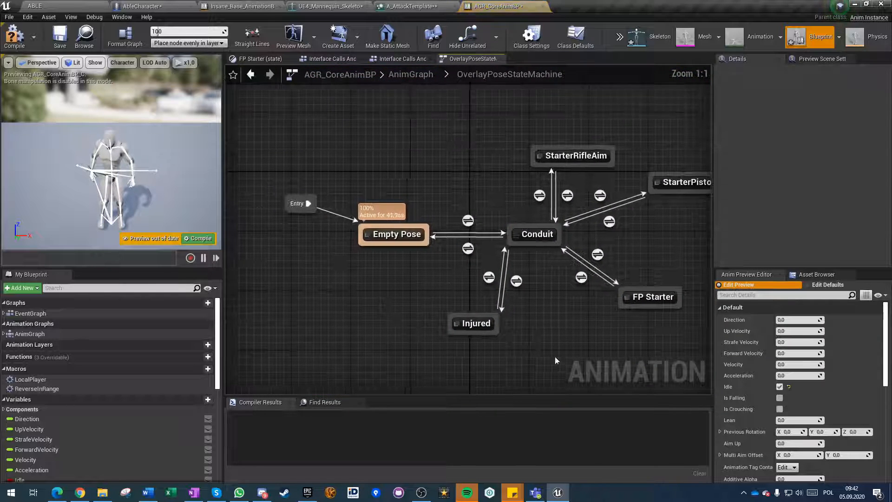
{"action": "right_click", "coordinate": [483, 307]}
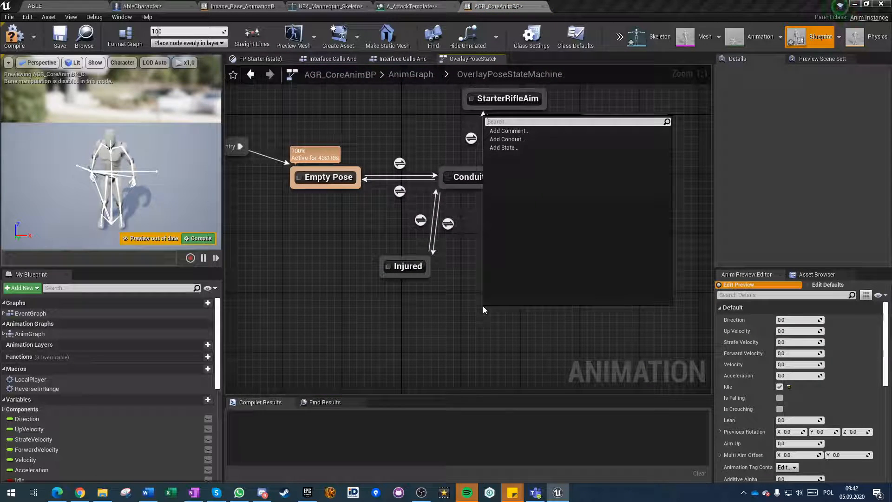
{"action": "type", "text": "abi"}
{"action": "key", "text": "BackSpace"}
{"action": "key", "text": "BackSpace"}
{"action": "key", "text": "BackSpace"}
{"action": "left_click", "coordinate": [450, 327]}
Enter the FP Starter state and add an unconnected Play Ability Animation node below the Linked Anim Graph.
{"action": "left_click", "coordinate": [587, 241]}
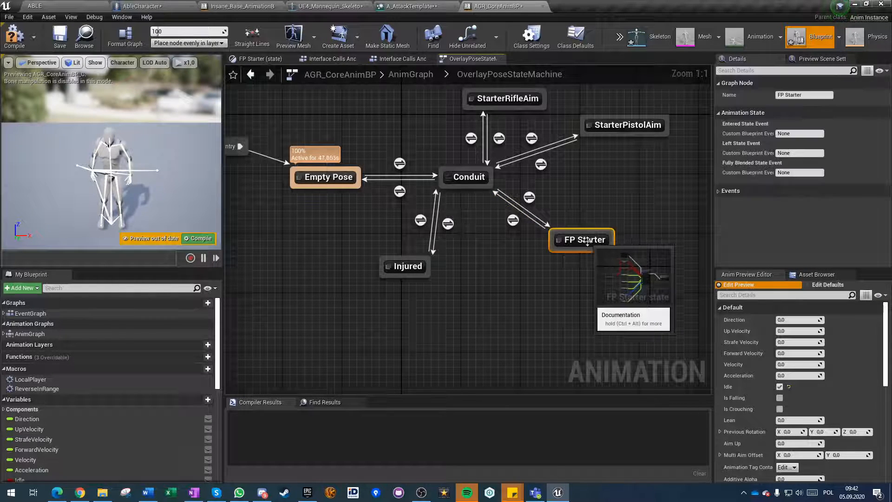
{"action": "double_click", "coordinate": [588, 240]}
{"action": "right_click", "coordinate": [553, 310]}
{"action": "type", "text": "ability"}
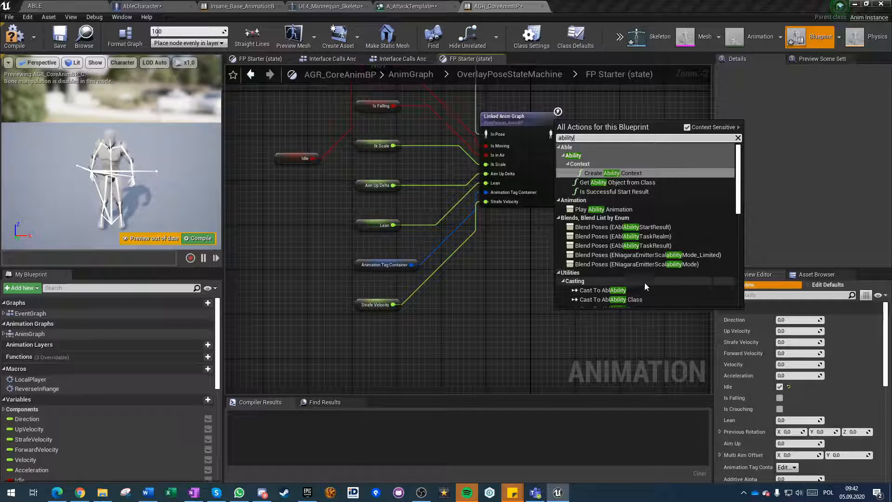
{"action": "left_click", "coordinate": [627, 209]}
{"action": "scroll", "coordinate": [508, 333], "scroll_direction": "up", "scroll_amount": 2}
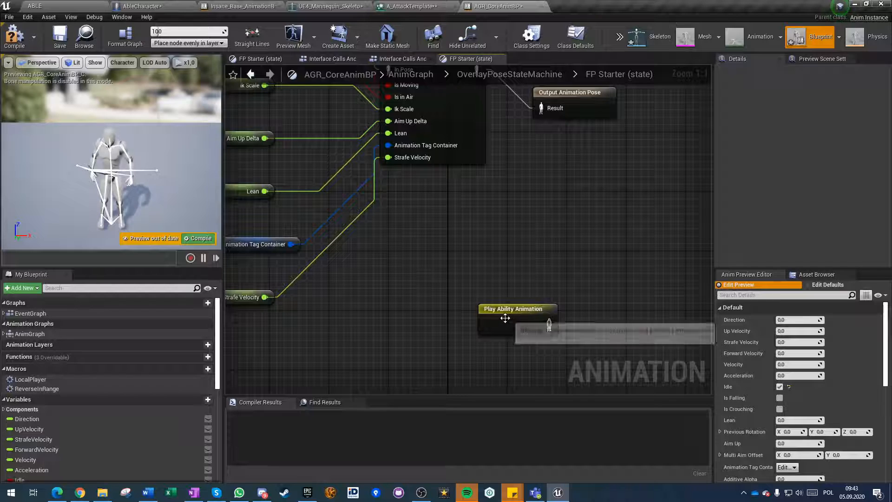
{"action": "left_click_drag", "start_coordinate": [499, 325], "coordinate": [409, 331]}
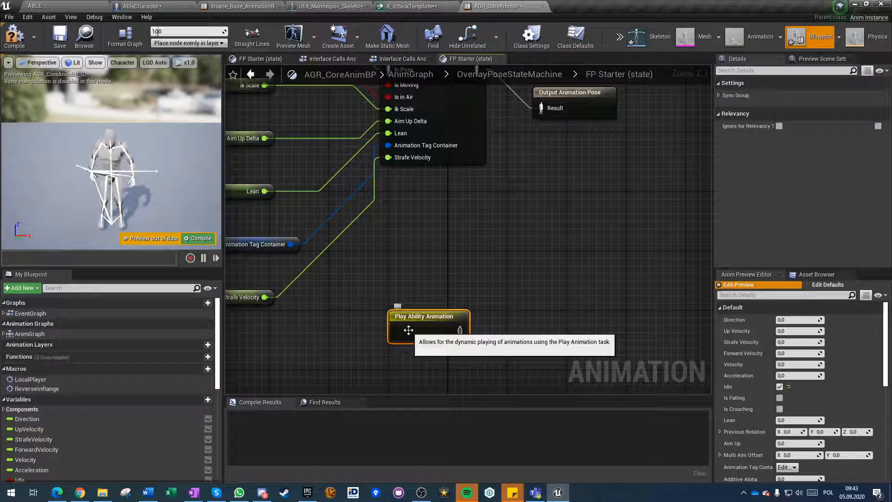
{"action": "left_click", "coordinate": [546, 244]}
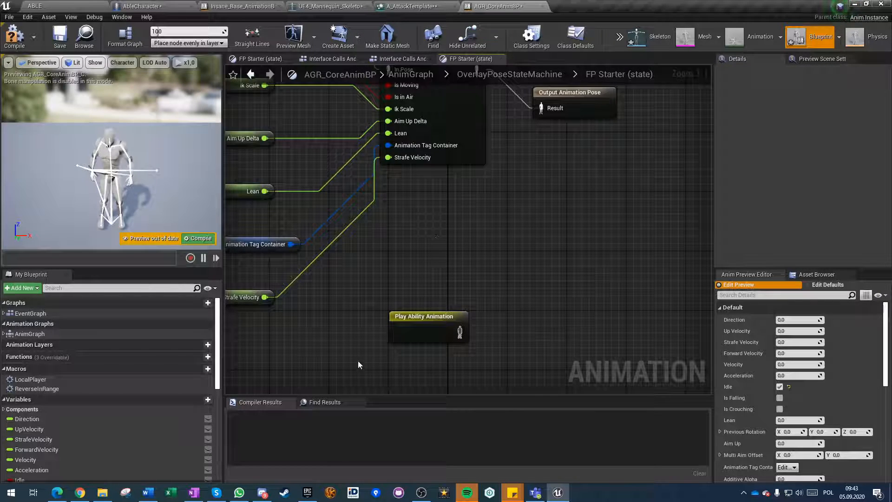
Compare the state machines in the AnimGraph with the Play Animation task's settings in A_AttackTemplate.
{"action": "left_click", "coordinate": [403, 74]}
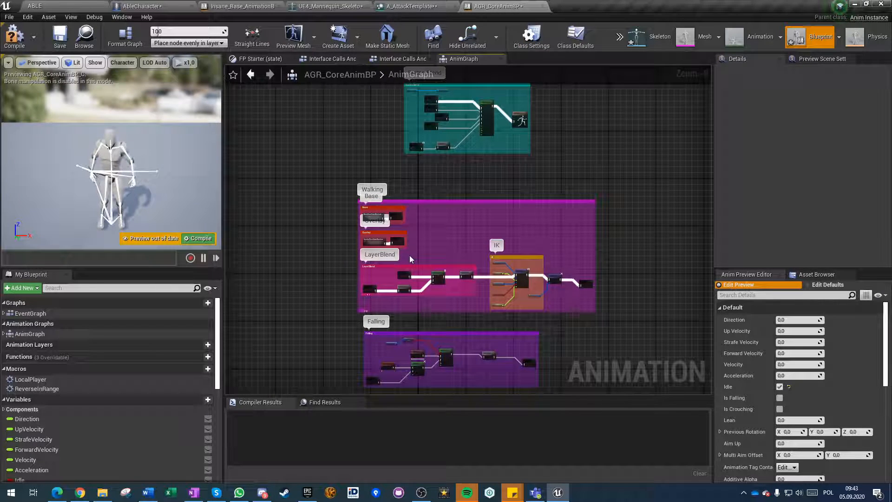
{"action": "left_click", "coordinate": [411, 7]}
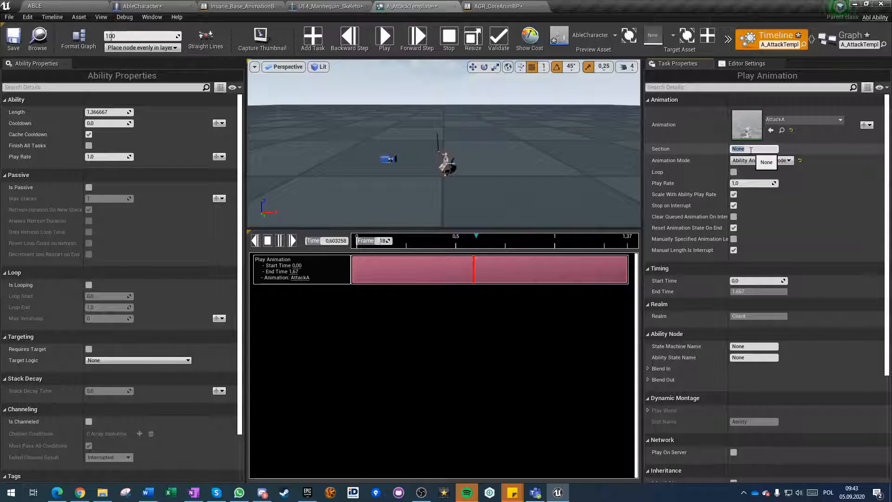
{"action": "left_click", "coordinate": [497, 6]}
{"action": "scroll", "coordinate": [369, 217], "scroll_direction": "up", "scroll_amount": 3}
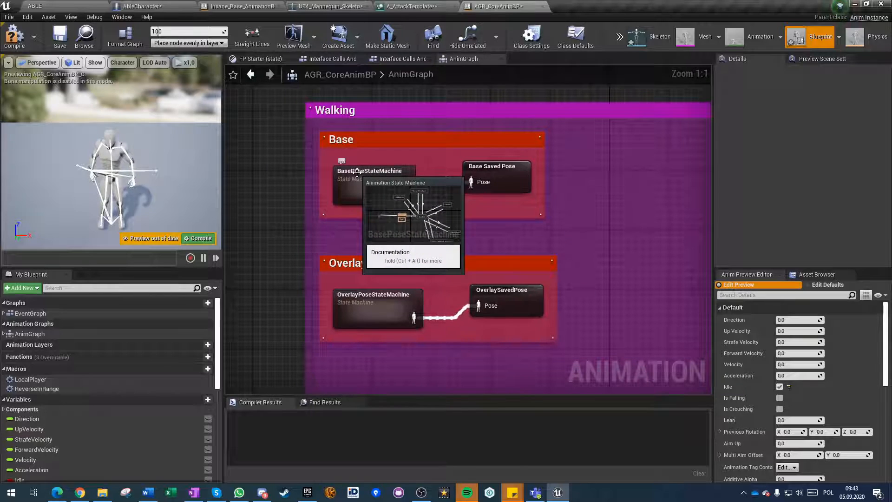
{"action": "left_click", "coordinate": [419, 5]}
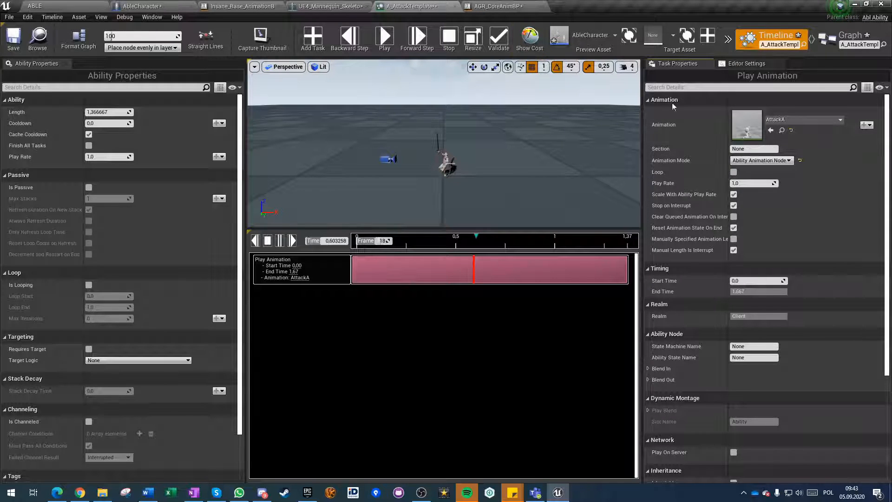
Return to AGR_CoreAnimBP, reopen the Insane state of BasePoseStateMachine and reposition its Play Ability Animation node.
{"action": "left_click", "coordinate": [511, 7]}
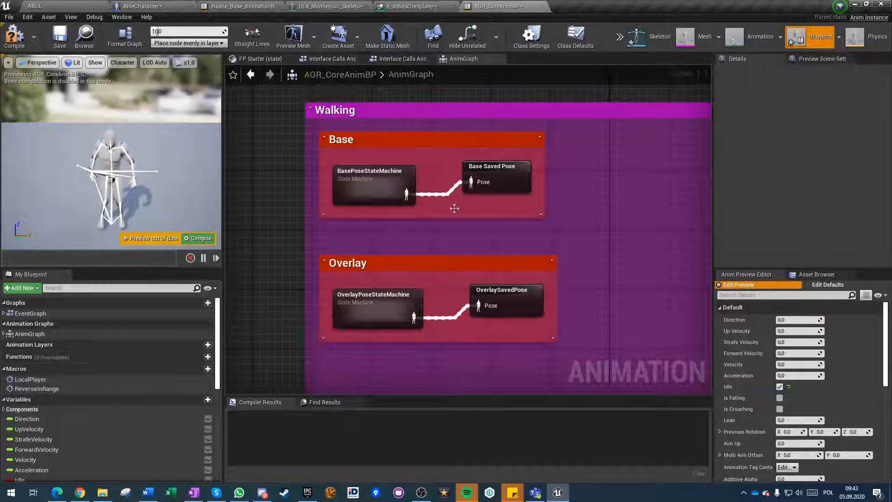
{"action": "double_click", "coordinate": [662, 176]}
{"action": "left_click_drag", "start_coordinate": [492, 349], "coordinate": [521, 326]}
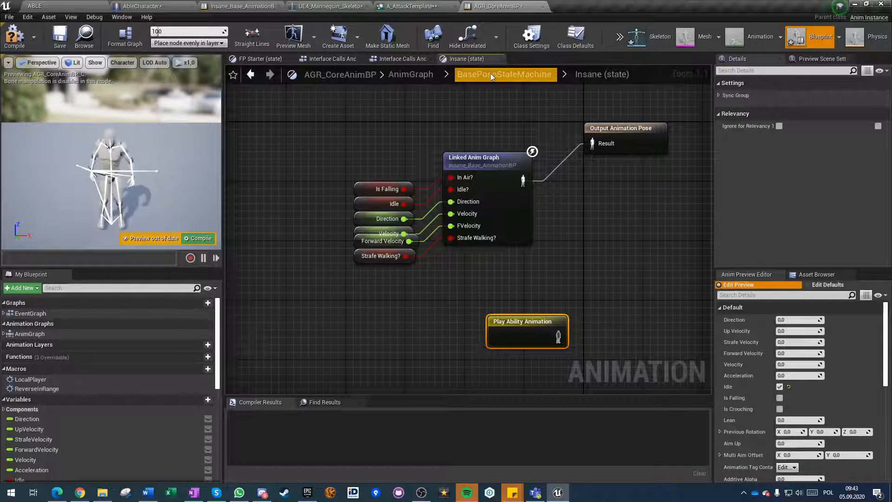
In A_AttackTemplate, set the Play Animation task's section to BasePoseStateMachine.
{"action": "left_click", "coordinate": [408, 6]}
{"action": "type", "text": "BasePoseSat"}
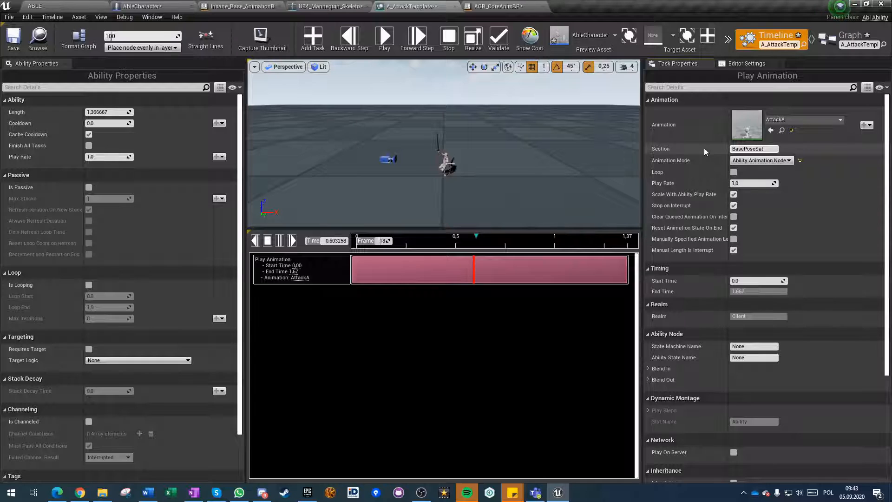
{"action": "key", "text": "BackSpace"}
{"action": "key", "text": "BackSpace"}
{"action": "type", "text": "tateMachine"}
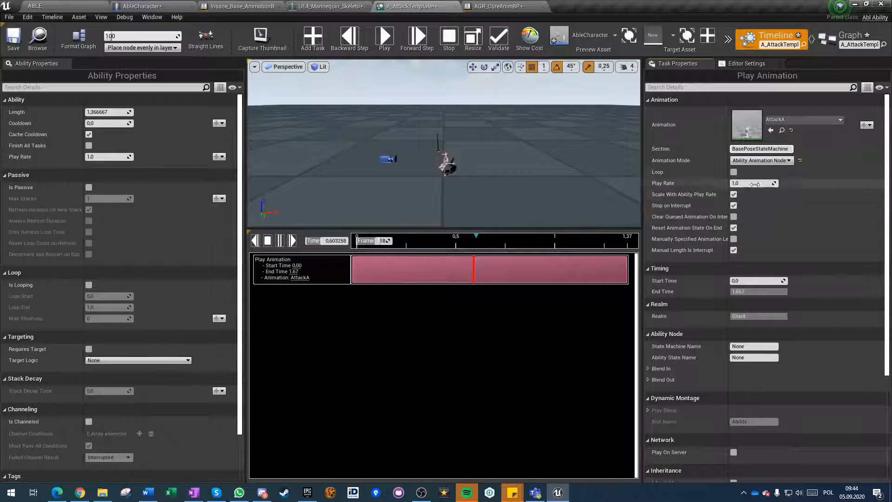
Switch back to AGR_CoreAnimBP and delete the Play Ability Animation node from the Insane state.
{"action": "left_click", "coordinate": [495, 6]}
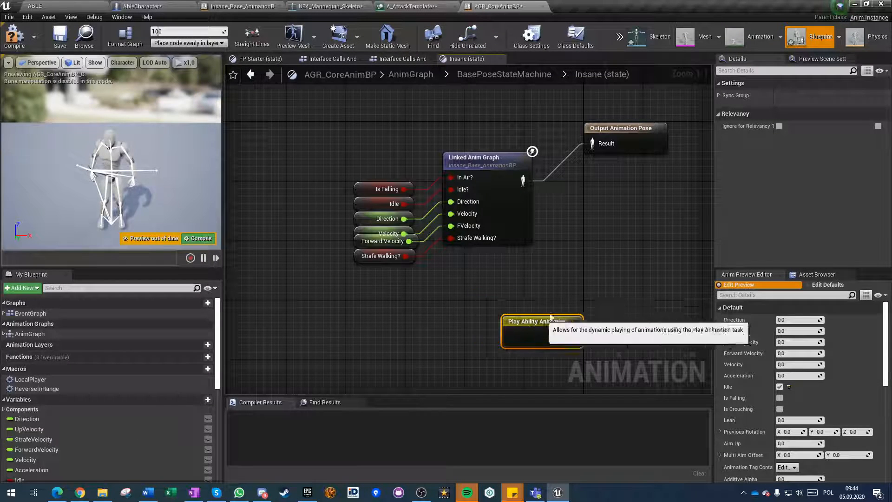
{"action": "left_click", "coordinate": [448, 302]}
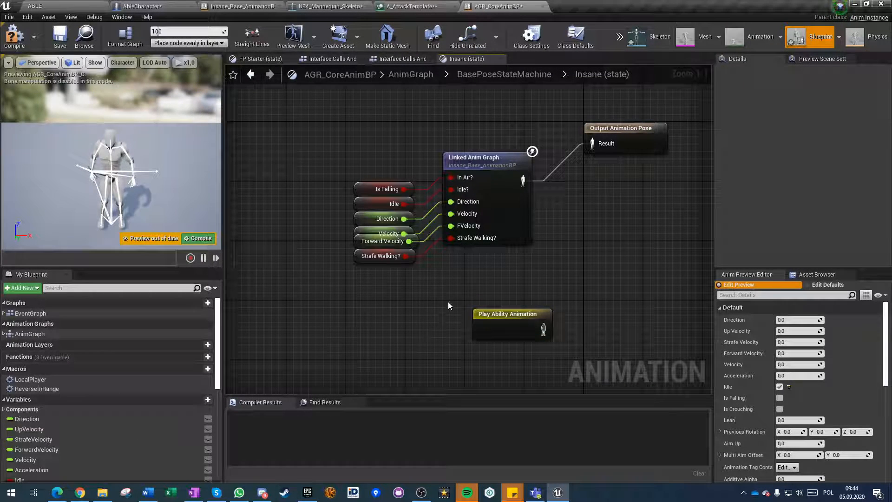
{"action": "left_click_drag", "start_coordinate": [454, 289], "coordinate": [584, 362]}
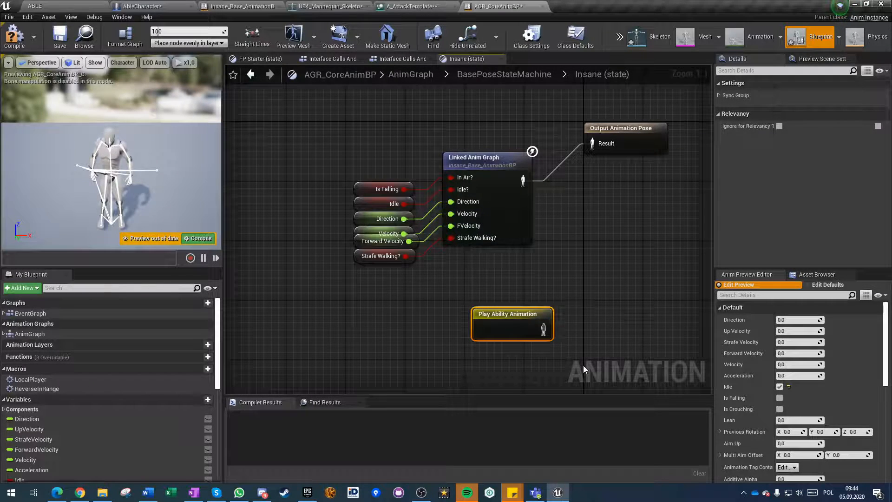
{"action": "key", "text": "Delete"}
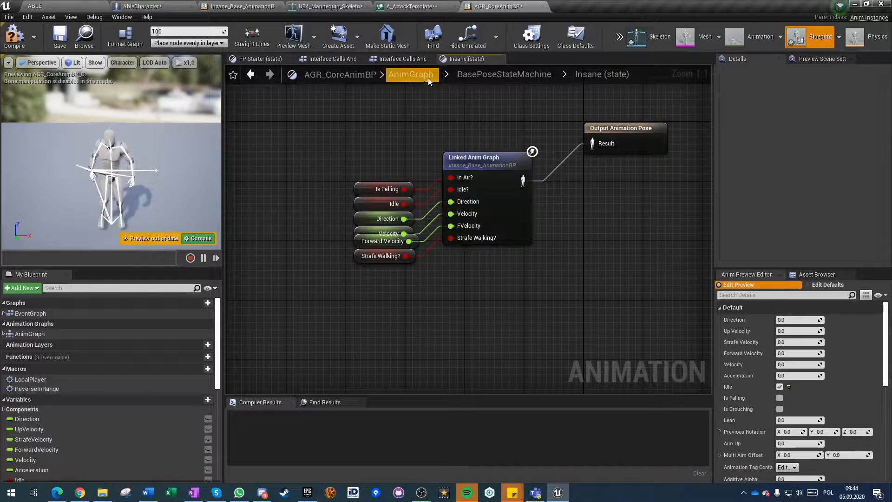
Return to the AnimGraph and reopen OverlayPoseStateMachine to reach its FP Starter state.
{"action": "left_click", "coordinate": [419, 80]}
{"action": "right_click_drag", "start_coordinate": [439, 323], "coordinate": [522, 327]}
{"action": "scroll", "coordinate": [369, 229], "scroll_direction": "up", "scroll_amount": 4}
{"action": "double_click", "coordinate": [364, 229]}
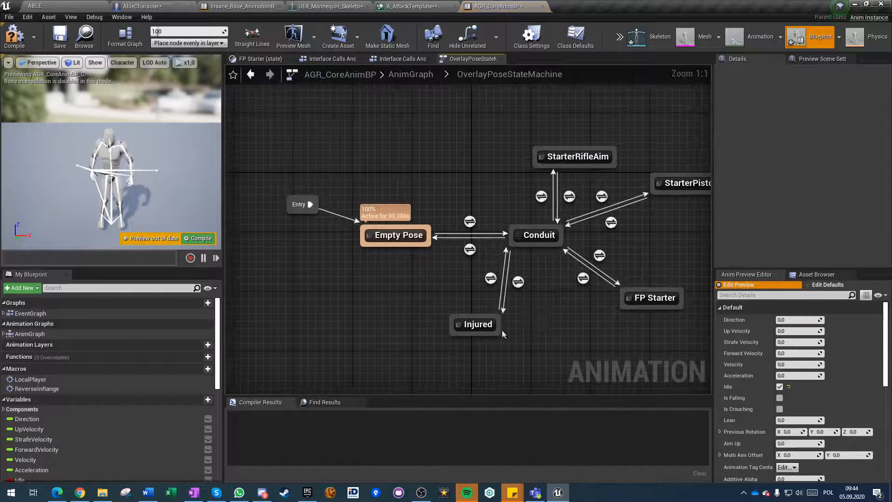
Inspect the FP Starter state's linked anim graph and return through the AnimGraph to OverlayPoseStateMachine.
{"action": "double_click", "coordinate": [652, 298]}
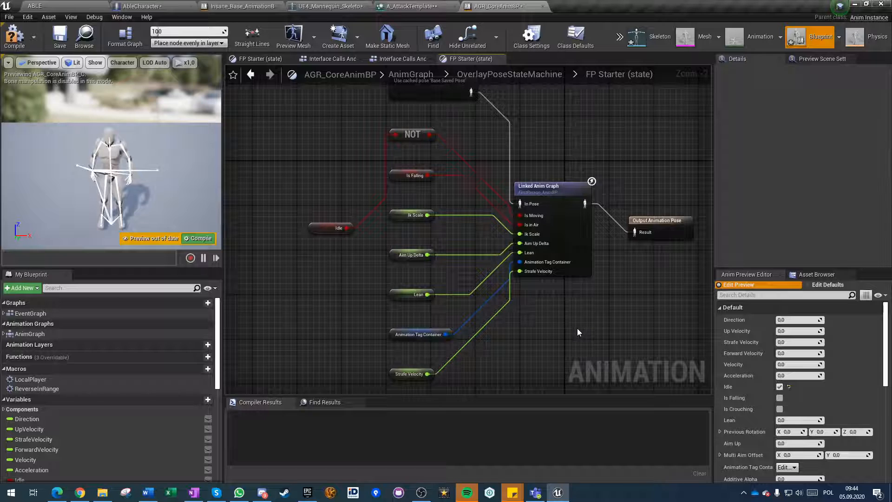
{"action": "left_click", "coordinate": [409, 74]}
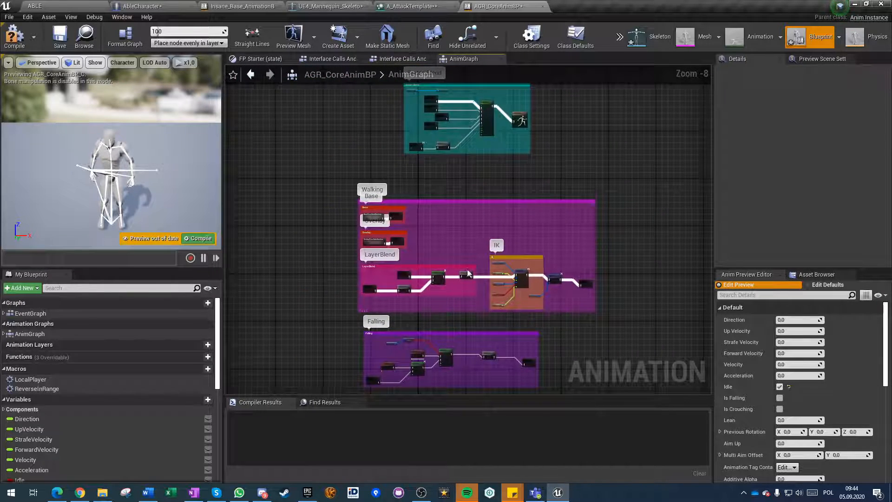
{"action": "scroll", "coordinate": [461, 190], "scroll_direction": "up", "scroll_amount": 5}
{"action": "double_click", "coordinate": [301, 255]}
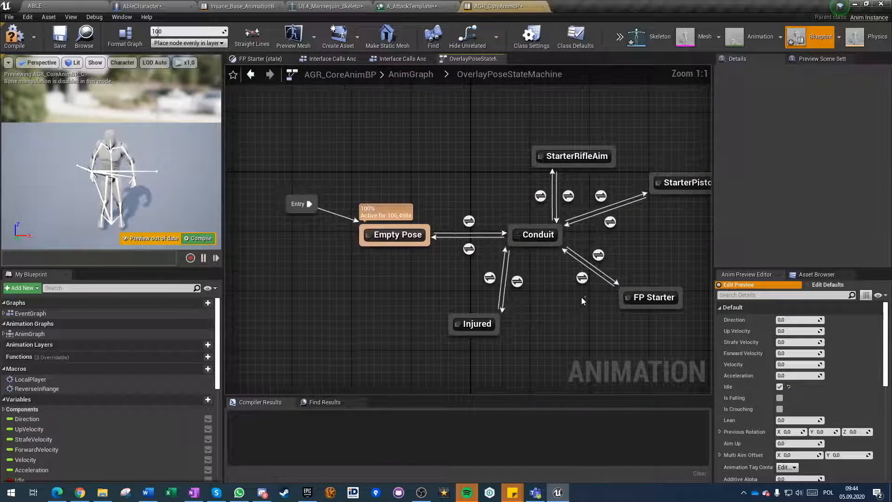
Open the Conduit to FP Starter transition rule, move its Result node farther from the tag comparison, and return to OverlayPoseStateMachine.
{"action": "double_click", "coordinate": [582, 278]}
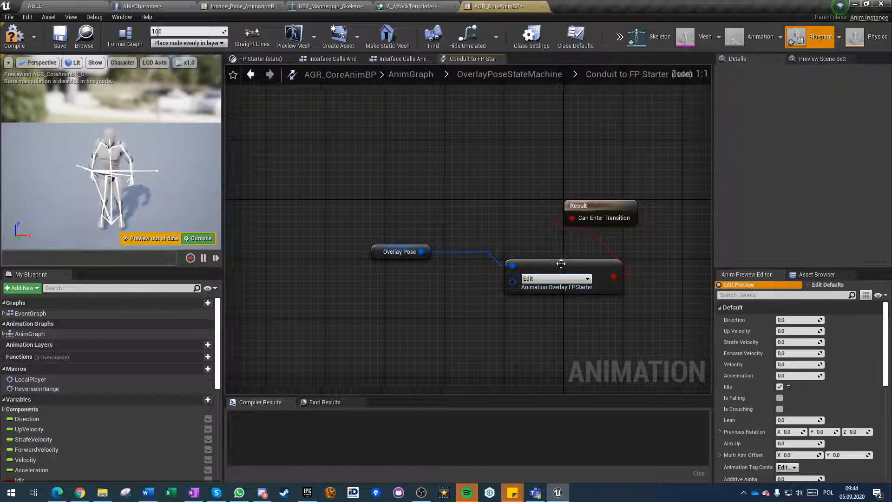
{"action": "left_click_drag", "start_coordinate": [590, 213], "coordinate": [657, 220]}
{"action": "left_click", "coordinate": [560, 175]}
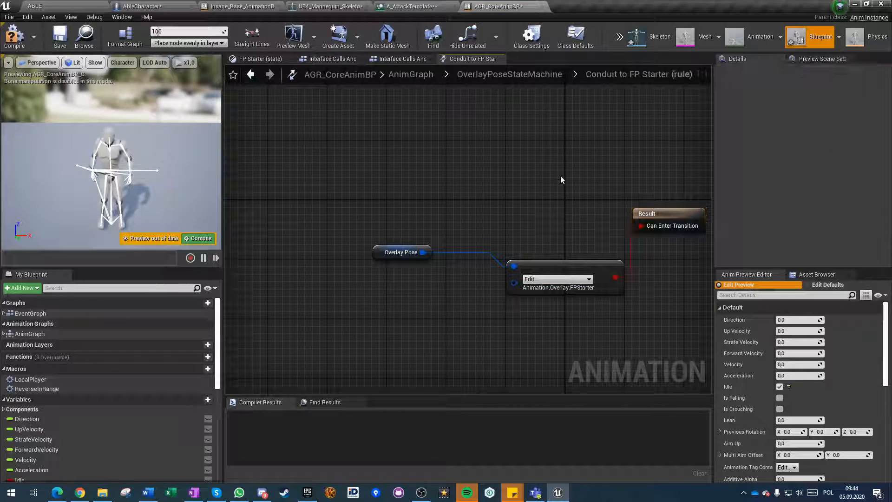
{"action": "left_click", "coordinate": [500, 77]}
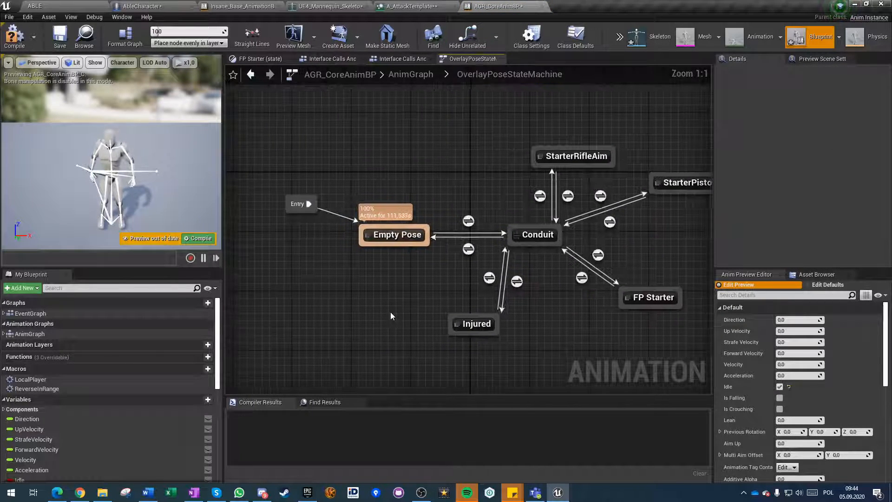
Open the Event Graph and add a Try Get Pawn Owner node in the empty area below the update animation block.
{"action": "left_click", "coordinate": [30, 314]}
{"action": "double_click", "coordinate": [30, 313]}
{"action": "scroll", "coordinate": [418, 320], "scroll_direction": "up", "scroll_amount": 5}
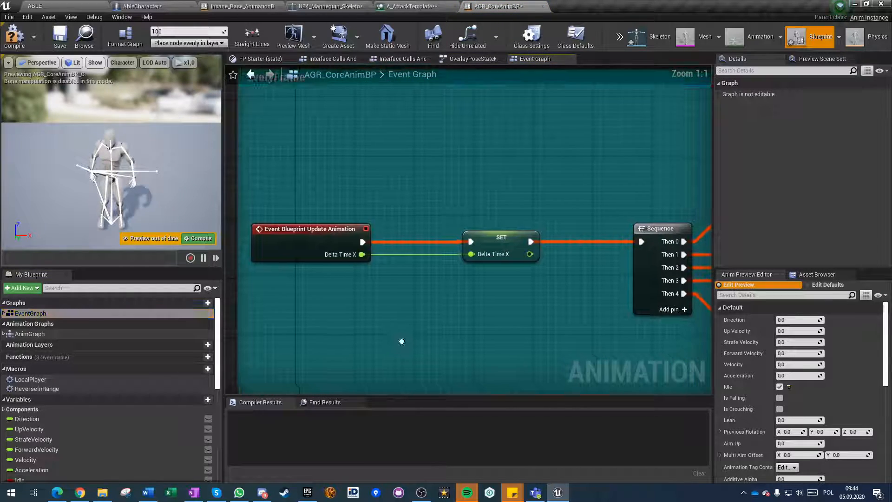
{"action": "scroll", "coordinate": [403, 330], "scroll_direction": "down", "scroll_amount": 2}
{"action": "right_click_drag", "start_coordinate": [403, 331], "coordinate": [321, 271]}
{"action": "right_click", "coordinate": [322, 271]}
{"action": "type", "text": "get"}
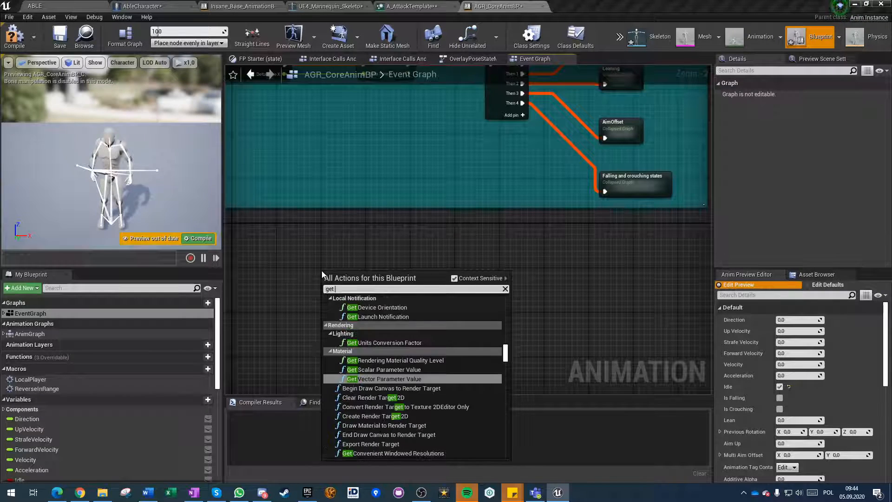
{"action": "key", "text": "BackSpace"}
{"action": "key", "text": "BackSpace"}
{"action": "type", "text": "try get"}
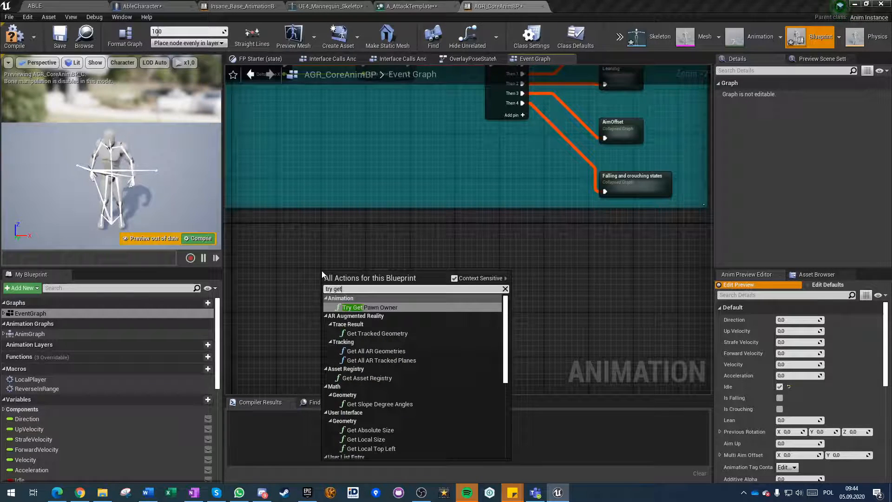
{"action": "key", "text": "Return"}
Connect a Get Component by Class node to the pawn owner and set its component class to AblAbilityComponent.
{"action": "left_click_drag", "start_coordinate": [392, 294], "coordinate": [468, 303]}
{"action": "type", "text": "get component by"}
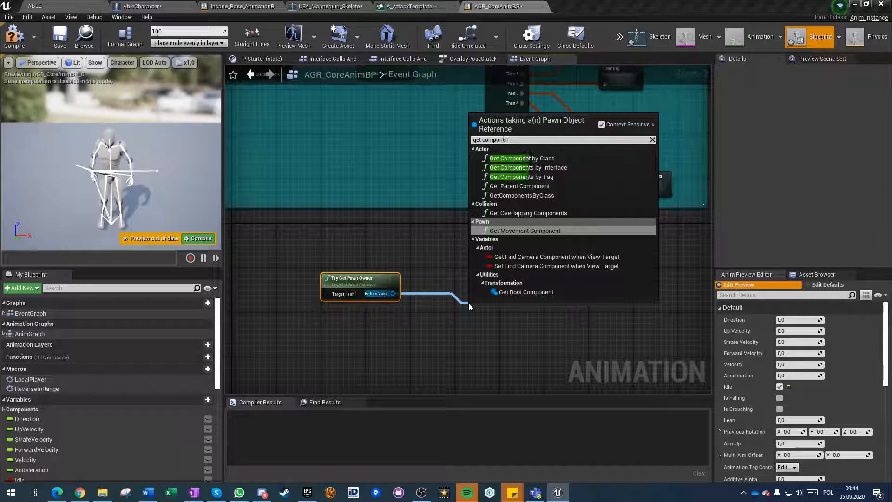
{"action": "key", "text": "Up"}
{"action": "key", "text": "Up"}
{"action": "key", "text": "Return"}
{"action": "left_click", "coordinate": [499, 336]}
{"action": "type", "text": "ability"}
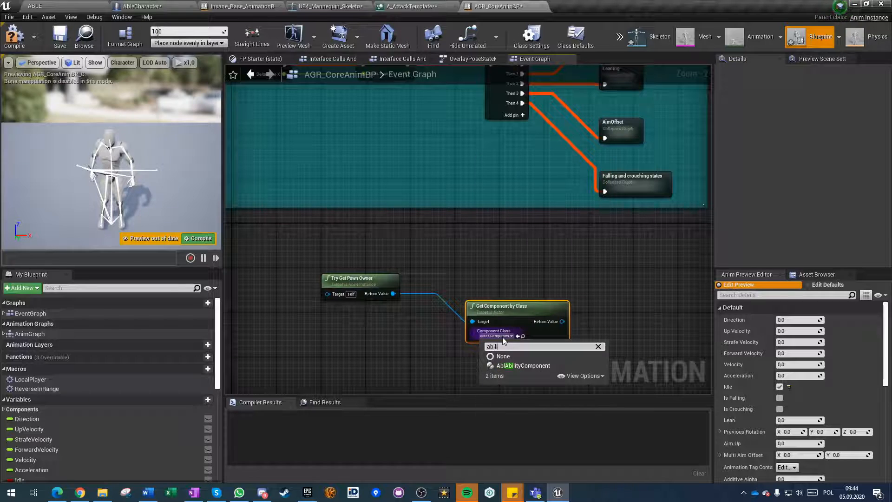
{"action": "left_click", "coordinate": [507, 366]}
Add a Has Ability Animation node from the ability component and place it slightly above the component node.
{"action": "right_click_drag", "start_coordinate": [558, 335], "coordinate": [420, 272]}
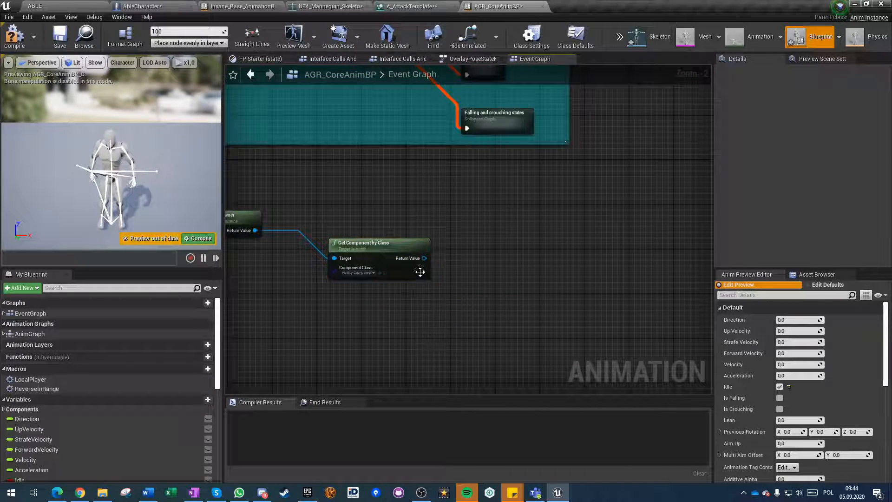
{"action": "left_click_drag", "start_coordinate": [424, 259], "coordinate": [499, 253]}
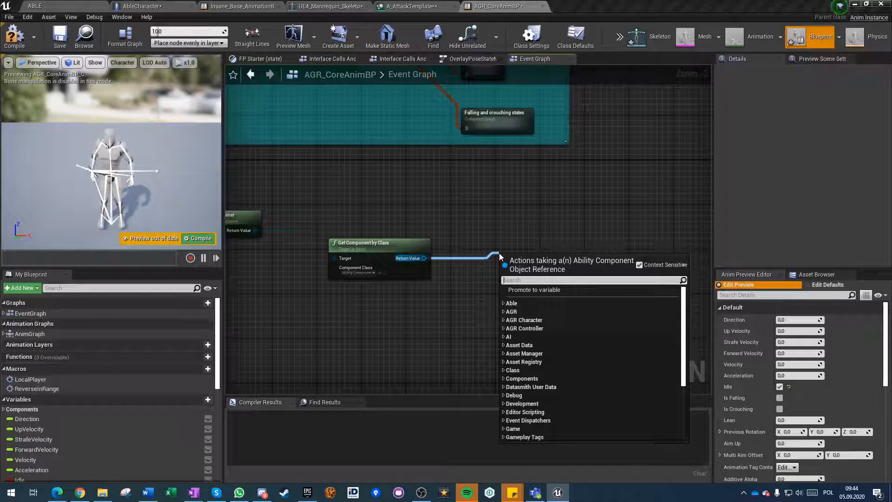
{"action": "type", "text": "has ability"}
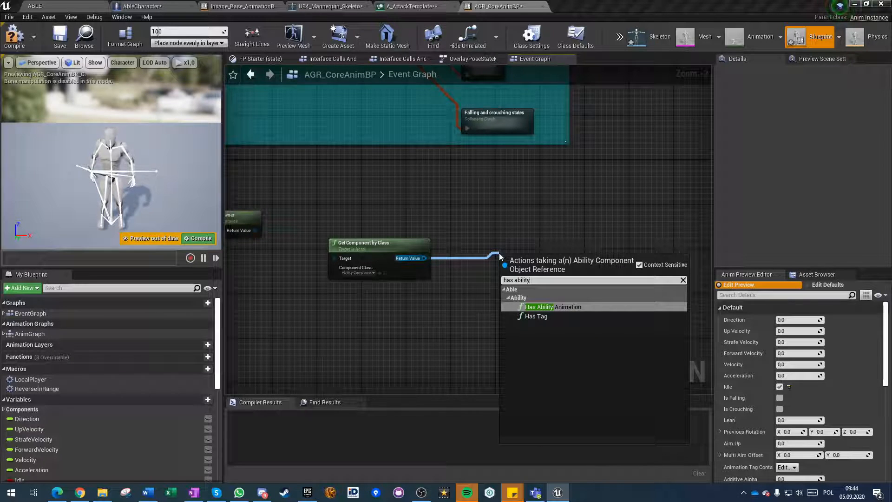
{"action": "key", "text": "Return"}
{"action": "left_click_drag", "start_coordinate": [526, 264], "coordinate": [526, 220]}
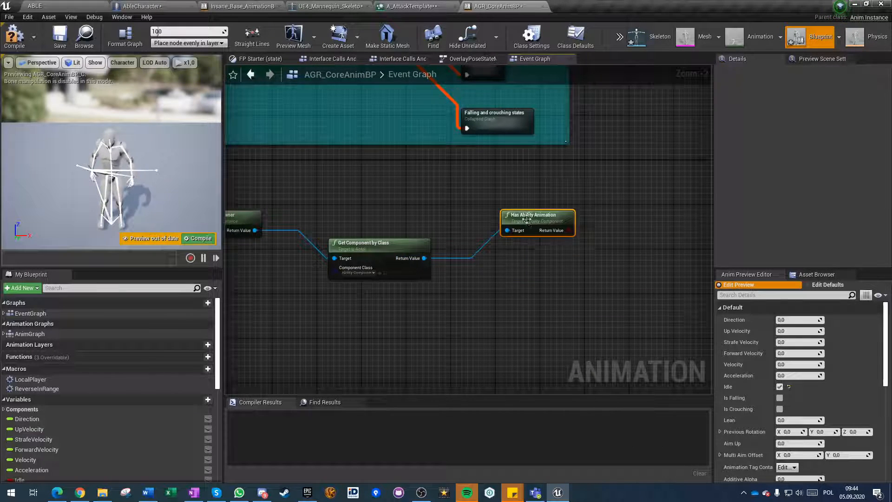
Add an Is Playing Ability node from the ability component and place it below Has Ability Animation.
{"action": "left_click_drag", "start_coordinate": [424, 259], "coordinate": [529, 288]}
{"action": "type", "text": "a"}
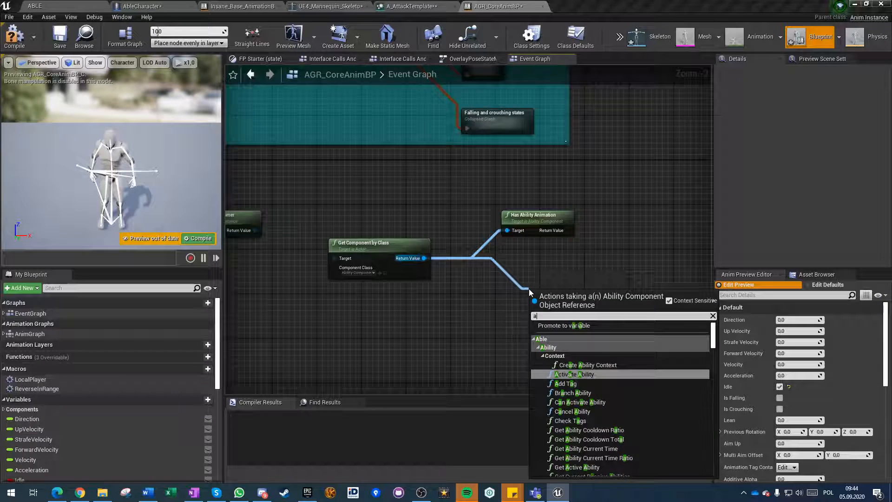
{"action": "type", "text": "bility play"}
{"action": "key", "text": "Return"}
{"action": "left_click_drag", "start_coordinate": [551, 297], "coordinate": [523, 269]}
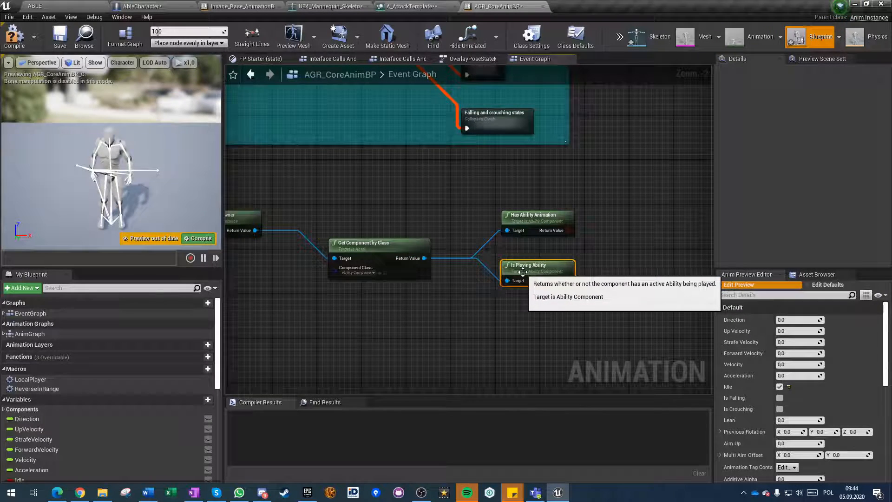
{"action": "scroll", "coordinate": [523, 270], "scroll_direction": "up", "scroll_amount": 2}
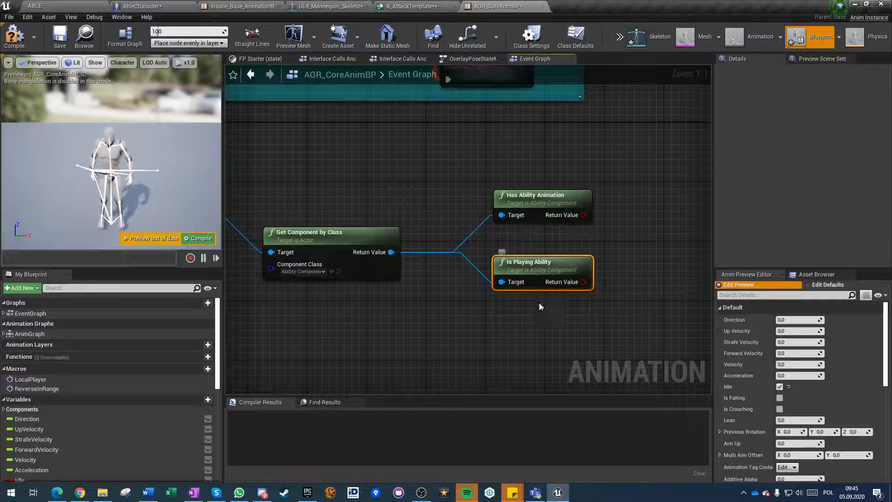
{"action": "left_click", "coordinate": [527, 337]}
Compare the Play Animation task's animation mode in A_AttackTemplate with the Has Ability Animation node in AGR_CoreAnimBP.
{"action": "left_click", "coordinate": [406, 8]}
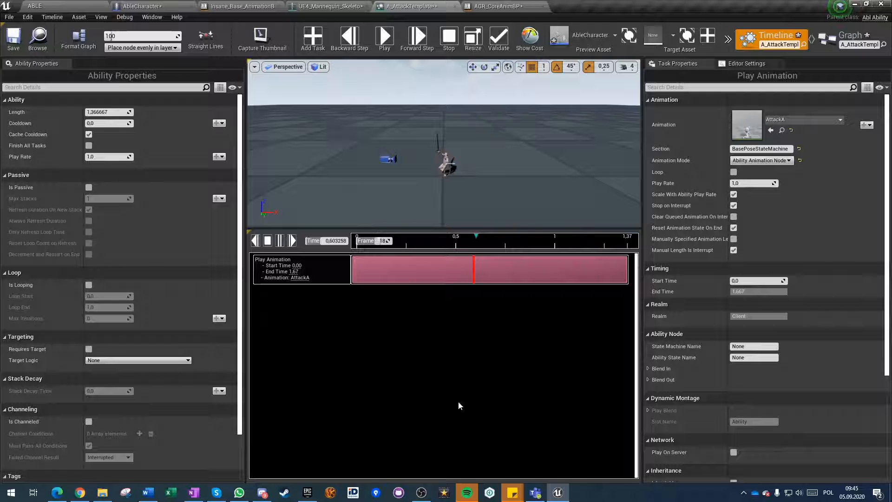
{"action": "left_click", "coordinate": [496, 7]}
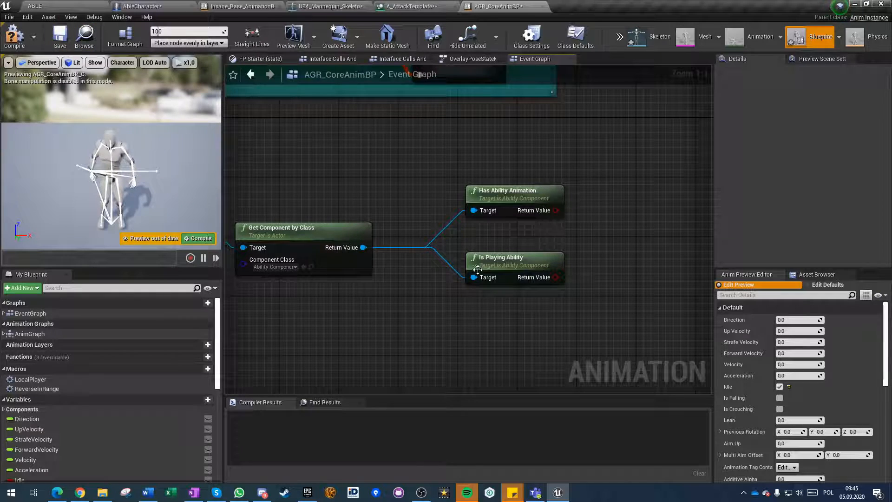
{"action": "left_click", "coordinate": [501, 198]}
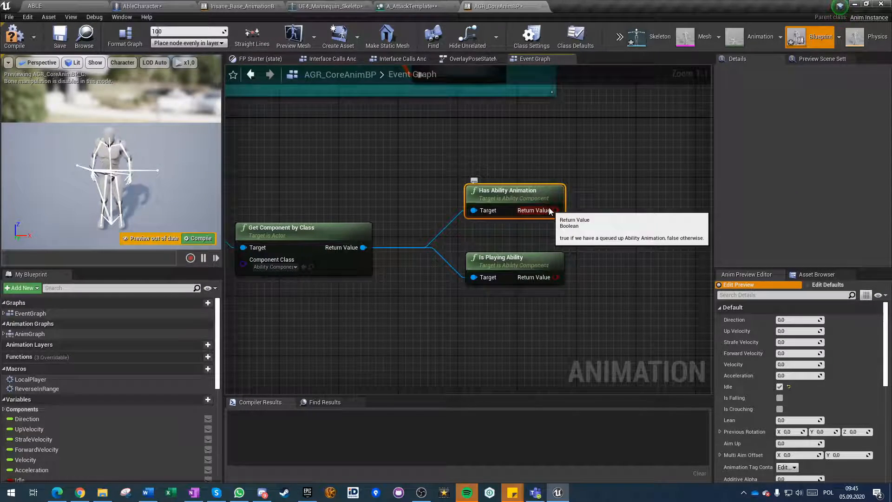
{"action": "left_click", "coordinate": [411, 6]}
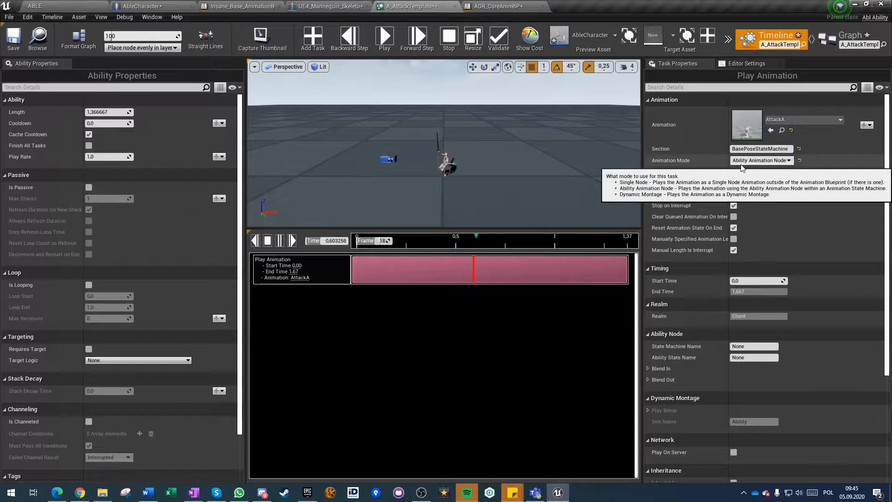
{"action": "left_click", "coordinate": [514, 6]}
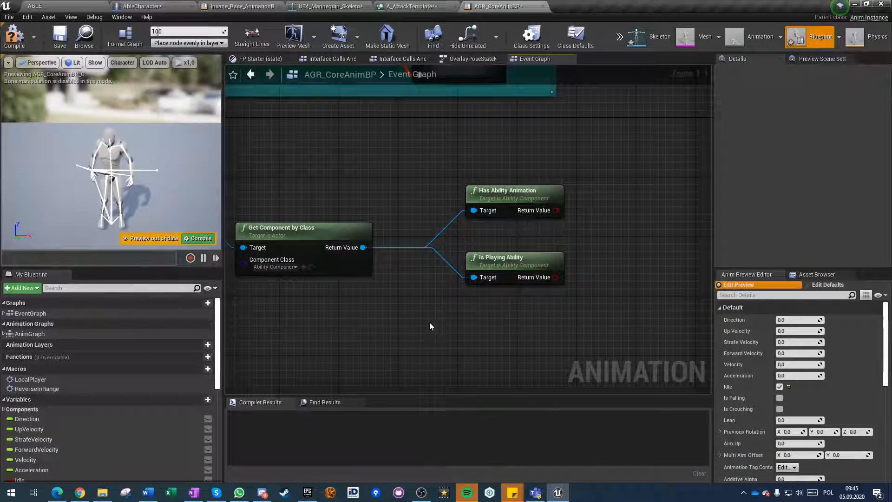
{"action": "left_click", "coordinate": [428, 311]}
{"action": "right_click_drag", "start_coordinate": [427, 281], "coordinate": [341, 333]}
{"action": "scroll", "coordinate": [368, 275], "scroll_direction": "down", "scroll_amount": 2}
{"action": "right_click_drag", "start_coordinate": [302, 135], "coordinate": [402, 204]}
{"action": "right_click_drag", "start_coordinate": [468, 305], "coordinate": [408, 225]}
{"action": "left_click_drag", "start_coordinate": [484, 256], "coordinate": [541, 281]}
{"action": "key", "text": "Escape"}
{"action": "scroll", "coordinate": [478, 258], "scroll_direction": "up", "scroll_amount": 2}
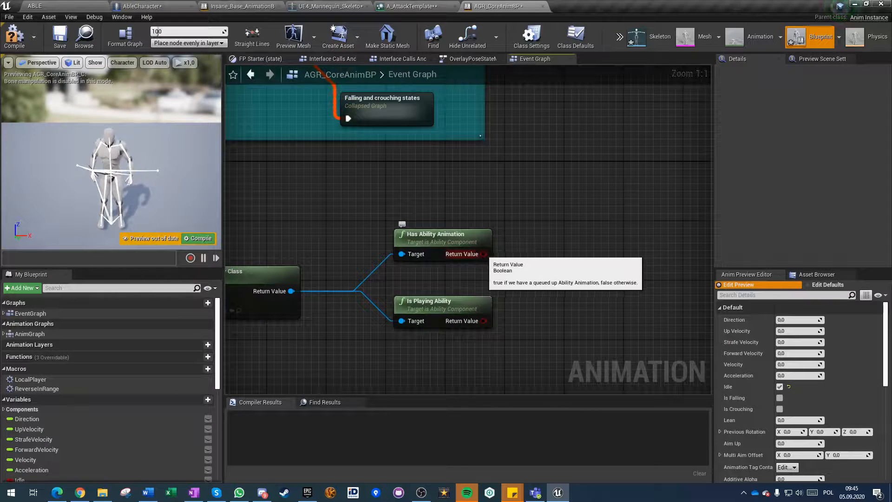
{"action": "left_click_drag", "start_coordinate": [484, 254], "coordinate": [579, 295]}
{"action": "left_click", "coordinate": [502, 284]}
{"action": "right_click_drag", "start_coordinate": [329, 292], "coordinate": [363, 248]}
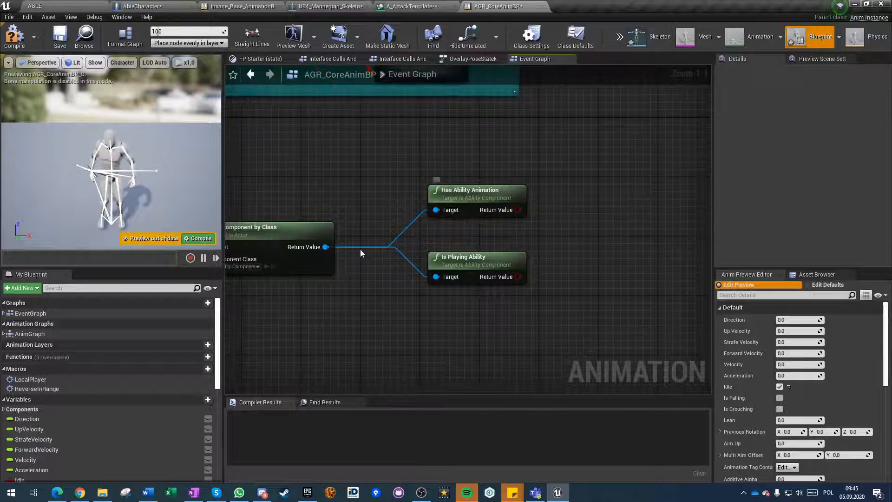
Try to add a Blend Poses by bool node beside the ability check nodes in the Event Graph.
{"action": "left_click", "coordinate": [477, 197]}
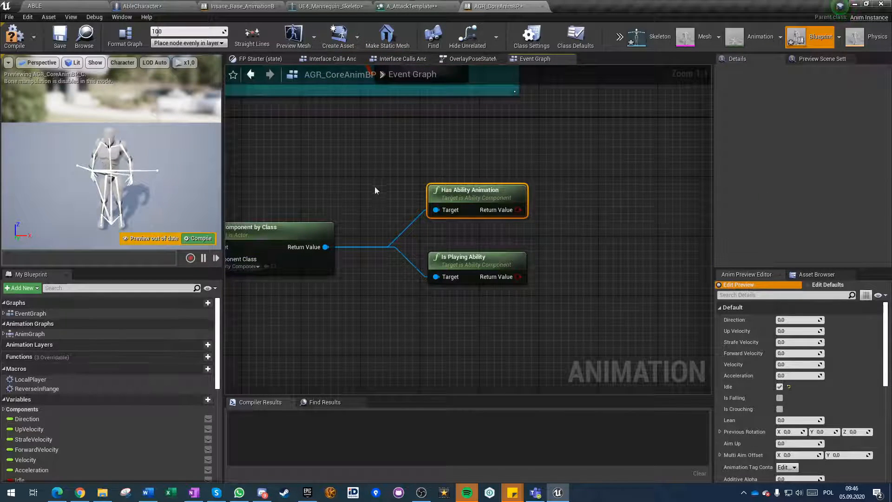
{"action": "left_click", "coordinate": [587, 251]}
{"action": "right_click_drag", "start_coordinate": [586, 251], "coordinate": [572, 322]}
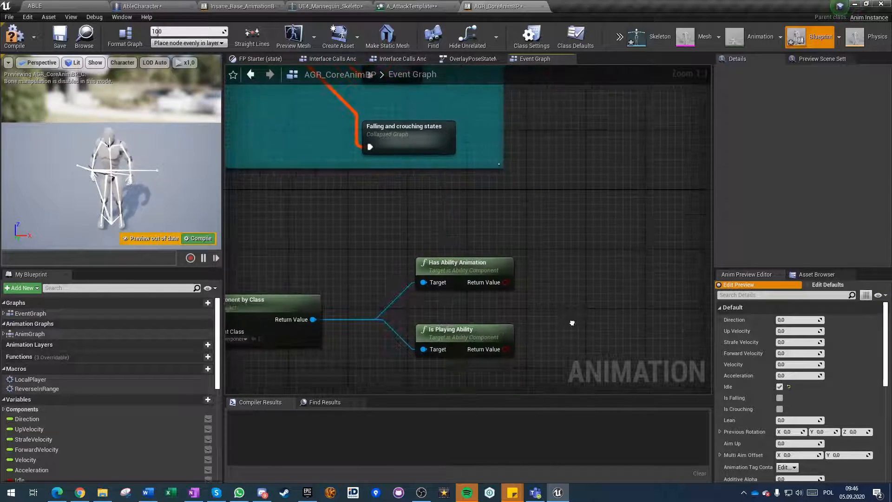
{"action": "right_click", "coordinate": [612, 311]}
{"action": "type", "text": "b"}
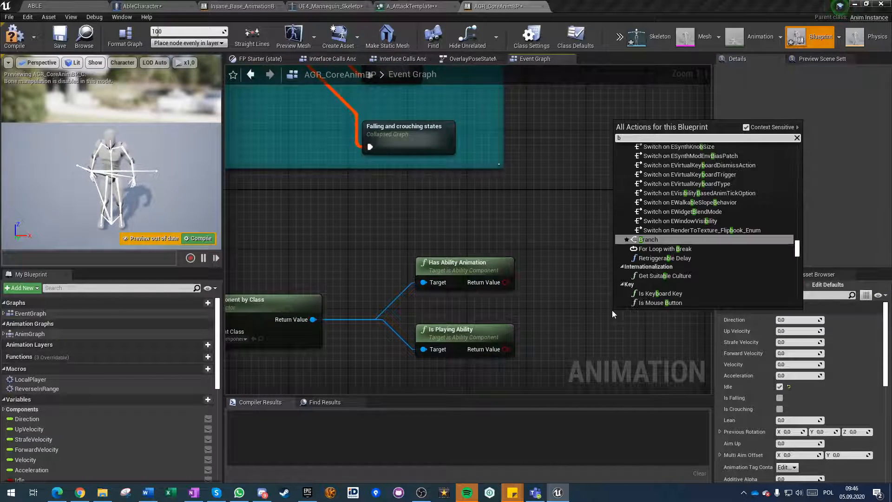
{"action": "type", "text": "lend by bool"}
{"action": "left_click", "coordinate": [558, 292]}
{"action": "right_click_drag", "start_coordinate": [598, 288], "coordinate": [598, 289]}
{"action": "right_click", "coordinate": [597, 288]}
{"action": "type", "text": "poses"}
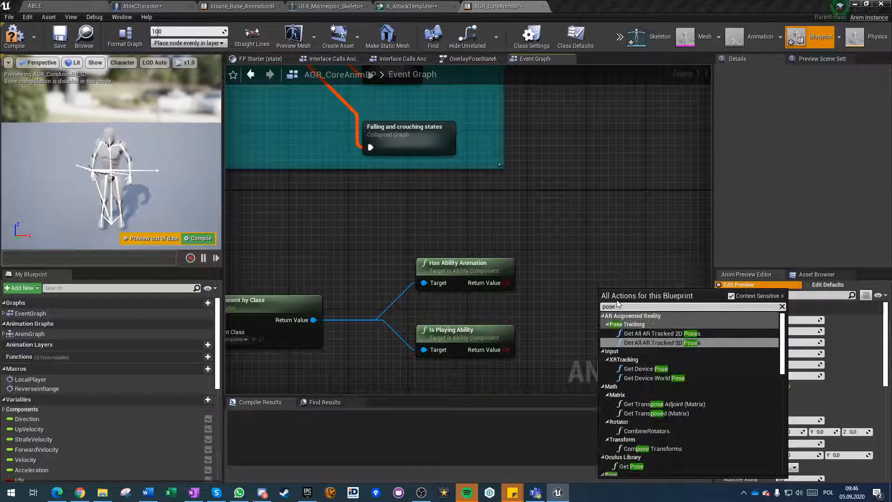
{"action": "left_click", "coordinate": [592, 274]}
Open the AnimGraph and add a Blend Poses by bool node in the empty area below the Falling group.
{"action": "scroll", "coordinate": [592, 274], "scroll_direction": "down", "scroll_amount": 5}
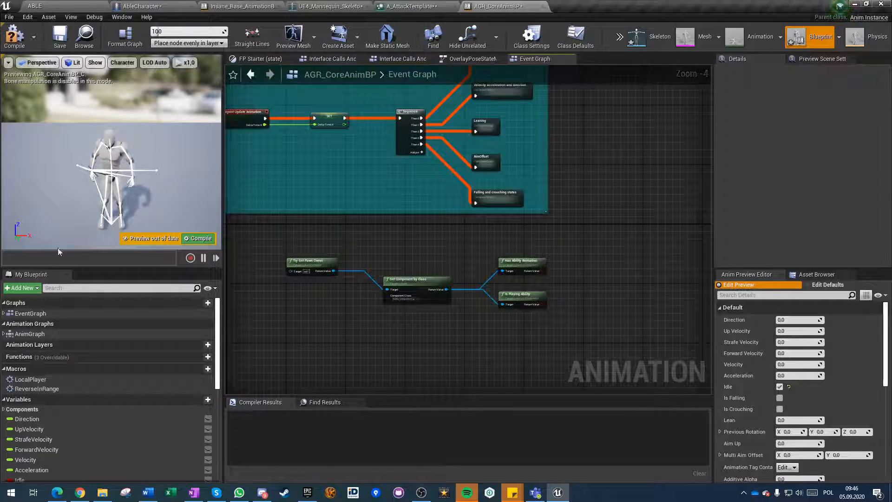
{"action": "double_click", "coordinate": [24, 334]}
{"action": "right_click_drag", "start_coordinate": [384, 375], "coordinate": [361, 206]}
{"action": "scroll", "coordinate": [360, 206], "scroll_direction": "up", "scroll_amount": 3}
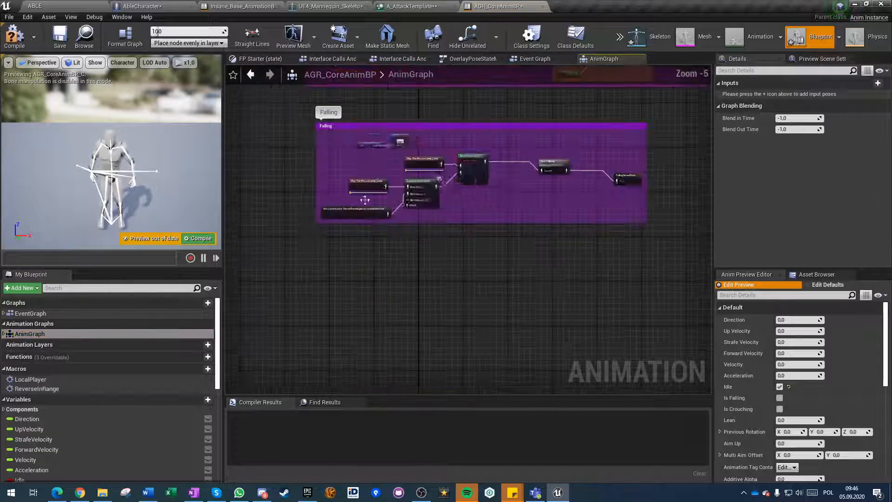
{"action": "right_click_drag", "start_coordinate": [444, 88], "coordinate": [404, 291]}
{"action": "scroll", "coordinate": [403, 286], "scroll_direction": "up", "scroll_amount": 5}
{"action": "right_click_drag", "start_coordinate": [442, 211], "coordinate": [429, 150]}
{"action": "scroll", "coordinate": [442, 323], "scroll_direction": "down", "scroll_amount": 4}
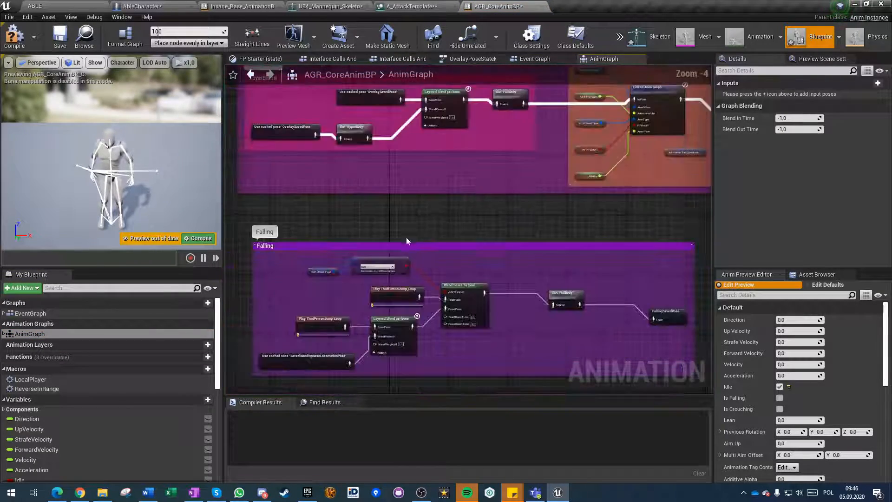
{"action": "right_click_drag", "start_coordinate": [408, 353], "coordinate": [405, 149]}
{"action": "right_click", "coordinate": [407, 309]}
{"action": "type", "text": "blend pos bool"}
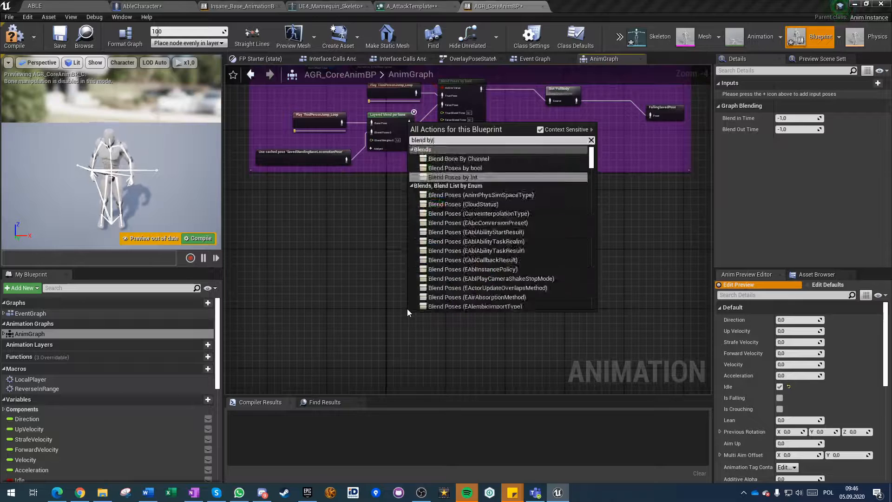
{"action": "key", "text": "Return"}
Delete the Blend Poses by bool node from the AnimGraph.
{"action": "scroll", "coordinate": [398, 315], "scroll_direction": "up", "scroll_amount": 4}
{"action": "right_click_drag", "start_coordinate": [399, 319], "coordinate": [403, 280]}
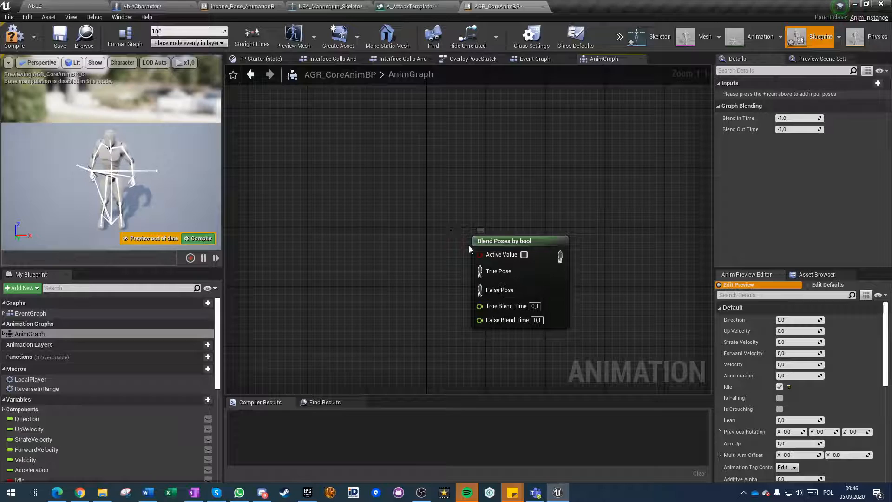
{"action": "left_click", "coordinate": [496, 255]}
{"action": "key", "text": "Delete"}
{"action": "scroll", "coordinate": [460, 214], "scroll_direction": "down", "scroll_amount": 6}
{"action": "right_click_drag", "start_coordinate": [459, 216], "coordinate": [403, 360]}
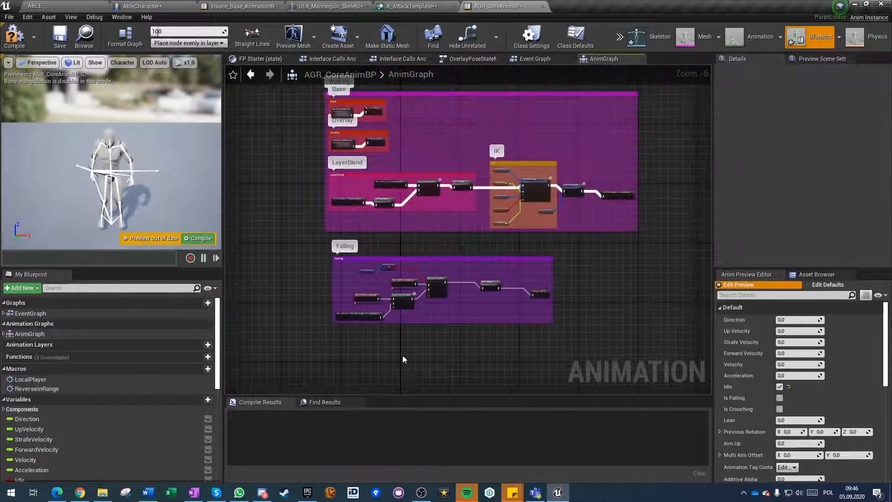
Open OverlayPoseStateMachine from the AnimGraph and examine the transition rules between Conduit and StarterRifleAim.
{"action": "scroll", "coordinate": [333, 119], "scroll_direction": "up", "scroll_amount": 6}
{"action": "double_click", "coordinate": [367, 204]}
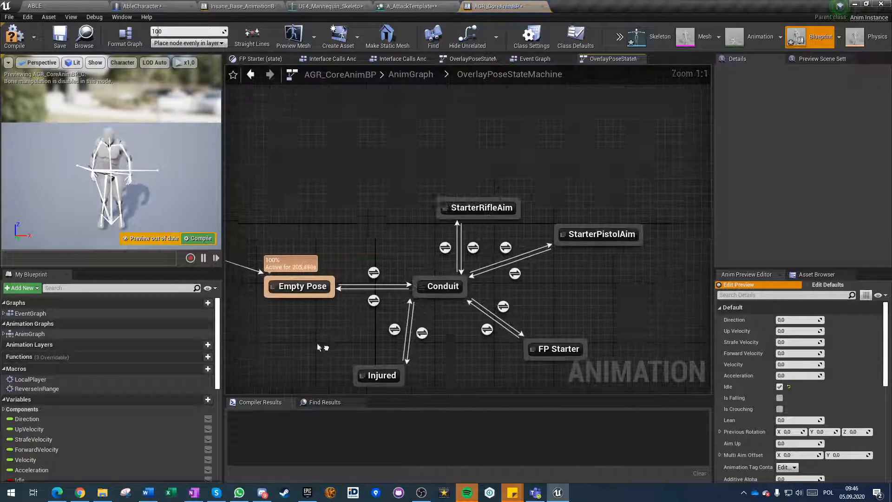
{"action": "left_click", "coordinate": [435, 244]}
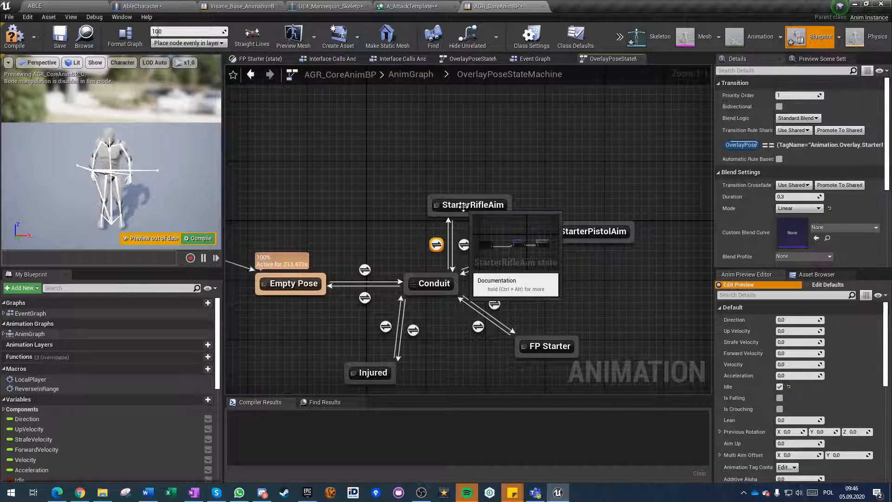
{"action": "left_click", "coordinate": [464, 246]}
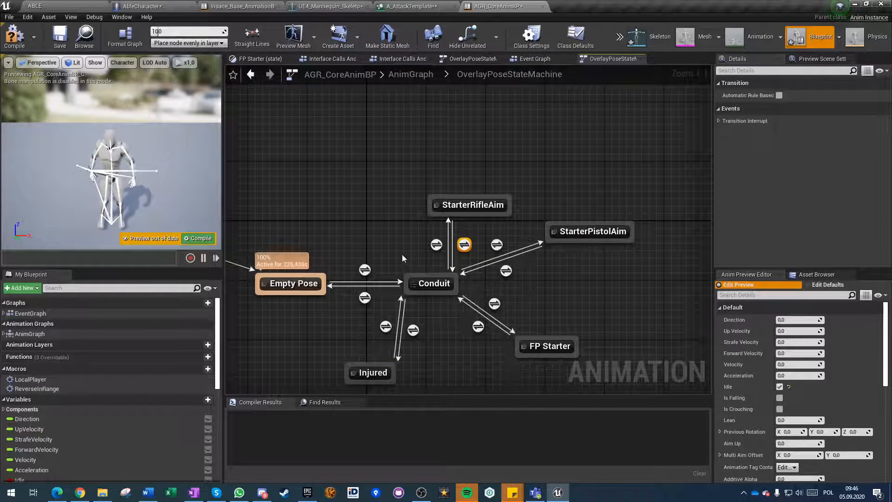
Compile AGR_CoreAnimBP and close its editor.
{"action": "left_click", "coordinate": [379, 223]}
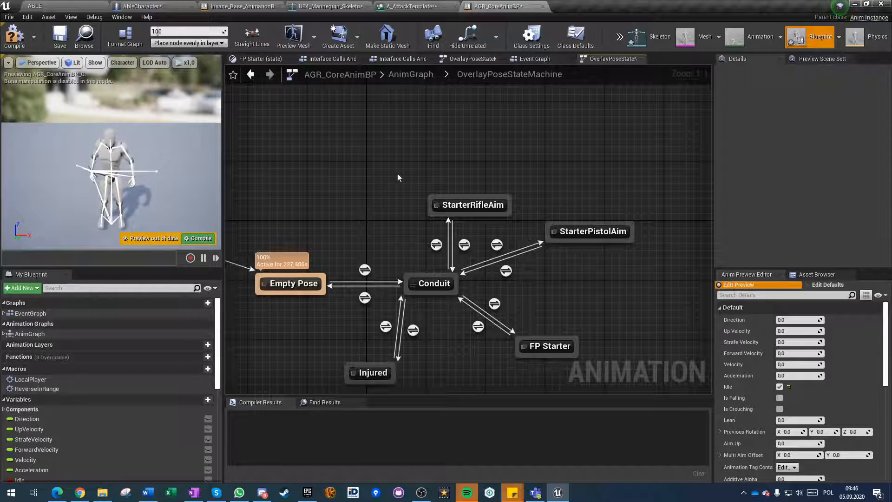
{"action": "left_click", "coordinate": [14, 37]}
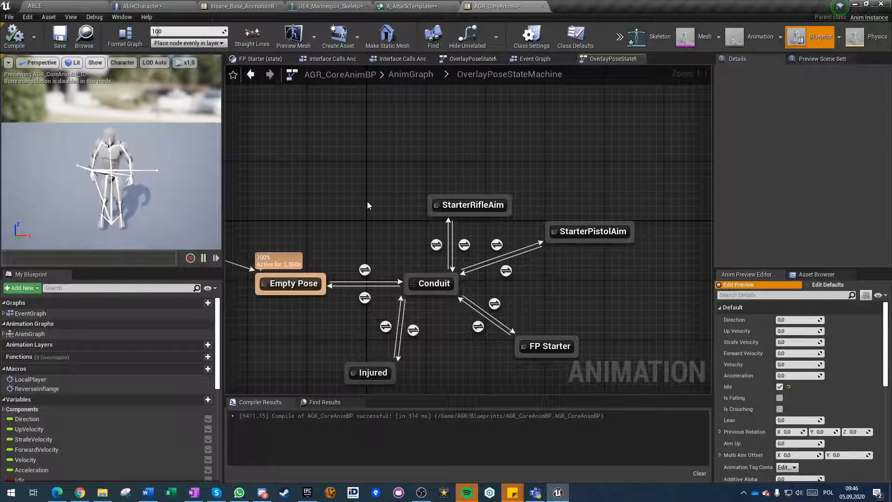
{"action": "left_click", "coordinate": [542, 6]}
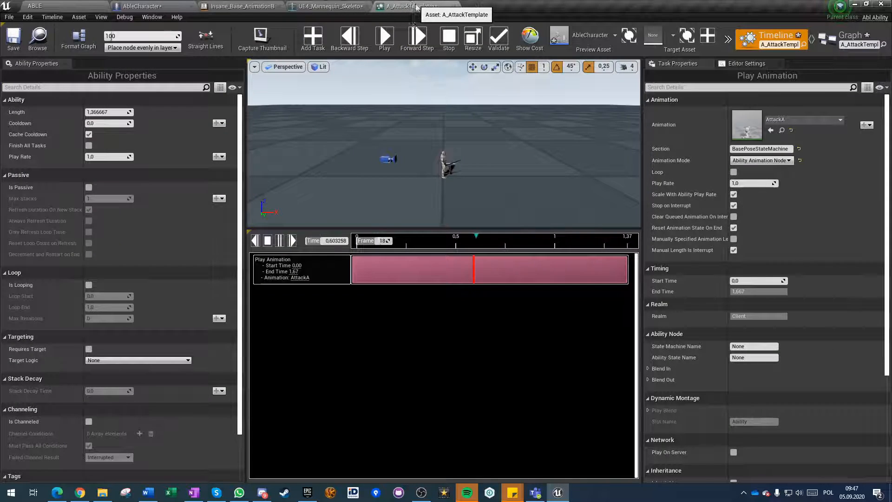
Set the Play Animation task's animation mode in A_AttackTemplate to Dynamic Montage and check the animation asset list.
{"action": "left_click", "coordinate": [757, 161]}
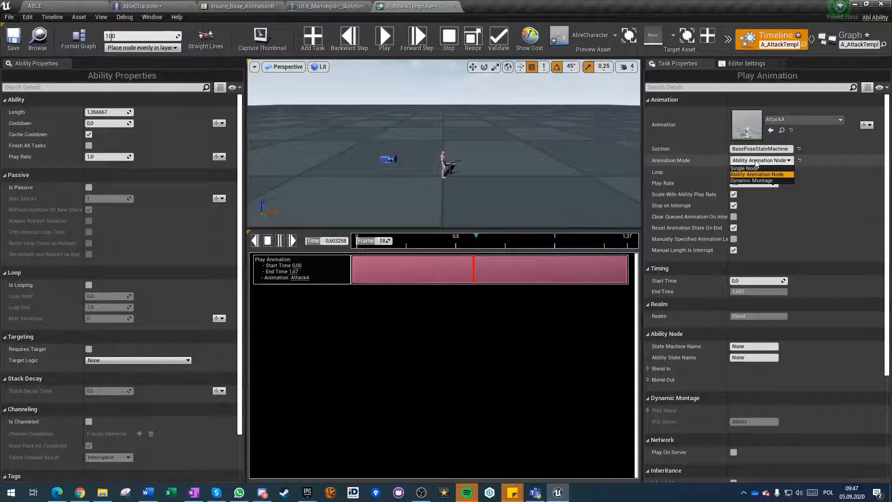
{"action": "left_click", "coordinate": [750, 181]}
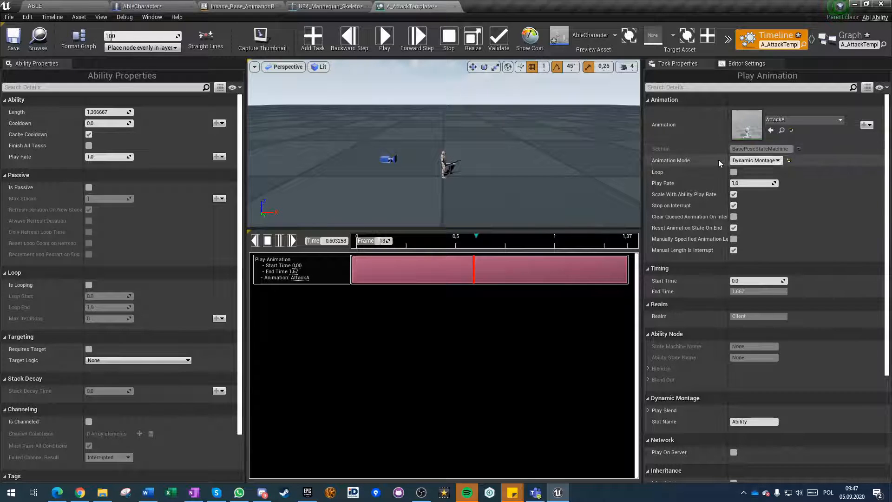
{"action": "left_click", "coordinate": [792, 120]}
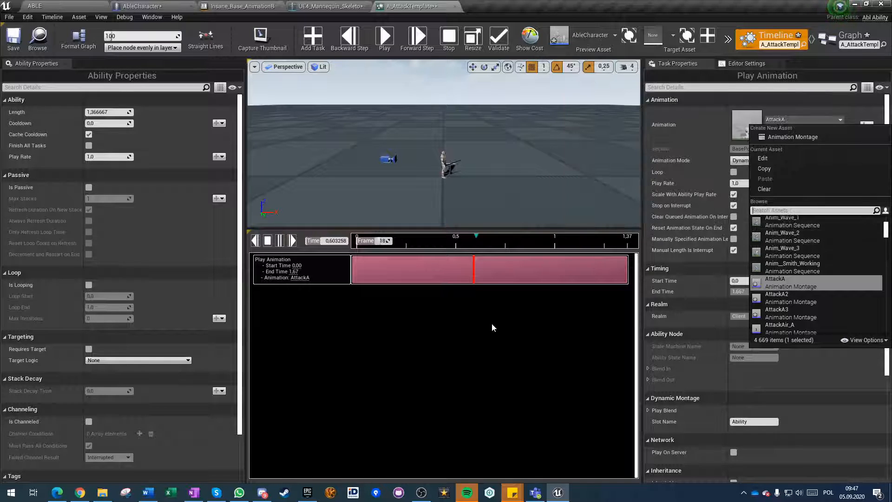
{"action": "left_click", "coordinate": [483, 341]}
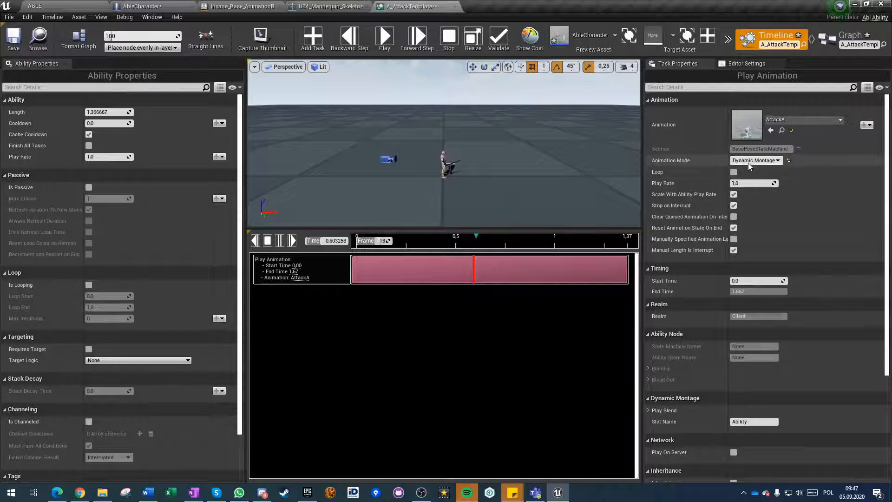
Open AbleCharacter's Event Graph and search the available nodes for "dynamic" and "montage d" below the Touch Input group.
{"action": "left_click", "coordinate": [159, 6]}
{"action": "left_click", "coordinate": [320, 59]}
{"action": "right_click_drag", "start_coordinate": [298, 202], "coordinate": [363, 324]}
{"action": "scroll", "coordinate": [363, 324], "scroll_direction": "down", "scroll_amount": 2}
{"action": "scroll", "coordinate": [355, 320], "scroll_direction": "up", "scroll_amount": 3}
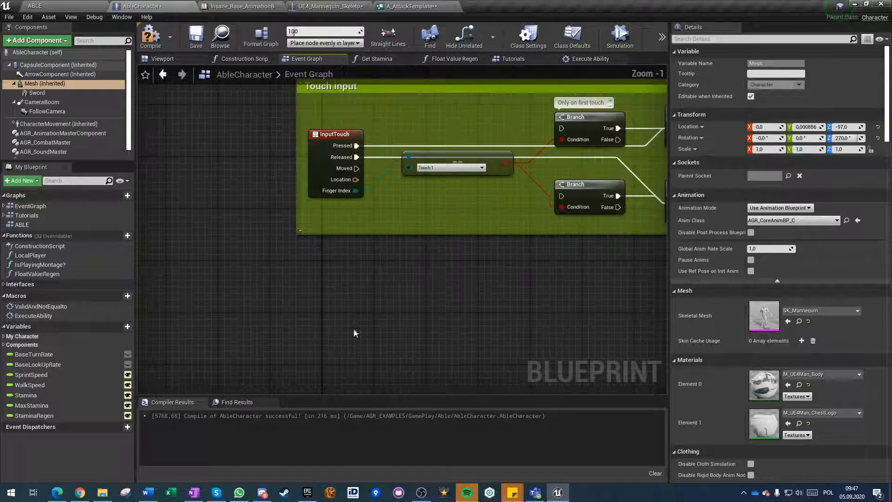
{"action": "right_click", "coordinate": [354, 333]}
{"action": "type", "text": "dynamic"}
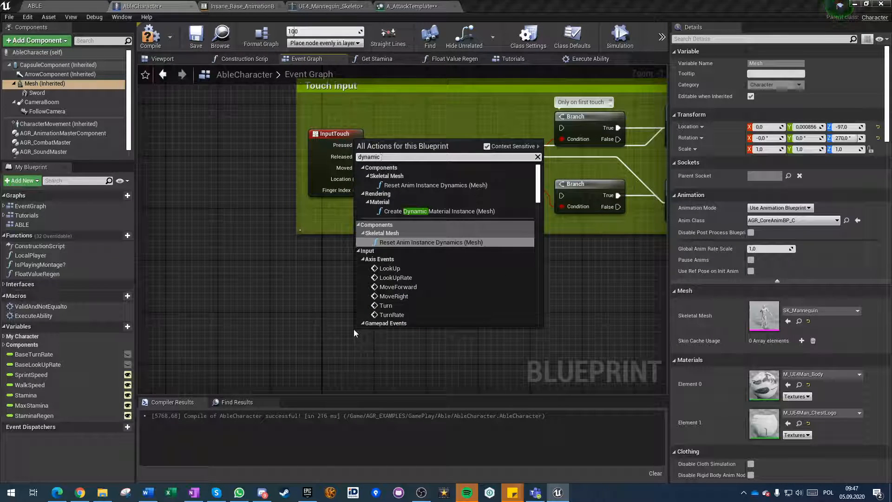
{"action": "key", "text": "BackSpace"}
{"action": "key", "text": "BackSpace"}
{"action": "key", "text": "BackSpace"}
{"action": "key", "text": "BackSpace"}
{"action": "key", "text": "BackSpace"}
{"action": "key", "text": "BackSpace"}
{"action": "key", "text": "BackSpace"}
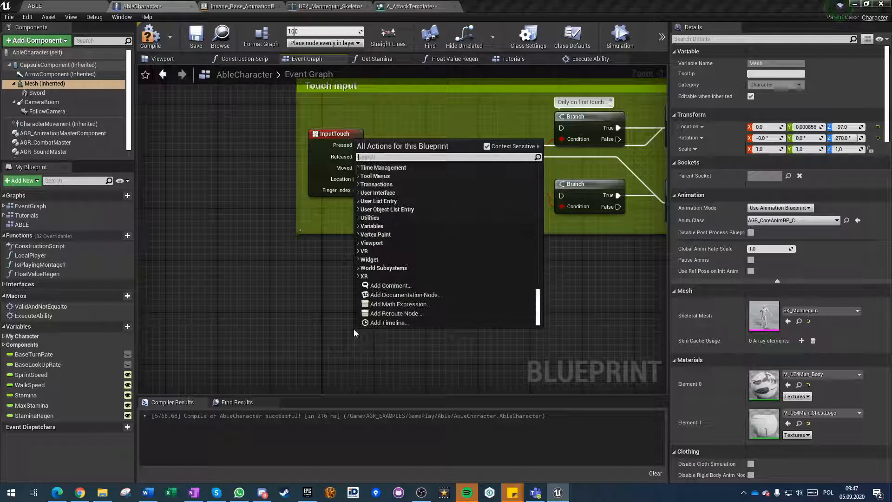
{"action": "type", "text": "montage d"}
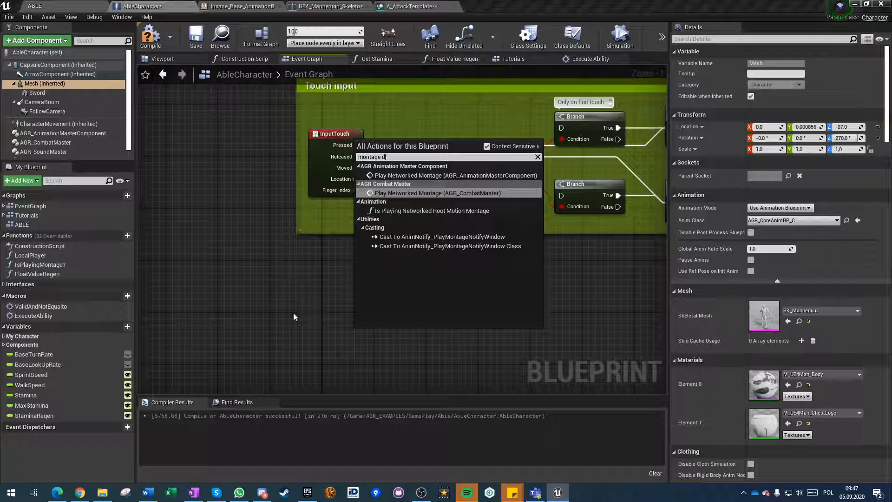
{"action": "right_click_drag", "start_coordinate": [310, 313], "coordinate": [318, 283]}
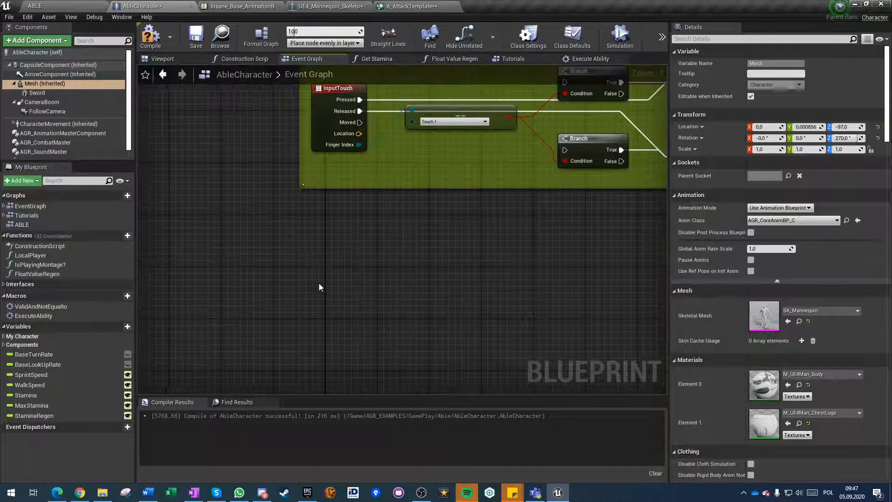
Search the available nodes for "create" and "dynamic" in the empty area below Touch Input and look through the matches.
{"action": "right_click", "coordinate": [342, 248]}
{"action": "type", "text": "create mo"}
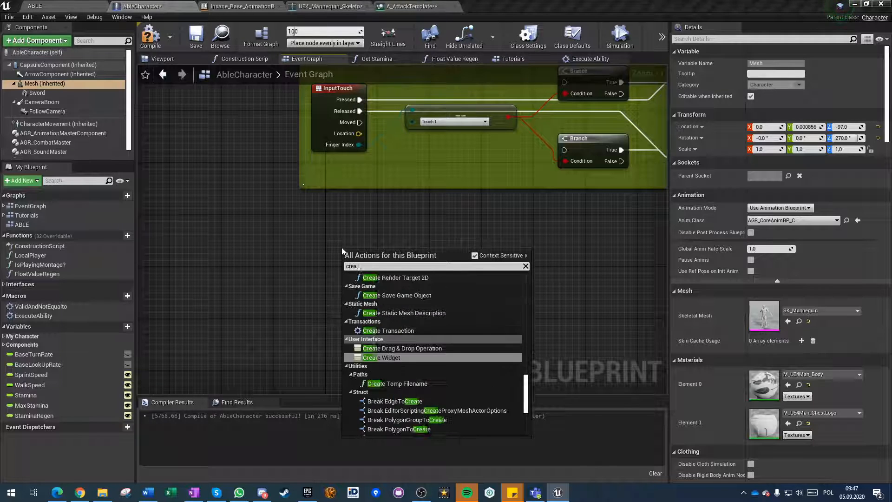
{"action": "key", "text": "BackSpace"}
{"action": "key", "text": "BackSpace"}
{"action": "key", "text": "BackSpace"}
{"action": "key", "text": "BackSpace"}
{"action": "key", "text": "BackSpace"}
{"action": "key", "text": "BackSpace"}
{"action": "key", "text": "BackSpace"}
{"action": "key", "text": "BackSpace"}
{"action": "key", "text": "BackSpace"}
{"action": "type", "text": "d"}
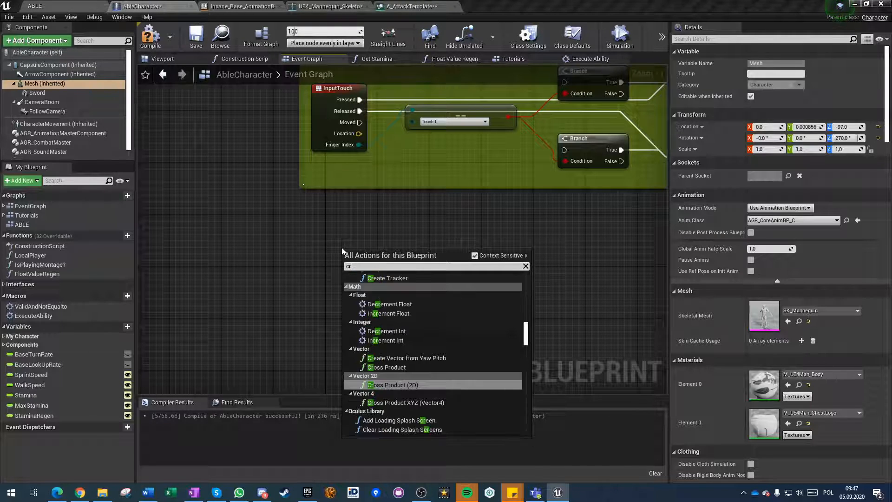
{"action": "type", "text": "ynamic"}
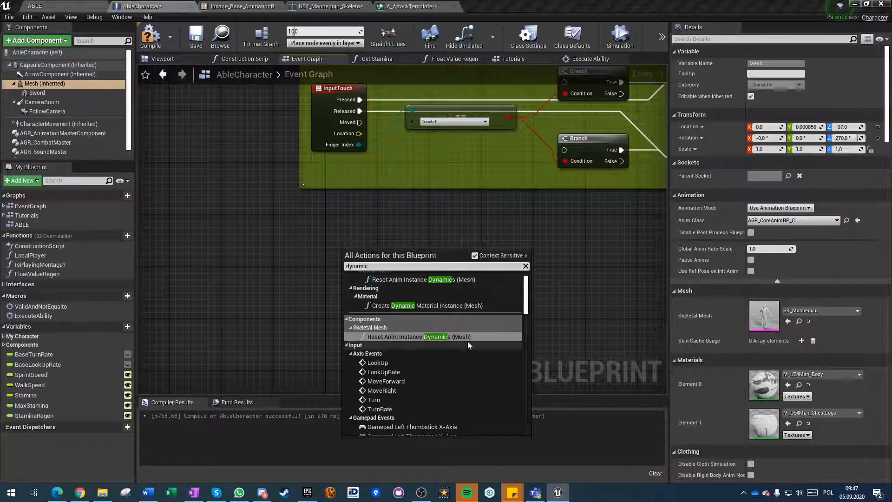
{"action": "scroll", "coordinate": [453, 333], "scroll_direction": "up", "scroll_amount": 1}
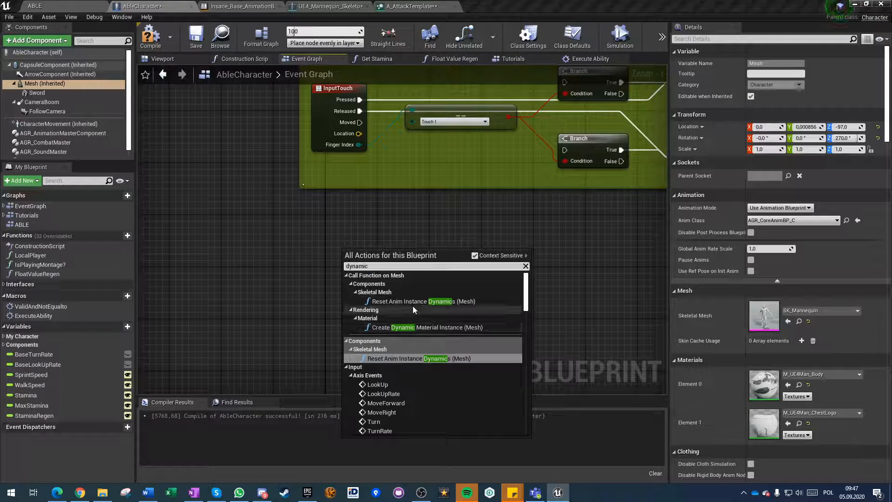
{"action": "scroll", "coordinate": [412, 304], "scroll_direction": "down", "scroll_amount": 10}
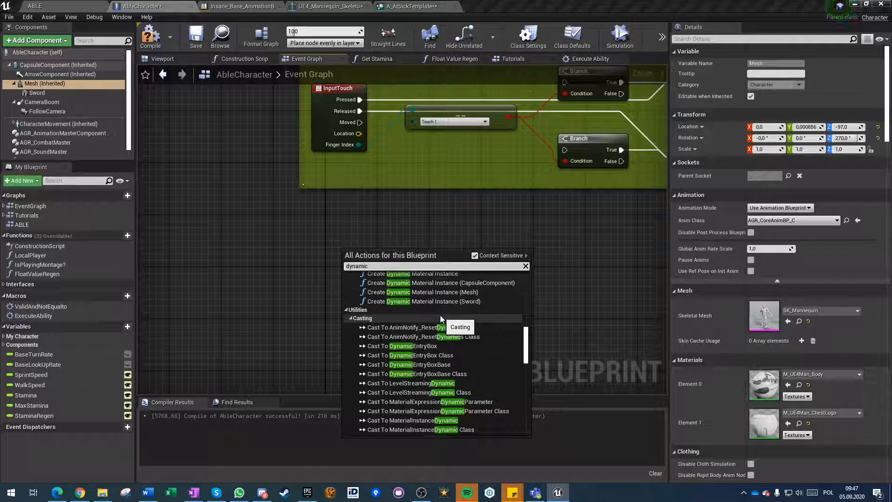
Search for "montage dynamic" without context sensitivity and add a Play Slot Animation as Dynamic Montage node below the Touch Input group.
{"action": "type", "text": "mo"}
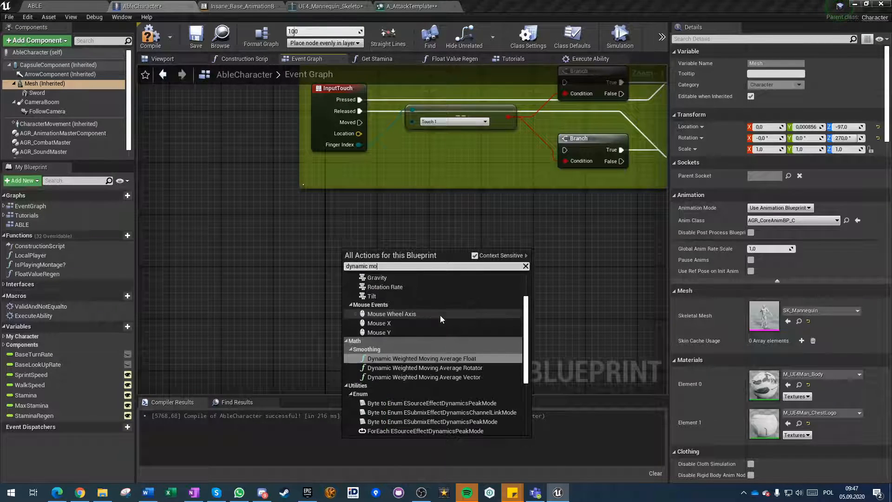
{"action": "type", "text": "ntag"}
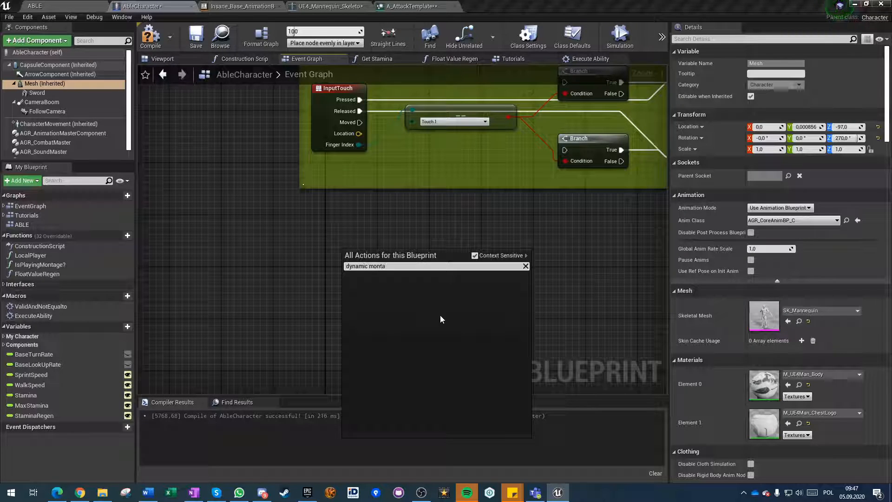
{"action": "key", "text": "BackSpace"}
{"action": "key", "text": "BackSpace"}
{"action": "key", "text": "BackSpace"}
{"action": "key", "text": "BackSpace"}
{"action": "key", "text": "BackSpace"}
{"action": "key", "text": "BackSpace"}
{"action": "key", "text": "BackSpace"}
{"action": "key", "text": "BackSpace"}
{"action": "key", "text": "BackSpace"}
{"action": "key", "text": "BackSpace"}
{"action": "key", "text": "BackSpace"}
{"action": "key", "text": "BackSpace"}
{"action": "key", "text": "BackSpace"}
{"action": "key", "text": "BackSpace"}
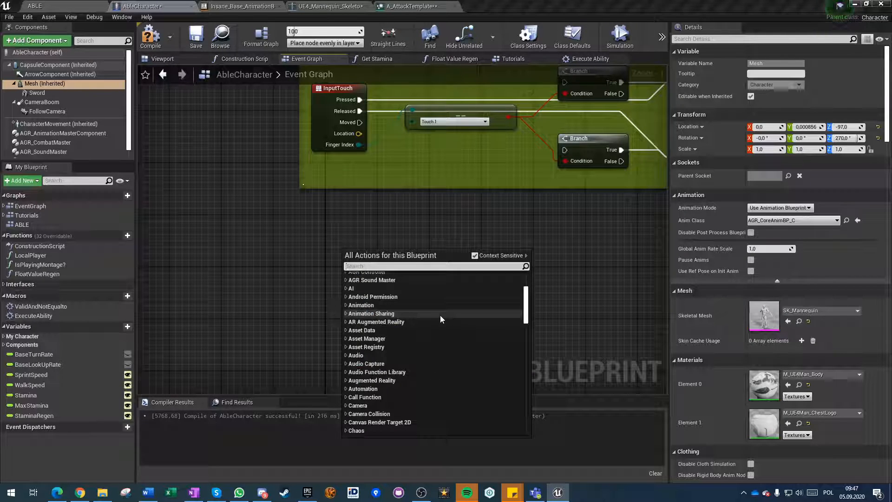
{"action": "type", "text": "montage"}
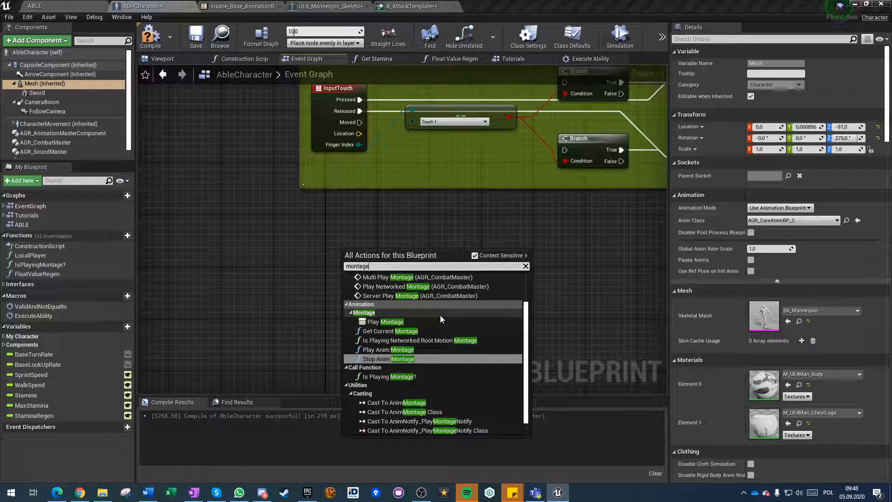
{"action": "type", "text": " dynamic"}
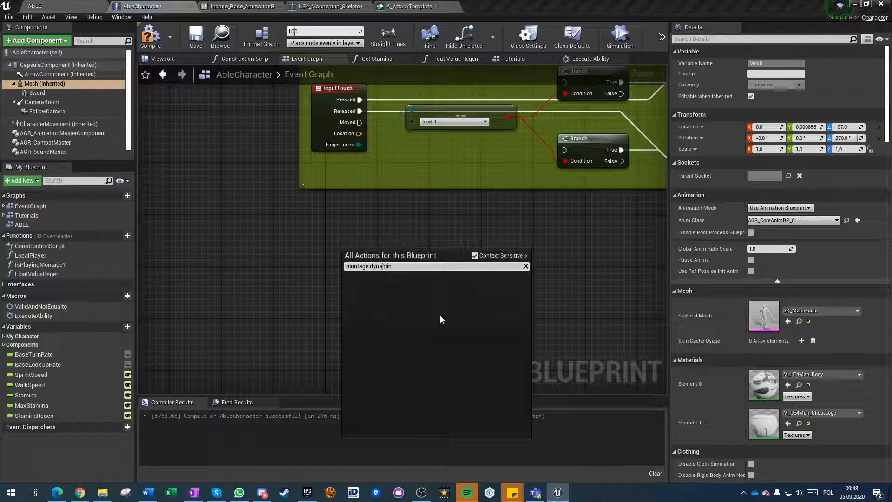
{"action": "left_click", "coordinate": [475, 256]}
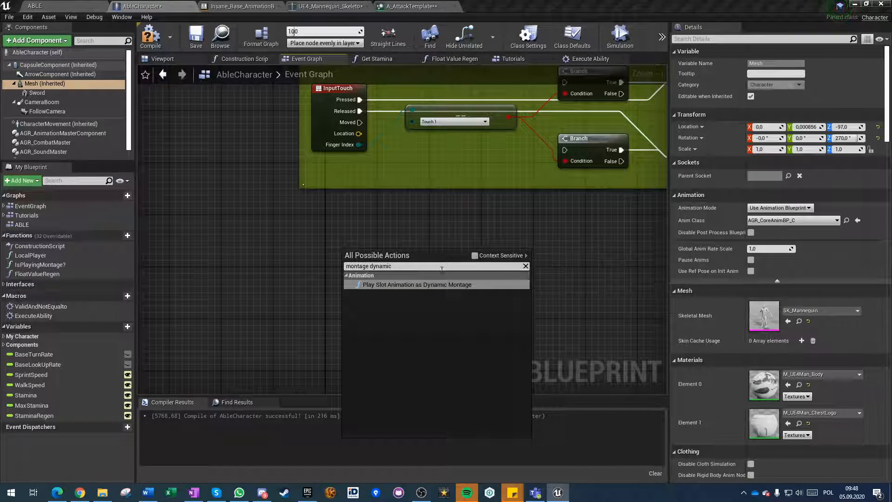
{"action": "left_click", "coordinate": [407, 285]}
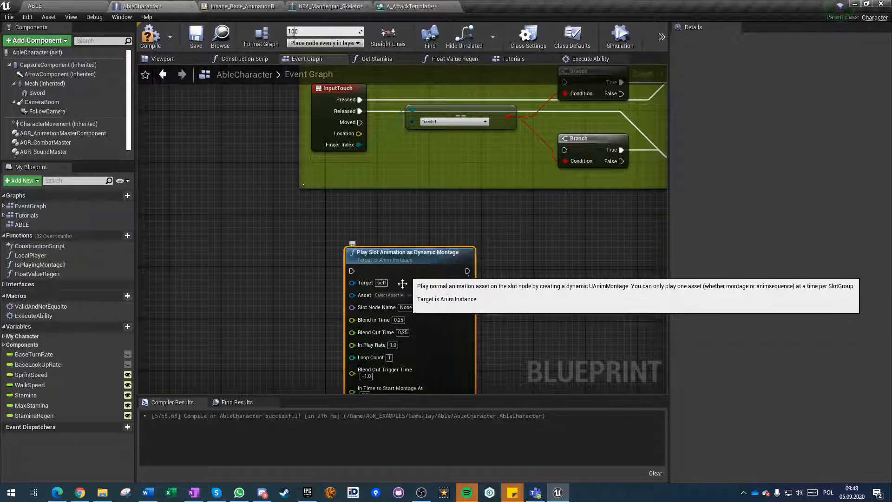
{"action": "scroll", "coordinate": [405, 285], "scroll_direction": "down", "scroll_amount": 1}
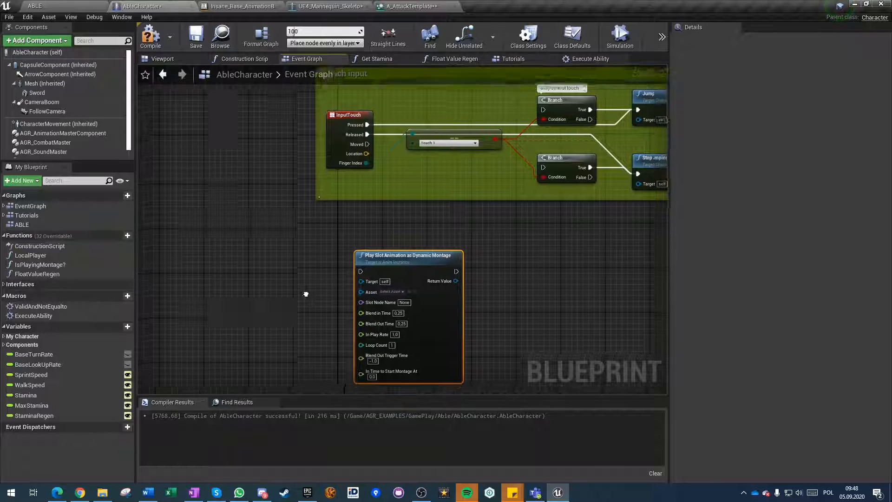
{"action": "scroll", "coordinate": [302, 295], "scroll_direction": "up", "scroll_amount": 2}
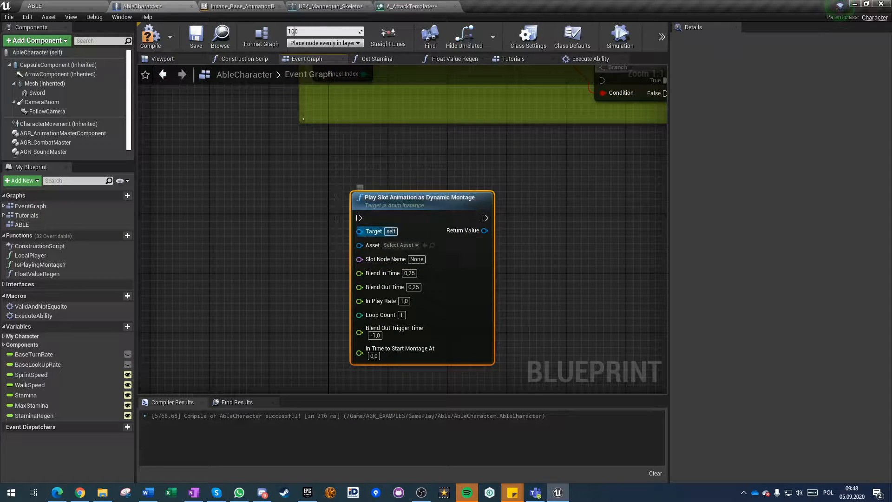
Open the Event Graph of Insane_Base_AnimationBP and add a Play Slot Animation as Dynamic Montage node below the existing nodes.
{"action": "left_click", "coordinate": [240, 6]}
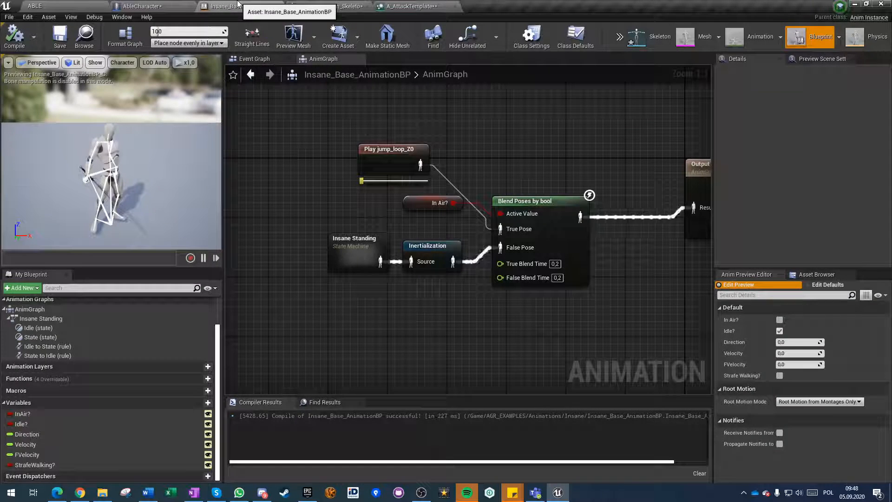
{"action": "left_click", "coordinate": [267, 63]}
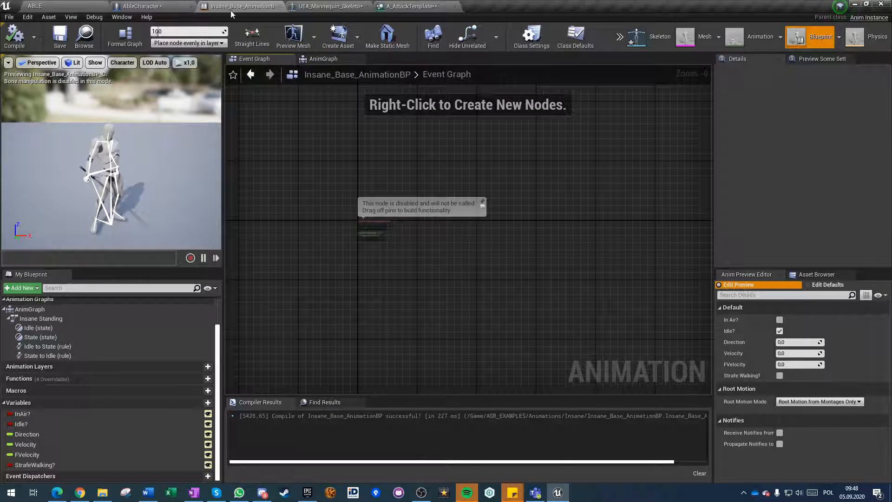
{"action": "scroll", "coordinate": [366, 295], "scroll_direction": "up", "scroll_amount": 2}
{"action": "scroll", "coordinate": [365, 295], "scroll_direction": "up", "scroll_amount": 5}
{"action": "scroll", "coordinate": [48, 350], "scroll_direction": "up", "scroll_amount": 3}
{"action": "right_click_drag", "start_coordinate": [383, 136], "coordinate": [386, 297]}
{"action": "right_click", "coordinate": [387, 297]}
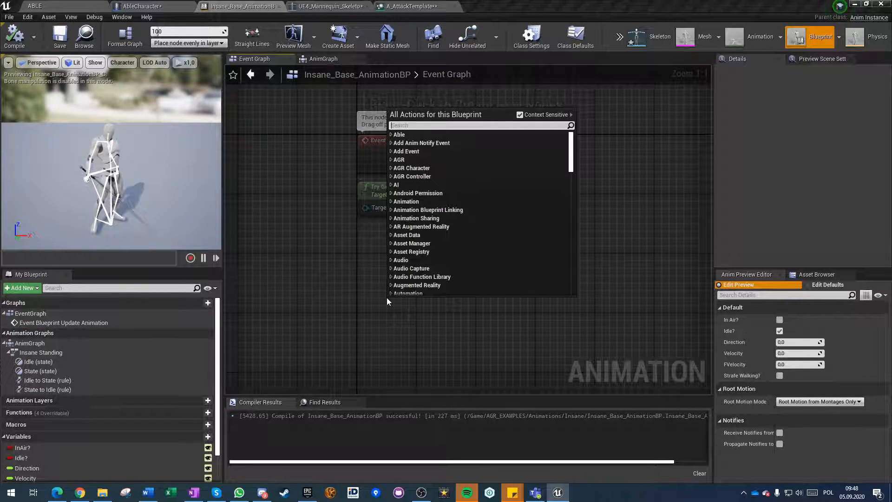
{"action": "type", "text": "dynamic po"}
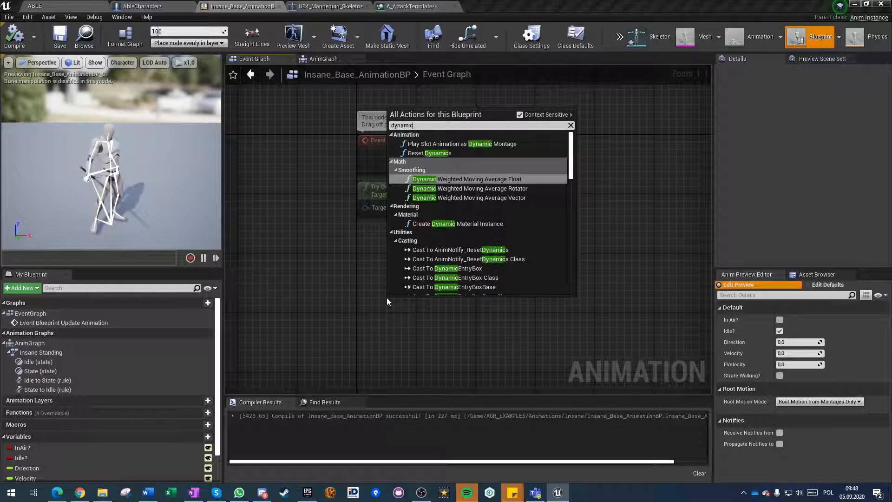
{"action": "key", "text": "BackSpace"}
{"action": "key", "text": "BackSpace"}
{"action": "type", "text": "montage"}
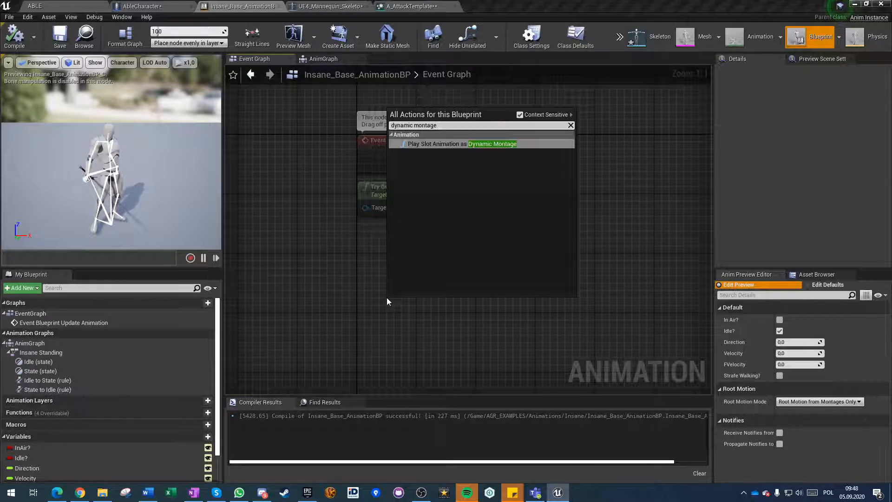
{"action": "key", "text": "Return"}
Assign 02_Frank_Moves as the asset of the Play Slot Animation as Dynamic Montage node and set its slot node name to DefaultGroup.FullBody.
{"action": "right_click_drag", "start_coordinate": [356, 319], "coordinate": [387, 230]}
{"action": "left_click_drag", "start_coordinate": [398, 225], "coordinate": [293, 246]}
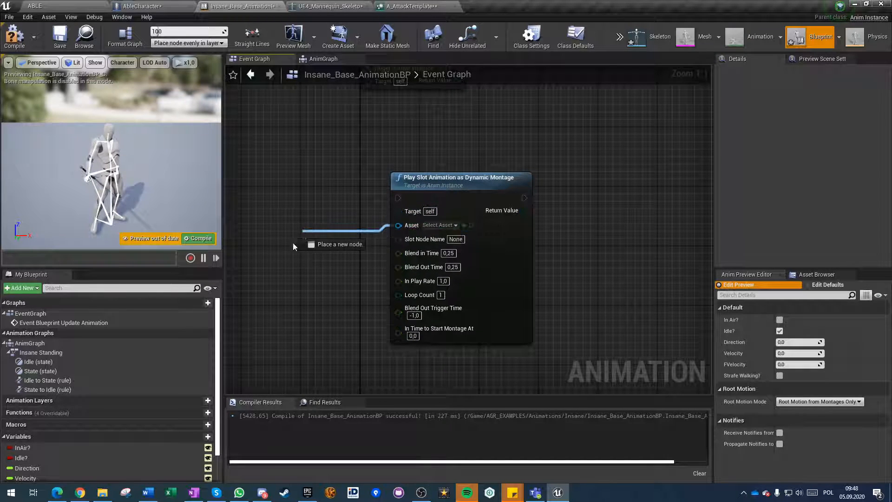
{"action": "left_click", "coordinate": [439, 225]}
{"action": "left_click", "coordinate": [460, 274]}
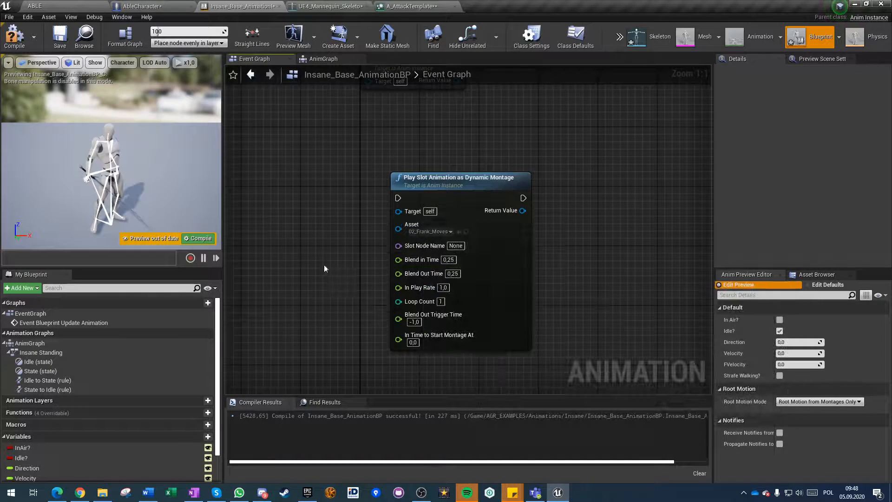
{"action": "left_click", "coordinate": [455, 246]}
{"action": "type", "text": "DefaultGroup.Full"}
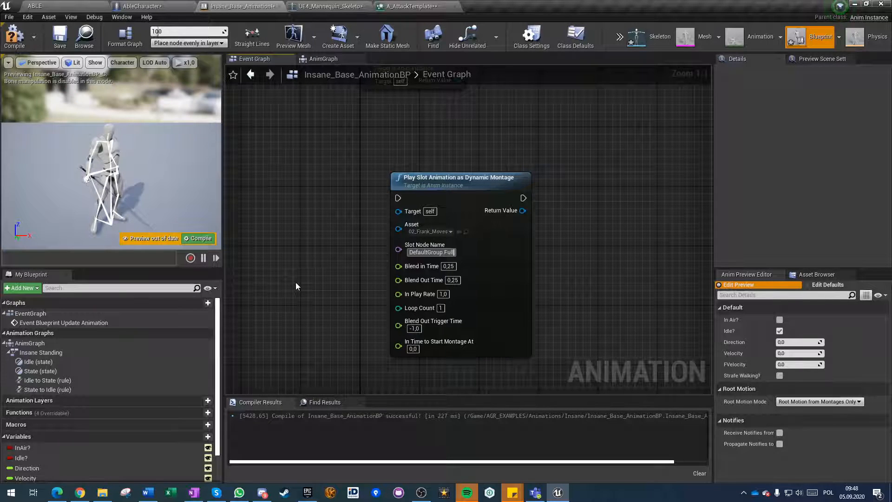
{"action": "type", "text": "Body"}
{"action": "key", "text": "Return"}
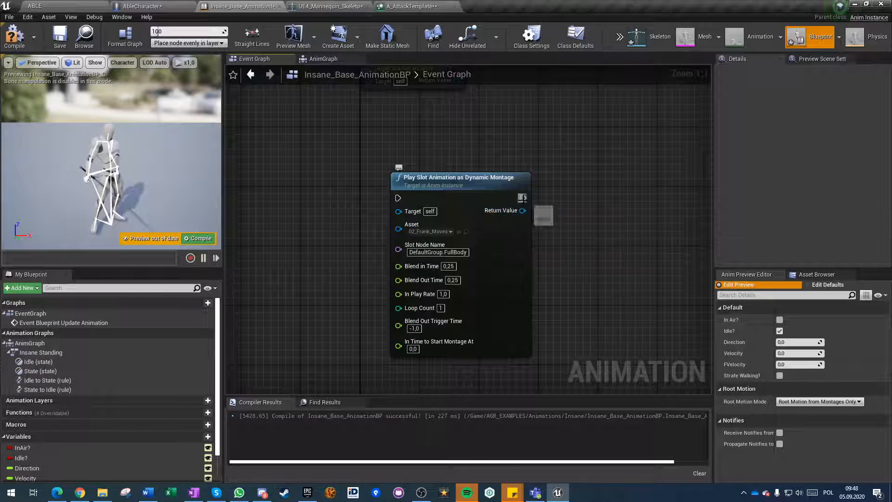
Add a Montage Play node fed by the Play Slot Animation as Dynamic Montage node's Return Value.
{"action": "left_click_drag", "start_coordinate": [569, 211], "coordinate": [569, 211]}
{"action": "type", "text": "run mo"}
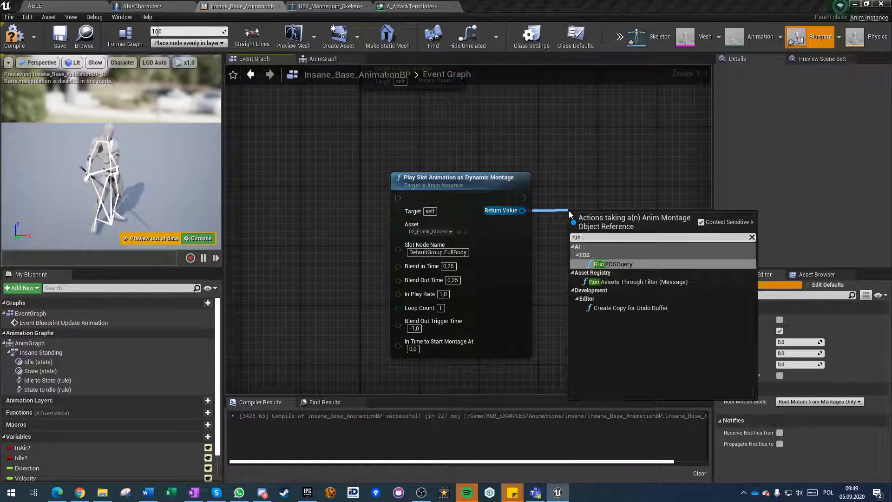
{"action": "key", "text": "BackSpace"}
{"action": "key", "text": "BackSpace"}
{"action": "key", "text": "BackSpace"}
{"action": "key", "text": "BackSpace"}
{"action": "key", "text": "BackSpace"}
{"action": "key", "text": "BackSpace"}
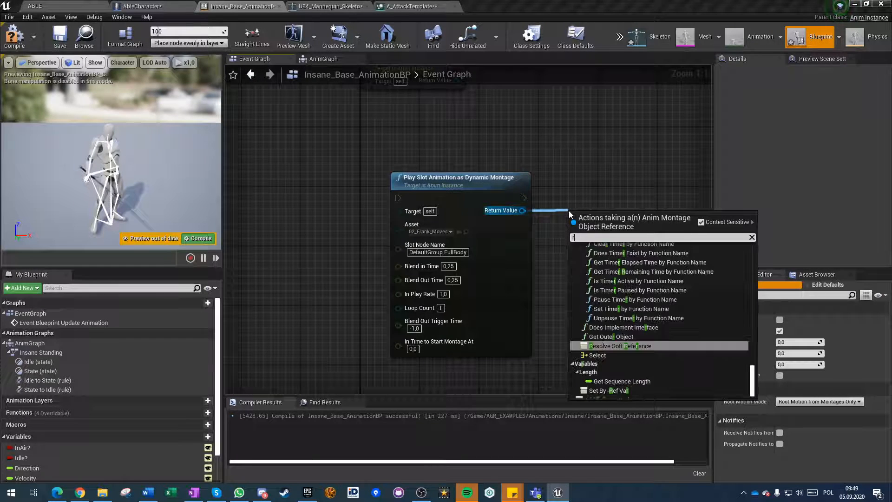
{"action": "type", "text": "montage"}
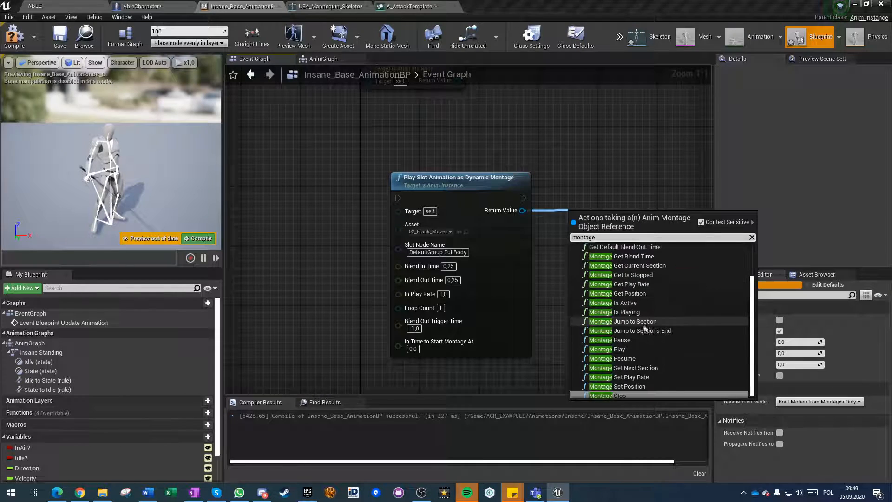
{"action": "left_click", "coordinate": [617, 350]}
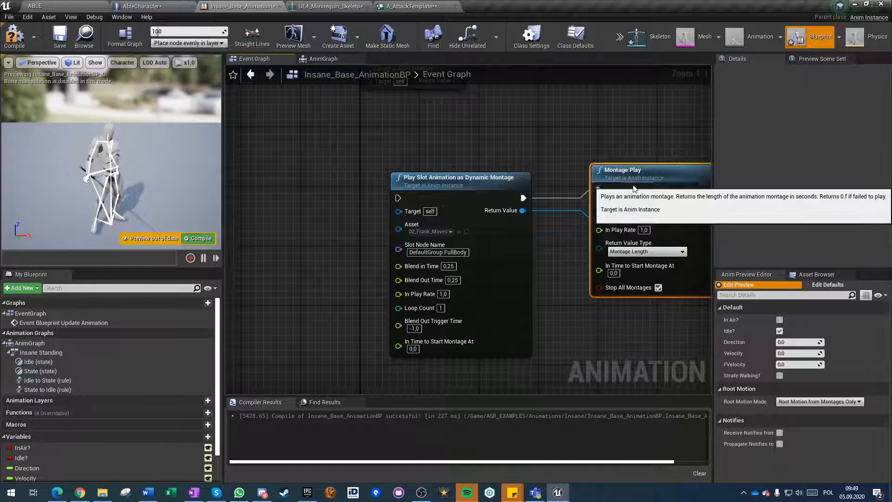
Delete both the Play Slot Animation as Dynamic Montage node and the Montage Play node from the Event Graph.
{"action": "right_click_drag", "start_coordinate": [561, 305], "coordinate": [475, 298]}
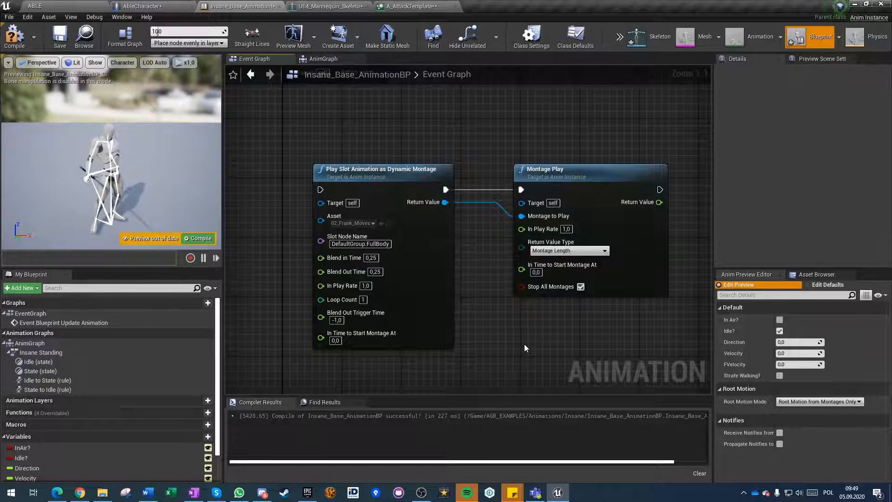
{"action": "left_click_drag", "start_coordinate": [500, 114], "coordinate": [635, 290]}
{"action": "left_click_drag", "start_coordinate": [533, 320], "coordinate": [402, 154]}
{"action": "key", "text": "Delete"}
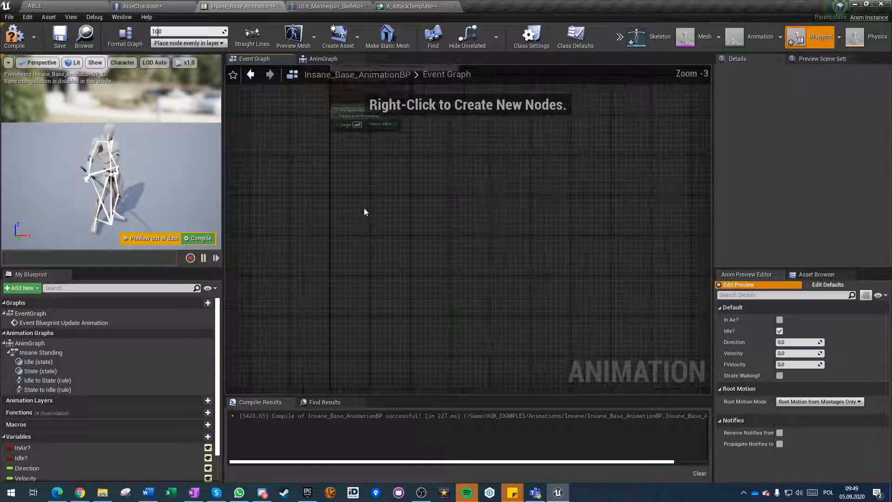
In A_AttackTemplate's Play Animation task, try DefaultGroup.FullBody as the Dynamic Montage slot name, then restore Ability and collapse Play Blend.
{"action": "left_click", "coordinate": [408, 6]}
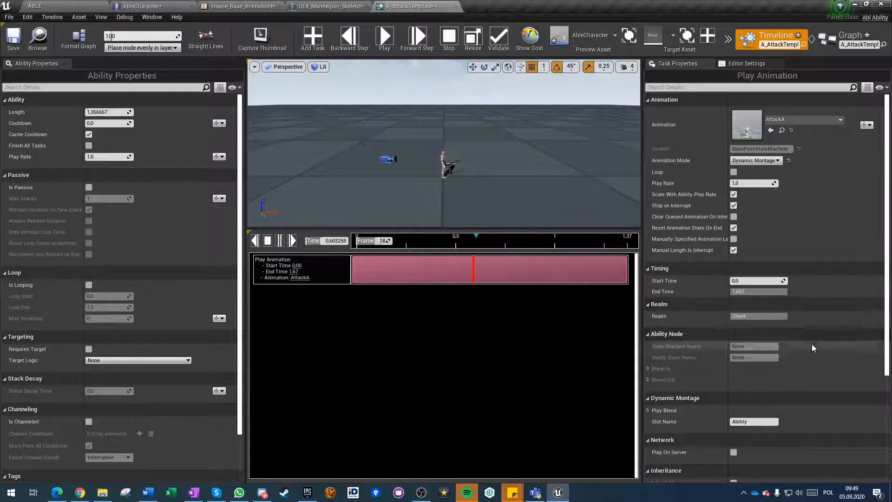
{"action": "scroll", "coordinate": [813, 344], "scroll_direction": "down", "scroll_amount": 5}
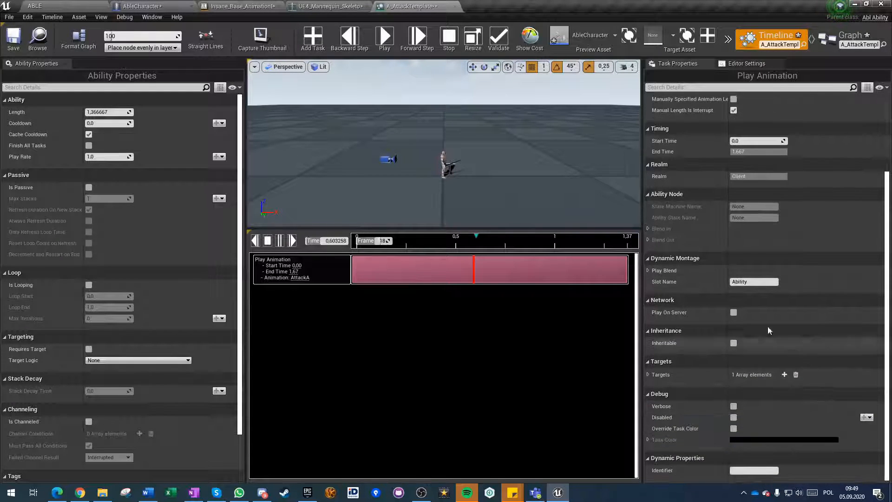
{"action": "left_click", "coordinate": [648, 270]}
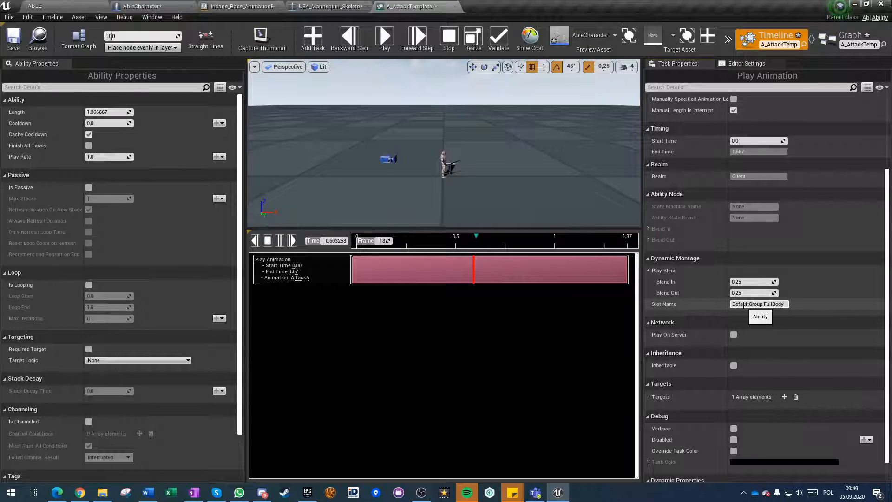
{"action": "scroll", "coordinate": [837, 331], "scroll_direction": "up", "scroll_amount": 2}
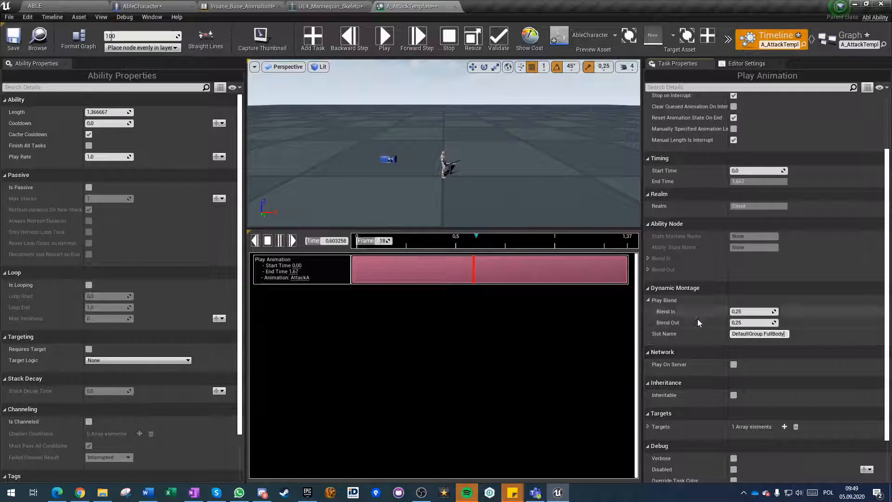
{"action": "left_click", "coordinate": [648, 301]}
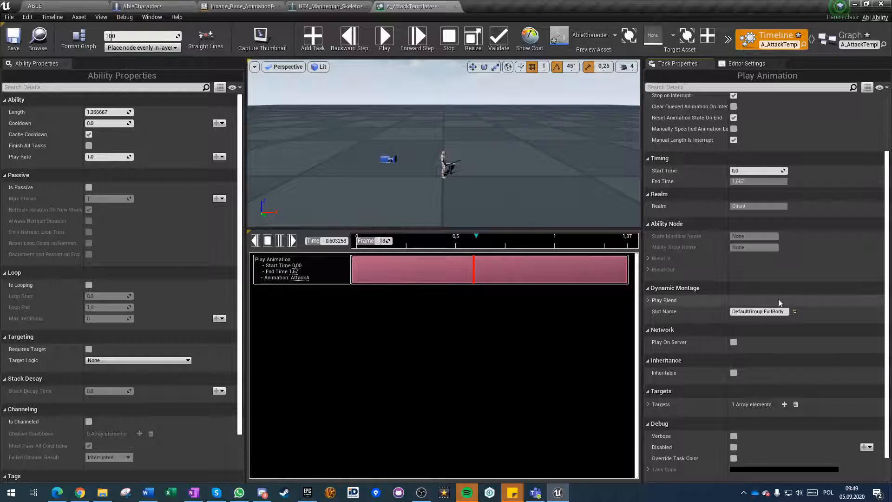
{"action": "scroll", "coordinate": [791, 318], "scroll_direction": "up", "scroll_amount": 7}
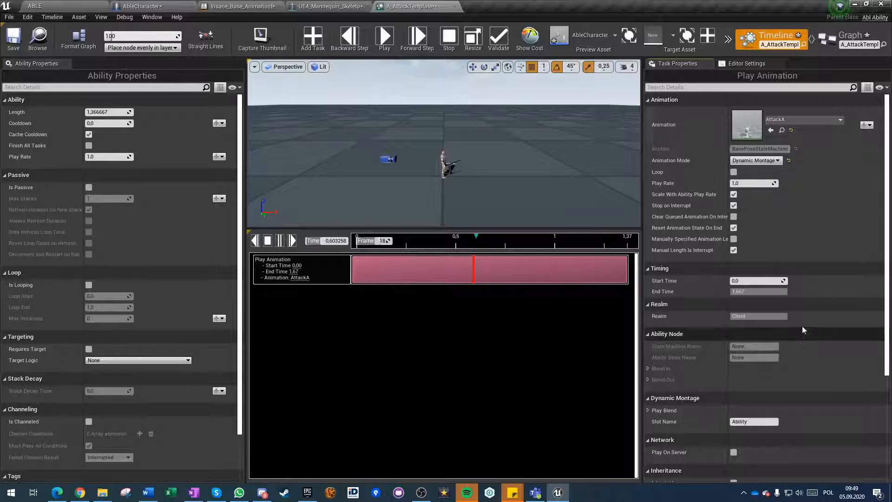
Switch the Play Animation task's animation to Anim__Smith_Working and back to the AttackA montage.
{"action": "left_click", "coordinate": [798, 119]}
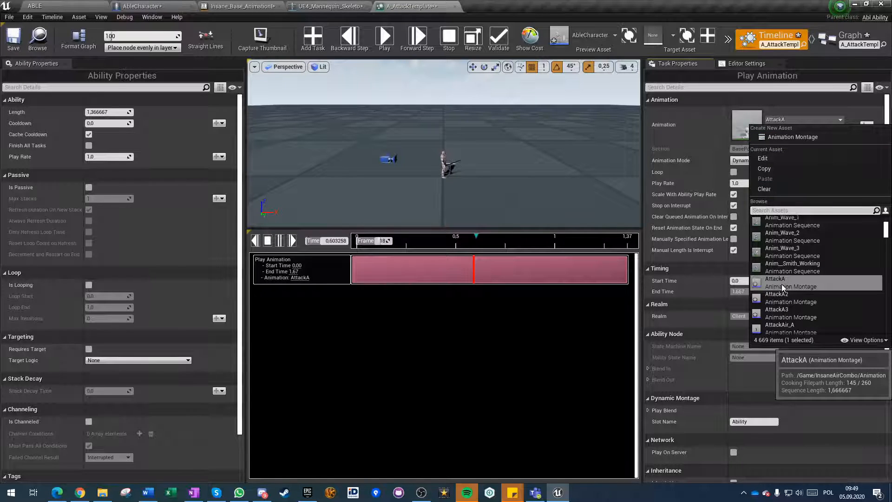
{"action": "left_click", "coordinate": [440, 276]}
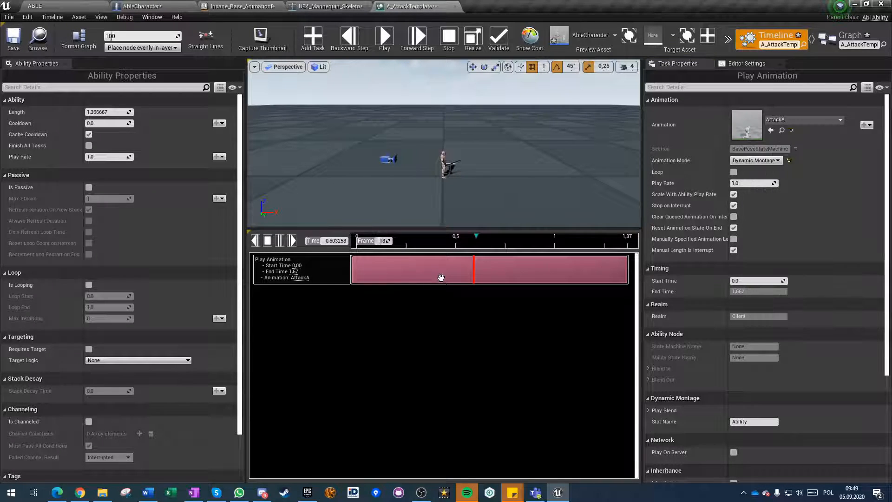
{"action": "left_click", "coordinate": [805, 117]}
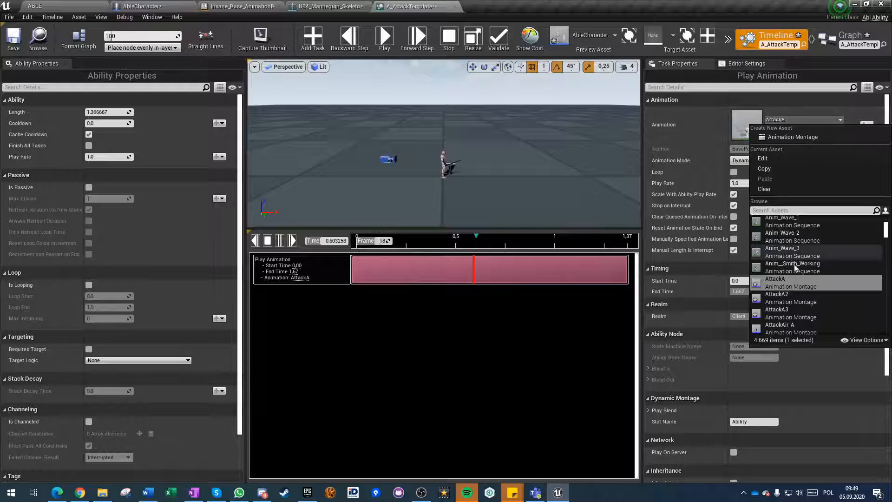
{"action": "left_click", "coordinate": [790, 261]}
{"action": "left_click", "coordinate": [798, 119]}
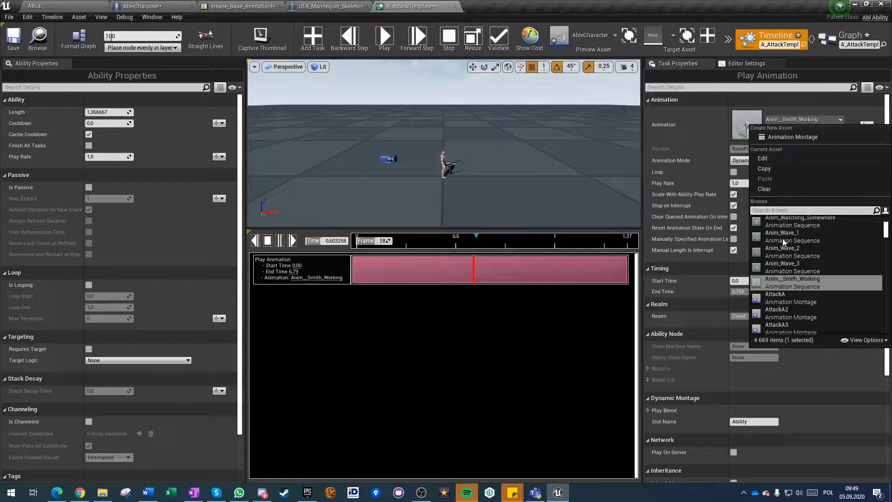
{"action": "left_click", "coordinate": [786, 297]}
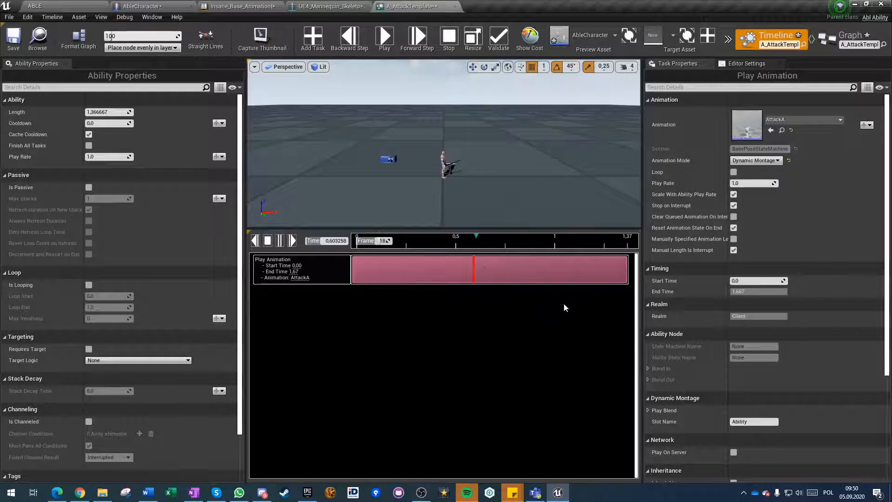
Open the AttackA montage to check its slot, close it and review the Play Animation task's properties.
{"action": "left_click", "coordinate": [782, 130]}
{"action": "double_click", "coordinate": [180, 441]}
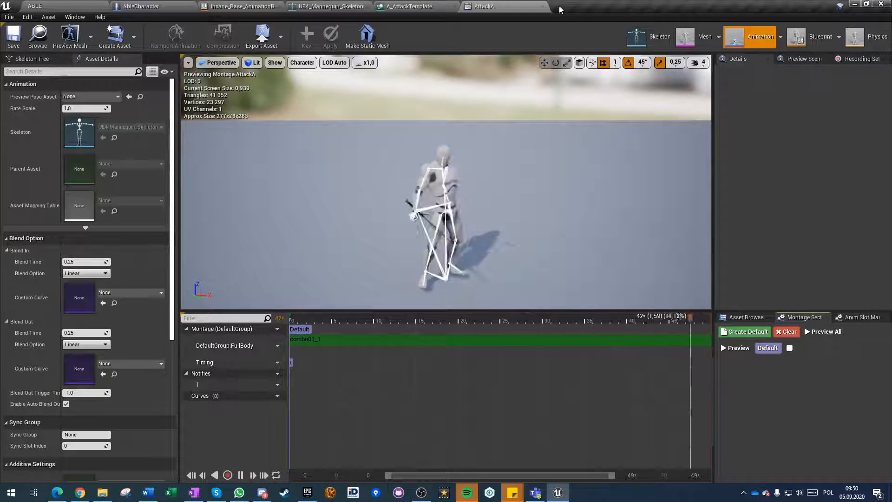
{"action": "left_click", "coordinate": [543, 7]}
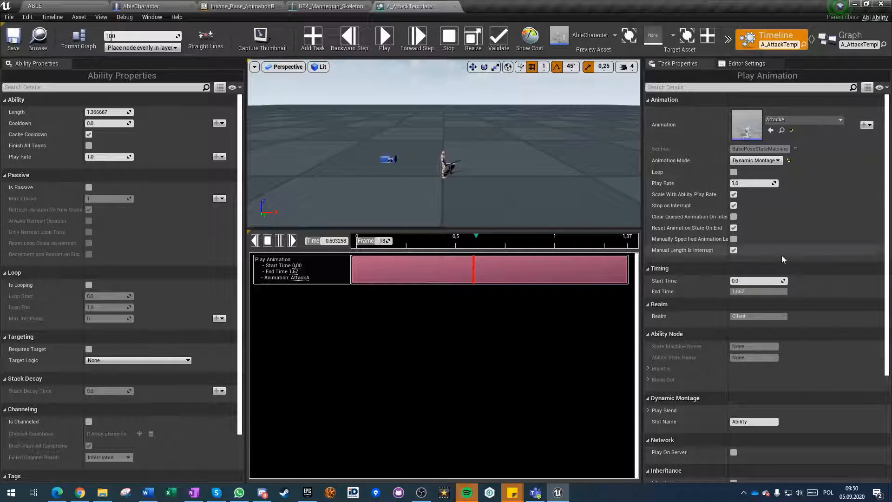
{"action": "scroll", "coordinate": [759, 349], "scroll_direction": "down", "scroll_amount": 3}
{"action": "scroll", "coordinate": [758, 349], "scroll_direction": "down", "scroll_amount": 2}
{"action": "scroll", "coordinate": [725, 341], "scroll_direction": "up", "scroll_amount": 5}
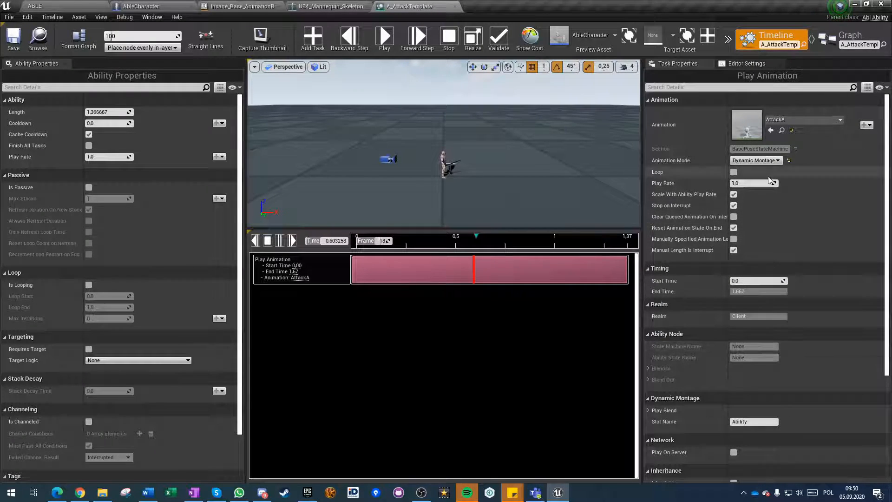
{"action": "mouse_move", "coordinate": [722, 222]}
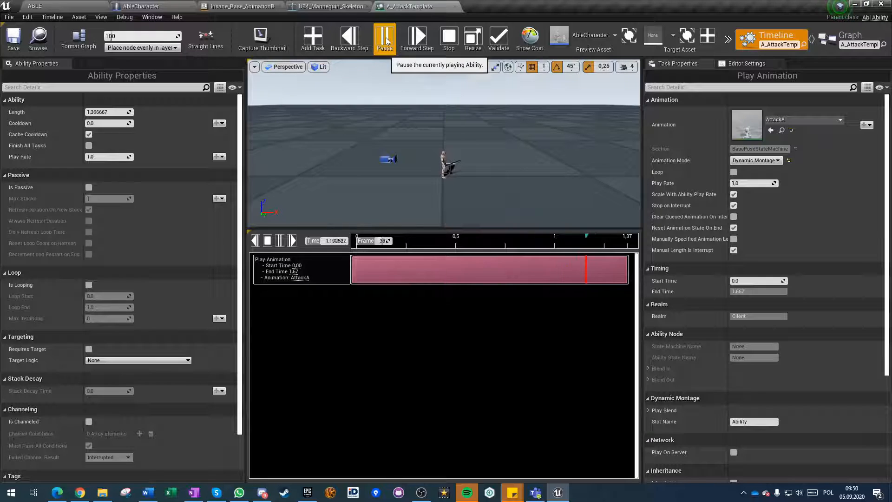
Play the ability preview several times in A_AttackTemplate and watch the attack from a closer, higher view.
{"action": "left_click", "coordinate": [384, 42]}
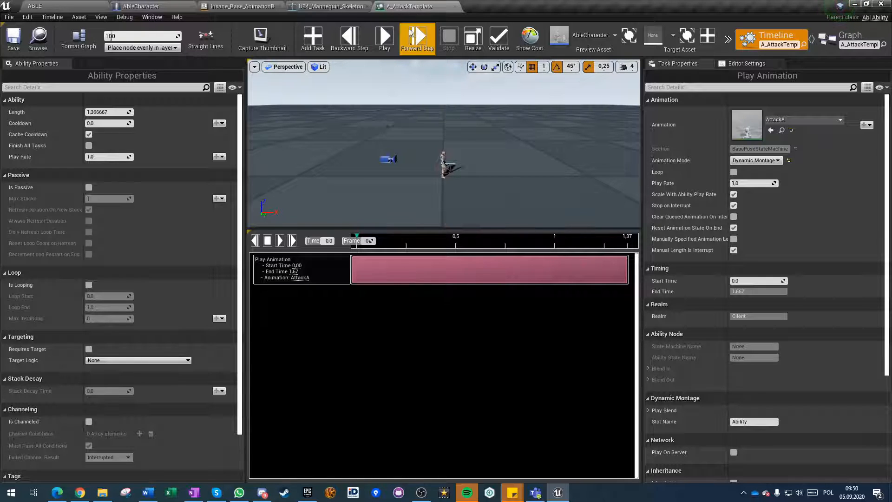
{"action": "left_click", "coordinate": [383, 43]}
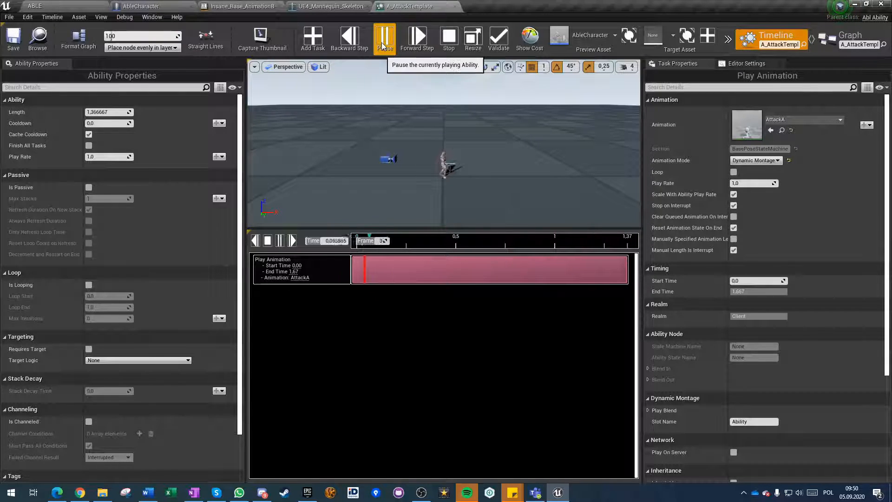
{"action": "key", "text": "w"}
{"action": "right_click_drag", "start_coordinate": [438, 174], "coordinate": [438, 209]}
{"action": "left_click", "coordinate": [382, 40]}
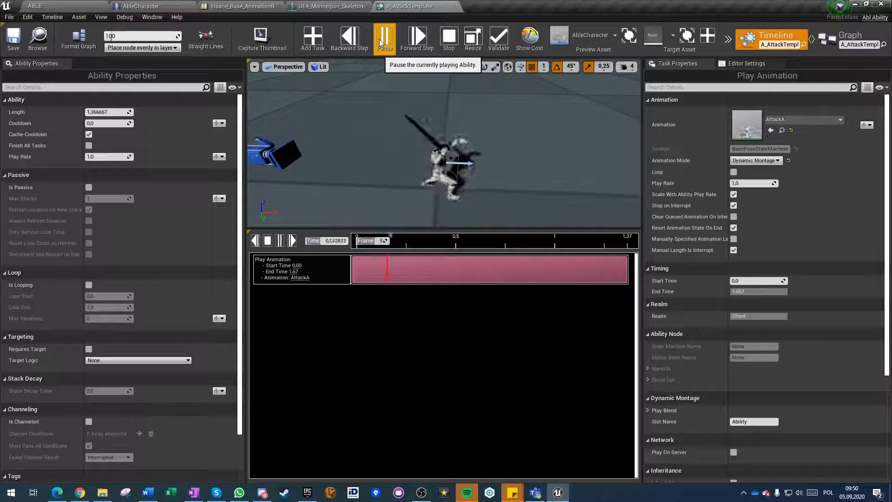
{"action": "left_click", "coordinate": [381, 40]}
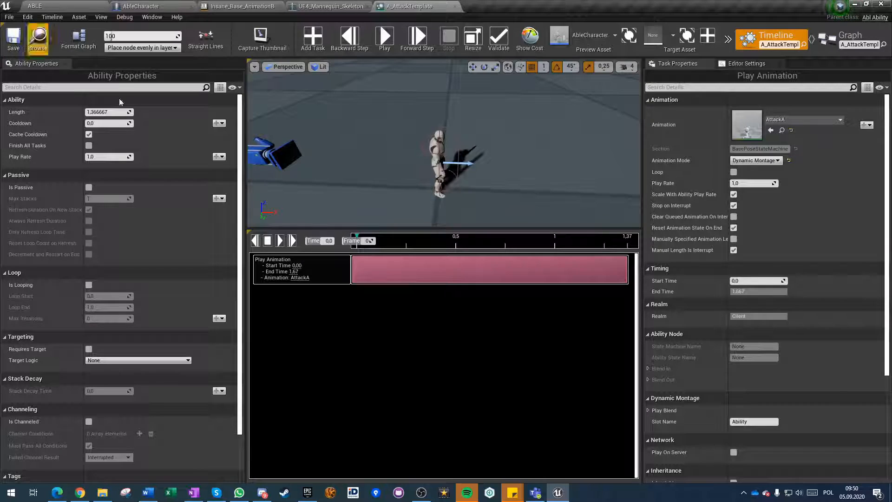
Return to AbleCharacter's Event Graph and close the other open graph tabs, from Get Stamina to Execute Ability.
{"action": "left_click", "coordinate": [151, 5]}
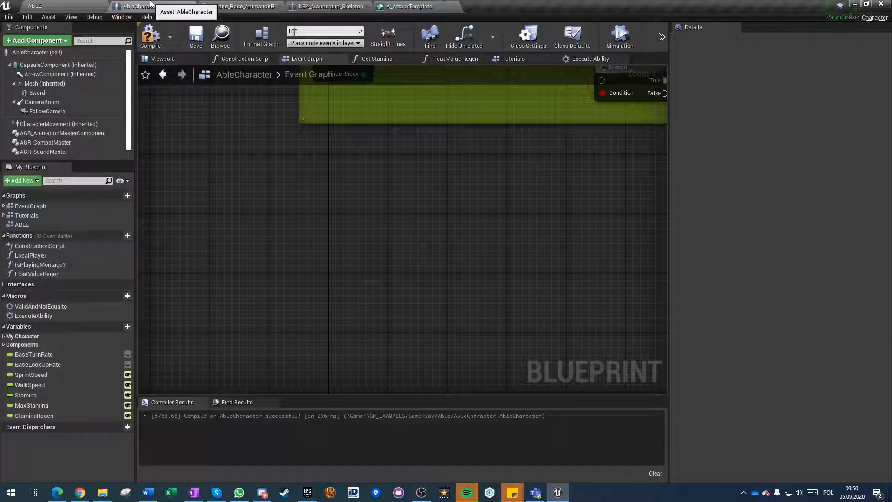
{"action": "right_click_drag", "start_coordinate": [319, 187], "coordinate": [308, 317]}
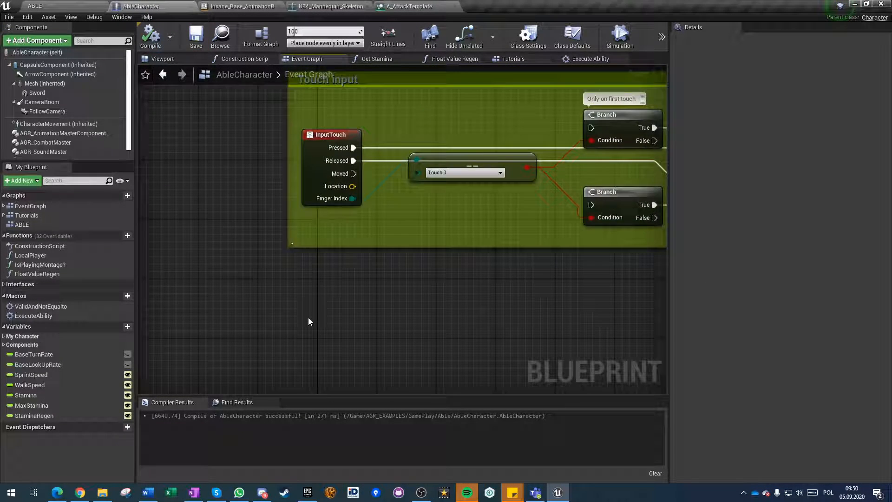
{"action": "scroll", "coordinate": [331, 300], "scroll_direction": "down", "scroll_amount": 3}
{"action": "scroll", "coordinate": [315, 295], "scroll_direction": "down", "scroll_amount": 2}
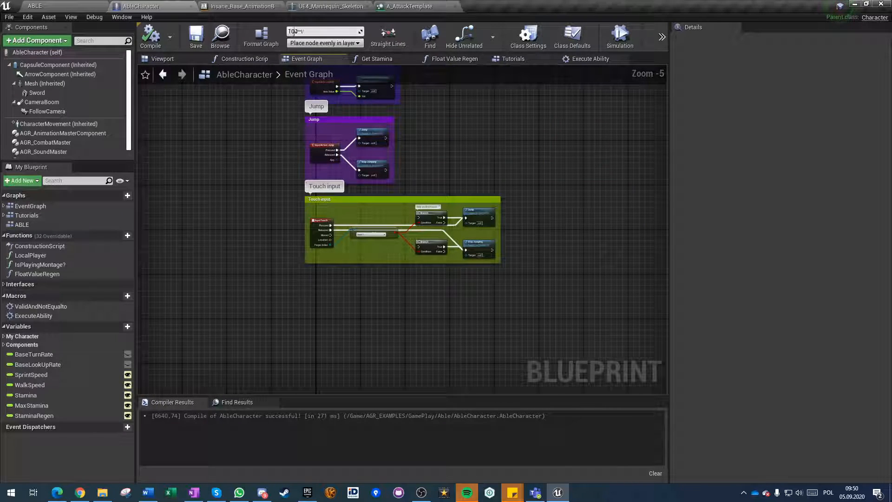
{"action": "left_click", "coordinate": [412, 58]}
{"action": "left_click", "coordinate": [413, 58]}
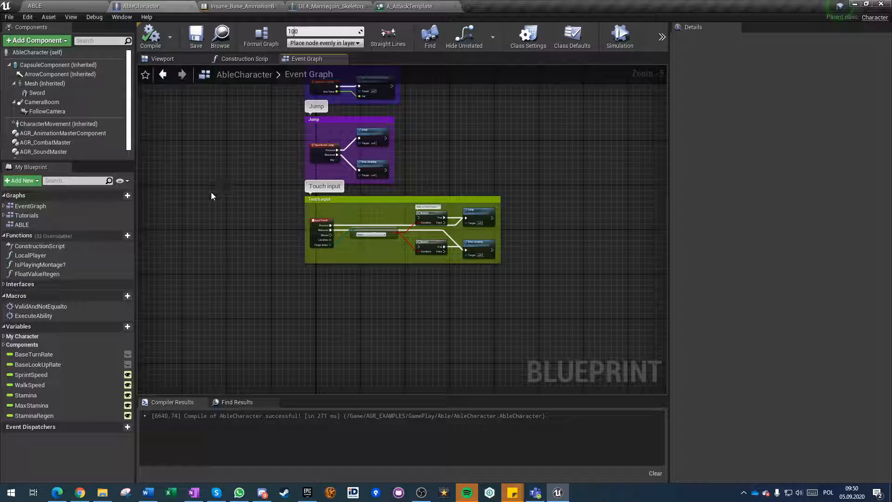
Open AbleCharacter's Tutorials and ABLE graphs, ending on the Tutorials graph.
{"action": "double_click", "coordinate": [28, 216]}
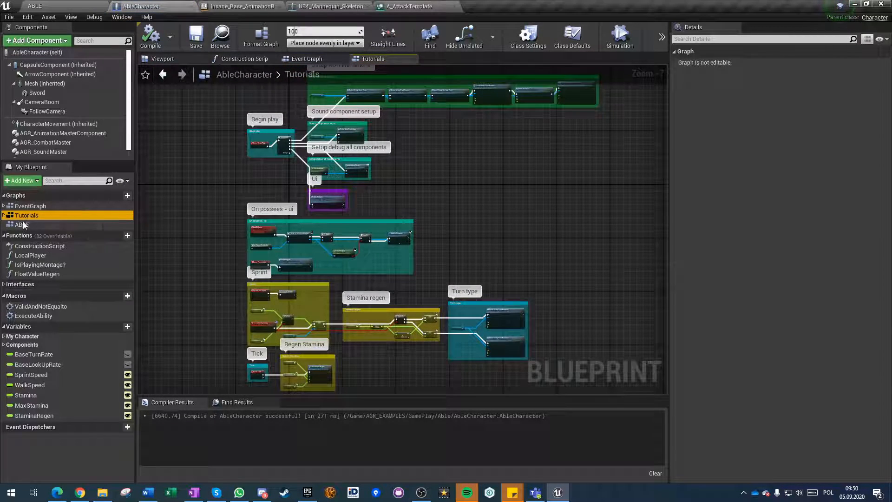
{"action": "double_click", "coordinate": [26, 223]}
{"action": "double_click", "coordinate": [27, 216]}
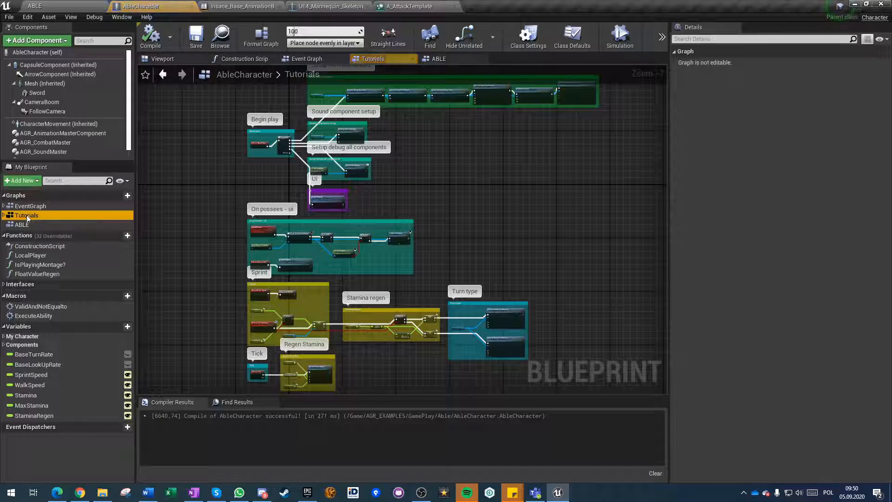
Add a Left Mouse Button event in the empty area below the Tick section of the Tutorials graph.
{"action": "scroll", "coordinate": [277, 331], "scroll_direction": "down", "scroll_amount": 3}
{"action": "scroll", "coordinate": [277, 333], "scroll_direction": "up", "scroll_amount": 5}
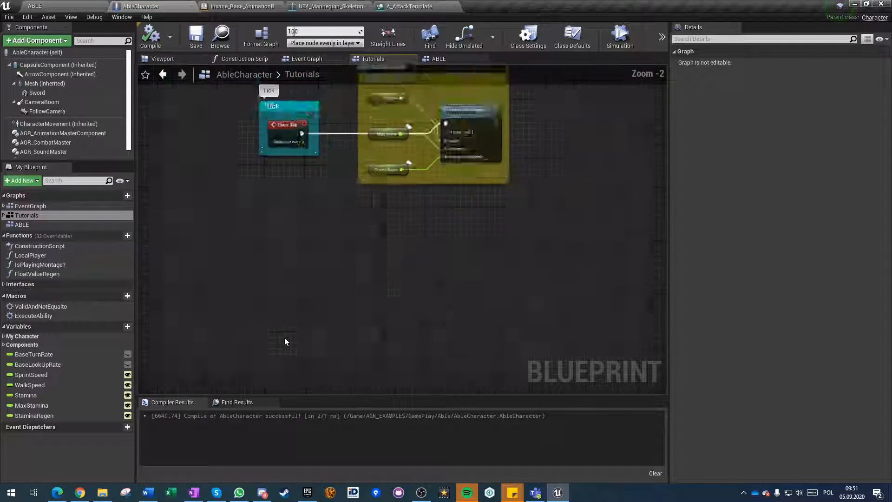
{"action": "right_click", "coordinate": [284, 264]}
{"action": "type", "text": "left mouse"}
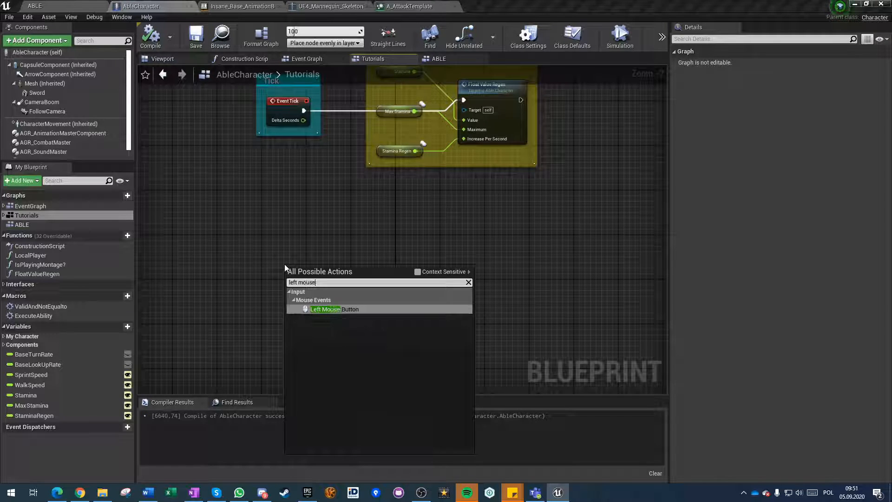
{"action": "key", "text": "Return"}
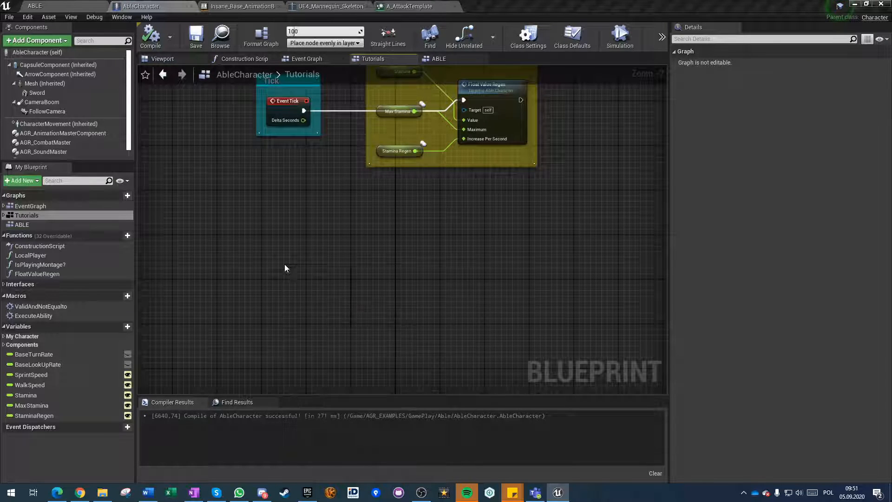
{"action": "scroll", "coordinate": [284, 264], "scroll_direction": "up", "scroll_amount": 3}
{"action": "right_click_drag", "start_coordinate": [329, 267], "coordinate": [321, 237]}
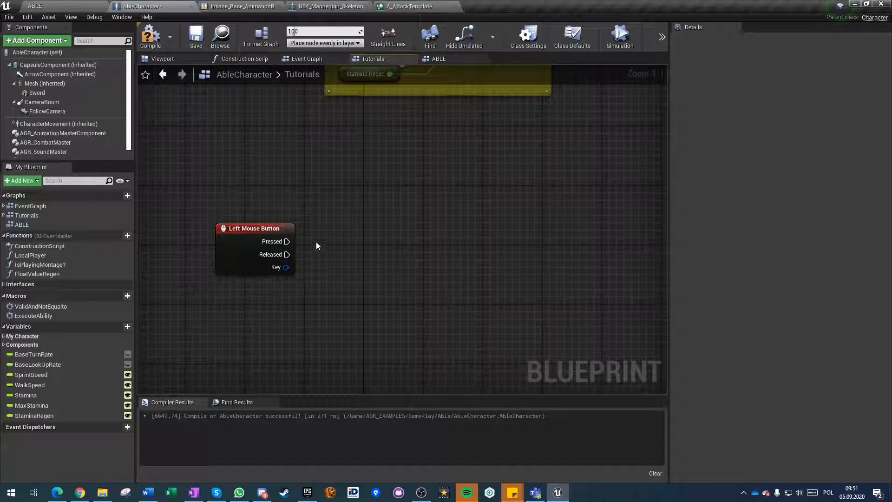
Connect an ExecuteAbility macro with class A_AttackTemplate to the Left Mouse Button's Pressed output, and save the blueprint.
{"action": "left_click_drag", "start_coordinate": [32, 316], "coordinate": [286, 241]}
{"action": "left_click_drag", "start_coordinate": [437, 251], "coordinate": [459, 228]}
{"action": "left_click", "coordinate": [470, 255]}
{"action": "left_click", "coordinate": [506, 292]}
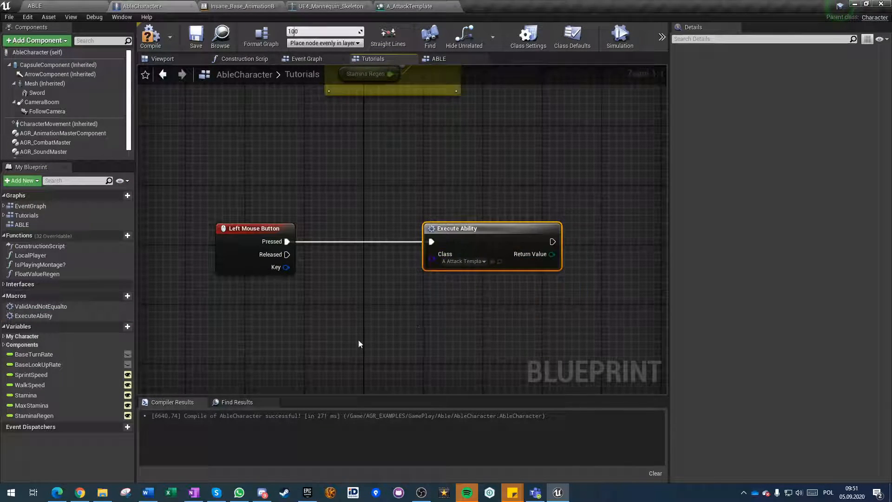
{"action": "left_click", "coordinate": [192, 41]}
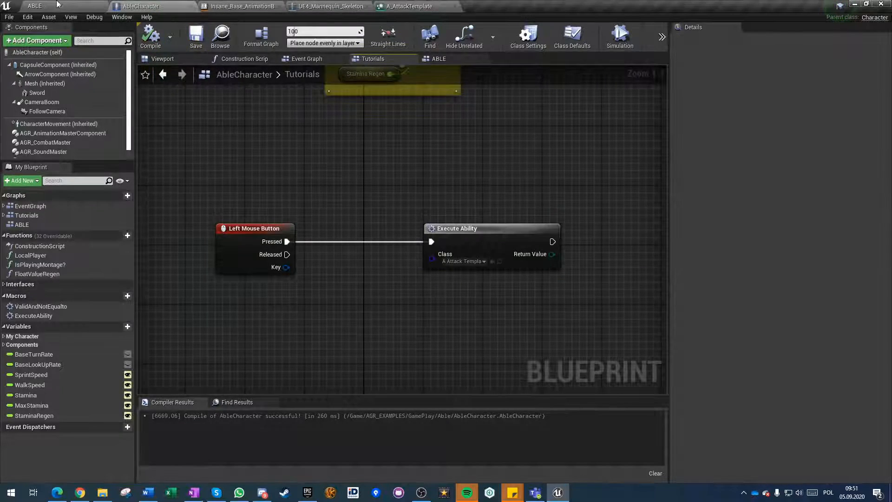
Play the ABLE level and test the sword attack repeatedly while standing and after running up the stairs.
{"action": "left_click", "coordinate": [58, 5]}
{"action": "left_click", "coordinate": [606, 46]}
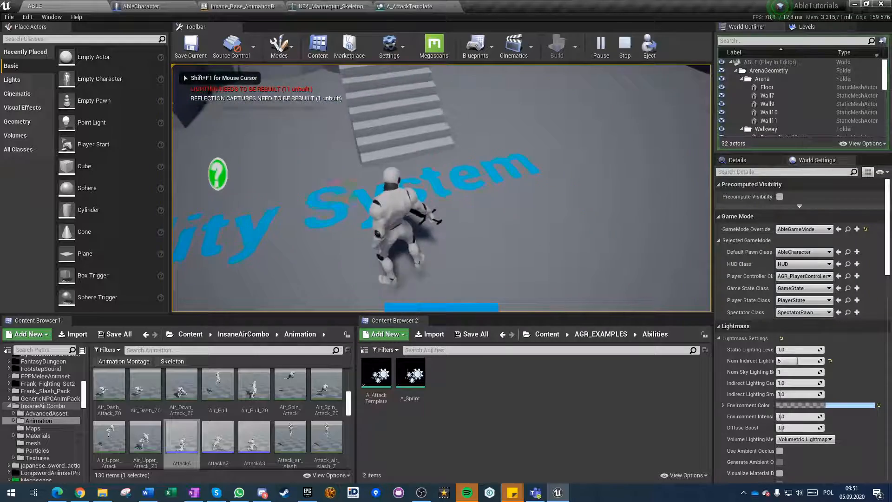
{"action": "left_click", "coordinate": [442, 188]}
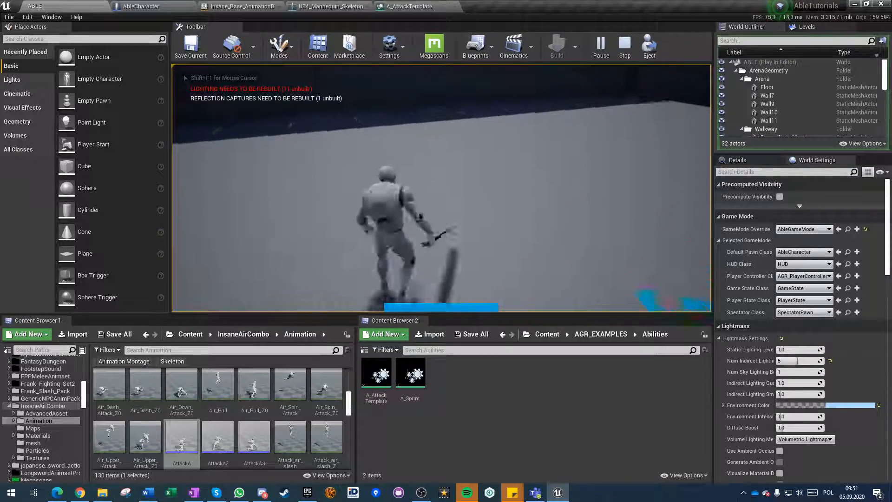
{"action": "left_click", "coordinate": [441, 188]}
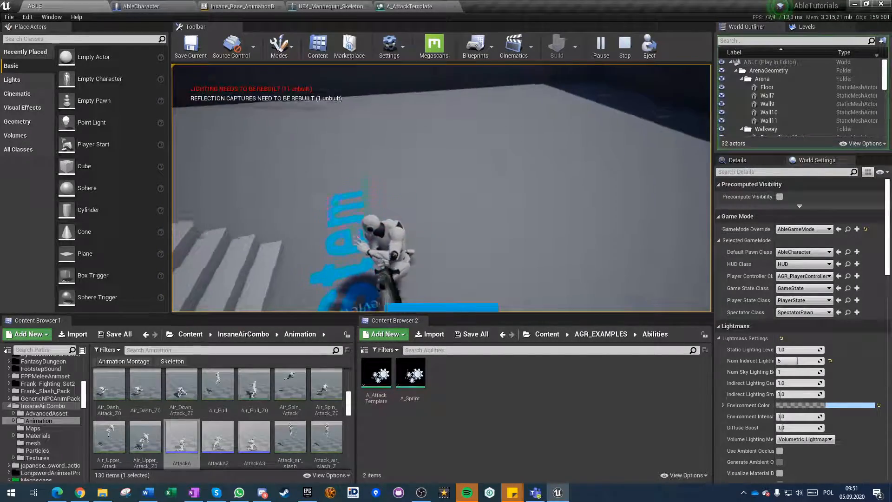
{"action": "key", "text": "w"}
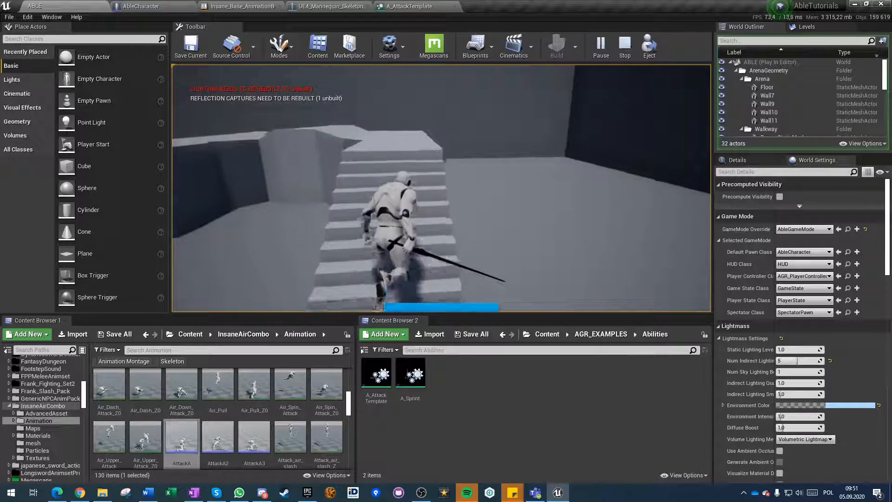
{"action": "left_click", "coordinate": [441, 188]}
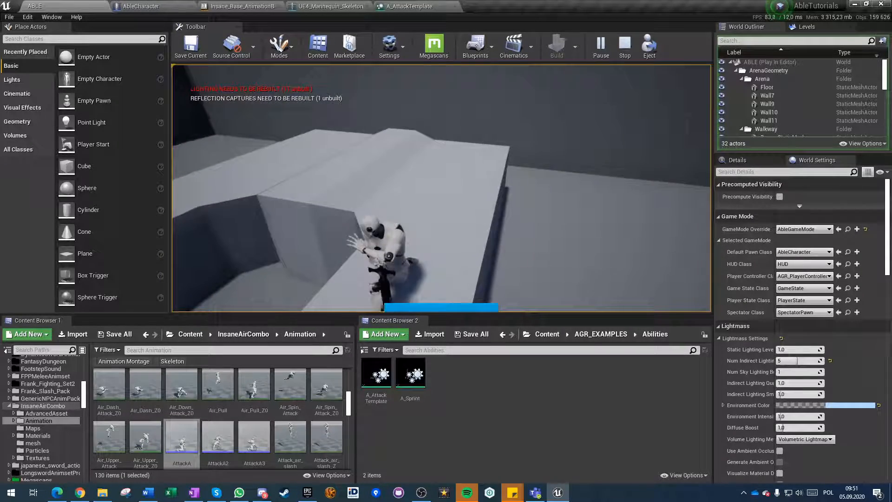
{"action": "left_click", "coordinate": [441, 188]}
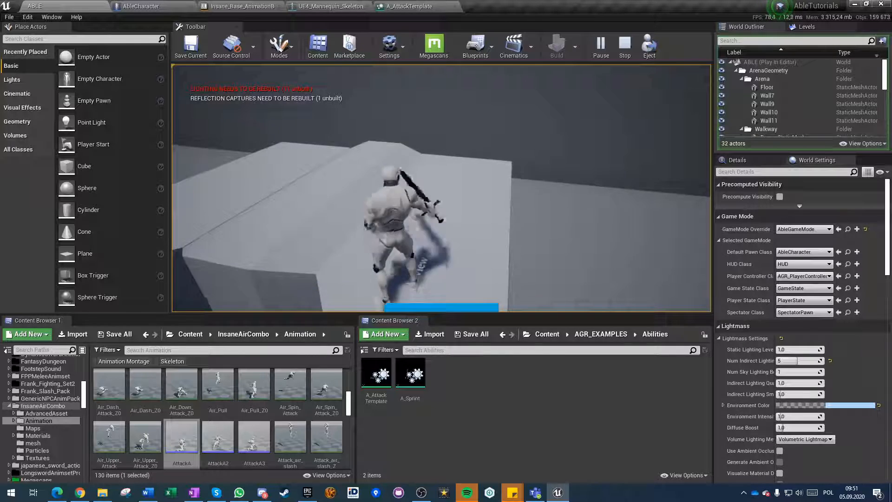
{"action": "left_click", "coordinate": [441, 188]}
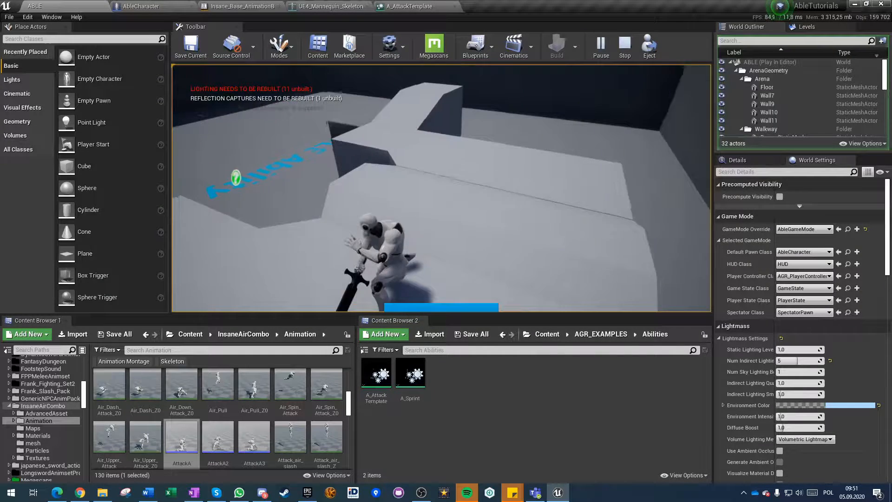
{"action": "left_click", "coordinate": [441, 187]}
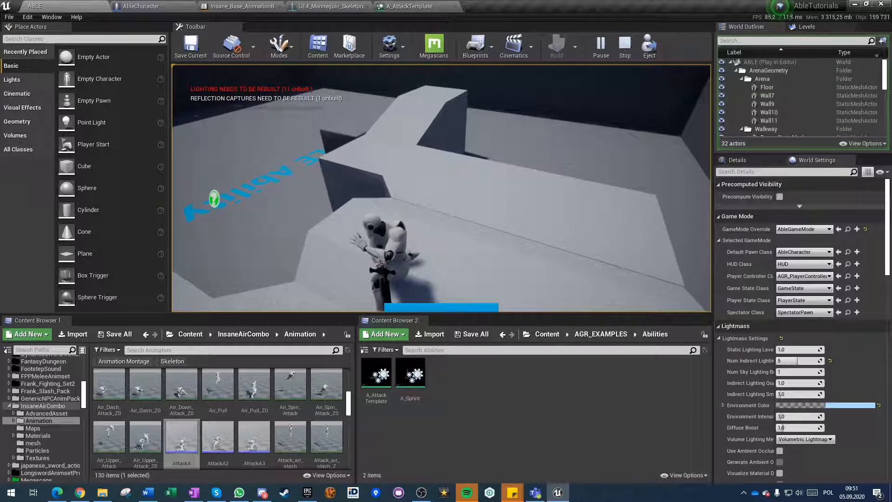
{"action": "left_click", "coordinate": [441, 188]}
{"action": "left_click", "coordinate": [441, 188]}
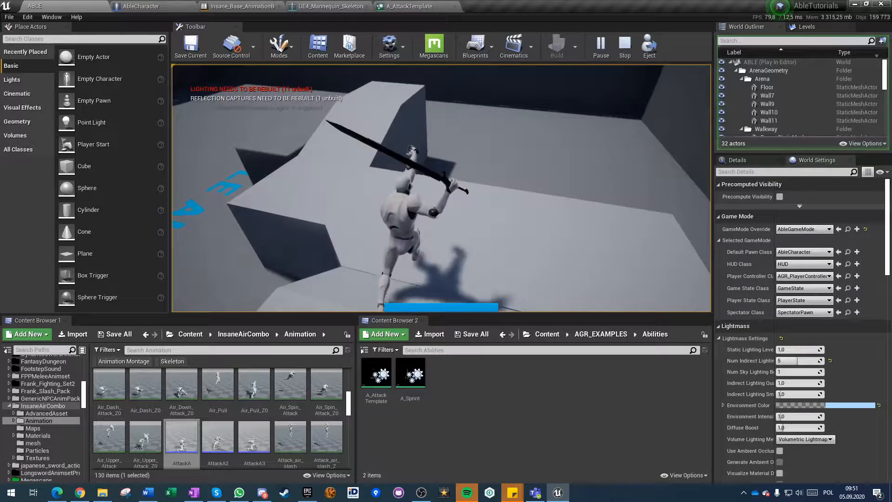
{"action": "key", "text": "shift+F1"}
Set the ability Length of A_AttackTemplate to 1.0.
{"action": "left_click", "coordinate": [409, 6]}
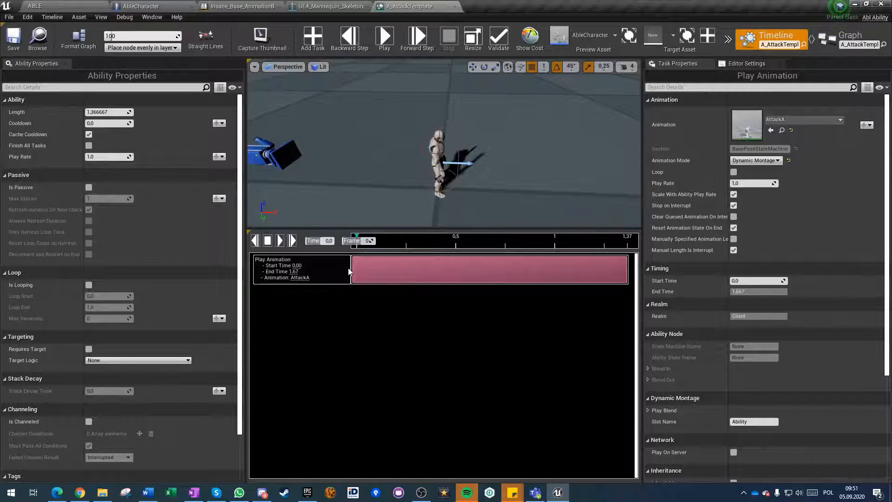
{"action": "left_click", "coordinate": [106, 112]}
{"action": "key", "text": "Return"}
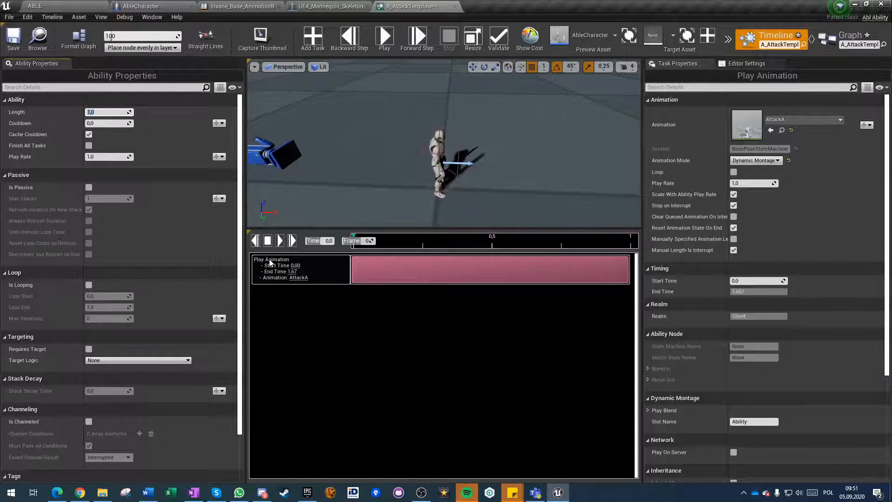
Play the ABLE level again and test how the attack plays with the shortened ability length.
{"action": "left_click", "coordinate": [46, 7]}
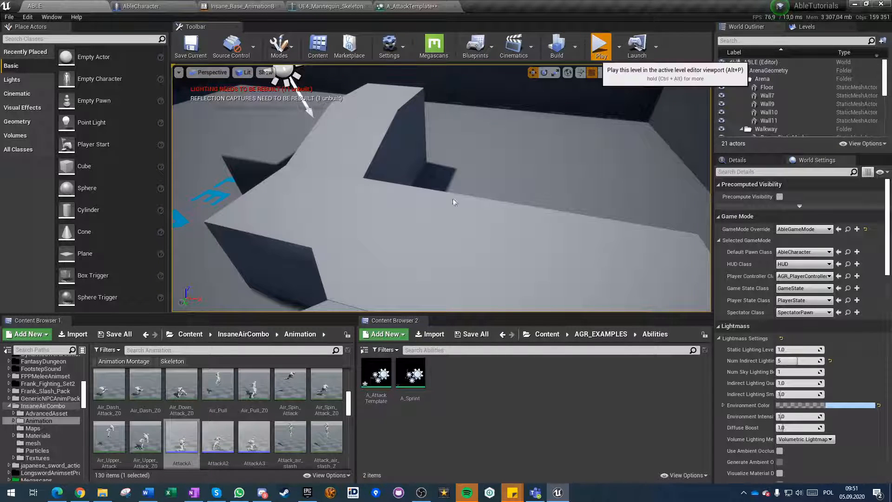
{"action": "key", "text": "alt+p"}
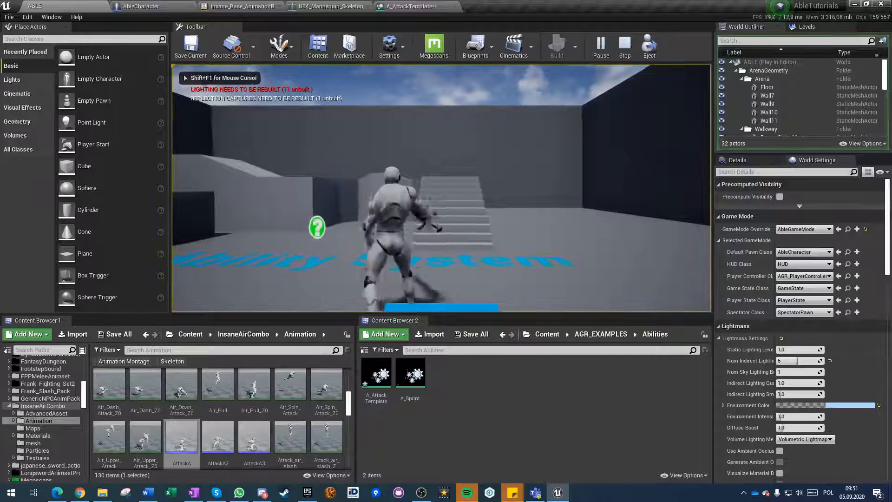
{"action": "left_click", "coordinate": [441, 188]}
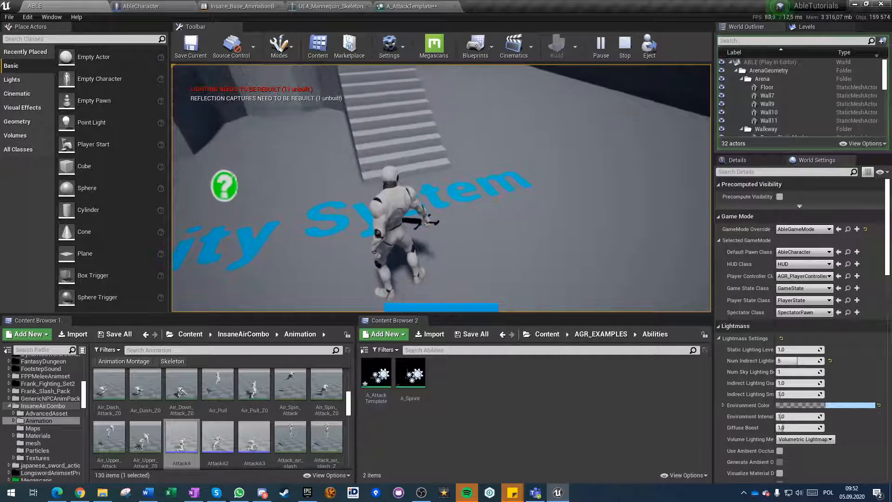
{"action": "left_click", "coordinate": [441, 187]}
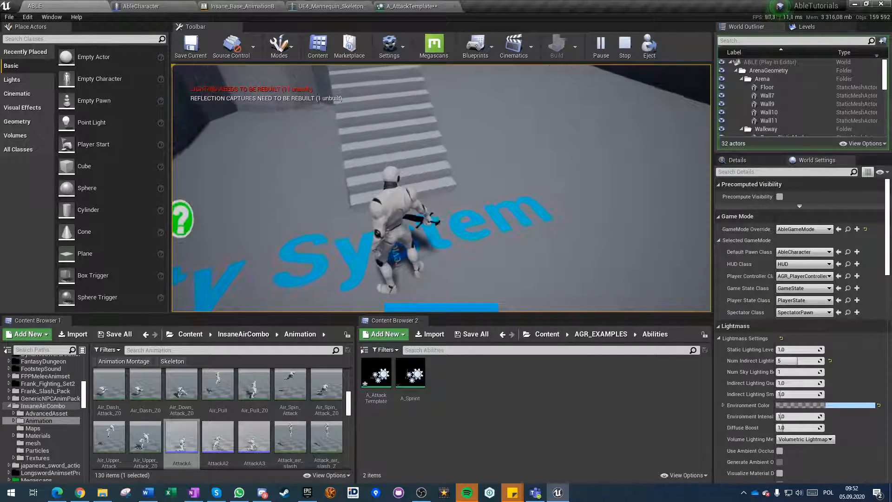
Disable Stop on Interrupt on A_AttackTemplate's Play Animation task and save the ability.
{"action": "left_click", "coordinate": [409, 6]}
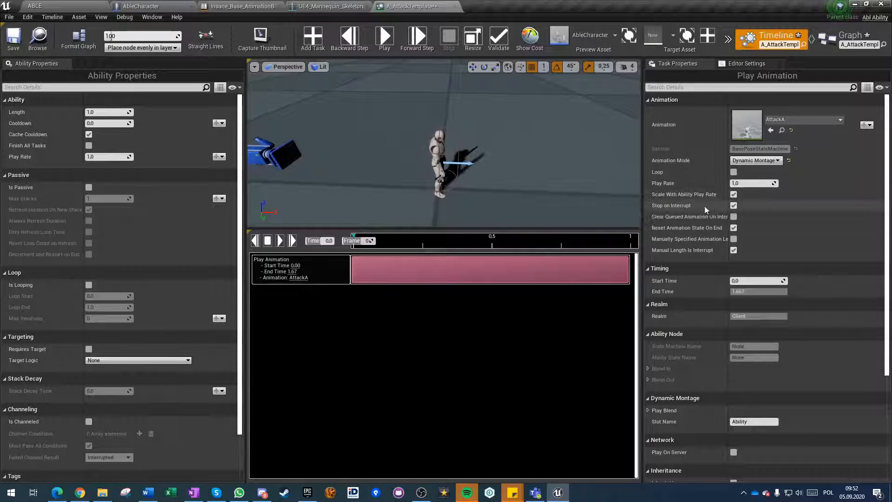
{"action": "left_click", "coordinate": [733, 206]}
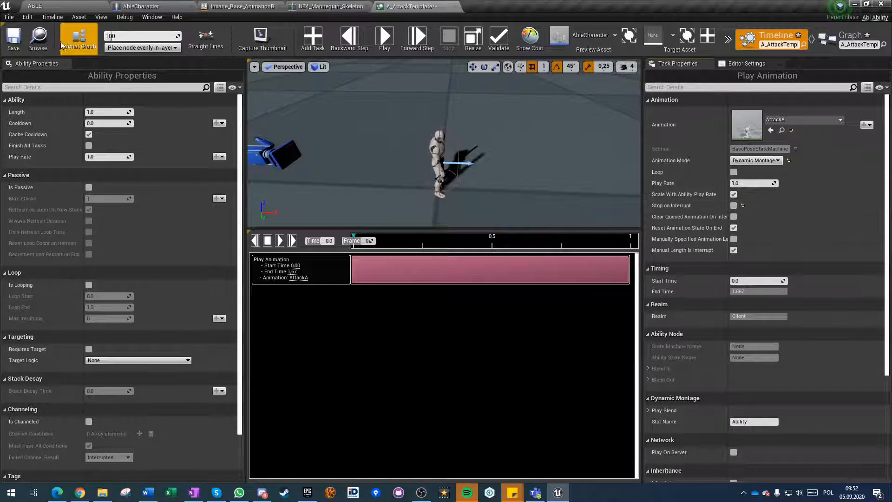
{"action": "left_click", "coordinate": [13, 39]}
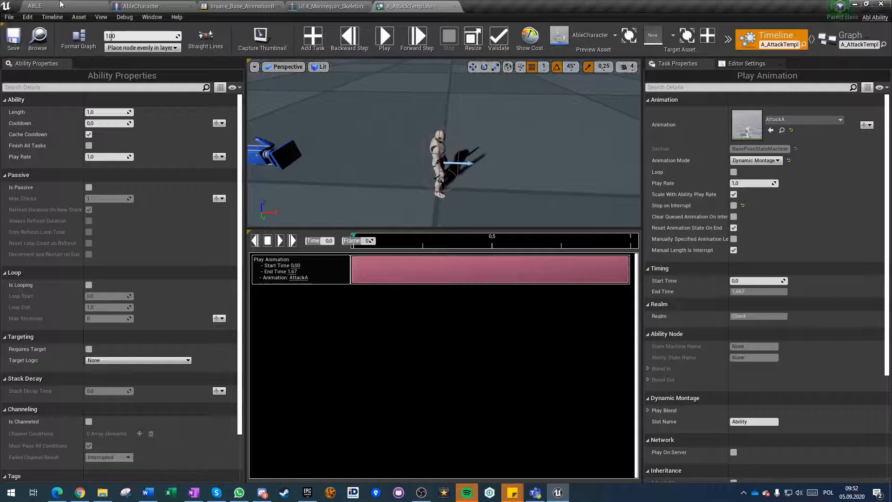
Play the ABLE level, trigger the attack repeatedly to check it with Stop on Interrupt disabled, and stop playing.
{"action": "left_click", "coordinate": [101, 6]}
{"action": "left_click", "coordinate": [599, 44]}
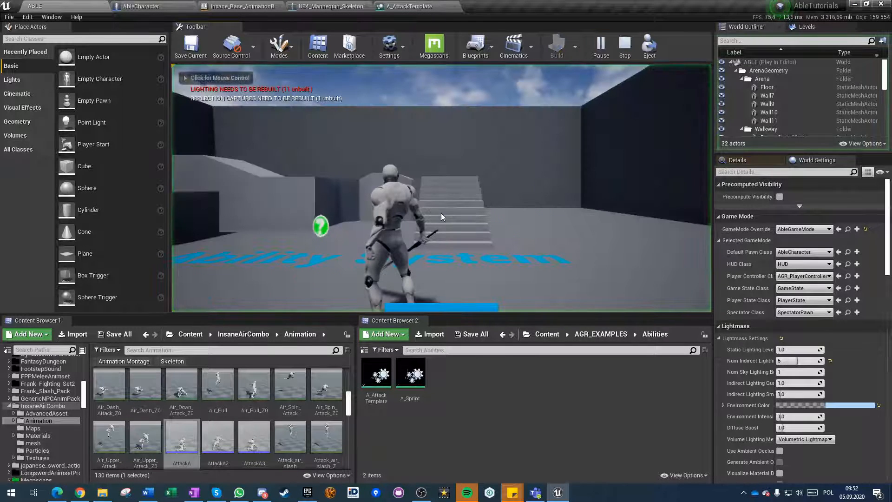
{"action": "left_click", "coordinate": [442, 216]}
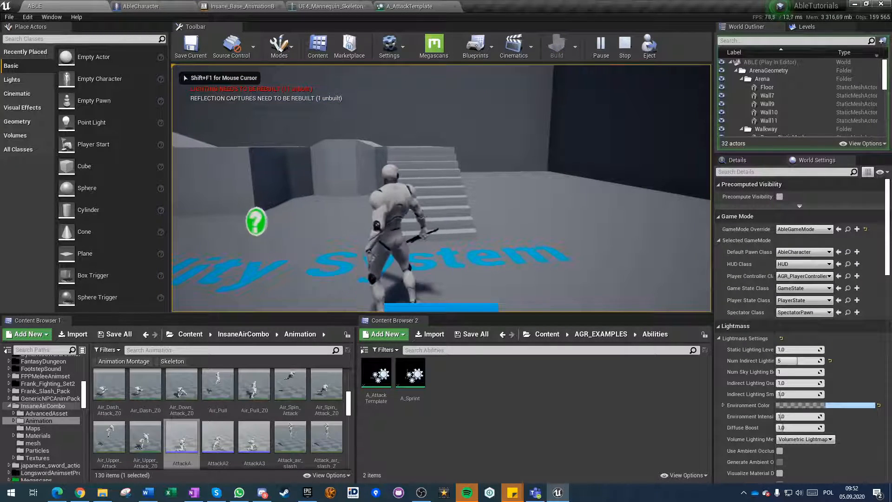
{"action": "left_click", "coordinate": [441, 188]}
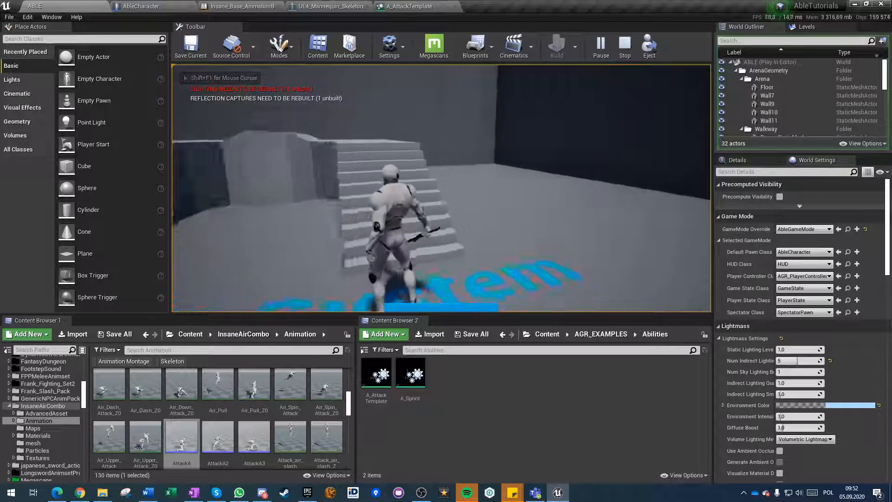
{"action": "left_click", "coordinate": [441, 188]}
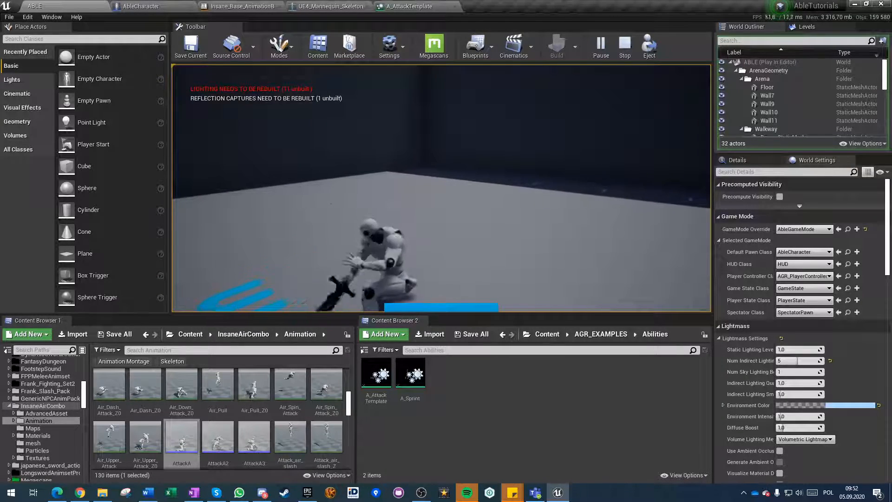
{"action": "left_click", "coordinate": [441, 188]}
{"action": "left_click", "coordinate": [442, 188]}
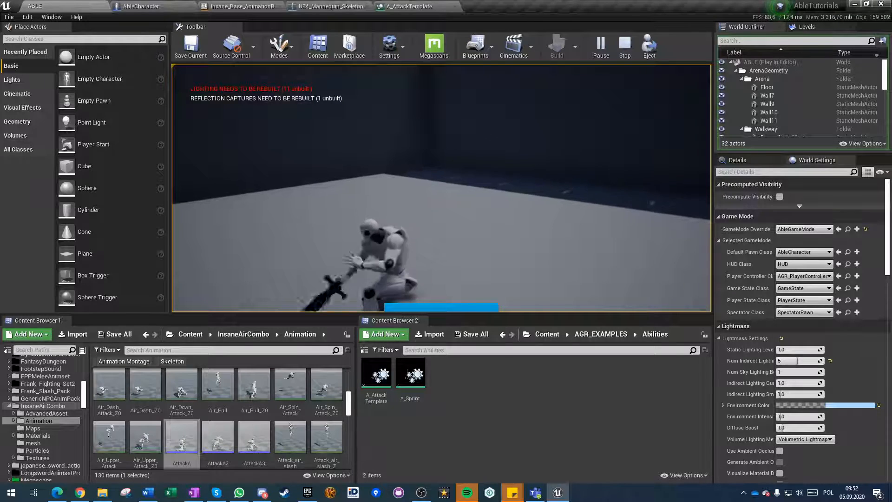
{"action": "left_click", "coordinate": [442, 188]}
{"action": "left_click", "coordinate": [441, 188]}
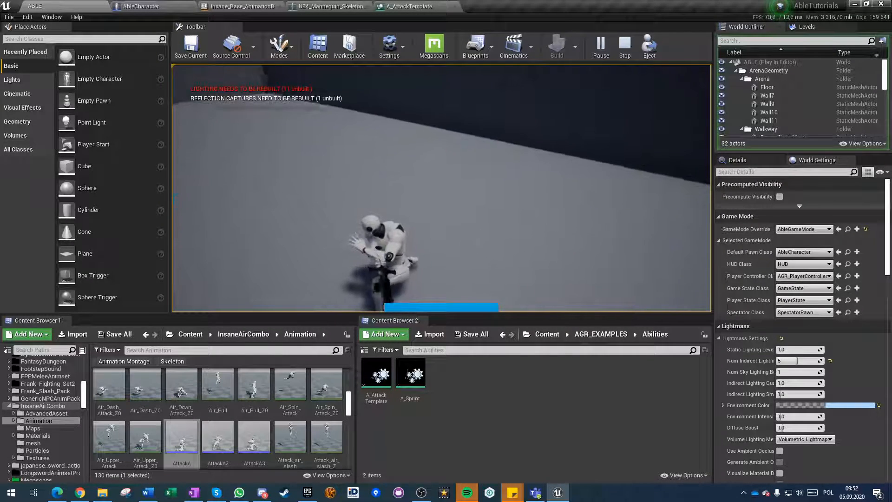
{"action": "key", "text": "Escape"}
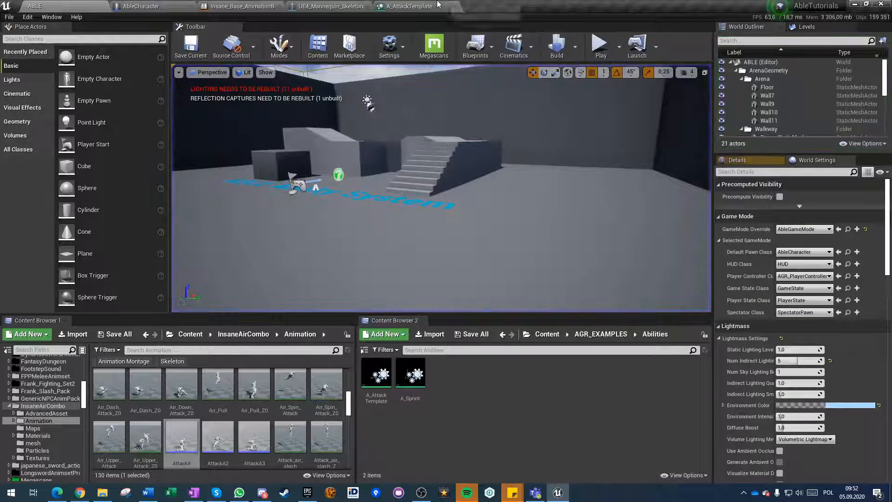
Resize A_AttackTemplate to fit its Play Animation task, giving a Length of 1.666667, and turn Is Looping on and back off.
{"action": "left_click", "coordinate": [438, 5]}
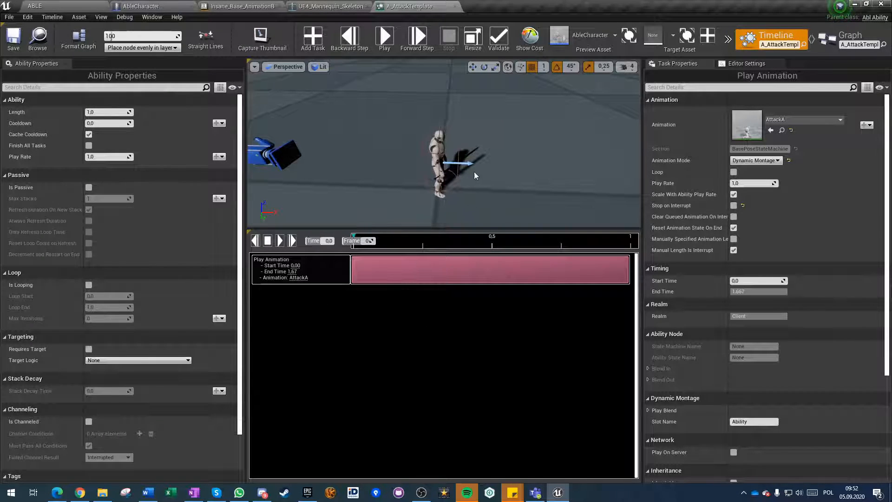
{"action": "left_click", "coordinate": [473, 40]}
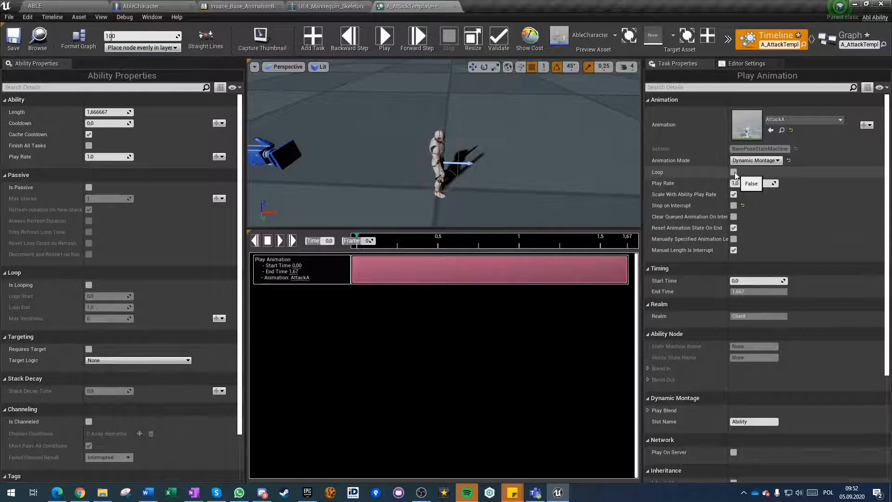
{"action": "left_click", "coordinate": [89, 285]}
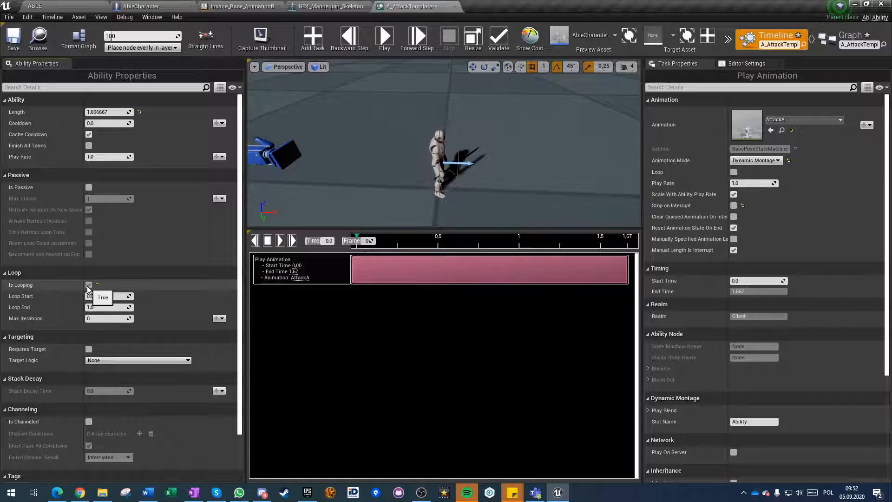
{"action": "left_click", "coordinate": [89, 285]}
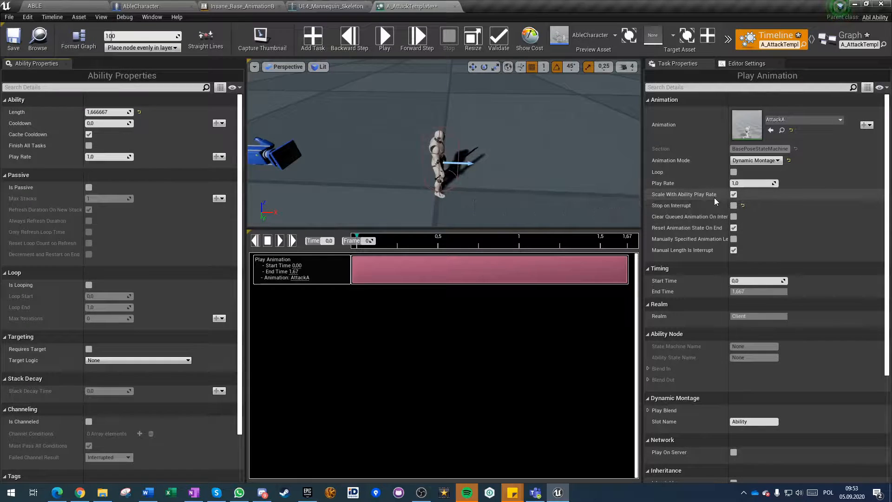
Review the Animation Mode options of A_AttackTemplate's Play Animation task and keep Dynamic Montage.
{"action": "left_click", "coordinate": [733, 206]}
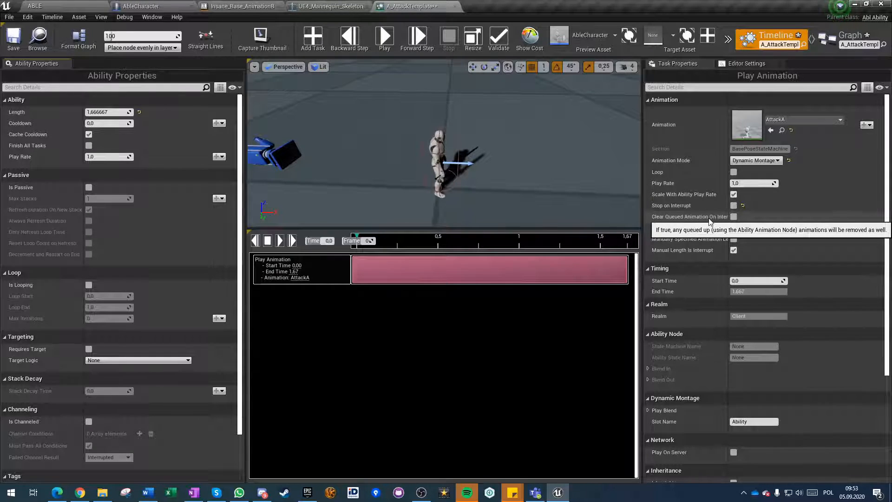
{"action": "left_click", "coordinate": [755, 160]}
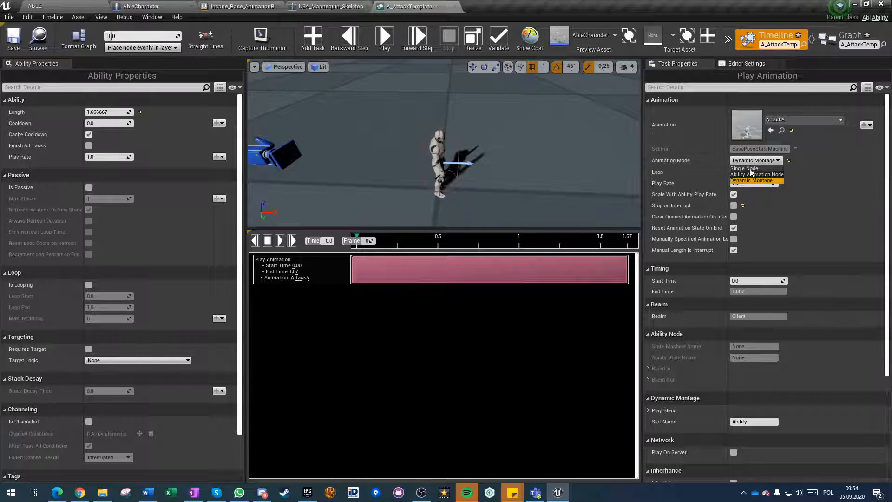
{"action": "left_click", "coordinate": [782, 180]}
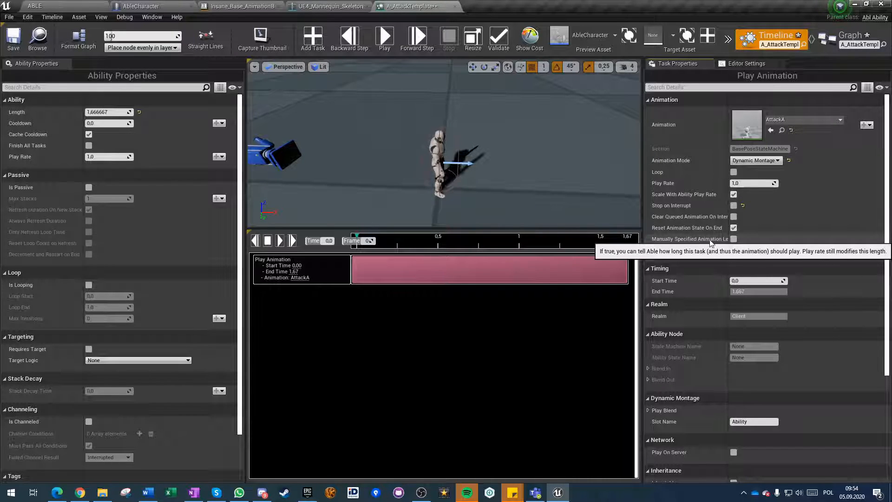
Enable Manually Specified Animation Length on the Play Animation task and set its end to about 1.01 s on the timeline.
{"action": "left_click", "coordinate": [733, 240]}
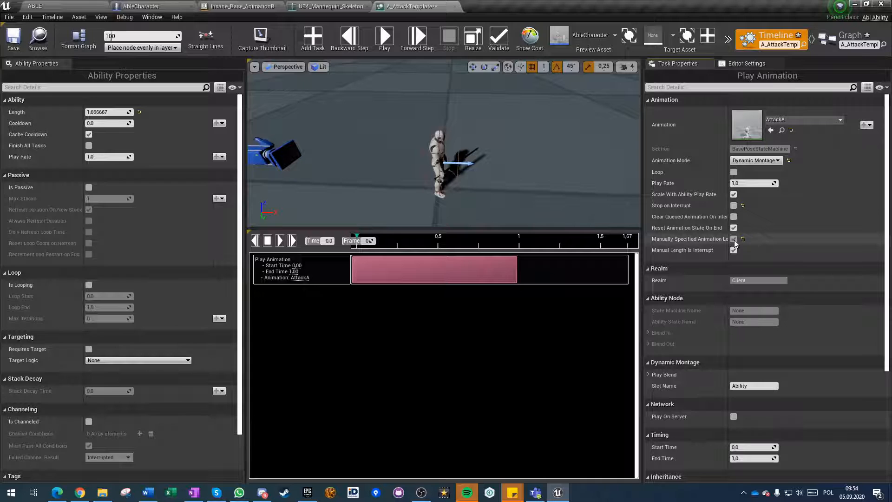
{"action": "left_click", "coordinate": [734, 239]}
{"action": "left_click", "coordinate": [733, 239]}
{"action": "left_click", "coordinate": [734, 239]}
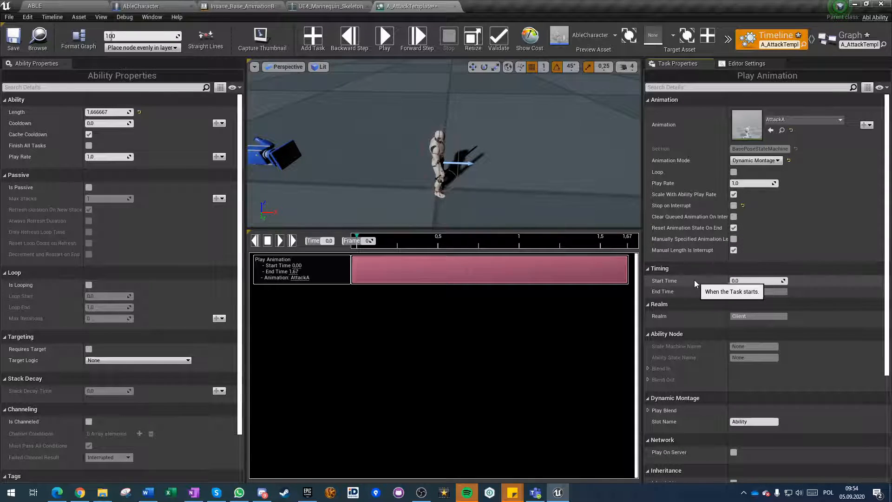
{"action": "left_click", "coordinate": [733, 239]}
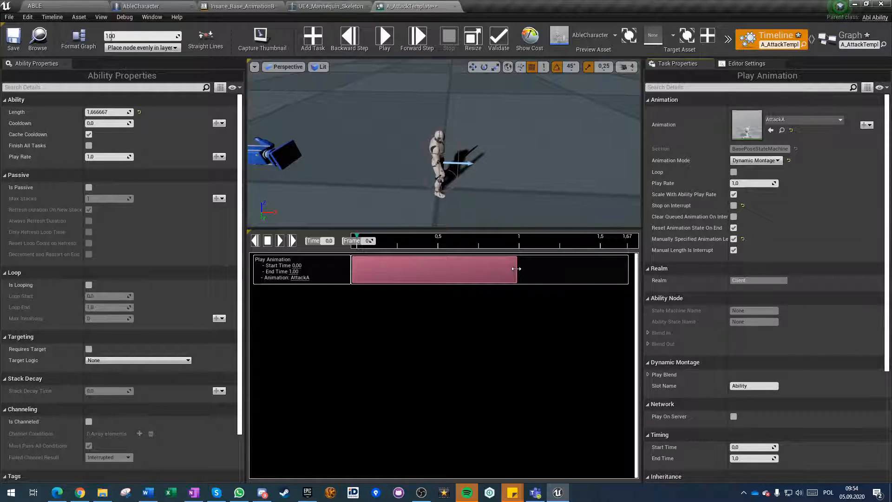
{"action": "mouse_move", "coordinate": [516, 268]}
{"action": "left_mouse_down"}
{"action": "mouse_move", "coordinate": [535, 268]}
{"action": "mouse_move", "coordinate": [491, 268]}
{"action": "mouse_move", "coordinate": [580, 269]}
{"action": "mouse_move", "coordinate": [435, 275]}
{"action": "mouse_move", "coordinate": [605, 269]}
{"action": "mouse_move", "coordinate": [474, 270]}
{"action": "mouse_move", "coordinate": [604, 269]}
{"action": "mouse_move", "coordinate": [519, 273]}
{"action": "left_mouse_up"}
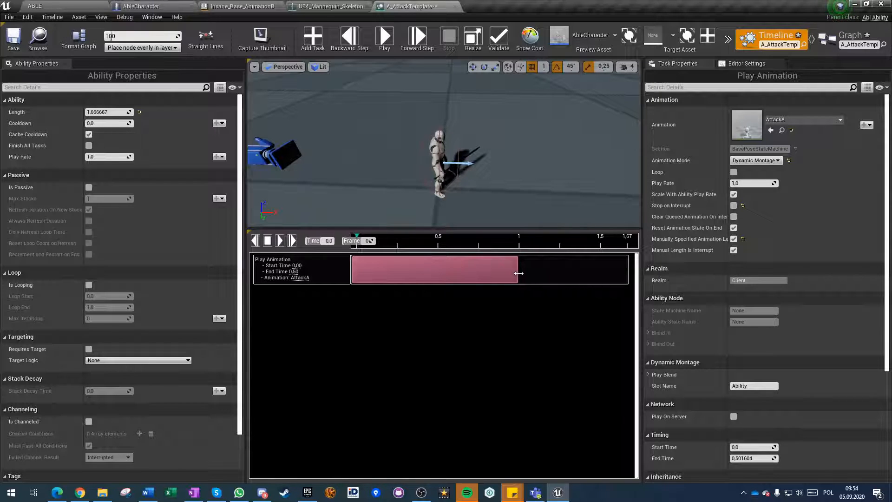
Play the ABLE level to test the attack with the manually specified length.
{"action": "left_click", "coordinate": [37, 7]}
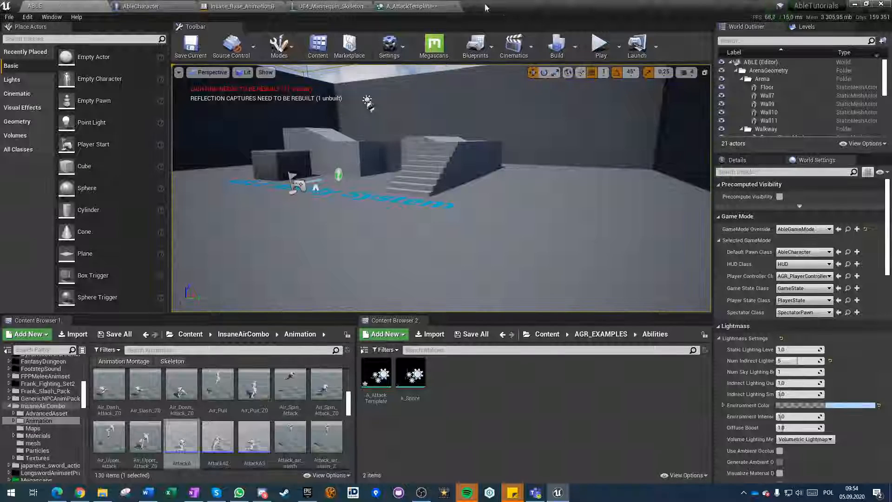
{"action": "left_click", "coordinate": [599, 44]}
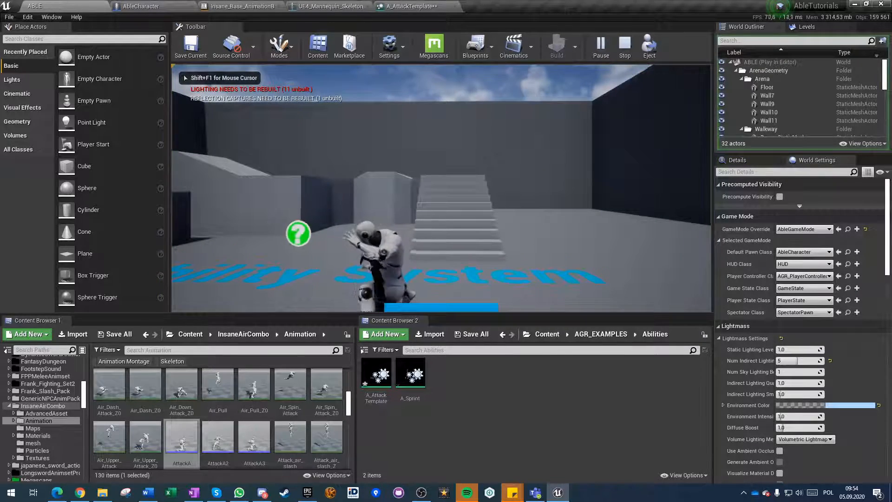
{"action": "key", "text": "shift+F1"}
Save A_AttackTemplate, replay the ABLE level, trigger the attack to check the manual length, and stop playing.
{"action": "left_click", "coordinate": [411, 6]}
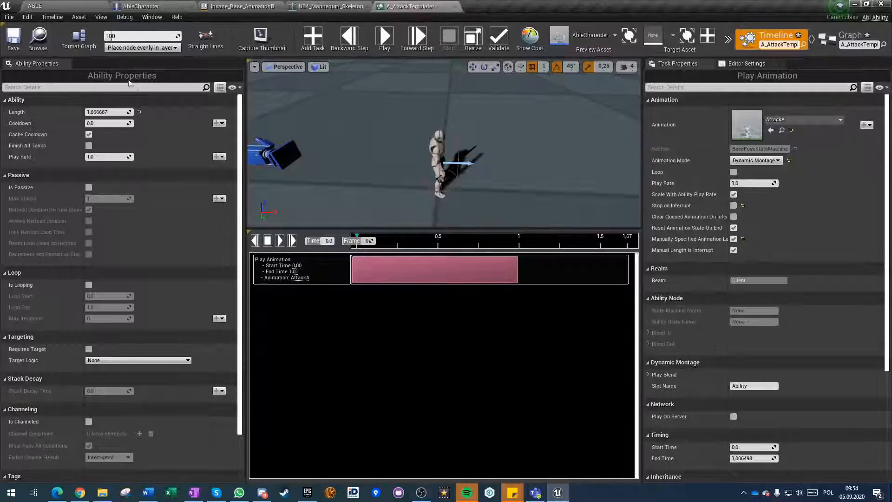
{"action": "left_click", "coordinate": [58, 5]}
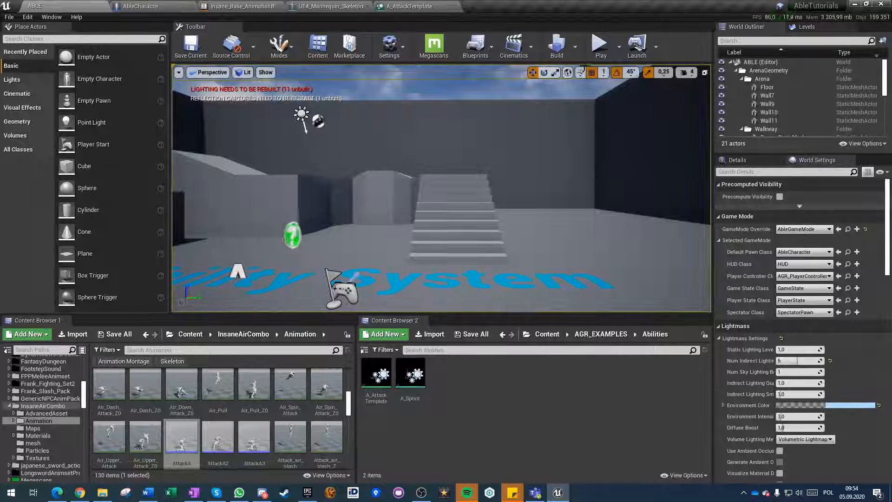
{"action": "left_click", "coordinate": [599, 46]}
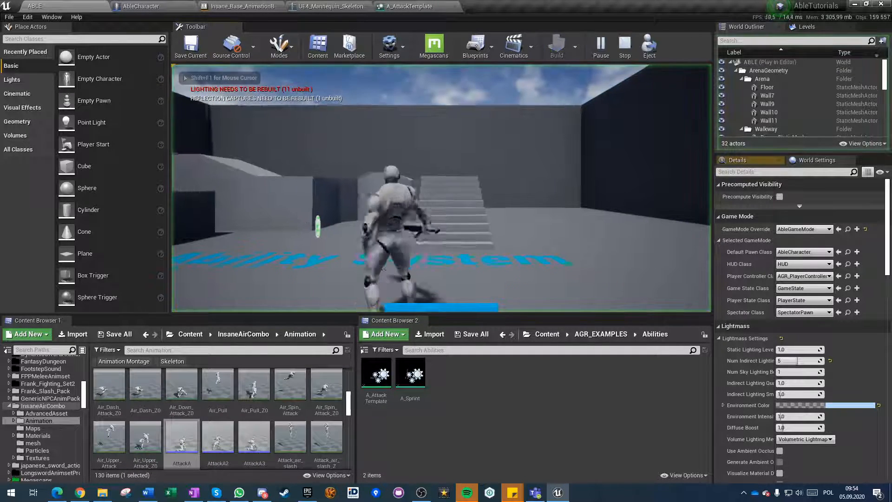
{"action": "left_click", "coordinate": [457, 233]}
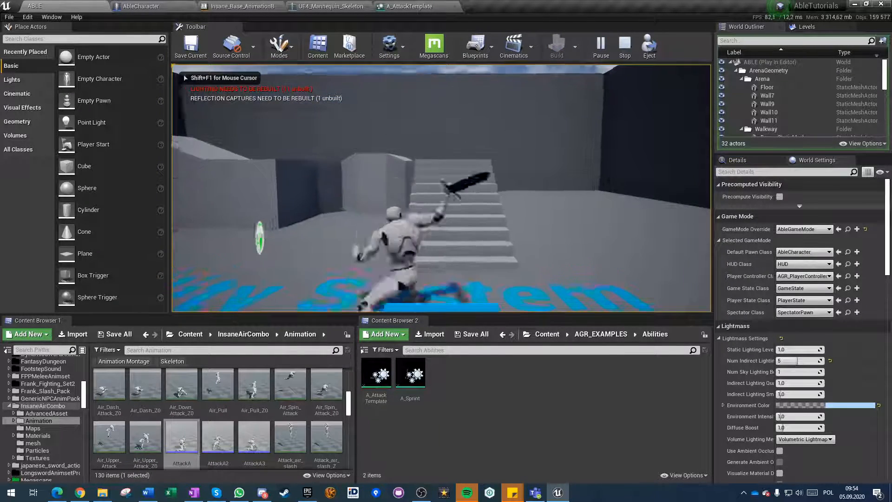
{"action": "key", "text": "shift+F1"}
{"action": "key", "text": "Escape"}
Disable Manually Specified Animation Length on A_AttackTemplate's Play Animation task and save the ability.
{"action": "left_click", "coordinate": [410, 6]}
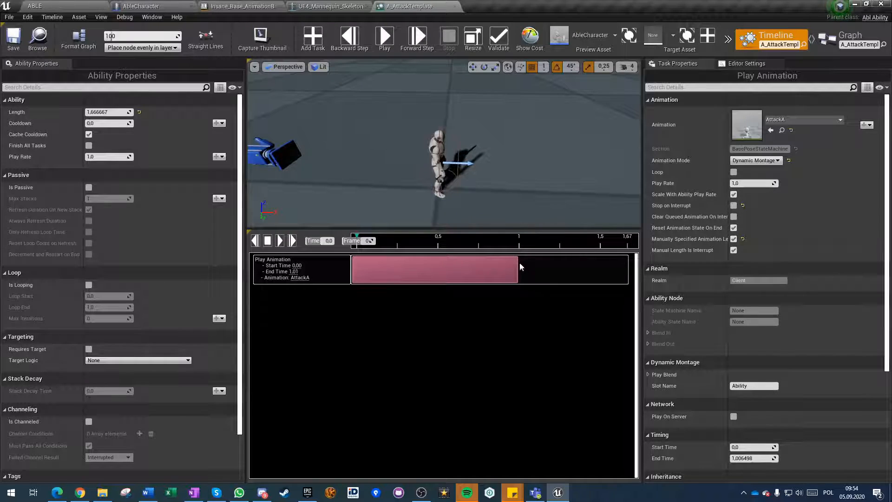
{"action": "left_click", "coordinate": [734, 240]}
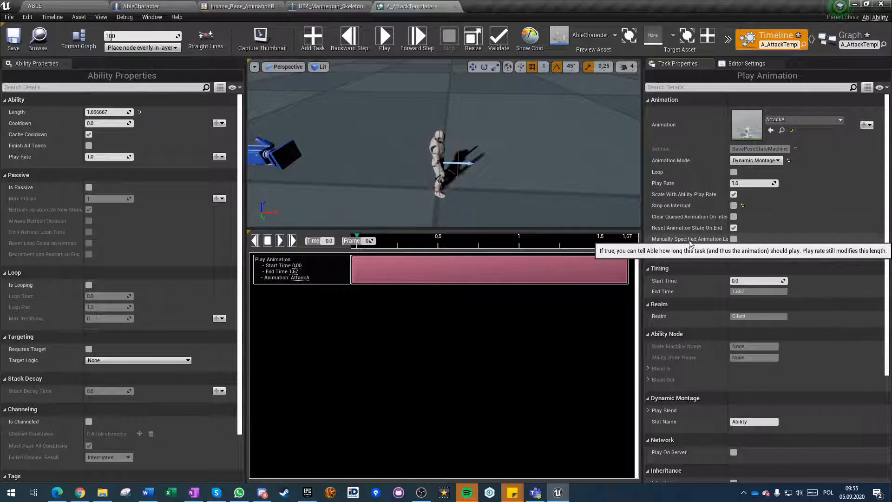
Play A_AttackTemplate's preview on AbleCharacter and inspect the mannequin in the preview viewport from different angles.
{"action": "left_click", "coordinate": [379, 36]}
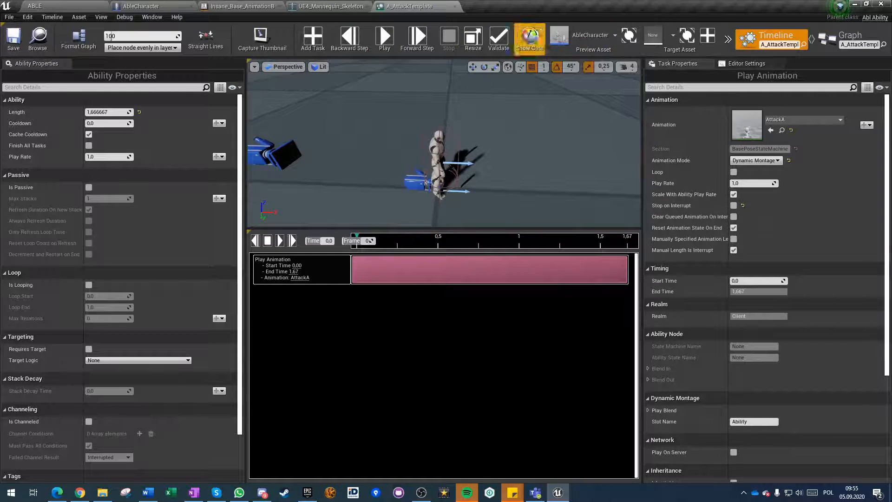
{"action": "left_click", "coordinate": [615, 41]}
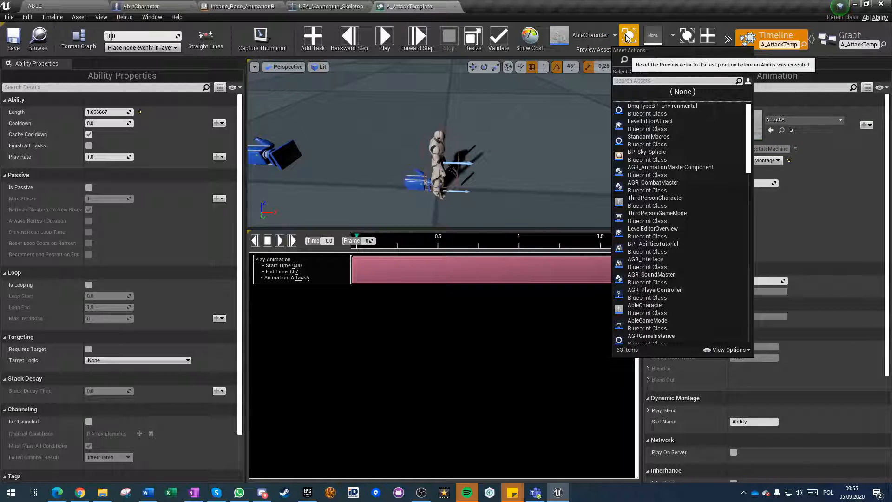
{"action": "left_click", "coordinate": [628, 37]}
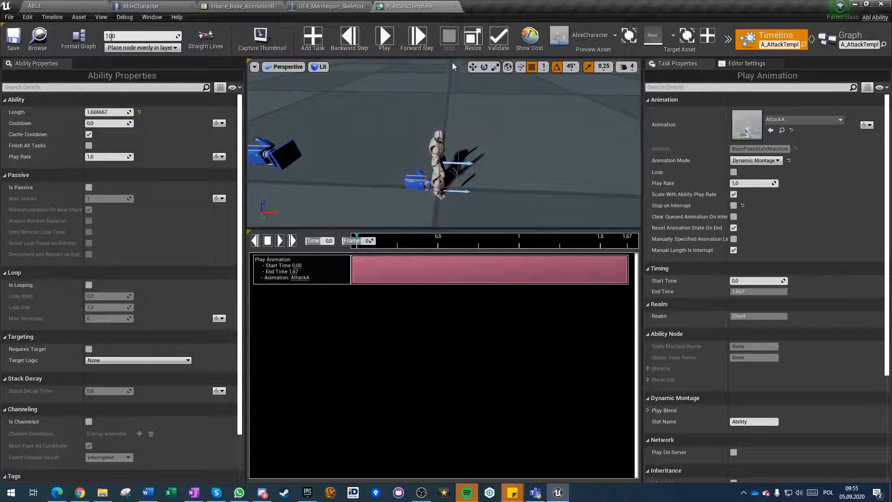
{"action": "left_click", "coordinate": [386, 42]}
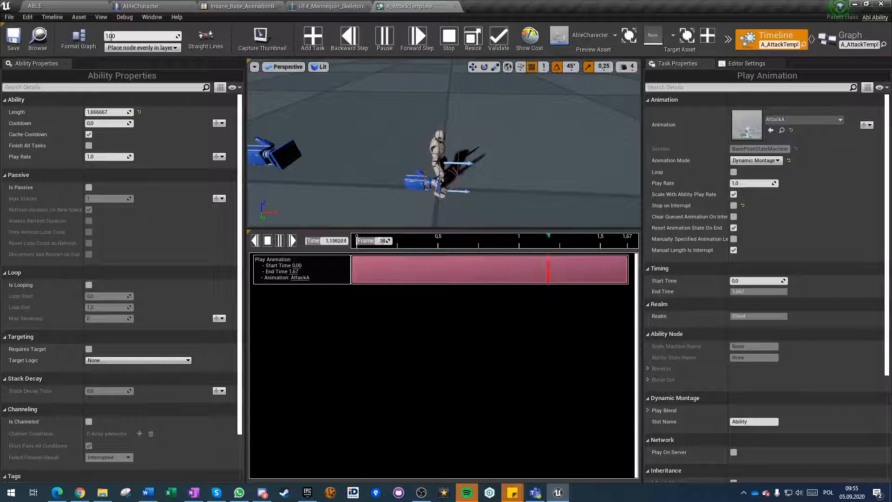
{"action": "right_click_drag", "start_coordinate": [429, 175], "coordinate": [412, 146]}
{"action": "key", "text": "w"}
{"action": "key", "text": "s"}
{"action": "key", "text": "w"}
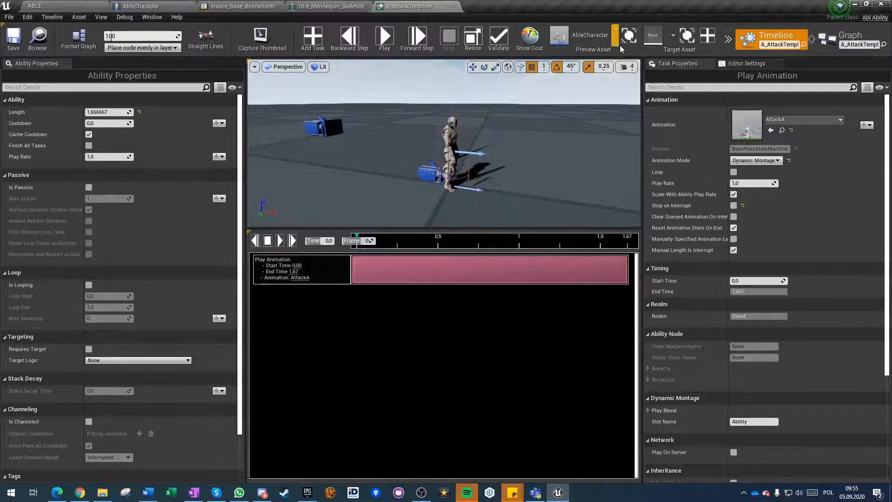
{"action": "mouse_move", "coordinate": [520, 135]}
{"action": "right_mouse_down"}
{"action": "mouse_move", "coordinate": [539, 126]}
{"action": "mouse_move", "coordinate": [541, 136]}
{"action": "mouse_move", "coordinate": [513, 142]}
{"action": "right_mouse_up"}
{"action": "key", "text": "w"}
{"action": "key", "text": "s"}
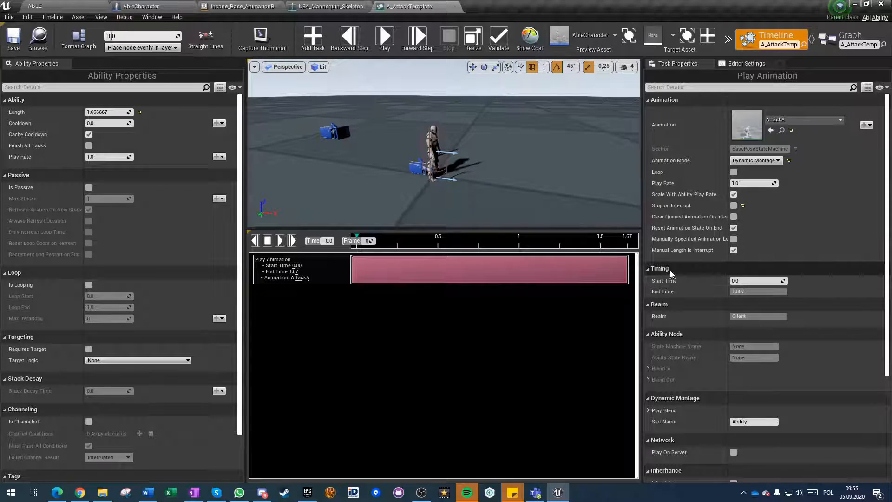
Move the Play Animation task's start to about 0.83 s and back to 0, and enable Play On Server for it.
{"action": "left_click_drag", "start_coordinate": [357, 270], "coordinate": [490, 270]}
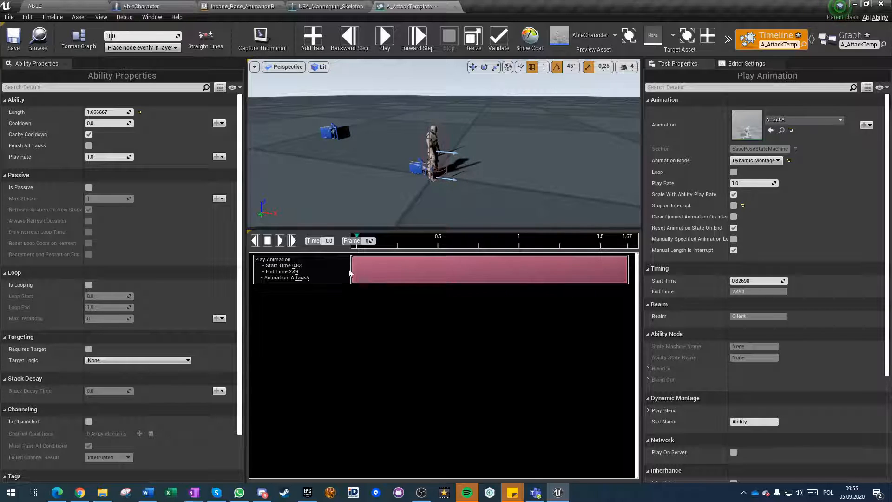
{"action": "left_click", "coordinate": [745, 281]}
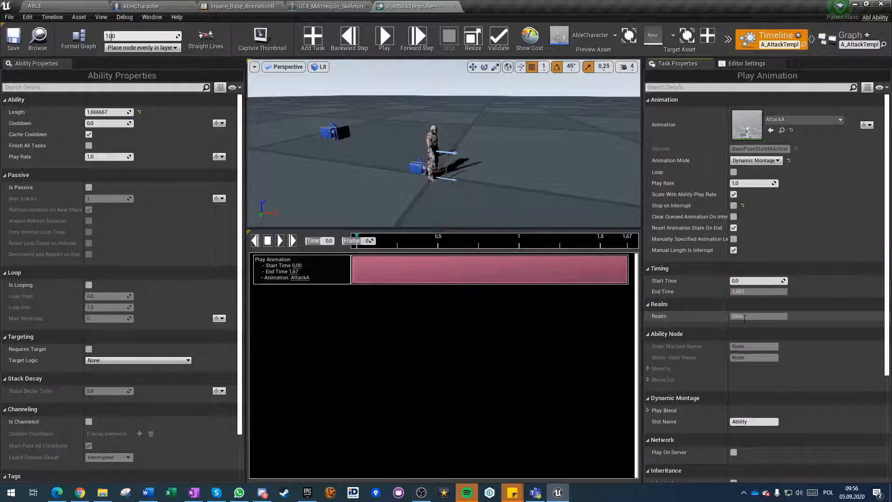
{"action": "left_click", "coordinate": [734, 451]}
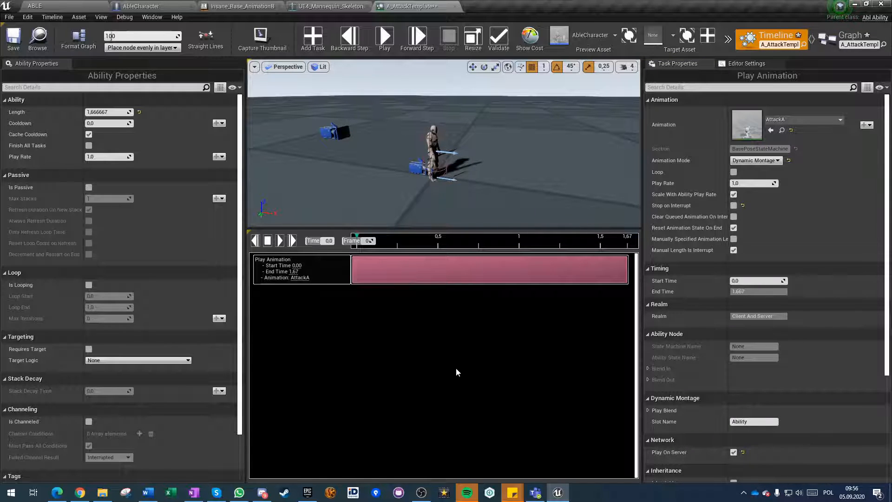
Examine the AGR_CombatMaster component's settings in AbleCharacter against A_AttackTemplate's Play Animation settings.
{"action": "left_click", "coordinate": [155, 5]}
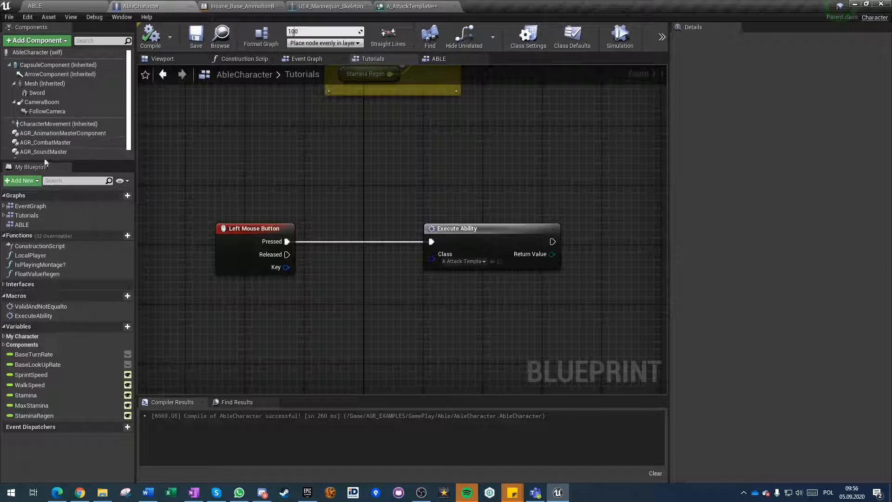
{"action": "left_click", "coordinate": [42, 143]}
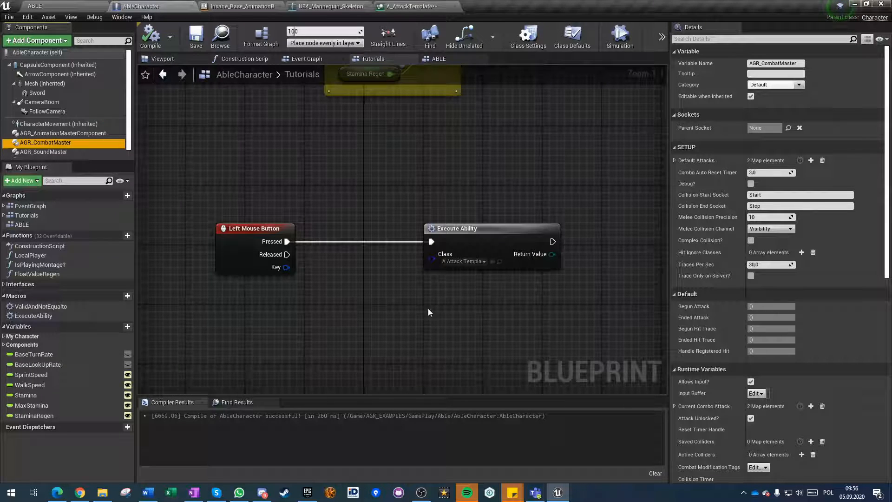
{"action": "left_click", "coordinate": [411, 6]}
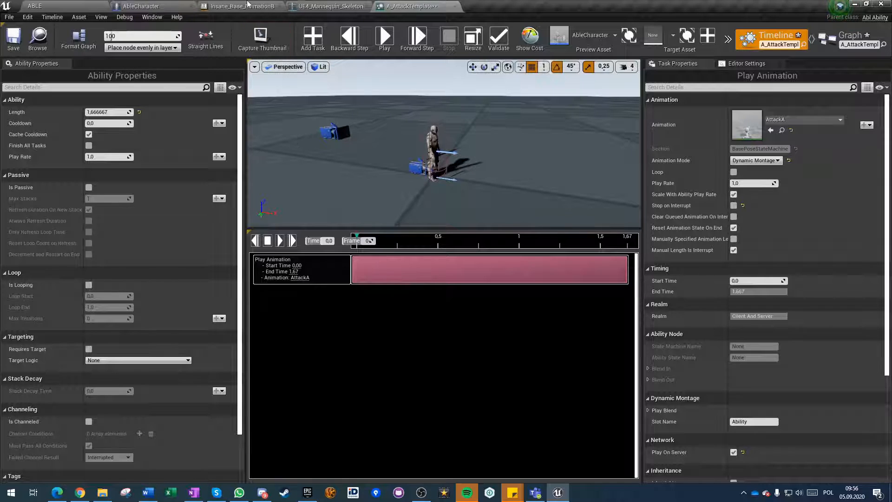
{"action": "left_click", "coordinate": [161, 6]}
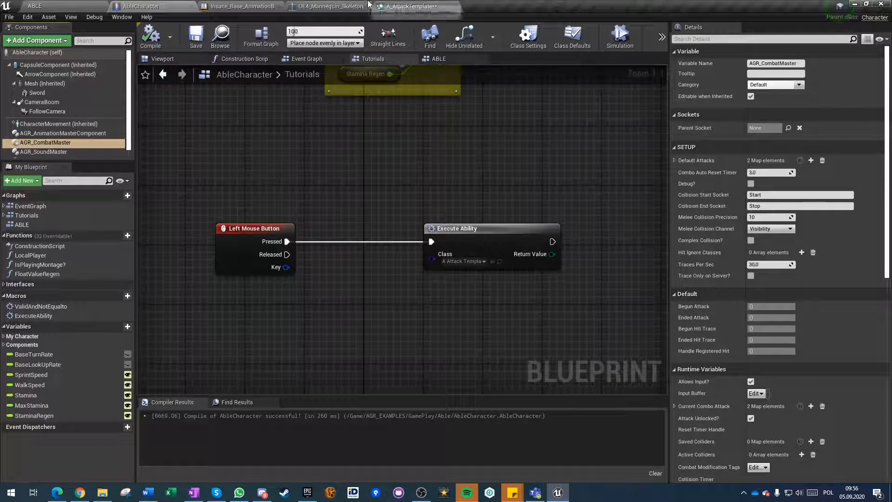
{"action": "left_click", "coordinate": [408, 6]}
{"action": "left_click", "coordinate": [160, 6]}
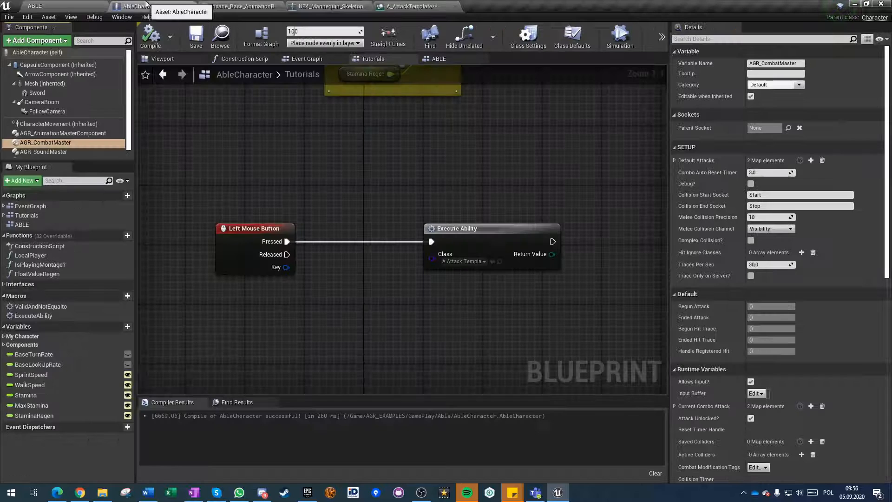
Set the inherited Mesh component's Visibility Based Anim Tick Option to Always Tick Pose and Refresh Bones and compile AbleCharacter.
{"action": "left_click", "coordinate": [28, 83]}
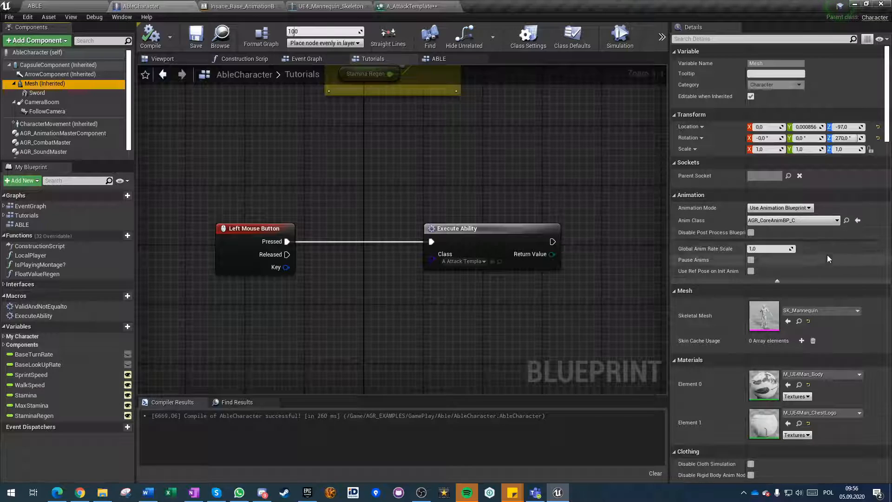
{"action": "scroll", "coordinate": [782, 261], "scroll_direction": "down", "scroll_amount": 10}
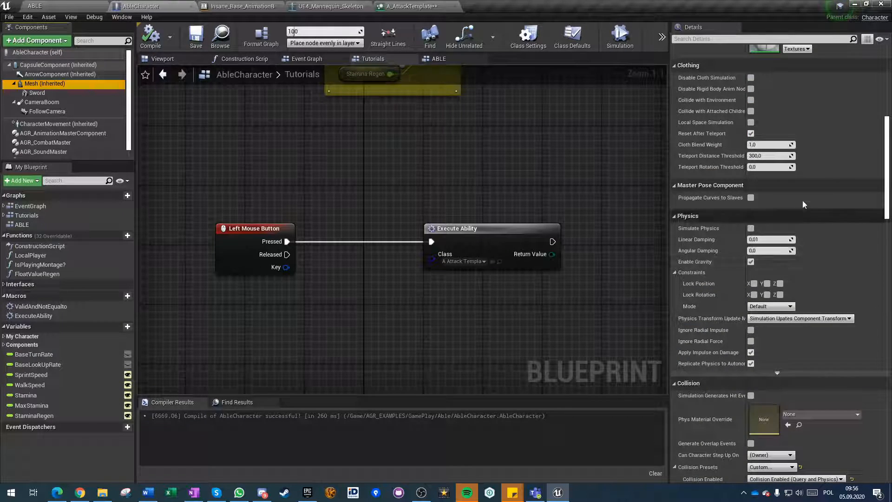
{"action": "scroll", "coordinate": [799, 275], "scroll_direction": "down", "scroll_amount": 10}
{"action": "scroll", "coordinate": [798, 284], "scroll_direction": "down", "scroll_amount": 3}
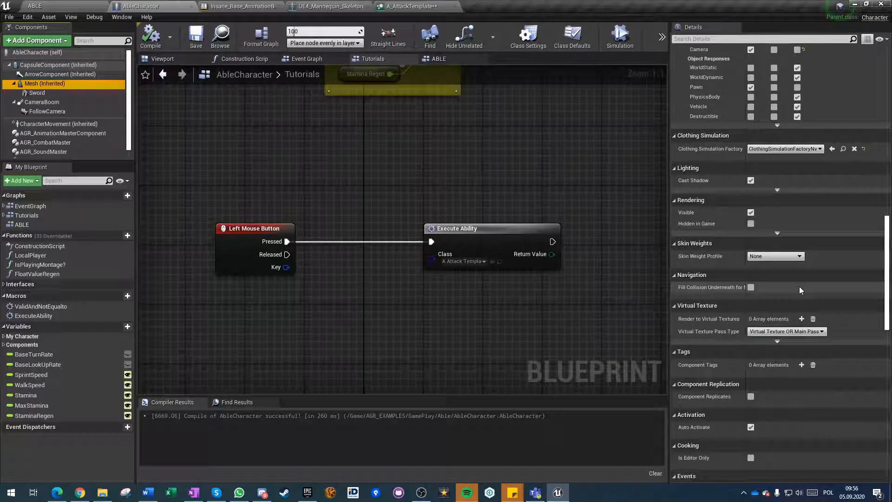
{"action": "scroll", "coordinate": [799, 286], "scroll_direction": "down", "scroll_amount": 2}
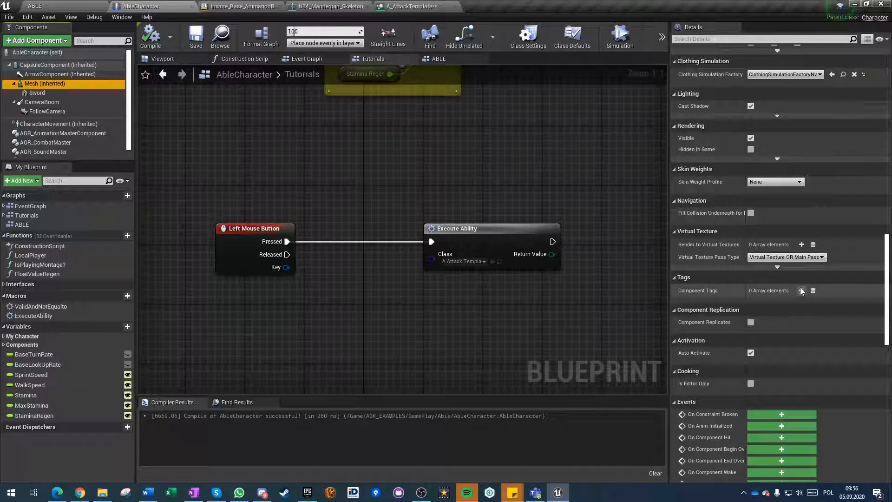
{"action": "scroll", "coordinate": [801, 291], "scroll_direction": "down", "scroll_amount": 11}
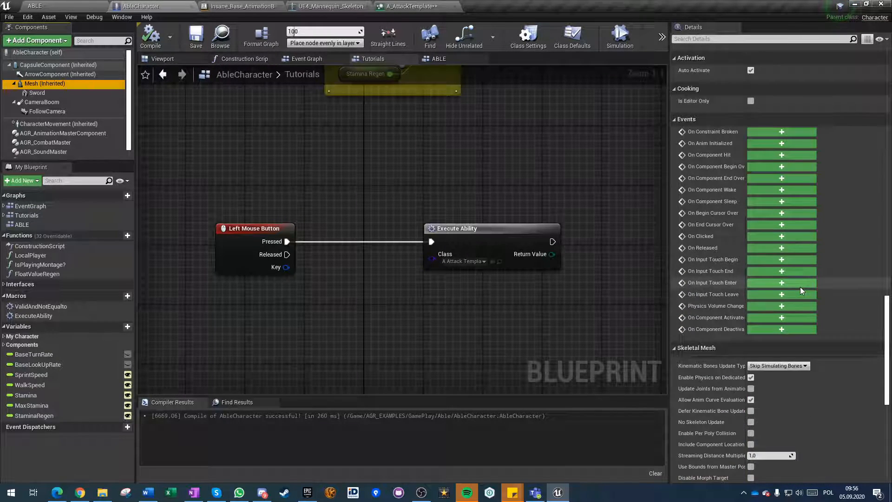
{"action": "scroll", "coordinate": [711, 284], "scroll_direction": "down", "scroll_amount": 1}
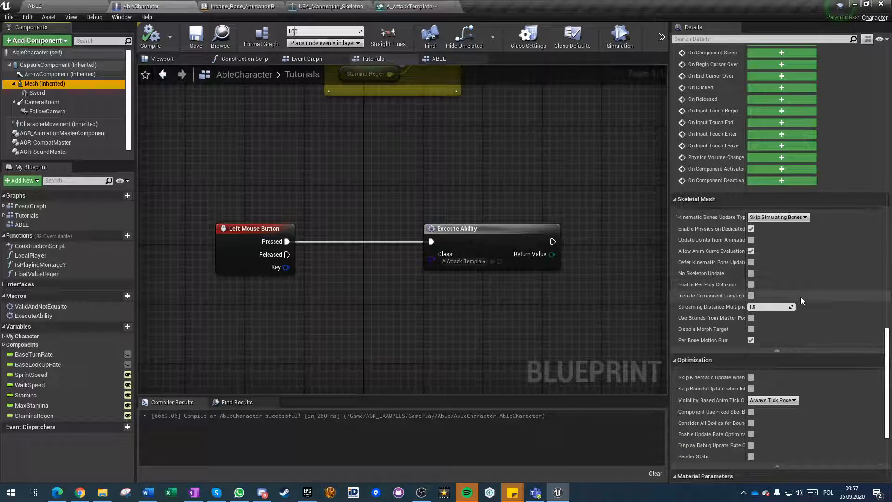
{"action": "scroll", "coordinate": [802, 305], "scroll_direction": "down", "scroll_amount": 2}
{"action": "scroll", "coordinate": [728, 336], "scroll_direction": "down", "scroll_amount": 1}
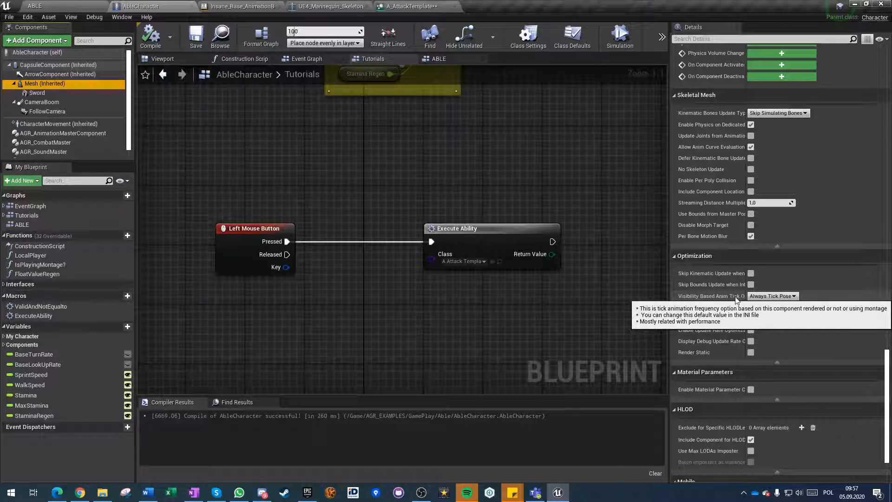
{"action": "left_click", "coordinate": [780, 297]}
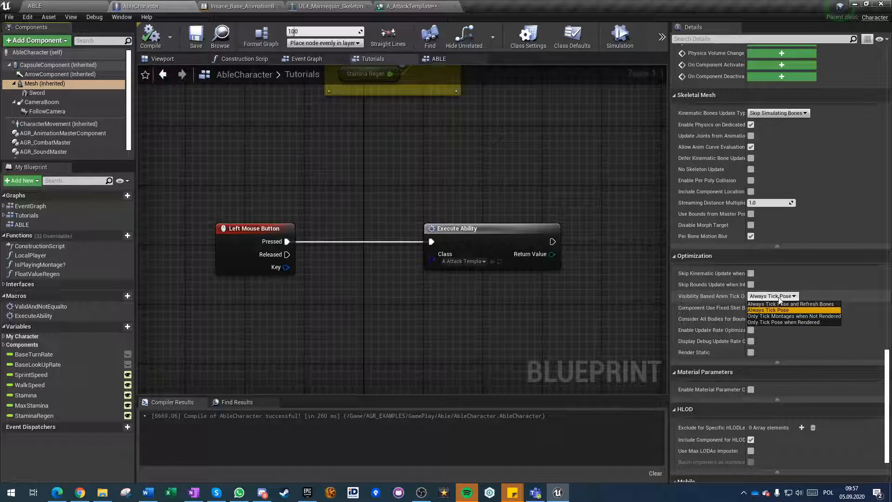
{"action": "left_click", "coordinate": [779, 299]}
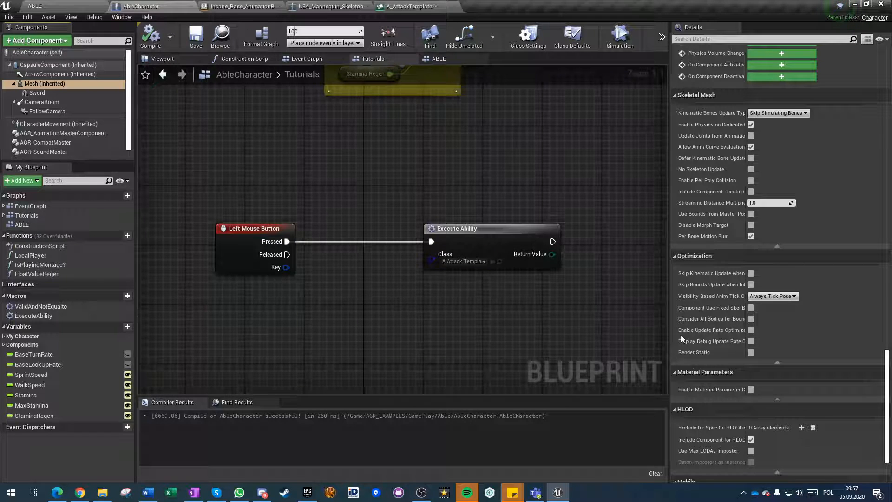
{"action": "left_click", "coordinate": [784, 297]}
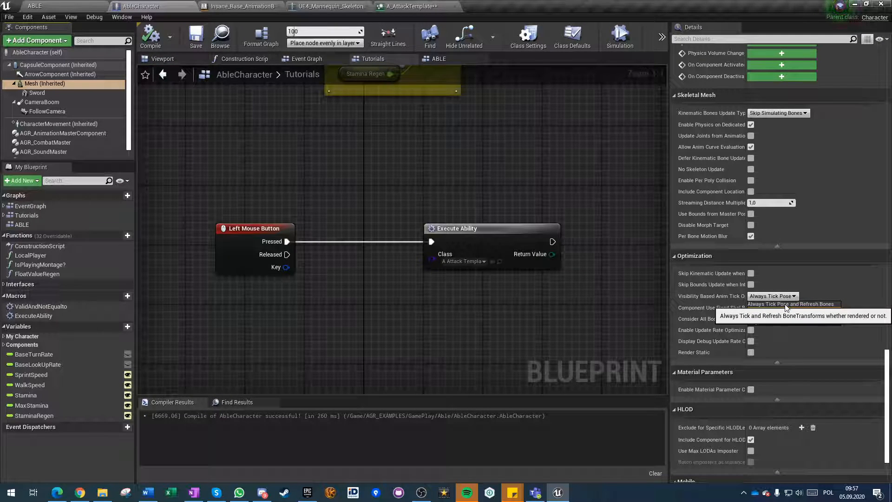
{"action": "left_click", "coordinate": [785, 304]}
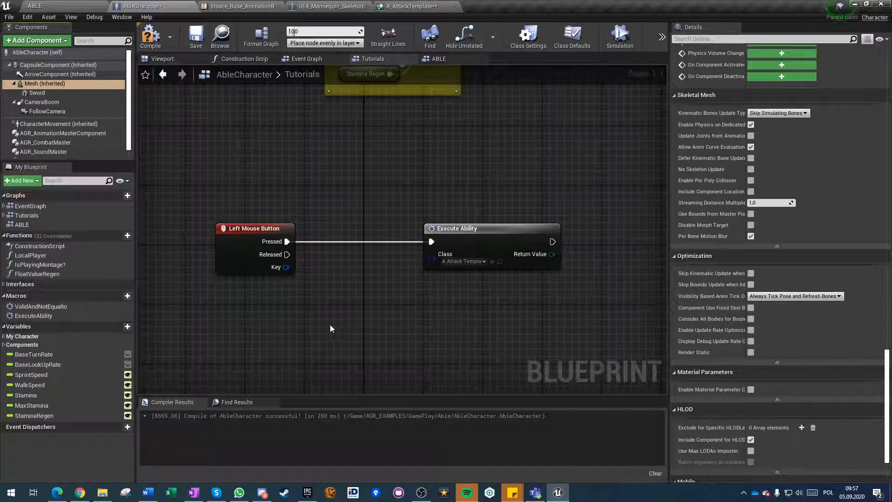
{"action": "left_click", "coordinate": [148, 38]}
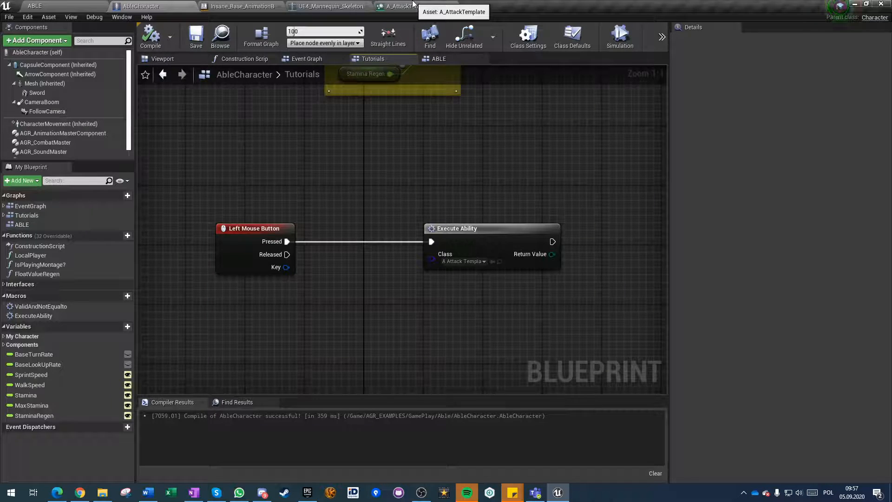
In A_AttackTemplate's Play Animation task, set Animation Mode to Ability Animation Node and reset Section to its default.
{"action": "left_click", "coordinate": [428, 6]}
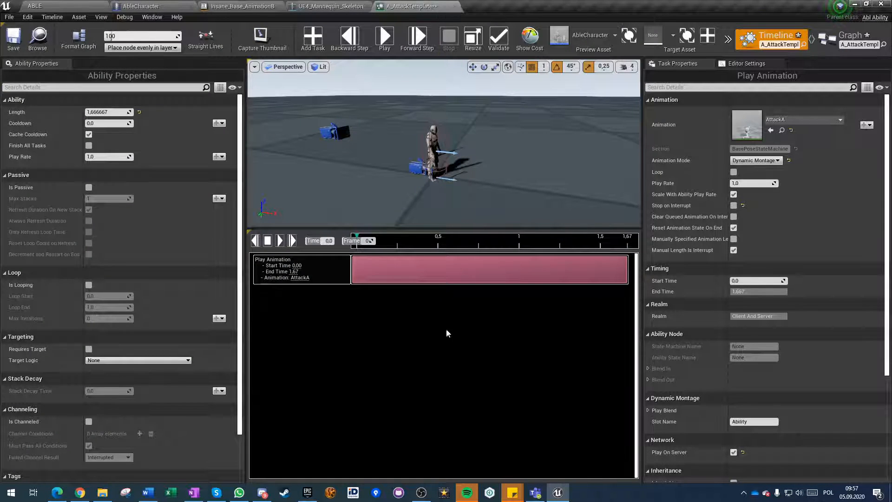
{"action": "scroll", "coordinate": [827, 345], "scroll_direction": "down", "scroll_amount": 3}
{"action": "scroll", "coordinate": [790, 322], "scroll_direction": "down", "scroll_amount": 4}
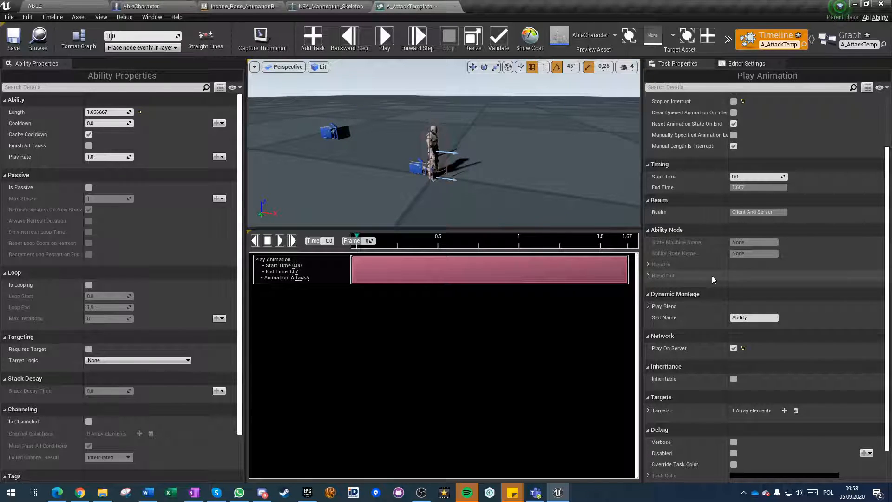
{"action": "scroll", "coordinate": [712, 275], "scroll_direction": "up", "scroll_amount": 4}
{"action": "left_click", "coordinate": [753, 160]}
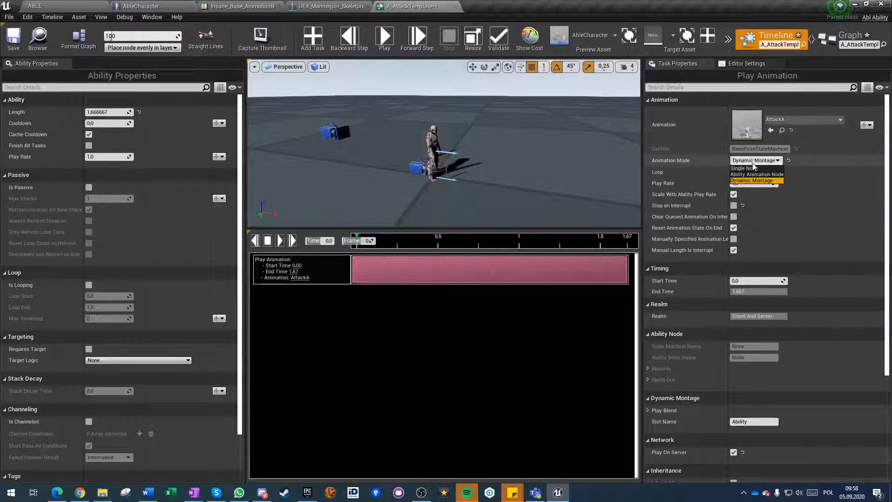
{"action": "left_click", "coordinate": [753, 175]}
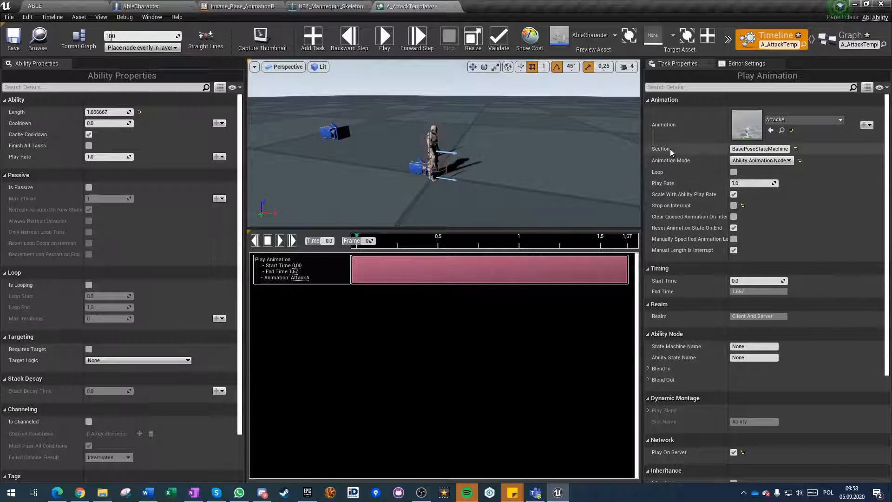
{"action": "left_click", "coordinate": [747, 150]}
{"action": "left_click", "coordinate": [796, 149]}
{"action": "left_click", "coordinate": [796, 150]}
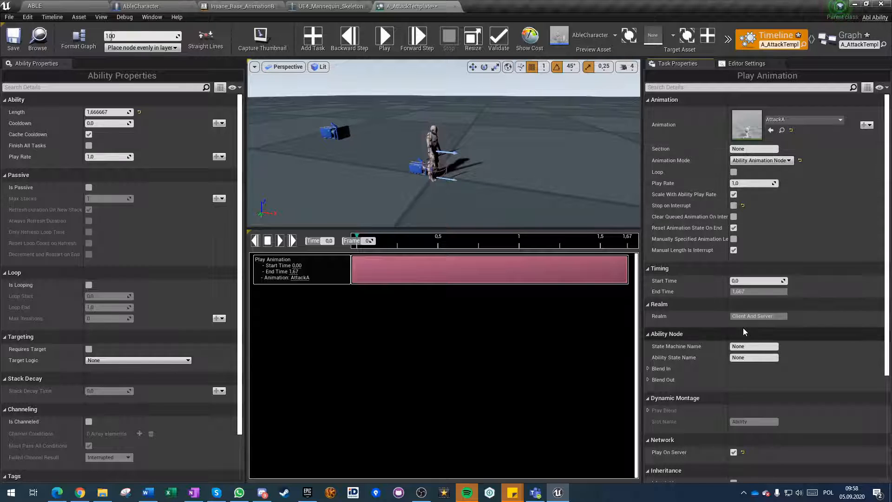
Examine the Play Animation task's Ability Node settings, including the state names, Blend In and Blend Out.
{"action": "scroll", "coordinate": [743, 331], "scroll_direction": "down", "scroll_amount": 3}
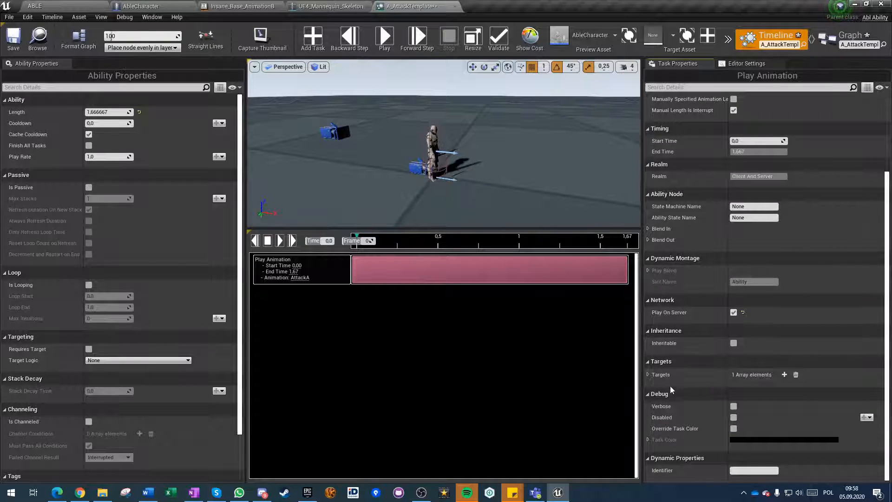
{"action": "left_click", "coordinate": [747, 206]}
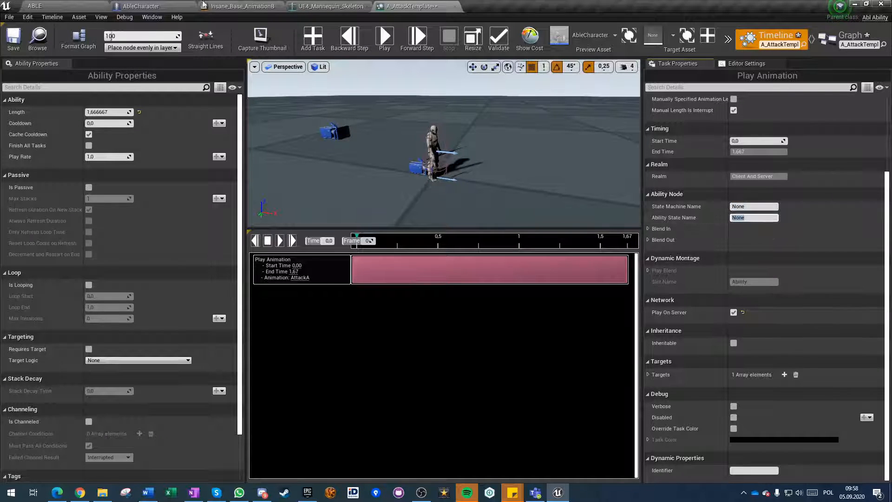
{"action": "left_click", "coordinate": [245, 6]}
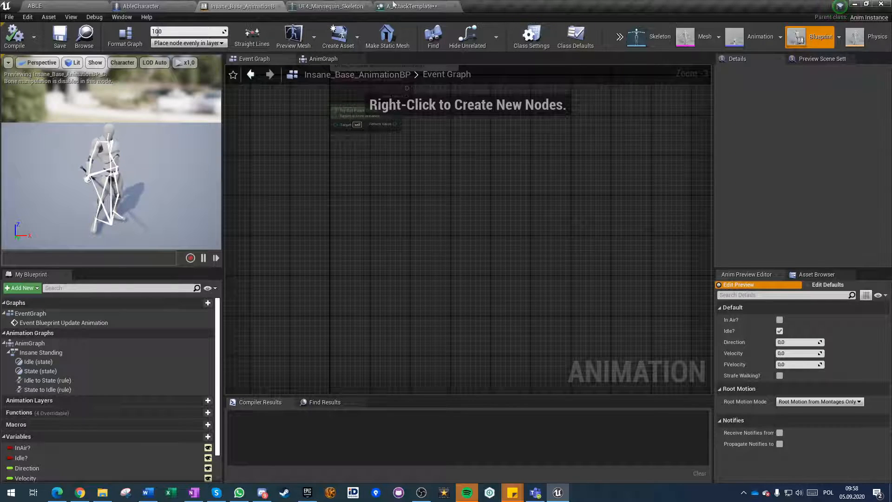
{"action": "left_click", "coordinate": [409, 6]}
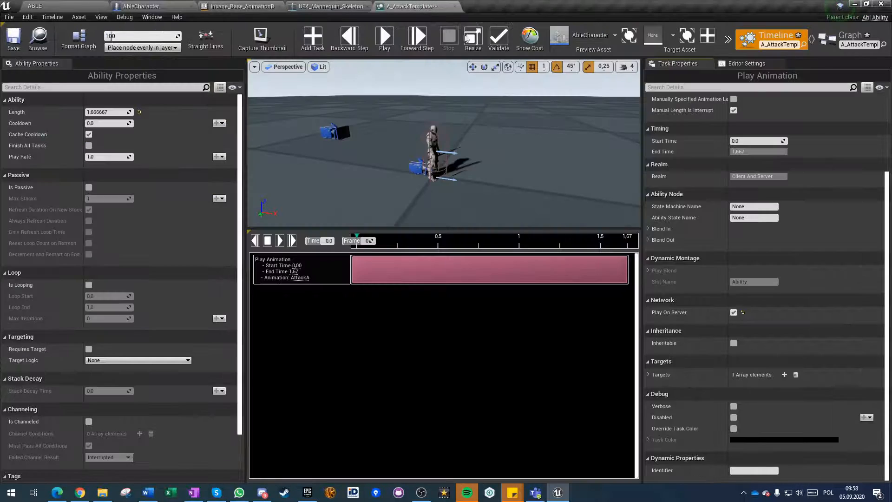
{"action": "left_click", "coordinate": [648, 229]}
{"action": "left_click", "coordinate": [648, 299]}
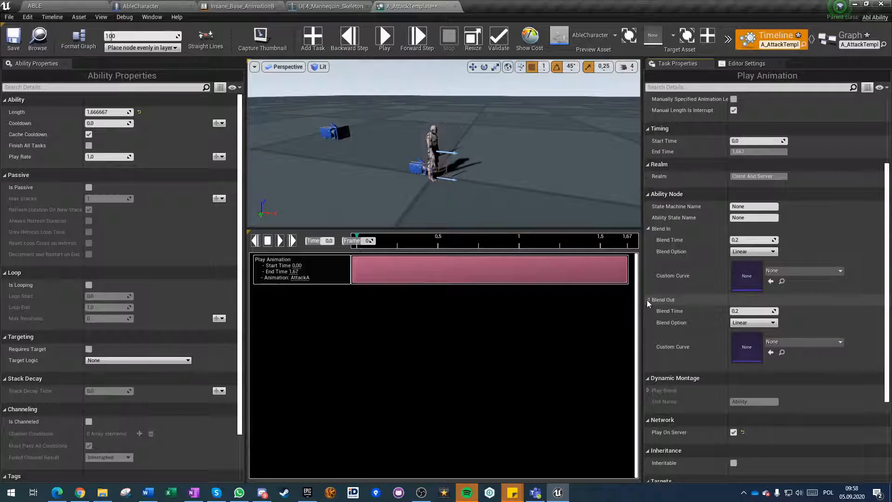
{"action": "left_click", "coordinate": [648, 299]}
{"action": "left_click", "coordinate": [648, 228]}
{"action": "scroll", "coordinate": [697, 293], "scroll_direction": "up", "scroll_amount": 4}
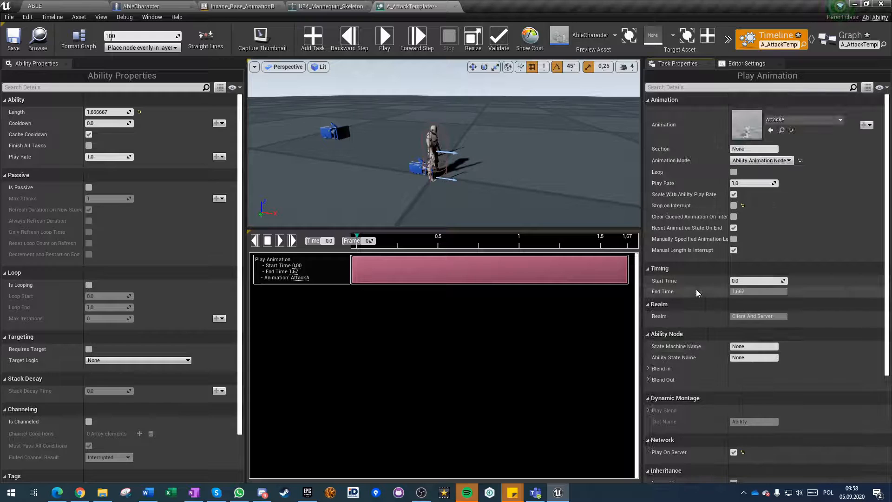
Set the Play Animation task's Animation Mode back to Dynamic Montage and review its Network, Inheritance and Targets settings.
{"action": "left_click", "coordinate": [755, 161]}
{"action": "left_click", "coordinate": [750, 182]}
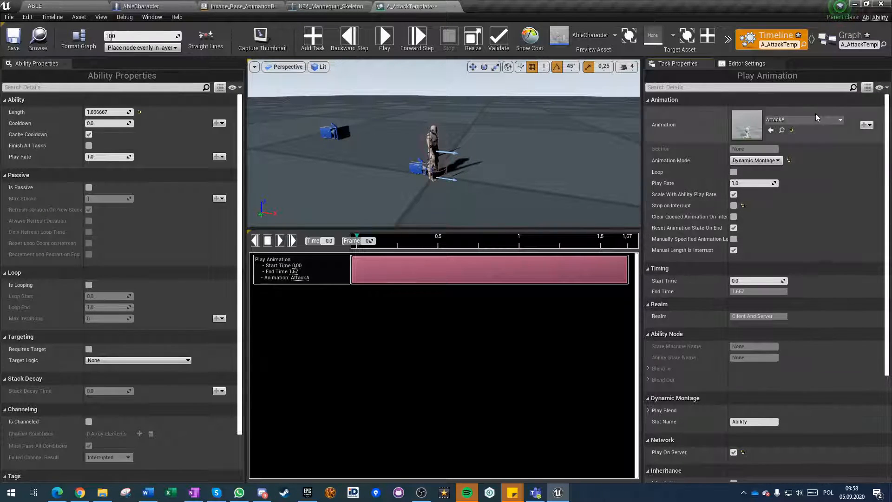
{"action": "scroll", "coordinate": [804, 274], "scroll_direction": "down", "scroll_amount": 5}
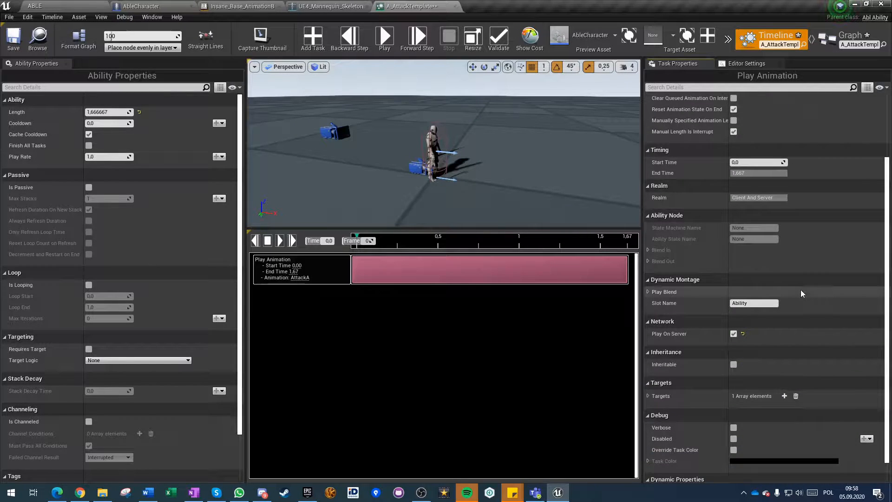
{"action": "scroll", "coordinate": [795, 300], "scroll_direction": "down", "scroll_amount": 1}
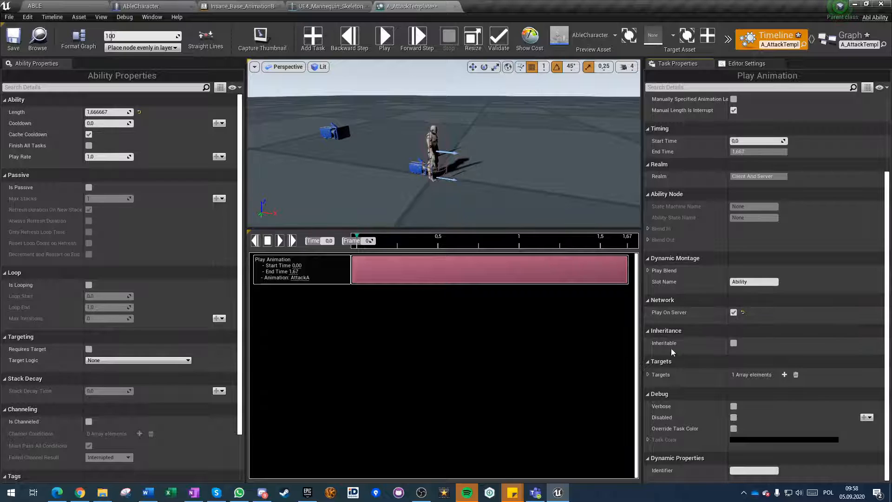
{"action": "mouse_move", "coordinate": [665, 345]}
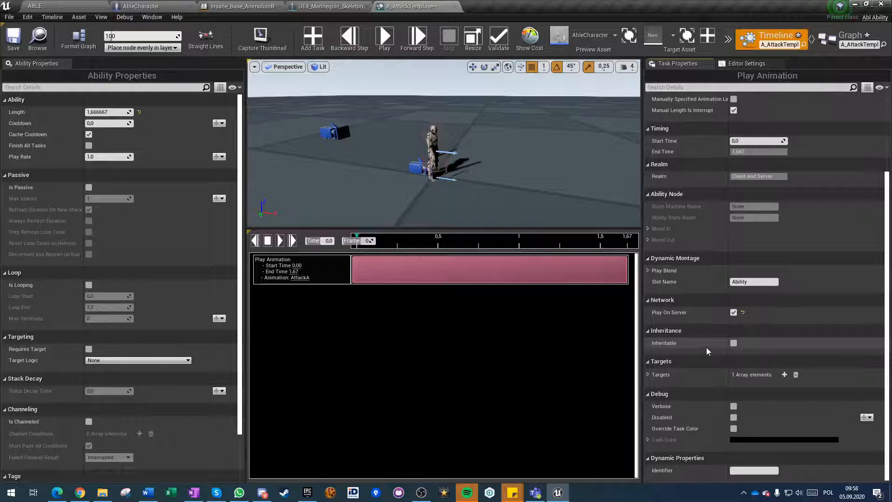
{"action": "left_click", "coordinate": [648, 376]}
{"action": "left_click", "coordinate": [762, 387]}
{"action": "left_click", "coordinate": [762, 387]}
{"action": "left_click", "coordinate": [648, 374]}
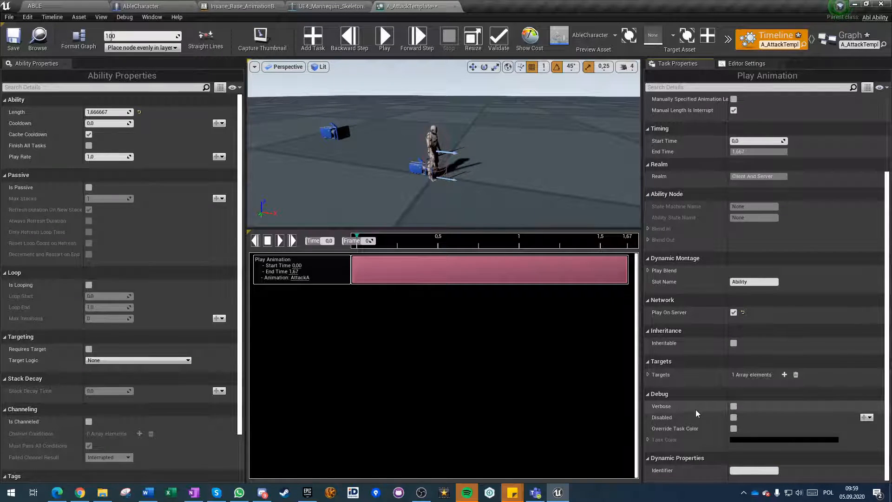
Enable Verbose debugging on the Play Animation task, save the ability, and perform the attack in an ABLE level play session.
{"action": "left_click", "coordinate": [733, 407]}
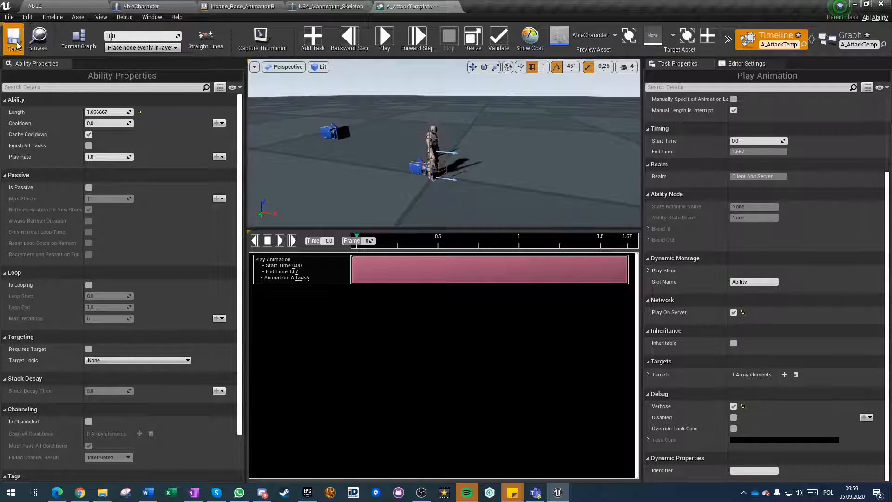
{"action": "left_click", "coordinate": [80, 7]}
{"action": "left_click", "coordinate": [600, 44]}
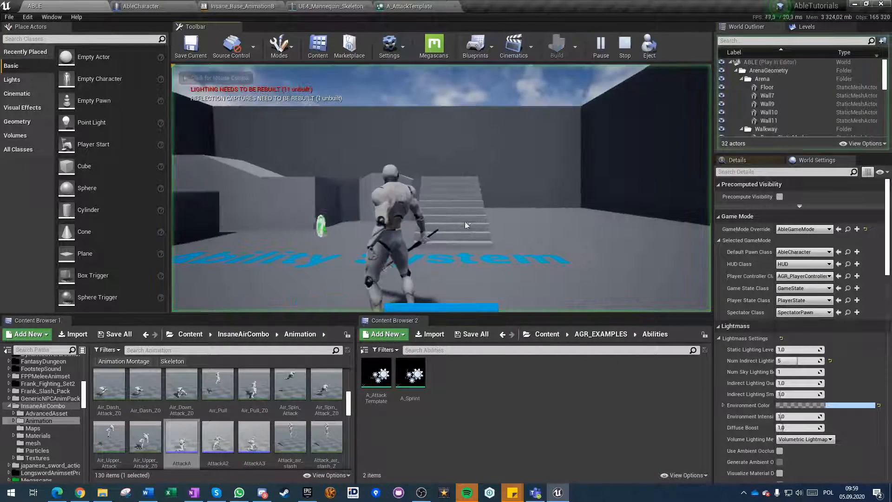
{"action": "left_click", "coordinate": [425, 227]}
Examine the A_AttackTemplate task messages in the full console log from start to end, and end the play session.
{"action": "key", "text": "grave"}
{"action": "key", "text": "grave"}
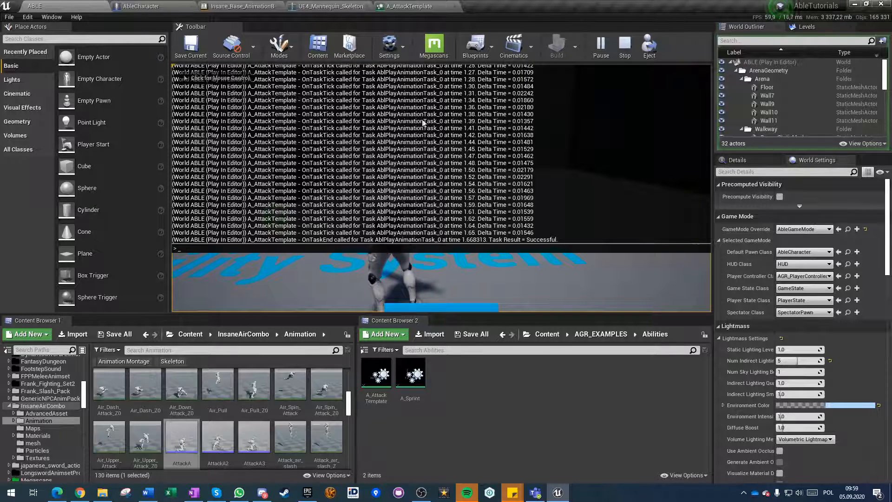
{"action": "scroll", "coordinate": [378, 192], "scroll_direction": "up", "scroll_amount": 10}
{"action": "scroll", "coordinate": [385, 192], "scroll_direction": "up", "scroll_amount": 11}
{"action": "scroll", "coordinate": [463, 136], "scroll_direction": "up", "scroll_amount": 10}
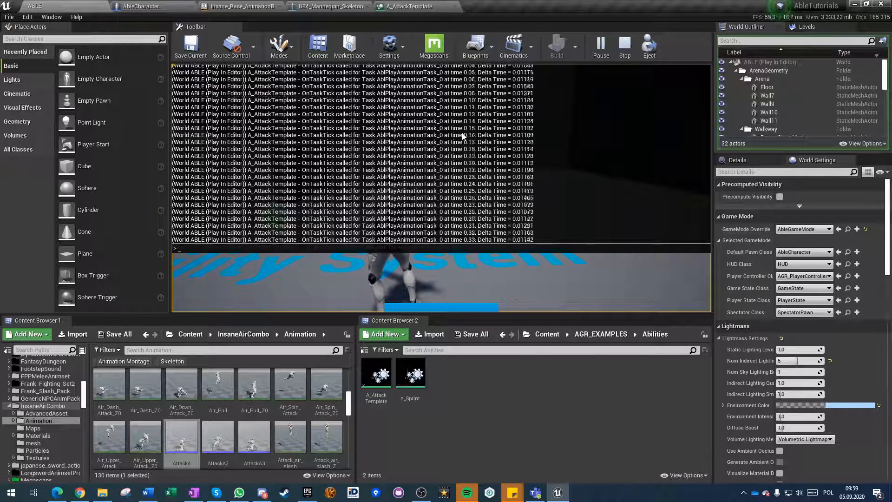
{"action": "scroll", "coordinate": [464, 136], "scroll_direction": "up", "scroll_amount": 5}
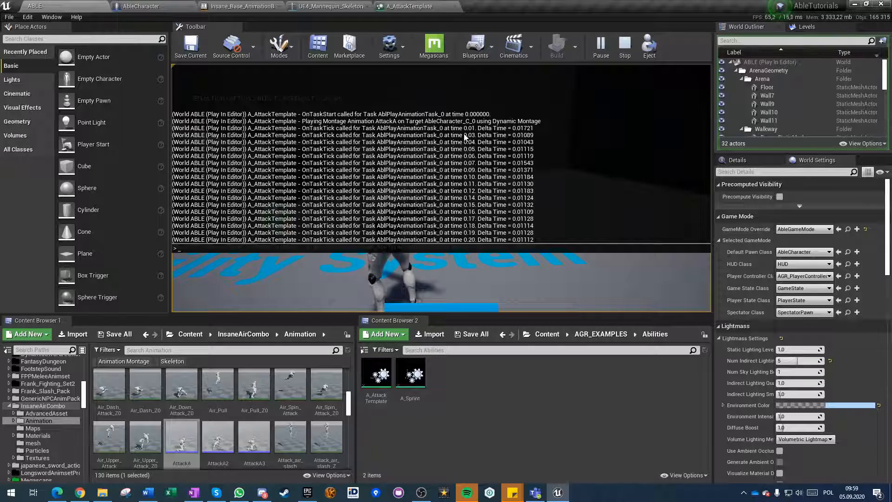
{"action": "scroll", "coordinate": [464, 136], "scroll_direction": "down", "scroll_amount": 12}
{"action": "scroll", "coordinate": [472, 159], "scroll_direction": "down", "scroll_amount": 5}
{"action": "scroll", "coordinate": [474, 159], "scroll_direction": "down", "scroll_amount": 9}
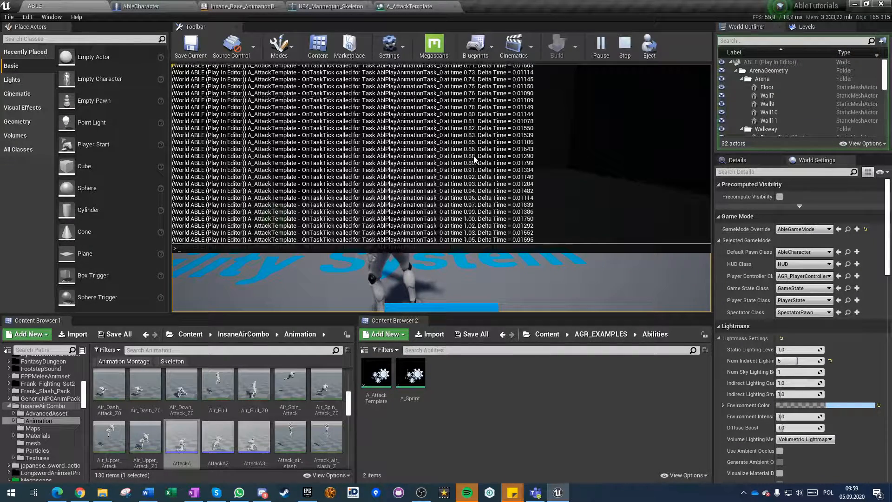
{"action": "scroll", "coordinate": [474, 159], "scroll_direction": "down", "scroll_amount": 7}
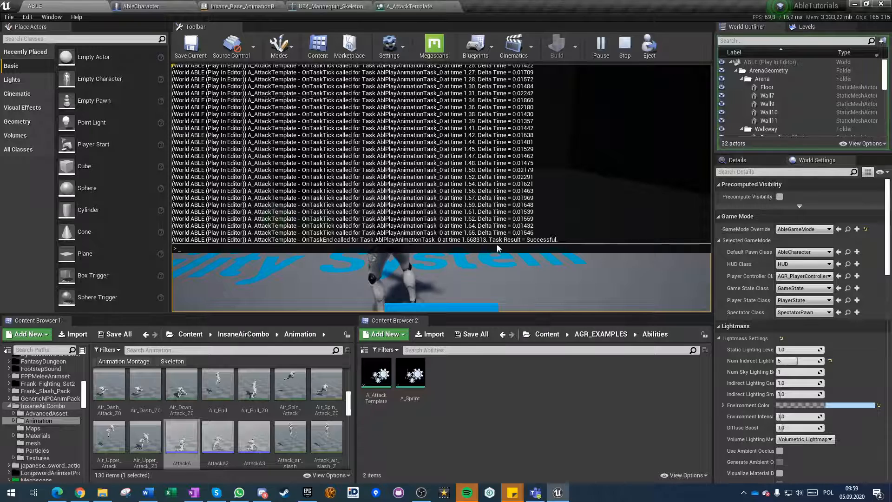
{"action": "key", "text": "Escape"}
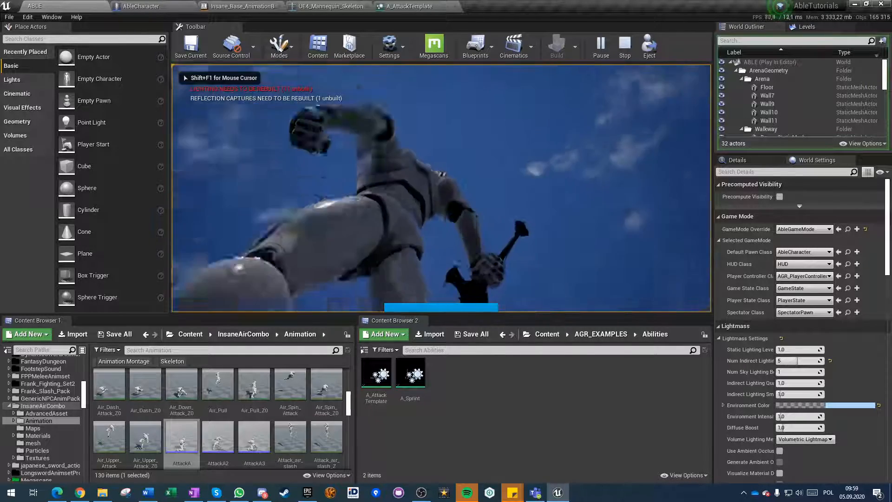
{"action": "key", "text": "Escape"}
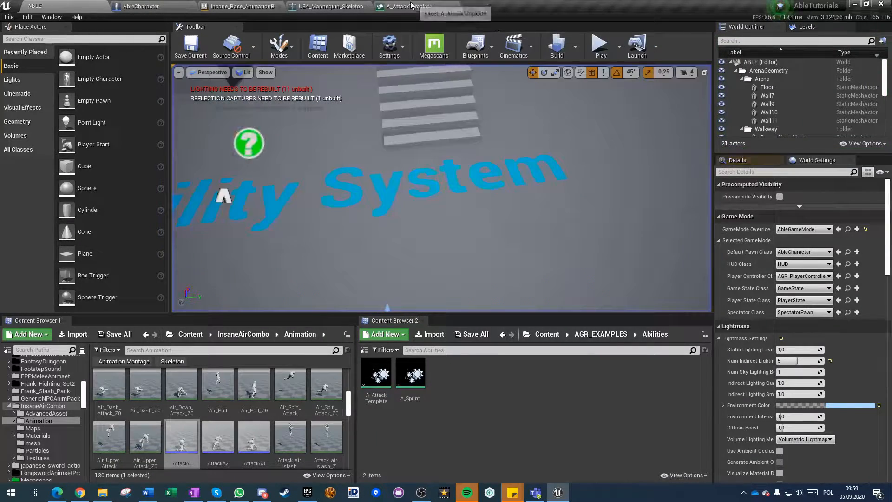
Return to the Play Animation task's debug settings in A_AttackTemplate.
{"action": "left_click", "coordinate": [410, 7]}
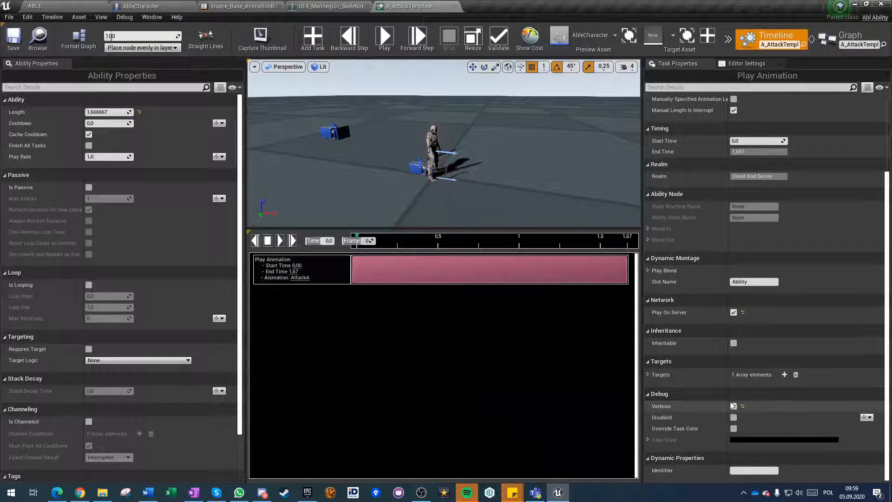
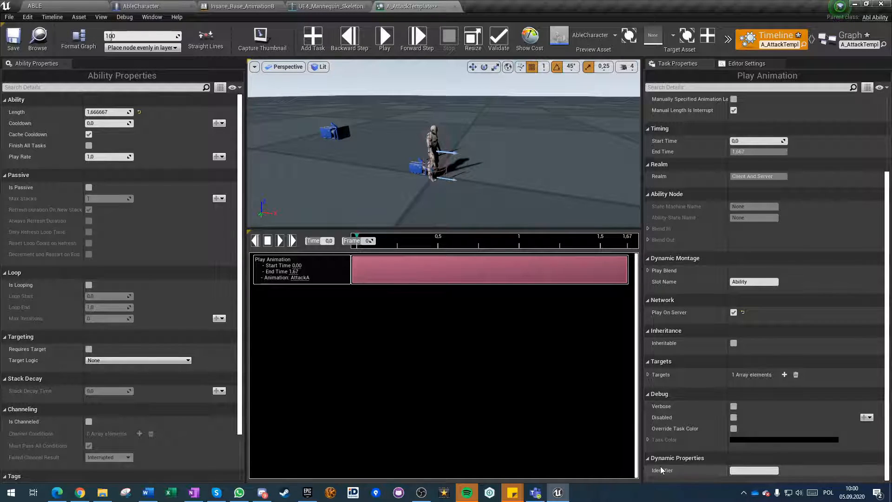
Override the Can Ability Execute function in A_AttackTemplate's graph.
{"action": "mouse_move", "coordinate": [657, 471]}
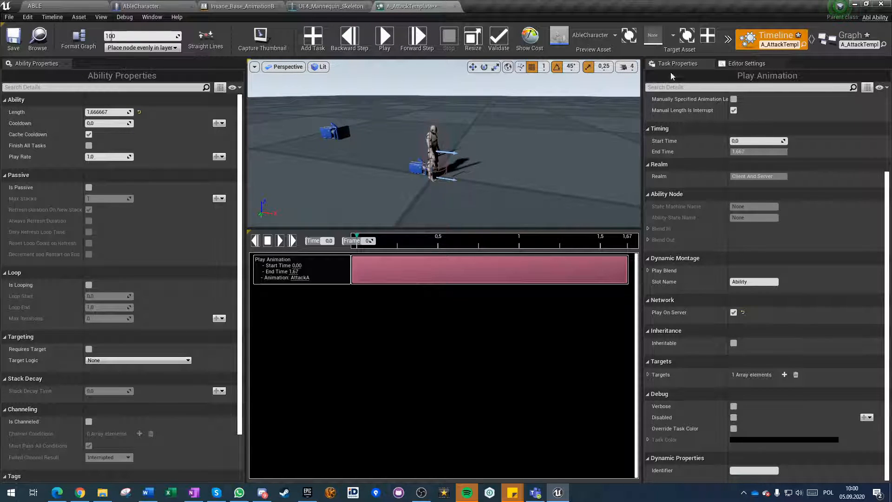
{"action": "left_click", "coordinate": [844, 43]}
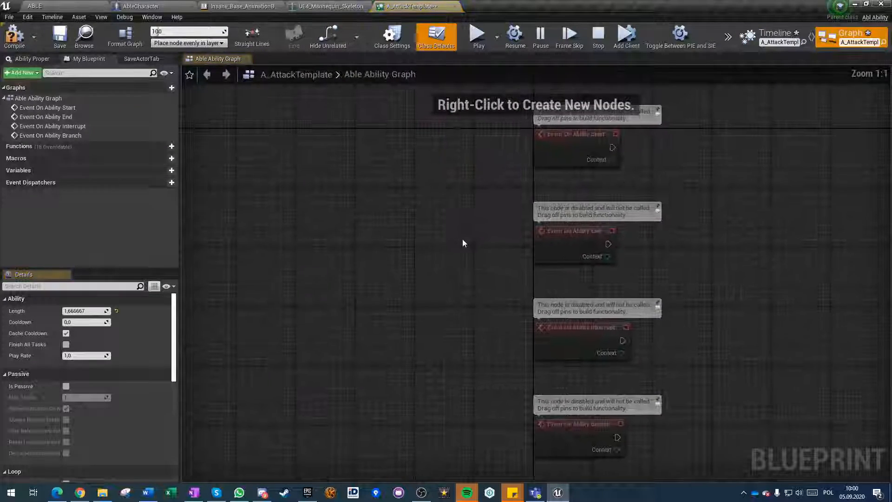
{"action": "left_click", "coordinate": [127, 146]}
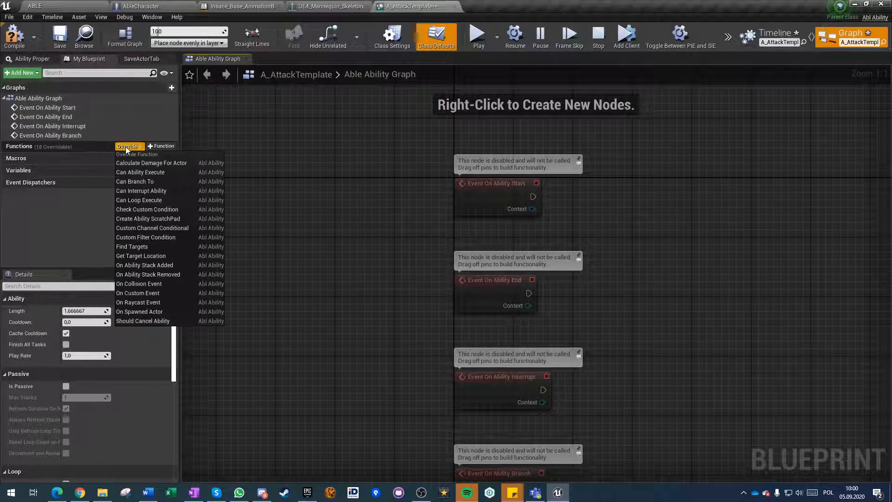
{"action": "left_click", "coordinate": [137, 172]}
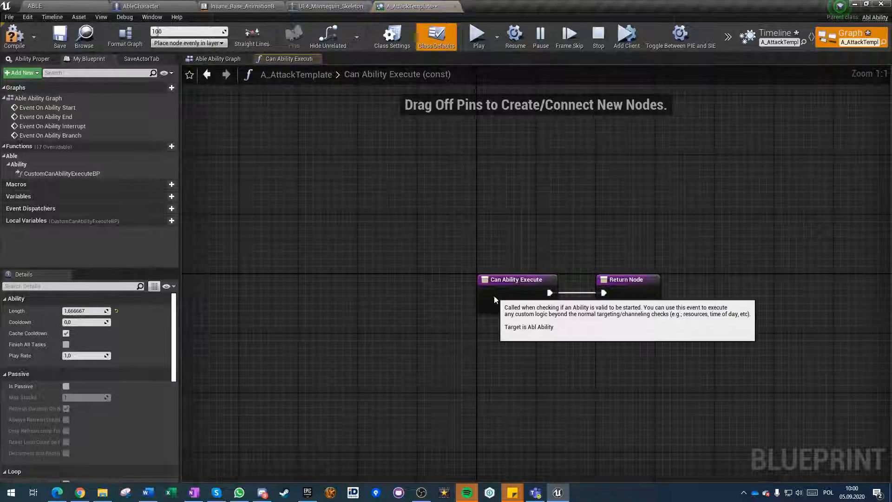
Add a Get Instigator node from the Context of Can Ability Execute and place it below the execution line.
{"action": "left_click_drag", "start_coordinate": [244, 294], "coordinate": [308, 344]}
{"action": "type", "text": "insti"}
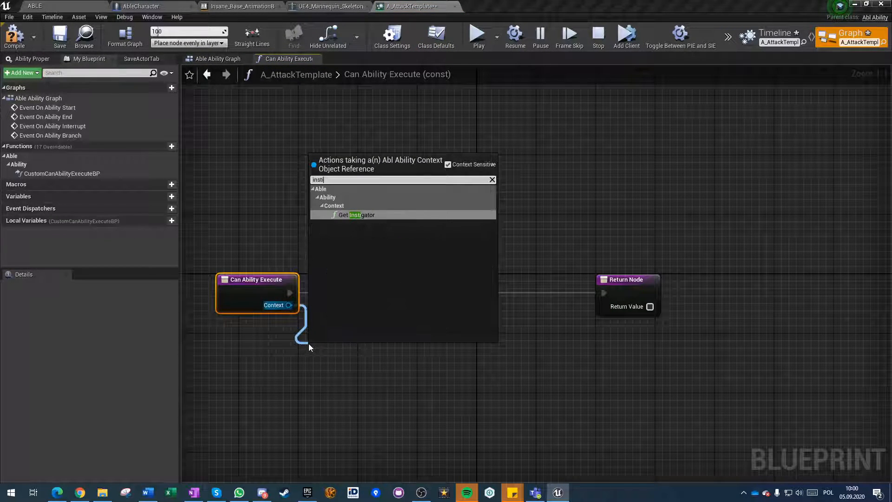
{"action": "type", "text": "gator"}
{"action": "key", "text": "Return"}
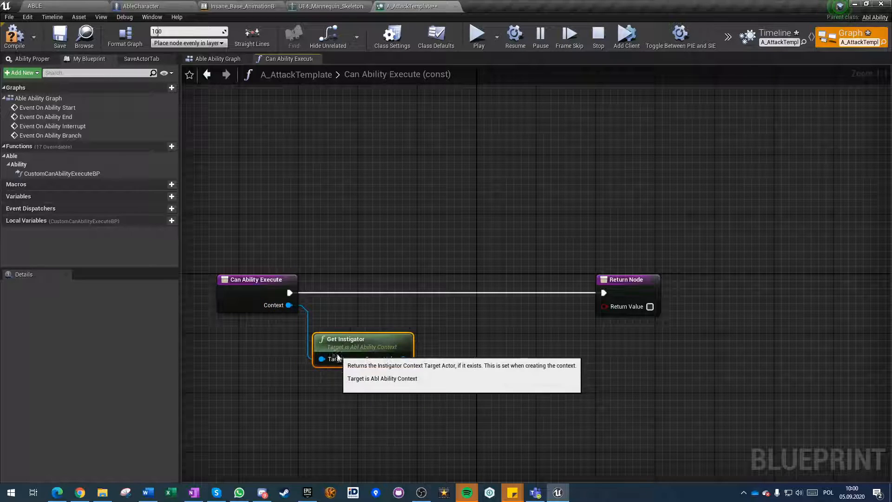
{"action": "right_click_drag", "start_coordinate": [476, 383], "coordinate": [404, 323]}
{"action": "right_click_drag", "start_coordinate": [300, 369], "coordinate": [342, 362]}
Call Get Stamina on the instigator from Can Ability Execute, and feed its Stamina output into a greater-than comparison.
{"action": "left_click_drag", "start_coordinate": [375, 295], "coordinate": [425, 283]}
{"action": "type", "text": "getstamina"}
{"action": "key", "text": "Return"}
{"action": "left_click_drag", "start_coordinate": [462, 294], "coordinate": [455, 219]}
{"action": "left_click_drag", "start_coordinate": [261, 229], "coordinate": [426, 228]}
{"action": "left_click_drag", "start_coordinate": [513, 241], "coordinate": [562, 287]}
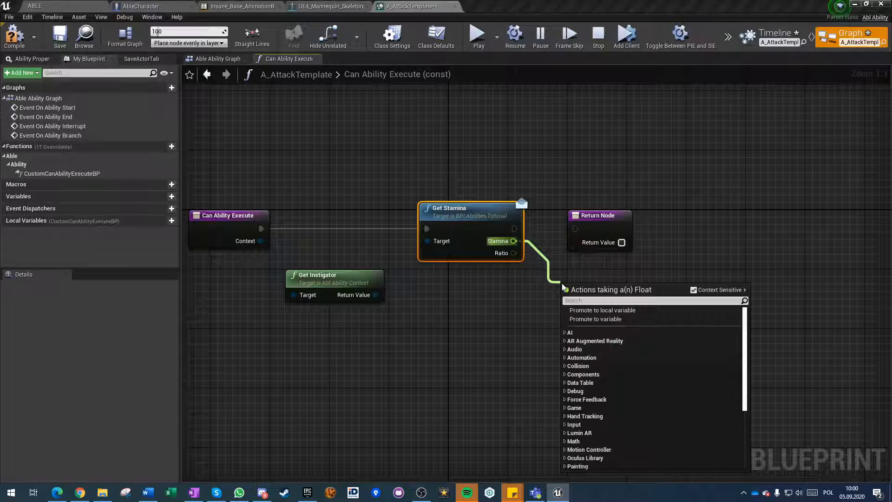
{"action": "type", "text": ">"}
{"action": "key", "text": "Return"}
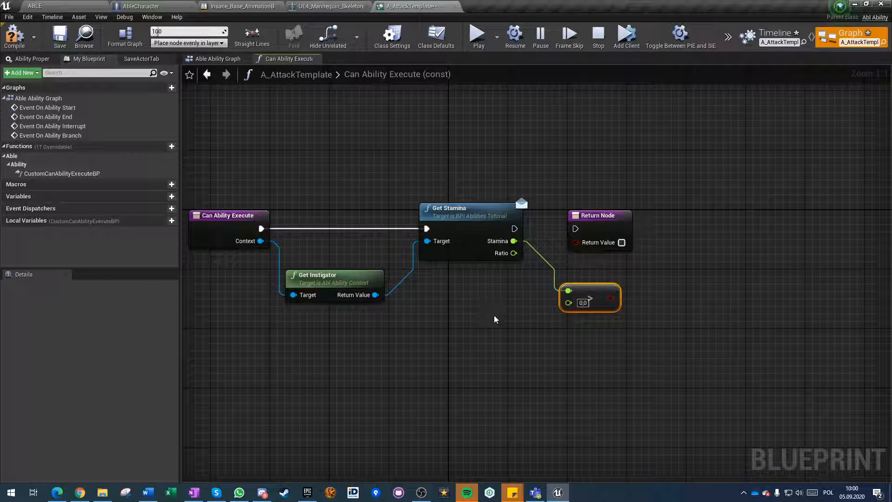
Close the Insane_Base_AnimationBP editor and check the default value of AbleCharacter's Stamina variable.
{"action": "left_click", "coordinate": [321, 4]}
{"action": "left_click", "coordinate": [234, 5]}
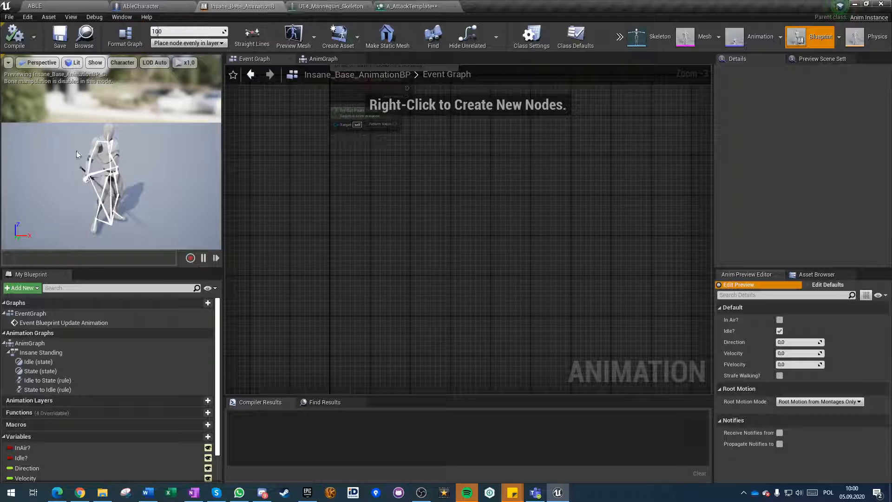
{"action": "scroll", "coordinate": [35, 469], "scroll_direction": "down", "scroll_amount": 2}
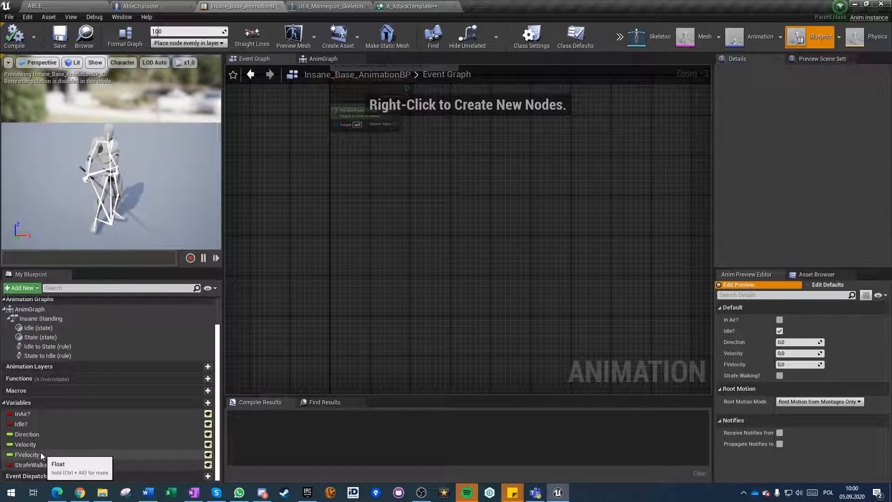
{"action": "left_click", "coordinate": [153, 6]}
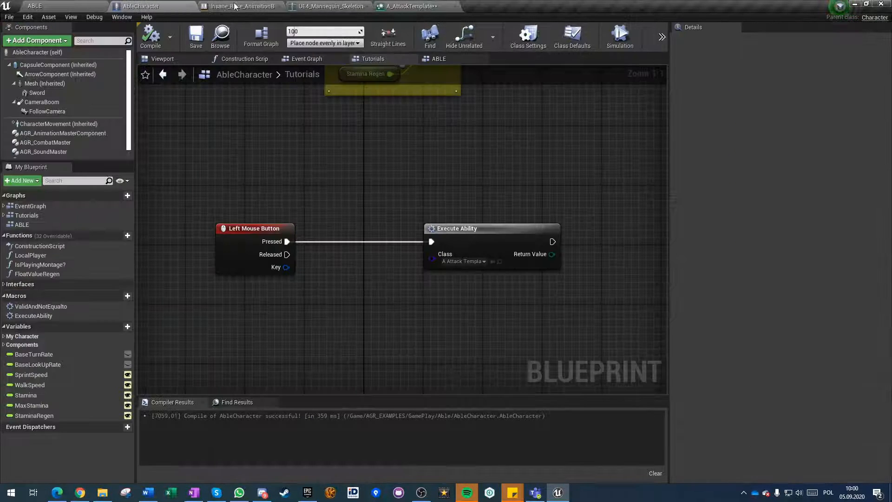
{"action": "left_click", "coordinate": [278, 6]}
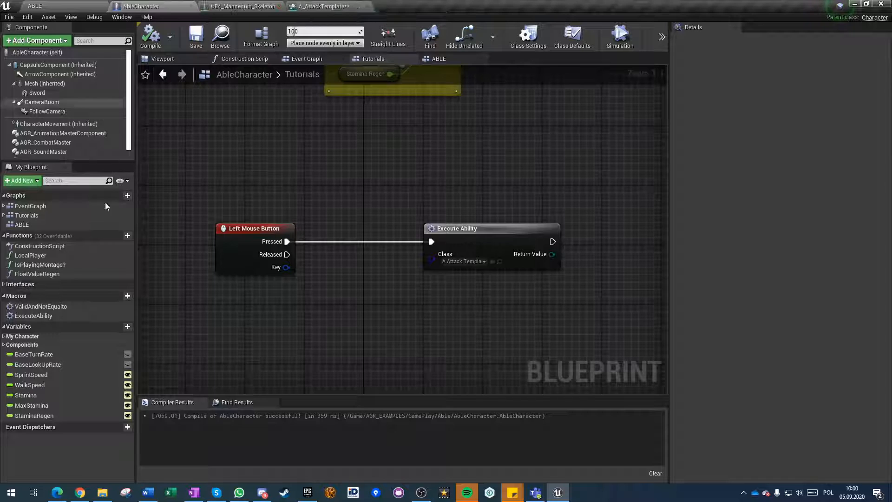
{"action": "left_click", "coordinate": [38, 394]}
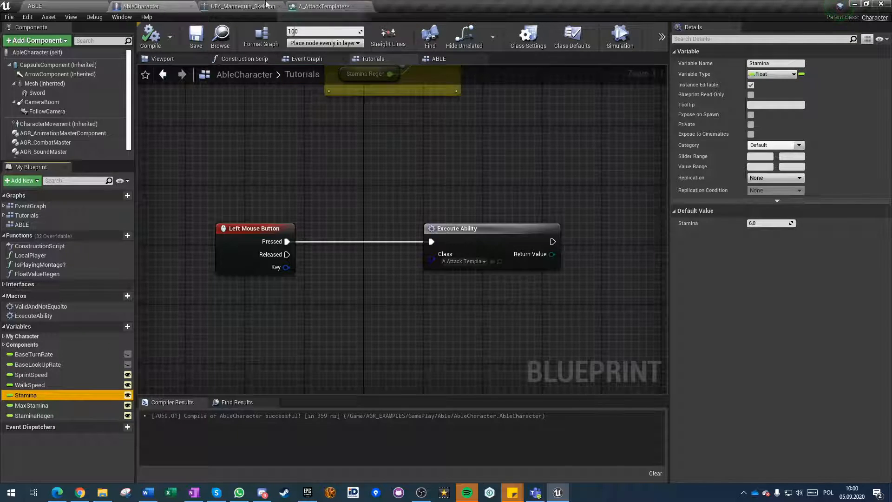
Set the stamina comparison threshold to 1.0 in Can Ability Execute, and wire its result and Get Stamina's execution into the Return Node.
{"action": "left_click", "coordinate": [307, 6]}
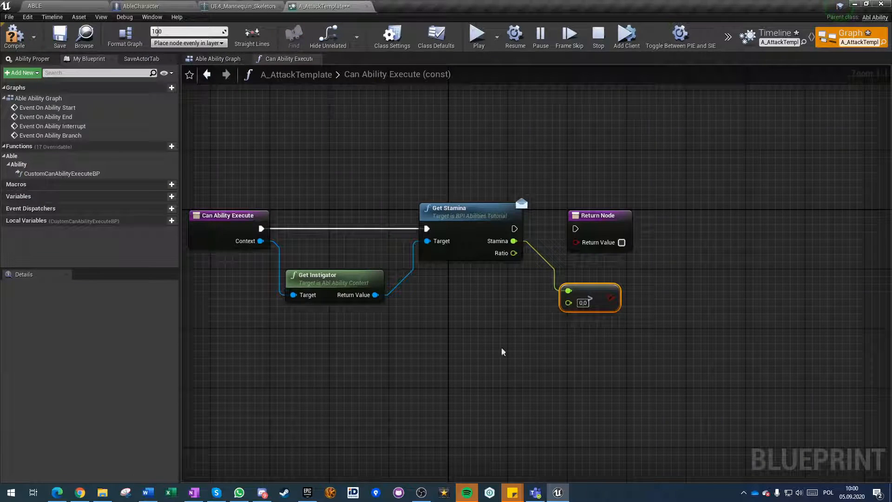
{"action": "left_click", "coordinate": [553, 408]}
{"action": "right_click_drag", "start_coordinate": [553, 408], "coordinate": [442, 429]}
{"action": "left_click_drag", "start_coordinate": [496, 239], "coordinate": [611, 251]}
{"action": "left_click_drag", "start_coordinate": [500, 318], "coordinate": [403, 250]}
{"action": "left_click", "coordinate": [356, 111]}
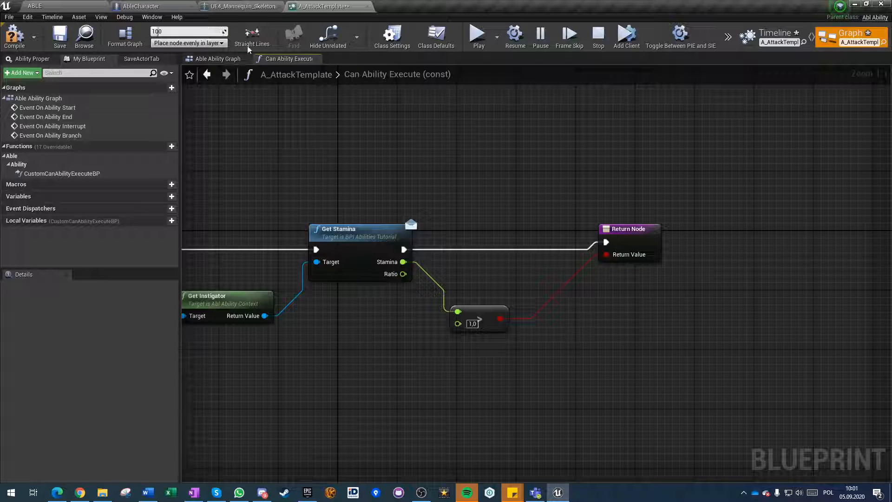
Add a Get Instigator node from Event On Ability Start's Context in the Able Ability Graph.
{"action": "left_click", "coordinate": [210, 60]}
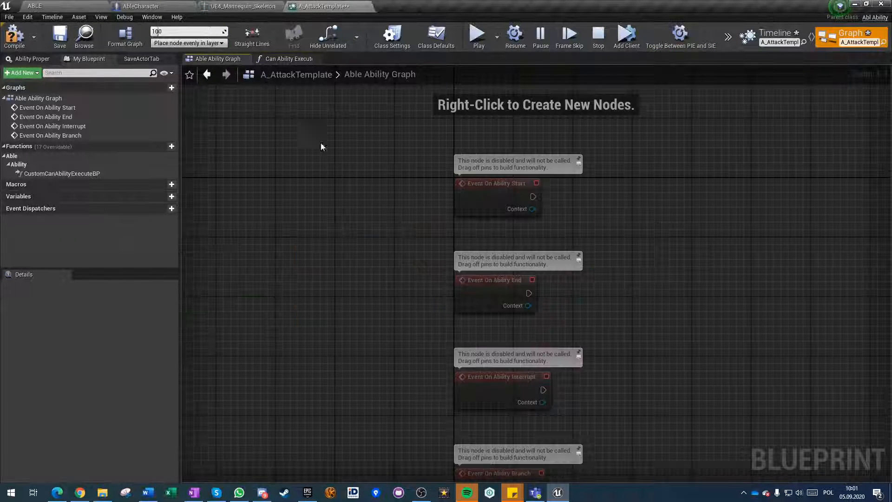
{"action": "right_click_drag", "start_coordinate": [534, 228], "coordinate": [414, 249]}
{"action": "right_click_drag", "start_coordinate": [386, 214], "coordinate": [339, 200]}
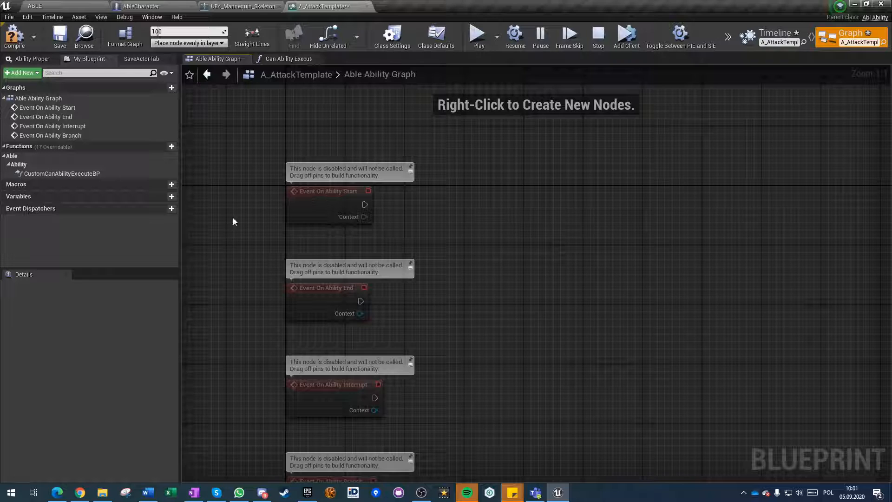
{"action": "left_click_drag", "start_coordinate": [365, 217], "coordinate": [417, 242]}
{"action": "type", "text": "instigator"}
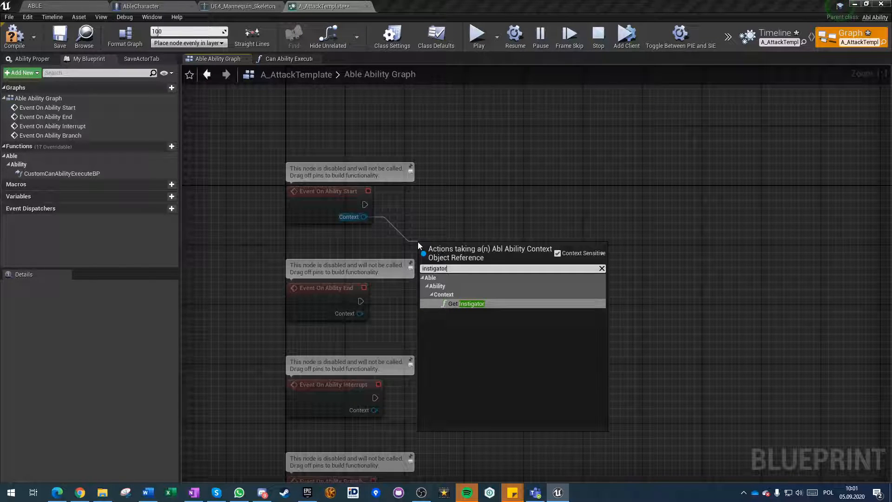
{"action": "key", "text": "Return"}
Search the instigator's available actions for stamina functions, and check the interface functions implemented in AbleCharacter.
{"action": "left_click_drag", "start_coordinate": [509, 270], "coordinate": [572, 207]}
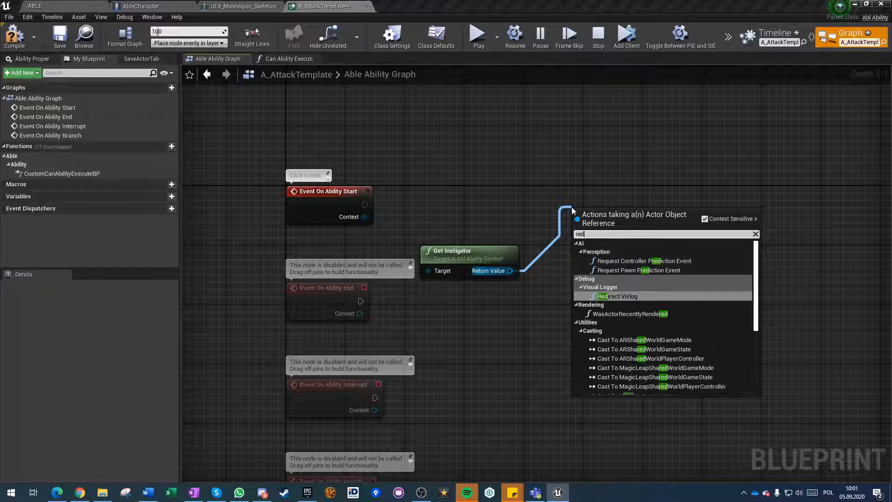
{"action": "type", "text": "stamina"}
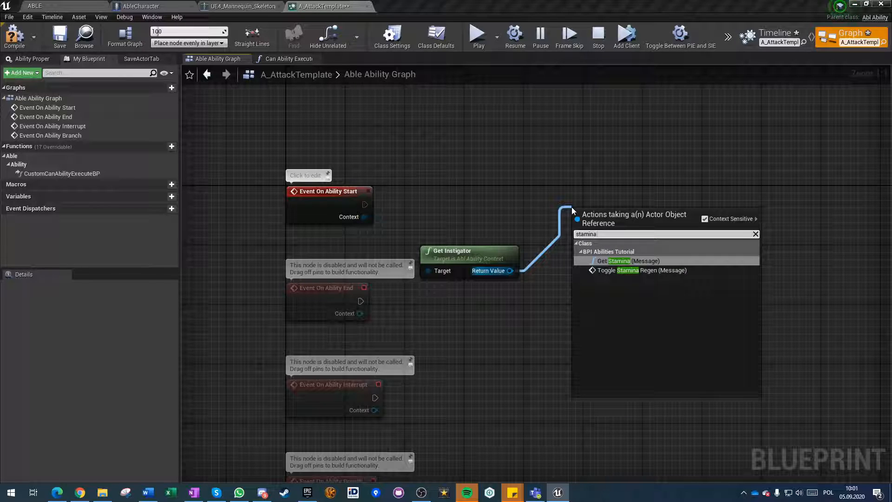
{"action": "left_click", "coordinate": [547, 210]}
{"action": "left_click", "coordinate": [86, 6]}
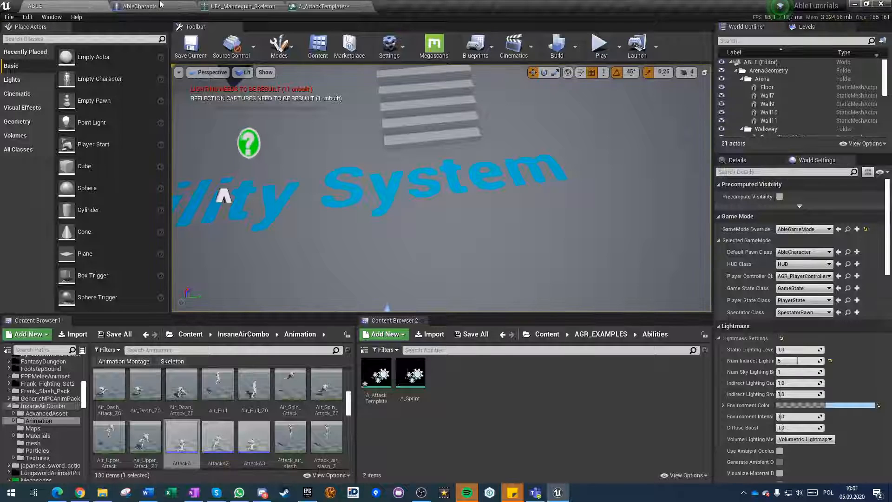
{"action": "left_click", "coordinate": [161, 6]}
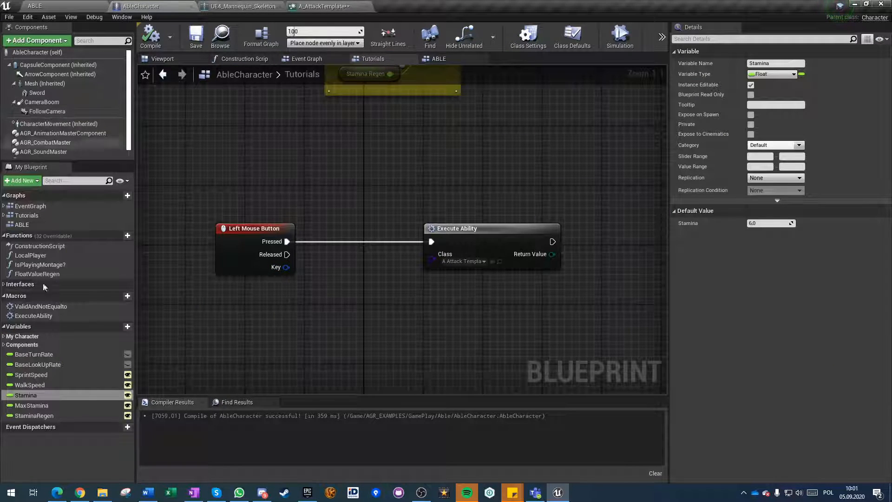
{"action": "left_click", "coordinate": [4, 284]}
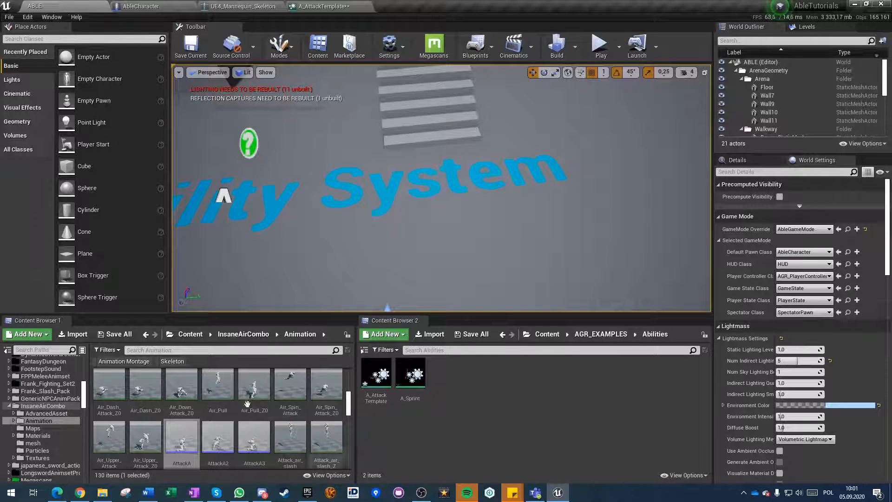
Open the BPI_AbilitiesTutorial interface from the AGR_EXAMPLES/Blueprints/Interfaces folder.
{"action": "left_click", "coordinate": [186, 334]}
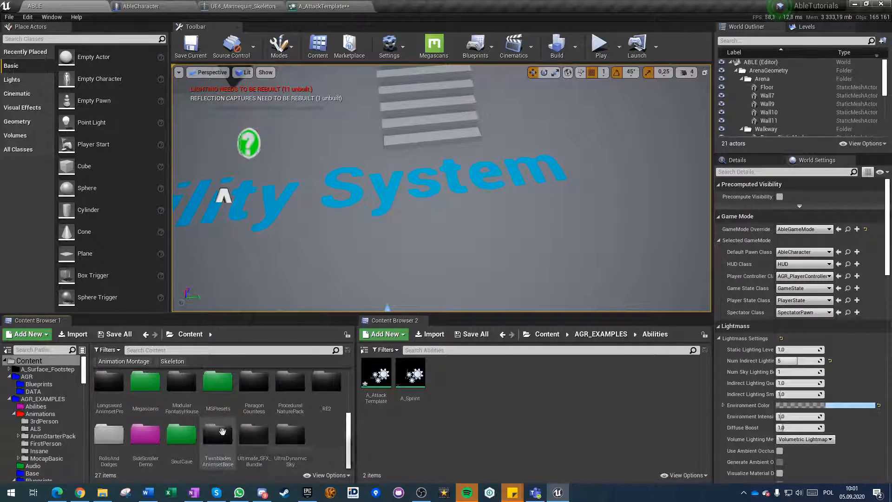
{"action": "scroll", "coordinate": [139, 388], "scroll_direction": "up", "scroll_amount": 3}
{"action": "left_click", "coordinate": [192, 400]}
{"action": "double_click", "coordinate": [202, 403]}
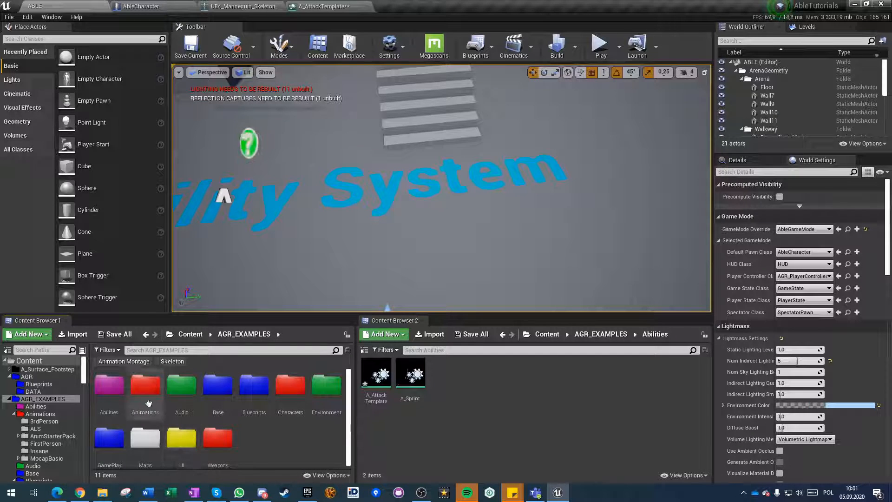
{"action": "double_click", "coordinate": [254, 400]}
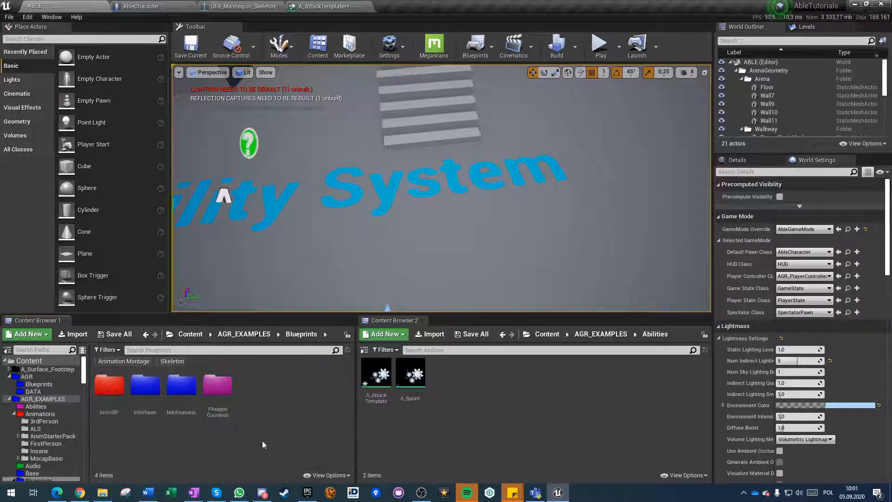
{"action": "double_click", "coordinate": [145, 385]}
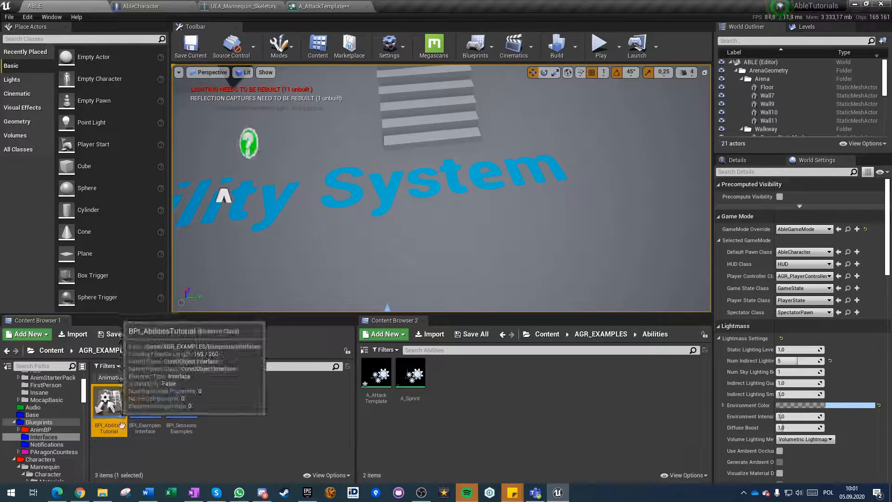
{"action": "double_click", "coordinate": [109, 403]}
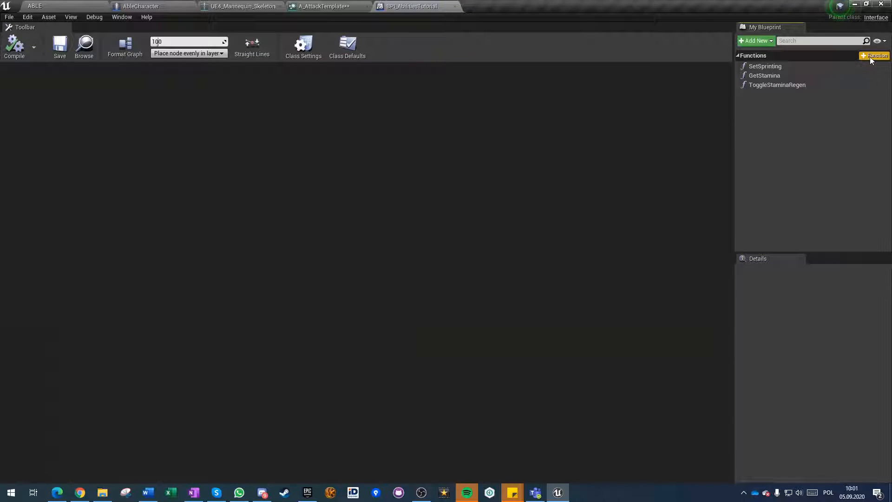
Add a function named ReduceStamina to the BPI_AbilitiesTutorial interface.
{"action": "left_click", "coordinate": [885, 56]}
{"action": "type", "text": "ReduceStamina"}
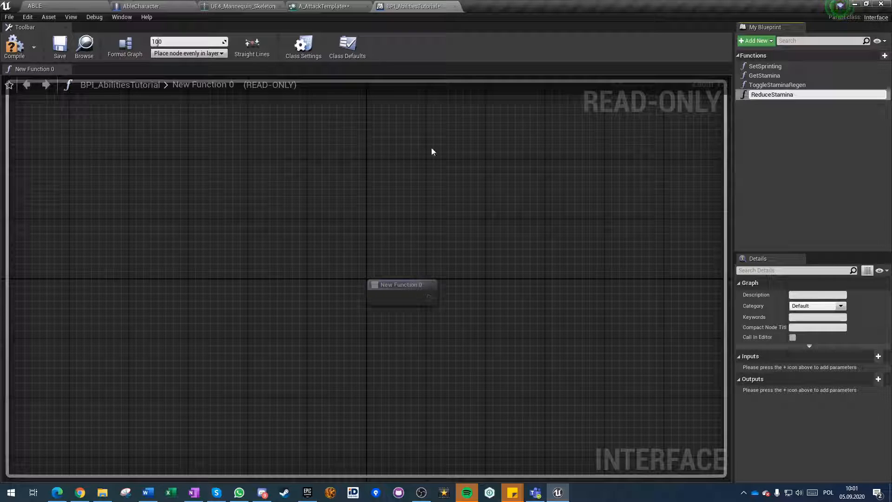
{"action": "key", "text": "Return"}
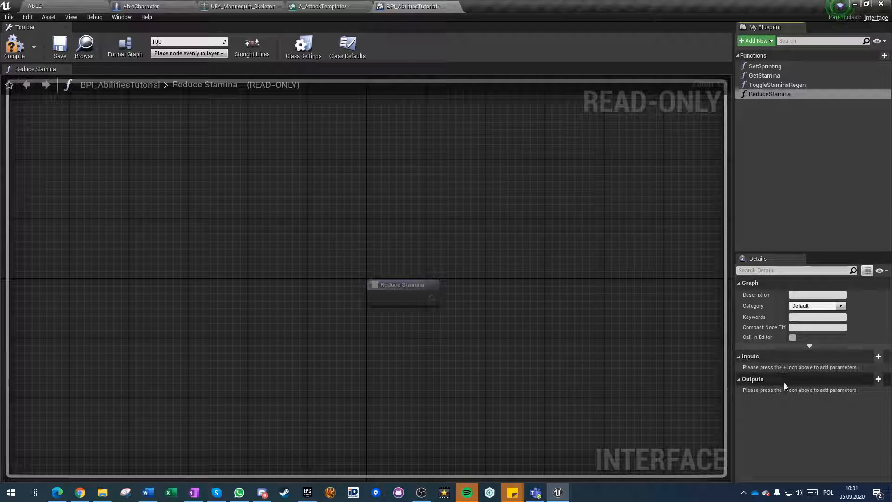
Give the ReduceStamina function a Float input named ReduceAmount.
{"action": "left_click", "coordinate": [862, 356]}
{"action": "left_click_drag", "start_coordinate": [772, 369], "coordinate": [710, 370]}
{"action": "type", "text": "Reduce"}
{"action": "key", "text": "Return"}
{"action": "type", "text": "e"}
{"action": "type", "text": "Amount"}
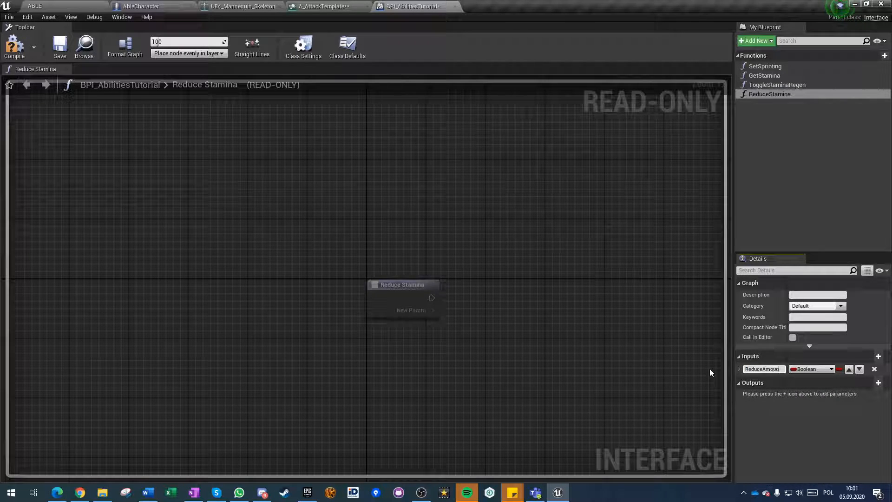
{"action": "left_click", "coordinate": [803, 369]}
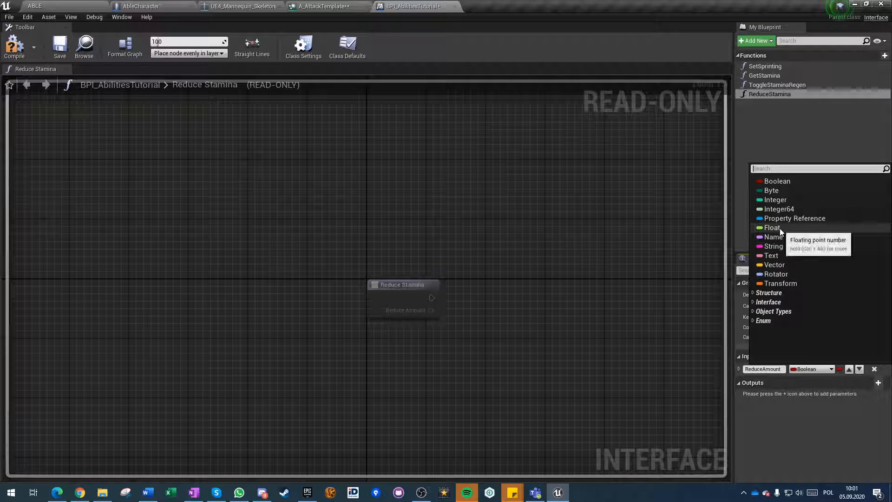
{"action": "left_click", "coordinate": [779, 228]}
Compile and save the BPI_AbilitiesTutorial interface, and close its editor.
{"action": "left_click", "coordinate": [12, 59]}
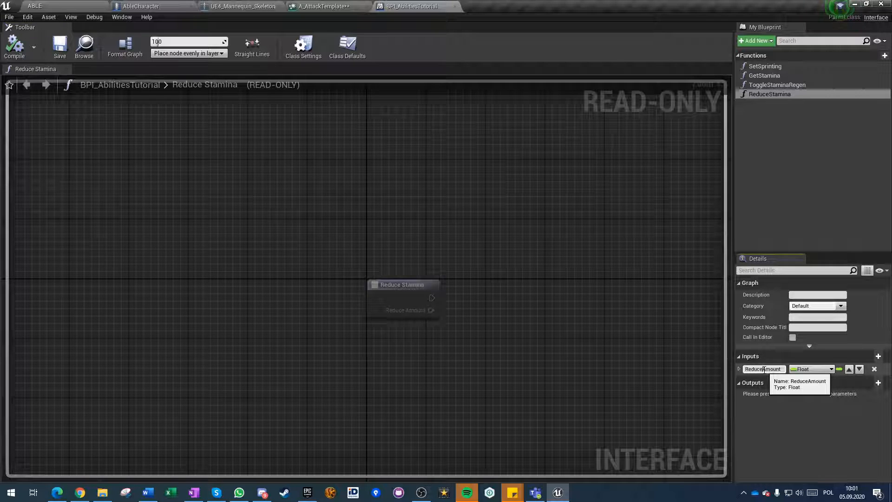
{"action": "left_click", "coordinate": [55, 42]}
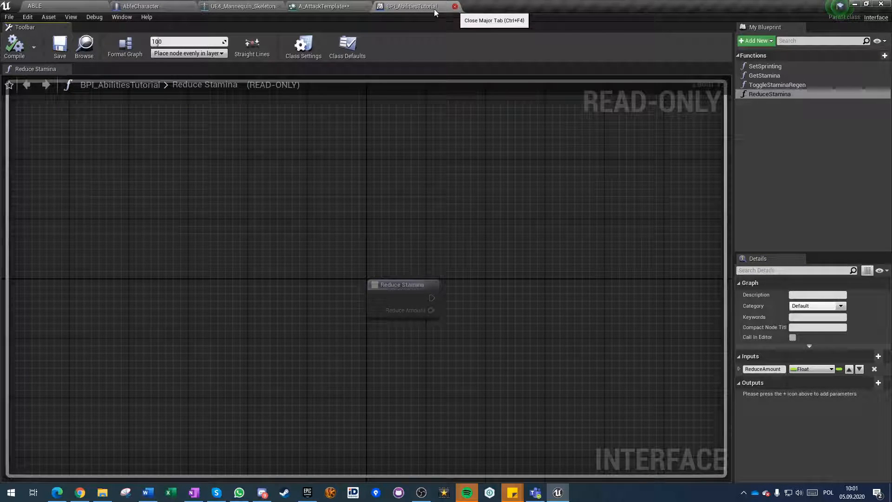
{"action": "left_click", "coordinate": [455, 6]}
{"action": "left_click", "coordinate": [242, 6]}
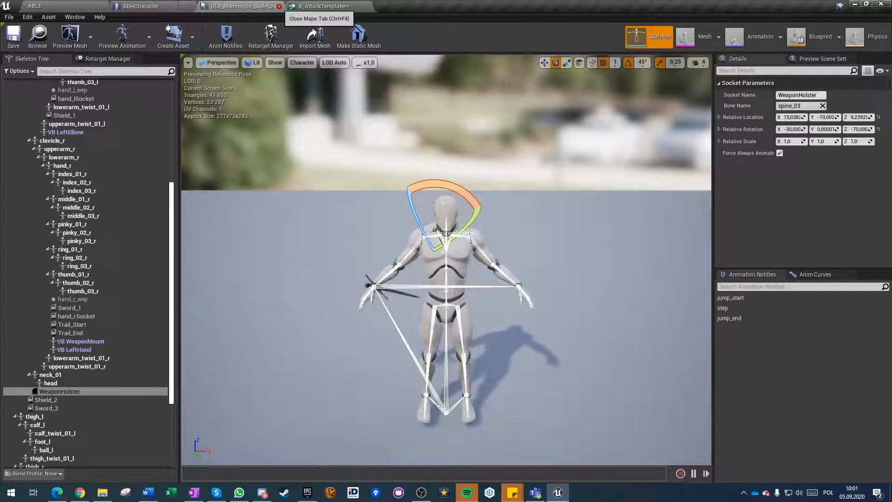
Add the Event Reduce Stamina node to the Tutorials graph of the AbleCharacter blueprint, below Event Tick.
{"action": "left_click", "coordinate": [153, 4]}
{"action": "right_click_drag", "start_coordinate": [225, 331], "coordinate": [308, 330]}
{"action": "scroll", "coordinate": [308, 330], "scroll_direction": "down", "scroll_amount": 2}
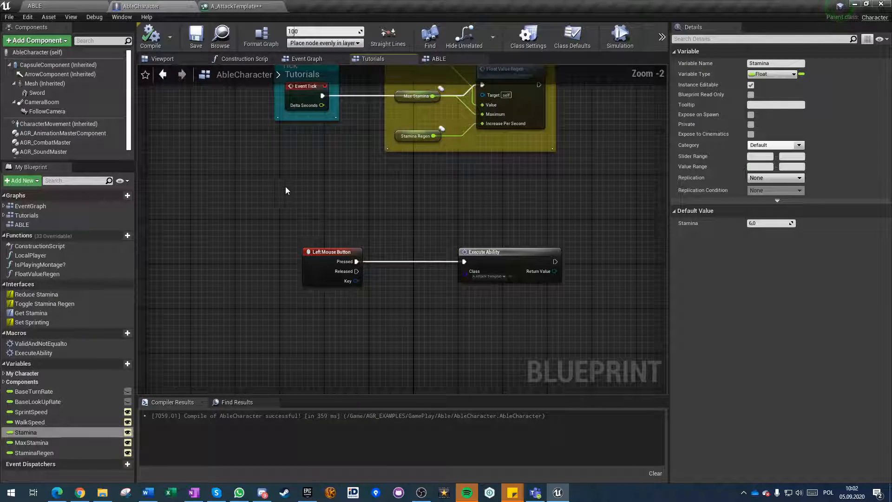
{"action": "right_click", "coordinate": [269, 190]}
{"action": "type", "text": "reduce s"}
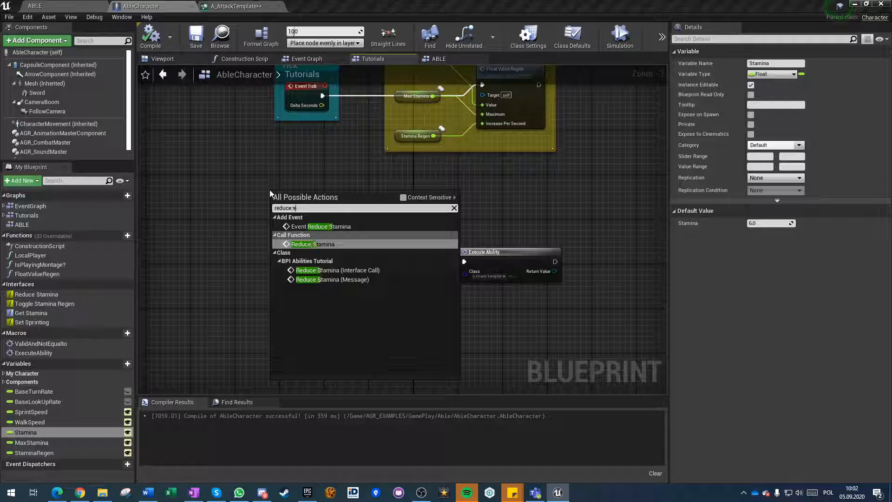
{"action": "type", "text": "tamina"}
{"action": "left_click", "coordinate": [304, 227]}
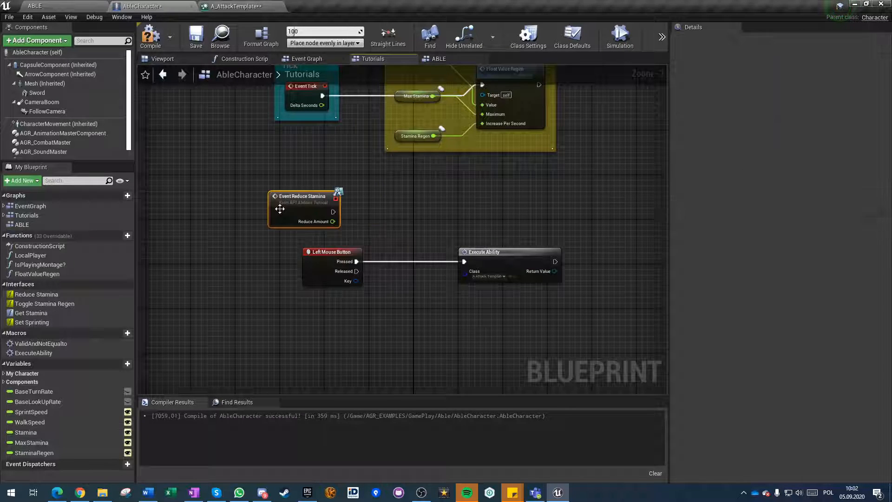
{"action": "left_click_drag", "start_coordinate": [284, 204], "coordinate": [296, 199]}
Move the Left Mouse Button and Execute Ability nodes farther down and wrap them in a comment titled Attack.
{"action": "left_click_drag", "start_coordinate": [311, 238], "coordinate": [635, 286]}
{"action": "right_click_drag", "start_coordinate": [635, 286], "coordinate": [505, 286]}
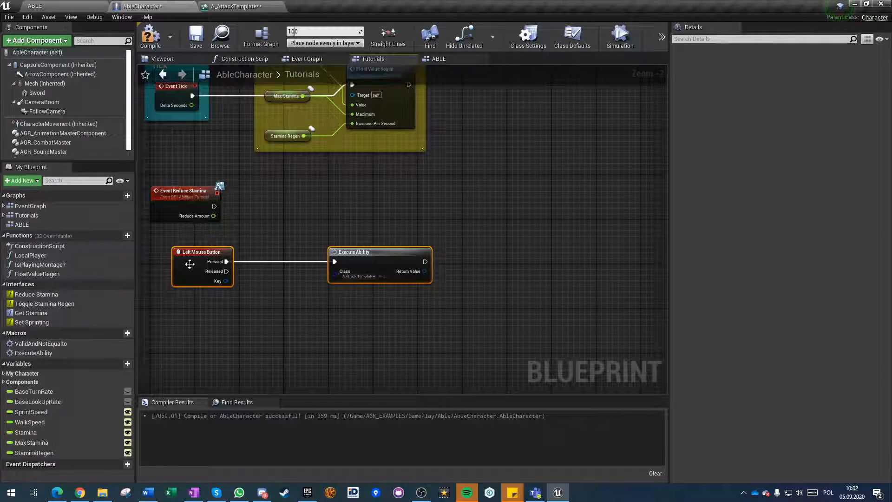
{"action": "left_click_drag", "start_coordinate": [189, 264], "coordinate": [189, 347]}
{"action": "type", "text": "cAttack"}
{"action": "key", "text": "Return"}
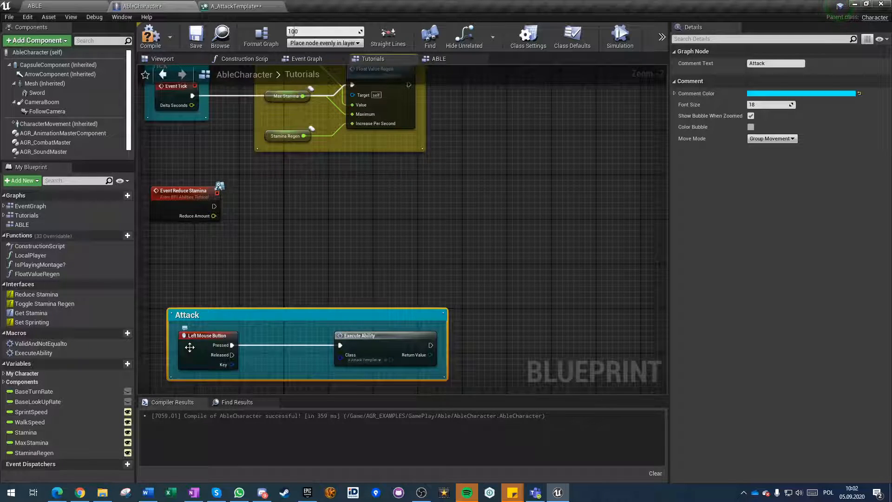
Reposition Event Reduce Stamina in the free space below Tick and place a Stamina getter beside it.
{"action": "right_click_drag", "start_coordinate": [251, 223], "coordinate": [400, 250]}
{"action": "left_click", "coordinate": [400, 250]}
{"action": "left_click_drag", "start_coordinate": [315, 218], "coordinate": [319, 234]}
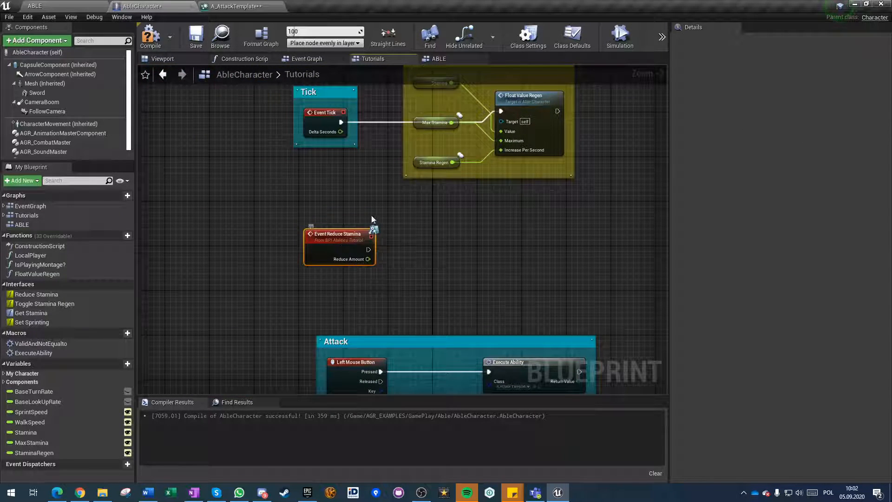
{"action": "scroll", "coordinate": [371, 219], "scroll_direction": "up", "scroll_amount": 2}
{"action": "left_click_drag", "start_coordinate": [372, 243], "coordinate": [436, 243]}
{"action": "left_click", "coordinate": [352, 293]}
{"action": "right_click_drag", "start_coordinate": [354, 293], "coordinate": [286, 277]}
{"action": "left_click_drag", "start_coordinate": [32, 433], "coordinate": [335, 194]}
{"action": "left_click", "coordinate": [369, 205]}
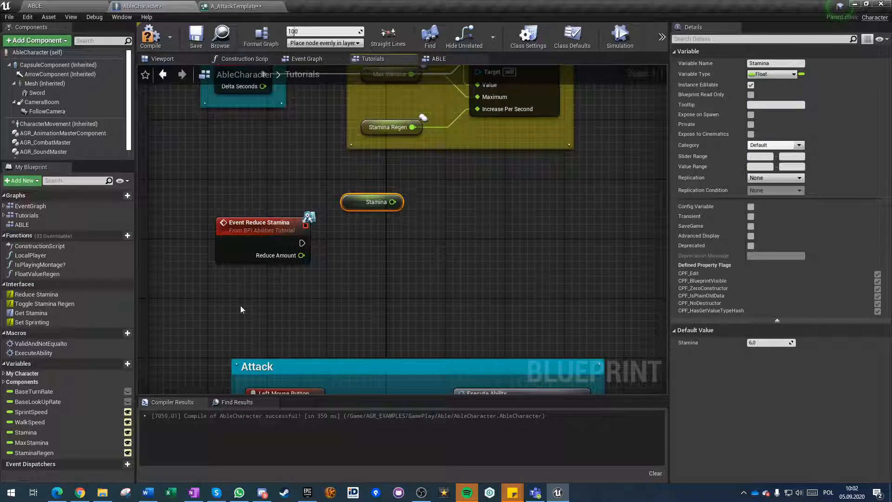
{"action": "left_click_drag", "start_coordinate": [35, 274], "coordinate": [458, 226]}
{"action": "left_click", "coordinate": [495, 230]}
{"action": "key", "text": "Delete"}
Create a new function named FloatAdd in AbleCharacter and reposition its entry node.
{"action": "right_click_drag", "start_coordinate": [370, 240], "coordinate": [335, 257]}
{"action": "mouse_move", "coordinate": [110, 235]}
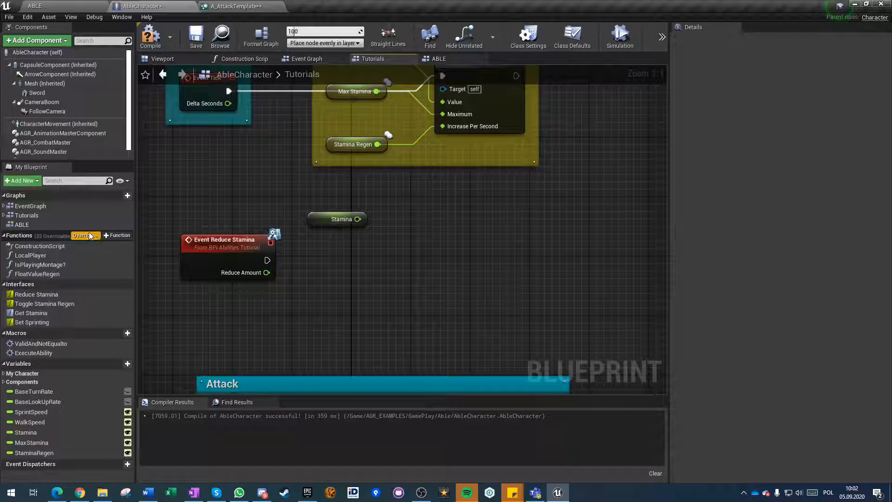
{"action": "left_click", "coordinate": [113, 235]}
{"action": "type", "text": "FloatAdd"}
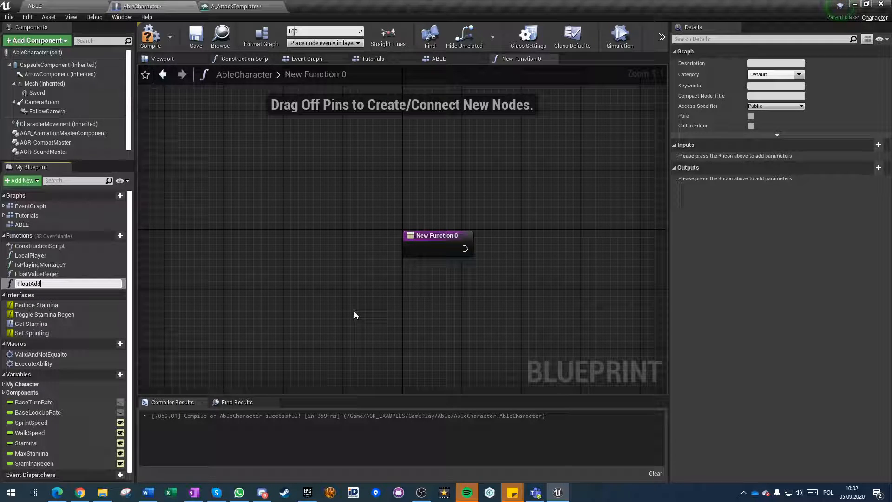
{"action": "key", "text": "Return"}
{"action": "left_click_drag", "start_coordinate": [436, 236], "coordinate": [353, 243]}
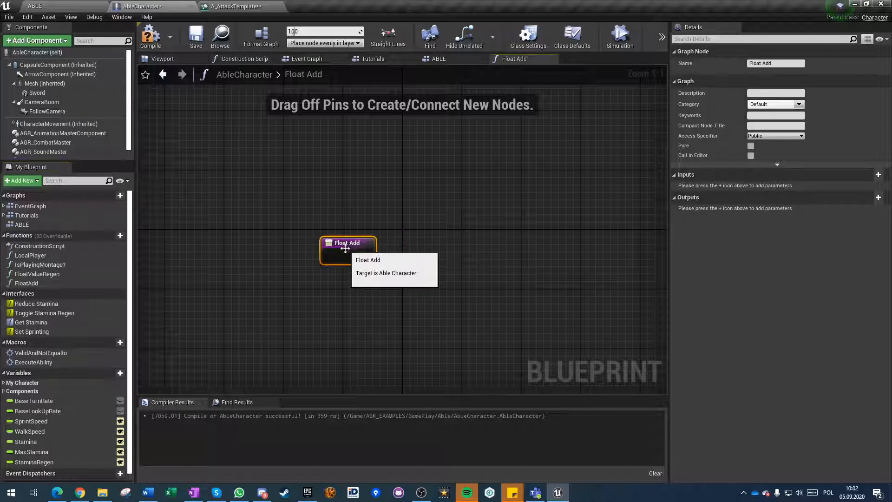
Give the FloatAdd function a Float input named Input that is passed by reference.
{"action": "left_click", "coordinate": [877, 175]}
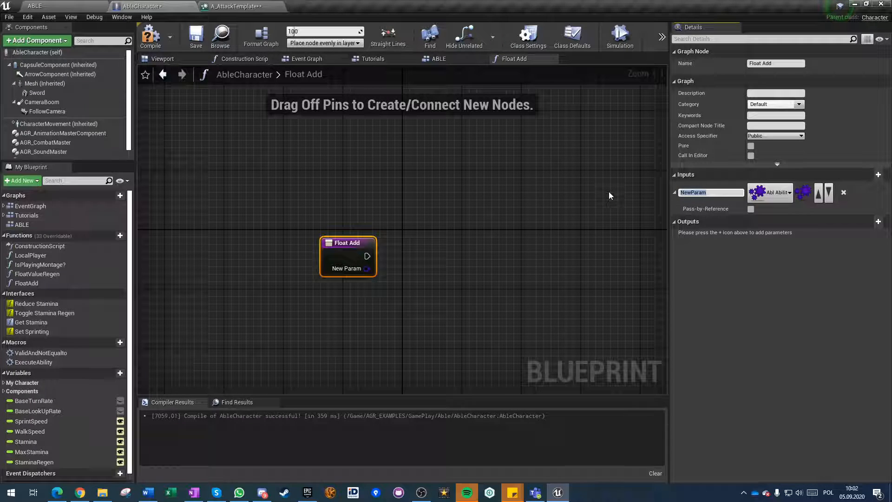
{"action": "type", "text": "Input"}
{"action": "left_click", "coordinate": [772, 193]}
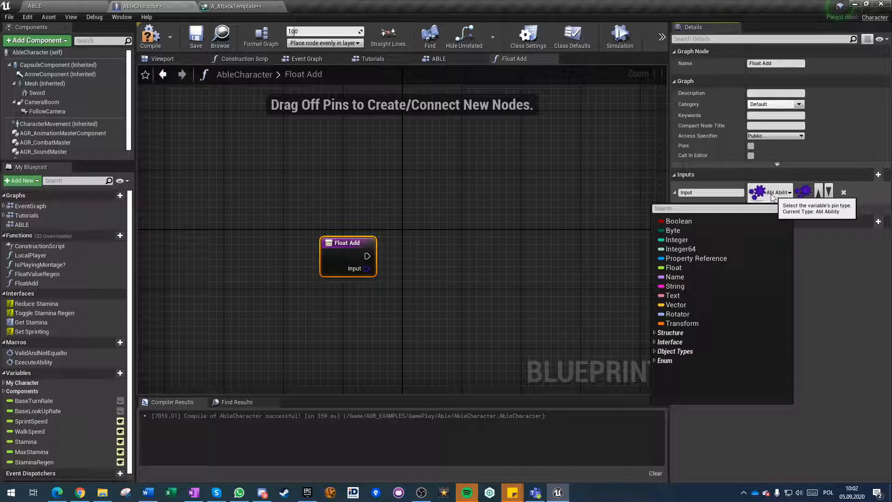
{"action": "left_click", "coordinate": [680, 268]}
{"action": "left_click", "coordinate": [751, 209]}
{"action": "left_click", "coordinate": [513, 261]}
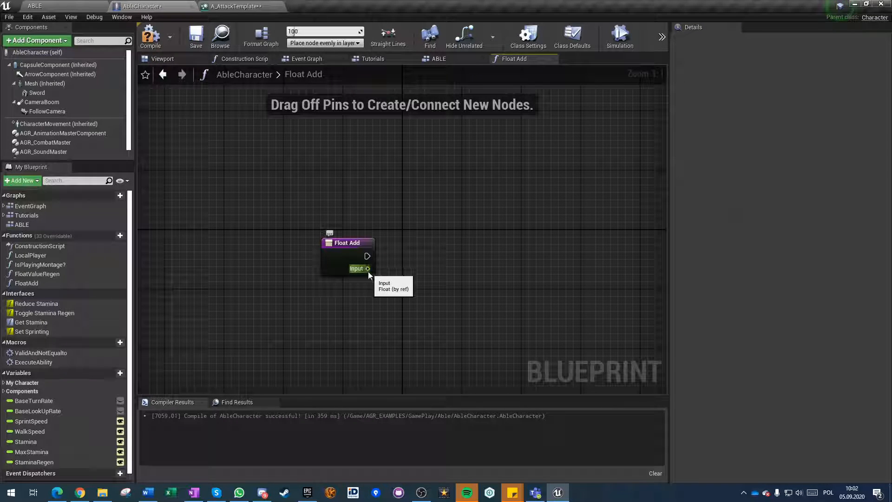
{"action": "right_click_drag", "start_coordinate": [402, 311], "coordinate": [374, 301]}
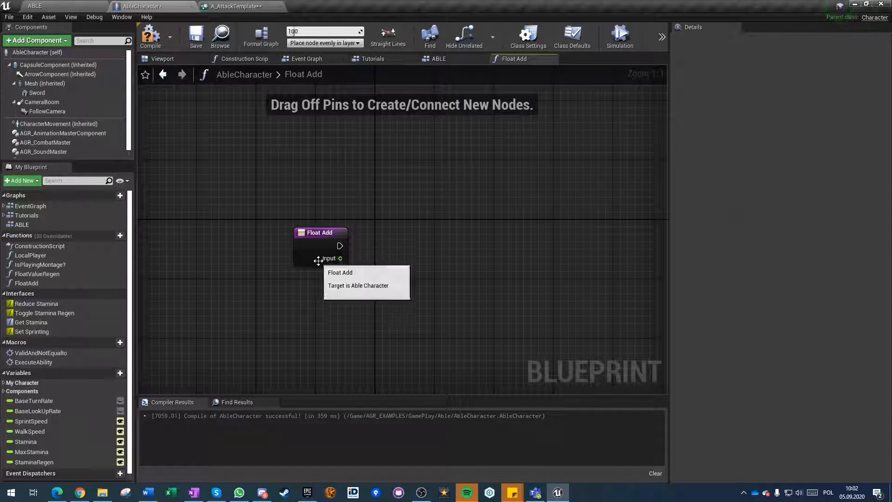
Add a second Float input named AmountToAdd to FloatAdd, with pass-by-reference turned off.
{"action": "left_click", "coordinate": [318, 261]}
{"action": "left_click", "coordinate": [878, 174]}
{"action": "left_click", "coordinate": [713, 209]}
{"action": "type", "text": "Amount"}
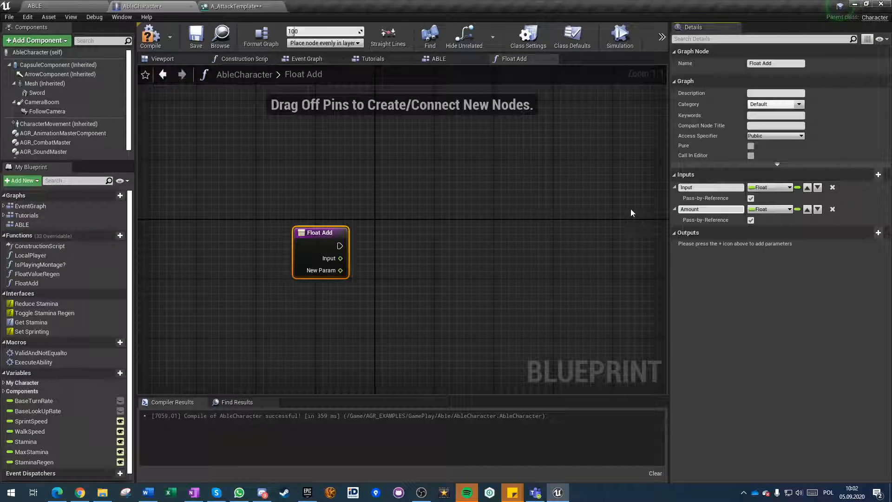
{"action": "type", "text": "ToAdd"}
{"action": "key", "text": "Return"}
{"action": "left_click", "coordinate": [750, 220]}
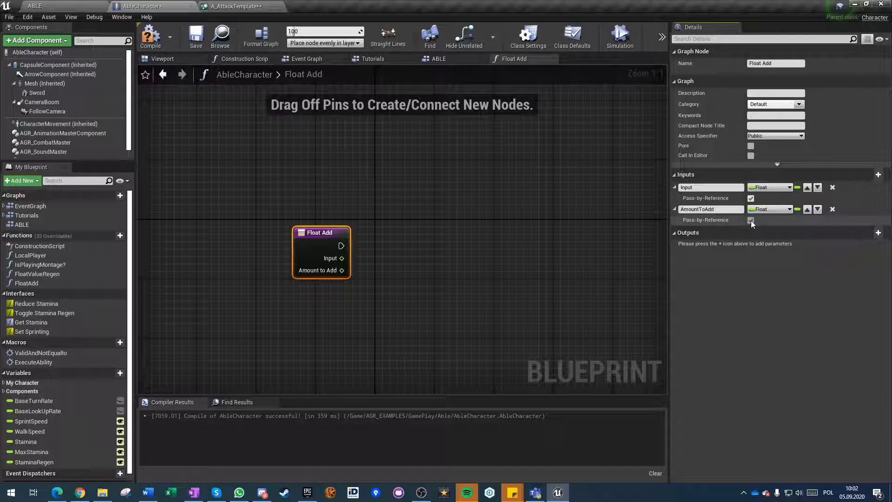
{"action": "left_click", "coordinate": [338, 311]}
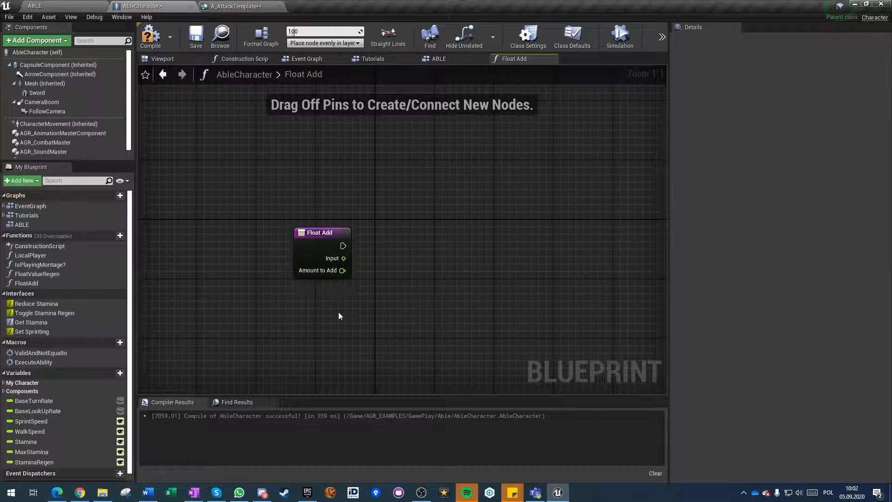
Add a float + float node that sums the Input and Amount to Add values.
{"action": "right_click_drag", "start_coordinate": [325, 299], "coordinate": [240, 292]}
{"action": "left_click_drag", "start_coordinate": [258, 251], "coordinate": [344, 255]}
{"action": "type", "text": "+"}
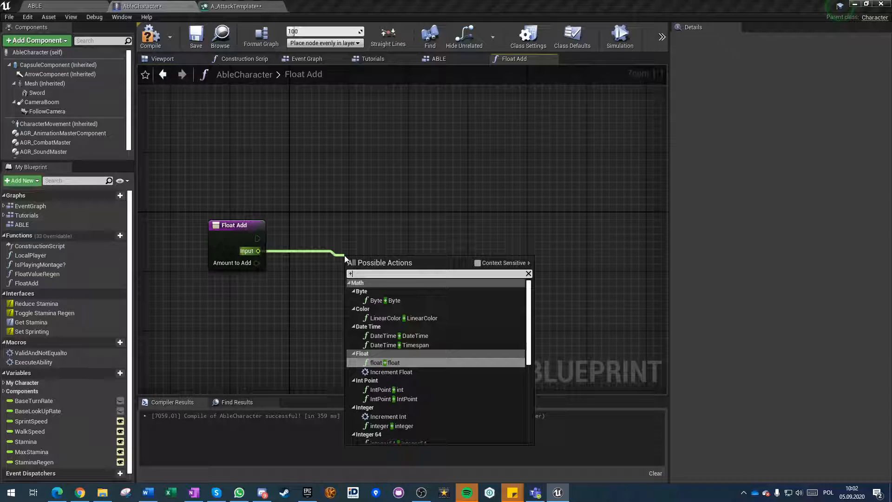
{"action": "key", "text": "Return"}
{"action": "left_click_drag", "start_coordinate": [256, 262], "coordinate": [349, 276]}
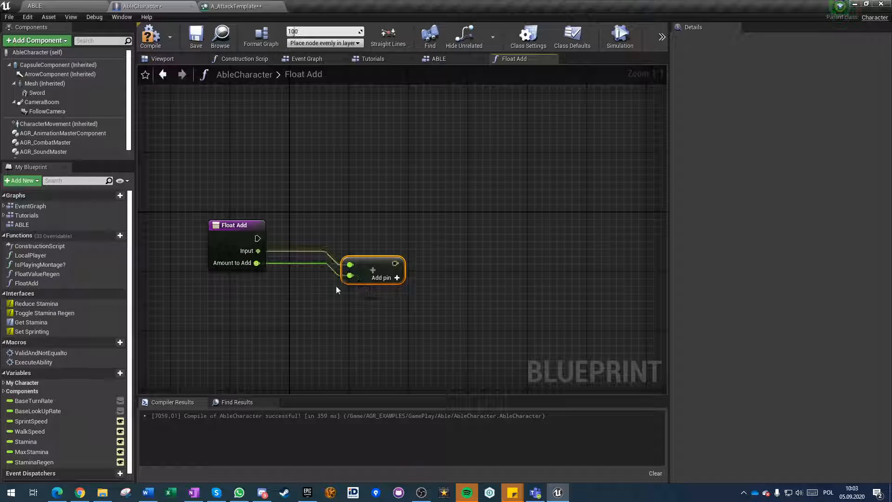
Add a Float input named MaxValue to the FloatAdd function.
{"action": "left_click", "coordinate": [242, 245]}
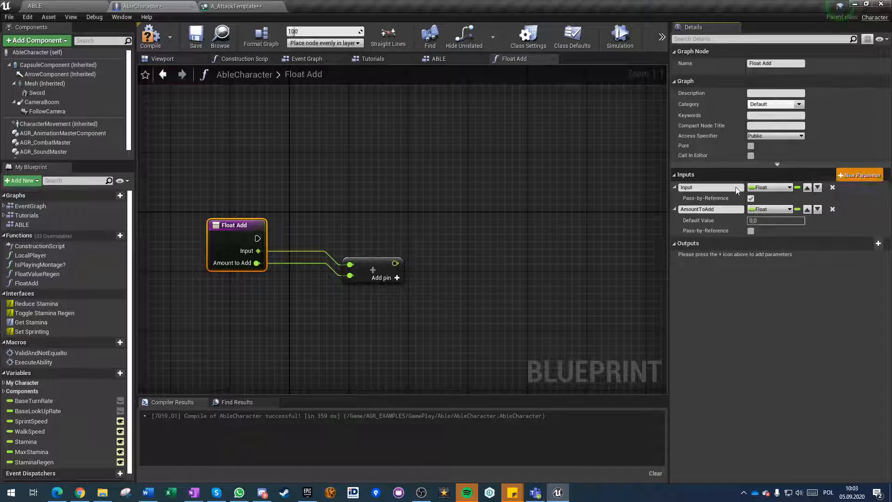
{"action": "left_click", "coordinate": [859, 175]}
{"action": "type", "text": "Max"}
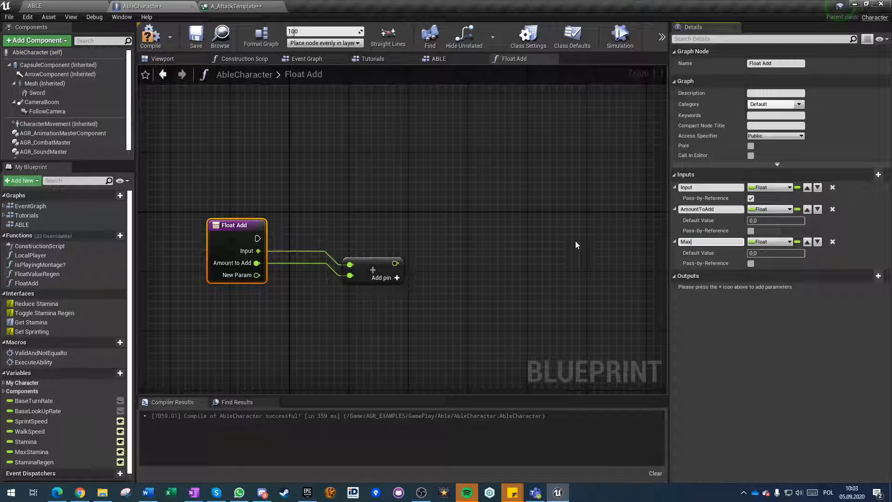
{"action": "type", "text": "Value"}
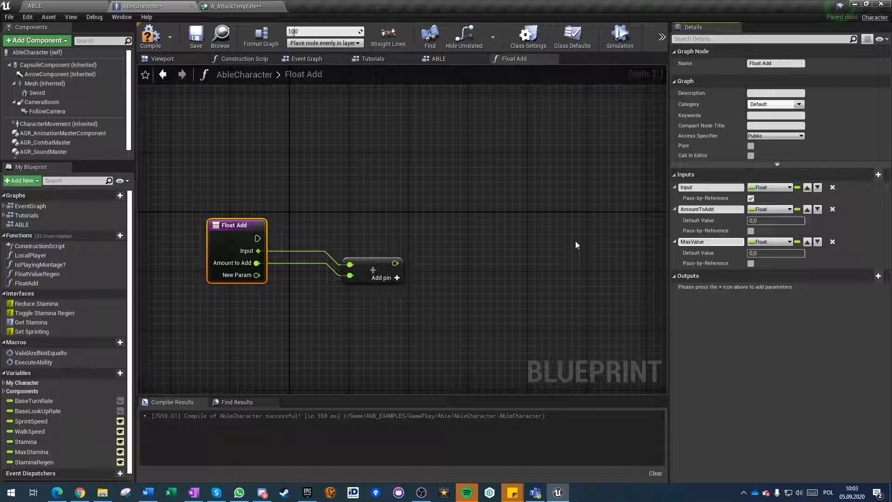
{"action": "left_click", "coordinate": [878, 174]}
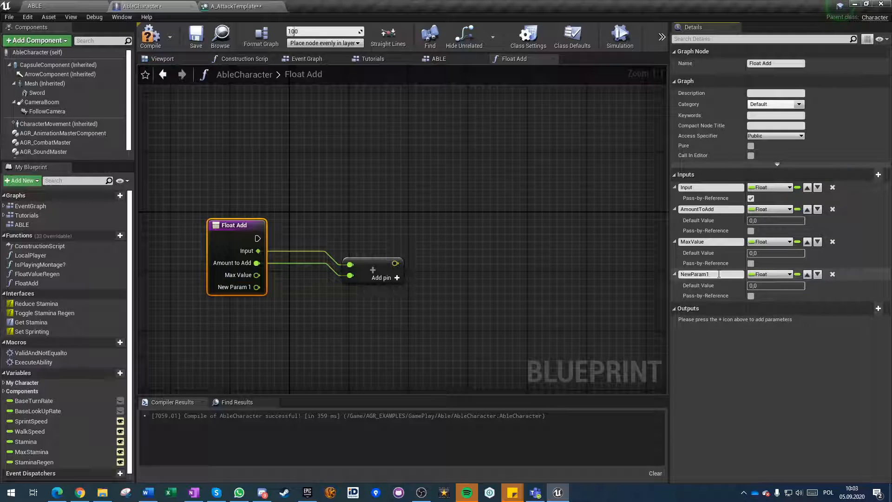
{"action": "type", "text": "MinValue"}
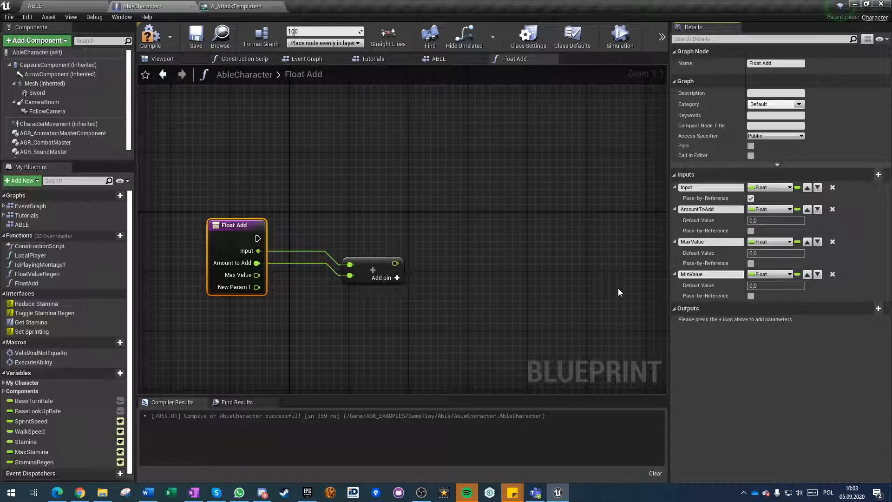
{"action": "key", "text": "Return"}
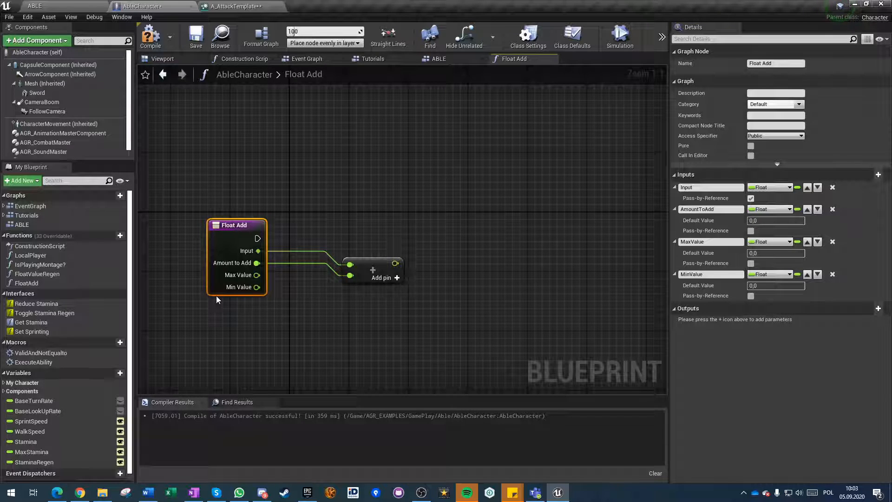
{"action": "left_click", "coordinate": [831, 275]}
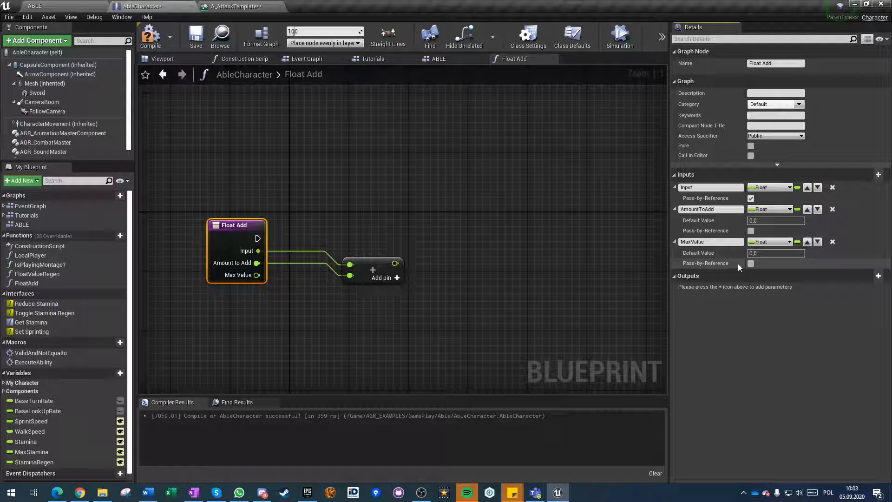
Feed the sum into a Clamp (float) node and connect Max Value to its Max input.
{"action": "left_click", "coordinate": [387, 350]}
{"action": "left_click_drag", "start_coordinate": [395, 263], "coordinate": [482, 260]}
{"action": "type", "text": "clamp"}
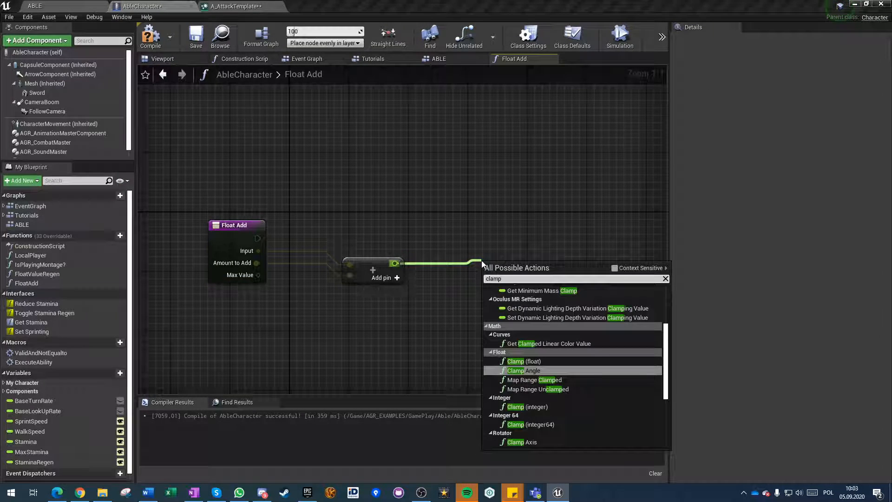
{"action": "key", "text": "Up"}
{"action": "key", "text": "Return"}
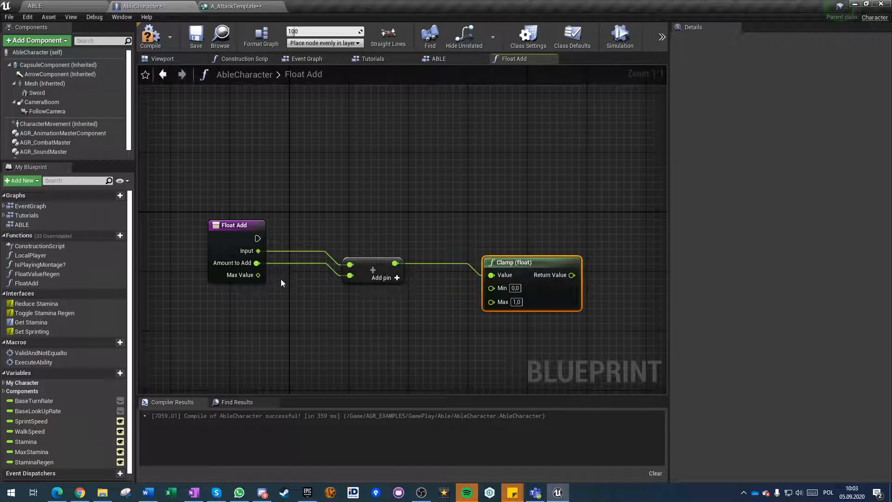
{"action": "left_click_drag", "start_coordinate": [490, 302], "coordinate": [247, 277]}
{"action": "right_click_drag", "start_coordinate": [258, 224], "coordinate": [204, 198]}
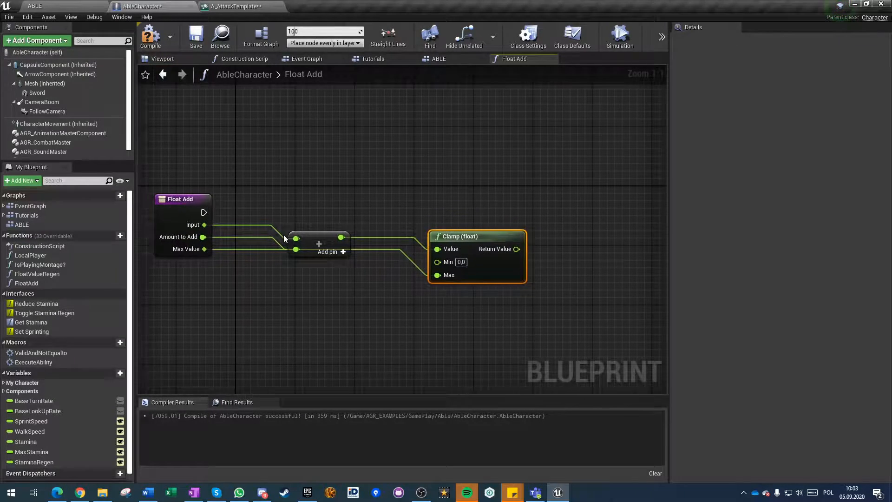
Add a Set Float (by ref) node targeting Input, wire in the clamped value and execution from Float Add, and compile the blueprint.
{"action": "left_click_drag", "start_coordinate": [204, 225], "coordinate": [578, 237]}
{"action": "type", "text": "set by ref"}
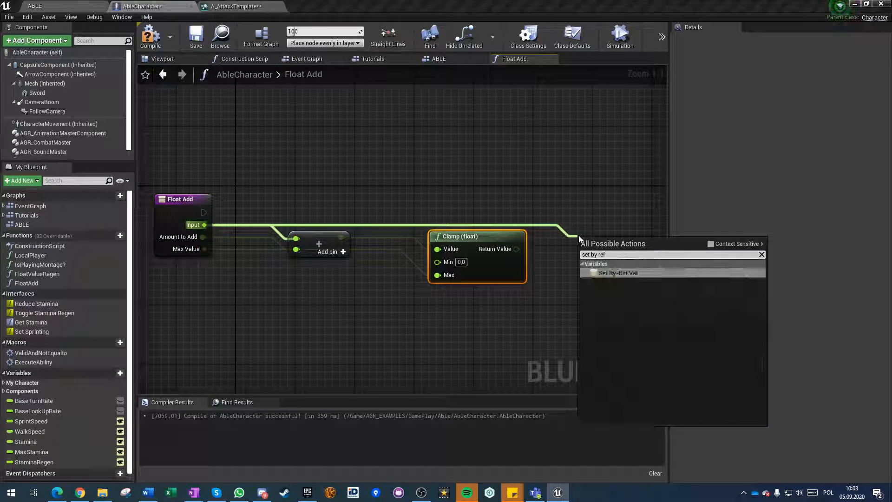
{"action": "key", "text": "Return"}
{"action": "left_click_drag", "start_coordinate": [589, 247], "coordinate": [516, 249]}
{"action": "left_click", "coordinate": [271, 285]}
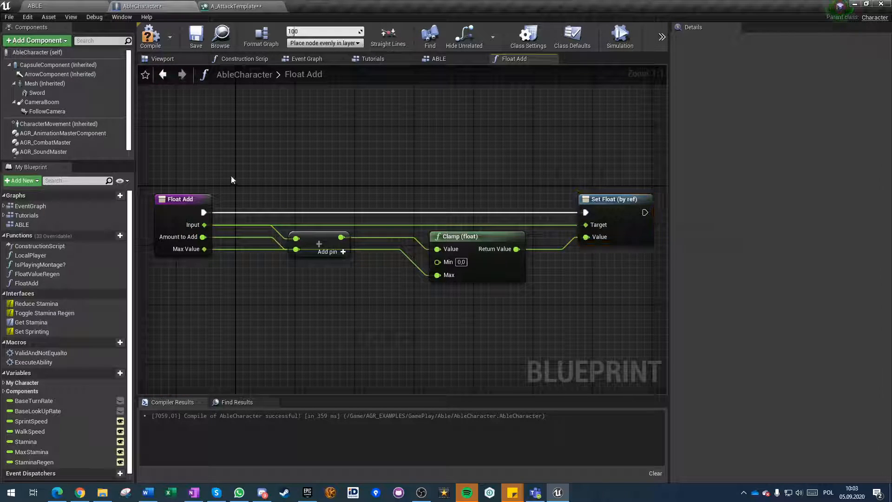
{"action": "left_click", "coordinate": [150, 35]}
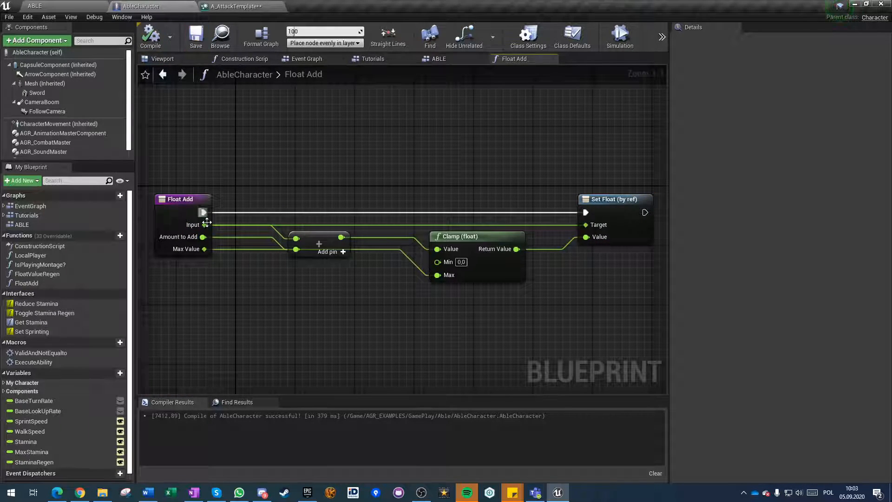
Add a Return Node to the Float Add function and wire it to the execution output of Set Float (by ref).
{"action": "right_click_drag", "start_coordinate": [661, 201], "coordinate": [442, 202]}
{"action": "left_click_drag", "start_coordinate": [424, 213], "coordinate": [473, 214]}
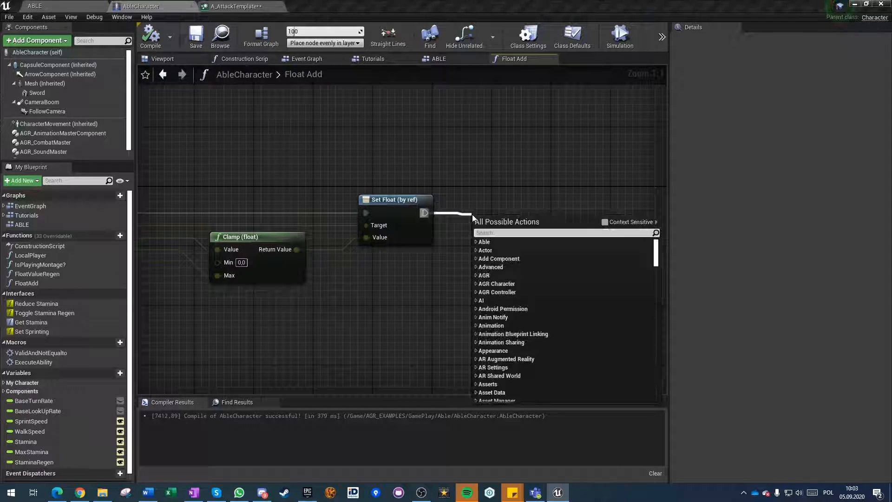
{"action": "type", "text": "return"}
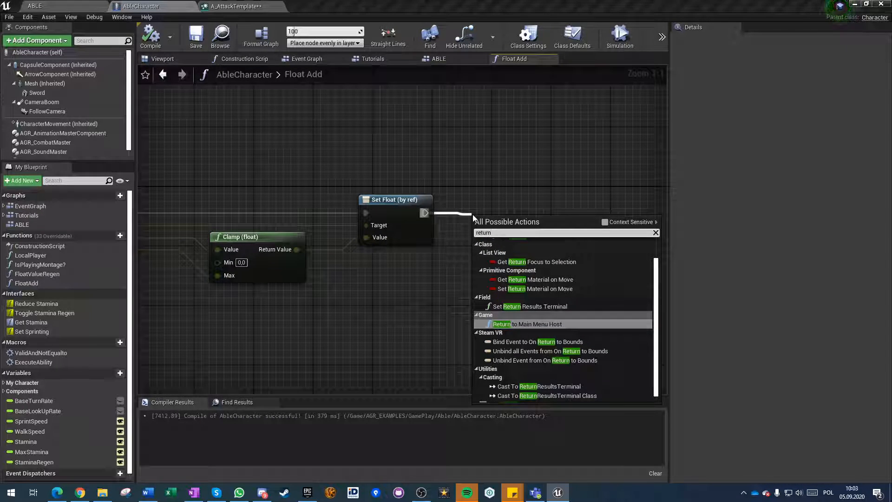
{"action": "type", "text": " node"}
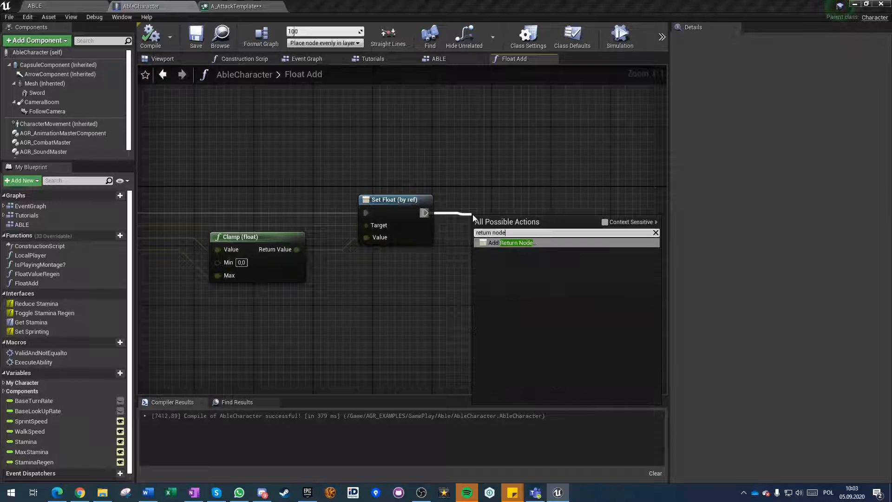
{"action": "key", "text": "Return"}
{"action": "left_click", "coordinate": [493, 170]}
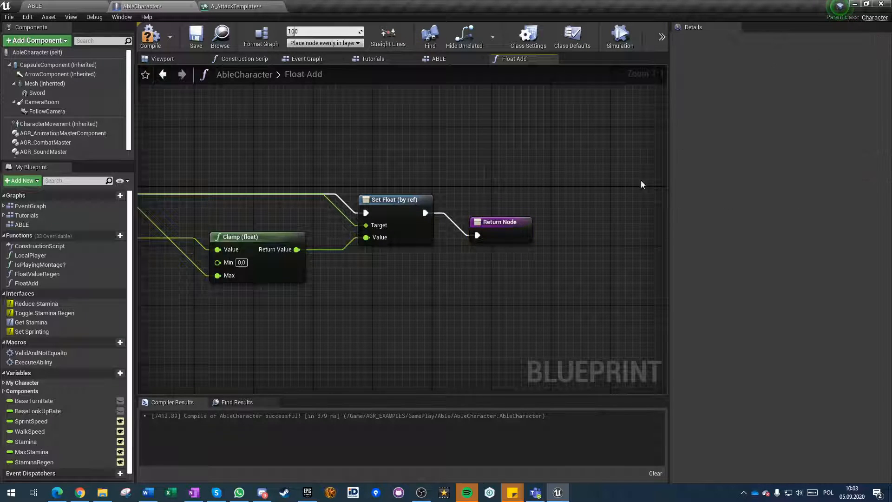
Auto-format the Float Add graph's node layout and compile the AbleCharacter blueprint.
{"action": "right_click", "coordinate": [492, 169]}
{"action": "left_click", "coordinate": [626, 175]}
{"action": "left_click", "coordinate": [625, 175]}
{"action": "left_click", "coordinate": [476, 159]}
{"action": "left_click", "coordinate": [261, 35]}
{"action": "left_click", "coordinate": [151, 36]}
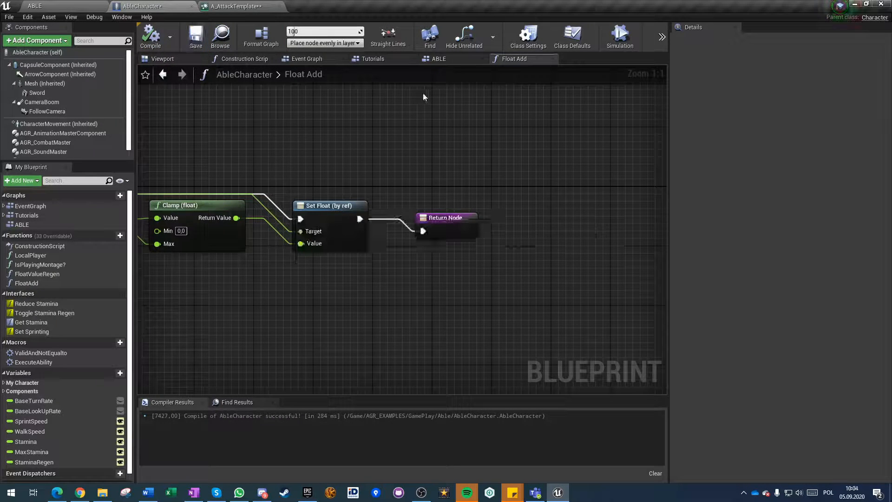
Close the Float Add, Event Graph and ABLE graphs and return to the Tutorials graph.
{"action": "left_click", "coordinate": [549, 59]}
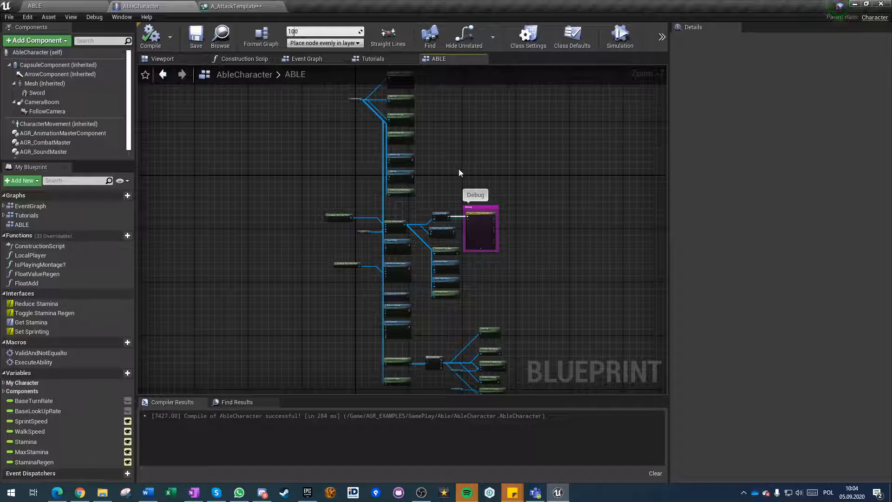
{"action": "left_click", "coordinate": [303, 59]}
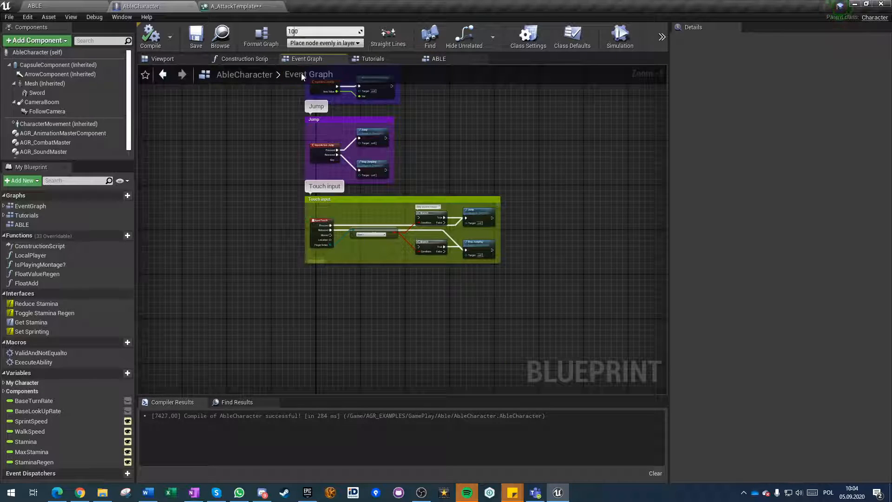
{"action": "left_click", "coordinate": [345, 63]}
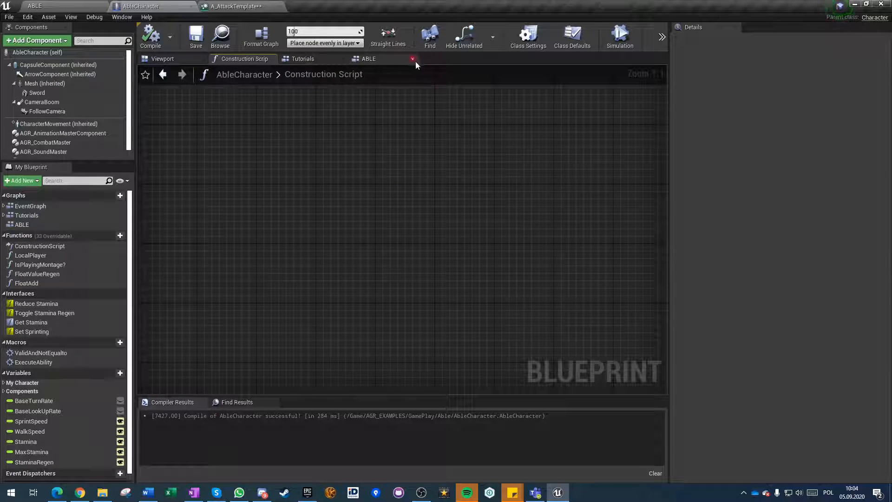
{"action": "left_click", "coordinate": [303, 59]}
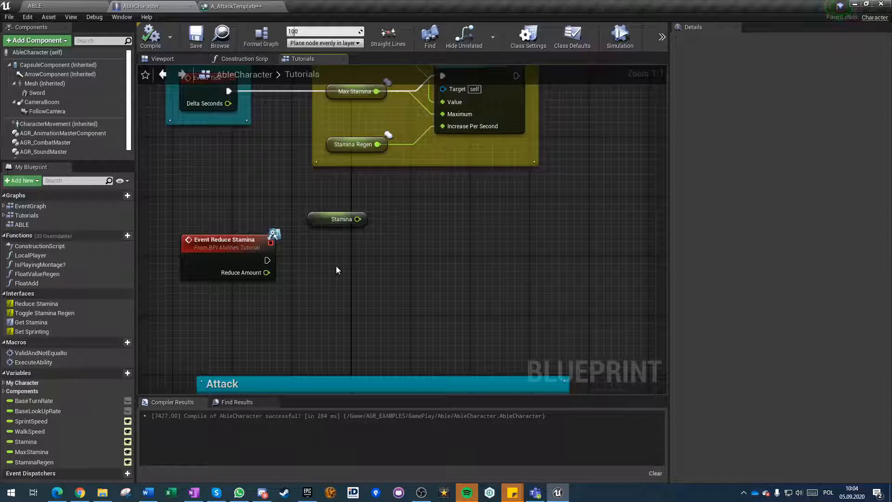
Add a Float Add call executed by Event Reduce Stamina and connect the Stamina variable to its Input.
{"action": "right_click_drag", "start_coordinate": [299, 293], "coordinate": [272, 264]}
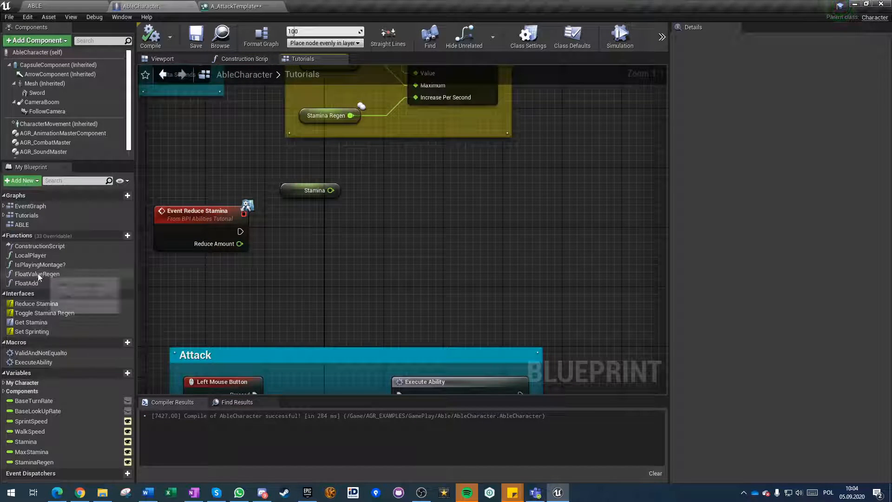
{"action": "left_click_drag", "start_coordinate": [28, 283], "coordinate": [240, 232]}
{"action": "left_click_drag", "start_coordinate": [400, 239], "coordinate": [413, 212]}
{"action": "left_click_drag", "start_coordinate": [330, 190], "coordinate": [384, 258]}
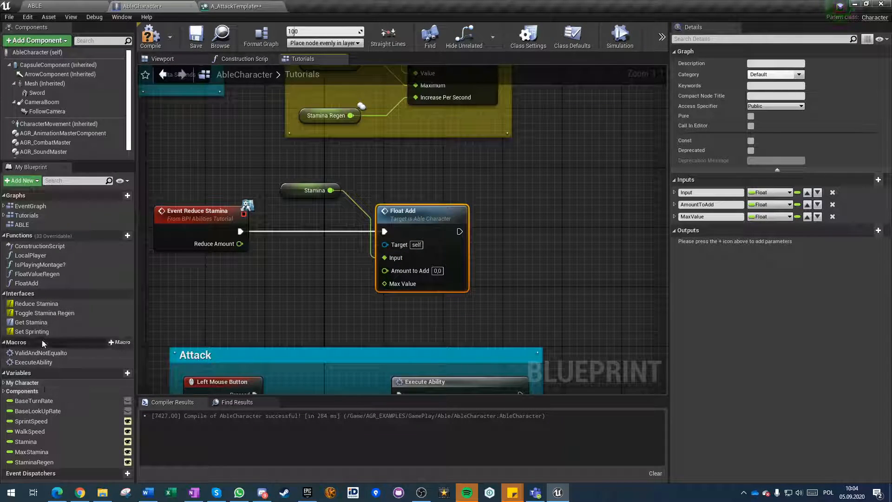
Connect MaxStamina to Float Add's Max Value and the event's Reduce Amount to its Amount to Add.
{"action": "left_click_drag", "start_coordinate": [31, 451], "coordinate": [384, 284]}
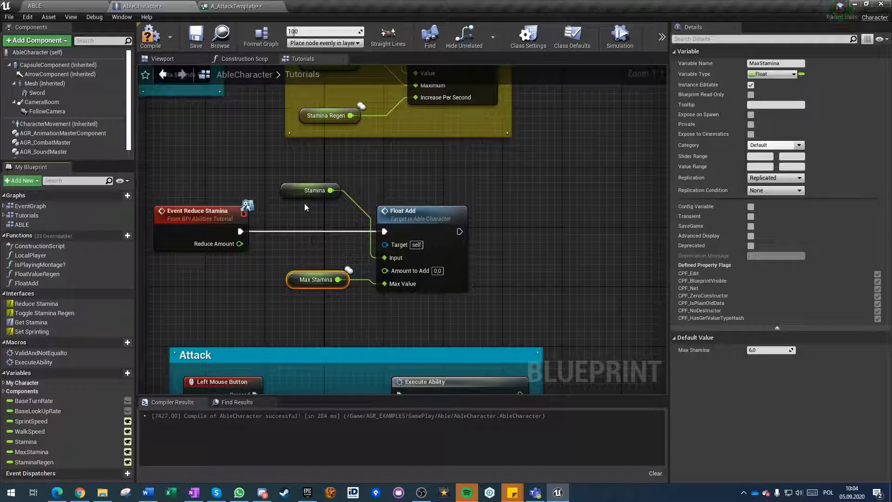
{"action": "left_click", "coordinate": [307, 191]}
{"action": "left_click", "coordinate": [310, 244]}
{"action": "left_click_drag", "start_coordinate": [393, 272], "coordinate": [240, 243]}
Wrap the Event Reduce Stamina nodes in a comment titled "Reduce or add stamina", reposition it above the Attack section, and compile.
{"action": "left_click_drag", "start_coordinate": [203, 165], "coordinate": [467, 300]}
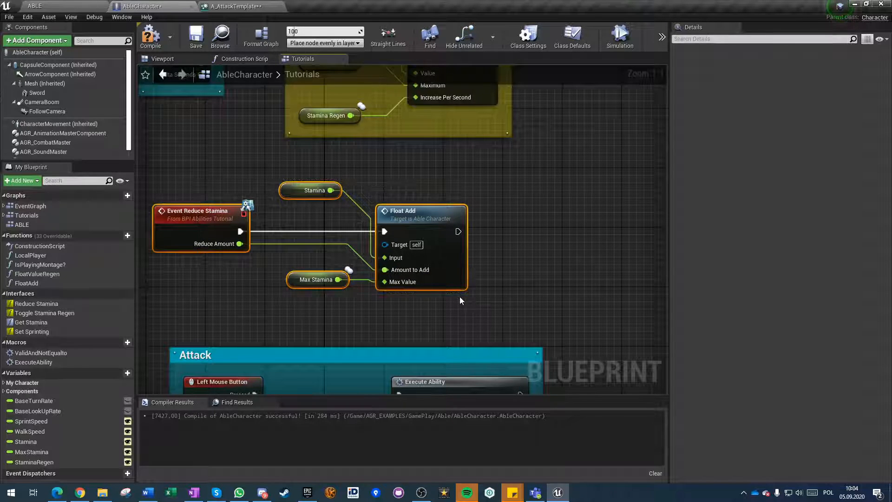
{"action": "key", "text": "c"}
{"action": "type", "text": "Reduce or add stamina"}
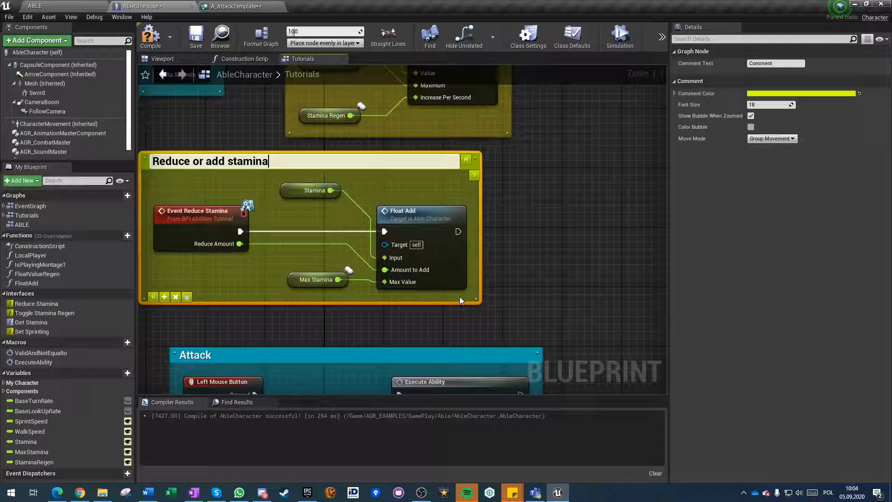
{"action": "key", "text": "Return"}
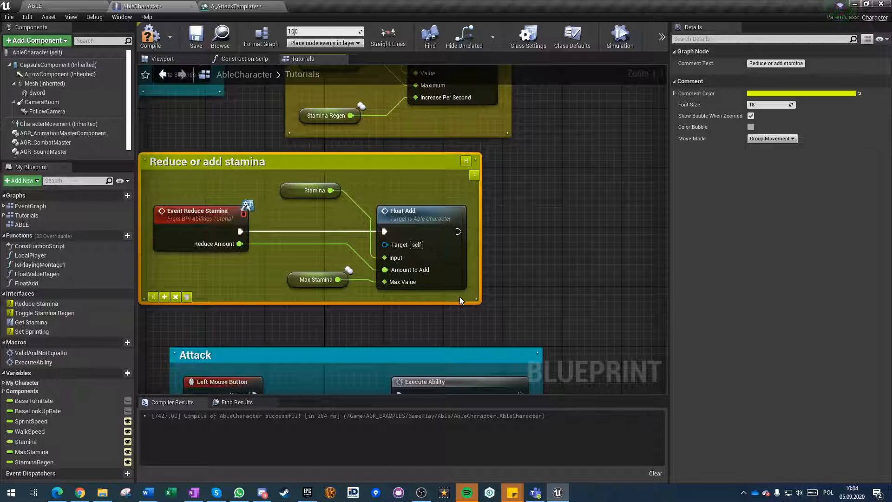
{"action": "left_click", "coordinate": [520, 257]}
{"action": "left_click_drag", "start_coordinate": [369, 165], "coordinate": [421, 172]}
{"action": "left_click", "coordinate": [308, 337]}
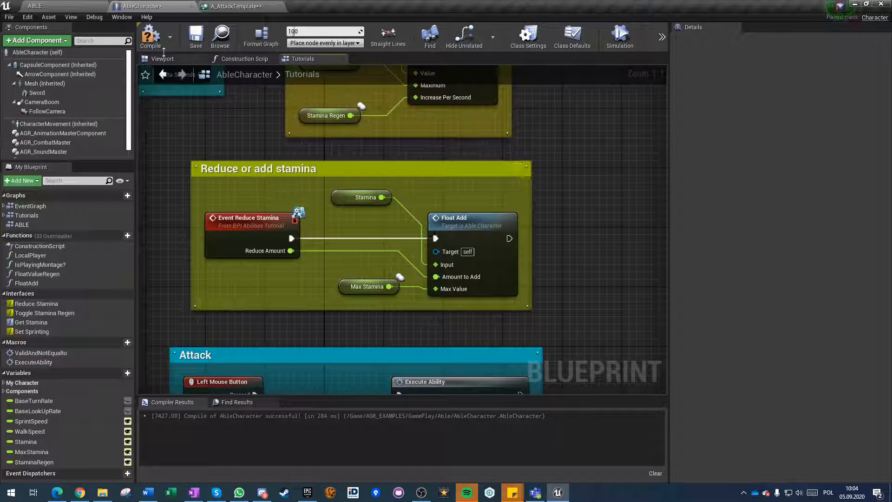
{"action": "key", "text": "F7"}
Inspect the variable details of Stamina and Max Stamina in the "Reduce or add stamina" section.
{"action": "left_click", "coordinate": [365, 198]}
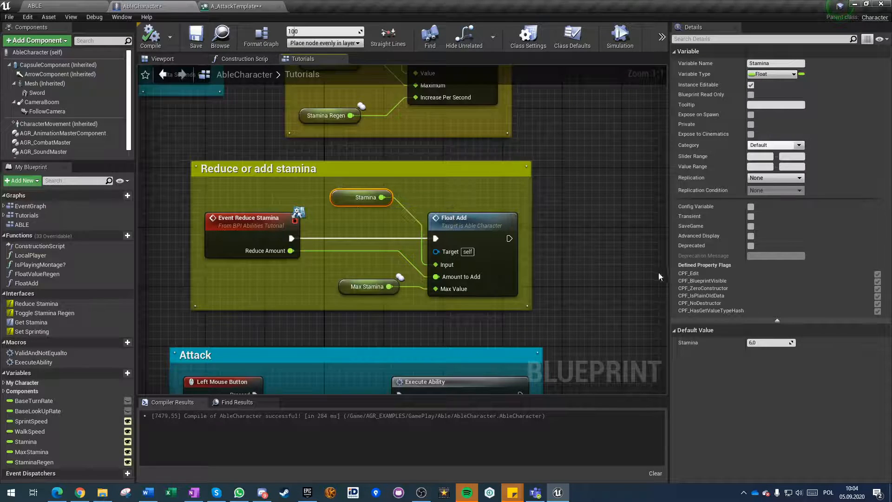
{"action": "left_click", "coordinate": [358, 286]}
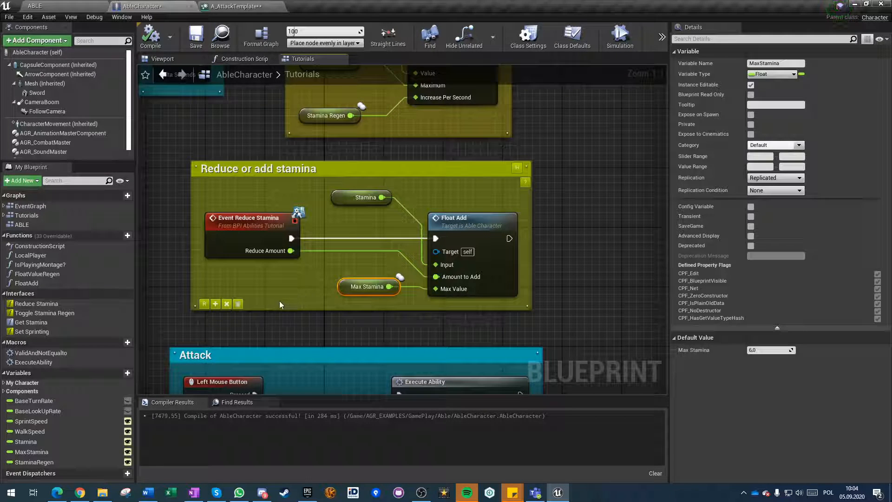
{"action": "left_click", "coordinate": [279, 300]}
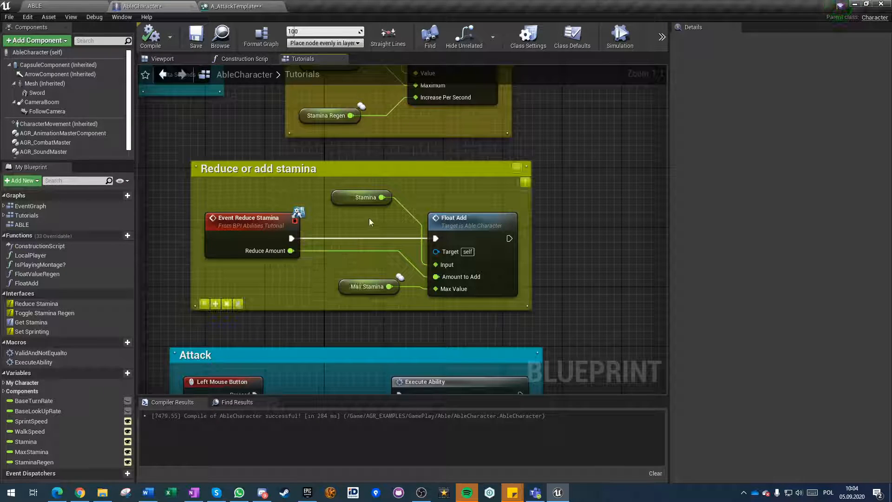
In A_AttackTemplate, add a Reduce Stamina message targeting Get Instigator's return value and execute it from Event On Ability Start.
{"action": "left_click", "coordinate": [236, 7]}
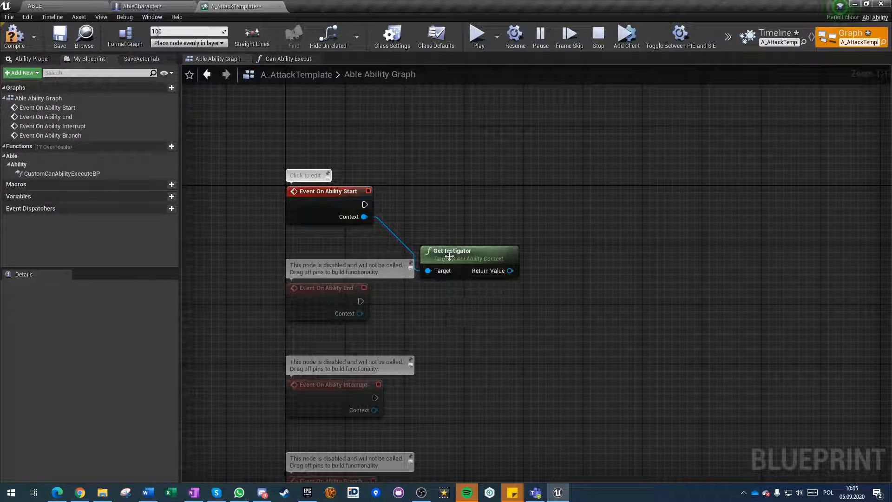
{"action": "left_click_drag", "start_coordinate": [450, 257], "coordinate": [441, 241]}
{"action": "left_click_drag", "start_coordinate": [502, 255], "coordinate": [559, 210]}
{"action": "type", "text": "stamina"}
{"action": "key", "text": "Down"}
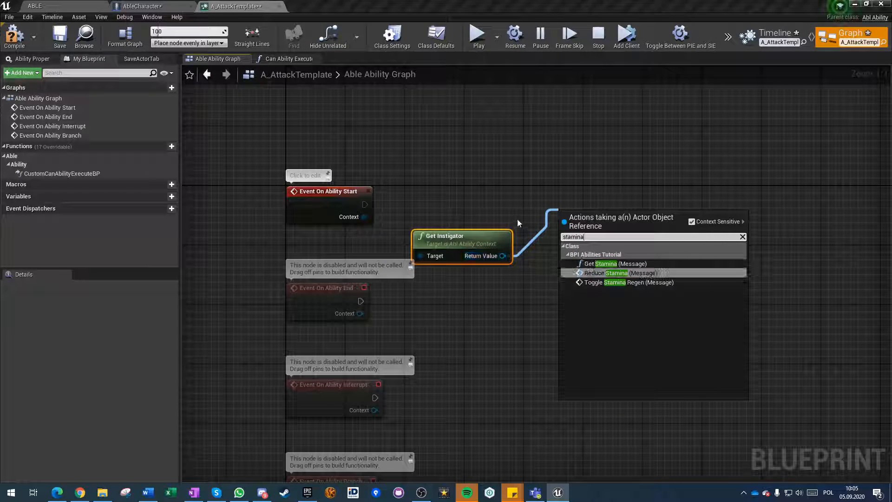
{"action": "key", "text": "Return"}
{"action": "left_click_drag", "start_coordinate": [569, 233], "coordinate": [366, 211]}
{"action": "left_click_drag", "start_coordinate": [641, 231], "coordinate": [634, 210]}
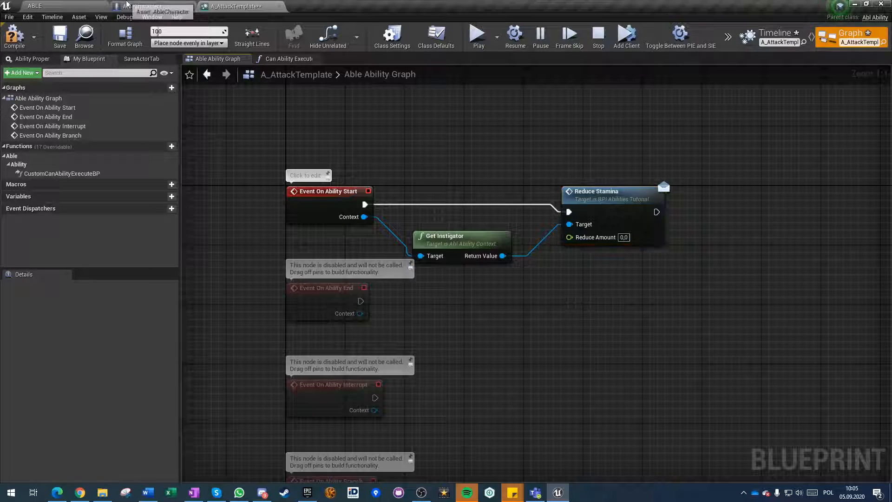
Open the BPI_AbilitiesTutorial interface from the level's content folders and select its ReduceStamina function.
{"action": "left_click", "coordinate": [146, 5]}
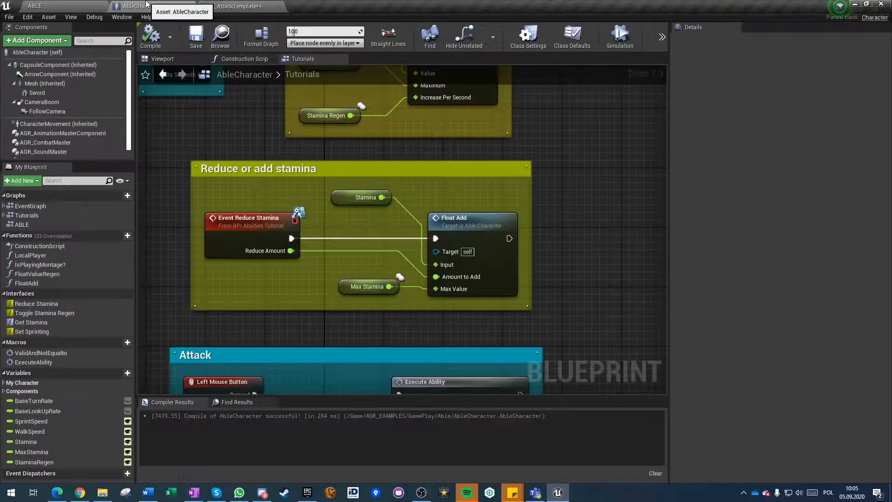
{"action": "left_click", "coordinate": [78, 6]}
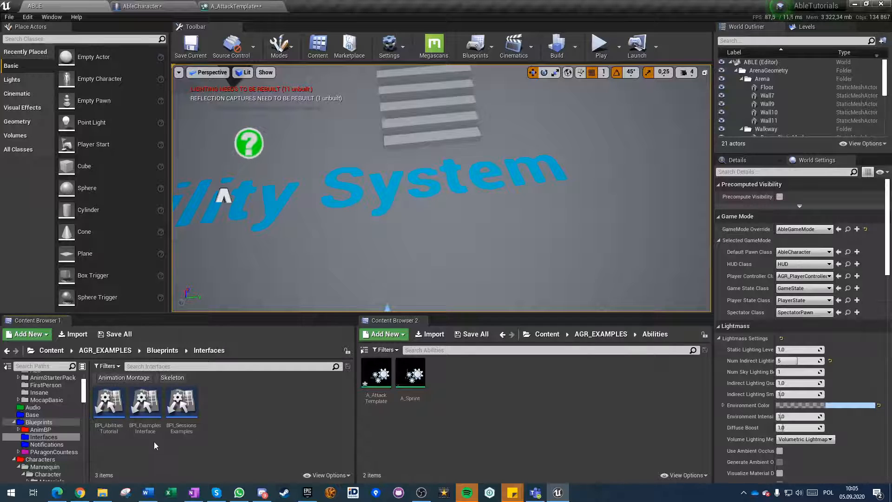
{"action": "double_click", "coordinate": [120, 418]}
{"action": "left_click", "coordinate": [759, 94]}
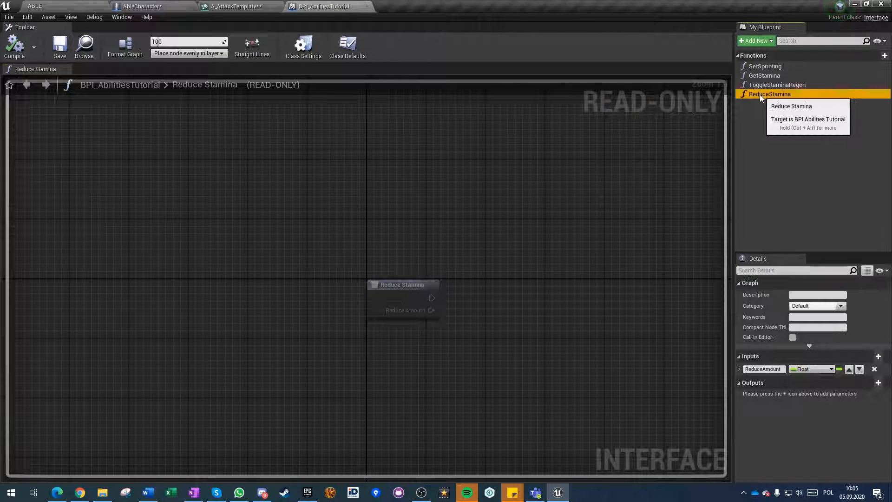
Rename the ReduceStamina interface function to ModifyStamina and save the interface.
{"action": "left_click", "coordinate": [757, 94]}
{"action": "left_click_drag", "start_coordinate": [771, 95], "coordinate": [746, 95]}
{"action": "key", "text": "BackSpace"}
{"action": "key", "text": "BackSpace"}
{"action": "type", "text": "M<"}
{"action": "key", "text": "BackSpace"}
{"action": "type", "text": "odify"}
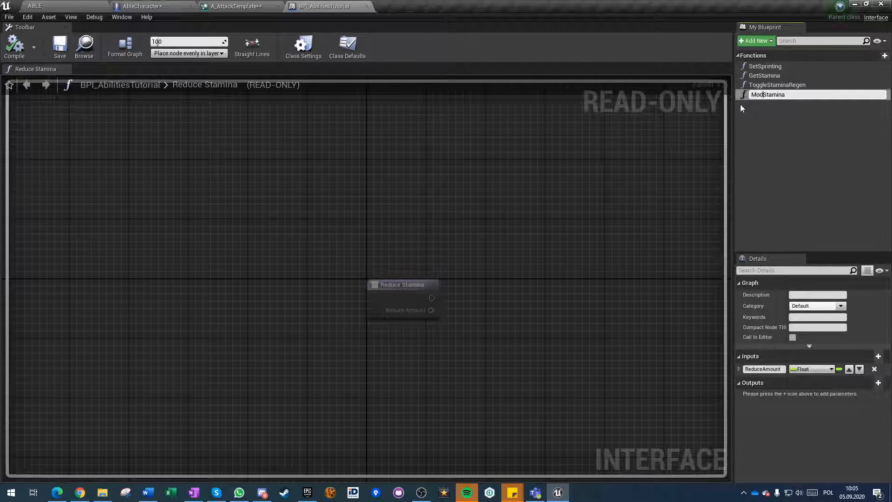
{"action": "key", "text": "Return"}
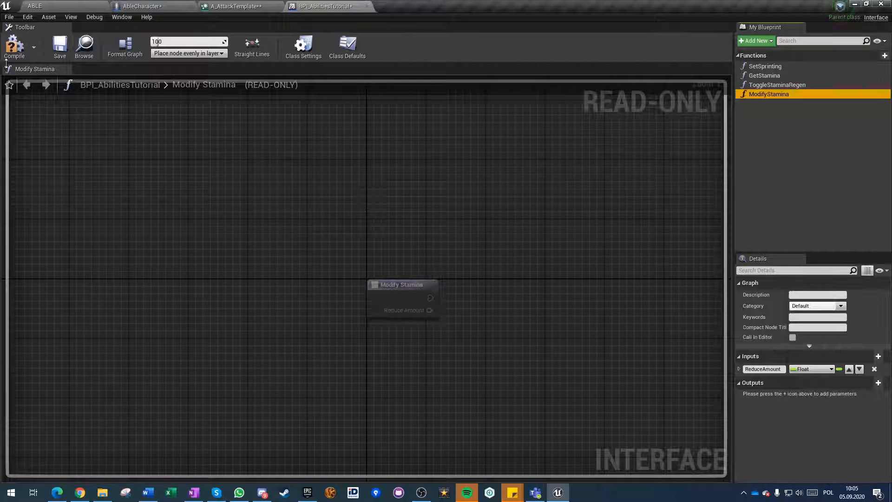
{"action": "left_click", "coordinate": [63, 59]}
In A_AttackTemplate, promote Modify Stamina's Reduce Amount input to a variable named StaminaCost and place its node below the call.
{"action": "left_click", "coordinate": [229, 6]}
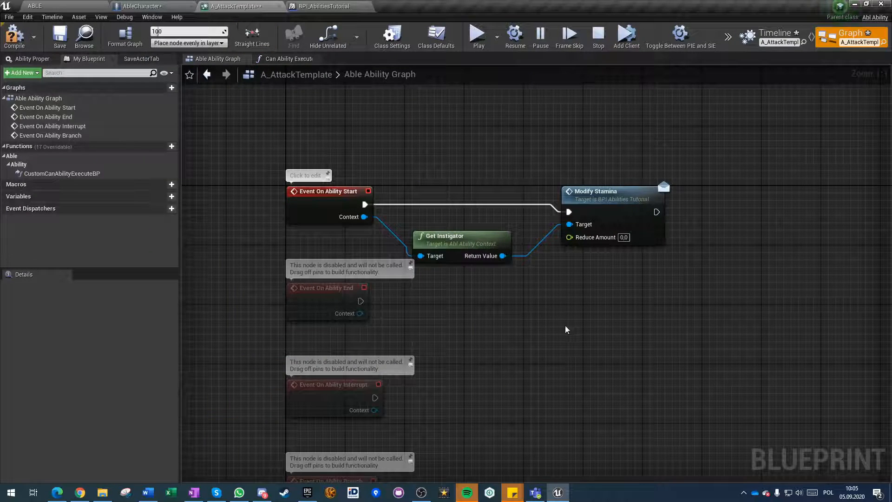
{"action": "right_click_drag", "start_coordinate": [564, 325], "coordinate": [457, 331]}
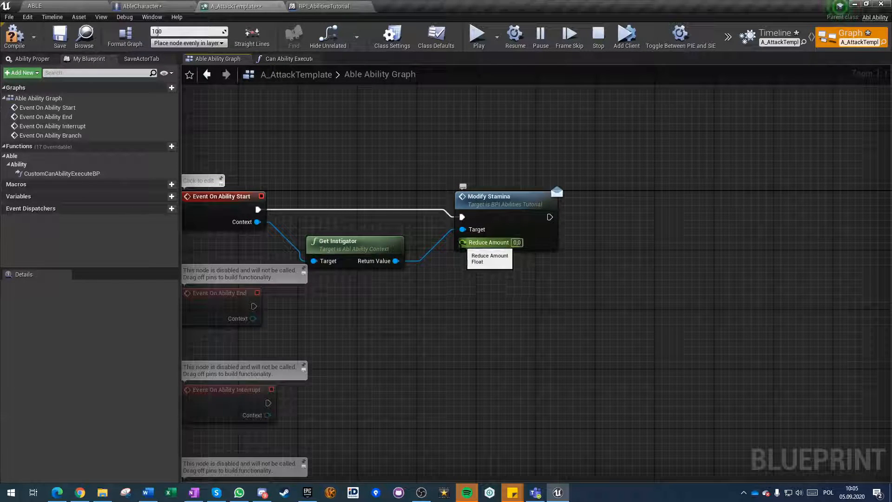
{"action": "right_click", "coordinate": [463, 243]}
{"action": "left_click", "coordinate": [485, 255]}
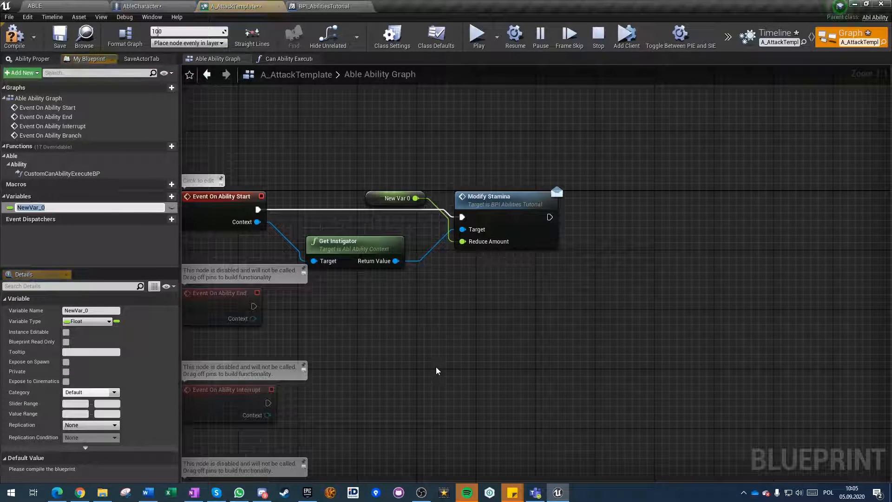
{"action": "type", "text": "StaminaCost"}
{"action": "key", "text": "Return"}
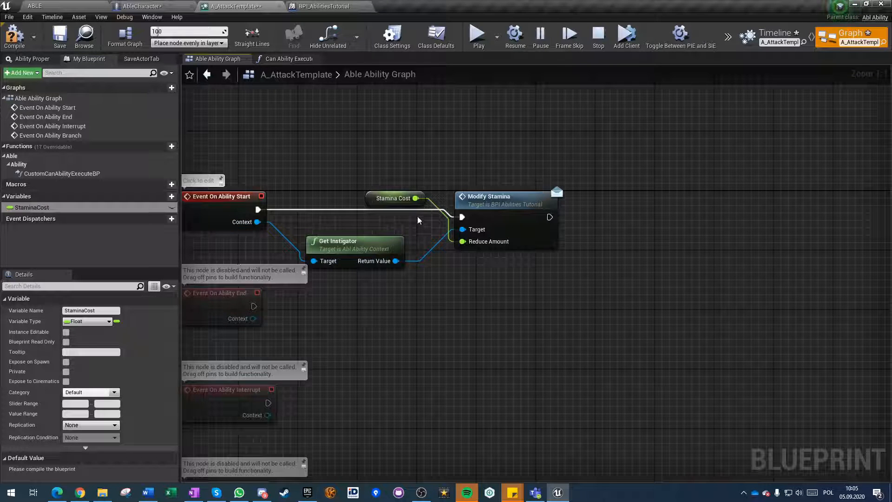
{"action": "left_click_drag", "start_coordinate": [385, 204], "coordinate": [427, 286]}
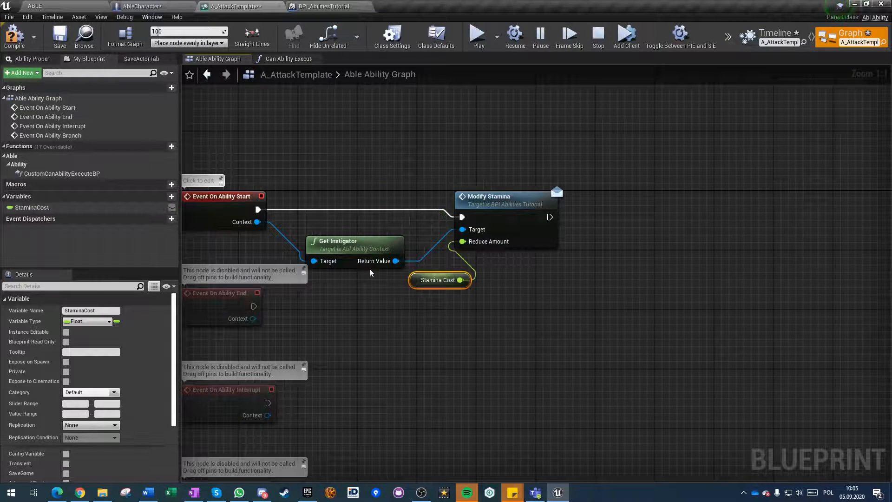
In the Can Ability Execute function, connect StaminaCost to the second input of the greater-than comparison and check the variable's details.
{"action": "left_click", "coordinate": [294, 59]}
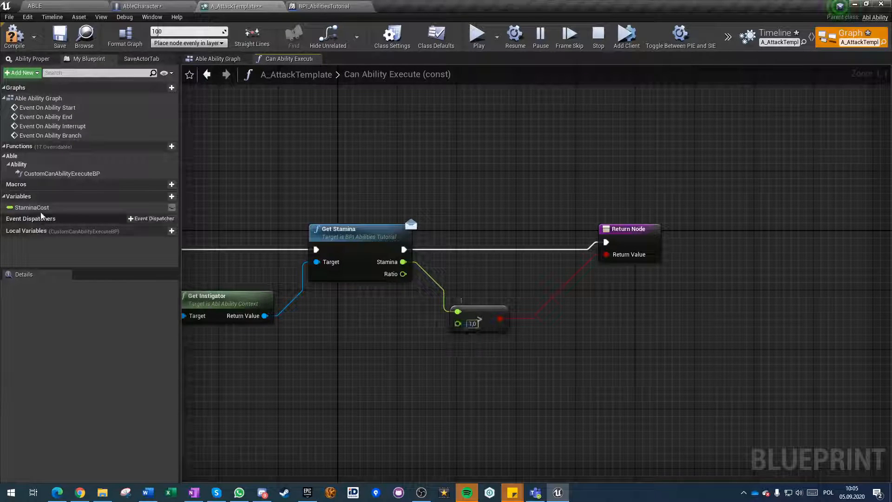
{"action": "left_click_drag", "start_coordinate": [37, 208], "coordinate": [358, 339]}
{"action": "left_click_drag", "start_coordinate": [459, 328], "coordinate": [458, 325]}
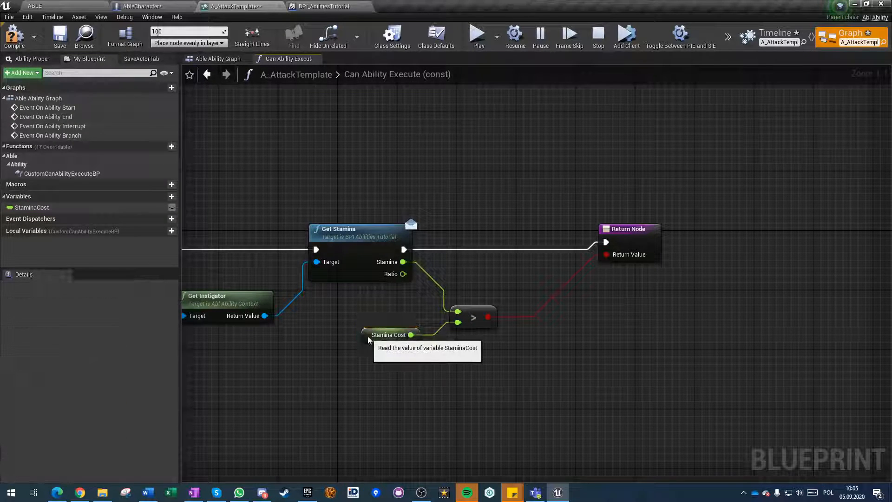
{"action": "scroll", "coordinate": [73, 348], "scroll_direction": "down", "scroll_amount": 5}
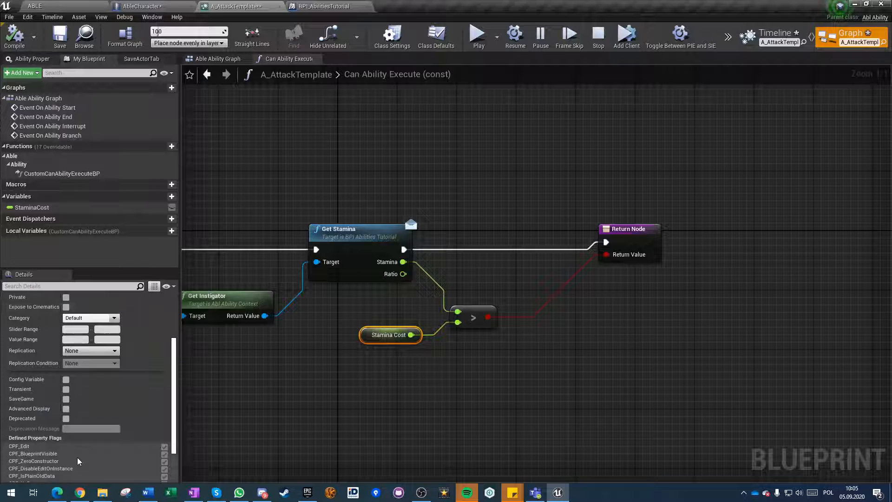
Set StaminaCost's default value to 1.0, compile A_AttackTemplate, return to the Able Ability Graph and save the ability.
{"action": "left_click", "coordinate": [78, 470]}
{"action": "type", "text": "10"}
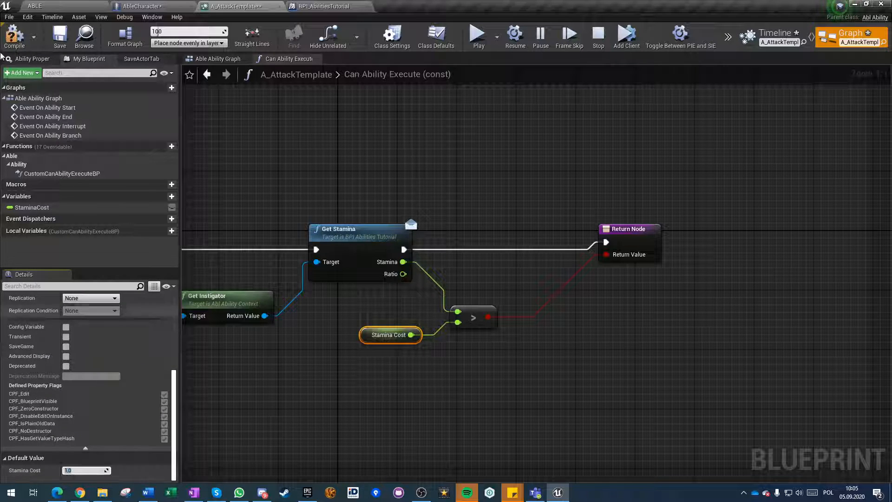
{"action": "left_click", "coordinate": [14, 37]}
{"action": "left_click", "coordinate": [432, 159]}
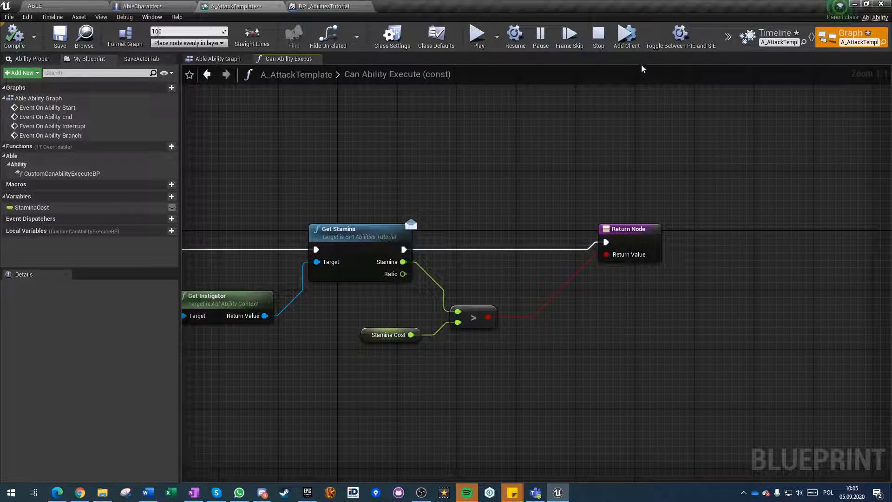
{"action": "left_click", "coordinate": [207, 70]}
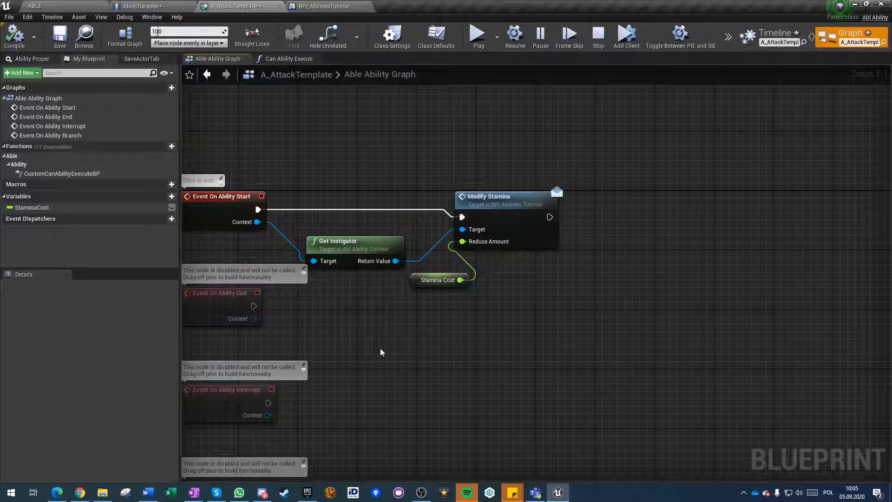
{"action": "right_click_drag", "start_coordinate": [381, 352], "coordinate": [501, 355]}
{"action": "left_click", "coordinate": [59, 33]}
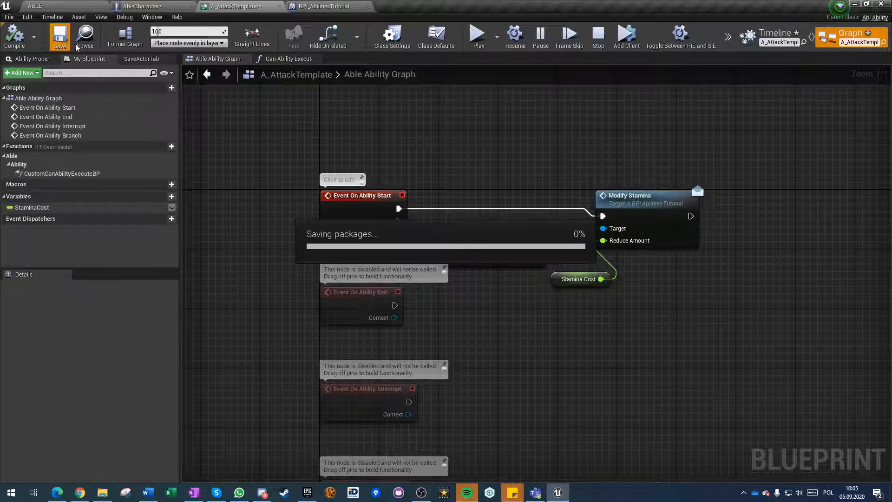
Play the ABLE level in the editor and test how the attack affects the stamina bar.
{"action": "left_click", "coordinate": [136, 5]}
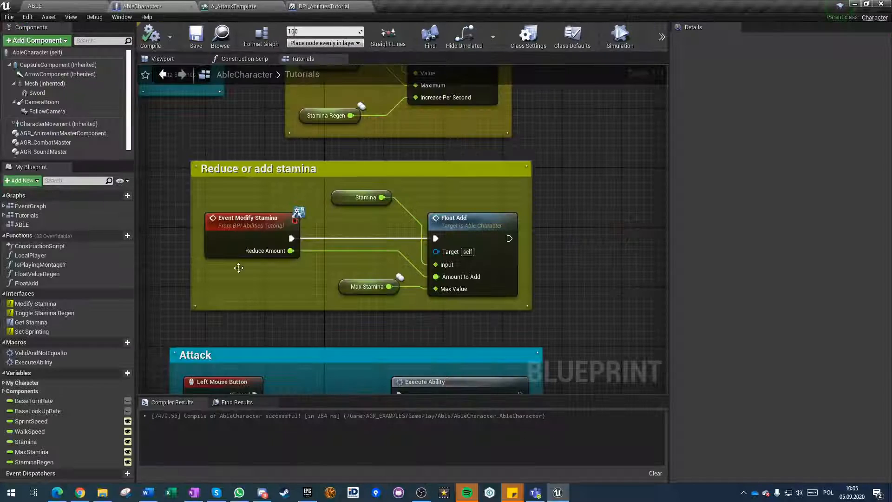
{"action": "left_click", "coordinate": [70, 5]}
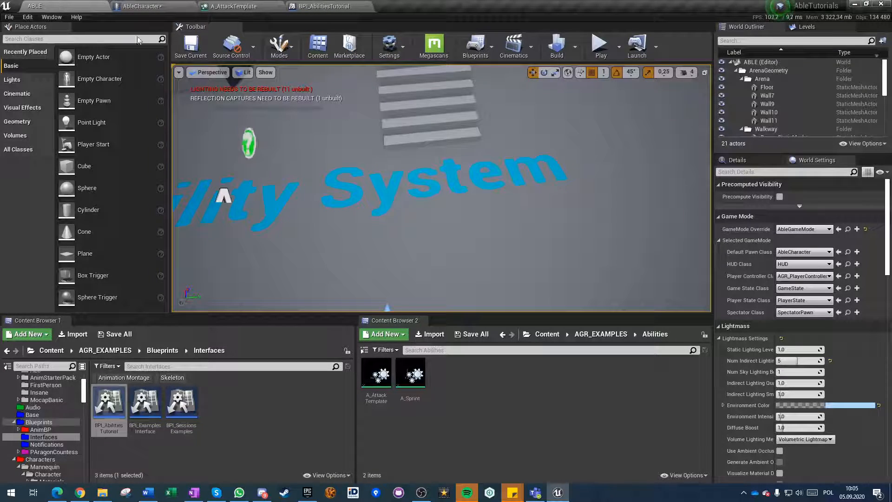
{"action": "left_click", "coordinate": [600, 46]}
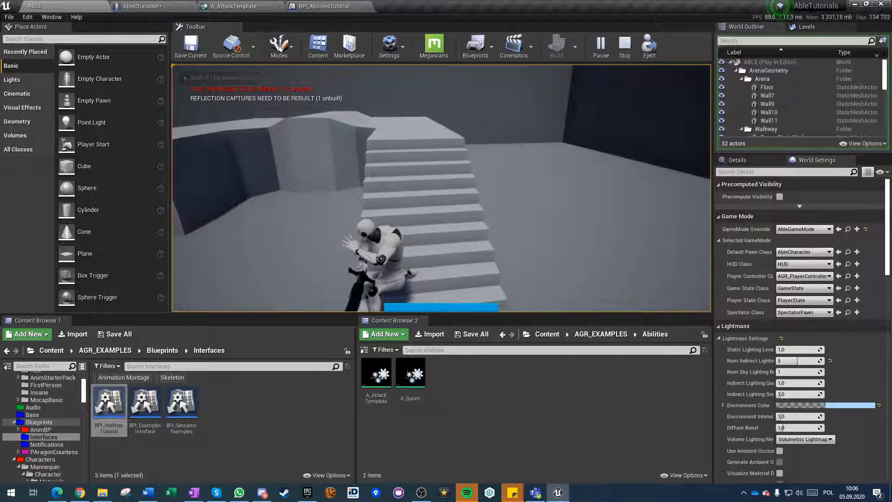
{"action": "key", "text": "Escape"}
Compile AbleCharacter and check StaminaCost's default value in A_AttackTemplate.
{"action": "left_click", "coordinate": [148, 5]}
{"action": "left_click", "coordinate": [151, 36]}
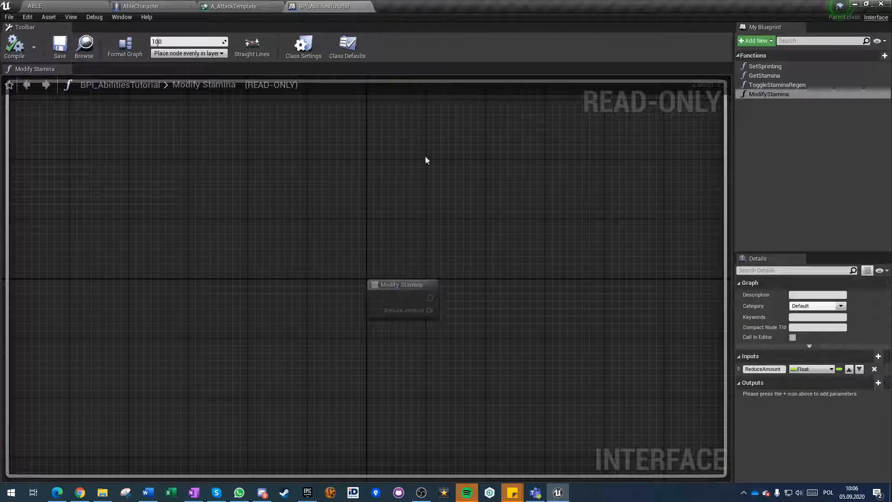
{"action": "left_click", "coordinate": [244, 5]}
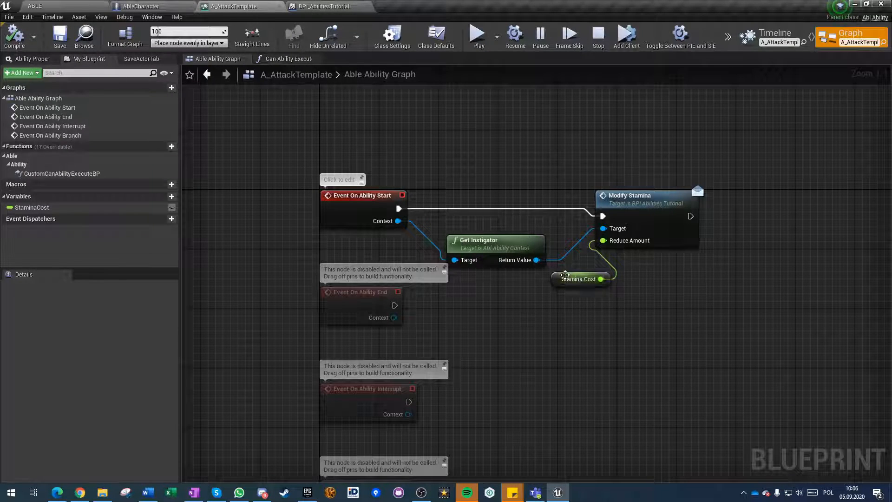
{"action": "left_click", "coordinate": [565, 275]}
{"action": "scroll", "coordinate": [68, 465], "scroll_direction": "down", "scroll_amount": 5}
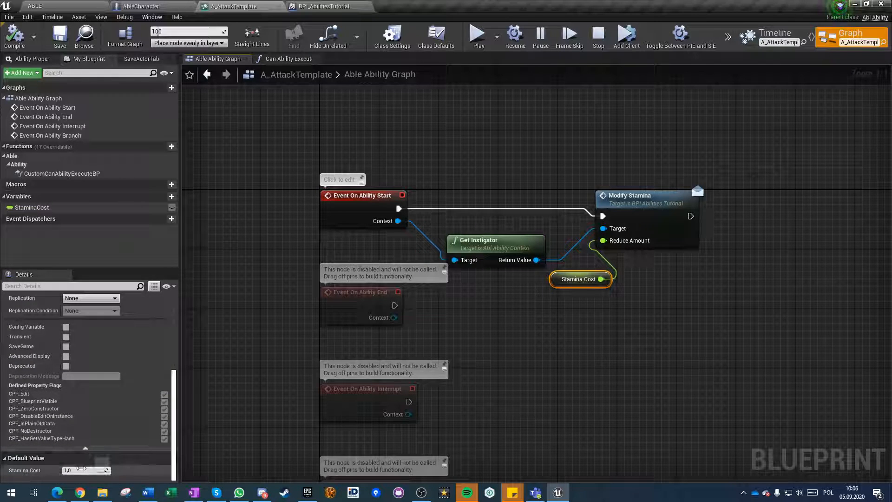
Multiply Stamina Cost by -1 before Modify Stamina's Reduce Amount input, moving Modify Stamina aside for room, and save the ability.
{"action": "left_click_drag", "start_coordinate": [641, 205], "coordinate": [798, 196]}
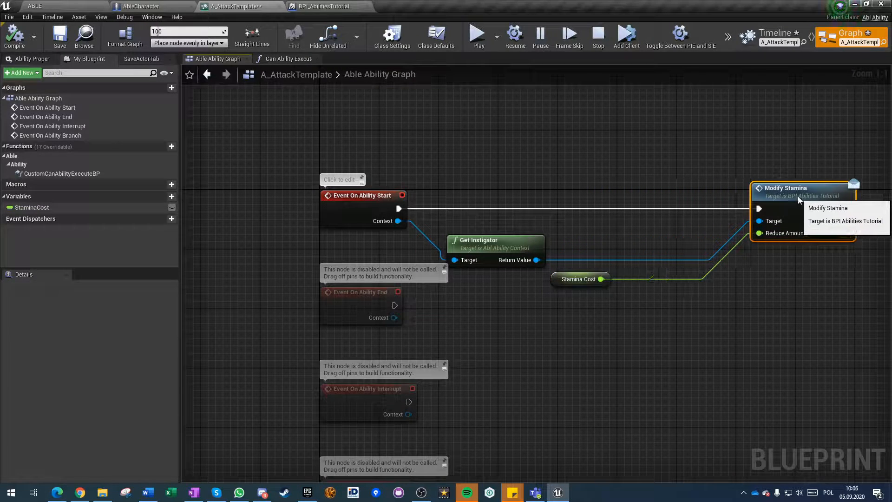
{"action": "left_click_drag", "start_coordinate": [601, 279], "coordinate": [658, 284]}
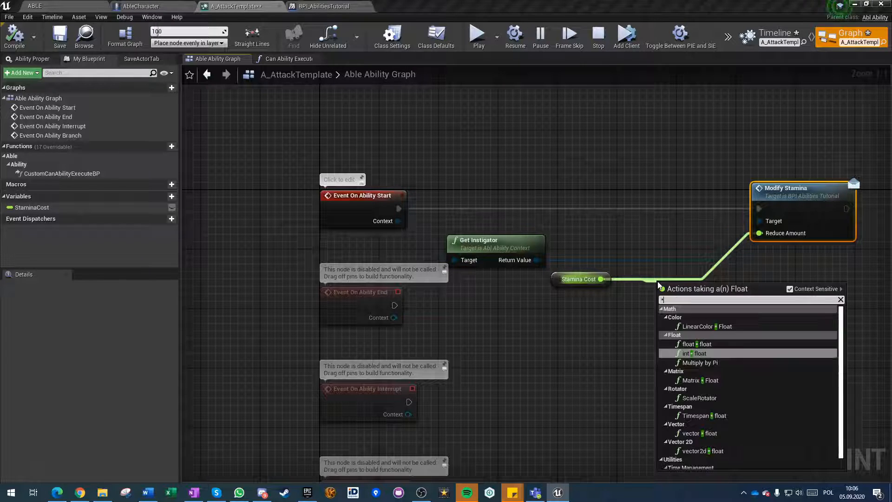
{"action": "type", "text": "*"}
{"action": "key", "text": "Return"}
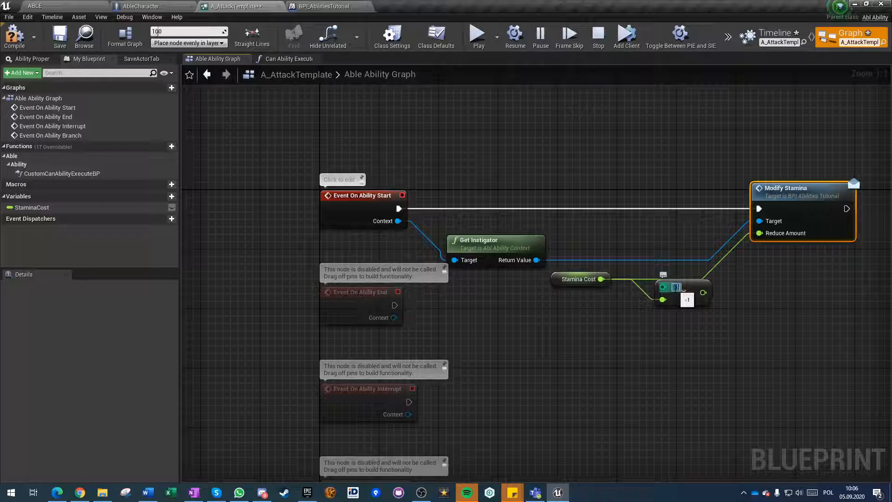
{"action": "left_click_drag", "start_coordinate": [703, 292], "coordinate": [759, 232]}
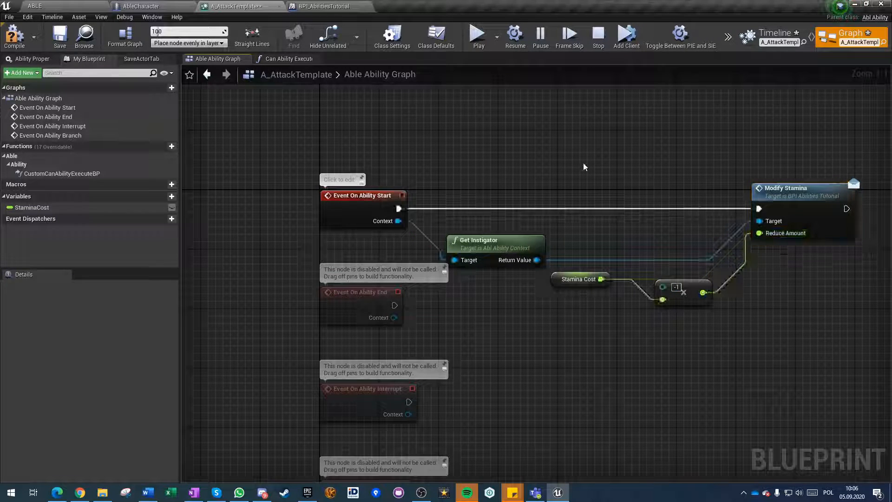
{"action": "left_click", "coordinate": [64, 39]}
Play the ABLE level again and test attacking, walking and sprinting against the stamina bar.
{"action": "left_click", "coordinate": [159, 4]}
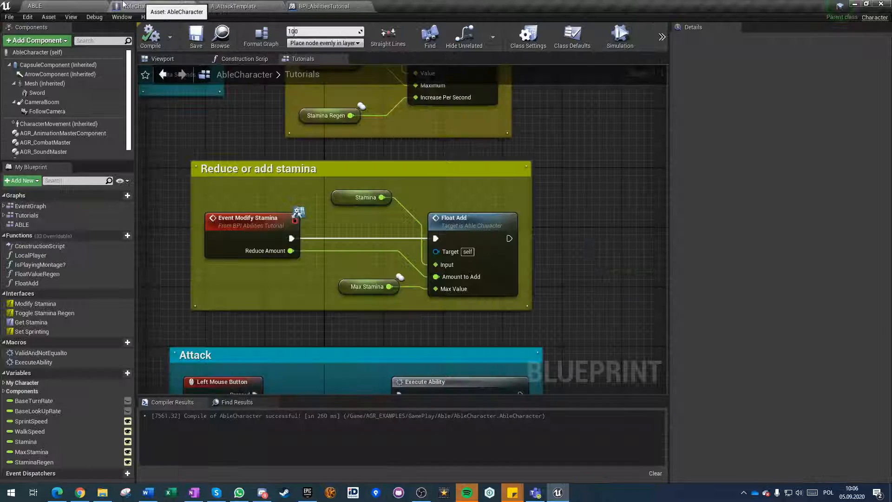
{"action": "left_click", "coordinate": [63, 4]}
{"action": "left_click", "coordinate": [604, 46]}
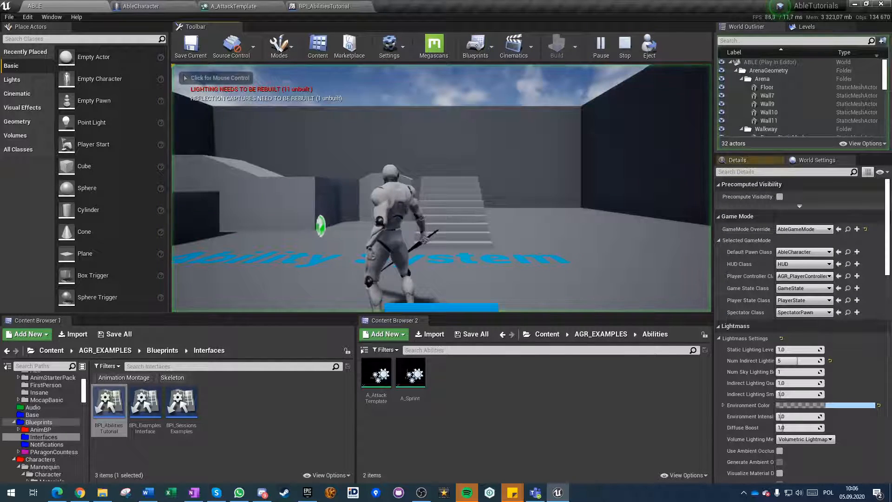
{"action": "left_click", "coordinate": [441, 187]}
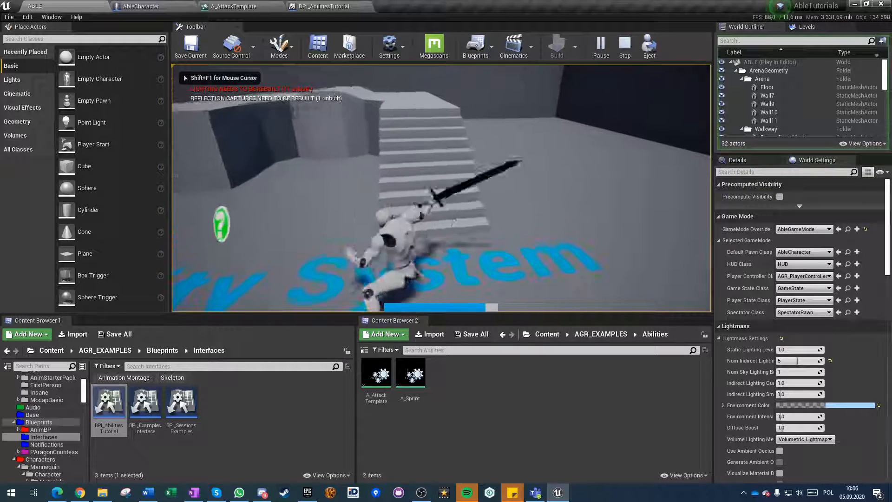
{"action": "key", "text": "w"}
{"action": "key", "text": "shift"}
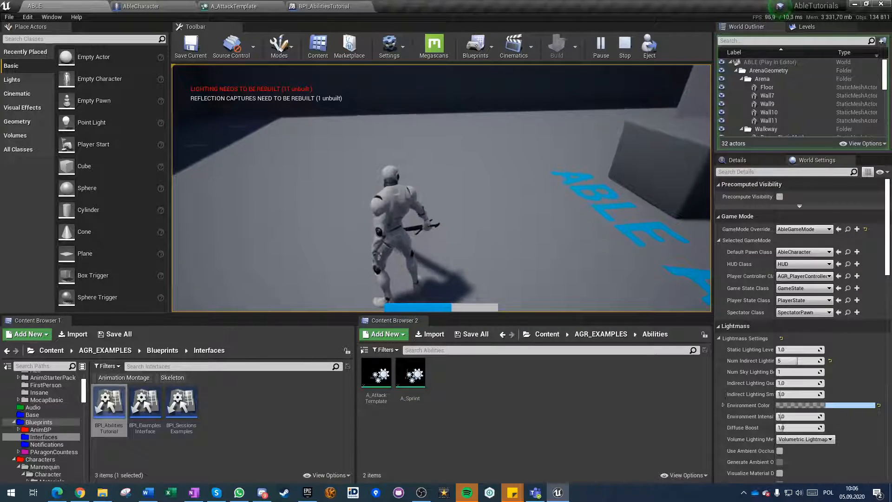
{"action": "key", "text": "Escape"}
In A_AttackTemplate's ability graph, add a Get Component by Class node from Get Instigator's return value and save.
{"action": "left_click", "coordinate": [223, 4]}
{"action": "right_click_drag", "start_coordinate": [667, 365], "coordinate": [400, 332]}
{"action": "scroll", "coordinate": [451, 345], "scroll_direction": "down", "scroll_amount": 2}
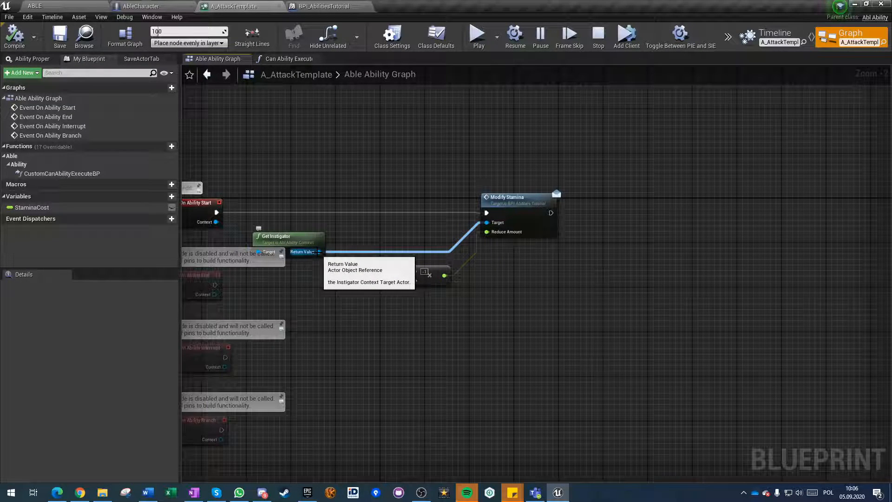
{"action": "left_click_drag", "start_coordinate": [318, 251], "coordinate": [600, 259], "text": "ctrl"}
{"action": "type", "text": "get component by class"}
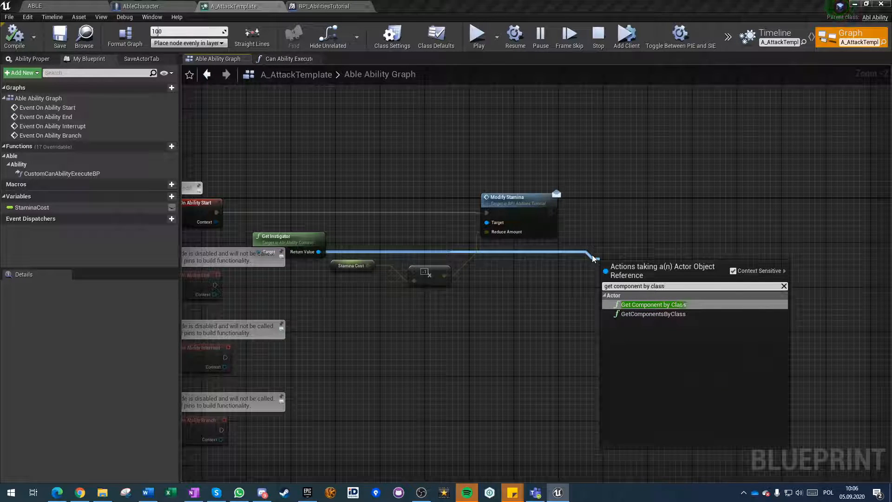
{"action": "key", "text": "Return"}
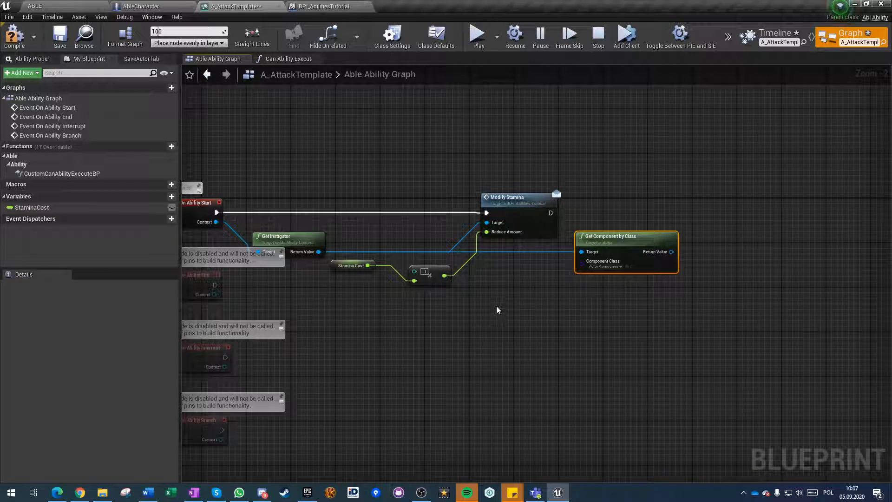
{"action": "key", "text": "ctrl+s"}
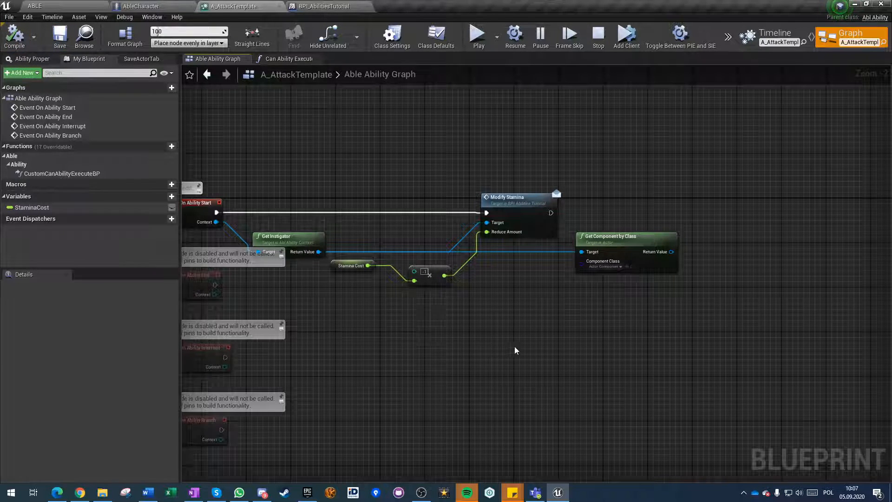
Set Get Component by Class's component class to AGR_AnimationMasterComponent and place the node below Modify Stamina.
{"action": "right_click_drag", "start_coordinate": [514, 349], "coordinate": [475, 371]}
{"action": "scroll", "coordinate": [486, 350], "scroll_direction": "up", "scroll_amount": 2}
{"action": "right_click_drag", "start_coordinate": [501, 341], "coordinate": [388, 334]}
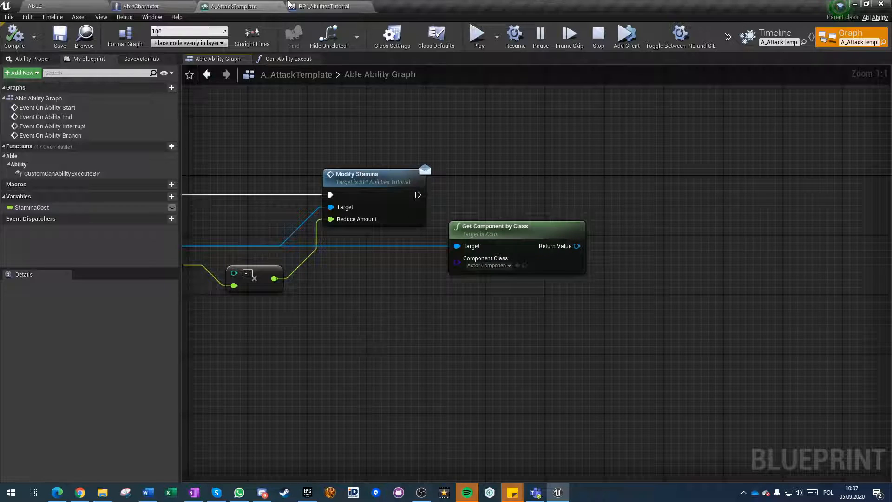
{"action": "left_click", "coordinate": [296, 6]}
{"action": "left_click", "coordinate": [259, 6]}
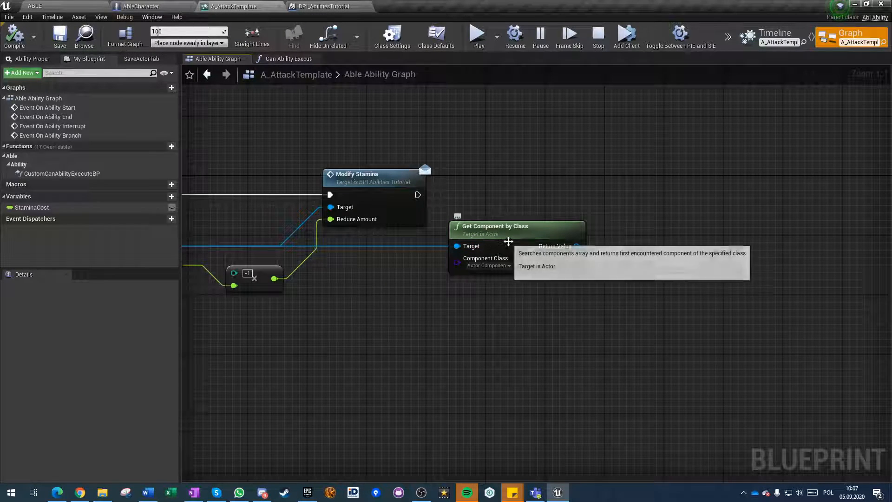
{"action": "left_click", "coordinate": [487, 265]}
{"action": "type", "text": "animation"}
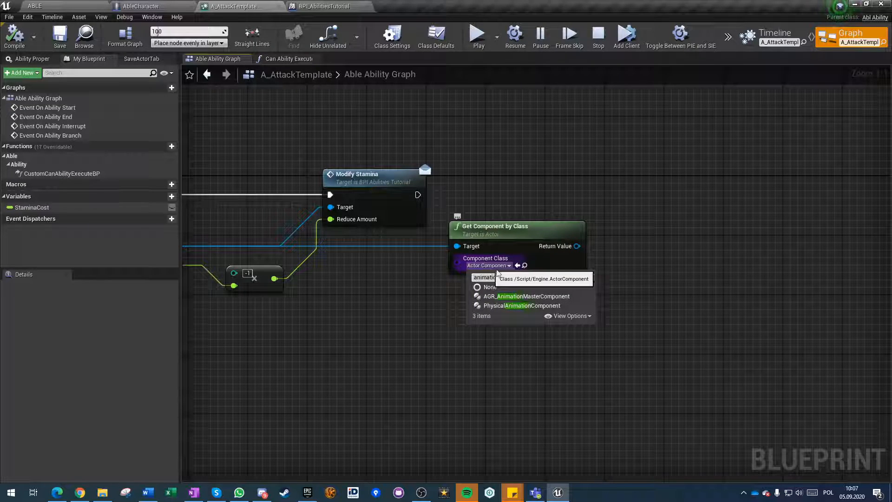
{"action": "left_click", "coordinate": [507, 296]}
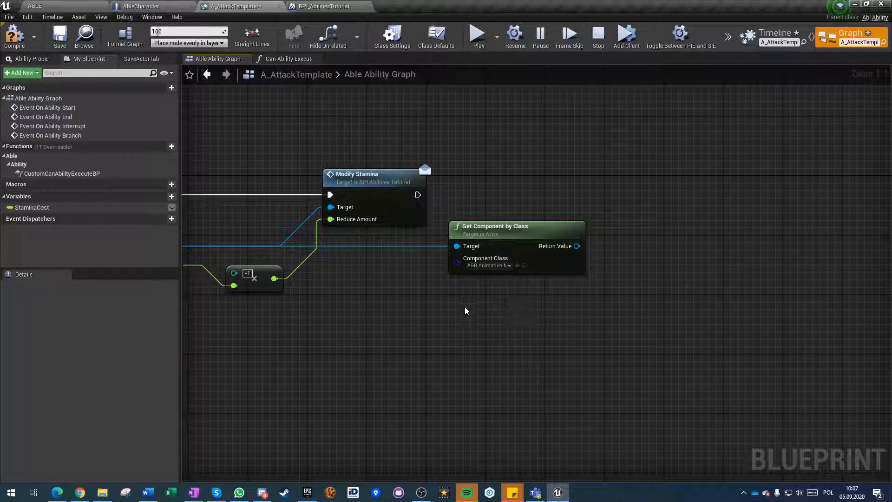
{"action": "left_click_drag", "start_coordinate": [507, 259], "coordinate": [388, 281]}
Add an Event Setup Aim Offset call from Get Component by Class's return value.
{"action": "left_click_drag", "start_coordinate": [458, 268], "coordinate": [531, 214]}
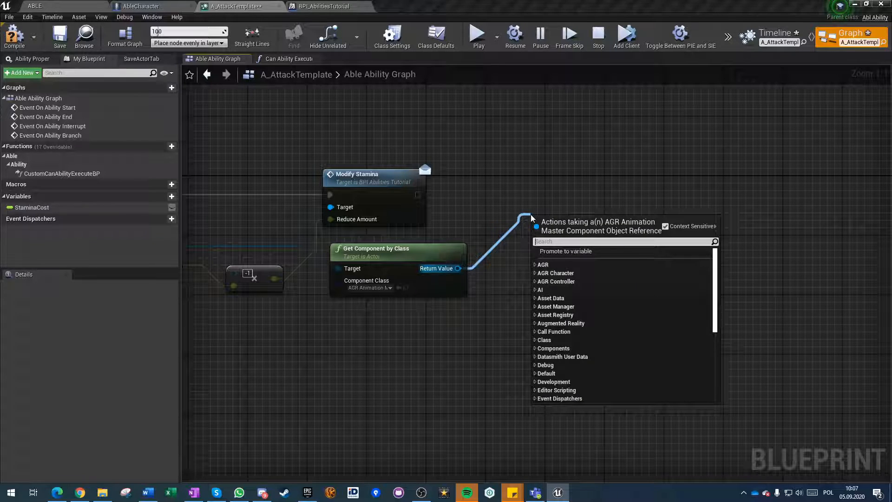
{"action": "type", "text": "turn"}
{"action": "key", "text": "BackSpace"}
{"action": "key", "text": "BackSpace"}
{"action": "key", "text": "BackSpace"}
{"action": "key", "text": "BackSpace"}
{"action": "type", "text": "setup"}
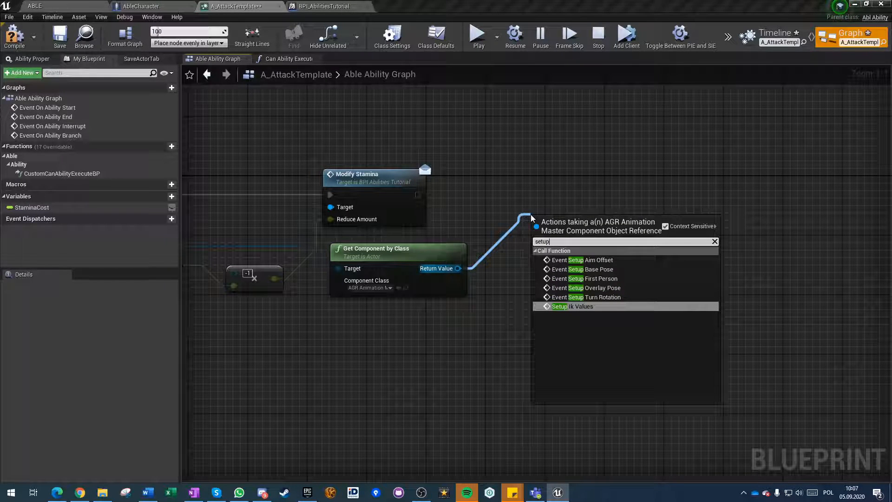
{"action": "left_click", "coordinate": [595, 260]}
Add an Event Setup Turn Rotation call from the same component return value and align it beside Event Setup Aim Offset.
{"action": "left_click_drag", "start_coordinate": [458, 269], "coordinate": [699, 242]}
{"action": "type", "text": "event"}
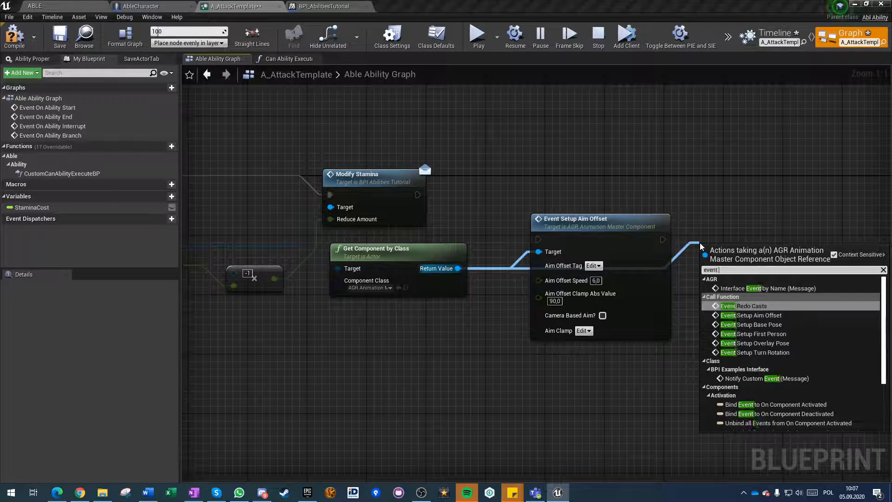
{"action": "type", "text": " setup"}
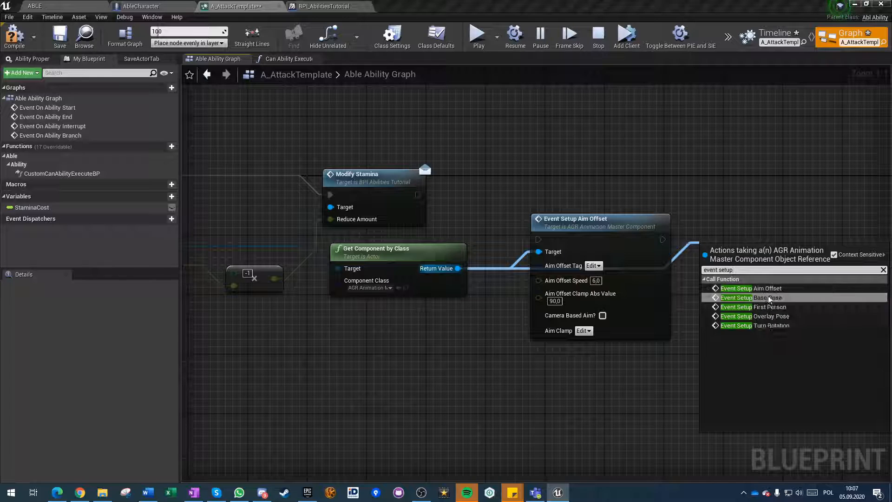
{"action": "left_click", "coordinate": [768, 326]}
{"action": "left_click_drag", "start_coordinate": [744, 256], "coordinate": [730, 225]}
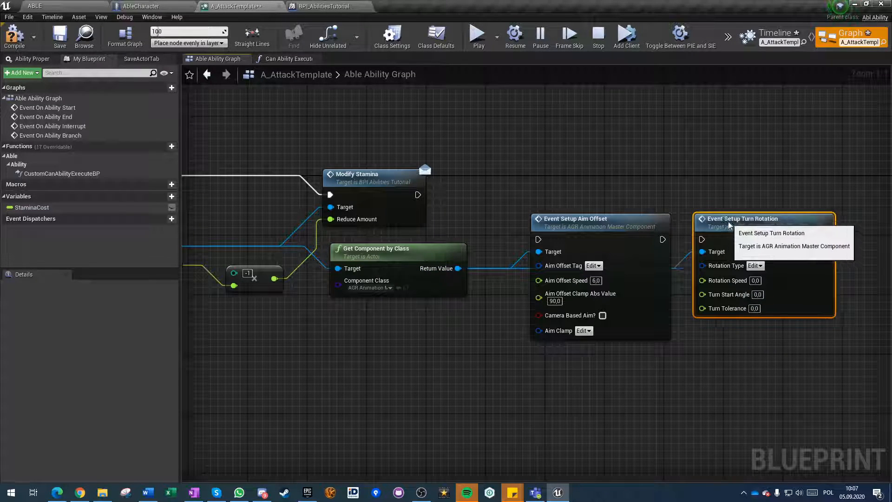
On Event Setup Turn Rotation, set Rotation Speed 360, Turn Start Angle 90, Turn Tolerance 5 and Rotation Type Animation.Turn.DesiredRotation.
{"action": "left_click", "coordinate": [754, 280]}
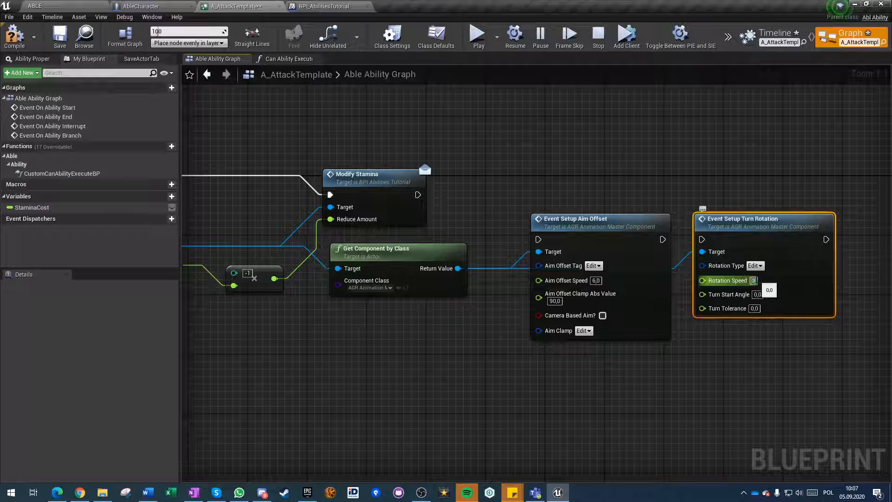
{"action": "left_click", "coordinate": [756, 294]}
{"action": "type", "text": "90"}
{"action": "key", "text": "Tab"}
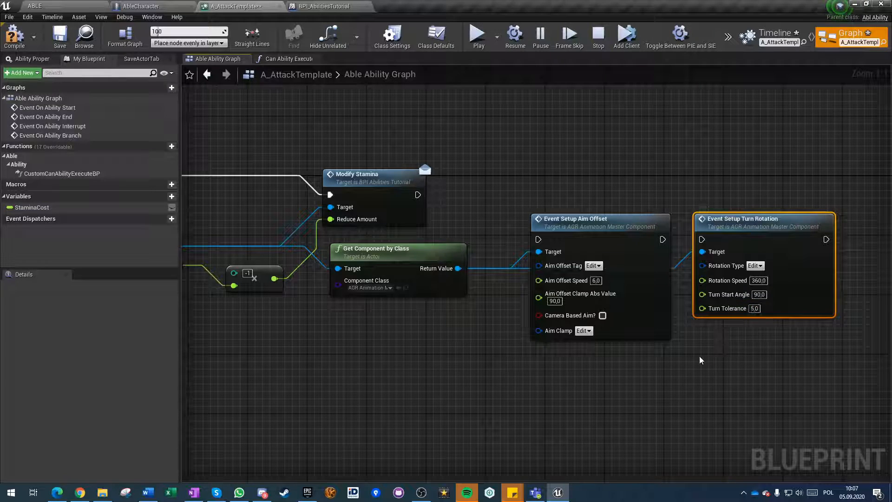
{"action": "left_click", "coordinate": [754, 265]}
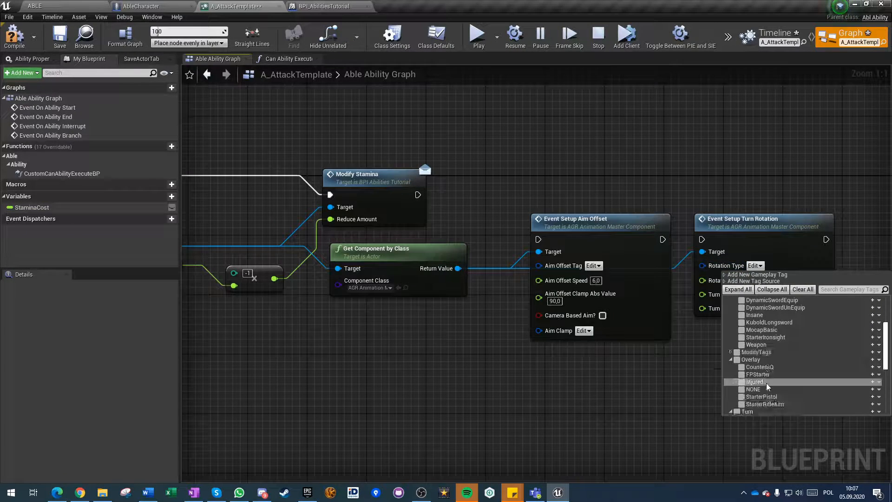
{"action": "scroll", "coordinate": [769, 340], "scroll_direction": "down", "scroll_amount": 3}
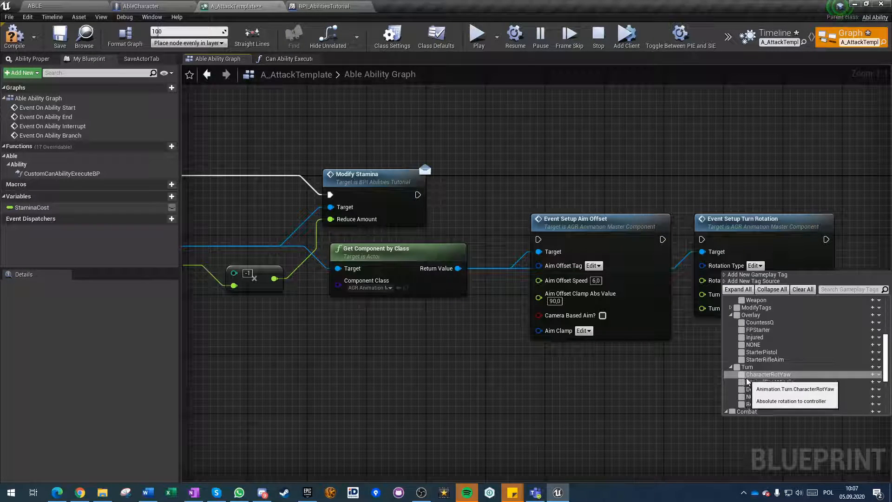
{"action": "left_click", "coordinate": [742, 390]}
{"action": "left_click", "coordinate": [517, 387]}
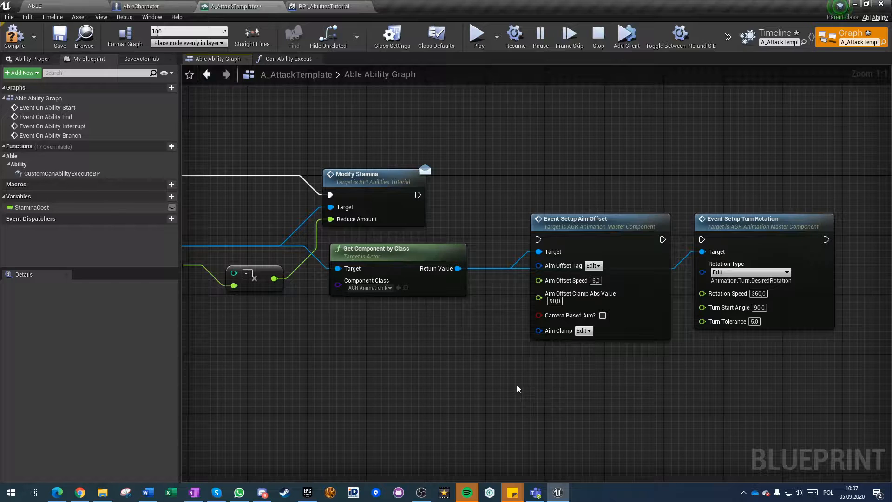
Wire execution from Modify Stamina through Event Setup Aim Offset to Event Setup Turn Rotation, and set Aim Offset Tag to Animation.AimOffset.AimAt.
{"action": "left_click_drag", "start_coordinate": [701, 239], "coordinate": [661, 240]}
{"action": "left_click_drag", "start_coordinate": [539, 239], "coordinate": [417, 195]}
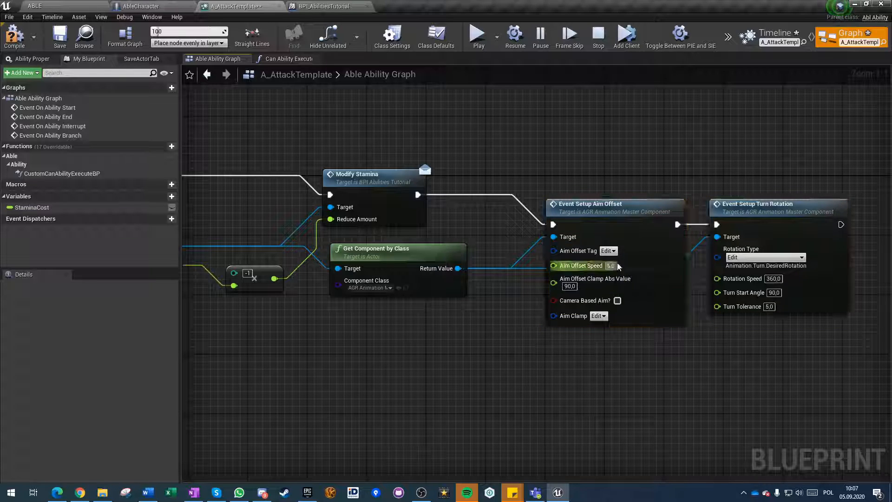
{"action": "left_click", "coordinate": [609, 250]}
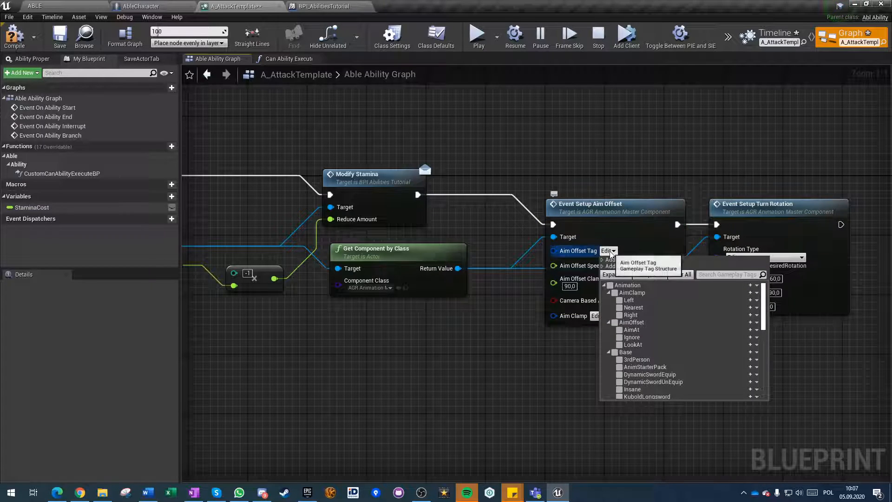
{"action": "left_click", "coordinate": [619, 329]}
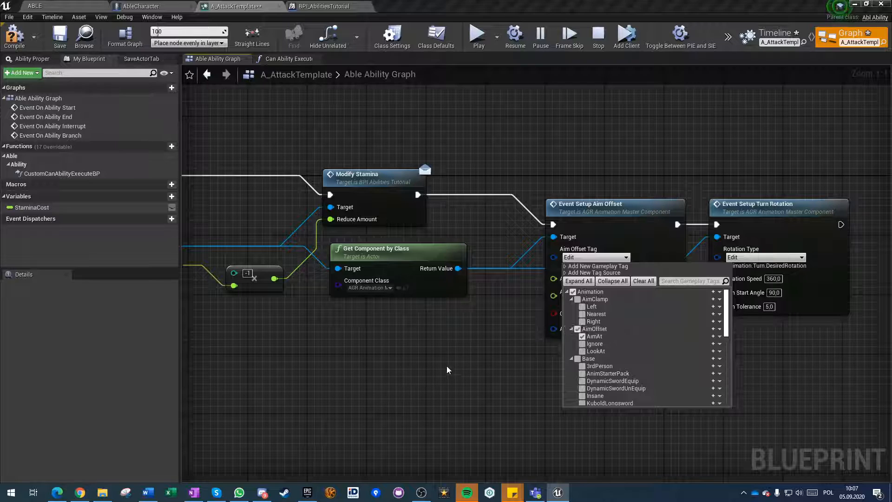
{"action": "left_click", "coordinate": [575, 280]}
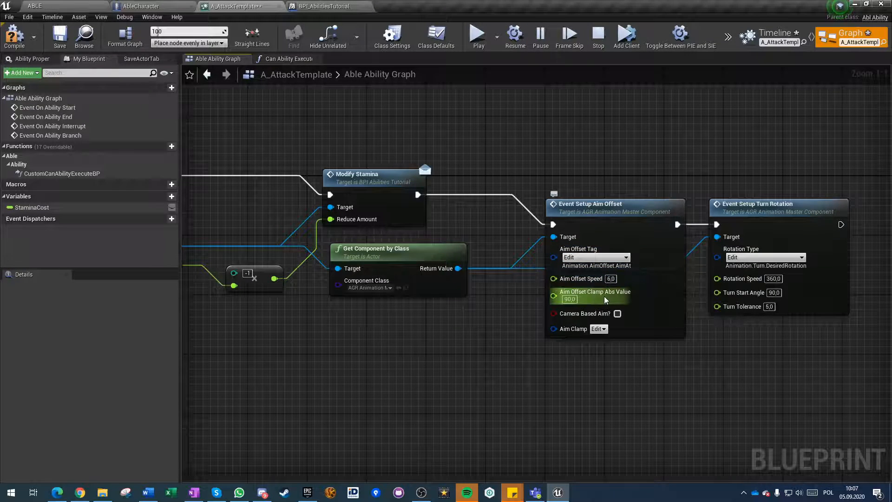
On Event Setup Aim Offset, set Aim Offset Speed 10, enable Camera Based Aim, set Aim Clamp to Animation.AimClamp.Nearest, then compile and save.
{"action": "left_click", "coordinate": [610, 279]}
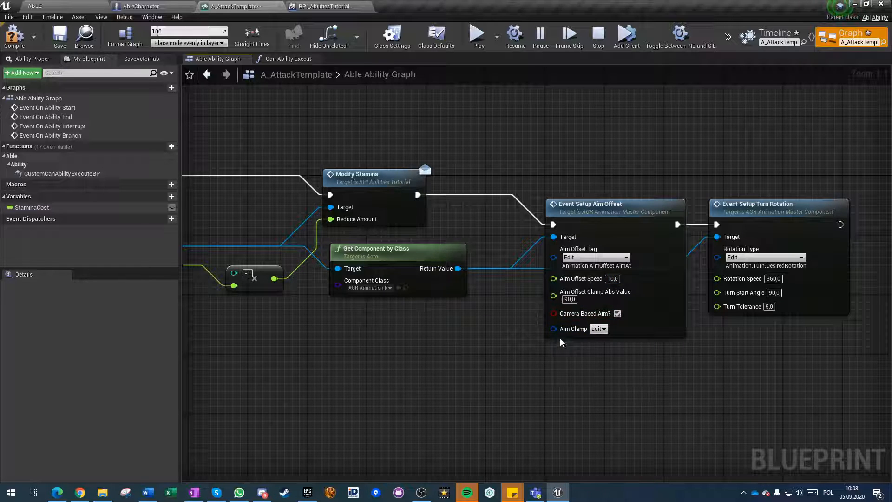
{"action": "left_click", "coordinate": [598, 329]}
{"action": "left_click", "coordinate": [609, 386]}
{"action": "left_click", "coordinate": [381, 369]}
{"action": "left_click", "coordinate": [13, 36]}
{"action": "left_click", "coordinate": [60, 35]}
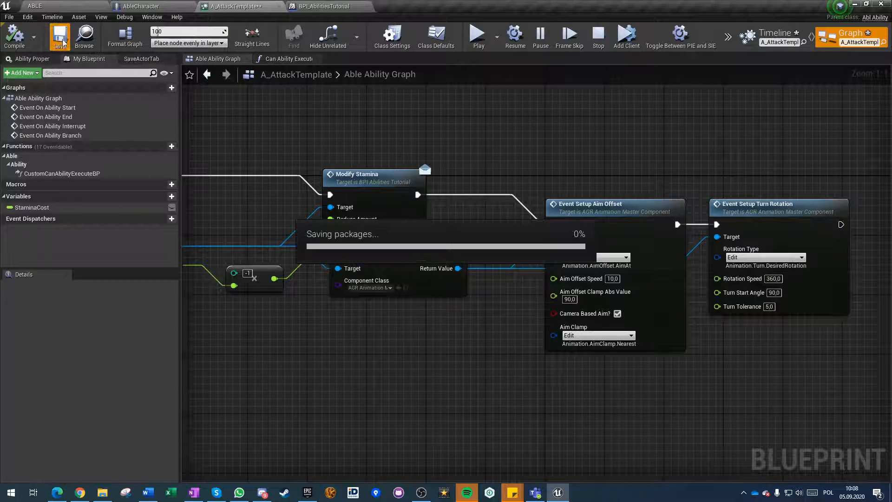
Play the ABLE level to test the character's aiming and turning during the attack, then stop the session.
{"action": "scroll", "coordinate": [436, 306], "scroll_direction": "down", "scroll_amount": 4}
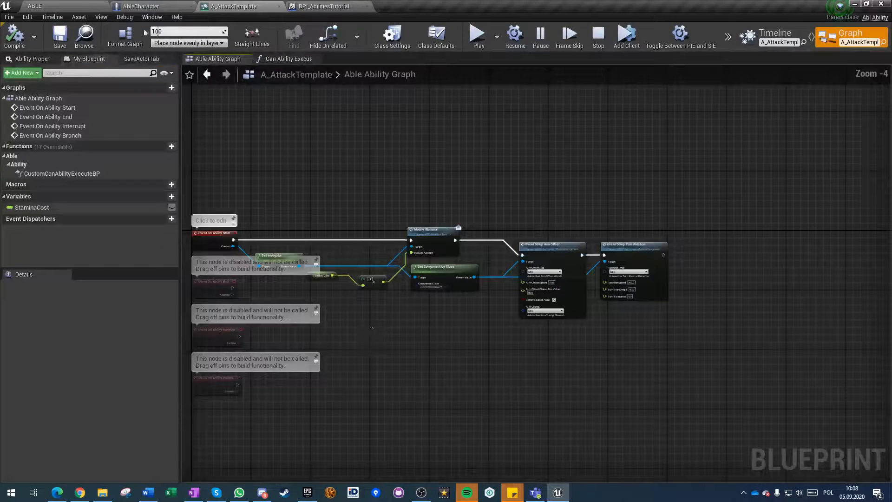
{"action": "left_click", "coordinate": [73, 4]}
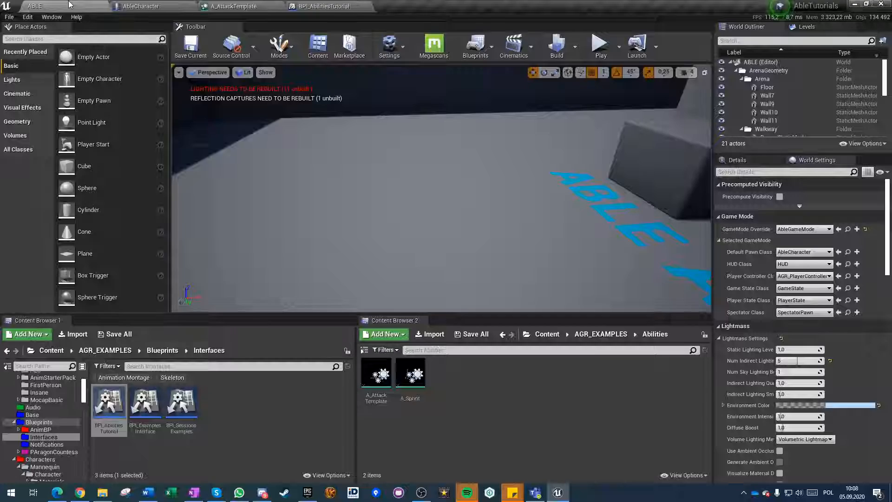
{"action": "left_click", "coordinate": [598, 44]}
{"action": "left_click", "coordinate": [429, 238]}
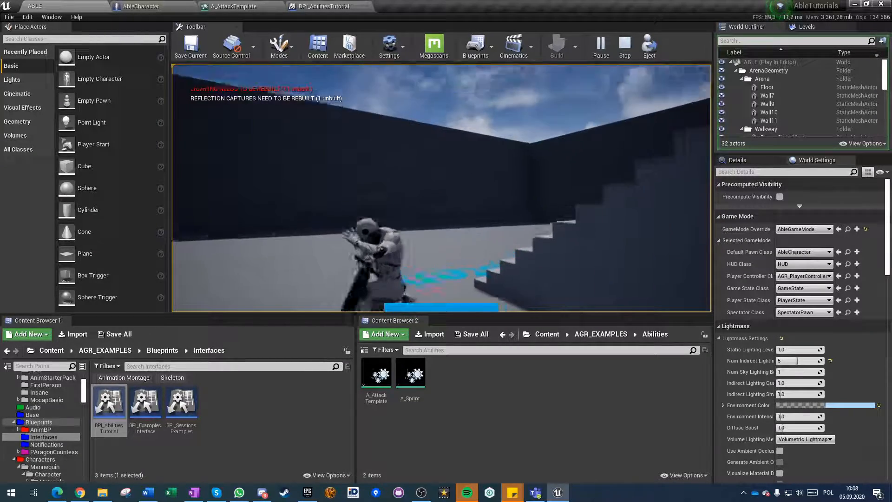
{"action": "key", "text": "Escape"}
In A_AttackTemplate's ability graph, delete Event Setup Aim Offset and connect Modify Stamina directly to Event Setup Turn Rotation.
{"action": "left_click", "coordinate": [324, 6]}
{"action": "left_click", "coordinate": [265, 7]}
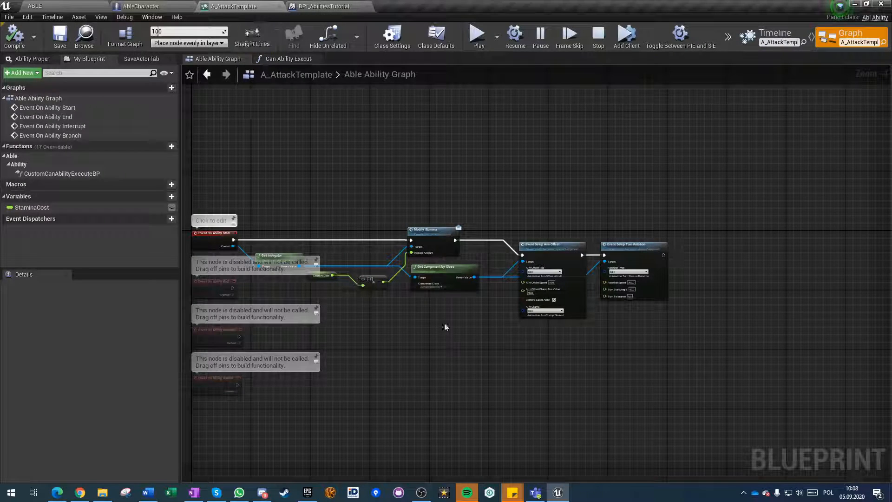
{"action": "scroll", "coordinate": [599, 261], "scroll_direction": "up", "scroll_amount": 4}
{"action": "left_click", "coordinate": [483, 309]}
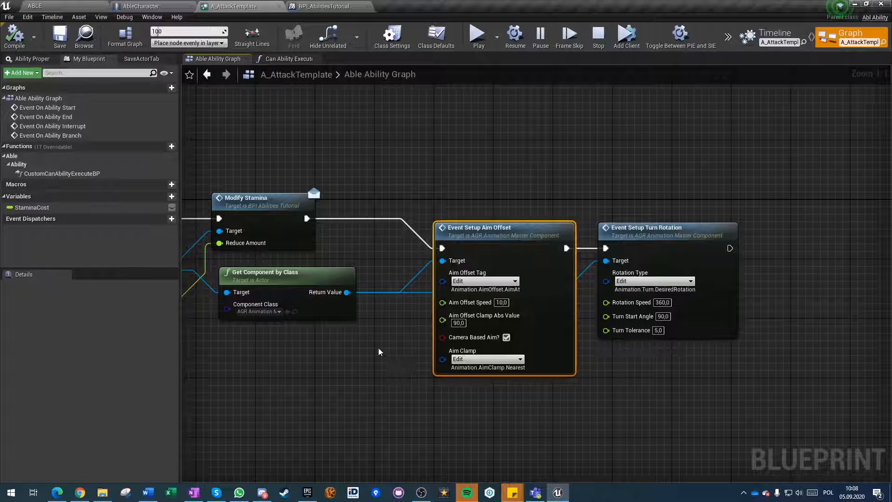
{"action": "key", "text": "Delete"}
{"action": "left_click_drag", "start_coordinate": [310, 222], "coordinate": [496, 208]}
{"action": "left_click", "coordinate": [307, 409]}
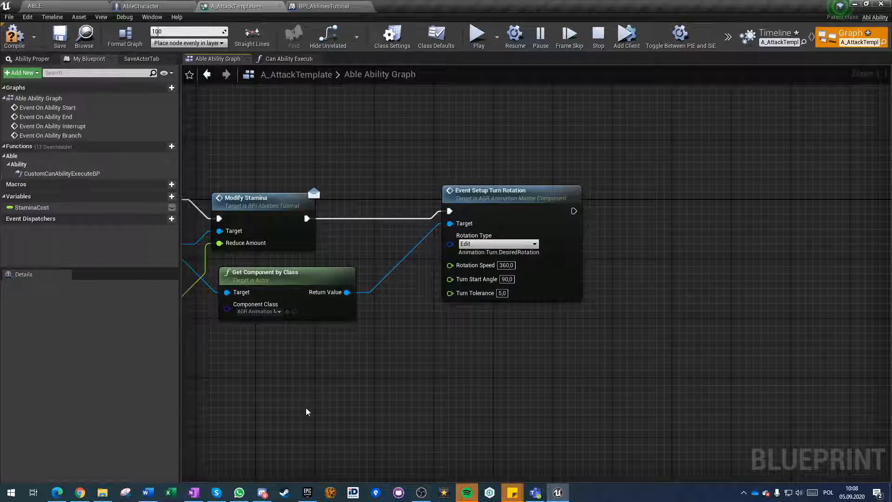
Duplicate Get Component by Class with Event Setup Turn Rotation and run the copied rotation call from Event On Ability End.
{"action": "right_click_drag", "start_coordinate": [298, 434], "coordinate": [485, 384]}
{"action": "scroll", "coordinate": [485, 385], "scroll_direction": "down", "scroll_amount": 2}
{"action": "right_click_drag", "start_coordinate": [354, 342], "coordinate": [470, 316]}
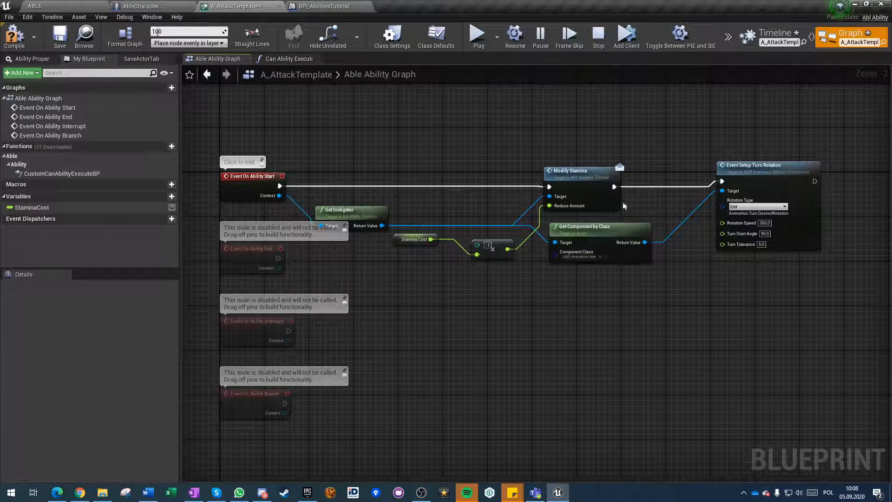
{"action": "left_click_drag", "start_coordinate": [631, 159], "coordinate": [798, 285]}
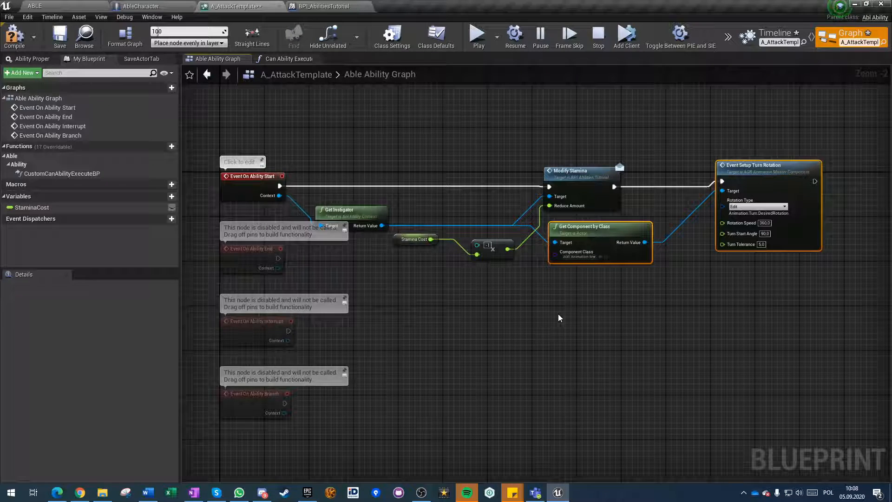
{"action": "right_click_drag", "start_coordinate": [505, 346], "coordinate": [486, 299]}
{"action": "key", "text": "ctrl+v"}
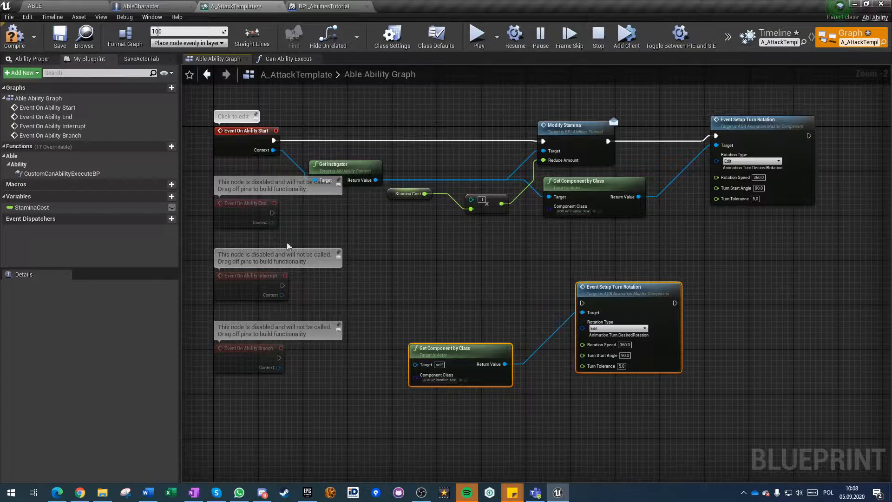
{"action": "left_click_drag", "start_coordinate": [272, 213], "coordinate": [583, 303]}
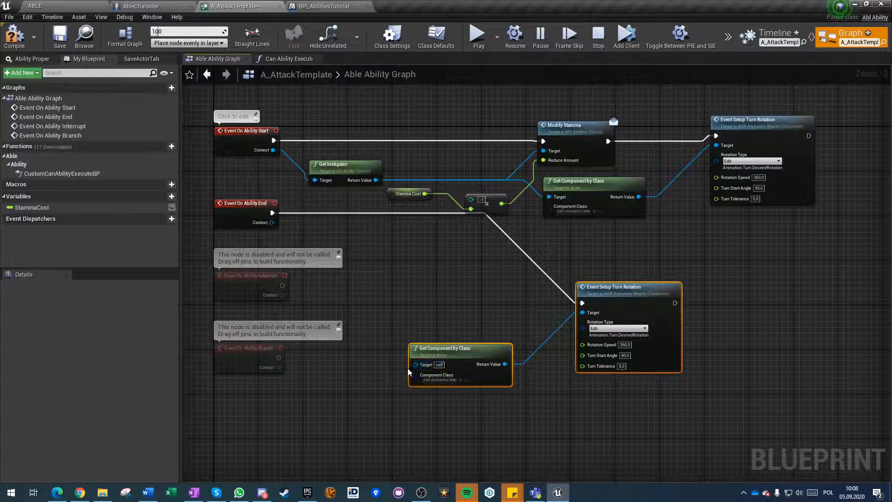
Duplicate the Get Instigator node and connect its return value to the copied Get Component by Class target.
{"action": "left_click", "coordinate": [342, 170]}
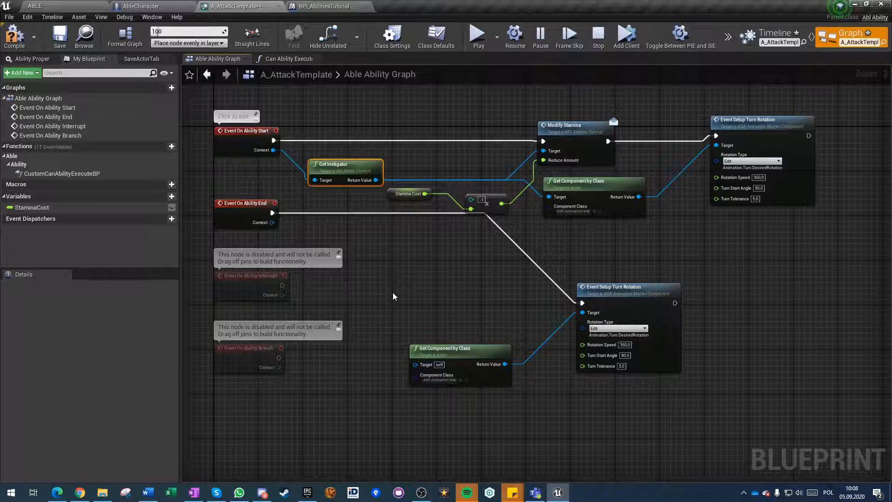
{"action": "key", "text": "ctrl+v"}
{"action": "left_click_drag", "start_coordinate": [442, 319], "coordinate": [420, 366]}
{"action": "left_click_drag", "start_coordinate": [379, 320], "coordinate": [401, 308]}
Make two more copies of the Get Instigator, Get Component by Class and Event Setup Turn Rotation group below the first.
{"action": "left_click_drag", "start_coordinate": [422, 271], "coordinate": [685, 407]}
{"action": "right_click_drag", "start_coordinate": [549, 410], "coordinate": [551, 295]}
{"action": "key", "text": "ctrl+c"}
{"action": "key", "text": "ctrl+v"}
{"action": "right_click_drag", "start_coordinate": [492, 425], "coordinate": [491, 326]}
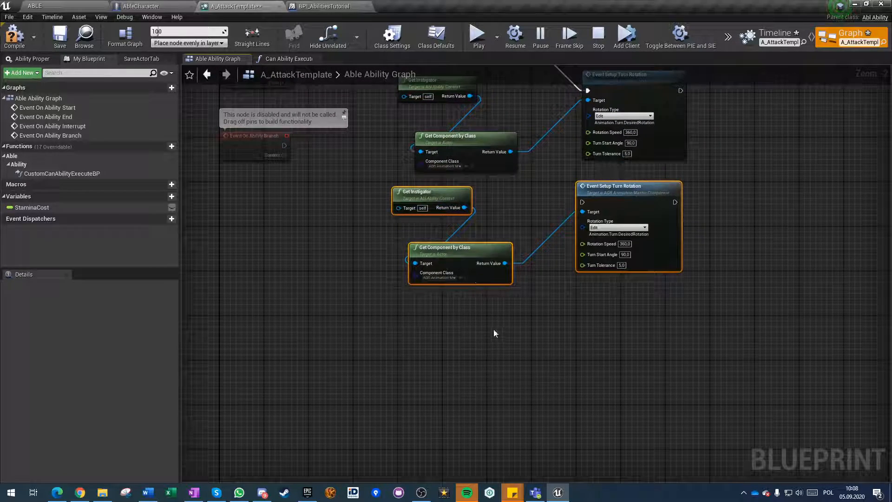
{"action": "key", "text": "ctrl+v"}
Connect the Context of Event On Ability Branch, Interrupt and End to the target of each one's own copied Get Instigator node.
{"action": "left_click_drag", "start_coordinate": [427, 339], "coordinate": [284, 155]}
{"action": "left_click_drag", "start_coordinate": [398, 208], "coordinate": [287, 286]}
{"action": "left_click_drag", "start_coordinate": [411, 302], "coordinate": [278, 213]}
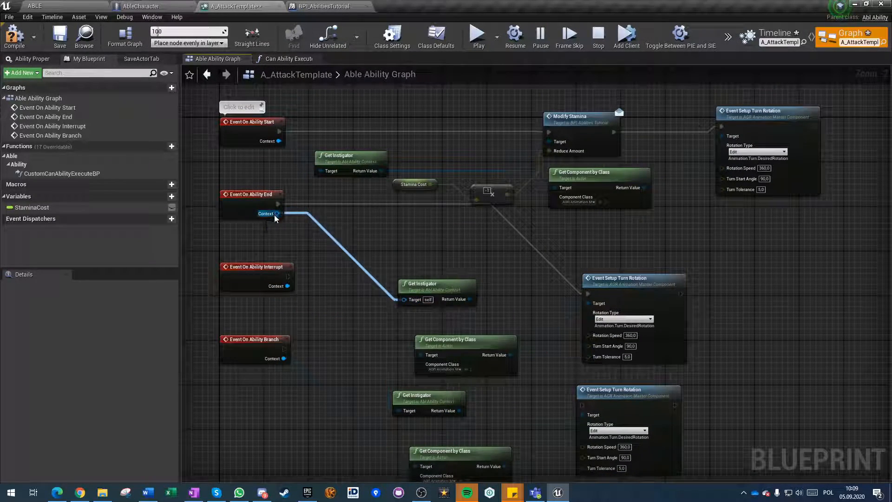
{"action": "right_click_drag", "start_coordinate": [342, 319], "coordinate": [315, 289]}
Set Rotation Type to Animation.Turn.DesiredRotAtAngle on the first two copied Event Setup Turn Rotation nodes.
{"action": "left_click", "coordinate": [599, 290]}
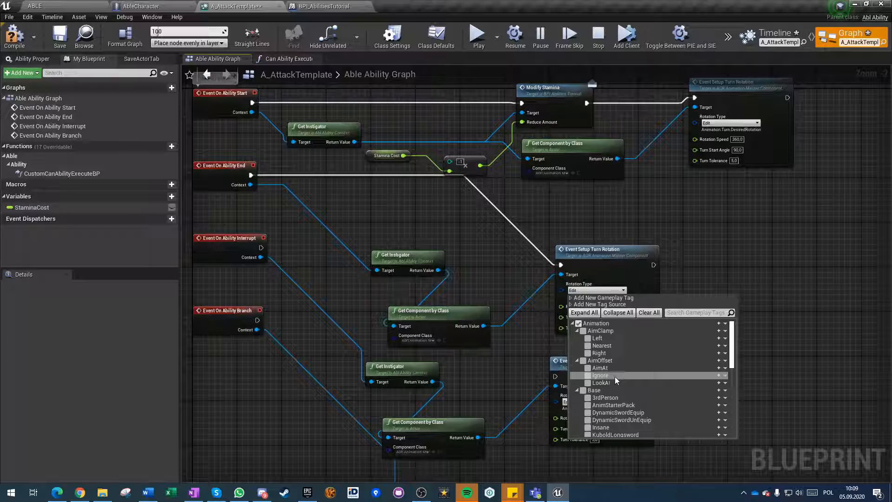
{"action": "scroll", "coordinate": [632, 375], "scroll_direction": "down", "scroll_amount": 4}
{"action": "scroll", "coordinate": [631, 375], "scroll_direction": "down", "scroll_amount": 3}
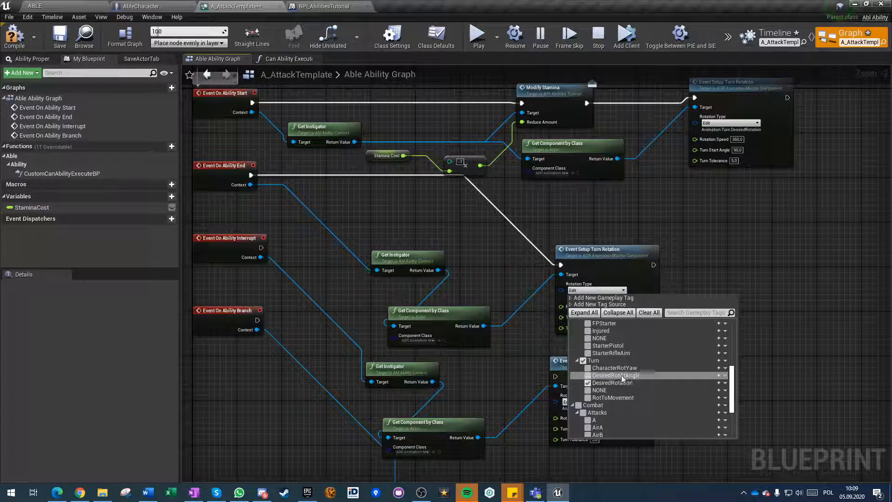
{"action": "left_click", "coordinate": [588, 375]}
{"action": "right_click_drag", "start_coordinate": [490, 400], "coordinate": [455, 291]}
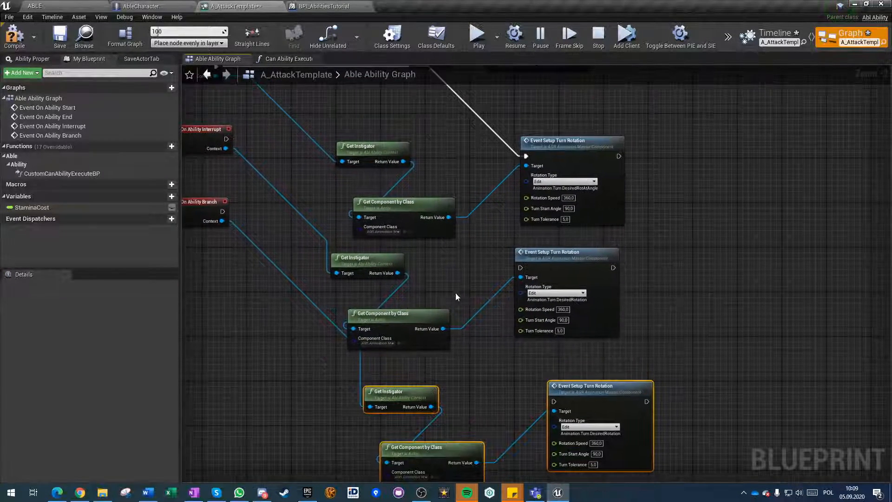
{"action": "left_click", "coordinate": [555, 293]}
{"action": "scroll", "coordinate": [567, 405], "scroll_direction": "down", "scroll_amount": 4}
{"action": "left_click", "coordinate": [549, 408]}
{"action": "left_click", "coordinate": [492, 392]}
Set the lowest Event Setup Turn Rotation copy's Rotation Type to Animation.Turn.DesiredRotAtAngle and save the ability.
{"action": "right_click_drag", "start_coordinate": [492, 392], "coordinate": [456, 283]}
{"action": "left_click", "coordinate": [543, 310]}
{"action": "scroll", "coordinate": [564, 389], "scroll_direction": "down", "scroll_amount": 4}
{"action": "left_click", "coordinate": [539, 441]}
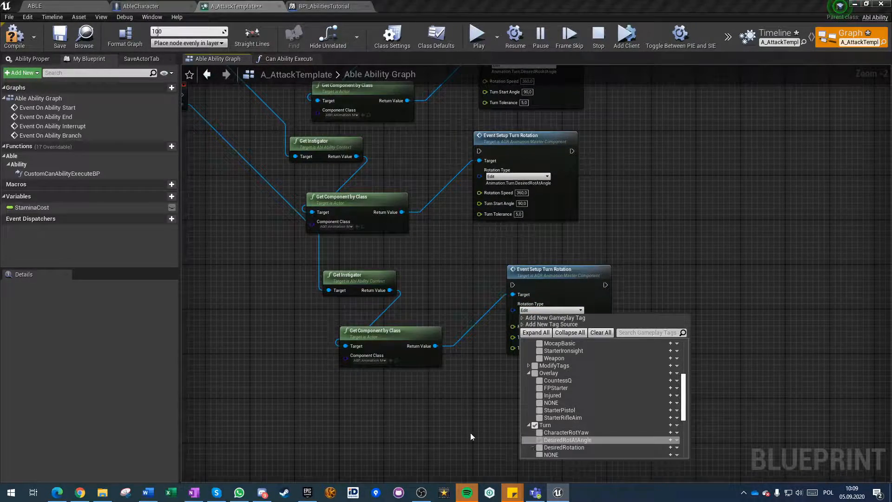
{"action": "left_click", "coordinate": [495, 439]}
{"action": "left_click", "coordinate": [65, 44]}
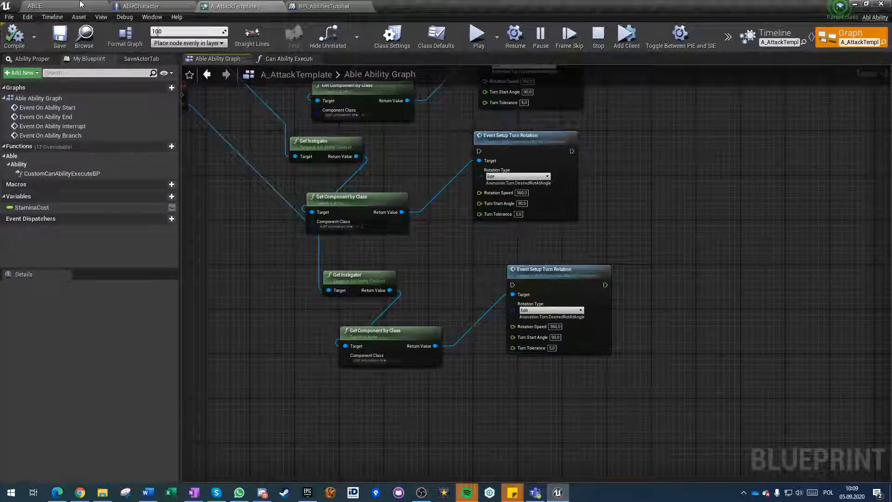
Play the ABLE level and move the character forward to test its turn rotation with the attack ability.
{"action": "left_click", "coordinate": [58, 6]}
{"action": "left_click", "coordinate": [134, 6]}
{"action": "left_click", "coordinate": [60, 5]}
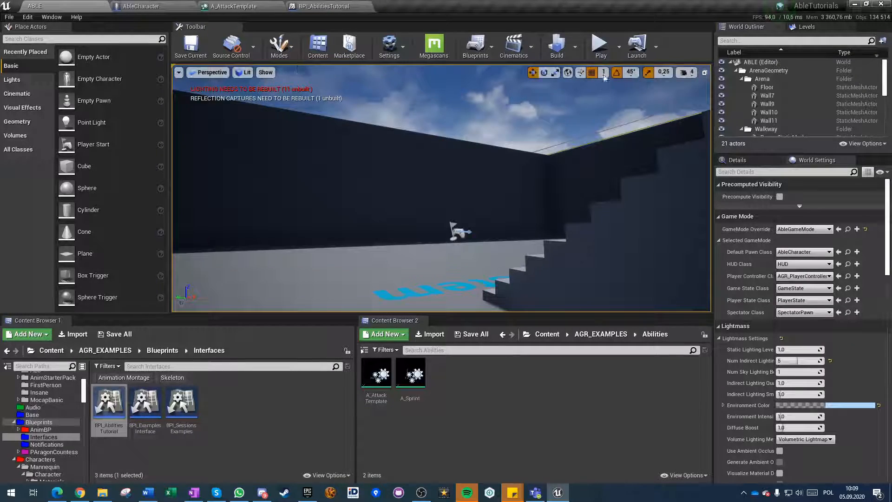
{"action": "left_click", "coordinate": [598, 44]}
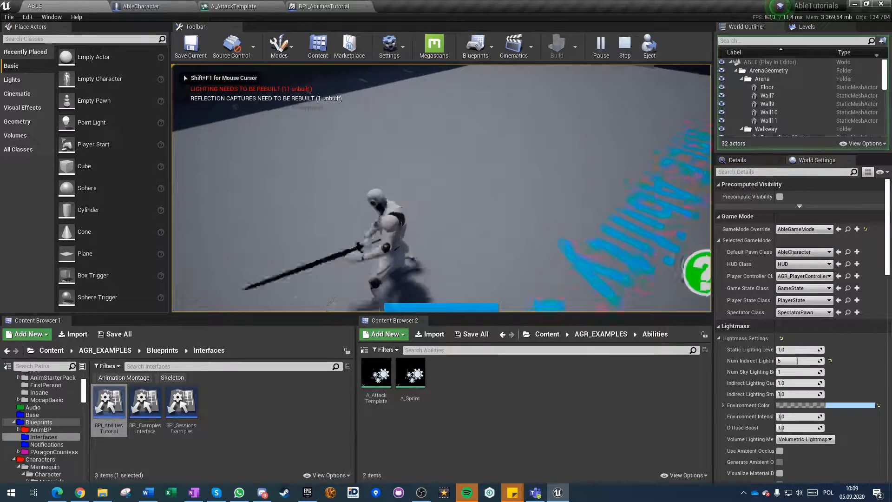
{"action": "key", "text": "w"}
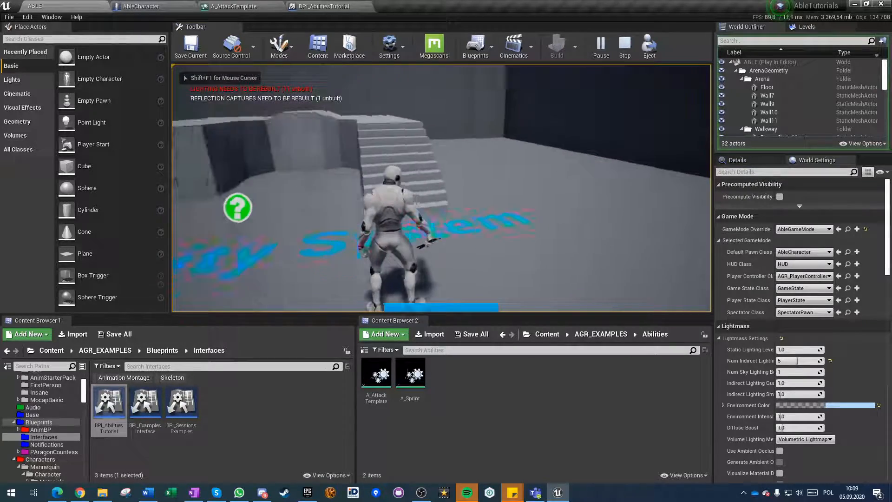
{"action": "key", "text": "w"}
{"action": "key", "text": "w"}
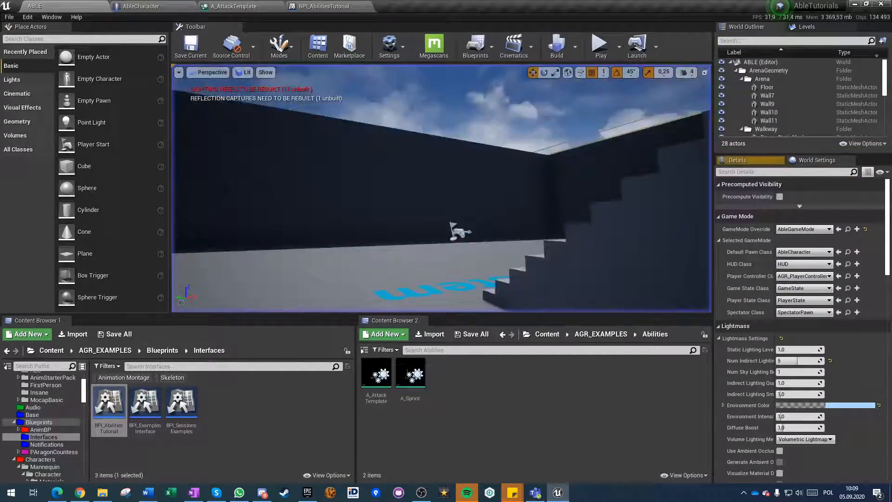
Examine the Event Setup Turn Rotation settings in AbleCharacter's Tutorials graph, in the animation setup run from Begin Play.
{"action": "left_click", "coordinate": [139, 5]}
{"action": "right_click_drag", "start_coordinate": [271, 135], "coordinate": [262, 292]}
{"action": "scroll", "coordinate": [263, 292], "scroll_direction": "down", "scroll_amount": 5}
{"action": "right_click_drag", "start_coordinate": [234, 225], "coordinate": [215, 372]}
{"action": "right_click_drag", "start_coordinate": [324, 193], "coordinate": [310, 356]}
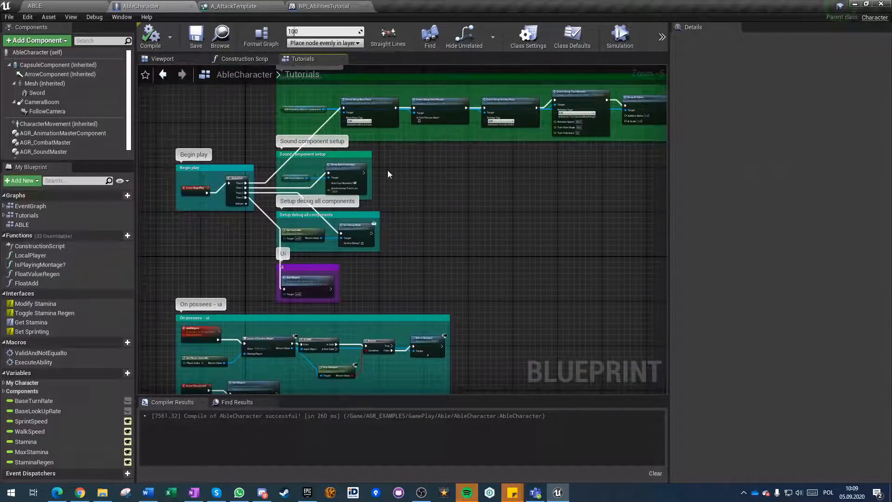
{"action": "right_click_drag", "start_coordinate": [419, 140], "coordinate": [375, 266]}
{"action": "scroll", "coordinate": [376, 267], "scroll_direction": "up", "scroll_amount": 5}
{"action": "right_click_drag", "start_coordinate": [542, 274], "coordinate": [210, 298]}
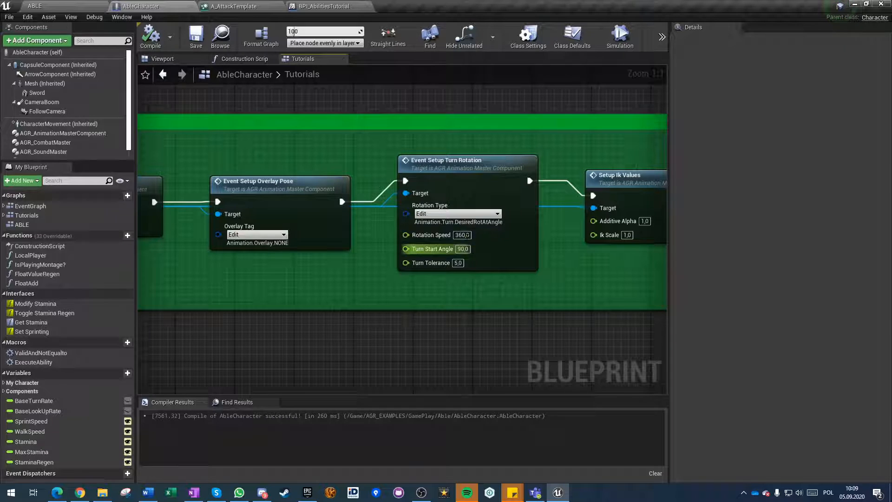
Set Turn Start Angle to 135 on the Event Setup Turn Rotation node in the Tutorials graph and compile AbleCharacter.
{"action": "right_click_drag", "start_coordinate": [465, 249], "coordinate": [389, 272]}
{"action": "type", "text": "135"}
{"action": "key", "text": "Return"}
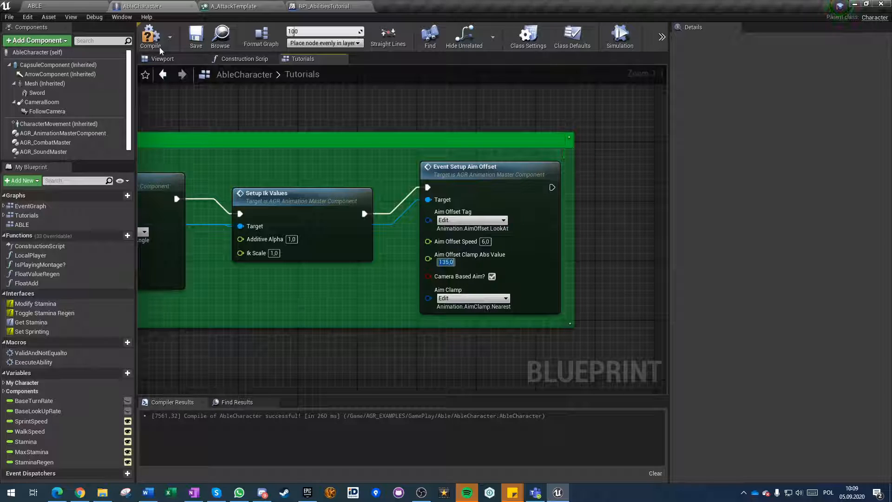
{"action": "left_click", "coordinate": [150, 33]}
Play the ABLE level to test how the character turns with the changed start angle, and stop the session.
{"action": "left_click", "coordinate": [82, 5]}
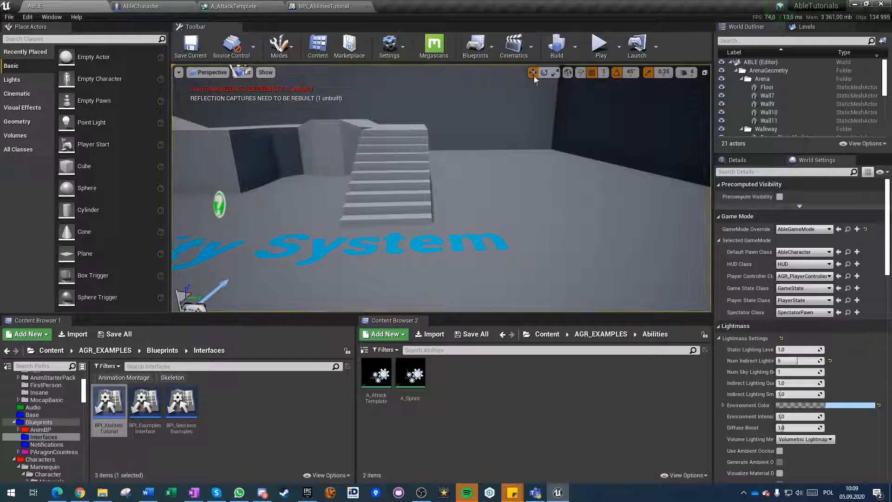
{"action": "left_click", "coordinate": [601, 47]}
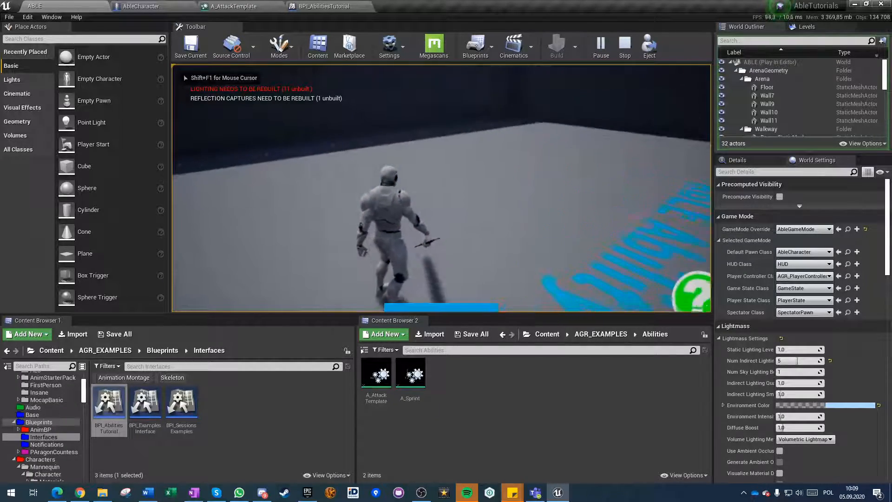
{"action": "key", "text": "shift+F1"}
{"action": "key", "text": "Escape"}
Lower the Turn Start Angle on AbleCharacter's Event Setup Turn Rotation node in the Tutorials graph.
{"action": "left_click", "coordinate": [303, 6]}
{"action": "left_click", "coordinate": [129, 7]}
{"action": "right_click_drag", "start_coordinate": [289, 274], "coordinate": [707, 230]}
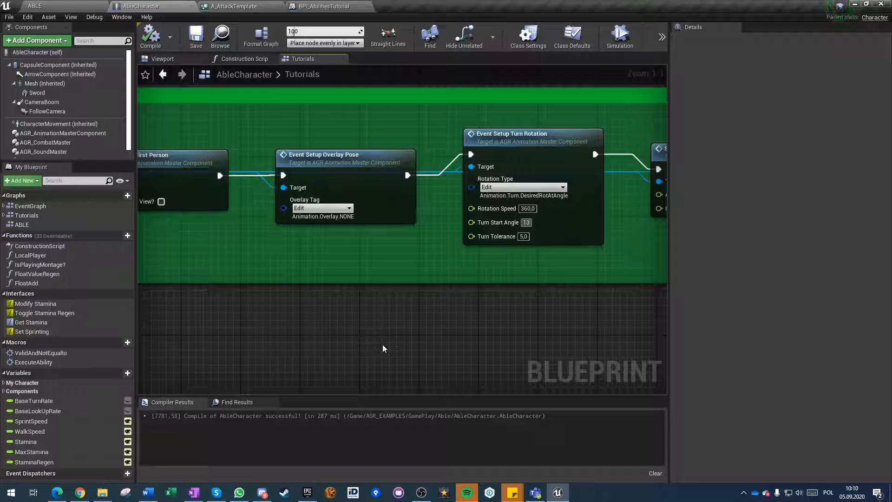
{"action": "key", "text": "BackSpace"}
{"action": "key", "text": "BackSpace"}
{"action": "type", "text": "0"}
{"action": "key", "text": "Return"}
Set Turn Start Angle to 115 on the Event Setup Turn Rotation nodes in A_AttackTemplate's ability graph.
{"action": "left_click", "coordinate": [314, 5]}
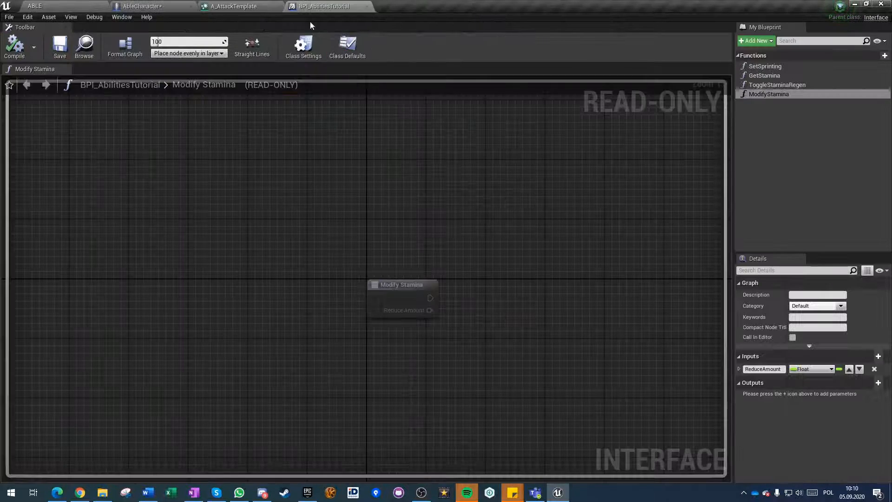
{"action": "left_click", "coordinate": [223, 5]}
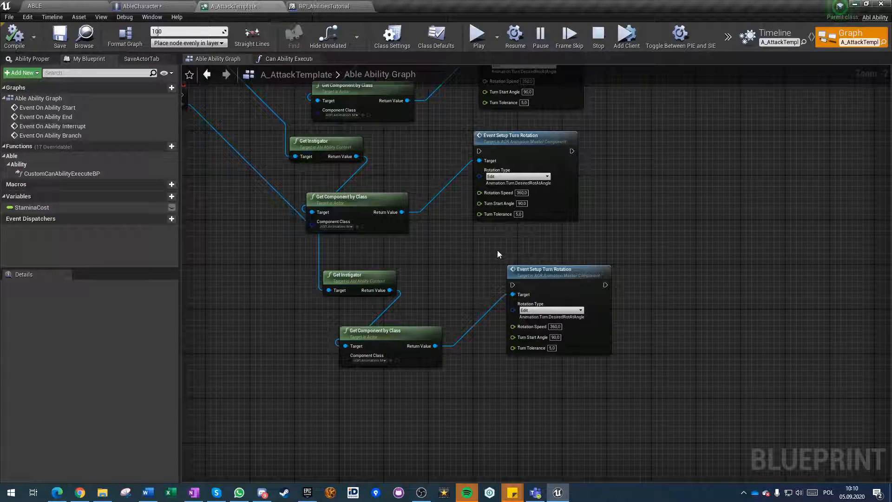
{"action": "scroll", "coordinate": [478, 232], "scroll_direction": "up", "scroll_amount": 3}
{"action": "scroll", "coordinate": [489, 227], "scroll_direction": "up", "scroll_amount": 1}
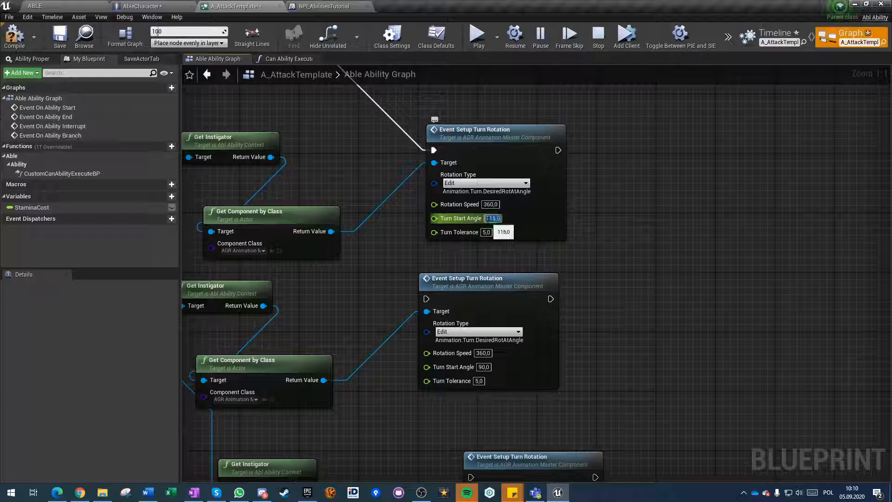
{"action": "left_click", "coordinate": [484, 368]}
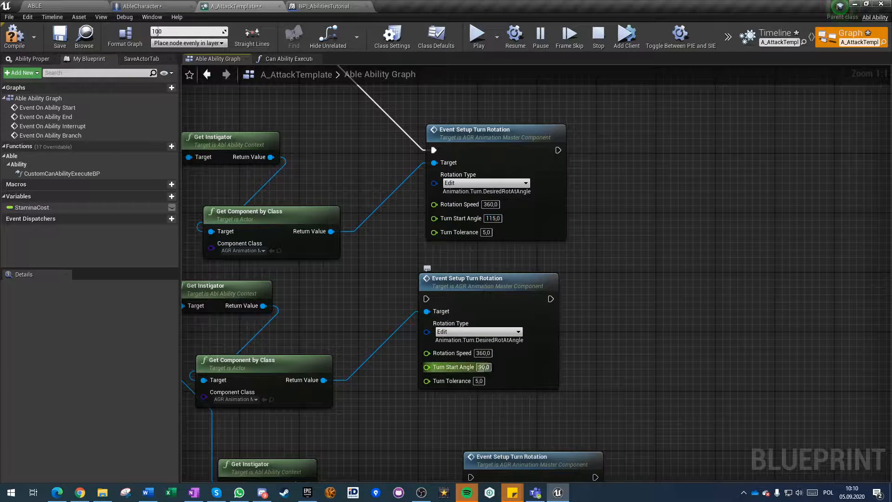
{"action": "right_click_drag", "start_coordinate": [433, 431], "coordinate": [422, 335]}
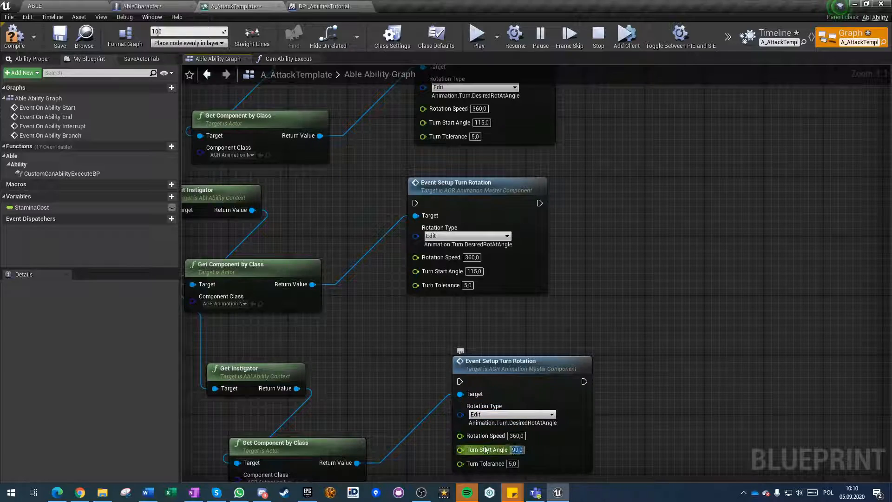
{"action": "mouse_move", "coordinate": [374, 398]}
{"action": "right_mouse_down"}
{"action": "mouse_move", "coordinate": [372, 298]}
{"action": "mouse_move", "coordinate": [373, 412]}
{"action": "right_mouse_up"}
Connect Event On Ability Interrupt and Event On Ability Branch to their own Event Setup Turn Rotation nodes and format the graph.
{"action": "scroll", "coordinate": [373, 297], "scroll_direction": "down", "scroll_amount": 5}
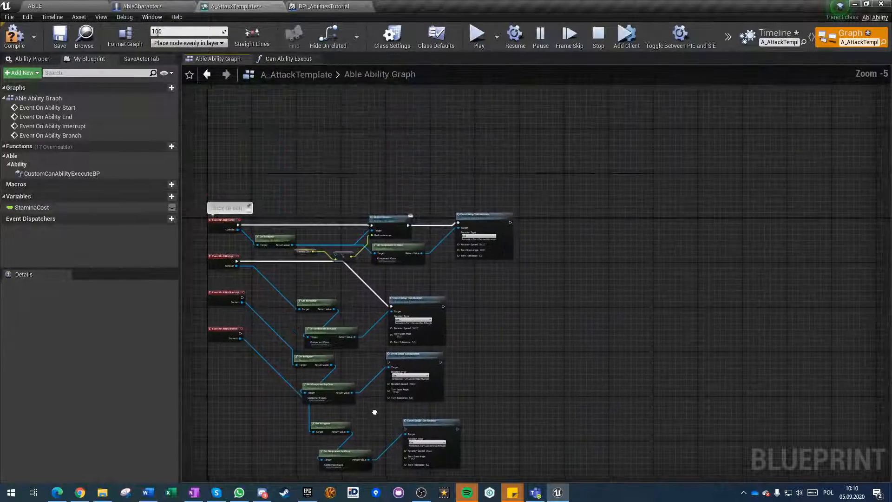
{"action": "scroll", "coordinate": [483, 237], "scroll_direction": "up", "scroll_amount": 5}
{"action": "right_click_drag", "start_coordinate": [324, 350], "coordinate": [597, 241]}
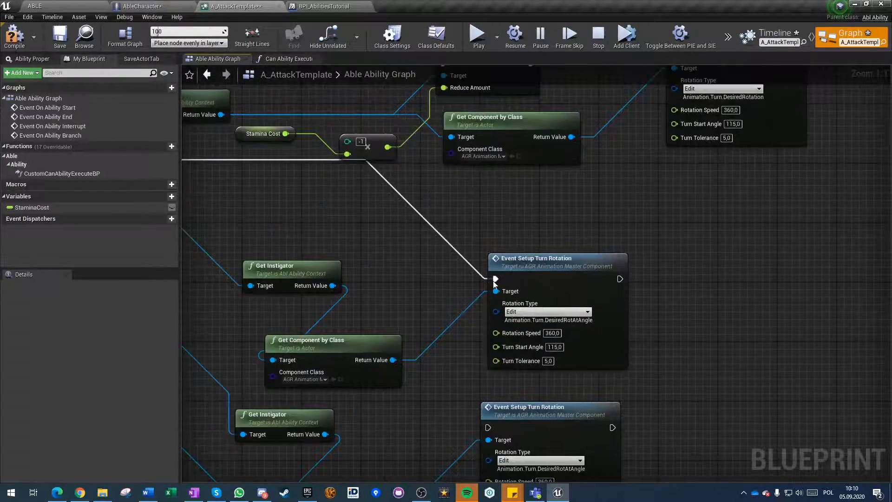
{"action": "scroll", "coordinate": [467, 288], "scroll_direction": "down", "scroll_amount": 5}
{"action": "scroll", "coordinate": [323, 292], "scroll_direction": "up", "scroll_amount": 4}
{"action": "left_click_drag", "start_coordinate": [349, 274], "coordinate": [686, 415]}
{"action": "right_click_drag", "start_coordinate": [344, 385], "coordinate": [191, 218]}
{"action": "left_click_drag", "start_coordinate": [188, 182], "coordinate": [588, 405]}
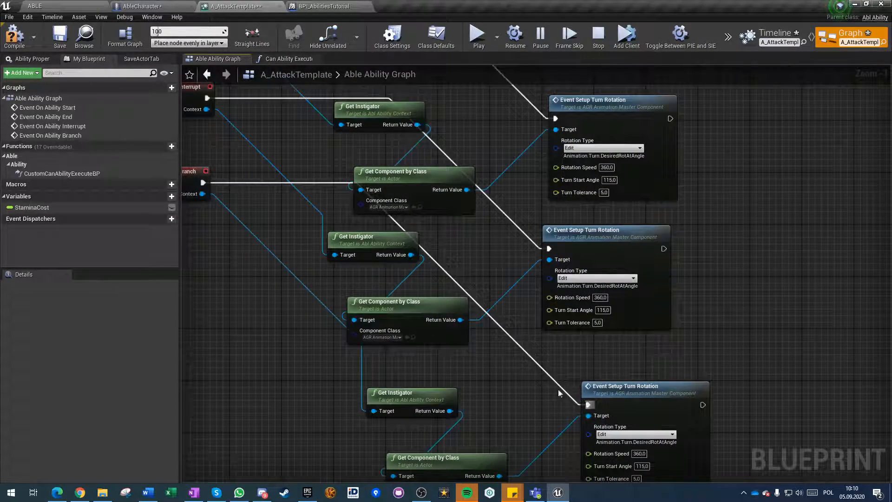
{"action": "left_click", "coordinate": [116, 39]}
{"action": "scroll", "coordinate": [353, 351], "scroll_direction": "down", "scroll_amount": 4}
Play the ABLE level and move the character up the stairs to test turning and attacking.
{"action": "left_click", "coordinate": [54, 4]}
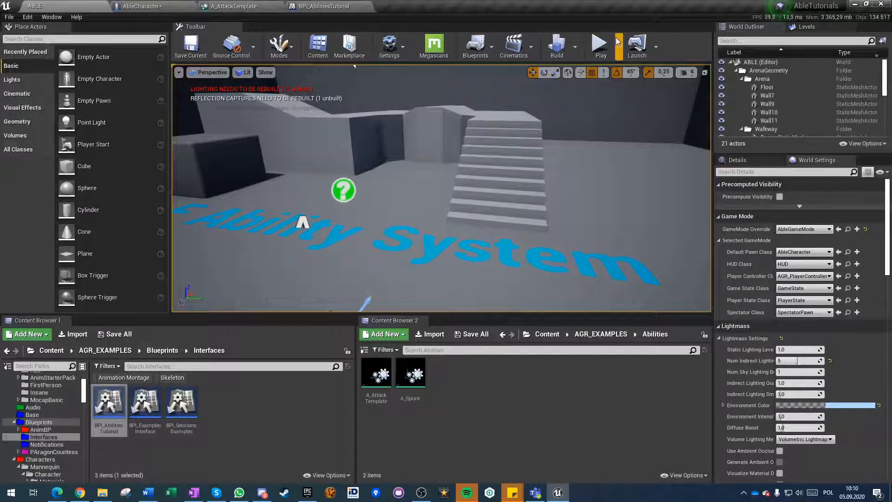
{"action": "left_click", "coordinate": [599, 45]}
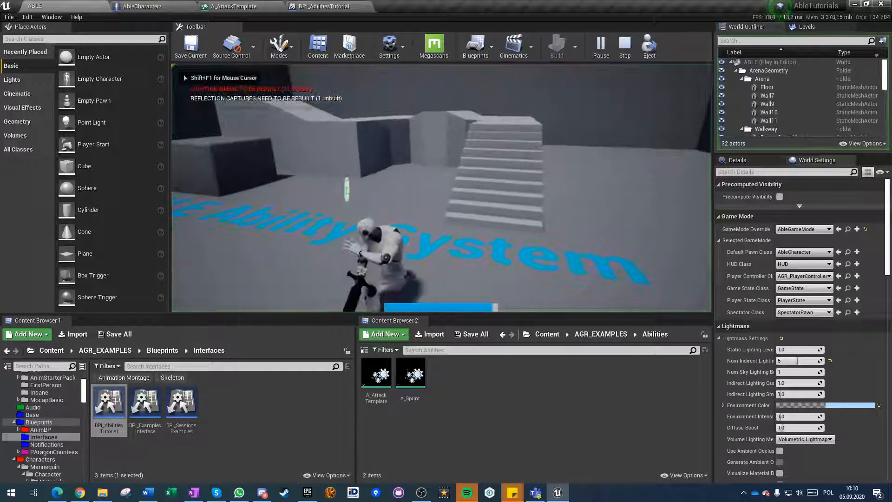
{"action": "key", "text": "w"}
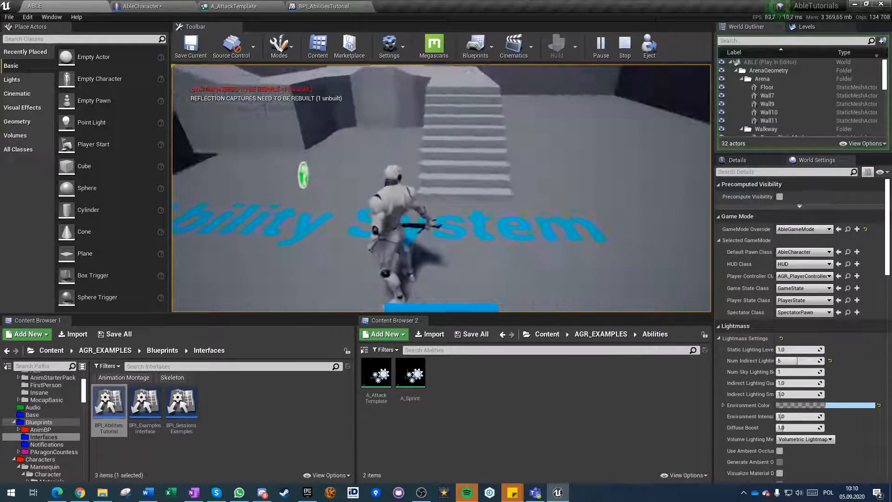
{"action": "key", "text": "w"}
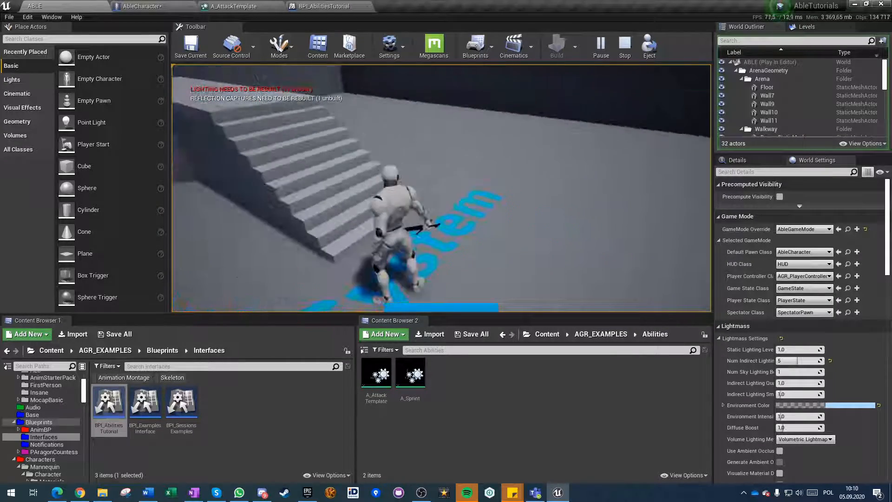
{"action": "key", "text": "w"}
{"action": "key", "text": "w"}
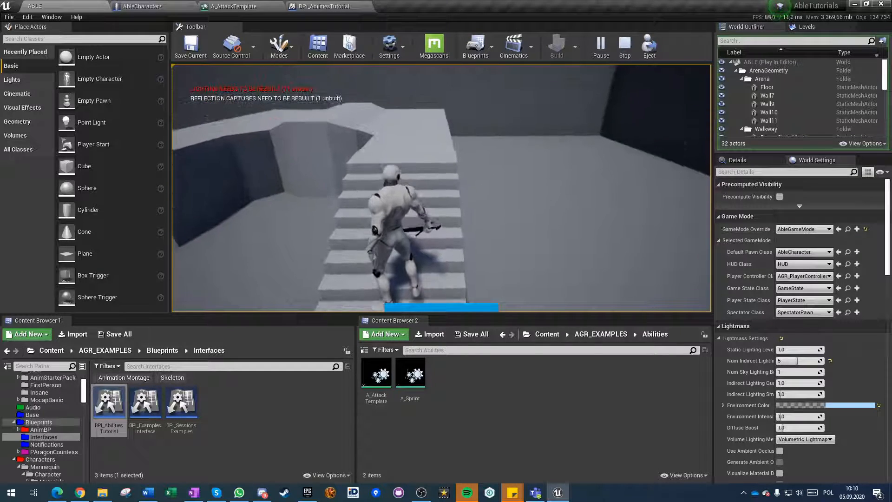
{"action": "key", "text": "w"}
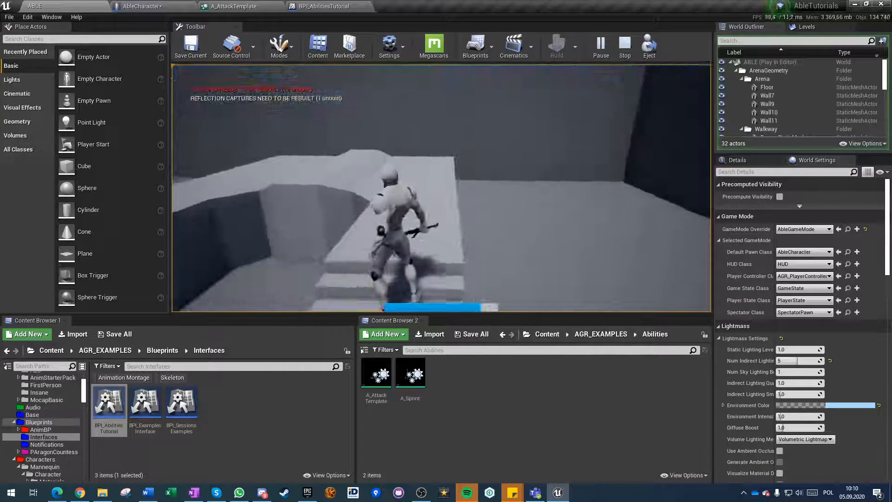
{"action": "key", "text": "w"}
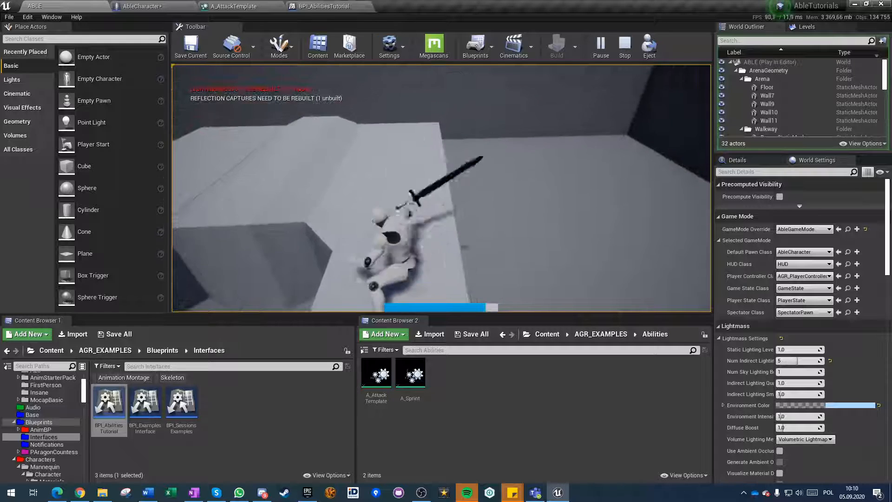
{"action": "key", "text": "w"}
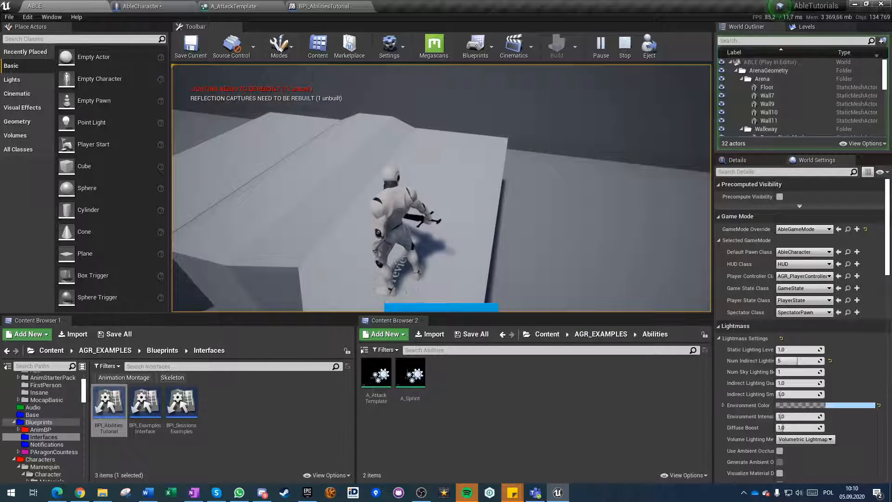
{"action": "key", "text": "w"}
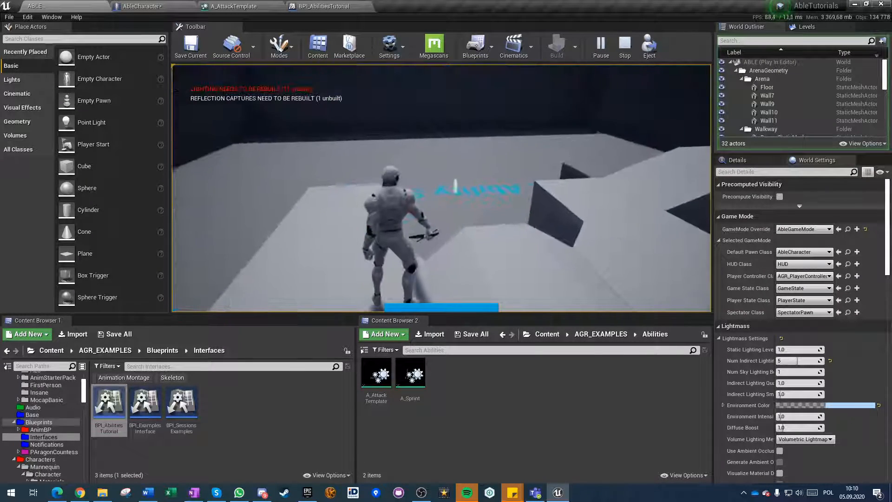
Sprint across the arena floor, attack with the sword to check rotation and stamina use, and end the play session.
{"action": "key", "text": "w"}
{"action": "key", "text": "w"}
{"action": "key", "text": "shift"}
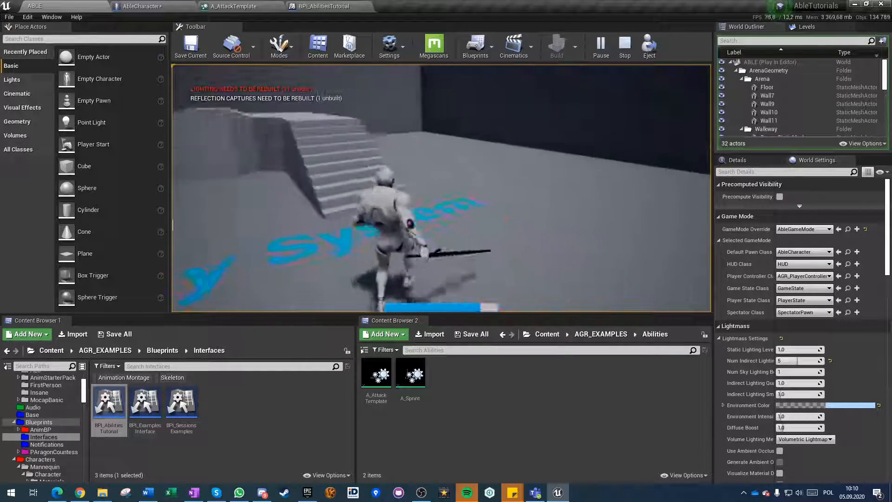
{"action": "left_click", "coordinate": [442, 188]}
{"action": "left_click", "coordinate": [441, 188]}
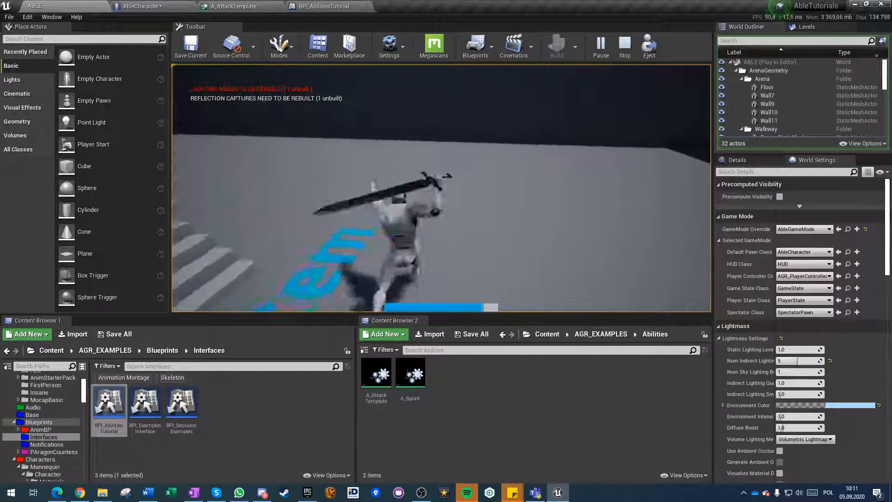
{"action": "key", "text": "Escape"}
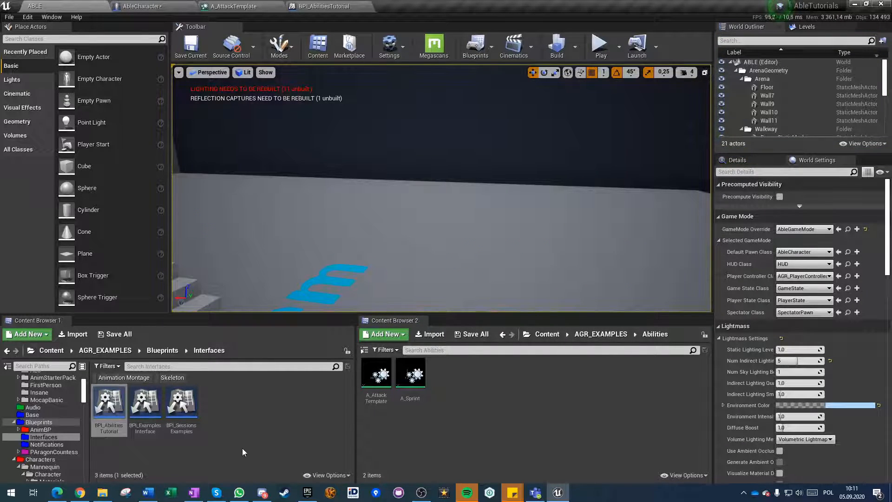
Save the changed assets and open the Blueprints folder inside AGR_EXAMPLES.
{"action": "key", "text": "ctrl+s"}
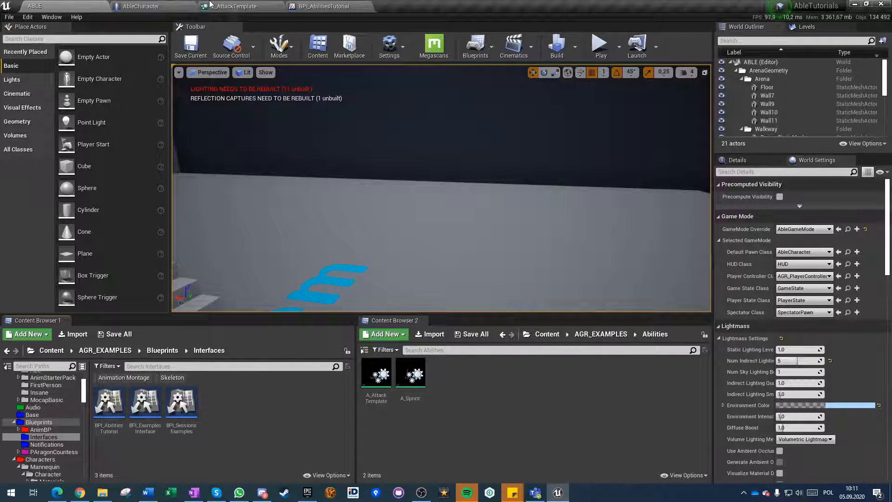
{"action": "left_click", "coordinate": [223, 6]}
{"action": "left_click", "coordinate": [105, 349]}
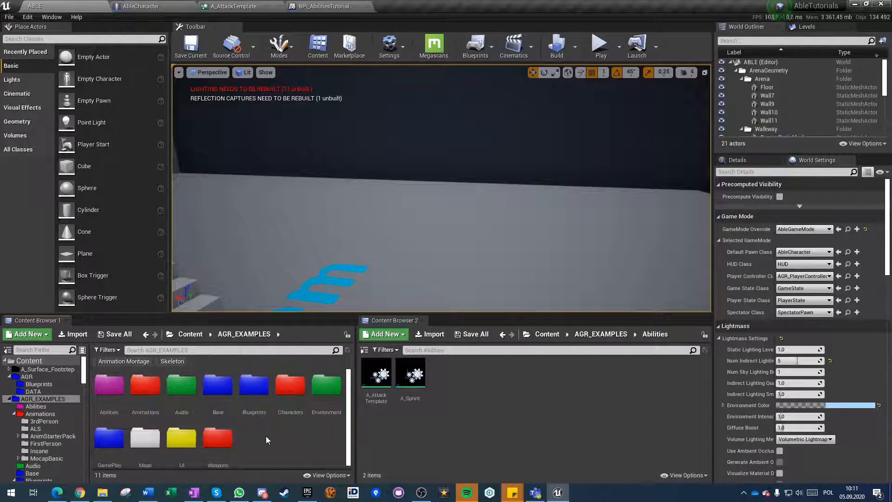
{"action": "left_click", "coordinate": [265, 436]}
{"action": "scroll", "coordinate": [260, 419], "scroll_direction": "down", "scroll_amount": 1}
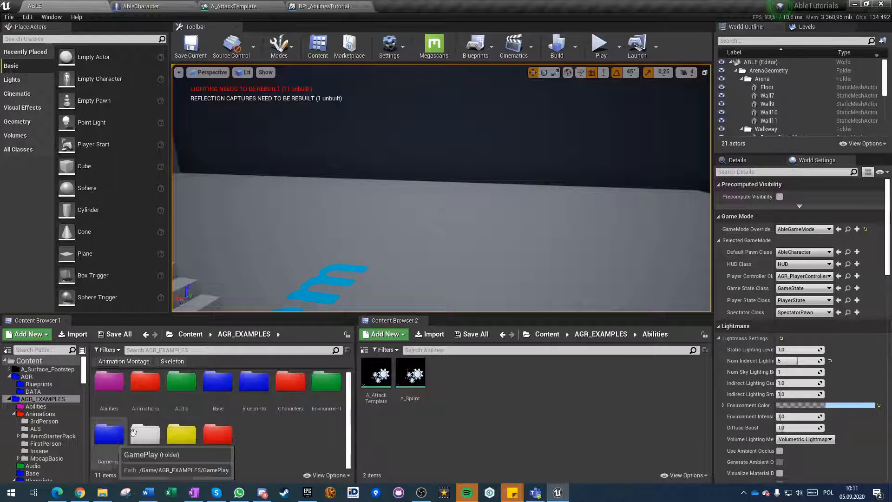
{"action": "double_click", "coordinate": [254, 382]}
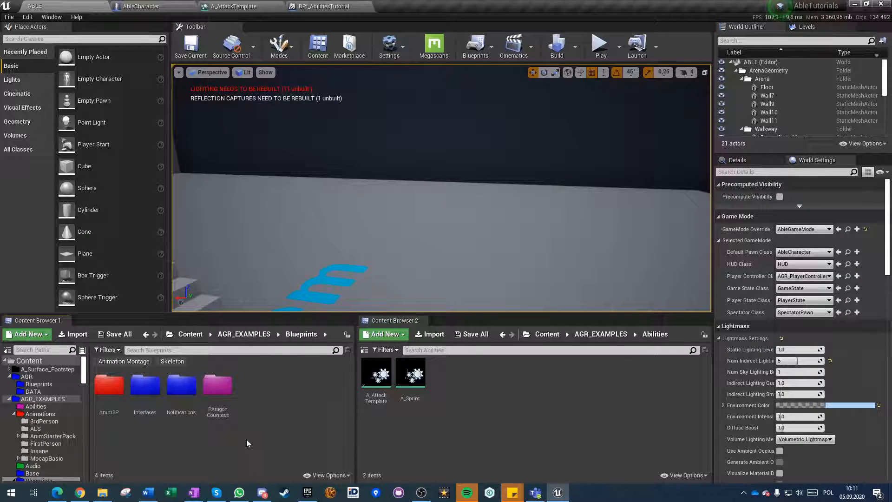
Create a Blueprint class with Character as its parent in the Blueprints folder and name it Dummy.
{"action": "right_click", "coordinate": [244, 394]}
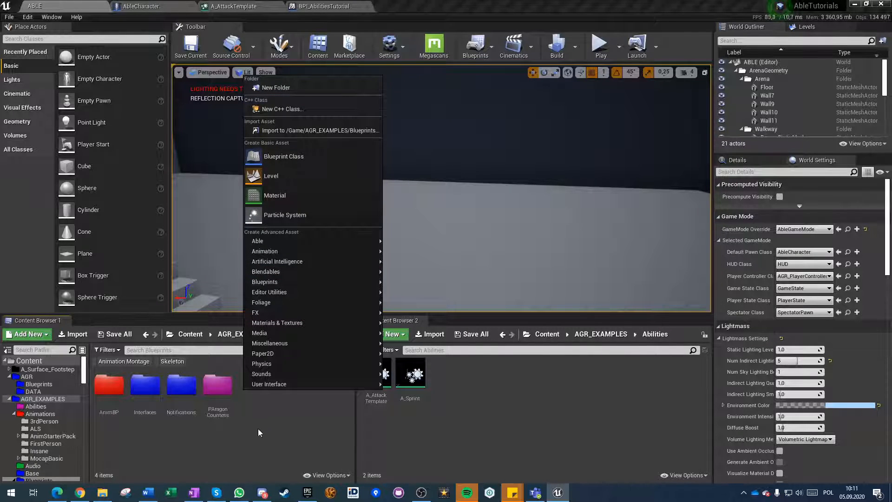
{"action": "left_click", "coordinate": [281, 157]}
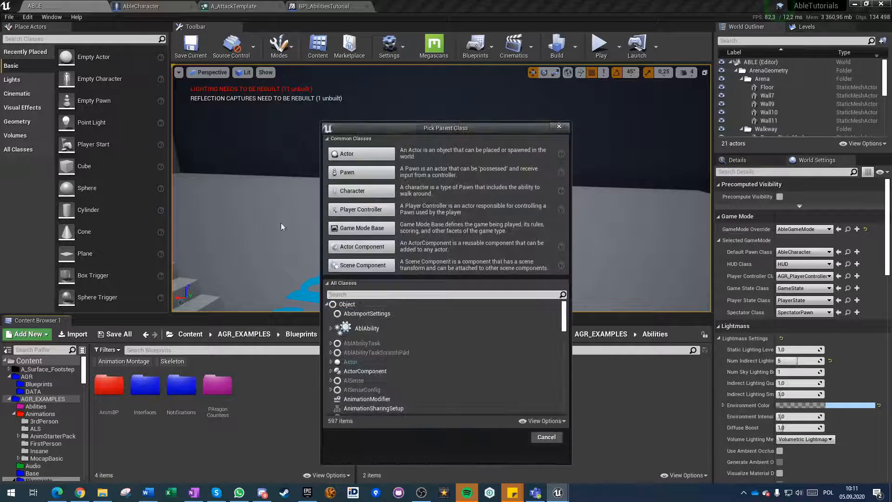
{"action": "left_click", "coordinate": [369, 191]}
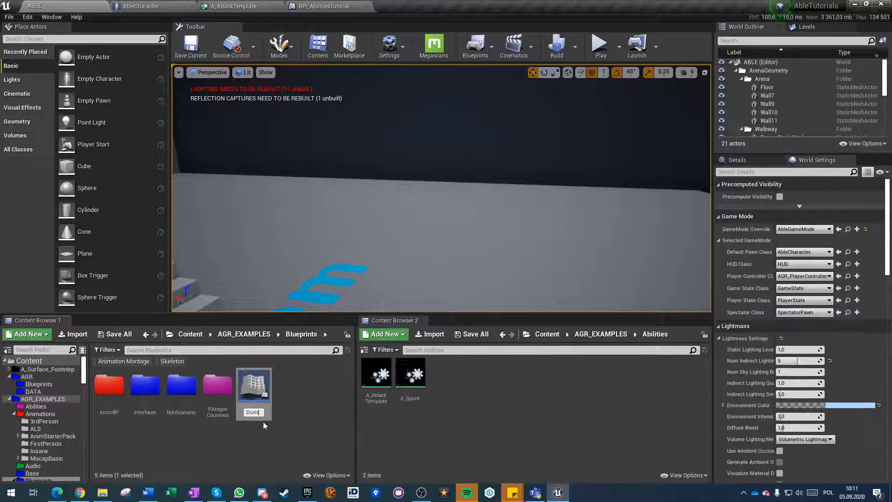
{"action": "type", "text": "Dummy"}
{"action": "key", "text": "Return"}
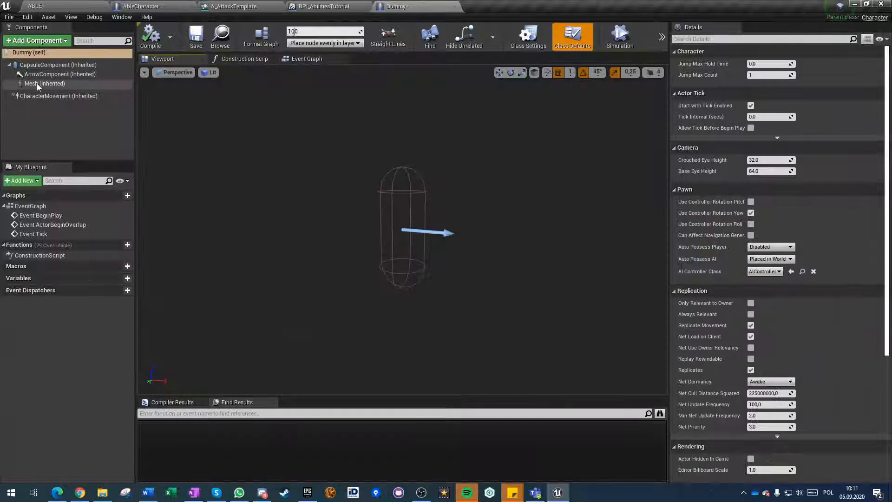
Assign the SK_Mannequin skeletal mesh from the InsaneAirCombo skeleton folder to the Dummy's Mesh component.
{"action": "left_click", "coordinate": [37, 83]}
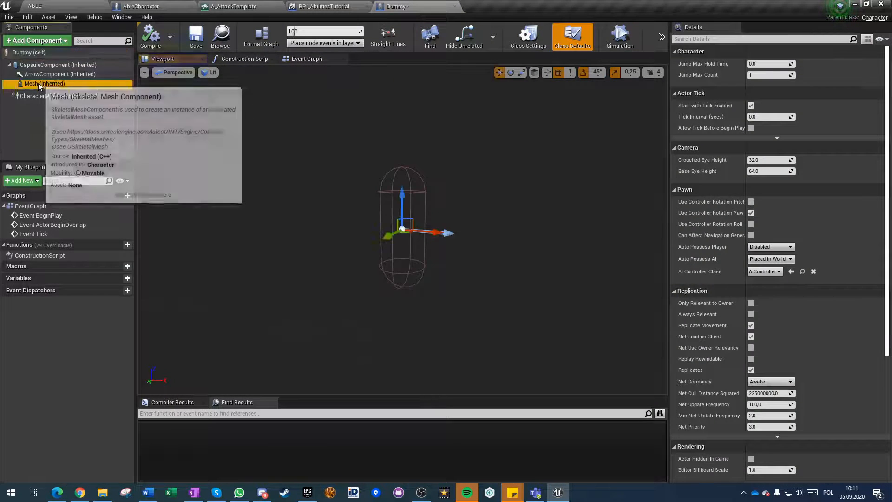
{"action": "left_click", "coordinate": [809, 311]}
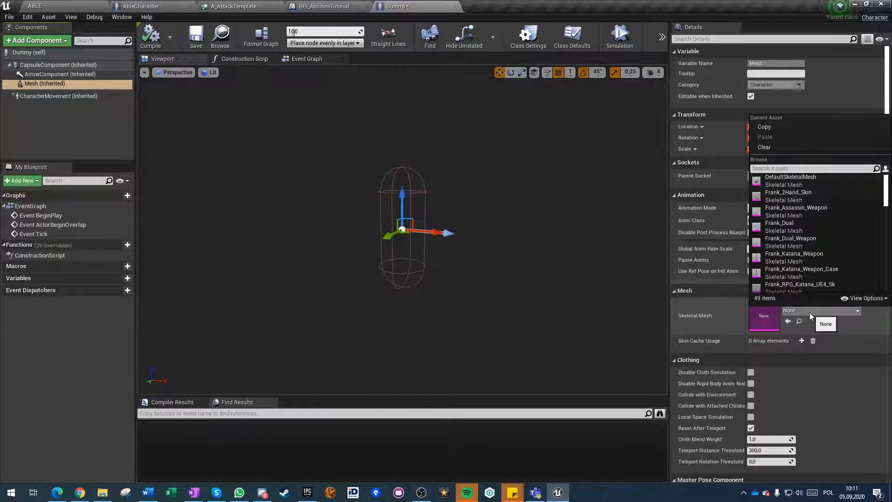
{"action": "type", "text": "mann"}
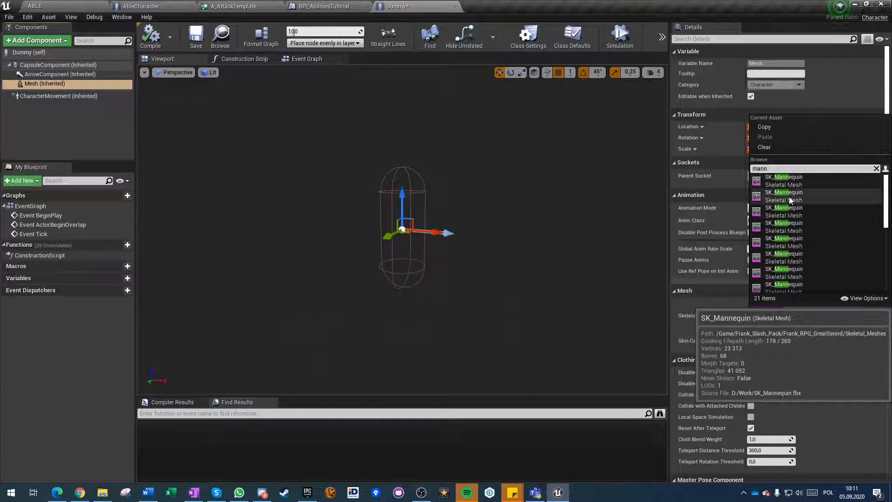
{"action": "scroll", "coordinate": [790, 214], "scroll_direction": "down", "scroll_amount": 1}
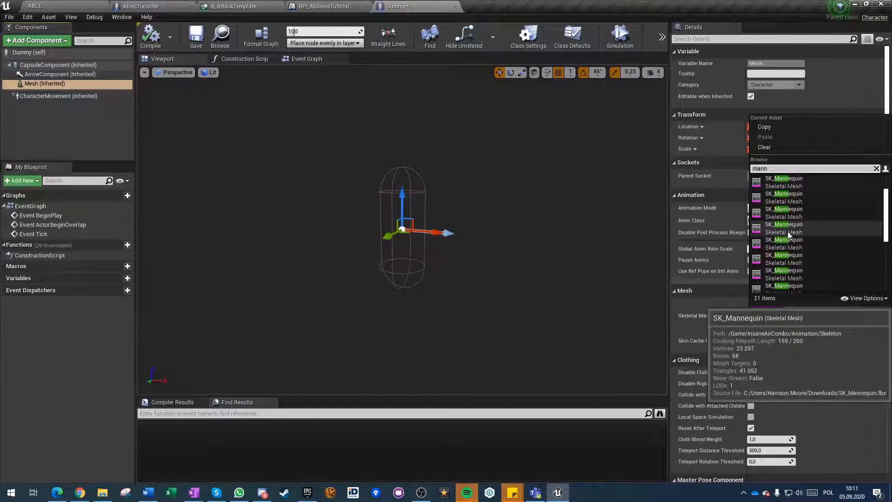
{"action": "left_click", "coordinate": [782, 232]}
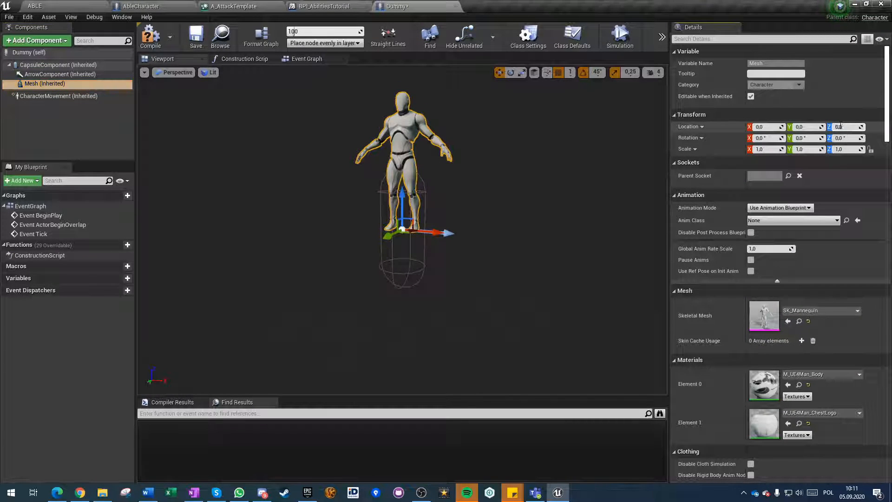
Set the mesh's Z location to -88 and Z rotation to -90 degrees, and compile the Dummy blueprint.
{"action": "key", "text": "Return"}
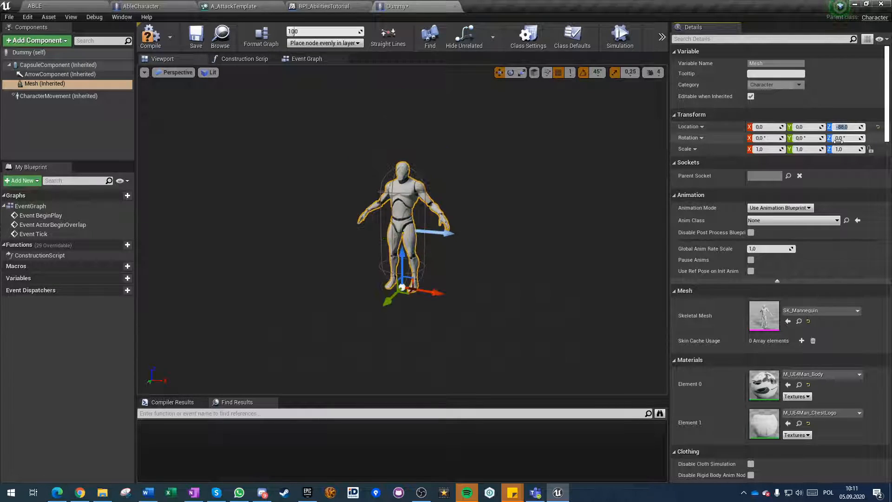
{"action": "key", "text": "Return"}
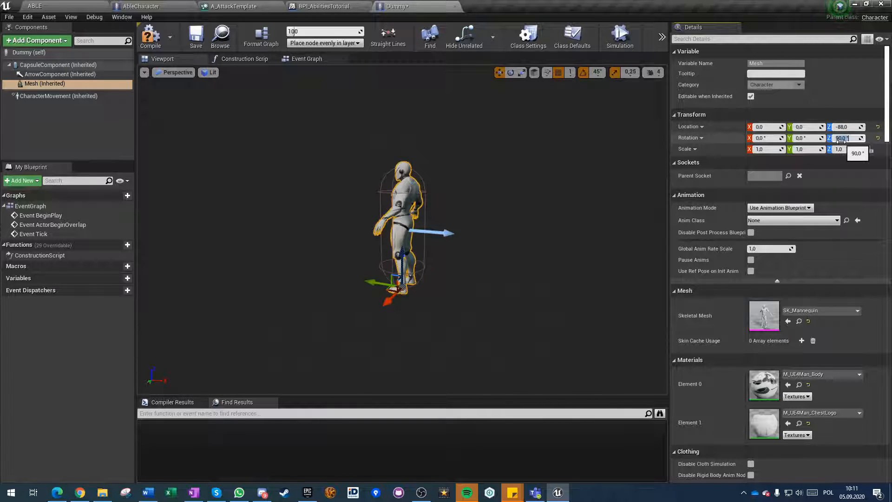
{"action": "type", "text": "-90"}
{"action": "key", "text": "Return"}
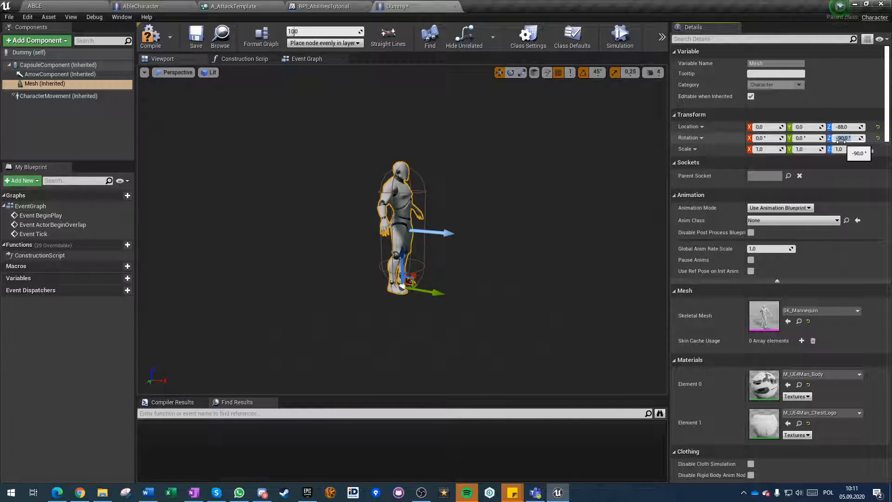
{"action": "left_click", "coordinate": [153, 37]}
{"action": "right_click_drag", "start_coordinate": [363, 177], "coordinate": [299, 144]}
Add an Event AnyDamage node in free space of the Dummy's Event Graph.
{"action": "left_click", "coordinate": [308, 61]}
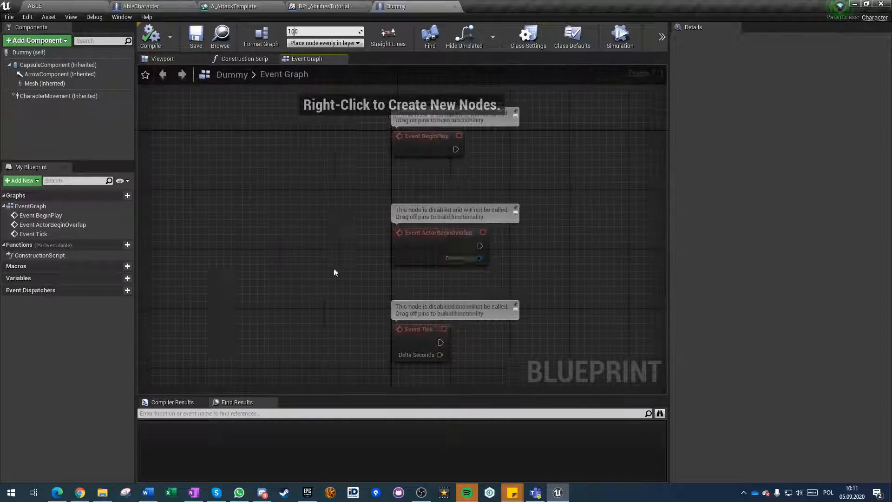
{"action": "right_click_drag", "start_coordinate": [336, 259], "coordinate": [288, 233]}
{"action": "right_click", "coordinate": [342, 311]}
{"action": "type", "text": "damage"}
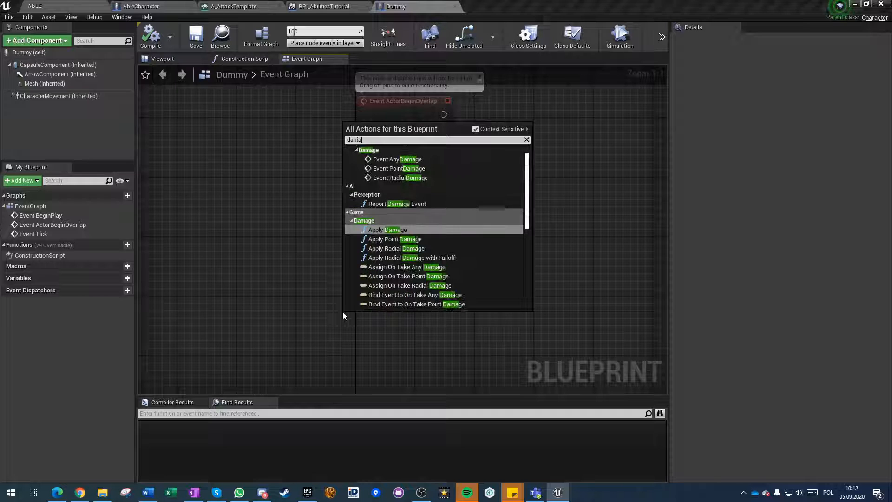
{"action": "left_click", "coordinate": [400, 160]}
{"action": "right_click_drag", "start_coordinate": [422, 353], "coordinate": [363, 252]}
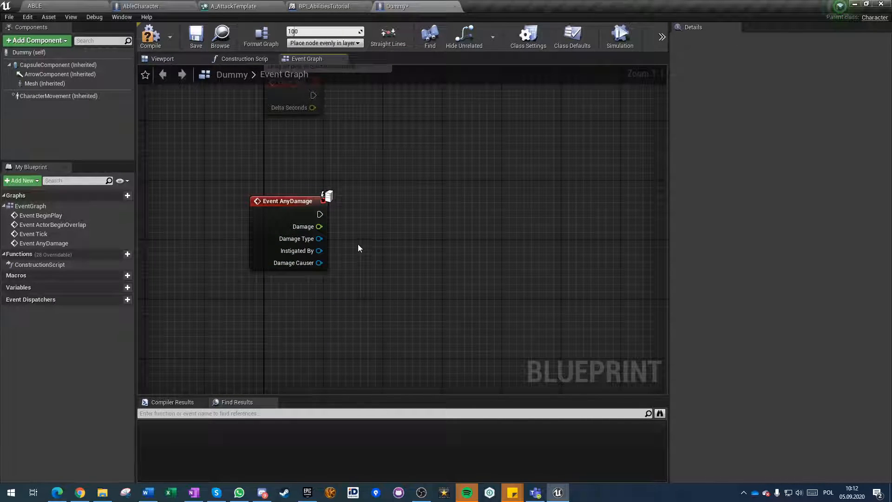
{"action": "right_click", "coordinate": [399, 221]}
{"action": "type", "text": "prints"}
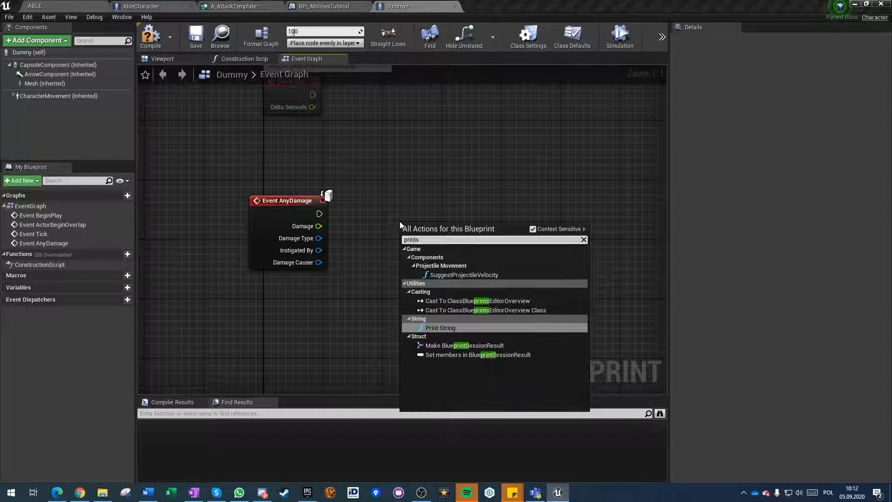
{"action": "key", "text": "Return"}
{"action": "left_click_drag", "start_coordinate": [425, 235], "coordinate": [439, 201]}
{"action": "left_click_drag", "start_coordinate": [319, 214], "coordinate": [413, 220]}
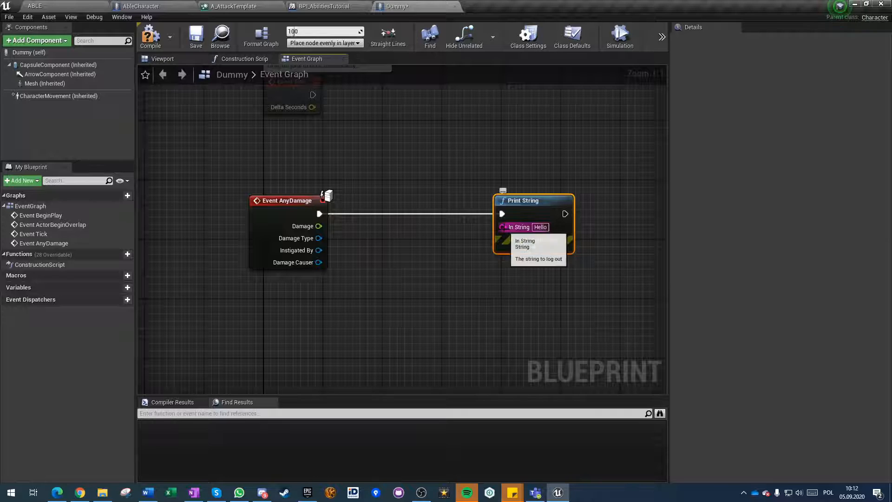
{"action": "key", "text": "Delete"}
Add a Print Text node executed by Event AnyDamage and feed its In Text from a new Format Text node.
{"action": "right_click", "coordinate": [494, 222]}
{"action": "type", "text": "print te"}
{"action": "key", "text": "Return"}
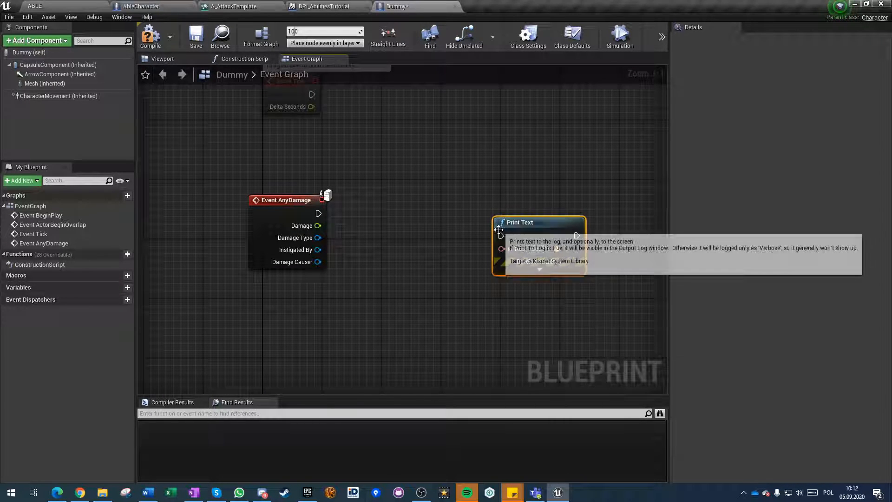
{"action": "left_click_drag", "start_coordinate": [502, 249], "coordinate": [436, 314]}
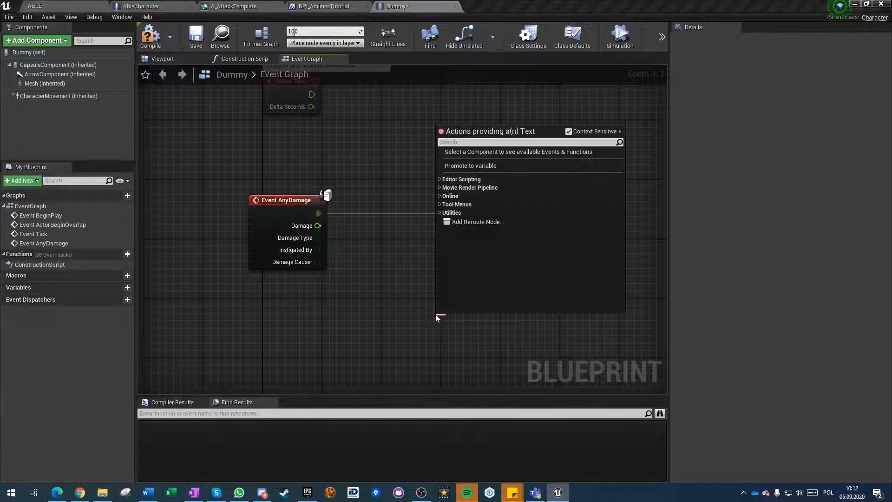
{"action": "type", "text": "format te"}
{"action": "key", "text": "Return"}
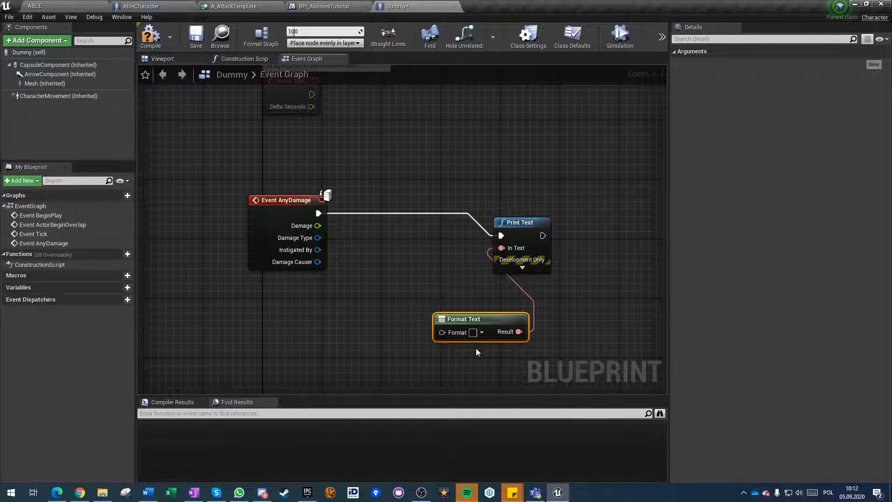
Enter the damage and instigator part of the Format Text pattern as "Damage:{0} InstigatedBy: {1}".
{"action": "type", "text": "Damage:"}
{"action": "key", "text": "BackSpace"}
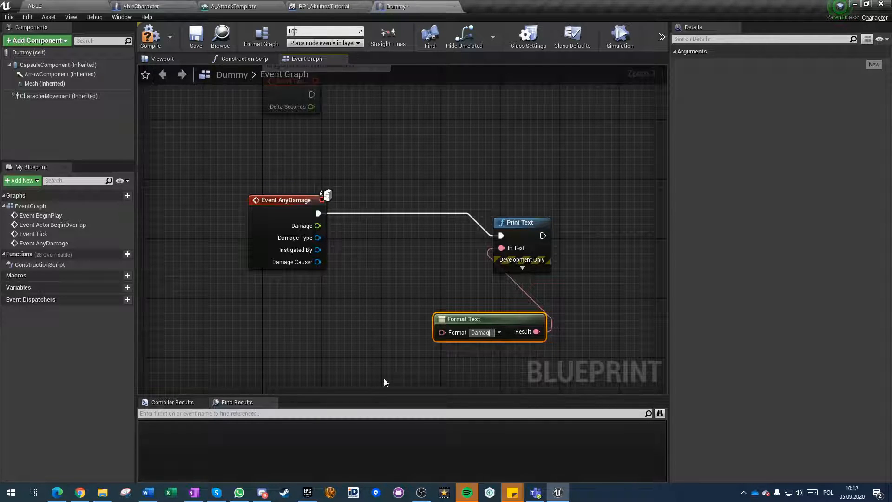
{"action": "type", "text": "{0}"}
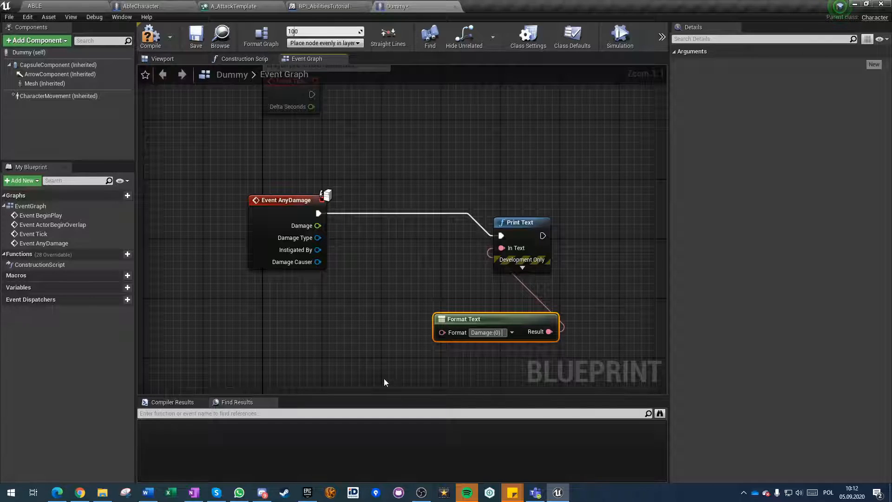
{"action": "type", "text": " Instigato"}
{"action": "key", "text": "BackSpace"}
{"action": "type", "text": "edBy: {1}"}
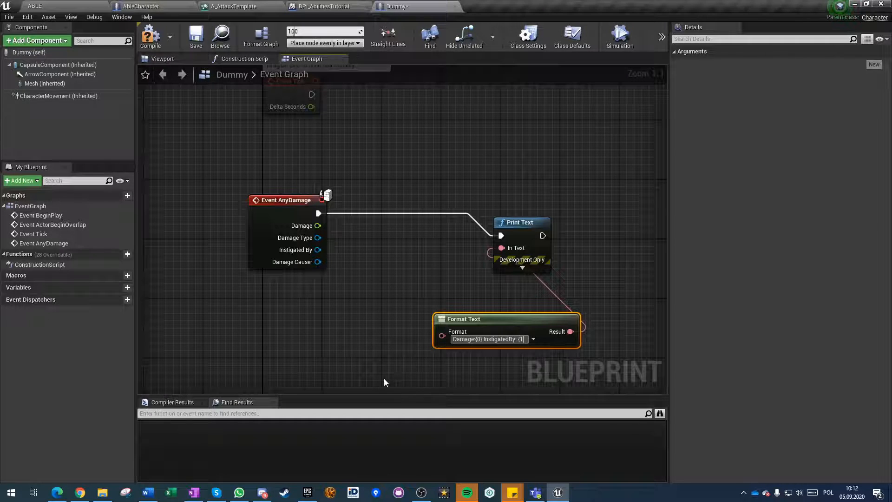
Extend the format pattern with spacing and dash separators to "Damage: {0} - InstigatedBy: {1} - DamageCauser: {2}".
{"action": "left_click", "coordinate": [476, 339]}
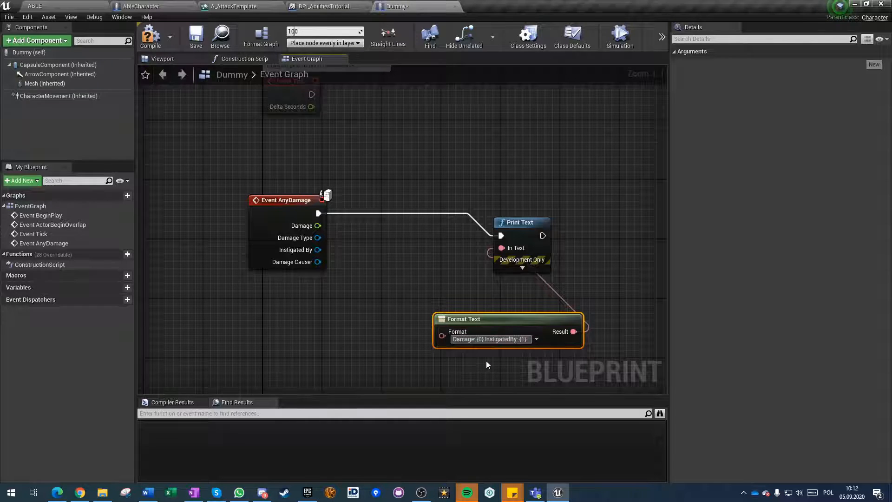
{"action": "type", "text": "-"}
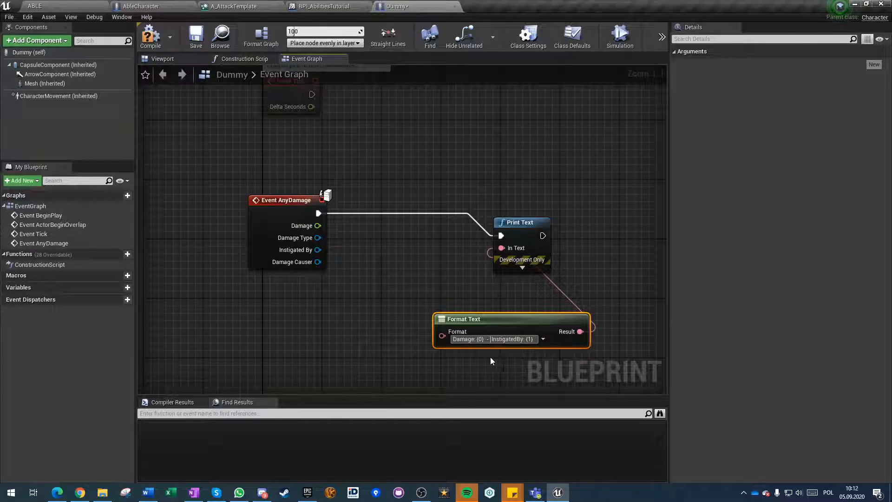
{"action": "type", "text": "  InstigatedBy: {1}  -"}
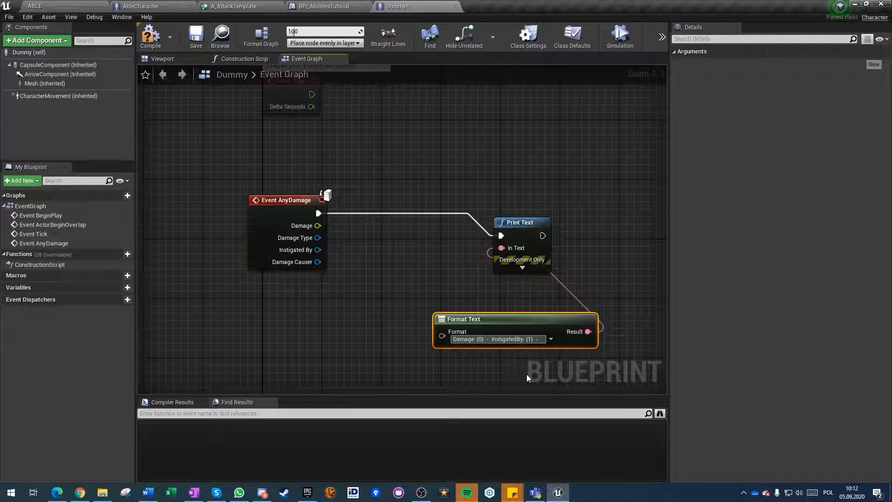
{"action": "type", "text": "  Damage"}
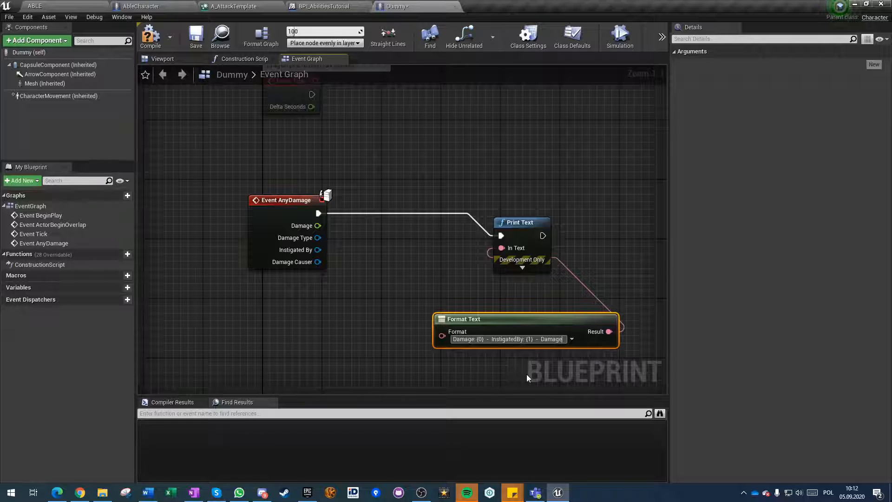
{"action": "type", "text": "Causer"}
{"action": "type", "text": ": {"}
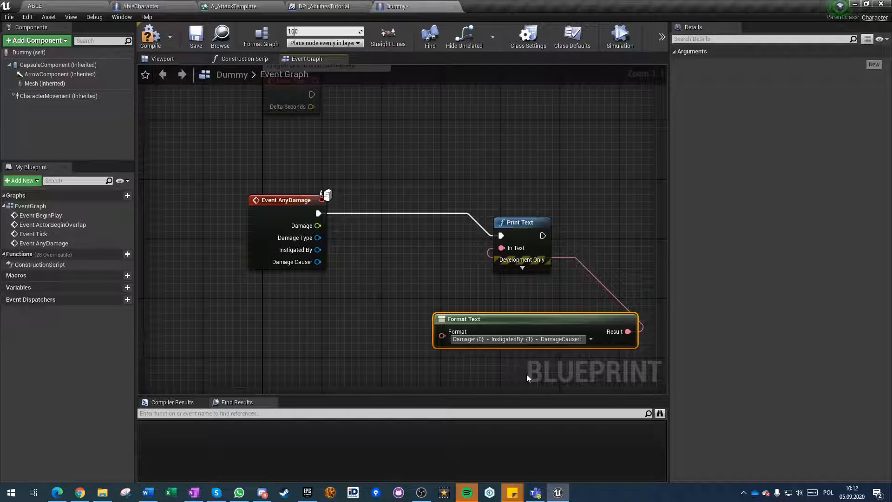
{"action": "type", "text": "2}"}
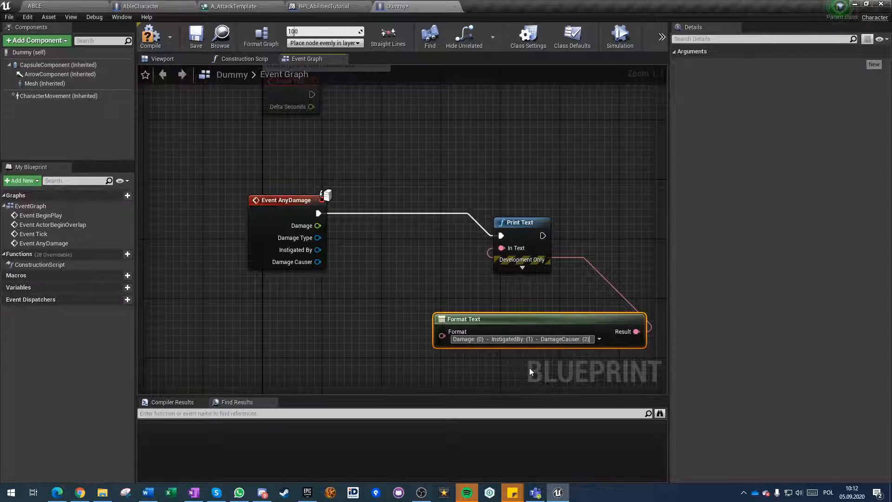
{"action": "key", "text": "Return"}
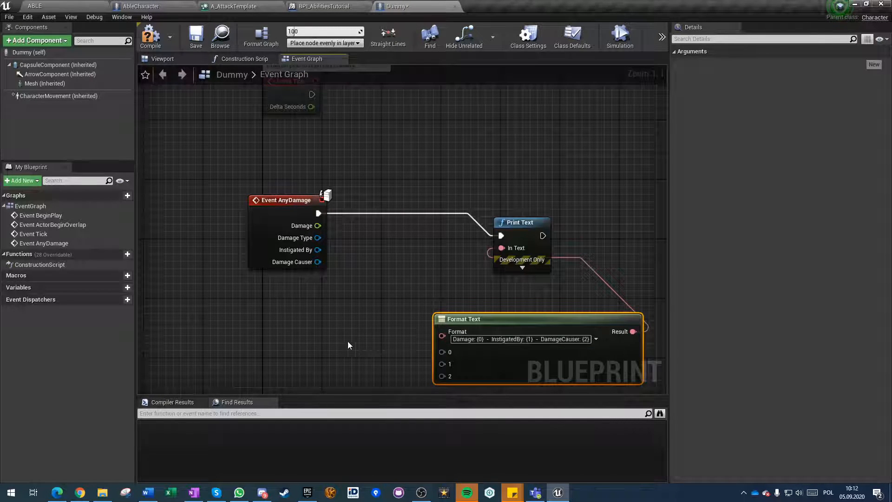
Connect Damage, Instigated By and Damage Causer to Format Text inputs 0, 1 and 2, and align Print Text with the event.
{"action": "left_click", "coordinate": [328, 335]}
{"action": "right_click_drag", "start_coordinate": [328, 336], "coordinate": [316, 269]}
{"action": "left_click_drag", "start_coordinate": [305, 158], "coordinate": [380, 291]}
{"action": "left_click_drag", "start_coordinate": [437, 311], "coordinate": [436, 310]}
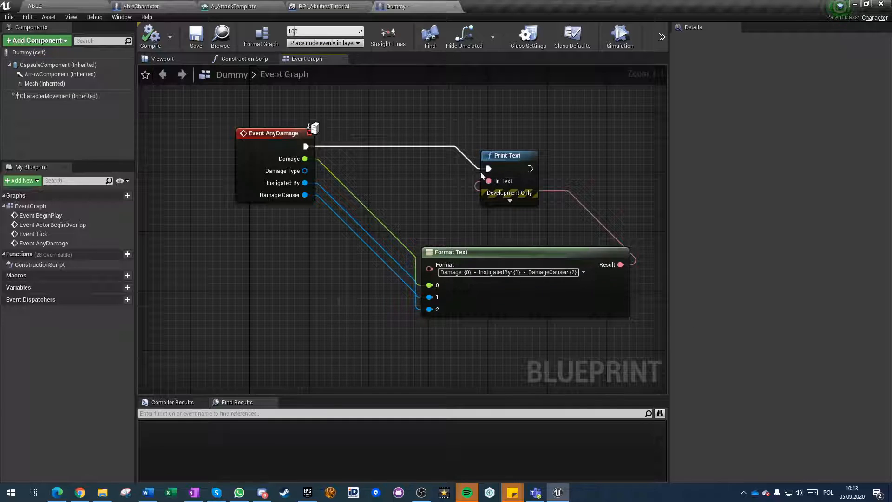
{"action": "left_click_drag", "start_coordinate": [496, 153], "coordinate": [525, 131]}
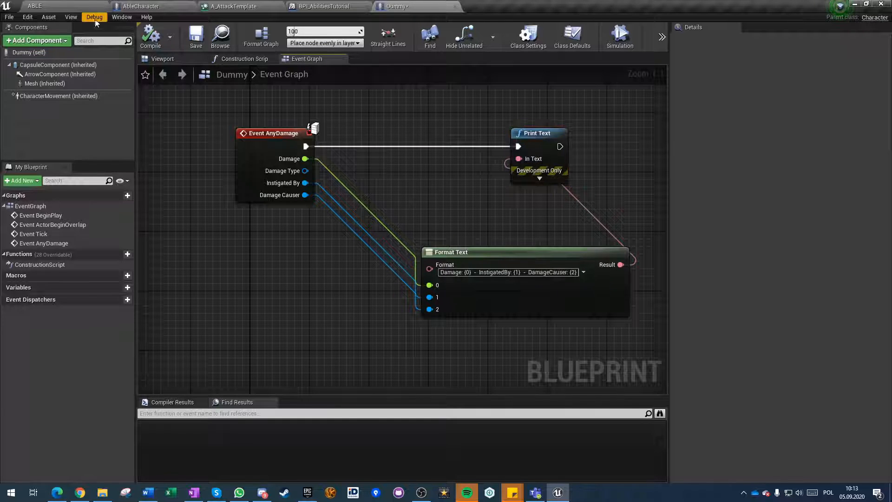
Look up the damage setting in the Dummy's class defaults and clear the search.
{"action": "left_click", "coordinate": [31, 53]}
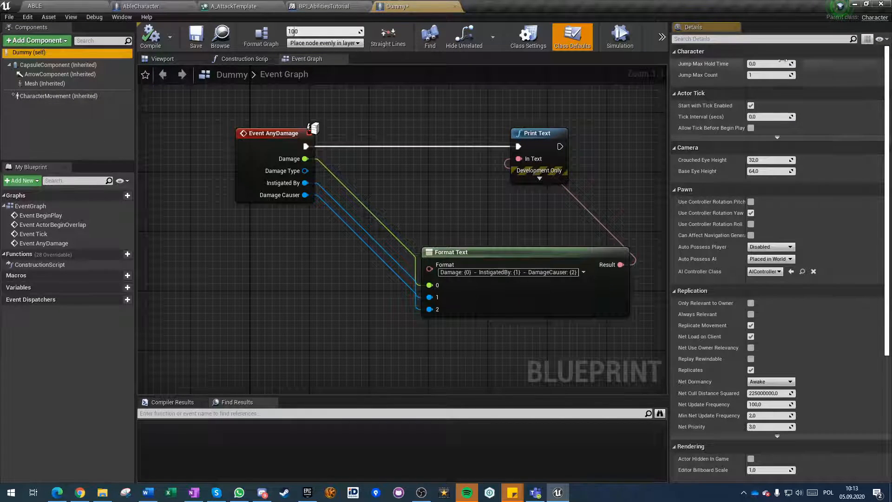
{"action": "left_click", "coordinate": [752, 38]}
{"action": "type", "text": "damage"}
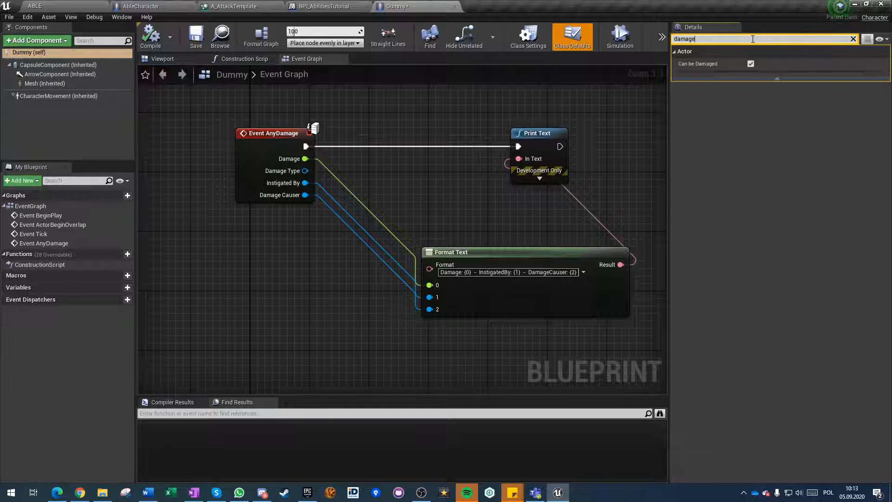
{"action": "key", "text": "Escape"}
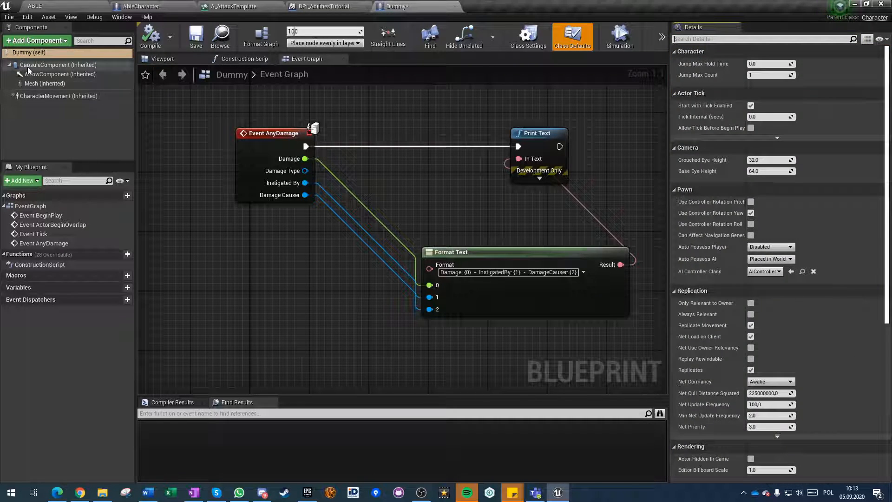
Give the Dummy's capsule a Custom collision preset based on BlockAll, with the Camera channel ignored.
{"action": "left_click", "coordinate": [25, 65]}
{"action": "scroll", "coordinate": [840, 355], "scroll_direction": "down", "scroll_amount": 10}
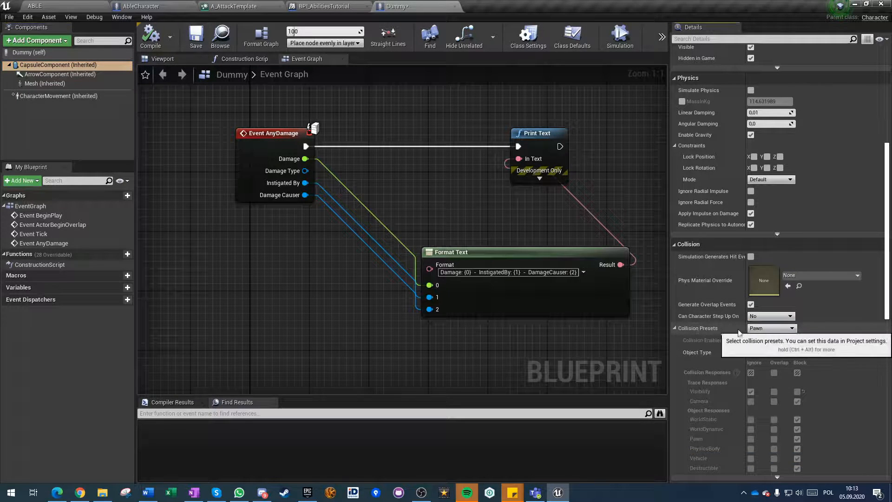
{"action": "left_click", "coordinate": [763, 329]}
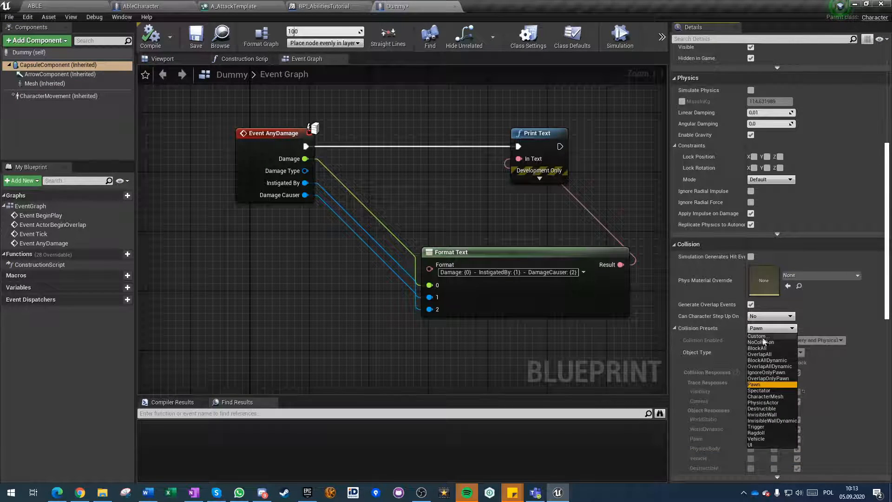
{"action": "left_click", "coordinate": [761, 348]}
{"action": "scroll", "coordinate": [721, 383], "scroll_direction": "down", "scroll_amount": 6}
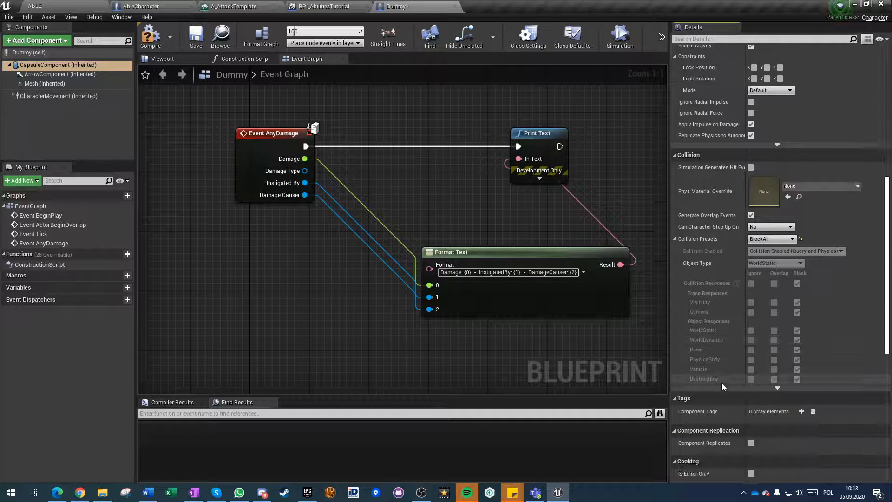
{"action": "left_click", "coordinate": [775, 180]}
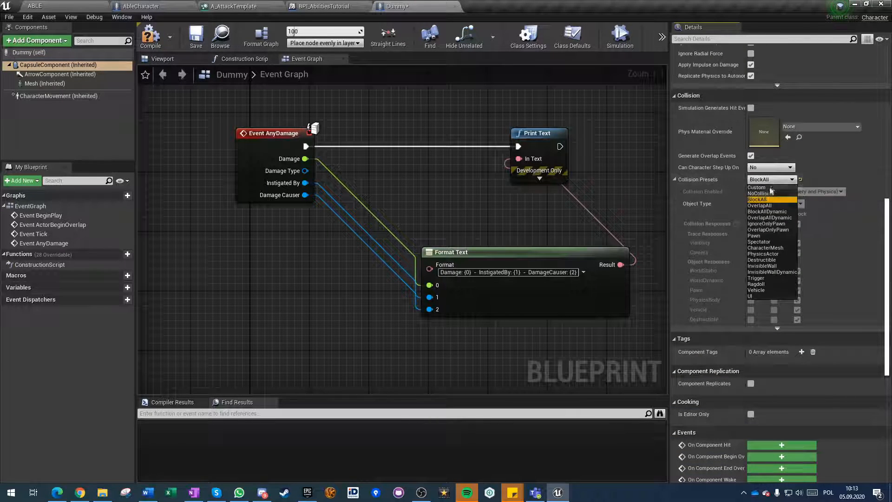
{"action": "left_click", "coordinate": [763, 188]}
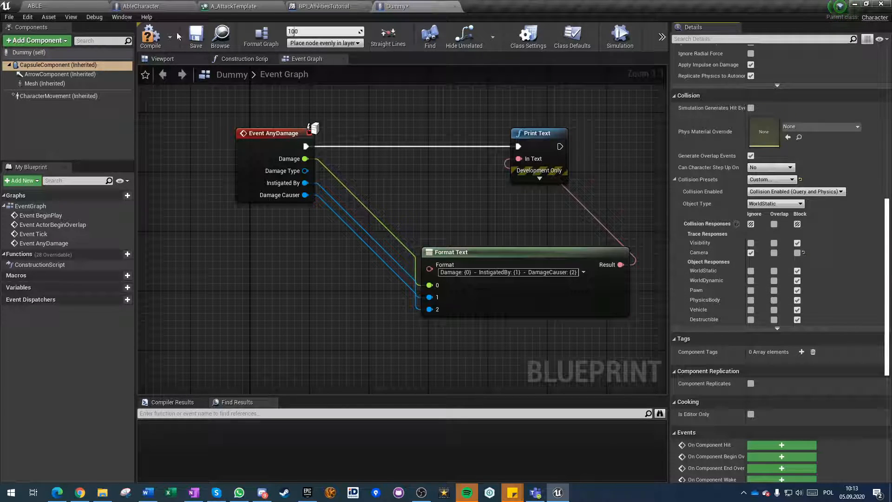
Compile and save the Dummy blueprint, and place a single Dummy on the open floor beside the stairs in the level.
{"action": "left_click", "coordinate": [151, 41]}
{"action": "left_click", "coordinate": [195, 39]}
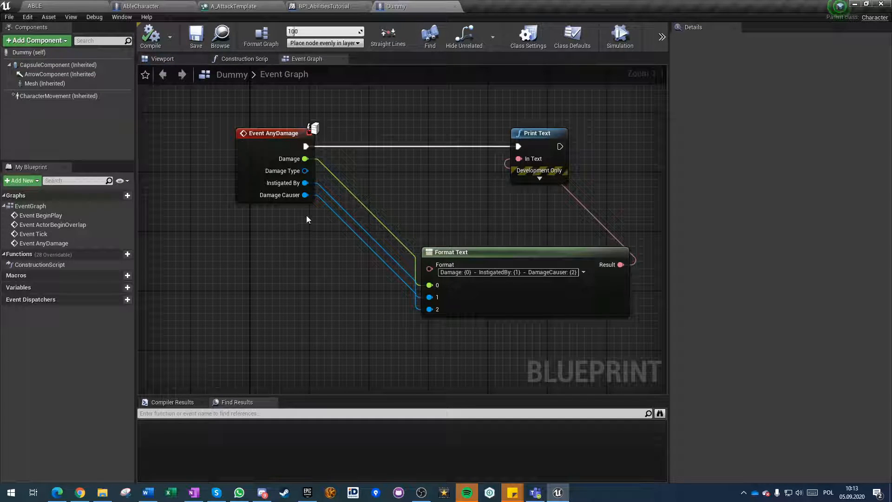
{"action": "left_click", "coordinate": [93, 4]}
{"action": "right_click_drag", "start_coordinate": [382, 235], "coordinate": [367, 235]}
{"action": "left_click_drag", "start_coordinate": [254, 394], "coordinate": [358, 235]}
{"action": "key", "text": "e"}
{"action": "key", "text": "w"}
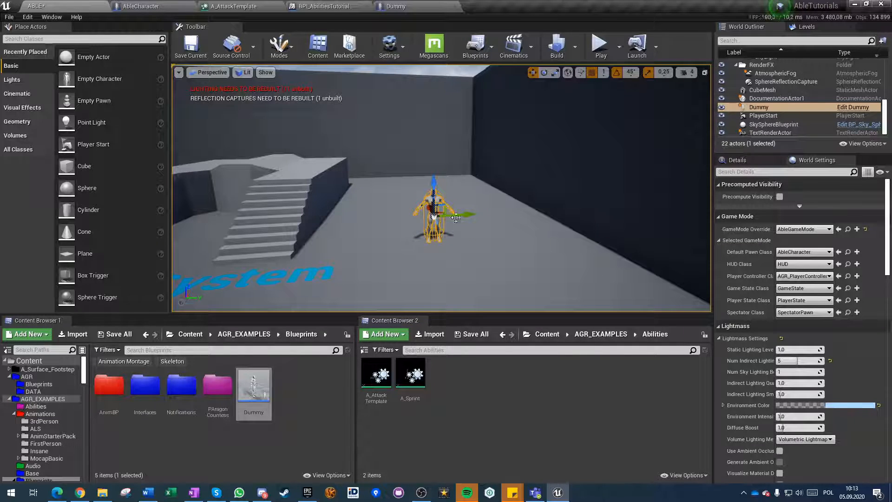
{"action": "left_click_drag", "start_coordinate": [462, 216], "coordinate": [508, 225], "text": "alt"}
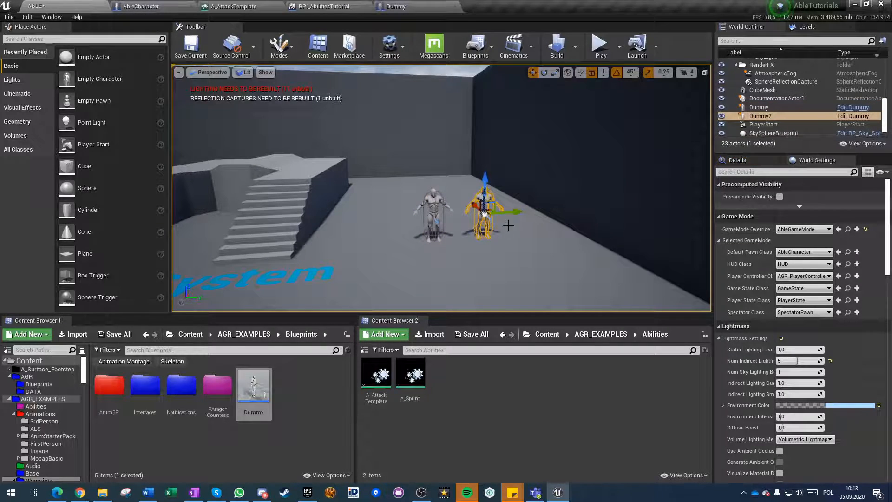
{"action": "key", "text": "Delete"}
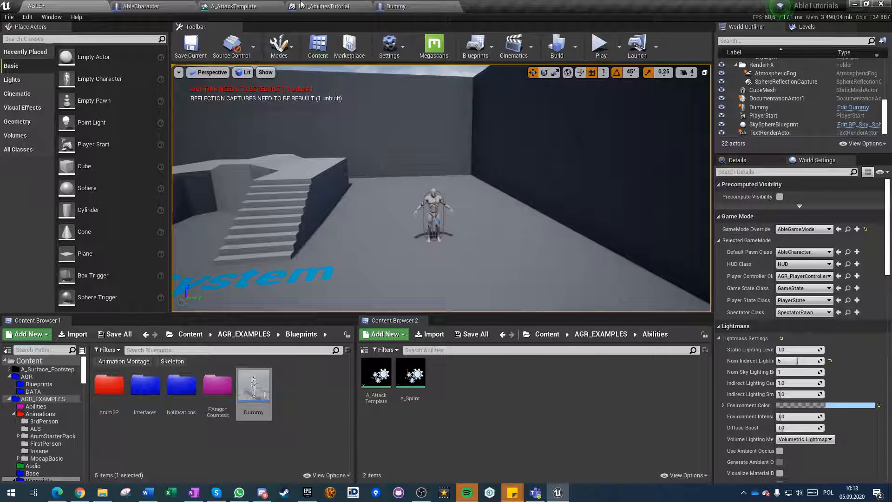
Play-test the level by running the character up to the Dummy to check how the two collide.
{"action": "left_click", "coordinate": [599, 45]}
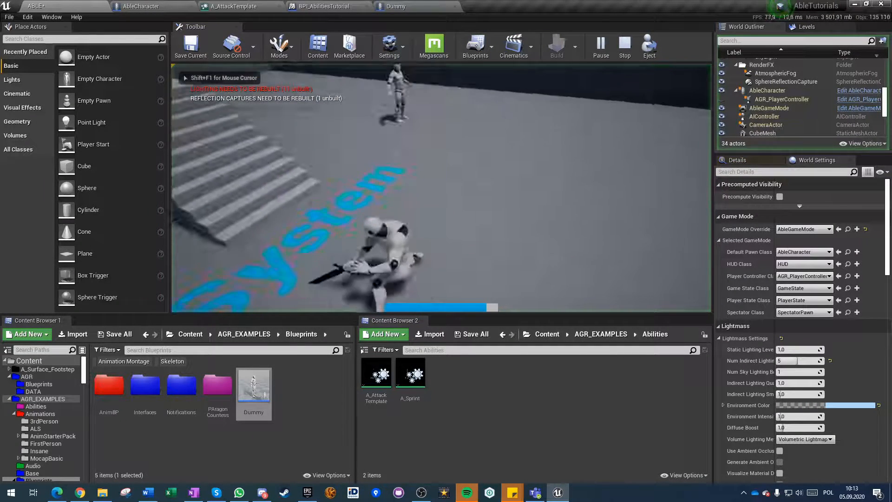
{"action": "key", "text": "w"}
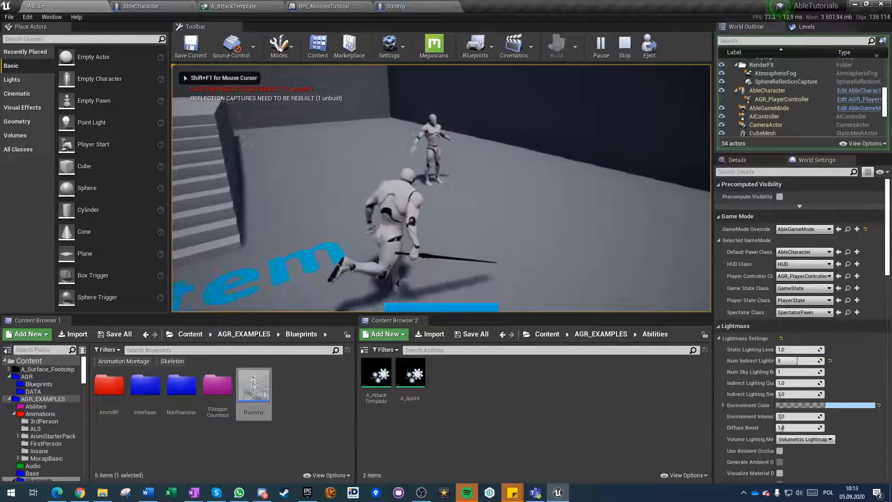
{"action": "key", "text": "w"}
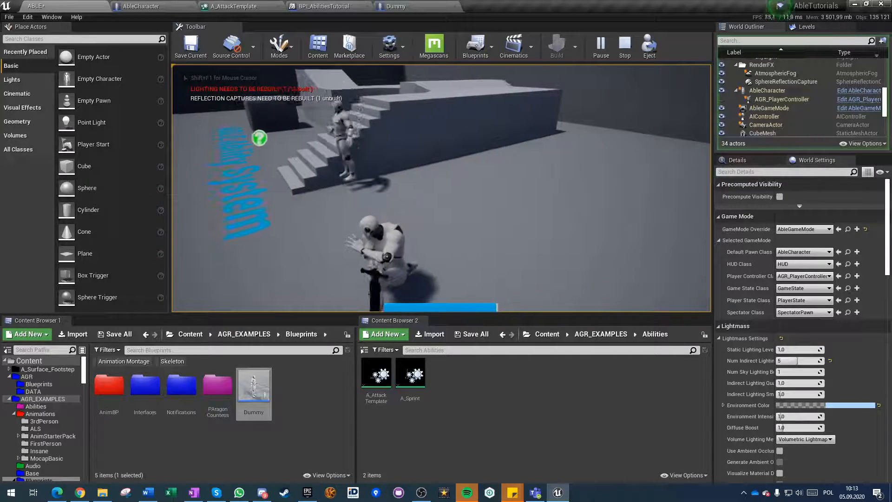
{"action": "key", "text": "w"}
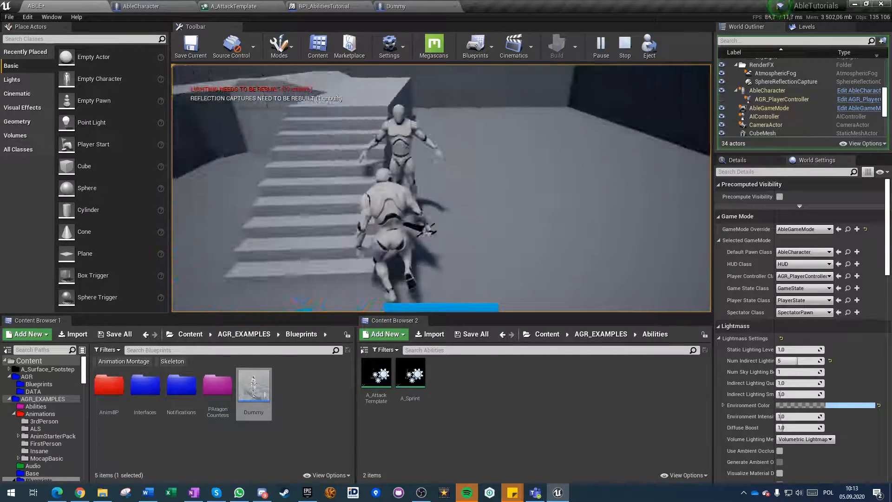
{"action": "key", "text": "w"}
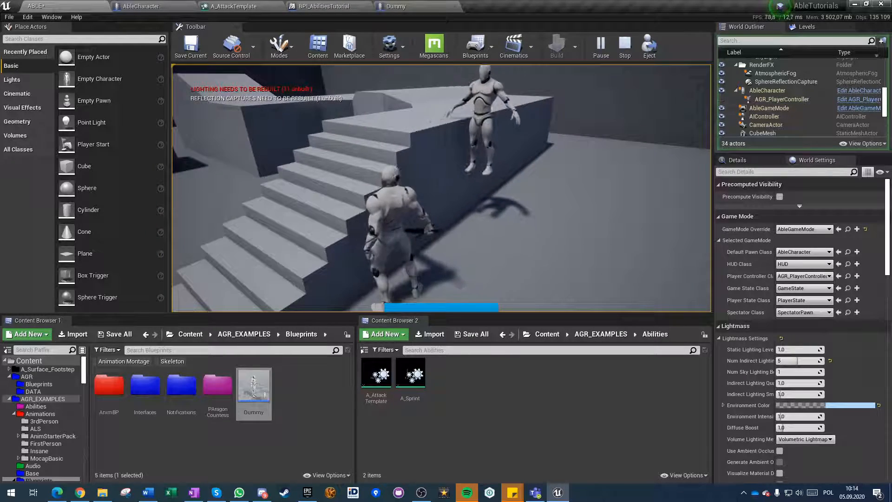
{"action": "key", "text": "Escape"}
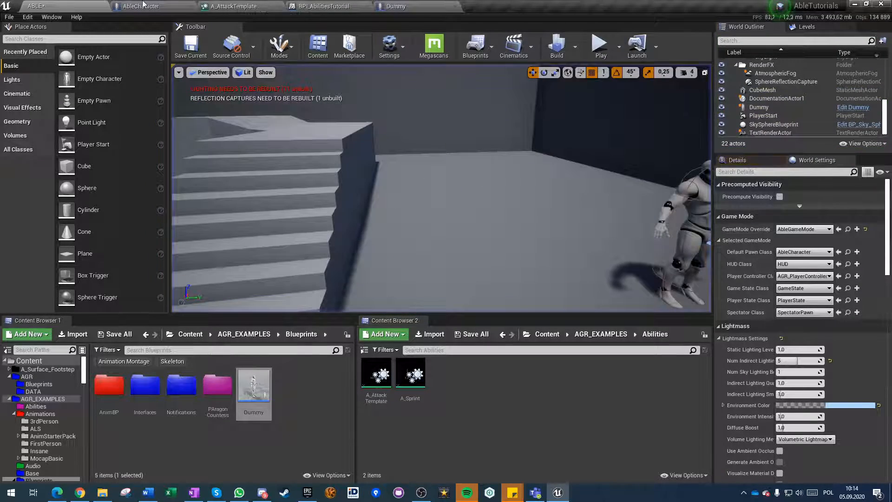
Switch the AbleCharacter Sword's collision preset to Custom with the WorldDynamic object type.
{"action": "left_click", "coordinate": [159, 6]}
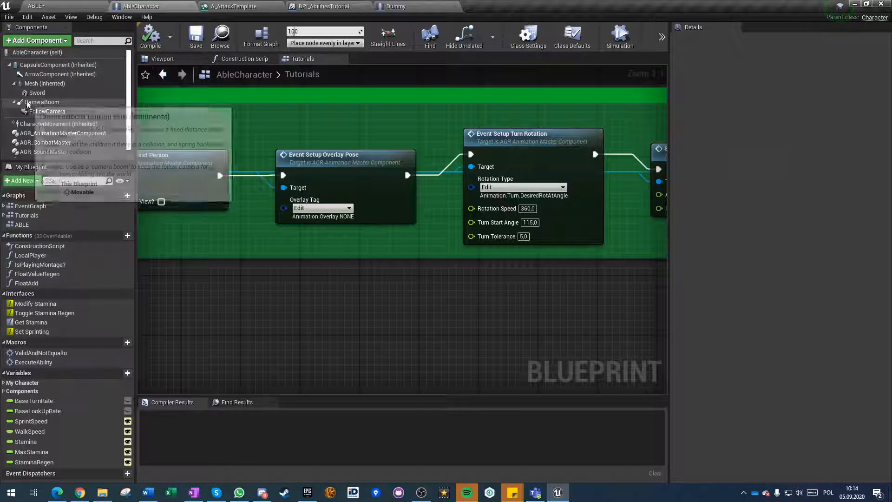
{"action": "left_click", "coordinate": [95, 92]}
{"action": "scroll", "coordinate": [821, 324], "scroll_direction": "down", "scroll_amount": 10}
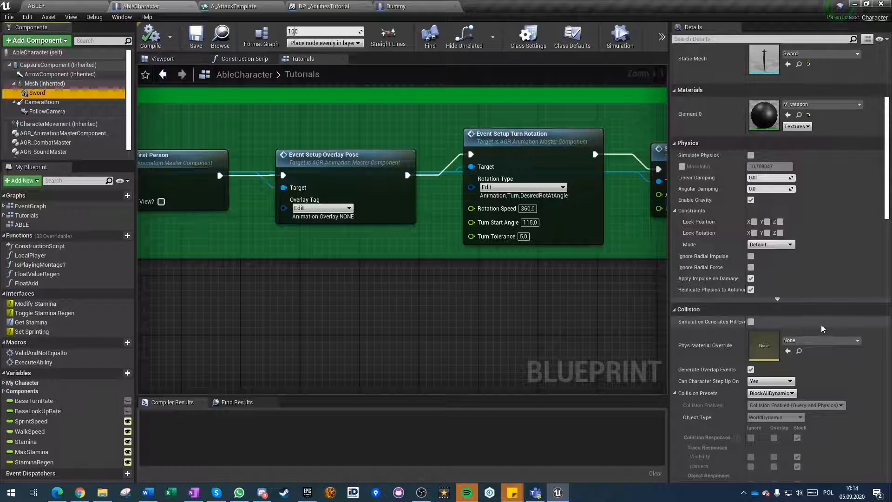
{"action": "left_click", "coordinate": [771, 290]}
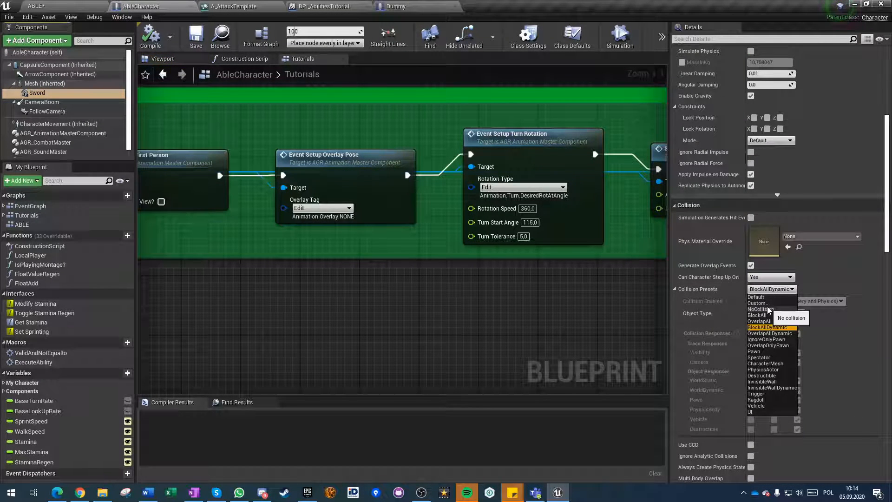
{"action": "left_click", "coordinate": [764, 304]}
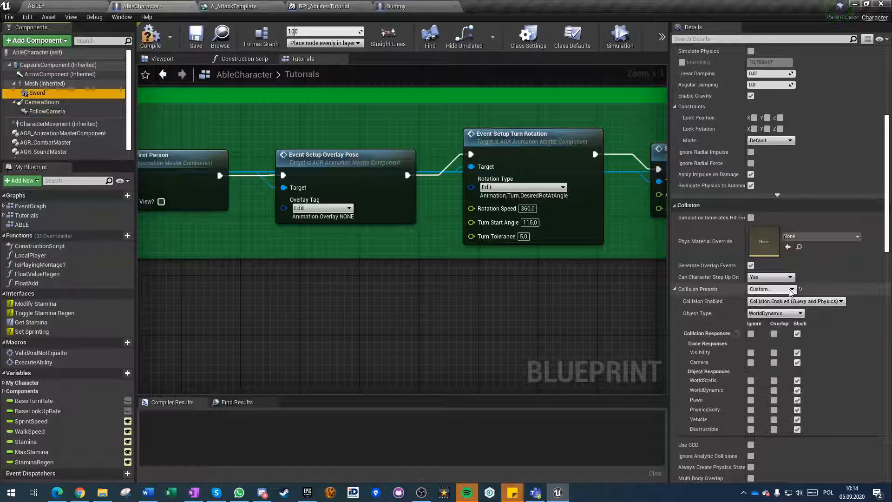
{"action": "left_click", "coordinate": [773, 315]}
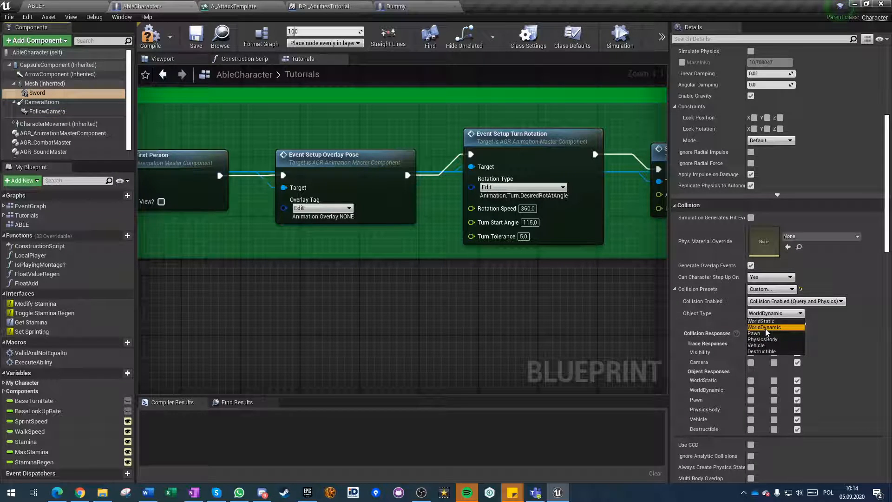
{"action": "left_click", "coordinate": [765, 327]}
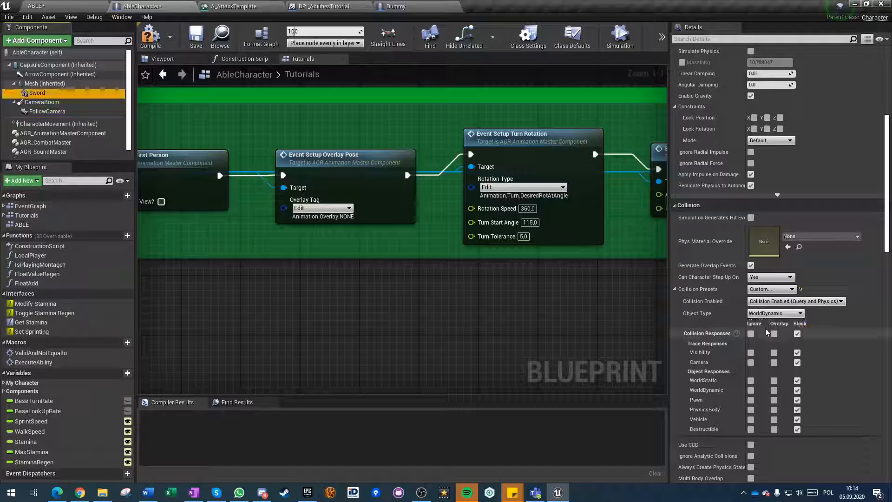
Set the Sword's collision responses to Overlap, with Visibility and Camera on Ignore, and compile AbleCharacter.
{"action": "scroll", "coordinate": [790, 325], "scroll_direction": "down", "scroll_amount": 3}
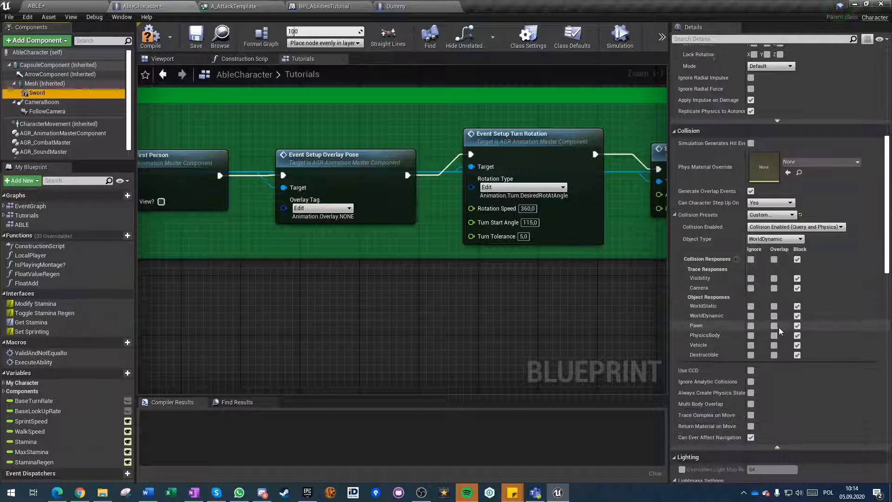
{"action": "left_click", "coordinate": [773, 260]}
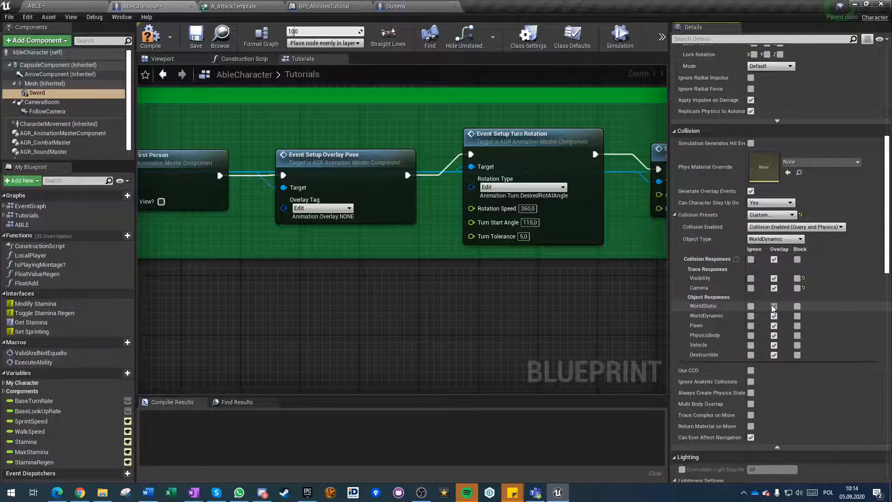
{"action": "left_click", "coordinate": [751, 277]}
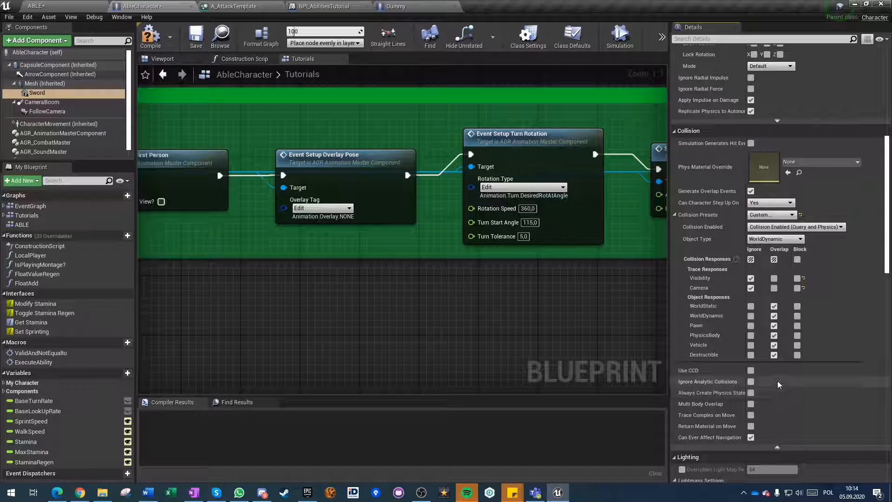
{"action": "left_click", "coordinate": [151, 35]}
Play-test the level by running to the Dummy and attacking it with the sword.
{"action": "left_click", "coordinate": [77, 6]}
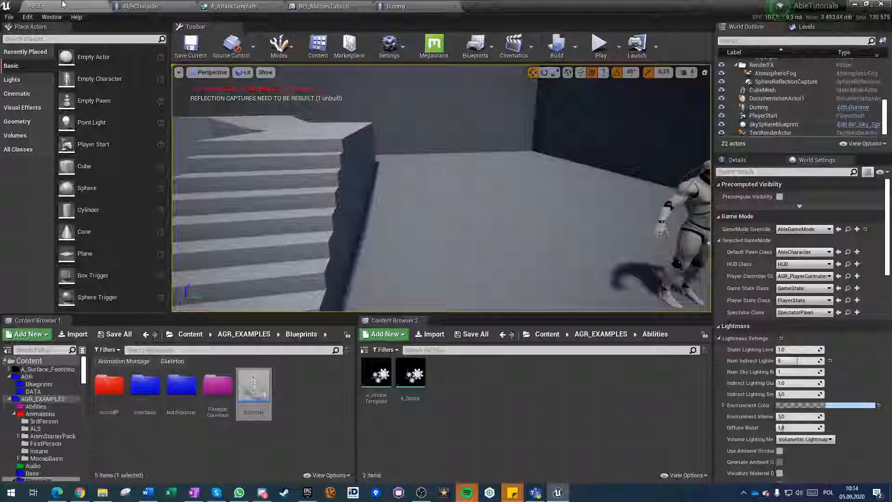
{"action": "left_click", "coordinate": [388, 219]}
{"action": "key", "text": "w"}
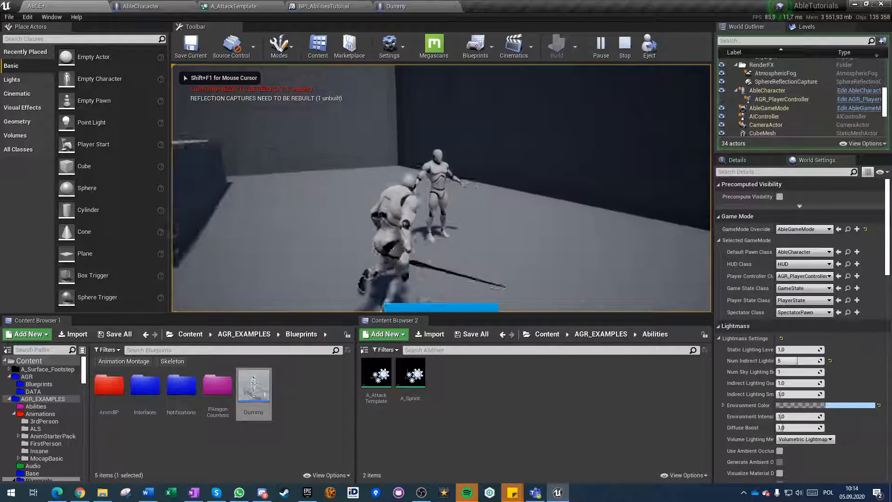
{"action": "left_click", "coordinate": [442, 188]}
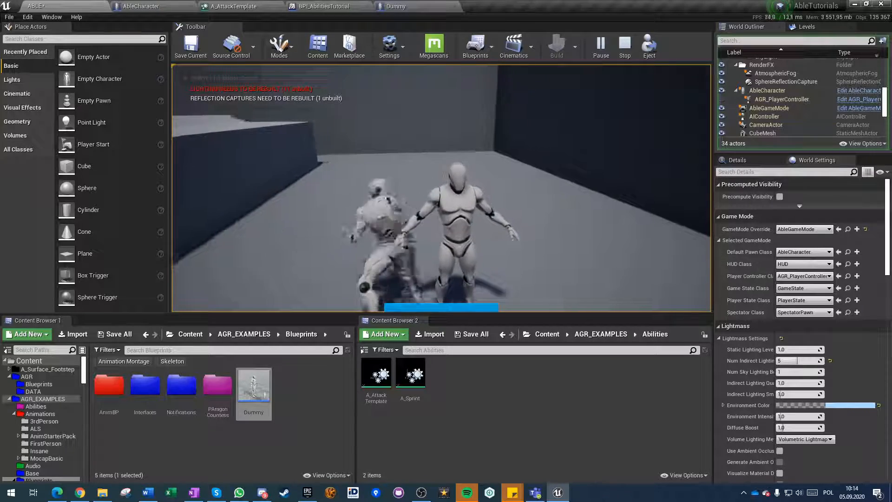
{"action": "left_click", "coordinate": [441, 188]}
{"action": "key", "text": "w"}
{"action": "left_click", "coordinate": [442, 189]}
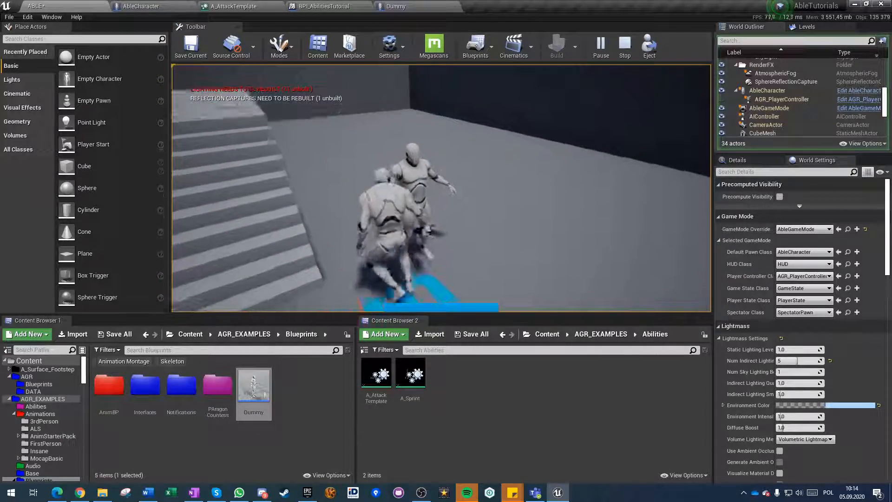
{"action": "key", "text": "w"}
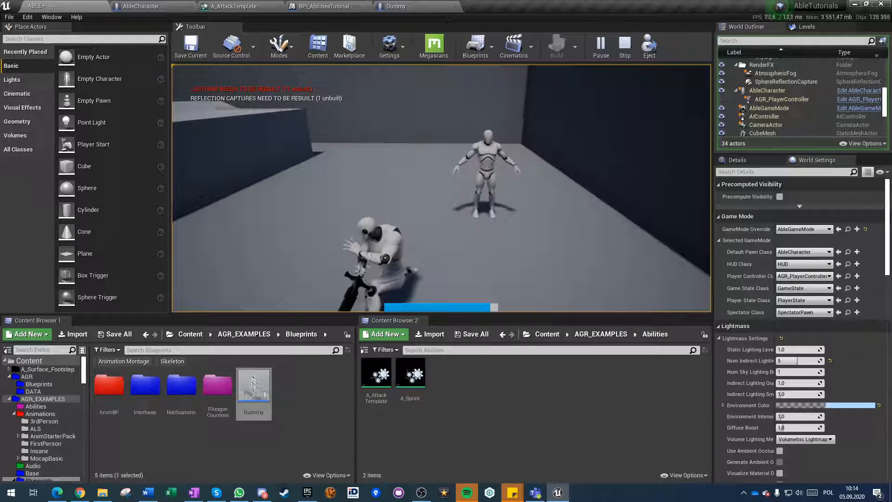
{"action": "key", "text": "Escape"}
Compare the mesh settings of AbleCharacter and Dummy, and set the Dummy capsule's collision preset to Pawn.
{"action": "left_click", "coordinate": [394, 6]}
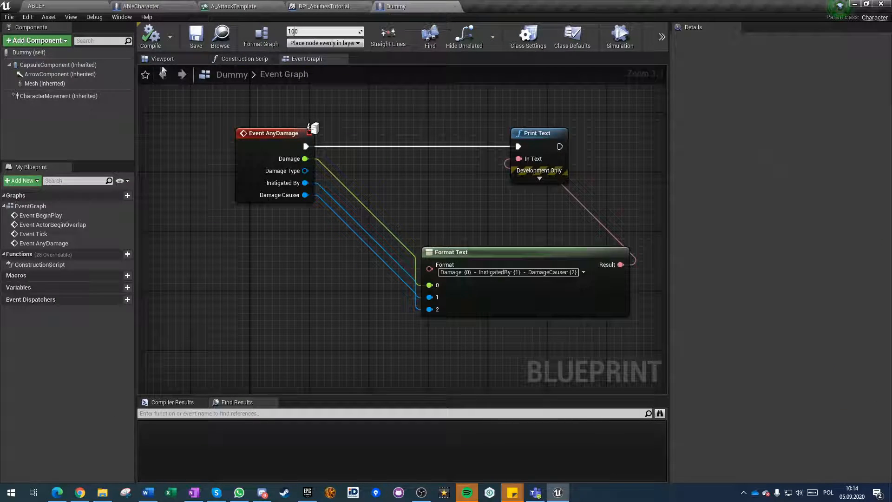
{"action": "left_click", "coordinate": [153, 6]}
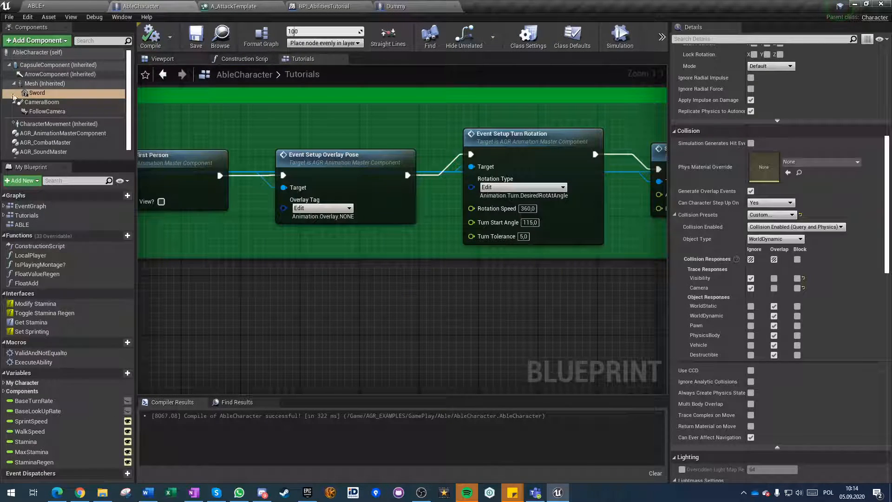
{"action": "left_click", "coordinate": [409, 6]}
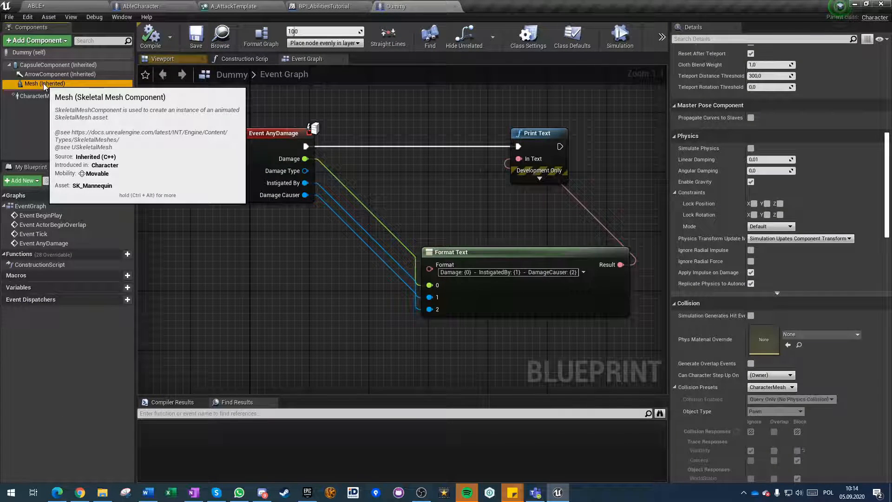
{"action": "left_click", "coordinate": [51, 65]}
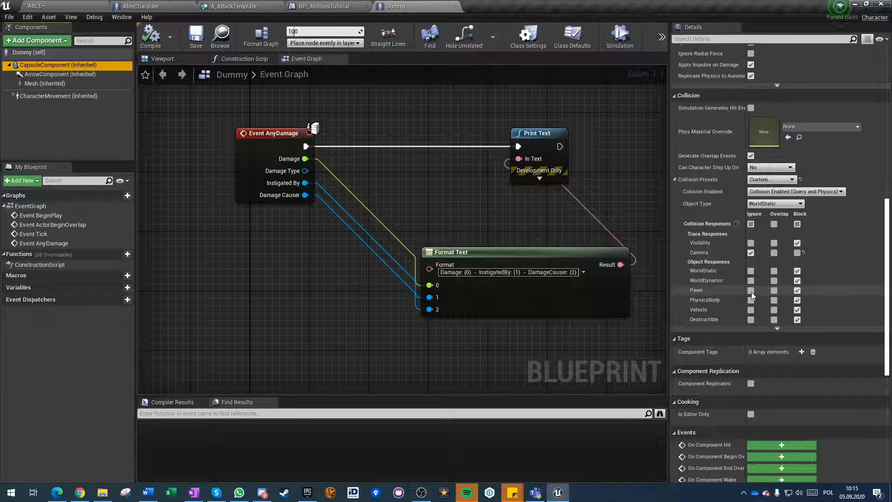
{"action": "left_click", "coordinate": [770, 179]}
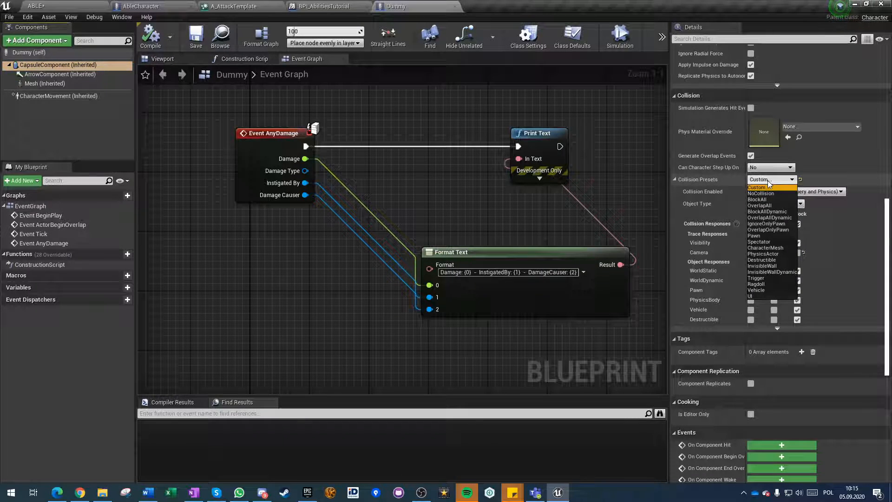
{"action": "left_click", "coordinate": [754, 236]}
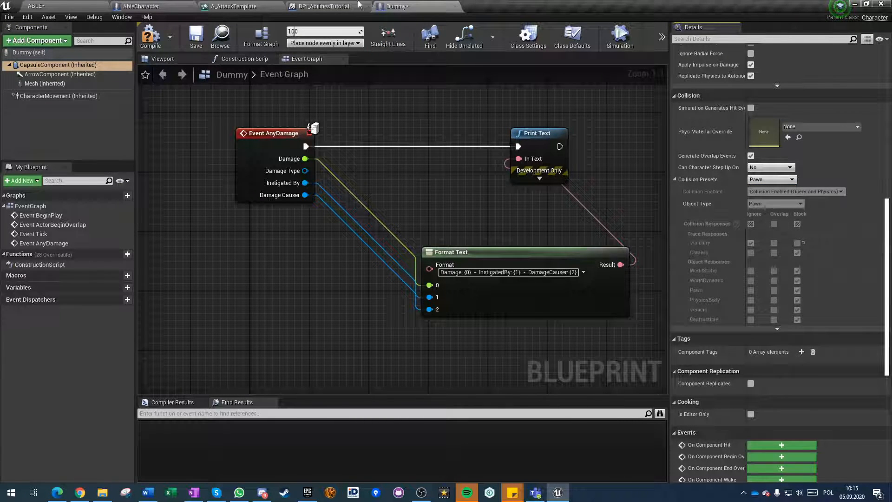
Review the collision responses of AbleCharacter's mesh, including its Pawn response.
{"action": "left_click", "coordinate": [148, 6]}
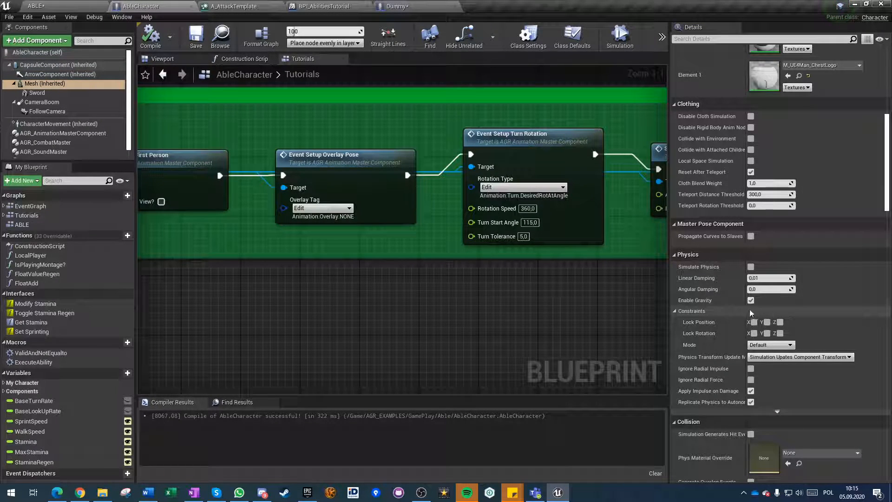
{"action": "scroll", "coordinate": [785, 312], "scroll_direction": "down", "scroll_amount": 6}
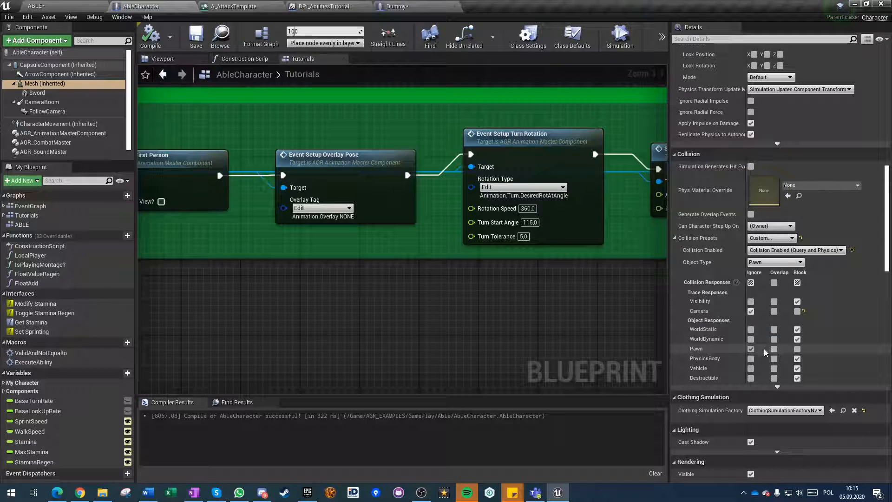
{"action": "left_click", "coordinate": [750, 348]}
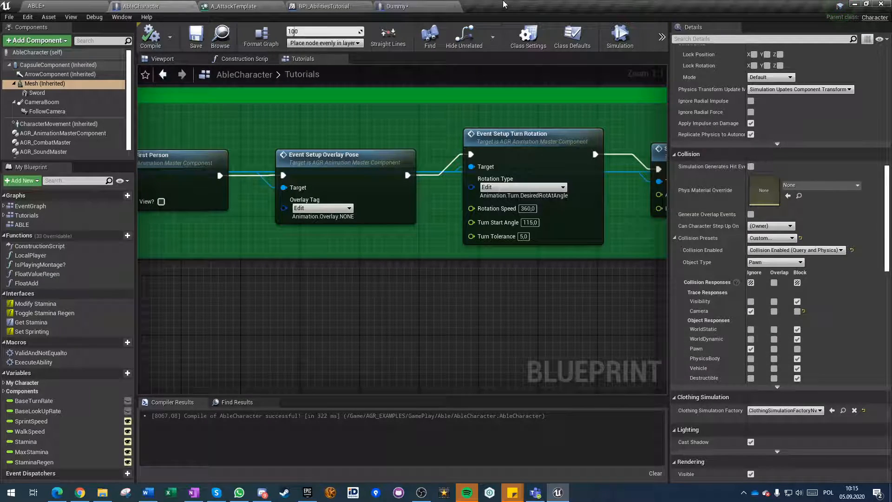
Return to the Dummy blueprint and compile it with the capsule's Pawn collision preset.
{"action": "left_click", "coordinate": [397, 6]}
{"action": "left_click", "coordinate": [17, 68]}
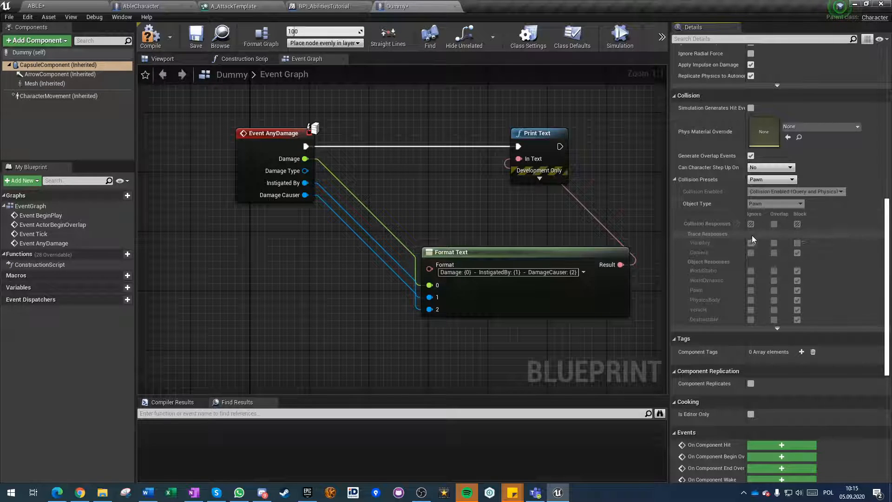
{"action": "left_click", "coordinate": [154, 39]}
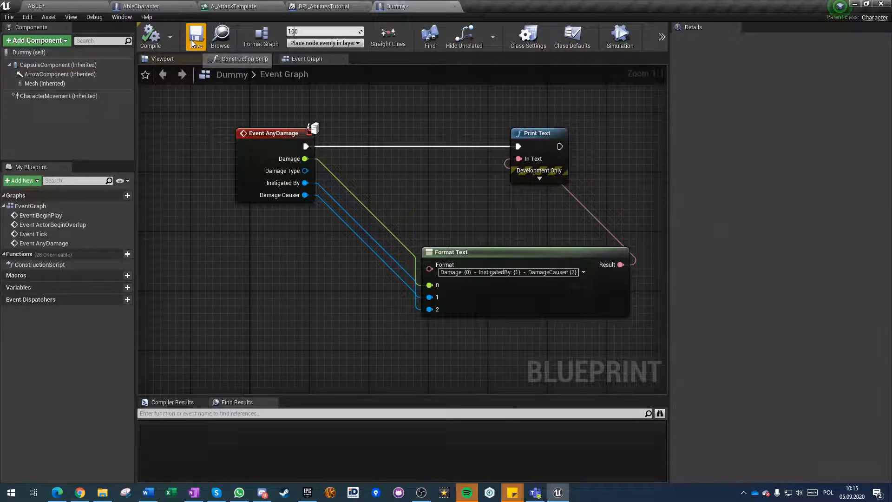
Play-test the ABLE level by moving the character up against the Dummy, and end the session.
{"action": "left_click", "coordinate": [79, 7]}
{"action": "left_click", "coordinate": [599, 47]}
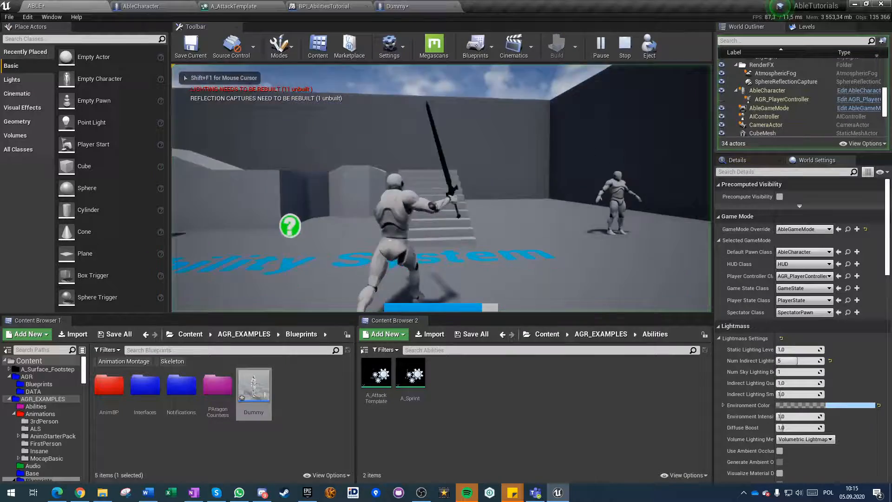
{"action": "key", "text": "w"}
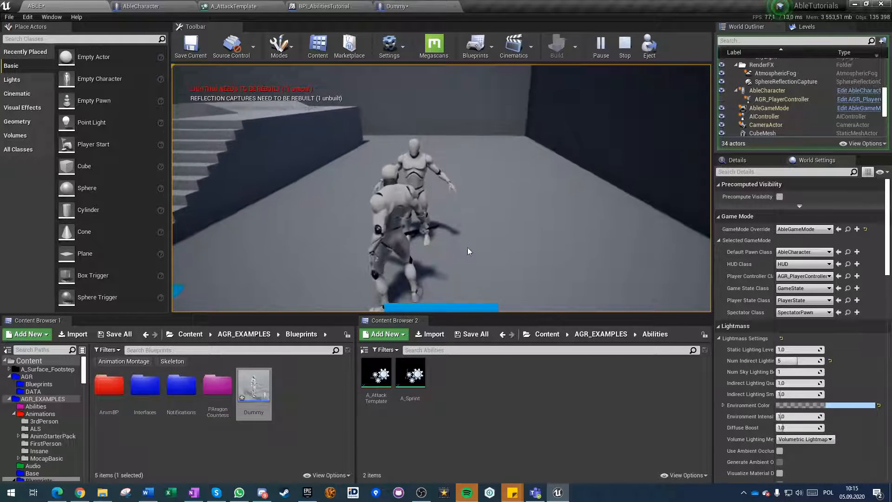
{"action": "key", "text": "Escape"}
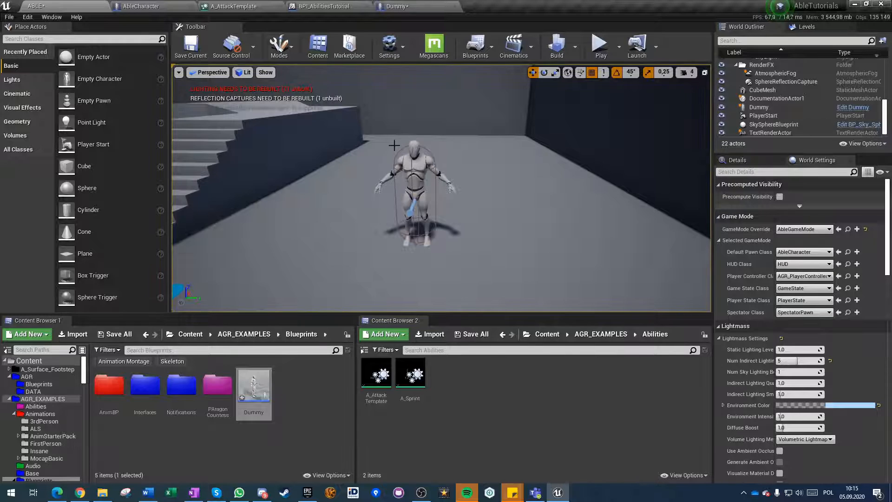
Open the A_AttackTemplate timeline and begin adding an ability task from the Collision category.
{"action": "left_click", "coordinate": [242, 6]}
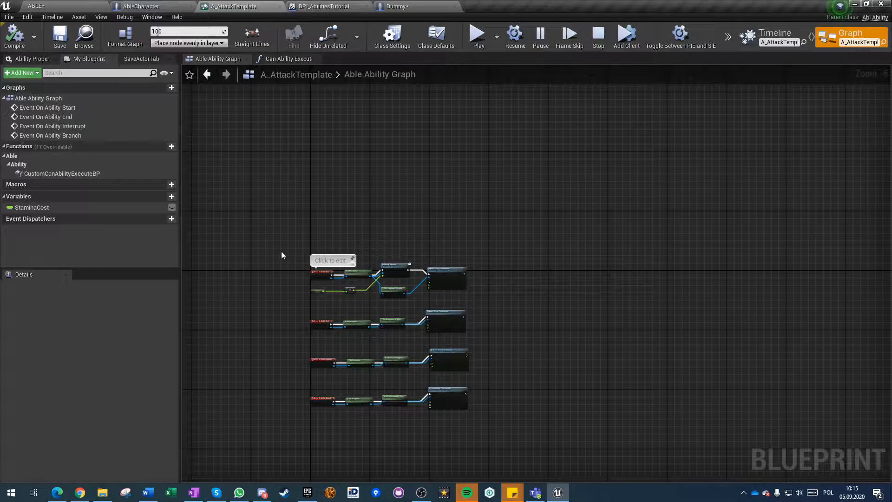
{"action": "left_click", "coordinate": [774, 35]}
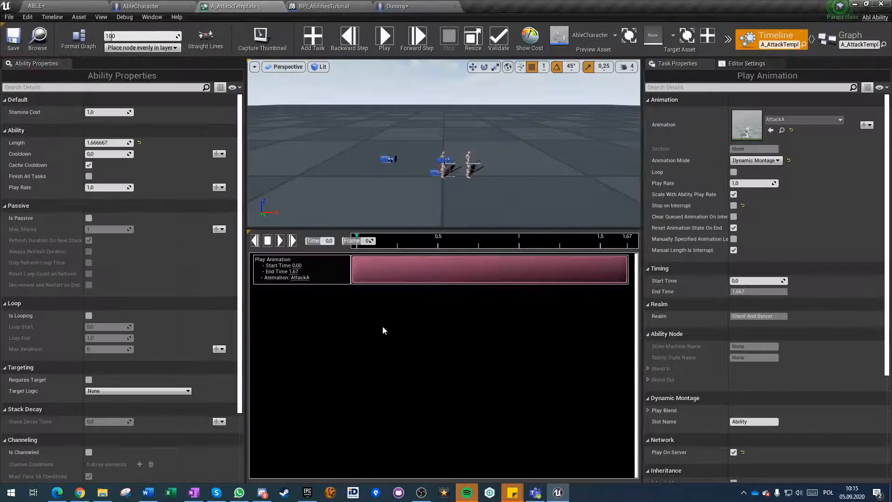
{"action": "left_click", "coordinate": [314, 43]}
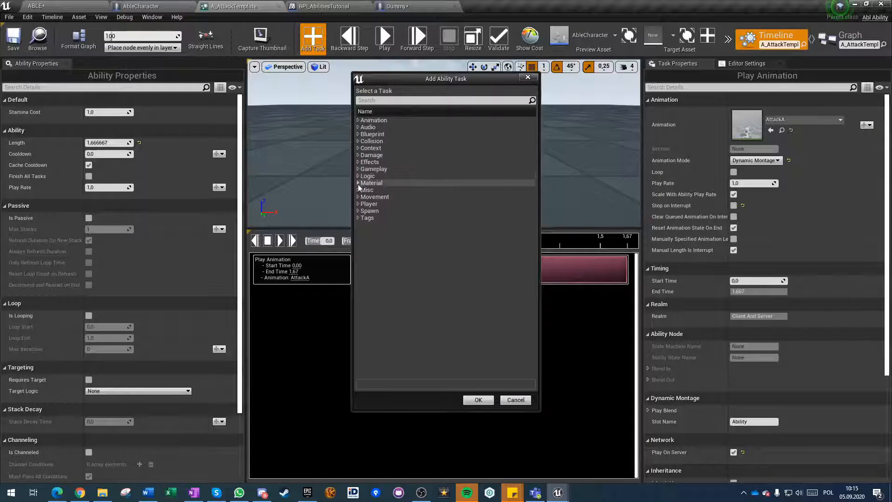
{"action": "left_click", "coordinate": [358, 140]}
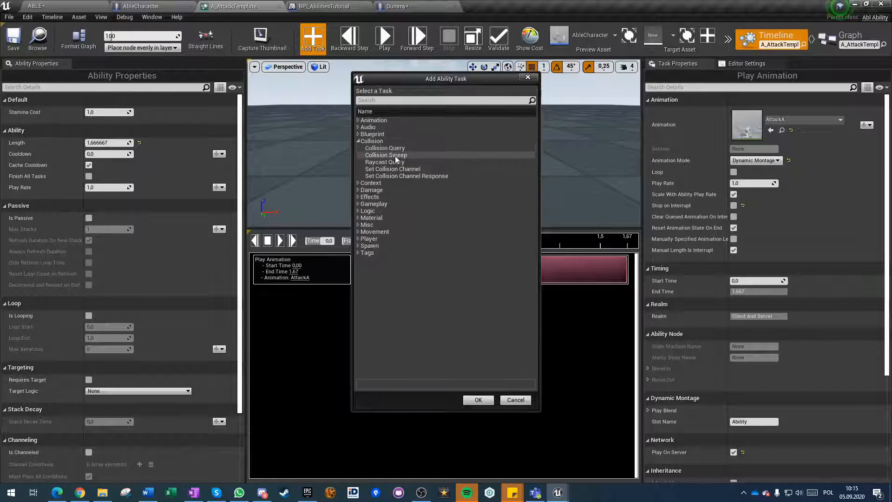
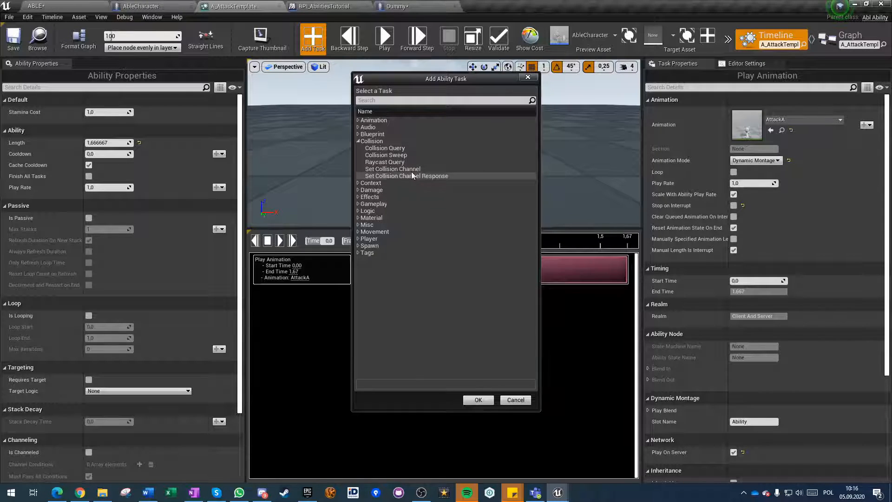
Add a Collision Query task to the A_AttackTemplate timeline and move its start to about 0.23 s.
{"action": "left_click", "coordinate": [391, 148]}
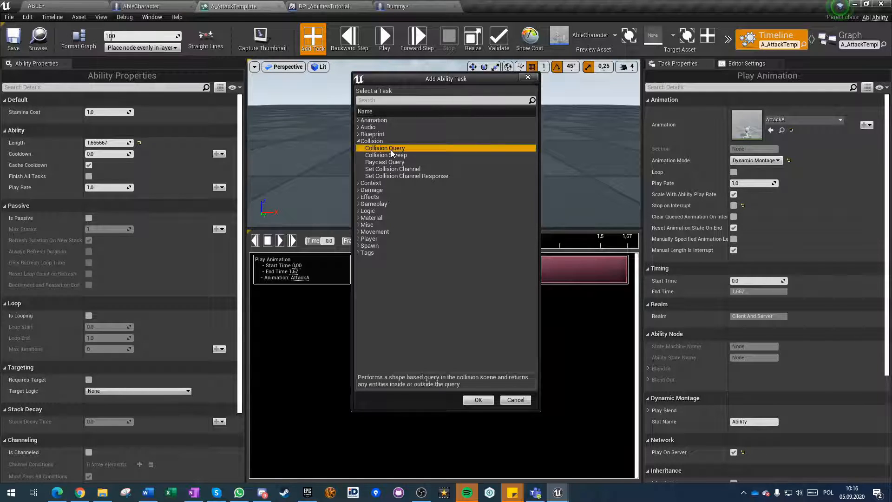
{"action": "left_click", "coordinate": [476, 400]}
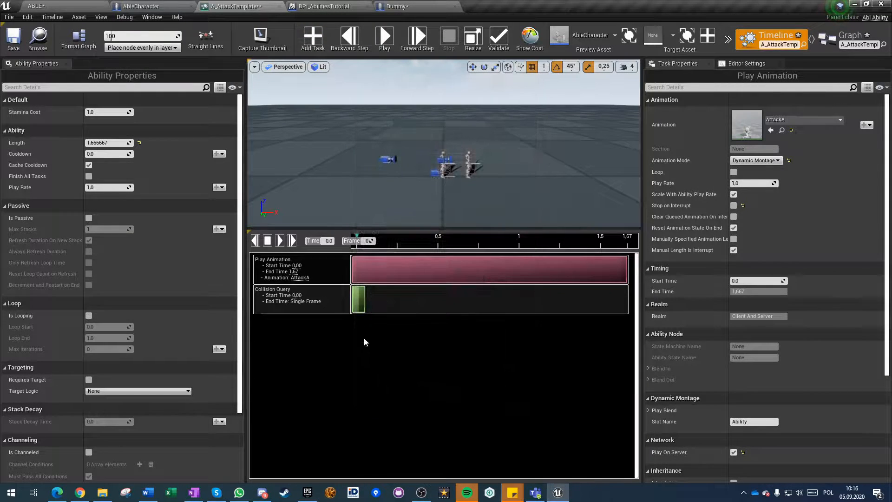
{"action": "left_click_drag", "start_coordinate": [359, 299], "coordinate": [408, 306]}
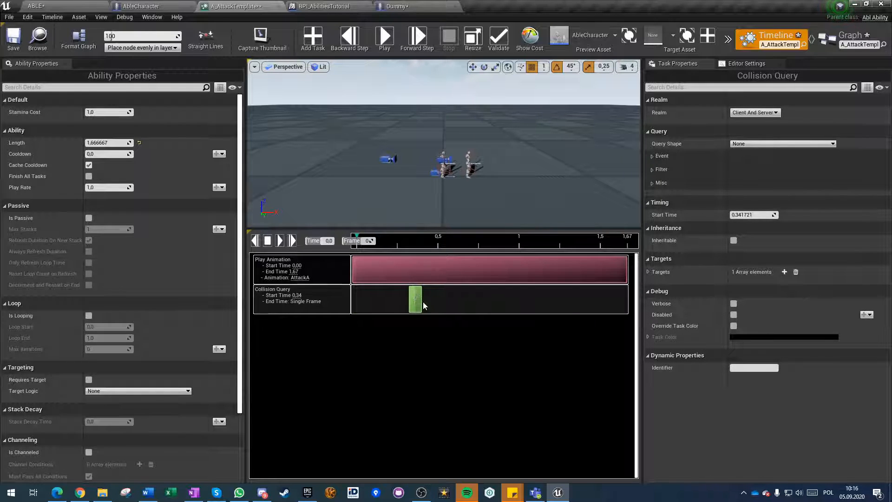
{"action": "mouse_move", "coordinate": [420, 298]}
{"action": "left_mouse_down"}
{"action": "mouse_move", "coordinate": [383, 299]}
{"action": "mouse_move", "coordinate": [402, 300]}
{"action": "left_mouse_up"}
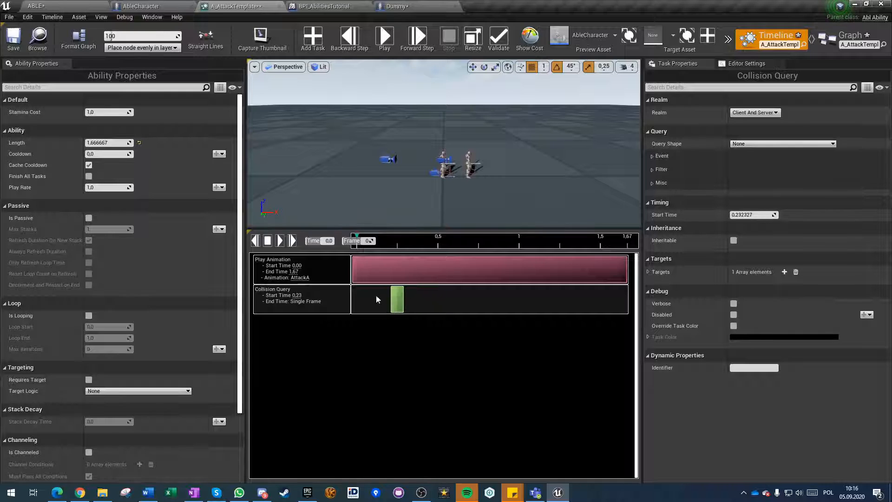
Save the assets, then close the Dummy and BPI_AbilitiesTutorial editors to get back to A_AttackTemplate.
{"action": "left_click", "coordinate": [383, 41]}
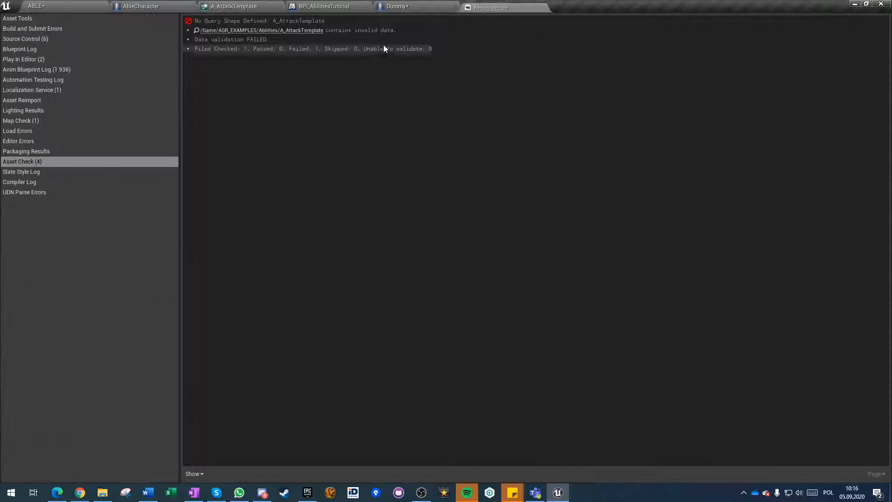
{"action": "left_click", "coordinate": [434, 6]}
{"action": "left_click", "coordinate": [492, 12]}
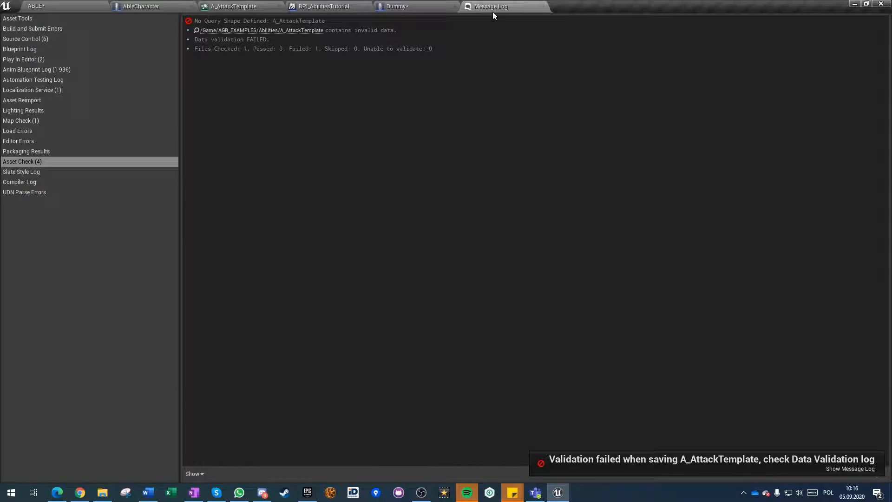
{"action": "left_click", "coordinate": [400, 6]}
{"action": "left_click", "coordinate": [331, 6]}
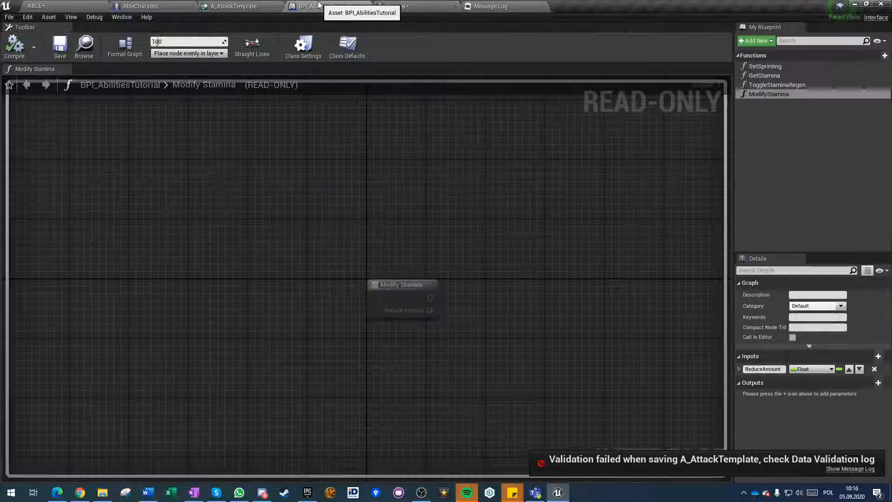
{"action": "left_click", "coordinate": [395, 6]}
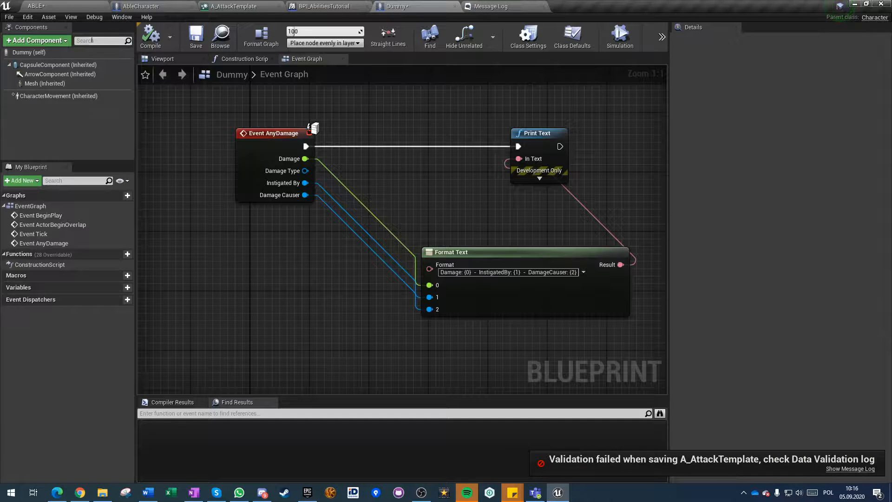
{"action": "left_click", "coordinate": [454, 6]}
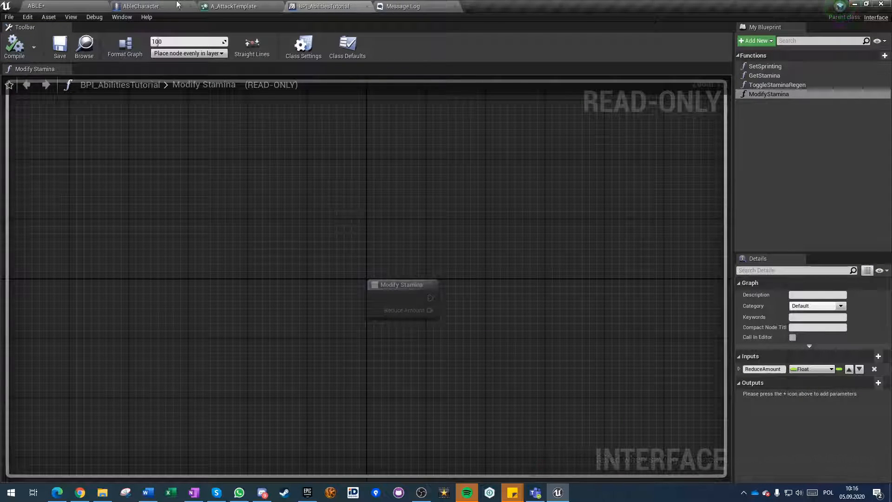
{"action": "left_click", "coordinate": [367, 6]}
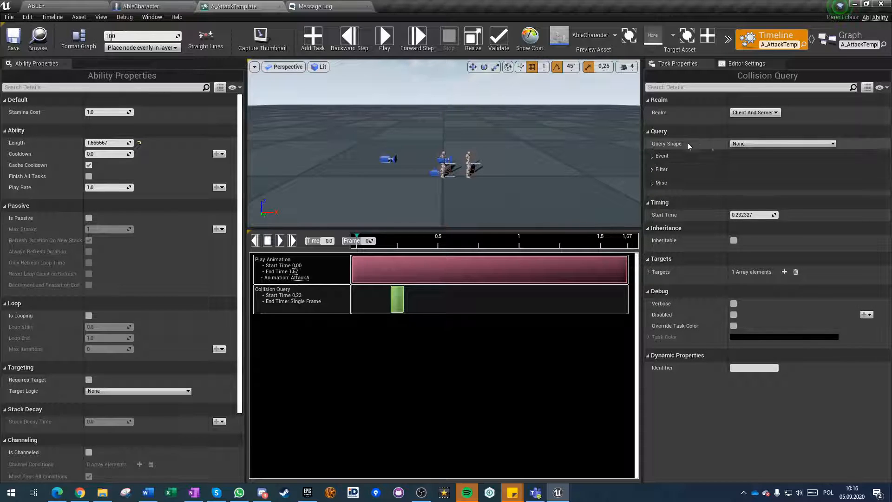
Set the Collision Query's shape to Cone and make it a 2D query.
{"action": "left_click", "coordinate": [757, 147]}
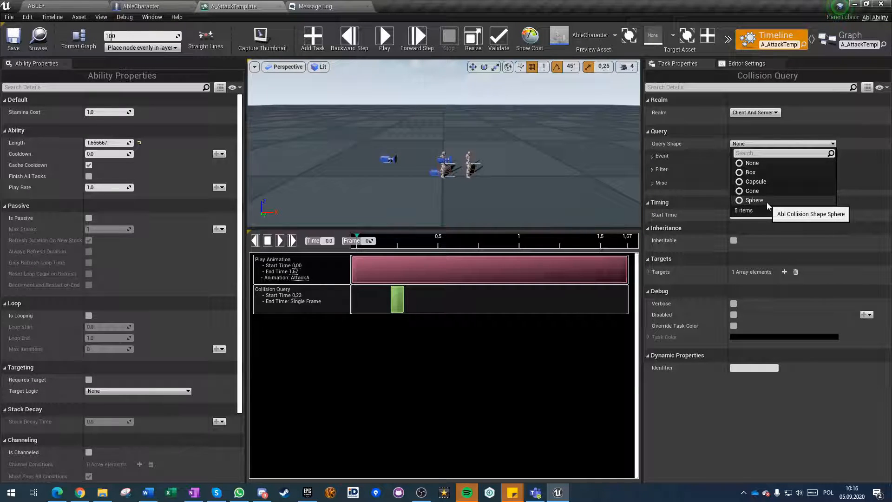
{"action": "left_click", "coordinate": [756, 193]}
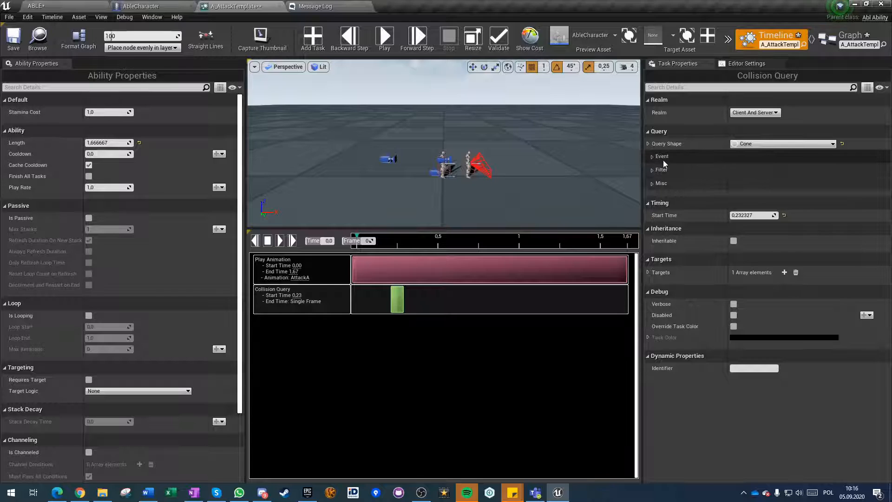
{"action": "left_click", "coordinate": [648, 143]}
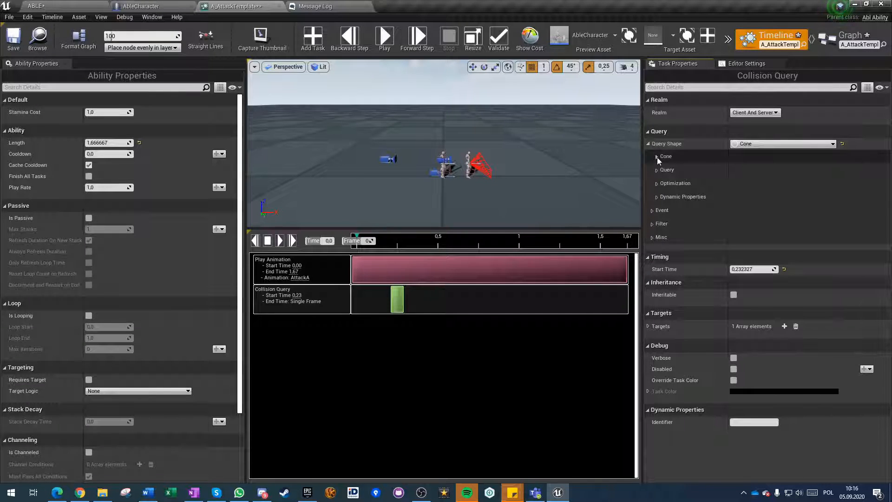
{"action": "left_click", "coordinate": [656, 157]}
{"action": "key", "text": "w"}
{"action": "right_click_drag", "start_coordinate": [444, 144], "coordinate": [468, 183]}
{"action": "key", "text": "s"}
{"action": "key", "text": "w"}
{"action": "key", "text": "s"}
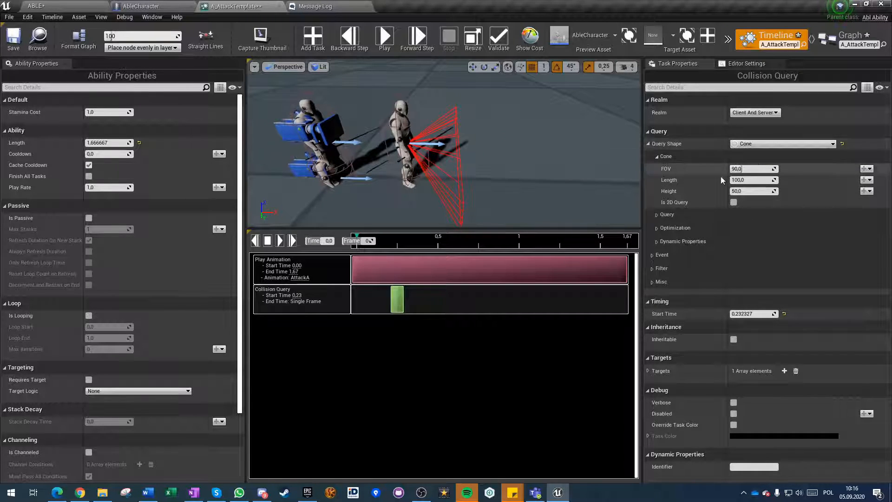
{"action": "left_click", "coordinate": [733, 202]}
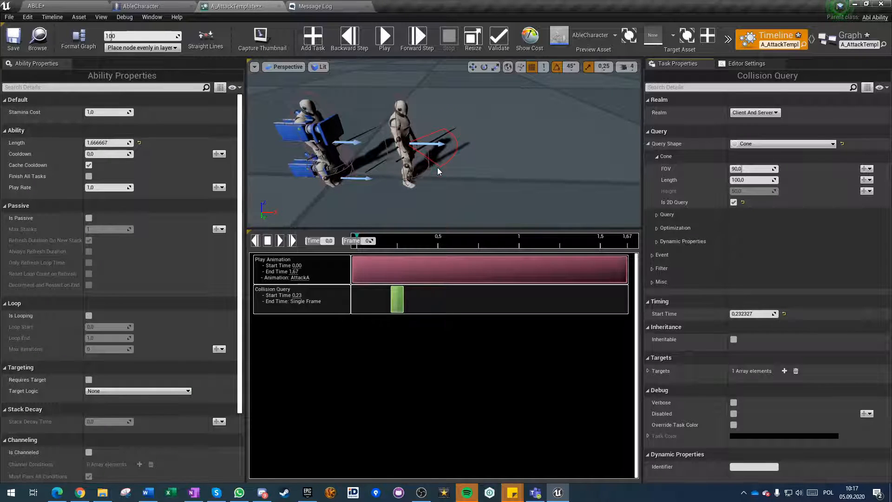
Set the query cone's length to 200 and check its reach in front of the preview character.
{"action": "left_click", "coordinate": [746, 180]}
{"action": "type", "text": "200"}
{"action": "key", "text": "Return"}
{"action": "right_click_drag", "start_coordinate": [469, 144], "coordinate": [566, 190]}
{"action": "right_click_drag", "start_coordinate": [405, 123], "coordinate": [426, 122]}
{"action": "key", "text": "w"}
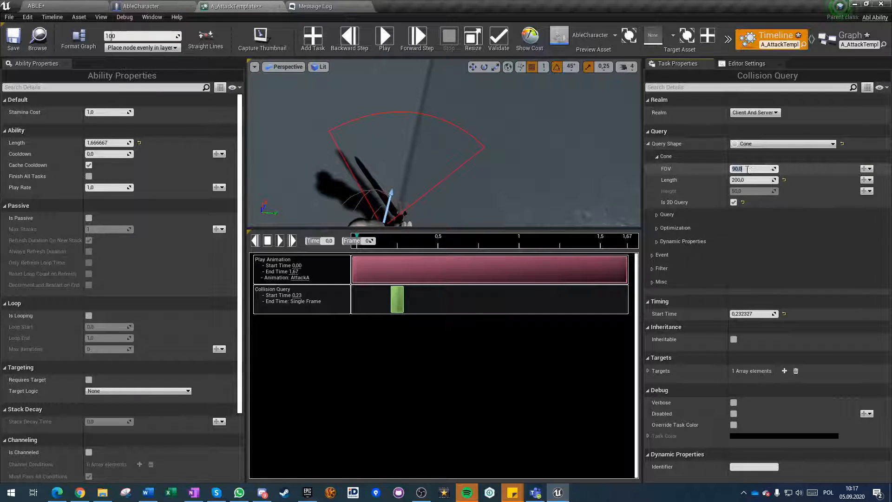
Set the query cone's FOV to 125 and expand the shape's Query settings.
{"action": "left_click", "coordinate": [752, 212]}
{"action": "left_click_drag", "start_coordinate": [748, 168], "coordinate": [785, 168]}
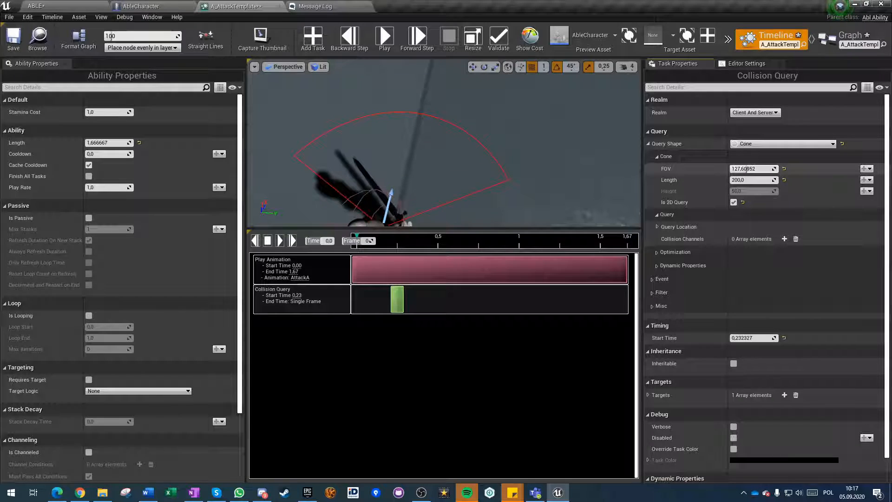
{"action": "left_click", "coordinate": [748, 169]}
{"action": "type", "text": "125"}
{"action": "key", "text": "Return"}
{"action": "right_click_drag", "start_coordinate": [443, 144], "coordinate": [528, 175]}
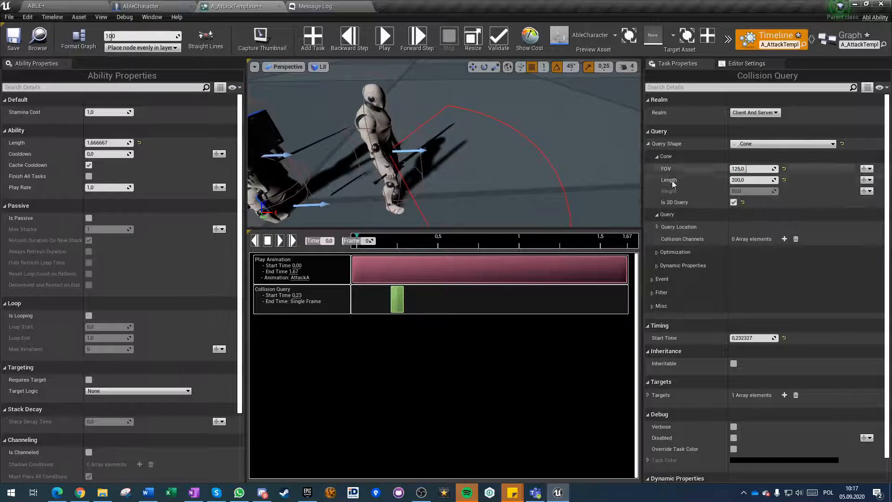
Try Camera as the source of the cone's query location, and set it back to Self.
{"action": "left_click", "coordinate": [656, 227]}
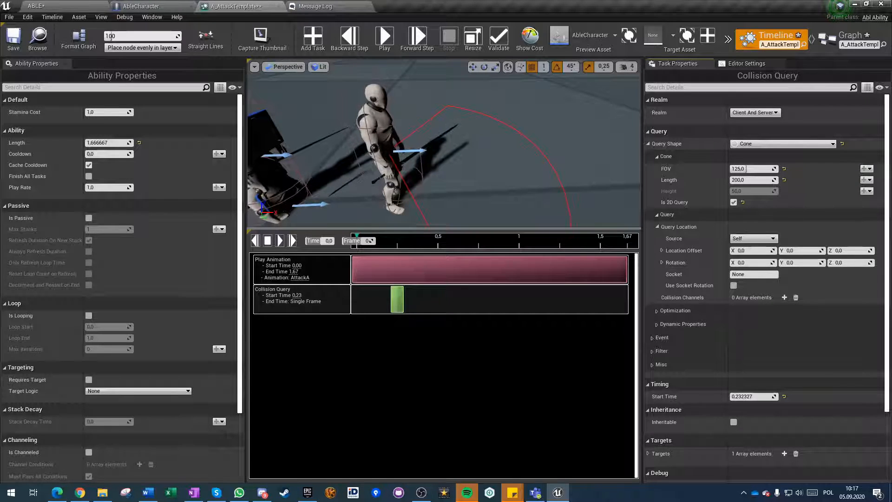
{"action": "left_click", "coordinate": [751, 238]}
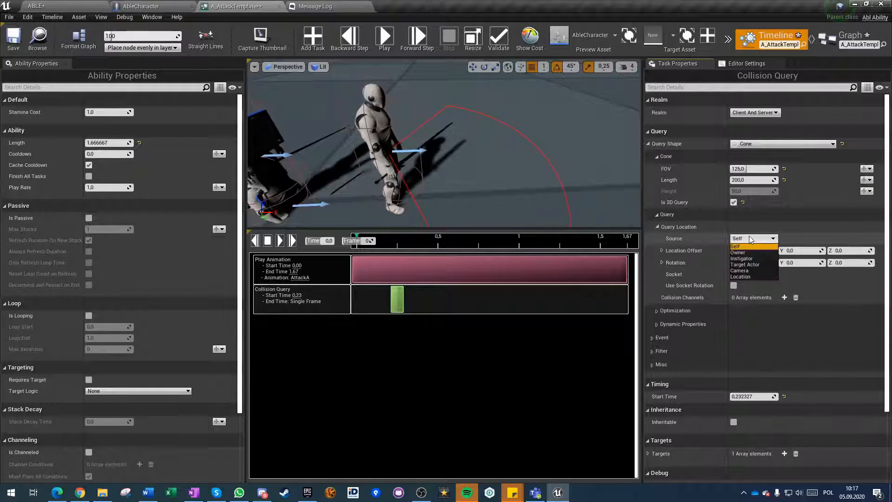
{"action": "left_click", "coordinate": [742, 270]}
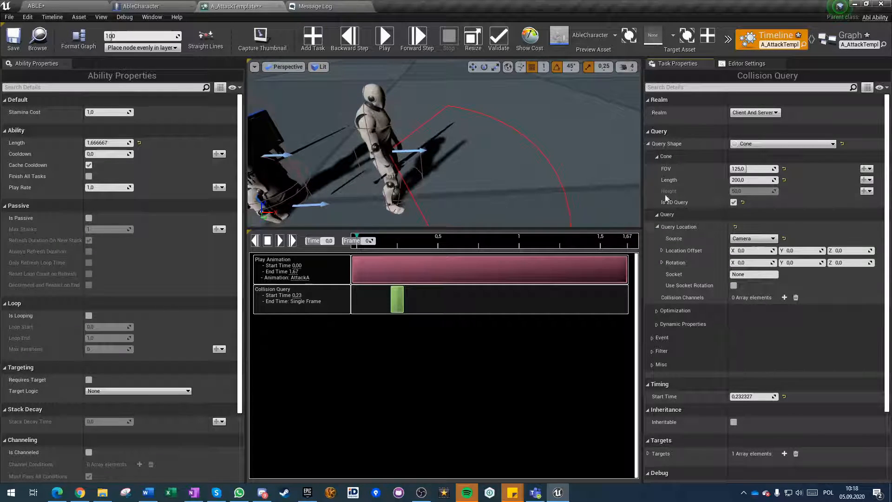
{"action": "left_click", "coordinate": [757, 239]}
{"action": "left_click", "coordinate": [743, 247]}
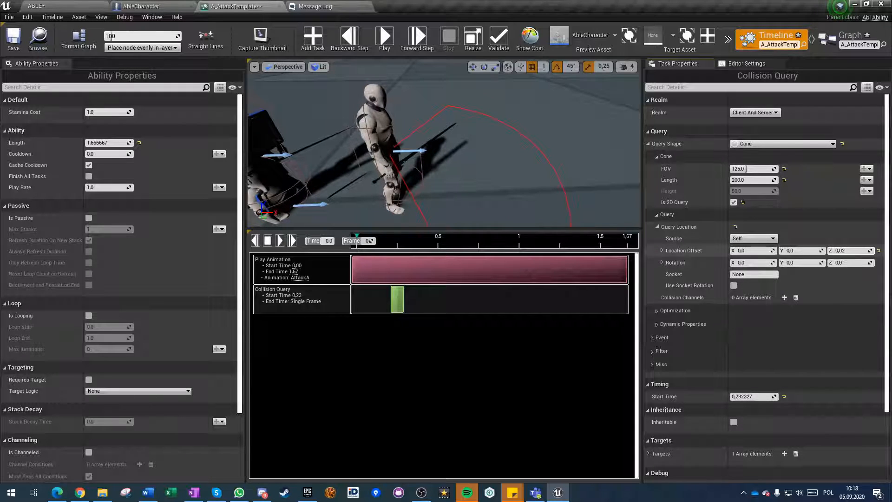
Try a Z location offset and Z, Y and X rotations on the cone's query location, resetting each to its default.
{"action": "mouse_move", "coordinate": [845, 251]}
{"action": "left_mouse_down"}
{"action": "mouse_move", "coordinate": [873, 251]}
{"action": "mouse_move", "coordinate": [848, 250]}
{"action": "mouse_move", "coordinate": [857, 251]}
{"action": "left_mouse_up"}
{"action": "left_click", "coordinate": [878, 251]}
{"action": "left_click_drag", "start_coordinate": [840, 263], "coordinate": [862, 261]}
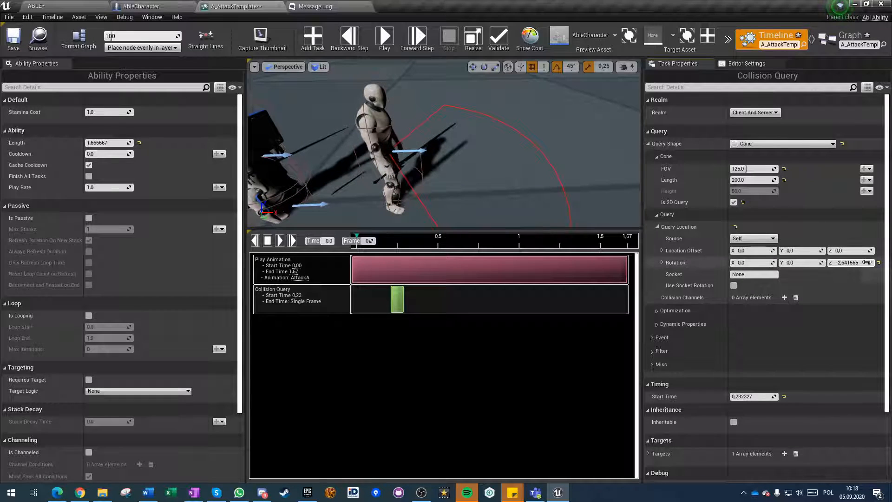
{"action": "left_click", "coordinate": [878, 262]}
{"action": "left_click_drag", "start_coordinate": [801, 262], "coordinate": [808, 262]}
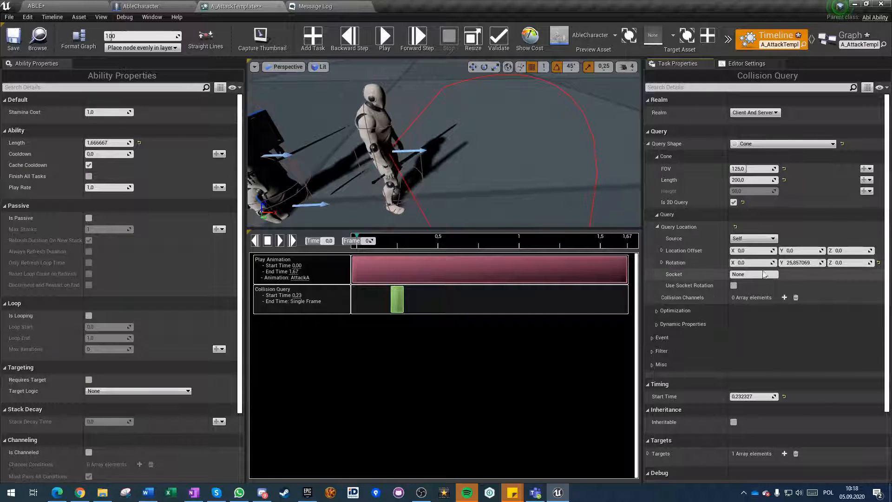
{"action": "left_click", "coordinate": [878, 263]}
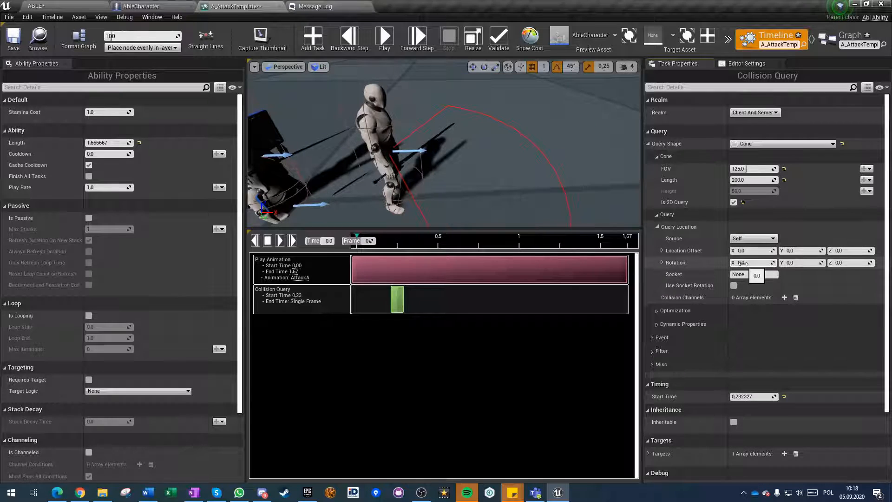
{"action": "left_click_drag", "start_coordinate": [743, 263], "coordinate": [748, 263]}
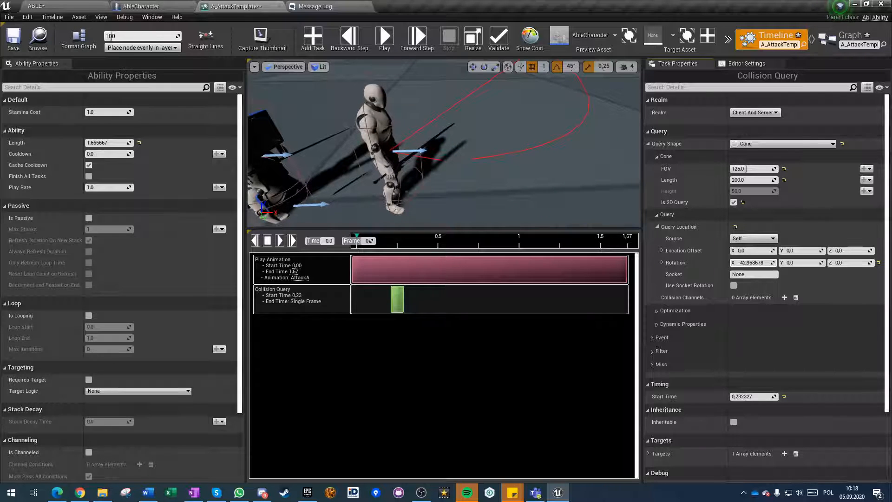
{"action": "right_click_drag", "start_coordinate": [488, 196], "coordinate": [614, 144]}
{"action": "right_click_drag", "start_coordinate": [443, 143], "coordinate": [379, 133]}
{"action": "left_click", "coordinate": [878, 263]}
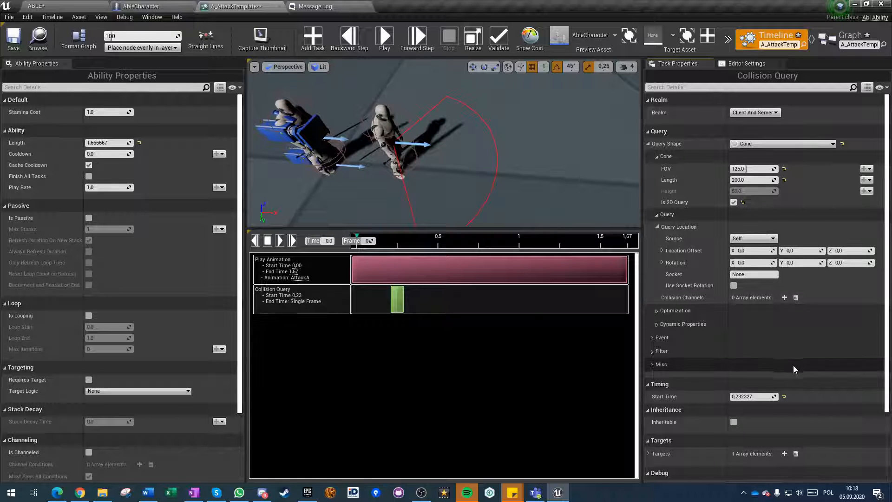
Switch to the AbleCharacter blueprint and locate the Set Debug Mode node in the Setup debug all components group.
{"action": "scroll", "coordinate": [793, 365], "scroll_direction": "down", "scroll_amount": 3}
{"action": "left_click", "coordinate": [141, 6]}
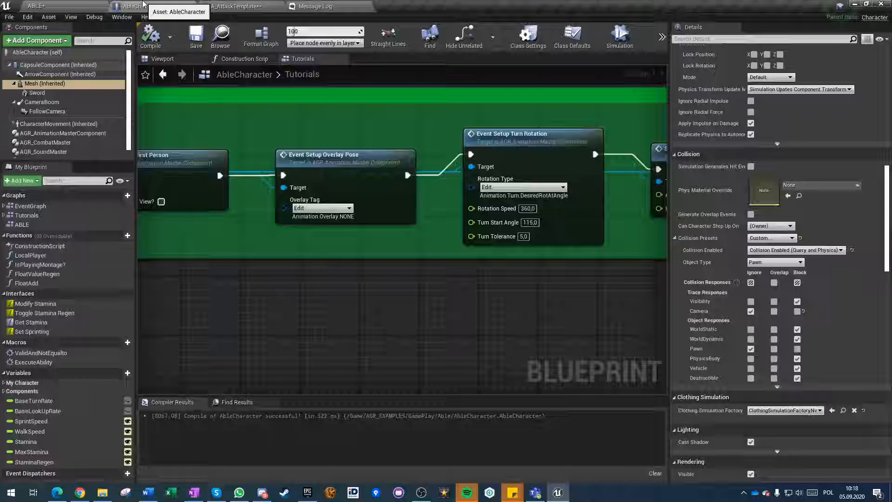
{"action": "scroll", "coordinate": [270, 306], "scroll_direction": "down", "scroll_amount": 5}
{"action": "right_click_drag", "start_coordinate": [270, 305], "coordinate": [403, 273]}
{"action": "scroll", "coordinate": [318, 229], "scroll_direction": "up", "scroll_amount": 2}
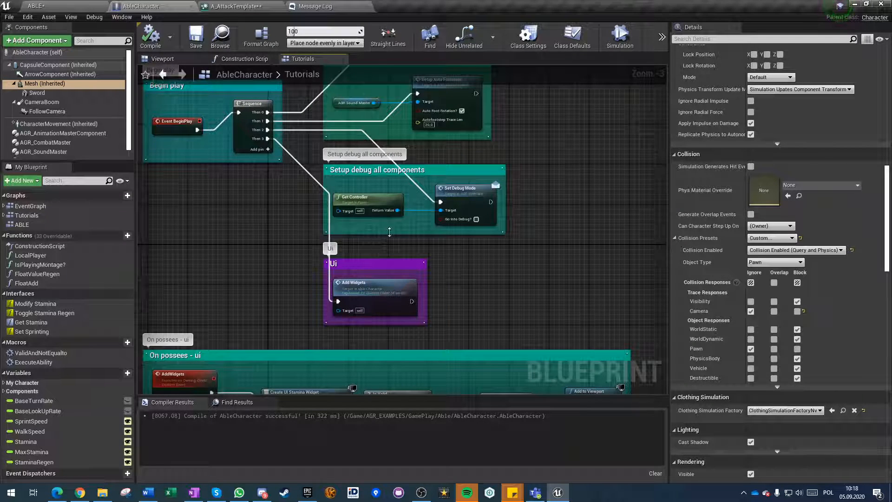
{"action": "scroll", "coordinate": [386, 232], "scroll_direction": "up", "scroll_amount": 3}
{"action": "left_click", "coordinate": [320, 202]}
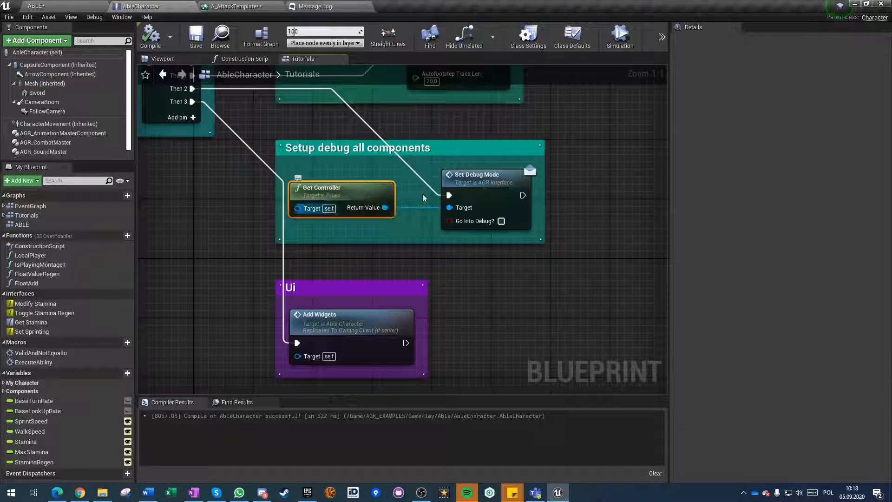
{"action": "left_click", "coordinate": [487, 256]}
{"action": "right_click_drag", "start_coordinate": [491, 259], "coordinate": [408, 304]}
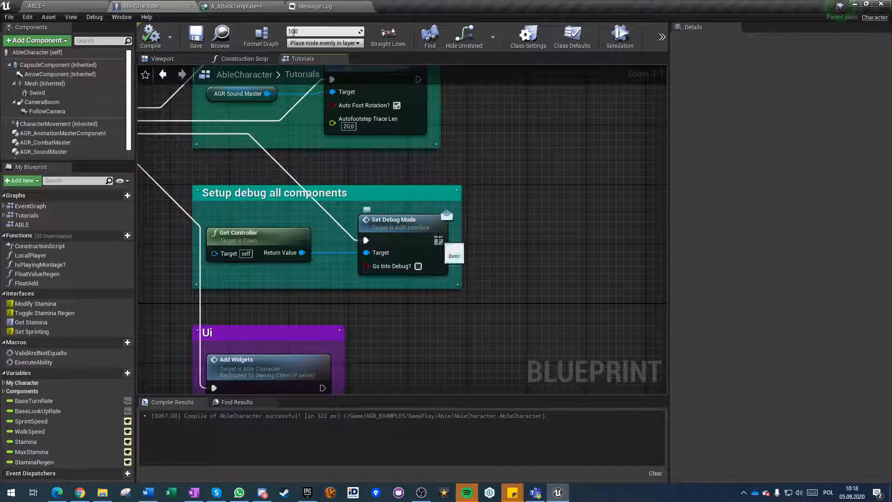
{"action": "left_click_drag", "start_coordinate": [438, 240], "coordinate": [515, 234]}
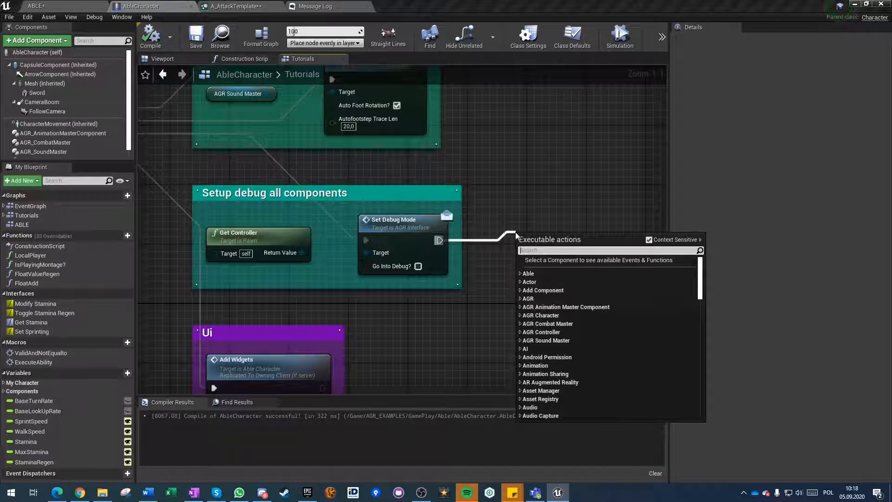
{"action": "type", "text": "show"}
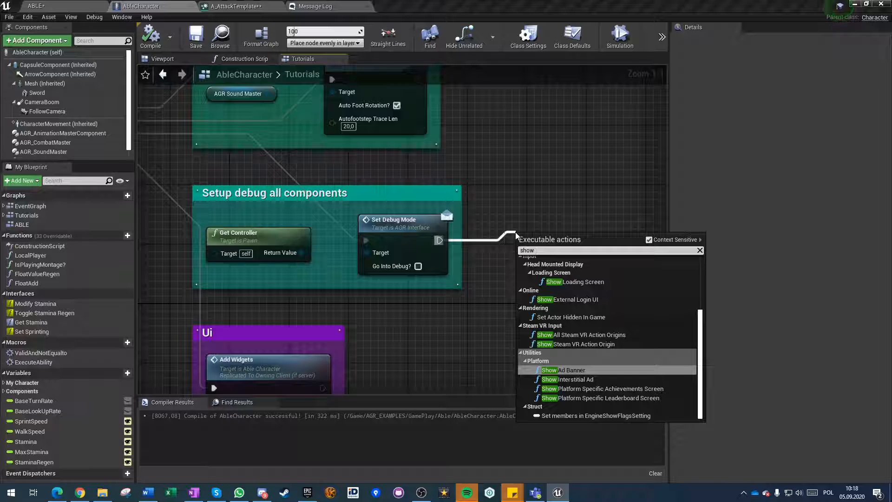
{"action": "type", "text": " coll"}
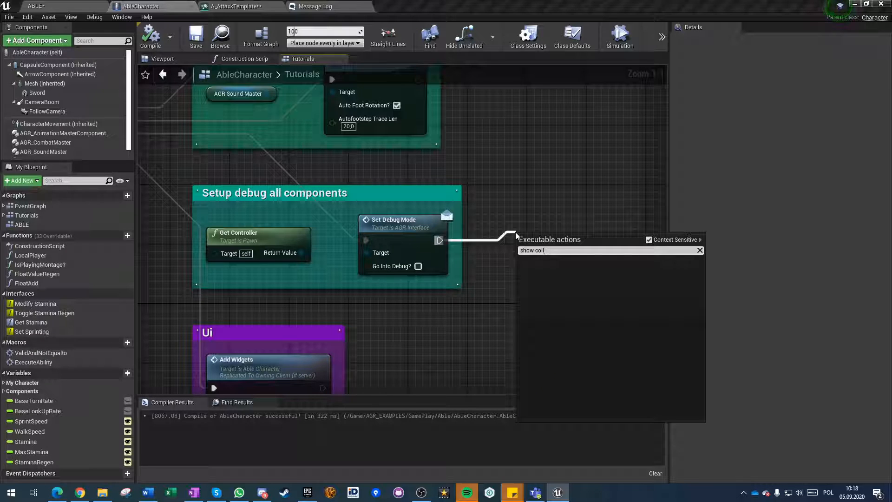
{"action": "left_click", "coordinate": [518, 215]}
{"action": "right_click", "coordinate": [522, 236]}
{"action": "type", "text": "abiltioy"}
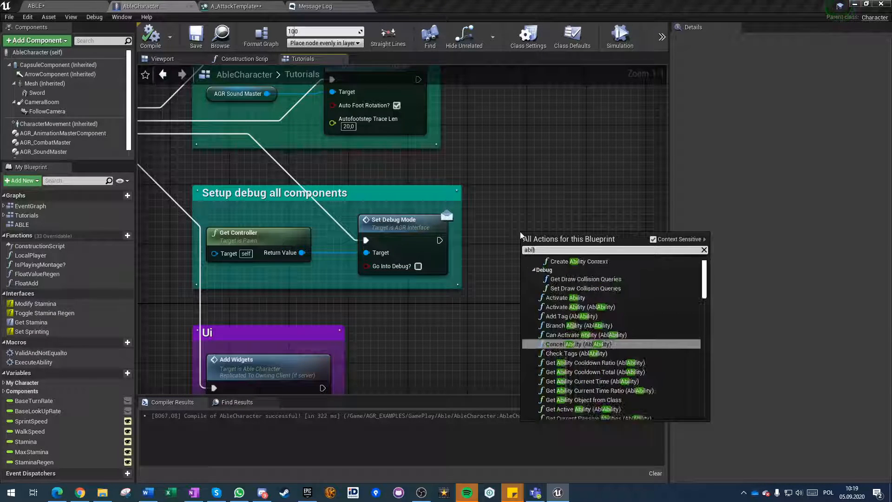
{"action": "key", "text": "BackSpace"}
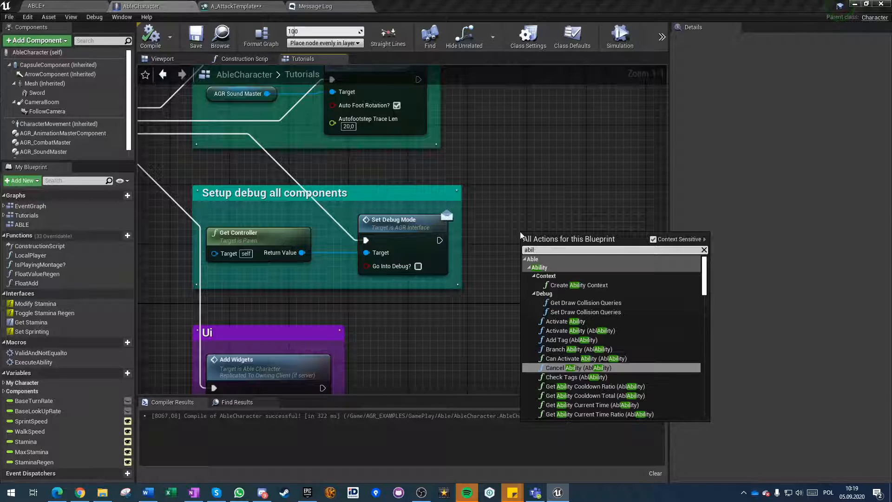
{"action": "type", "text": "ity co"}
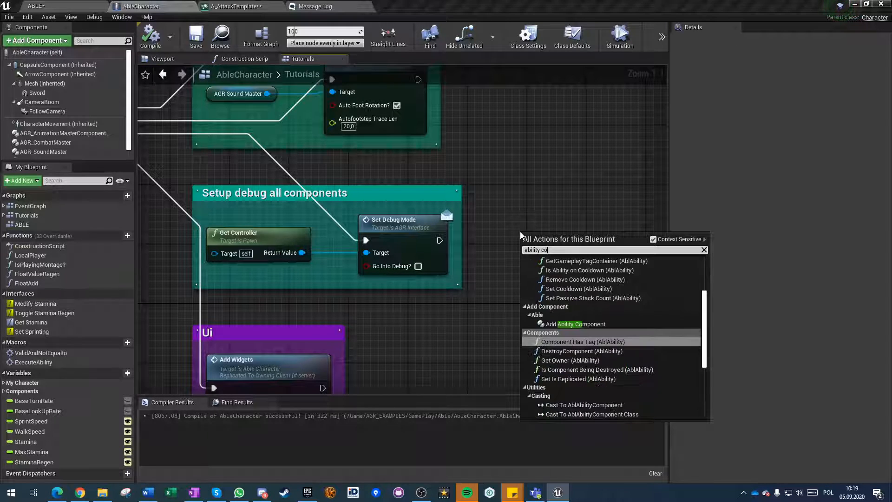
{"action": "type", "text": "lli"}
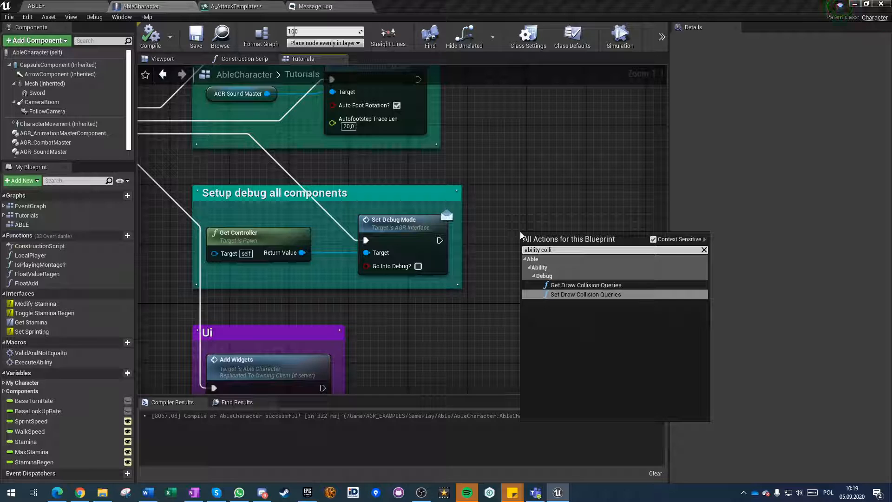
{"action": "key", "text": "Up"}
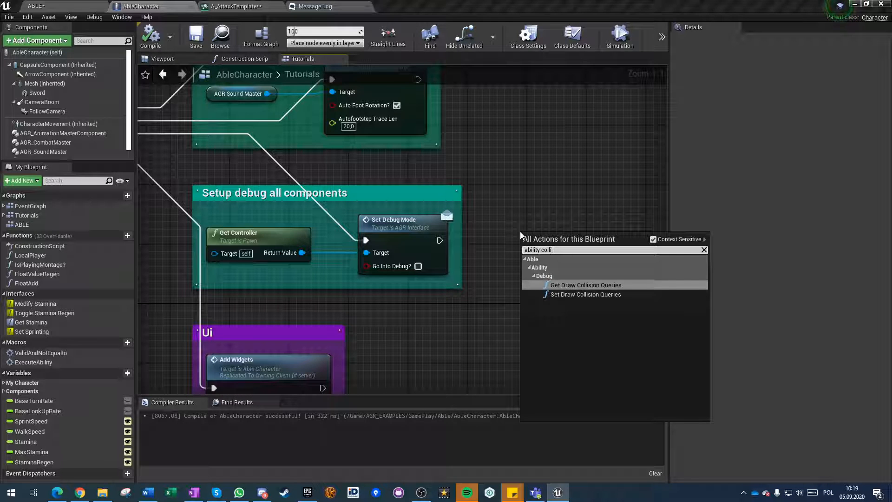
{"action": "key", "text": "Return"}
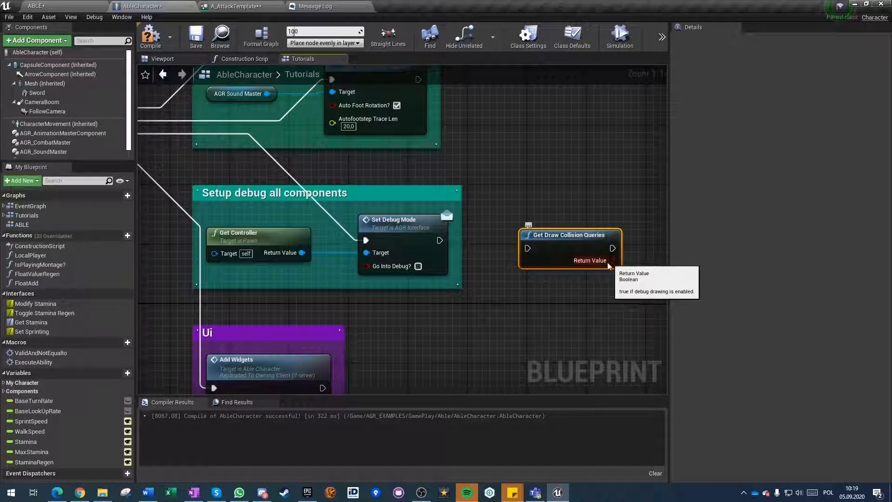
{"action": "key", "text": "Delete"}
Add a Set Draw Collision Queries node beside the Setup debug all components group and turn on its Enable option.
{"action": "right_click", "coordinate": [519, 254]}
{"action": "type", "text": "set draw collision"}
{"action": "key", "text": "Return"}
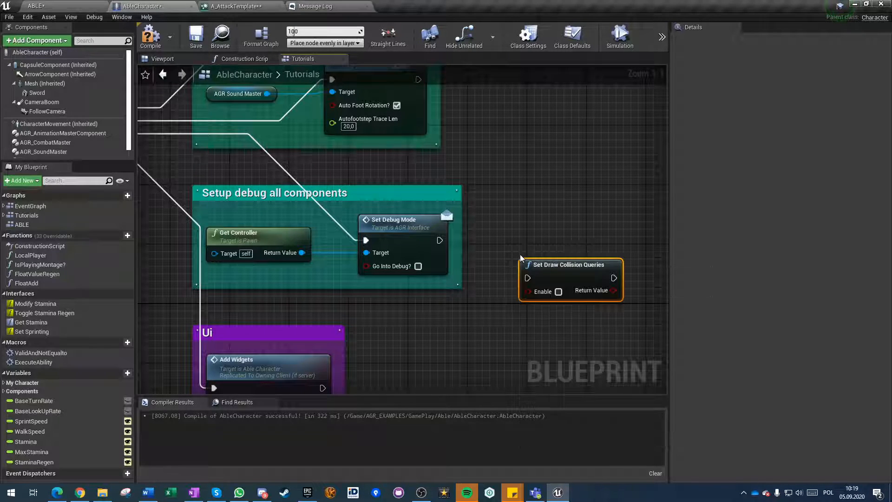
{"action": "left_click", "coordinate": [558, 291]}
Connect Set Debug Mode's execution output to Set Draw Collision Queries inside the debug comment, and compile and save the blueprint.
{"action": "mouse_move", "coordinate": [440, 241]}
{"action": "left_mouse_down"}
{"action": "mouse_move", "coordinate": [507, 252]}
{"action": "mouse_move", "coordinate": [527, 277]}
{"action": "mouse_move", "coordinate": [519, 233]}
{"action": "left_mouse_up"}
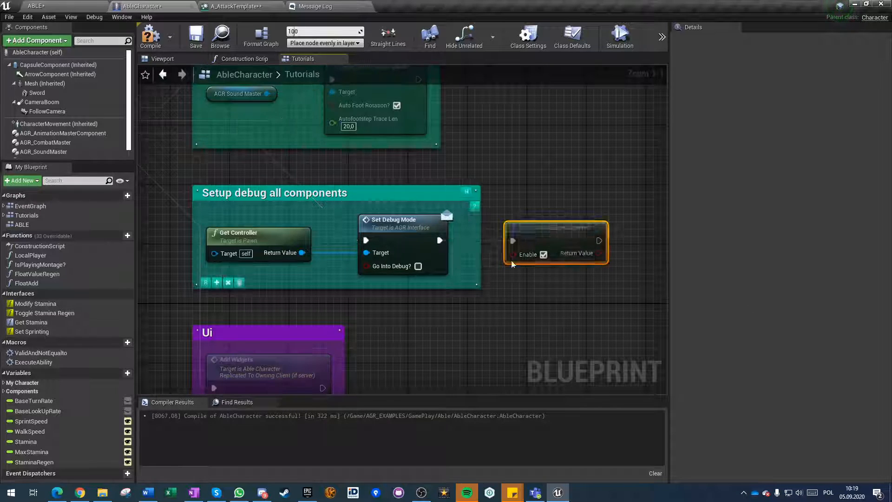
{"action": "left_click", "coordinate": [575, 304]}
{"action": "left_click", "coordinate": [150, 36]}
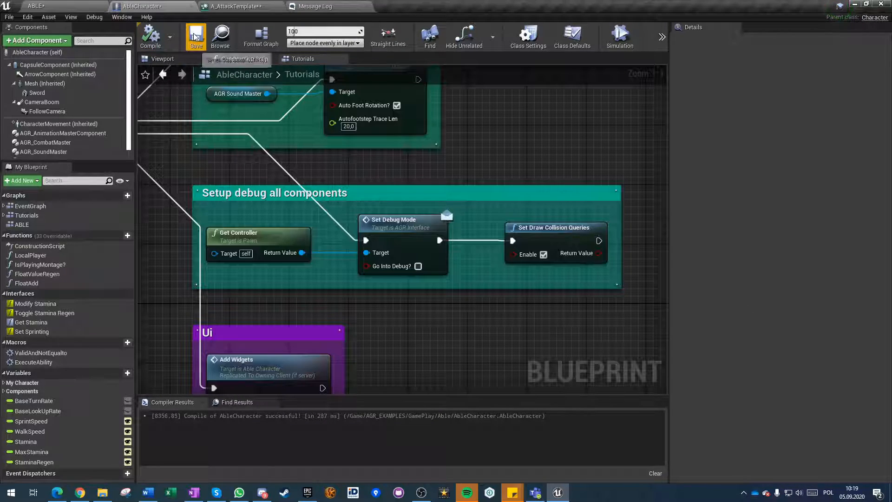
Switch to the A_AttackTemplate ability, save it, and return to its timeline from the message log.
{"action": "left_click", "coordinate": [59, 6]}
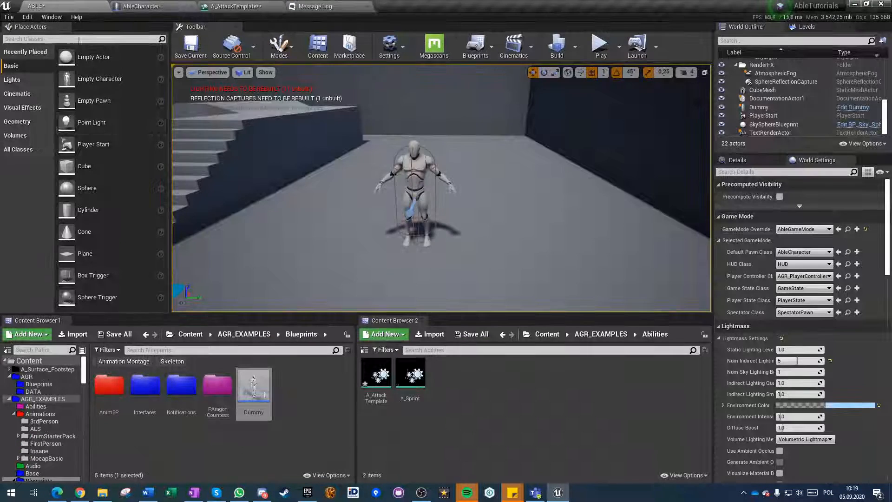
{"action": "left_click", "coordinate": [223, 6]}
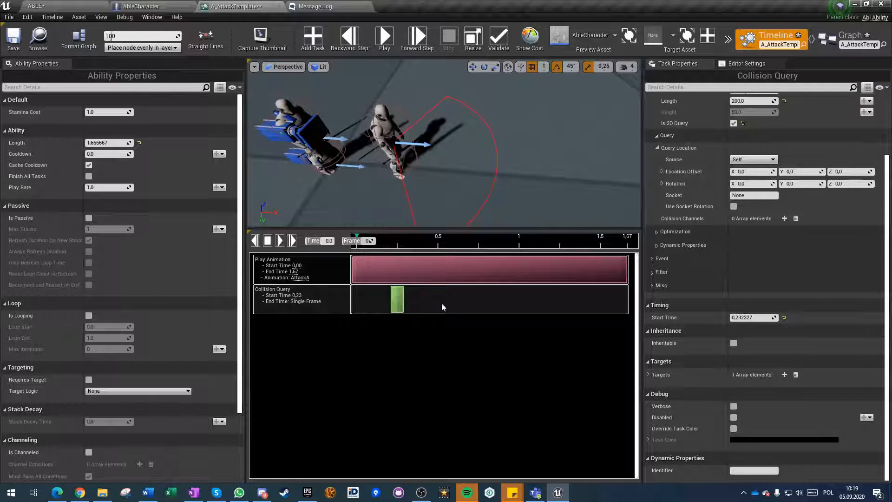
{"action": "key", "text": "ctrl+s"}
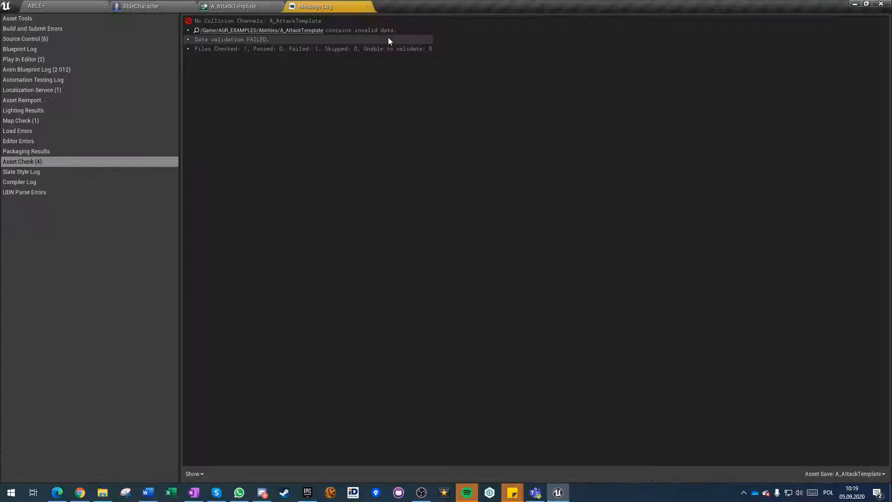
{"action": "left_click", "coordinate": [236, 5]}
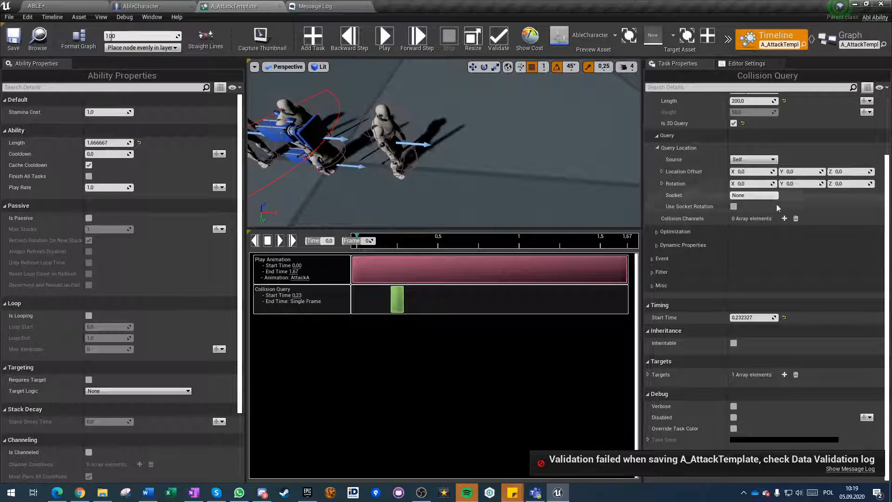
Examine how the query cone covers the preview characters from several closer and wider viewpoints.
{"action": "scroll", "coordinate": [782, 222], "scroll_direction": "up", "scroll_amount": 3}
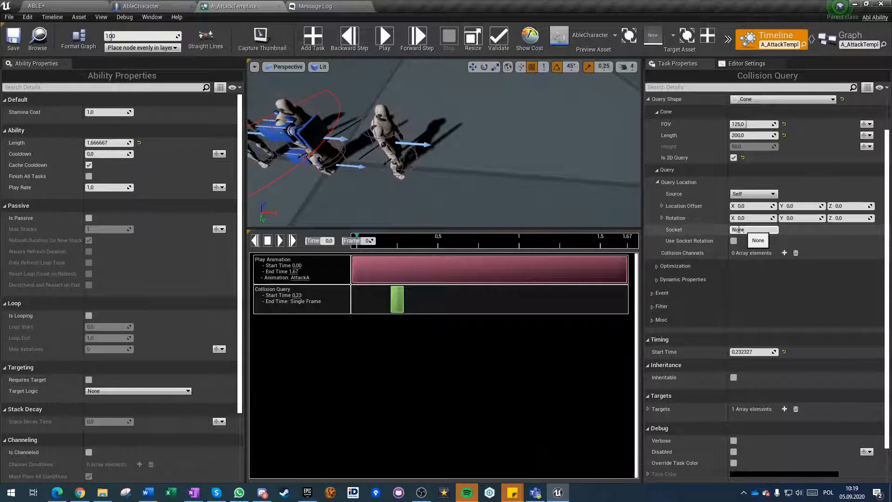
{"action": "right_click_drag", "start_coordinate": [420, 182], "coordinate": [372, 168]}
{"action": "key", "text": "w"}
{"action": "right_click_drag", "start_coordinate": [428, 112], "coordinate": [409, 108]}
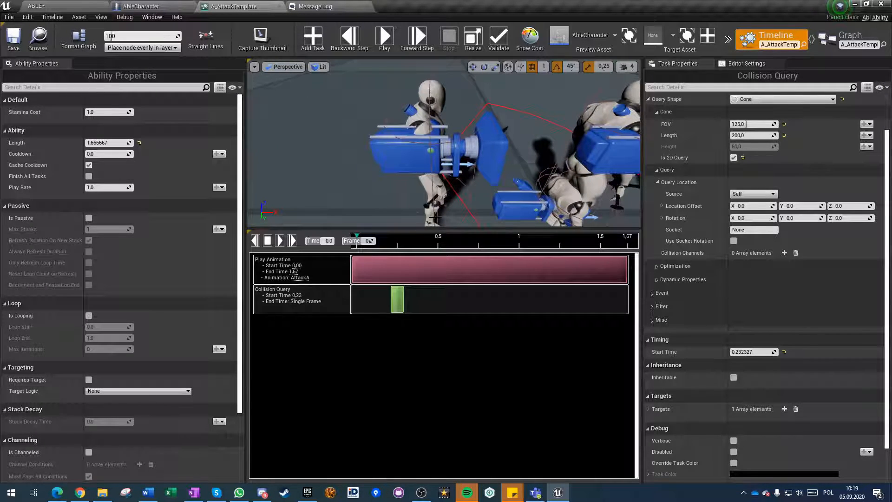
{"action": "key", "text": "s"}
{"action": "right_click_drag", "start_coordinate": [435, 195], "coordinate": [416, 192]}
{"action": "key", "text": "w"}
{"action": "key", "text": "w"}
{"action": "key", "text": "s"}
{"action": "key", "text": "w"}
{"action": "key", "text": "s"}
{"action": "key", "text": "w"}
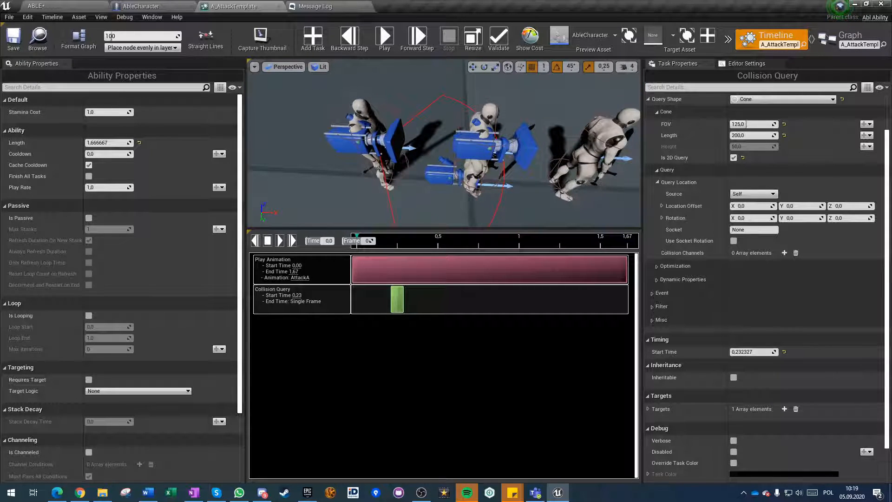
{"action": "key", "text": "s"}
{"action": "right_click_drag", "start_coordinate": [416, 144], "coordinate": [417, 133]}
{"action": "key", "text": "w"}
{"action": "key", "text": "s"}
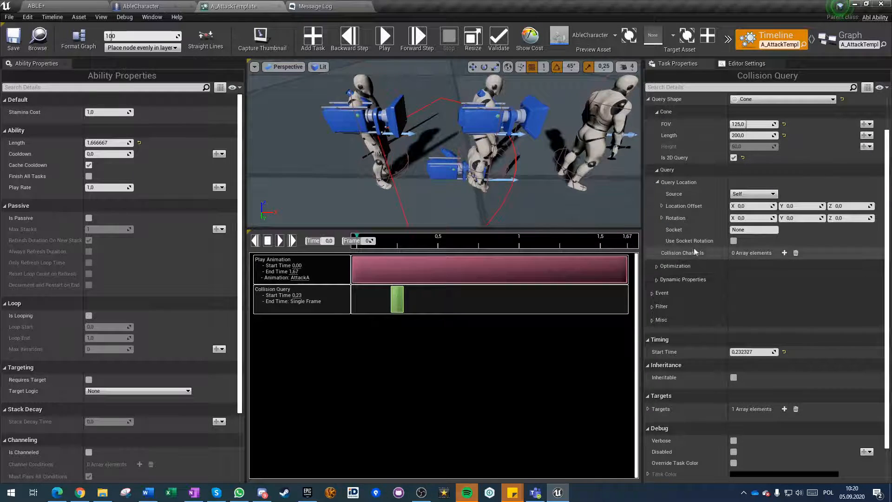
Add two collision channels to the cone's query location settings: Pawn and Destructible.
{"action": "left_click", "coordinate": [784, 252]}
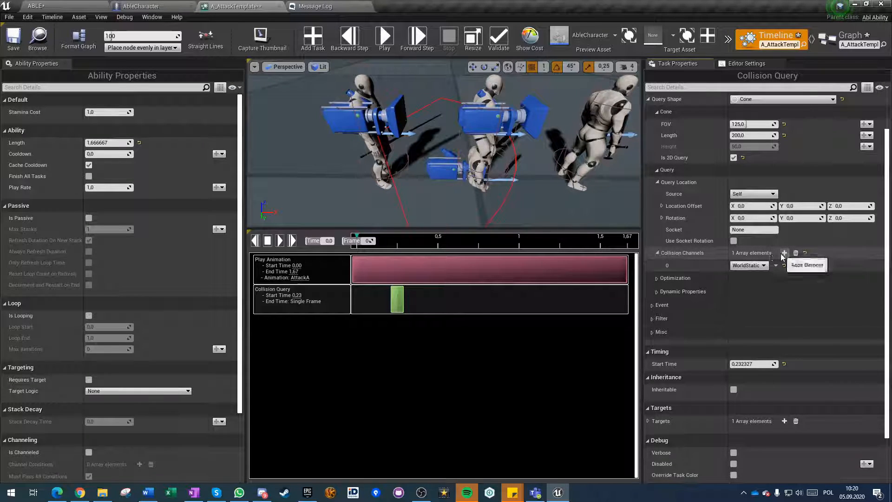
{"action": "left_click", "coordinate": [750, 265]}
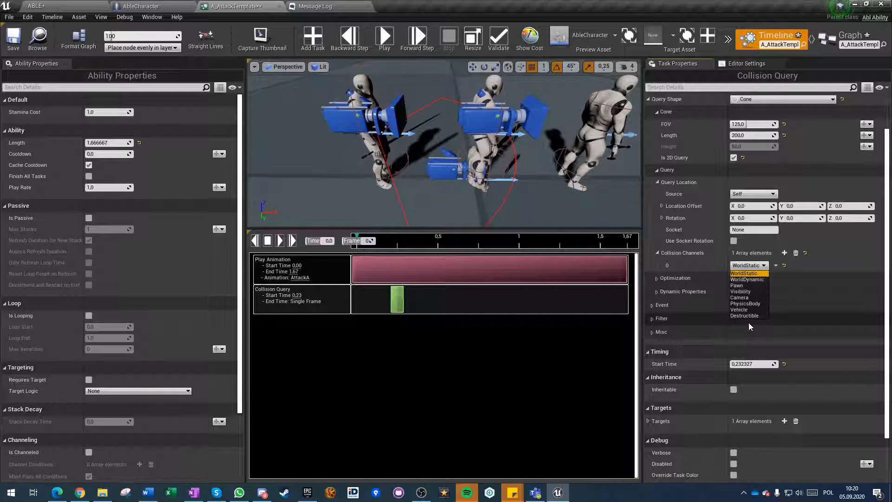
{"action": "left_click", "coordinate": [741, 286]}
{"action": "left_click", "coordinate": [784, 253]}
{"action": "left_click", "coordinate": [748, 277]}
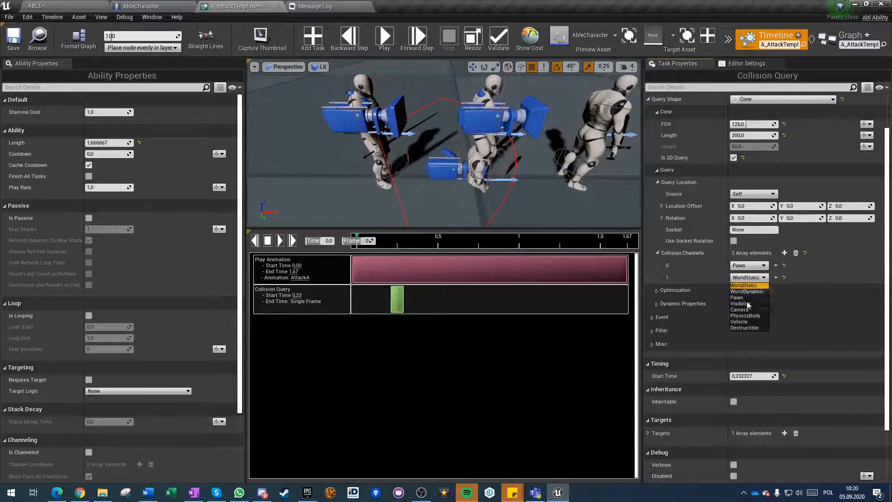
{"action": "left_click", "coordinate": [746, 327]}
{"action": "left_click", "coordinate": [785, 254]}
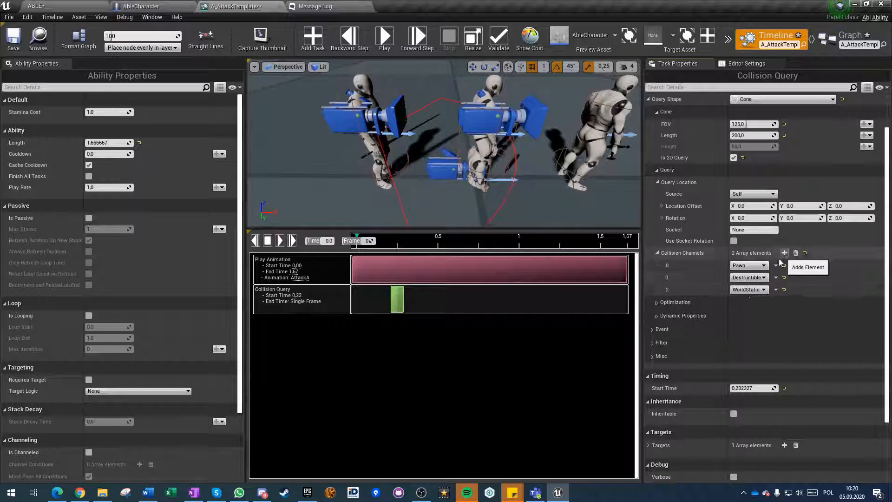
{"action": "left_click", "coordinate": [748, 290]}
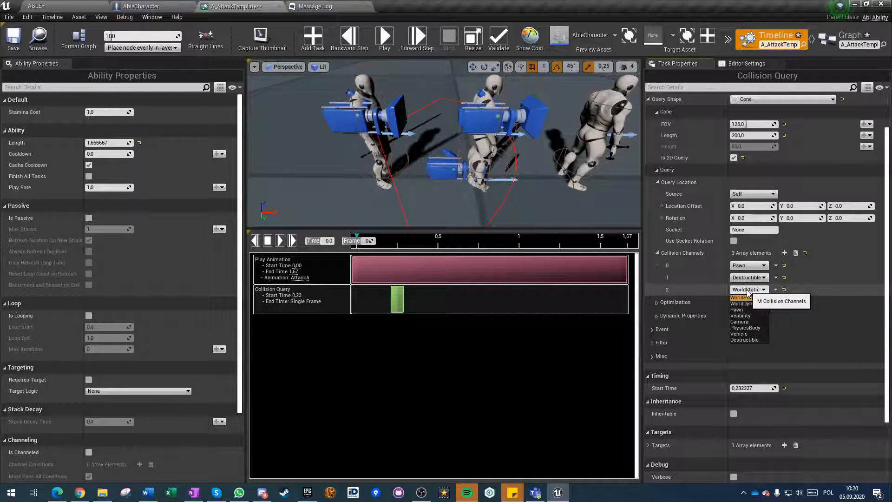
{"action": "left_click", "coordinate": [743, 298]}
{"action": "left_click", "coordinate": [776, 290]}
{"action": "left_click", "coordinate": [788, 308]}
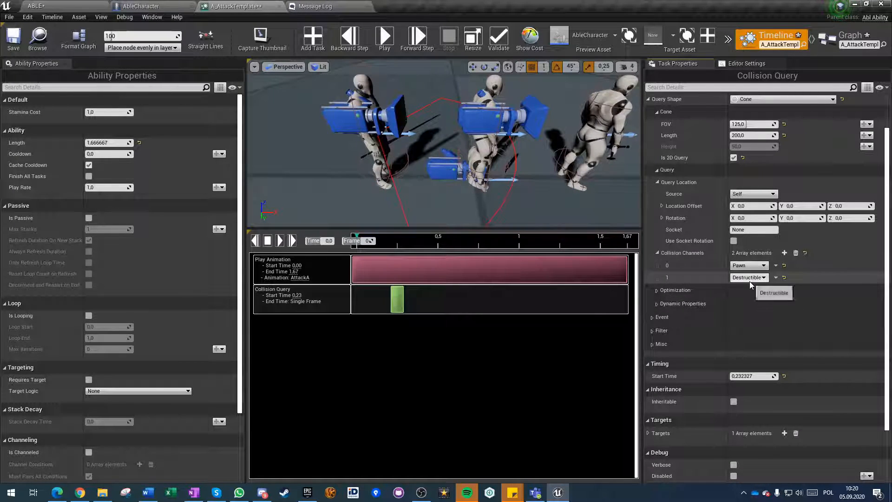
Examine the collision query's Optimization, Dynamic Properties, Event and Filter settings.
{"action": "left_click", "coordinate": [657, 290]}
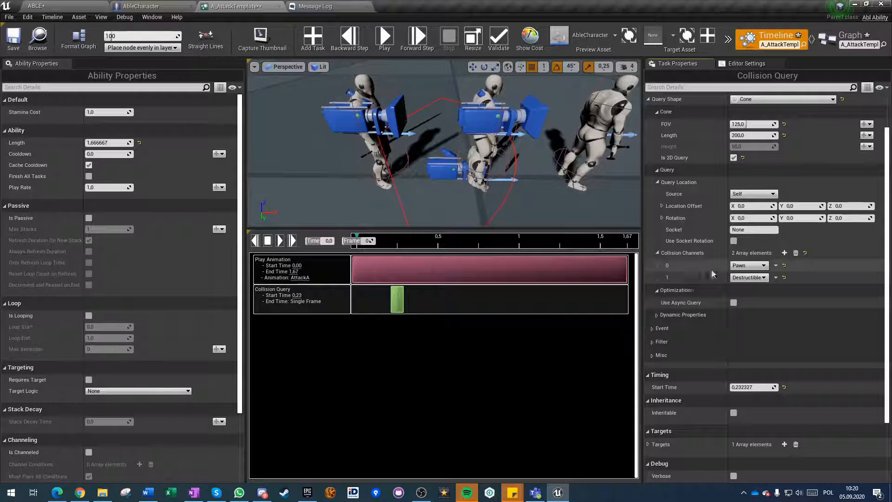
{"action": "left_click", "coordinate": [656, 315]}
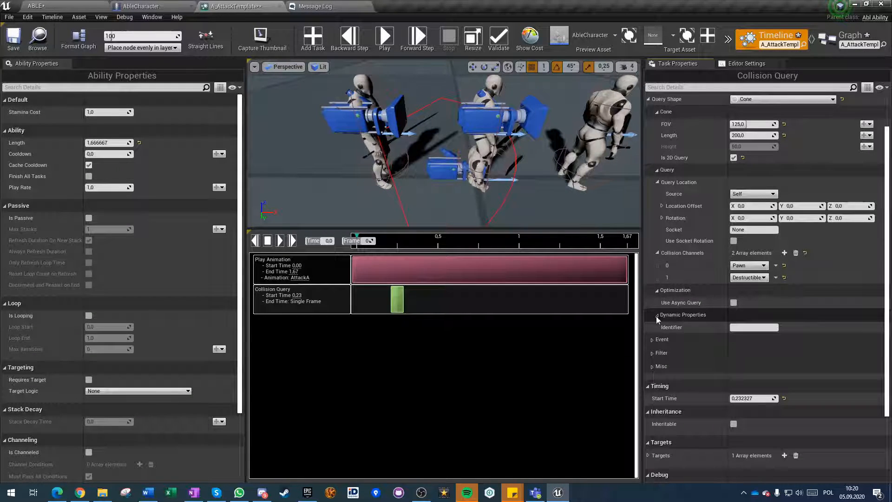
{"action": "left_click", "coordinate": [655, 316]}
{"action": "left_click", "coordinate": [652, 328]}
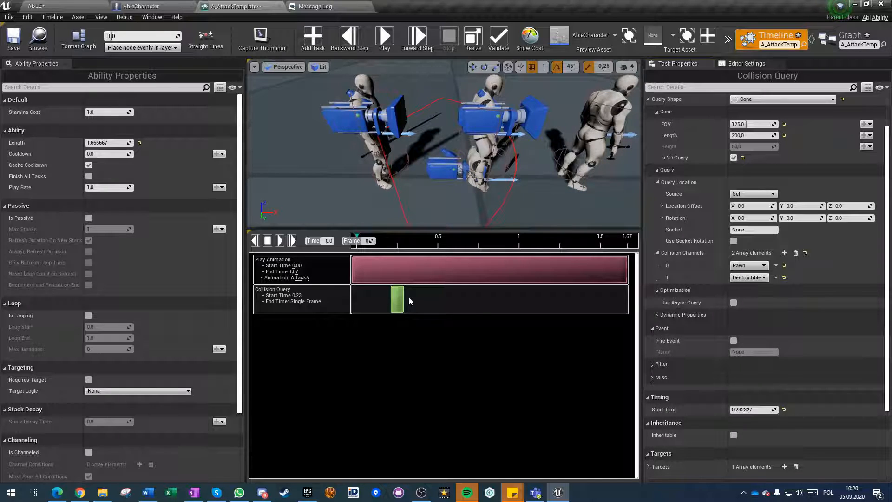
{"action": "left_click", "coordinate": [652, 328]}
{"action": "left_click", "coordinate": [652, 342]}
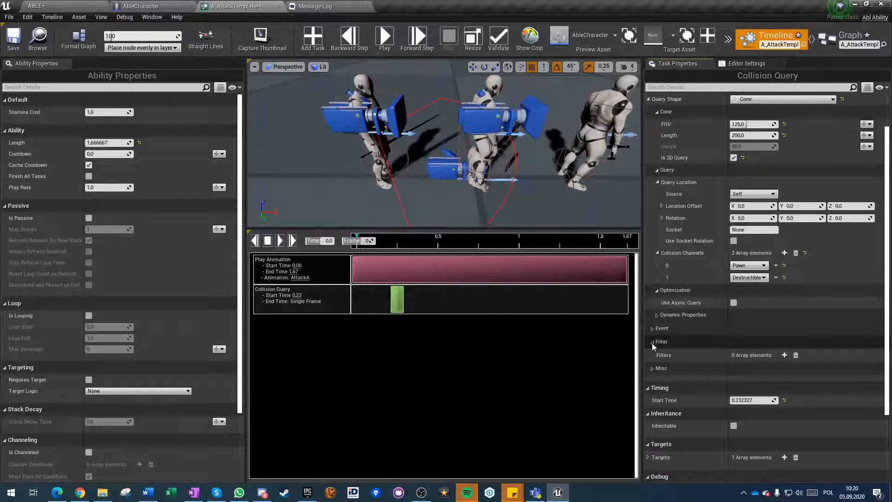
{"action": "left_click", "coordinate": [652, 342]}
{"action": "left_click", "coordinate": [651, 330]}
{"action": "left_click", "coordinate": [651, 330]}
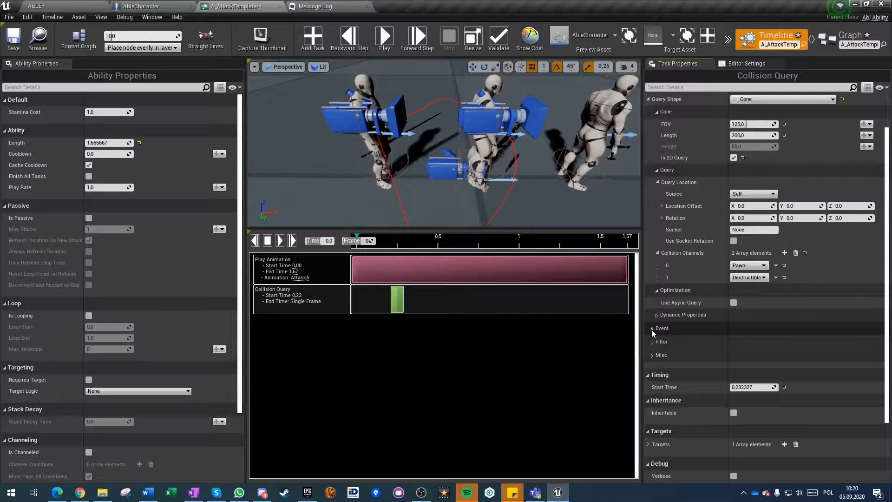
Add two filters to the collision query: Filter Instigator and Filter Owner.
{"action": "left_click", "coordinate": [651, 343]}
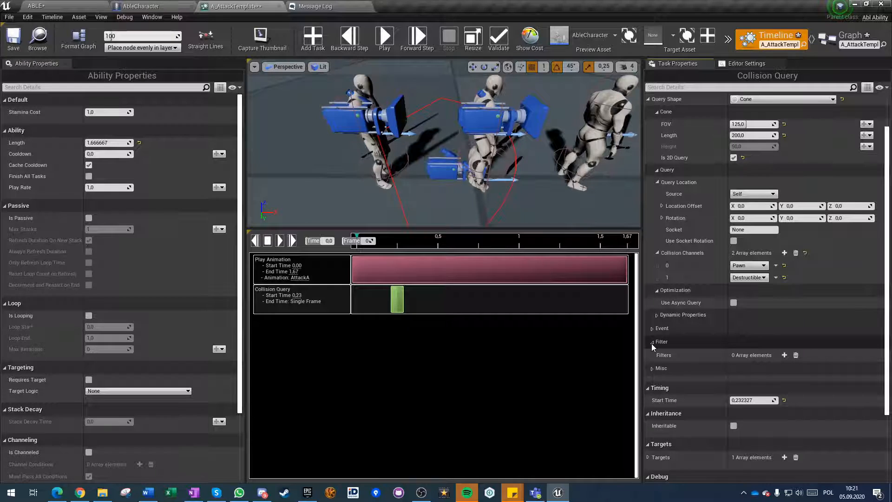
{"action": "left_click", "coordinate": [784, 355]}
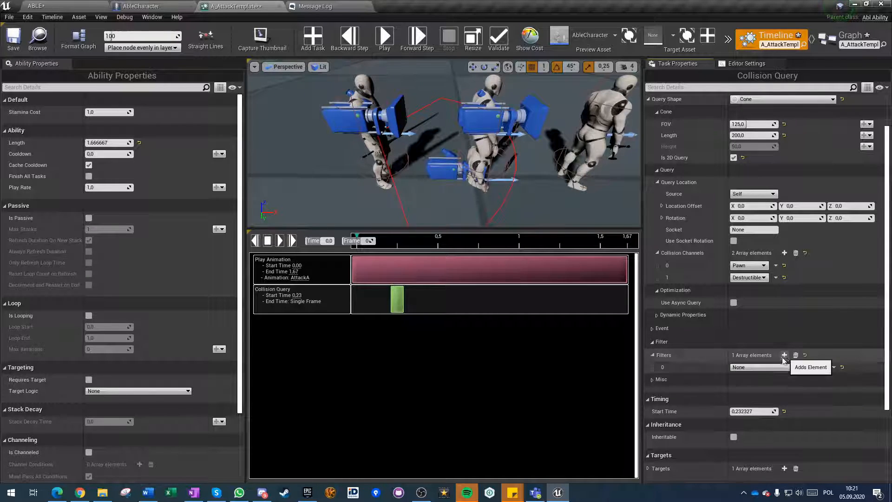
{"action": "left_click", "coordinate": [755, 368]}
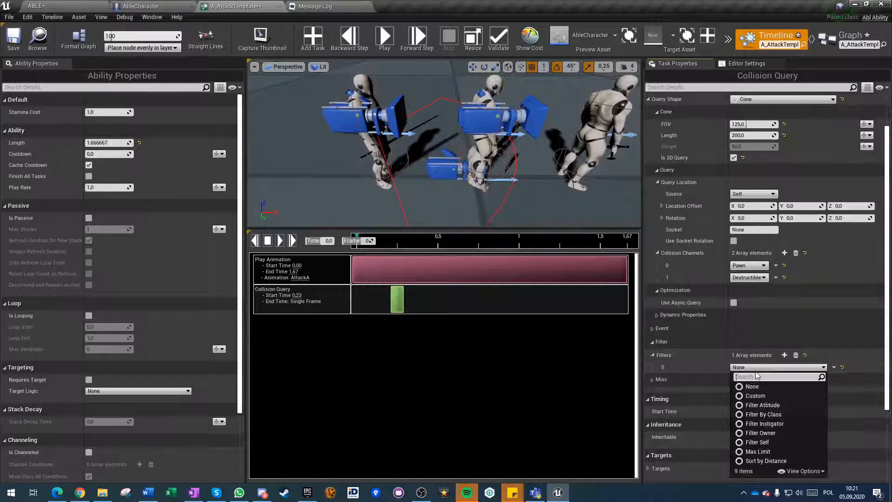
{"action": "left_click", "coordinate": [764, 423]}
{"action": "left_click", "coordinate": [784, 355]}
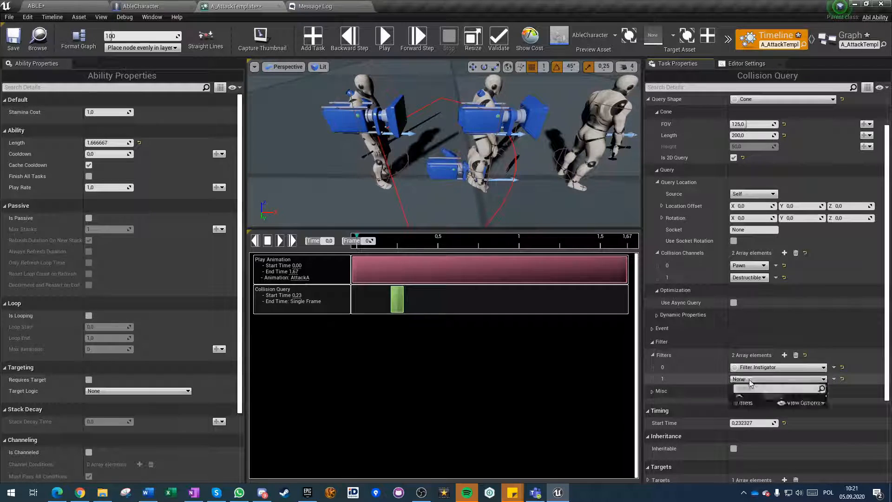
{"action": "left_click", "coordinate": [771, 378]}
{"action": "left_click", "coordinate": [762, 335]}
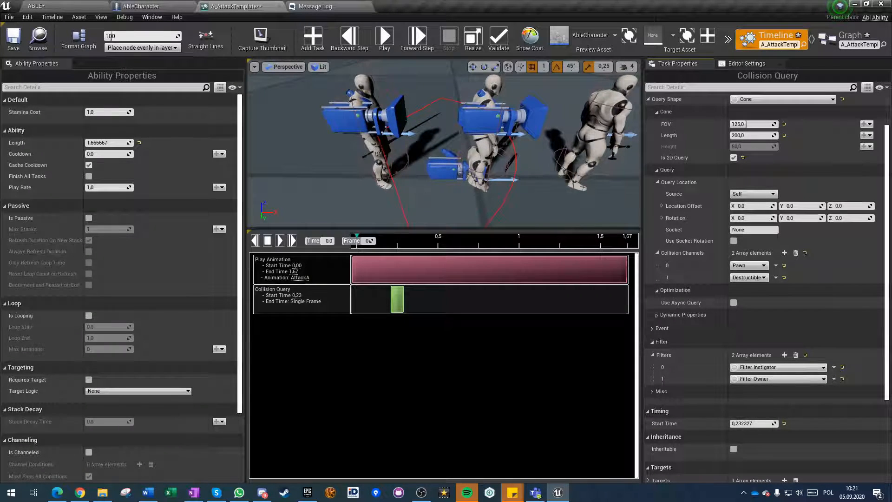
Add a third entry to the collision query's filters, look through the available filter types, and delete the entry.
{"action": "scroll", "coordinate": [715, 396], "scroll_direction": "down", "scroll_amount": 2}
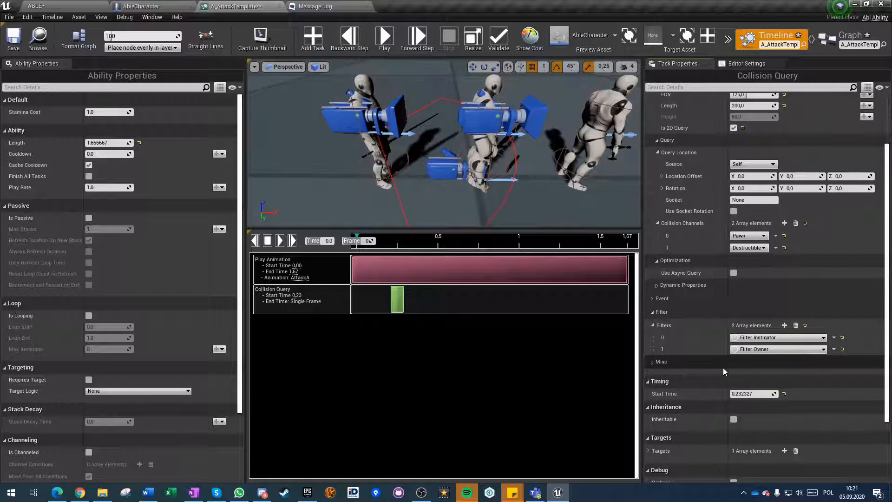
{"action": "left_click", "coordinate": [784, 325]}
{"action": "left_click", "coordinate": [778, 361]}
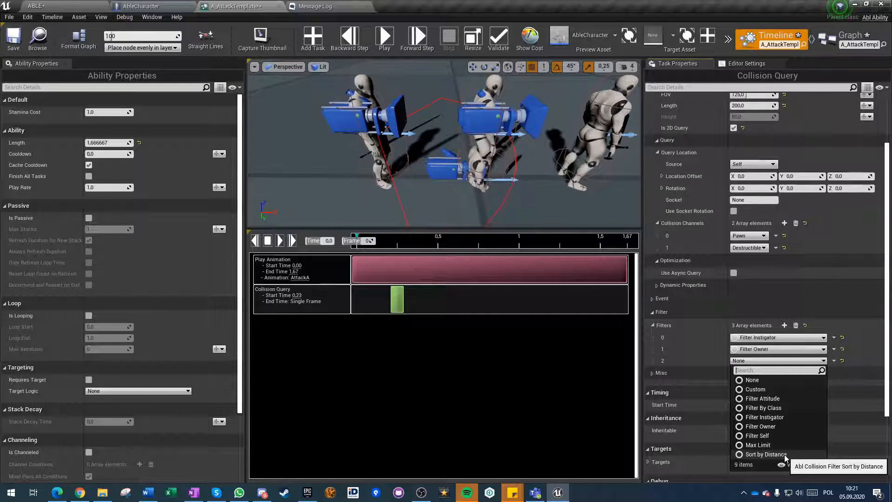
{"action": "left_click", "coordinate": [762, 381]}
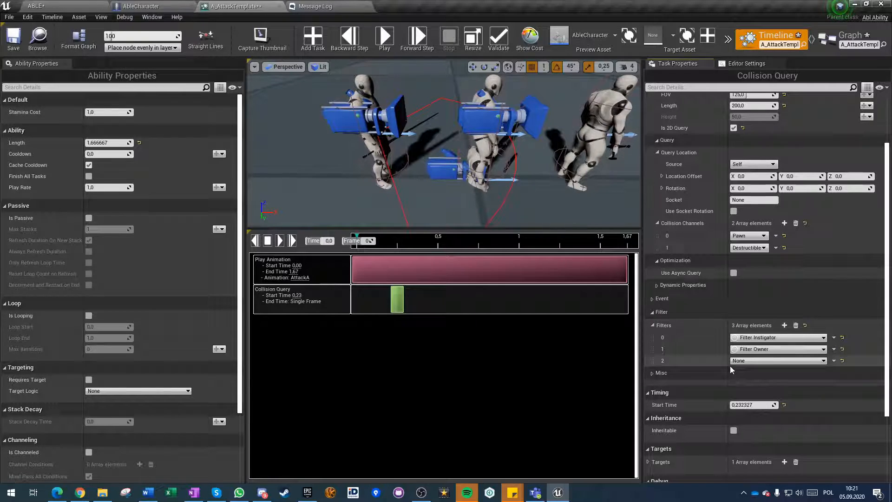
{"action": "left_click", "coordinate": [768, 361]}
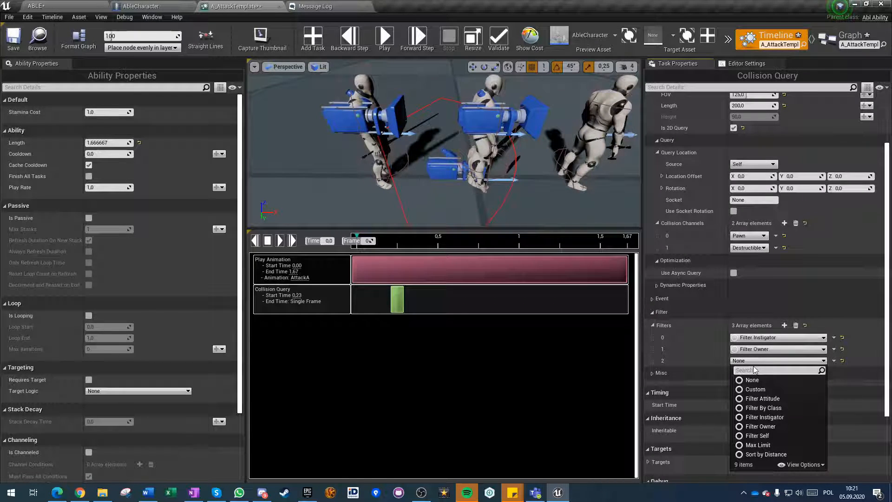
{"action": "left_click", "coordinate": [832, 364]}
{"action": "left_click", "coordinate": [843, 382]}
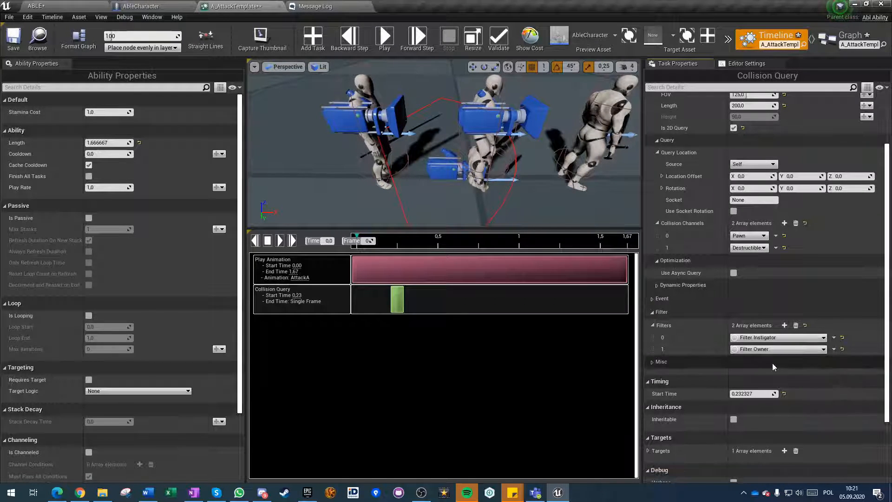
Examine the collision query's Misc settings, especially Copy to Context.
{"action": "left_click", "coordinate": [653, 362]}
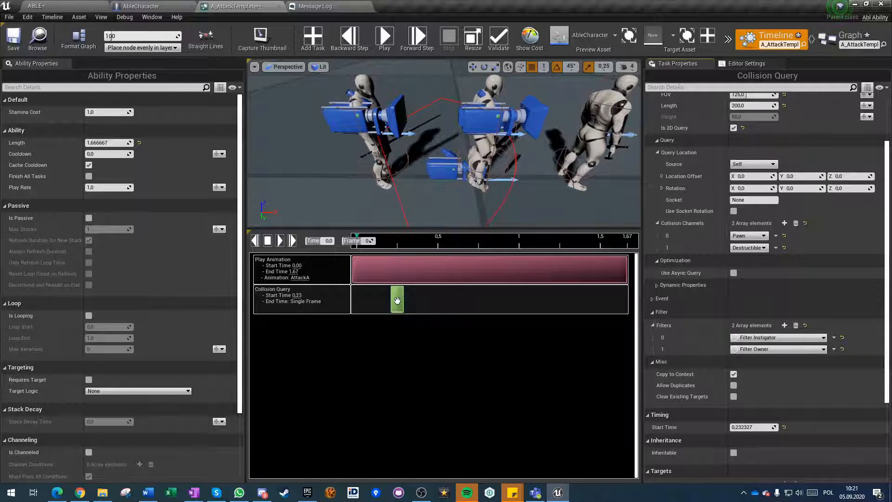
{"action": "left_click", "coordinate": [733, 374]}
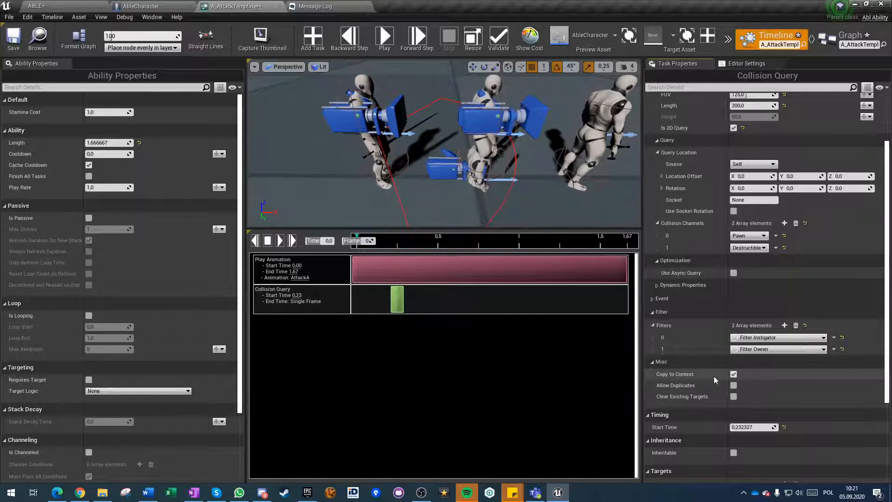
Try a Get Target Actors node on the Event On Ability Start context in the ability graph, delete it, and return to the timeline.
{"action": "left_click", "coordinate": [850, 36]}
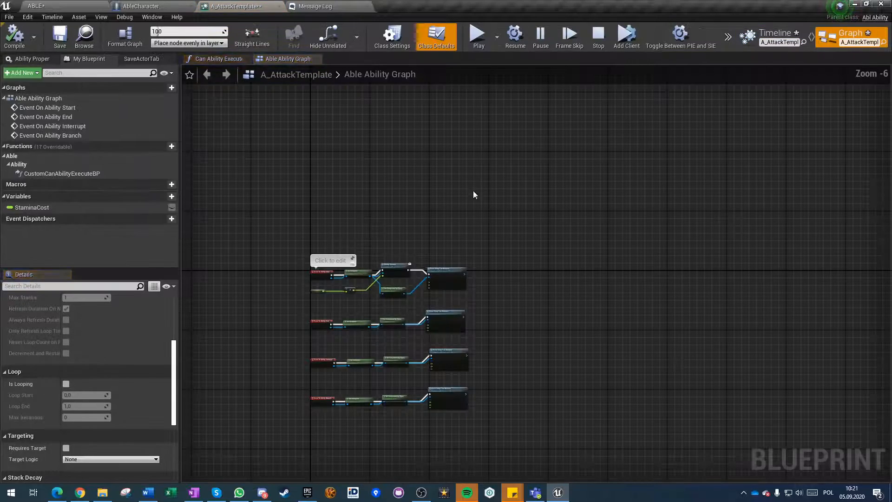
{"action": "scroll", "coordinate": [357, 277], "scroll_direction": "up", "scroll_amount": 7}
{"action": "left_click_drag", "start_coordinate": [265, 283], "coordinate": [378, 153]}
{"action": "type", "text": "target"}
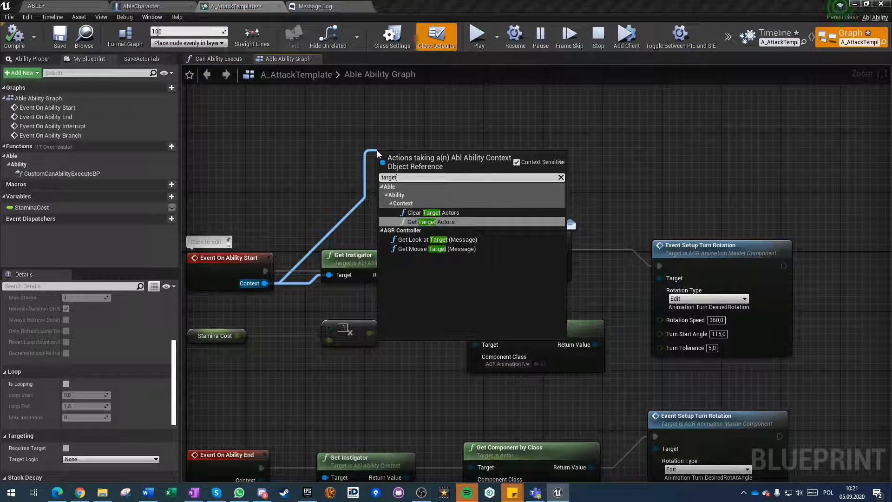
{"action": "left_click", "coordinate": [447, 223]}
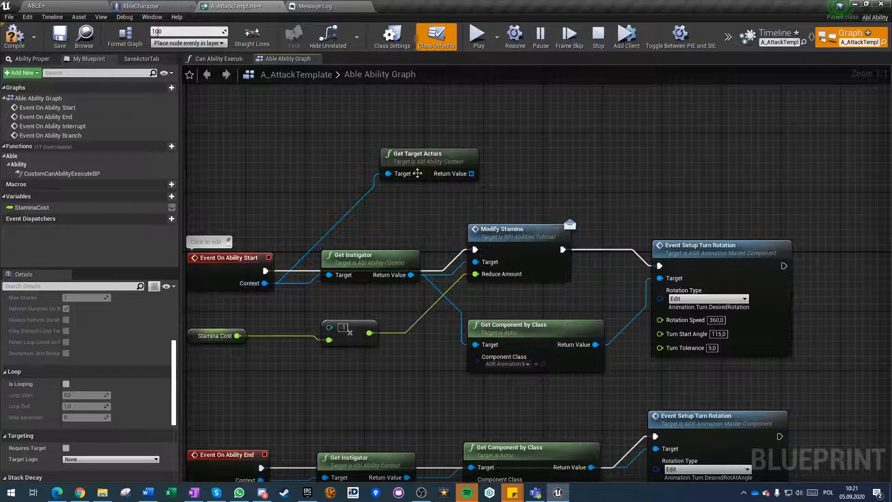
{"action": "left_click_drag", "start_coordinate": [415, 175], "coordinate": [371, 138]}
{"action": "left_click_drag", "start_coordinate": [429, 137], "coordinate": [479, 136]}
{"action": "left_click", "coordinate": [460, 136]}
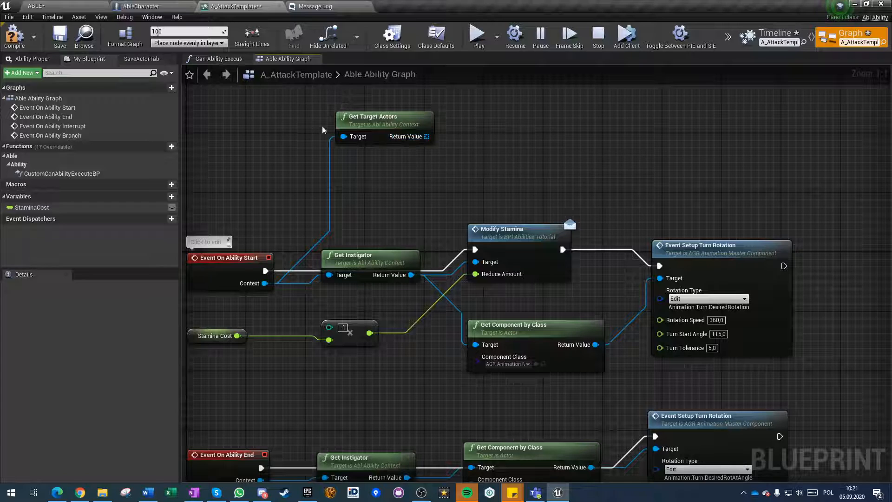
{"action": "key", "text": "Delete"}
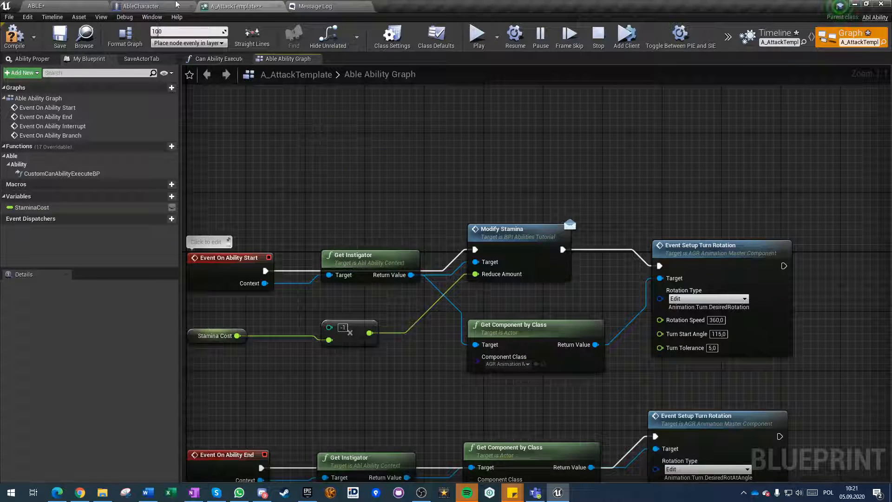
{"action": "left_click", "coordinate": [177, 5]}
{"action": "left_click", "coordinate": [251, 6]}
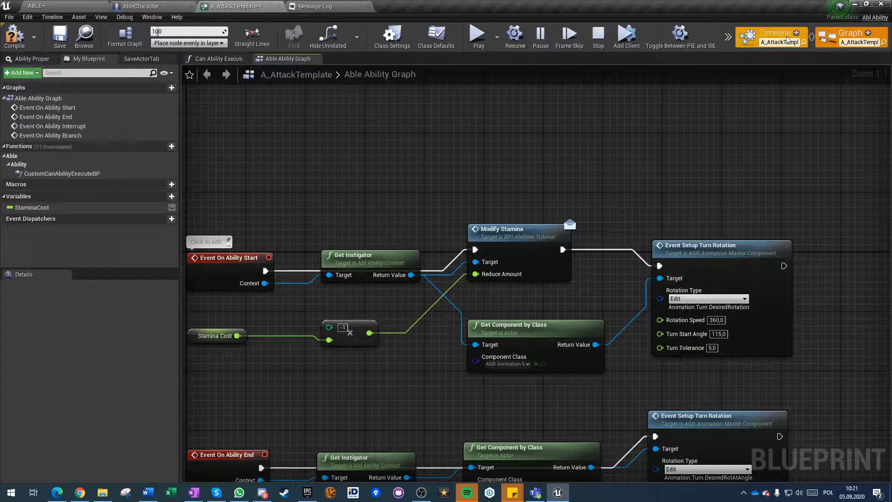
{"action": "left_click", "coordinate": [786, 39]}
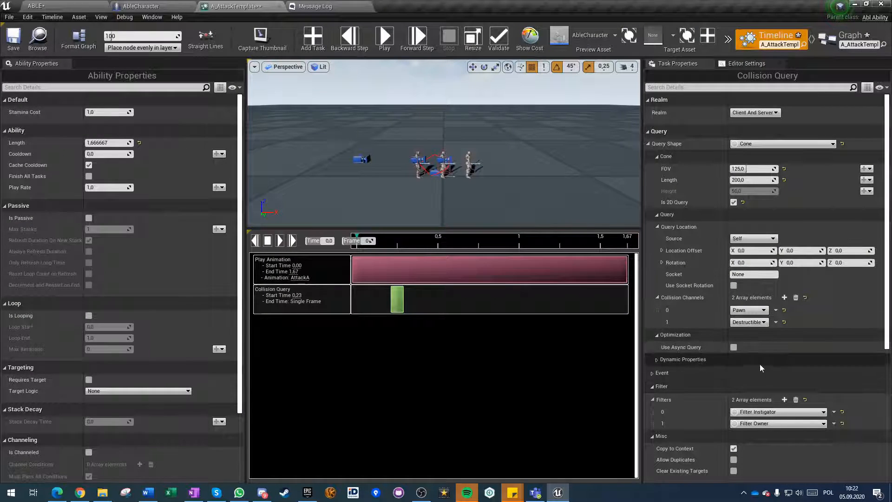
Examine the collision query's Misc and Timing settings and how the cone covers the preview characters.
{"action": "scroll", "coordinate": [729, 360], "scroll_direction": "down", "scroll_amount": 1}
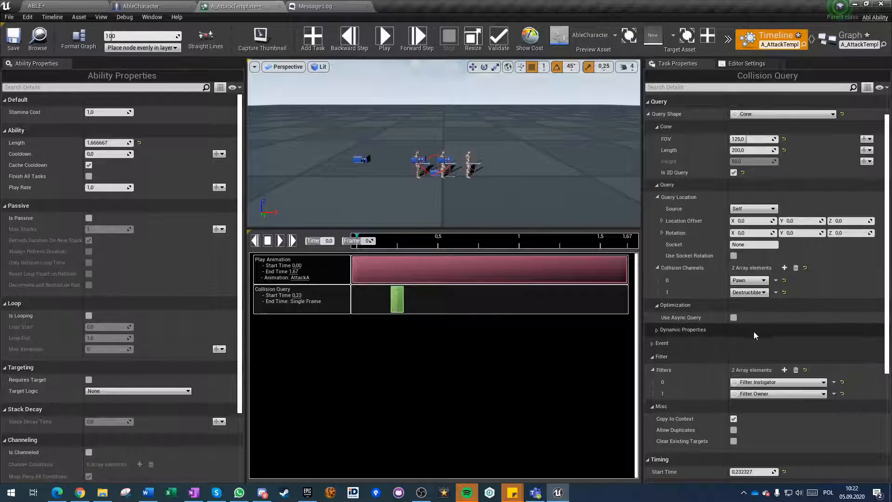
{"action": "scroll", "coordinate": [753, 331], "scroll_direction": "down", "scroll_amount": 4}
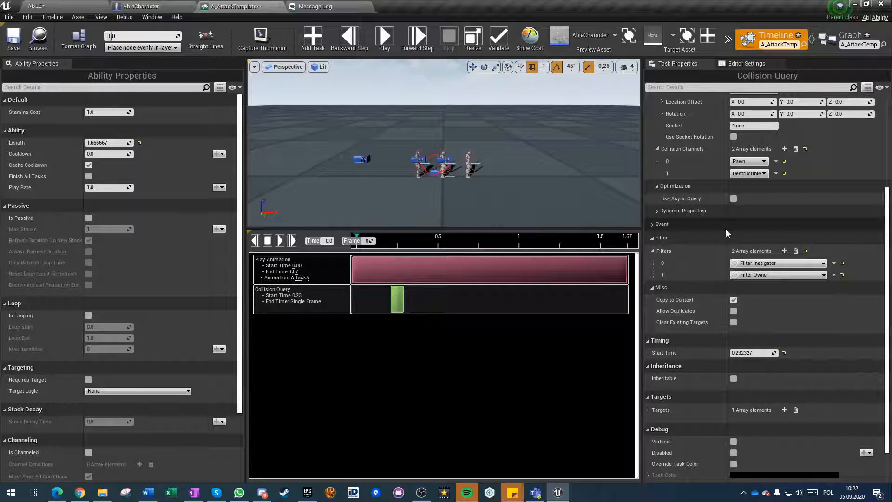
{"action": "key", "text": "w"}
{"action": "right_click_drag", "start_coordinate": [436, 186], "coordinate": [436, 213]}
{"action": "key", "text": "s"}
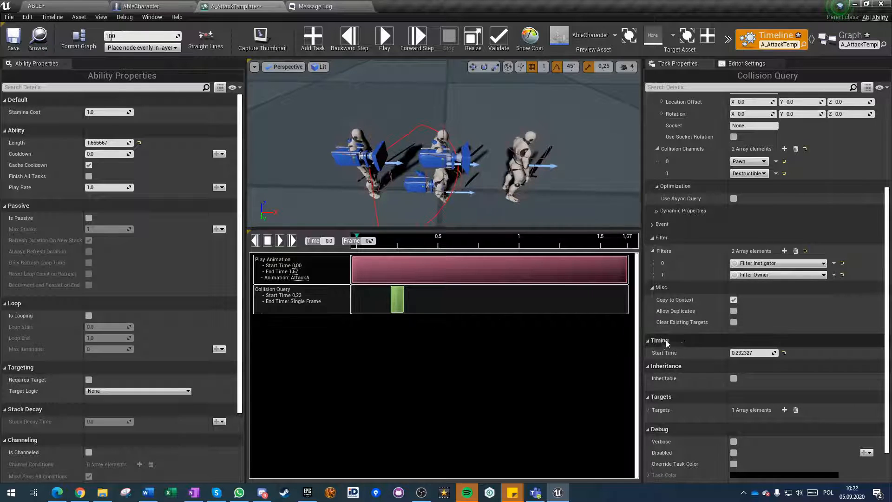
{"action": "left_click", "coordinate": [734, 323]}
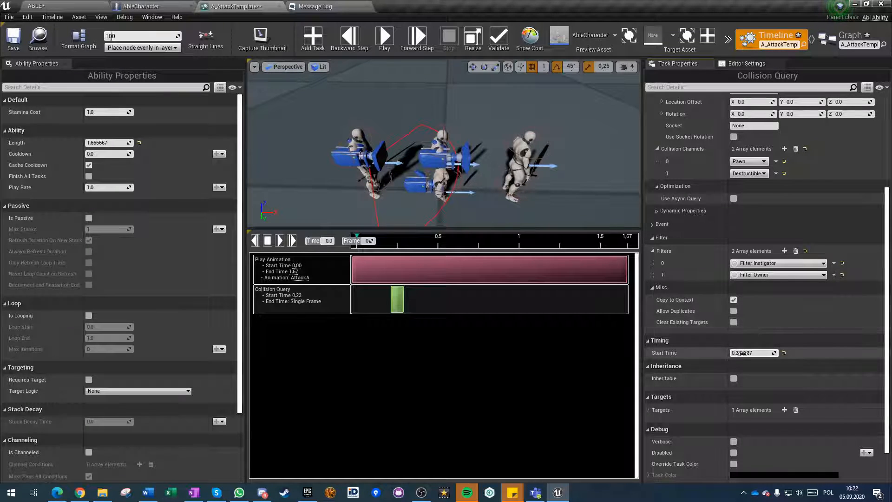
Move the Collision Query task to about 0.47 s on the timeline and preview the attack ability.
{"action": "left_click_drag", "start_coordinate": [394, 299], "coordinate": [416, 305]}
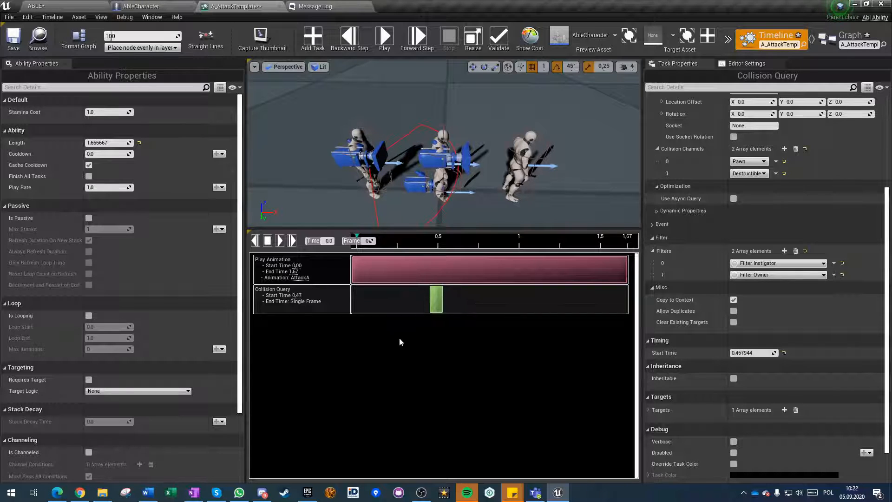
{"action": "left_click", "coordinate": [393, 44]}
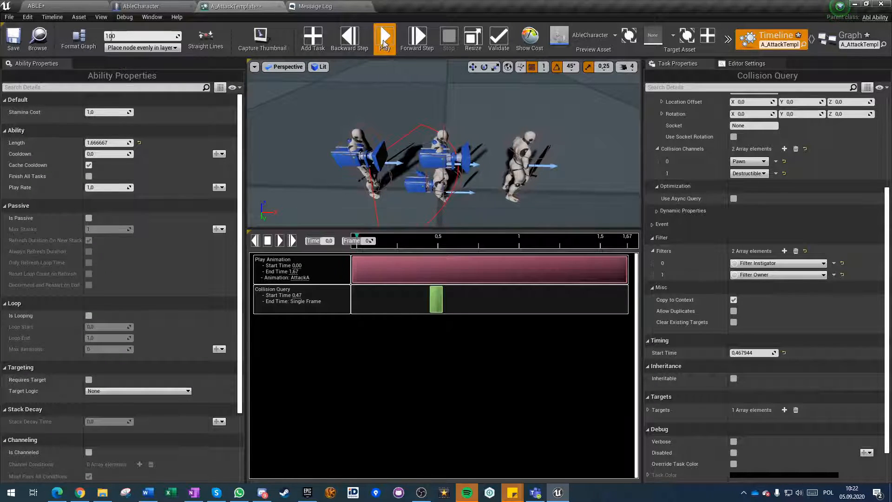
{"action": "left_click", "coordinate": [385, 41]}
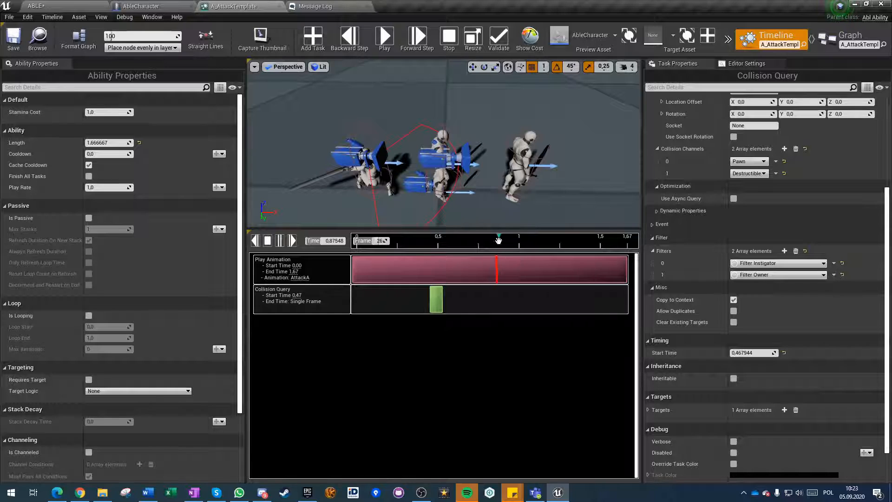
{"action": "left_click_drag", "start_coordinate": [498, 240], "coordinate": [414, 240]}
{"action": "left_click", "coordinate": [385, 42]}
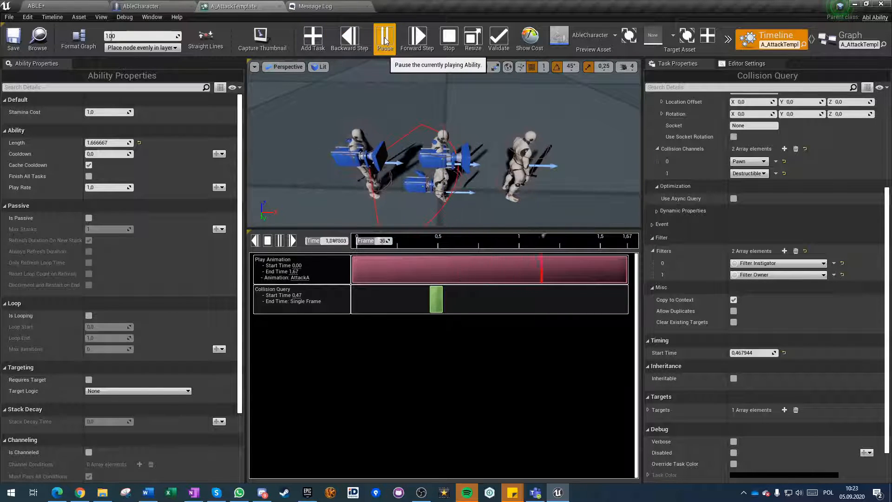
Move the Collision Query task earlier on the timeline and set its start time to 0,22.
{"action": "left_click_drag", "start_coordinate": [431, 304], "coordinate": [388, 304]}
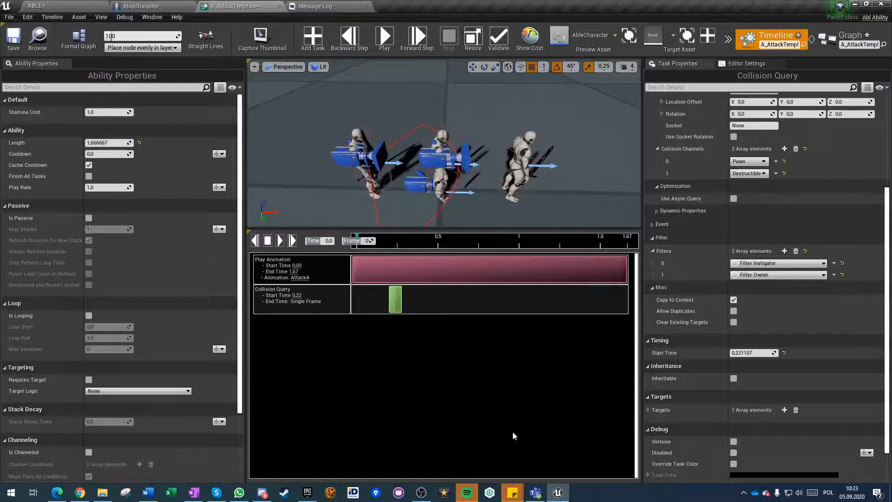
{"action": "scroll", "coordinate": [812, 408], "scroll_direction": "down", "scroll_amount": 2}
{"action": "left_click", "coordinate": [752, 320]}
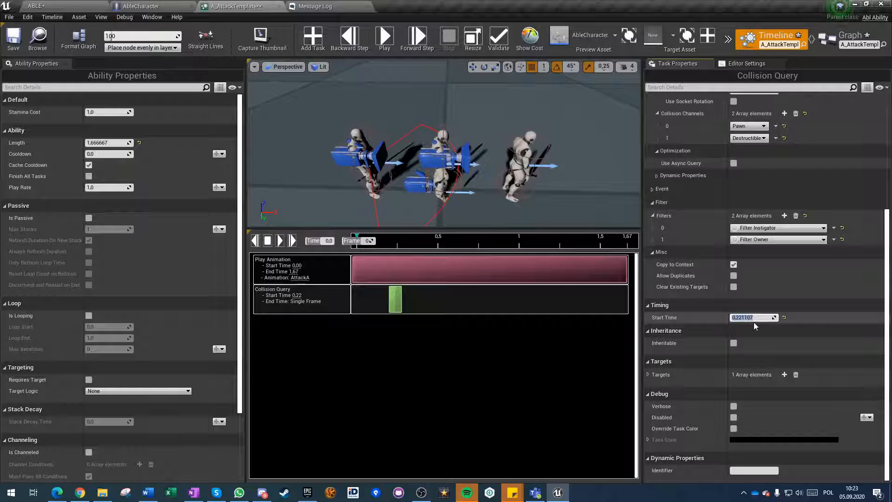
{"action": "key", "text": "Return"}
{"action": "left_click", "coordinate": [675, 347]}
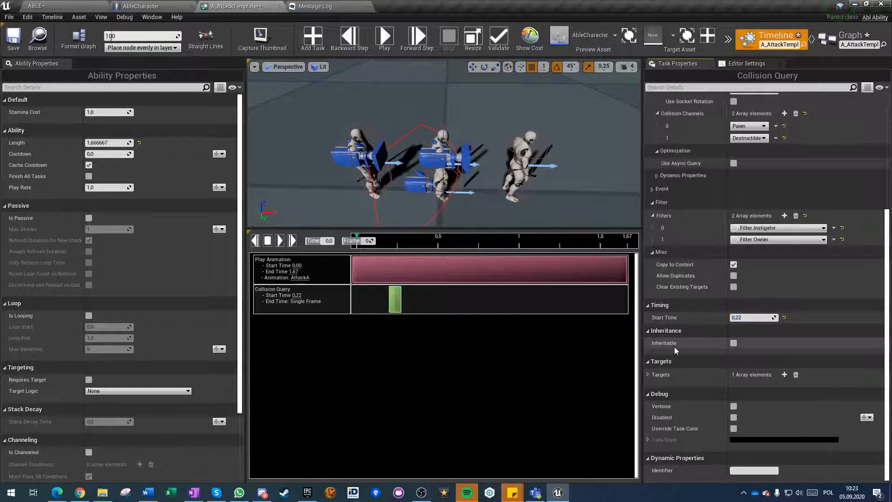
Try Target Actor as the collision query's target, then restore Self.
{"action": "left_click", "coordinate": [648, 374]}
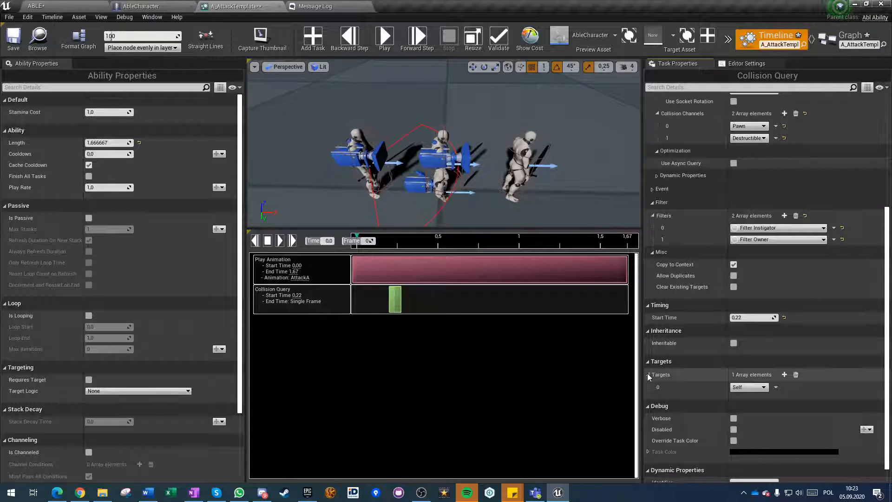
{"action": "left_click", "coordinate": [750, 388]}
{"action": "left_click", "coordinate": [722, 387]}
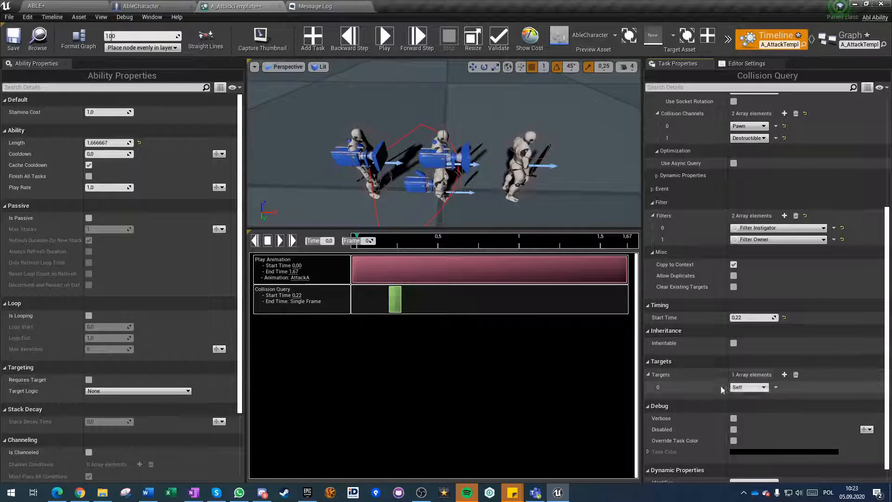
{"action": "left_click", "coordinate": [657, 379]}
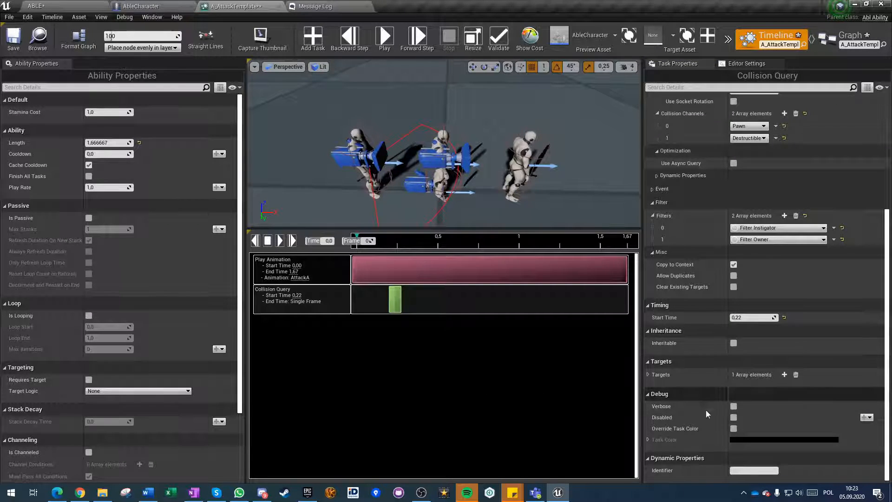
{"action": "left_click", "coordinate": [647, 374]}
{"action": "left_click", "coordinate": [744, 389]}
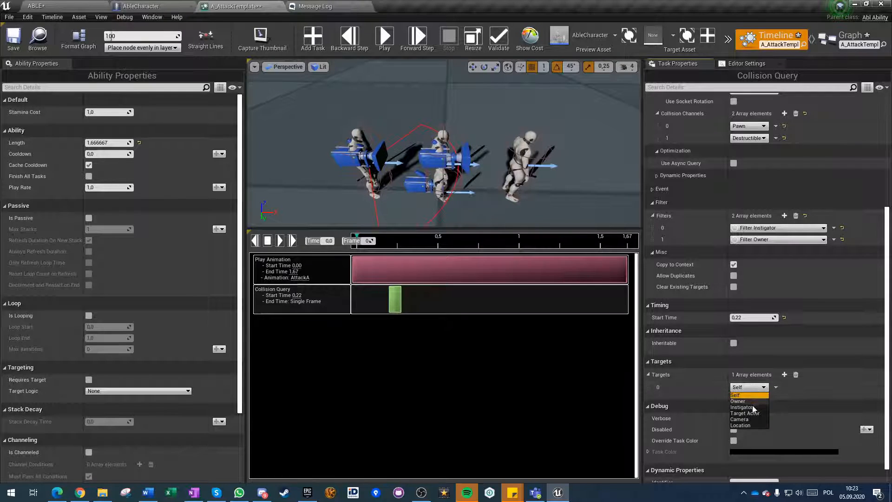
{"action": "left_click", "coordinate": [748, 418]}
{"action": "left_click", "coordinate": [749, 387]}
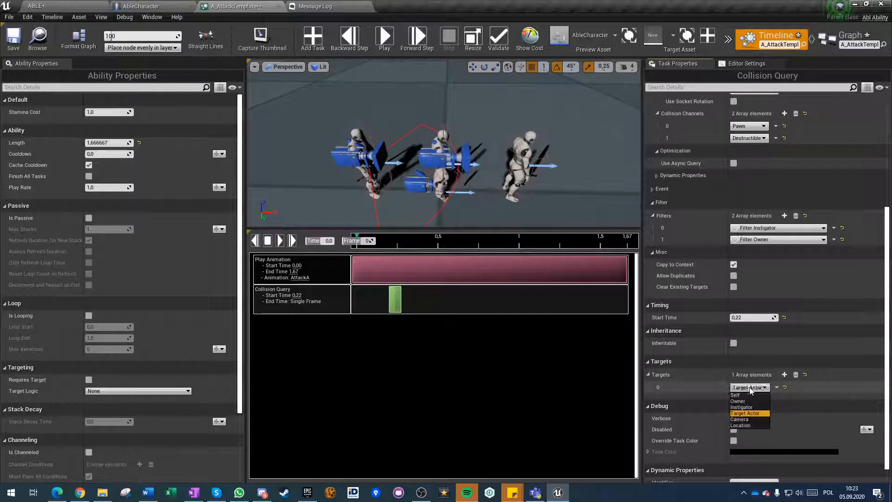
{"action": "left_click", "coordinate": [741, 396]}
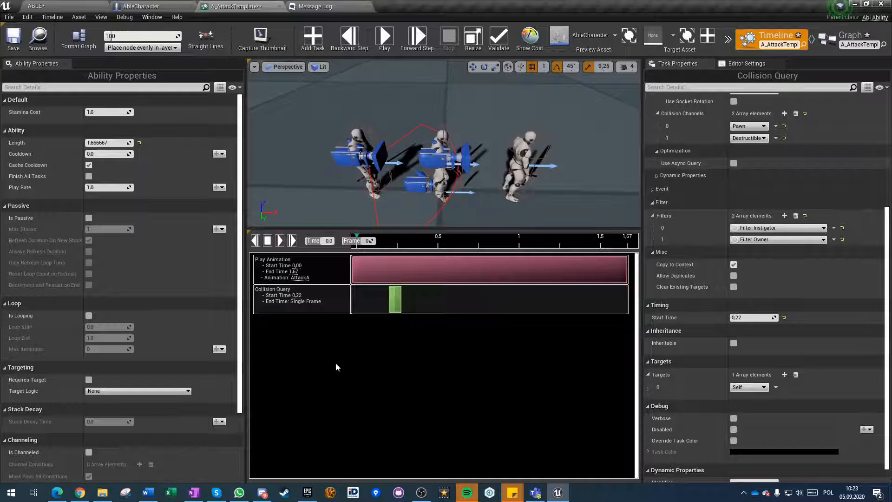
Add a Play Ability task to the attack ability's timeline.
{"action": "left_click", "coordinate": [314, 41]}
{"action": "left_click", "coordinate": [403, 100]}
{"action": "type", "text": "ability"}
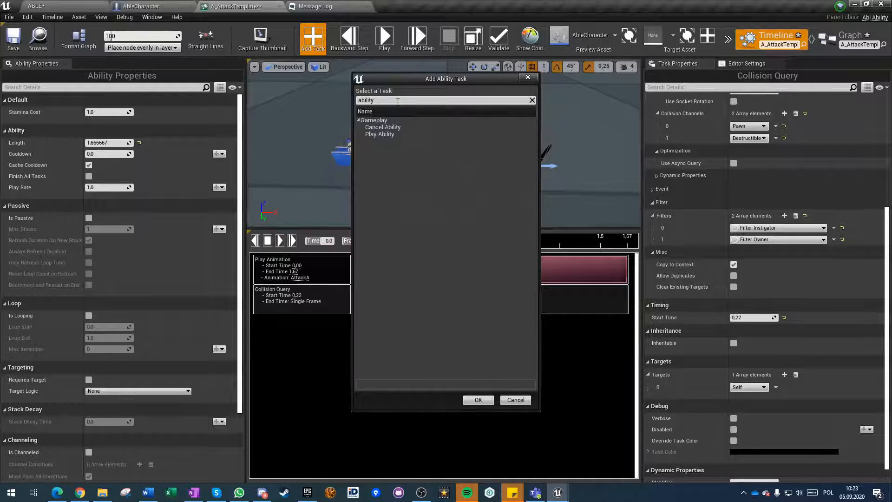
{"action": "left_click", "coordinate": [384, 134]}
{"action": "left_click", "coordinate": [478, 399]}
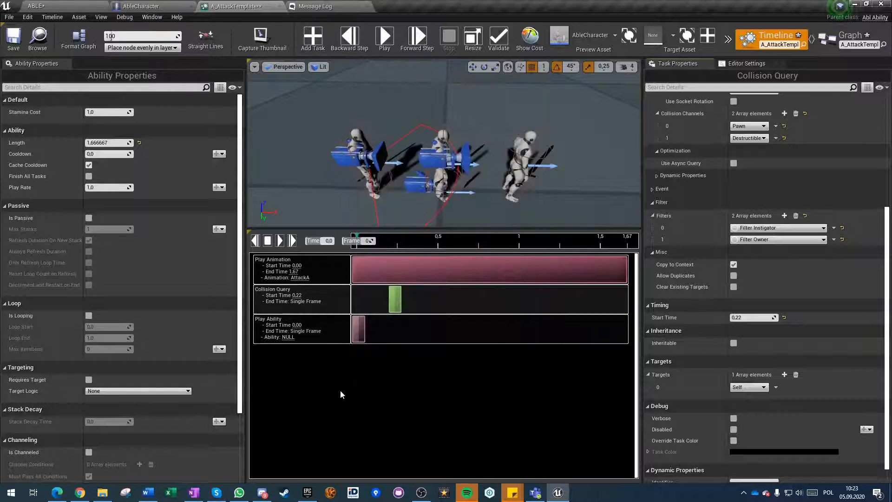
Move the Play Ability task to about 0.82 s on the attack ability's timeline.
{"action": "left_click", "coordinate": [364, 326]}
{"action": "left_click", "coordinate": [743, 143]}
{"action": "left_click", "coordinate": [742, 143]}
{"action": "left_click_drag", "start_coordinate": [361, 325], "coordinate": [487, 333]}
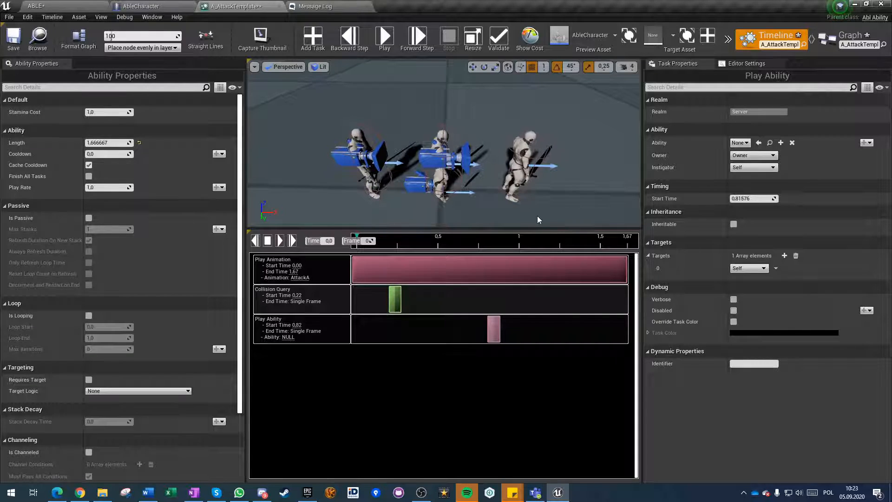
Set the Play Ability task's ability to AblAbility and its target to Target Actor.
{"action": "left_click", "coordinate": [740, 142]}
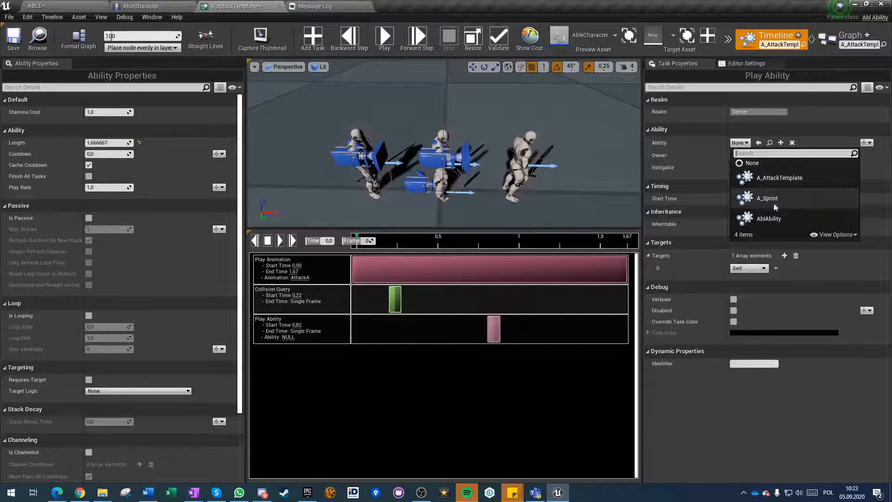
{"action": "left_click", "coordinate": [770, 221]}
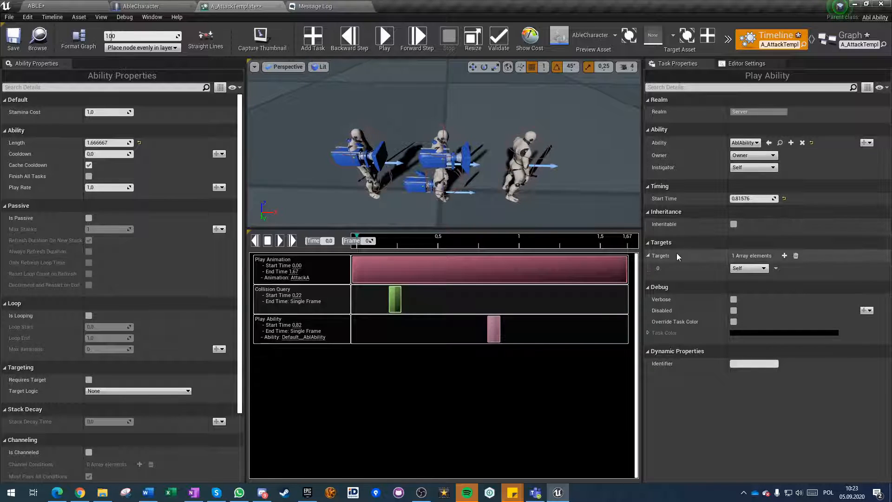
{"action": "left_click", "coordinate": [749, 268]}
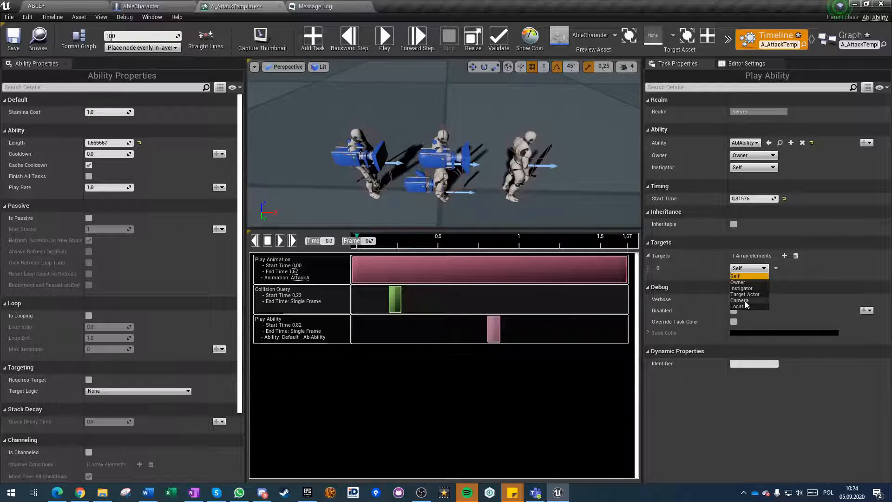
{"action": "left_click", "coordinate": [746, 294]}
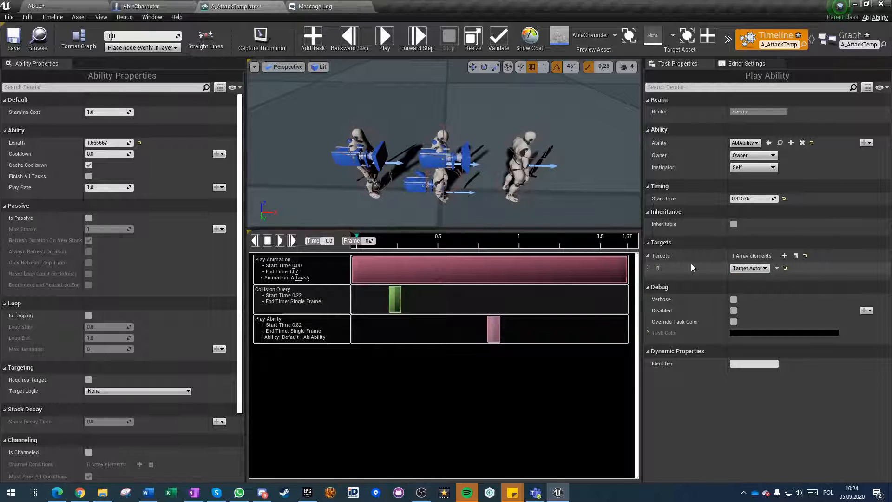
Delete the Play Ability task from the attack ability's timeline.
{"action": "left_click", "coordinate": [395, 301]}
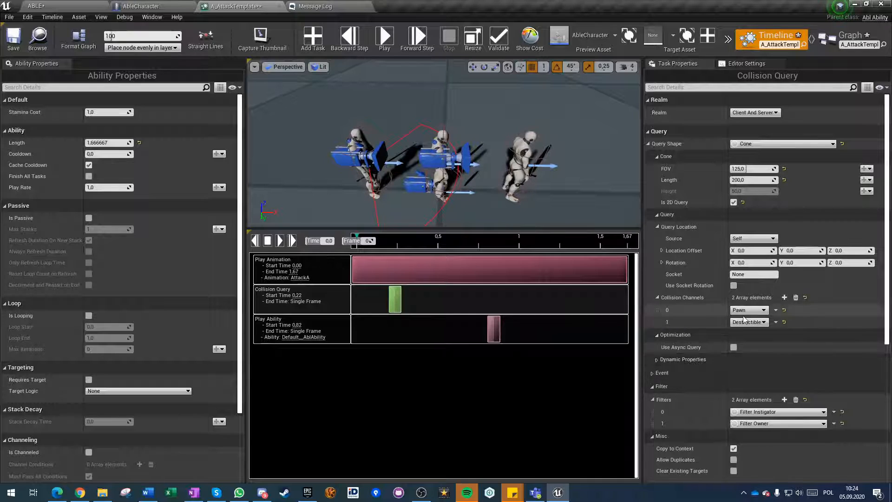
{"action": "left_click", "coordinate": [493, 325]}
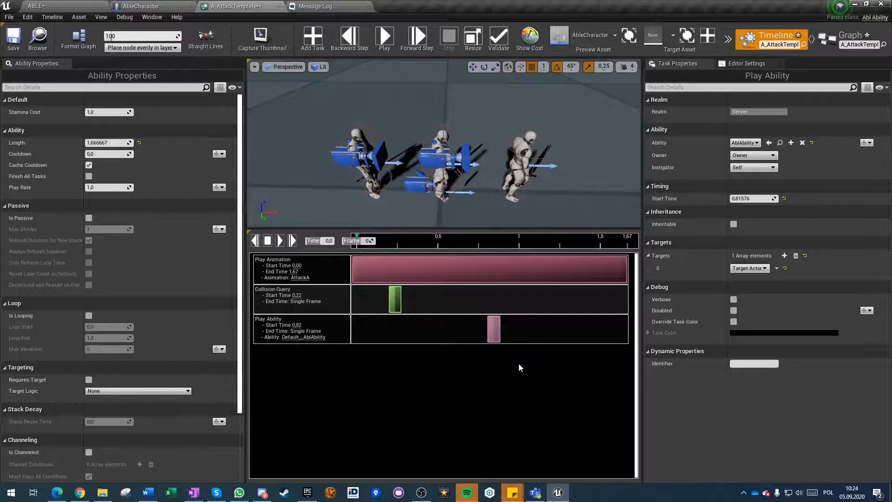
{"action": "key", "text": "Delete"}
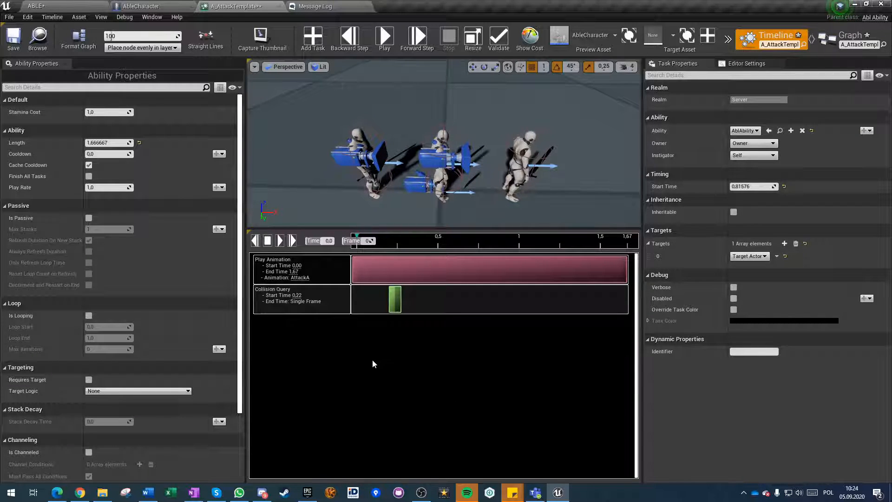
Search the ability tasks for "damage" and add an Apply Damage task to the attack ability.
{"action": "left_click", "coordinate": [414, 302]}
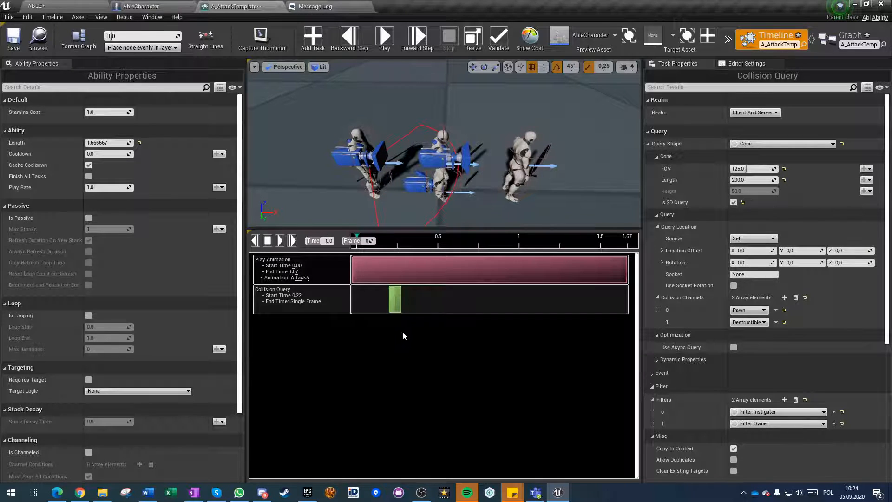
{"action": "left_click", "coordinate": [314, 49]}
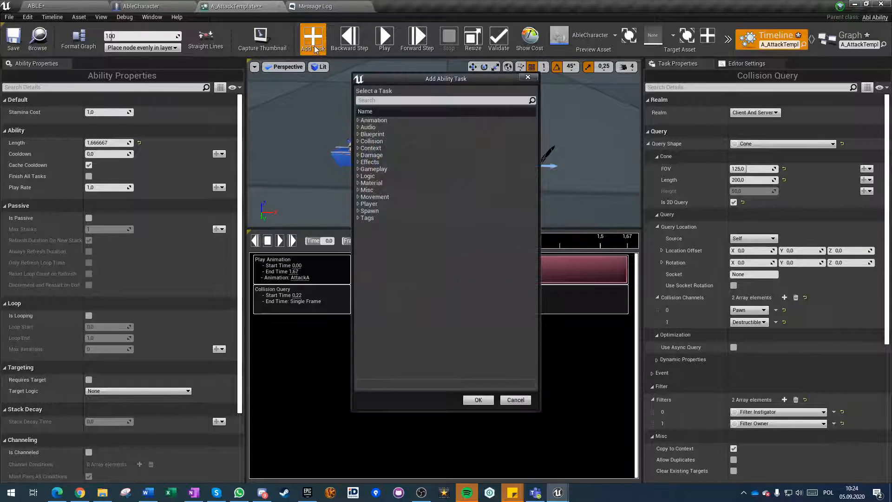
{"action": "left_click", "coordinate": [387, 101]}
{"action": "type", "text": "damage"}
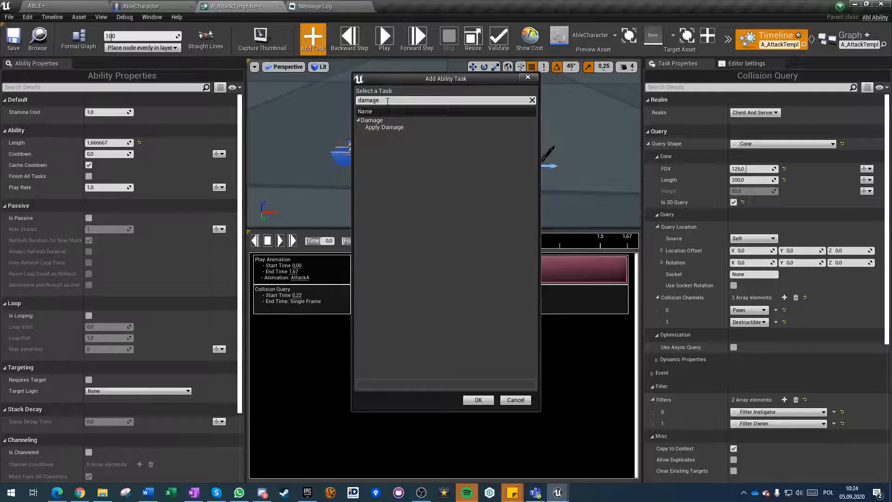
{"action": "left_click", "coordinate": [398, 127]}
{"action": "left_click", "coordinate": [477, 400]}
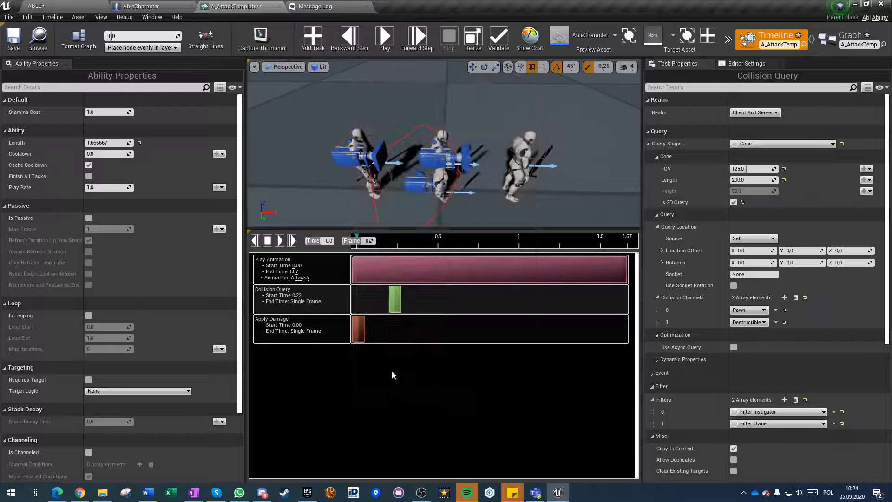
Move the Apply Damage task just after the collision query and set its start time to 0,3.
{"action": "left_click", "coordinate": [373, 330]}
{"action": "left_click_drag", "start_coordinate": [374, 331], "coordinate": [404, 324]}
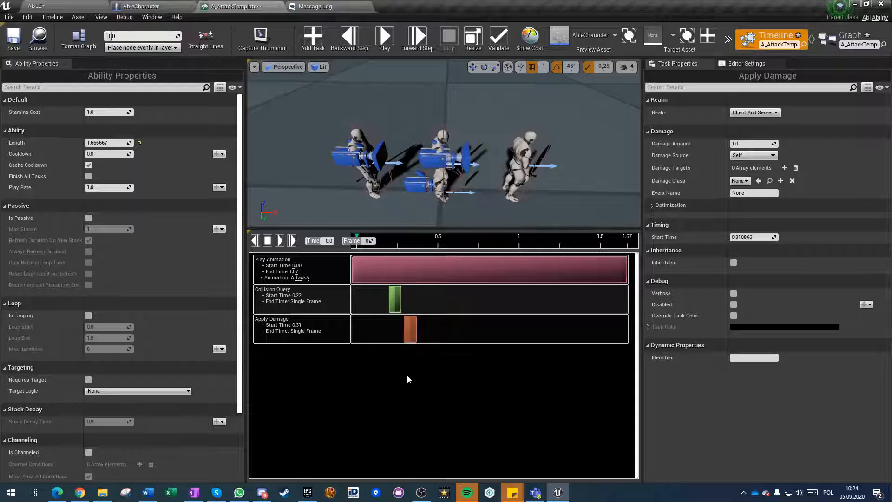
{"action": "left_click", "coordinate": [742, 237]}
{"action": "type", "text": "0,3"}
{"action": "key", "text": "Return"}
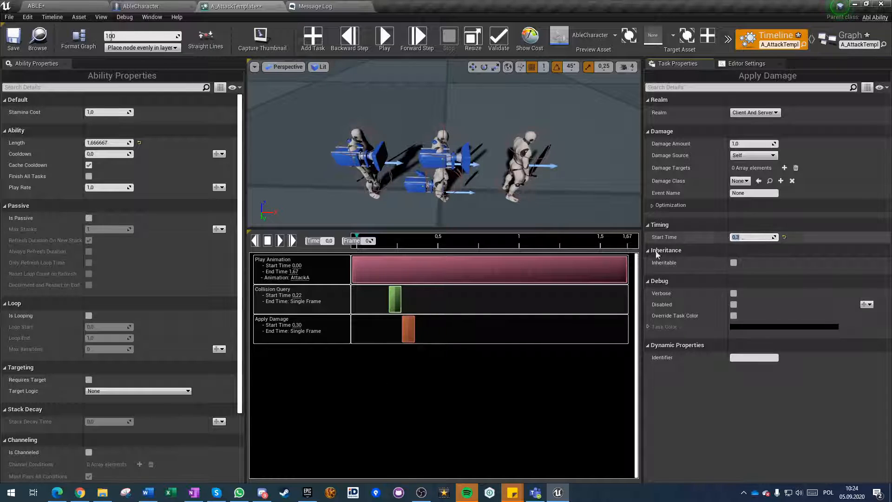
Try the Apply Damage task at about 1.0 s on the timeline, and move it back to about 0.04 s.
{"action": "left_click", "coordinate": [411, 326]}
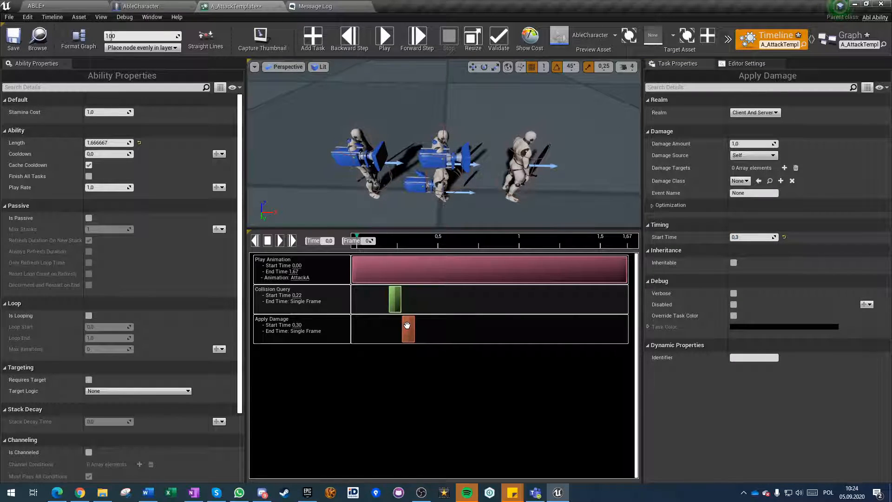
{"action": "left_click_drag", "start_coordinate": [408, 325], "coordinate": [524, 326]}
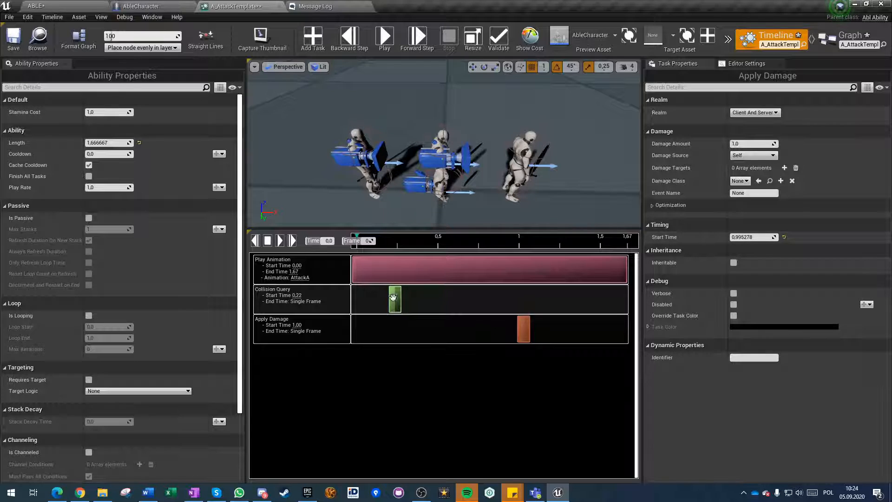
{"action": "left_click_drag", "start_coordinate": [524, 328], "coordinate": [359, 329]}
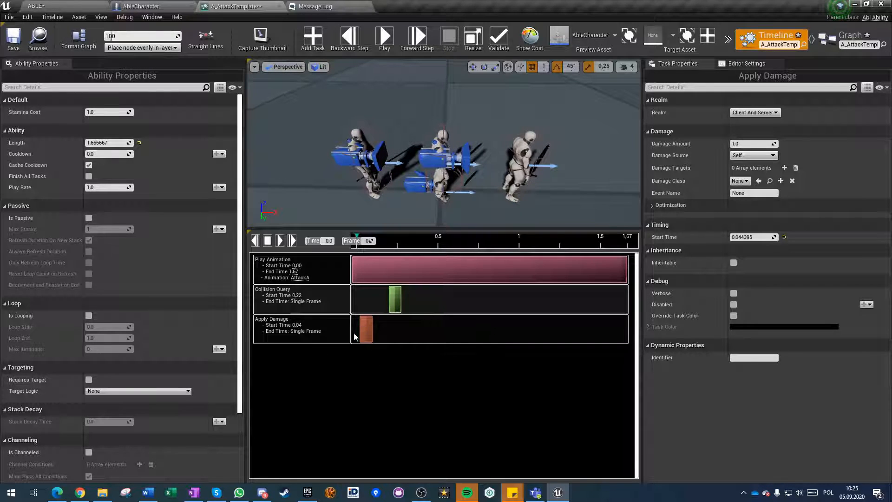
Review the Apply Damage task's realm options, keeping Client And Server, and look at the debug setup in the AbleCharacter blueprint.
{"action": "left_click", "coordinate": [757, 113]}
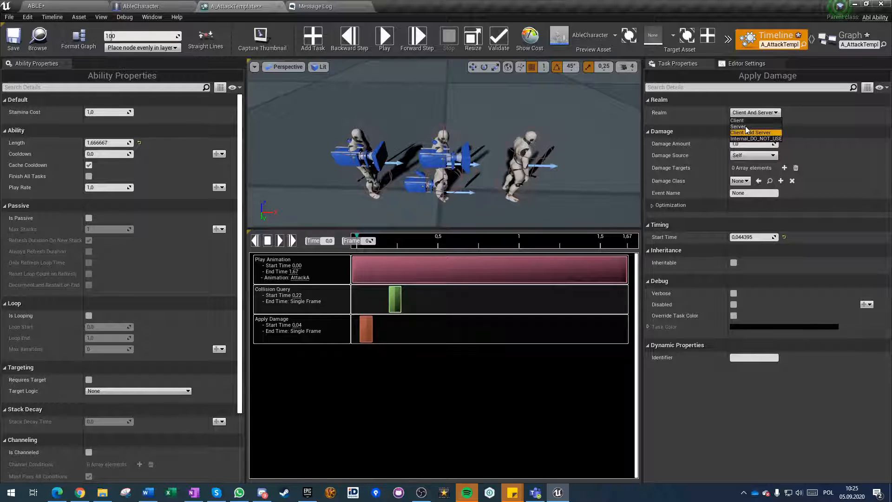
{"action": "left_click", "coordinate": [749, 132]}
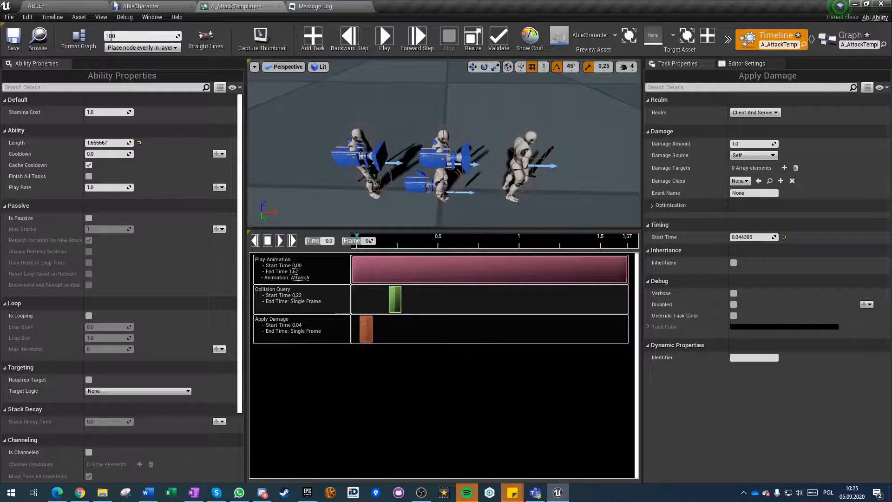
{"action": "left_click", "coordinate": [164, 5]}
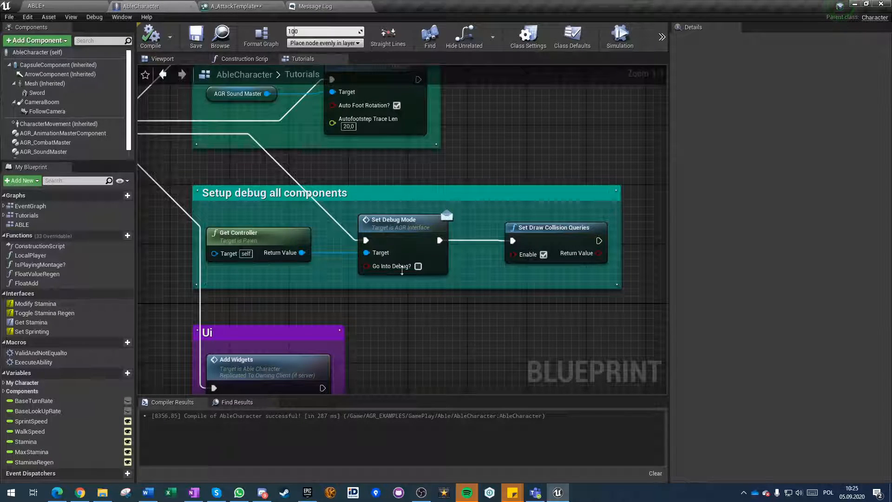
{"action": "left_click", "coordinate": [240, 5]}
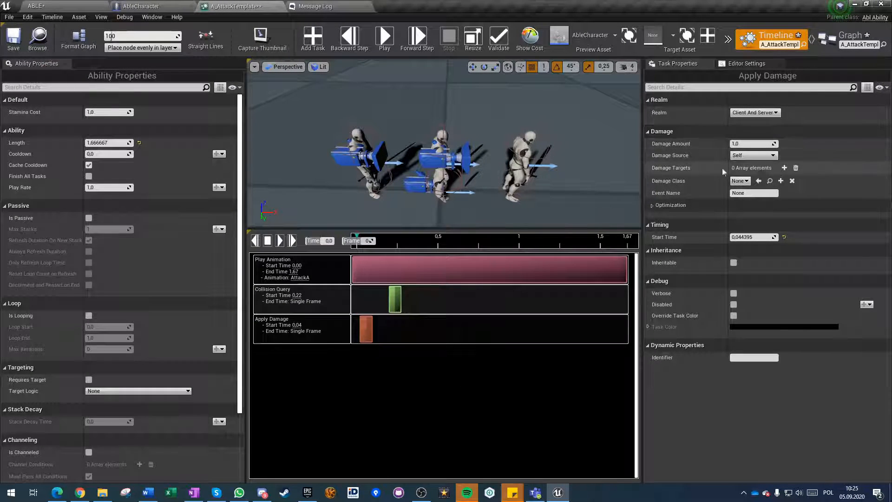
Set the Apply Damage task's damage class to DamageType.
{"action": "left_click", "coordinate": [740, 180]}
{"action": "left_click", "coordinate": [762, 210]}
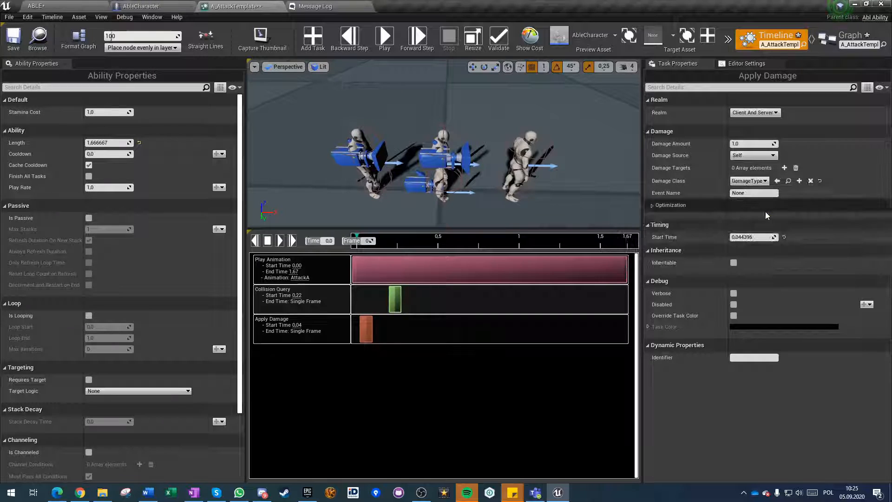
{"action": "left_click", "coordinate": [752, 181]}
{"action": "left_click", "coordinate": [715, 189]}
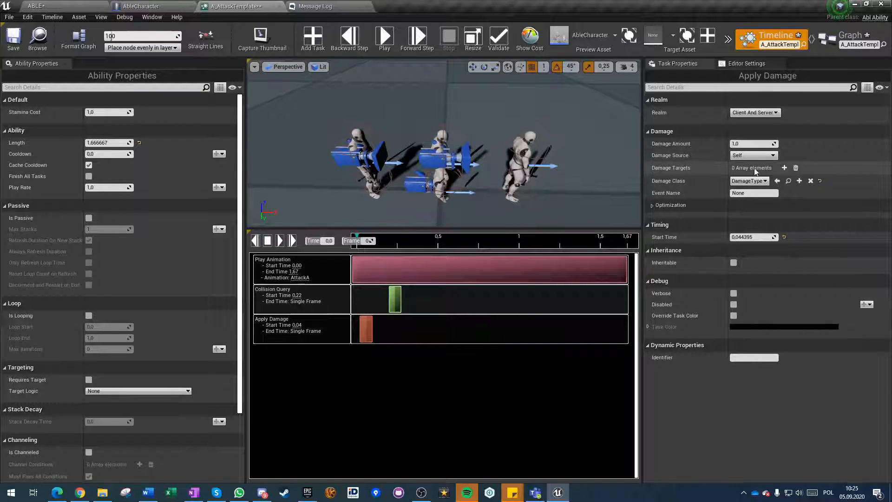
Add a damage target to the Apply Damage task and set it to Target Actor.
{"action": "left_click", "coordinate": [783, 168]}
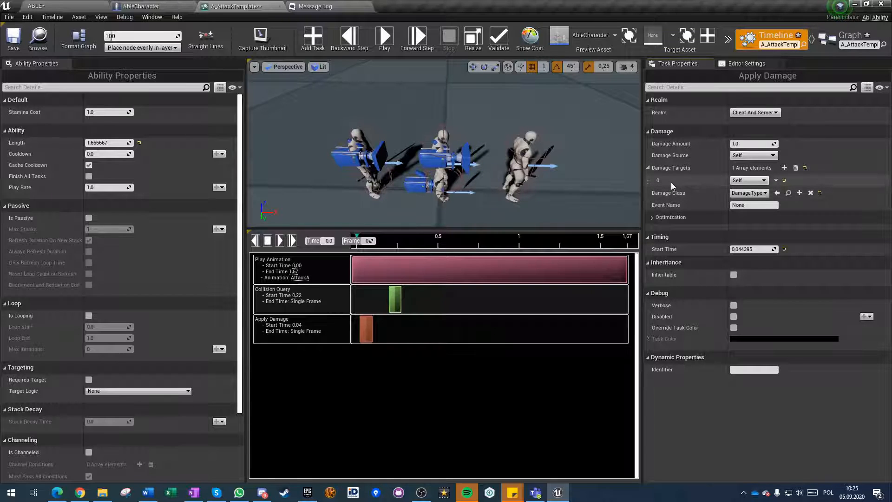
{"action": "left_click", "coordinate": [747, 180]}
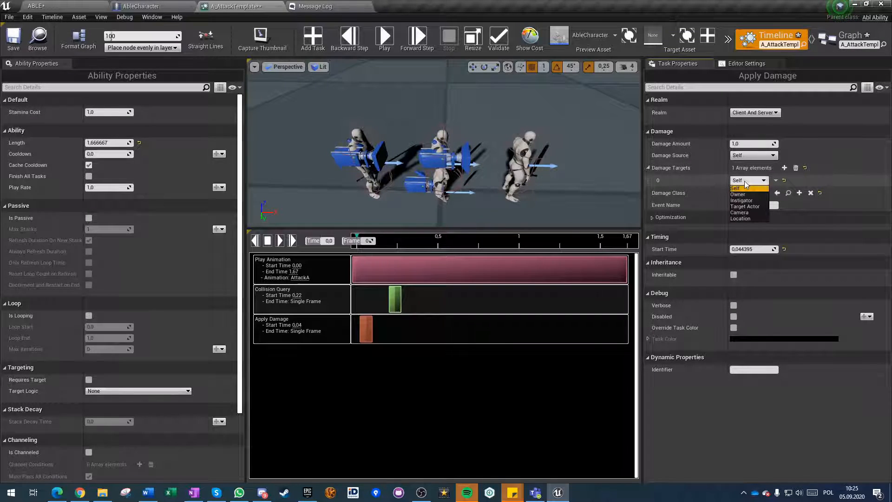
{"action": "left_click", "coordinate": [748, 207]}
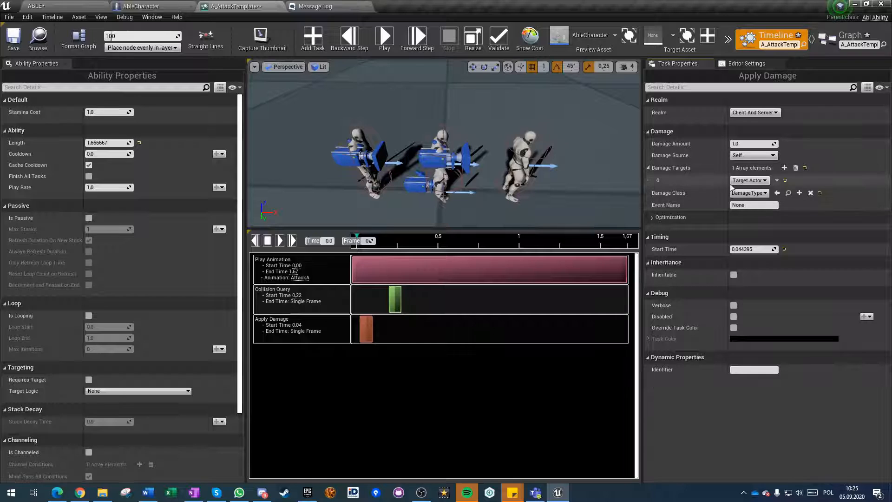
Move the Apply Damage task to about 0.24 s and make it dependent on the Collision Query task.
{"action": "left_click_drag", "start_coordinate": [360, 329], "coordinate": [391, 331]}
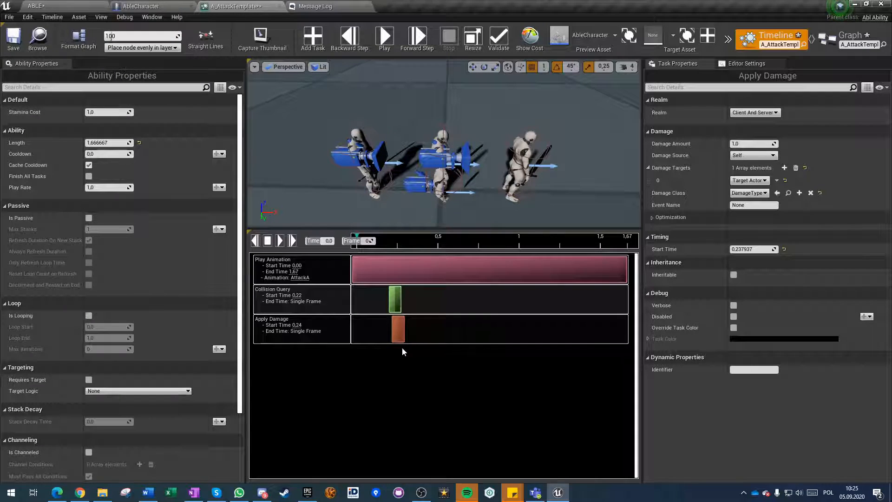
{"action": "right_click", "coordinate": [396, 324]}
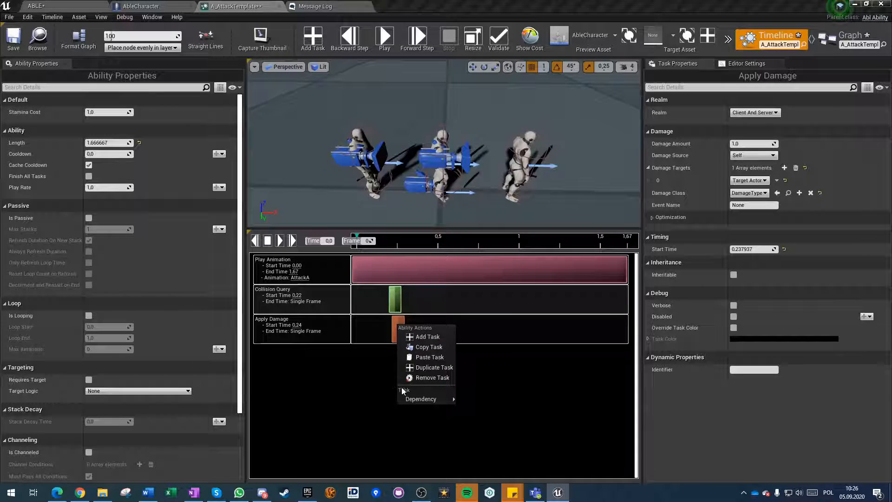
{"action": "mouse_move", "coordinate": [419, 401]}
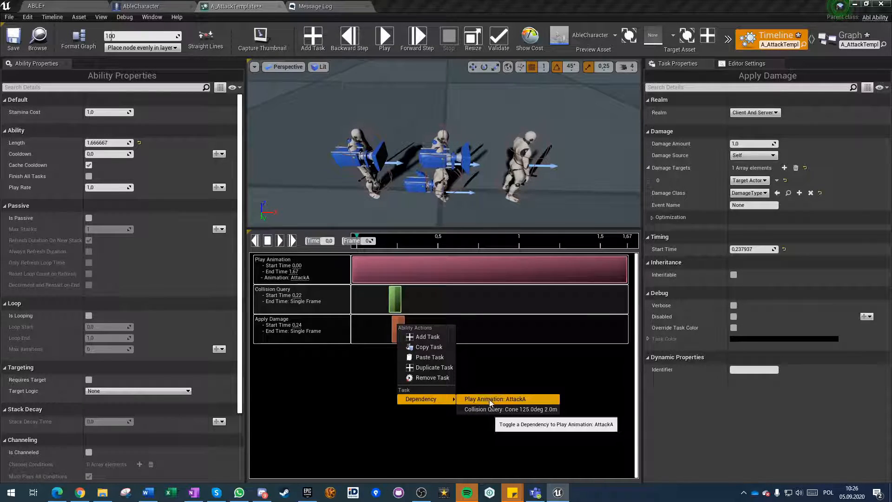
{"action": "left_click", "coordinate": [501, 409]}
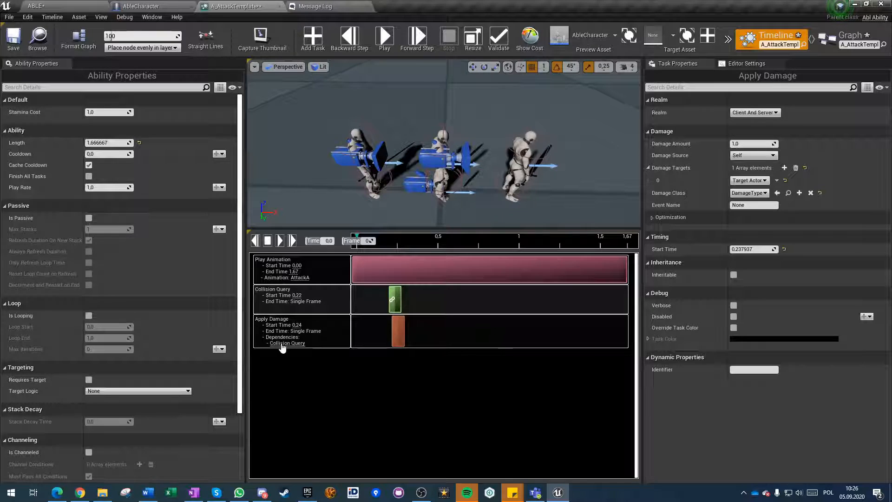
Compare the Collision Query and Apply Damage tasks' settings and check the dependency link between them.
{"action": "left_click", "coordinate": [396, 295]}
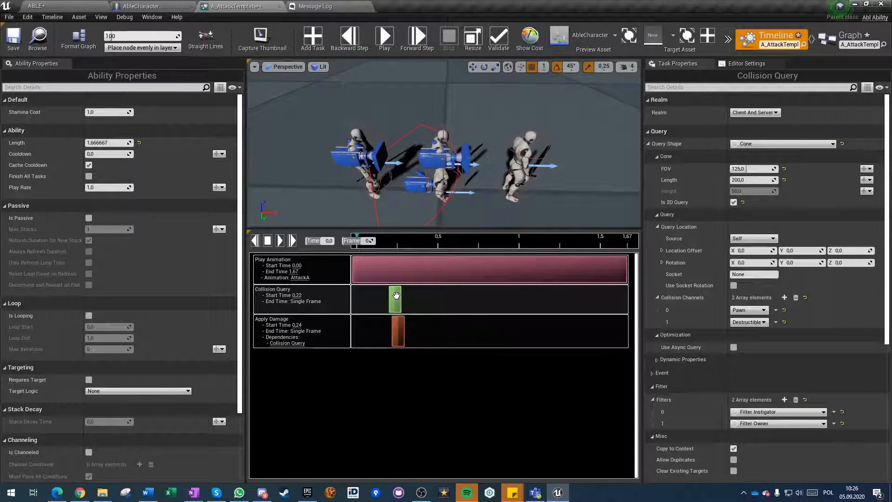
{"action": "left_click", "coordinate": [396, 330]}
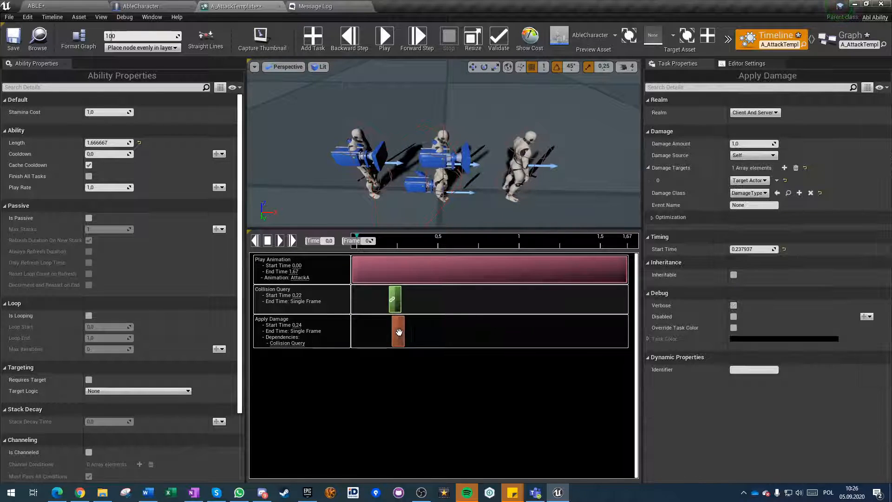
{"action": "left_click", "coordinate": [395, 301]}
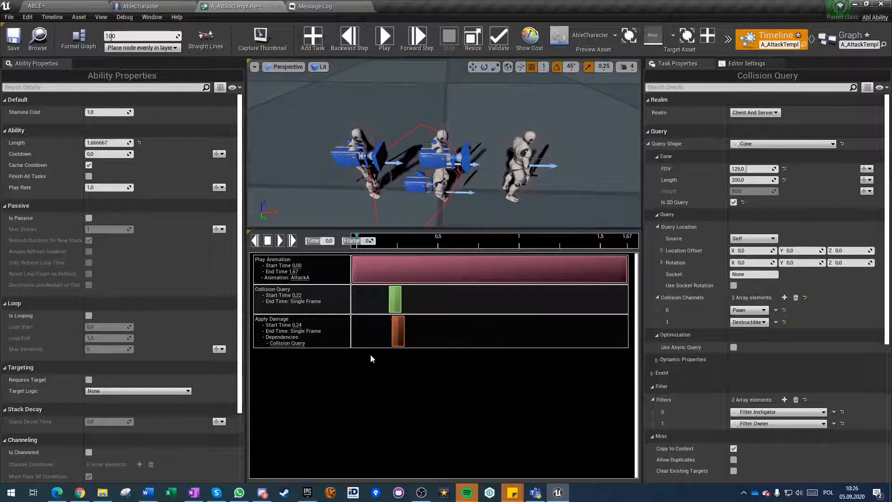
{"action": "left_click", "coordinate": [398, 331]}
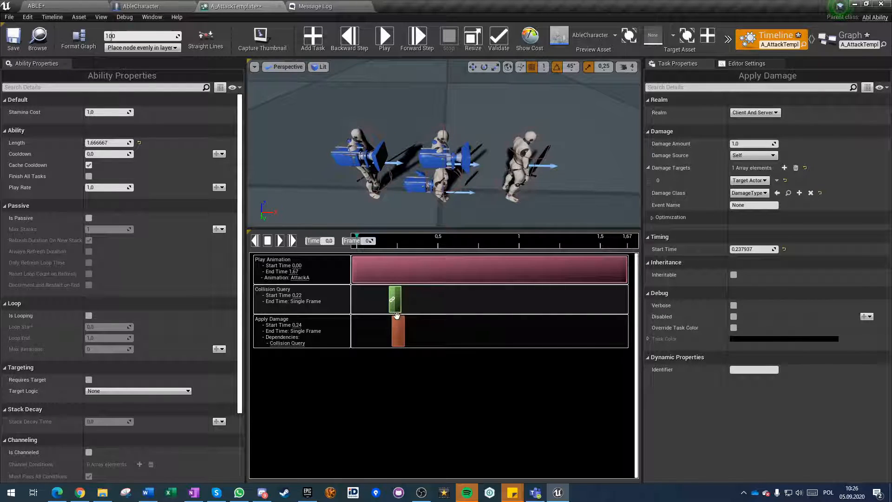
{"action": "left_click", "coordinate": [395, 298]}
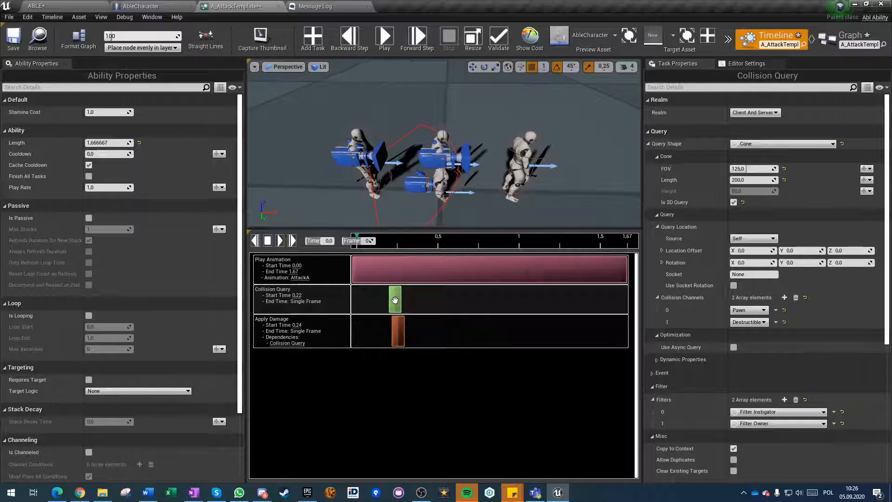
Toggle the Collision Query task's Use Async Query option on and off to compare its effect on the task's end time.
{"action": "left_click", "coordinate": [396, 333]}
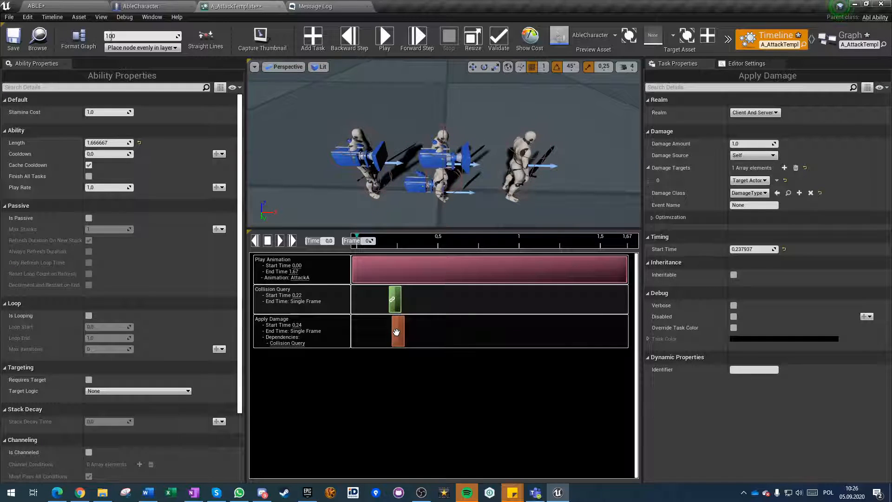
{"action": "left_click", "coordinate": [393, 298]}
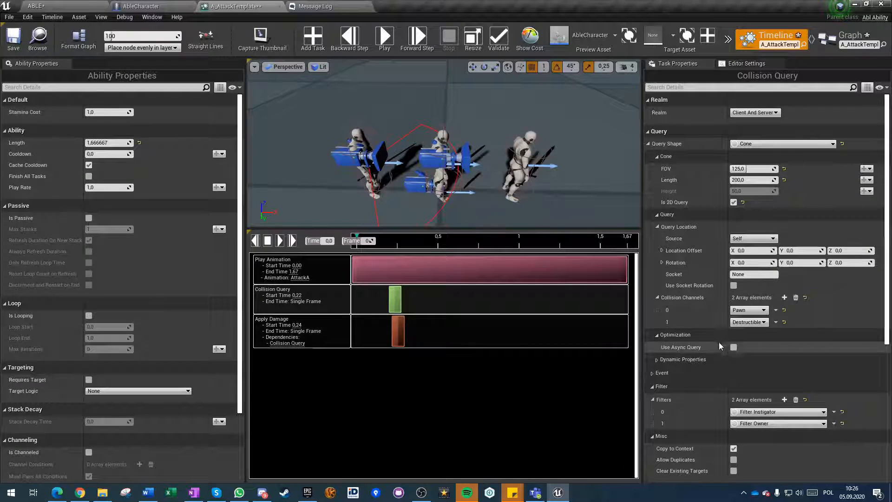
{"action": "left_click", "coordinate": [733, 347]}
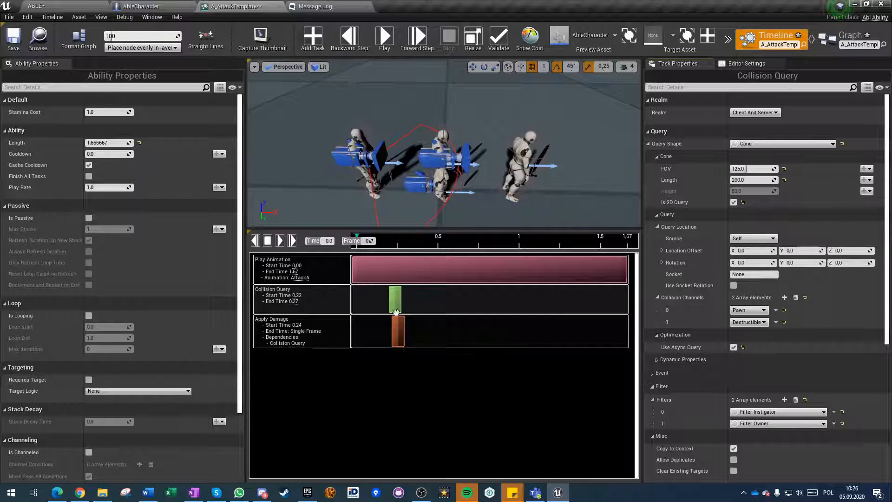
{"action": "left_click", "coordinate": [733, 347]}
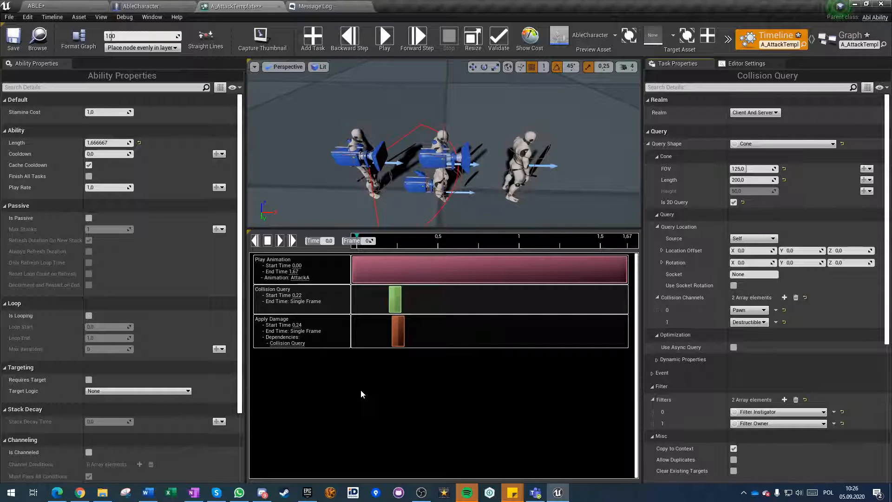
{"action": "left_click", "coordinate": [733, 347]}
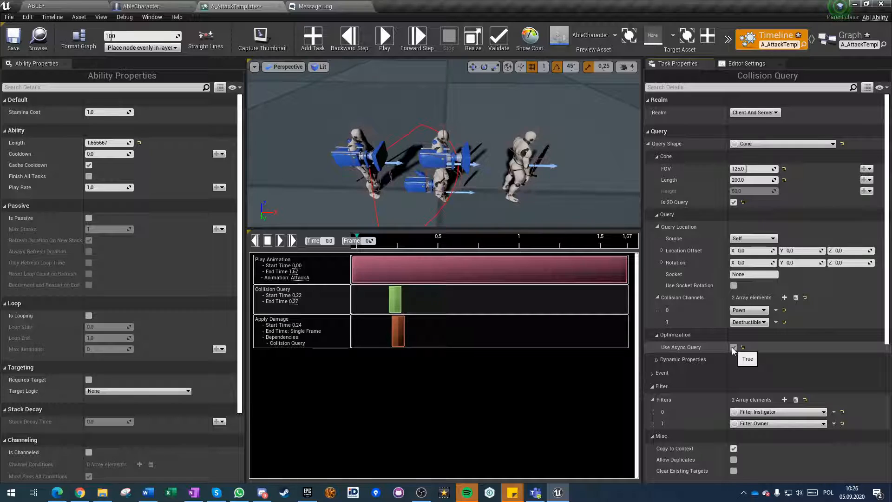
{"action": "left_click", "coordinate": [733, 347]}
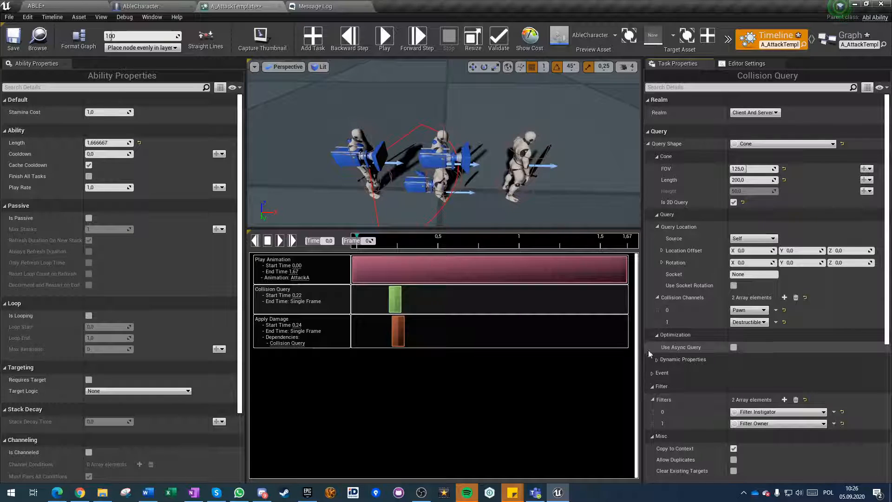
{"action": "left_click", "coordinate": [734, 347]}
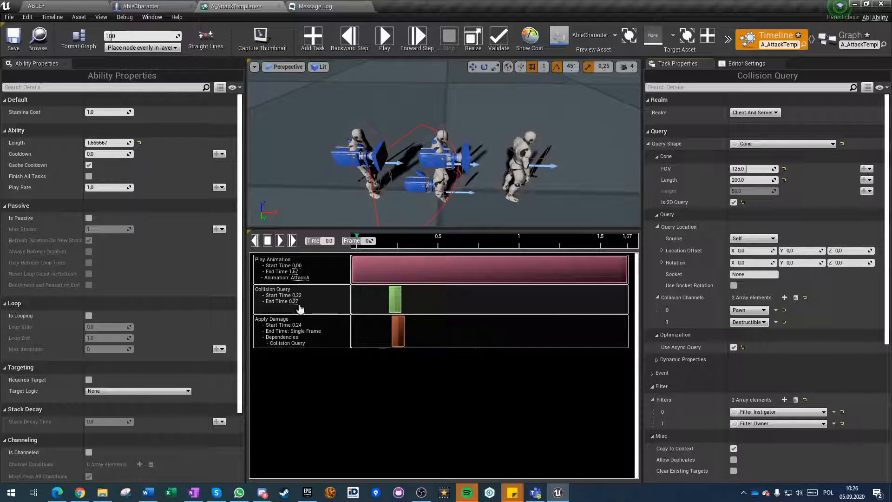
{"action": "left_click", "coordinate": [733, 347]}
Set the Apply Damage task's start time to 0,23 and recheck the settings of both tasks.
{"action": "left_click", "coordinate": [398, 340]}
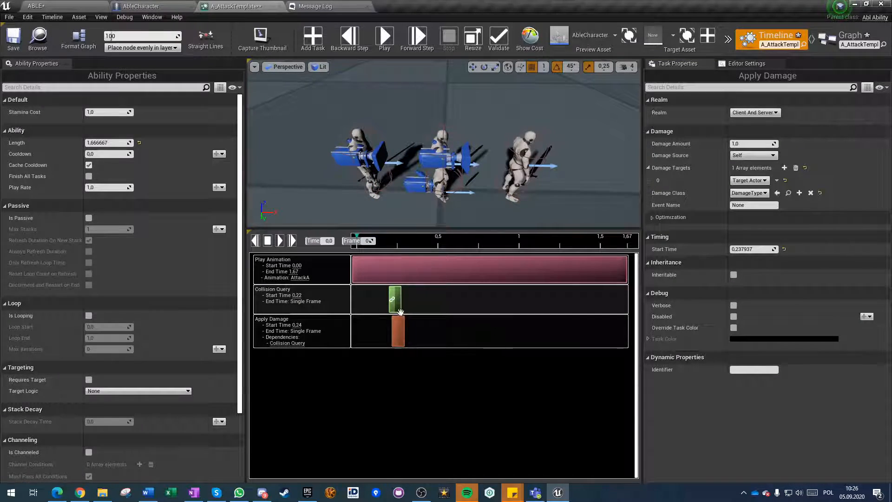
{"action": "left_click", "coordinate": [739, 246]}
{"action": "type", "text": ",23"}
{"action": "key", "text": "Return"}
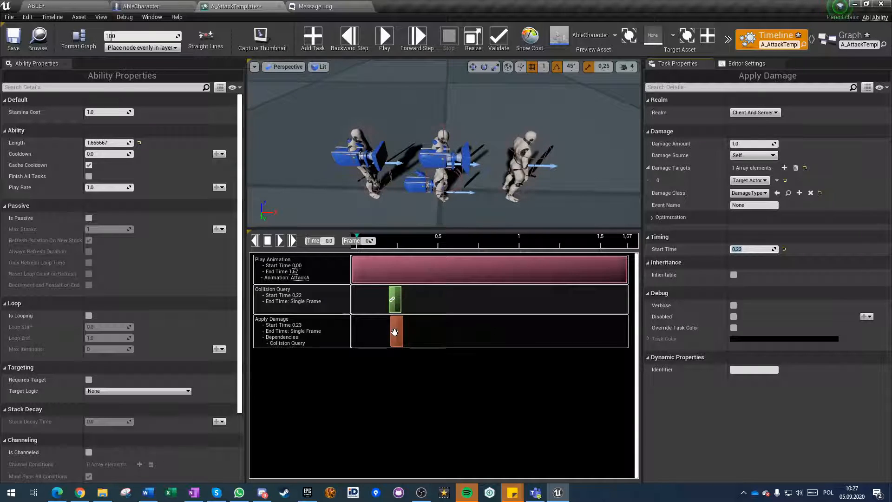
{"action": "left_click", "coordinate": [397, 294]}
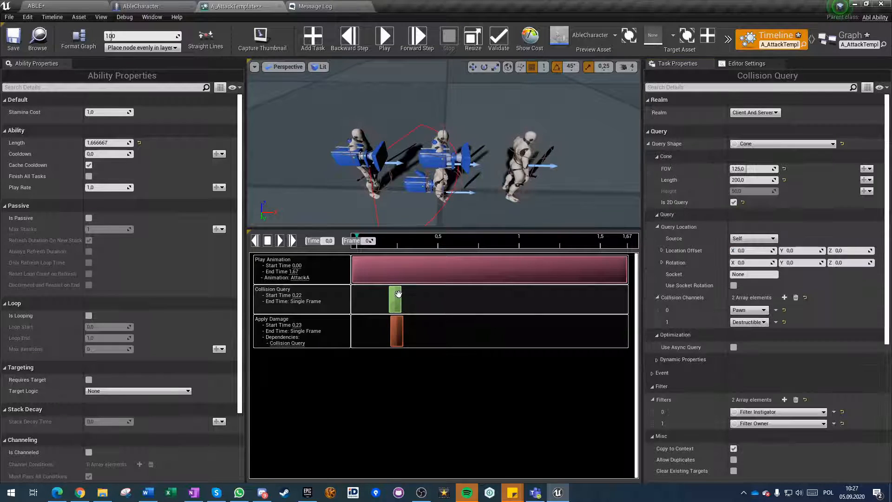
{"action": "left_click", "coordinate": [396, 328]}
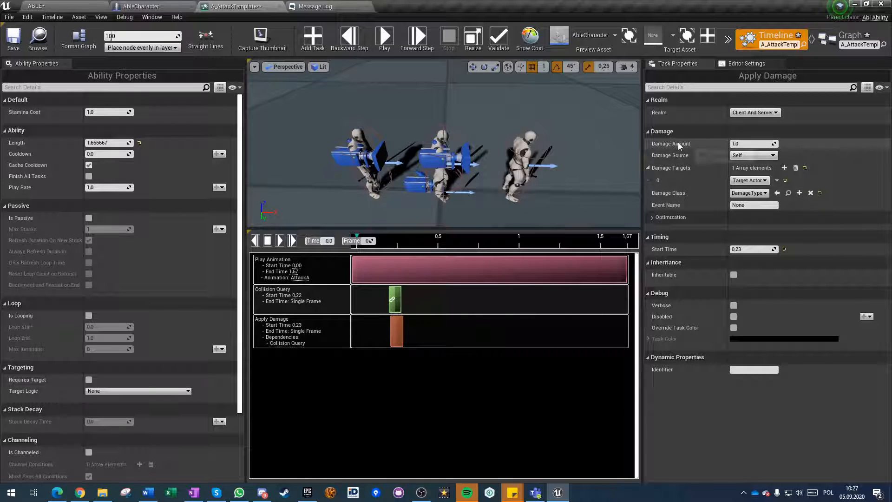
{"action": "left_click", "coordinate": [748, 144]}
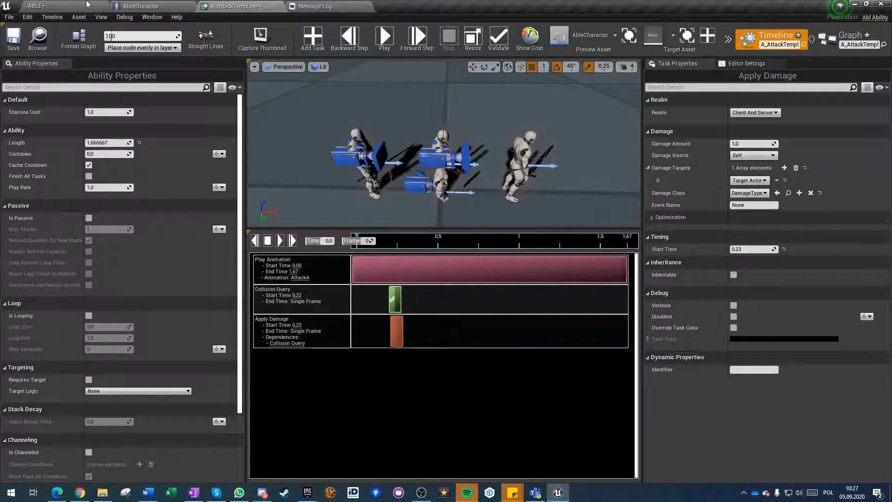
Open the BPI_AbilitiesTutorial interface and add a function named GetDamage.
{"action": "left_click", "coordinate": [164, 6]}
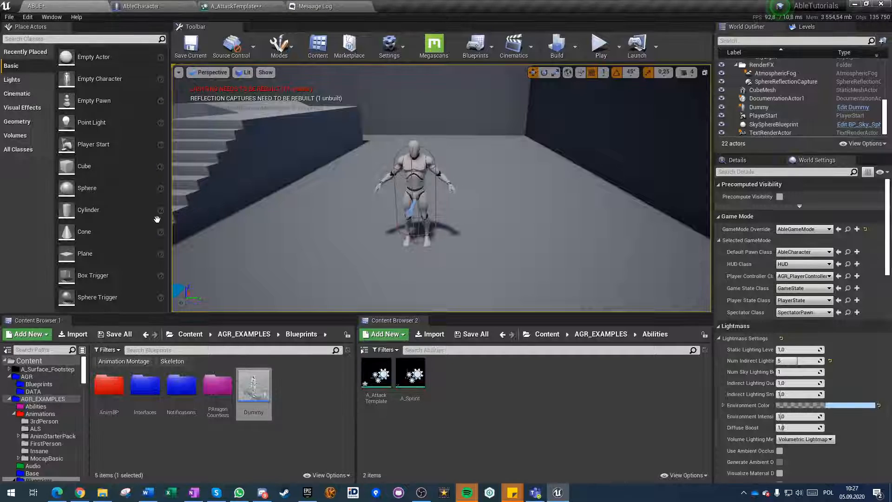
{"action": "left_click", "coordinate": [35, 6]}
{"action": "double_click", "coordinate": [145, 384]}
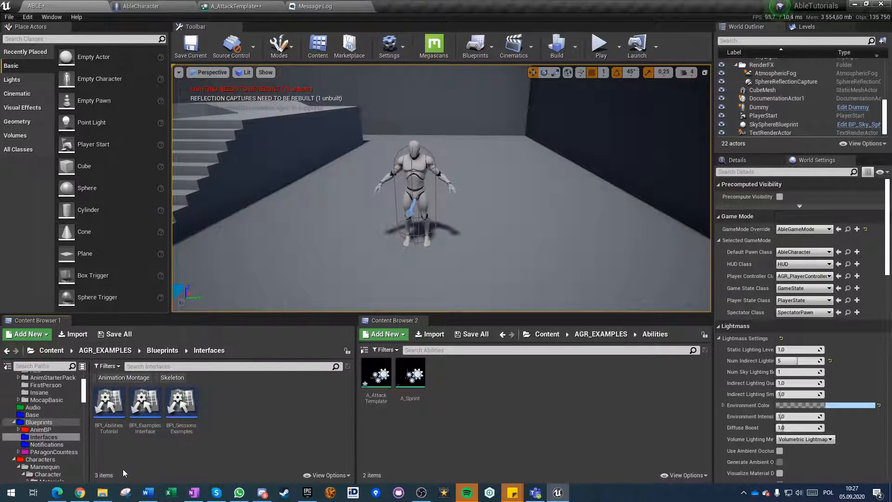
{"action": "double_click", "coordinate": [111, 404]}
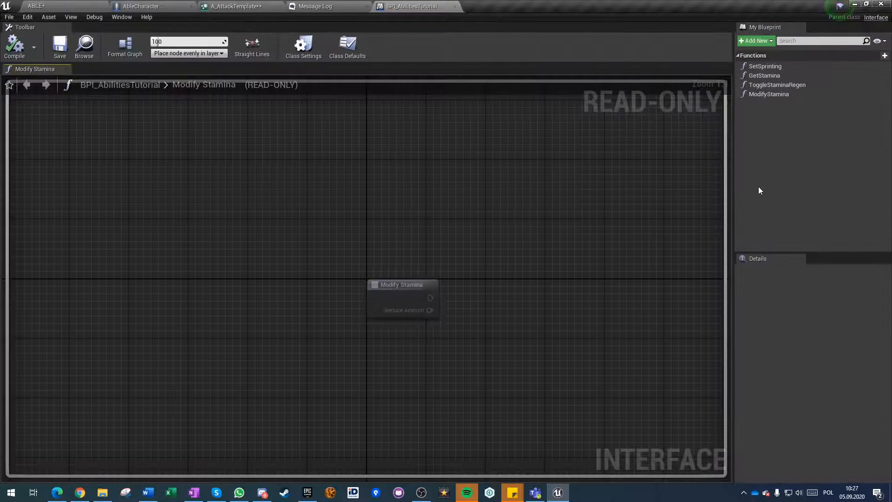
{"action": "left_click", "coordinate": [872, 55]}
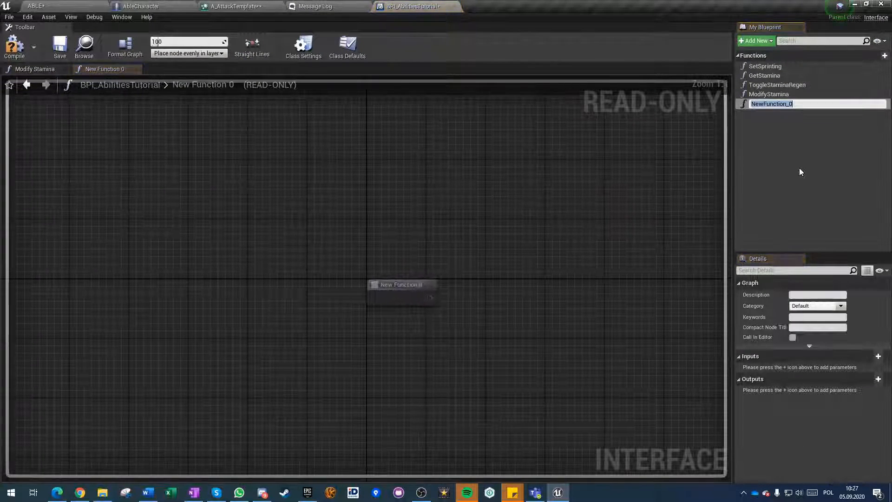
{"action": "type", "text": "Get"}
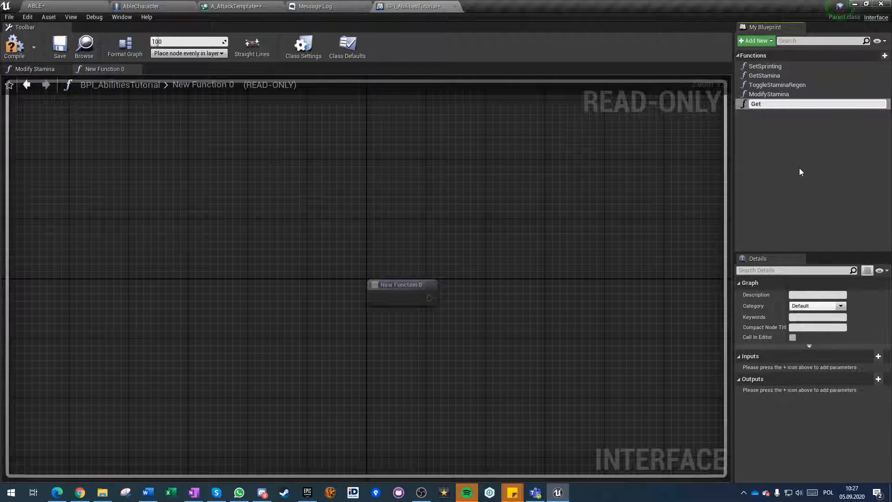
{"action": "type", "text": "Damage"}
{"action": "key", "text": "Return"}
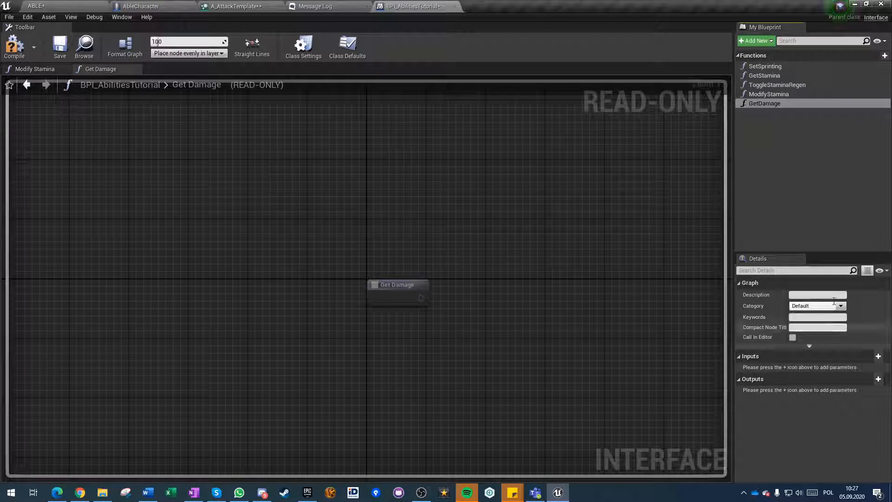
Add two outputs to the GetDamage function, named BaseDamage and AdditionalDamage.
{"action": "left_click", "coordinate": [878, 378]}
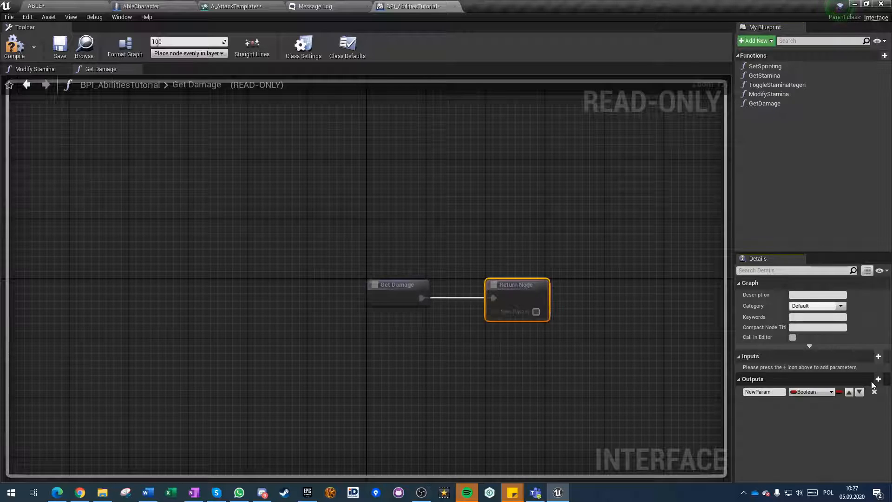
{"action": "left_click", "coordinate": [878, 379]}
{"action": "left_click", "coordinate": [779, 392]}
{"action": "type", "text": "BaseDamage"}
{"action": "key", "text": "Tab"}
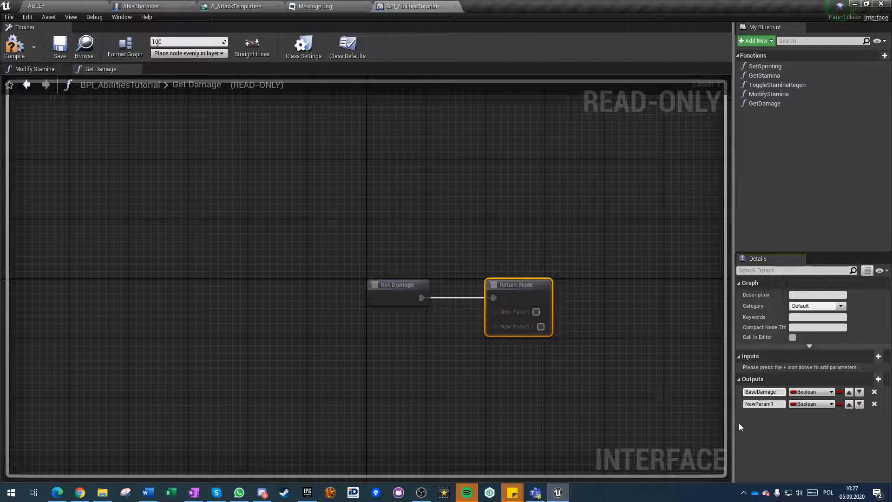
{"action": "type", "text": "AdditionalDamage"}
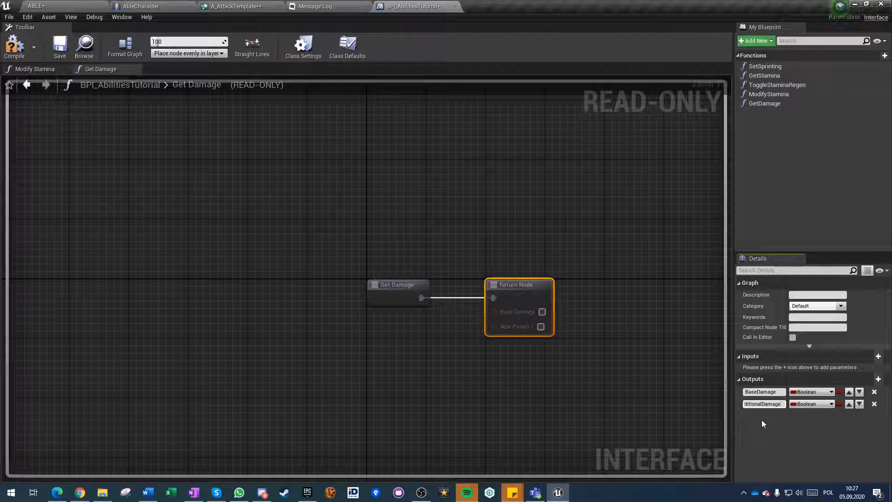
{"action": "key", "text": "Return"}
Add a third output named CritChance to the GetDamage function.
{"action": "left_click", "coordinate": [878, 379]}
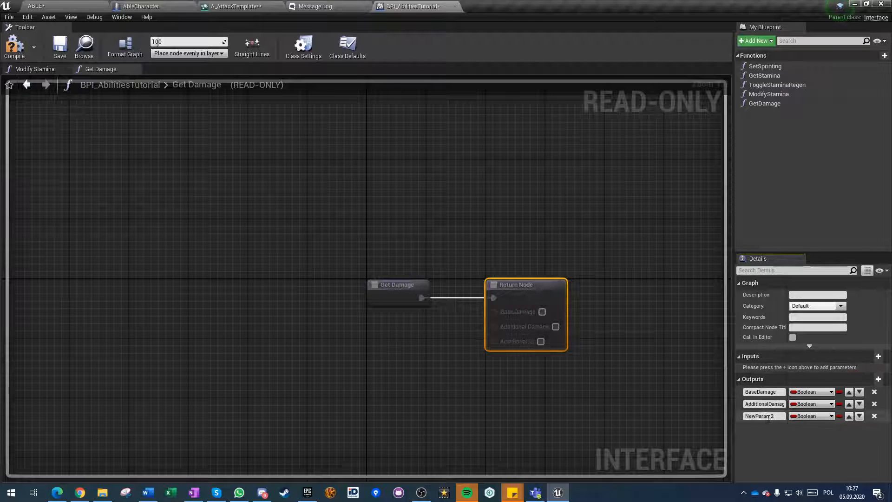
{"action": "left_click", "coordinate": [770, 416]}
{"action": "type", "text": "CritChance"}
{"action": "key", "text": "Return"}
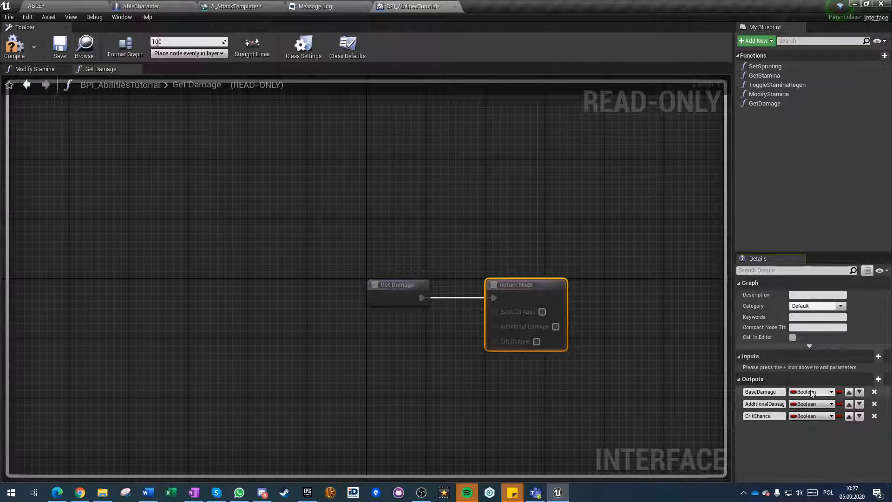
Change all three GetDamage outputs to the Float type, and compile, save and close the interface.
{"action": "left_click", "coordinate": [812, 392]}
{"action": "left_click", "coordinate": [781, 252]}
{"action": "left_click", "coordinate": [812, 404]}
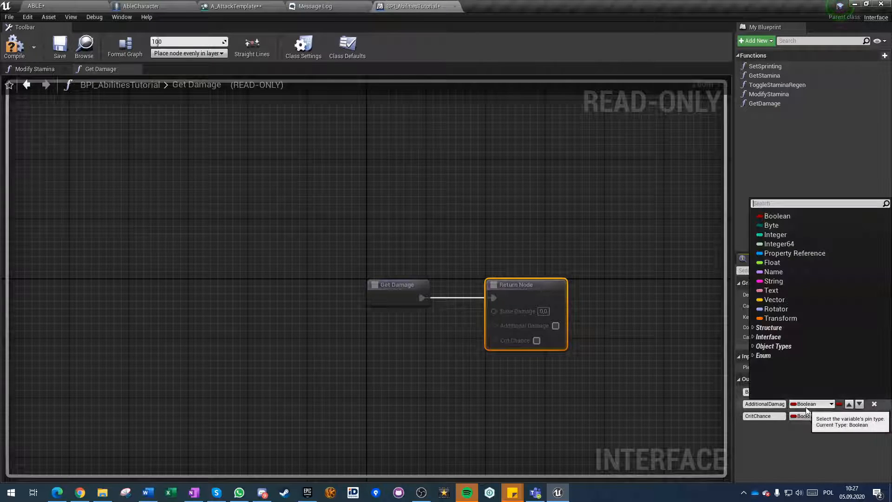
{"action": "left_click", "coordinate": [782, 264]}
{"action": "left_click", "coordinate": [812, 416]}
{"action": "left_click", "coordinate": [782, 273]}
{"action": "left_click", "coordinate": [14, 47]}
{"action": "left_click", "coordinate": [59, 46]}
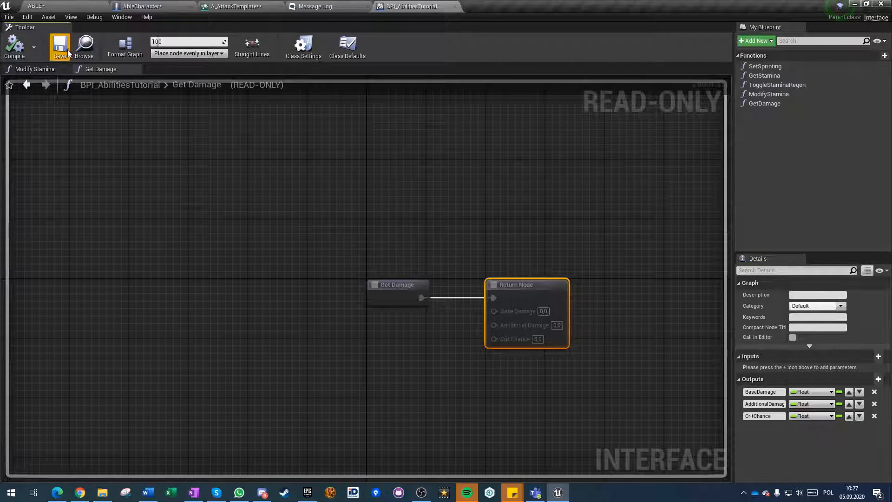
{"action": "left_click", "coordinate": [454, 6]}
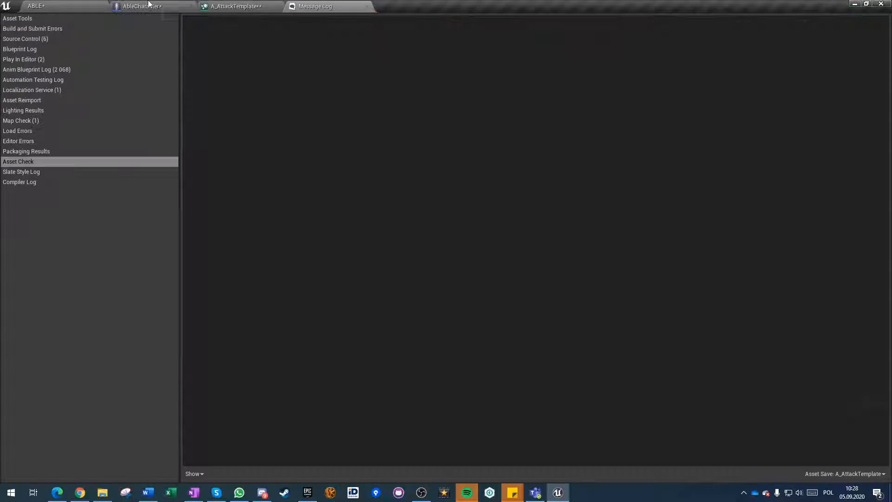
Implement Get Damage in AbleCharacter, returning a Base Damage of 1, an Additional Damage of 3 and a Crit Chance of 0,1.
{"action": "left_click", "coordinate": [148, 5]}
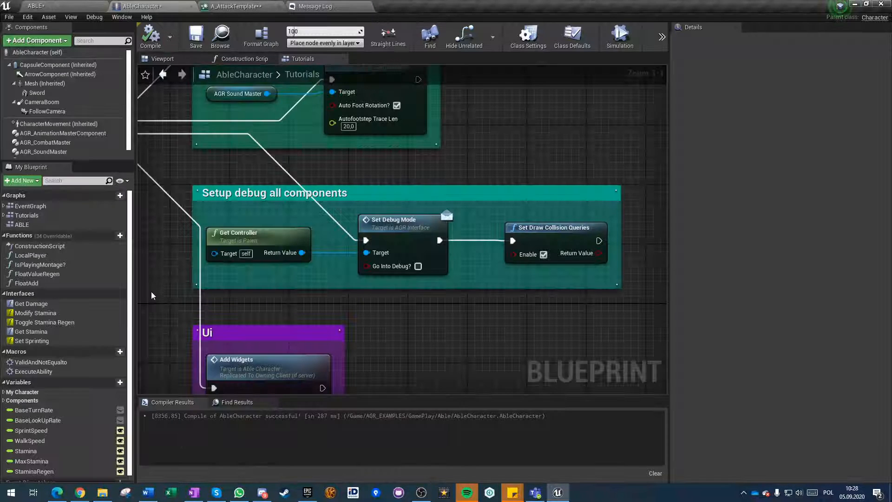
{"action": "double_click", "coordinate": [26, 303]}
{"action": "left_click", "coordinate": [255, 244]}
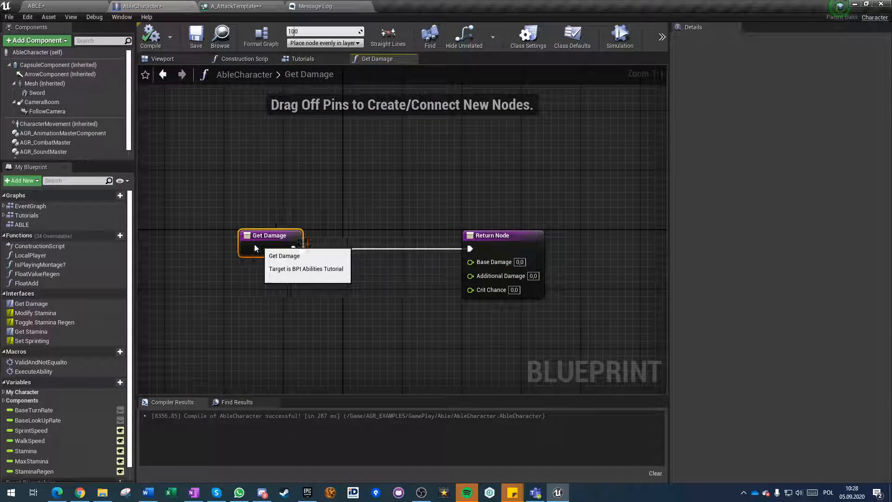
{"action": "left_click", "coordinate": [319, 298]}
{"action": "left_click", "coordinate": [519, 262]}
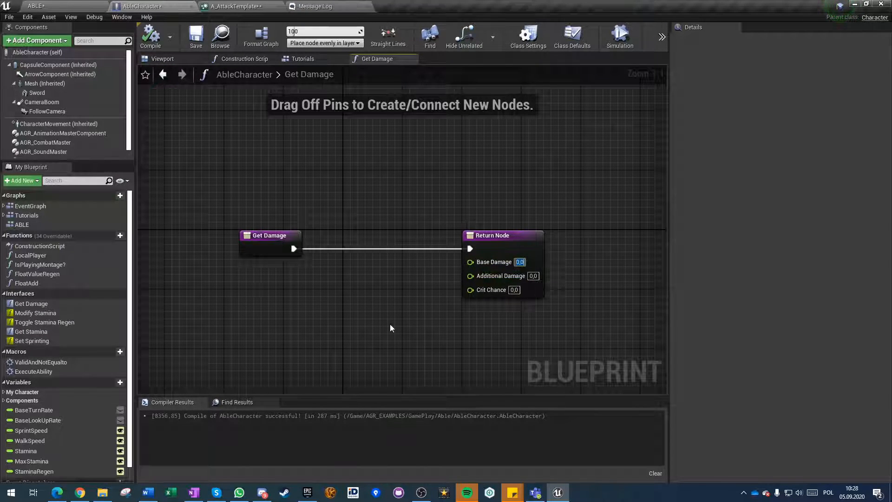
{"action": "type", "text": "1"}
{"action": "key", "text": "Tab"}
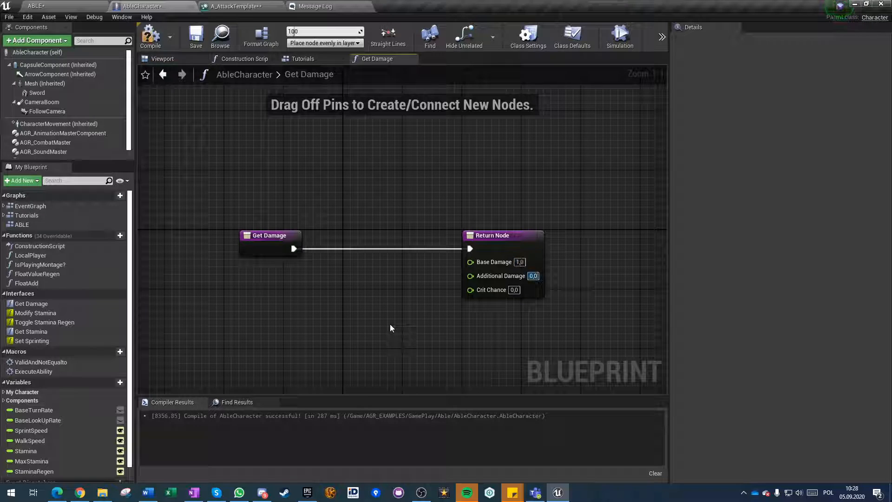
{"action": "type", "text": "3"}
{"action": "key", "text": "Tab"}
{"action": "type", "text": "0,1"}
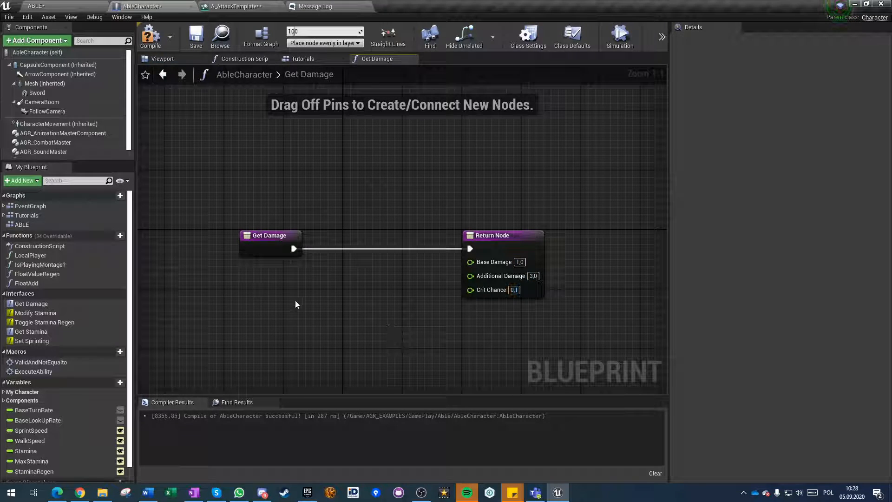
Set the returned Crit Chance to 0,2, and compile and save AbleCharacter.
{"action": "left_click", "coordinate": [159, 46]}
{"action": "left_click", "coordinate": [511, 290]}
{"action": "type", "text": "0,2"}
{"action": "key", "text": "Return"}
{"action": "left_click", "coordinate": [195, 39]}
Override the Calculate Damage For Actor function in the A_AttackTemplate ability's graph.
{"action": "left_click", "coordinate": [238, 5]}
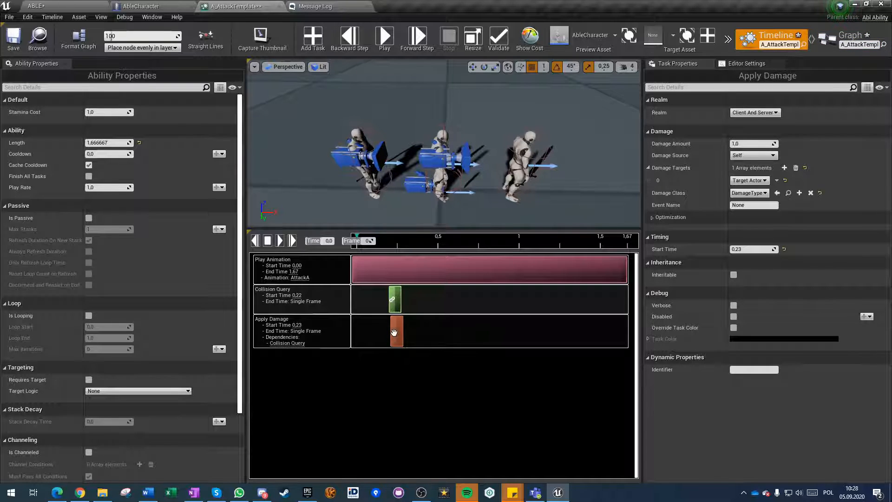
{"action": "left_click", "coordinate": [844, 41]}
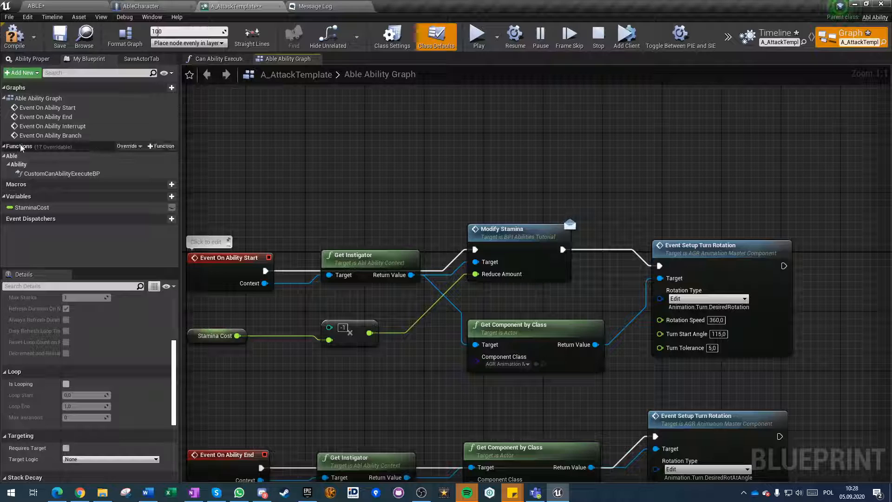
{"action": "left_click", "coordinate": [127, 145]}
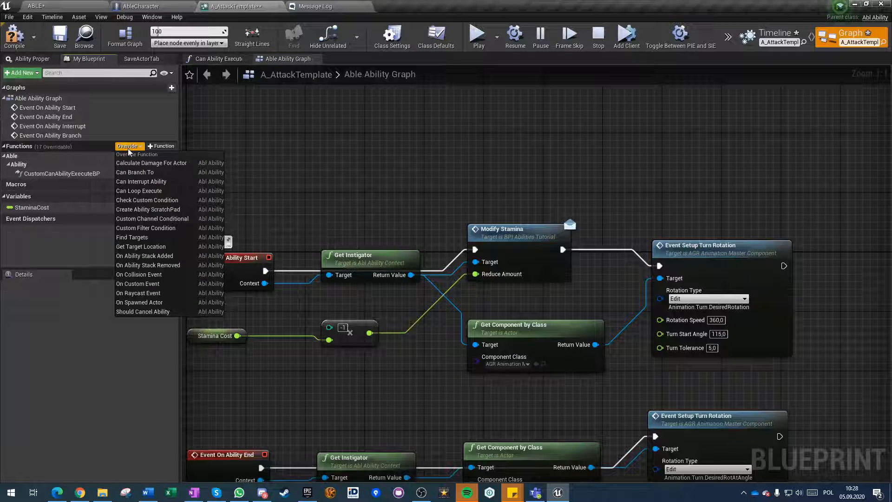
{"action": "type", "text": "damage"}
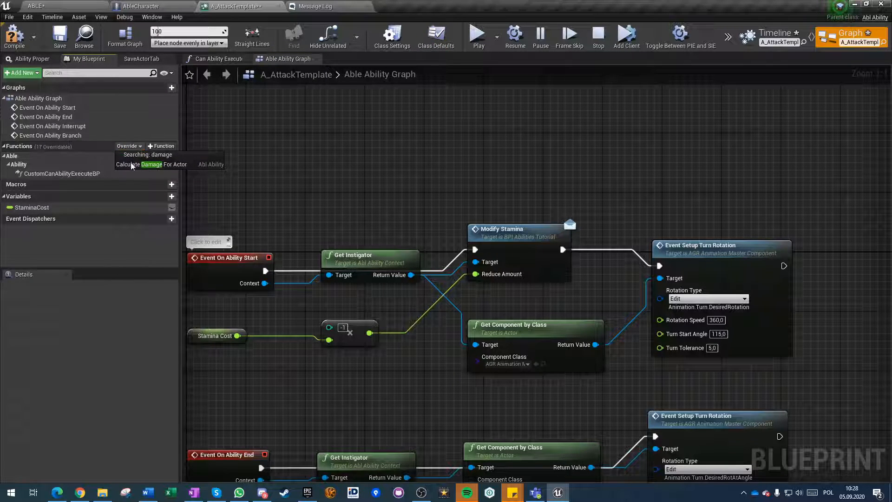
{"action": "left_click", "coordinate": [157, 166]}
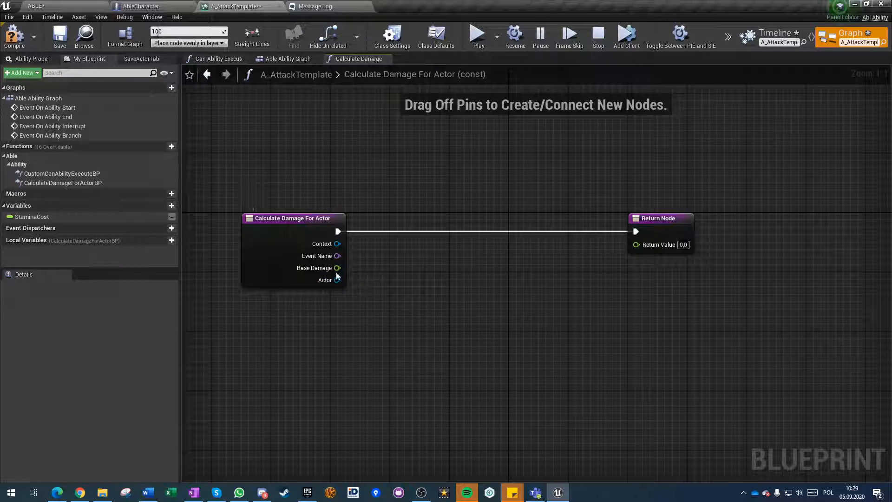
Add a Get Instigator node targeting the Context input of Calculate Damage For Actor and place it below the entry node.
{"action": "left_click_drag", "start_coordinate": [336, 243], "coordinate": [375, 361]}
{"action": "type", "text": "get instigator"}
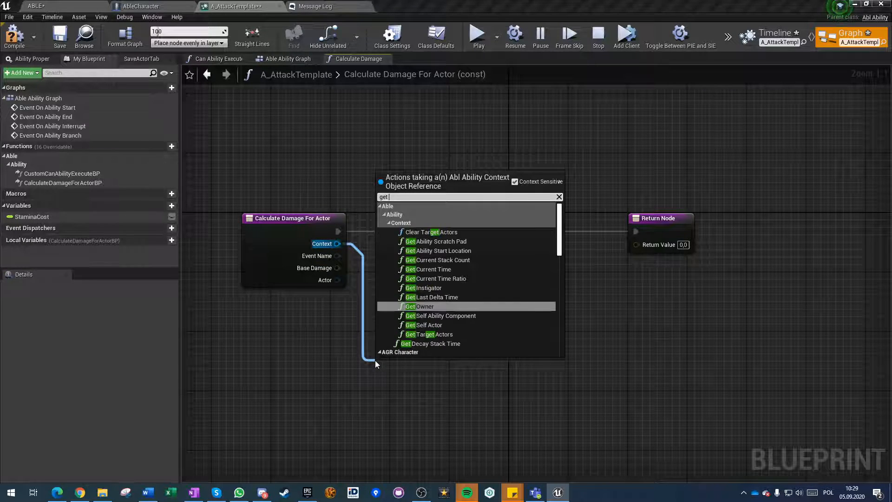
{"action": "key", "text": "Return"}
{"action": "left_click_drag", "start_coordinate": [393, 370], "coordinate": [386, 363]}
{"action": "left_click", "coordinate": [339, 368]}
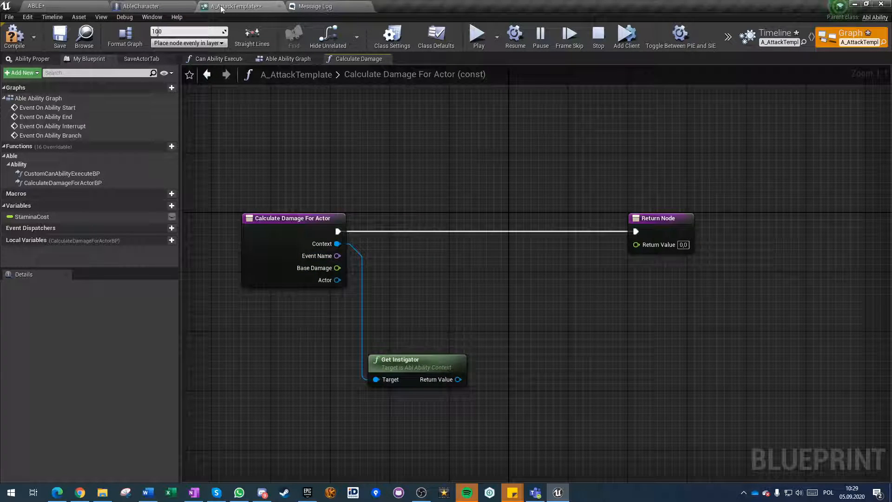
Set the Event Name of the timeline's Apply Damage task to SwordDamage.
{"action": "left_click", "coordinate": [769, 33]}
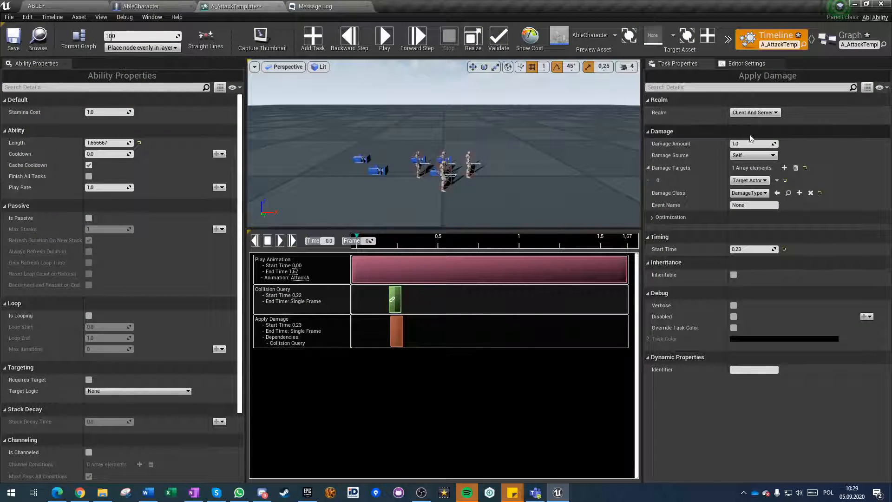
{"action": "left_click", "coordinate": [758, 206]}
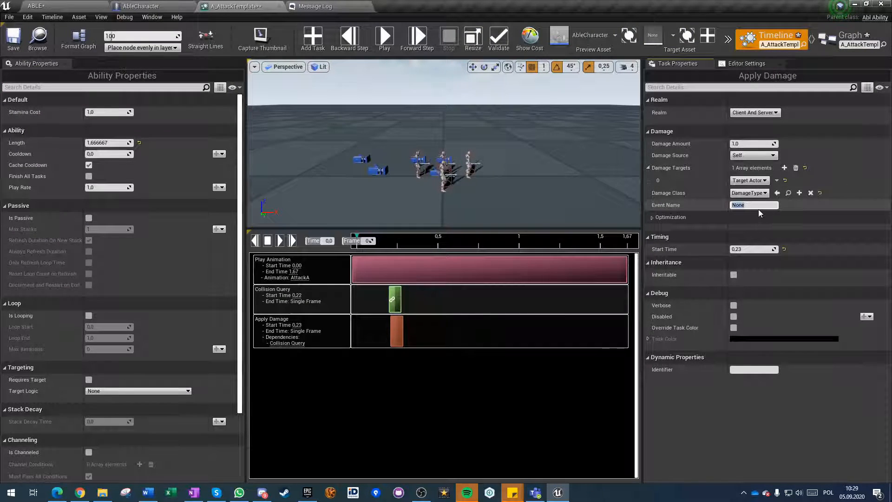
{"action": "left_click", "coordinate": [395, 331]}
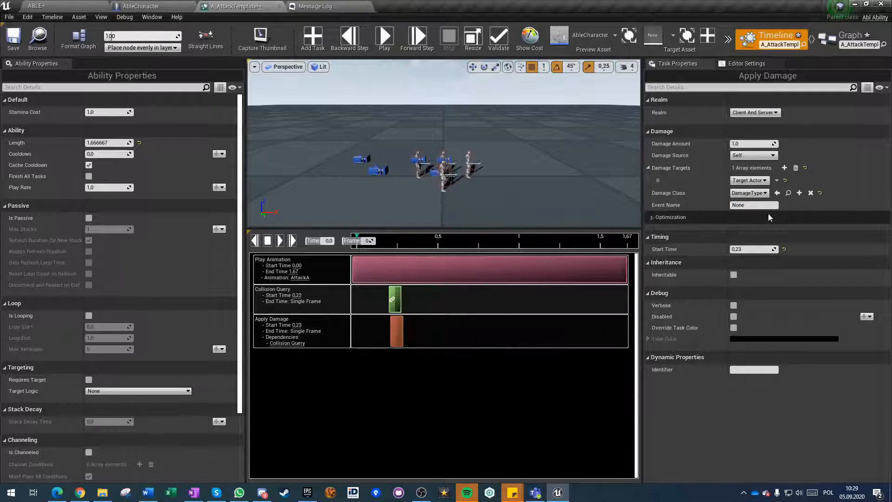
{"action": "left_click", "coordinate": [757, 204]}
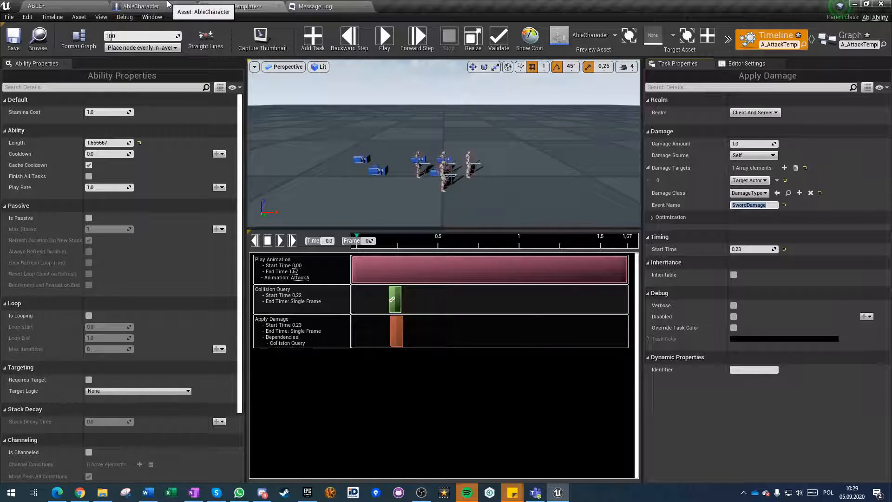
In the Calculate Damage graph, add a Switch on Name driven by Event Name, with one case pin named SwordDamage.
{"action": "left_click", "coordinate": [850, 36]}
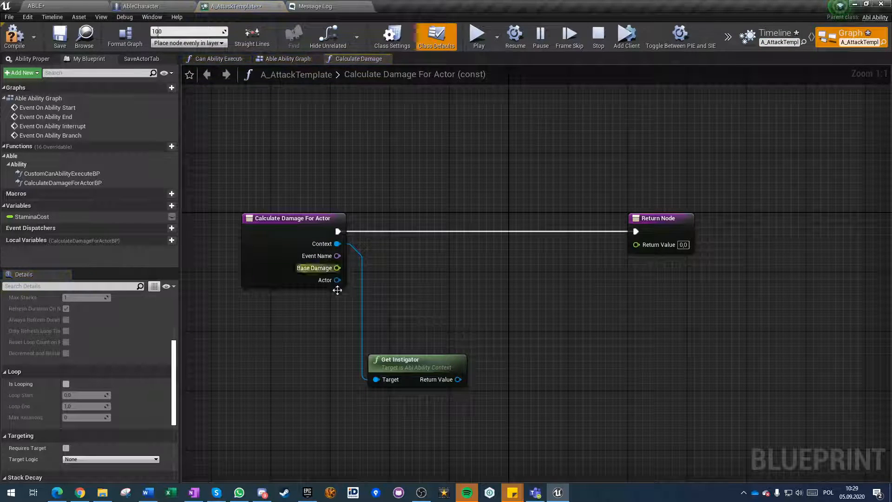
{"action": "left_click_drag", "start_coordinate": [330, 255], "coordinate": [396, 244]}
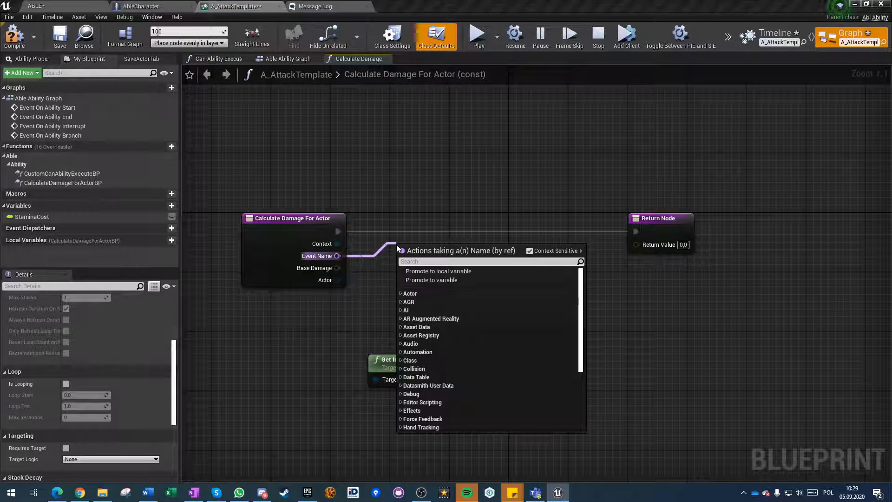
{"action": "type", "text": "switch"}
{"action": "key", "text": "Return"}
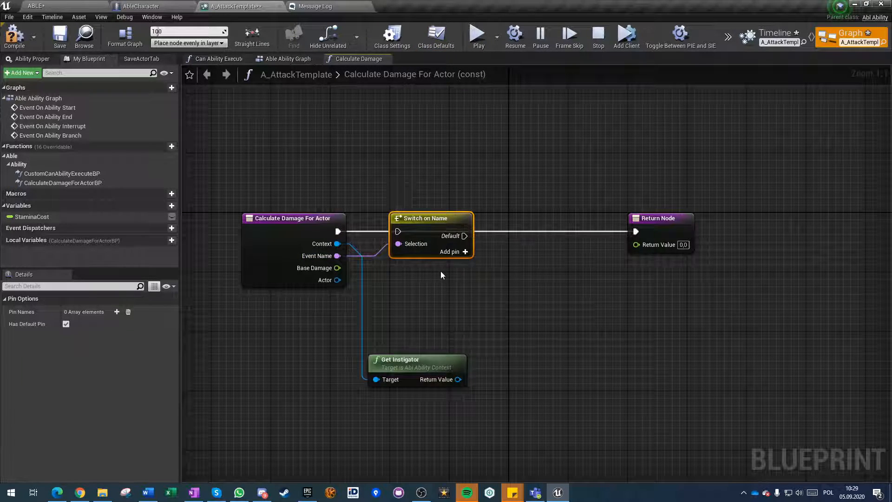
{"action": "left_click", "coordinate": [463, 253]}
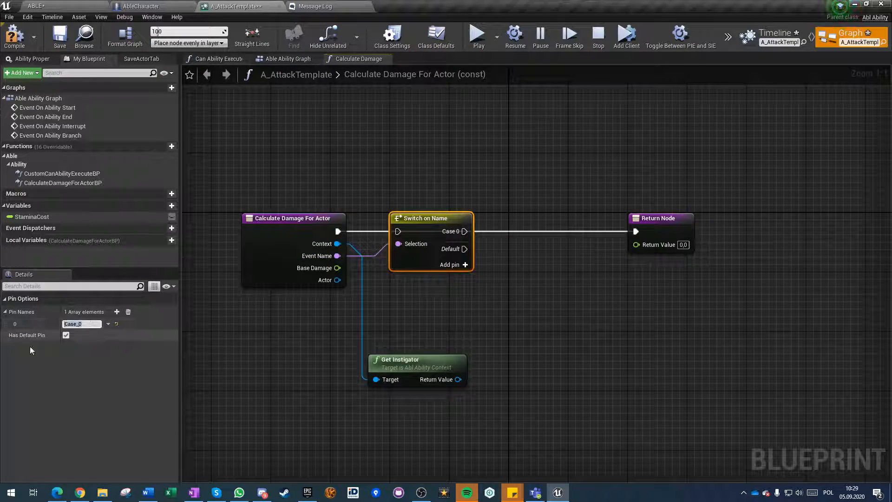
{"action": "type", "text": "SwordDamage"}
{"action": "left_click", "coordinate": [289, 339]}
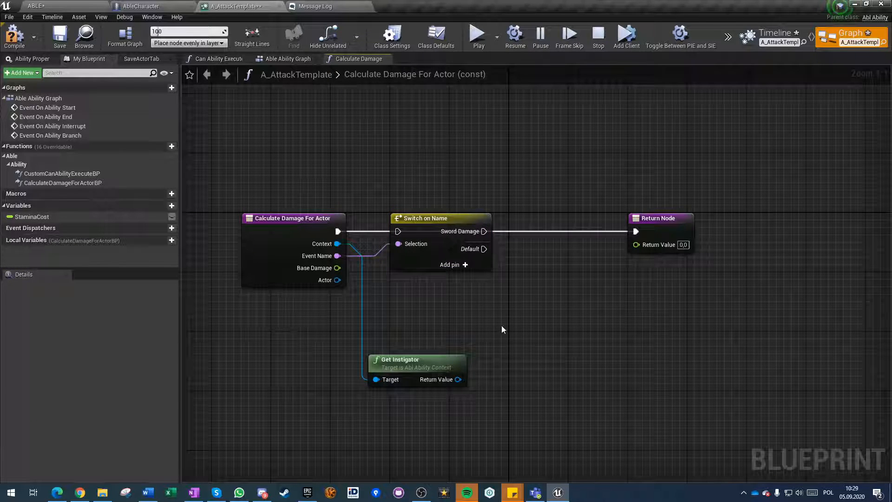
Move the Return Node above the switch, run it from the Default case, and make it return the incoming Base Damage.
{"action": "left_click_drag", "start_coordinate": [643, 218], "coordinate": [628, 129]}
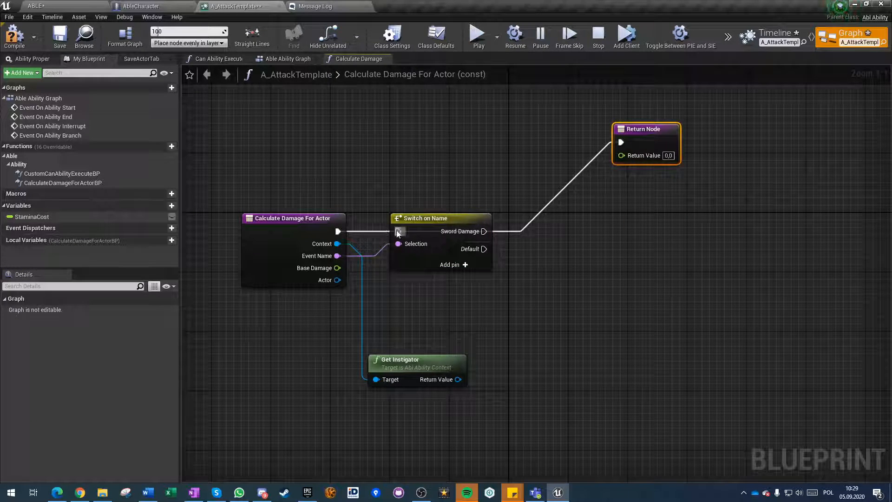
{"action": "left_click", "coordinate": [484, 231], "text": "alt"}
{"action": "left_click_drag", "start_coordinate": [484, 249], "coordinate": [318, 268]}
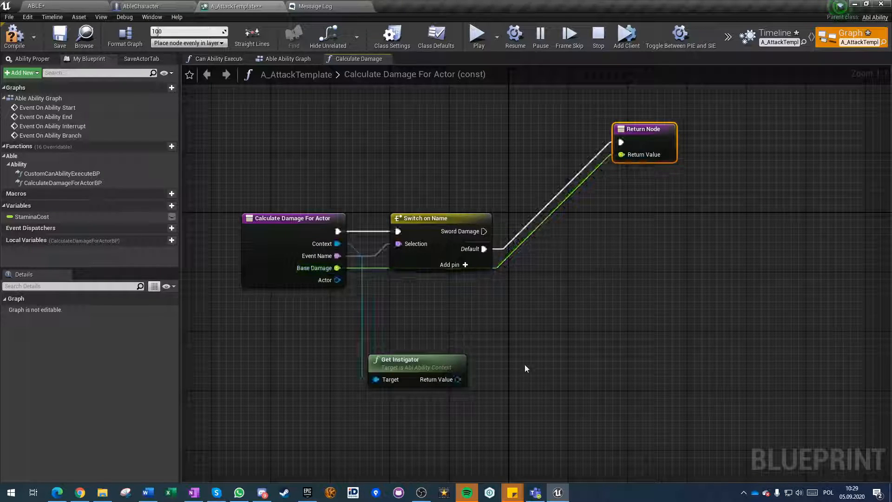
Add the Get Damage interface call on Get Instigator's return value and execute it from the Sword Damage case.
{"action": "left_click", "coordinate": [522, 357]}
{"action": "right_click_drag", "start_coordinate": [522, 356], "coordinate": [418, 334]}
{"action": "left_click_drag", "start_coordinate": [298, 363], "coordinate": [336, 363]}
{"action": "left_click_drag", "start_coordinate": [391, 357], "coordinate": [461, 329]}
{"action": "type", "text": "get damage"}
{"action": "key", "text": "Return"}
{"action": "left_click_drag", "start_coordinate": [455, 357], "coordinate": [380, 209]}
{"action": "left_click_drag", "start_coordinate": [474, 250], "coordinate": [511, 280]}
{"action": "right_click_drag", "start_coordinate": [548, 302], "coordinate": [455, 259]}
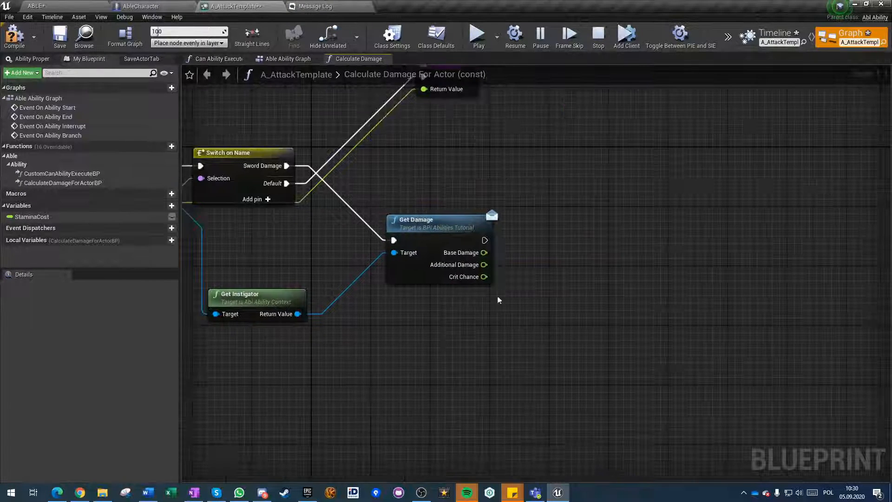
Sum Get Damage's Base Damage and Additional Damage with a float addition node.
{"action": "left_click_drag", "start_coordinate": [483, 252], "coordinate": [542, 293]}
{"action": "type", "text": "+"}
{"action": "key", "text": "Return"}
{"action": "right_click_drag", "start_coordinate": [516, 275], "coordinate": [393, 255]}
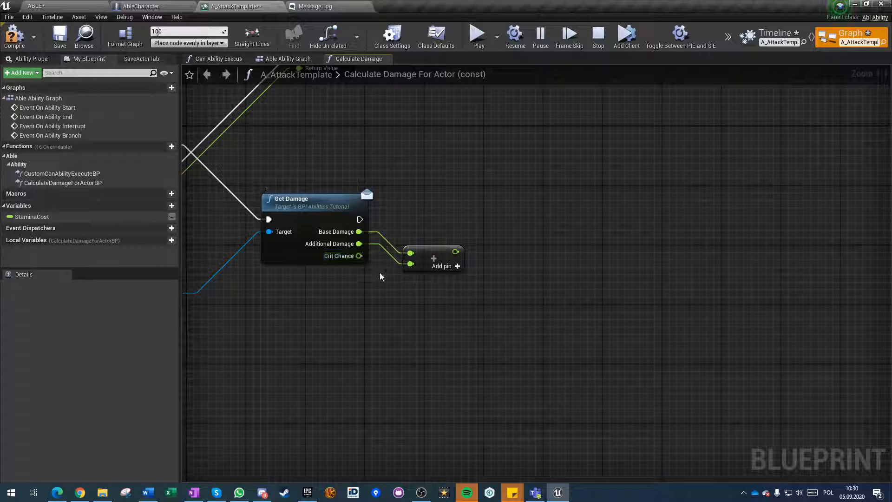
Add a Random Bool with Weight node weighted by Crit Chance and place it below the addition node.
{"action": "left_click_drag", "start_coordinate": [359, 255], "coordinate": [532, 275]}
{"action": "type", "text": "random bool"}
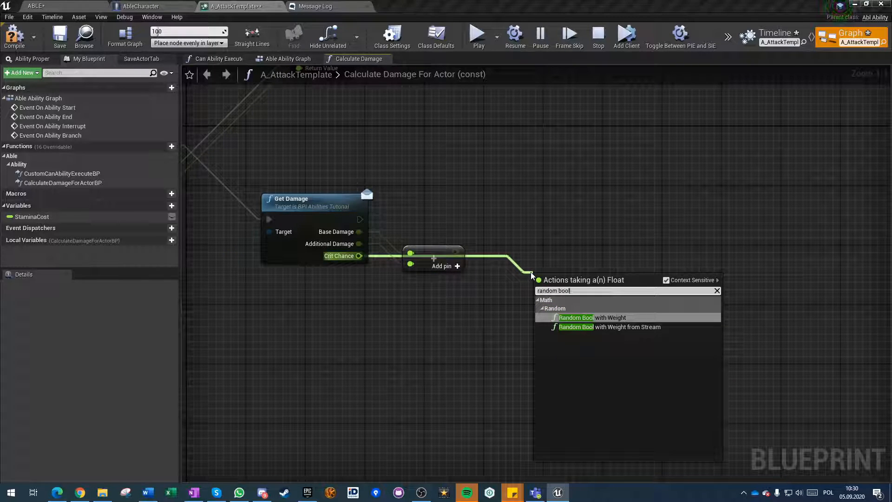
{"action": "key", "text": "Return"}
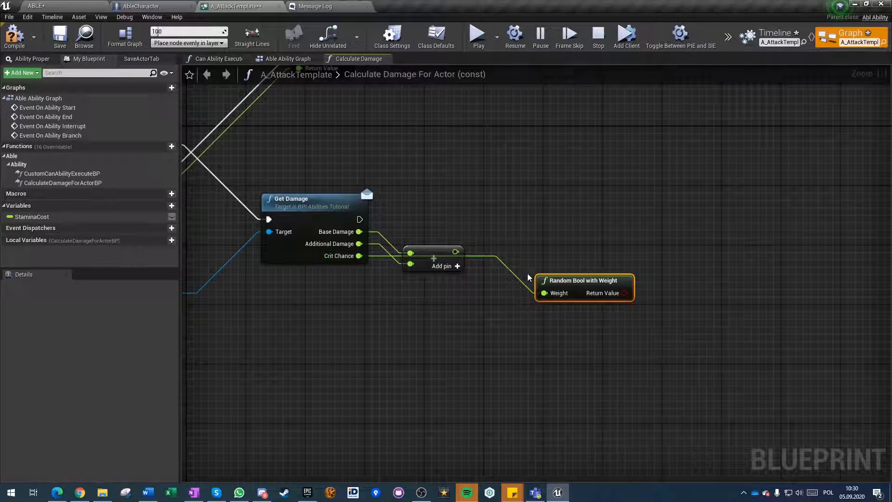
{"action": "left_click_drag", "start_coordinate": [569, 278], "coordinate": [544, 297]}
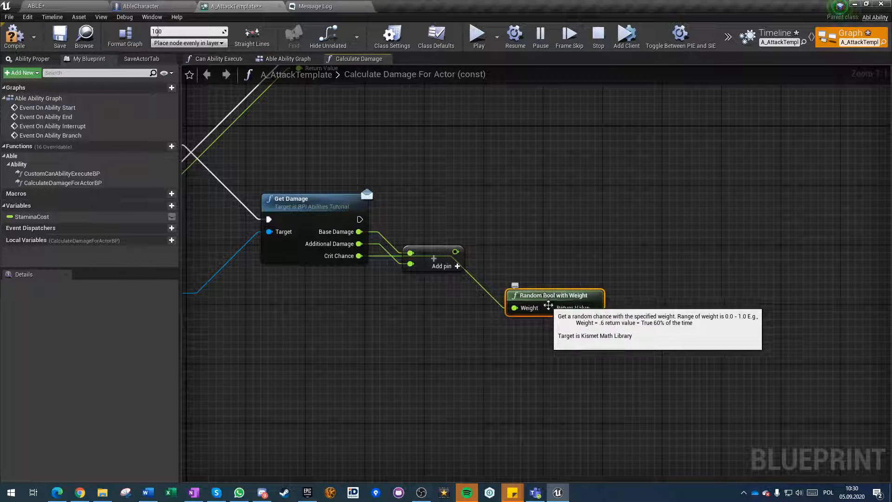
{"action": "left_click_drag", "start_coordinate": [533, 299], "coordinate": [433, 319]}
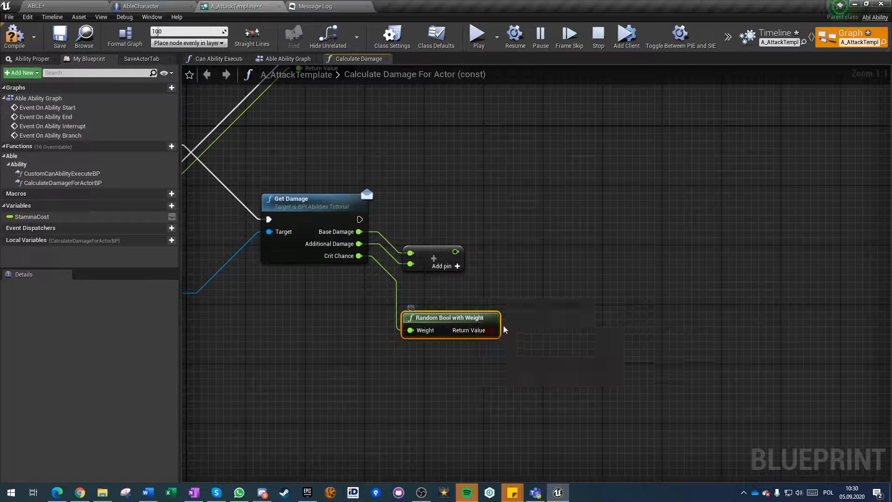
{"action": "left_click", "coordinate": [535, 284]}
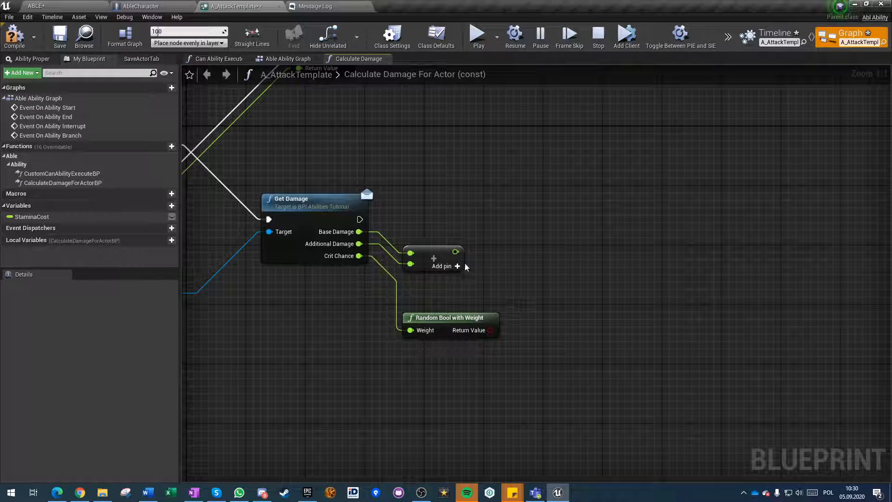
{"action": "right_click_drag", "start_coordinate": [400, 205], "coordinate": [403, 205]}
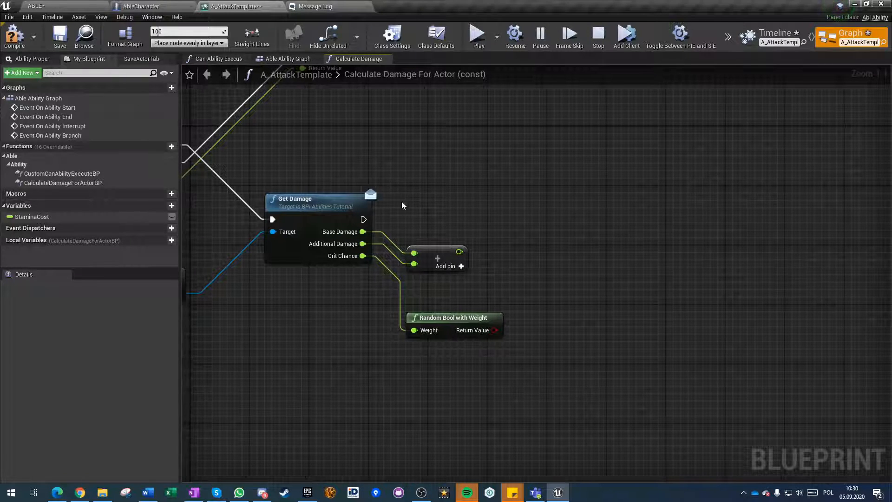
Add a second Return Node whose Return Value comes from a Select node indexed by the Random Bool with Weight result.
{"action": "right_click", "coordinate": [597, 219]}
{"action": "type", "text": "retur"}
{"action": "key", "text": "Return"}
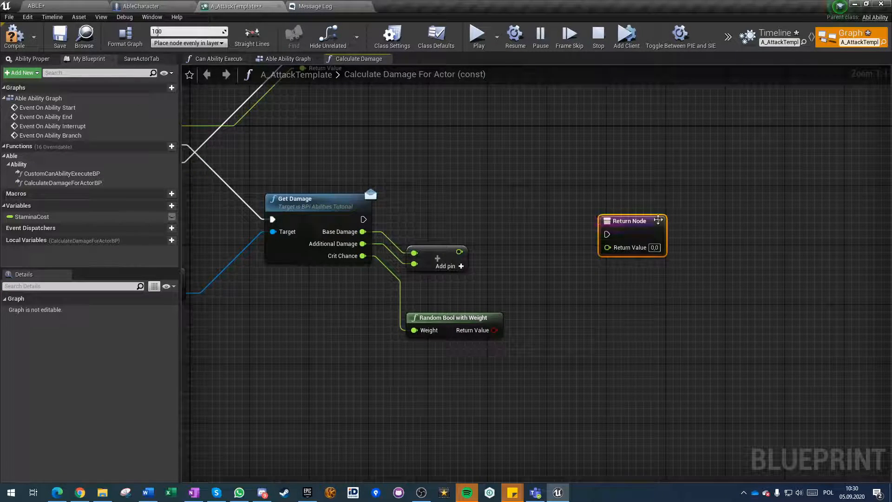
{"action": "left_click_drag", "start_coordinate": [655, 218], "coordinate": [752, 181]}
{"action": "left_click_drag", "start_coordinate": [711, 210], "coordinate": [654, 264]}
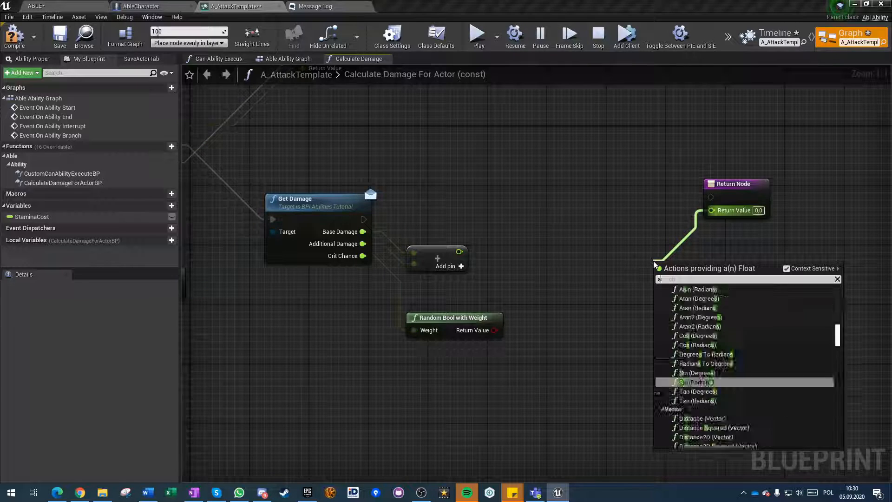
{"action": "type", "text": "select"}
{"action": "left_click", "coordinate": [681, 323]}
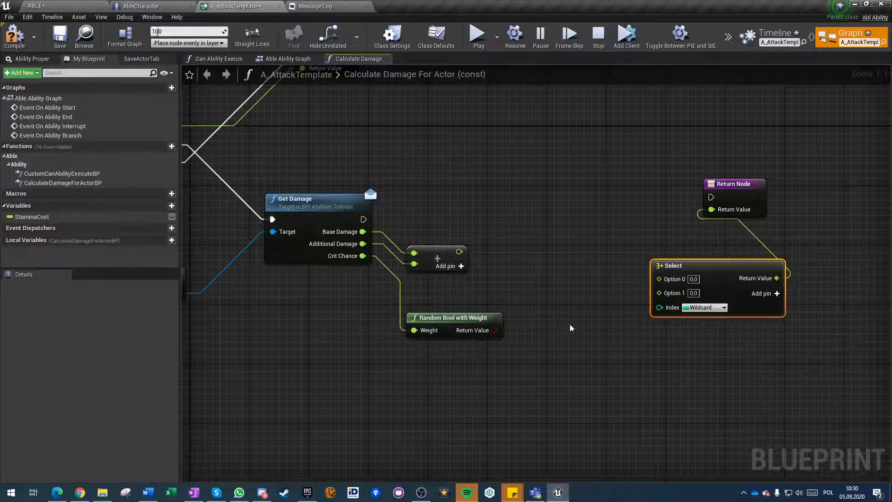
{"action": "left_click_drag", "start_coordinate": [494, 330], "coordinate": [673, 308]}
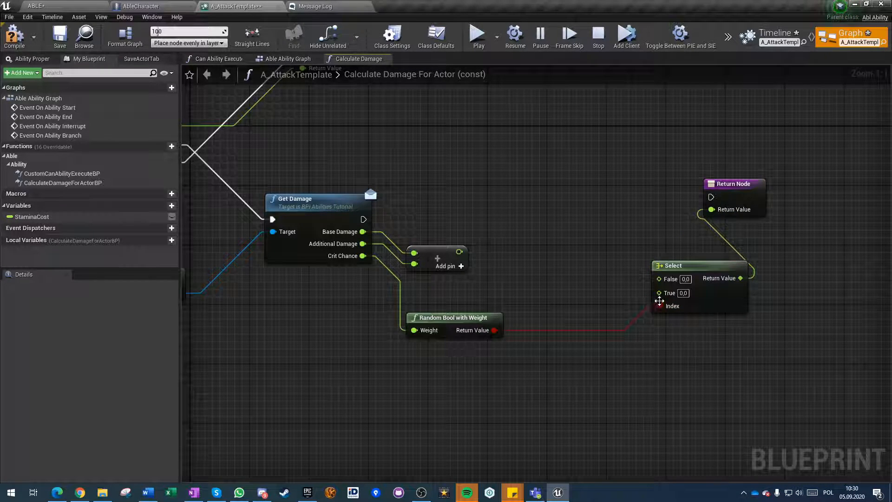
Feed the damage sum into the Select node's False option and the sum multiplied by 2,0 into its True option.
{"action": "left_click_drag", "start_coordinate": [459, 251], "coordinate": [532, 279]}
{"action": "type", "text": "*"}
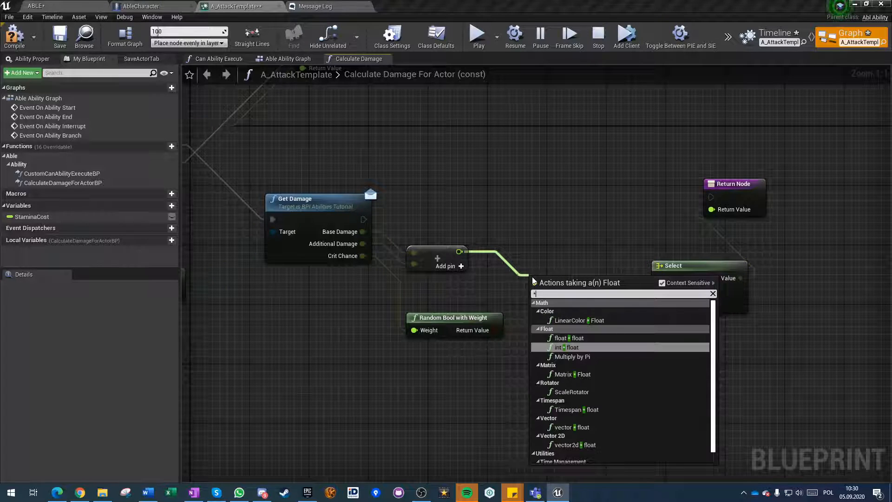
{"action": "left_click", "coordinate": [566, 338]}
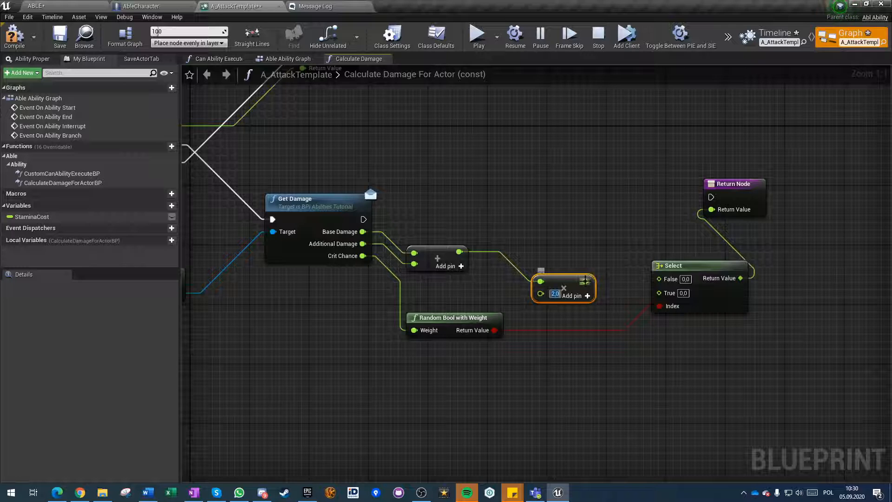
{"action": "left_click_drag", "start_coordinate": [659, 279], "coordinate": [459, 252]}
Connect Get Damage's execution output to the second Return Node, and compile and save A_AttackTemplate.
{"action": "scroll", "coordinate": [537, 402], "scroll_direction": "down", "scroll_amount": 2}
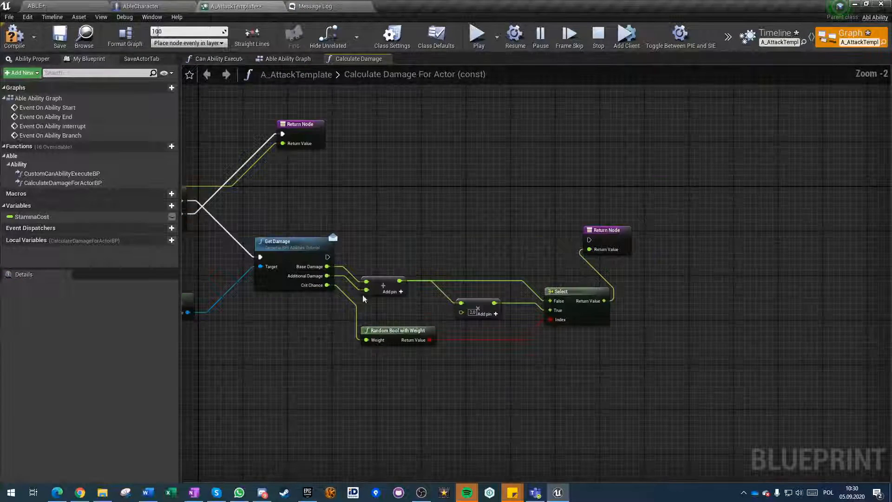
{"action": "left_click_drag", "start_coordinate": [327, 257], "coordinate": [589, 240]}
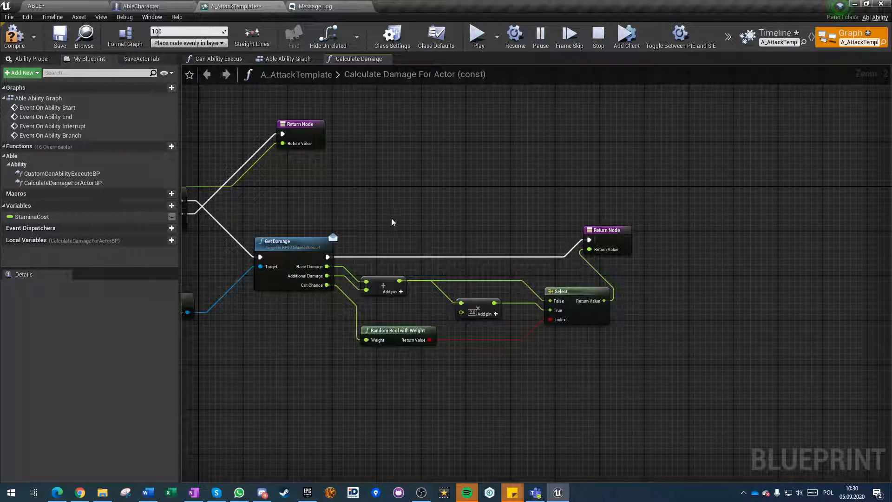
{"action": "right_click_drag", "start_coordinate": [391, 218], "coordinate": [608, 163]}
{"action": "left_click", "coordinate": [13, 37]}
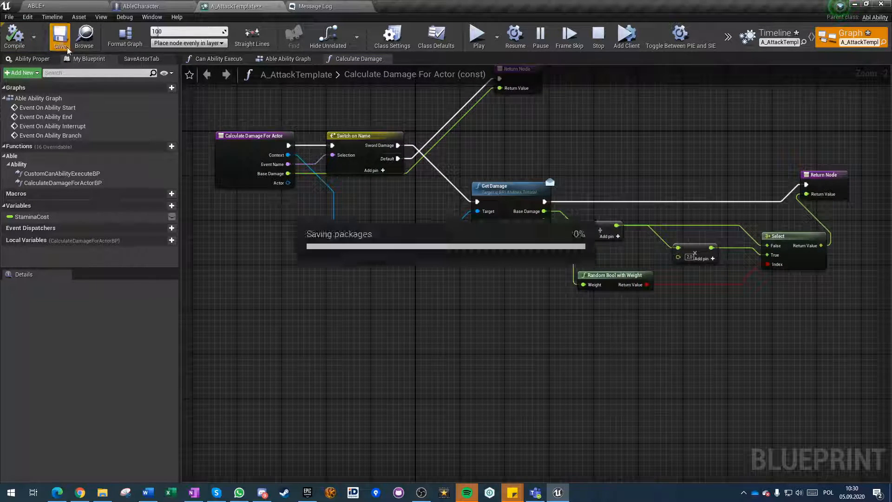
{"action": "scroll", "coordinate": [294, 183], "scroll_direction": "up", "scroll_amount": 2}
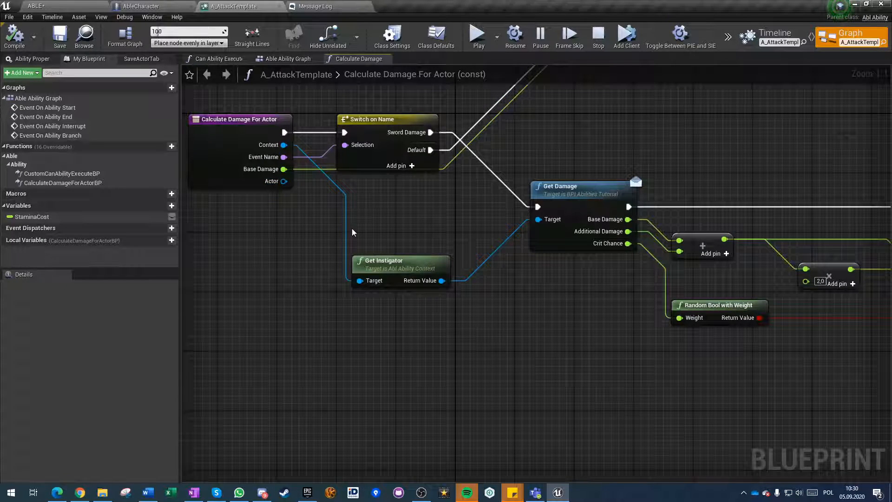
{"action": "scroll", "coordinate": [352, 232], "scroll_direction": "down", "scroll_amount": 1}
{"action": "left_click_drag", "start_coordinate": [296, 189], "coordinate": [422, 334]}
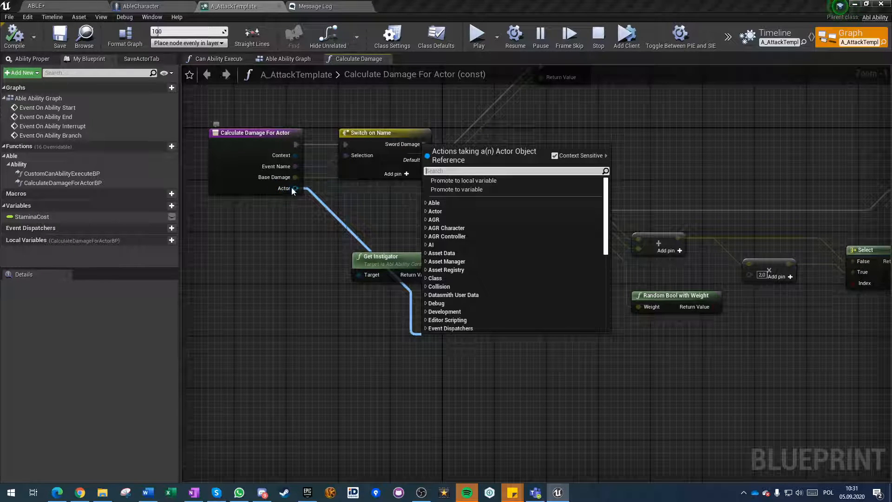
{"action": "left_click", "coordinate": [275, 253]}
{"action": "left_click_drag", "start_coordinate": [296, 188], "coordinate": [528, 297]}
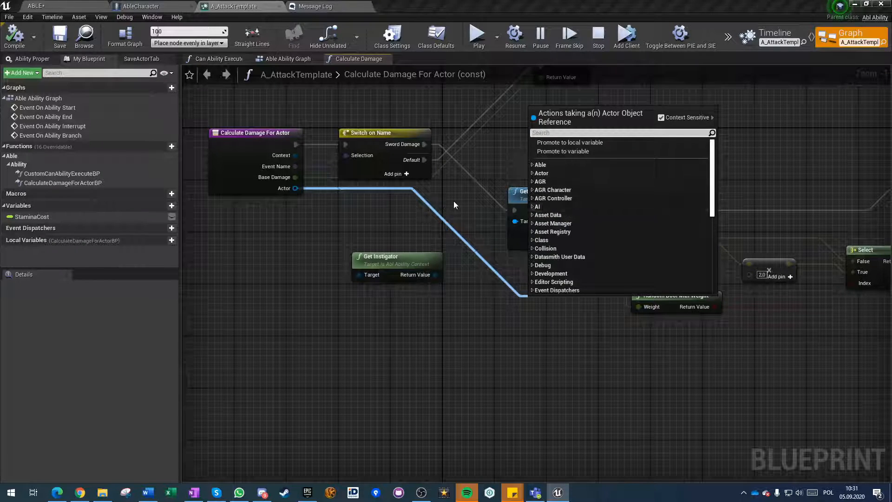
{"action": "left_click", "coordinate": [485, 186]}
{"action": "left_click", "coordinate": [531, 191]}
{"action": "left_click", "coordinate": [510, 339]}
{"action": "right_click_drag", "start_coordinate": [578, 263], "coordinate": [462, 249]}
{"action": "left_click_drag", "start_coordinate": [802, 247], "coordinate": [836, 275]}
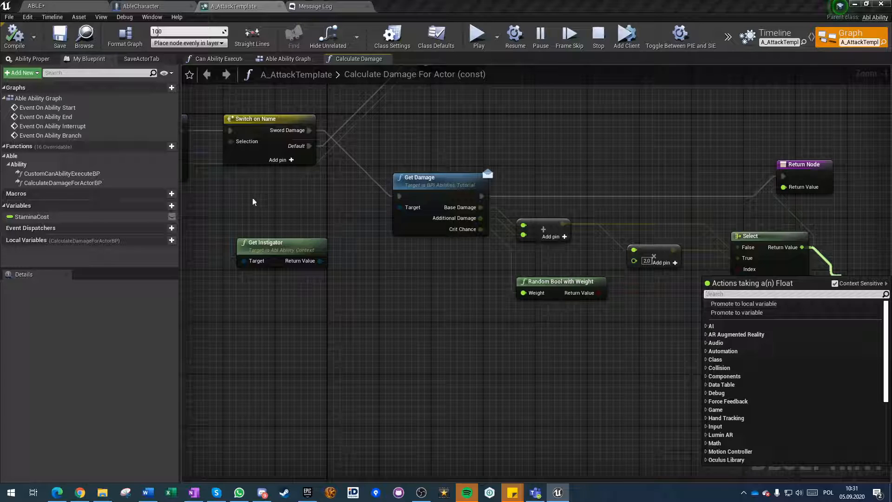
{"action": "left_click", "coordinate": [558, 349]}
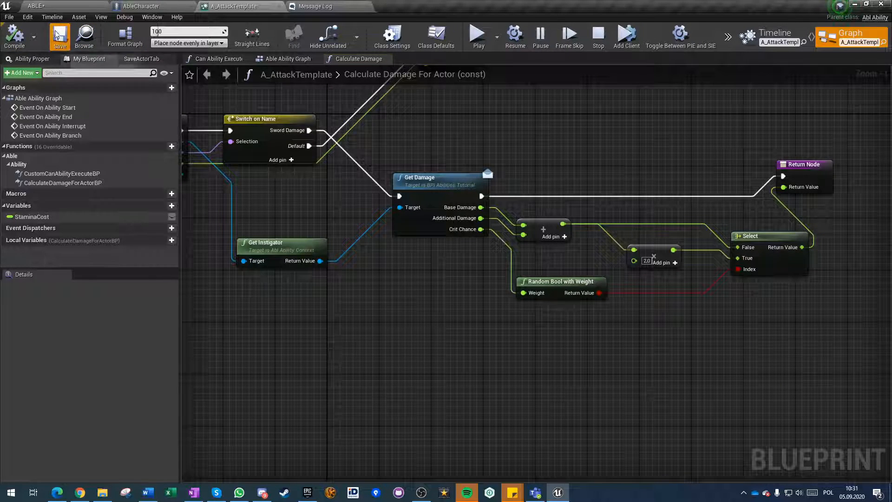
{"action": "right_click_drag", "start_coordinate": [350, 310], "coordinate": [524, 279]}
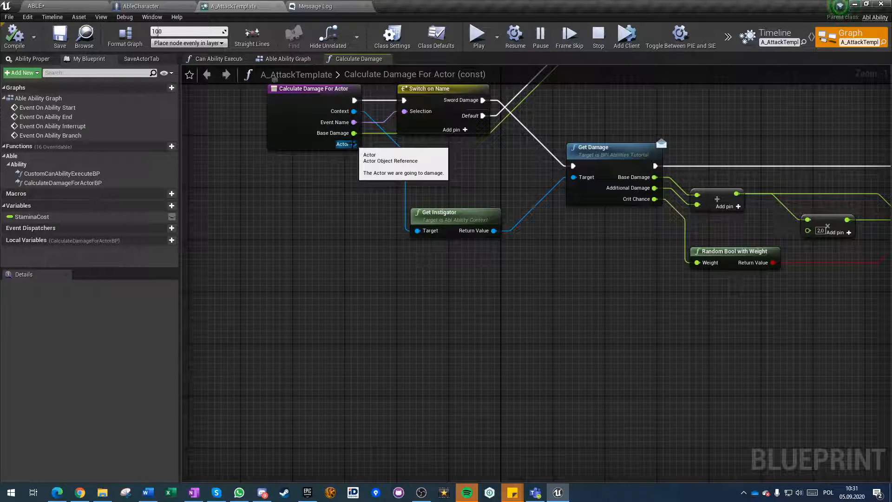
{"action": "left_click_drag", "start_coordinate": [354, 145], "coordinate": [433, 292]}
{"action": "type", "text": "get componen"}
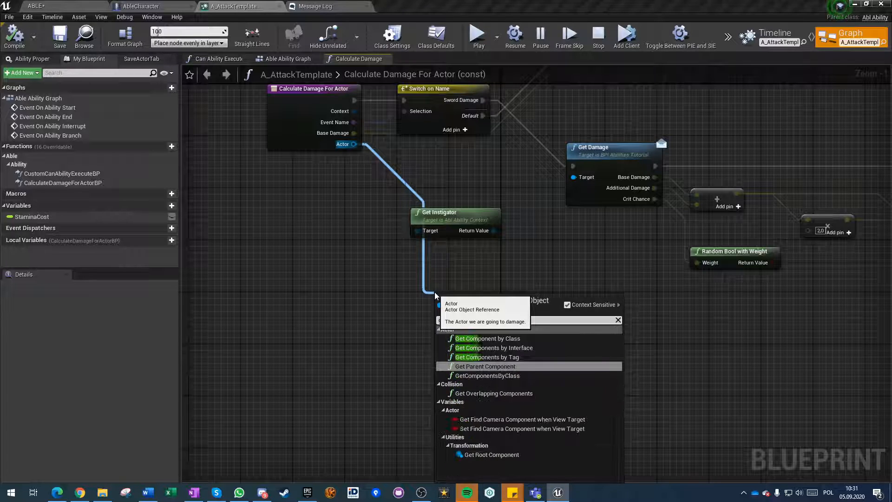
{"action": "left_click", "coordinate": [463, 338]}
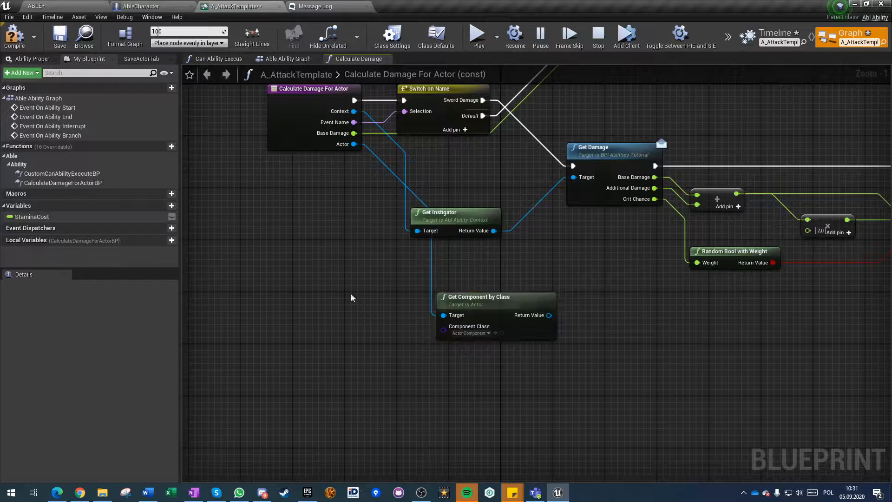
{"action": "left_click_drag", "start_coordinate": [353, 144], "coordinate": [450, 360]}
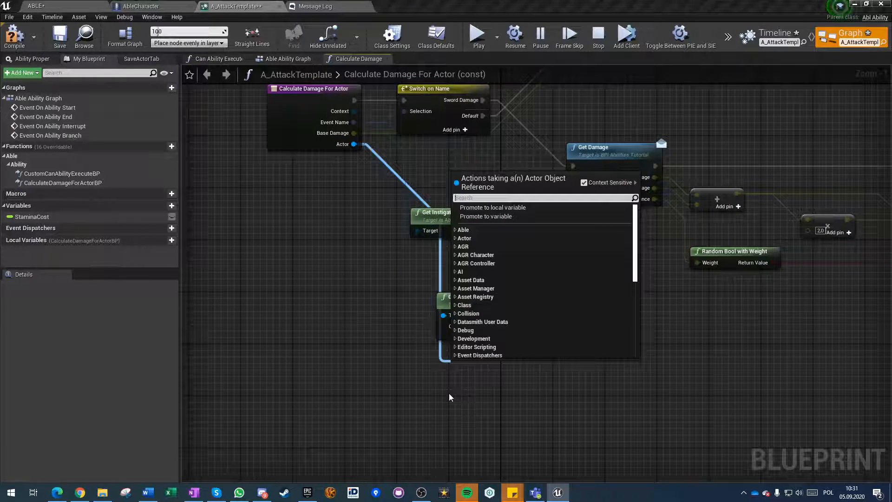
{"action": "type", "text": "interface"}
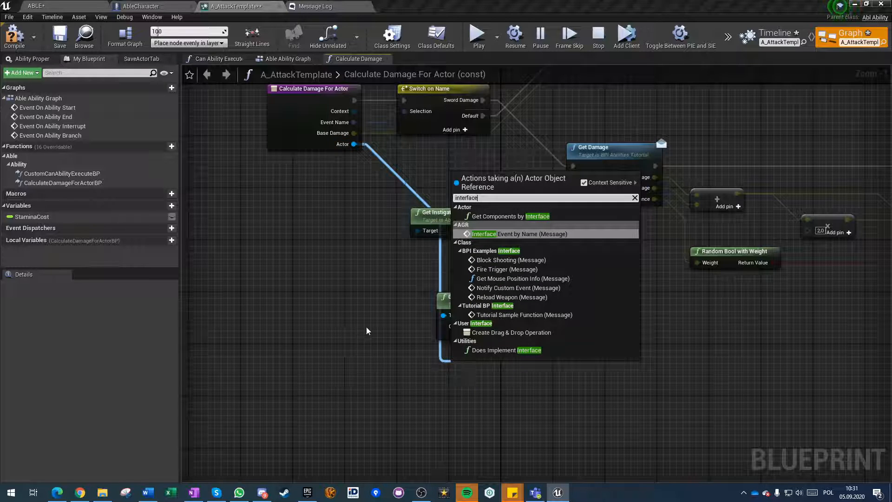
{"action": "left_click", "coordinate": [407, 301]}
{"action": "left_click", "coordinate": [445, 303]}
{"action": "key", "text": "Delete"}
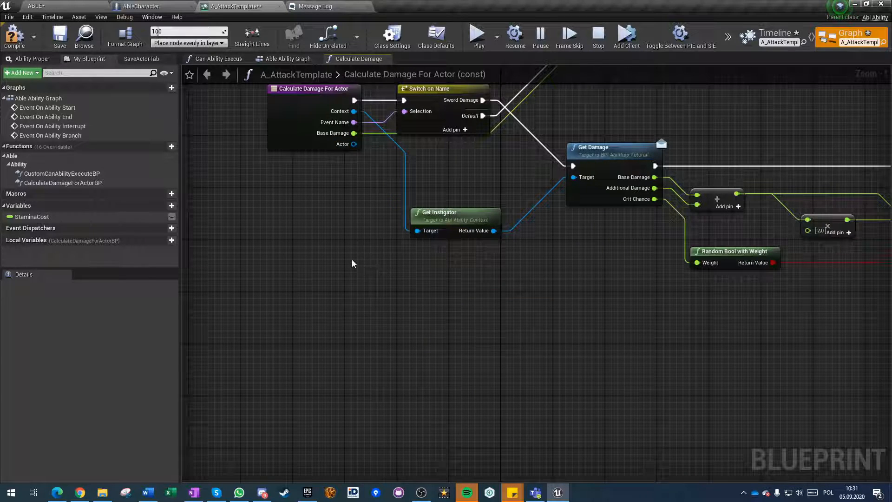
Compile A_AttackTemplate, then switch from its graph to its ability timeline and save the asset.
{"action": "scroll", "coordinate": [352, 265], "scroll_direction": "down", "scroll_amount": 4}
{"action": "key", "text": "F7"}
{"action": "key", "text": "ctrl+s"}
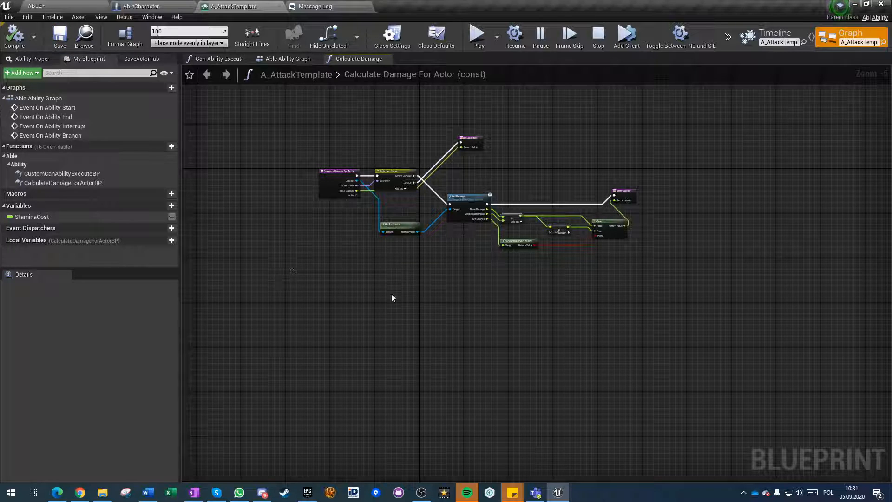
{"action": "left_click", "coordinate": [756, 41]}
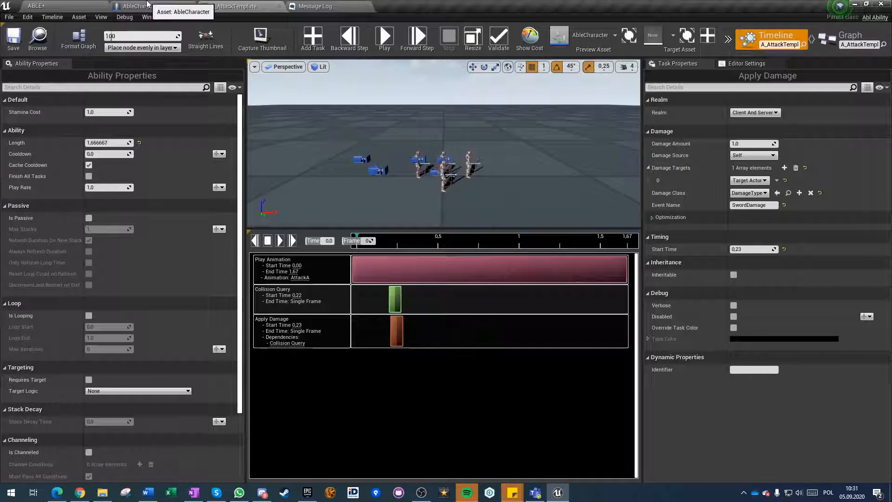
{"action": "left_click", "coordinate": [74, 4]}
{"action": "left_click", "coordinate": [323, 5]}
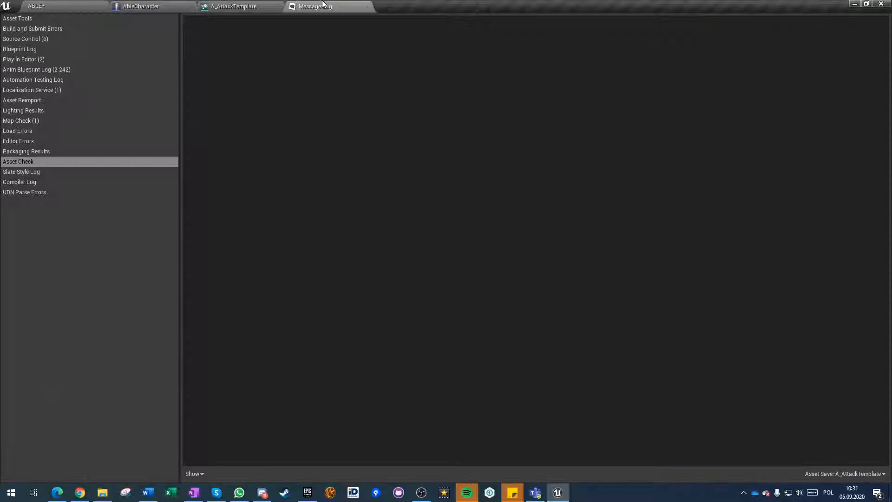
{"action": "left_click", "coordinate": [226, 4]}
{"action": "left_click", "coordinate": [13, 40]}
Play the ABLE level, attack the dummy with the sword, check the damage output in the console, and stop the session.
{"action": "left_click", "coordinate": [38, 6]}
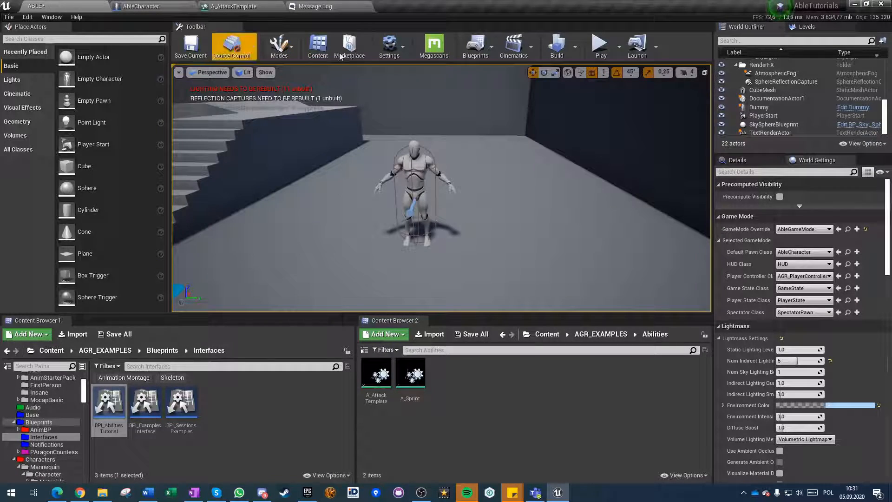
{"action": "left_click", "coordinate": [602, 46]}
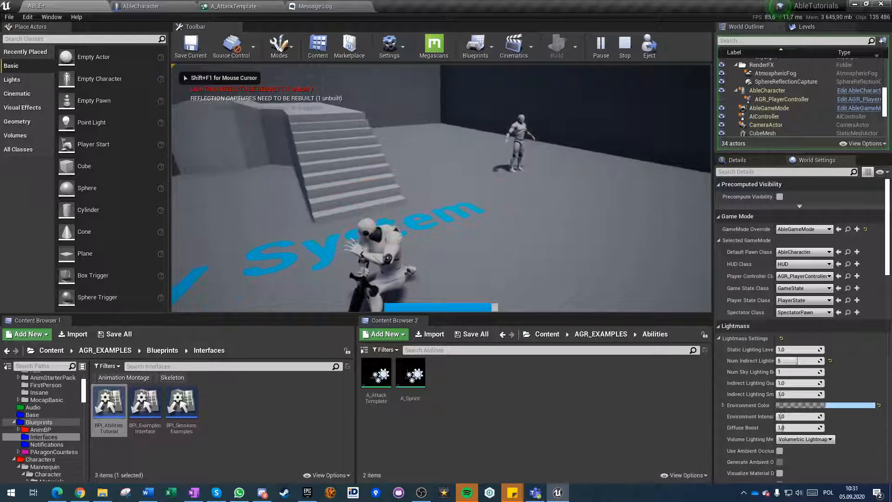
{"action": "left_click", "coordinate": [441, 188]}
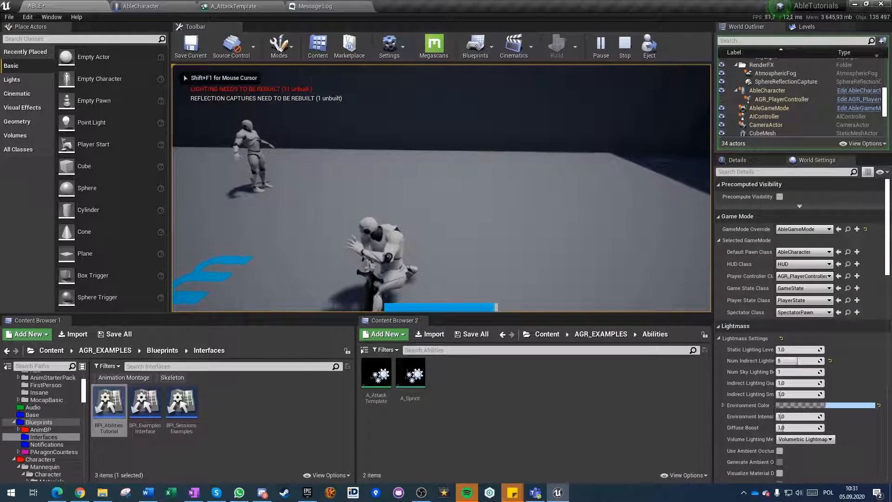
{"action": "left_click", "coordinate": [441, 188]}
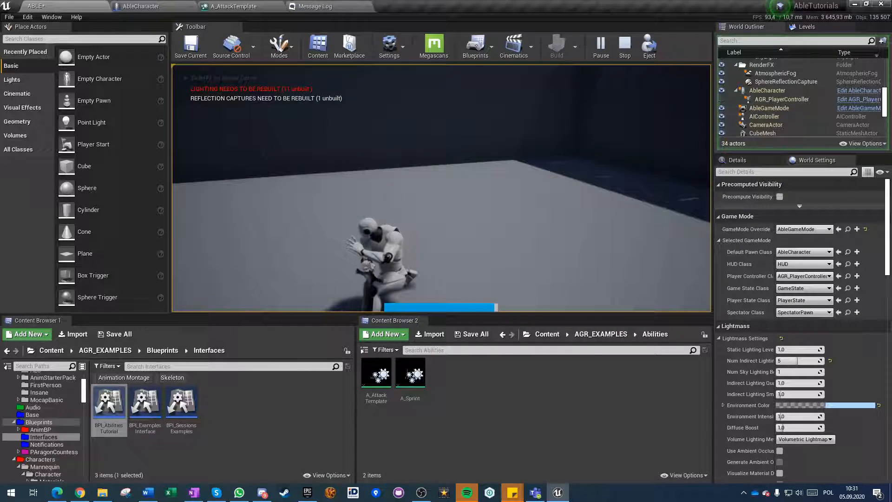
{"action": "key", "text": "w"}
{"action": "left_click", "coordinate": [442, 188]}
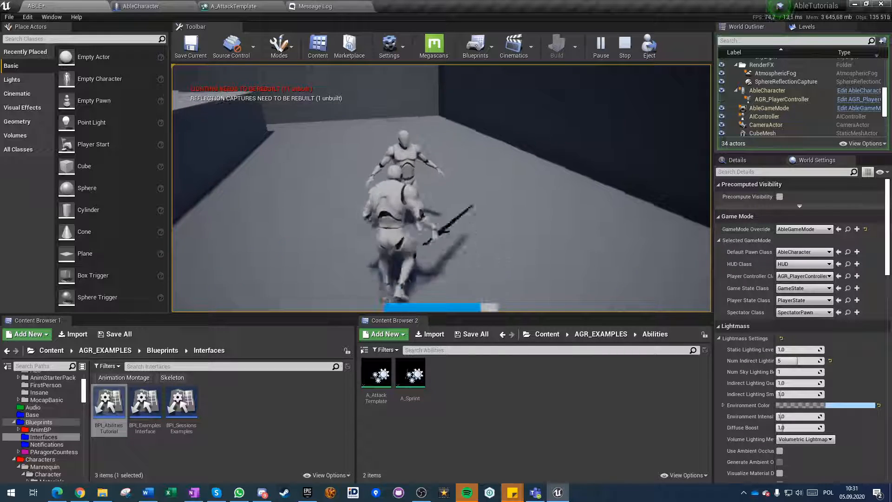
{"action": "key", "text": "s"}
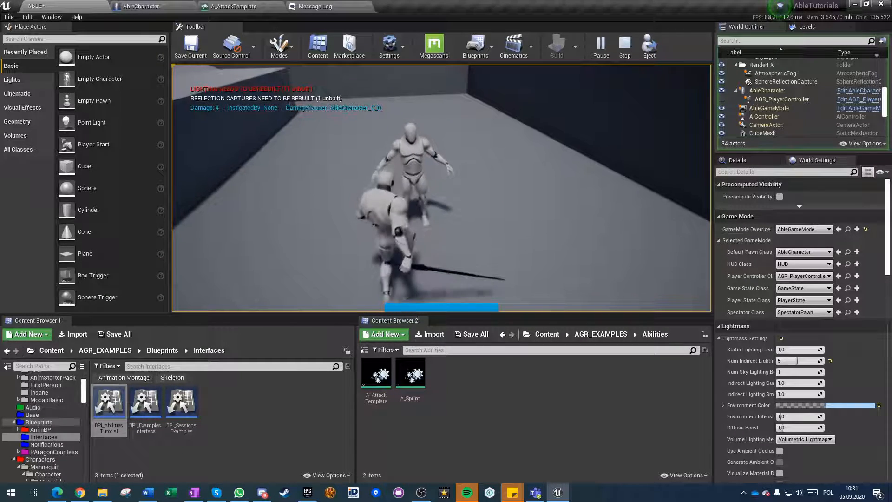
{"action": "key", "text": "grave"}
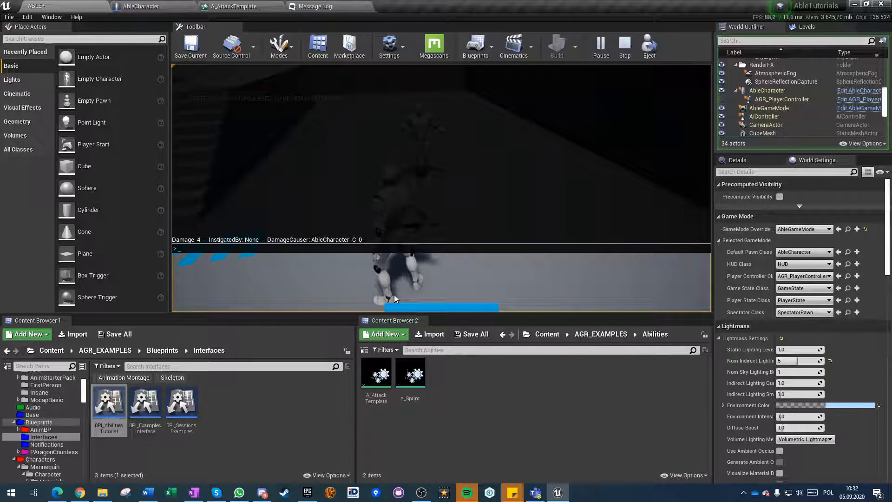
{"action": "key", "text": "grave"}
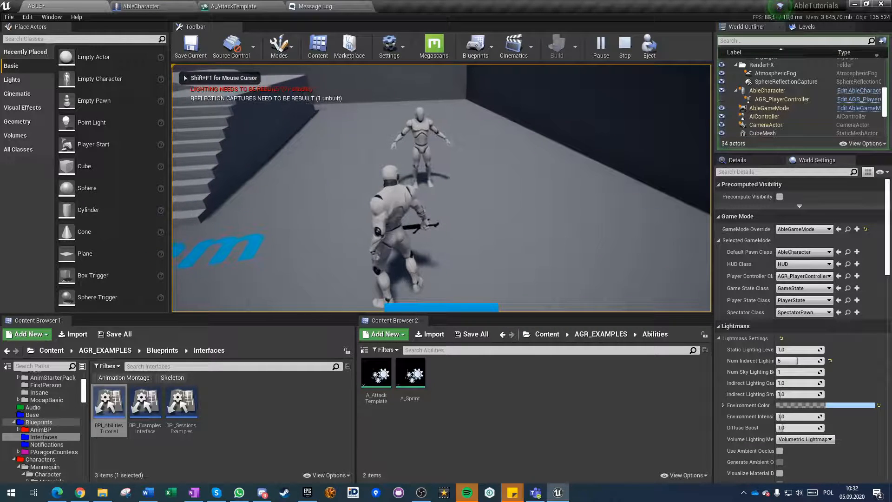
{"action": "key", "text": "Escape"}
Enable Verbose debugging on A_AttackTemplate's Apply Damage task and save the ability.
{"action": "left_click", "coordinate": [260, 6]}
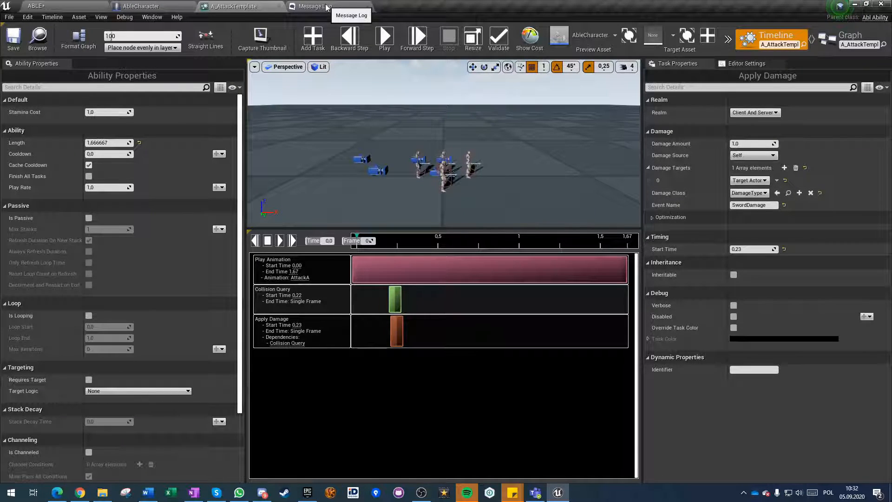
{"action": "left_click", "coordinate": [652, 218]}
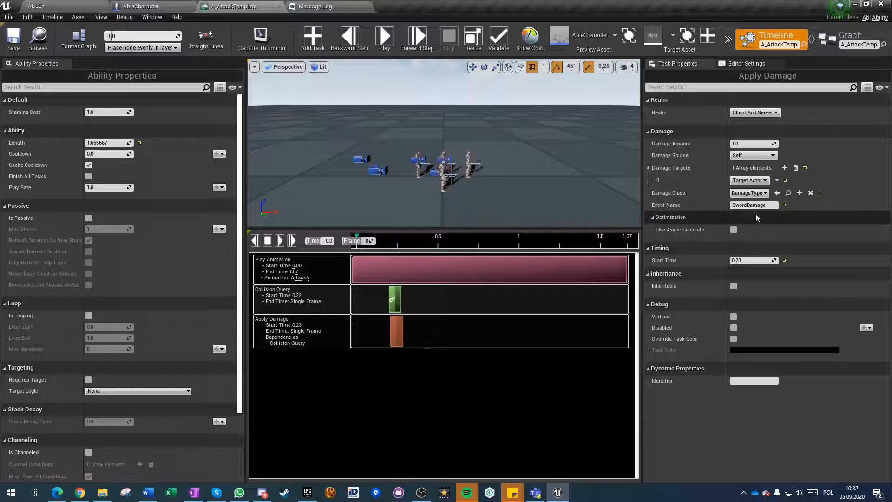
{"action": "left_click", "coordinate": [733, 316]}
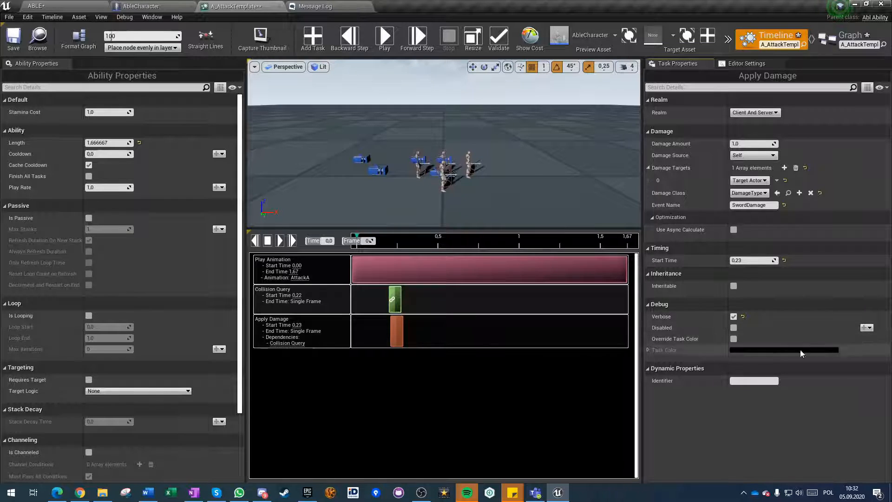
{"action": "left_click", "coordinate": [15, 39]}
Play the ABLE level, attack away from the dummy, and read the task's verbose log in the console.
{"action": "left_click", "coordinate": [37, 6]}
{"action": "left_click", "coordinate": [601, 47]}
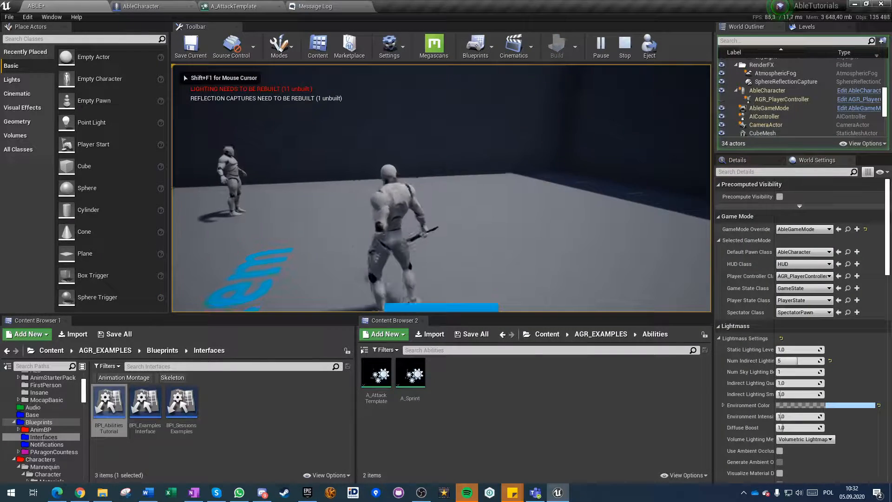
{"action": "left_click", "coordinate": [442, 188]}
{"action": "key", "text": "shift+F1"}
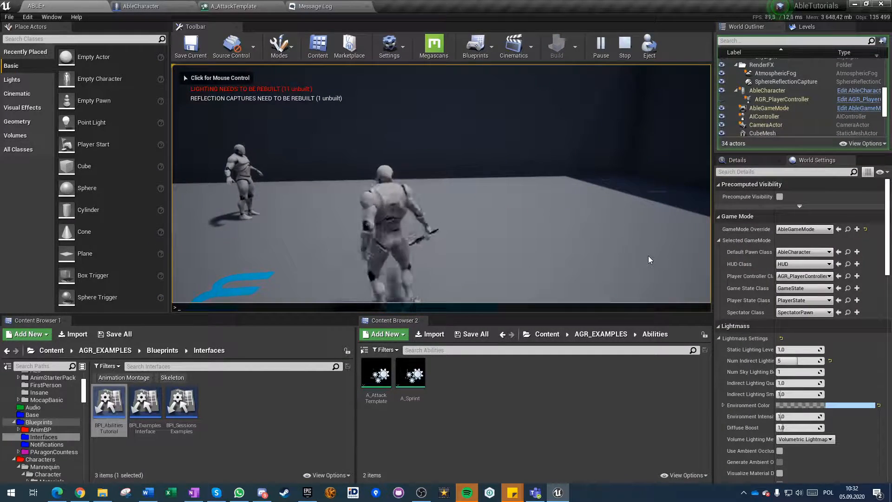
{"action": "key", "text": "grave"}
{"action": "key", "text": "grave"}
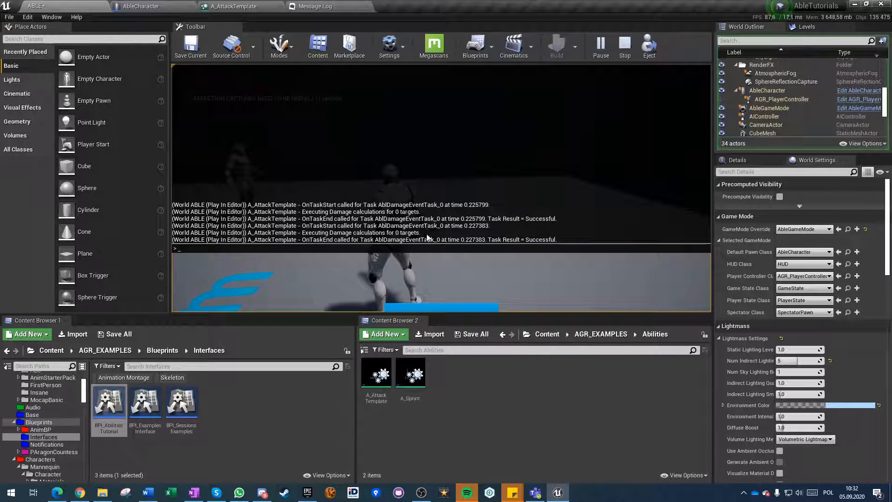
Attack the dummy at close range, examine the verbose damage calculation log in the console, and stop the session.
{"action": "left_click", "coordinate": [454, 145]}
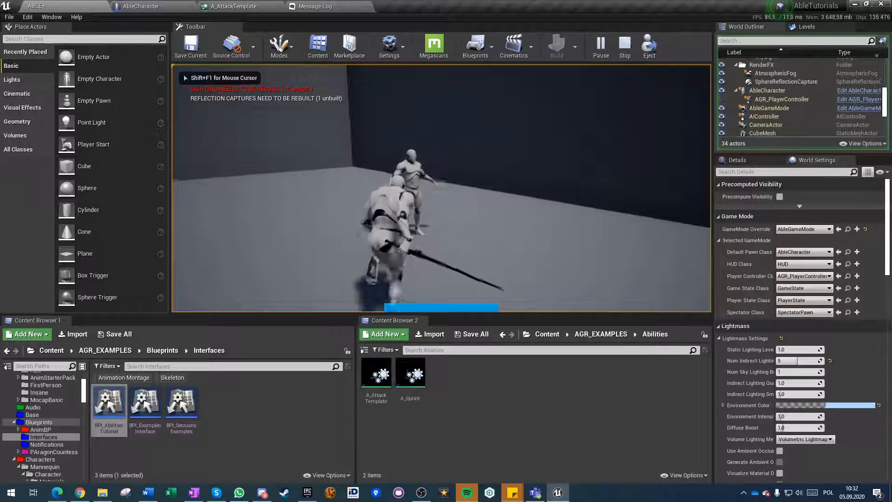
{"action": "key", "text": "shift+F1"}
{"action": "key", "text": "grave"}
{"action": "key", "text": "grave"}
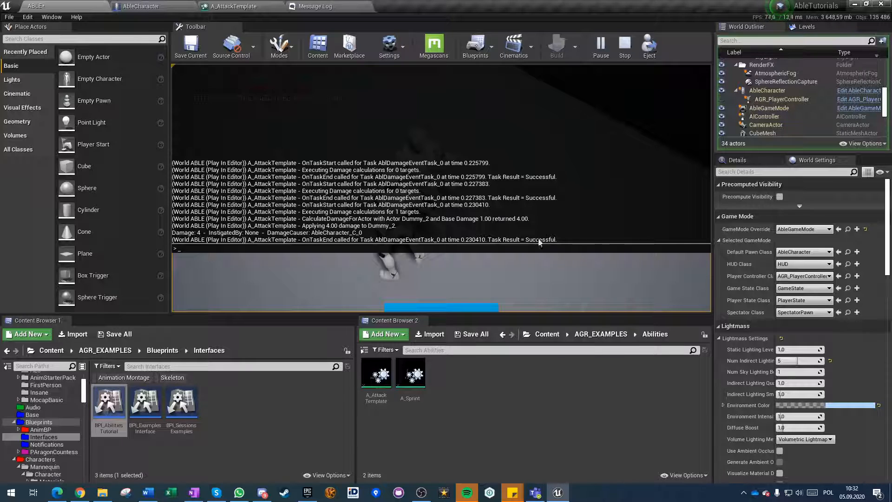
{"action": "key", "text": "grave"}
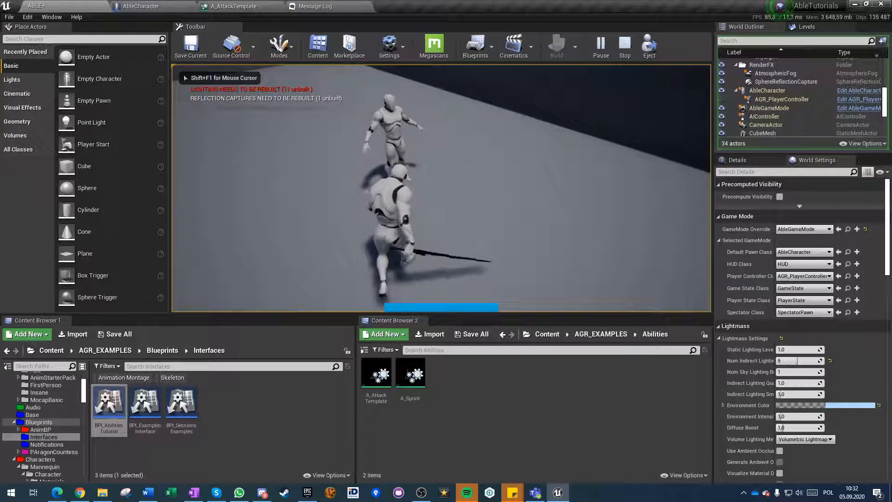
{"action": "key", "text": "Escape"}
Set the play session's Net Mode to Play As Client.
{"action": "left_click", "coordinate": [619, 46]}
{"action": "left_click", "coordinate": [674, 215]}
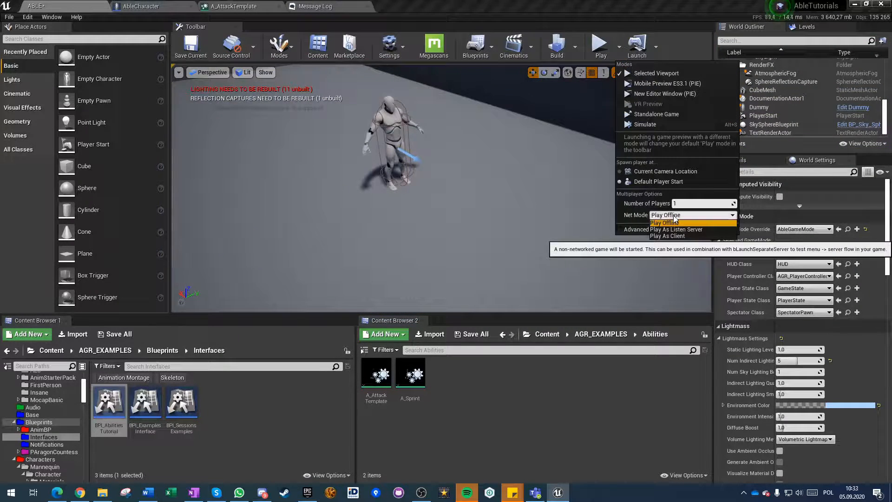
{"action": "left_click", "coordinate": [670, 235]}
Play the level as a client and strike the dummy repeatedly with the sword attack.
{"action": "left_click", "coordinate": [599, 44]}
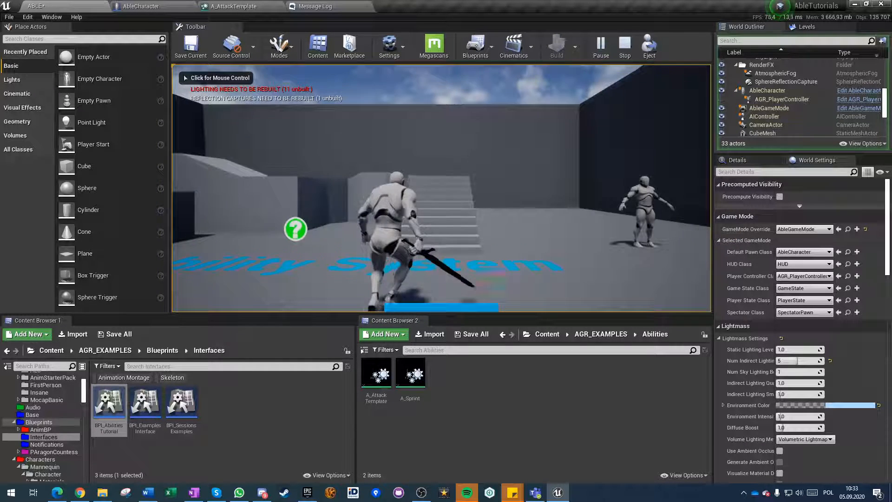
{"action": "key", "text": "w"}
{"action": "left_click", "coordinate": [441, 188]}
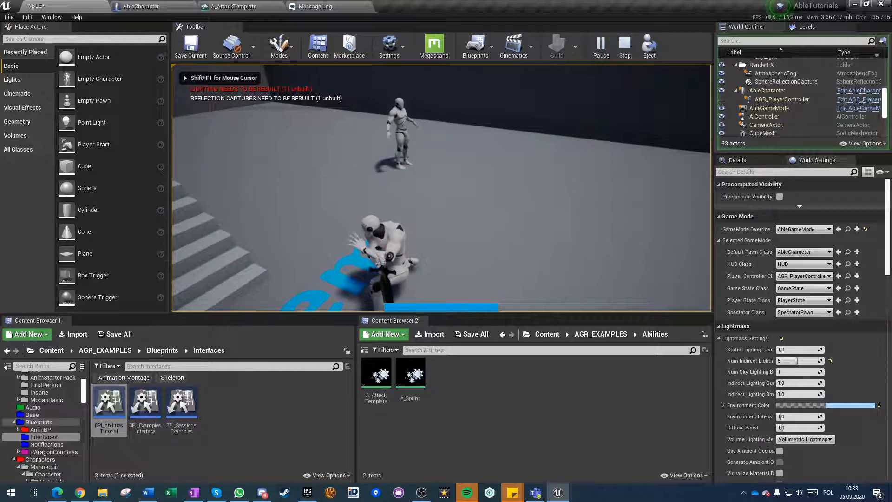
{"action": "key", "text": "w"}
{"action": "left_click", "coordinate": [441, 188]}
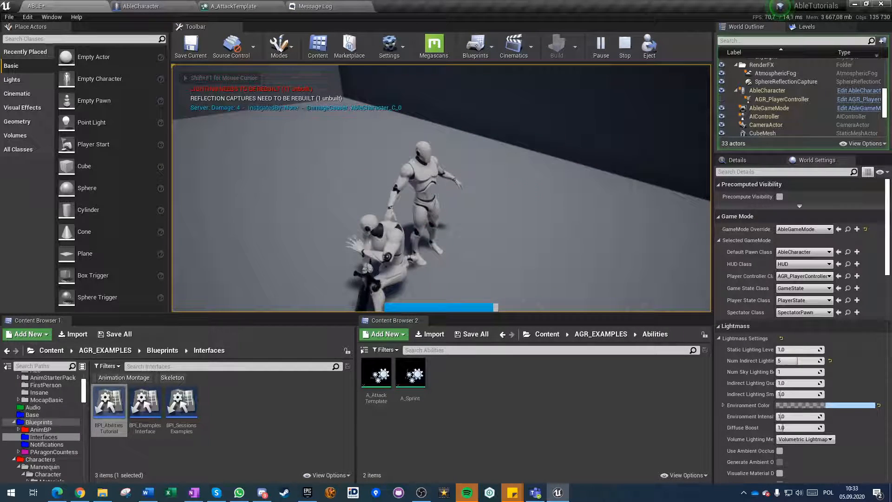
{"action": "left_click", "coordinate": [441, 188]}
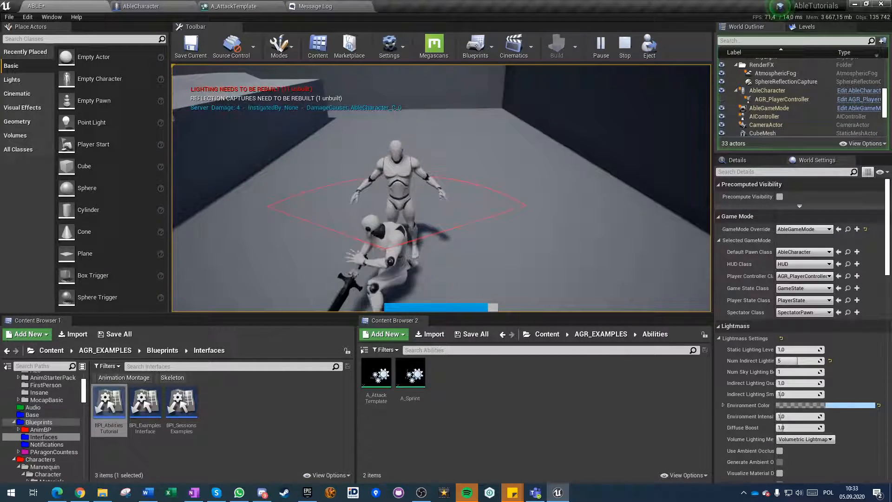
{"action": "left_click", "coordinate": [442, 189]}
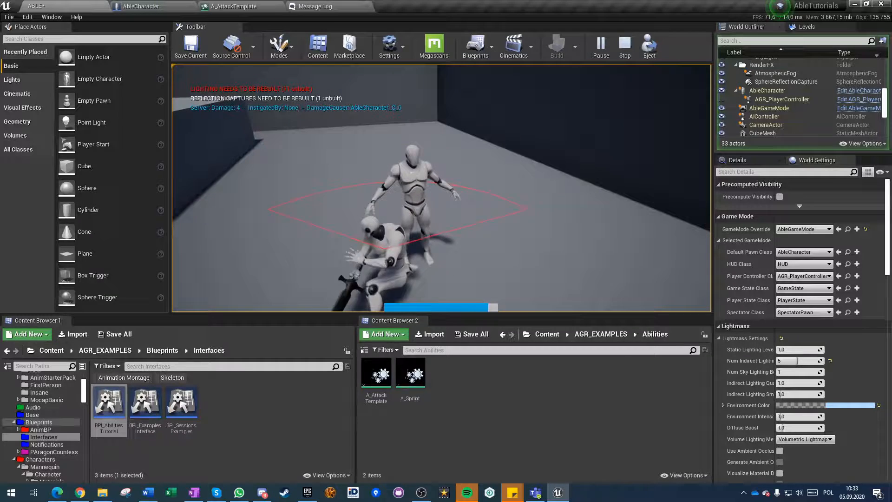
{"action": "left_click", "coordinate": [441, 188]}
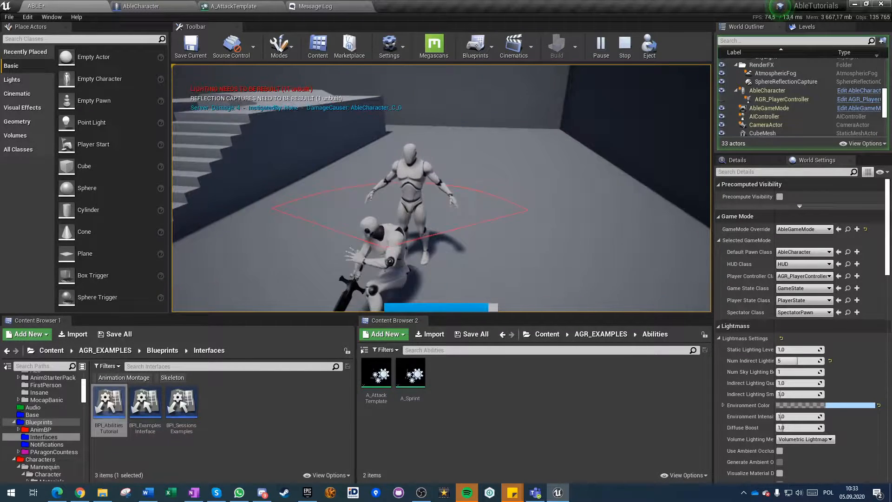
Compare the client and server damage calculations for the dummy in the expanded console log.
{"action": "key", "text": "grave"}
{"action": "key", "text": "grave"}
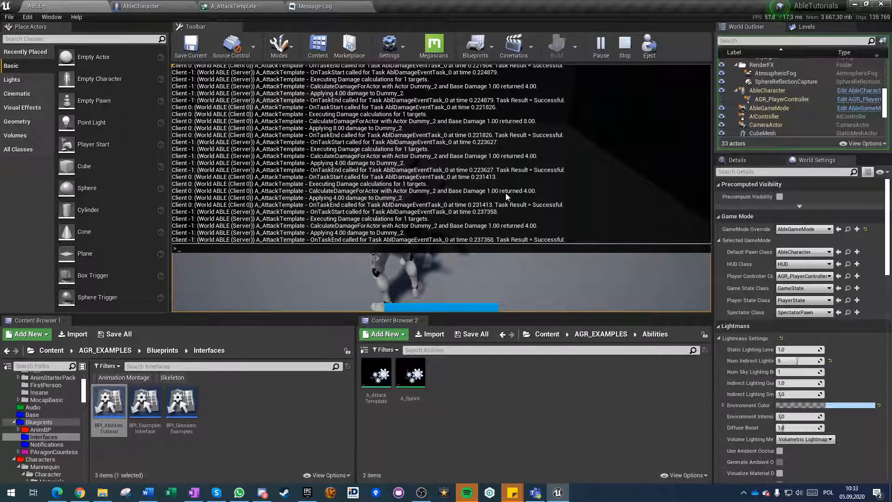
{"action": "scroll", "coordinate": [542, 195], "scroll_direction": "up", "scroll_amount": 6}
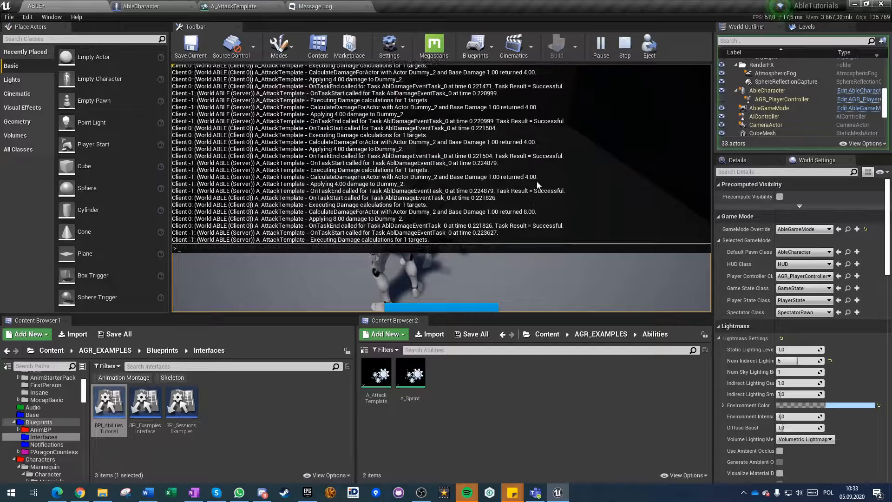
Strike the dummy again and examine the client and server damage calculations in the console log.
{"action": "scroll", "coordinate": [534, 196], "scroll_direction": "up", "scroll_amount": 2}
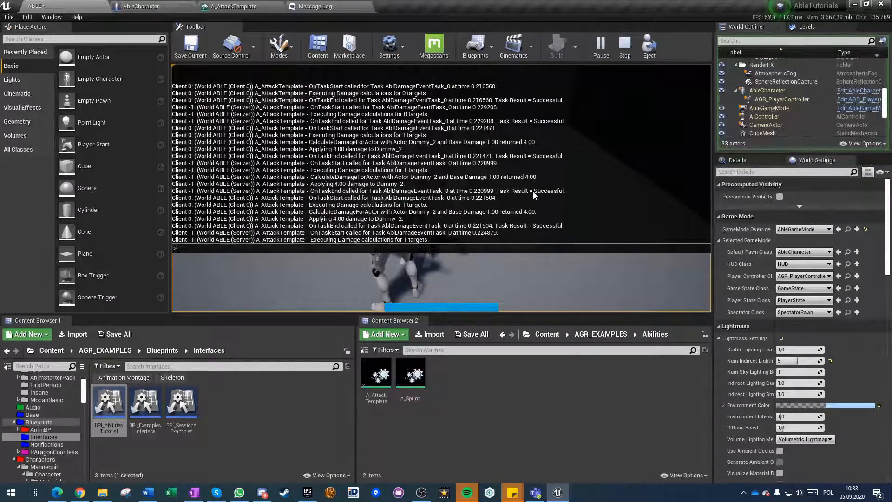
{"action": "key", "text": "grave"}
{"action": "left_click", "coordinate": [533, 196]}
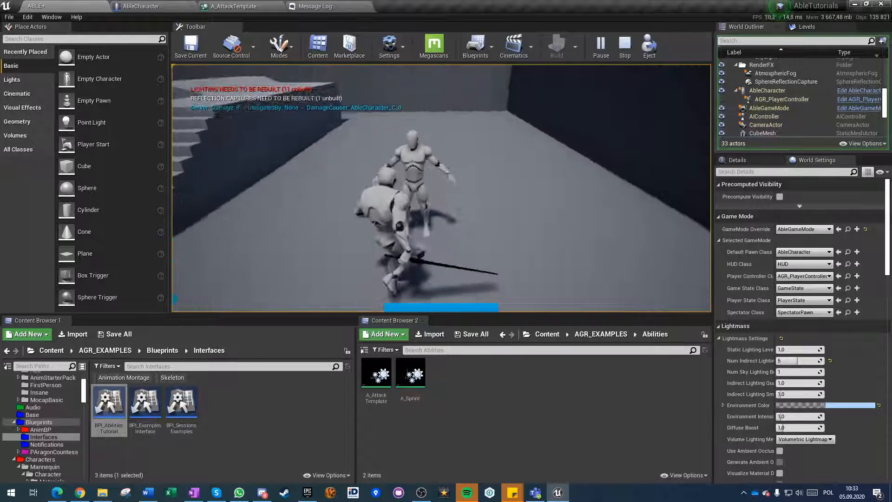
{"action": "key", "text": "grave"}
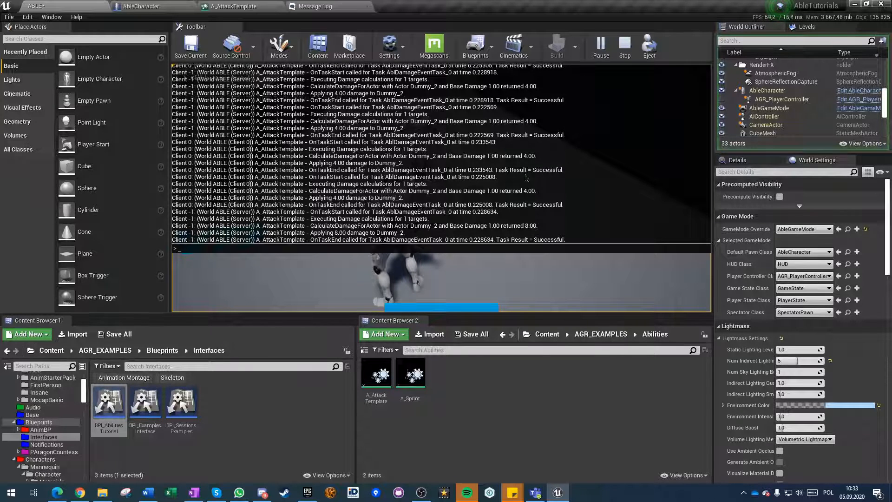
{"action": "key", "text": "grave"}
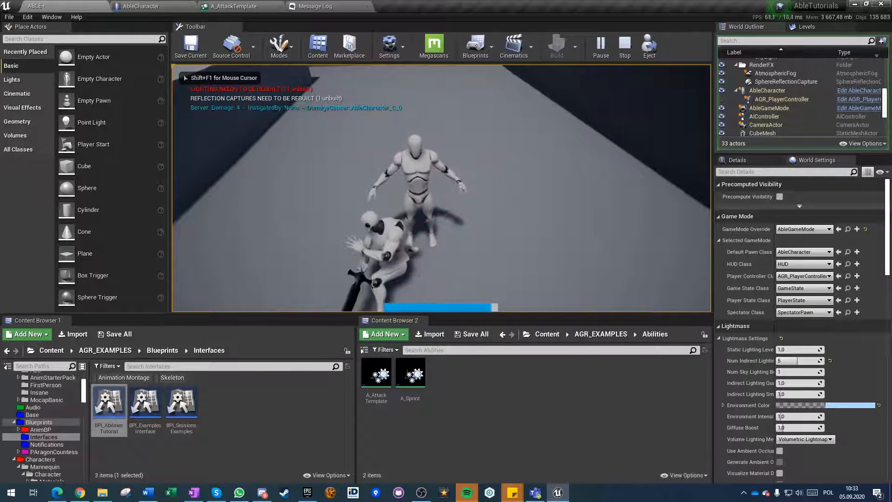
Attack the dummy a few more times as a client and end the play session.
{"action": "left_click", "coordinate": [441, 188]}
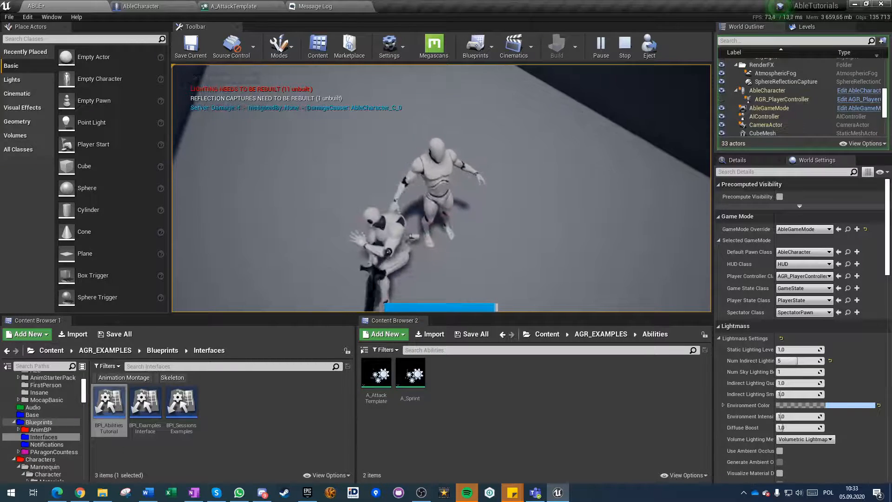
{"action": "left_click", "coordinate": [441, 188]}
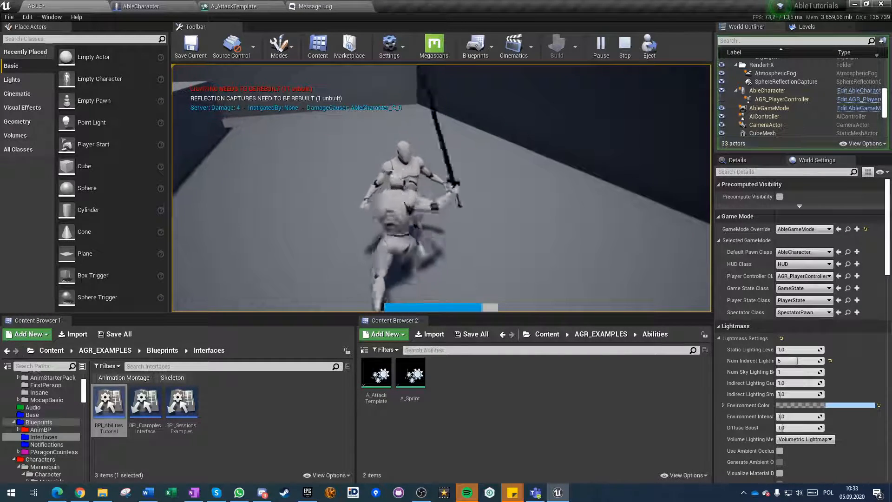
{"action": "key", "text": "Escape"}
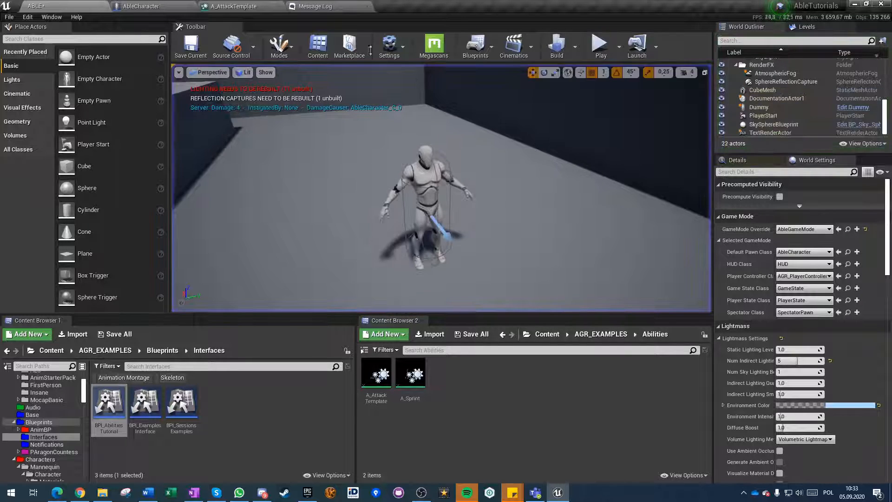
Add a Collision Sweep task to the A_AttackTemplate timeline, running from about 0.11 to 0.29 s.
{"action": "left_click", "coordinate": [241, 7]}
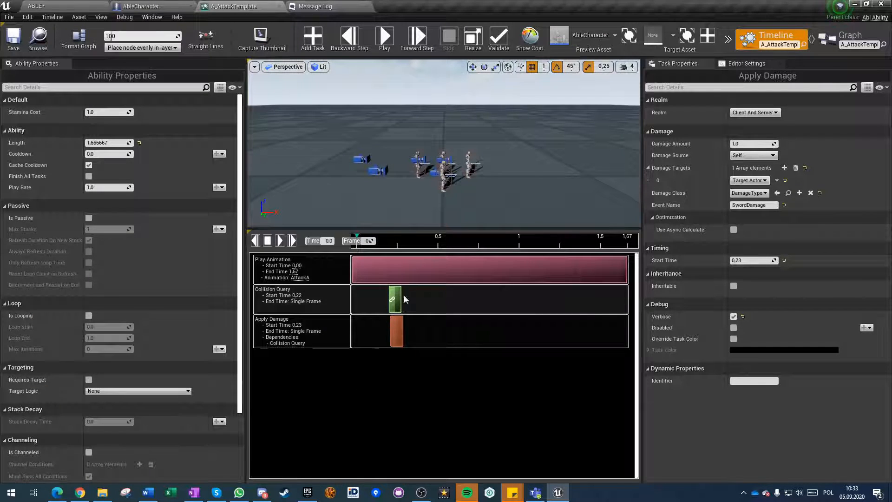
{"action": "left_click", "coordinate": [312, 37]}
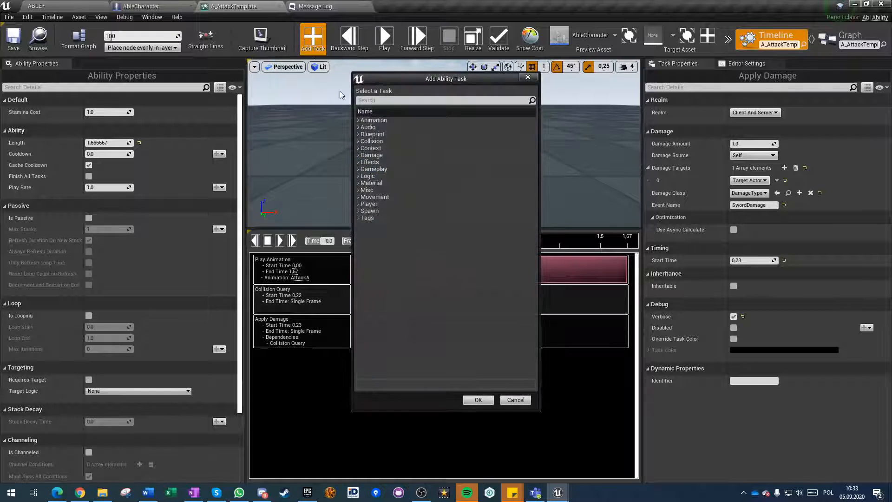
{"action": "left_click", "coordinate": [358, 141]}
{"action": "left_click", "coordinate": [385, 155]}
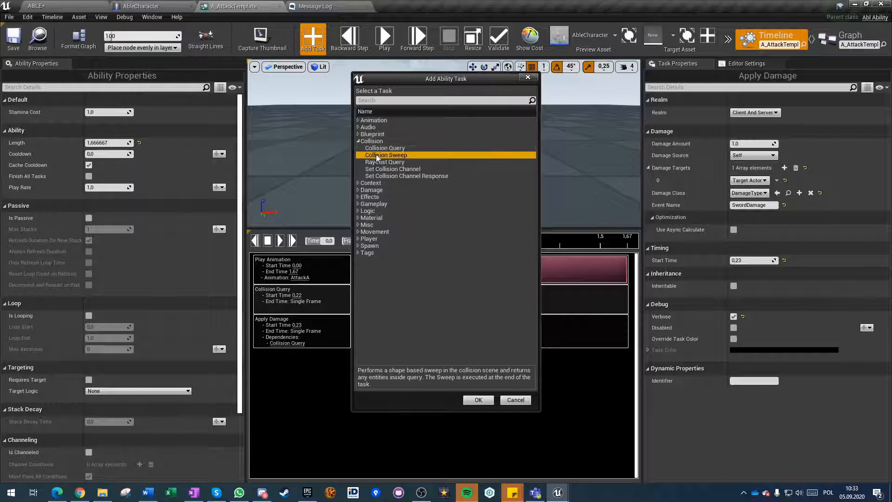
{"action": "left_click", "coordinate": [478, 399]}
{"action": "left_click_drag", "start_coordinate": [510, 369], "coordinate": [370, 361]}
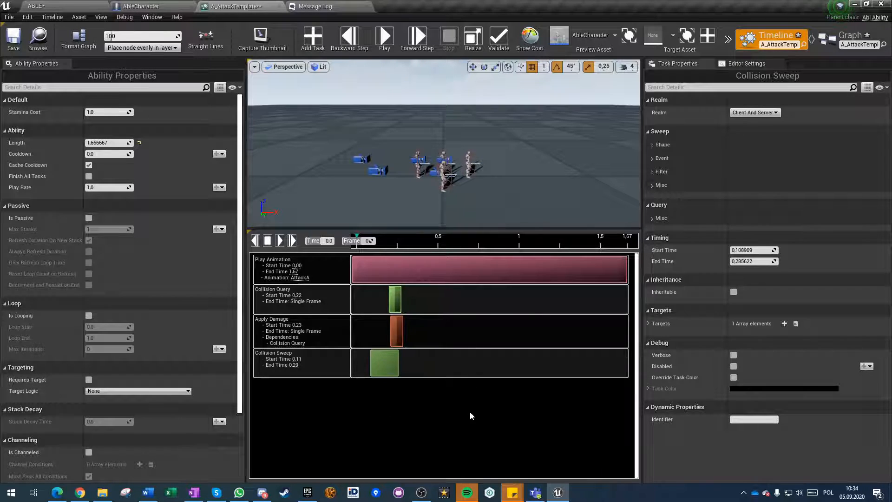
Open the Sweep Shape choices of the Collision Sweep task.
{"action": "left_click", "coordinate": [651, 145]}
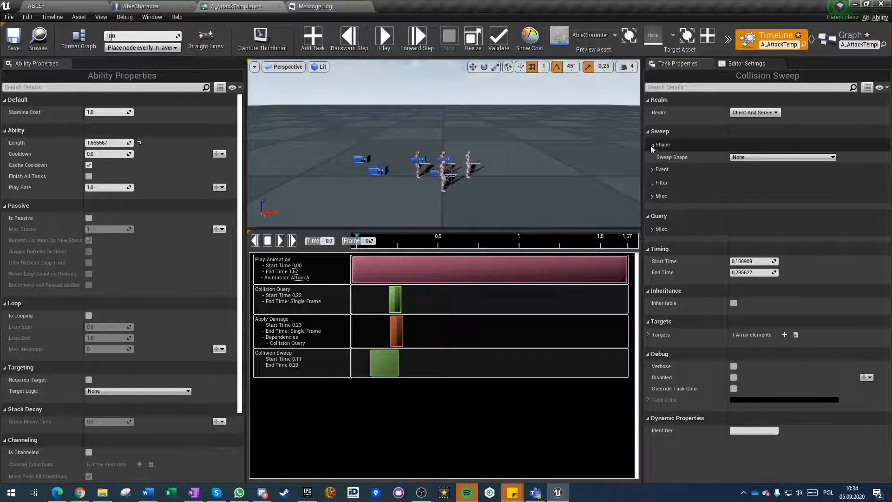
{"action": "left_click", "coordinate": [769, 157]}
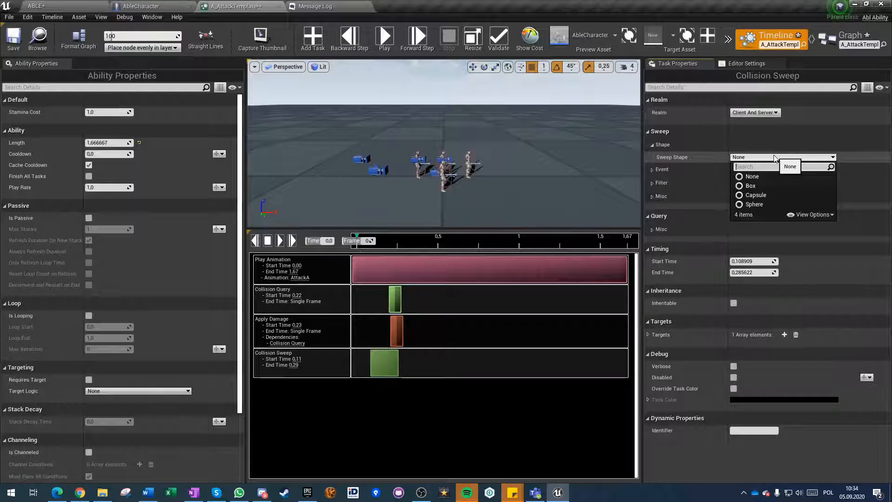
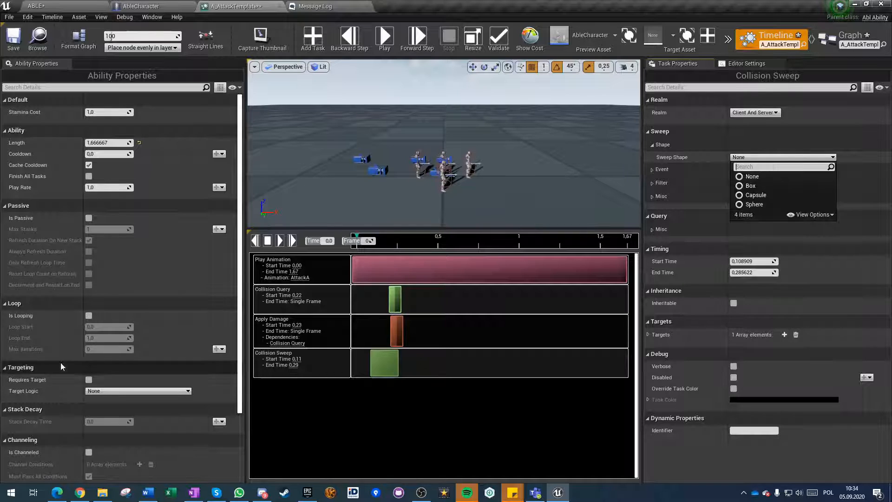
Set the ability's Target Logic to Blackboard and expand its Blackboard, Query and Dynamic Properties settings.
{"action": "scroll", "coordinate": [159, 392], "scroll_direction": "down", "scroll_amount": 5}
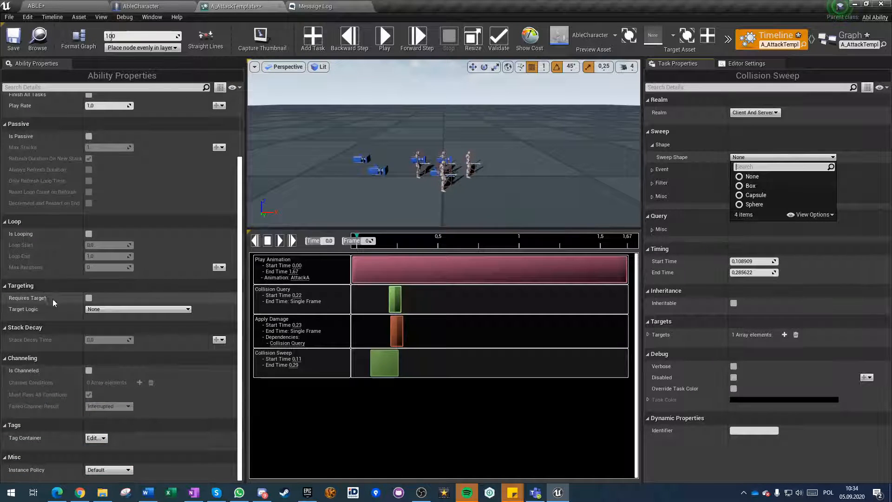
{"action": "left_click", "coordinate": [41, 308]}
{"action": "left_click", "coordinate": [106, 309]}
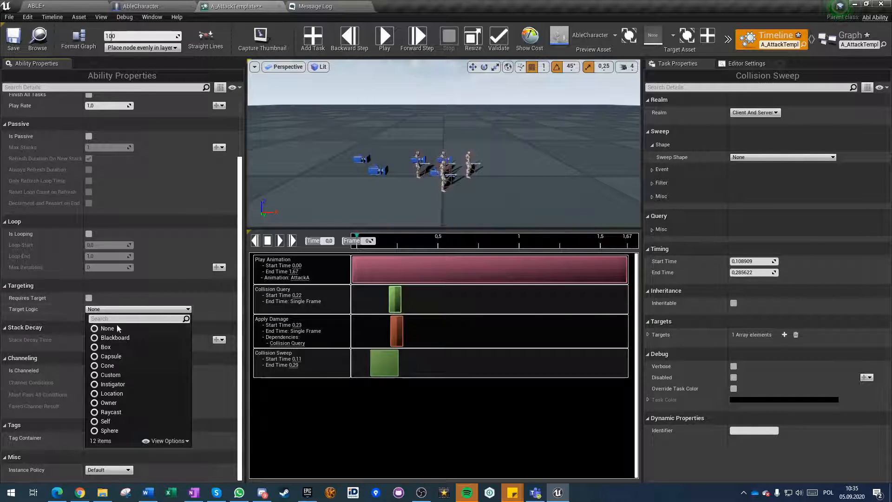
{"action": "left_click", "coordinate": [112, 337]}
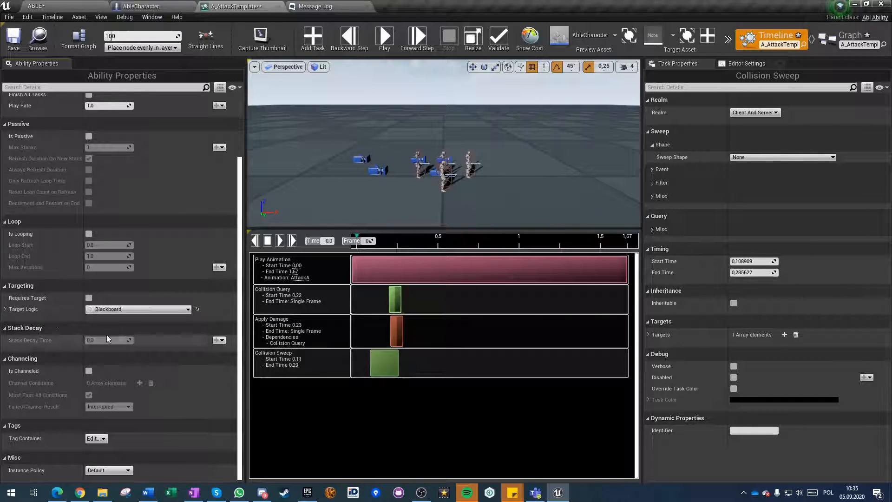
{"action": "left_click", "coordinate": [5, 310]}
{"action": "left_click", "coordinate": [13, 321]}
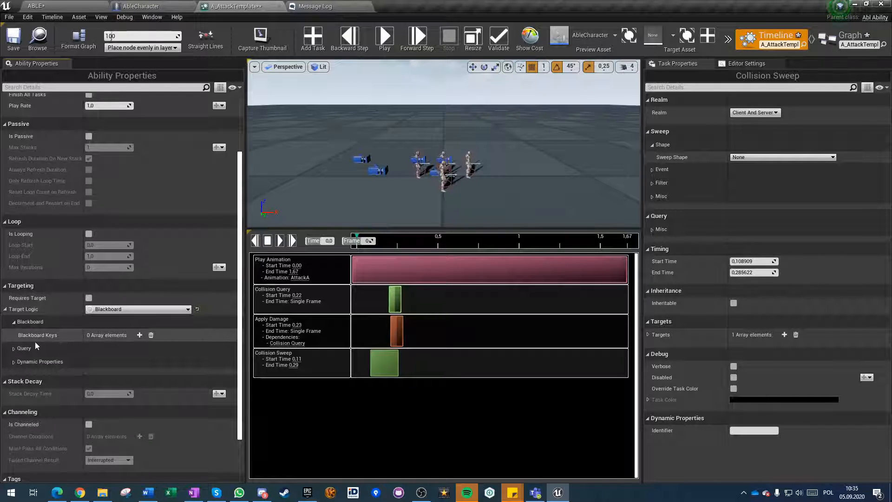
{"action": "left_click", "coordinate": [14, 348]}
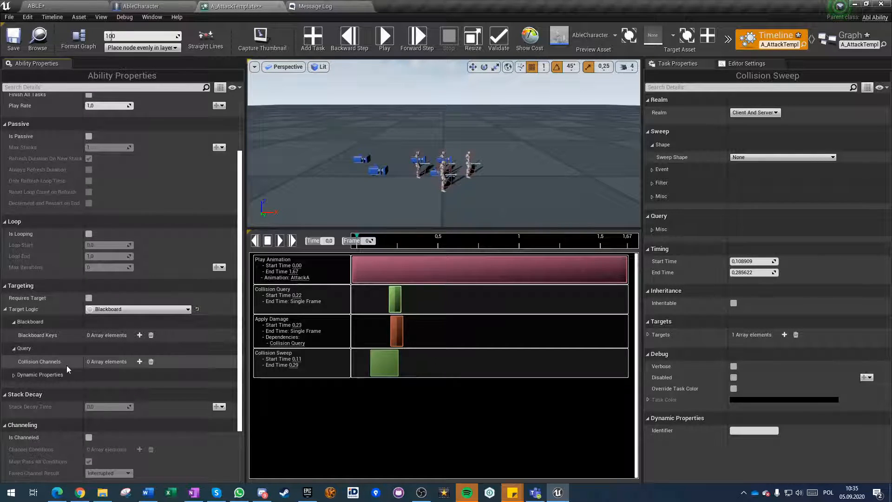
{"action": "left_click", "coordinate": [13, 374]}
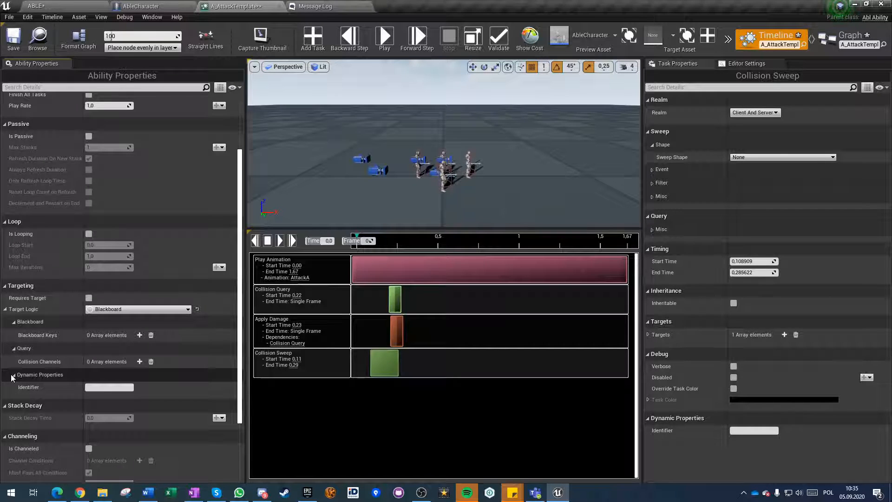
Collapse the Target Logic settings and set Target Logic back to None.
{"action": "left_click", "coordinate": [5, 309]}
{"action": "left_click", "coordinate": [107, 309]}
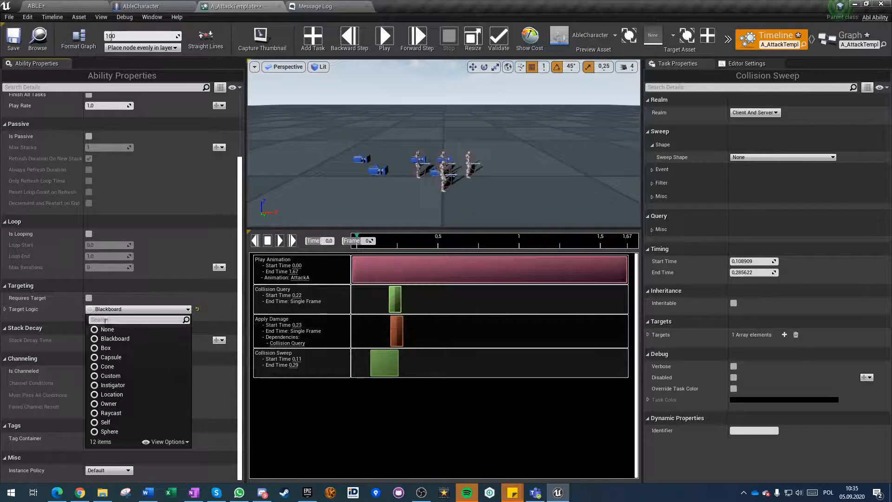
{"action": "left_click", "coordinate": [106, 329]}
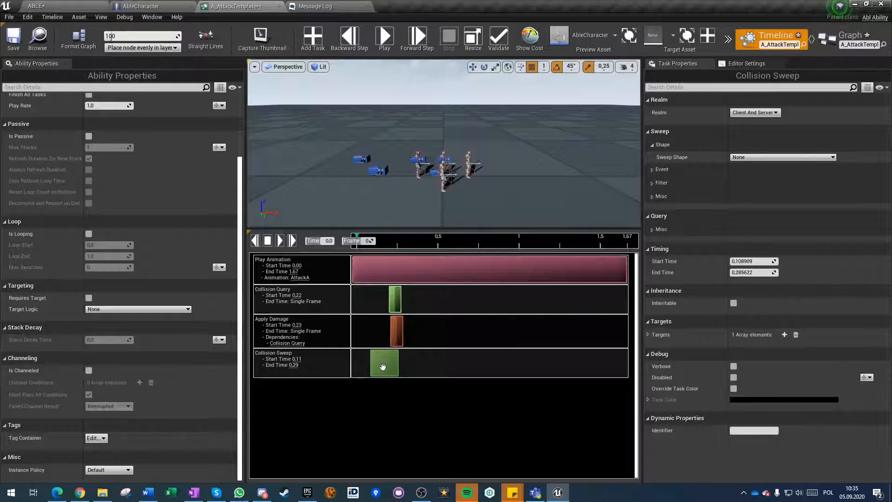
Check the available sweep shapes and delete the Collision Sweep task from the timeline.
{"action": "left_click", "coordinate": [771, 157]}
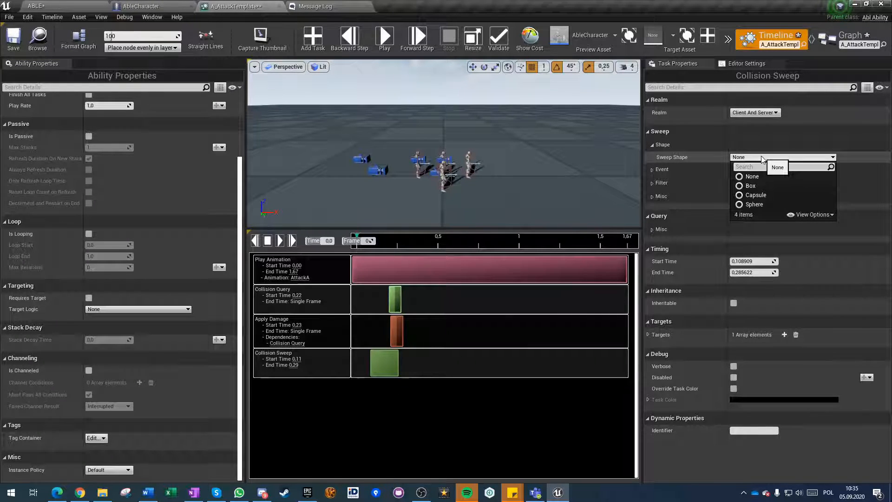
{"action": "left_click", "coordinate": [786, 158]}
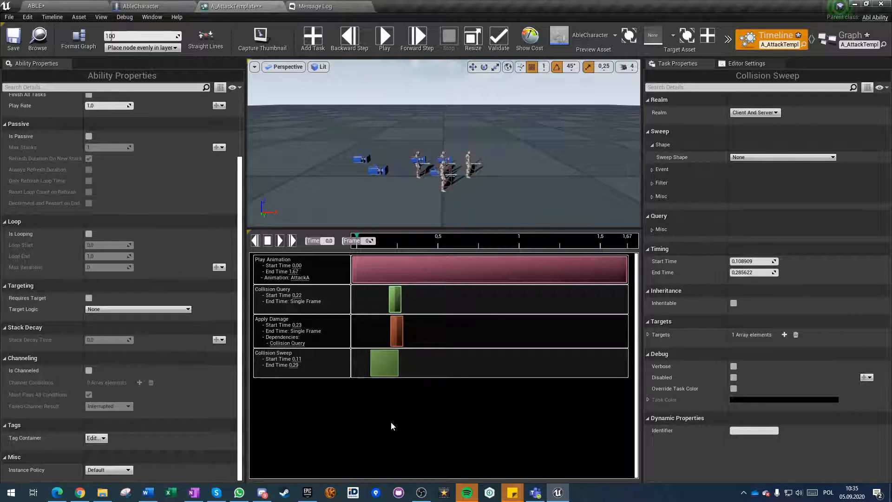
{"action": "key", "text": "Delete"}
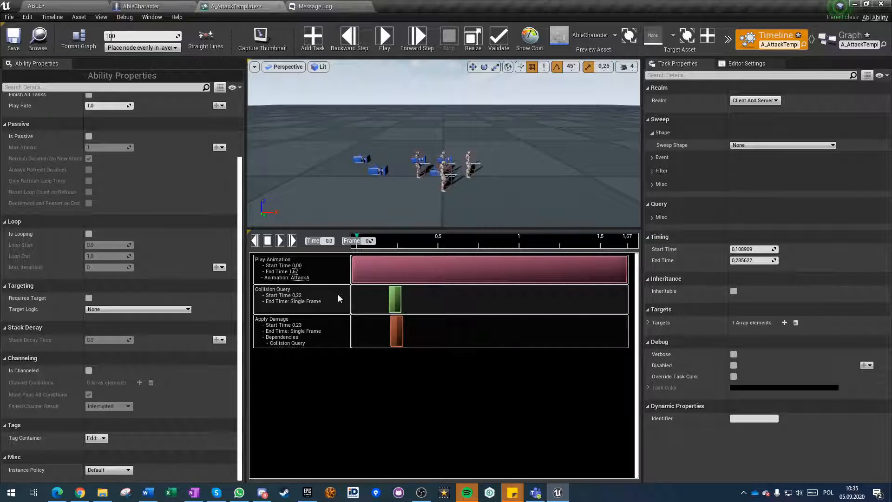
Review the Collision Query's shape options and the Apply Damage task's settings, and save the ability.
{"action": "left_click", "coordinate": [371, 294]}
{"action": "left_click", "coordinate": [764, 144]}
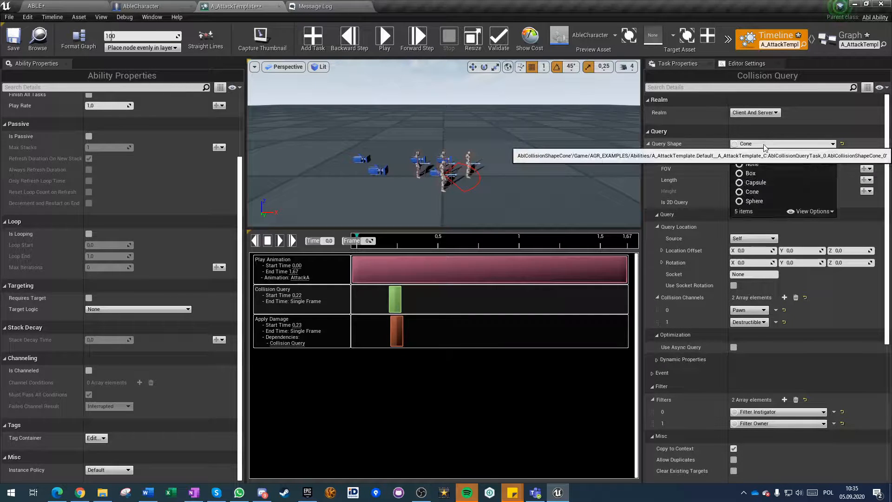
{"action": "left_click", "coordinate": [761, 146]}
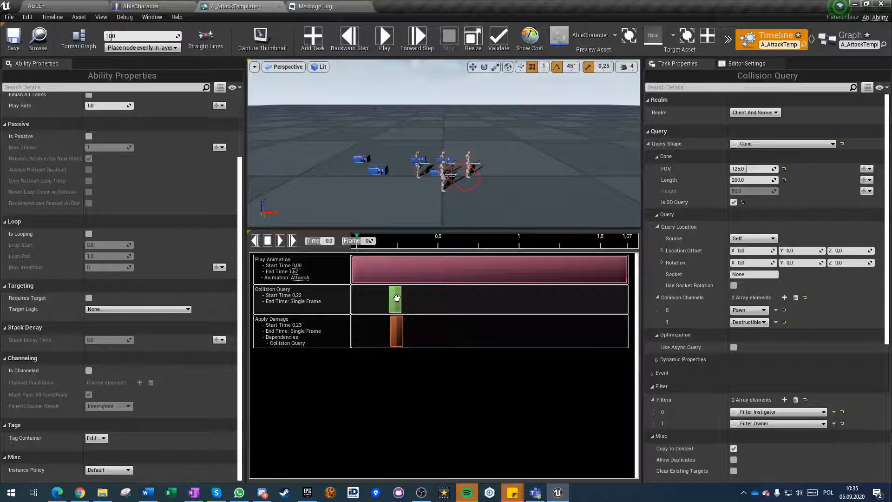
{"action": "left_click", "coordinate": [398, 336]}
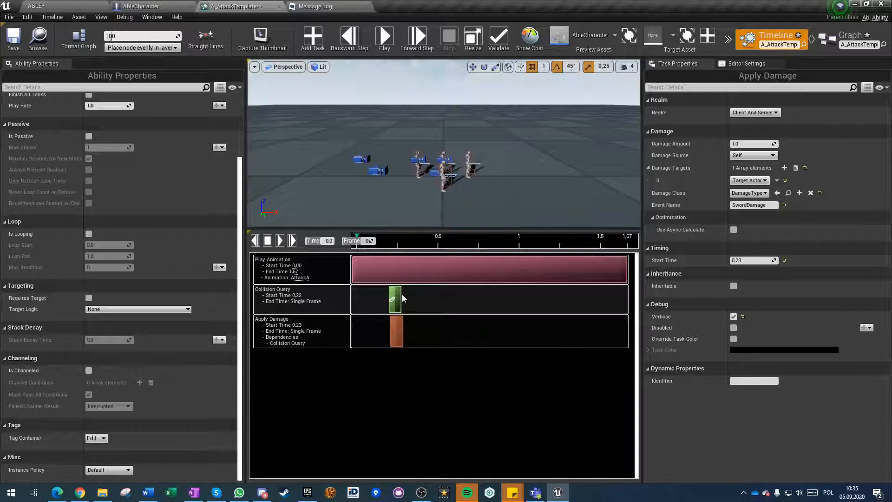
{"action": "left_click", "coordinate": [396, 289]}
{"action": "left_click", "coordinate": [395, 333]}
{"action": "left_click", "coordinate": [390, 298]}
{"action": "key", "text": "ctrl+s"}
Add a Custom Event task to the timeline and move its start to about 0.06 s.
{"action": "left_click", "coordinate": [314, 39]}
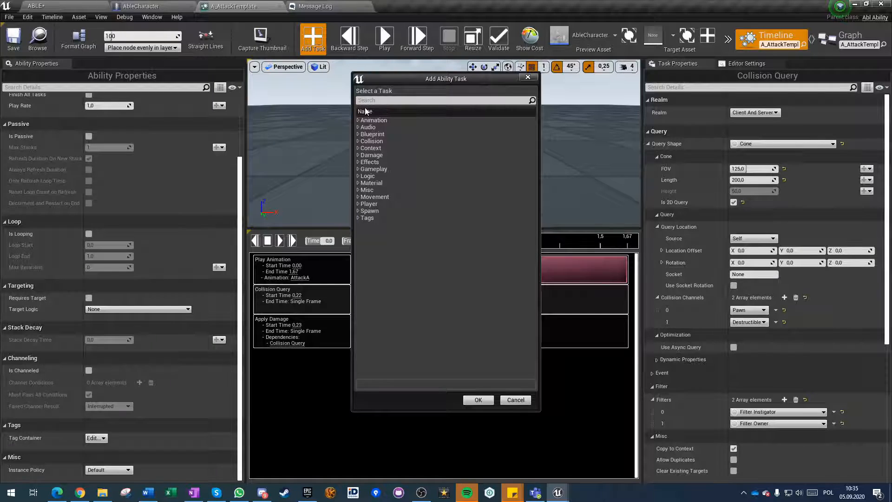
{"action": "left_click", "coordinate": [376, 101]}
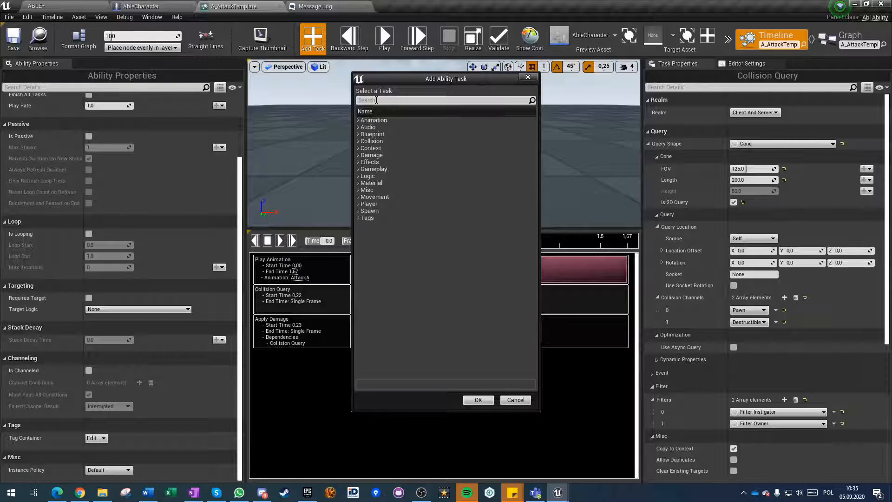
{"action": "type", "text": "cuso"}
{"action": "key", "text": "BackSpace"}
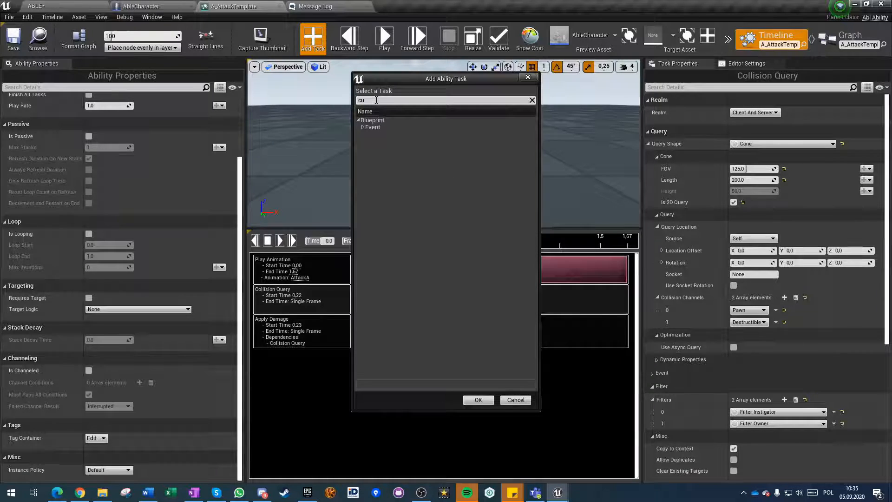
{"action": "left_click", "coordinate": [363, 127]}
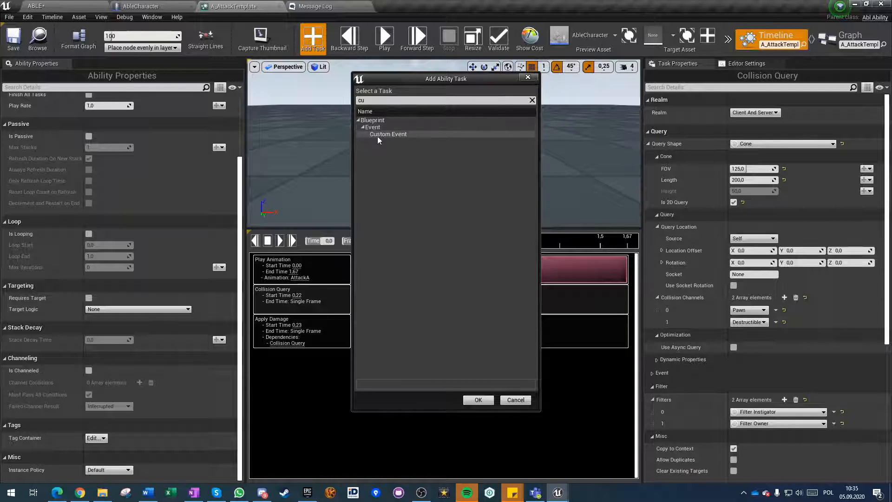
{"action": "double_click", "coordinate": [381, 135]}
{"action": "left_click", "coordinate": [359, 362]}
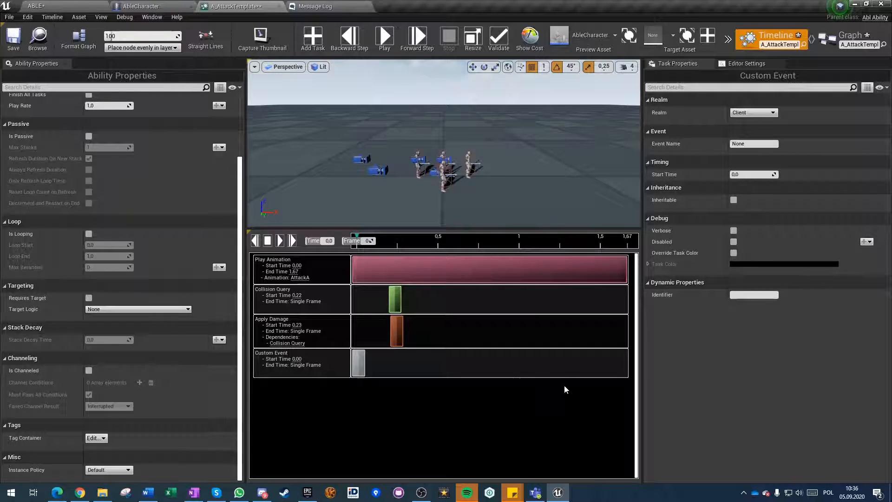
{"action": "mouse_move", "coordinate": [357, 358]}
{"action": "left_mouse_down"}
{"action": "mouse_move", "coordinate": [365, 360]}
{"action": "mouse_move", "coordinate": [338, 363]}
{"action": "mouse_move", "coordinate": [361, 368]}
{"action": "left_mouse_up"}
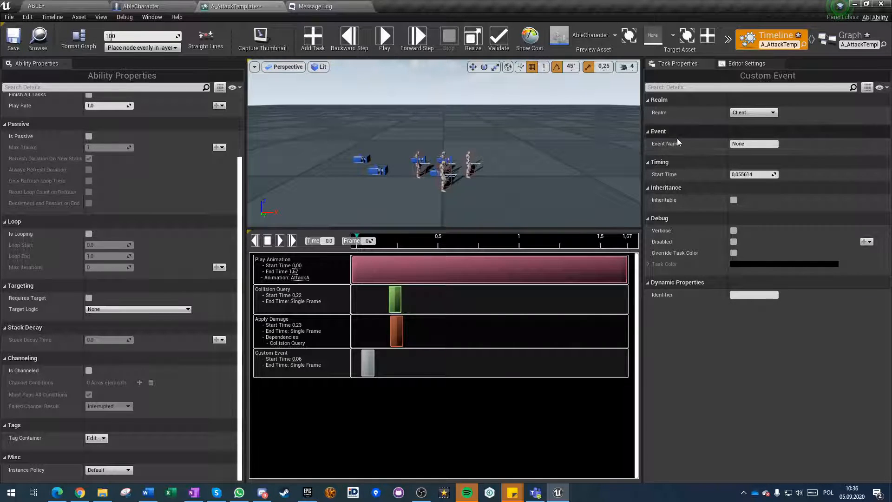
Set the Custom Event's Realm to Client And Server and name the event StartTrace.
{"action": "left_click", "coordinate": [749, 114]}
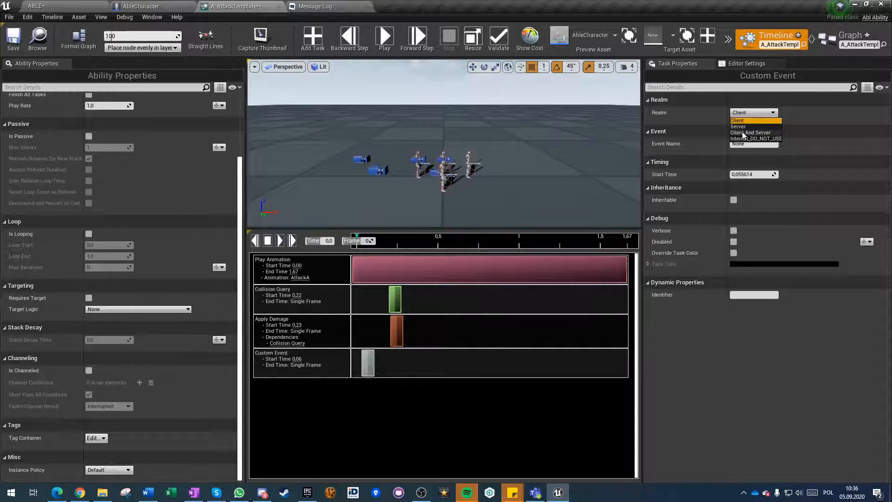
{"action": "left_click", "coordinate": [742, 133]}
{"action": "left_click", "coordinate": [752, 143]}
{"action": "type", "text": "Stal"}
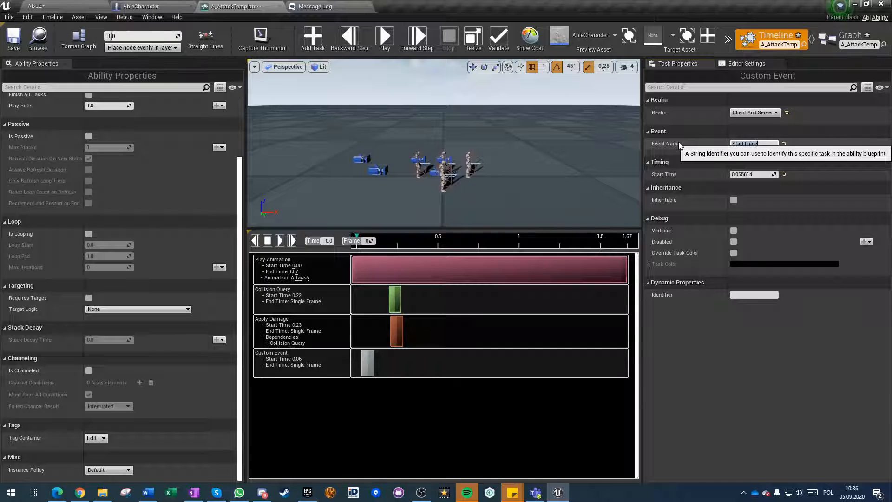
{"action": "left_click", "coordinate": [407, 365]}
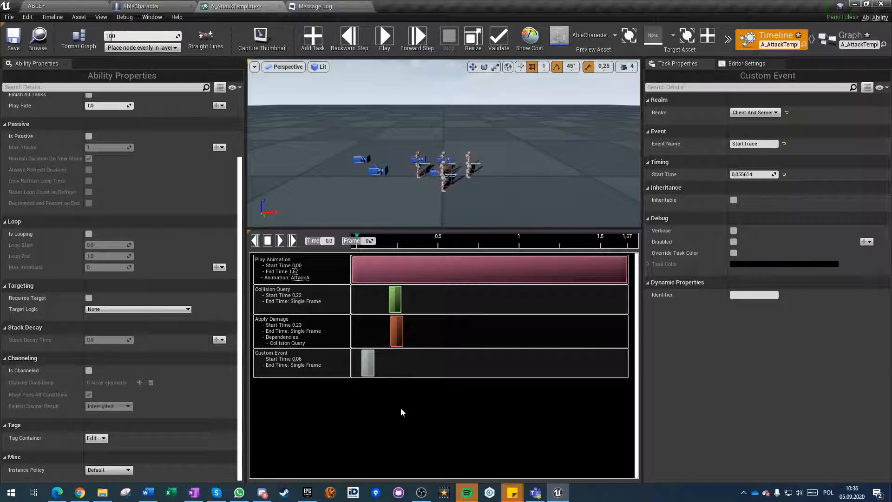
Add a second Custom Event task to the timeline and move its start to about 0.25 s.
{"action": "left_click", "coordinate": [312, 43]}
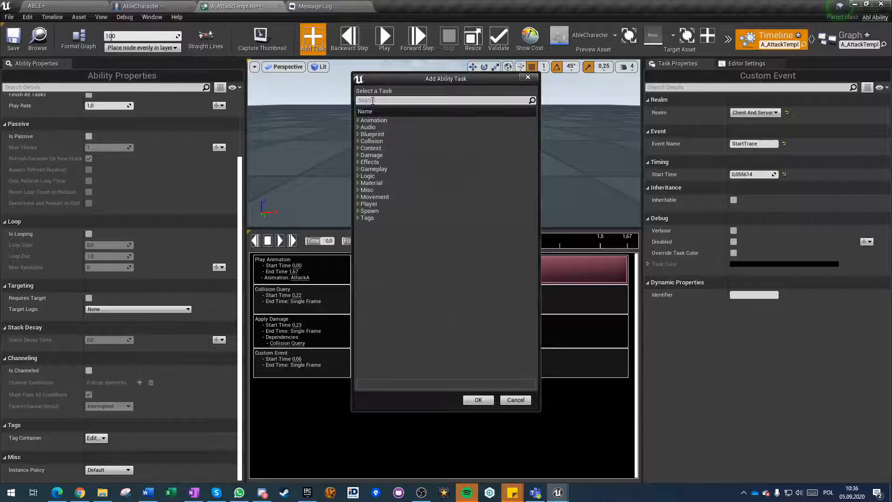
{"action": "type", "text": "cust"}
{"action": "left_click", "coordinate": [363, 127]}
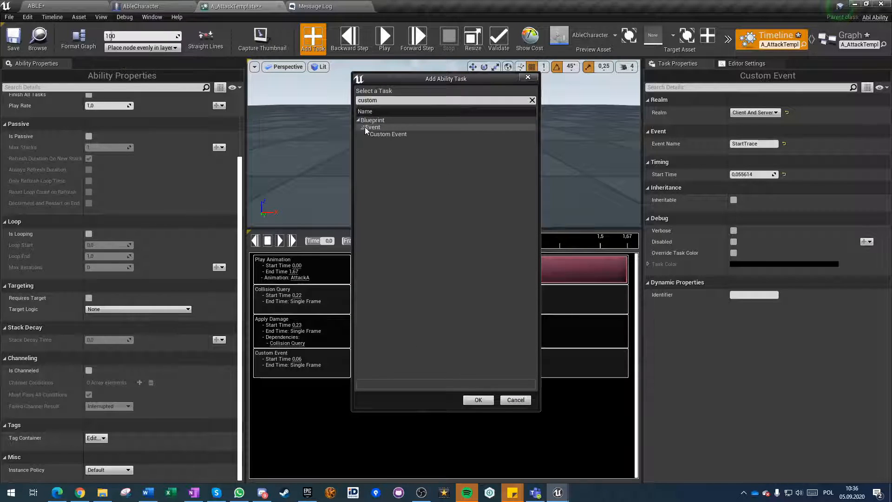
{"action": "left_click", "coordinate": [380, 134]}
{"action": "left_click", "coordinate": [486, 403]}
{"action": "left_click_drag", "start_coordinate": [359, 394], "coordinate": [393, 399]}
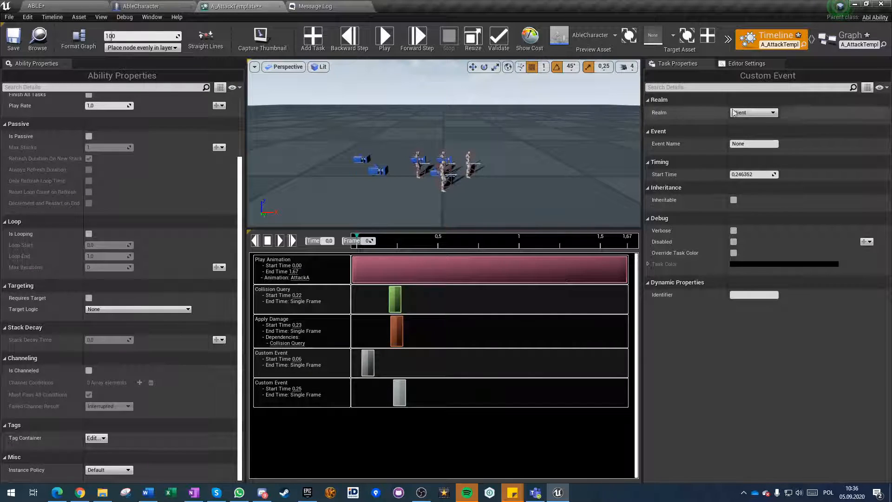
Set the second Custom Event's Realm to Client And Server and name the event StopTrace.
{"action": "left_click", "coordinate": [753, 113]}
{"action": "left_click", "coordinate": [750, 132]}
{"action": "left_click", "coordinate": [748, 144]}
{"action": "type", "text": "StopTrace"}
{"action": "key", "text": "Return"}
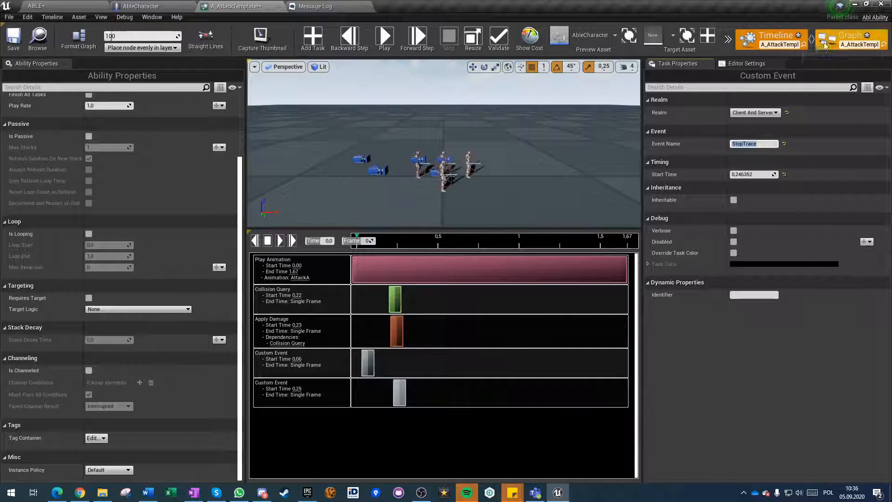
Override the On Custom Event function in the ability's blueprint graph.
{"action": "left_click", "coordinate": [851, 39]}
{"action": "left_click", "coordinate": [127, 146]}
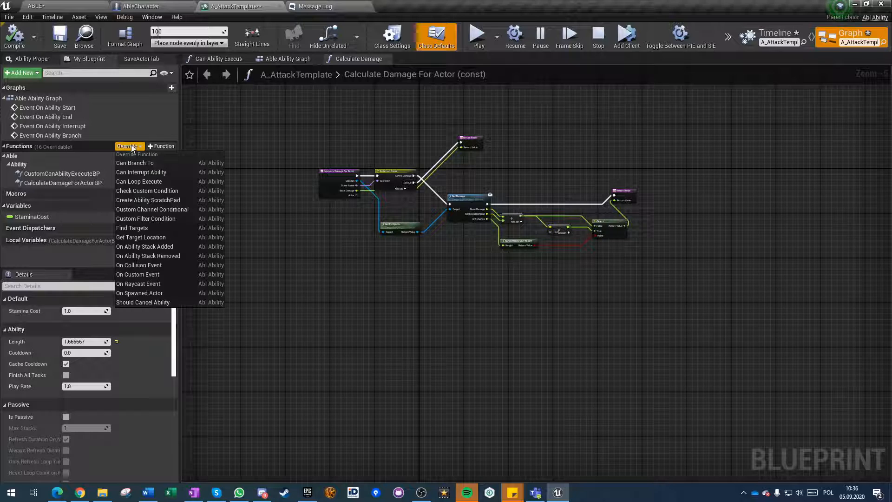
{"action": "type", "text": "custom"}
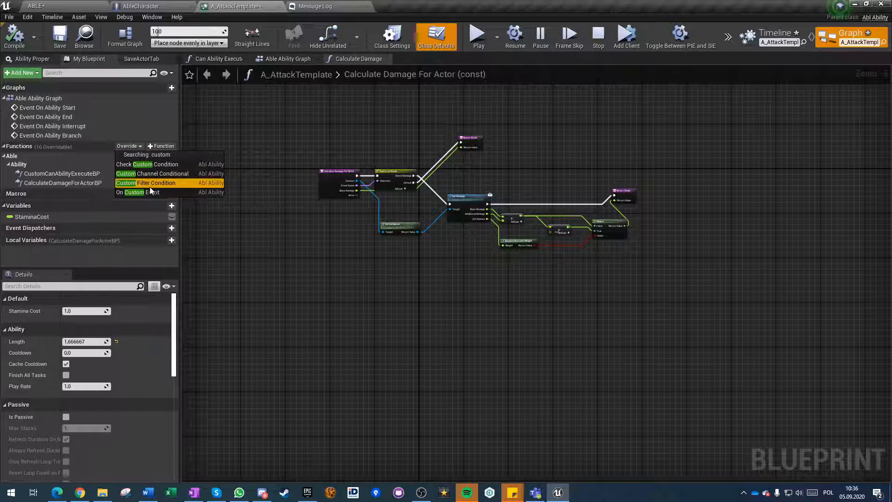
{"action": "left_click", "coordinate": [139, 193]}
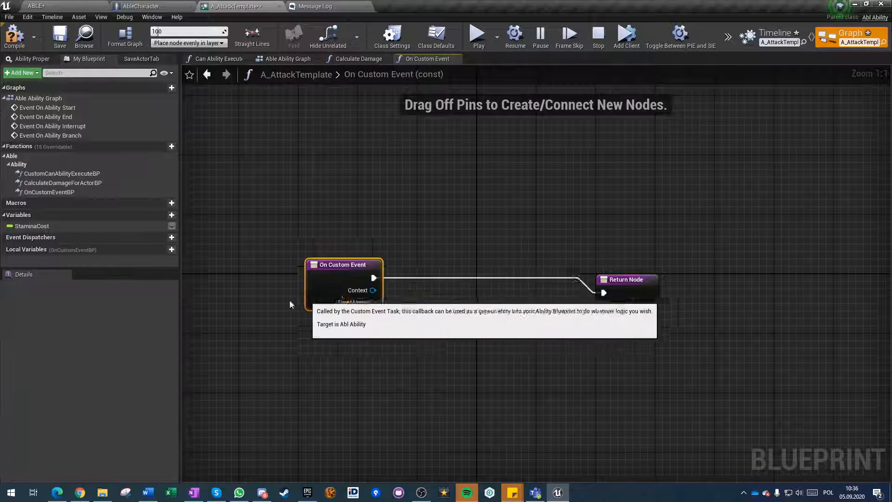
Add a Switch on Name node fed by Event Name and wire it between On Custom Event and the Return Node through Default.
{"action": "left_click_drag", "start_coordinate": [283, 317], "coordinate": [338, 293]}
{"action": "type", "text": "switch"}
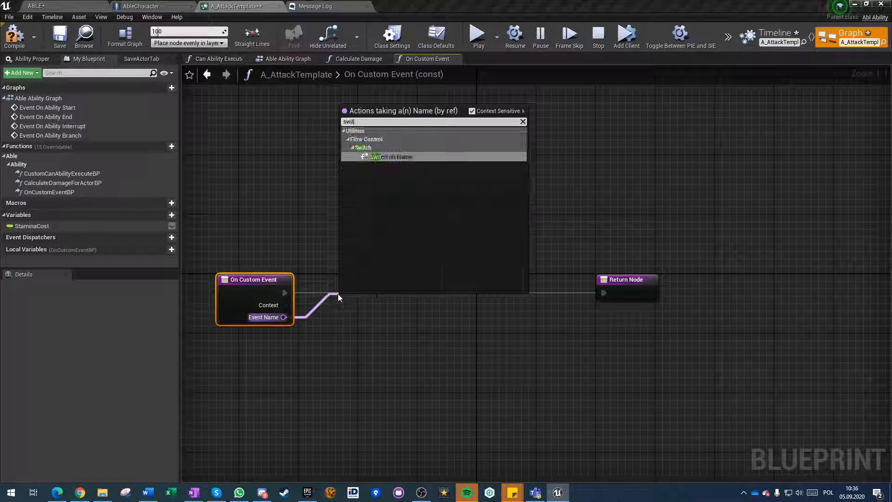
{"action": "key", "text": "Return"}
{"action": "left_click_drag", "start_coordinate": [357, 307], "coordinate": [349, 285]}
{"action": "left_click_drag", "start_coordinate": [284, 293], "coordinate": [338, 294]}
{"action": "left_click_drag", "start_coordinate": [403, 298], "coordinate": [511, 183]}
{"action": "left_click", "coordinate": [504, 353]}
Add two case pins to the Switch on Name node and name them StartTrace and EndTrace.
{"action": "left_click", "coordinate": [402, 314]}
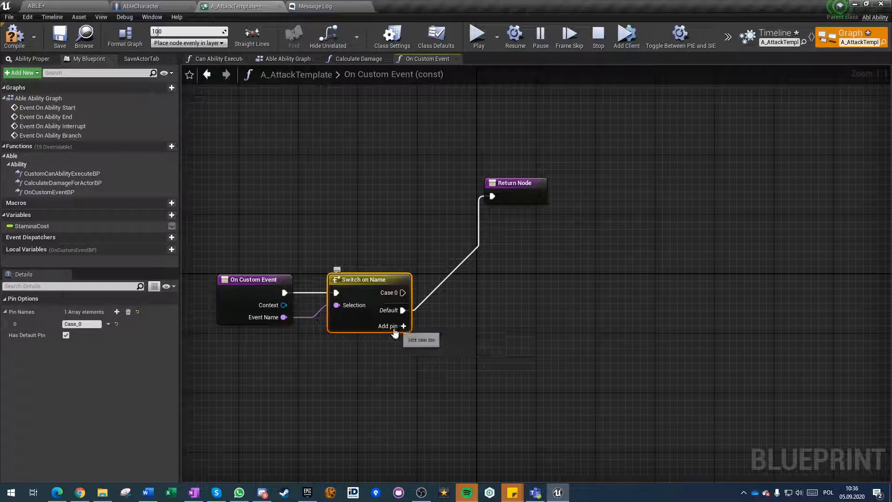
{"action": "left_click", "coordinate": [403, 326]}
{"action": "left_click", "coordinate": [82, 324]}
{"action": "type", "text": "Start"}
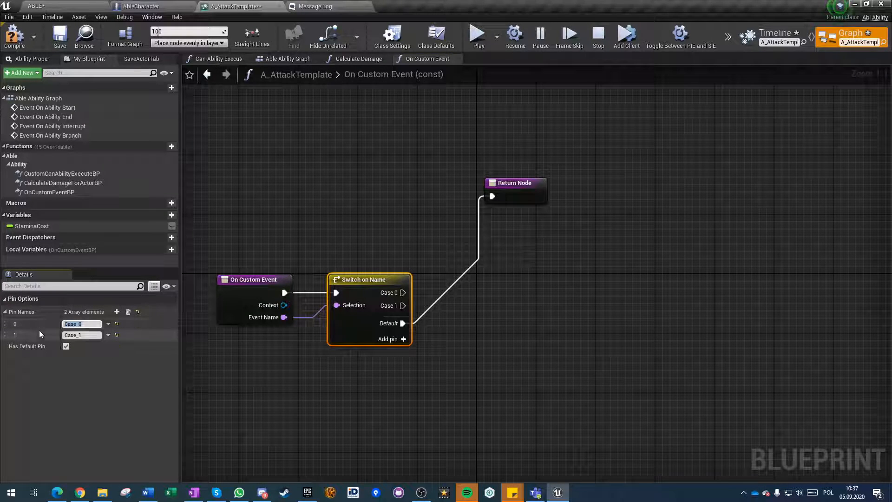
{"action": "type", "text": "Trace"}
{"action": "left_click", "coordinate": [79, 335]}
{"action": "key", "text": "ctrl+a"}
{"action": "type", "text": "EndTrace"}
{"action": "key", "text": "Return"}
Add a Get Instigator node fed by the Context output of On Custom Event.
{"action": "left_click_drag", "start_coordinate": [283, 304], "coordinate": [353, 403]}
{"action": "type", "text": "instigator"}
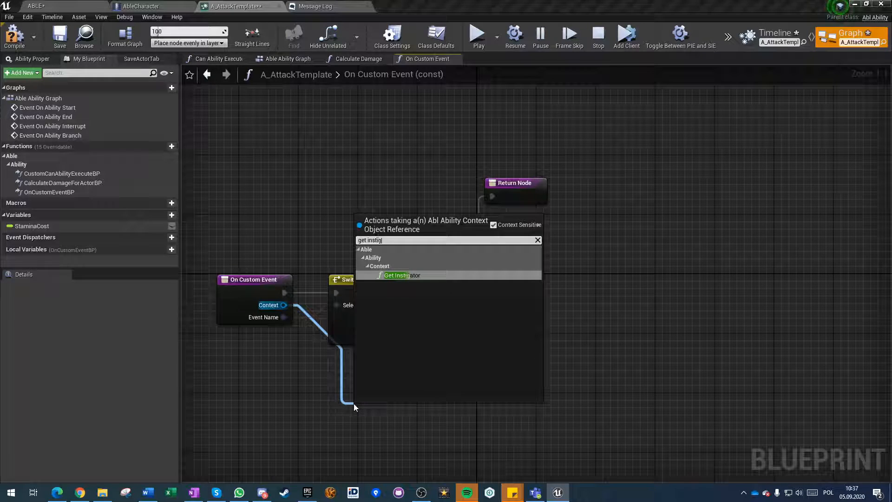
{"action": "key", "text": "Return"}
Add a Get Component by Class node from Get Instigator's return value and set its Component Class to AGR_CombatMaster.
{"action": "left_click_drag", "start_coordinate": [440, 425], "coordinate": [530, 386]}
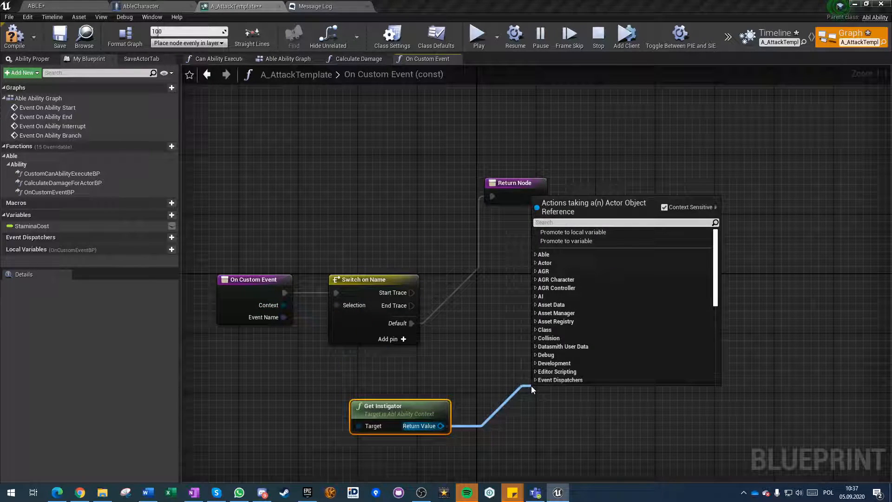
{"action": "type", "text": "get component by class"}
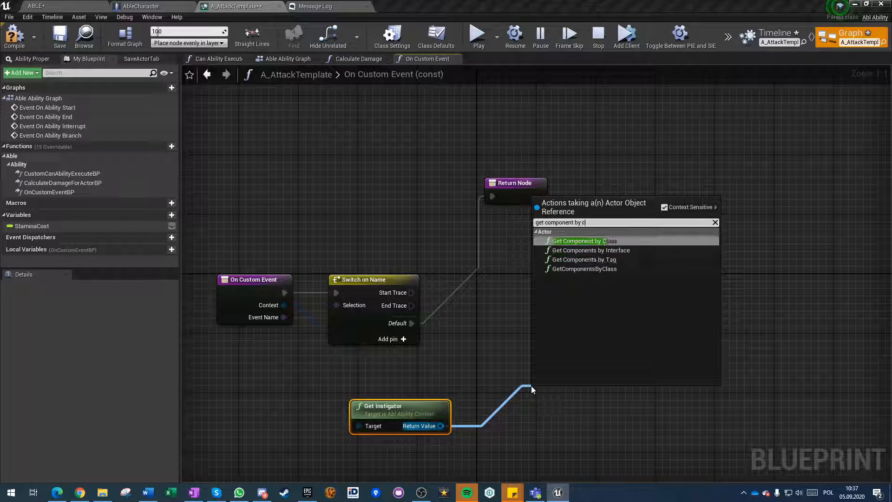
{"action": "key", "text": "Return"}
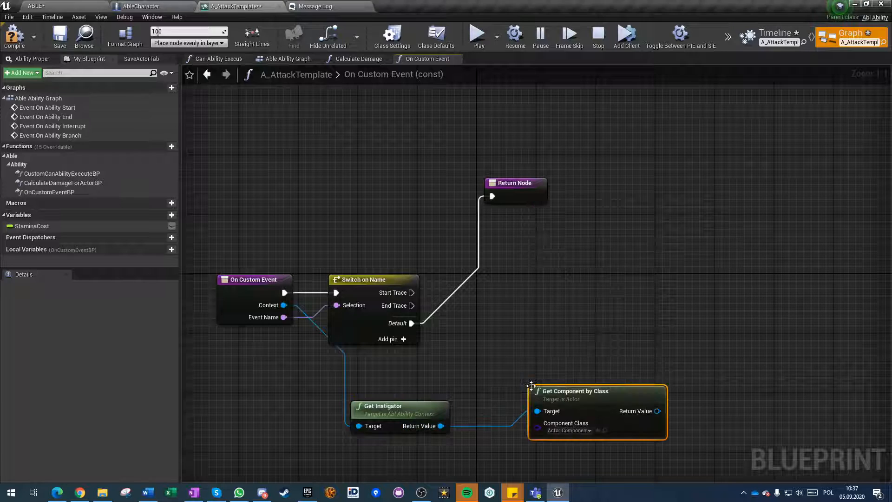
{"action": "left_click", "coordinate": [559, 434]}
{"action": "type", "text": "combat"}
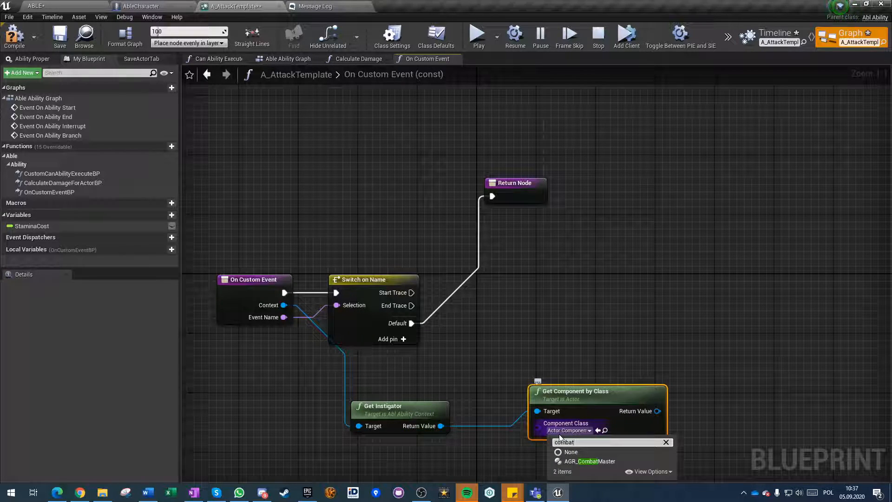
{"action": "left_click", "coordinate": [583, 462]}
Search the actions available on the AGR Combat Master reference for trace and setup functions.
{"action": "right_click_drag", "start_coordinate": [562, 310], "coordinate": [488, 295]}
{"action": "left_click_drag", "start_coordinate": [583, 396], "coordinate": [653, 333]}
{"action": "type", "text": "trace"}
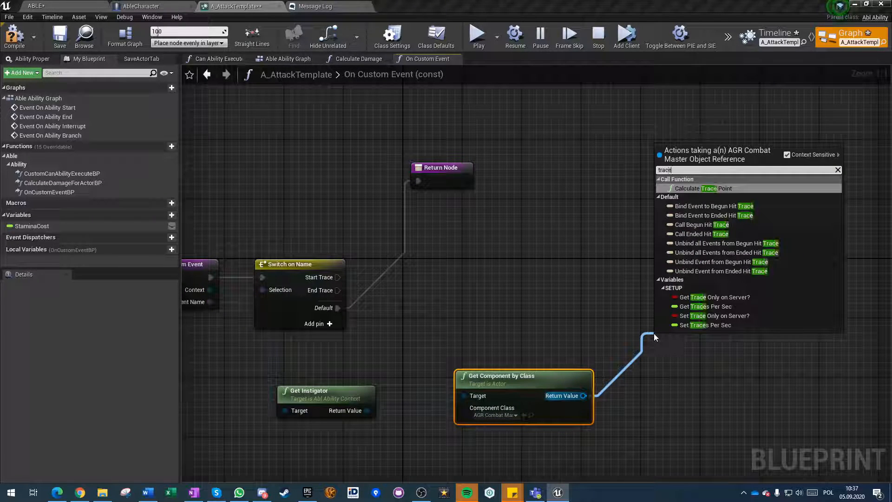
{"action": "key", "text": "BackSpace"}
{"action": "key", "text": "BackSpace"}
{"action": "key", "text": "BackSpace"}
{"action": "key", "text": "BackSpace"}
{"action": "key", "text": "BackSpace"}
{"action": "type", "text": "setup"}
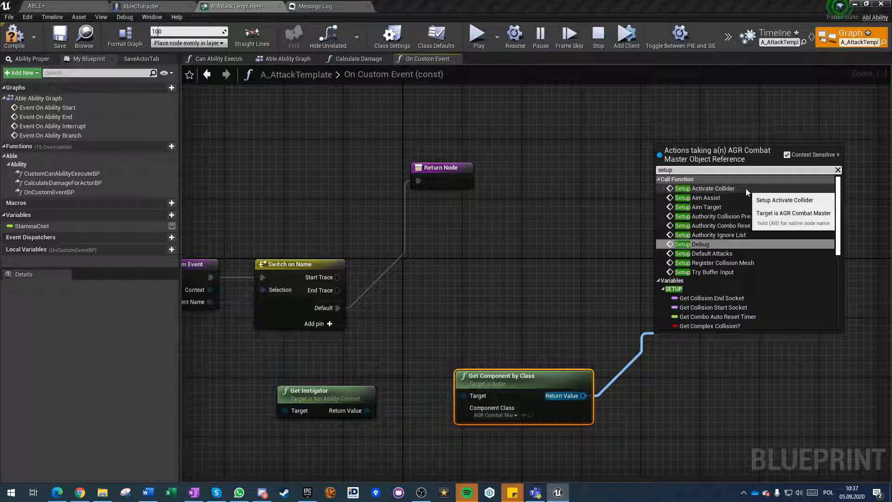
{"action": "left_click", "coordinate": [527, 315]}
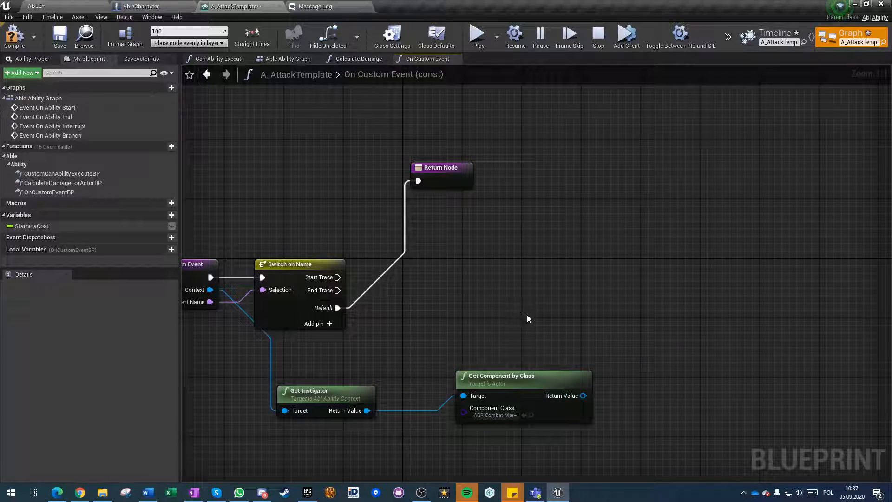
Move the Get Component by Class node up and closer to Get Instigator.
{"action": "right_click_drag", "start_coordinate": [465, 376], "coordinate": [464, 306]}
{"action": "left_click_drag", "start_coordinate": [464, 306], "coordinate": [426, 291]}
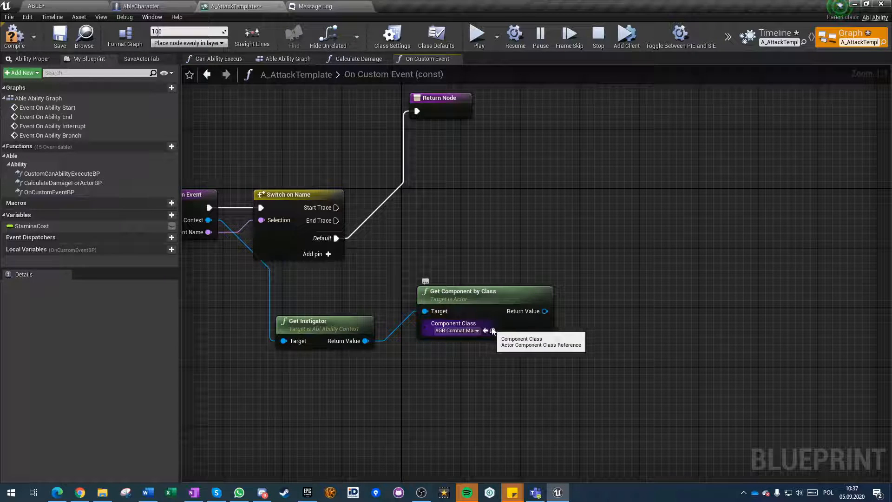
Open the Tutorials graph of AbleCharacter and add another output pin to the Sequence node after Event BeginPlay.
{"action": "left_click", "coordinate": [161, 5]}
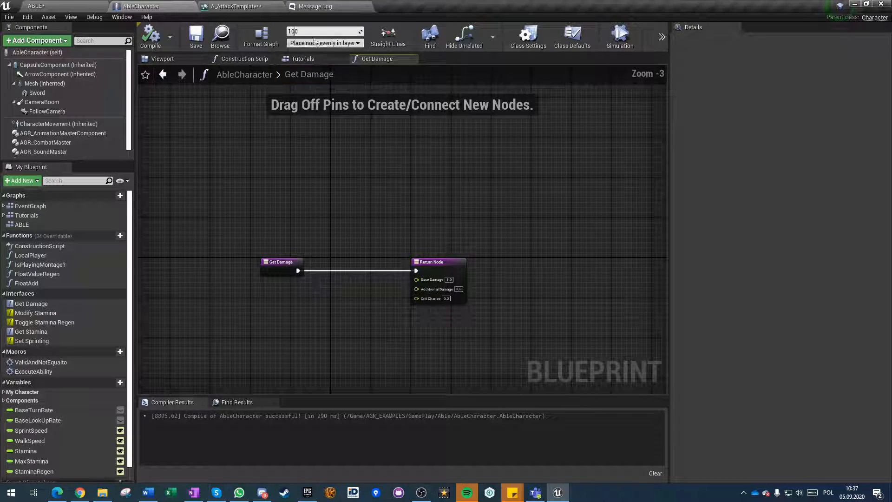
{"action": "left_click", "coordinate": [302, 59]}
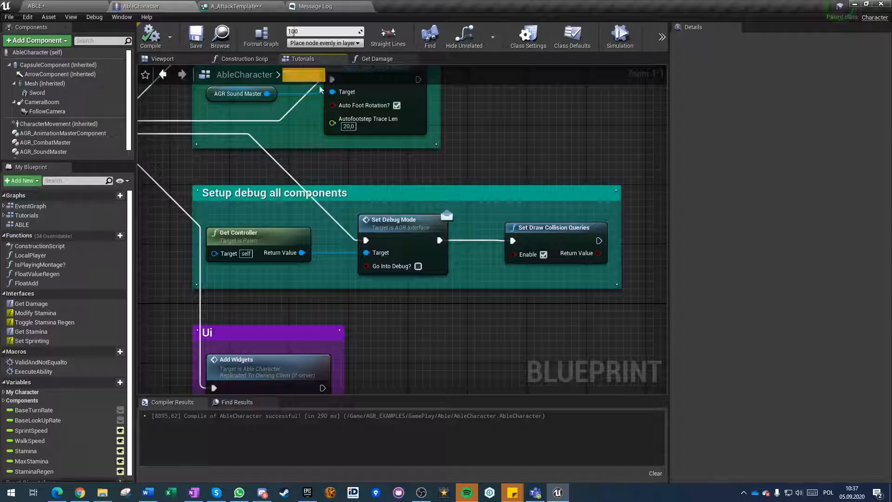
{"action": "right_click_drag", "start_coordinate": [267, 215], "coordinate": [379, 302]}
{"action": "right_click_drag", "start_coordinate": [420, 270], "coordinate": [383, 218]}
{"action": "scroll", "coordinate": [382, 218], "scroll_direction": "down", "scroll_amount": 3}
{"action": "scroll", "coordinate": [326, 216], "scroll_direction": "up", "scroll_amount": 5}
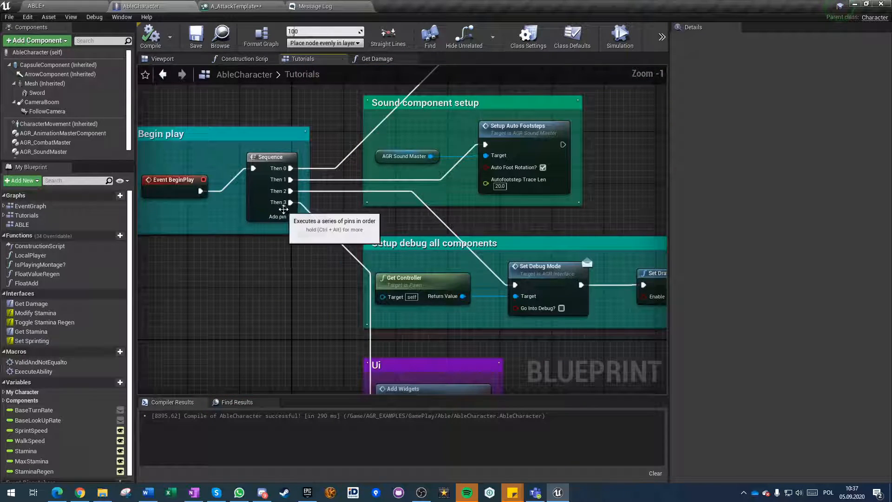
{"action": "left_click", "coordinate": [291, 217]}
Place an AGR_CombatMaster reference in the Tutorials graph and add a Setup Register Collision Mesh node from it.
{"action": "right_click_drag", "start_coordinate": [295, 305], "coordinate": [179, 226]}
{"action": "left_click_drag", "start_coordinate": [45, 143], "coordinate": [492, 329]}
{"action": "left_click_drag", "start_coordinate": [548, 333], "coordinate": [603, 327]}
{"action": "type", "text": "setup col"}
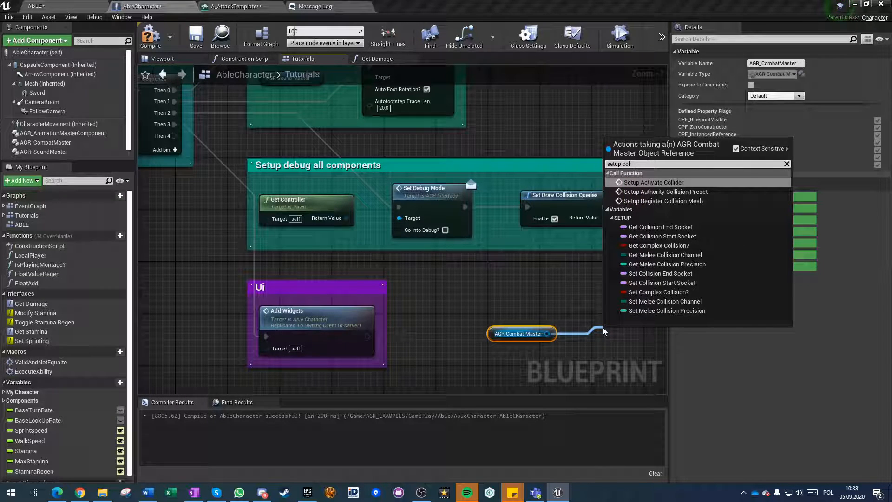
{"action": "key", "text": "Down"}
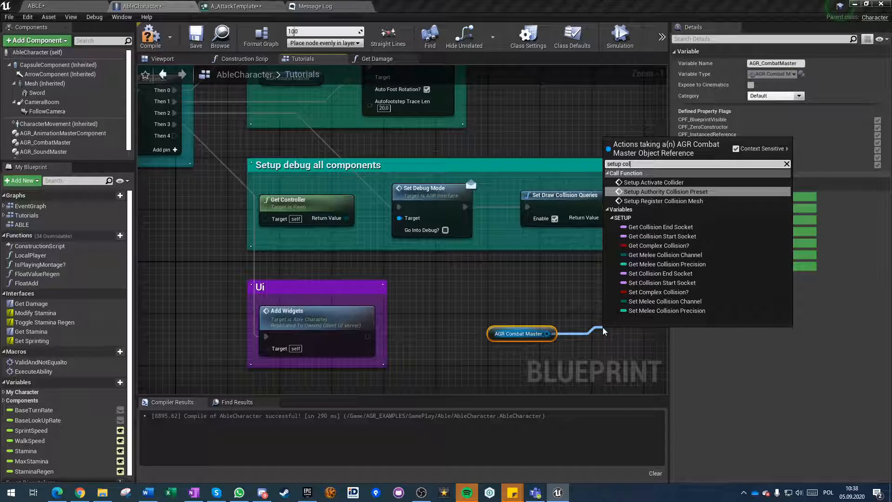
{"action": "key", "text": "Down"}
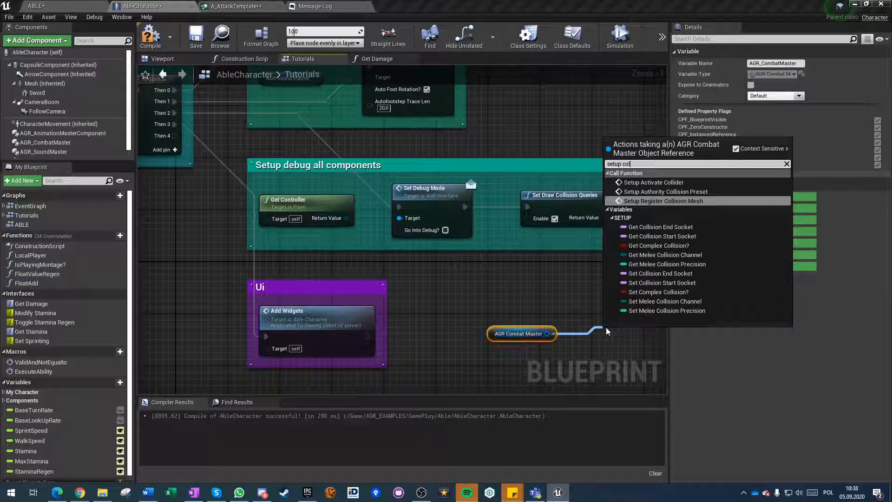
{"action": "key", "text": "Return"}
Move Setup Register Collision Mesh and its AGR Combat Master reference into the empty area beside the comment groups.
{"action": "right_click_drag", "start_coordinate": [591, 342], "coordinate": [475, 251]}
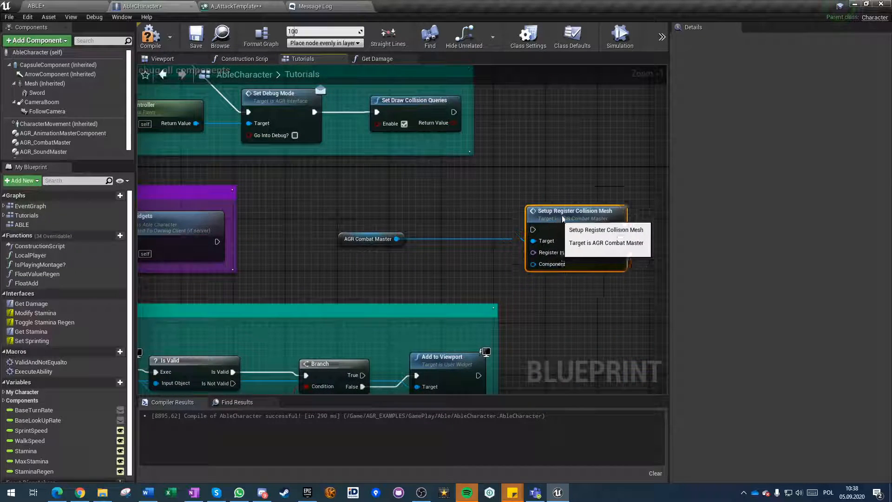
{"action": "left_click_drag", "start_coordinate": [475, 251], "coordinate": [592, 200]}
{"action": "left_click_drag", "start_coordinate": [345, 240], "coordinate": [493, 217]}
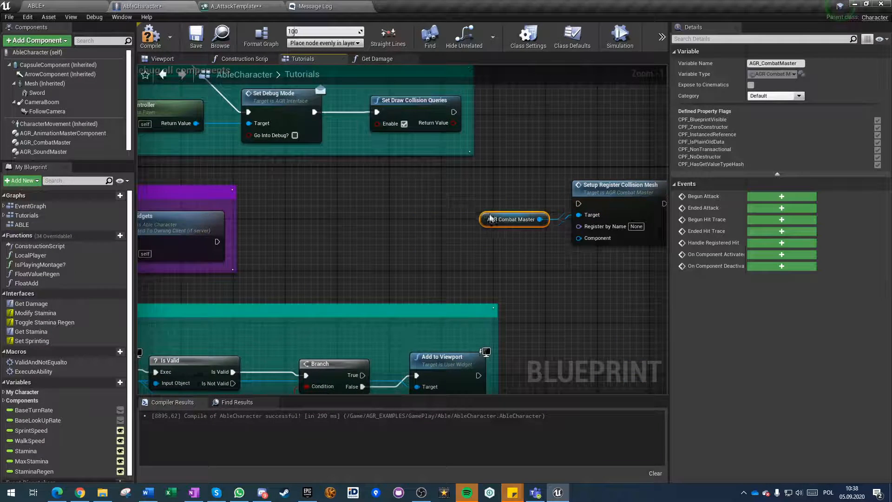
{"action": "left_click", "coordinate": [503, 257]}
{"action": "right_click_drag", "start_coordinate": [503, 258], "coordinate": [361, 277]}
Set Register by Name to Sword on the Setup Register Collision Mesh node.
{"action": "scroll", "coordinate": [416, 270], "scroll_direction": "up", "scroll_amount": 1}
{"action": "left_click", "coordinate": [502, 242]}
{"action": "key", "text": "BackSpace"}
{"action": "key", "text": "BackSpace"}
{"action": "key", "text": "BackSpace"}
{"action": "key", "text": "Delete"}
{"action": "type", "text": "Sword"}
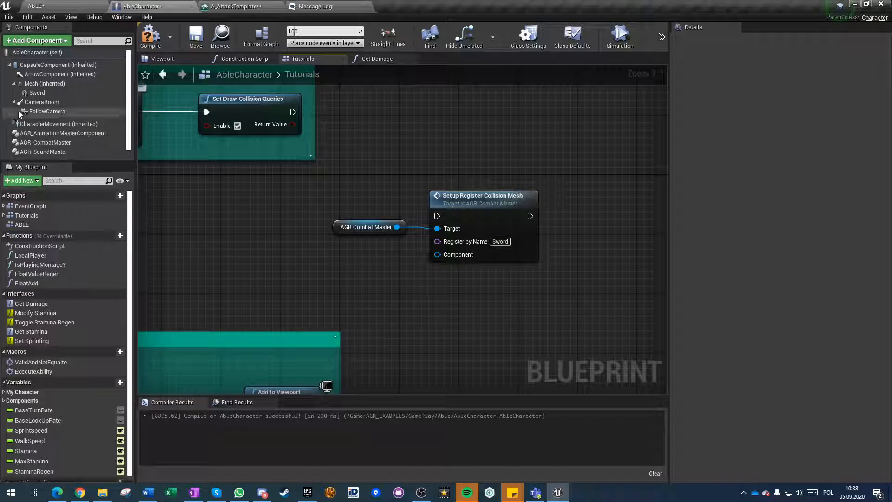
Connect a Sword component reference to the Component input of Setup Register Collision Mesh and place it below AGR Combat Master.
{"action": "left_click_drag", "start_coordinate": [40, 83], "coordinate": [444, 258]}
{"action": "left_click_drag", "start_coordinate": [351, 253], "coordinate": [352, 268]}
{"action": "left_click", "coordinate": [277, 300]}
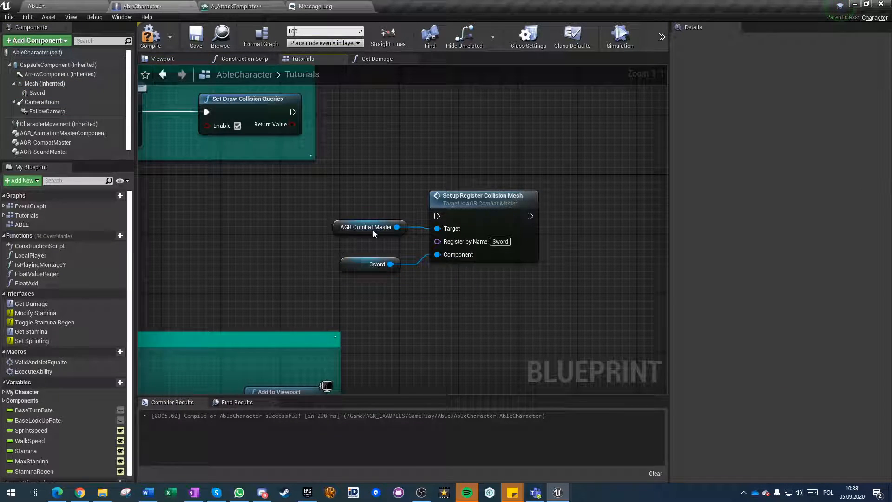
Add a Setup Activate Collider node from AGR Combat Master and wire its execution after Setup Register Collision Mesh.
{"action": "left_click_drag", "start_coordinate": [397, 227], "coordinate": [587, 221]}
{"action": "type", "text": "setup"}
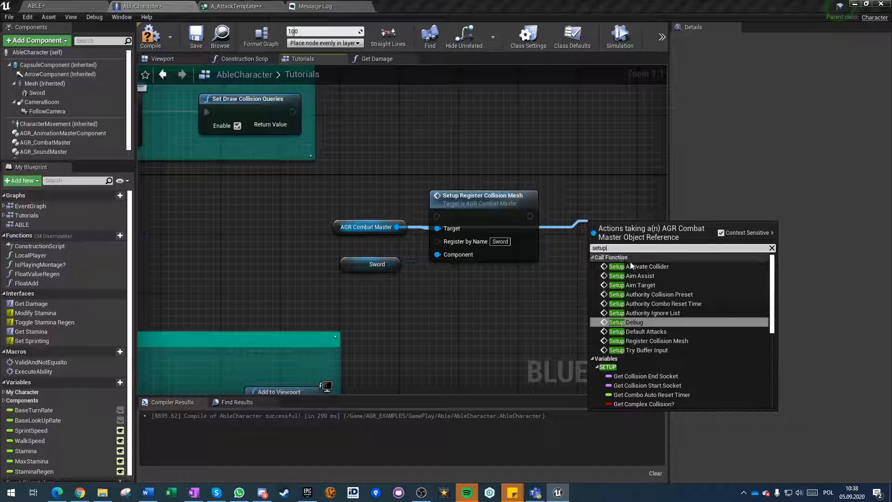
{"action": "left_click", "coordinate": [639, 269]}
{"action": "left_click_drag", "start_coordinate": [599, 225], "coordinate": [563, 216]}
Set the Setup Activate Collider key to Sword and enable Clear Others.
{"action": "left_click", "coordinate": [590, 241]}
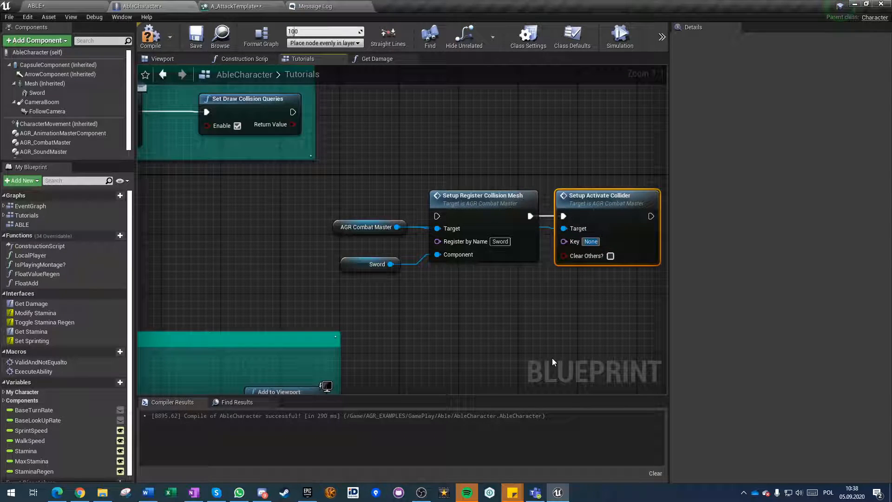
{"action": "type", "text": "Sword"}
{"action": "key", "text": "Return"}
{"action": "left_click", "coordinate": [610, 255]}
Add a Setup Authority Collision Preset node from AGR Combat Master and wire its execution after Setup Activate Collider.
{"action": "right_click_drag", "start_coordinate": [610, 258], "coordinate": [416, 256]}
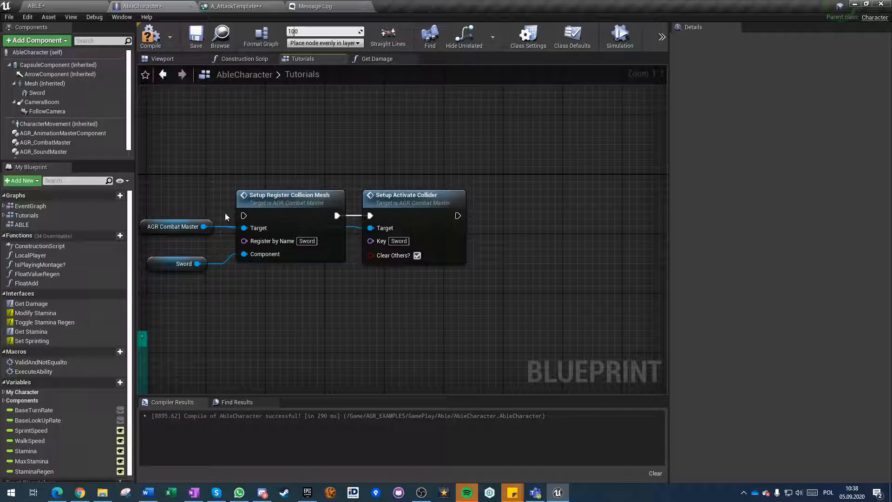
{"action": "left_click_drag", "start_coordinate": [205, 226], "coordinate": [516, 226]}
{"action": "type", "text": "setup"}
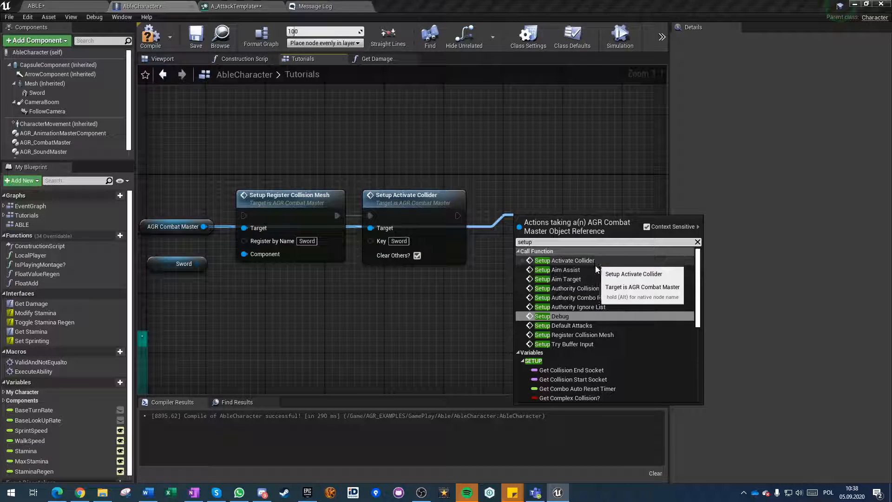
{"action": "left_click", "coordinate": [598, 288]}
{"action": "left_click_drag", "start_coordinate": [457, 216], "coordinate": [519, 216]}
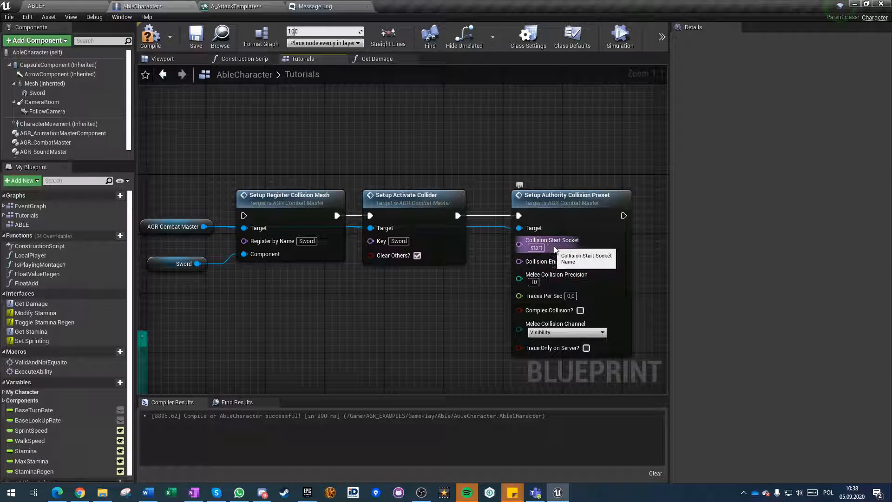
Locate the static mesh used by the Sword component and open it for editing.
{"action": "left_click", "coordinate": [37, 93]}
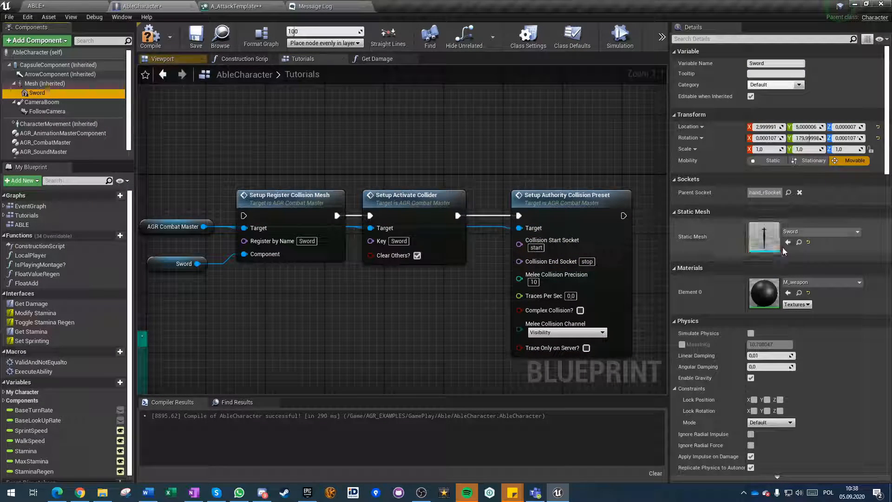
{"action": "left_click", "coordinate": [799, 242]}
{"action": "double_click", "coordinate": [106, 393]}
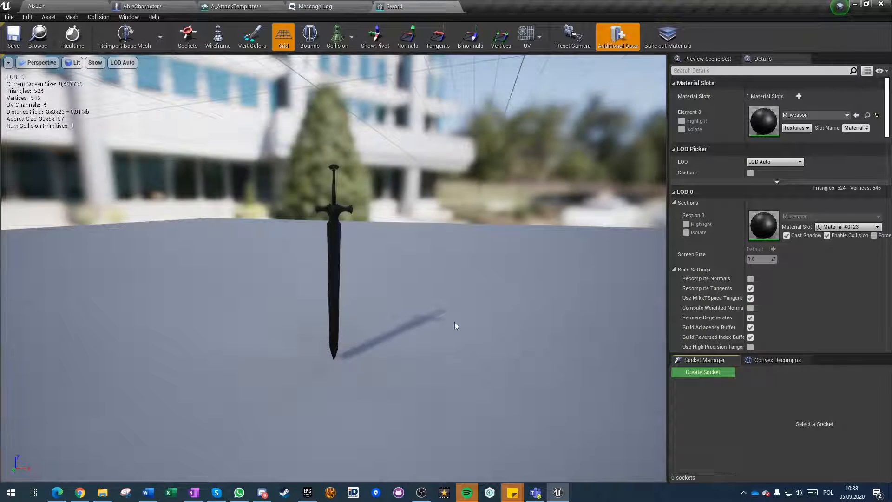
Create a socket named Start on the sword mesh and move it to the blade's base, at about Z -19.
{"action": "left_click", "coordinate": [702, 372]}
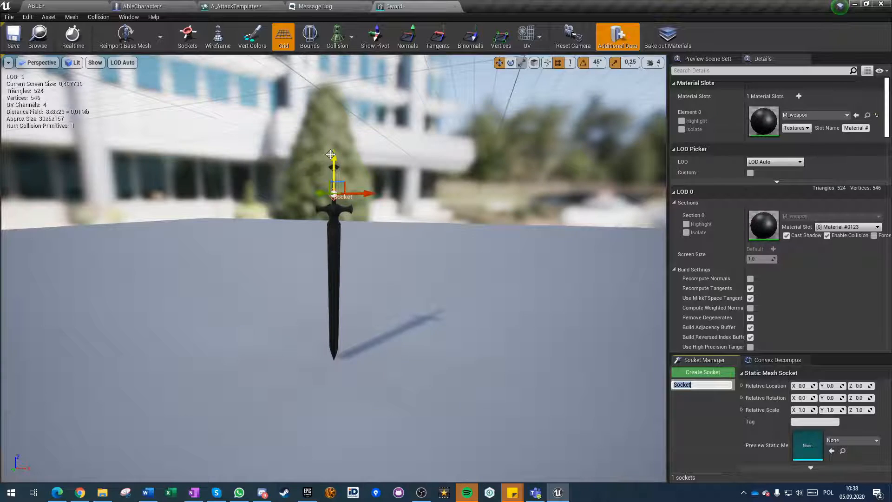
{"action": "left_click_drag", "start_coordinate": [331, 162], "coordinate": [333, 180]}
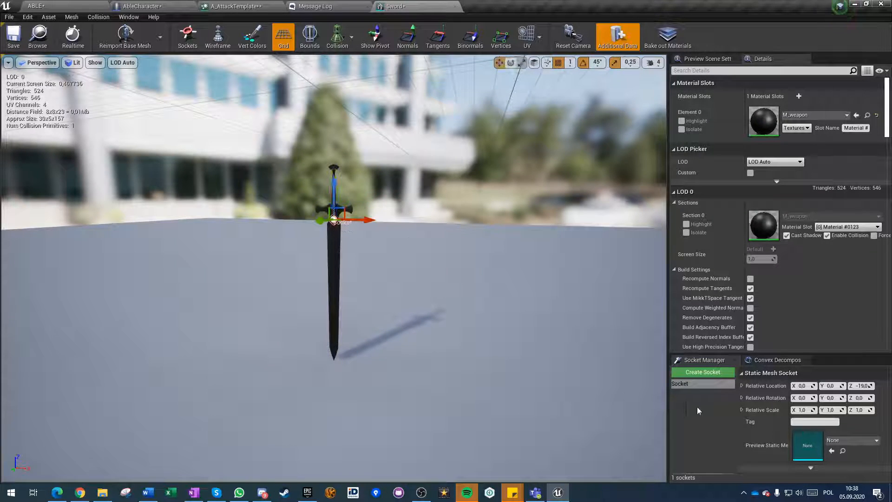
{"action": "double_click", "coordinate": [686, 383]}
{"action": "type", "text": "Start"}
{"action": "key", "text": "Return"}
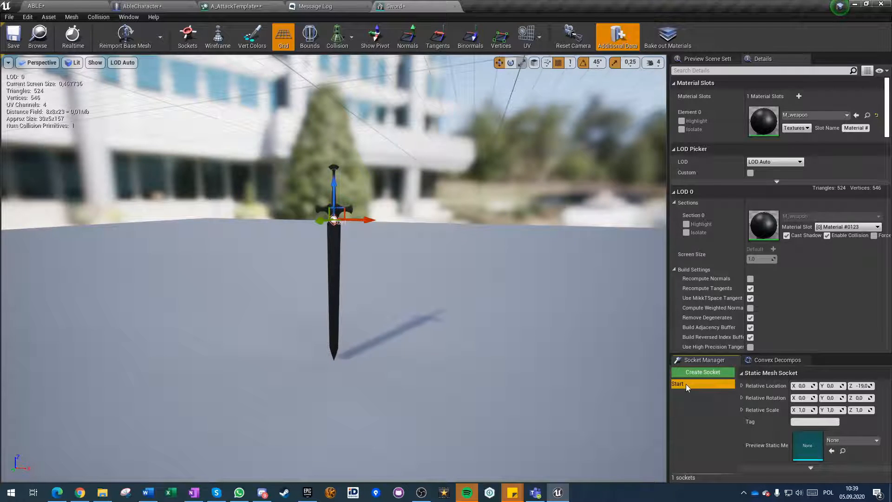
Create a second socket named Stop at the sword's tip, at about Z -137, then save and close the mesh.
{"action": "left_click", "coordinate": [702, 372]}
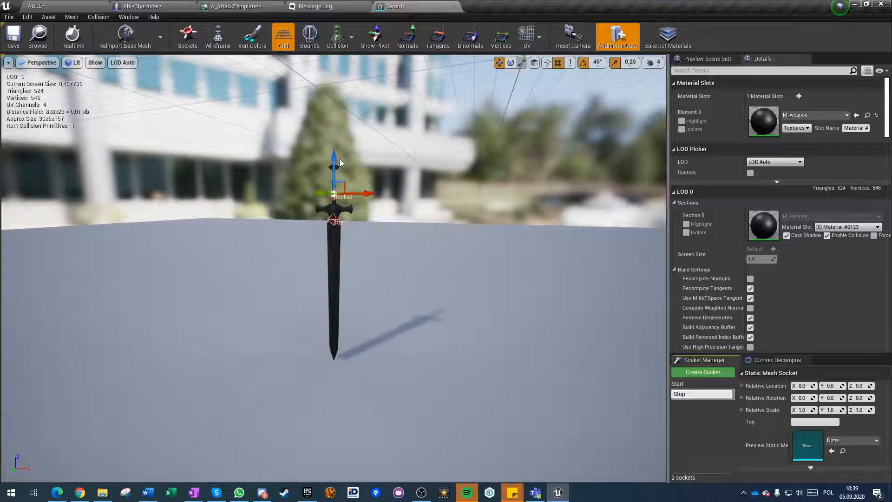
{"action": "left_click_drag", "start_coordinate": [332, 154], "coordinate": [339, 327]}
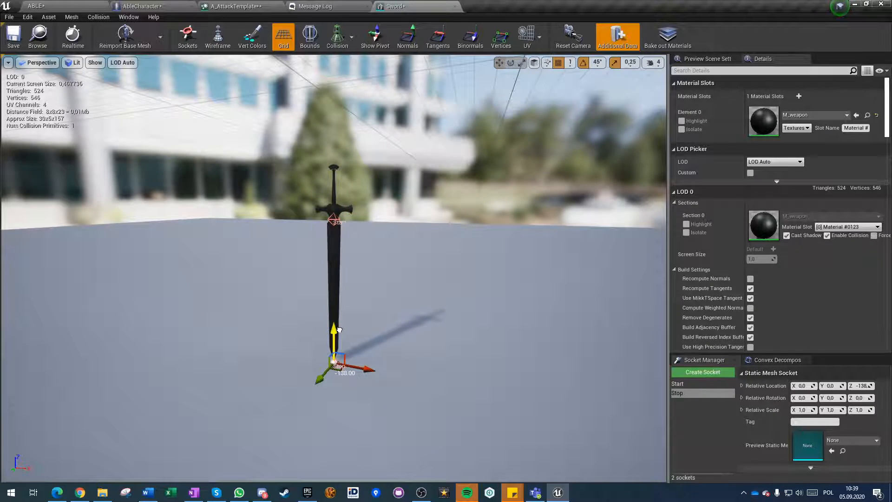
{"action": "left_click", "coordinate": [13, 36]}
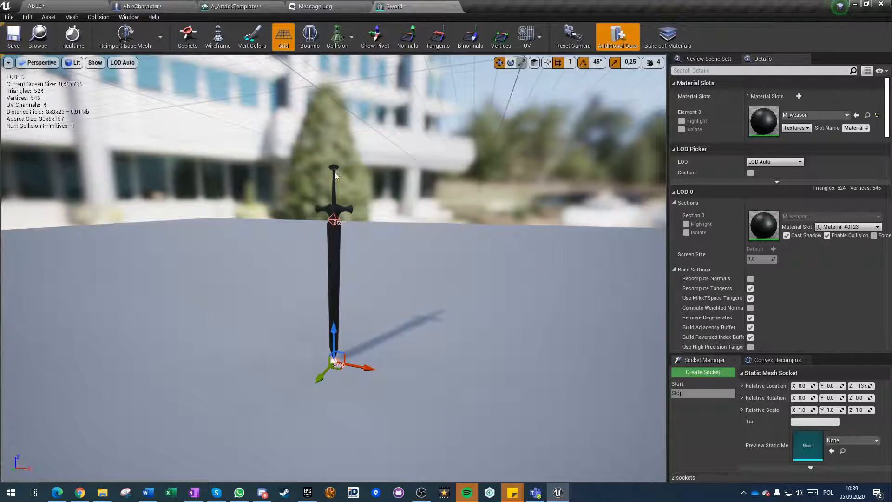
{"action": "left_click", "coordinate": [455, 6]}
Return to the AbleCharacter graph and set Melee Collision Precision to 20 on Setup Authority Collision Preset.
{"action": "left_click", "coordinate": [169, 6]}
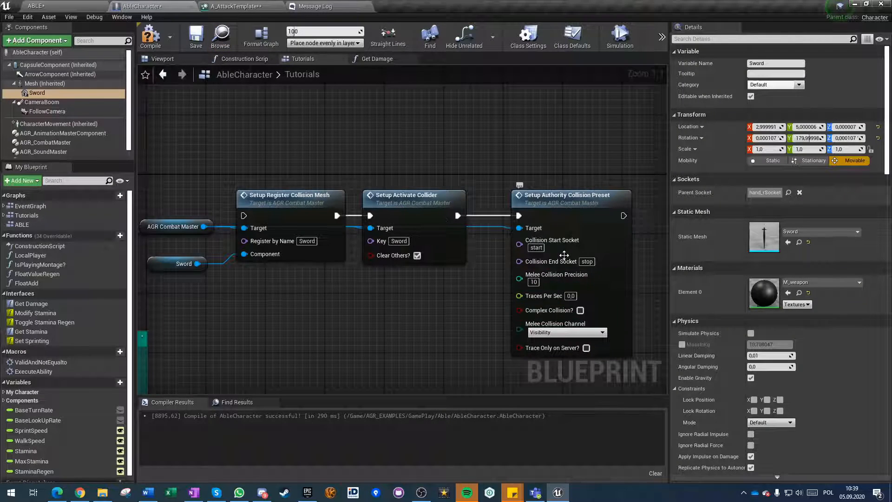
{"action": "right_click_drag", "start_coordinate": [489, 317], "coordinate": [448, 280]}
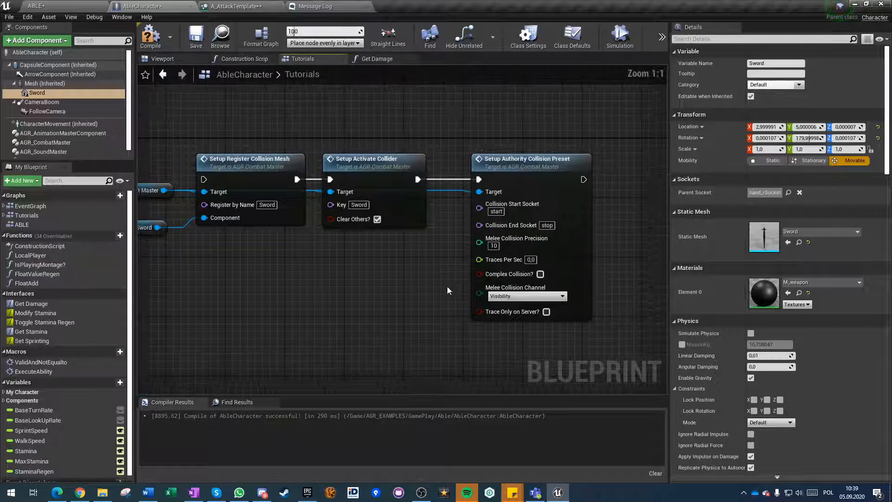
{"action": "left_click", "coordinate": [494, 245]}
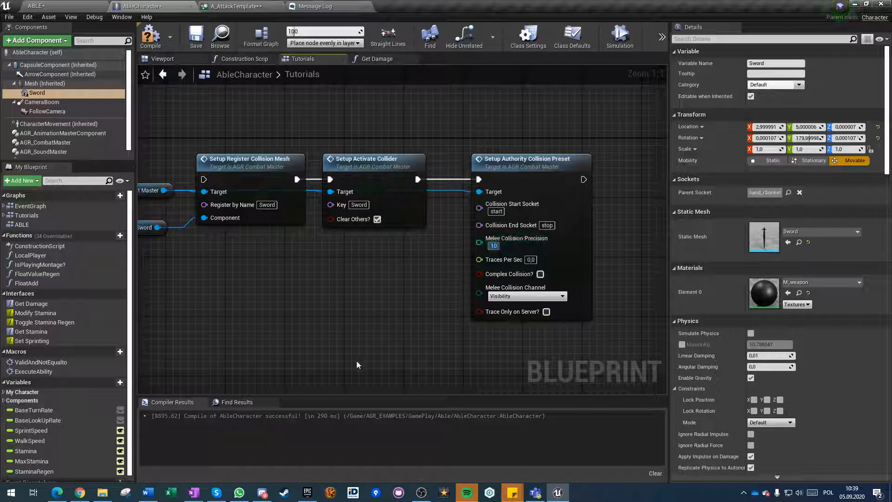
{"action": "key", "text": "Return"}
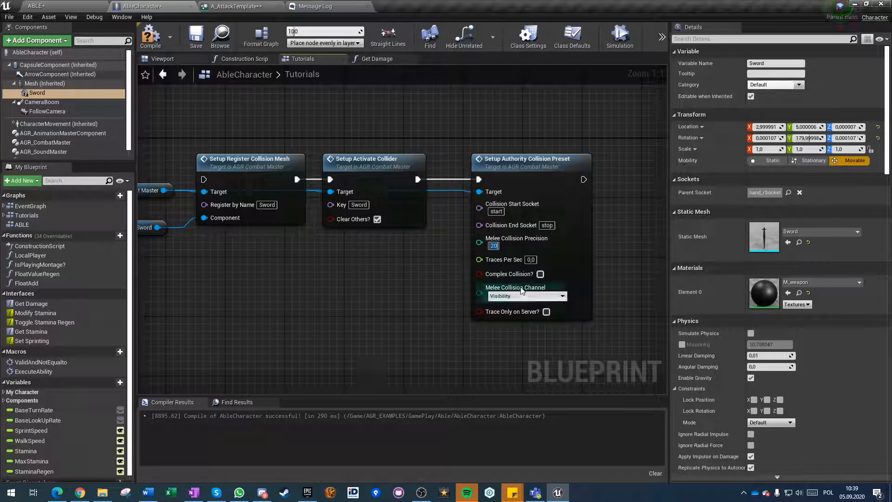
Set Traces Per Sec to 30 and enable Complex Collision on Setup Authority Collision Preset, keeping the Visibility channel, and shift the node aside.
{"action": "left_click", "coordinate": [530, 260]}
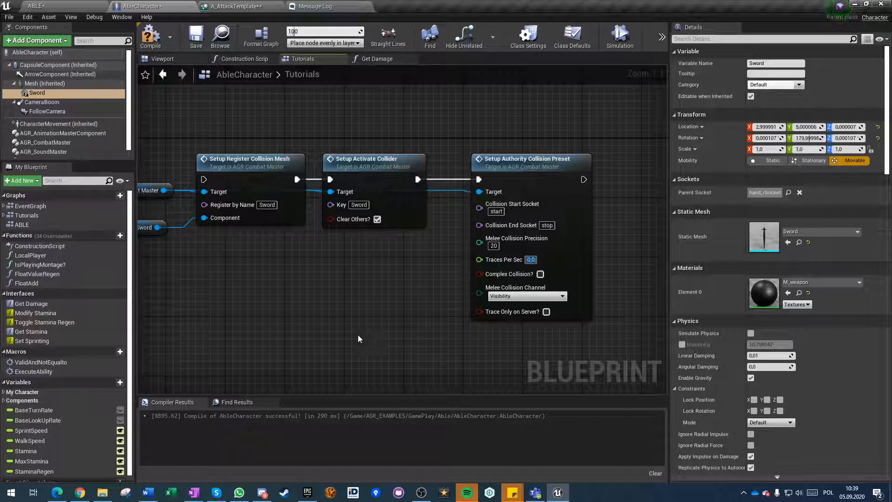
{"action": "left_click", "coordinate": [540, 274]}
{"action": "left_click", "coordinate": [540, 301]}
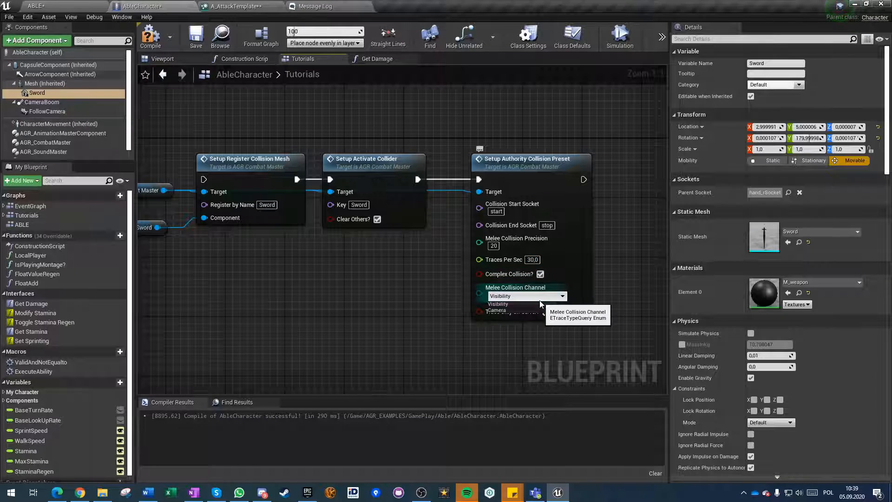
{"action": "left_click", "coordinate": [540, 303]}
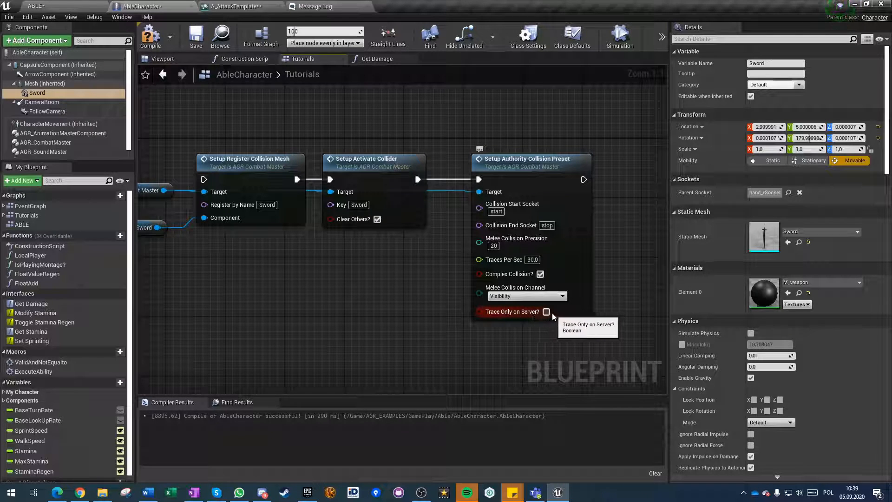
{"action": "left_click", "coordinate": [507, 230]}
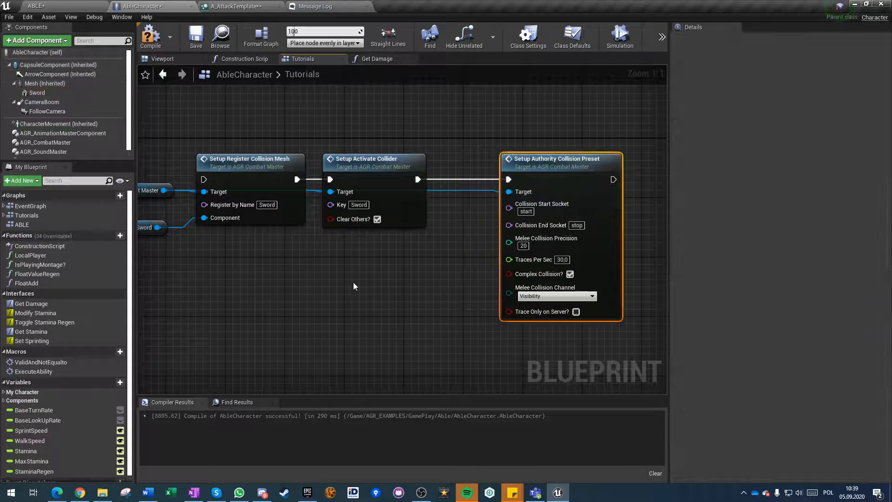
{"action": "right_click_drag", "start_coordinate": [353, 282], "coordinate": [410, 273]}
{"action": "left_click_drag", "start_coordinate": [233, 172], "coordinate": [486, 317]}
{"action": "type", "text": "setup"}
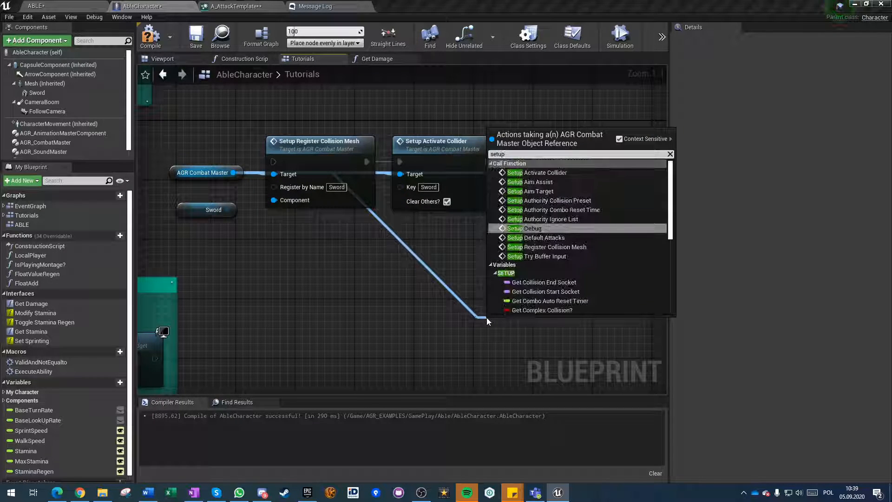
{"action": "left_click", "coordinate": [531, 202]}
Add a Setup Authority Ignore List node targeting the AGR Combat Master reference.
{"action": "left_click_drag", "start_coordinate": [230, 206], "coordinate": [388, 314]}
{"action": "type", "text": "setup"}
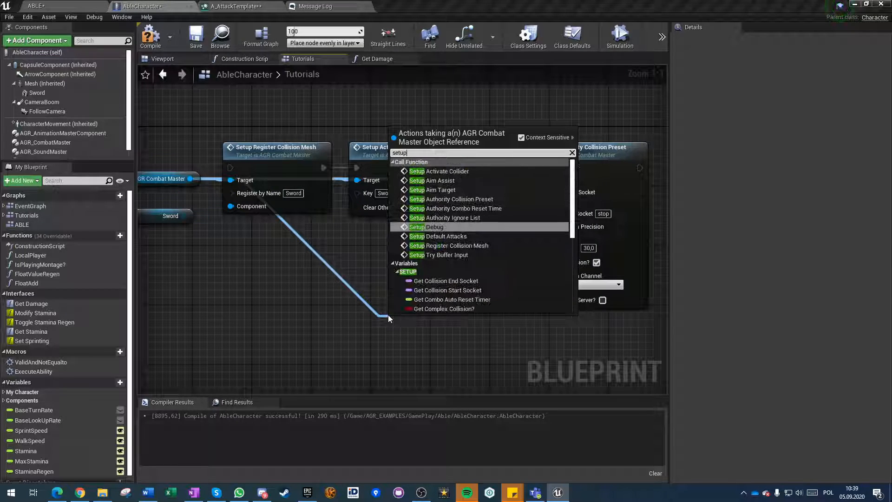
{"action": "left_click", "coordinate": [449, 220]}
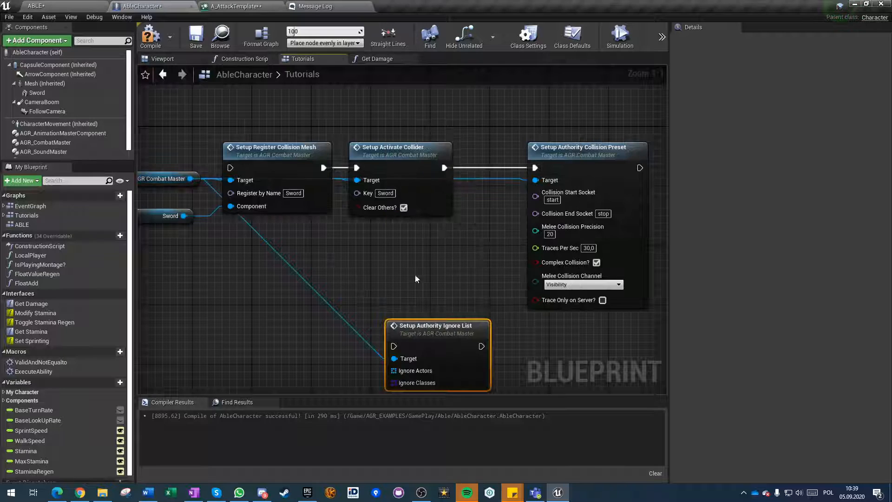
{"action": "right_click_drag", "start_coordinate": [425, 320], "coordinate": [419, 237]}
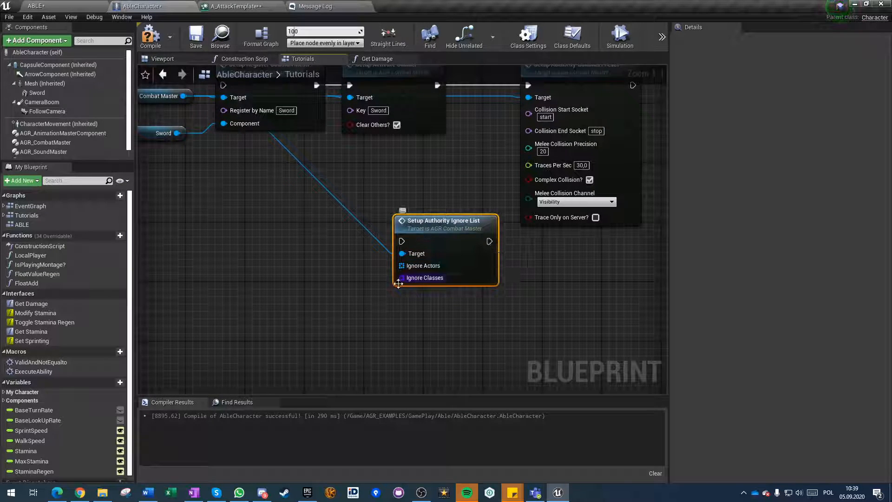
{"action": "right_click", "coordinate": [403, 279]}
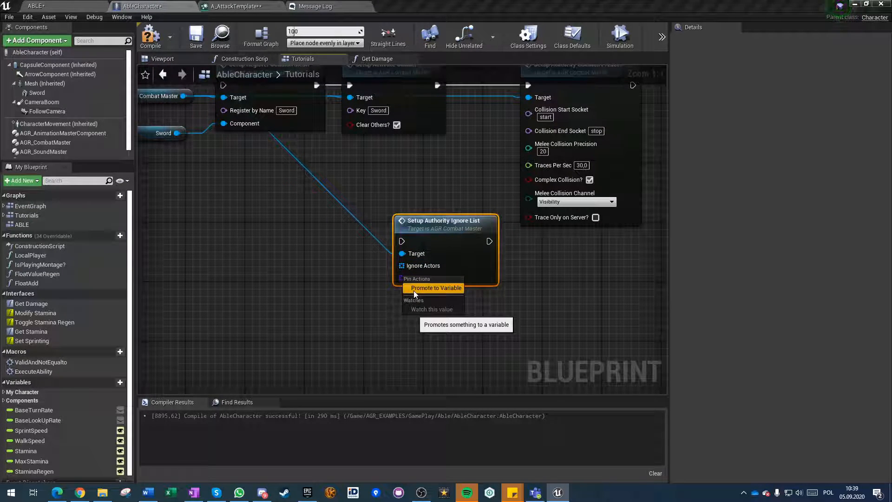
{"action": "left_click", "coordinate": [414, 291]}
{"action": "left_click", "coordinate": [330, 222]}
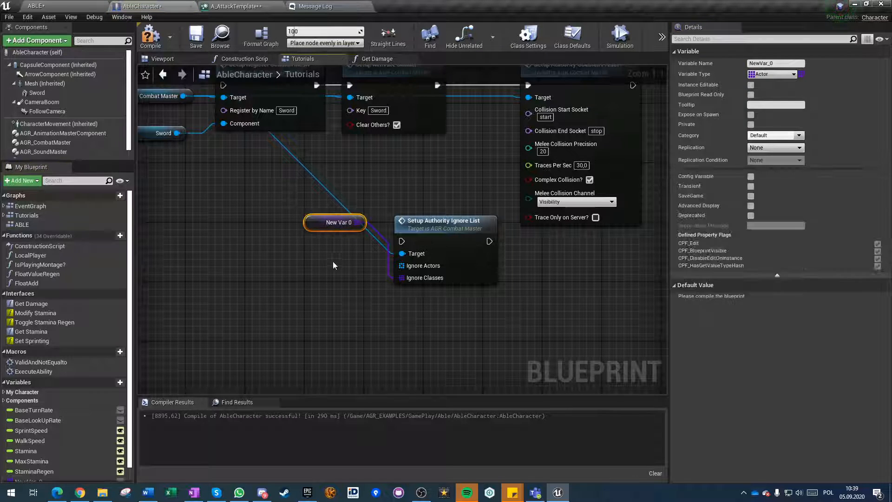
{"action": "key", "text": "Delete"}
{"action": "scroll", "coordinate": [51, 431], "scroll_direction": "down", "scroll_amount": 2}
{"action": "key", "text": "Delete"}
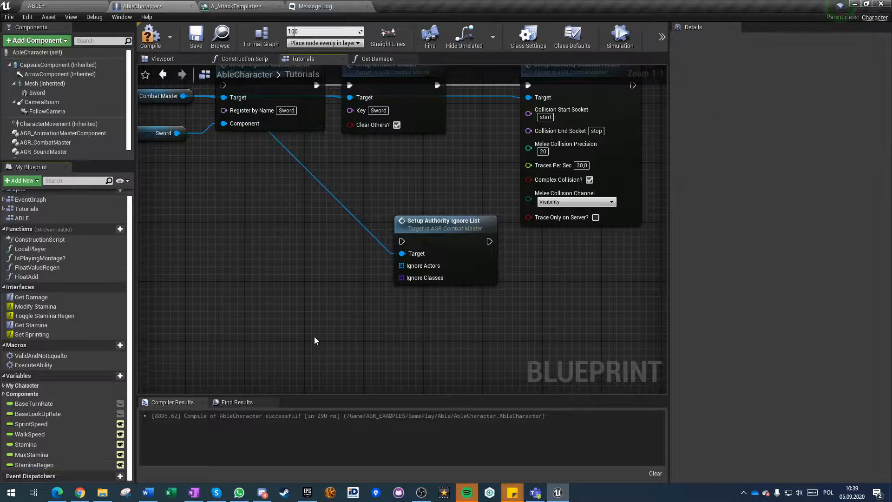
Feed Ignore Classes from a Make Array node with AbleCharacter as its first class.
{"action": "left_click_drag", "start_coordinate": [402, 278], "coordinate": [299, 300]}
{"action": "type", "text": "make"}
{"action": "key", "text": "Return"}
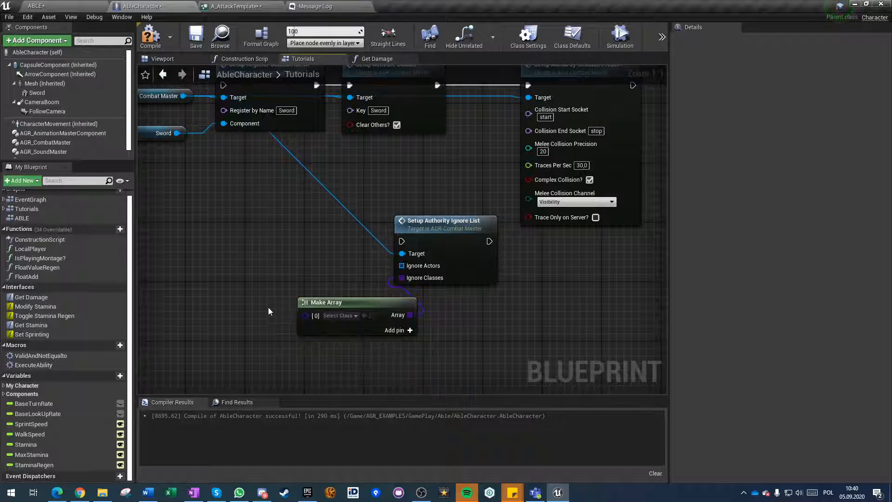
{"action": "left_click", "coordinate": [336, 316]}
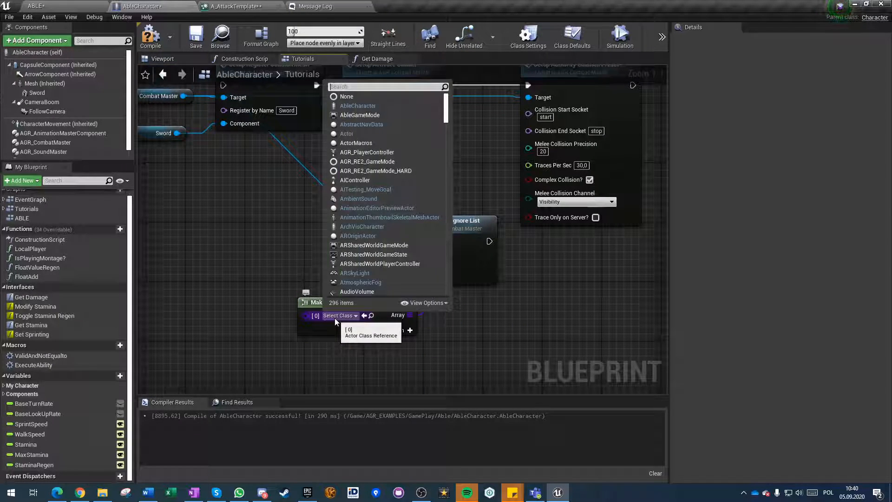
{"action": "type", "text": "able charac"}
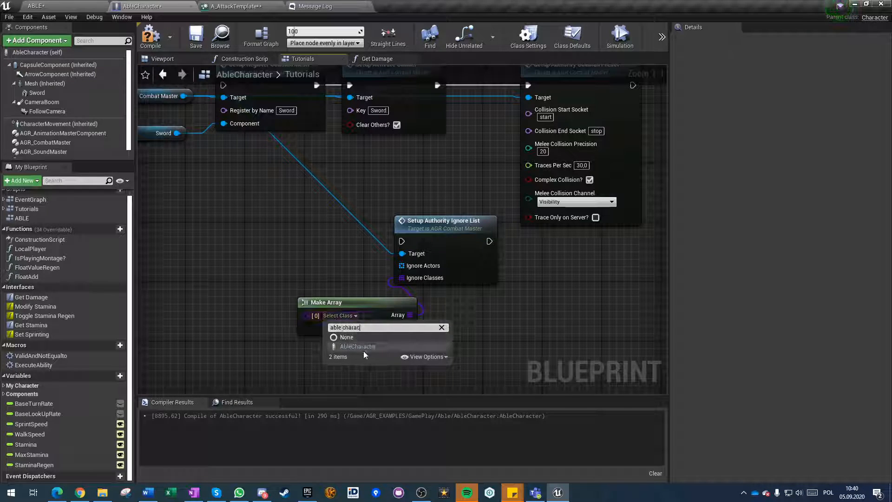
{"action": "left_click", "coordinate": [363, 349]}
Add a Get Attached Actors node and connect its Out Actors to Ignore Actors.
{"action": "right_click_drag", "start_coordinate": [317, 276], "coordinate": [404, 264]}
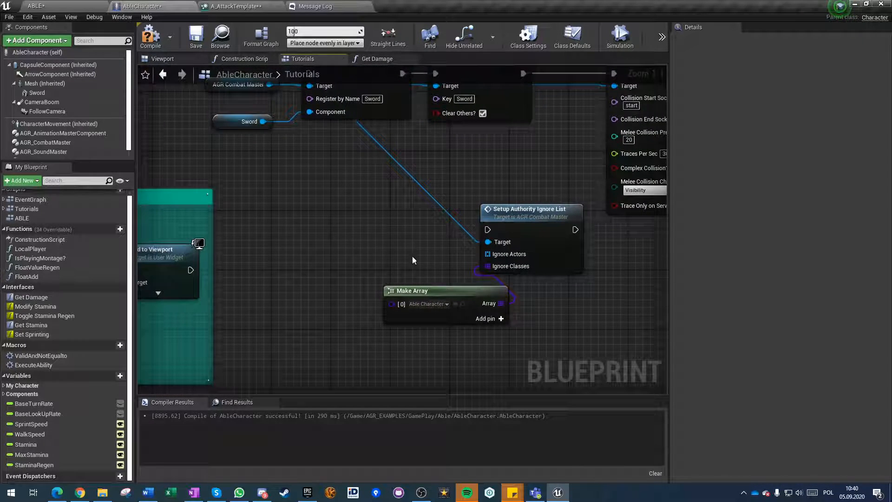
{"action": "right_click", "coordinate": [333, 228]}
{"action": "type", "text": "attached ac"}
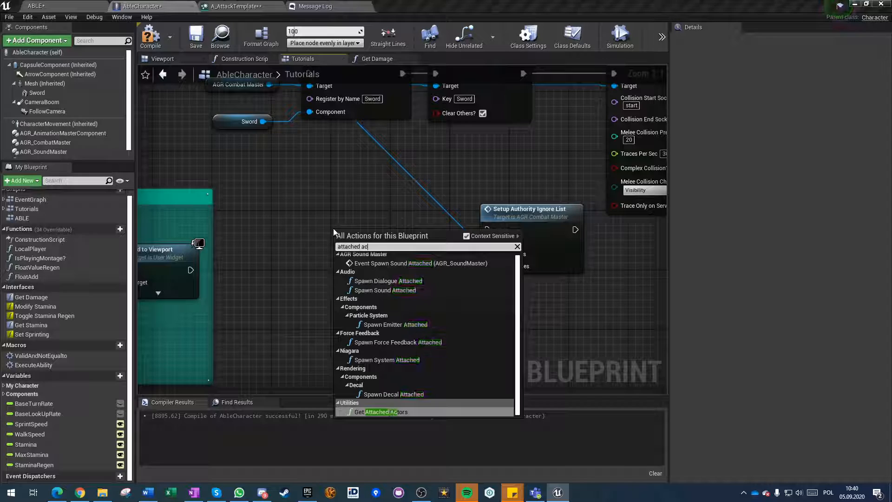
{"action": "key", "text": "Return"}
{"action": "left_click_drag", "start_coordinate": [390, 236], "coordinate": [487, 253]}
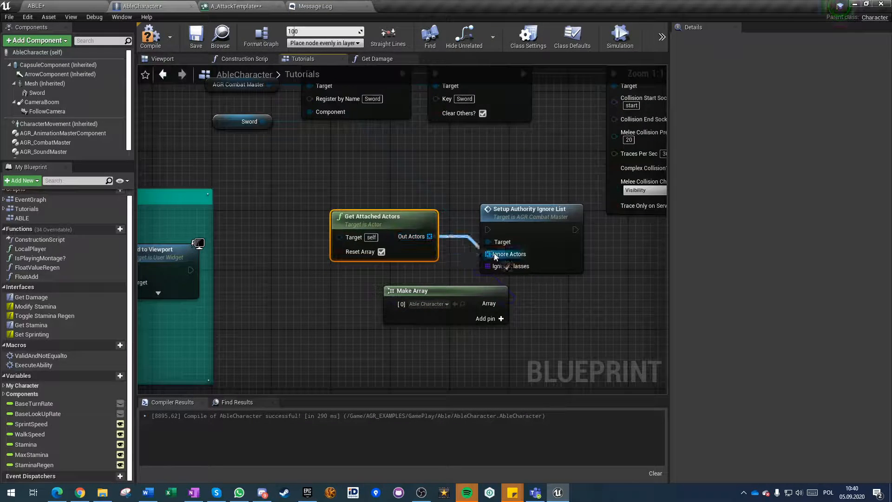
Place the ignore list node group after Setup Authority Collision Preset and connect the execution flow into Setup Authority Ignore List.
{"action": "right_click_drag", "start_coordinate": [417, 229], "coordinate": [315, 245]}
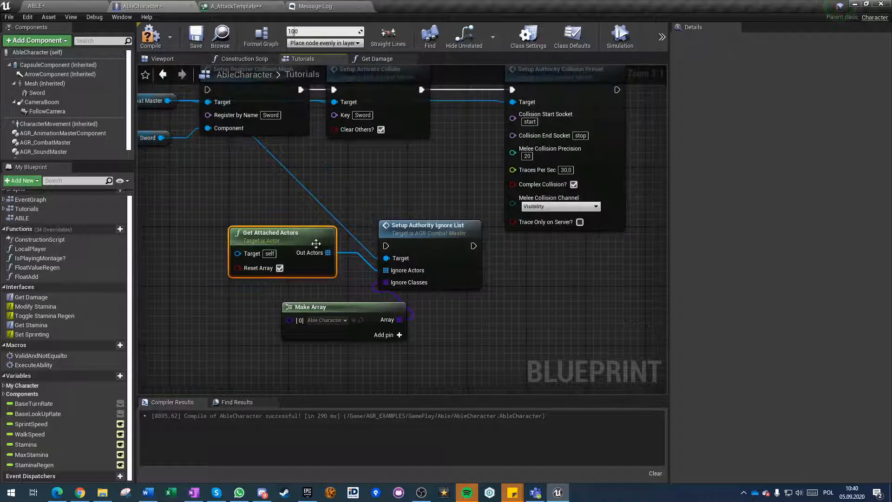
{"action": "left_click_drag", "start_coordinate": [225, 207], "coordinate": [436, 355]}
{"action": "left_click_drag", "start_coordinate": [413, 235], "coordinate": [601, 116]}
{"action": "right_click_drag", "start_coordinate": [594, 132], "coordinate": [471, 273]}
{"action": "left_click_drag", "start_coordinate": [361, 253], "coordinate": [409, 255]}
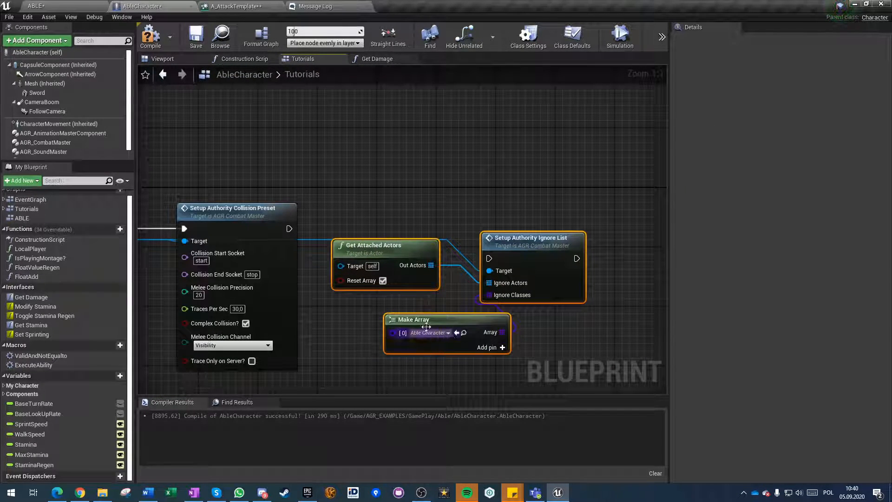
{"action": "left_click_drag", "start_coordinate": [289, 229], "coordinate": [489, 258]}
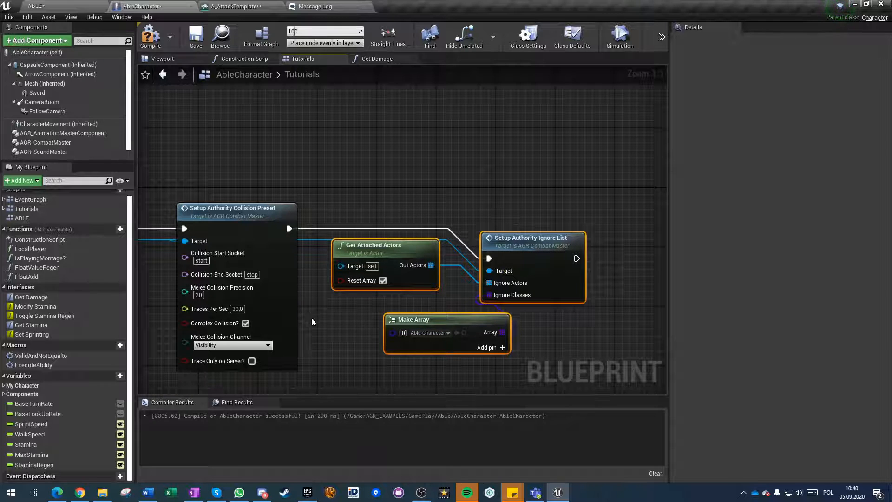
{"action": "left_click", "coordinate": [327, 357]}
Look through the setup functions available for the AGR Combat Master reference.
{"action": "right_click_drag", "start_coordinate": [327, 357], "coordinate": [497, 310]}
{"action": "scroll", "coordinate": [341, 364], "scroll_direction": "down", "scroll_amount": 3}
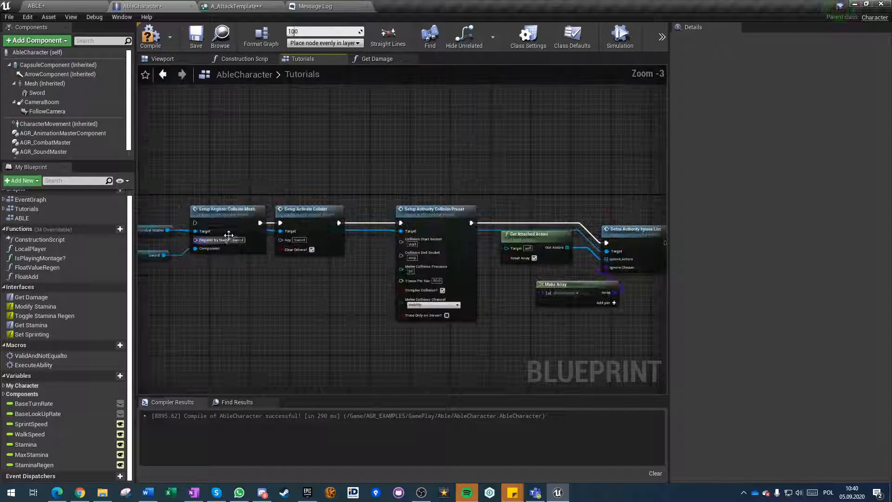
{"action": "left_click_drag", "start_coordinate": [168, 231], "coordinate": [346, 313]}
{"action": "type", "text": "sety"}
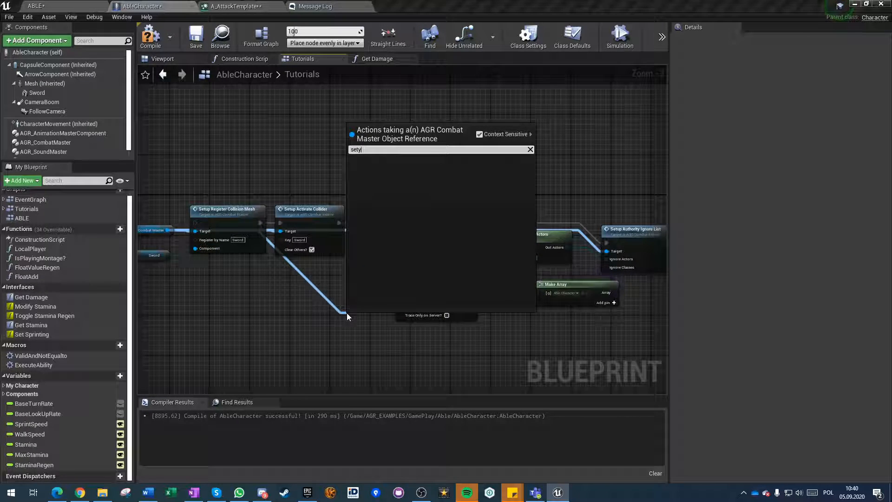
{"action": "key", "text": "BackSpace"}
{"action": "type", "text": "up"}
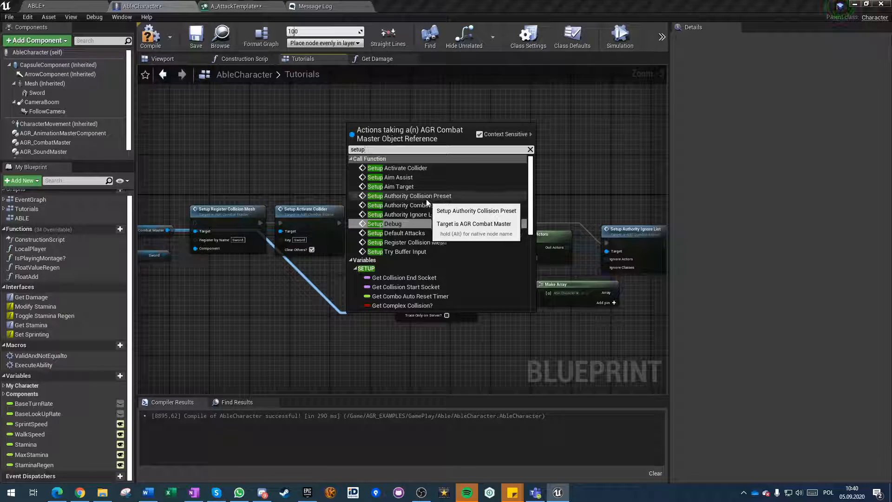
{"action": "left_click", "coordinate": [409, 196]}
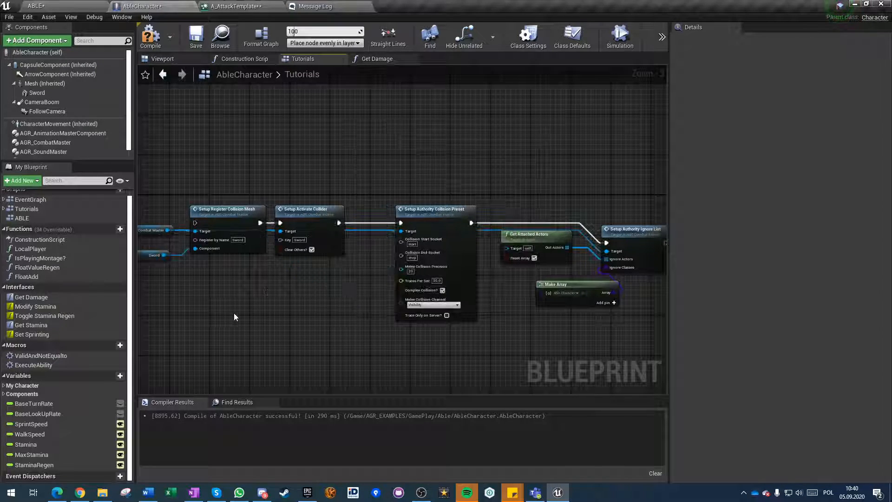
Connect a free output of the Begin play Sequence to the execution input of Setup Register Collision Mesh.
{"action": "scroll", "coordinate": [279, 315], "scroll_direction": "down", "scroll_amount": 4}
{"action": "right_click_drag", "start_coordinate": [407, 316], "coordinate": [488, 308]}
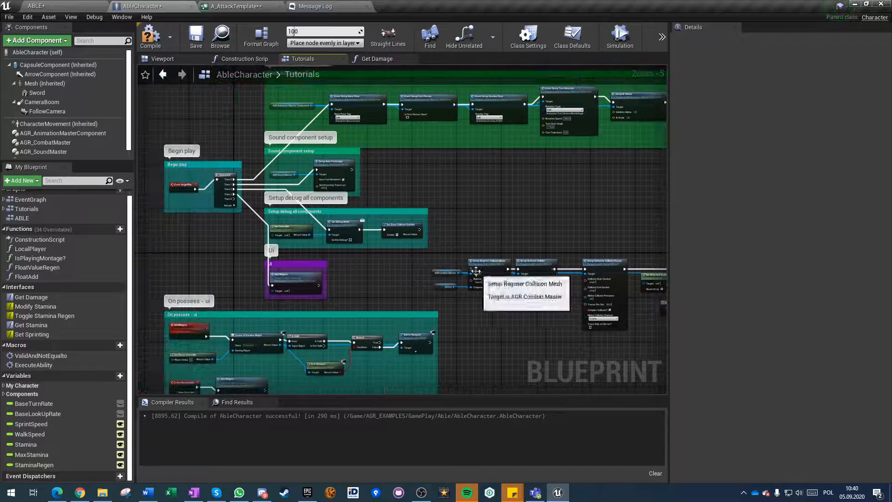
{"action": "left_click_drag", "start_coordinate": [469, 268], "coordinate": [229, 200]}
Shift the combat setup nodes clear of the other groups and enclose them in a comment titled "Setup combat component".
{"action": "right_click_drag", "start_coordinate": [543, 304], "coordinate": [405, 287]}
{"action": "left_click_drag", "start_coordinate": [314, 232], "coordinate": [611, 293]}
{"action": "right_click_drag", "start_coordinate": [416, 300], "coordinate": [335, 298]}
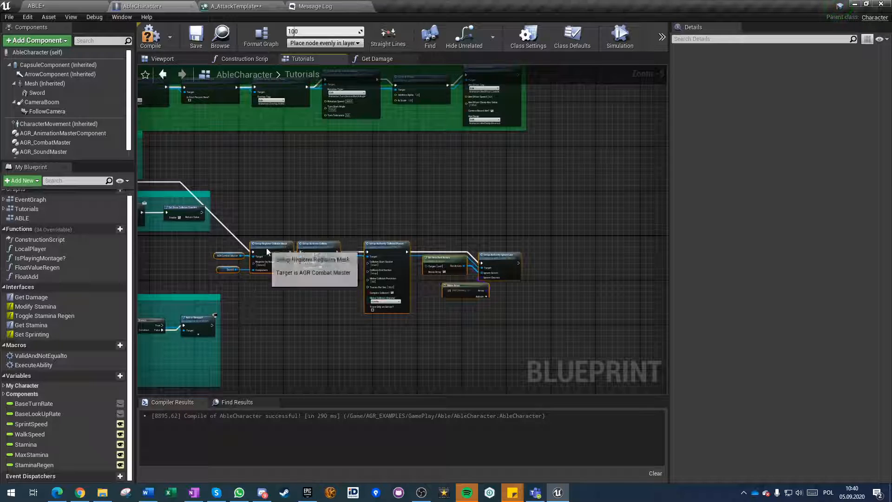
{"action": "left_click_drag", "start_coordinate": [263, 246], "coordinate": [344, 249]}
{"action": "type", "text": "cSe"}
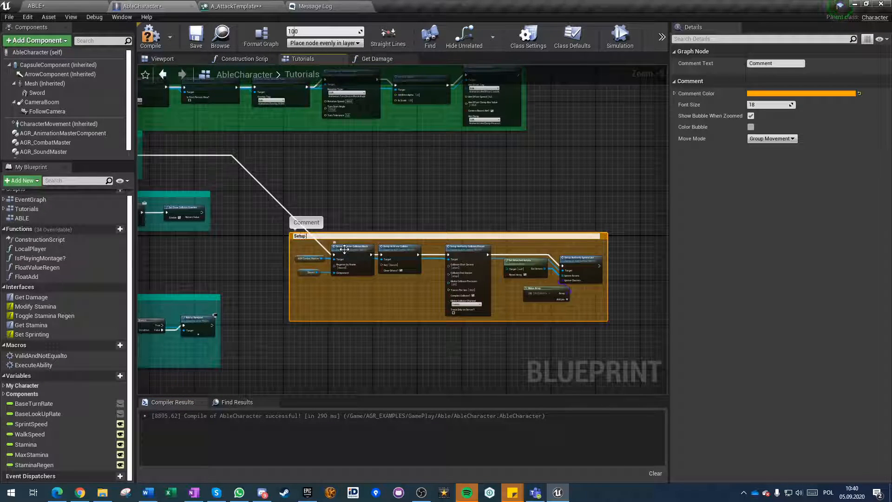
{"action": "type", "text": "tup combat component"}
{"action": "key", "text": "Return"}
Move the combat component comment group clear of the others, auto-format the graph, then compile and save AbleCharacter.
{"action": "scroll", "coordinate": [266, 246], "scroll_direction": "down", "scroll_amount": 2}
{"action": "right_click_drag", "start_coordinate": [277, 251], "coordinate": [434, 243]}
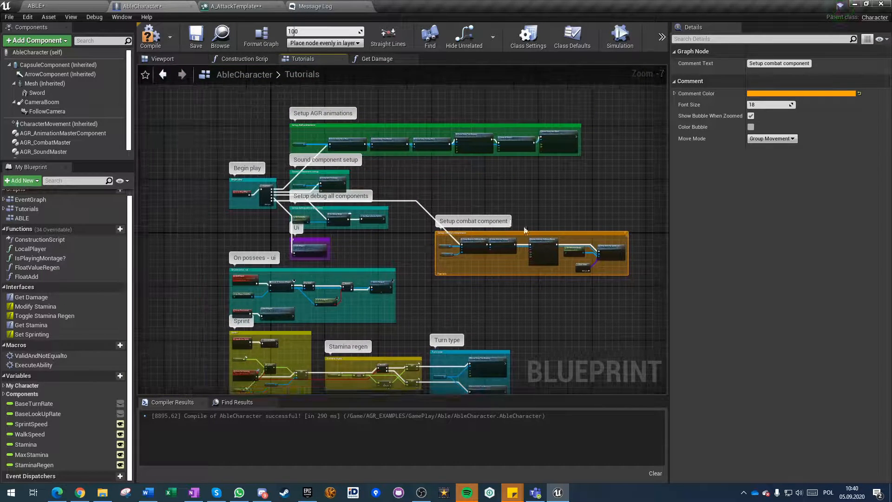
{"action": "left_click_drag", "start_coordinate": [515, 234], "coordinate": [606, 311]}
{"action": "left_click", "coordinate": [456, 262]}
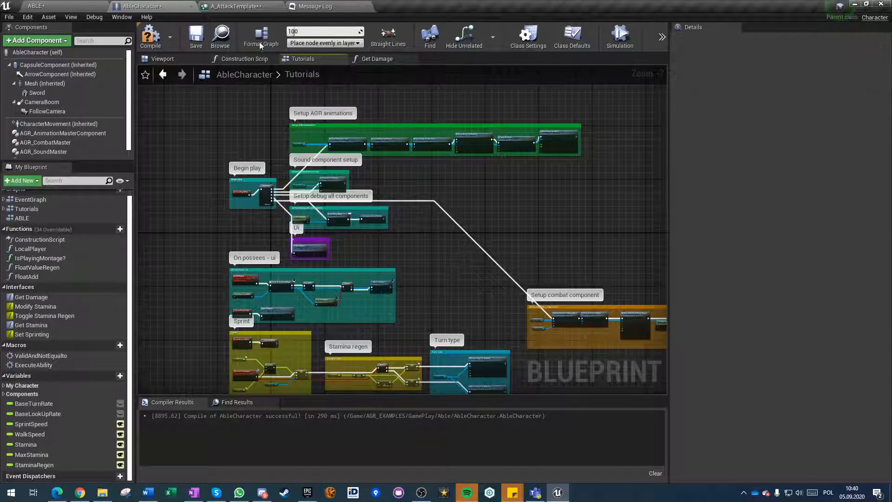
{"action": "left_click", "coordinate": [262, 48]}
{"action": "left_click", "coordinate": [147, 31]}
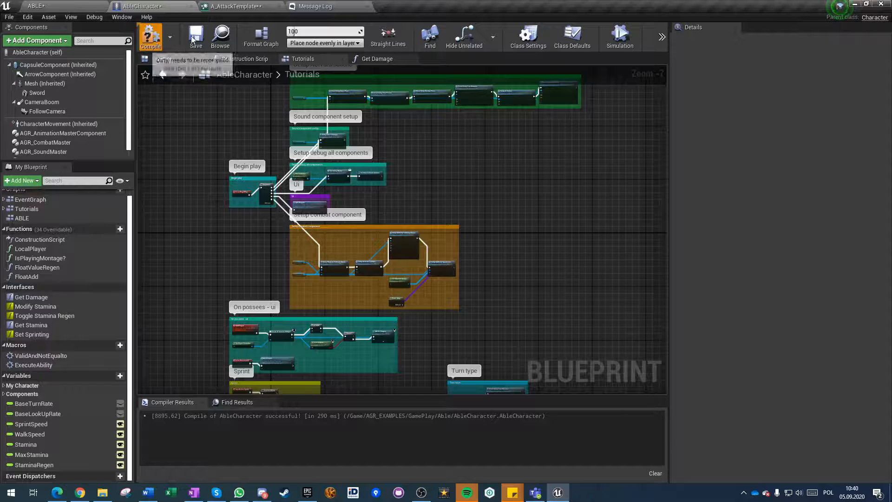
{"action": "scroll", "coordinate": [360, 297], "scroll_direction": "up", "scroll_amount": 4}
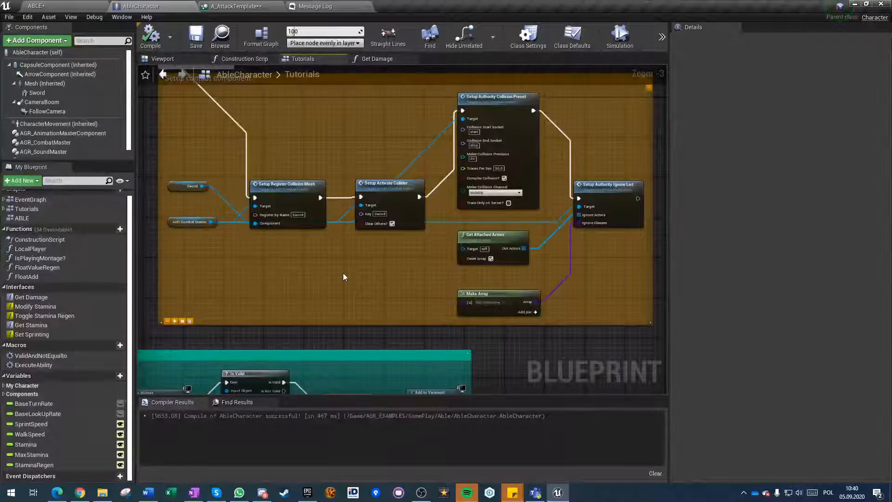
{"action": "scroll", "coordinate": [331, 266], "scroll_direction": "down", "scroll_amount": 3}
{"action": "right_click_drag", "start_coordinate": [328, 265], "coordinate": [330, 240]}
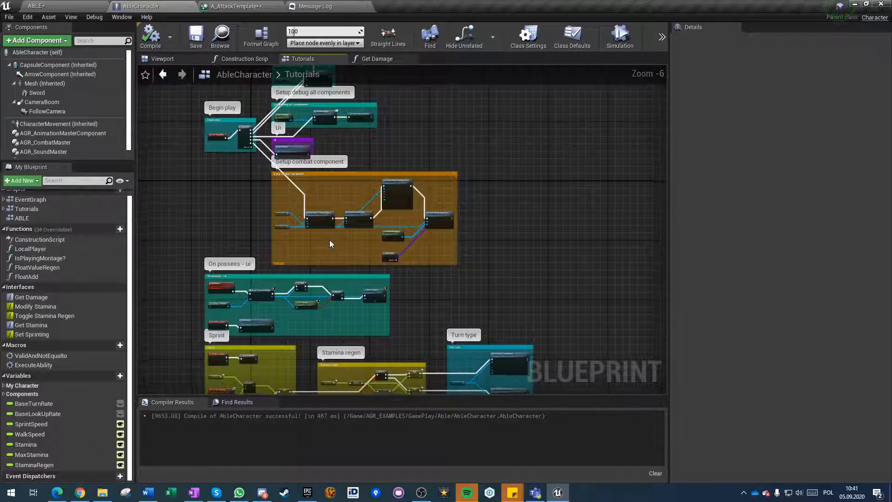
{"action": "scroll", "coordinate": [330, 240], "scroll_direction": "up", "scroll_amount": 3}
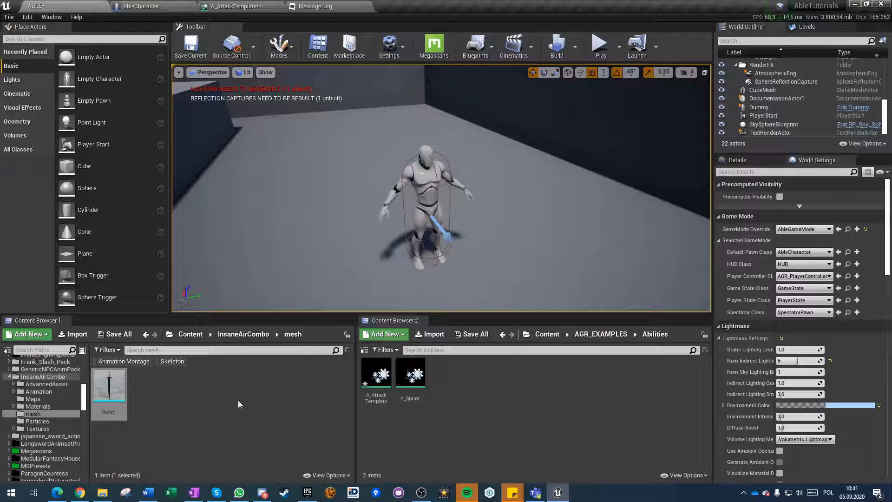
Find the trace notify in the AGR Blueprints folder by searching for "trace" and open AGR_COMBAT_TraceHit.
{"action": "left_click", "coordinate": [190, 334]}
{"action": "double_click", "coordinate": [145, 385]}
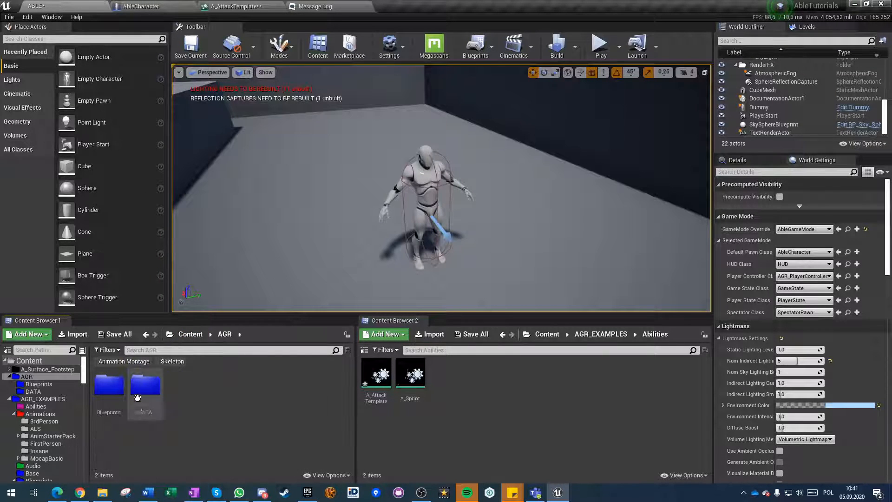
{"action": "double_click", "coordinate": [109, 385]}
{"action": "scroll", "coordinate": [217, 444], "scroll_direction": "down", "scroll_amount": 2}
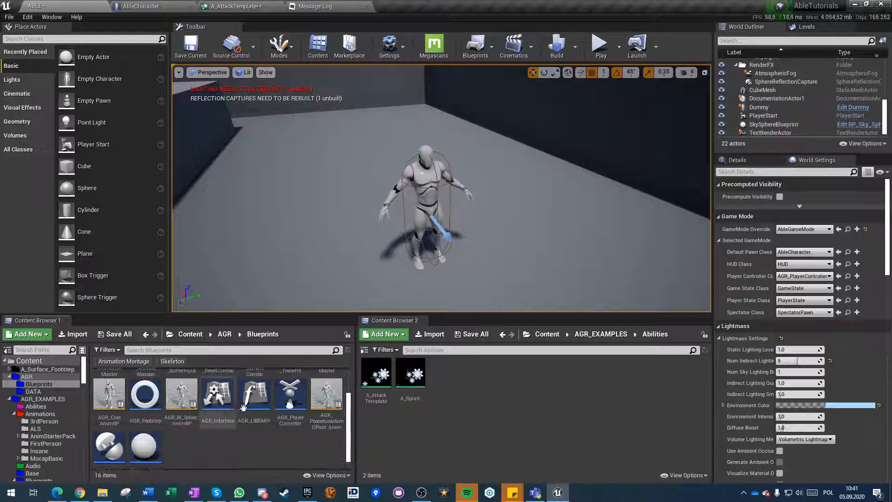
{"action": "scroll", "coordinate": [214, 447], "scroll_direction": "up", "scroll_amount": 2}
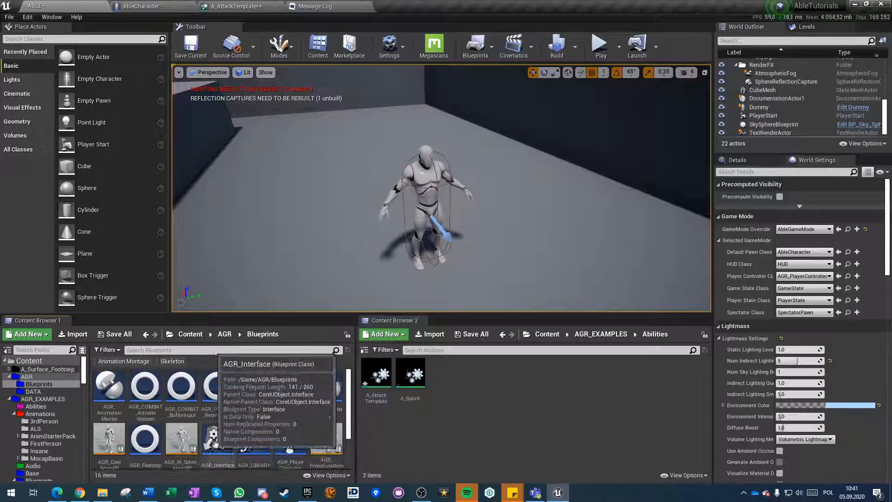
{"action": "left_click", "coordinate": [225, 402]}
{"action": "left_click", "coordinate": [216, 349]}
{"action": "type", "text": "trace"}
{"action": "double_click", "coordinate": [107, 387]}
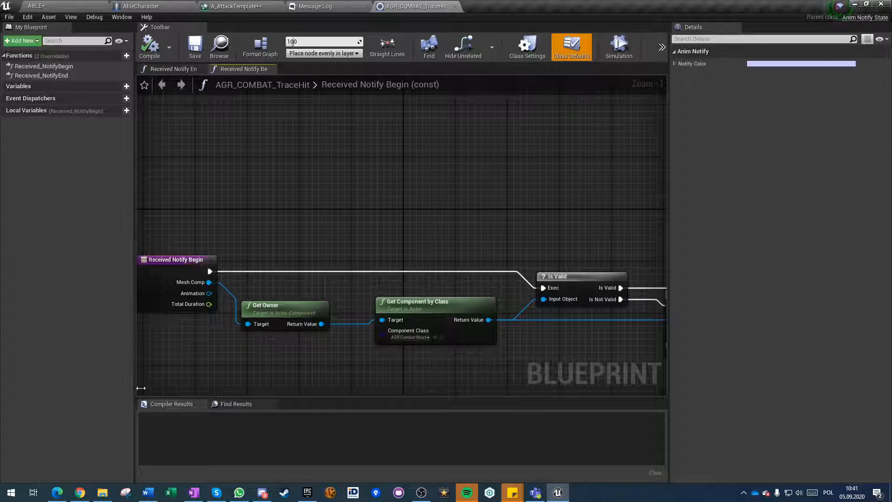
Examine how Received_NotifyBegin calls the collision test on the combat component, then close AGR_COMBAT_TraceHit.
{"action": "left_click", "coordinate": [44, 66]}
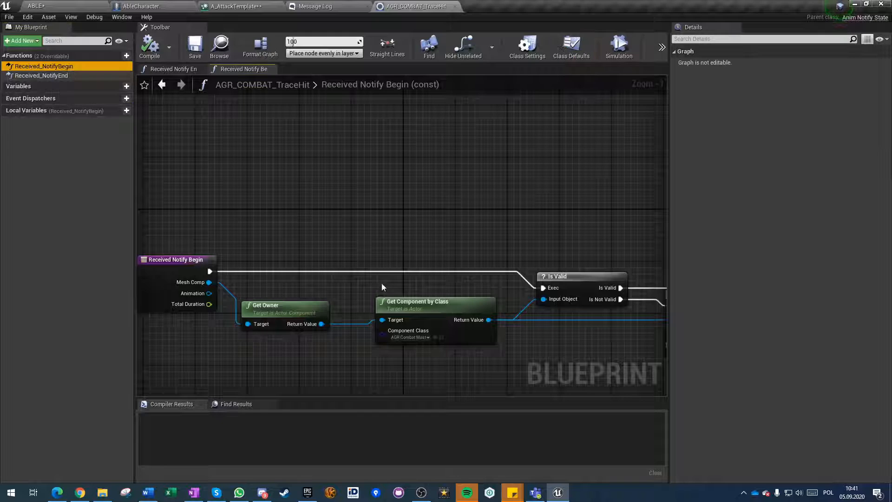
{"action": "right_click_drag", "start_coordinate": [445, 384], "coordinate": [253, 337]}
{"action": "right_click_drag", "start_coordinate": [402, 330], "coordinate": [175, 341]}
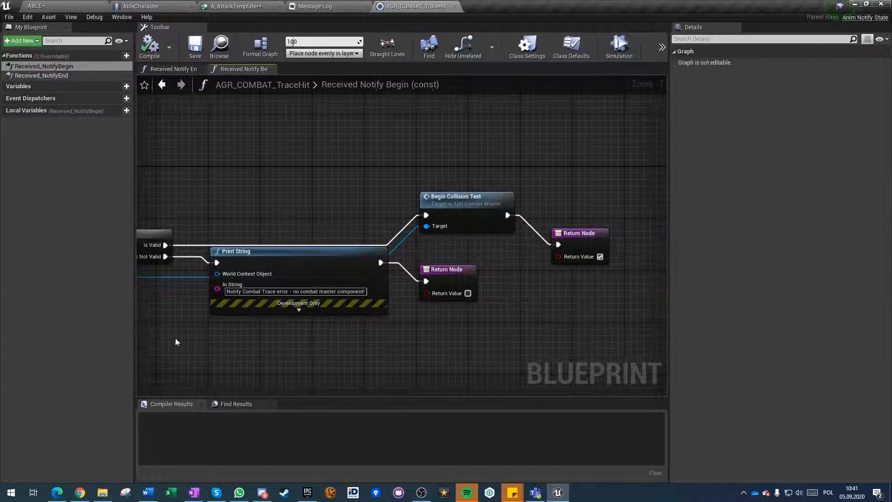
{"action": "left_click", "coordinate": [467, 223]}
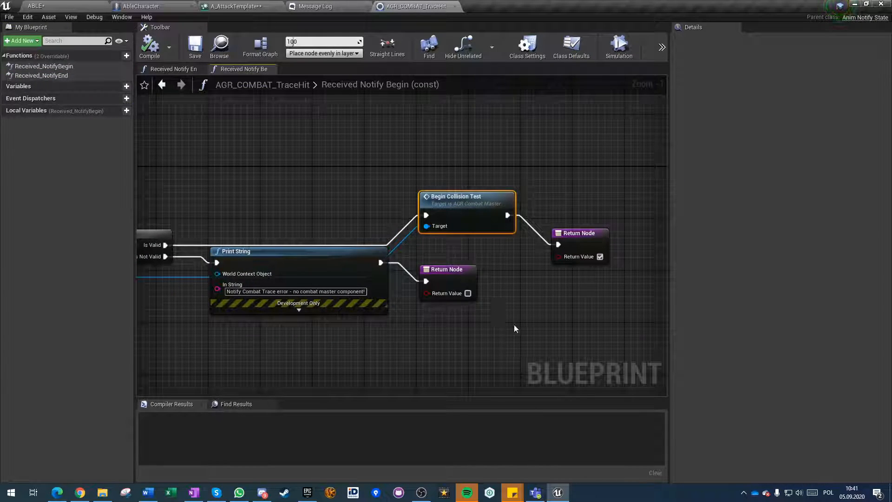
{"action": "left_click", "coordinate": [481, 356]}
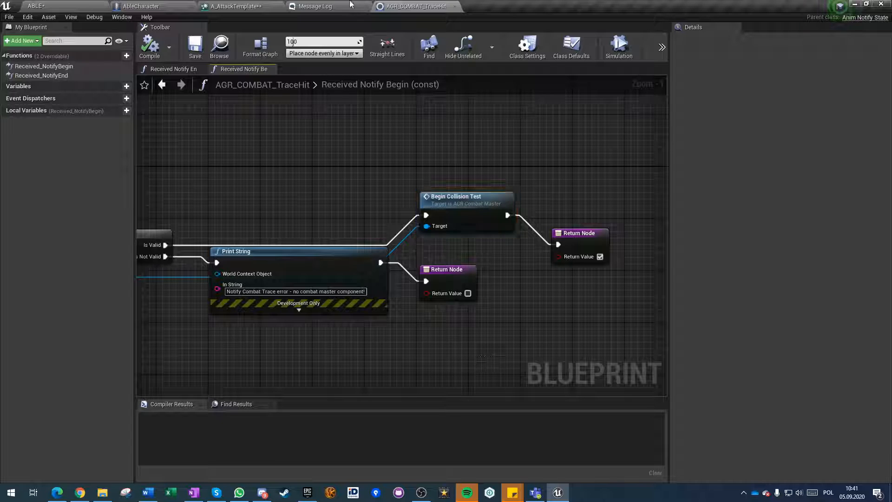
{"action": "left_click", "coordinate": [457, 6]}
In A_AttackTemplate's On Custom Event function, add a Begin Collision Test call targeting the Get Component by Class return value.
{"action": "left_click", "coordinate": [240, 5]}
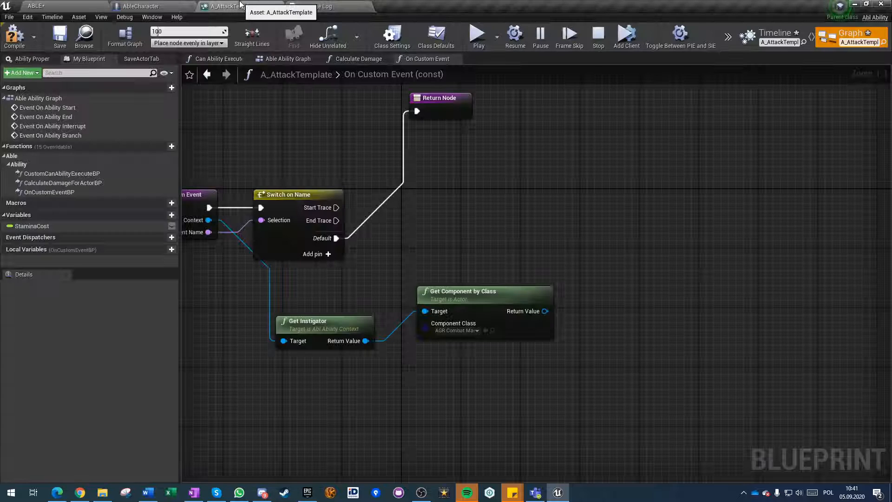
{"action": "right_click_drag", "start_coordinate": [443, 297], "coordinate": [436, 320]}
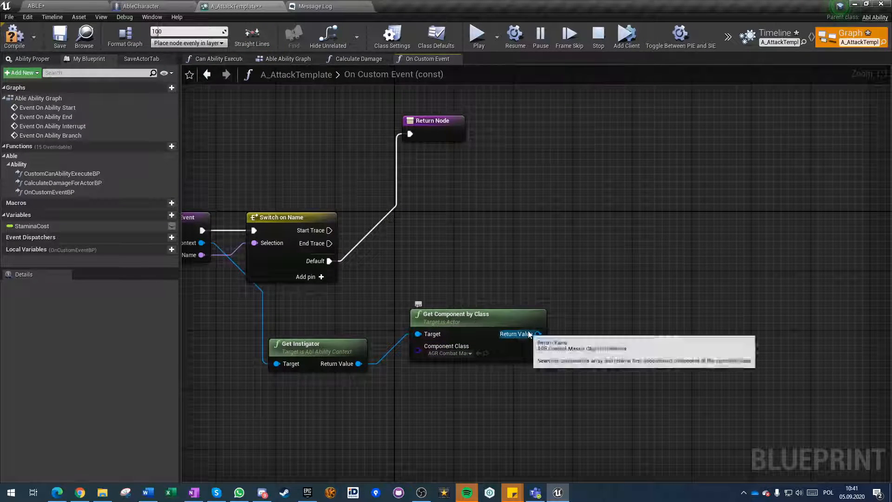
{"action": "left_click_drag", "start_coordinate": [538, 333], "coordinate": [620, 262]}
{"action": "type", "text": "collision"}
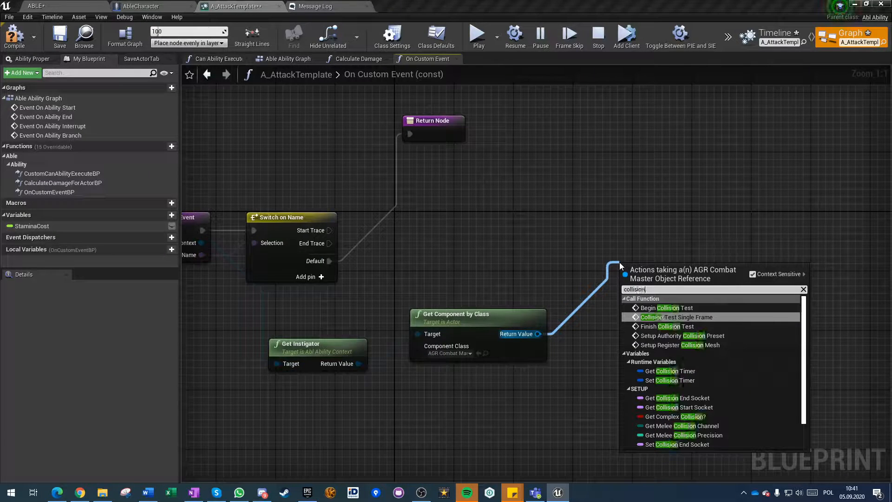
{"action": "key", "text": "Up"}
{"action": "key", "text": "Return"}
{"action": "right_click_drag", "start_coordinate": [523, 273], "coordinate": [549, 204]}
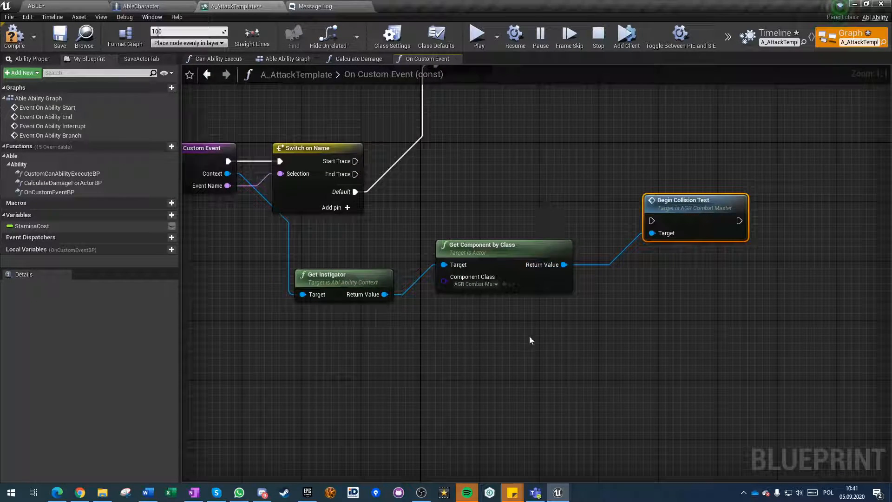
Add a Finish Collision Test call targeting the same combat component return value, below the Begin Collision Test node.
{"action": "left_click_drag", "start_coordinate": [562, 266], "coordinate": [633, 307]}
{"action": "type", "text": "coll"}
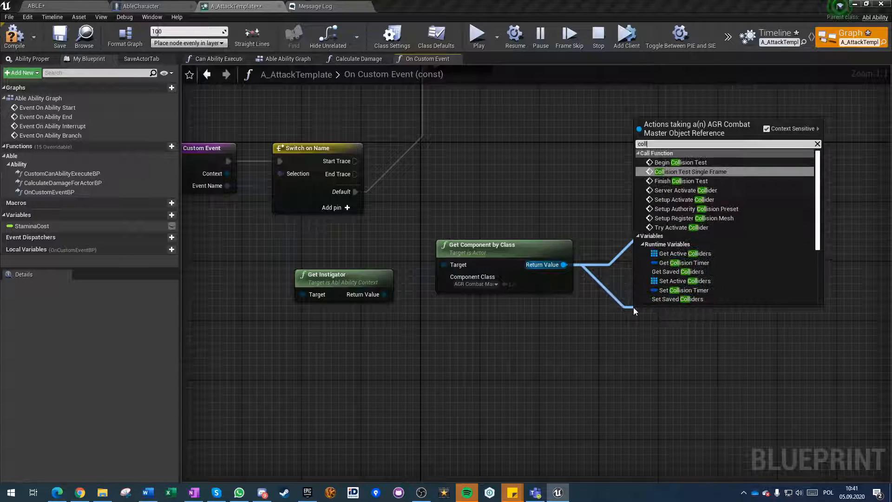
{"action": "type", "text": "ision test"}
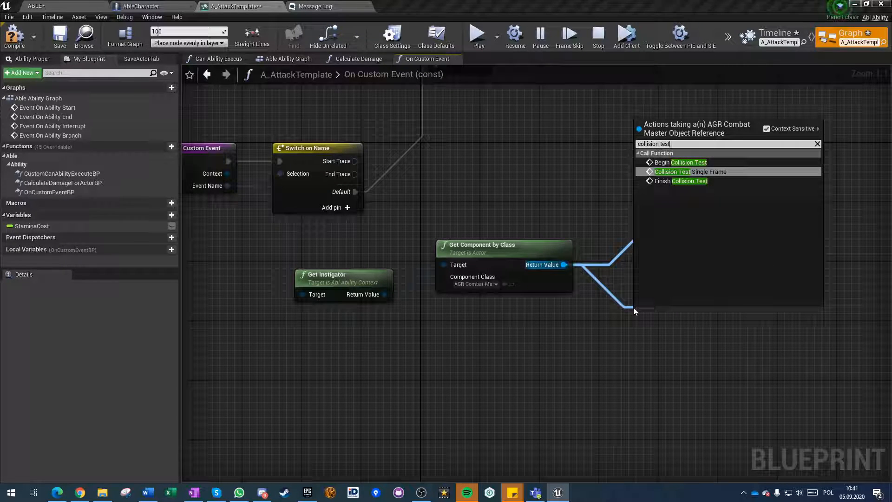
{"action": "key", "text": "Down"}
{"action": "key", "text": "Return"}
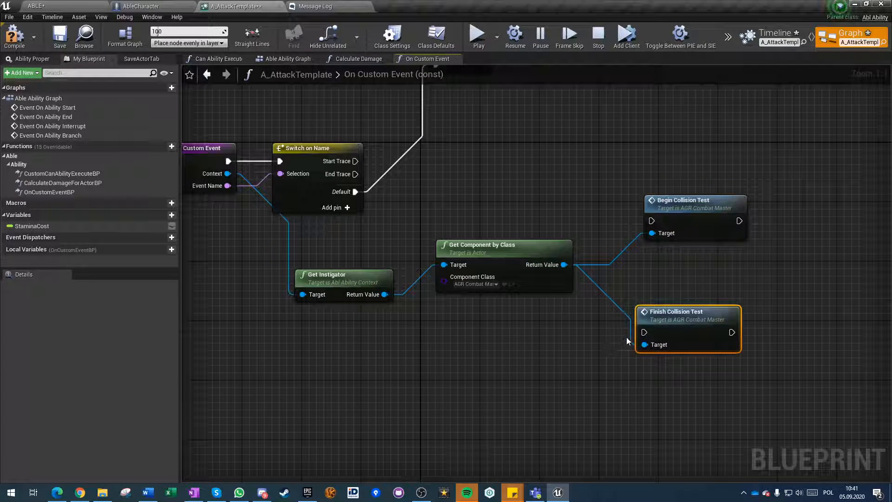
Connect Start Trace to Begin Collision Test and End Trace to Finish Collision Test, then compile and save A_AttackTemplate.
{"action": "left_click_drag", "start_coordinate": [355, 161], "coordinate": [651, 220]}
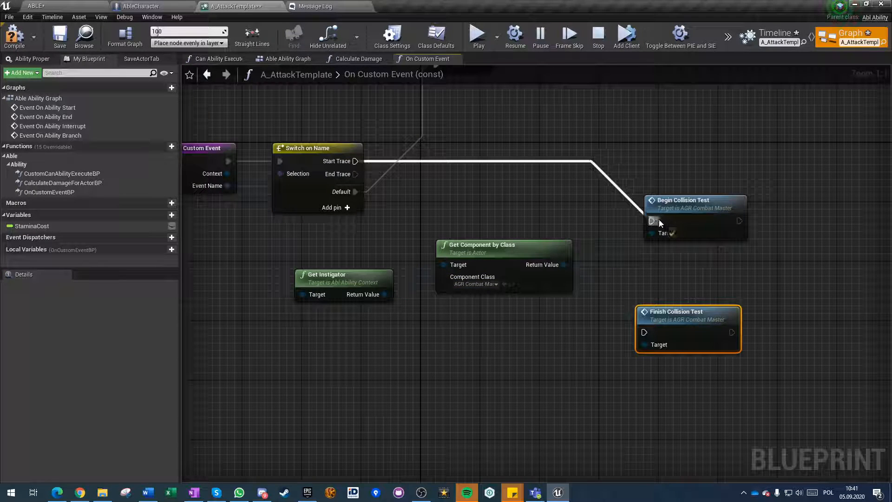
{"action": "left_click_drag", "start_coordinate": [354, 174], "coordinate": [644, 332]}
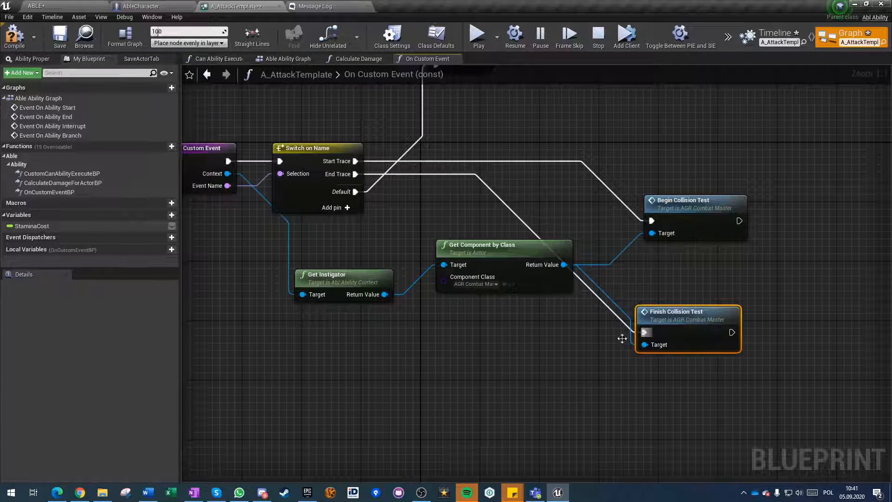
{"action": "left_click", "coordinate": [12, 44]}
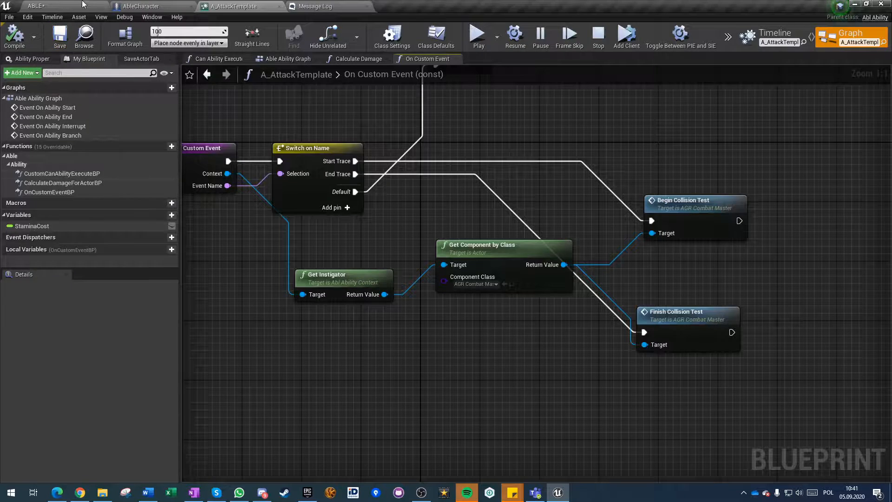
Play the ABLE level and test the sword attack with the character.
{"action": "left_click", "coordinate": [95, 5]}
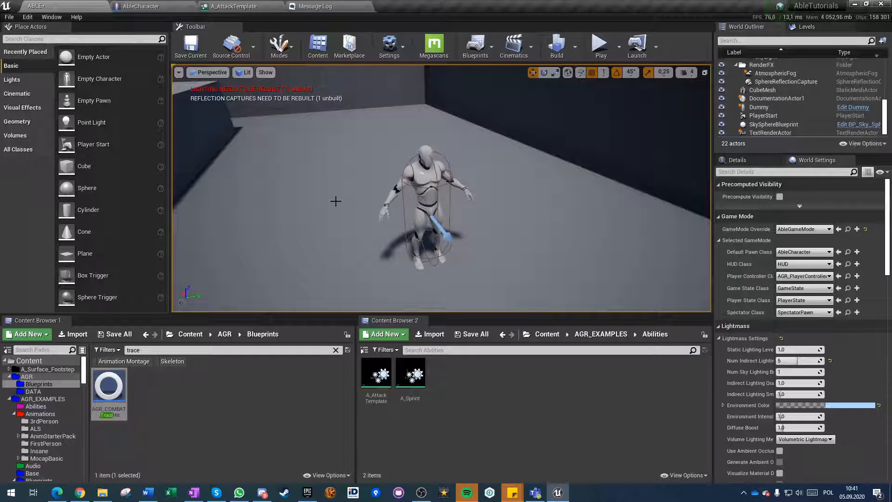
{"action": "left_click", "coordinate": [599, 44]}
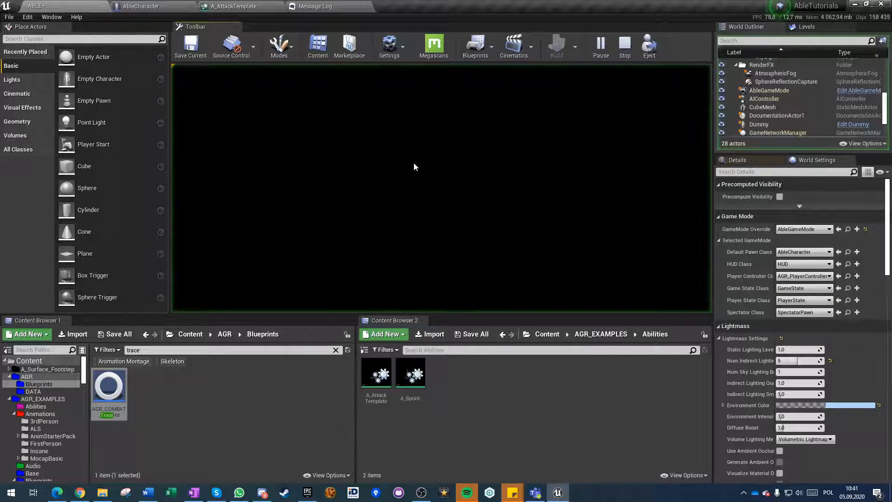
{"action": "left_click", "coordinate": [390, 219]}
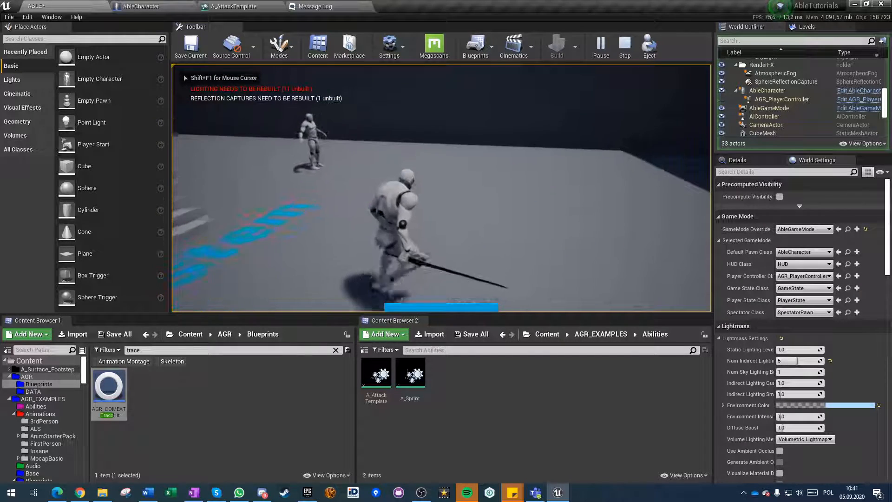
{"action": "key", "text": "shift+F1"}
Enable Go Into Debug on AbleCharacter's Set Debug Mode node, then compile and save the blueprint.
{"action": "left_click", "coordinate": [157, 5]}
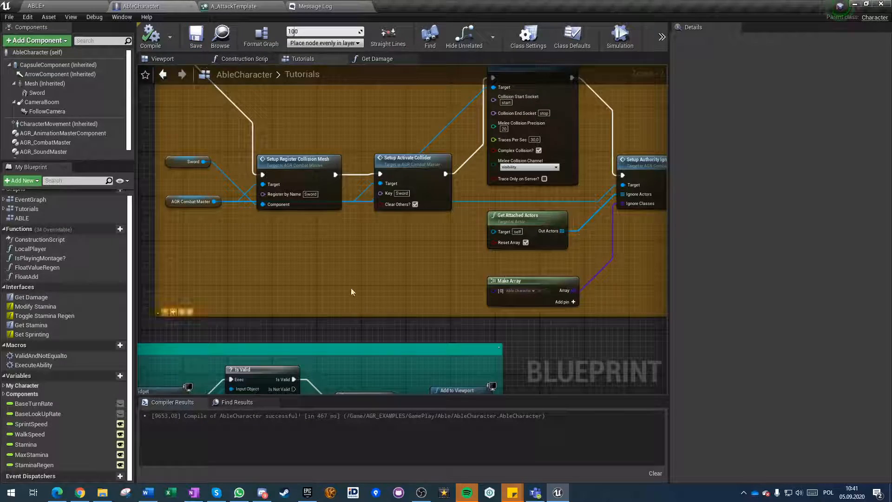
{"action": "scroll", "coordinate": [334, 277], "scroll_direction": "down", "scroll_amount": 4}
{"action": "scroll", "coordinate": [356, 278], "scroll_direction": "up", "scroll_amount": 3}
{"action": "scroll", "coordinate": [356, 278], "scroll_direction": "down", "scroll_amount": 2}
{"action": "right_click_drag", "start_coordinate": [286, 173], "coordinate": [371, 359]}
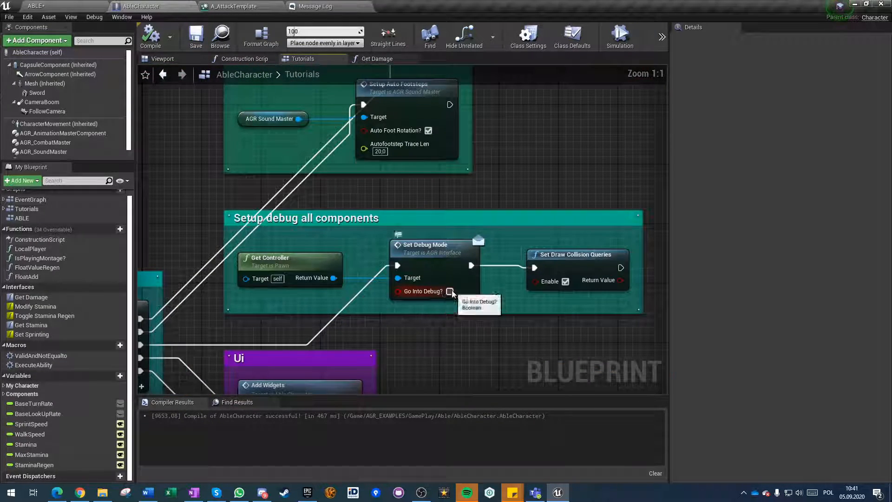
{"action": "left_click", "coordinate": [195, 38]}
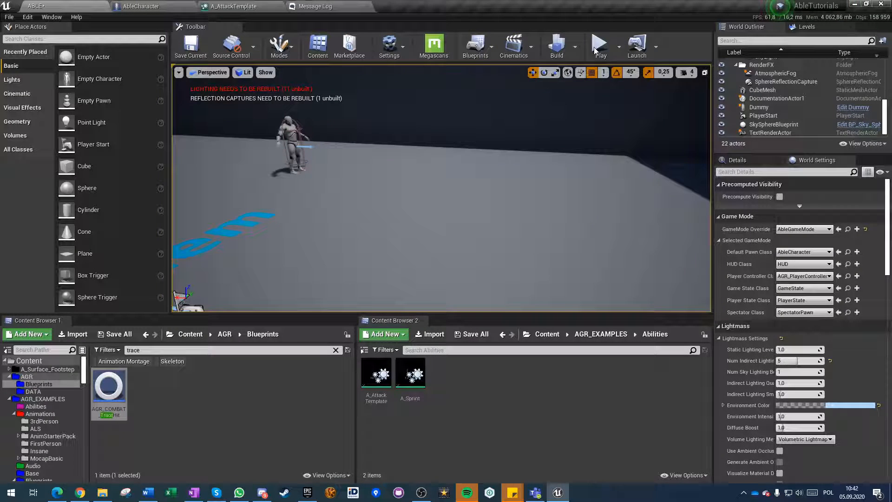
Play the level again to check the attack with debug mode enabled, then stop the session.
{"action": "left_click", "coordinate": [597, 46]}
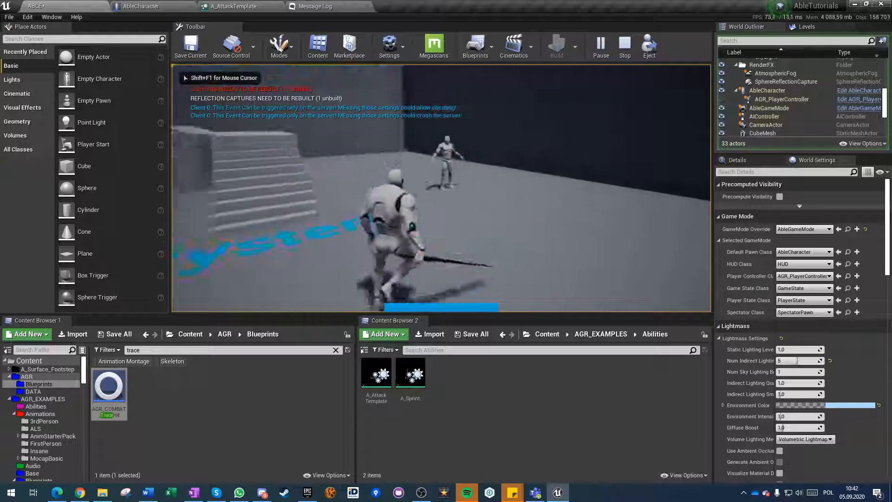
{"action": "left_click", "coordinate": [441, 188]}
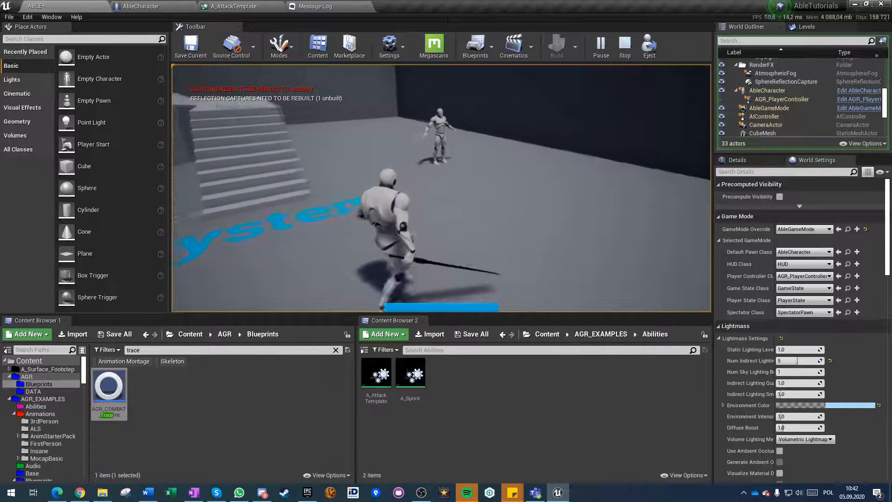
{"action": "key", "text": "Escape"}
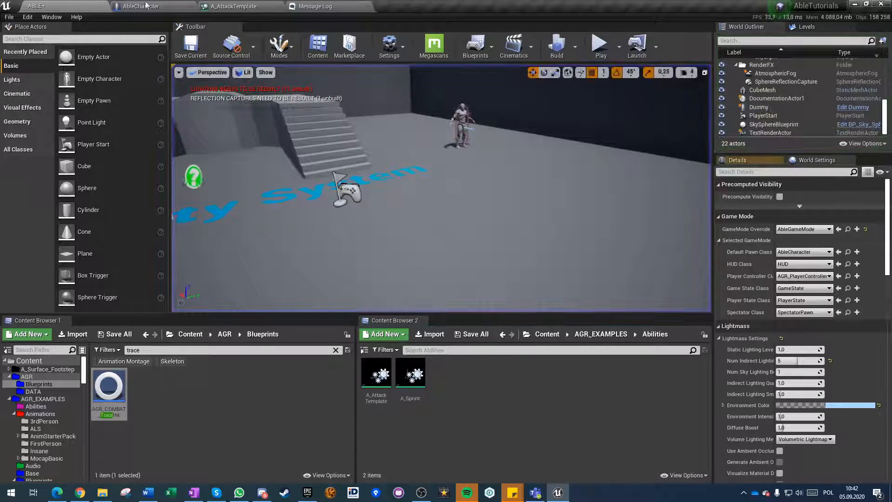
Locate the Possessed event in AbleCharacter's Tutorials graph and examine the nodes connected to it.
{"action": "left_click", "coordinate": [160, 6]}
{"action": "scroll", "coordinate": [333, 229], "scroll_direction": "down", "scroll_amount": 5}
{"action": "scroll", "coordinate": [353, 320], "scroll_direction": "up", "scroll_amount": 5}
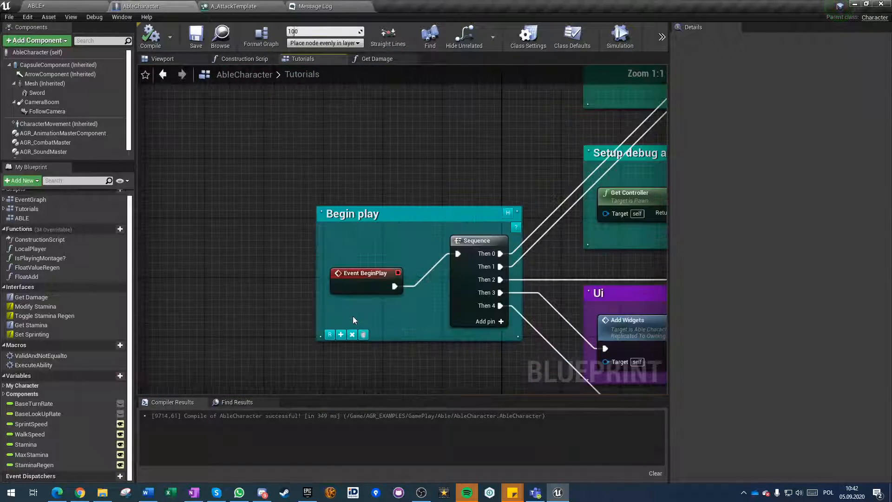
{"action": "scroll", "coordinate": [367, 323], "scroll_direction": "down", "scroll_amount": 2}
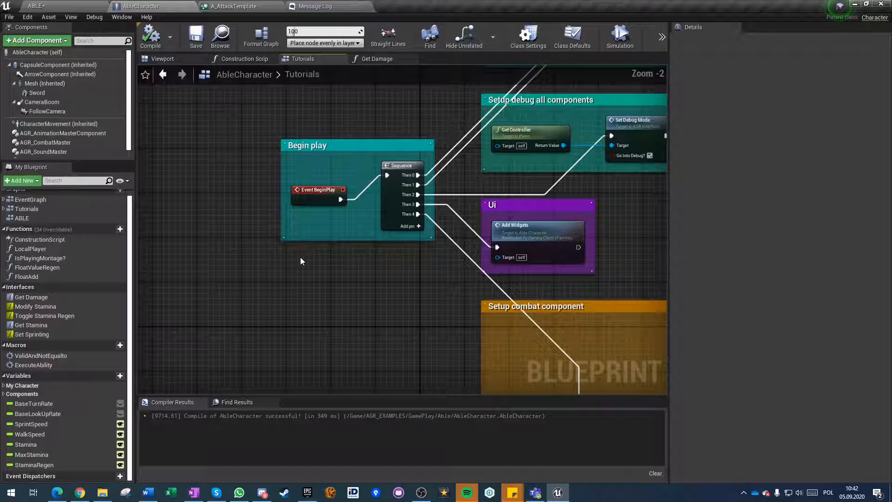
{"action": "right_click", "coordinate": [300, 257]}
{"action": "type", "text": "posses"}
{"action": "key", "text": "Return"}
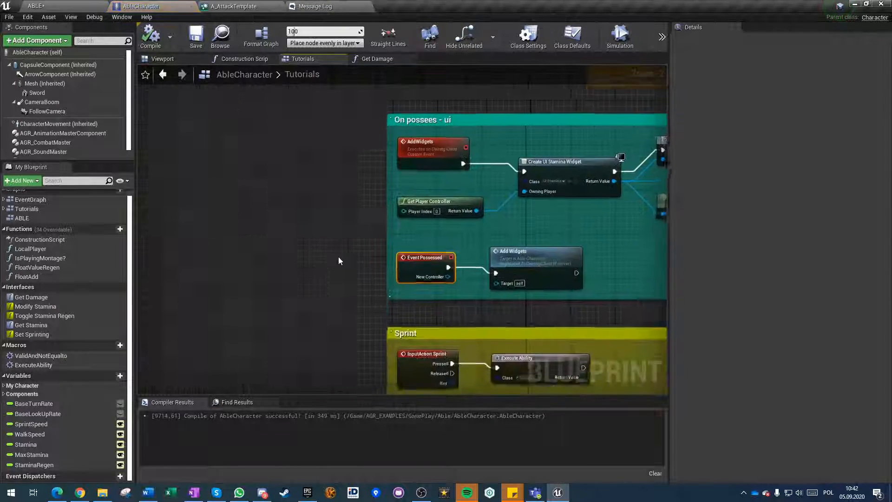
{"action": "scroll", "coordinate": [459, 214], "scroll_direction": "down", "scroll_amount": 2}
{"action": "right_click_drag", "start_coordinate": [480, 214], "coordinate": [325, 244]}
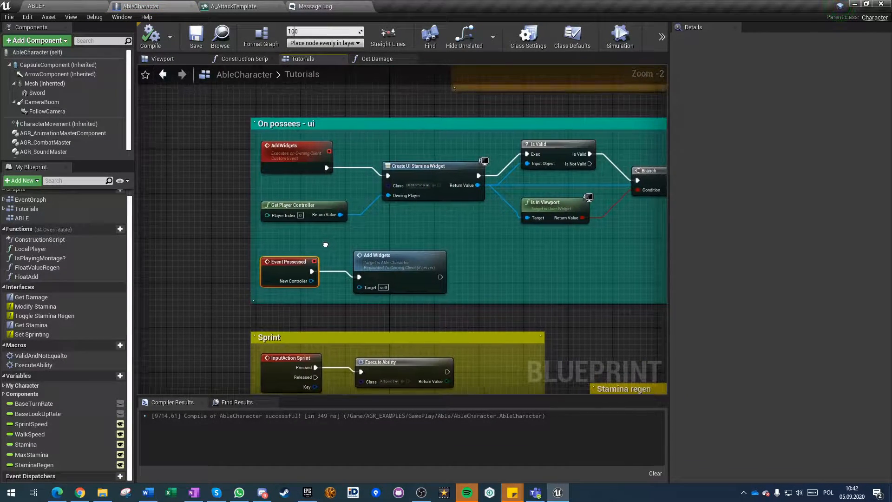
Insert a 0.2-second Delay between the Begin play Sequence's Then 2 output and Set Debug Mode.
{"action": "scroll", "coordinate": [404, 228], "scroll_direction": "down", "scroll_amount": 2}
{"action": "right_click_drag", "start_coordinate": [436, 223], "coordinate": [265, 391]}
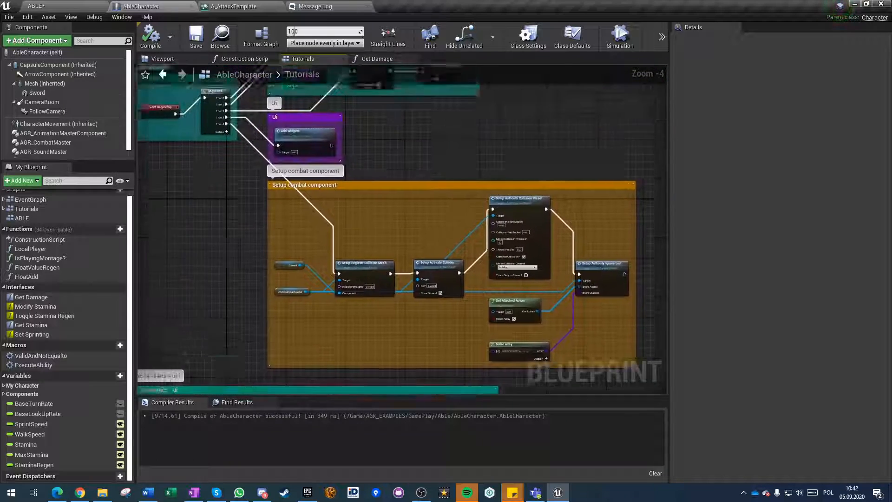
{"action": "right_click_drag", "start_coordinate": [205, 78], "coordinate": [320, 221]}
{"action": "scroll", "coordinate": [320, 222], "scroll_direction": "up", "scroll_amount": 3}
{"action": "right_click_drag", "start_coordinate": [505, 306], "coordinate": [308, 311]}
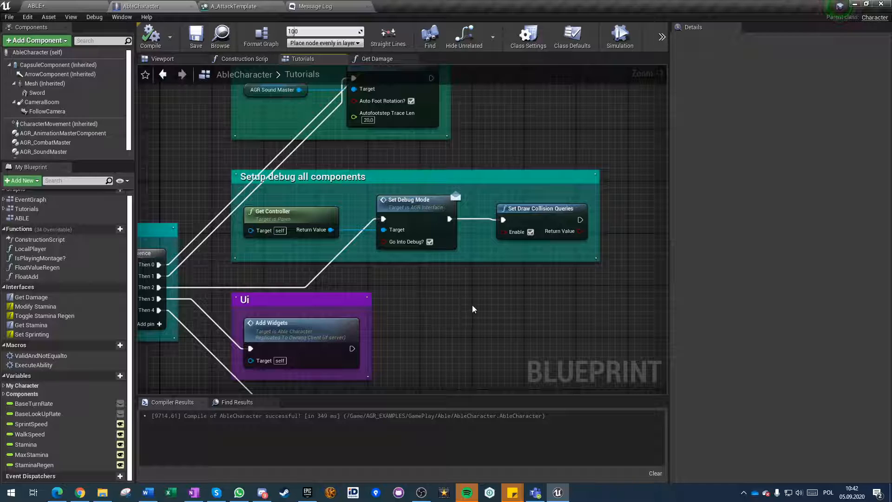
{"action": "left_click_drag", "start_coordinate": [171, 288], "coordinate": [361, 213]}
{"action": "type", "text": "delay"}
{"action": "key", "text": "Return"}
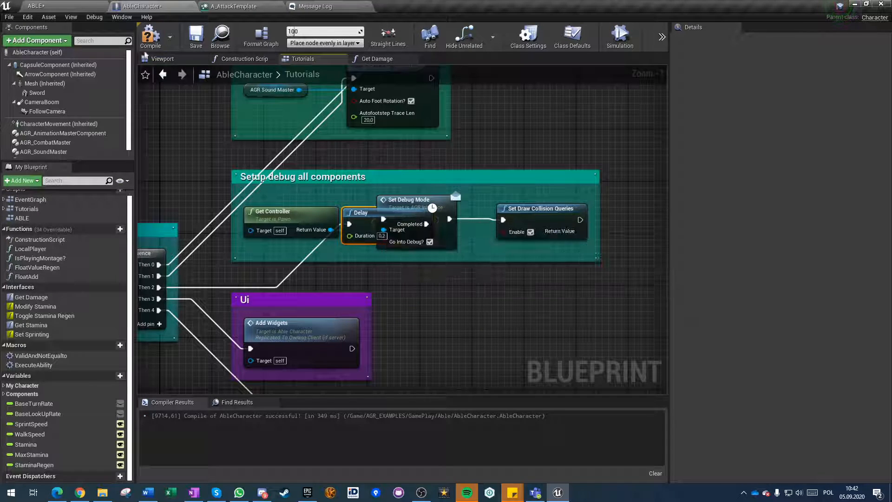
Play the ABLE level in the viewport and swing the sword to check the attack's debug drawing.
{"action": "left_click", "coordinate": [36, 6]}
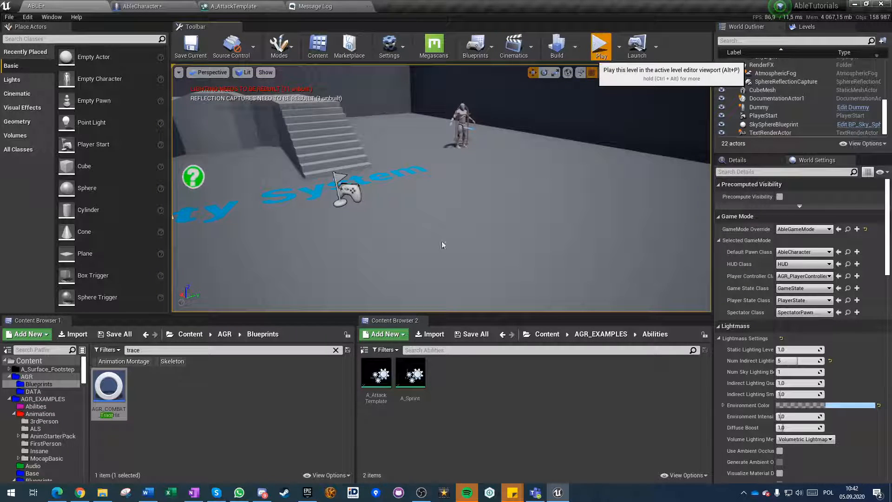
{"action": "left_click", "coordinate": [600, 45]}
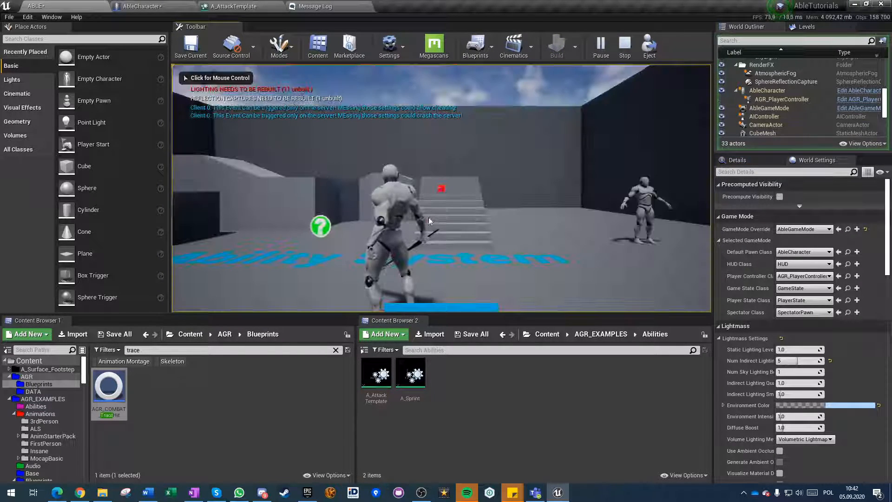
{"action": "left_click", "coordinate": [428, 216]}
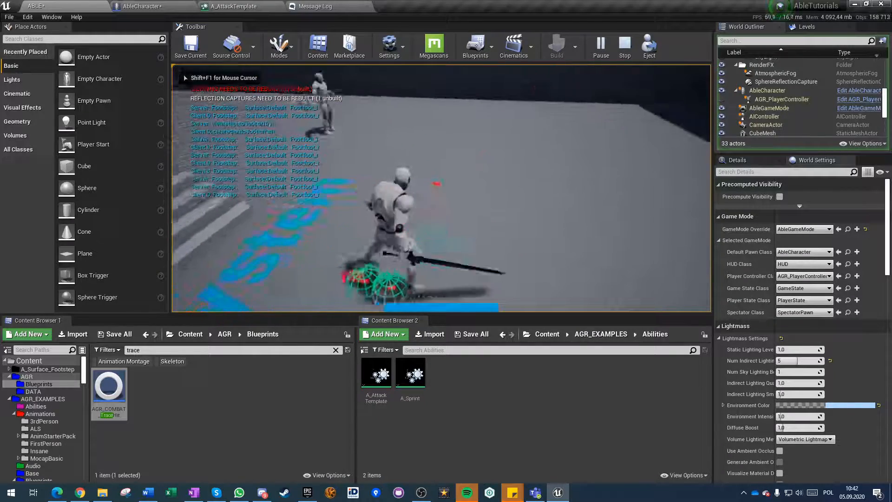
{"action": "left_click", "coordinate": [428, 218]}
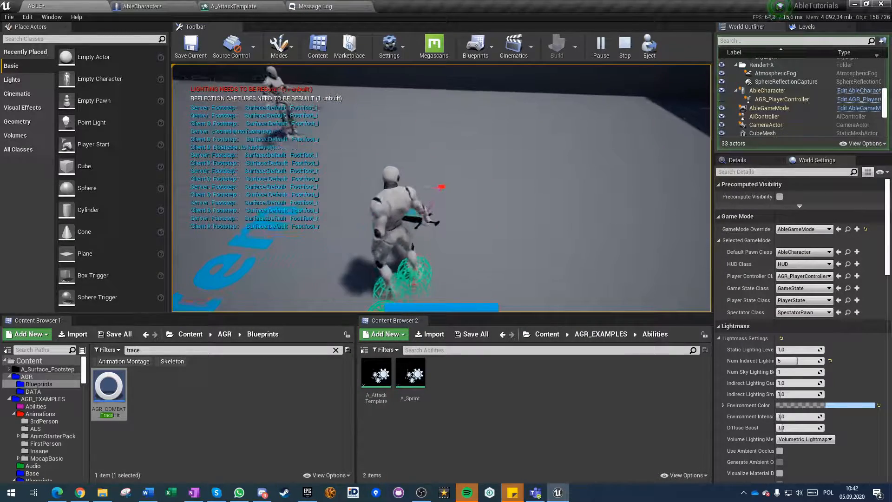
Try slowing the game with the console command slomo .1, attack again, and end the play session.
{"action": "key", "text": "grave"}
{"action": "type", "text": "slomo "}
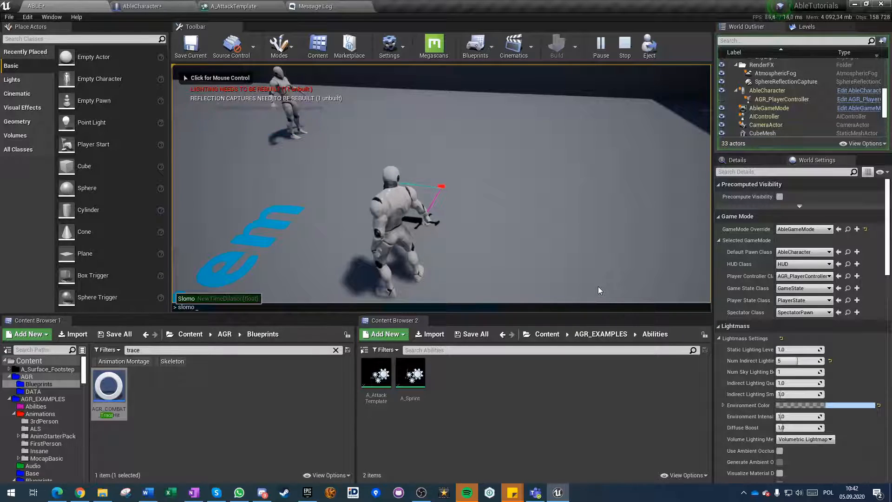
{"action": "type", "text": "1"}
{"action": "key", "text": "Return"}
{"action": "left_click", "coordinate": [597, 286]}
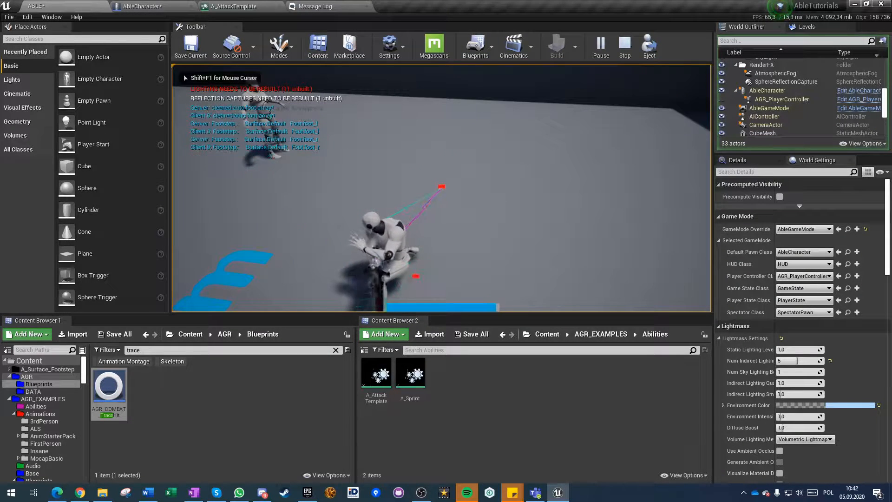
{"action": "key", "text": "grave"}
{"action": "key", "text": "grave"}
{"action": "type", "text": "1"}
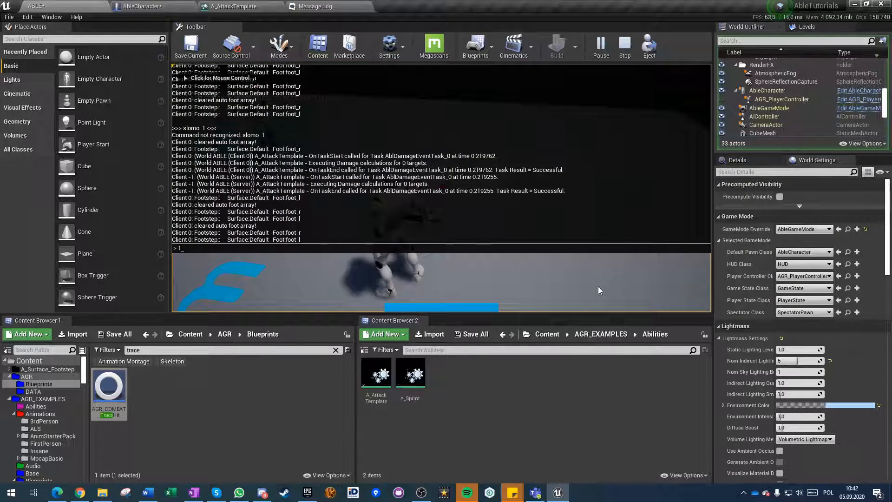
{"action": "key", "text": "grave"}
{"action": "key", "text": "Escape"}
Set the play net mode to Play Offline and start the level.
{"action": "left_click", "coordinate": [619, 47]}
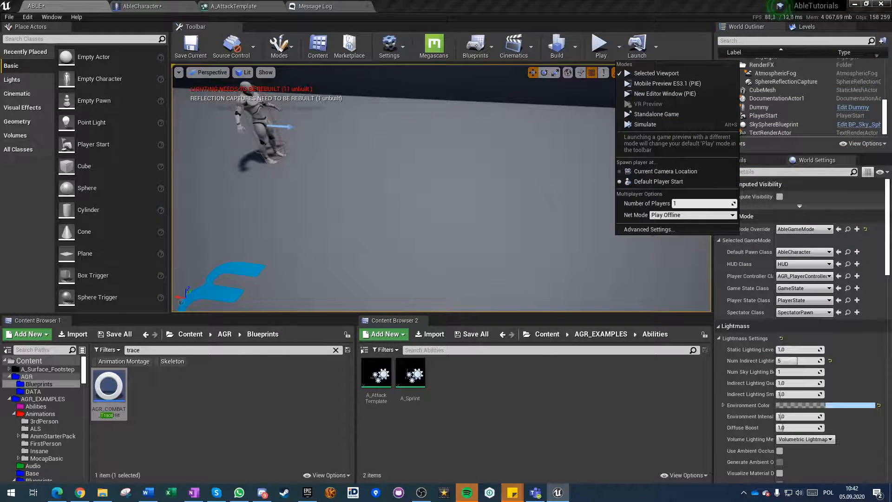
{"action": "left_click", "coordinate": [599, 47]}
{"action": "left_click", "coordinate": [599, 46]}
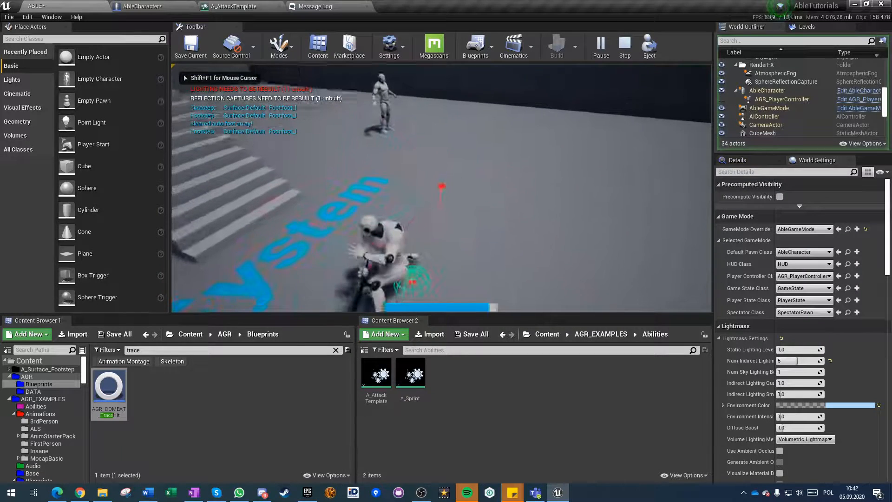
Use the slomo console command to watch the sword attack in slow motion, then enter slomo 1 for normal speed.
{"action": "key", "text": "grave"}
{"action": "type", "text": "sl"}
{"action": "key", "text": "grave"}
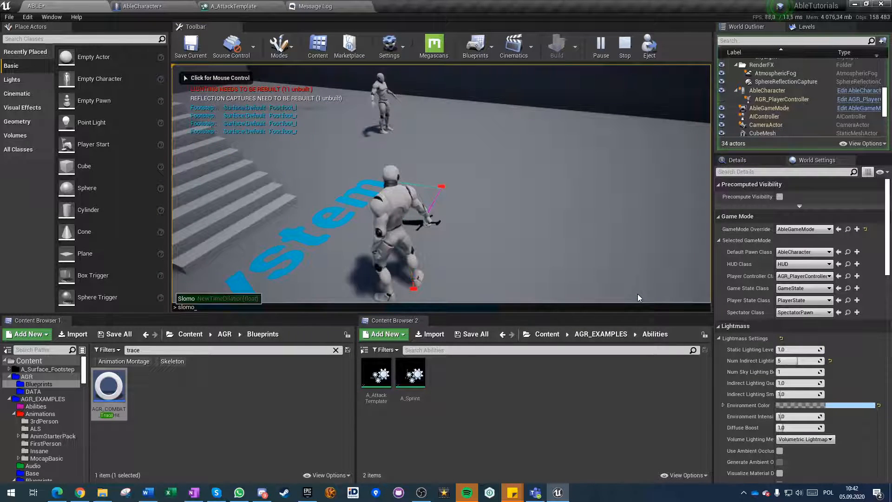
{"action": "left_click", "coordinate": [637, 293]}
{"action": "left_click", "coordinate": [442, 188]}
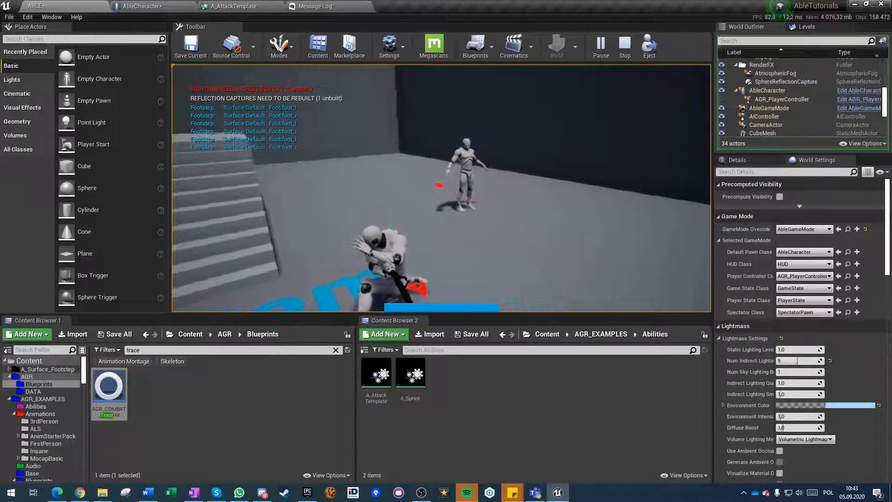
{"action": "key", "text": "grave"}
{"action": "type", "text": "slomo 1"}
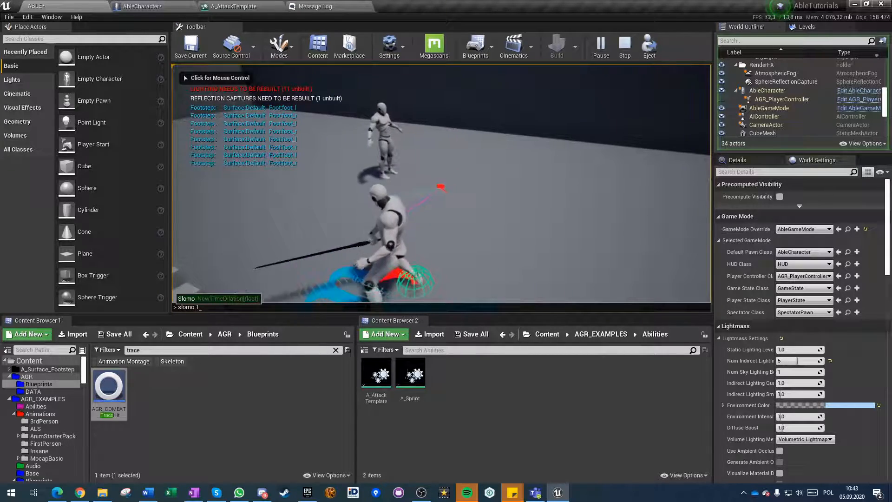
Move the character to the dummy, attack it to check the hit, and stop the play session.
{"action": "left_click", "coordinate": [708, 185]}
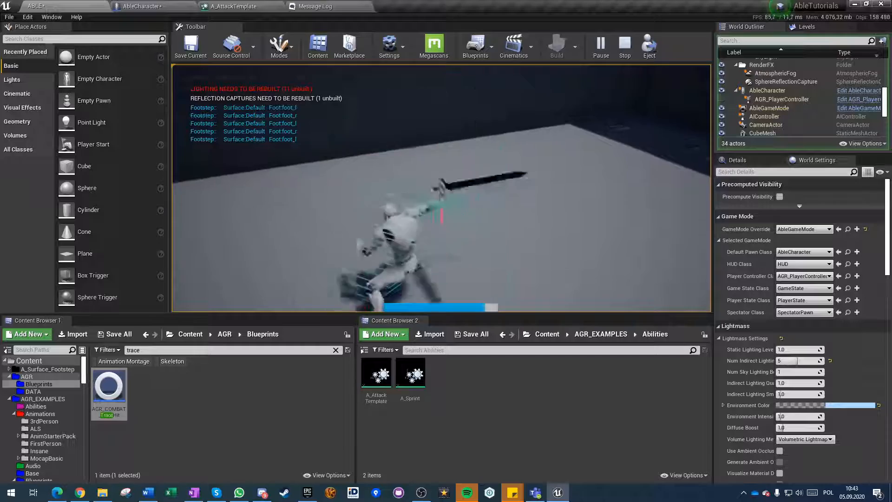
{"action": "key", "text": "w"}
{"action": "key", "text": "w"}
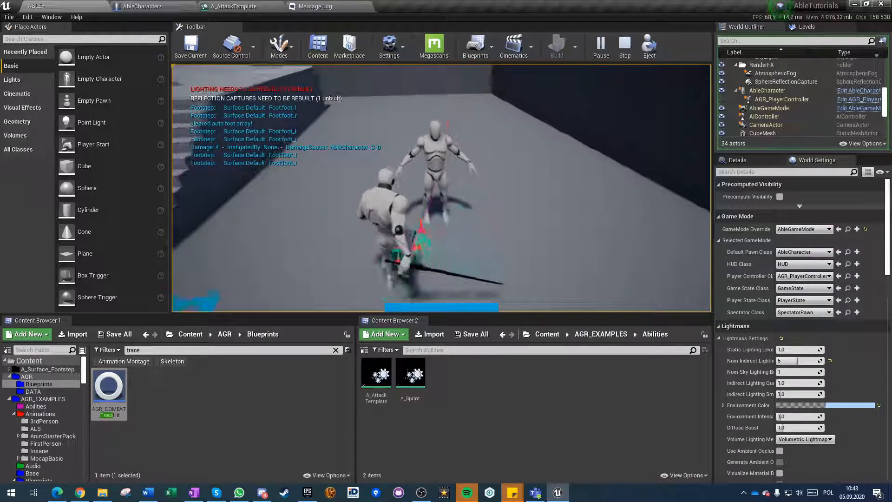
{"action": "key", "text": "Escape"}
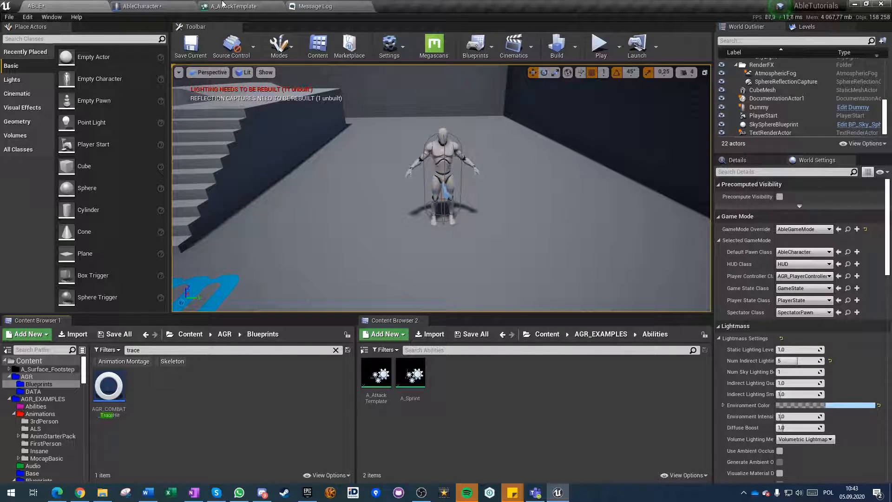
Delete the StartTrace and StopTrace Custom Event tasks from A_AttackTemplate's timeline and save the ability.
{"action": "left_click", "coordinate": [240, 8]}
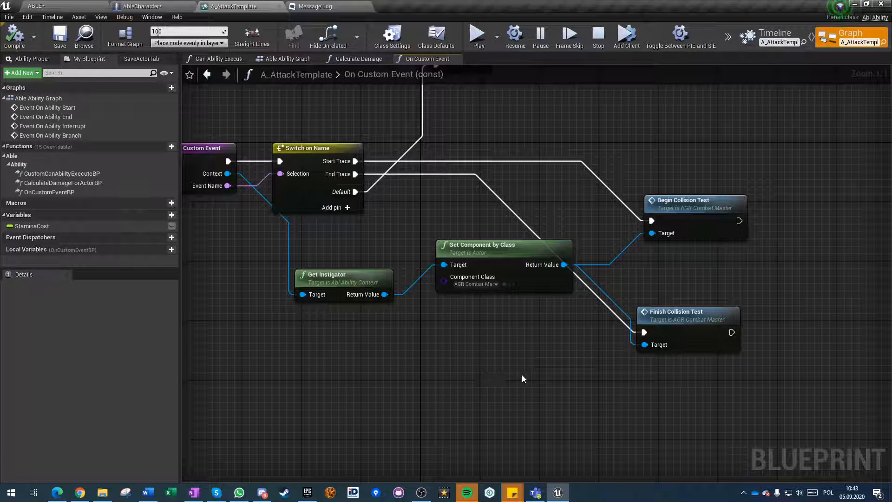
{"action": "left_click_drag", "start_coordinate": [524, 217], "coordinate": [742, 393]}
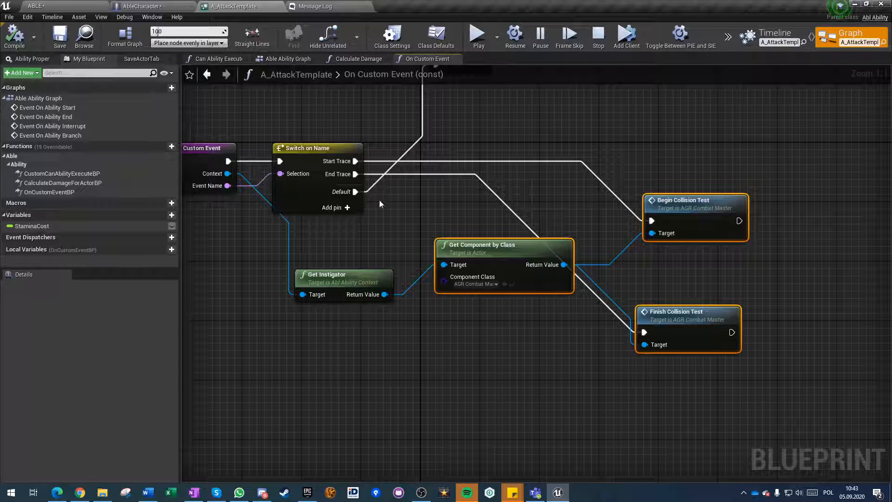
{"action": "left_click", "coordinate": [762, 34]}
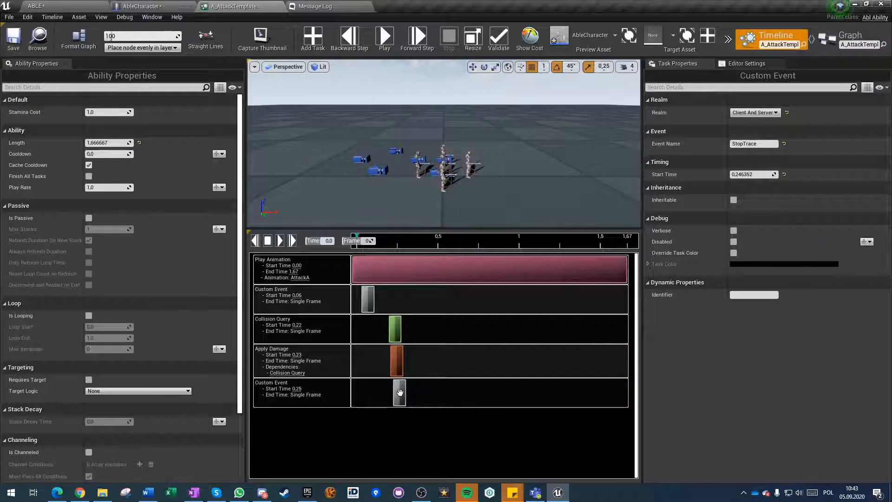
{"action": "key", "text": "Delete"}
{"action": "left_click", "coordinate": [368, 299]}
{"action": "key", "text": "Delete"}
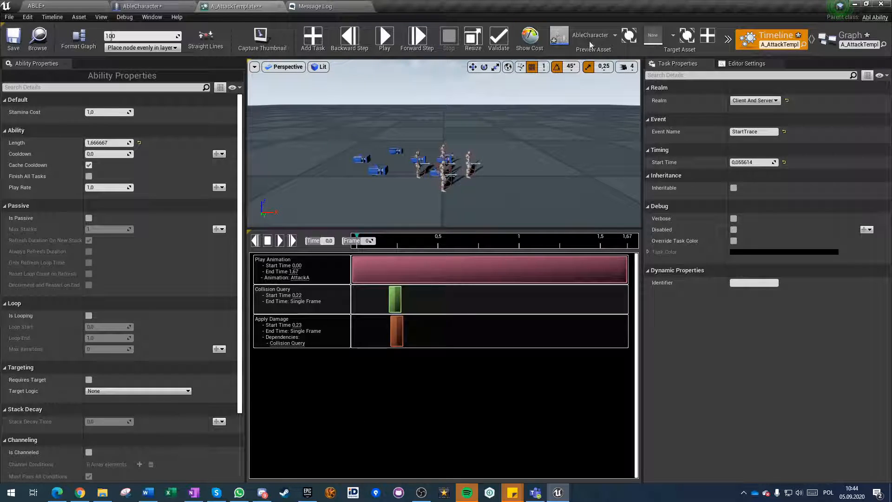
{"action": "left_click", "coordinate": [823, 39]}
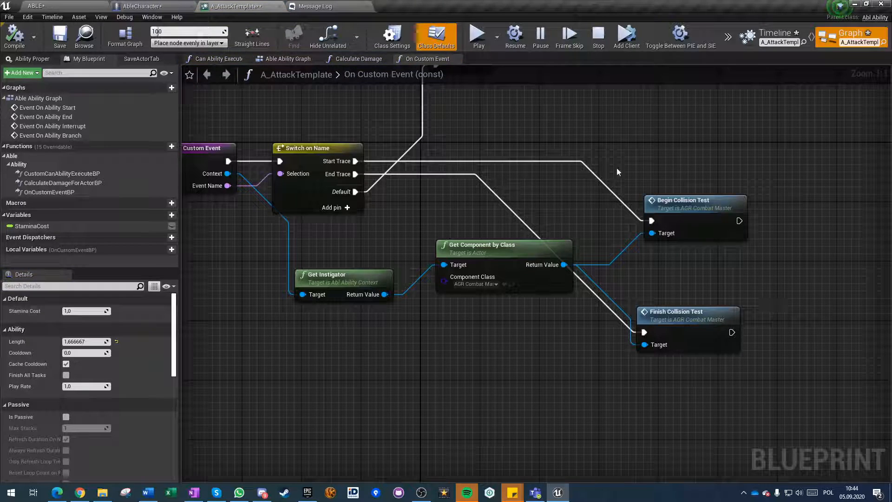
{"action": "left_click", "coordinate": [60, 39]}
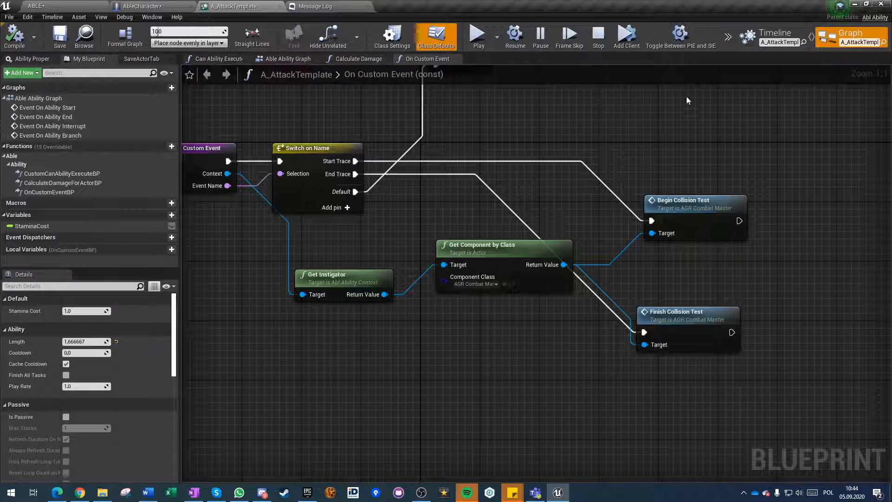
Locate the AttackA montage used by A_AttackTemplate's Play Animation task and open it for editing.
{"action": "left_click", "coordinate": [755, 45]}
{"action": "left_click", "coordinate": [468, 260]}
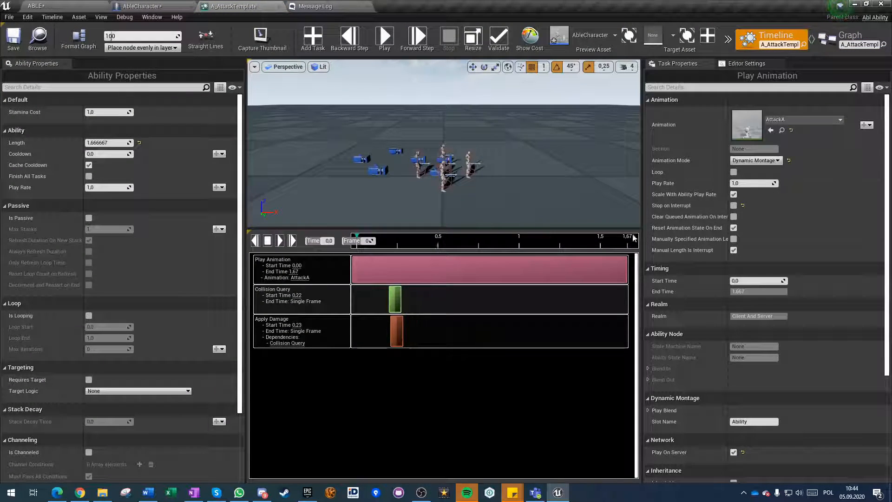
{"action": "left_click", "coordinate": [782, 130]}
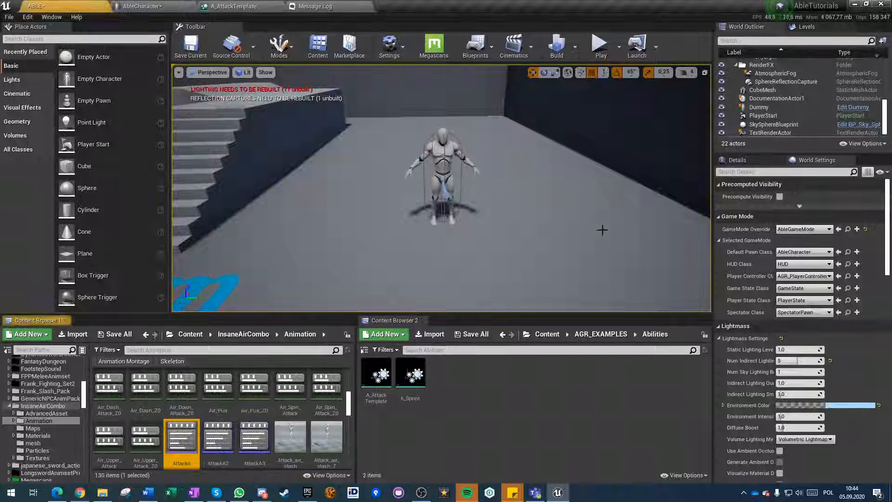
{"action": "double_click", "coordinate": [181, 436]}
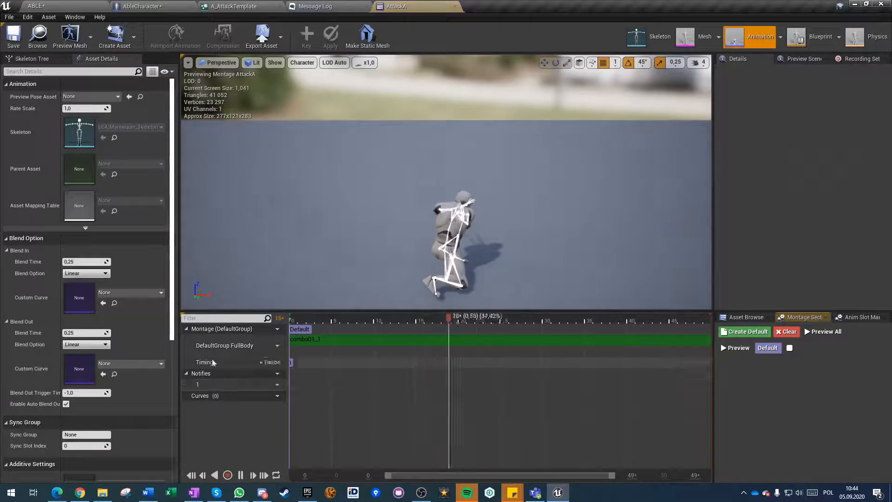
{"action": "right_click", "coordinate": [327, 386]}
{"action": "mouse_move", "coordinate": [352, 398]}
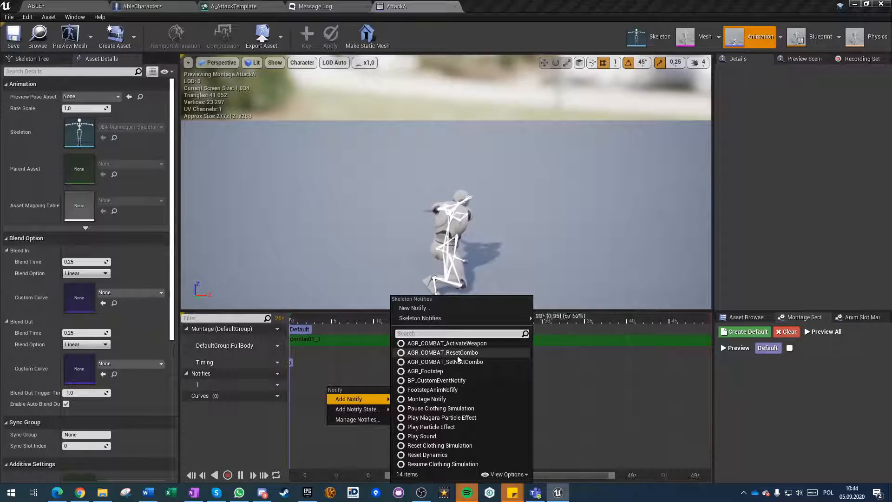
{"action": "left_click", "coordinate": [442, 352]}
Remove the Delay node from AbleCharacter's debug setup and connect the Sequence's Then 2 output directly to Set Debug Mode.
{"action": "left_click", "coordinate": [142, 6]}
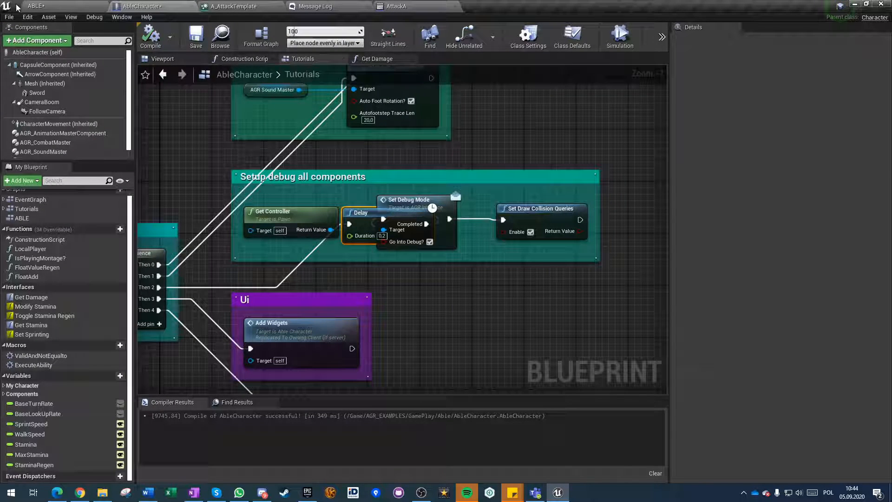
{"action": "key", "text": "Delete"}
{"action": "left_click_drag", "start_coordinate": [159, 287], "coordinate": [360, 253]}
{"action": "left_click_drag", "start_coordinate": [392, 226], "coordinate": [386, 220]}
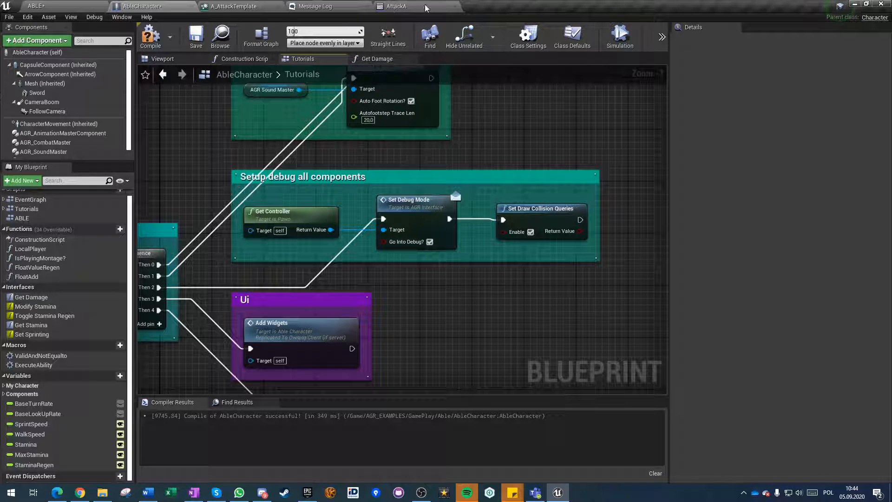
Add an AGR_COMBAT_TraceHit notify state to AttackA's notify track 1 near the start of the swing.
{"action": "left_click", "coordinate": [425, 8]}
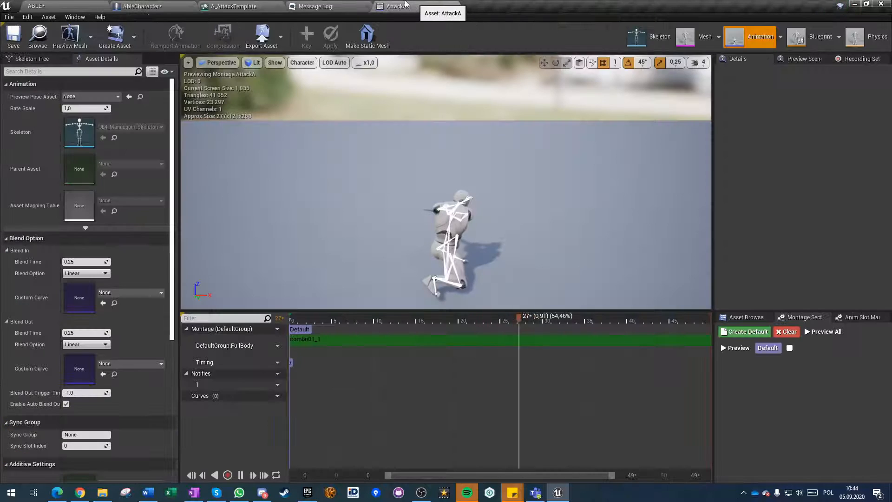
{"action": "right_click", "coordinate": [347, 384]}
{"action": "mouse_move", "coordinate": [367, 395]}
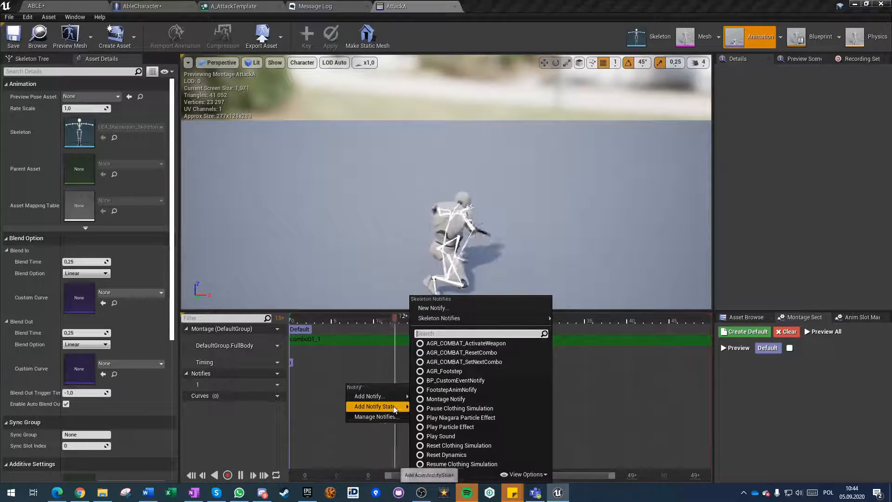
{"action": "mouse_move", "coordinate": [394, 408]}
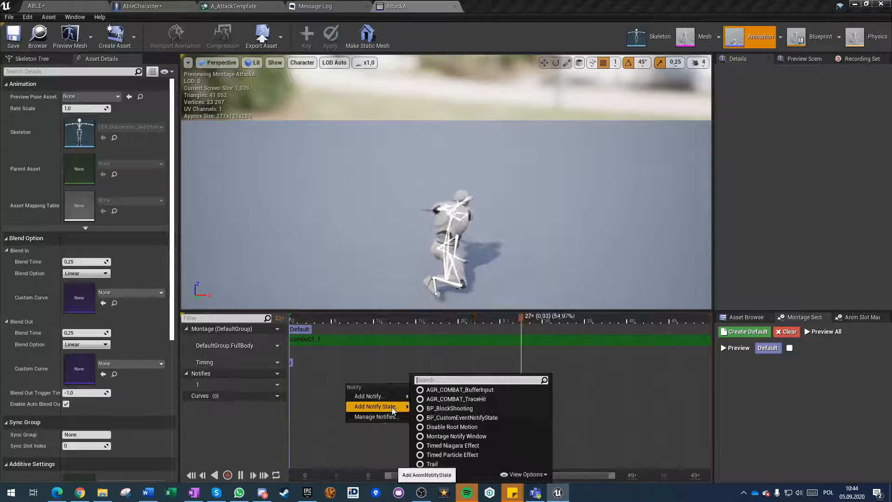
{"action": "left_click", "coordinate": [460, 402]}
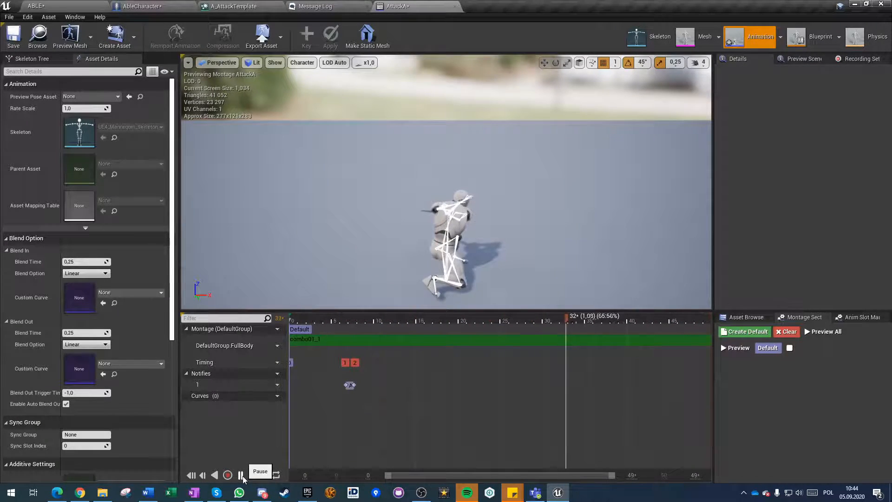
Scrub through the sword swing and stretch the AGR_COMBAT_TraceHit notify state from about frame 7 to about frame 14 (0.50 s).
{"action": "left_click_drag", "start_coordinate": [297, 328], "coordinate": [318, 328]}
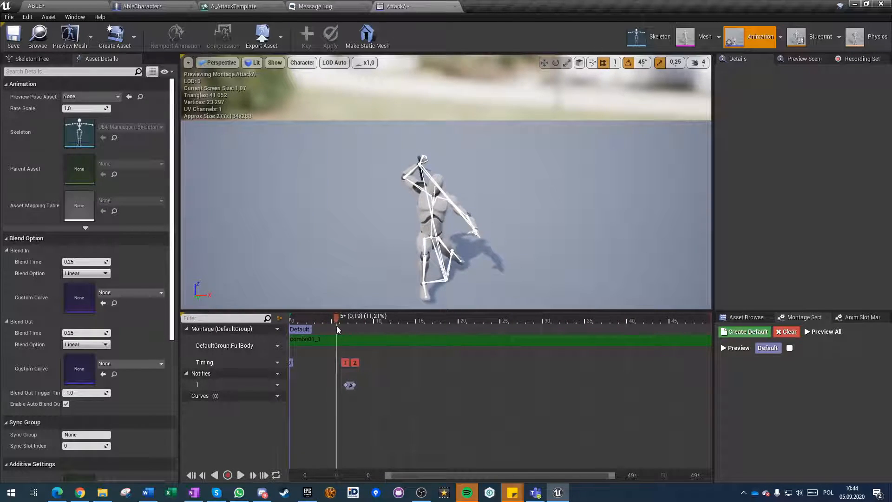
{"action": "left_click_drag", "start_coordinate": [342, 330], "coordinate": [351, 331]}
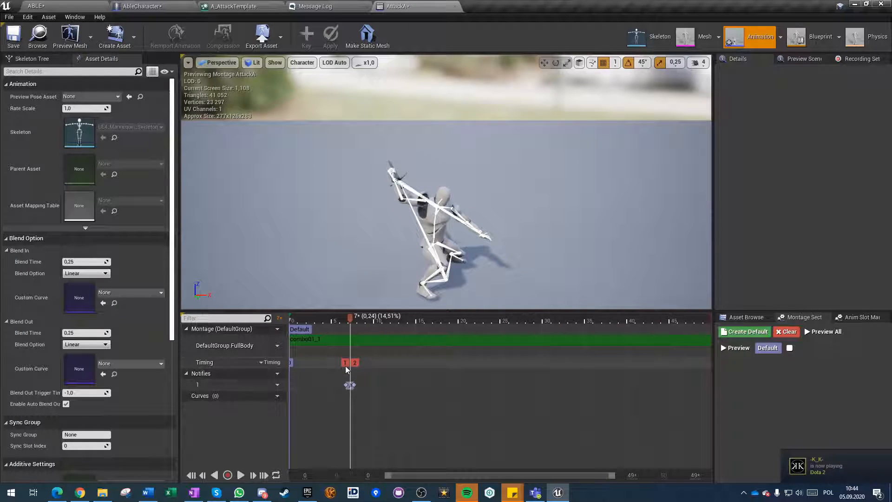
{"action": "left_click", "coordinate": [349, 387]}
{"action": "left_click_drag", "start_coordinate": [350, 389], "coordinate": [347, 385]}
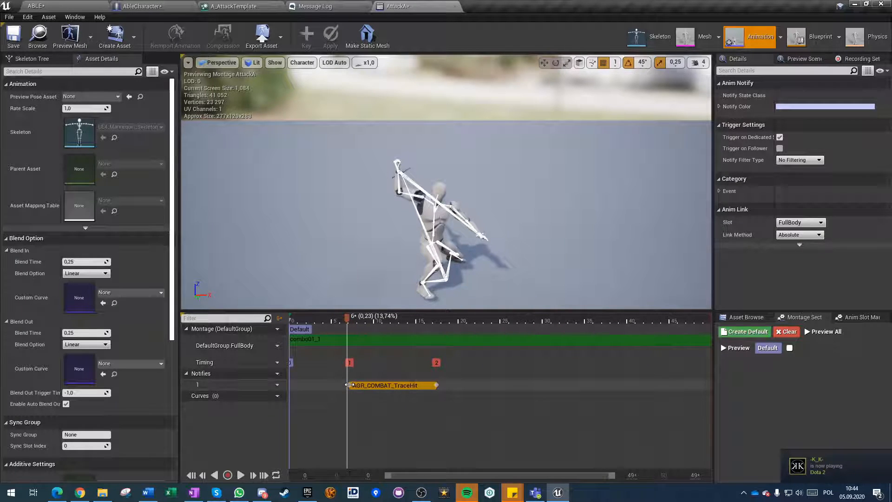
{"action": "left_click_drag", "start_coordinate": [350, 320], "coordinate": [415, 340]}
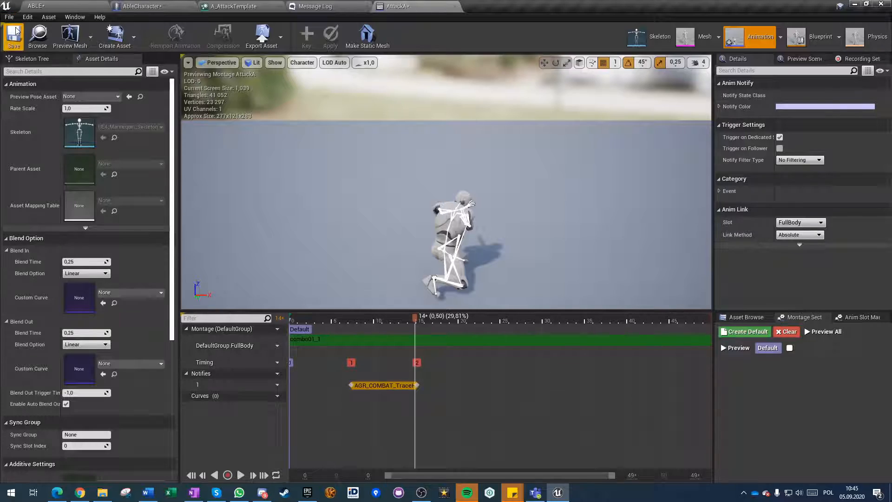
Play-test the sword attack in the level with the slomo console command, examine the debug hit traces, and stop the session.
{"action": "left_click", "coordinate": [147, 5]}
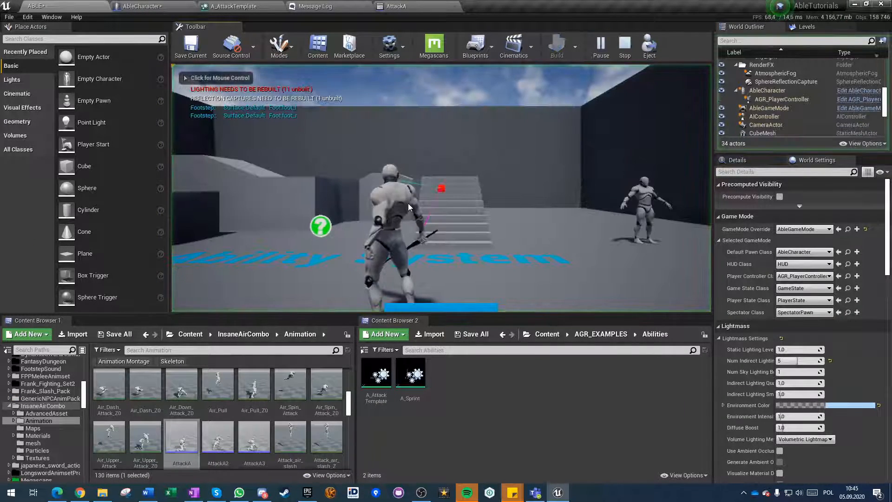
{"action": "left_click", "coordinate": [409, 204]}
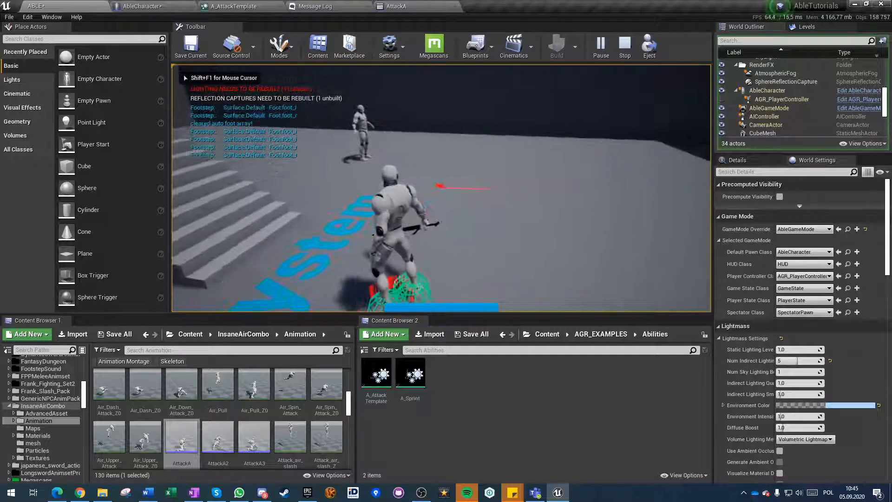
{"action": "left_click", "coordinate": [441, 188]}
{"action": "key", "text": "grave"}
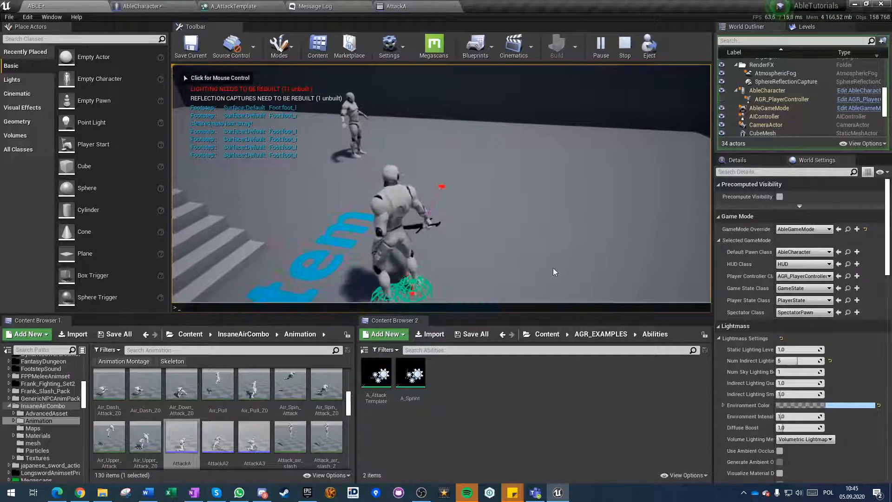
{"action": "type", "text": "slomo .3"}
{"action": "left_click", "coordinate": [553, 267]}
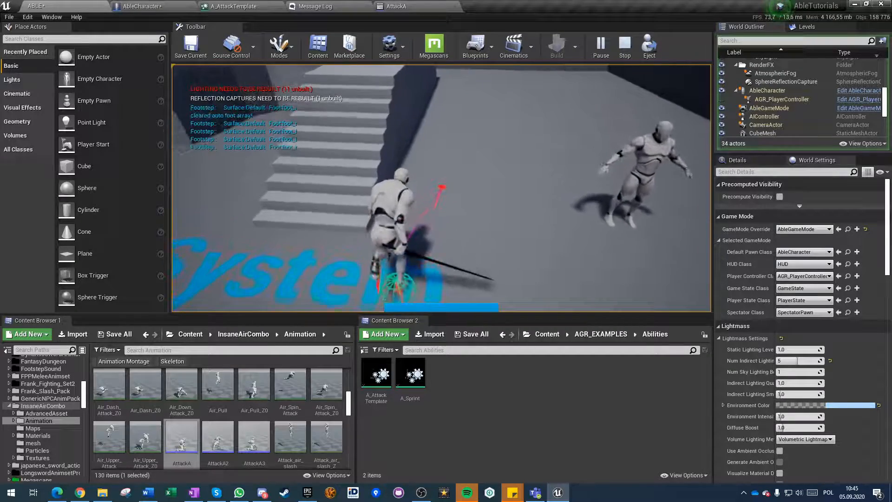
{"action": "left_click", "coordinate": [442, 188]}
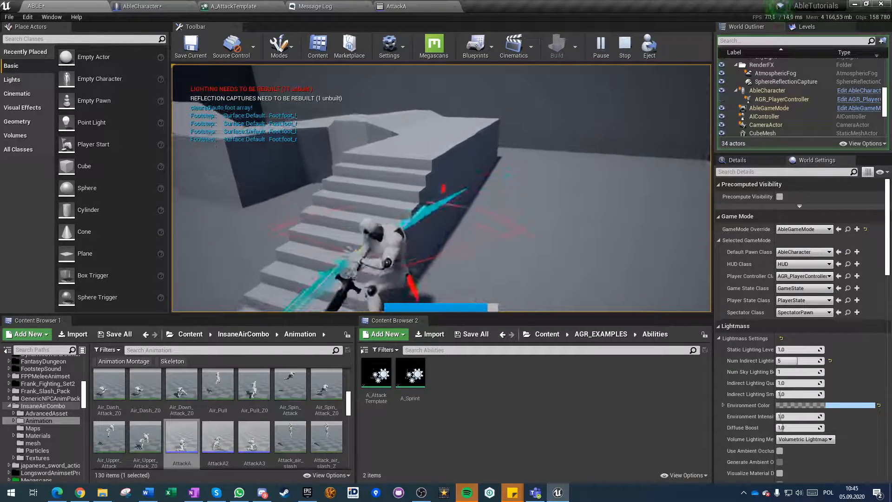
{"action": "left_click", "coordinate": [441, 188]}
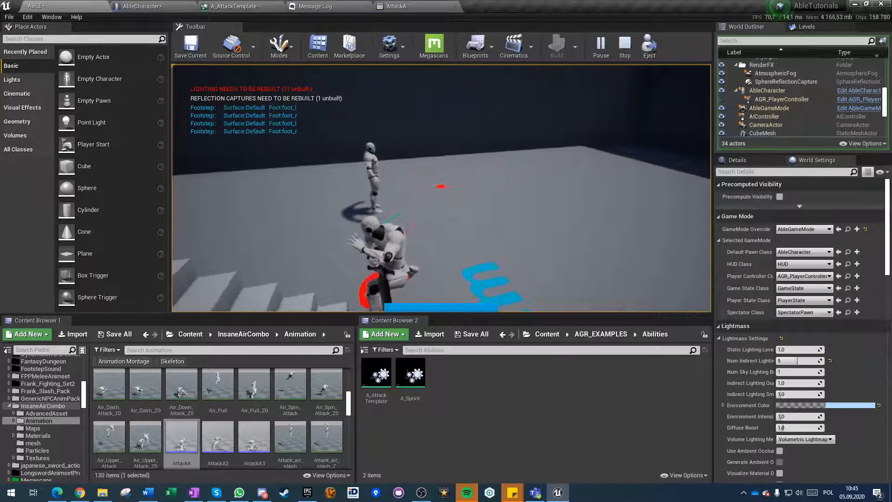
{"action": "key", "text": "Escape"}
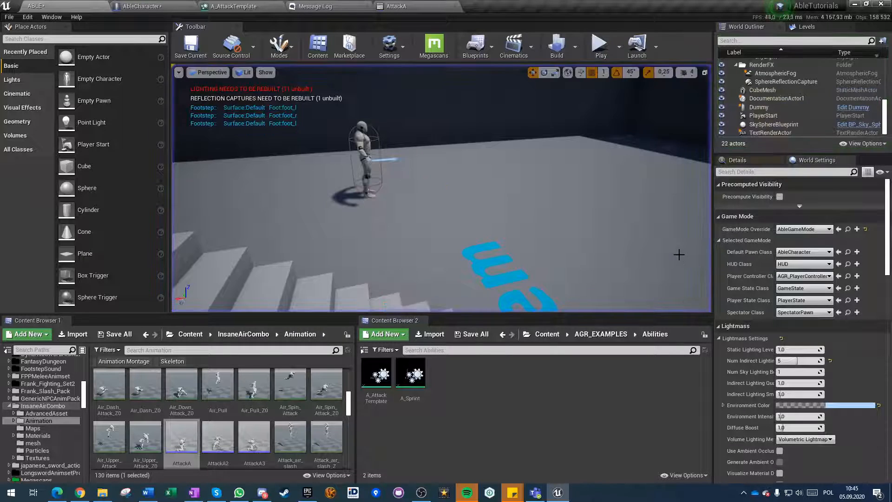
In AbleCharacter, disconnect the Sequence's Then 4 output from Setup Register Collision Mesh, and compile and save the blueprint.
{"action": "left_click", "coordinate": [396, 6]}
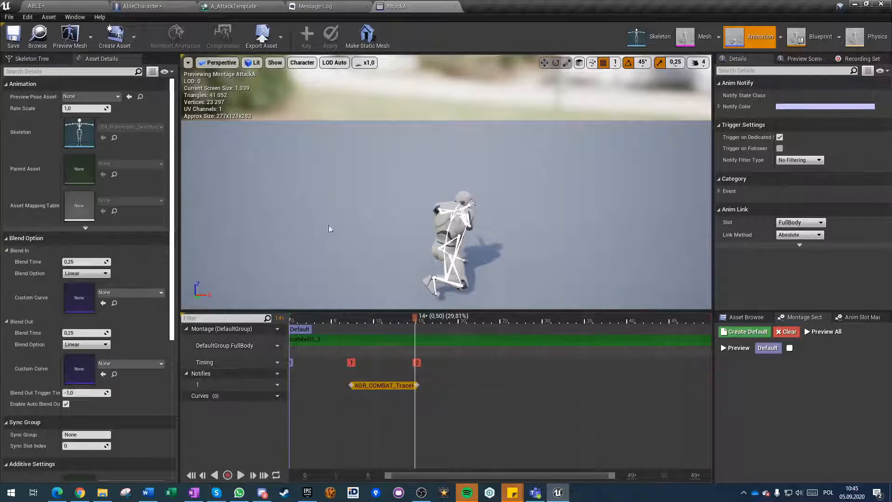
{"action": "left_click", "coordinate": [141, 6]}
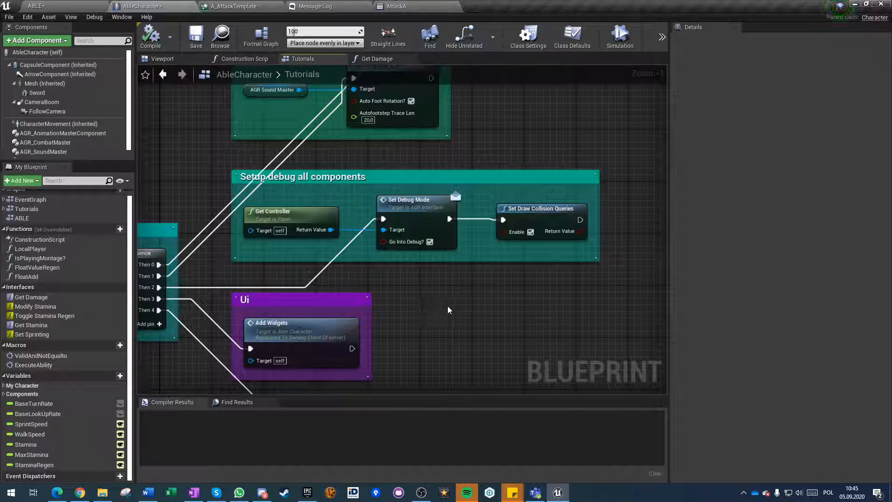
{"action": "right_click_drag", "start_coordinate": [447, 306], "coordinate": [511, 70]}
{"action": "scroll", "coordinate": [420, 288], "scroll_direction": "down", "scroll_amount": 2}
{"action": "right_click_drag", "start_coordinate": [421, 288], "coordinate": [585, 328]}
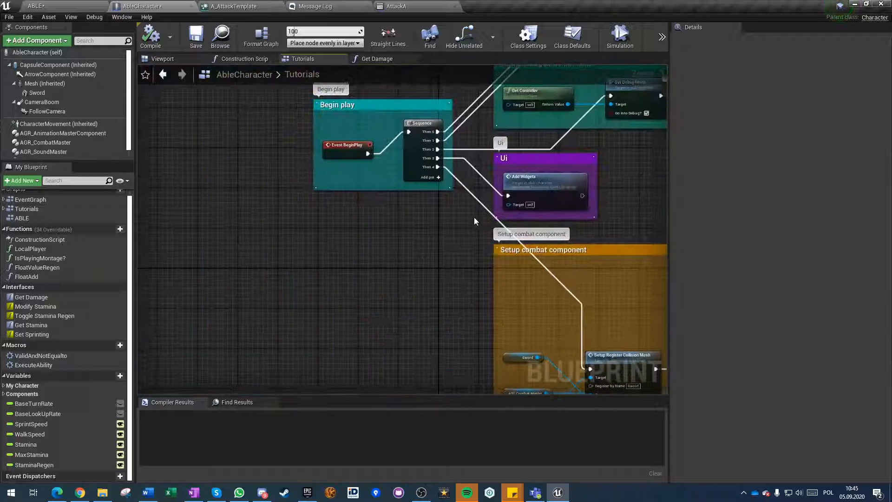
{"action": "left_click", "coordinate": [154, 41]}
{"action": "left_click", "coordinate": [191, 41]}
Play-test the sword attack with the combat component setup disconnected, and end the play session.
{"action": "left_click", "coordinate": [36, 6]}
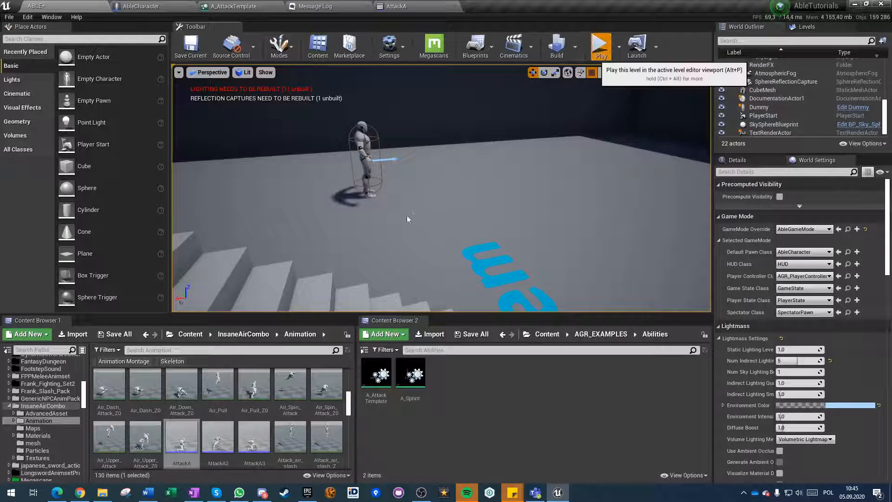
{"action": "left_click", "coordinate": [598, 47]}
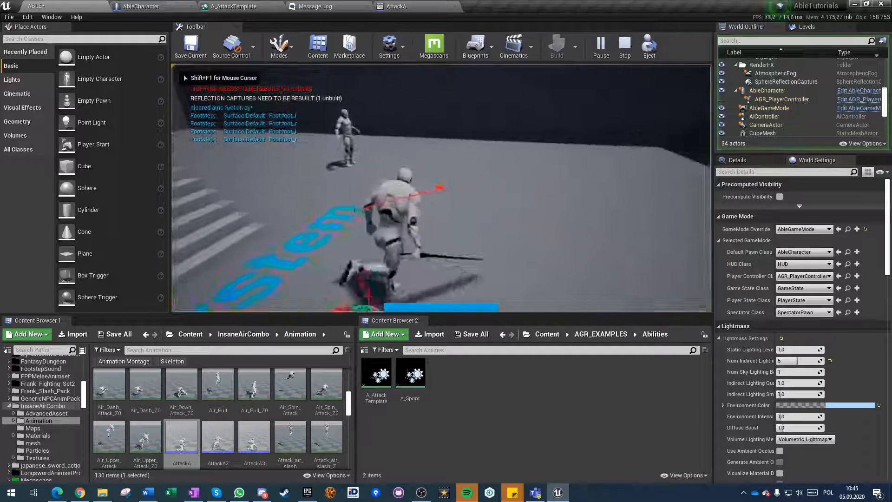
{"action": "left_click", "coordinate": [441, 188]}
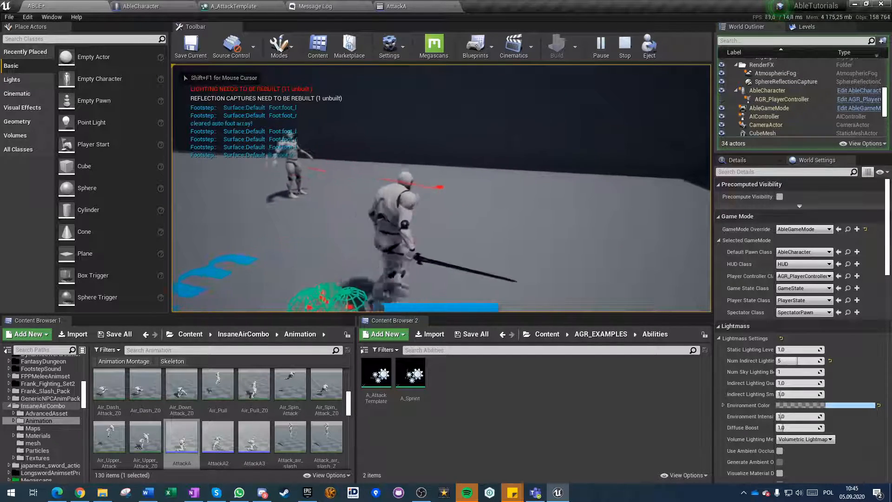
{"action": "left_click", "coordinate": [442, 189]}
{"action": "key", "text": "Escape"}
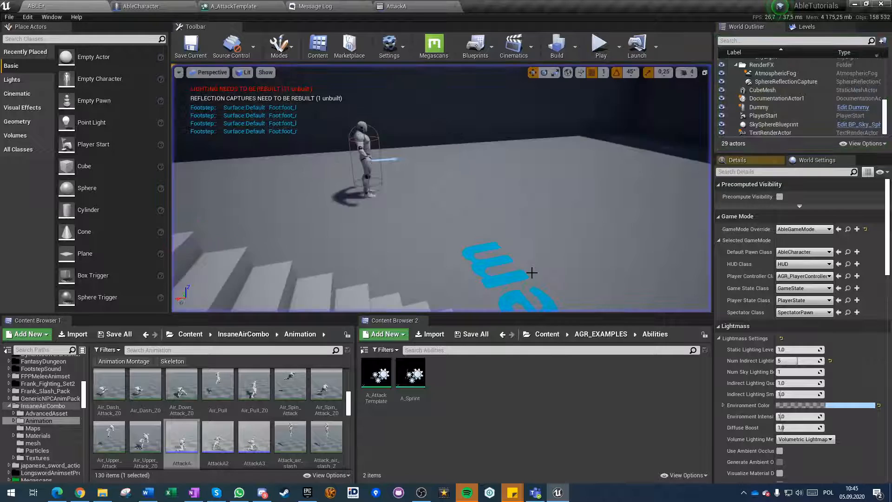
Examine the AGR_CombatMaster component's setup properties in AbleCharacter, including collision sockets, melee precision, collision channel and runtime variables.
{"action": "left_click", "coordinate": [148, 4]}
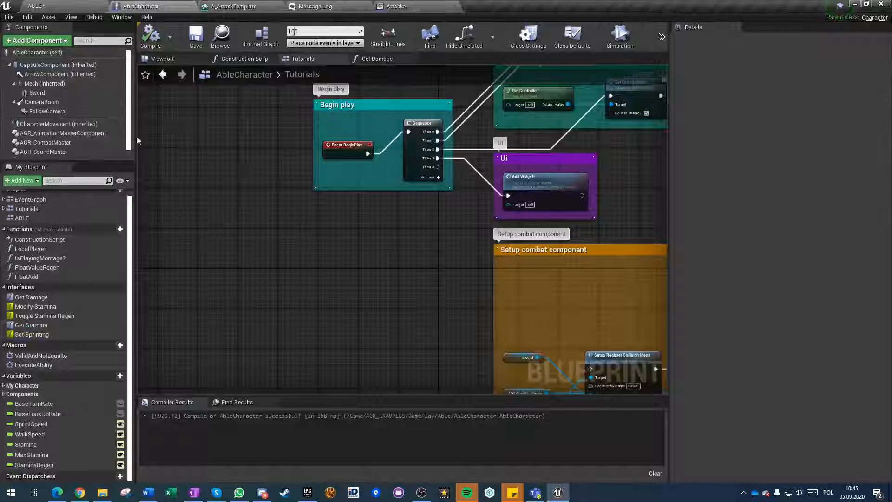
{"action": "left_click", "coordinate": [38, 144]}
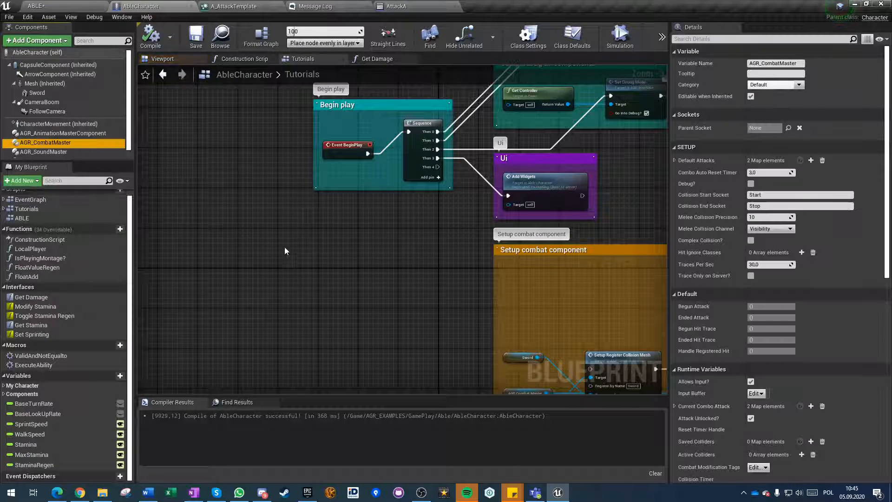
{"action": "scroll", "coordinate": [336, 277], "scroll_direction": "down", "scroll_amount": 5}
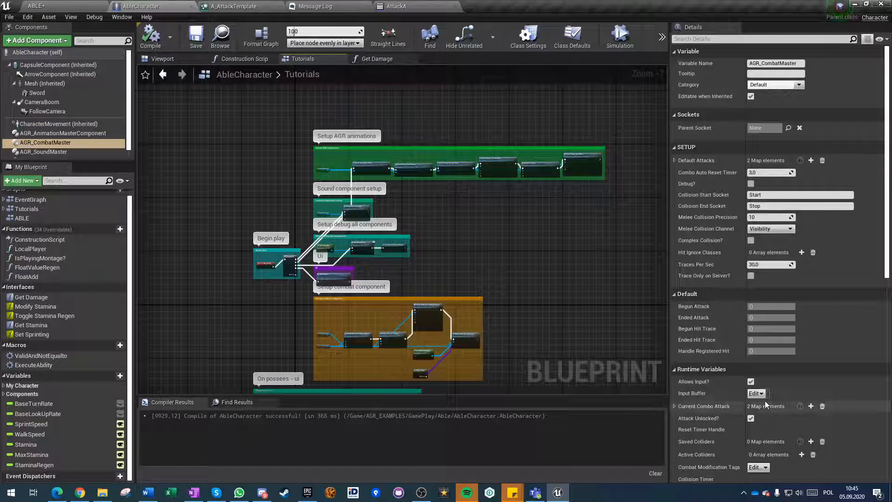
{"action": "scroll", "coordinate": [764, 400], "scroll_direction": "down", "scroll_amount": 2}
{"action": "scroll", "coordinate": [772, 364], "scroll_direction": "down", "scroll_amount": 2}
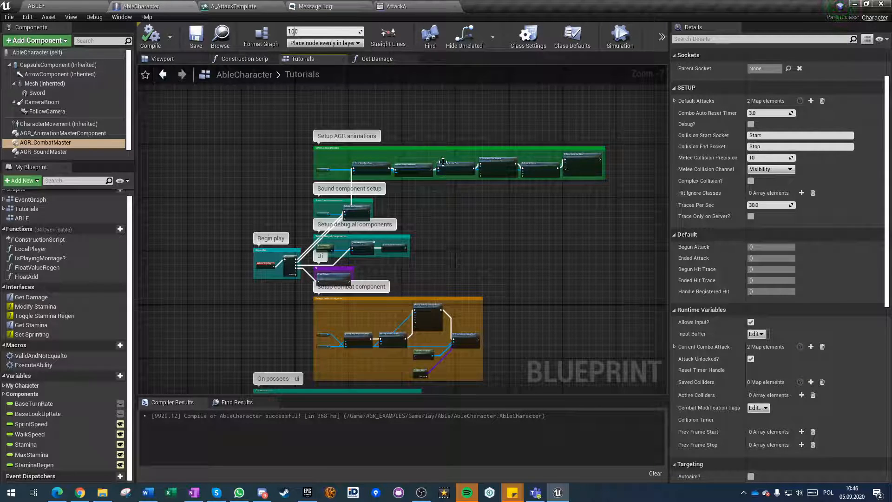
Close the AttackA montage and return to the A_AttackTemplate ability timeline.
{"action": "left_click", "coordinate": [416, 5]}
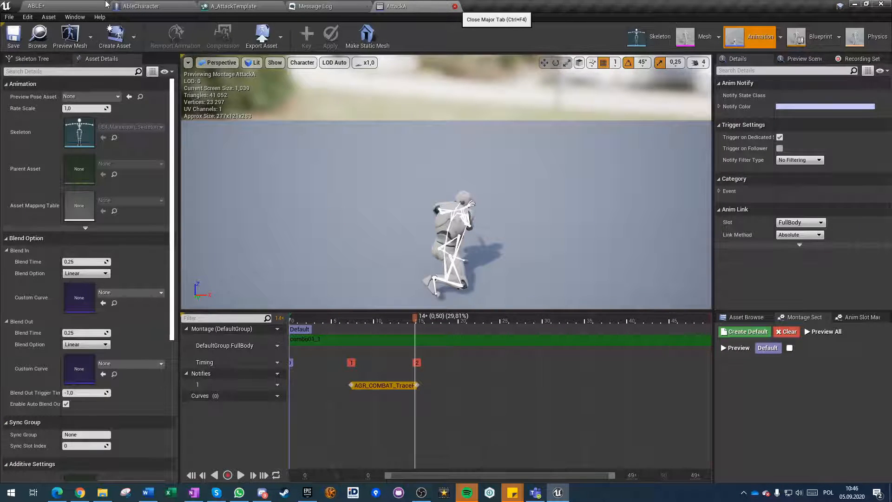
{"action": "left_click", "coordinate": [455, 7]}
{"action": "left_click", "coordinate": [237, 7]}
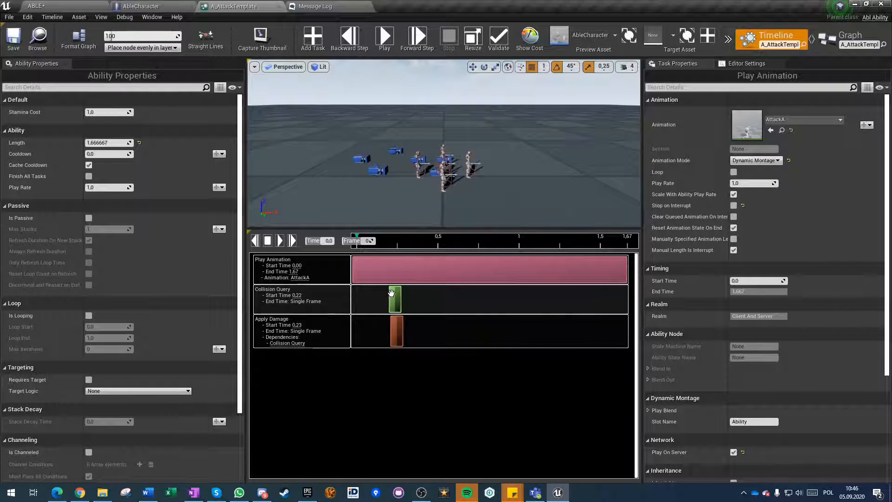
Reconnect the Begin play Sequence's Then 4 output to Setup Register Collision Mesh in AbleCharacter and compile the blueprint.
{"action": "left_click", "coordinate": [174, 10]}
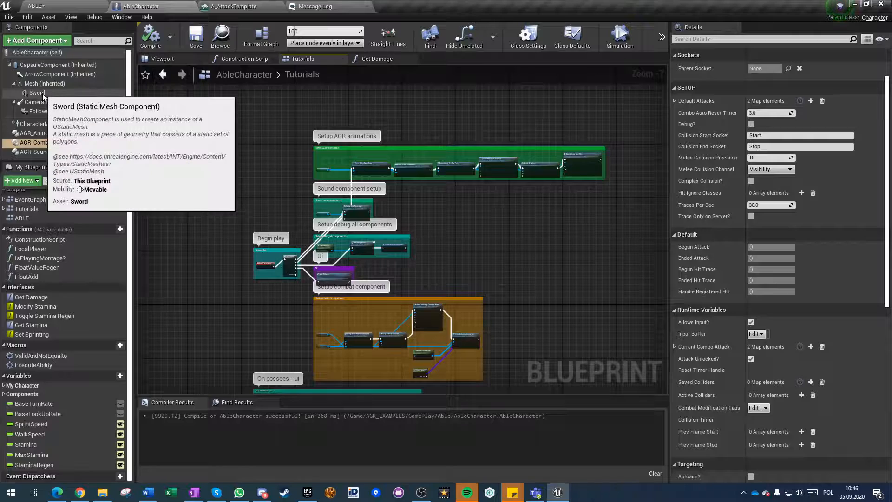
{"action": "right_click_drag", "start_coordinate": [405, 267], "coordinate": [402, 108]}
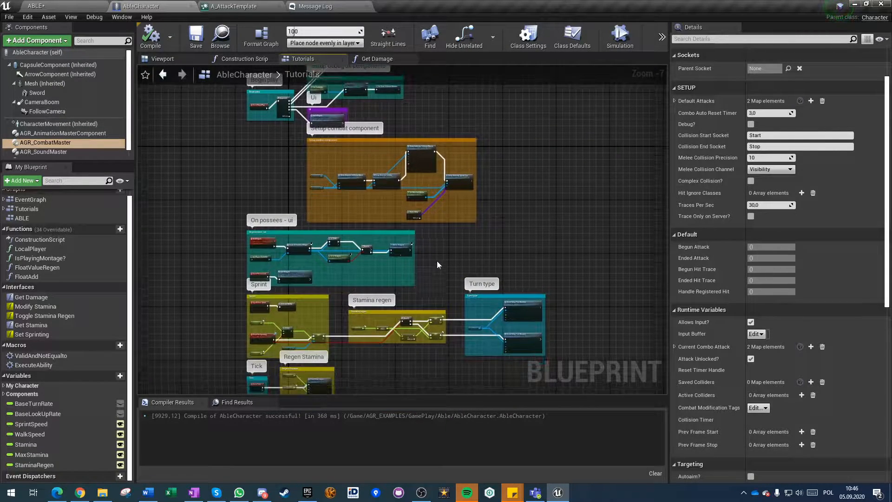
{"action": "right_click_drag", "start_coordinate": [437, 261], "coordinate": [441, 161]}
{"action": "right_click_drag", "start_coordinate": [404, 117], "coordinate": [382, 293]}
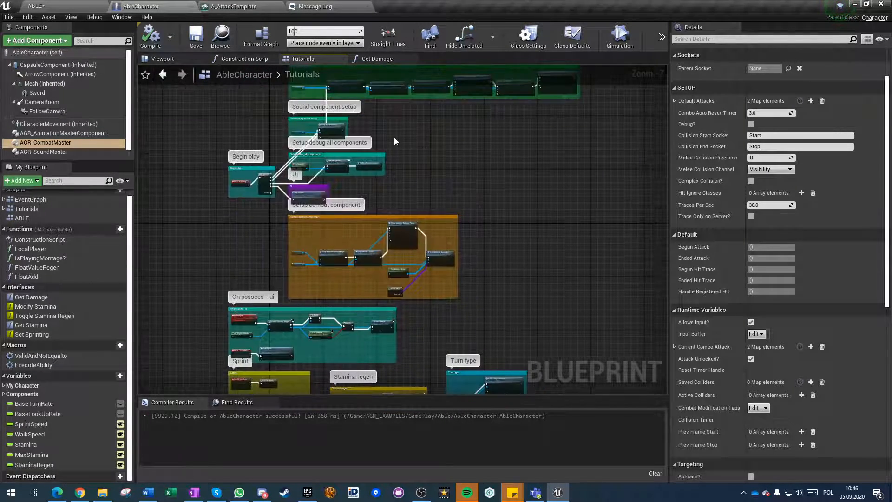
{"action": "right_click_drag", "start_coordinate": [346, 77], "coordinate": [342, 211]}
{"action": "right_click_drag", "start_coordinate": [393, 327], "coordinate": [392, 193]}
{"action": "scroll", "coordinate": [432, 256], "scroll_direction": "up", "scroll_amount": 4}
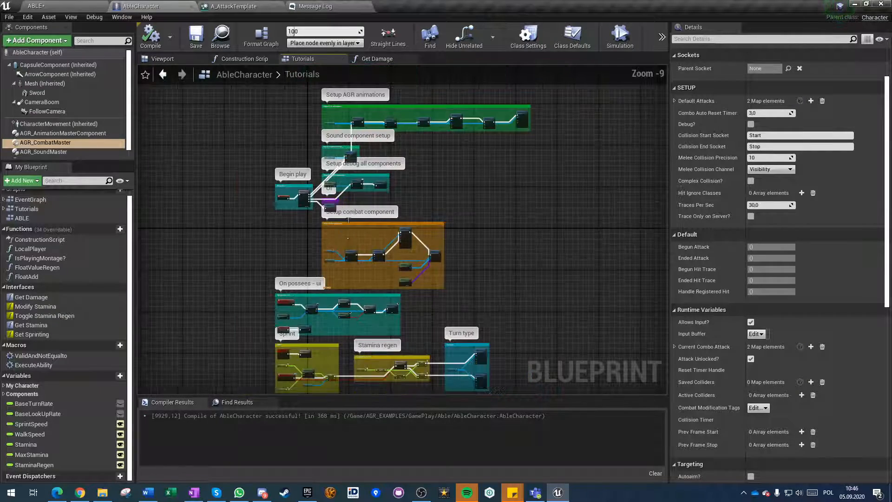
{"action": "scroll", "coordinate": [432, 256], "scroll_direction": "up", "scroll_amount": 1}
{"action": "left_click_drag", "start_coordinate": [266, 335], "coordinate": [404, 111]}
{"action": "scroll", "coordinate": [239, 257], "scroll_direction": "down", "scroll_amount": 4}
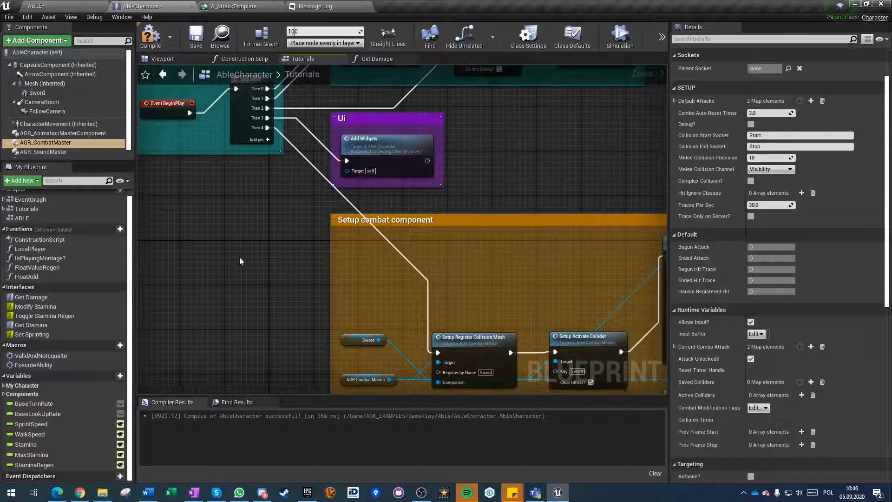
{"action": "left_click", "coordinate": [232, 6]}
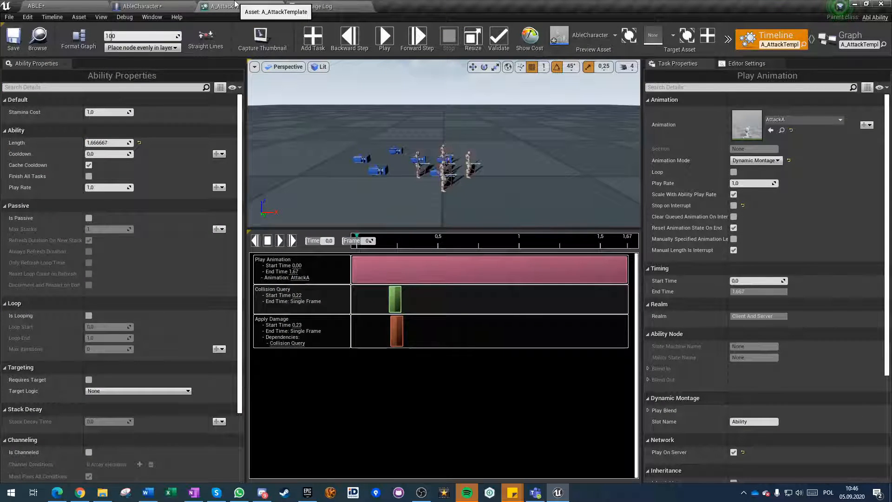
{"action": "left_click", "coordinate": [155, 6]}
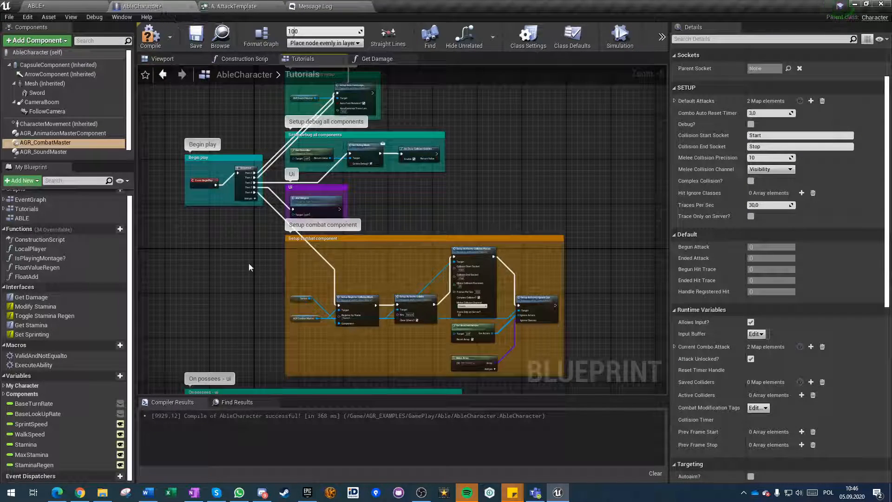
{"action": "left_click", "coordinate": [151, 37]}
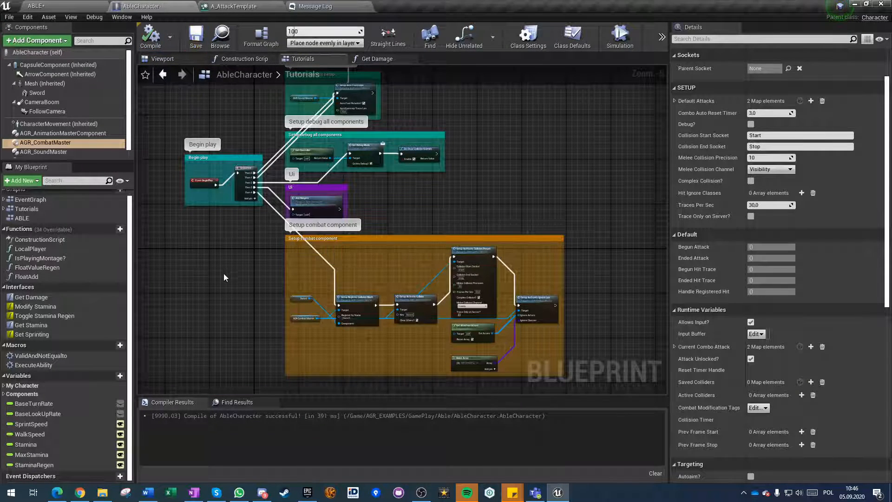
Turn off Go Into Debug? on AbleCharacter's Set Debug Mode node and compile the blueprint.
{"action": "right_click_drag", "start_coordinate": [234, 306], "coordinate": [233, 291]}
{"action": "scroll", "coordinate": [293, 139], "scroll_direction": "up", "scroll_amount": 5}
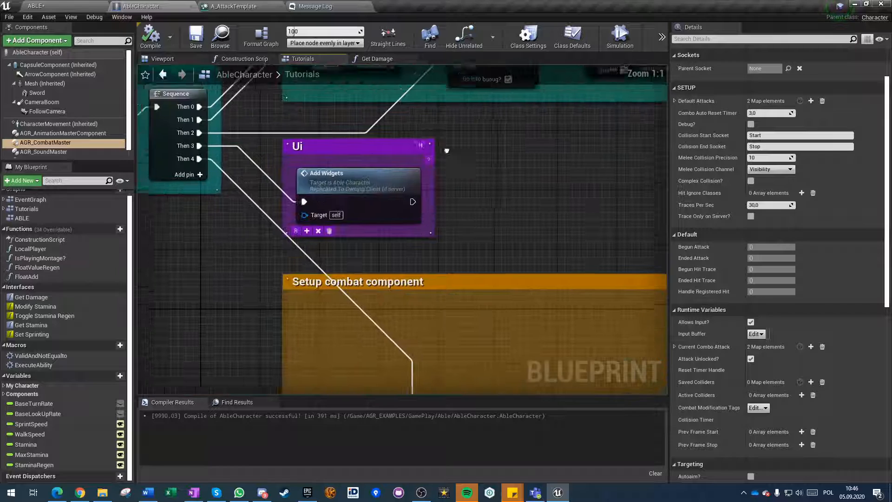
{"action": "left_click", "coordinate": [492, 167]}
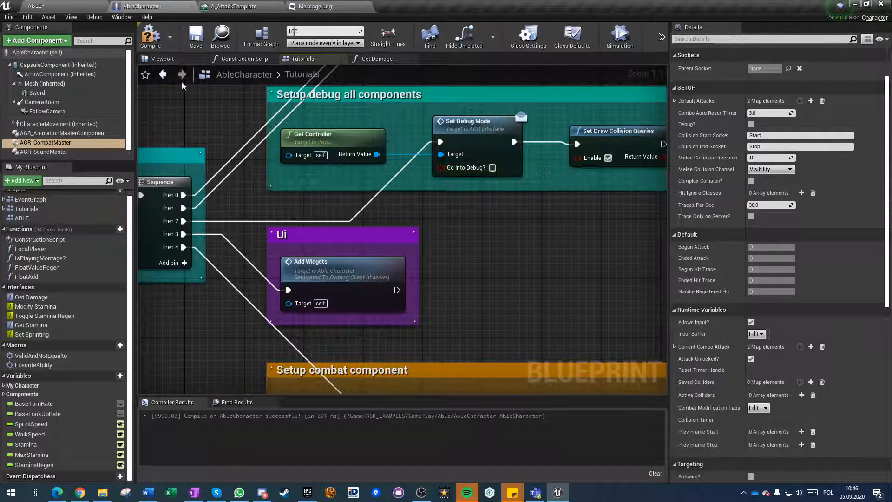
{"action": "left_click", "coordinate": [151, 37]}
Play-test the sword attack with debug mode off, end the session, and return to the A_AttackTemplate ability timeline.
{"action": "left_click", "coordinate": [96, 4]}
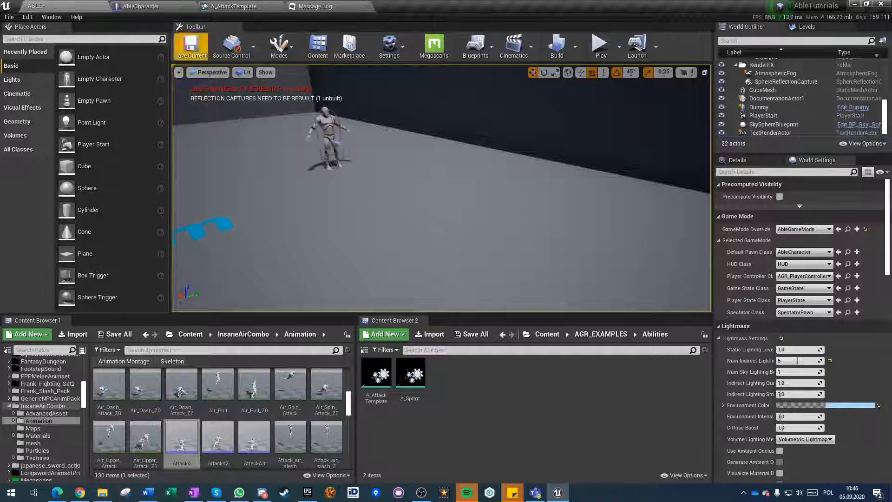
{"action": "left_click", "coordinate": [600, 44]}
{"action": "left_click", "coordinate": [442, 185]}
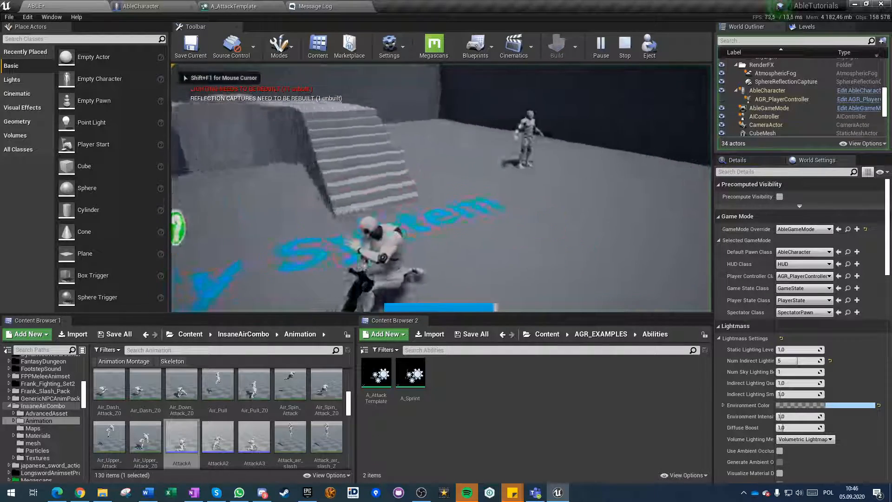
{"action": "left_click", "coordinate": [442, 188]}
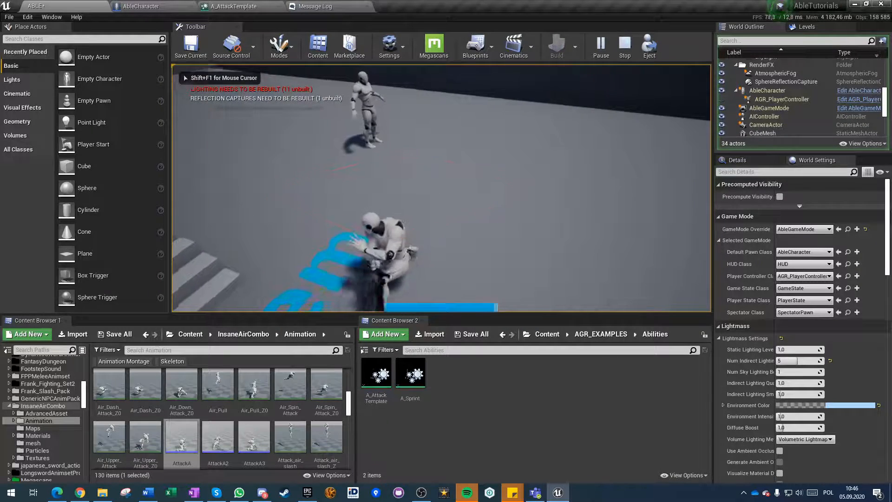
{"action": "key", "text": "Escape"}
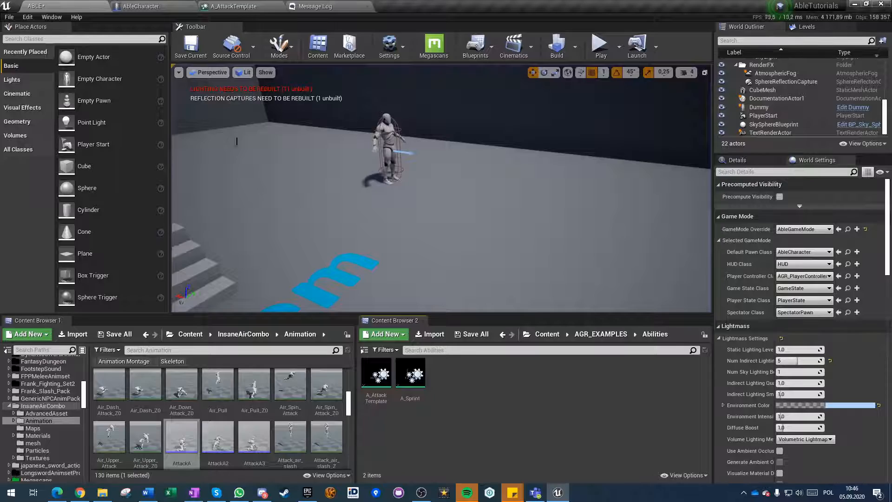
{"action": "left_click", "coordinate": [141, 6]}
{"action": "left_click", "coordinate": [234, 6]}
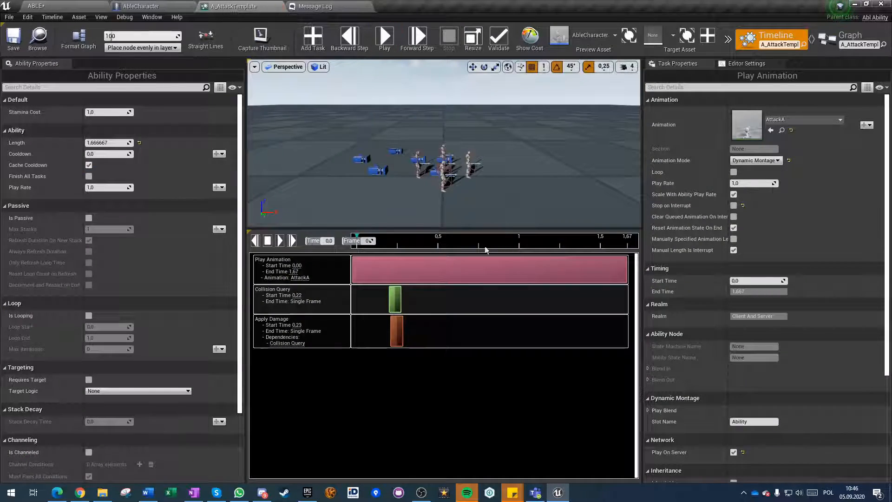
Review A_AttackTemplate's On Custom Event, Calculate Damage For Actor and Able Ability Graph node setups.
{"action": "left_click", "coordinate": [851, 39]}
{"action": "right_click_drag", "start_coordinate": [409, 223], "coordinate": [424, 391]}
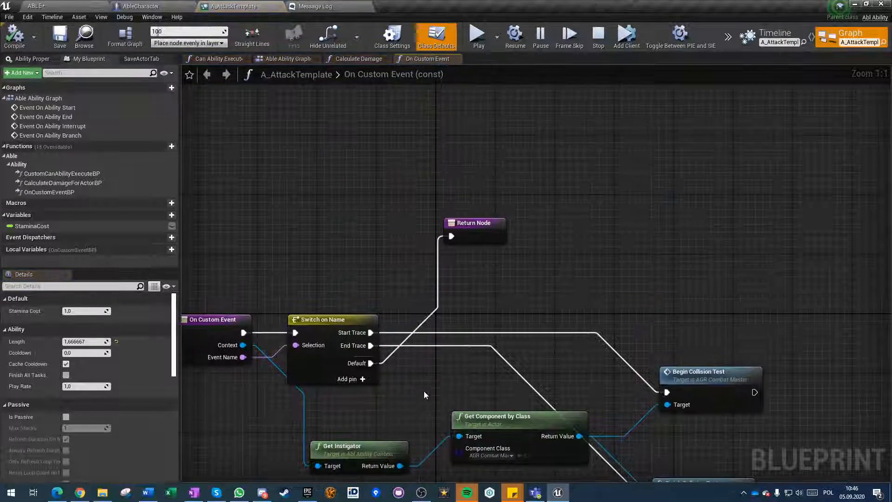
{"action": "scroll", "coordinate": [424, 392], "scroll_direction": "down", "scroll_amount": 3}
{"action": "right_click_drag", "start_coordinate": [410, 346], "coordinate": [407, 270]}
{"action": "left_click", "coordinate": [360, 58]}
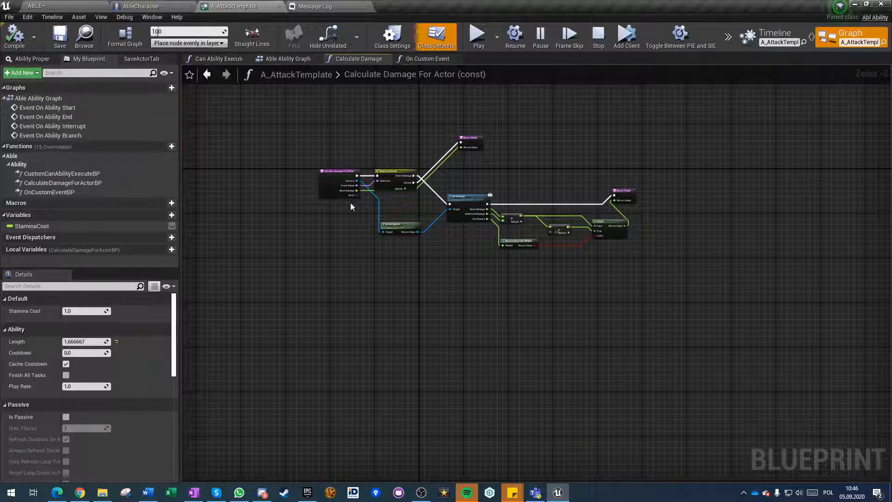
{"action": "scroll", "coordinate": [465, 192], "scroll_direction": "up", "scroll_amount": 5}
{"action": "scroll", "coordinate": [464, 192], "scroll_direction": "down", "scroll_amount": 2}
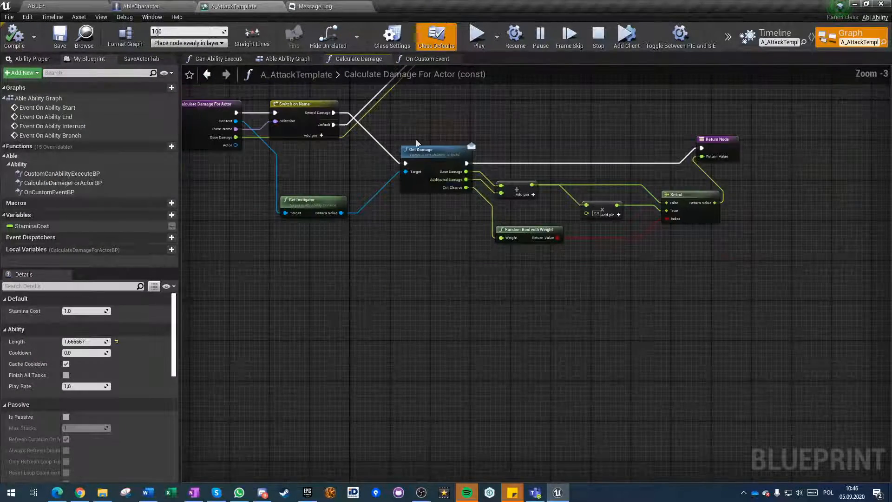
{"action": "right_click_drag", "start_coordinate": [345, 133], "coordinate": [467, 229]}
{"action": "scroll", "coordinate": [519, 289], "scroll_direction": "down", "scroll_amount": 2}
{"action": "left_click", "coordinate": [288, 58]}
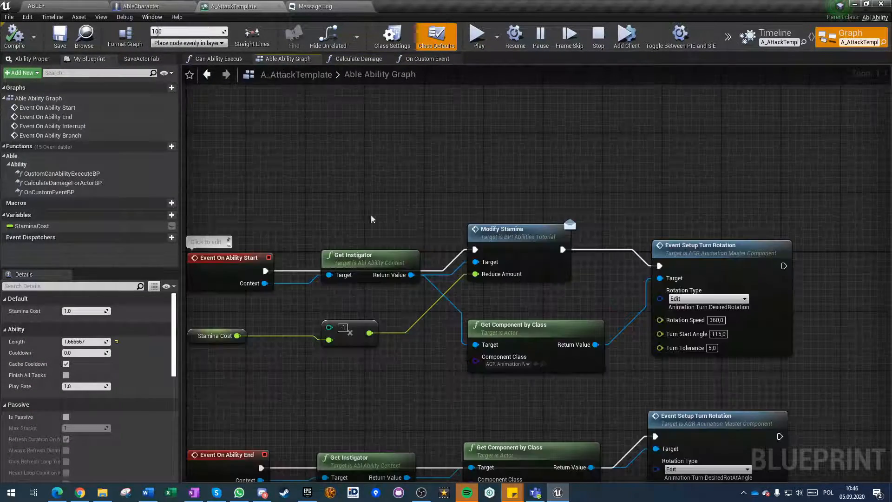
{"action": "right_click_drag", "start_coordinate": [401, 369], "coordinate": [384, 302]}
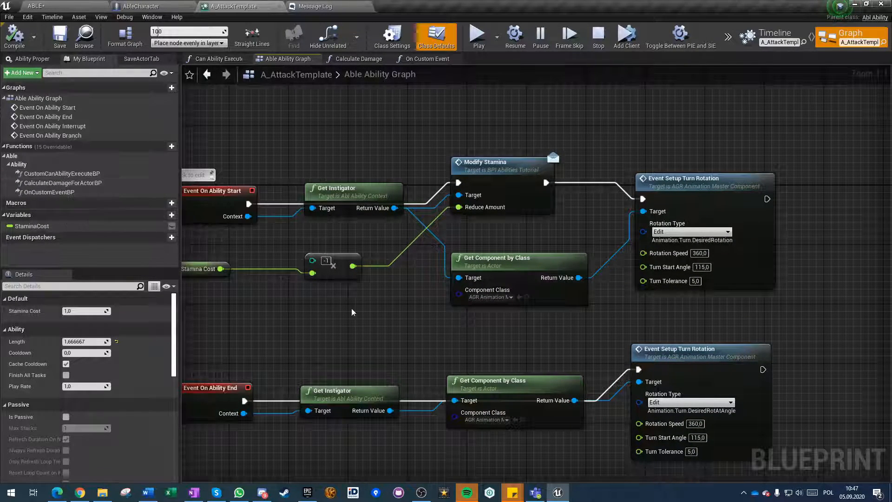
{"action": "scroll", "coordinate": [453, 279], "scroll_direction": "down", "scroll_amount": 3}
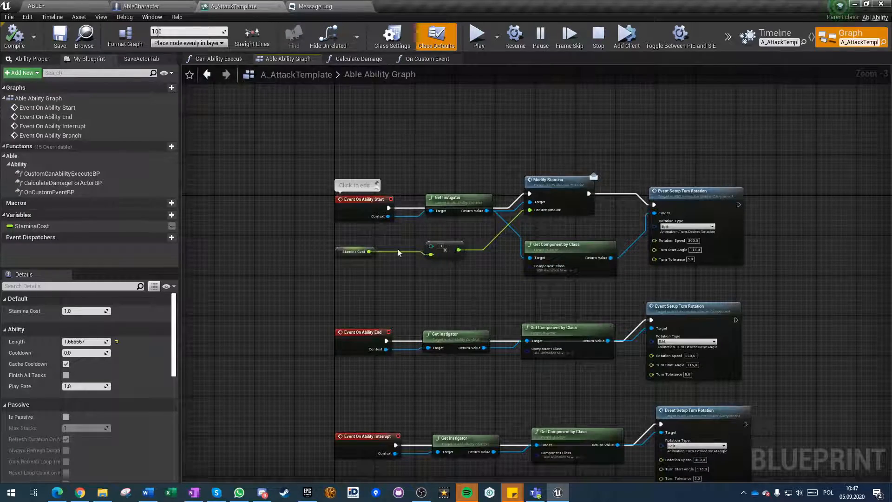
Play-test the attack in the ABLE level and end the session.
{"action": "left_click", "coordinate": [119, 5]}
{"action": "left_click", "coordinate": [37, 5]}
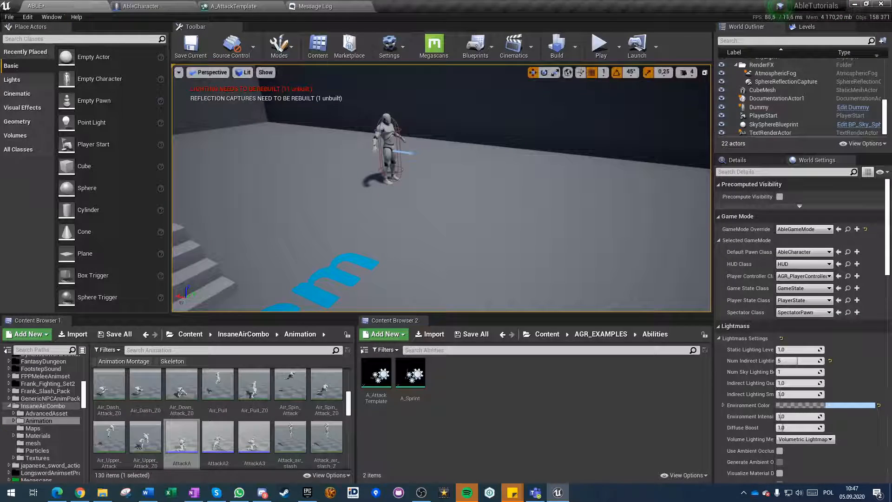
{"action": "left_click", "coordinate": [598, 47]}
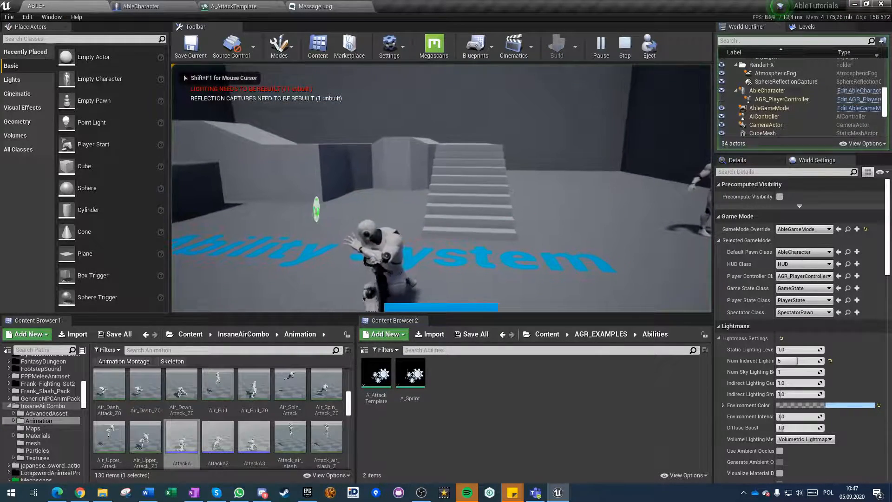
{"action": "left_click", "coordinate": [441, 188]}
{"action": "key", "text": "Escape"}
Examine the Attack section of AbleCharacter's Tutorials graph and the ability events in A_AttackTemplate's Able Ability Graph.
{"action": "left_click", "coordinate": [148, 6]}
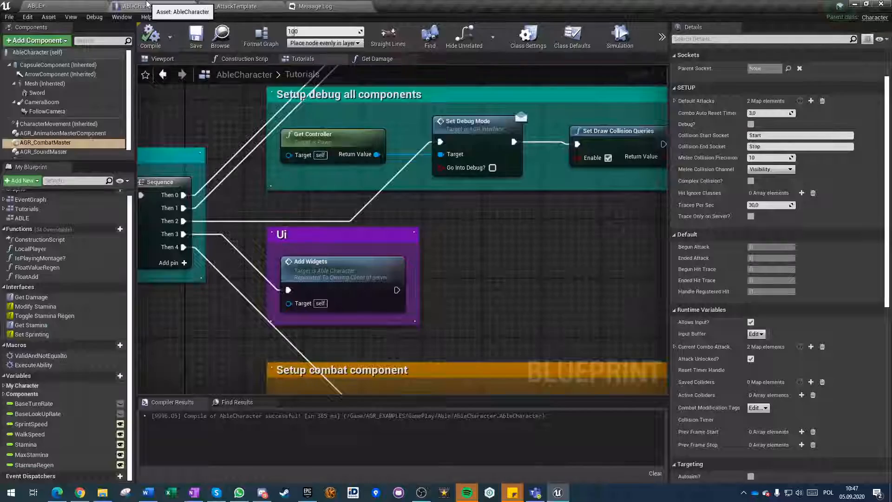
{"action": "scroll", "coordinate": [244, 295], "scroll_direction": "down", "scroll_amount": 2}
{"action": "scroll", "coordinate": [245, 295], "scroll_direction": "down", "scroll_amount": 7}
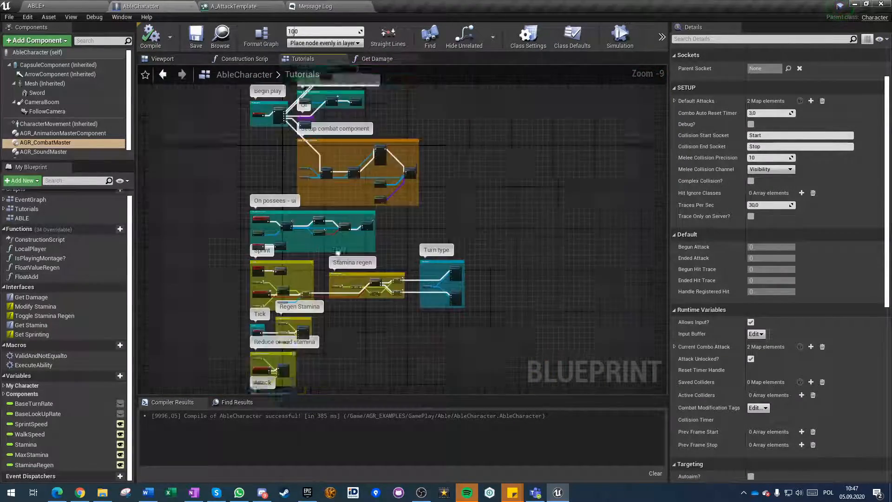
{"action": "scroll", "coordinate": [285, 253], "scroll_direction": "up", "scroll_amount": 9}
{"action": "left_click_drag", "start_coordinate": [310, 192], "coordinate": [467, 377]}
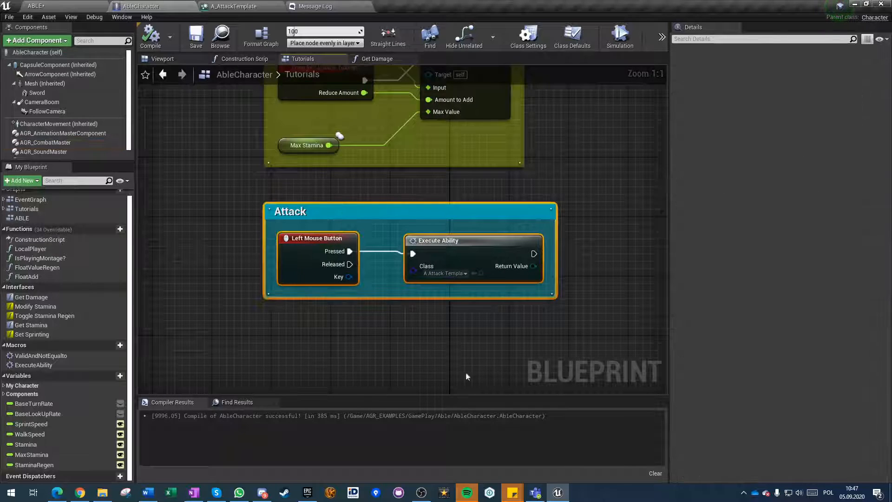
{"action": "left_click", "coordinate": [270, 219]}
{"action": "scroll", "coordinate": [278, 309], "scroll_direction": "down", "scroll_amount": 3}
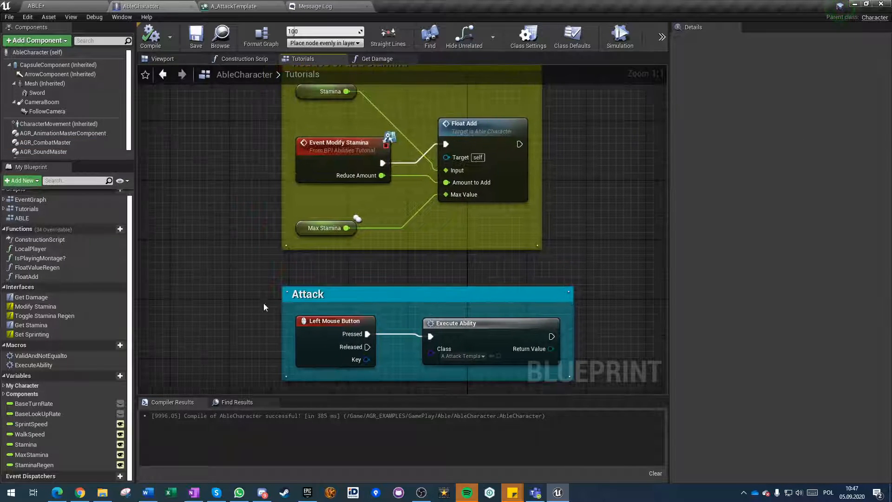
{"action": "right_click_drag", "start_coordinate": [278, 310], "coordinate": [259, 258]}
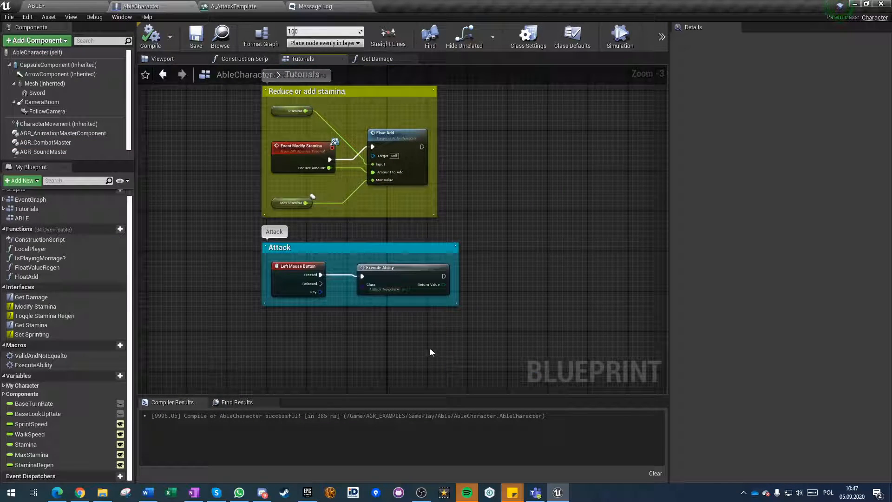
{"action": "scroll", "coordinate": [430, 352], "scroll_direction": "down", "scroll_amount": 2}
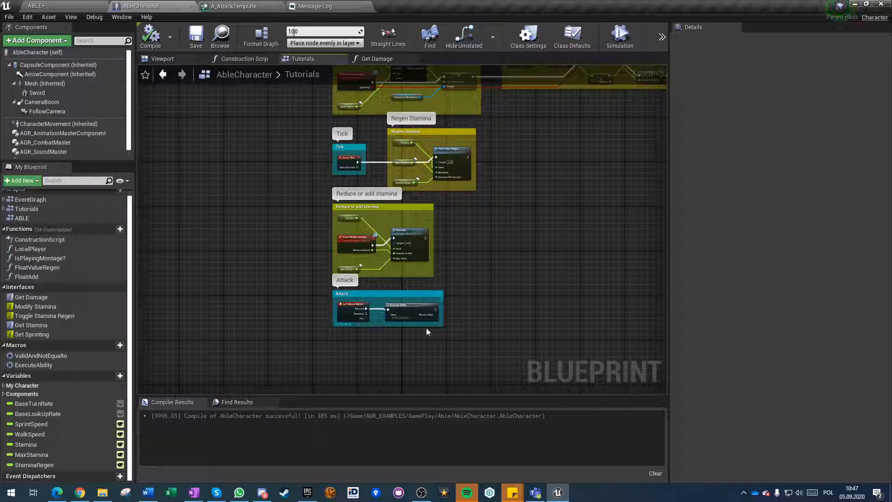
{"action": "right_click_drag", "start_coordinate": [490, 337], "coordinate": [330, 278]}
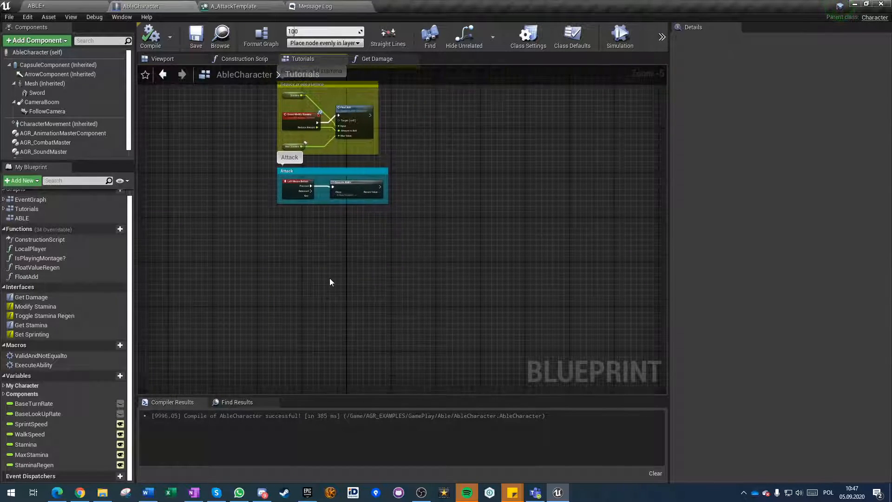
{"action": "scroll", "coordinate": [325, 220], "scroll_direction": "up", "scroll_amount": 2}
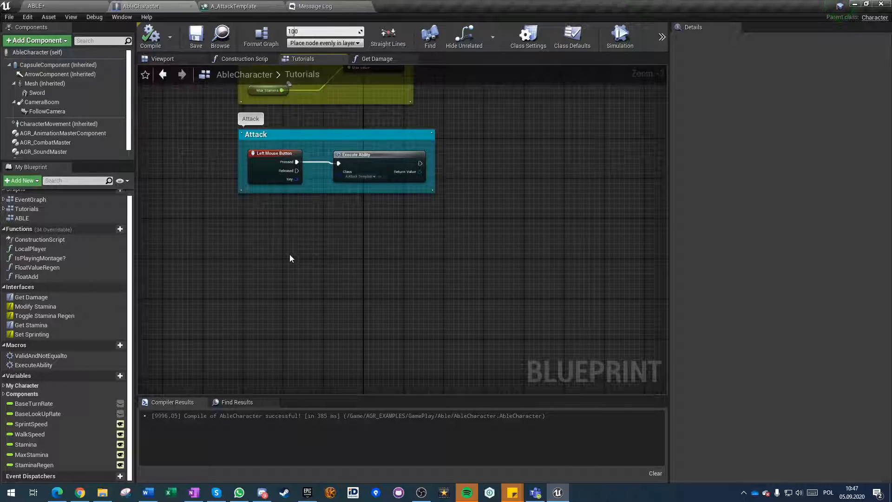
{"action": "scroll", "coordinate": [291, 258], "scroll_direction": "down", "scroll_amount": 2}
{"action": "left_click", "coordinate": [234, 6]}
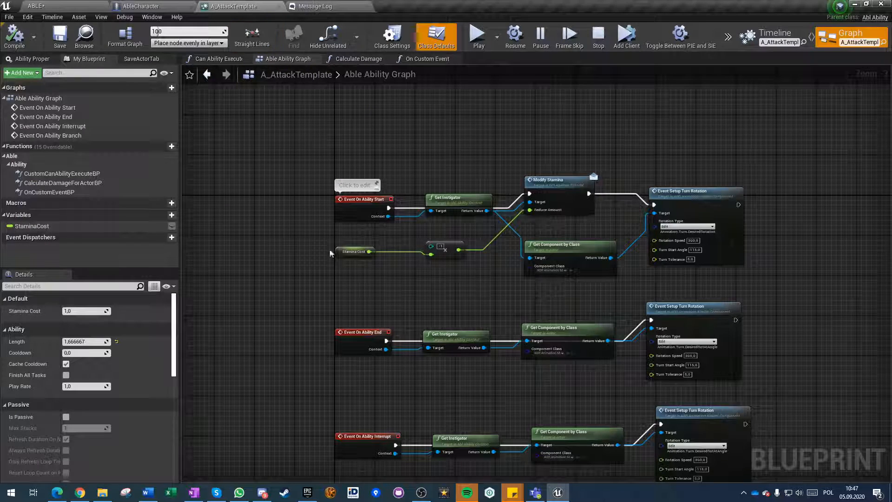
{"action": "scroll", "coordinate": [403, 236], "scroll_direction": "down", "scroll_amount": 4}
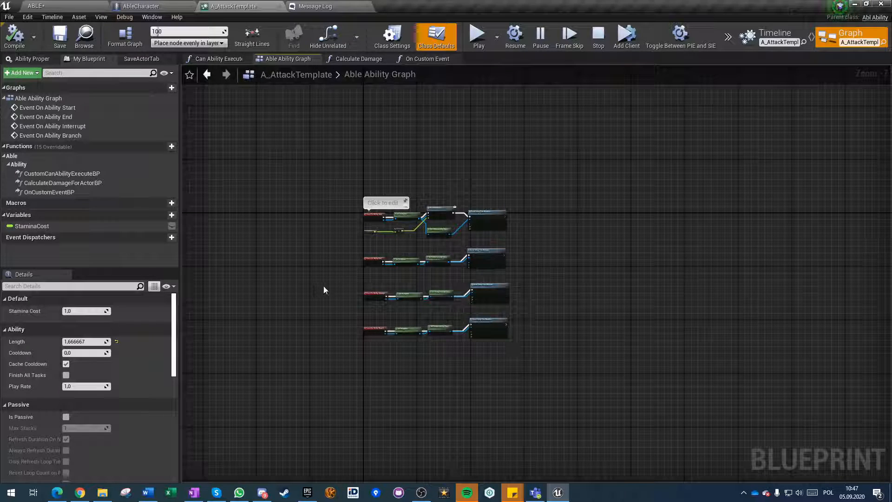
{"action": "scroll", "coordinate": [324, 290], "scroll_direction": "up", "scroll_amount": 3}
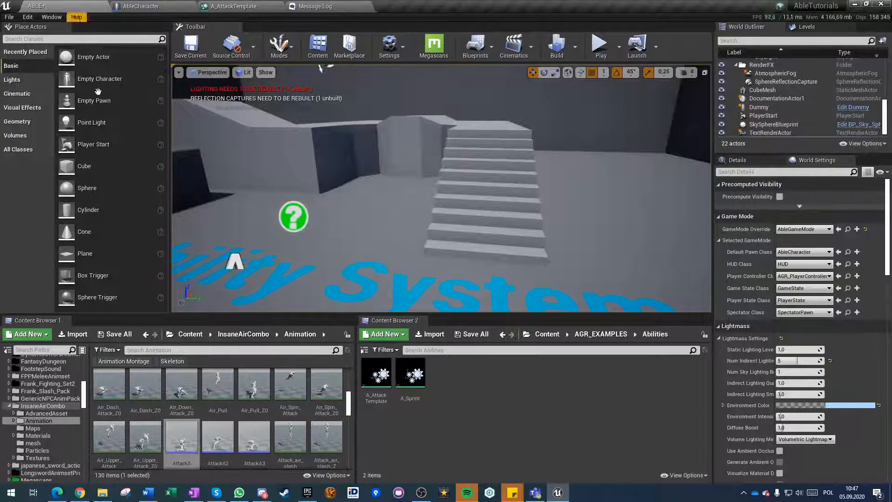
Create an Able ability blueprint in the Abilities folder with A_AttackTemplate as parent class, name it A_AttackA1, and open it.
{"action": "left_click", "coordinate": [39, 6]}
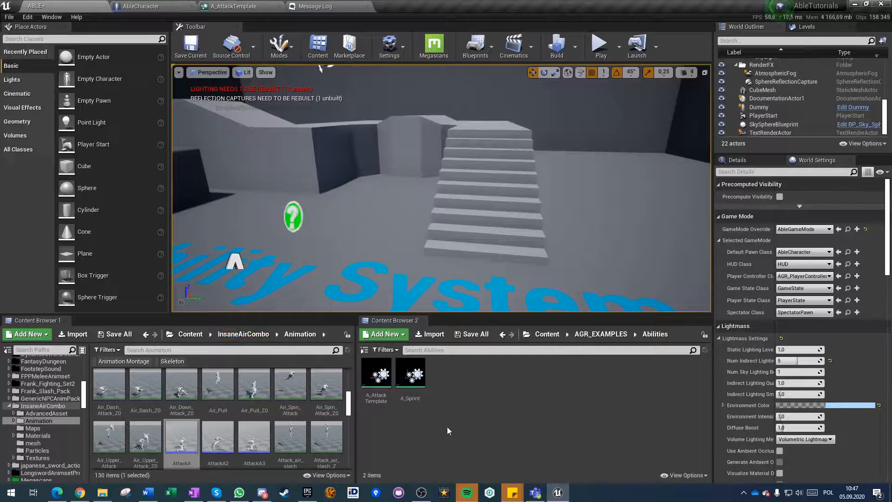
{"action": "right_click", "coordinate": [444, 375]}
{"action": "mouse_move", "coordinate": [485, 235]}
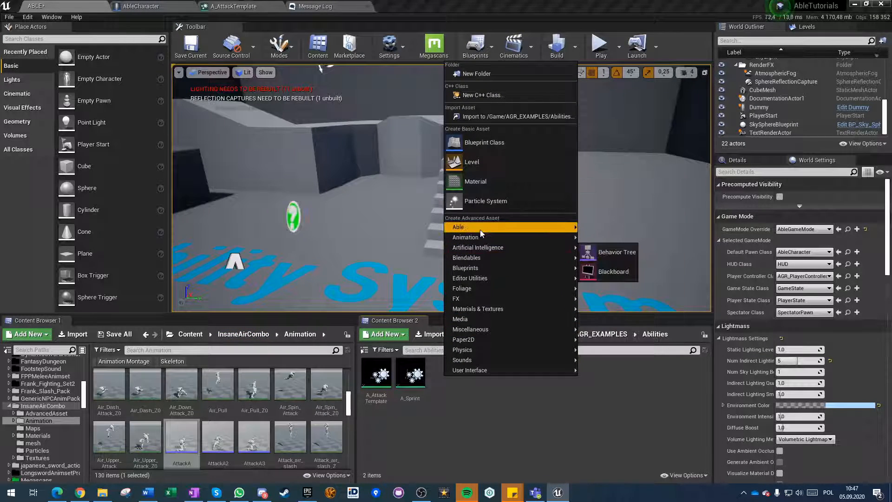
{"action": "left_click", "coordinate": [615, 235]}
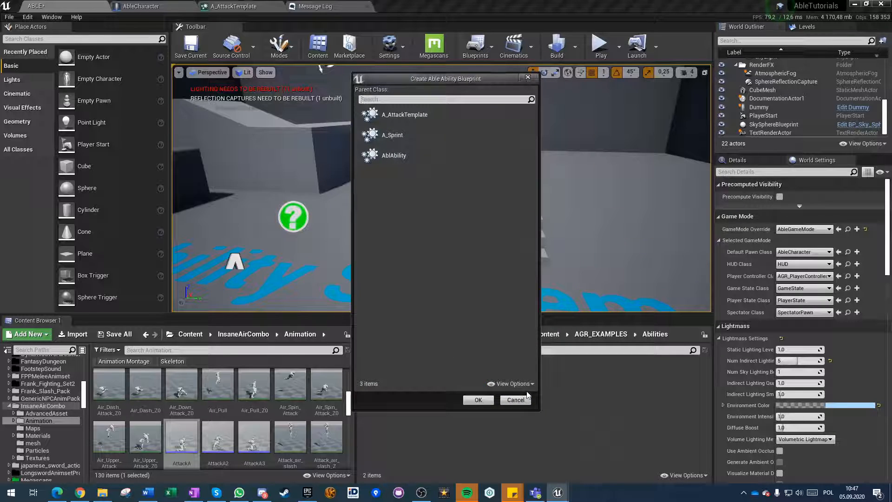
{"action": "left_click", "coordinate": [403, 114]}
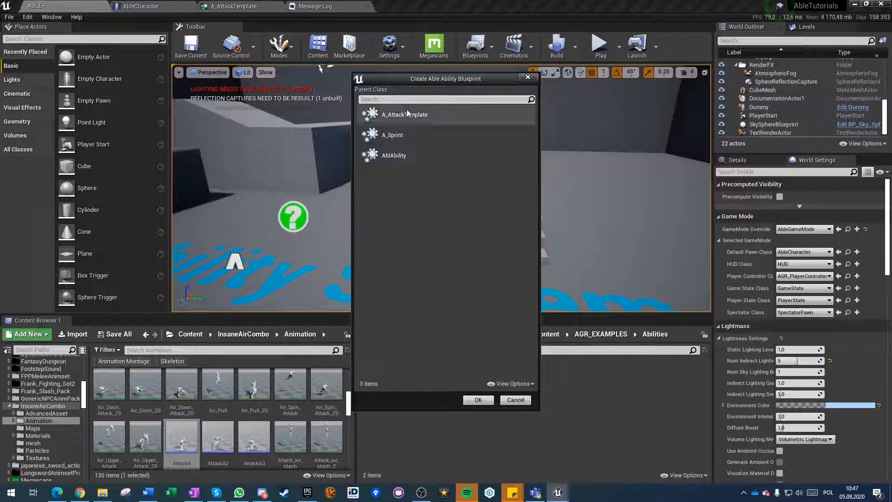
{"action": "left_click", "coordinate": [477, 400]}
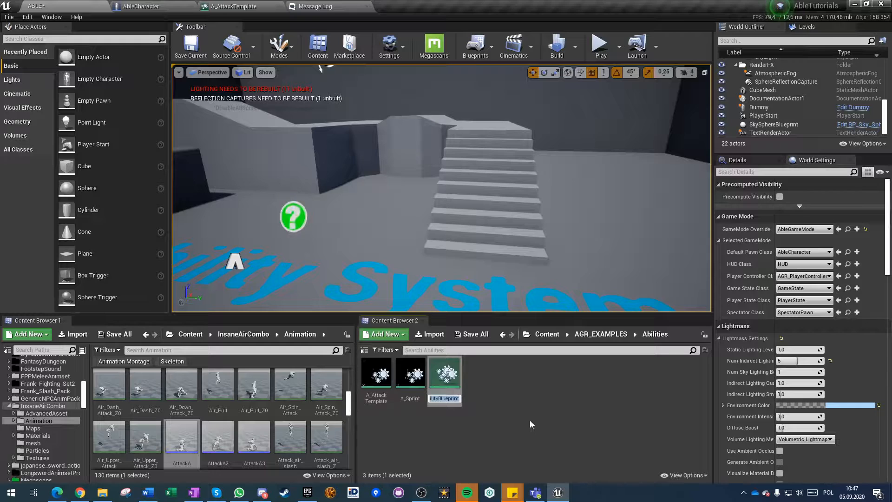
{"action": "type", "text": "A_AttackA1"}
{"action": "left_click", "coordinate": [526, 422]}
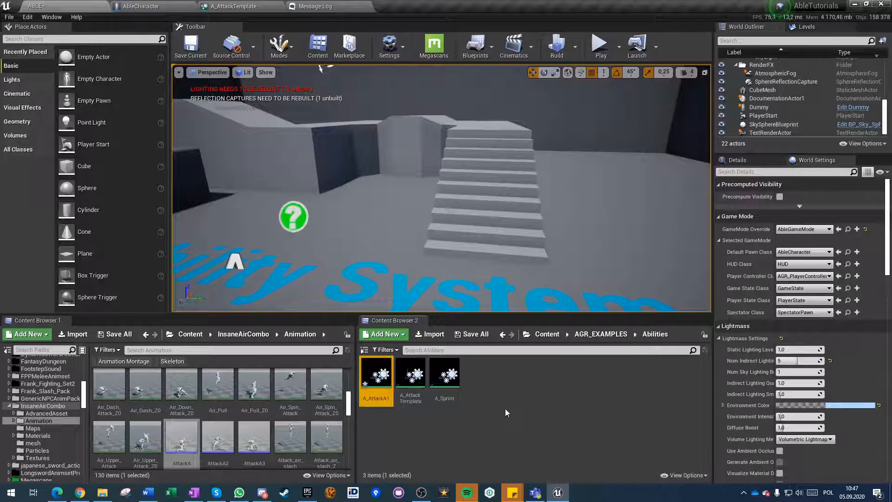
{"action": "double_click", "coordinate": [372, 379]}
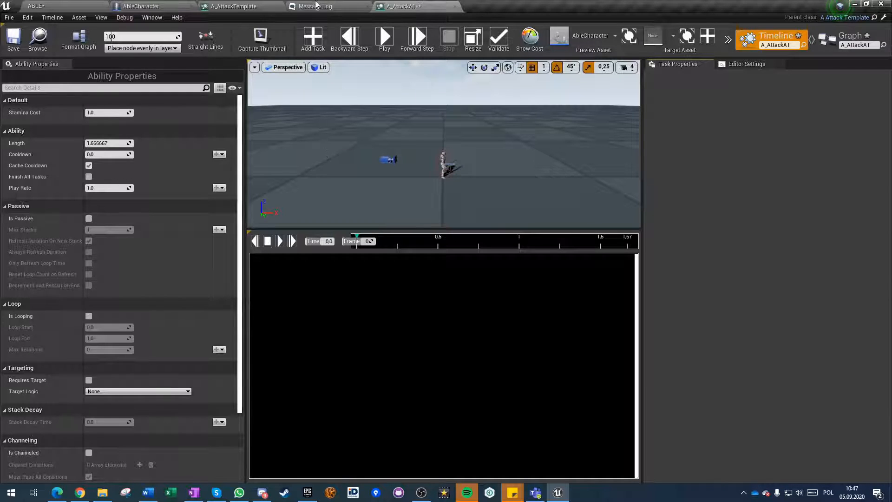
Enable Inheritable on A_AttackTemplate's Play Animation, Collision Query and Apply Damage tasks and save the ability.
{"action": "left_click", "coordinate": [228, 7]}
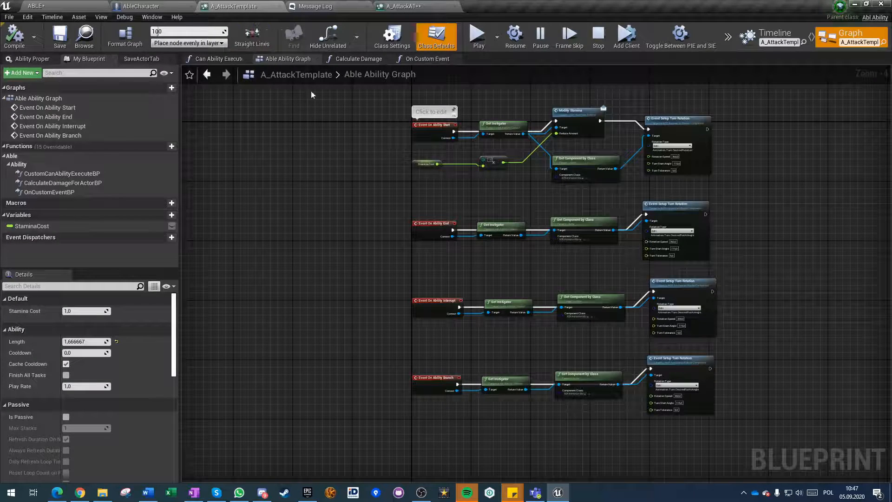
{"action": "left_click", "coordinate": [760, 43]}
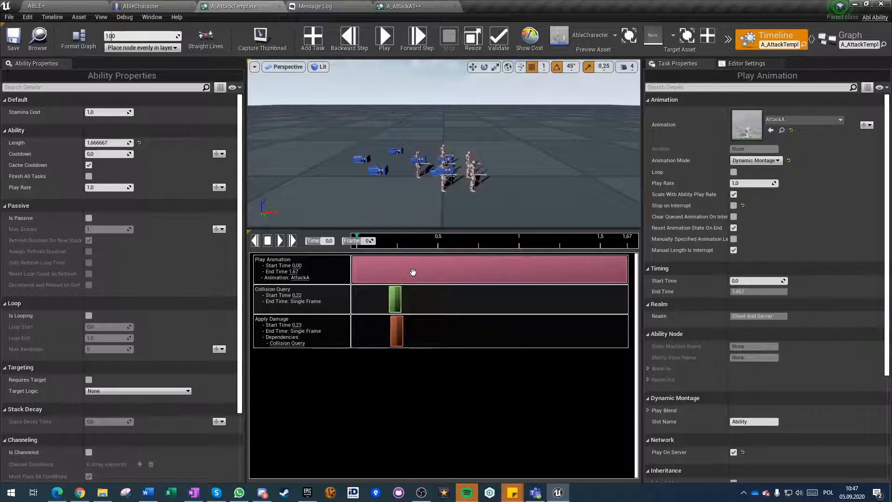
{"action": "left_click", "coordinate": [712, 88]}
{"action": "type", "text": "inher"}
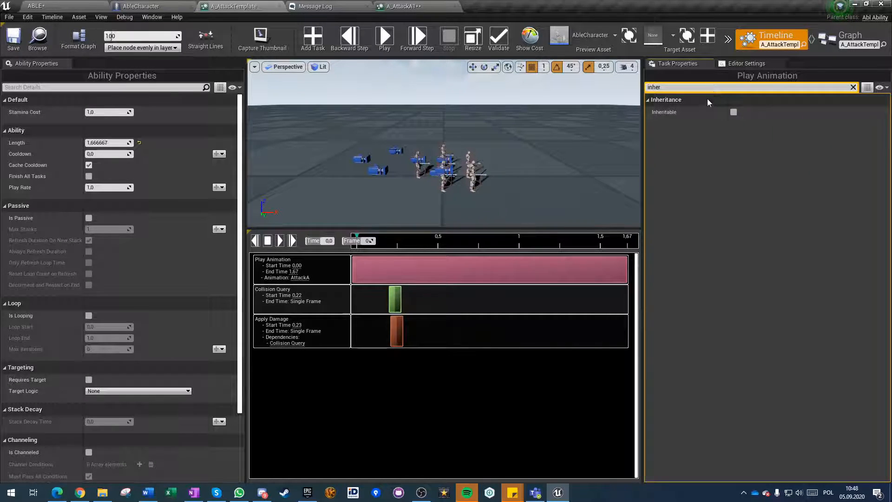
{"action": "left_click", "coordinate": [733, 112]}
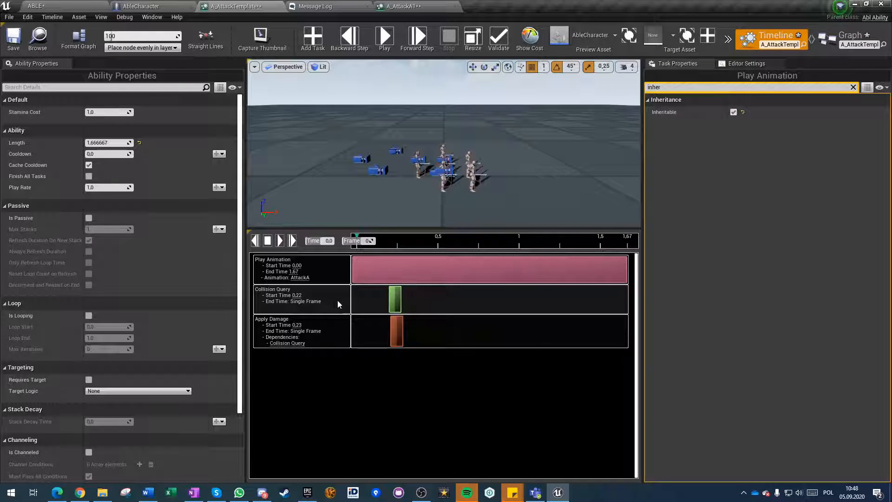
{"action": "left_click", "coordinate": [372, 298]}
{"action": "left_click", "coordinate": [733, 112]}
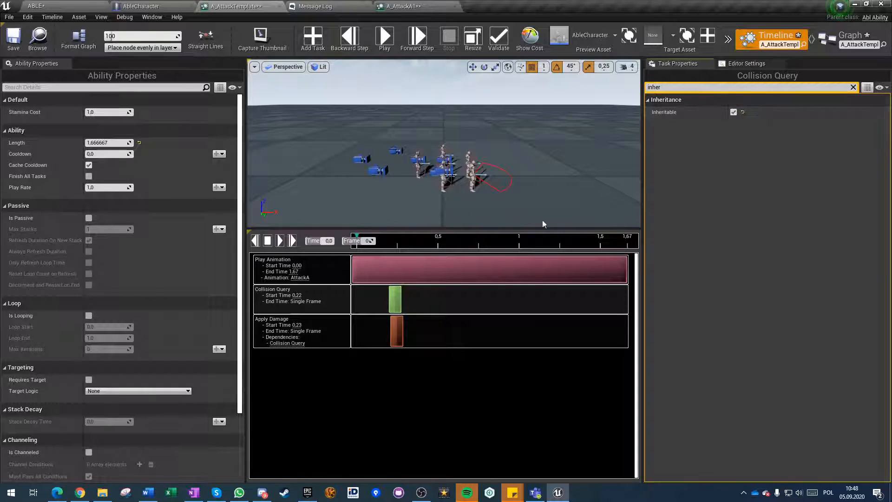
{"action": "left_click", "coordinate": [394, 331]}
{"action": "left_click", "coordinate": [733, 112]}
{"action": "left_click", "coordinate": [13, 47]}
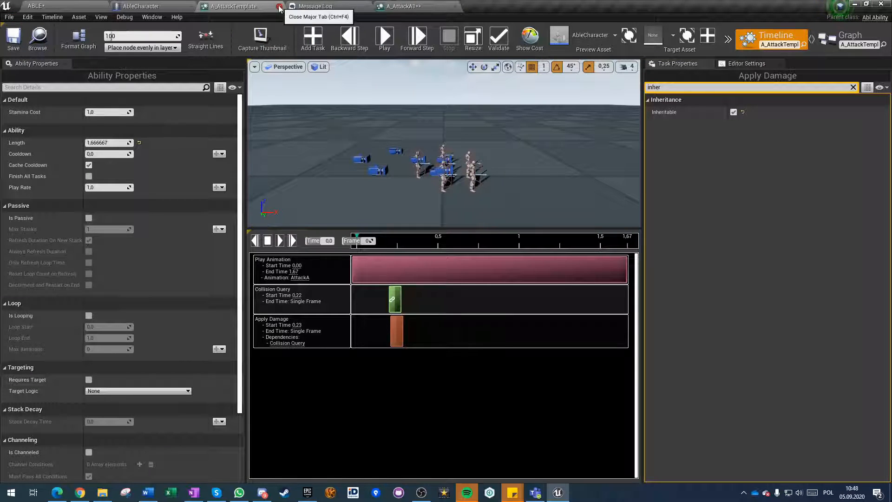
Check the A_AttackA1 timeline for inherited tasks, close it, and reopen A_AttackTemplate.
{"action": "left_click", "coordinate": [400, 6]}
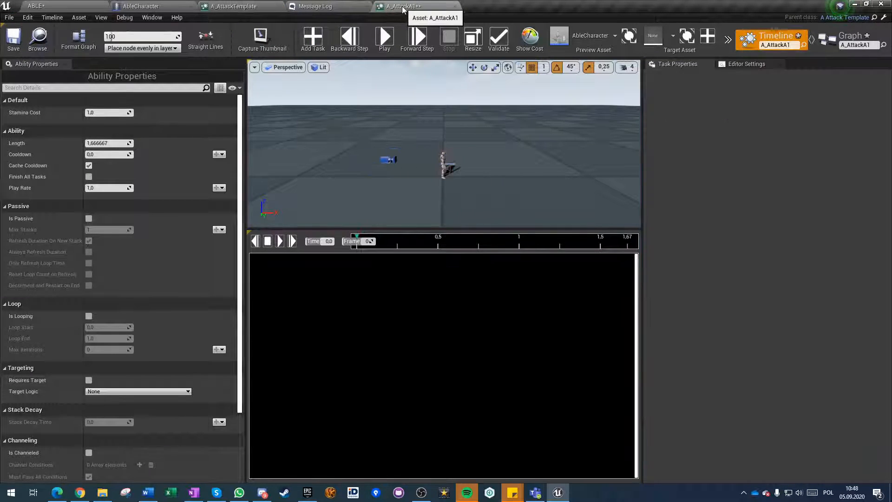
{"action": "left_click", "coordinate": [445, 7]}
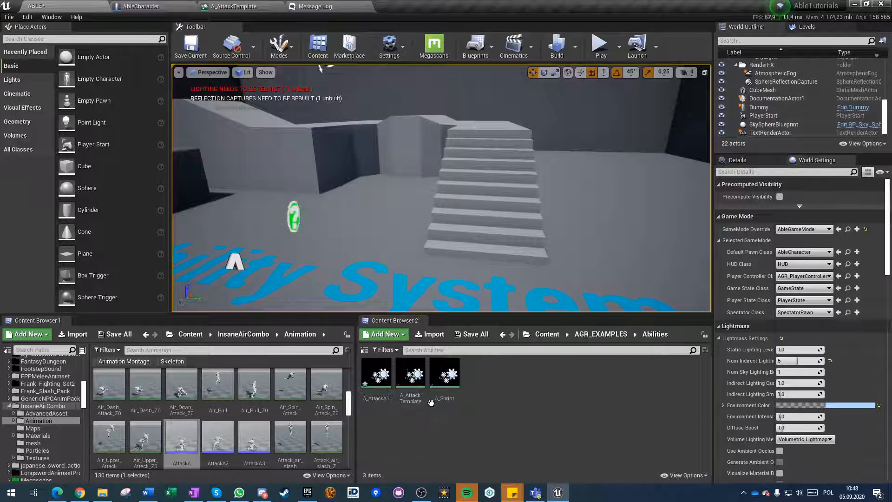
{"action": "double_click", "coordinate": [410, 384]}
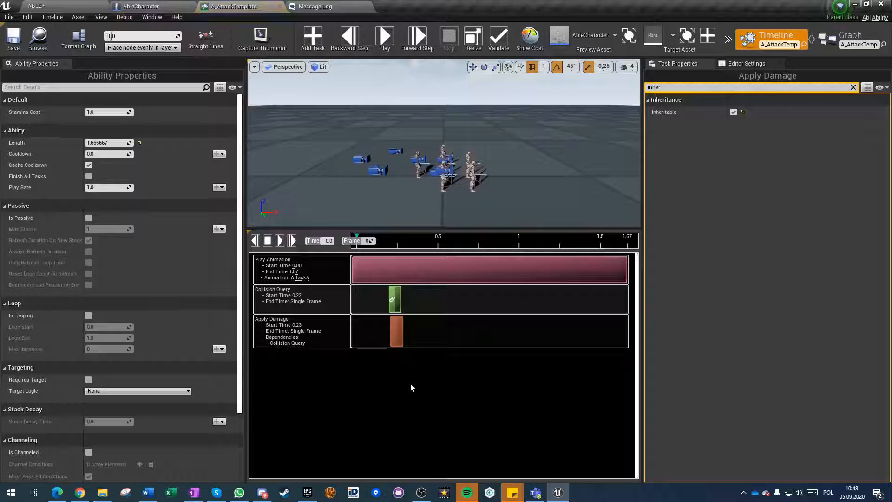
Close A_AttackTemplate, check the timeline of A_AttackA1 for inherited tasks, and close that ability as well.
{"action": "left_click", "coordinate": [280, 8]}
{"action": "left_click", "coordinate": [36, 6]}
{"action": "double_click", "coordinate": [376, 375]}
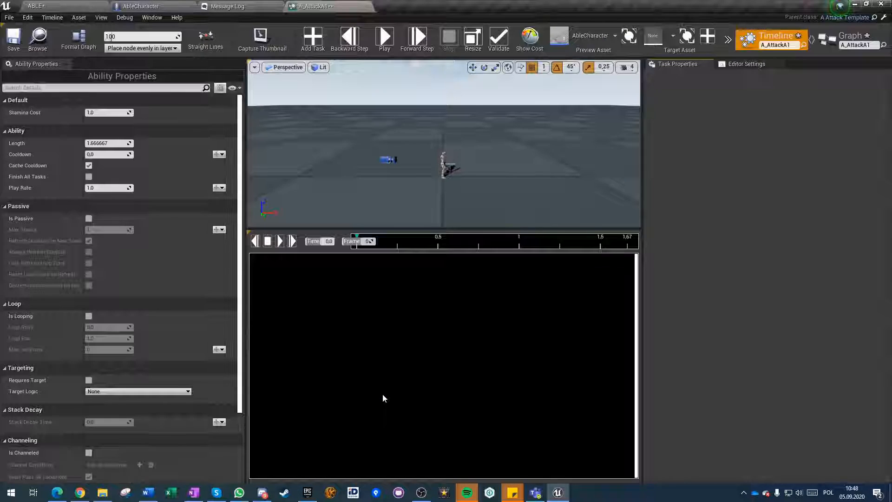
{"action": "left_click", "coordinate": [367, 7]}
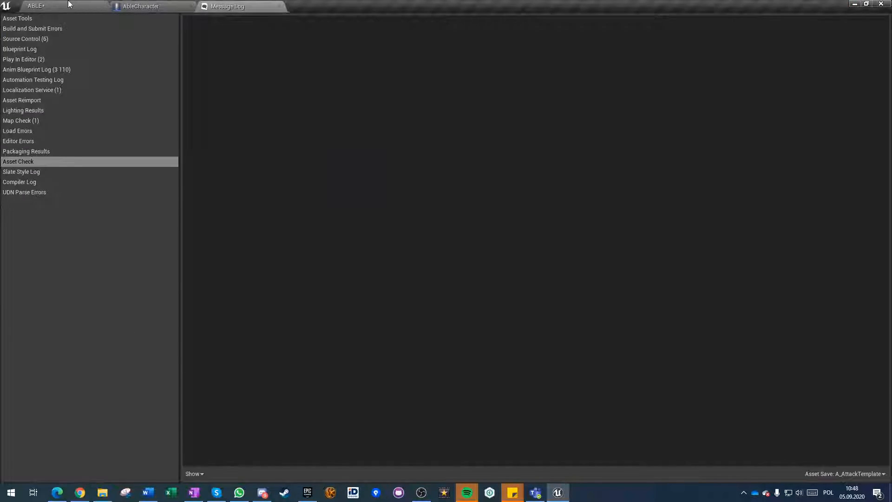
Delete the A_AttackA1 ability asset from the Abilities folder.
{"action": "right_click", "coordinate": [380, 411]}
{"action": "left_click", "coordinate": [395, 448]}
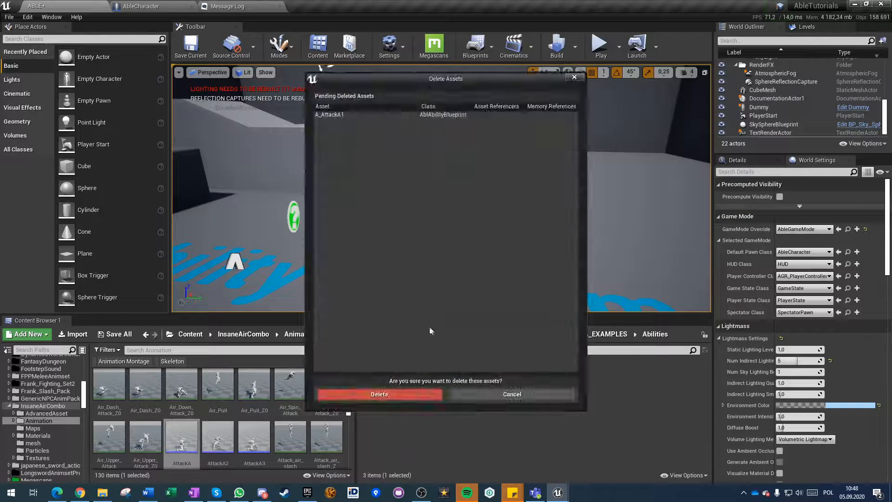
{"action": "left_click", "coordinate": [393, 394]}
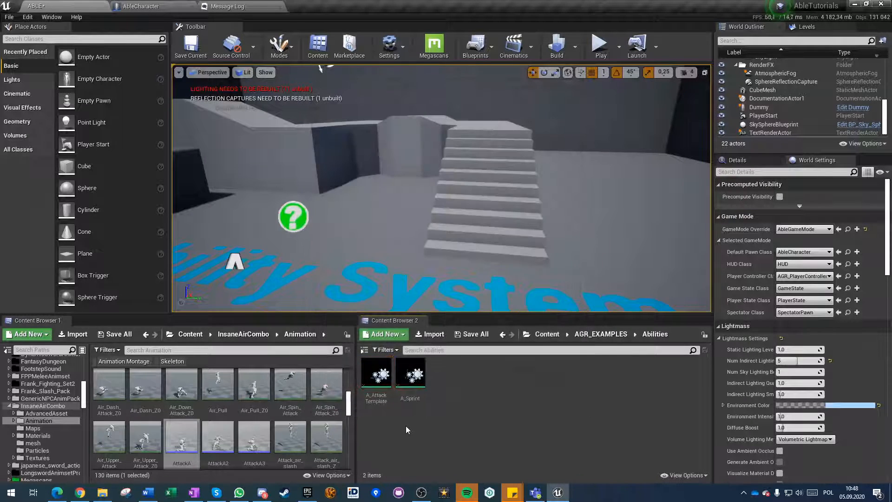
Create an Able ability blueprint in the Abilities folder with A_AttackTemplate as parent class and name it A_AttackA.
{"action": "right_click", "coordinate": [378, 377]}
{"action": "left_click", "coordinate": [439, 394]}
{"action": "right_click", "coordinate": [441, 394]}
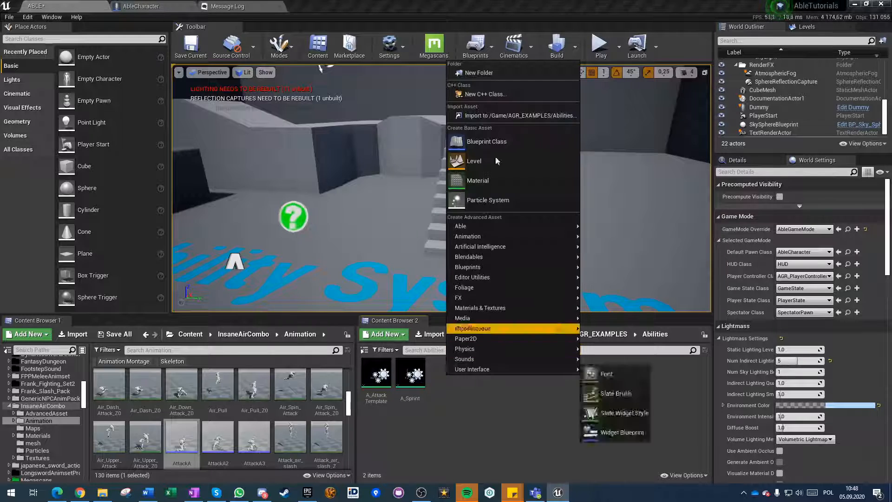
{"action": "mouse_move", "coordinate": [497, 246]}
{"action": "mouse_move", "coordinate": [497, 226]}
{"action": "left_click", "coordinate": [618, 246]}
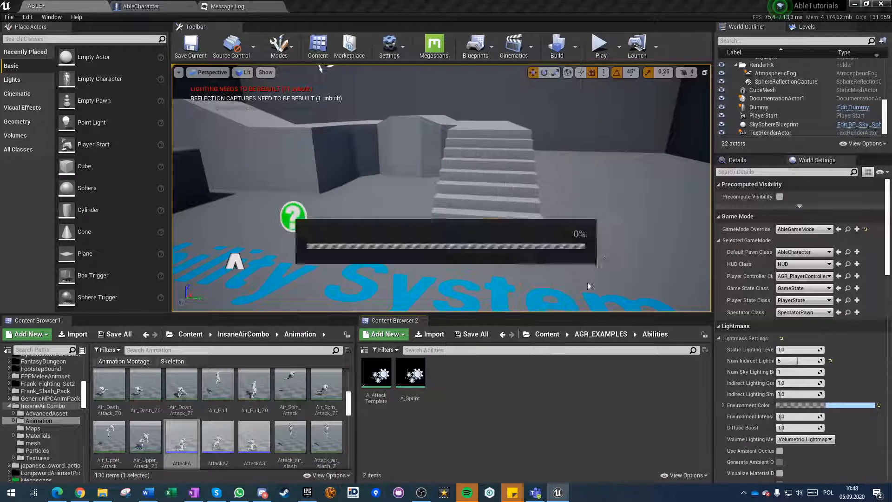
{"action": "left_click", "coordinate": [406, 134]}
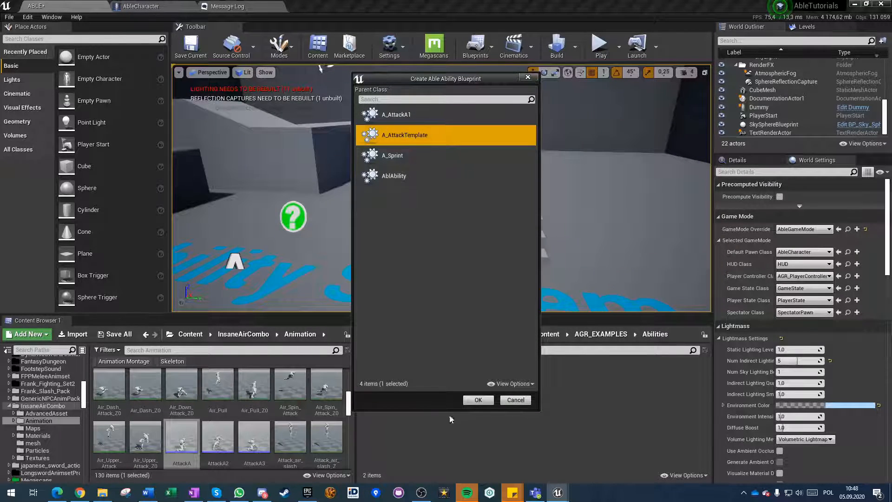
{"action": "left_click", "coordinate": [479, 400]}
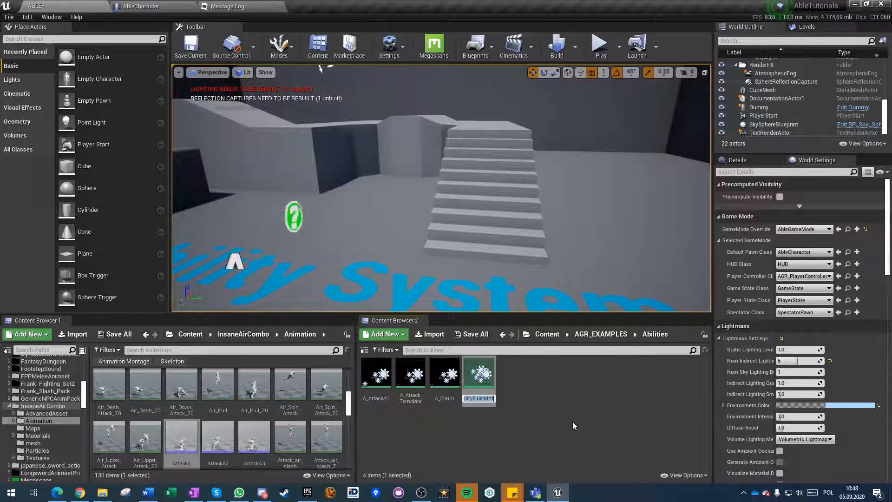
{"action": "type", "text": "A"}
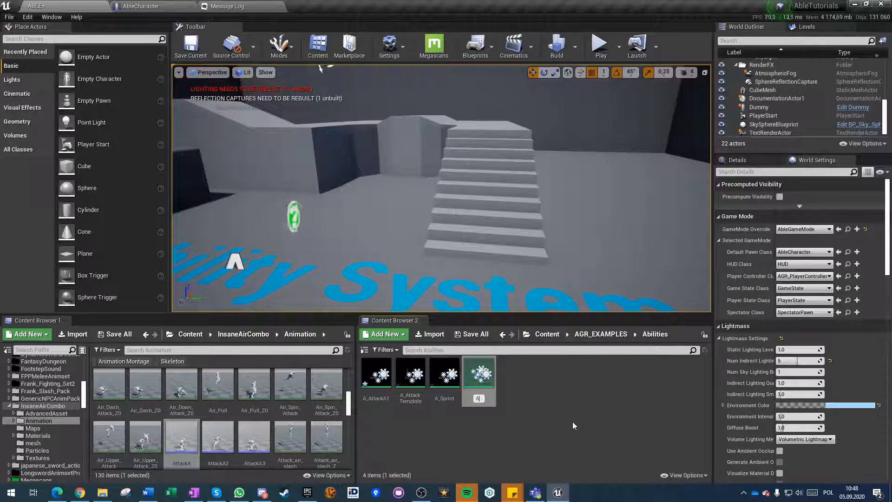
{"action": "type", "text": "_Attack"}
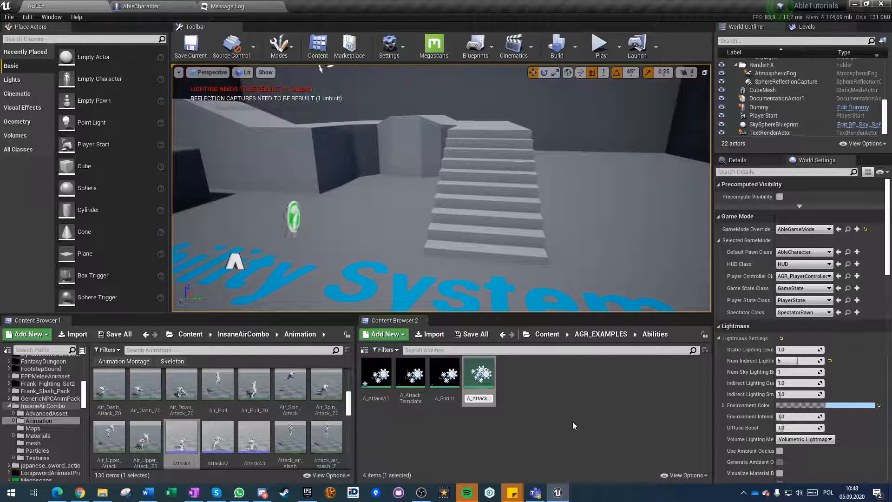
{"action": "type", "text": "A"}
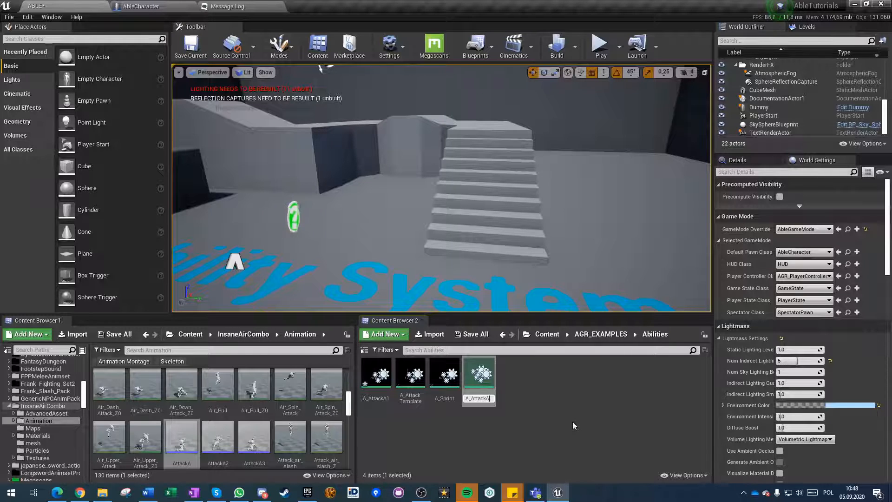
{"action": "key", "text": "Return"}
Check the timeline of the leftover A_AttackA1 ability, close it, and delete the asset from the Abilities folder.
{"action": "double_click", "coordinate": [413, 386]}
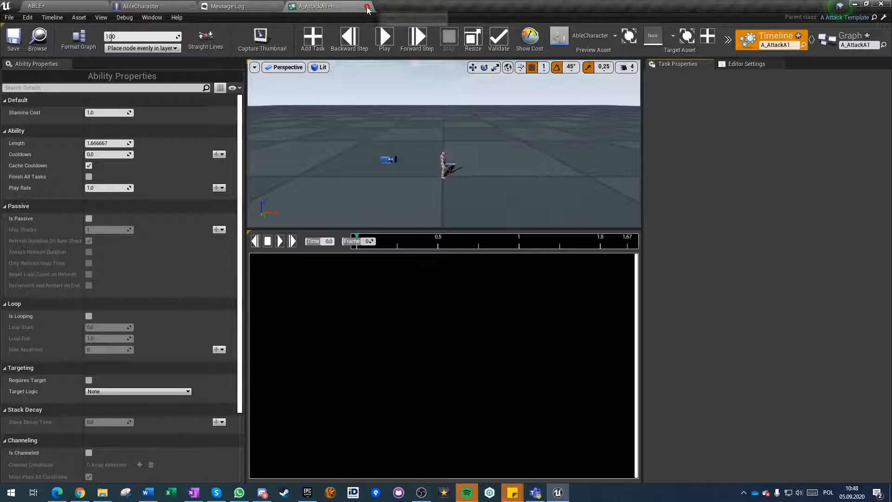
{"action": "left_click", "coordinate": [367, 8]}
{"action": "left_click", "coordinate": [45, 6]}
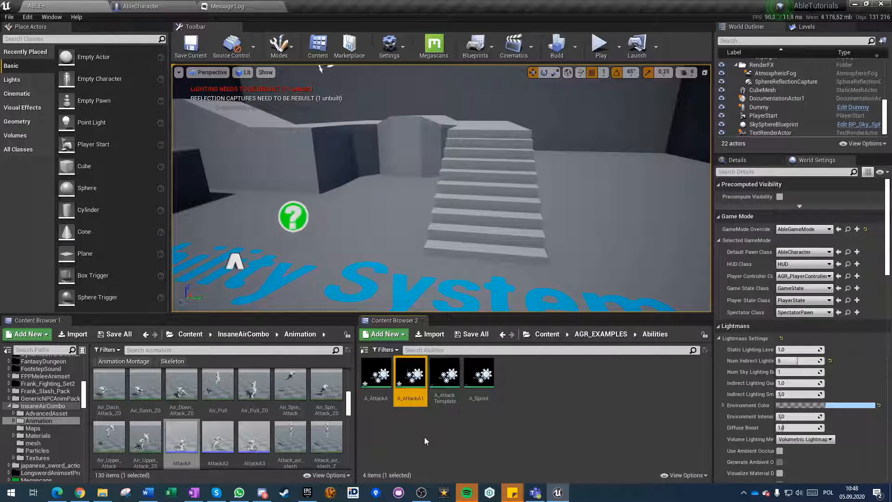
{"action": "key", "text": "Delete"}
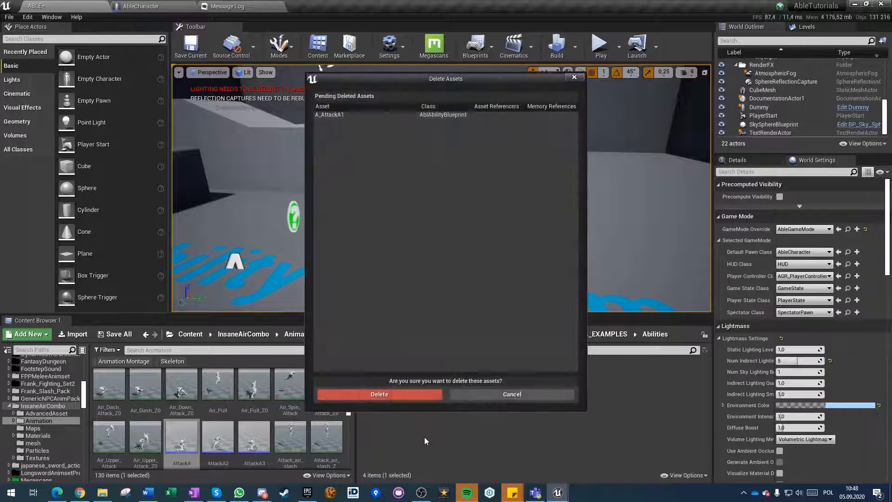
{"action": "left_click", "coordinate": [369, 395]}
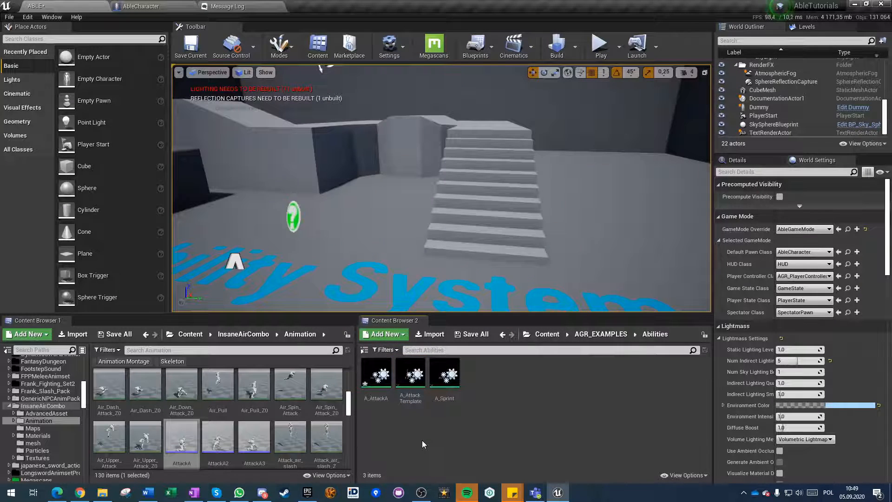
Open A_AttackA and display the properties of its inherited Play Animation task.
{"action": "double_click", "coordinate": [387, 385]}
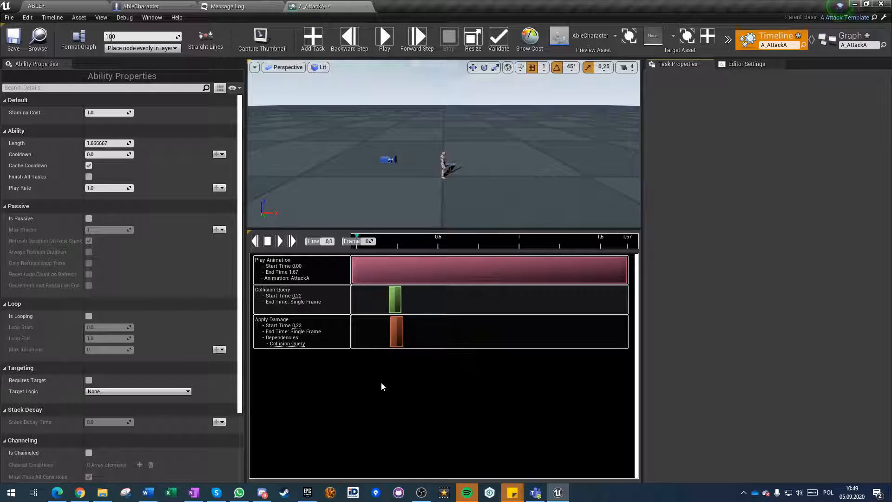
{"action": "left_click", "coordinate": [374, 262]}
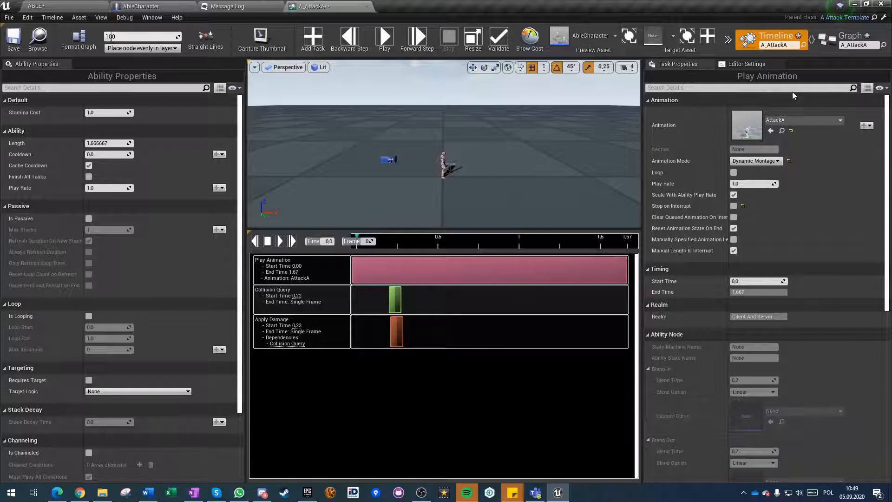
Examine the animation choices of the Play Animation task and the functions A_AttackA can override.
{"action": "left_click", "coordinate": [798, 120]}
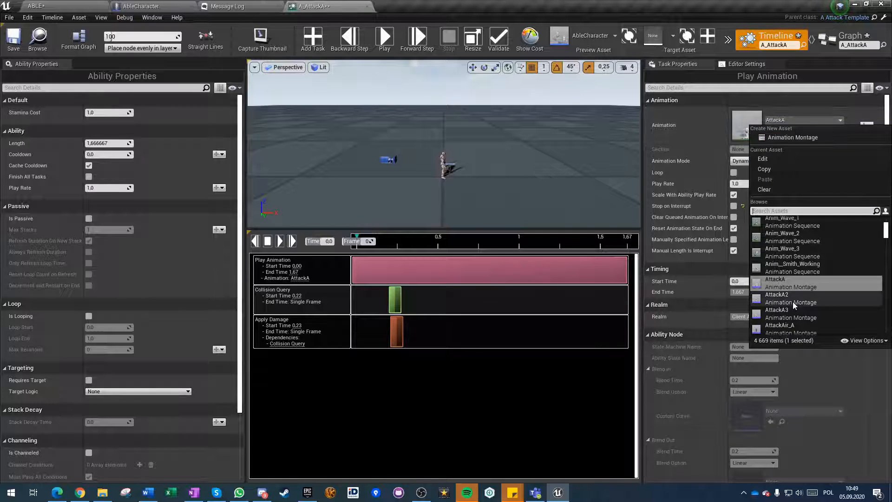
{"action": "left_click", "coordinate": [815, 118]}
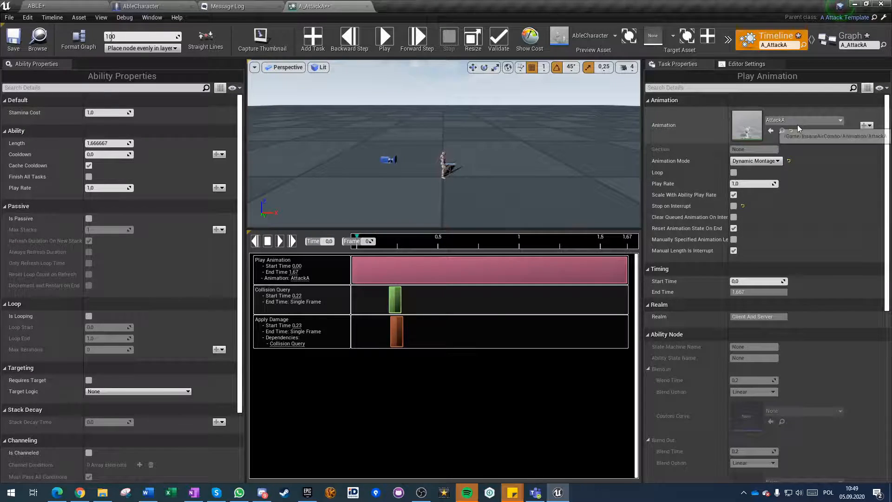
{"action": "left_click", "coordinate": [832, 38]}
{"action": "scroll", "coordinate": [389, 273], "scroll_direction": "down", "scroll_amount": 5}
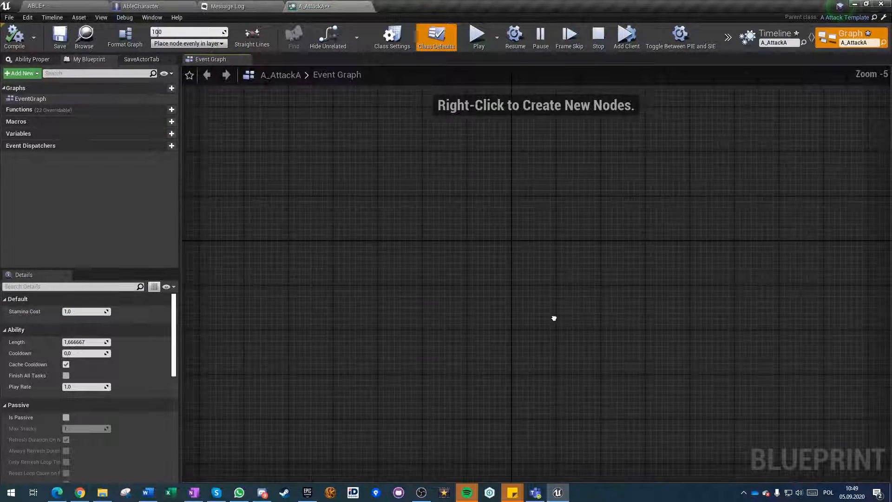
{"action": "right_click", "coordinate": [370, 194]}
{"action": "left_click", "coordinate": [304, 194]}
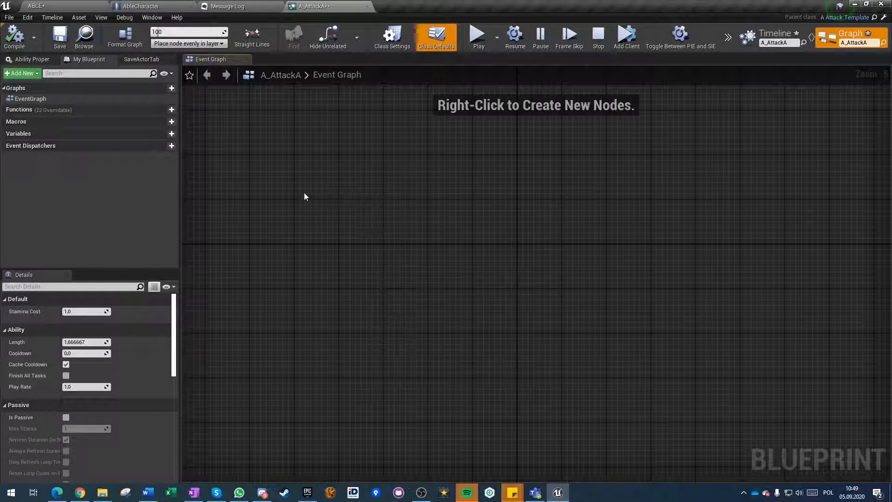
{"action": "left_click", "coordinate": [132, 110]}
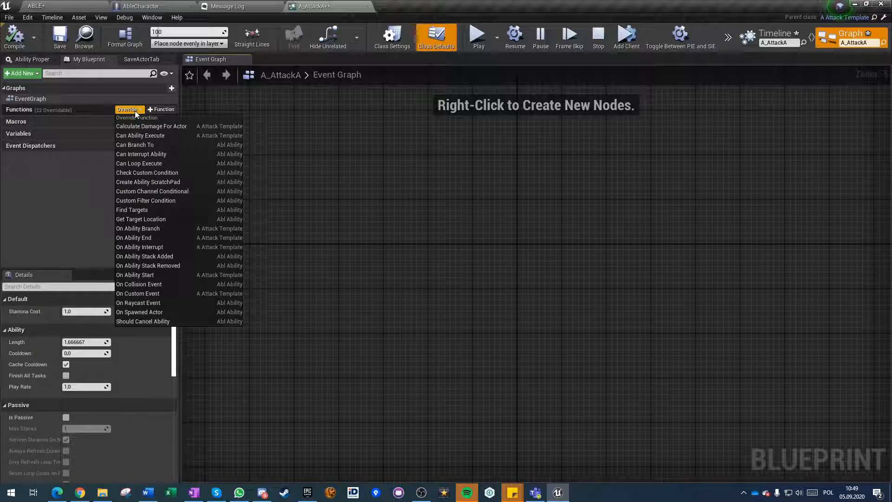
{"action": "left_click", "coordinate": [449, 244]}
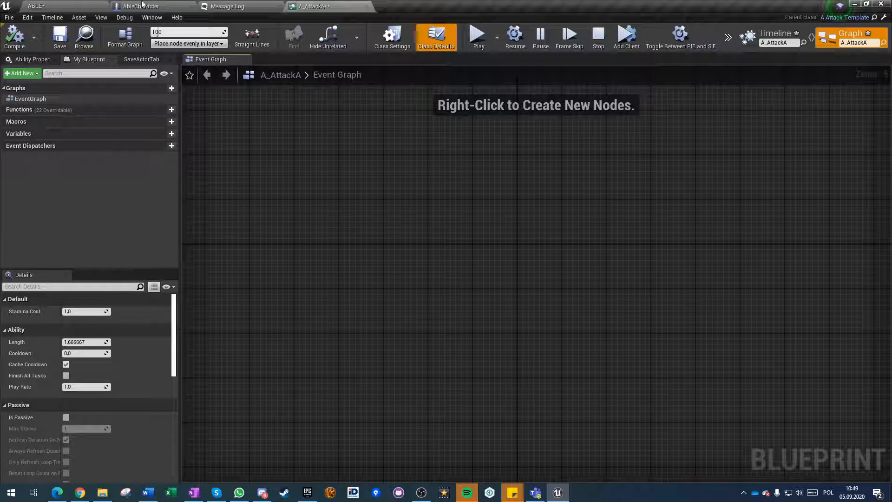
Review A_AttackA's class settings and class defaults, and save the ability.
{"action": "scroll", "coordinate": [339, 268], "scroll_direction": "down", "scroll_amount": 7}
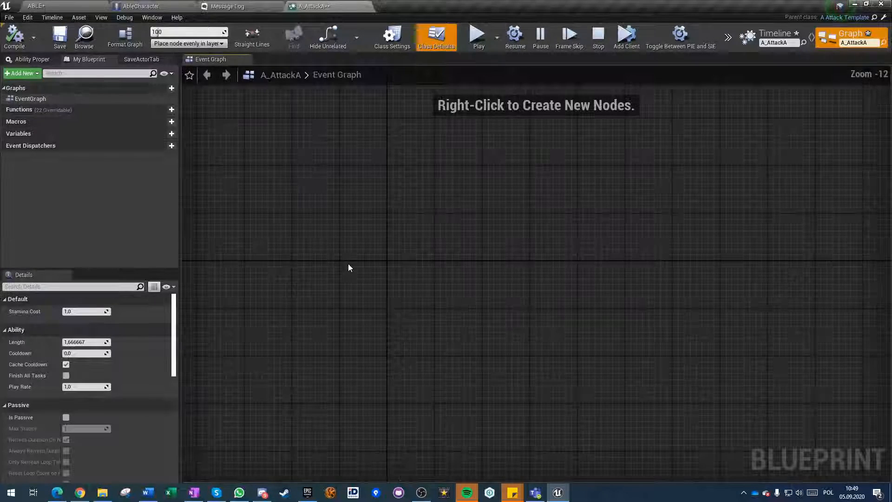
{"action": "scroll", "coordinate": [357, 223], "scroll_direction": "up", "scroll_amount": 2}
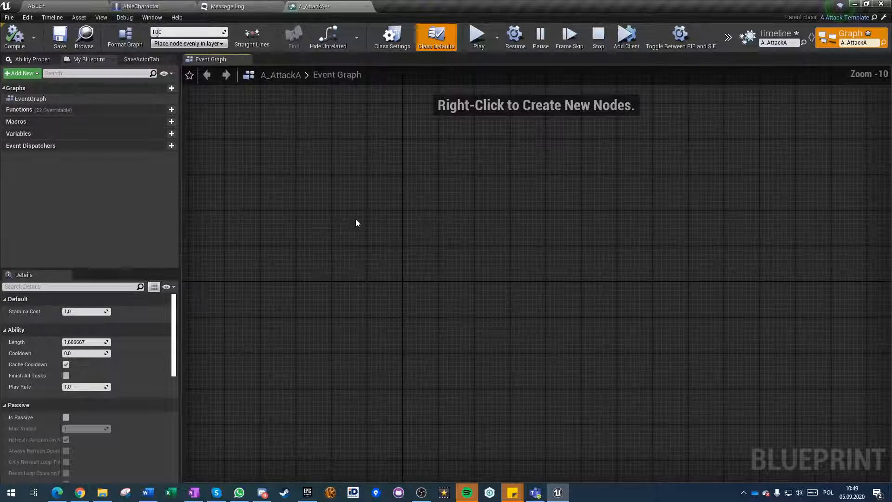
{"action": "scroll", "coordinate": [112, 358], "scroll_direction": "down", "scroll_amount": 5}
{"action": "scroll", "coordinate": [113, 354], "scroll_direction": "up", "scroll_amount": 3}
{"action": "left_click", "coordinate": [388, 38]}
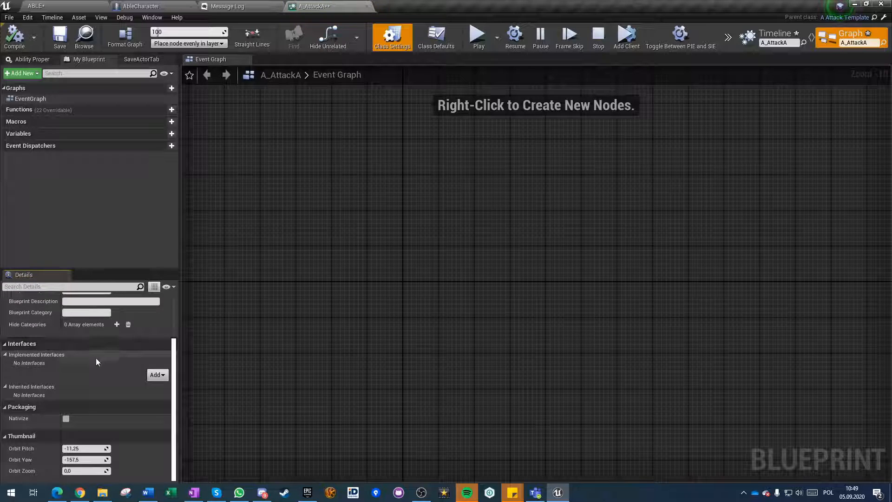
{"action": "scroll", "coordinate": [102, 354], "scroll_direction": "up", "scroll_amount": 3}
{"action": "left_click", "coordinate": [436, 37]}
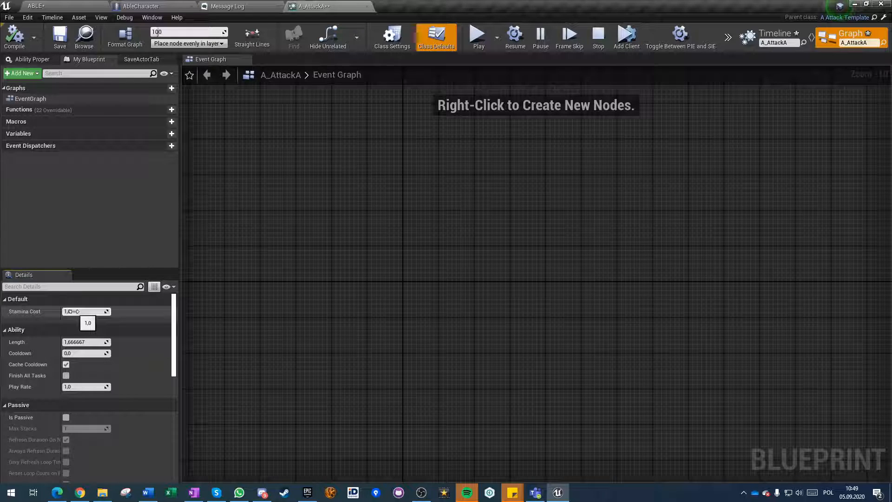
{"action": "left_click", "coordinate": [59, 36]}
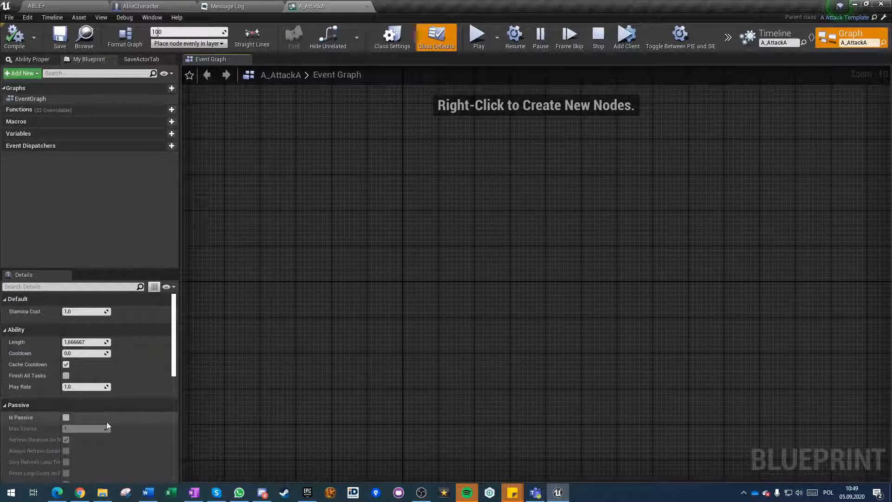
Inspect the inherited Collision Query and Apply Damage tasks in A_AttackA's timeline and save the ability.
{"action": "scroll", "coordinate": [116, 441], "scroll_direction": "down", "scroll_amount": 3}
{"action": "scroll", "coordinate": [130, 448], "scroll_direction": "down", "scroll_amount": 2}
{"action": "scroll", "coordinate": [129, 448], "scroll_direction": "up", "scroll_amount": 5}
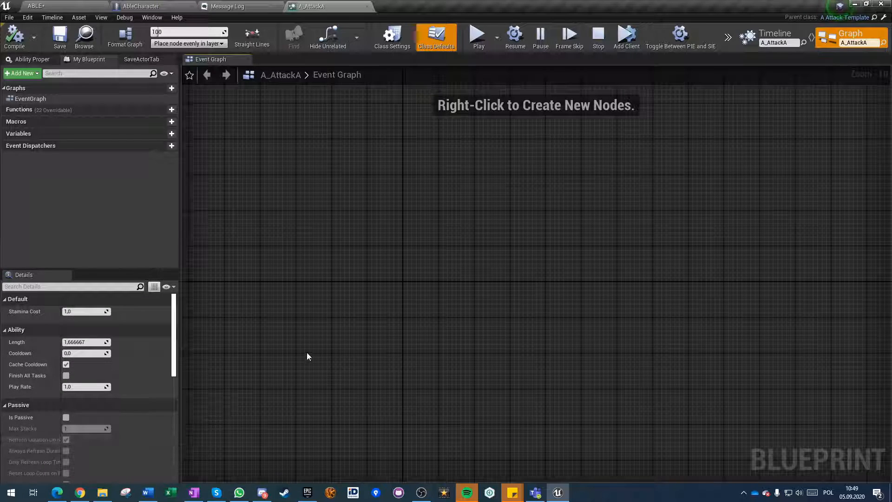
{"action": "left_click", "coordinate": [779, 32]}
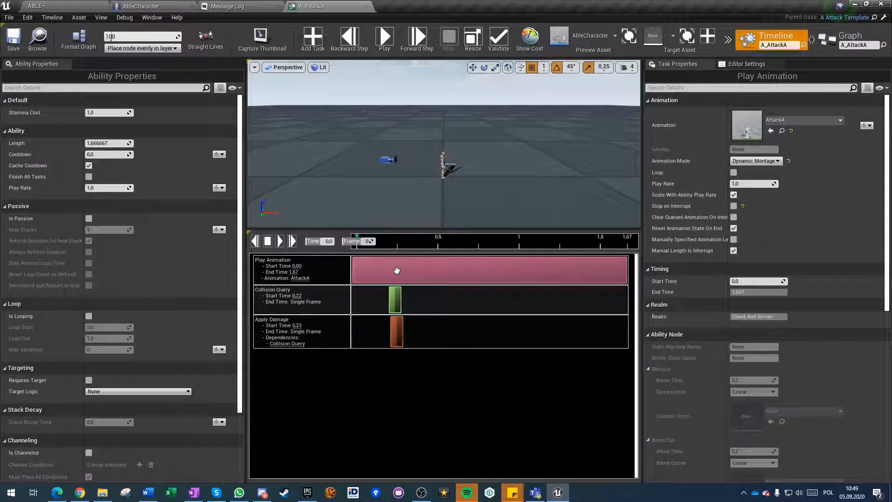
{"action": "left_click", "coordinate": [397, 302]}
{"action": "left_click", "coordinate": [395, 333]}
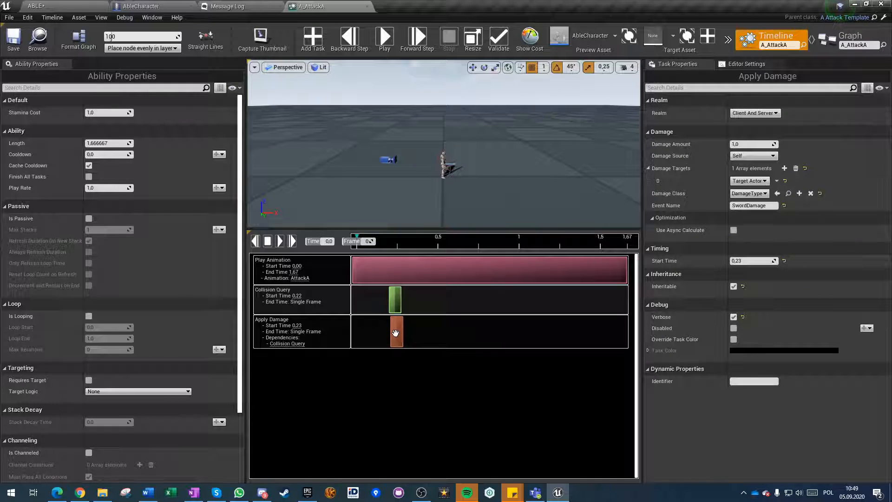
{"action": "left_click", "coordinate": [10, 41]}
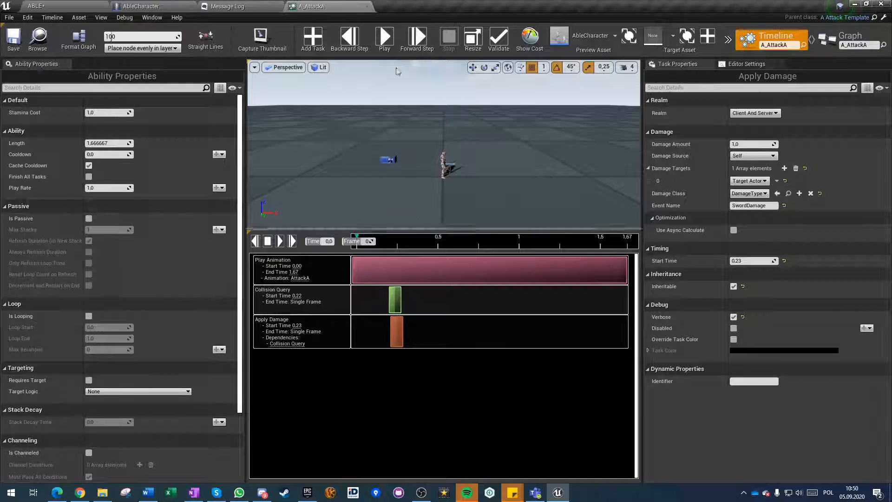
Duplicate the A_AttackA ability in the Abilities folder and name the copy A_AttackA2.
{"action": "left_click", "coordinate": [100, 5]}
{"action": "left_click", "coordinate": [376, 374]}
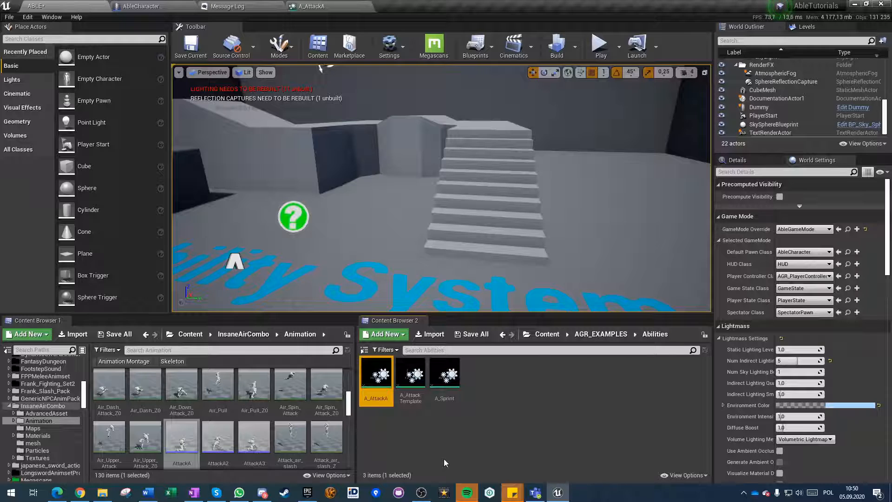
{"action": "key", "text": "ctrl+w"}
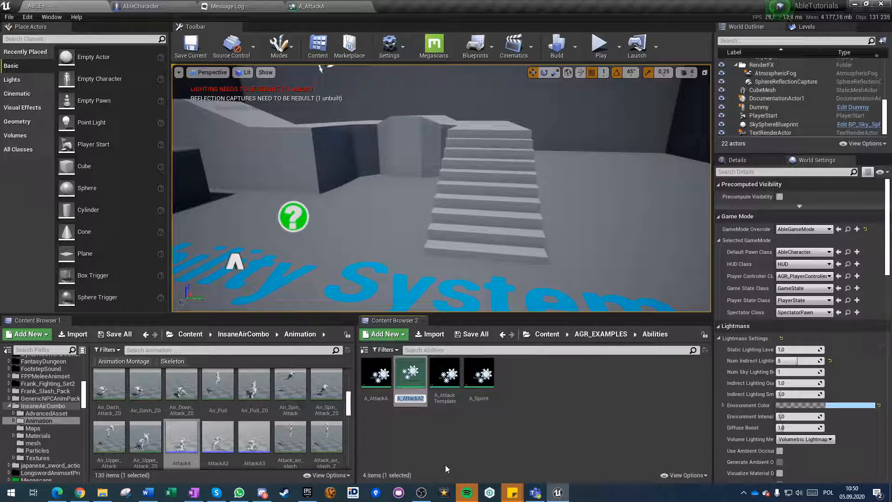
{"action": "key", "text": "Return"}
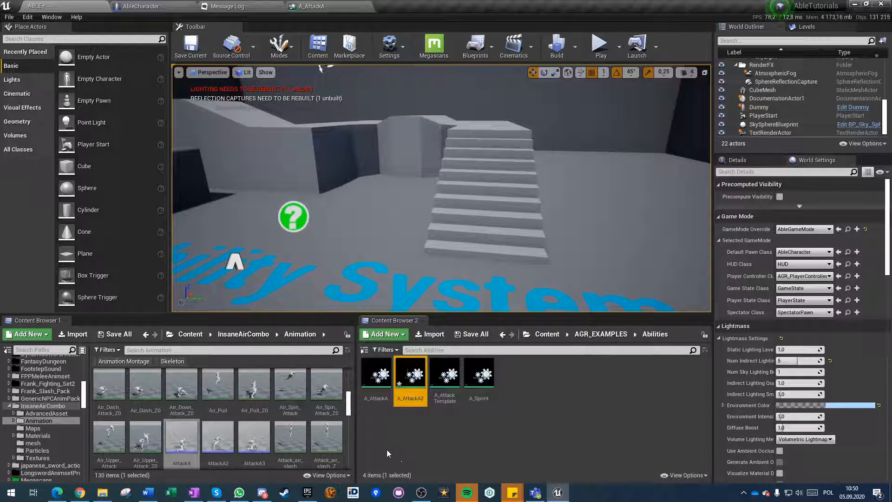
Save all modified content, including the A_AttackA1 and A_AttackA2 abilities and the ABLE level.
{"action": "left_click", "coordinate": [376, 396]}
{"action": "key", "text": "ctrl+shift+s"}
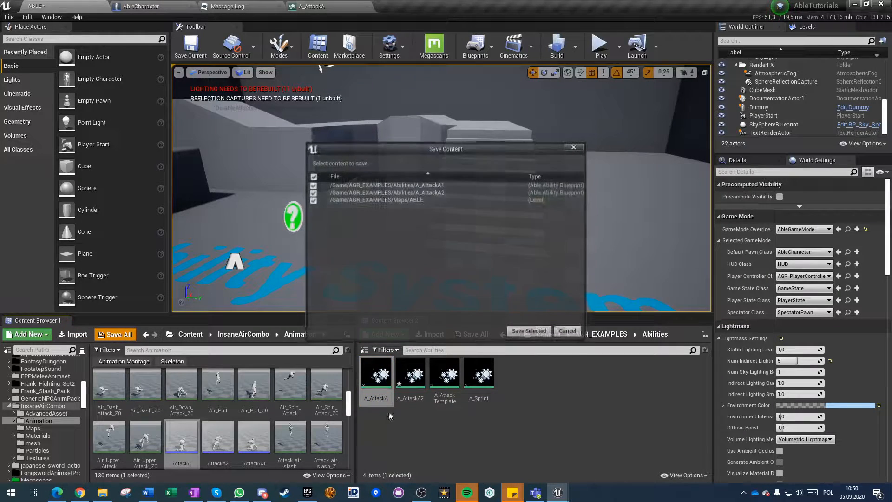
{"action": "left_click", "coordinate": [520, 332]}
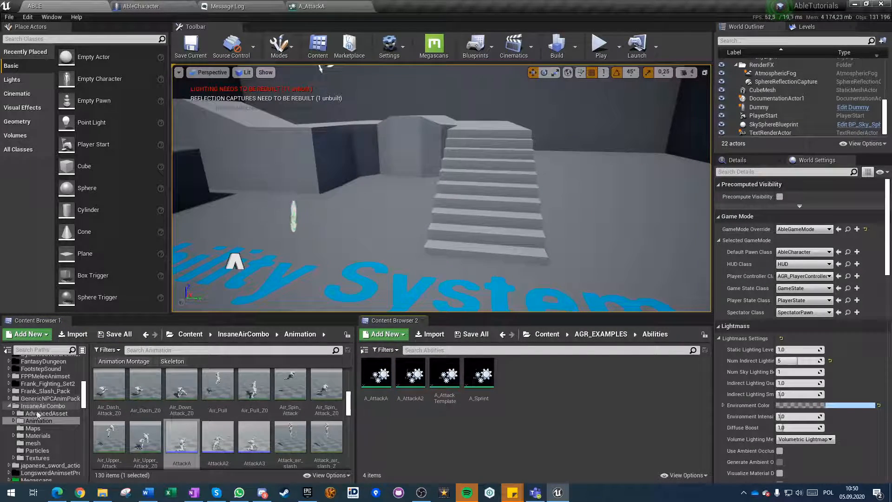
Fix up the redirectors in the whole Content folder.
{"action": "scroll", "coordinate": [39, 416], "scroll_direction": "up", "scroll_amount": 5}
{"action": "scroll", "coordinate": [40, 399], "scroll_direction": "up", "scroll_amount": 5}
{"action": "right_click", "coordinate": [28, 364]}
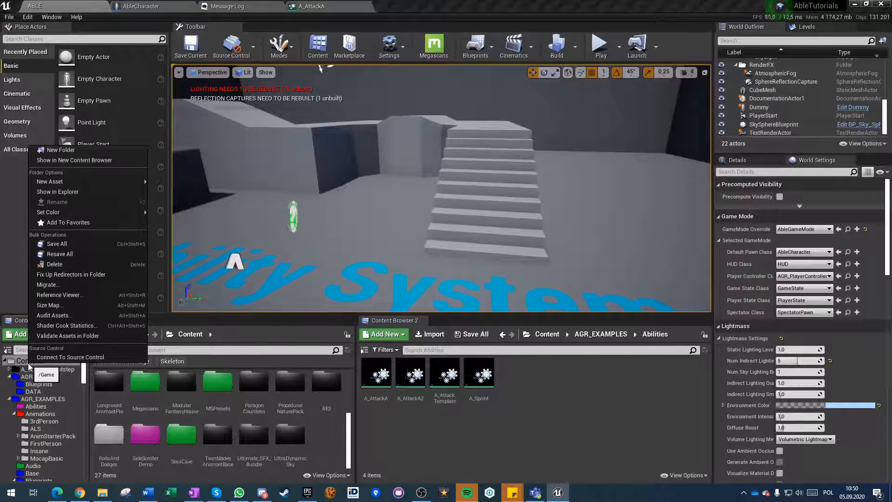
{"action": "left_click", "coordinate": [65, 275]}
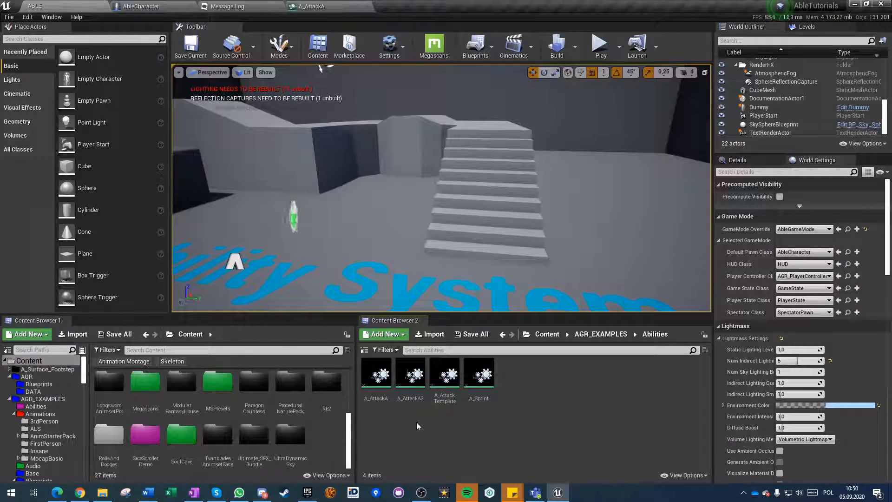
Try to rename the A_AttackA ability, and fix up the redirectors in the Content folder again.
{"action": "left_click", "coordinate": [378, 381]}
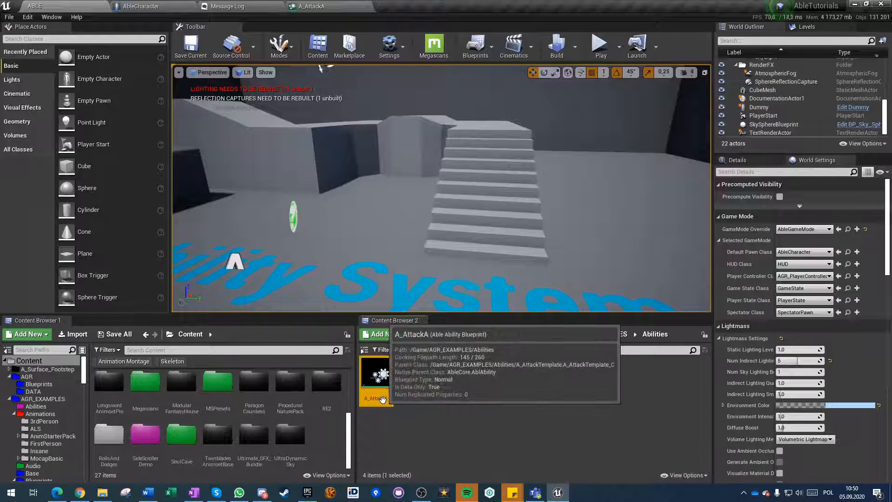
{"action": "left_click", "coordinate": [389, 454]}
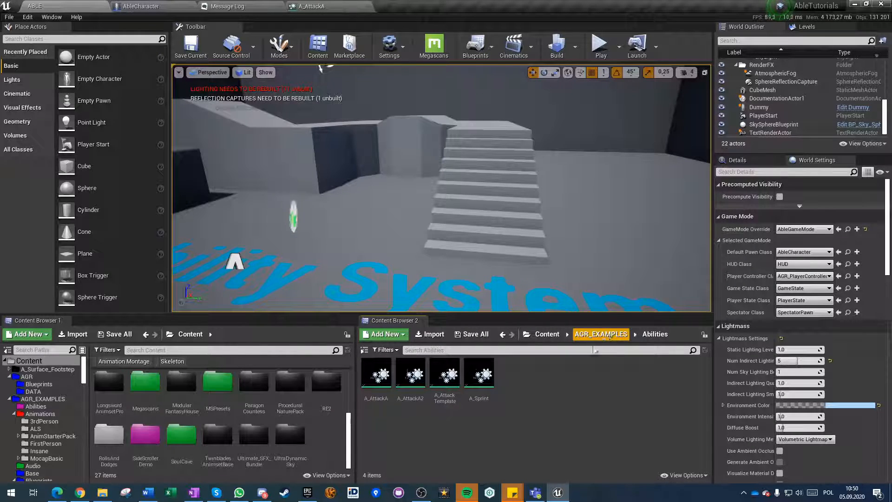
{"action": "right_click", "coordinate": [29, 361]}
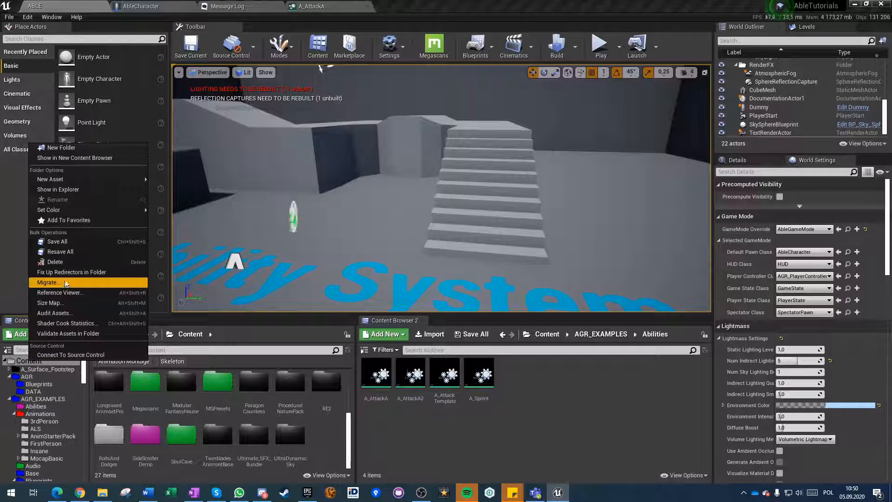
{"action": "left_click", "coordinate": [77, 273]}
{"action": "left_click", "coordinate": [469, 424]}
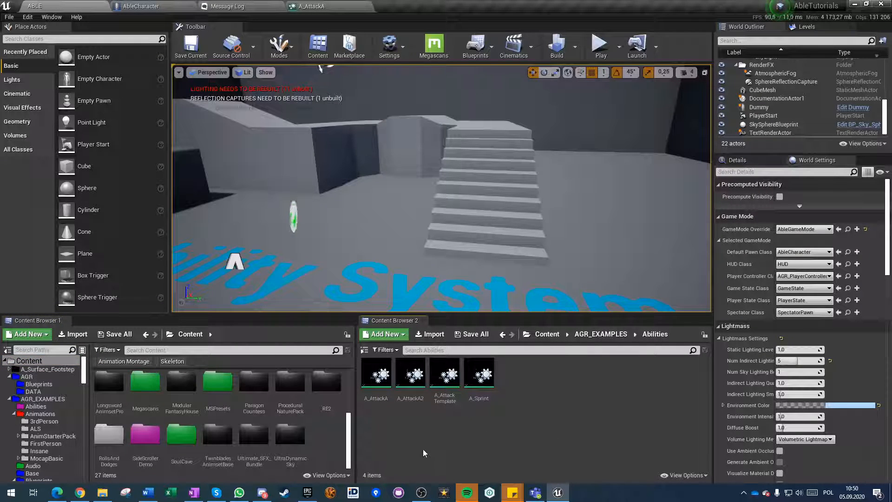
Open A_AttackA2 and set its Play Animation task to the AttackA2 animation montage.
{"action": "double_click", "coordinate": [410, 374]}
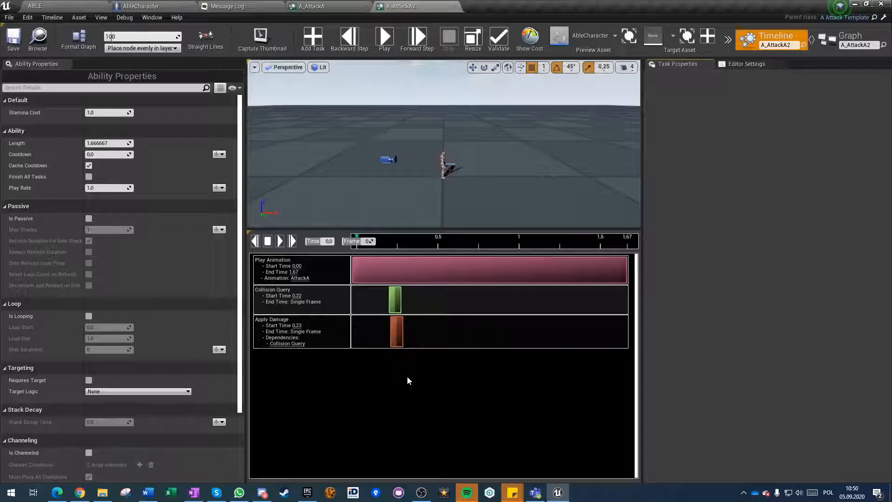
{"action": "left_click", "coordinate": [478, 270]}
{"action": "left_click", "coordinate": [775, 121]}
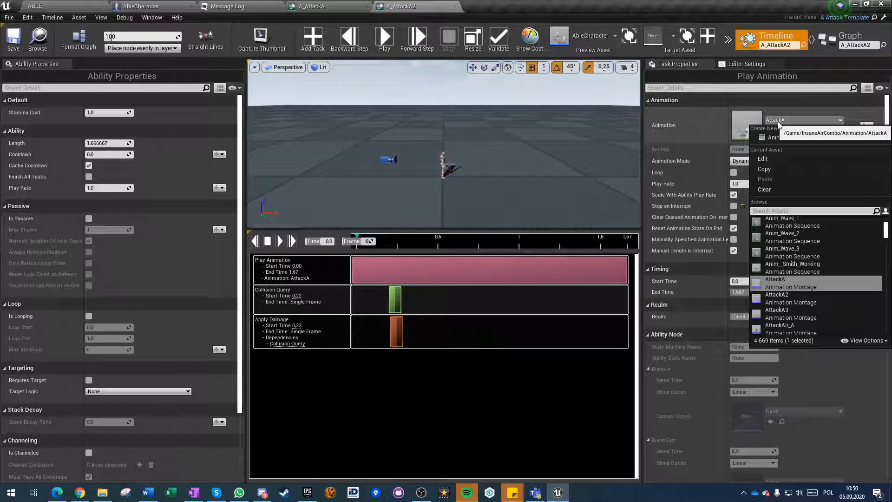
{"action": "left_click", "coordinate": [786, 298]}
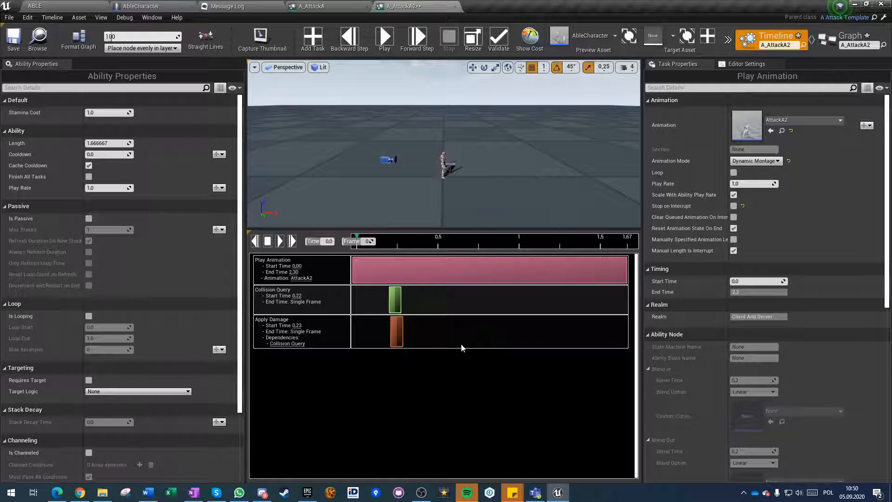
Preview A_AttackA2 and move its Collision Query to about 0.31 s and Apply Damage to about 0.36 s.
{"action": "left_click", "coordinate": [382, 39]}
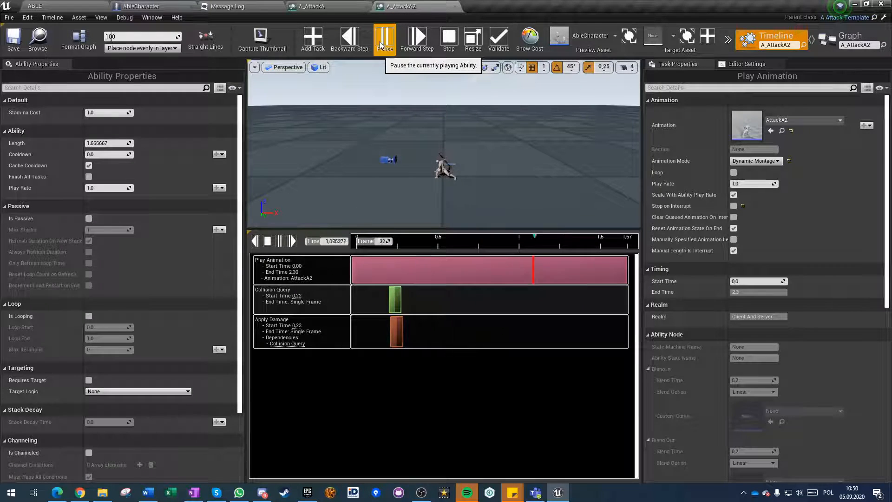
{"action": "left_click", "coordinate": [382, 42]}
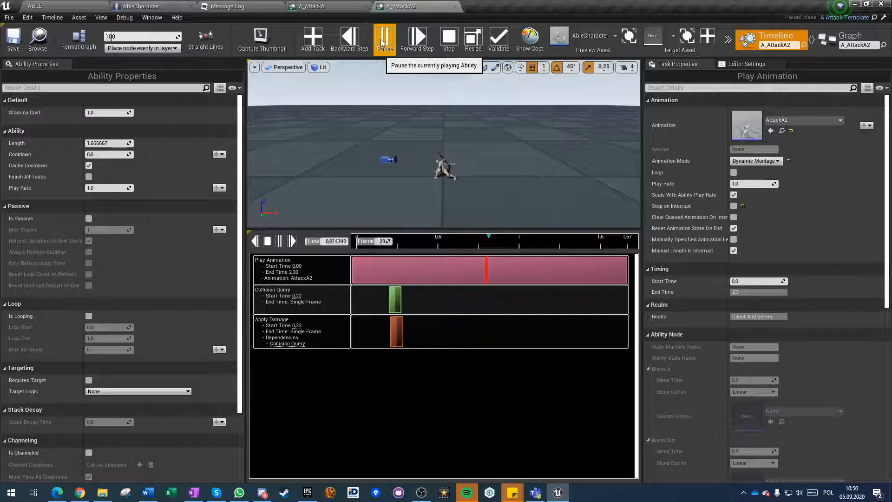
{"action": "left_click_drag", "start_coordinate": [394, 298], "coordinate": [402, 299]}
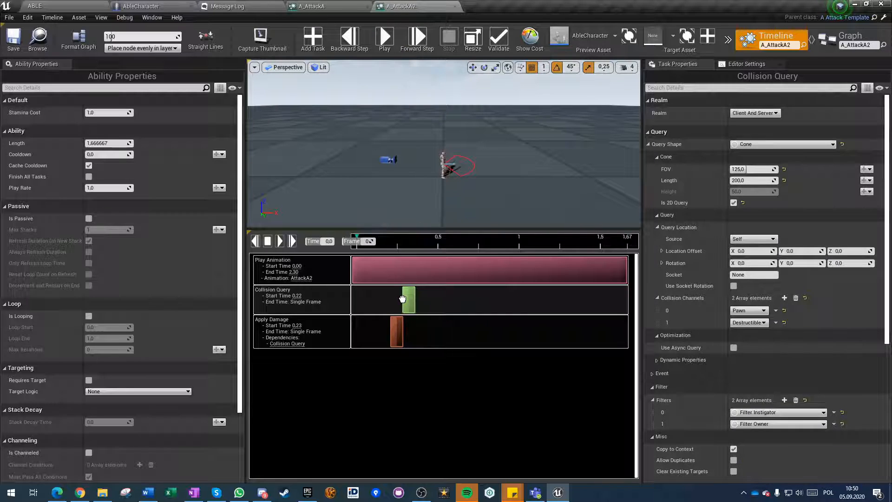
{"action": "left_click_drag", "start_coordinate": [399, 332], "coordinate": [411, 335]}
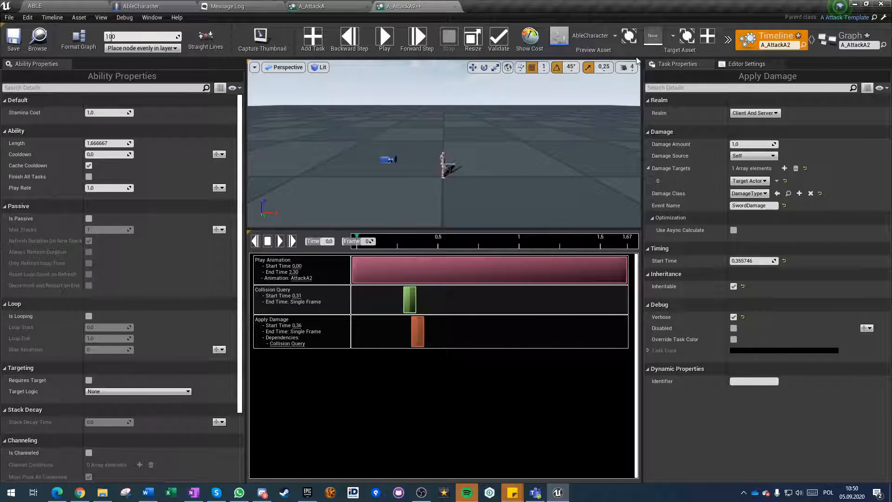
Set the Stamina Cost in A_AttackA2's class defaults to 2.
{"action": "left_click", "coordinate": [831, 40]}
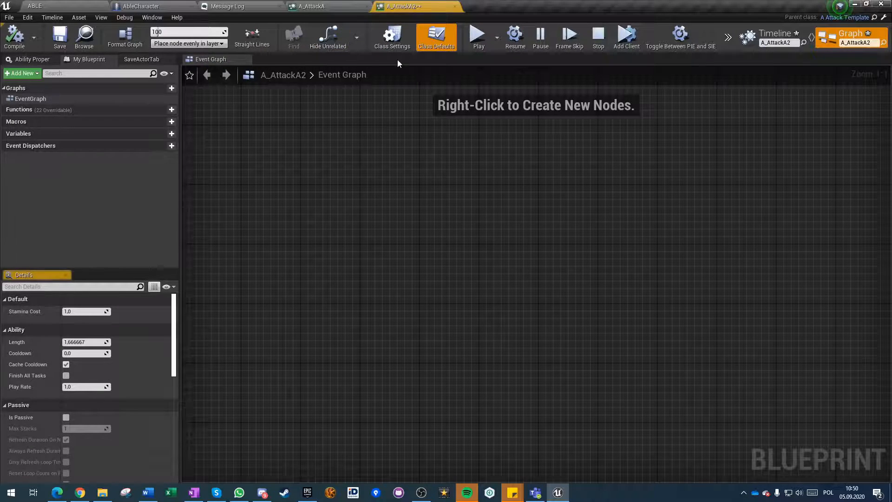
{"action": "left_click", "coordinate": [76, 312]}
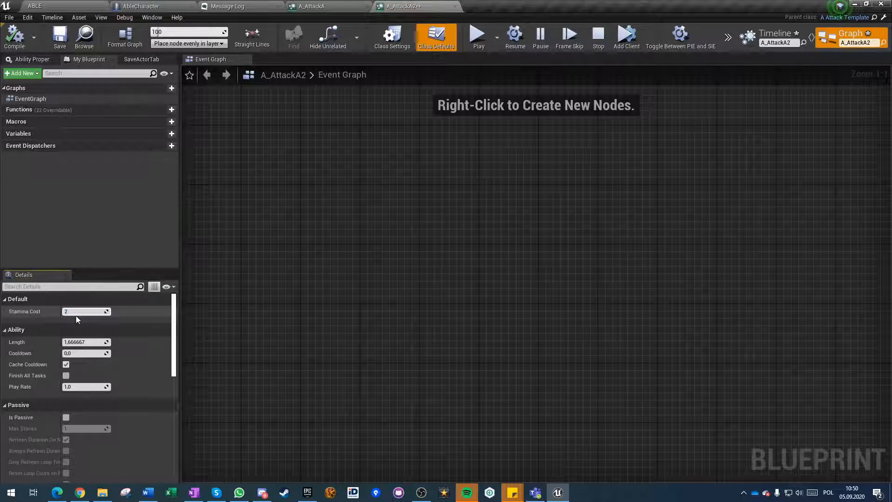
Compile and save the A_AttackA2 ability, and return to the ABLE level editor.
{"action": "left_click", "coordinate": [15, 38]}
{"action": "left_click", "coordinate": [60, 39]}
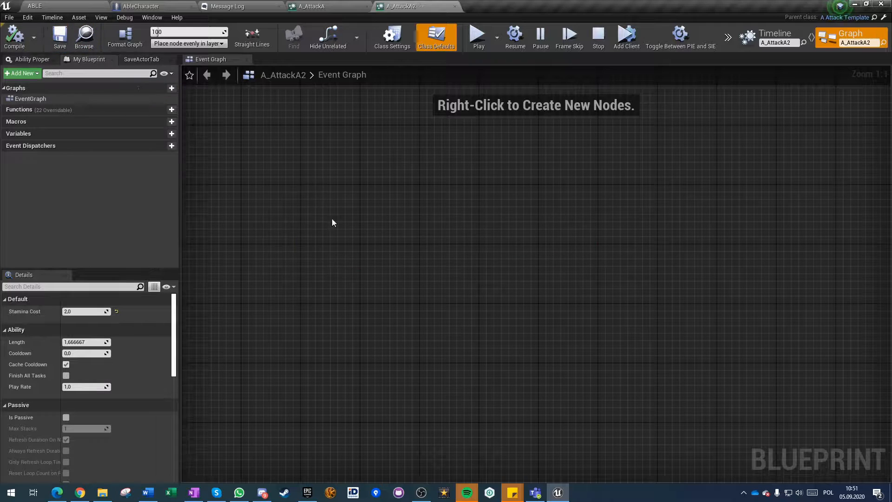
{"action": "left_click", "coordinate": [363, 4]}
{"action": "left_click", "coordinate": [403, 4]}
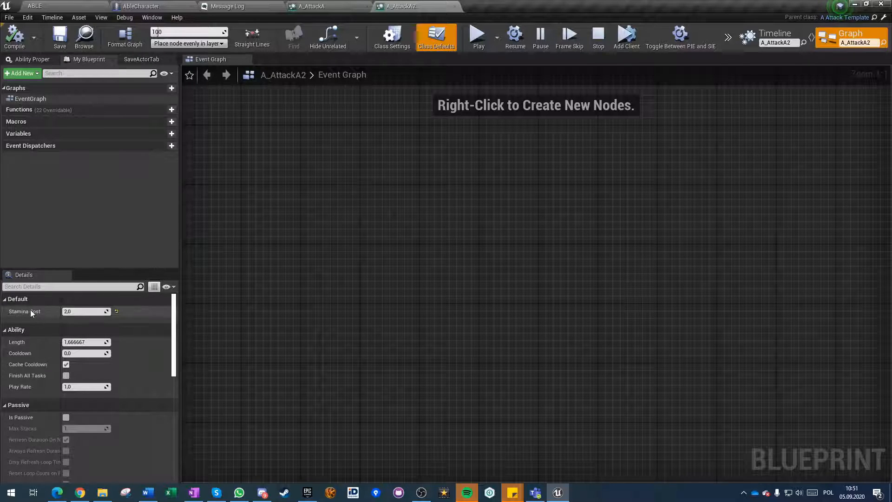
{"action": "left_click", "coordinate": [333, 8]}
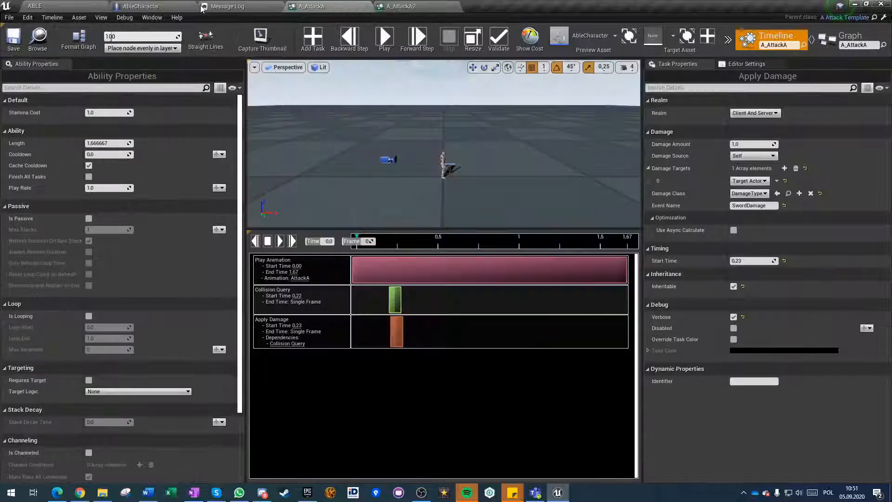
{"action": "left_click", "coordinate": [35, 6]}
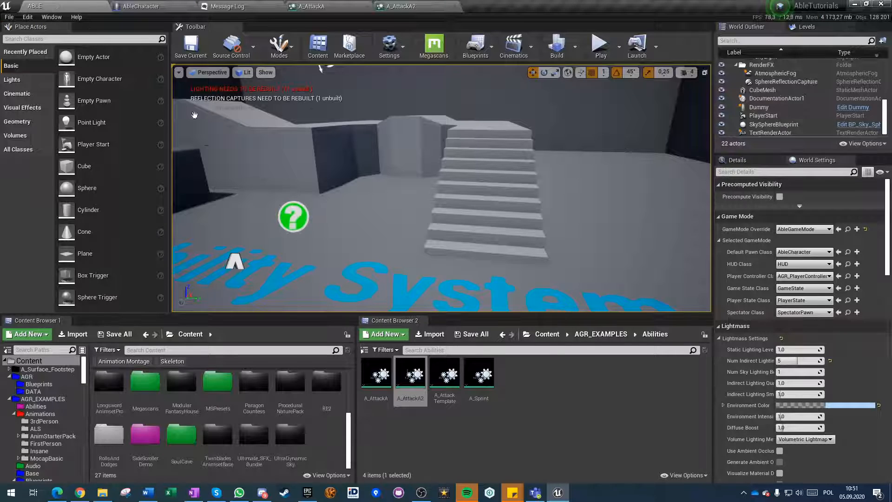
Open the graph of A_AttackTemplate and add a new variable named AdditionalDamage.
{"action": "double_click", "coordinate": [444, 376]}
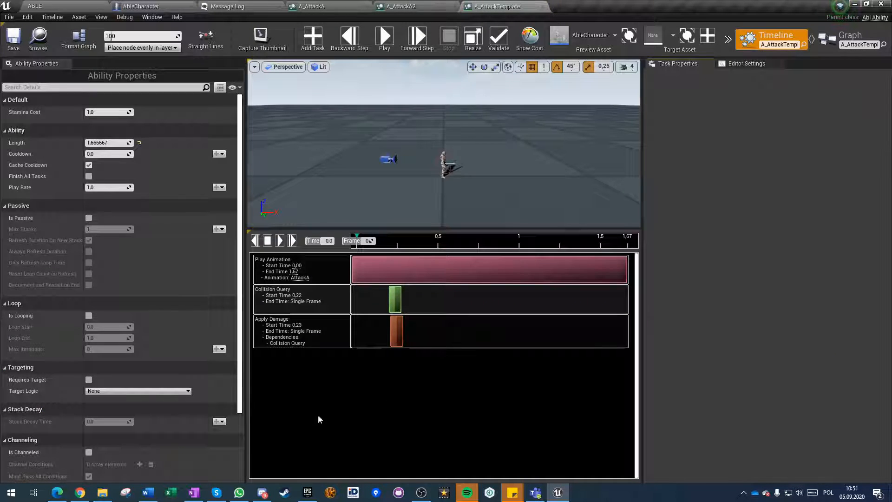
{"action": "left_click", "coordinate": [849, 36]}
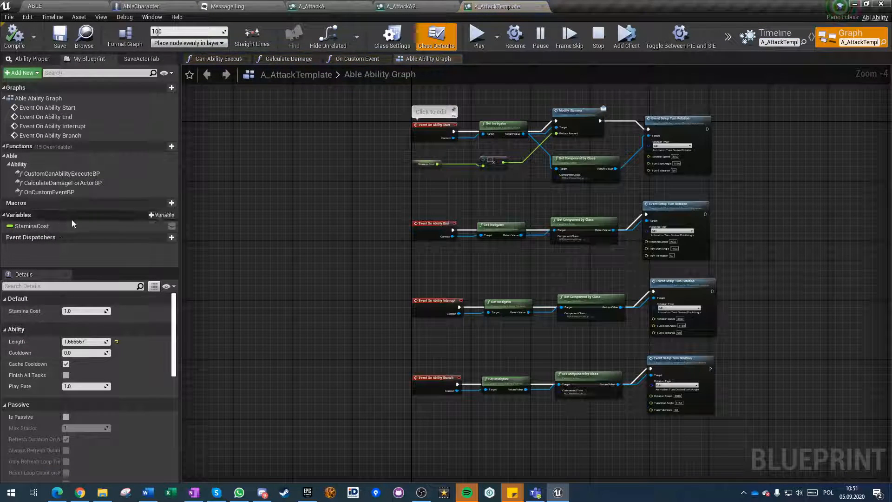
{"action": "left_click", "coordinate": [153, 215]}
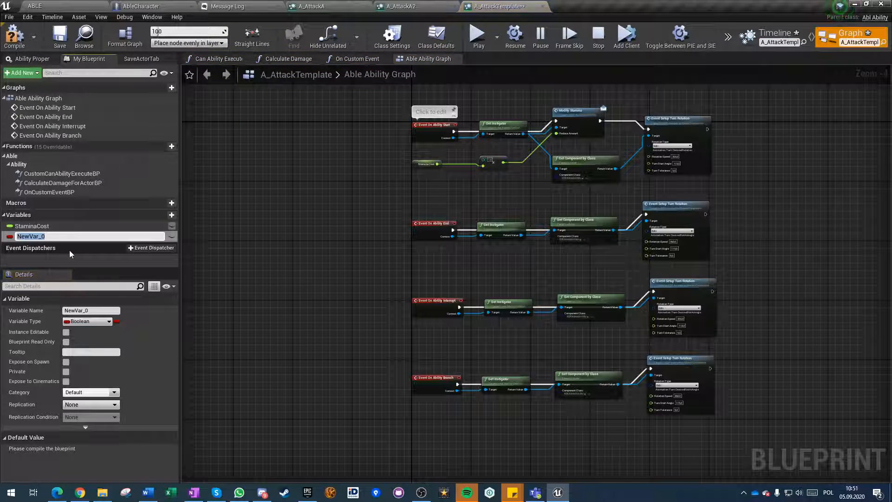
{"action": "type", "text": "AdditionalDamage"}
{"action": "key", "text": "Return"}
Change AdditionalDamage to a Float that is not instance editable, and compile and save A_AttackTemplate.
{"action": "left_click", "coordinate": [171, 236]}
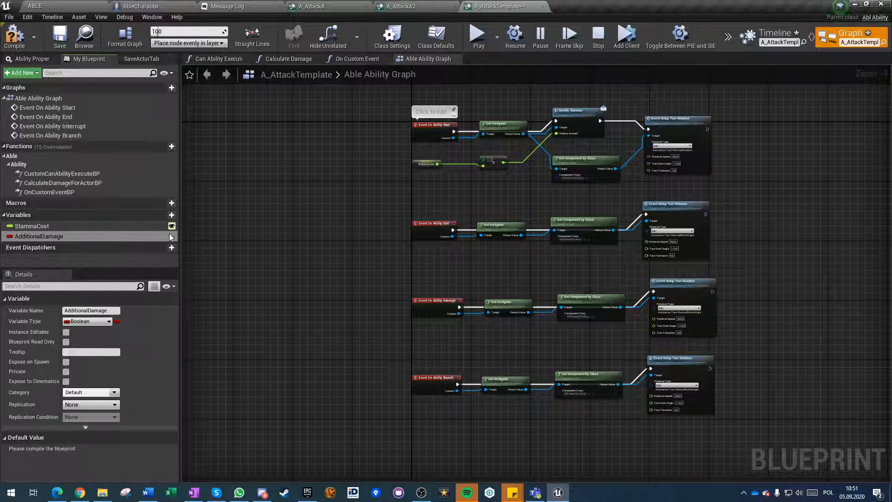
{"action": "left_click", "coordinate": [87, 321]}
{"action": "left_click", "coordinate": [85, 180]}
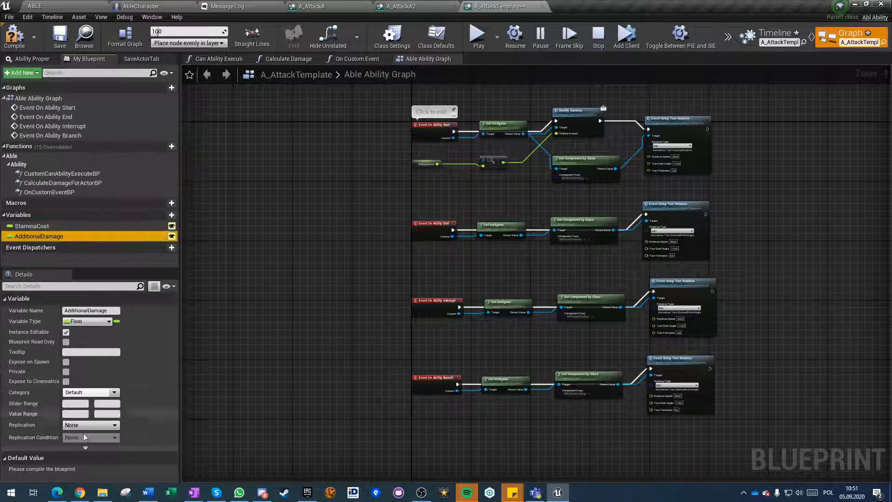
{"action": "left_click", "coordinate": [171, 235]}
{"action": "key", "text": "F7"}
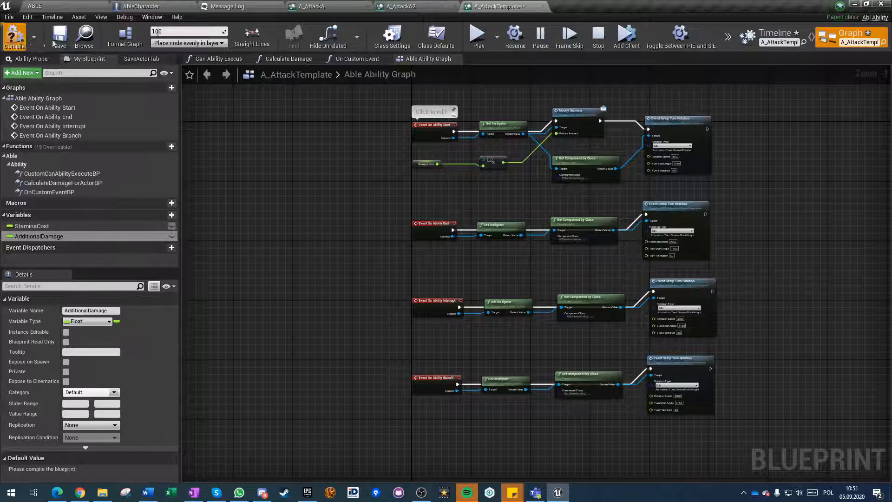
{"action": "key", "text": "ctrl+s"}
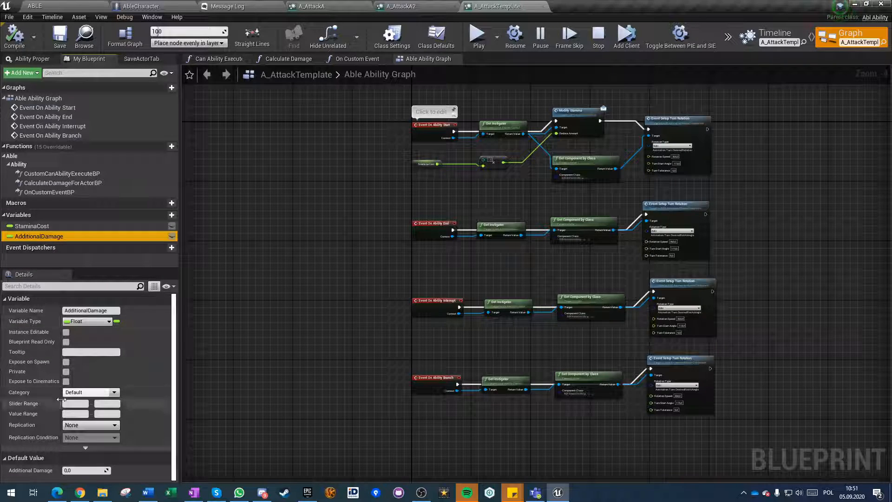
Examine A_AttackTemplate's ability properties on the timeline side, including the available Instance Policy options.
{"action": "left_click", "coordinate": [764, 47]}
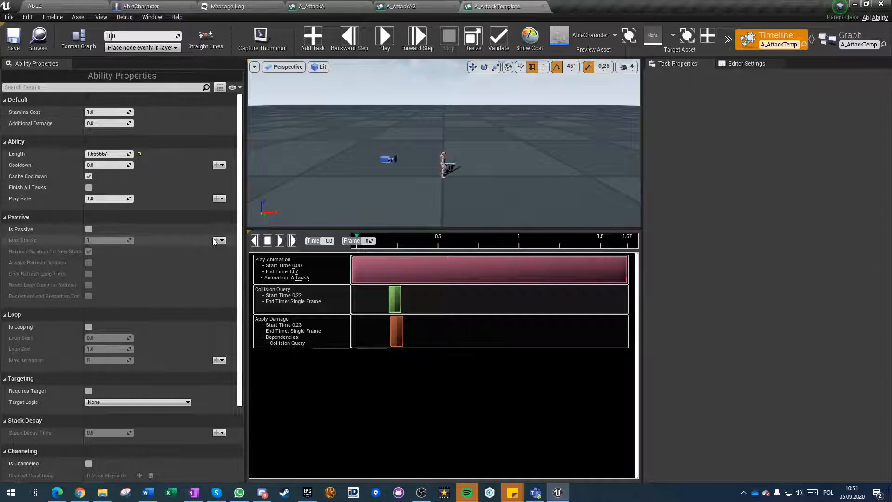
{"action": "scroll", "coordinate": [188, 255], "scroll_direction": "down", "scroll_amount": 4}
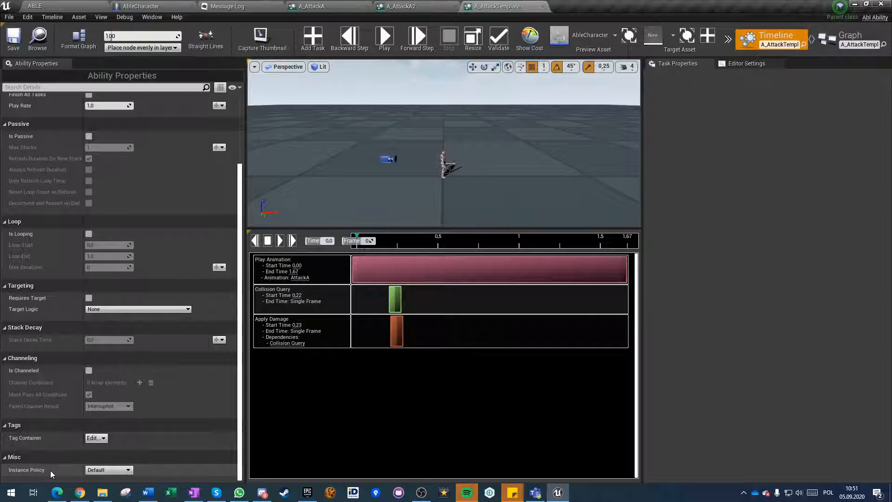
{"action": "left_click", "coordinate": [108, 469]}
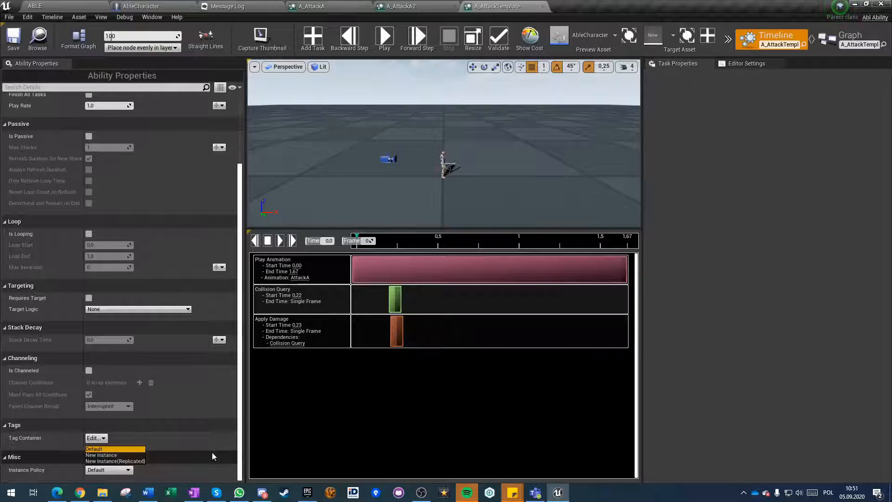
{"action": "left_click", "coordinate": [181, 469]}
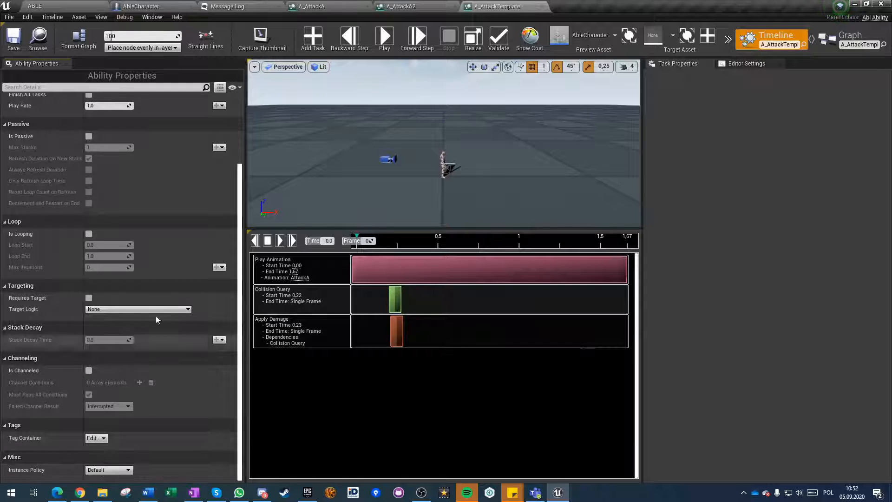
{"action": "scroll", "coordinate": [136, 428], "scroll_direction": "up", "scroll_amount": 5}
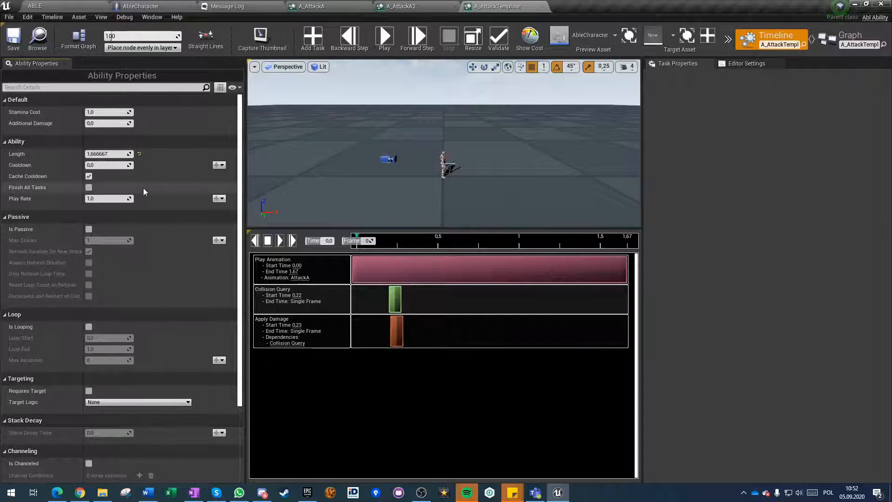
{"action": "scroll", "coordinate": [143, 361], "scroll_direction": "down", "scroll_amount": 6}
{"action": "scroll", "coordinate": [143, 361], "scroll_direction": "up", "scroll_amount": 6}
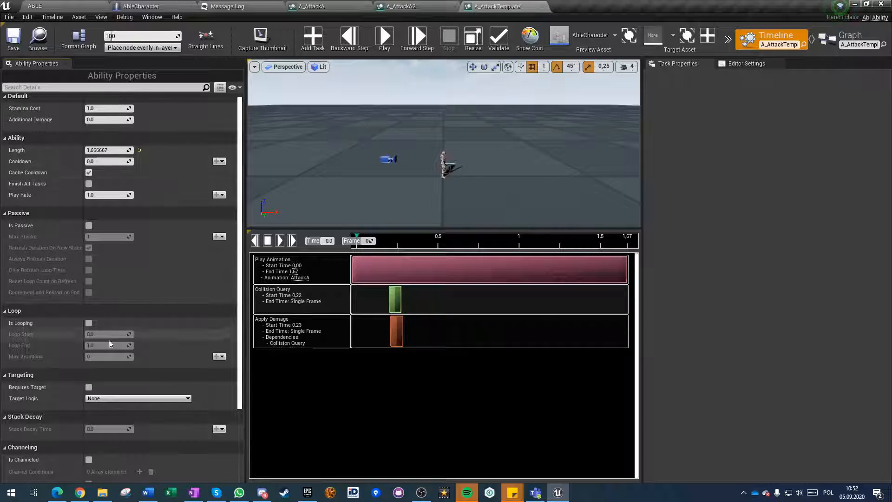
{"action": "scroll", "coordinate": [148, 380], "scroll_direction": "down", "scroll_amount": 5}
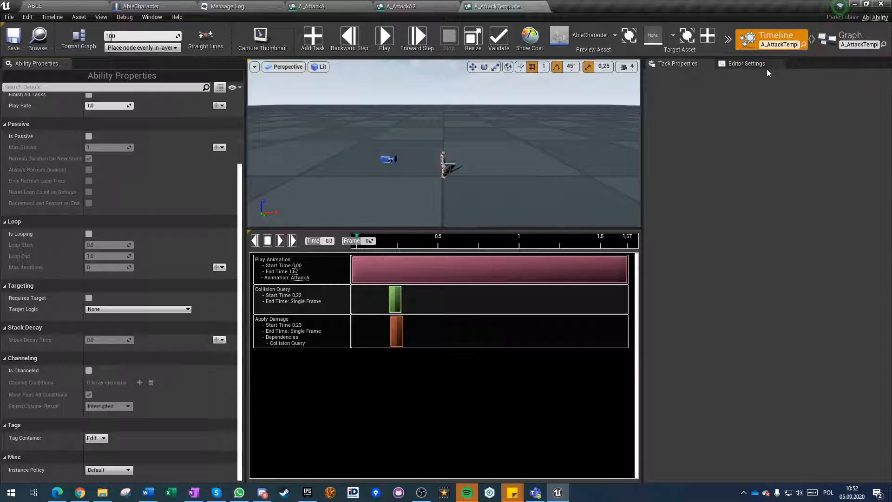
Check the AdditionalDamage variable in A_AttackTemplate's graph, and save and close the template.
{"action": "left_click", "coordinate": [831, 41]}
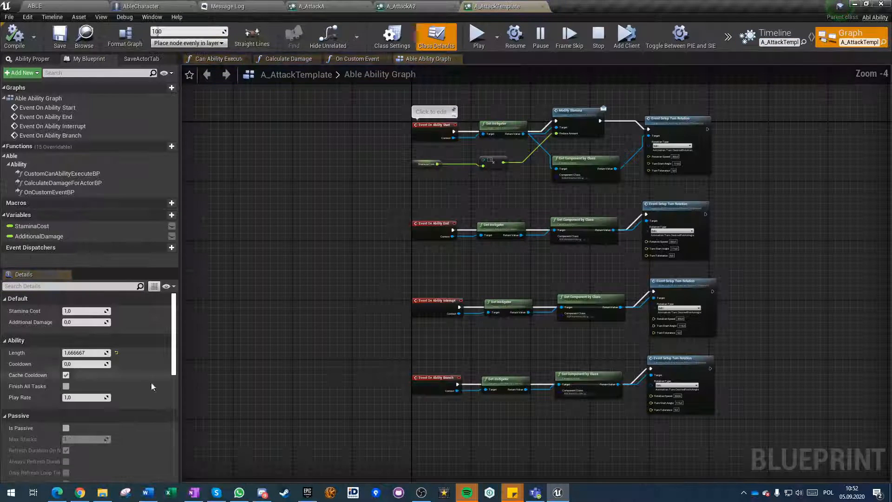
{"action": "left_click", "coordinate": [37, 237]}
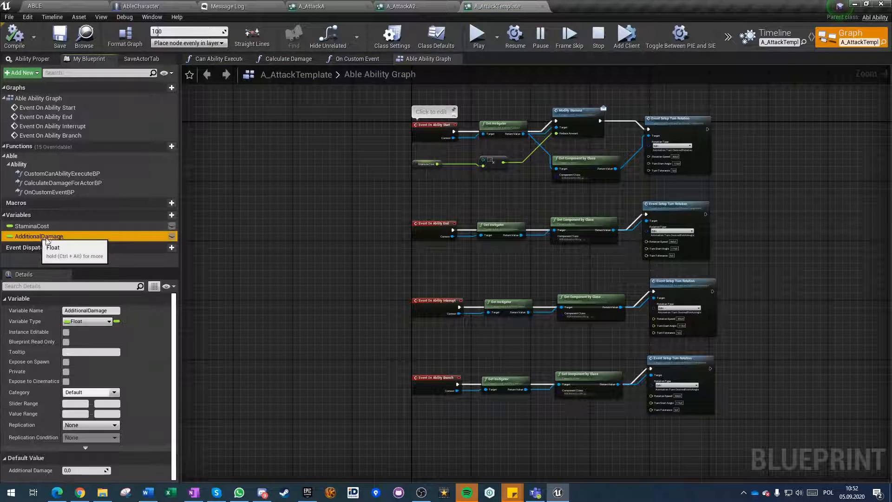
{"action": "left_click", "coordinate": [57, 36]}
{"action": "left_click", "coordinate": [542, 6]}
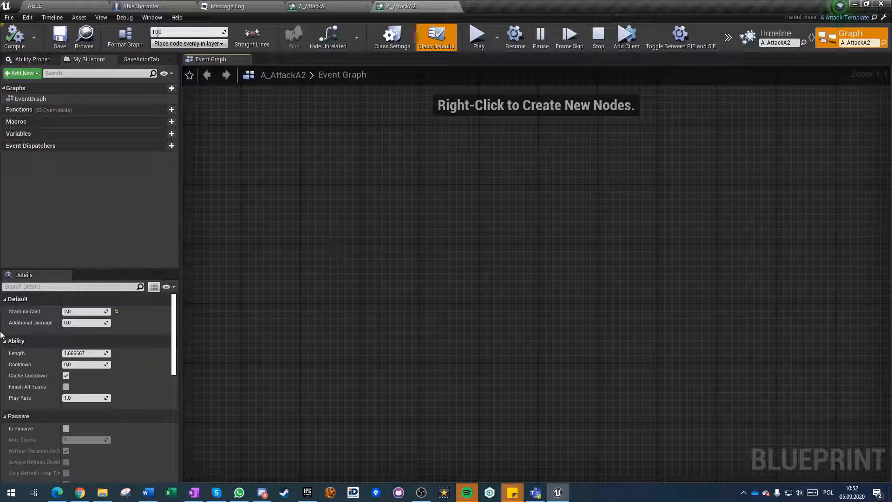
Set Additional Damage in A_AttackA2's class defaults to 1.
{"action": "left_click", "coordinate": [71, 322]}
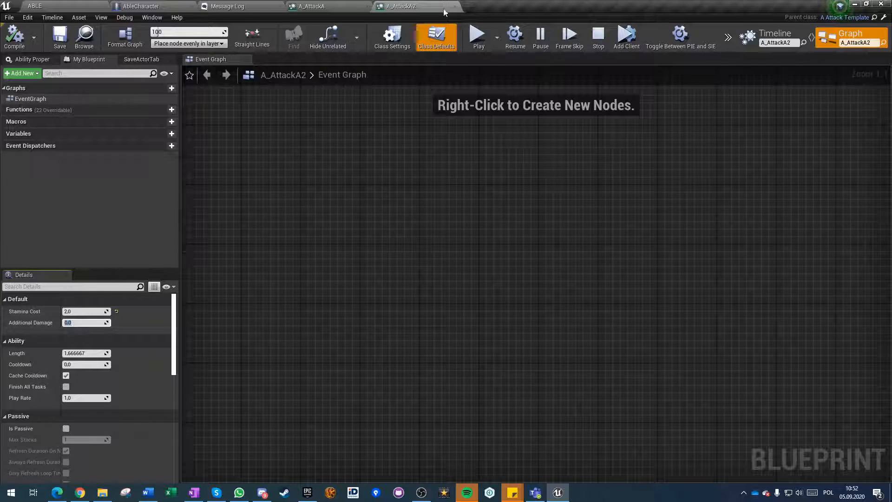
{"action": "type", "text": "5"}
{"action": "key", "text": "Return"}
Open the Calculate Damage For Actor function of A_AttackTemplate and add a third input to its addition node.
{"action": "left_click", "coordinate": [65, 6]}
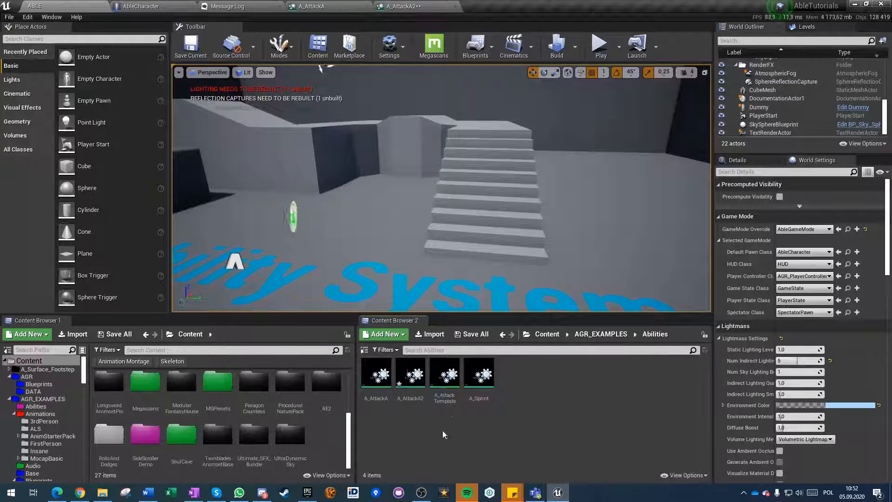
{"action": "double_click", "coordinate": [445, 378]}
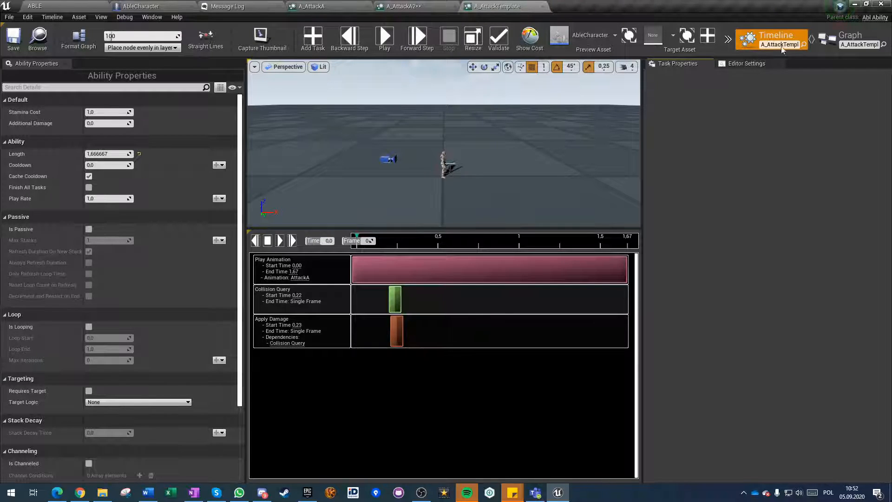
{"action": "left_click", "coordinate": [850, 37]}
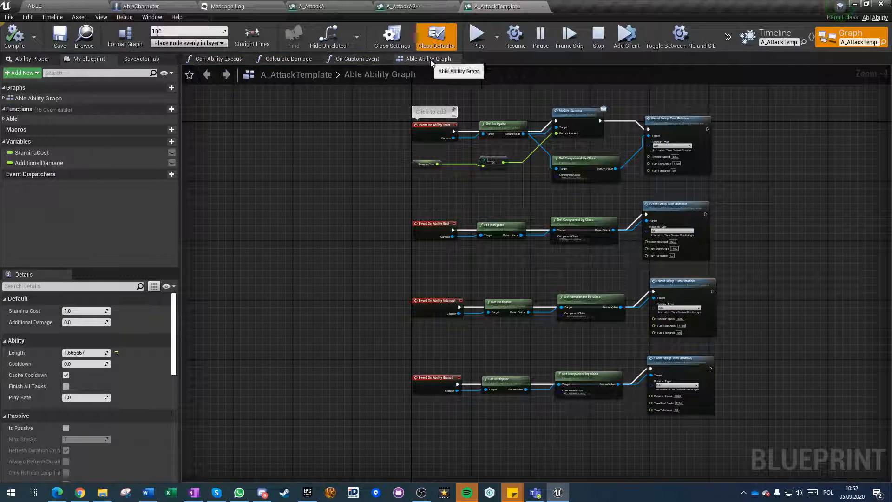
{"action": "left_click", "coordinate": [292, 58]}
{"action": "scroll", "coordinate": [528, 334], "scroll_direction": "up", "scroll_amount": 2}
{"action": "right_click_drag", "start_coordinate": [670, 288], "coordinate": [638, 265]}
{"action": "left_click", "coordinate": [548, 163]}
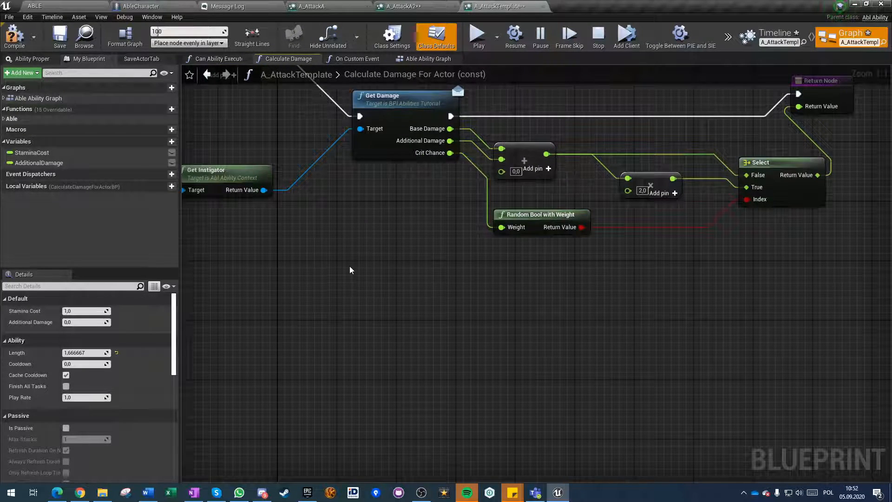
Connect an Additional Damage getter to the addition node's third input, and compile, save and close A_AttackTemplate.
{"action": "left_click", "coordinate": [33, 163]}
{"action": "left_click_drag", "start_coordinate": [34, 163], "coordinate": [501, 169]}
{"action": "left_click", "coordinate": [14, 37]}
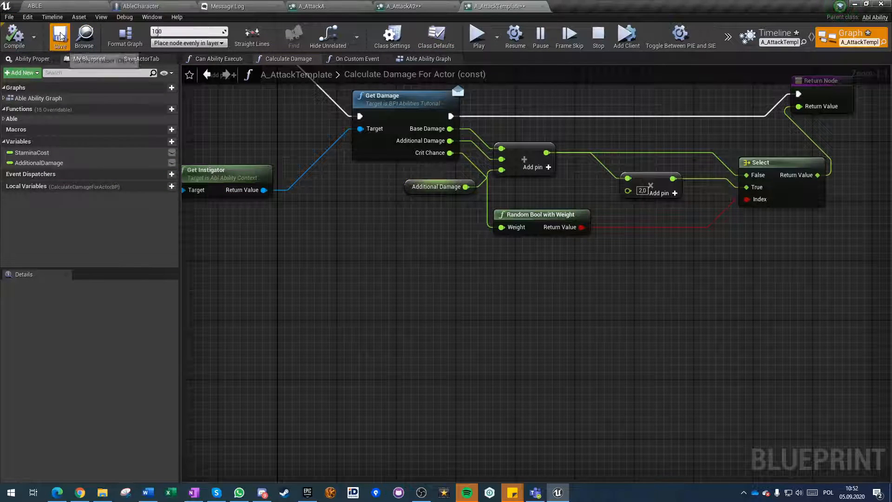
{"action": "left_click", "coordinate": [542, 7]}
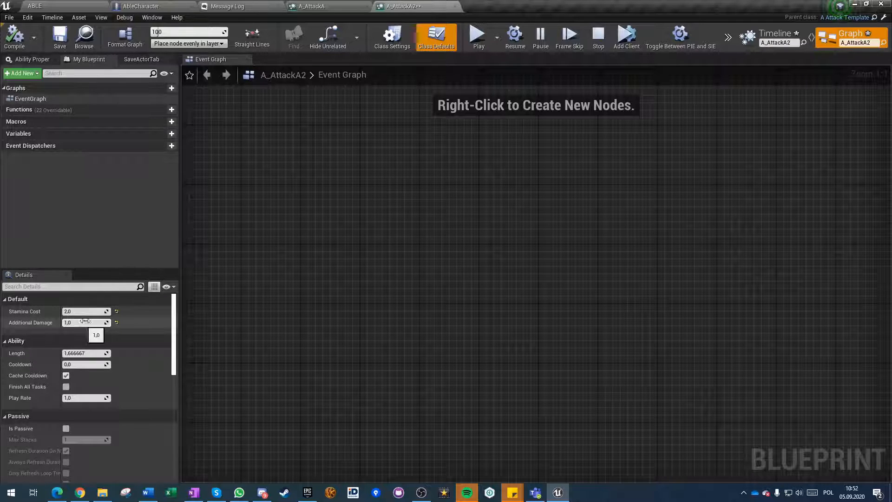
Resize A_AttackA2's length to 2.3 to fit its Play Animation task, and save the ability.
{"action": "left_click", "coordinate": [63, 39]}
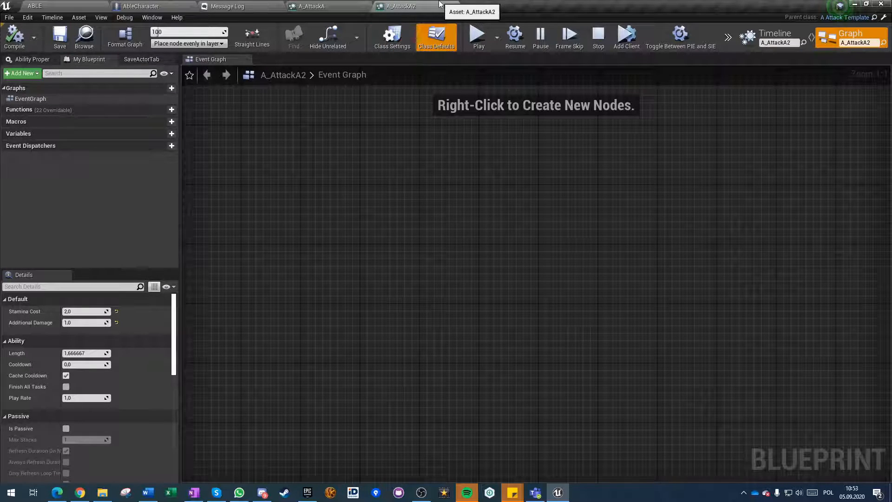
{"action": "left_click", "coordinate": [775, 35]}
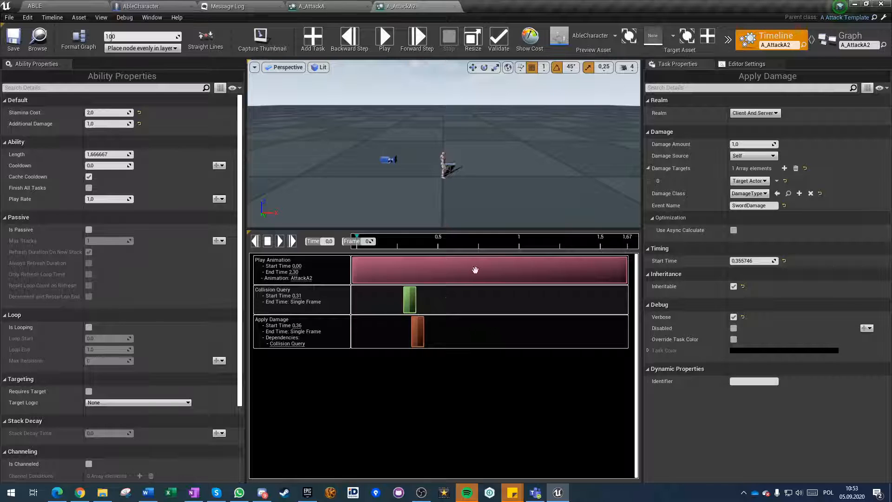
{"action": "left_click", "coordinate": [464, 269]}
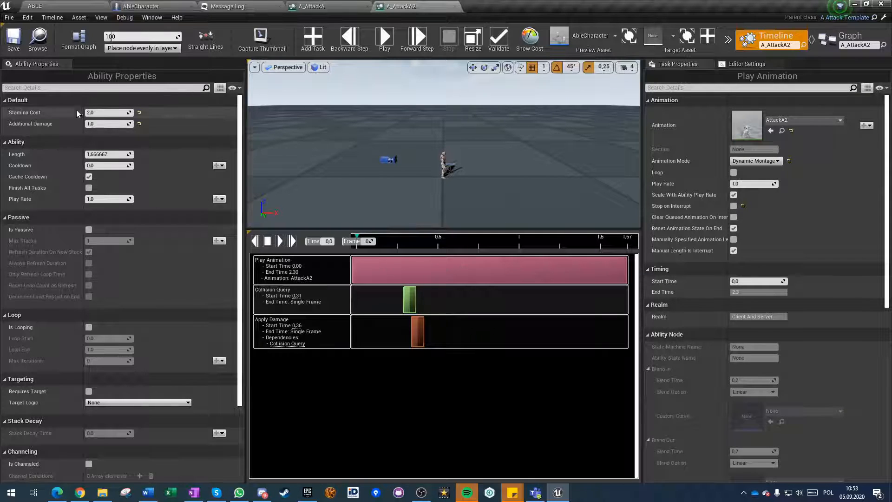
{"action": "left_click", "coordinate": [474, 41]}
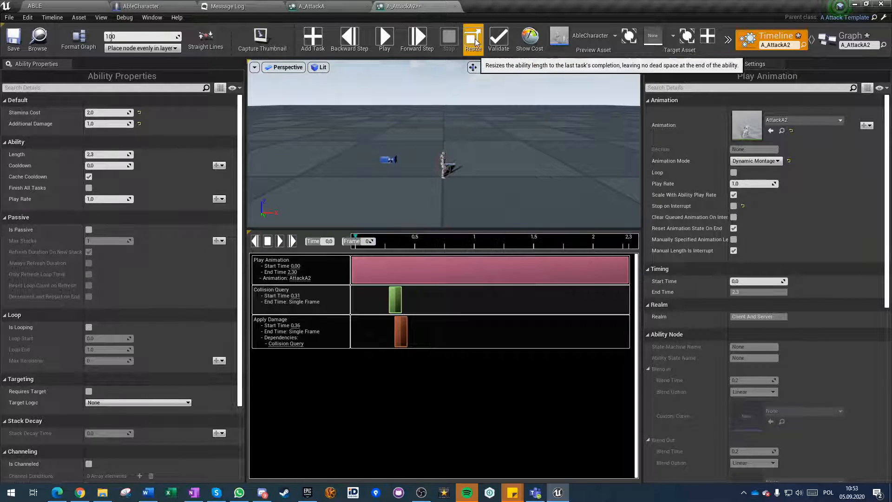
{"action": "left_click", "coordinate": [13, 40]}
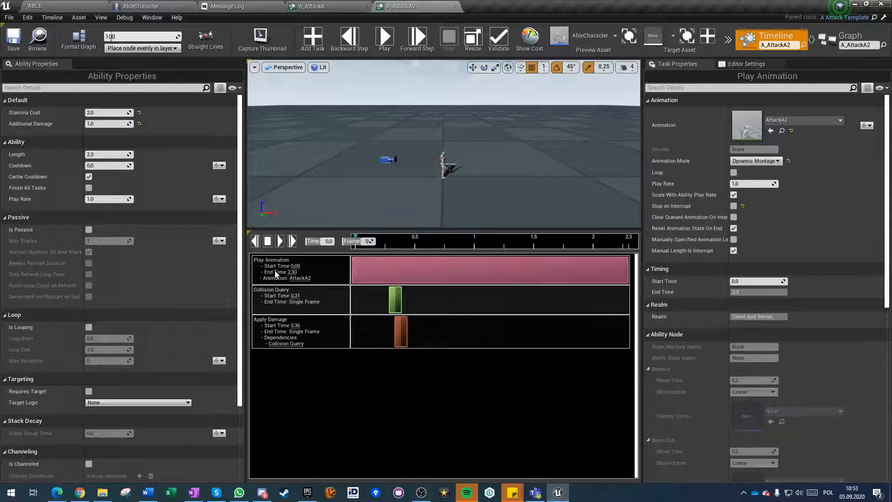
Close the A_AttackA2 and A_AttackA editors and select A_AttackA2 in the level editor's Abilities folder.
{"action": "left_click", "coordinate": [455, 7]}
{"action": "left_click", "coordinate": [367, 6]}
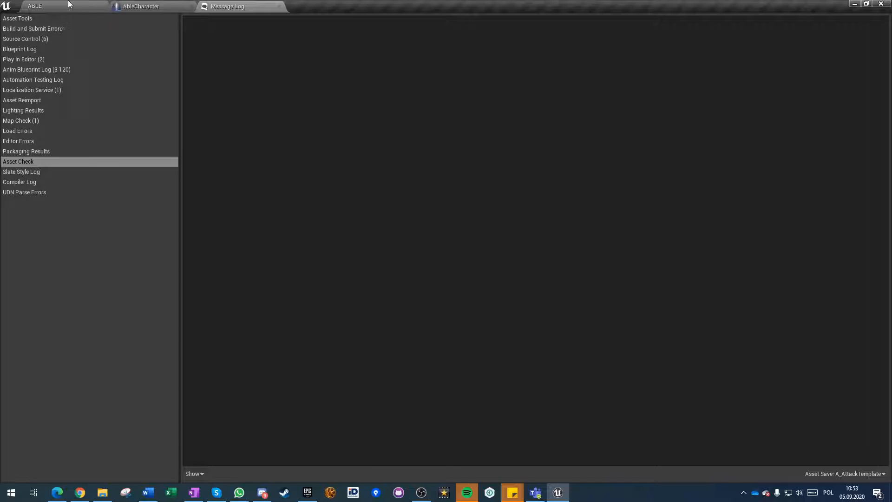
{"action": "left_click", "coordinate": [68, 4]}
{"action": "left_click", "coordinate": [410, 377]}
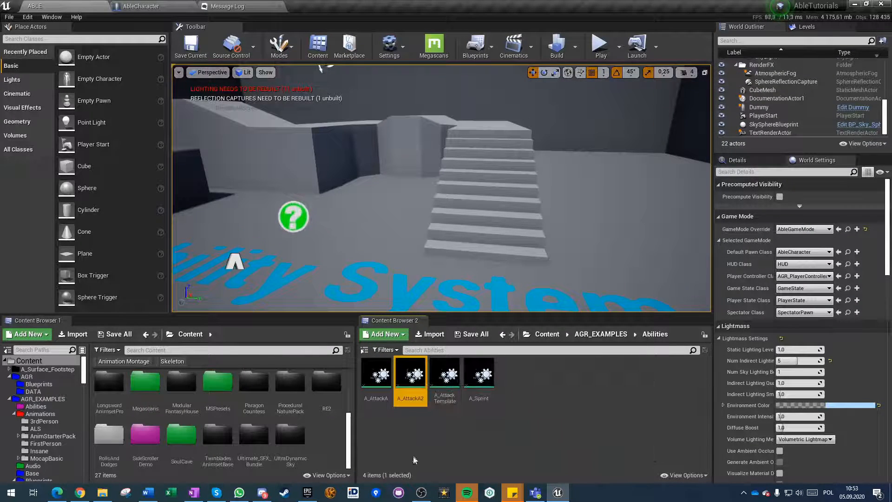
Duplicate A_AttackA2 as A_AttackA3 in the Abilities folder and open the new ability.
{"action": "key", "text": "ctrl+w"}
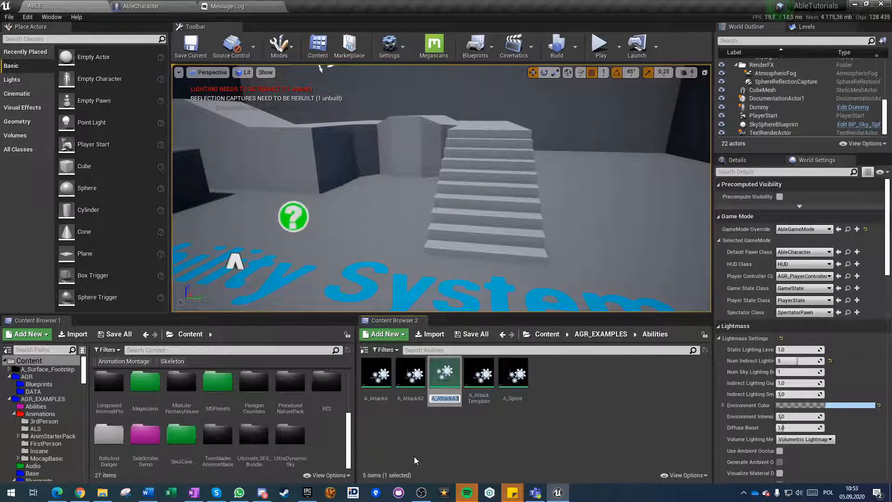
{"action": "double_click", "coordinate": [443, 376]}
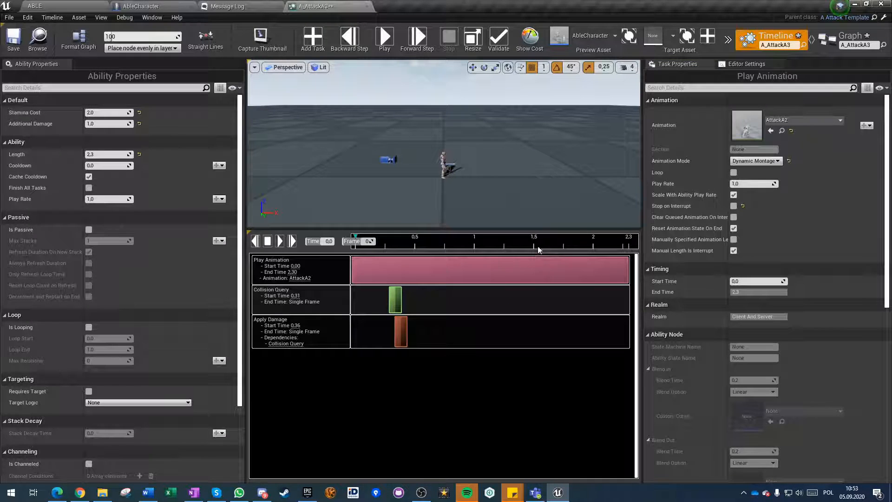
Assign the AttackA3 montage to the Play Animation task and resize the ability's length to fit it.
{"action": "left_click", "coordinate": [818, 119]}
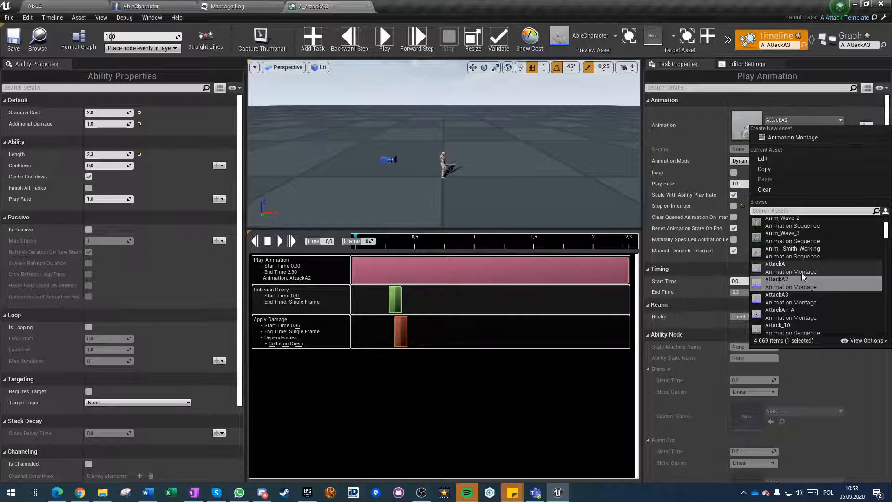
{"action": "left_click", "coordinate": [796, 300]}
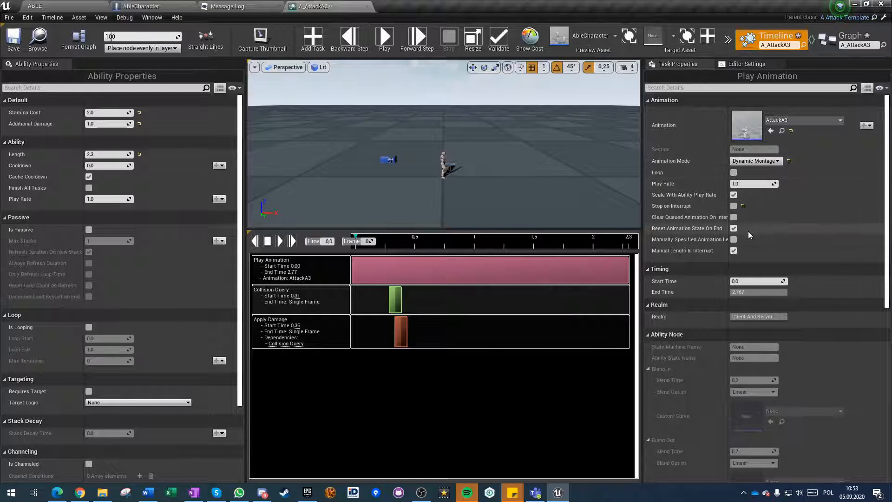
{"action": "left_click", "coordinate": [472, 38]}
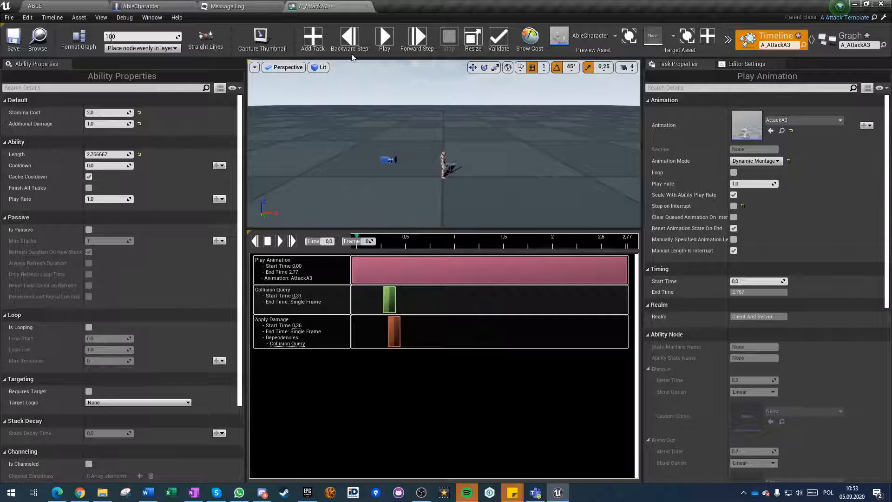
Preview the attack and move the Collision Query task to start at about 0.65 to match the sword swing.
{"action": "left_click", "coordinate": [385, 42]}
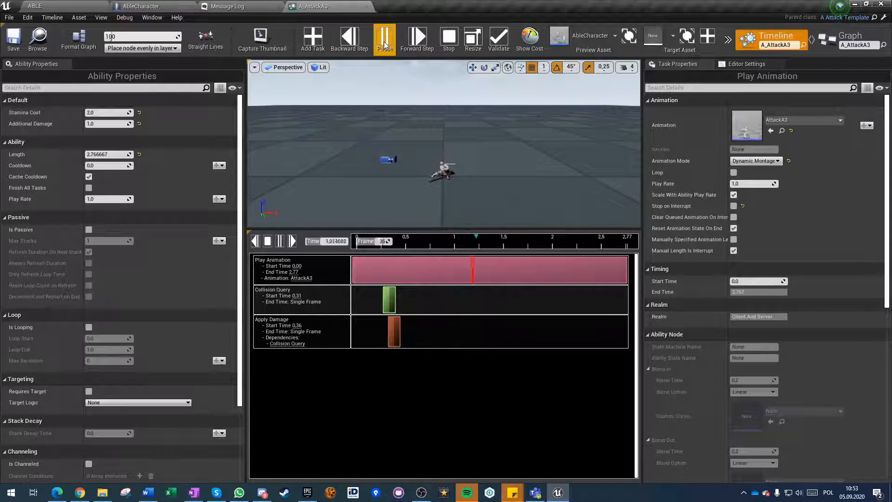
{"action": "left_click_drag", "start_coordinate": [390, 301], "coordinate": [451, 301]}
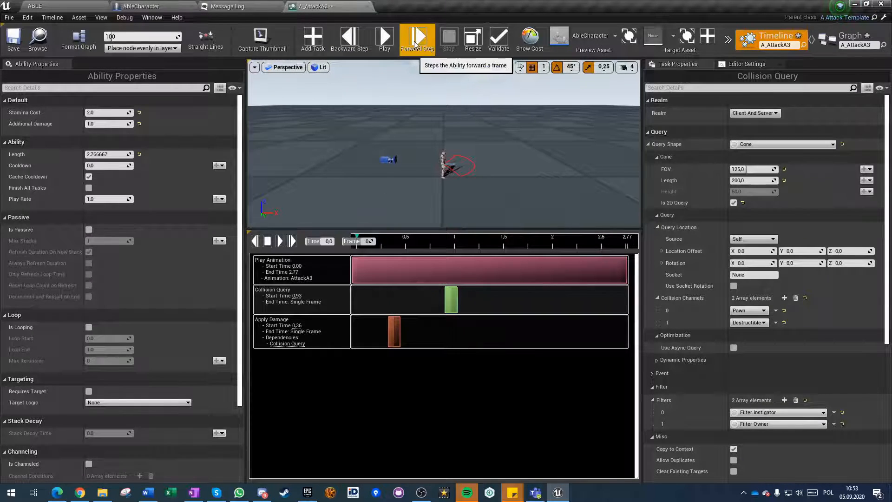
{"action": "left_click", "coordinate": [384, 41]}
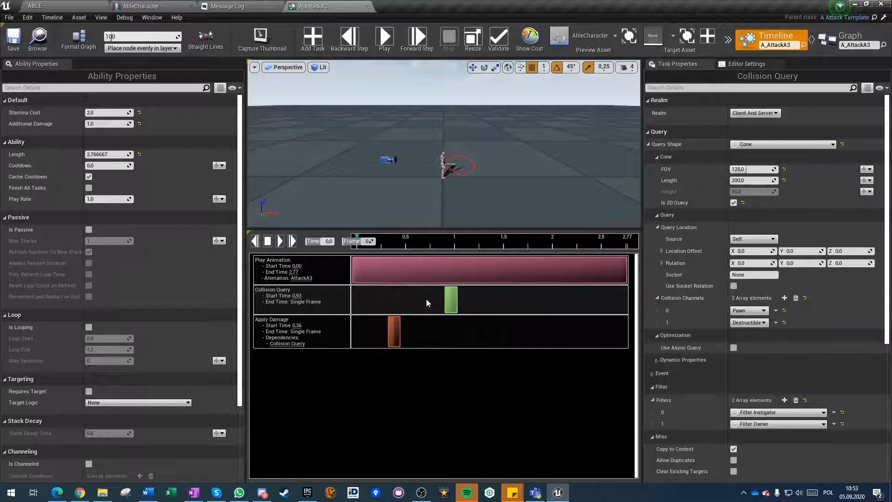
{"action": "left_click", "coordinate": [439, 335]}
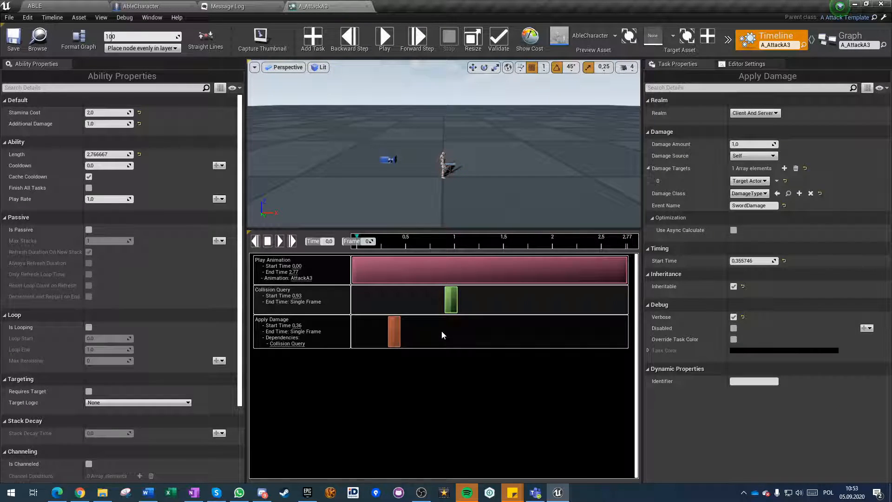
{"action": "left_click", "coordinate": [384, 41]}
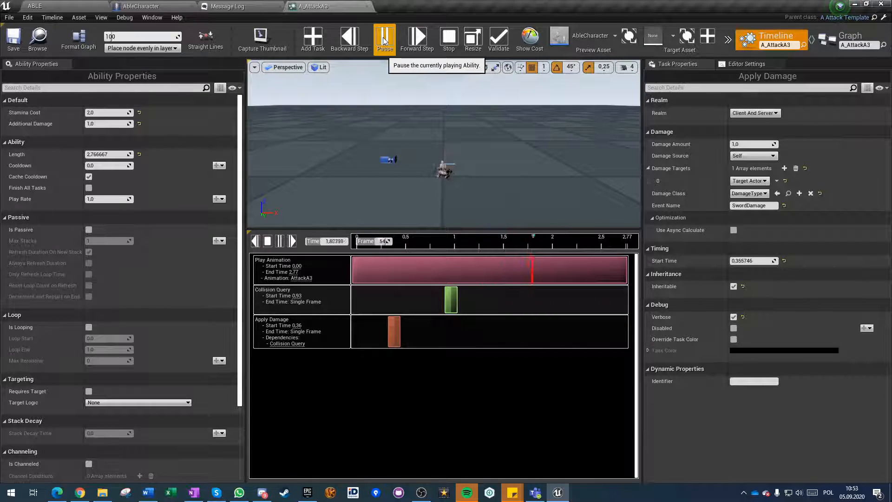
{"action": "left_click_drag", "start_coordinate": [448, 300], "coordinate": [415, 302]}
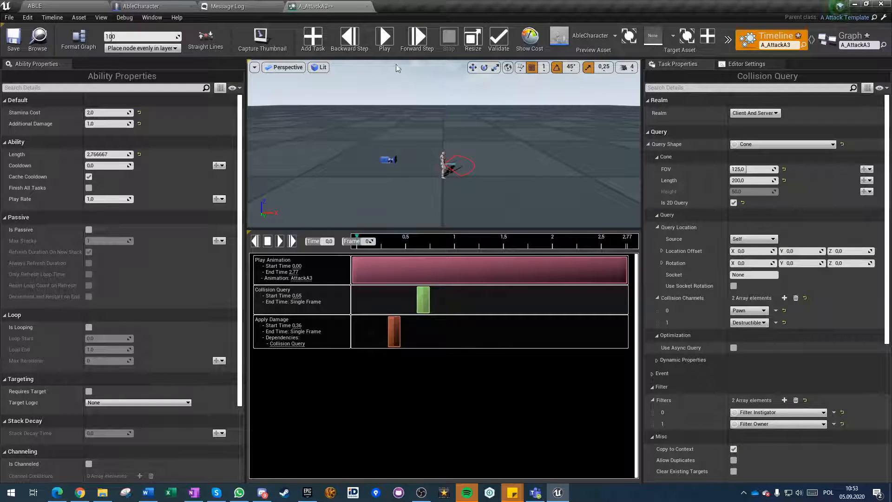
{"action": "left_click", "coordinate": [383, 41]}
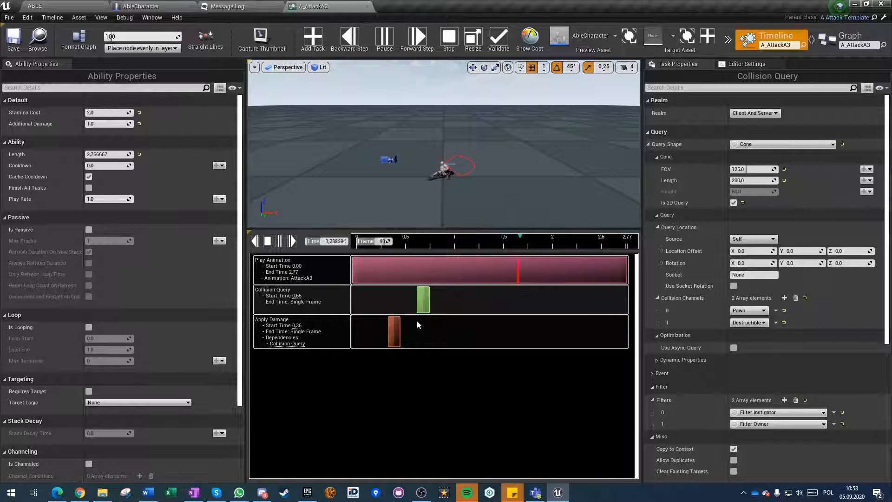
Move the Apply Damage task to start at about 0.71, just after the Collision Query, and save the ability.
{"action": "left_click", "coordinate": [418, 336]}
{"action": "left_click", "coordinate": [385, 40]}
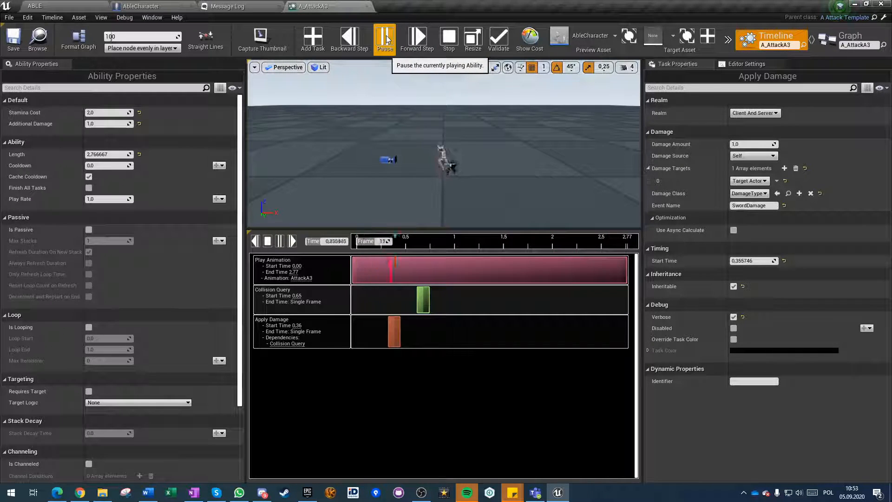
{"action": "left_click_drag", "start_coordinate": [394, 332], "coordinate": [423, 330]}
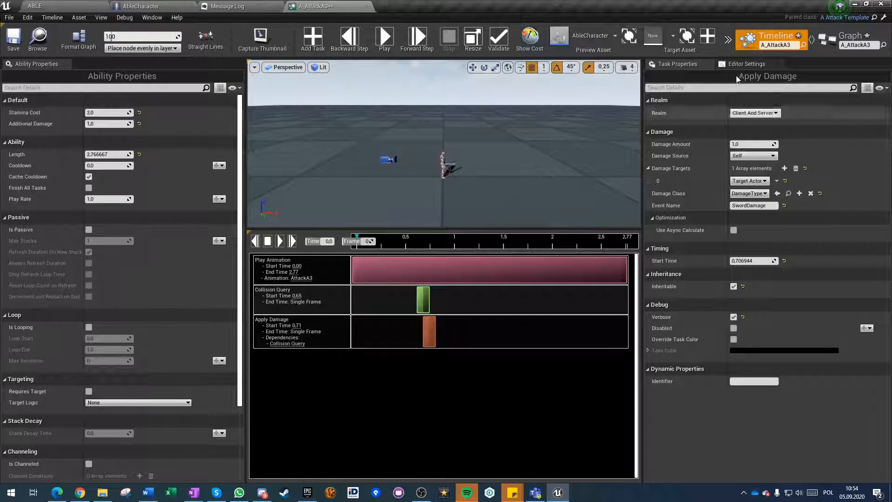
{"action": "left_click", "coordinate": [12, 39]}
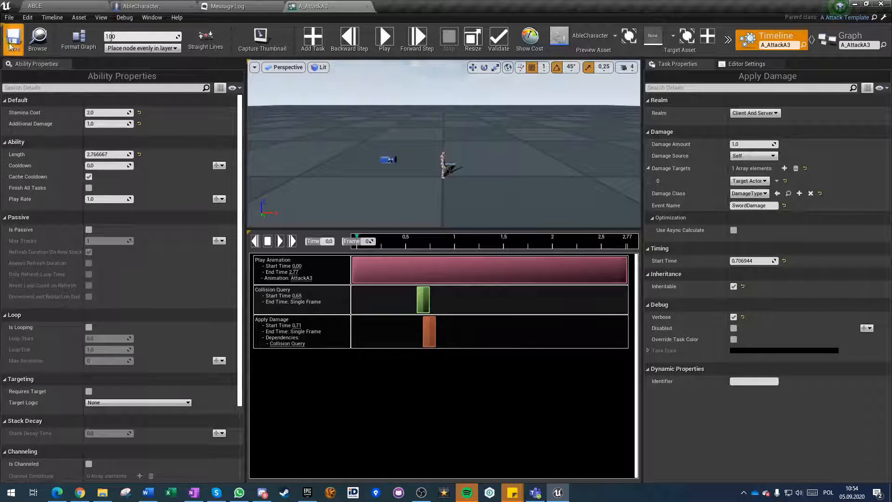
Set A_AttackA3's Stamina Cost to 3 and Additional Damage to 5, then save the ability and close its editor.
{"action": "left_click", "coordinate": [95, 112]}
{"action": "type", "text": "3"}
{"action": "key", "text": "Tab"}
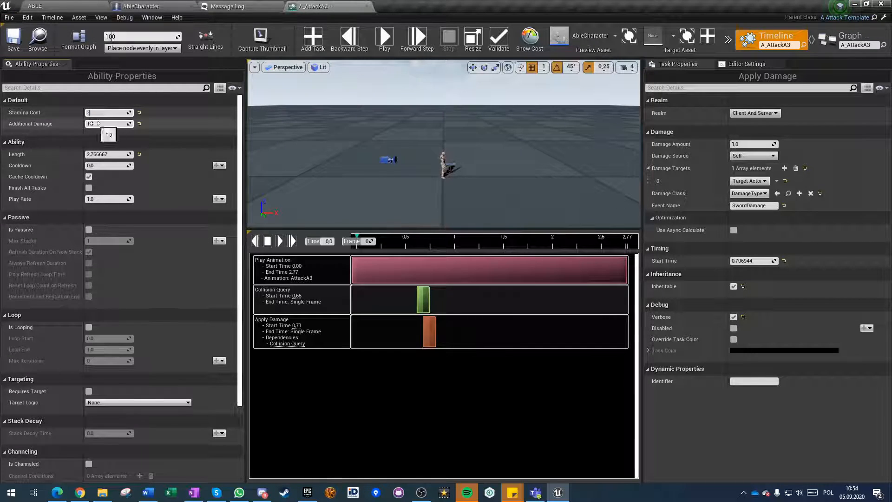
{"action": "type", "text": "5"}
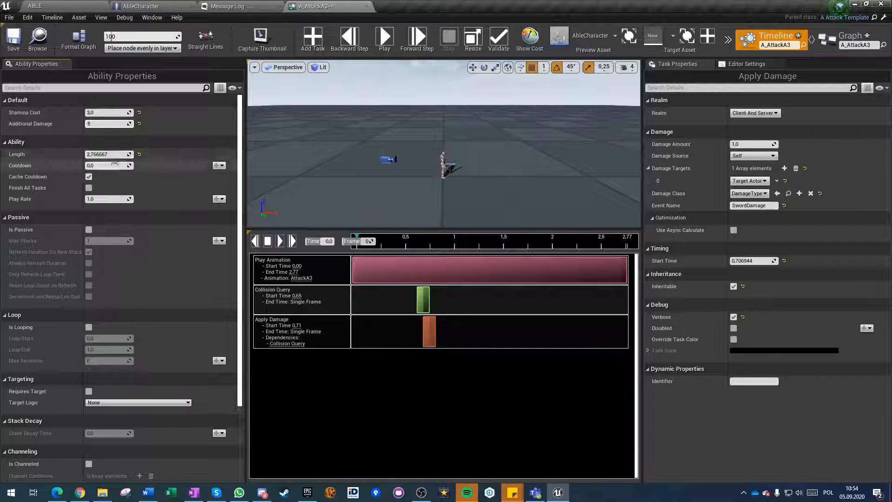
{"action": "left_click", "coordinate": [12, 39]}
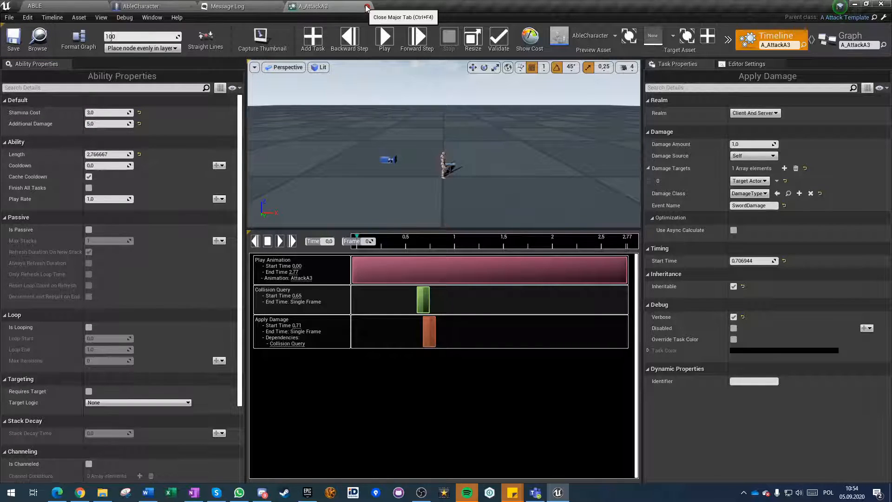
{"action": "left_click", "coordinate": [369, 6]}
Open A_AttackTemplate from the Abilities folder and add a Branch task to its timeline.
{"action": "left_click", "coordinate": [74, 6]}
{"action": "left_click", "coordinate": [429, 443]}
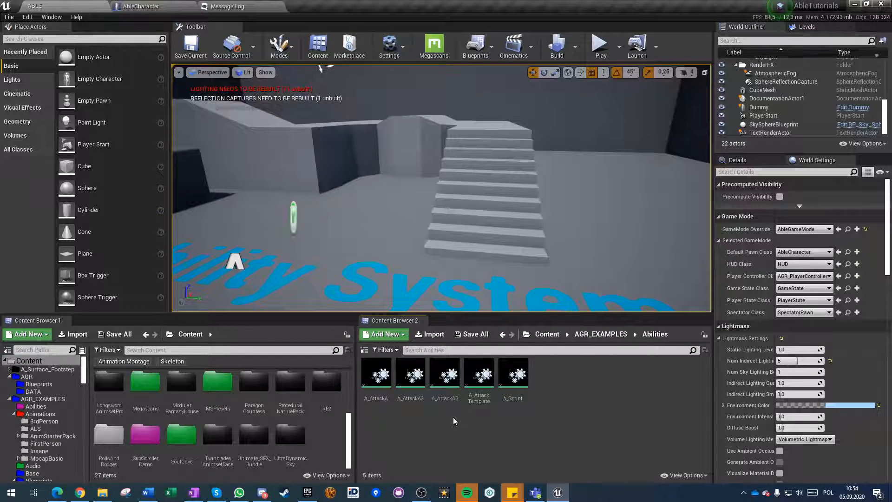
{"action": "left_click", "coordinate": [480, 405]}
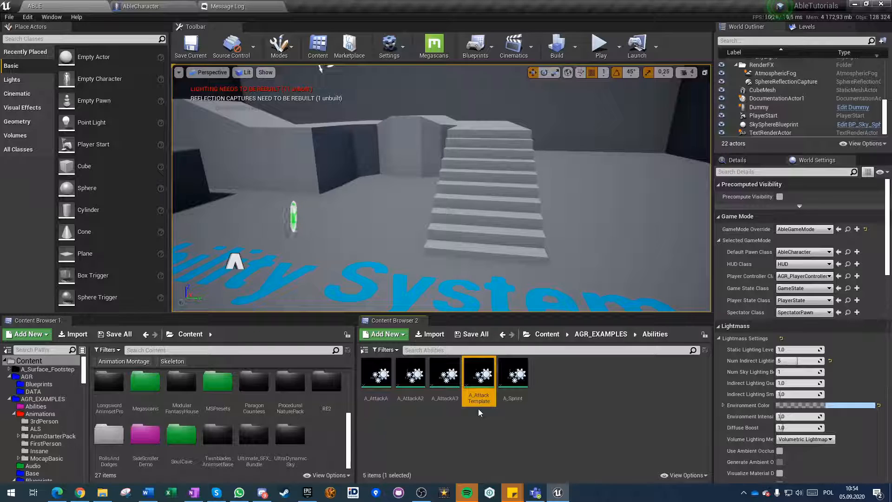
{"action": "double_click", "coordinate": [480, 385]}
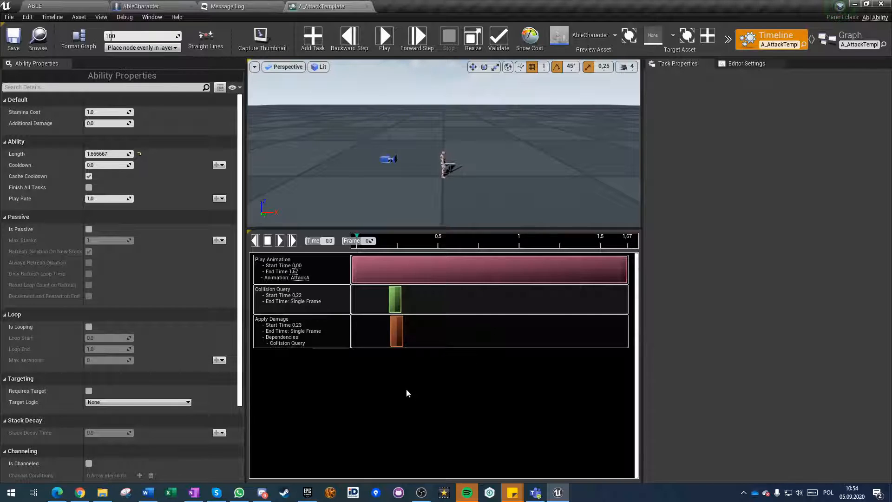
{"action": "left_click", "coordinate": [314, 36]}
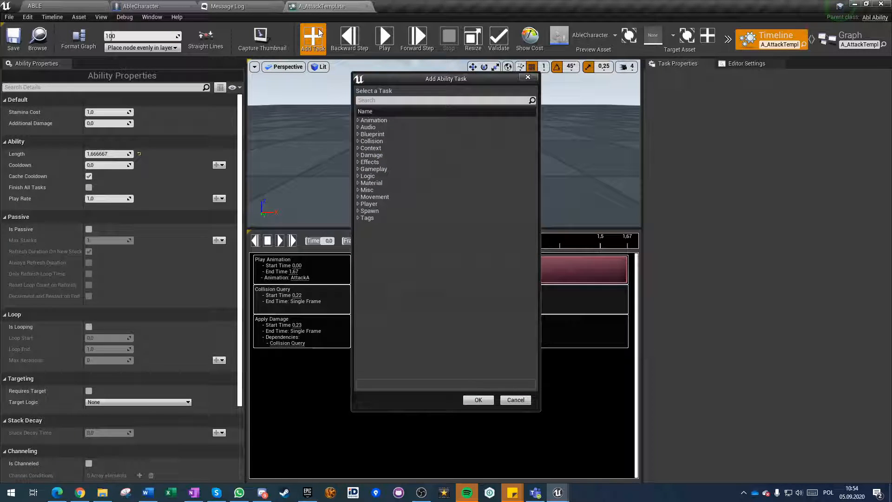
{"action": "left_click", "coordinate": [372, 101]}
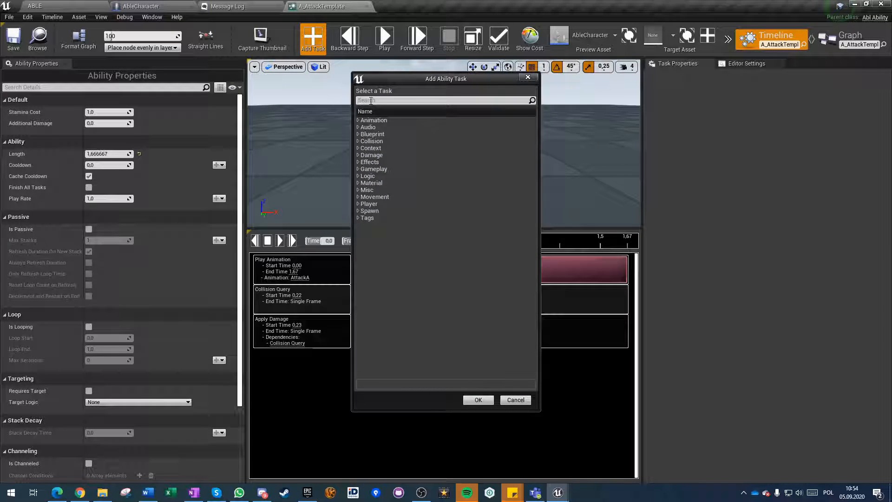
{"action": "type", "text": "branch"}
{"action": "left_click", "coordinate": [382, 129]}
{"action": "left_click", "coordinate": [478, 400]}
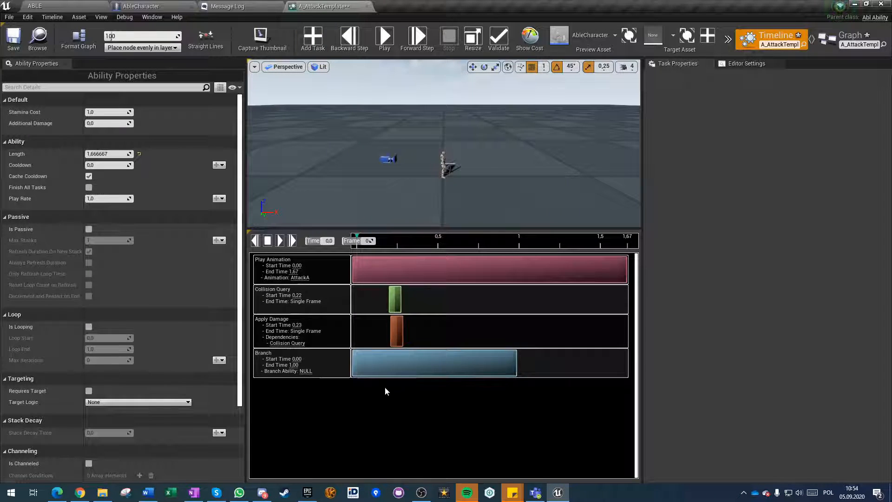
Adjust the Branch task's timing so it runs from about 0.63 to 0.92.
{"action": "left_click_drag", "start_coordinate": [354, 363], "coordinate": [450, 363]}
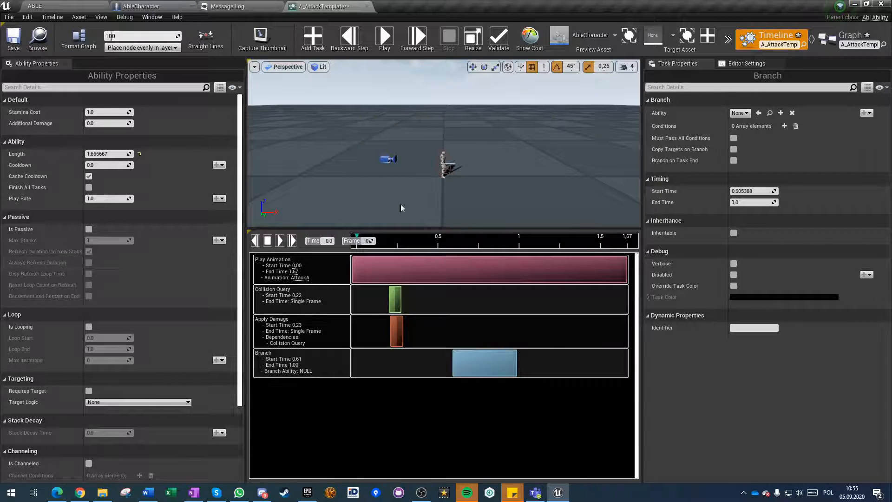
{"action": "mouse_move", "coordinate": [479, 363]}
{"action": "left_mouse_down"}
{"action": "mouse_move", "coordinate": [453, 366]}
{"action": "mouse_move", "coordinate": [480, 370]}
{"action": "left_mouse_up"}
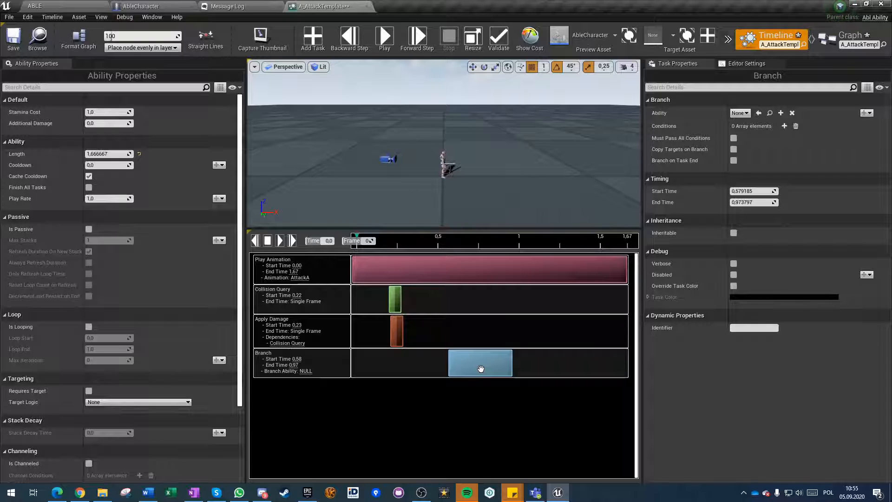
{"action": "mouse_move", "coordinate": [478, 368]}
{"action": "left_mouse_down"}
{"action": "mouse_move", "coordinate": [587, 374]}
{"action": "mouse_move", "coordinate": [367, 368]}
{"action": "mouse_move", "coordinate": [475, 368]}
{"action": "left_mouse_up"}
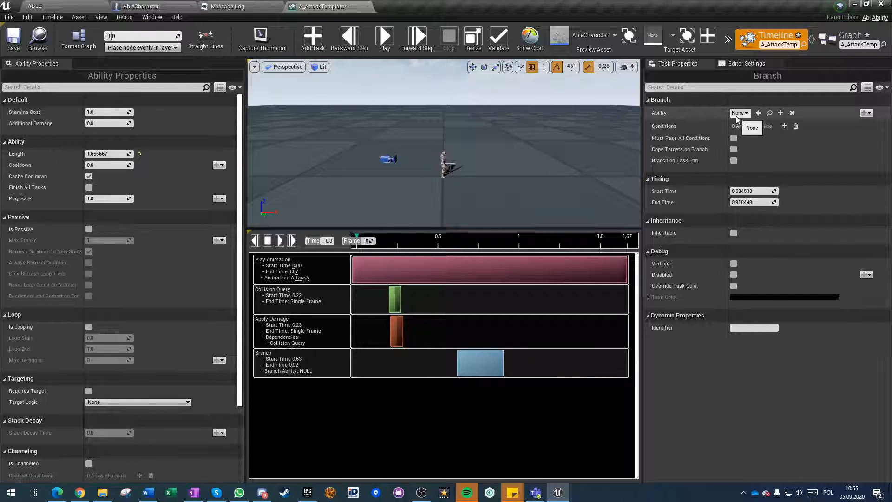
Look through the Branch task's ability choices without picking one, and add one empty entry to its Conditions array.
{"action": "left_click", "coordinate": [740, 113]}
{"action": "left_click", "coordinate": [740, 116]}
{"action": "left_click", "coordinate": [785, 127]}
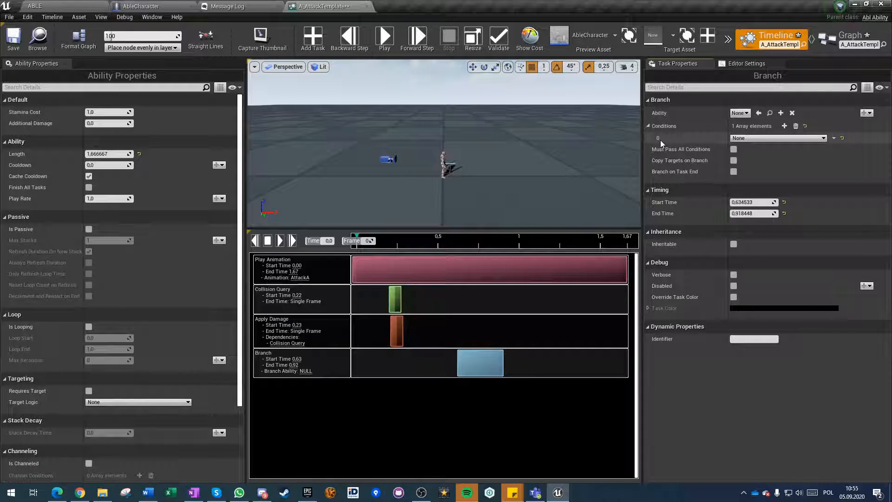
Open the project's Input settings and check which keys are bound to the Fire action mapping.
{"action": "left_click", "coordinate": [141, 6]}
{"action": "left_click", "coordinate": [35, 6]}
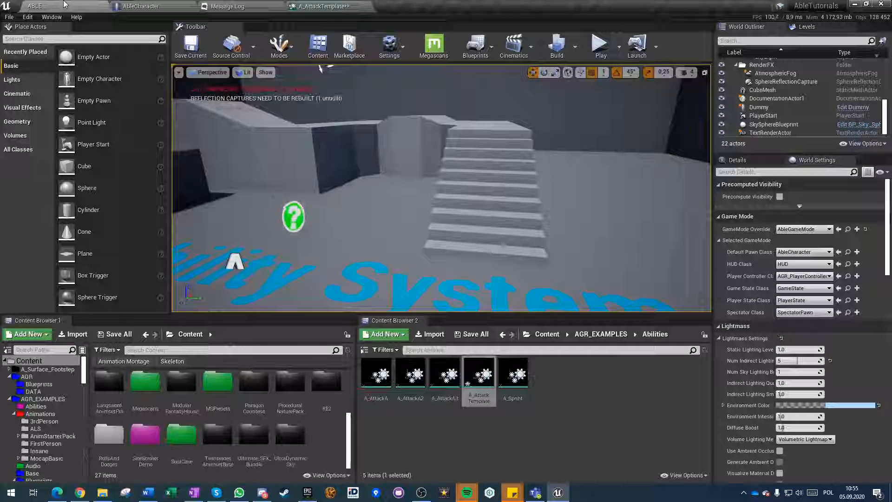
{"action": "left_click", "coordinate": [28, 17]}
{"action": "left_click", "coordinate": [43, 146]}
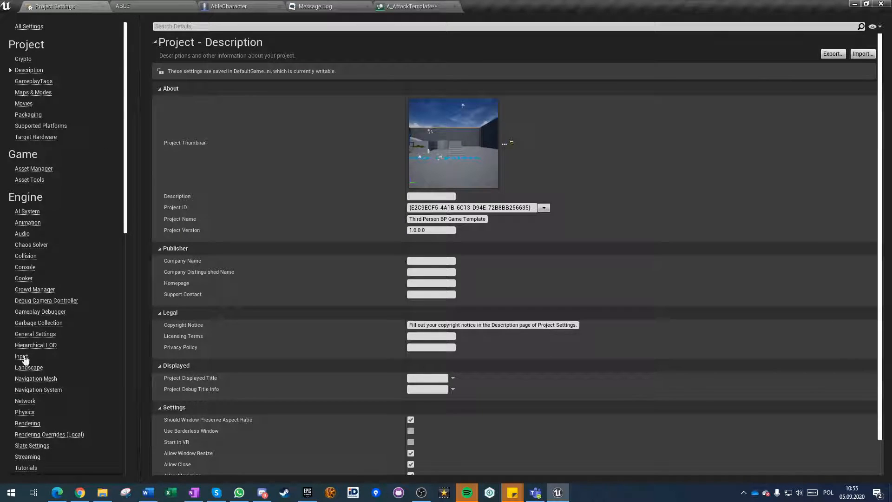
{"action": "left_click", "coordinate": [21, 357]}
{"action": "left_click", "coordinate": [165, 130]}
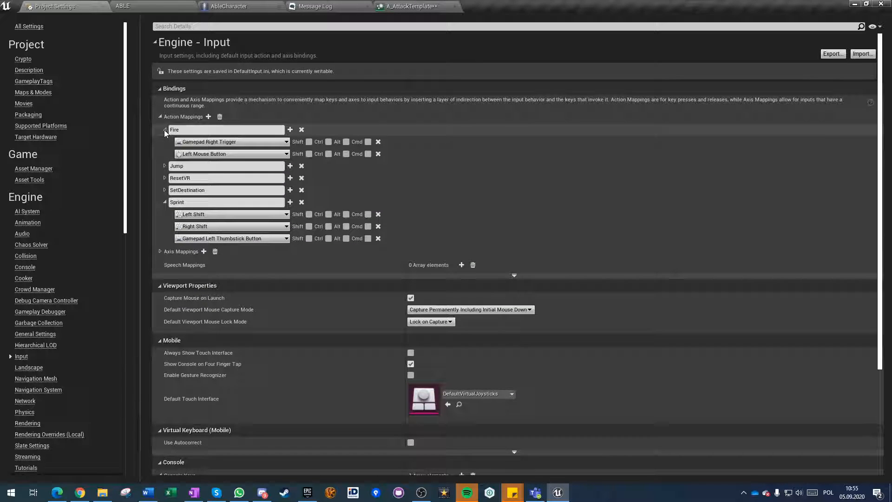
{"action": "left_click", "coordinate": [164, 130]}
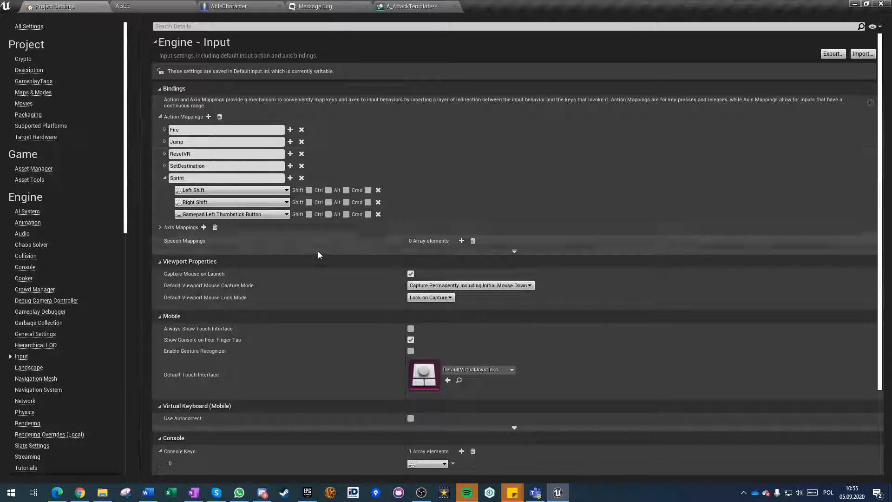
Replace the Left Mouse Button event with an InputAction Fire event driving Execute Ability in AbleCharacter's Attack group.
{"action": "left_click", "coordinate": [242, 5]}
{"action": "scroll", "coordinate": [279, 312], "scroll_direction": "up", "scroll_amount": 3}
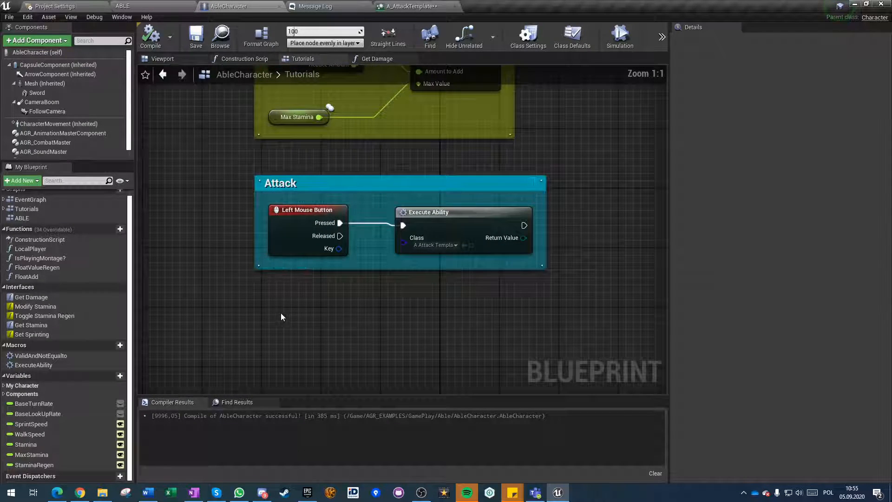
{"action": "right_click", "coordinate": [280, 313]}
{"action": "type", "text": "fire"}
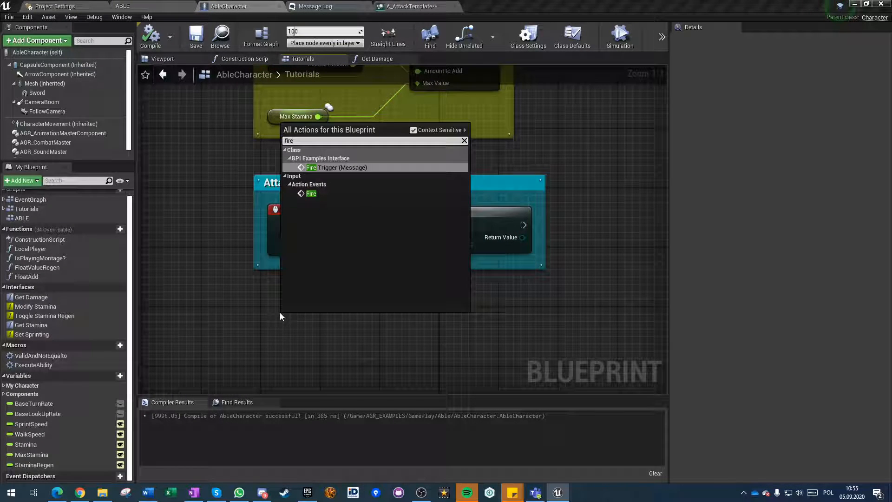
{"action": "key", "text": "Return"}
{"action": "left_click_drag", "start_coordinate": [300, 323], "coordinate": [263, 212]}
{"action": "left_click", "coordinate": [298, 227]}
{"action": "key", "text": "Delete"}
{"action": "left_click", "coordinate": [305, 290]}
{"action": "left_click", "coordinate": [249, 318]}
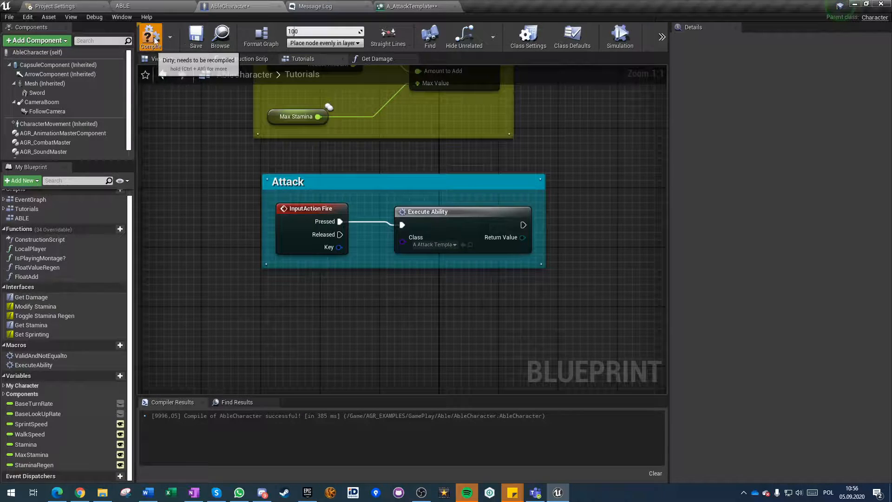
Save AbleCharacter, and in A_AttackTemplate's Branch task set condition 0 to On Input with Fire as its input action.
{"action": "left_click", "coordinate": [196, 40]}
{"action": "left_click", "coordinate": [388, 5]}
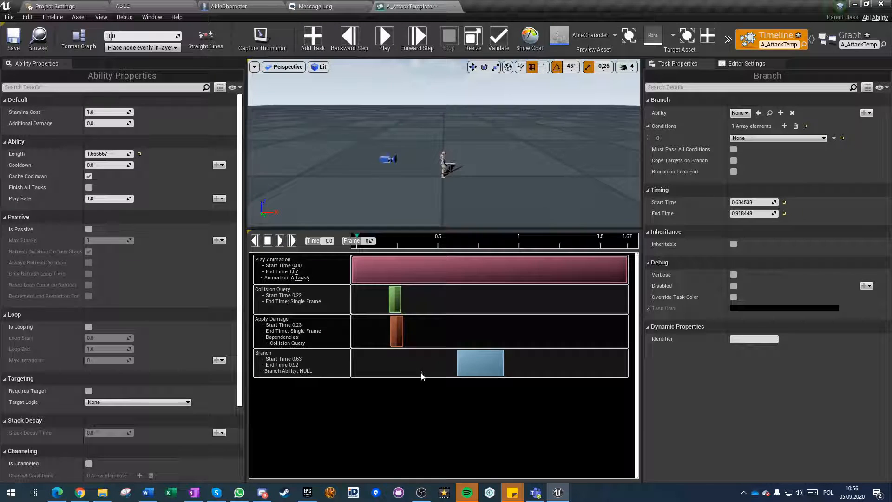
{"action": "left_click", "coordinate": [776, 138]}
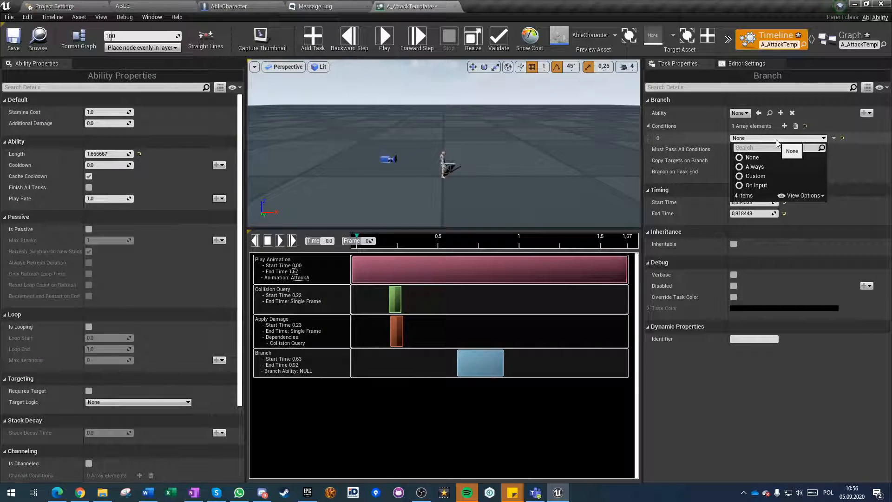
{"action": "left_click", "coordinate": [756, 186]}
{"action": "left_click", "coordinate": [653, 138]}
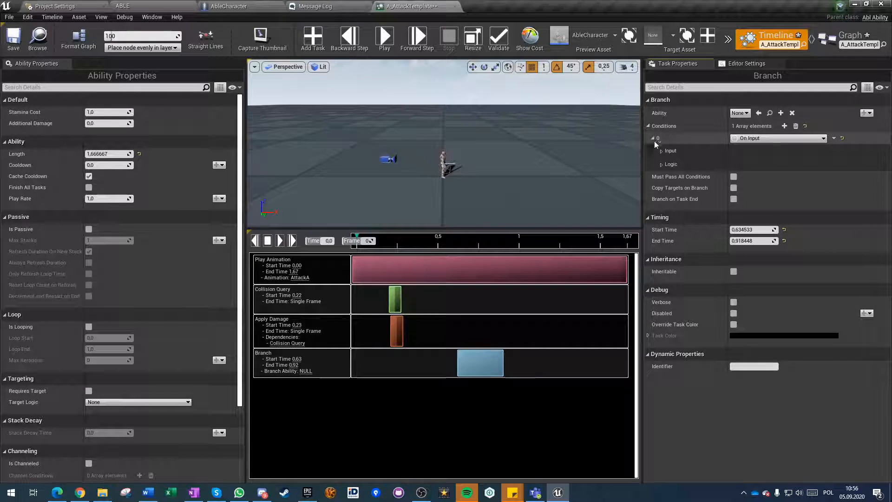
{"action": "left_click", "coordinate": [662, 151]}
{"action": "left_click", "coordinate": [784, 164]}
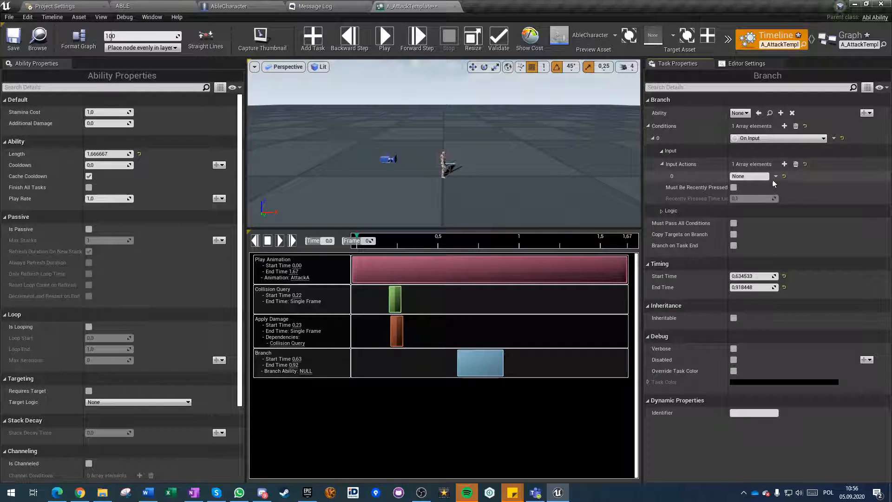
{"action": "type", "text": "Fire"}
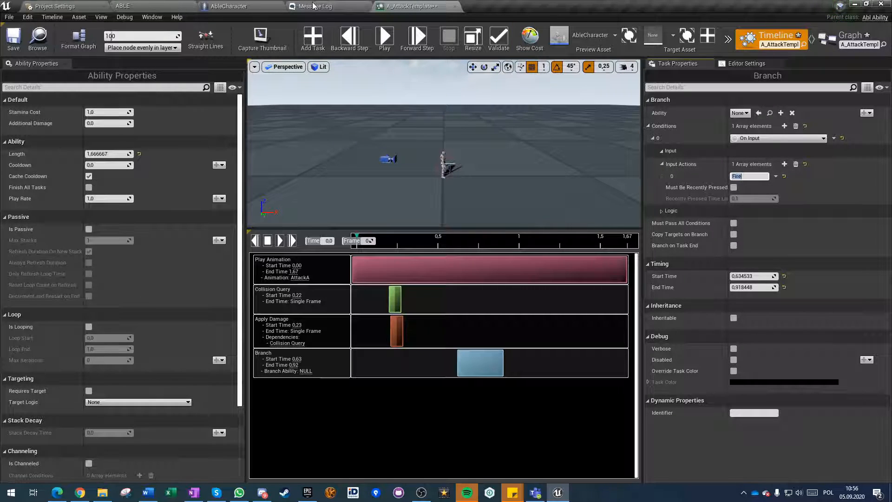
Check the Fire action mapping's name in the project's Input settings, close the settings and return to A_AttackTemplate.
{"action": "left_click", "coordinate": [70, 6]}
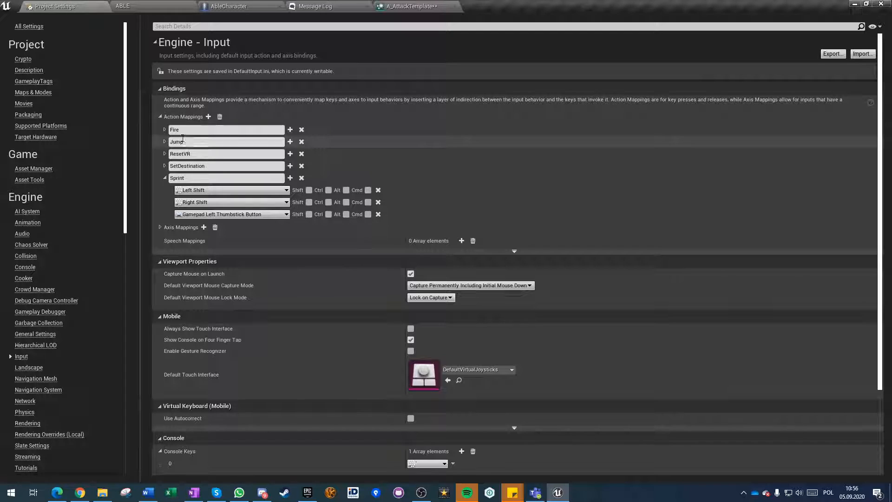
{"action": "left_click", "coordinate": [102, 6]}
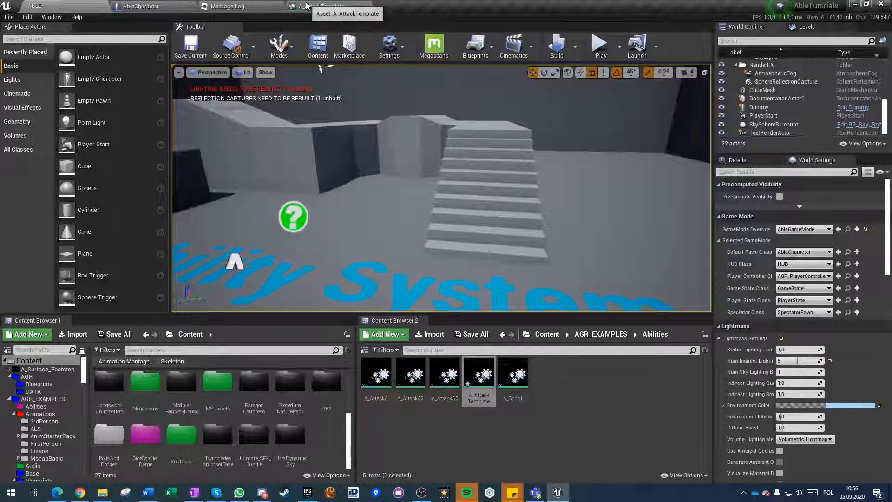
{"action": "left_click", "coordinate": [307, 6]}
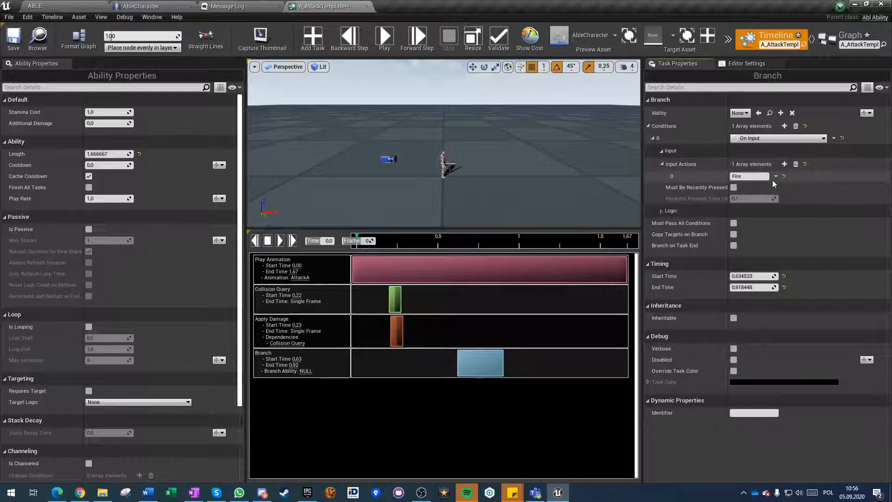
Adjust the Branch task's timing in A_AttackTemplate so it runs from about 0.76 to 1.67.
{"action": "left_click_drag", "start_coordinate": [484, 365], "coordinate": [615, 357]}
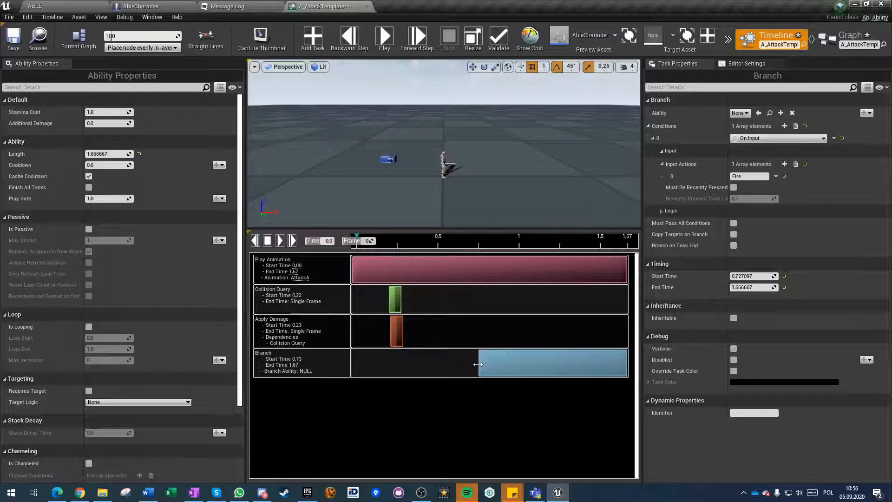
{"action": "mouse_move", "coordinate": [678, 189]}
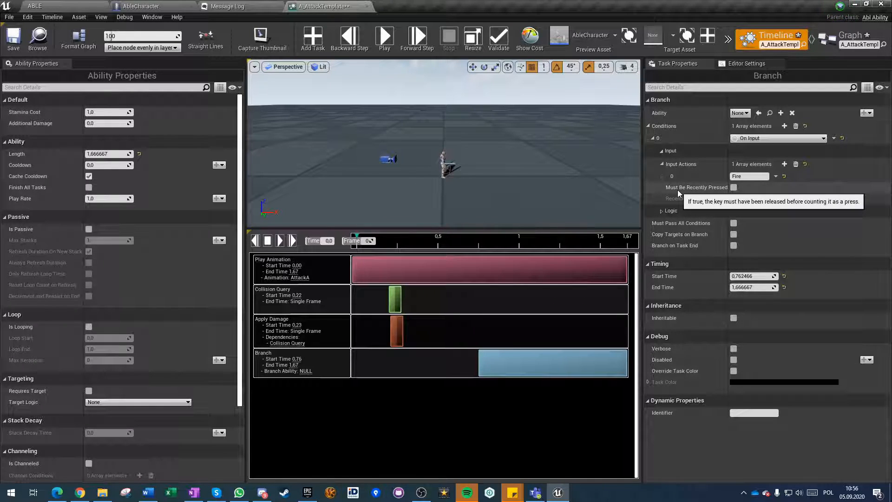
{"action": "left_click", "coordinate": [743, 176]}
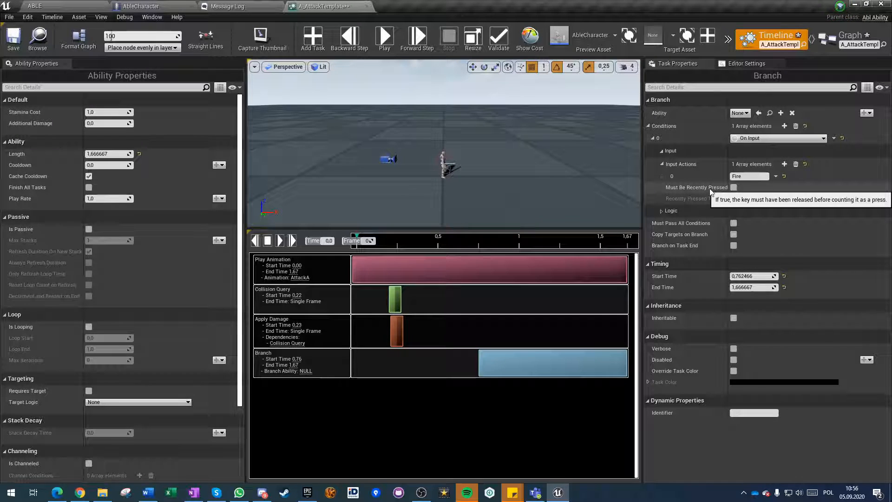
Open the A_AttackA ability from the Abilities folder, check its timeline for the Branch task and close it.
{"action": "left_click", "coordinate": [70, 5]}
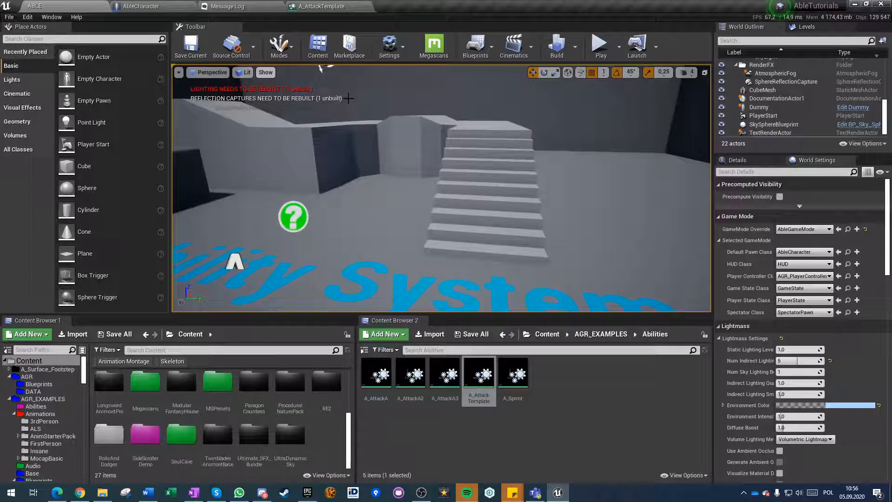
{"action": "left_click", "coordinate": [464, 432]}
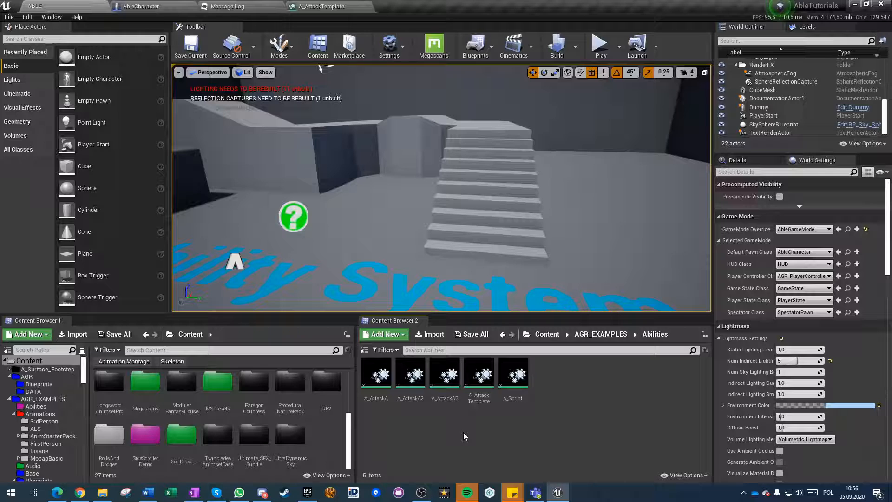
{"action": "double_click", "coordinate": [377, 378]}
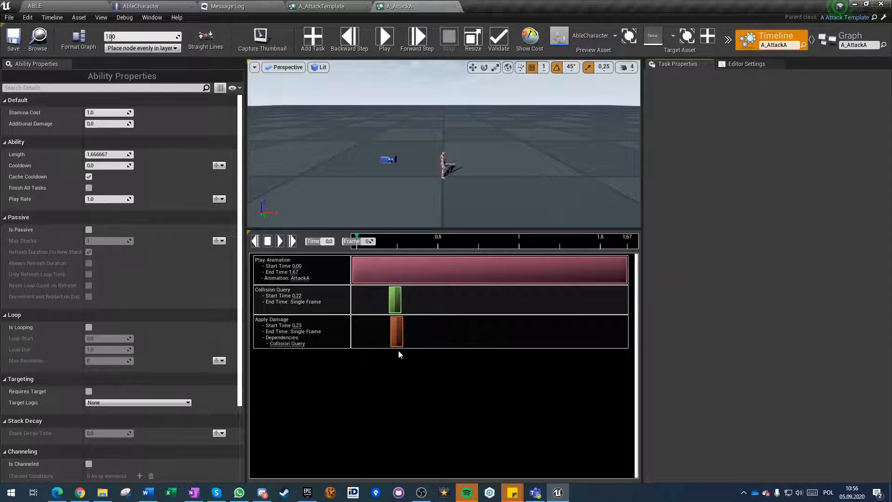
{"action": "left_click", "coordinate": [9, 42]}
{"action": "left_click", "coordinate": [455, 6]}
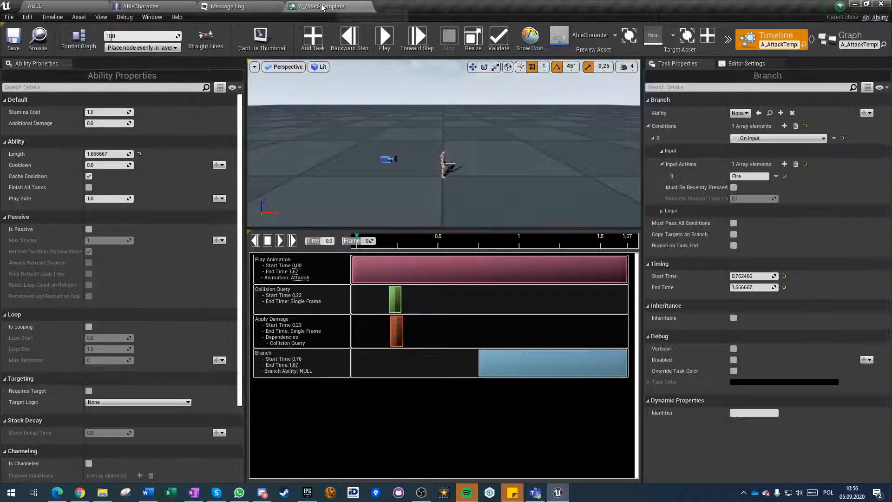
Make A_AttackTemplate's Branch task inheritable, enable Must Pass All Conditions and save the ability.
{"action": "left_click", "coordinate": [733, 319]}
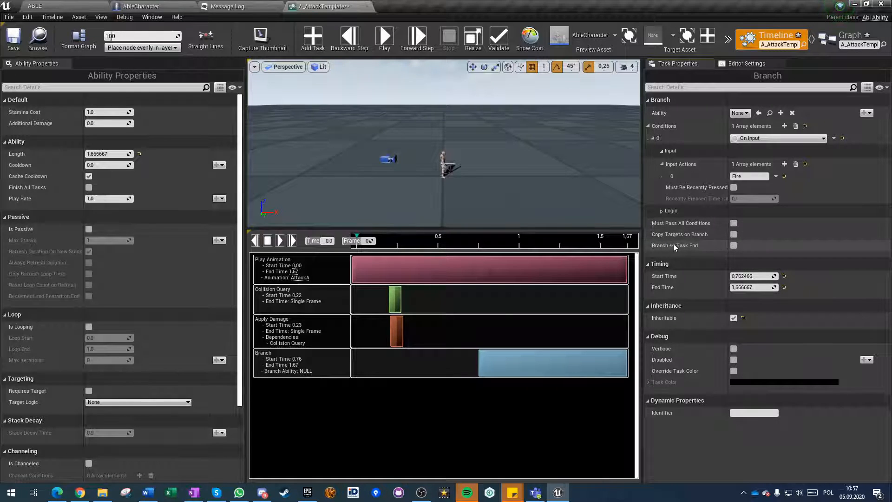
{"action": "left_click", "coordinate": [733, 223]}
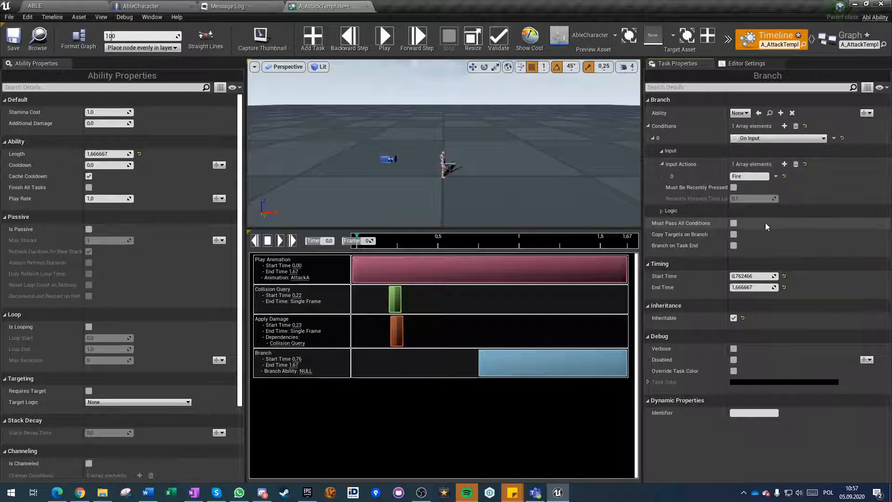
{"action": "left_click", "coordinate": [660, 211]}
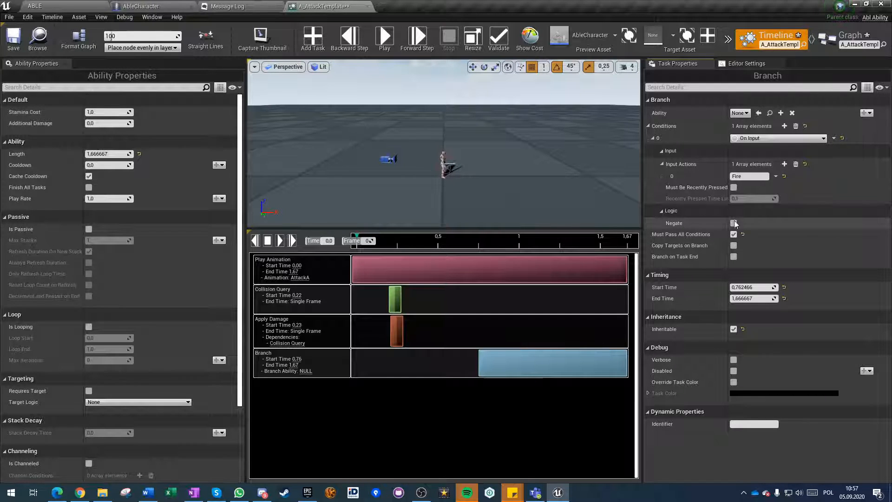
{"action": "left_click", "coordinate": [720, 211]}
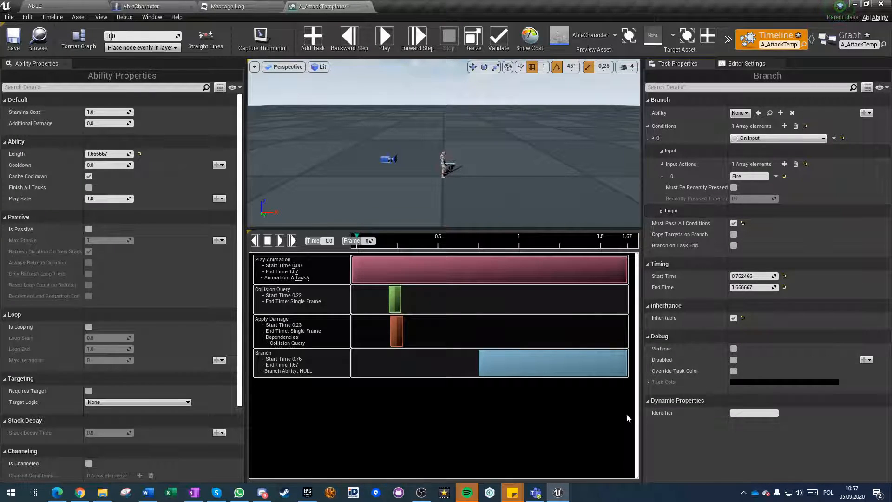
{"action": "mouse_move", "coordinate": [714, 190]}
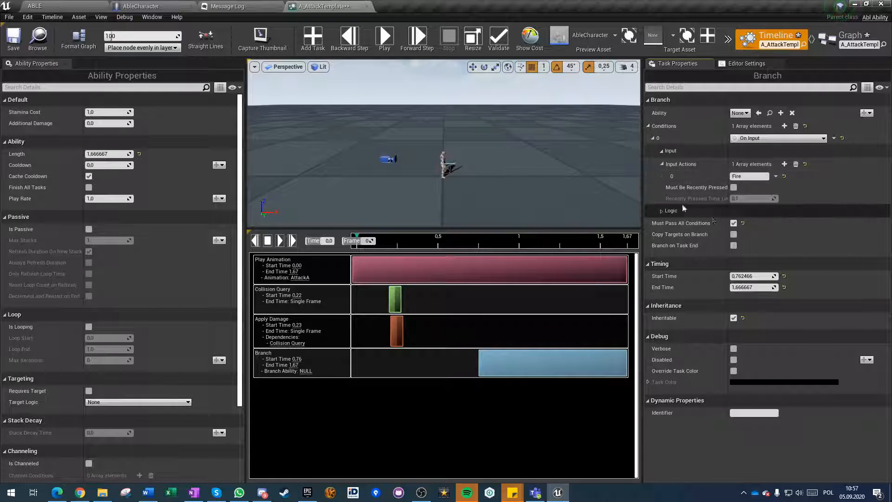
{"action": "left_click", "coordinate": [19, 47]}
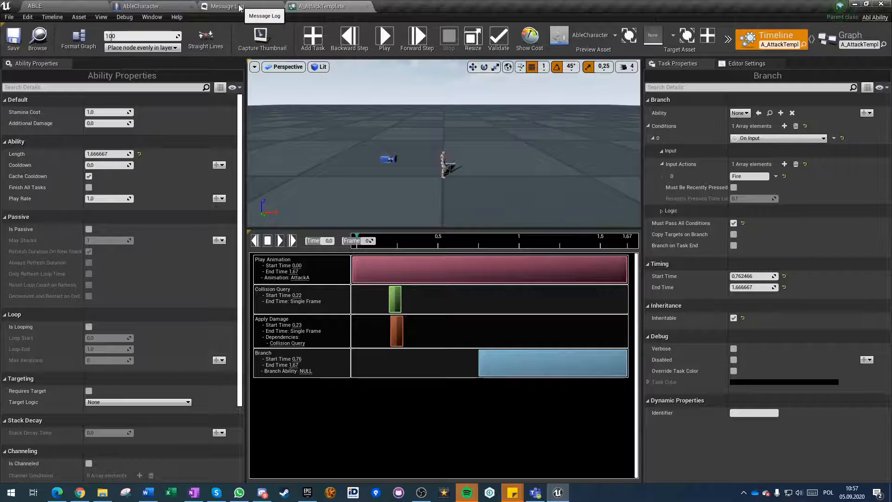
Inspect the timelines of A_AttackA and A_AttackA3 for an inherited Branch task, closing each ability after viewing it.
{"action": "left_click", "coordinate": [153, 6]}
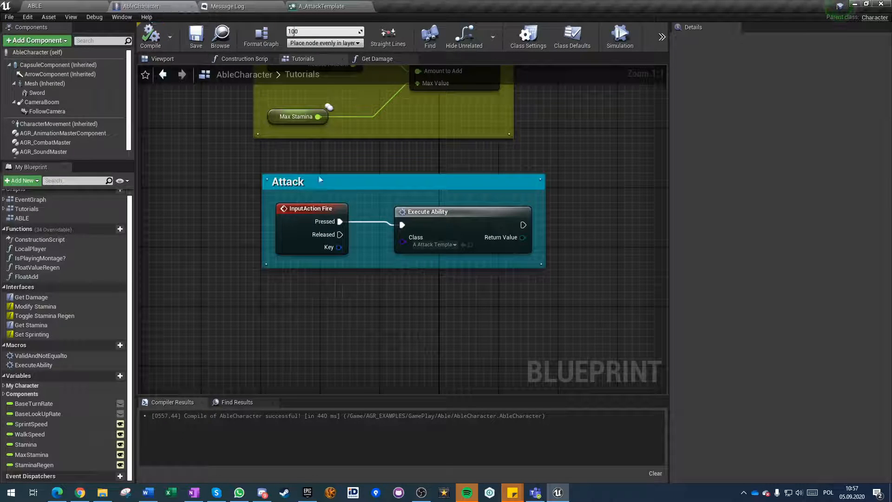
{"action": "left_click", "coordinate": [66, 5]}
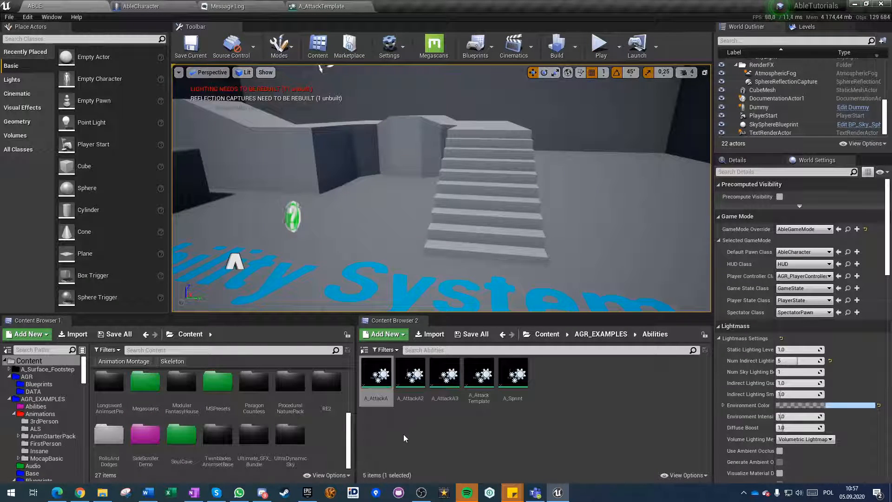
{"action": "double_click", "coordinate": [377, 378]}
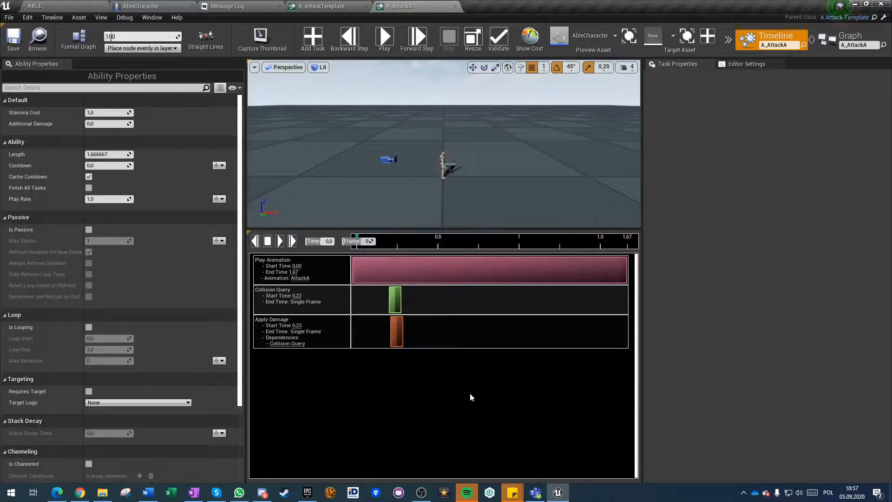
{"action": "right_click", "coordinate": [409, 382]}
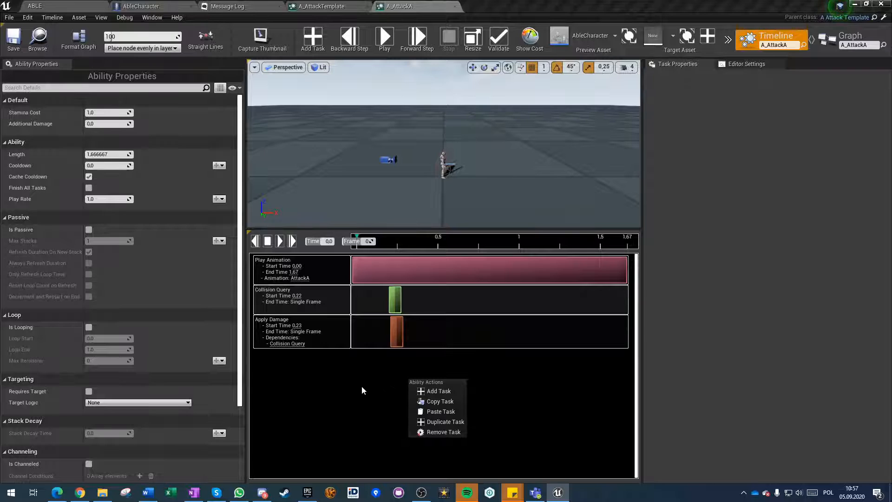
{"action": "left_click", "coordinate": [362, 385]}
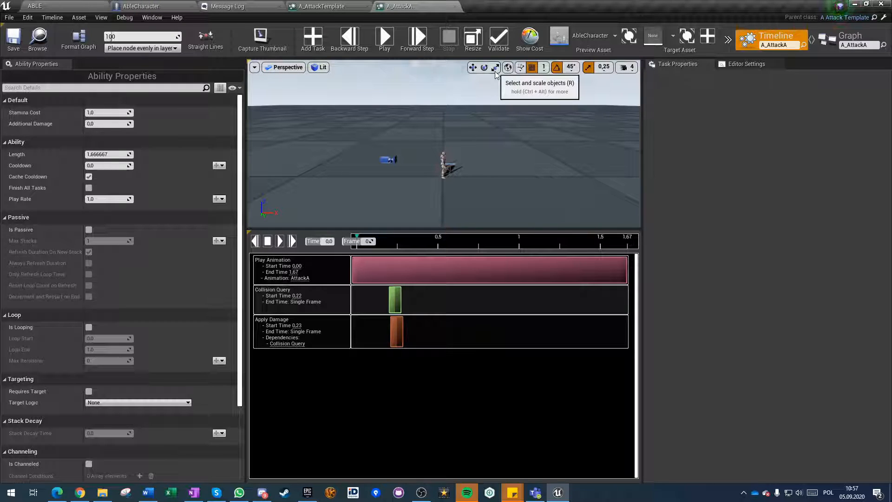
{"action": "left_click", "coordinate": [454, 6]}
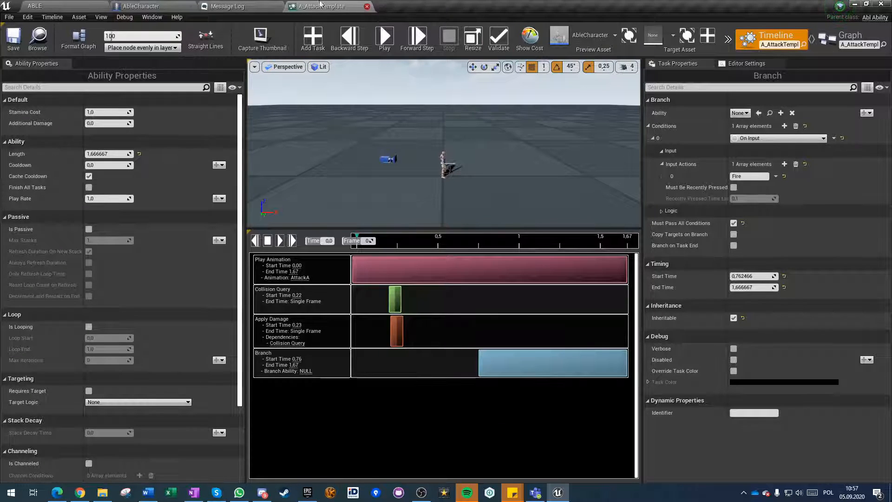
{"action": "left_click", "coordinate": [48, 5]}
{"action": "double_click", "coordinate": [446, 381]}
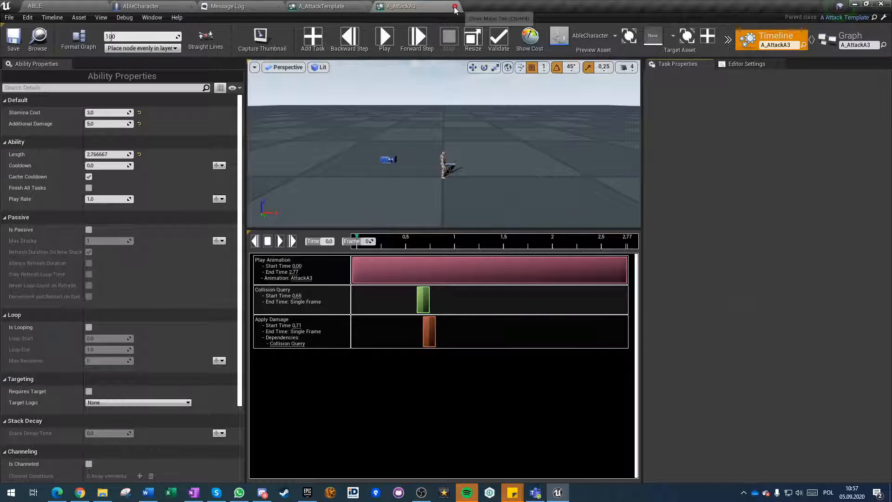
{"action": "left_click", "coordinate": [457, 6]}
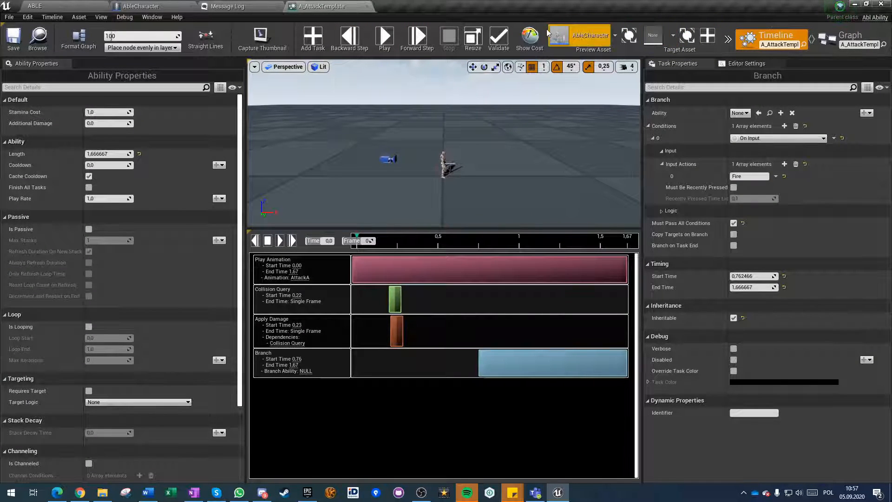
Validate the A_AttackTemplate ability, close the validator results and save the asset.
{"action": "left_click", "coordinate": [501, 41]}
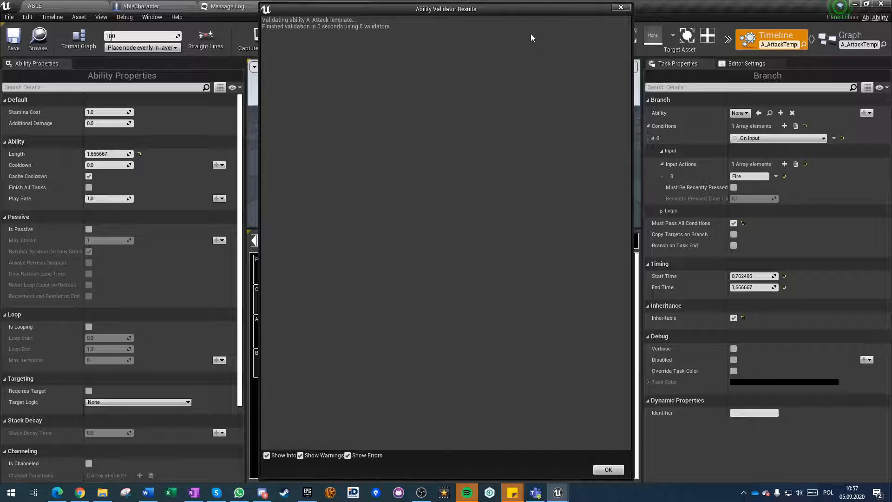
{"action": "left_click_drag", "start_coordinate": [535, 10], "coordinate": [571, 42]}
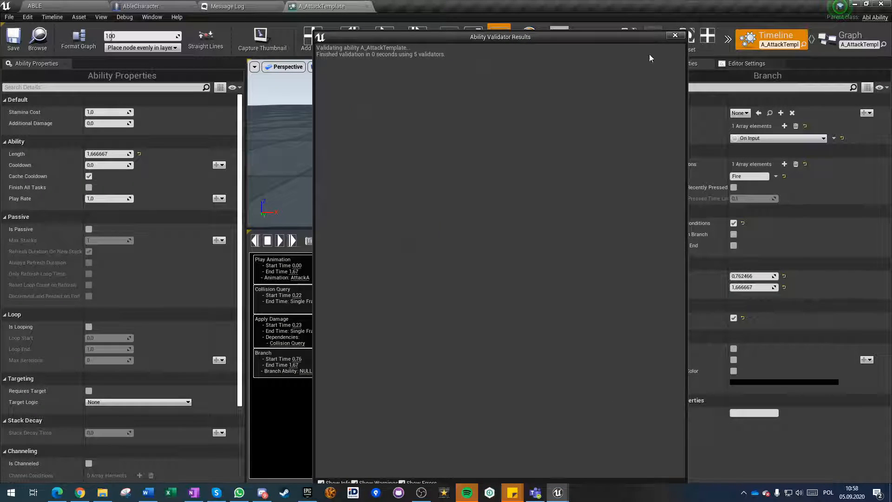
{"action": "left_click_drag", "start_coordinate": [649, 35], "coordinate": [613, 177]}
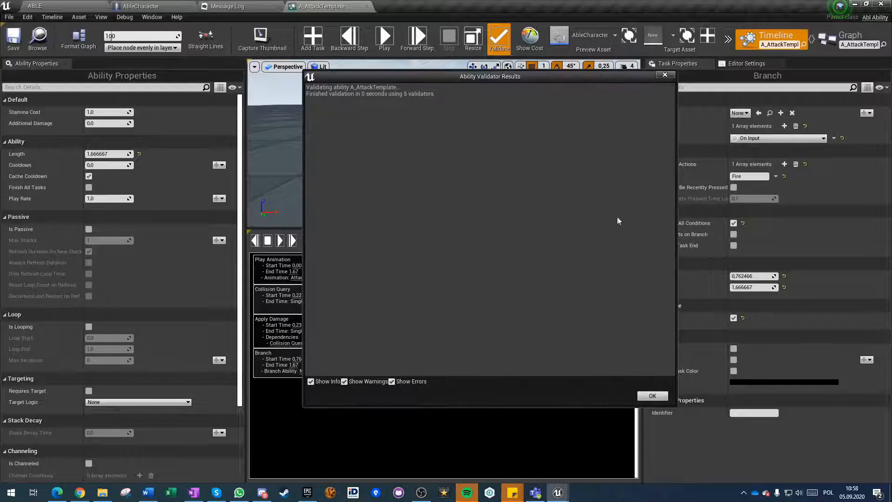
{"action": "left_click", "coordinate": [662, 395]}
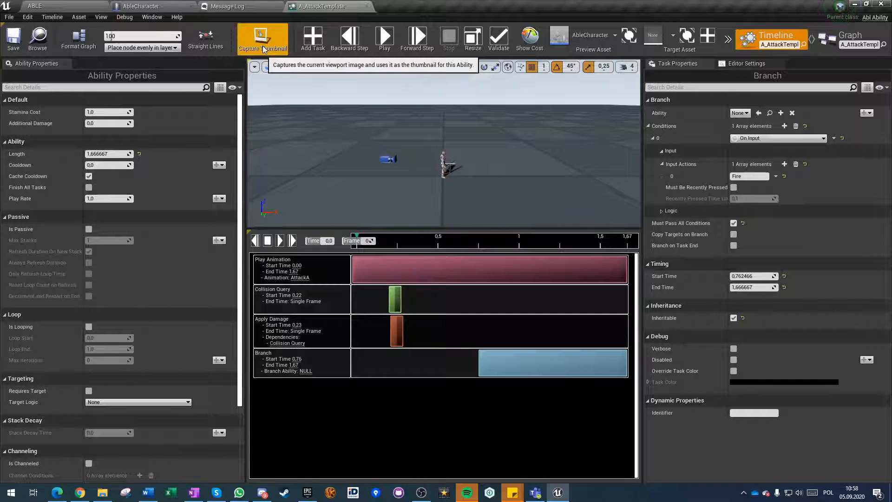
{"action": "left_click", "coordinate": [9, 16]}
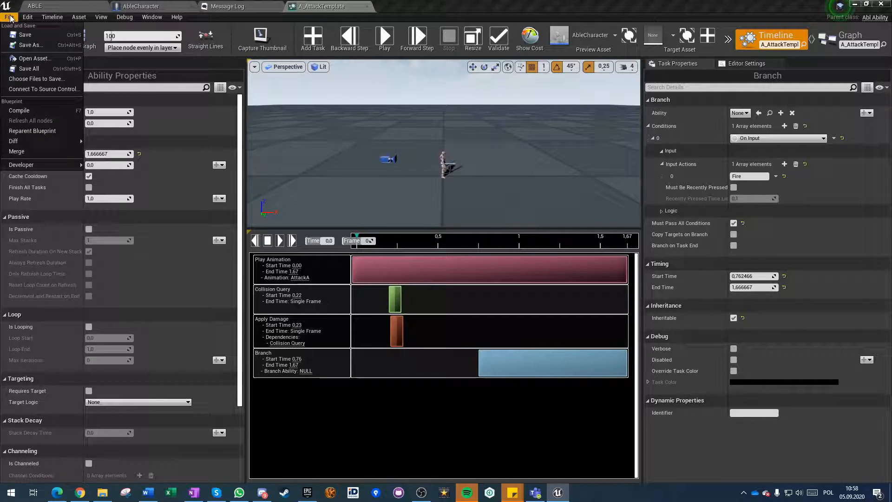
{"action": "left_click", "coordinate": [25, 35]}
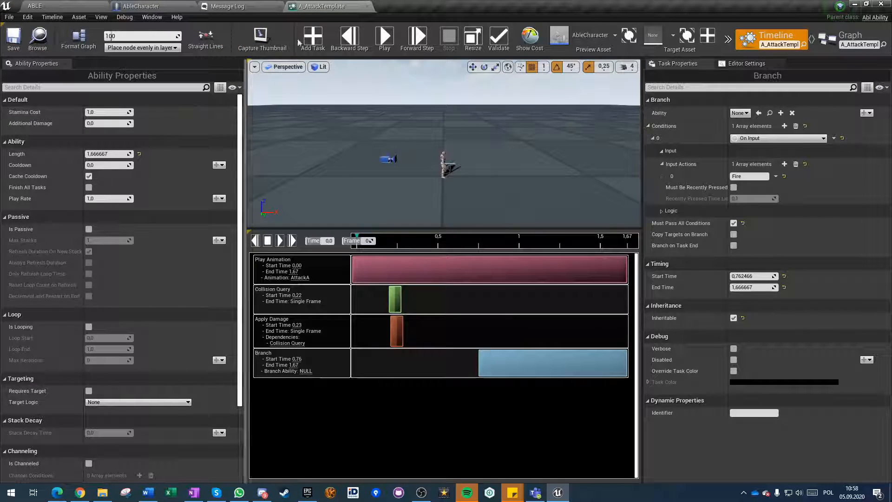
Close the A_AttackTemplate ability and return to the level editor with the Abilities folder.
{"action": "left_click", "coordinate": [367, 8]}
{"action": "left_click", "coordinate": [150, 4]}
{"action": "left_click", "coordinate": [98, 4]}
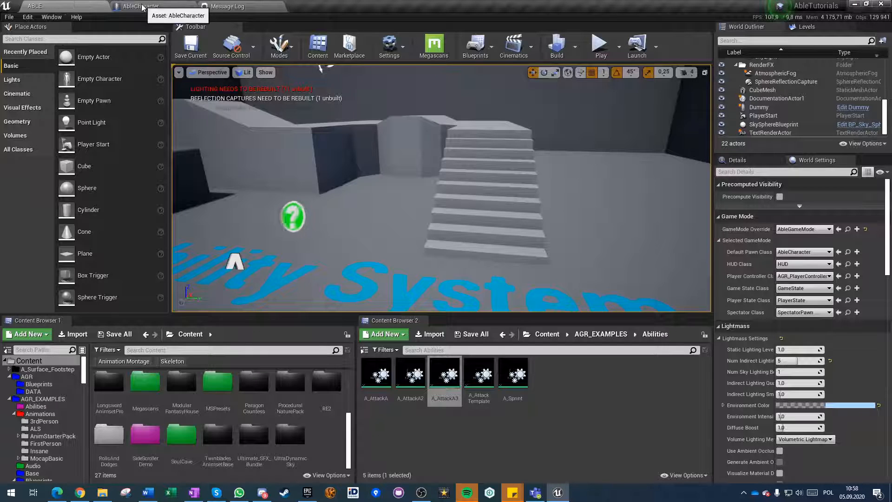
{"action": "left_click", "coordinate": [436, 435]}
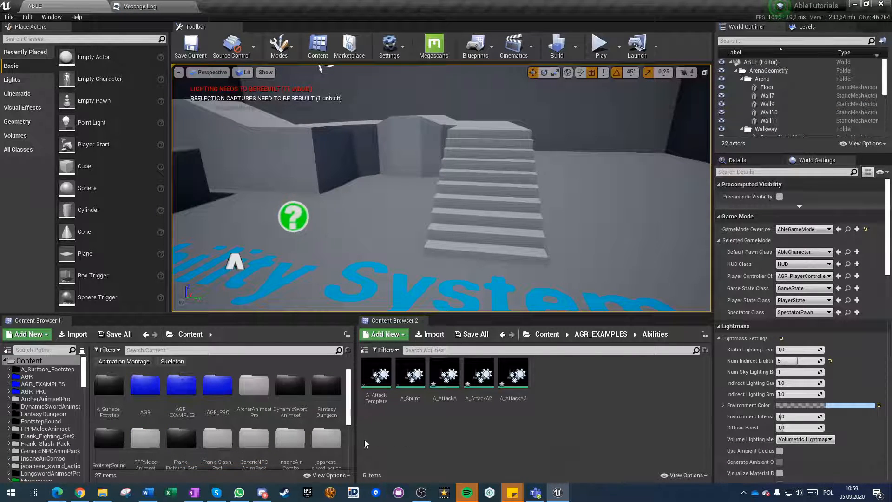
Locate the AbleCharacter default pawn class in the content browser, open its blueprint and dock it beside the level editor.
{"action": "left_click", "coordinate": [848, 252]}
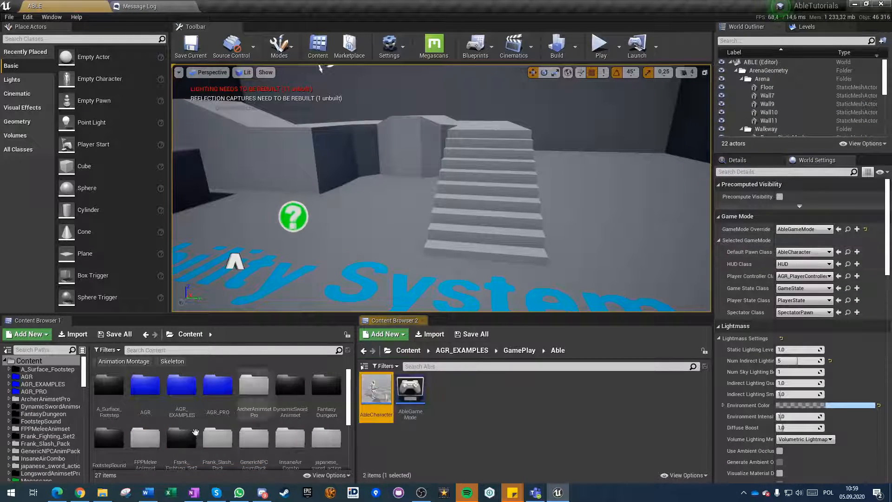
{"action": "double_click", "coordinate": [384, 394]}
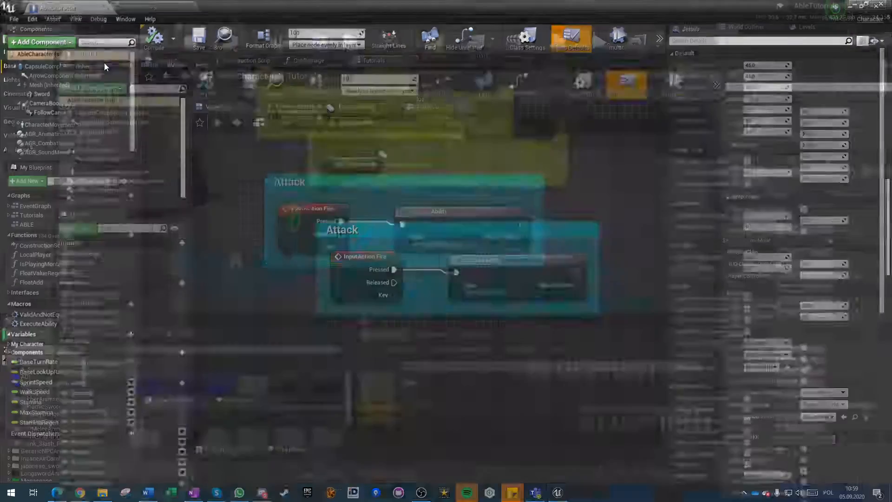
{"action": "left_click_drag", "start_coordinate": [105, 63], "coordinate": [297, 7]}
{"action": "left_click", "coordinate": [144, 5]}
{"action": "left_click", "coordinate": [58, 4]}
{"action": "left_click", "coordinate": [123, 6]}
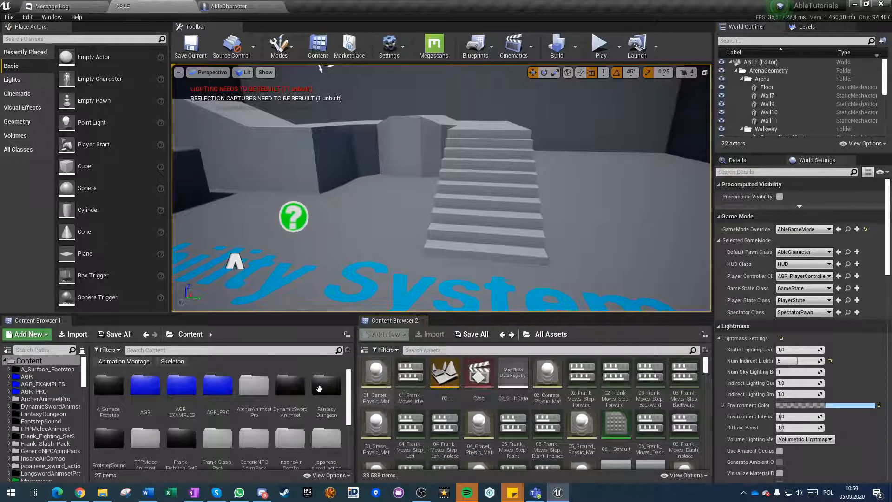
Show the AGR_EXAMPLES Abilities folder in the second content browser, save all assets and return from the message log.
{"action": "left_click", "coordinate": [364, 349]}
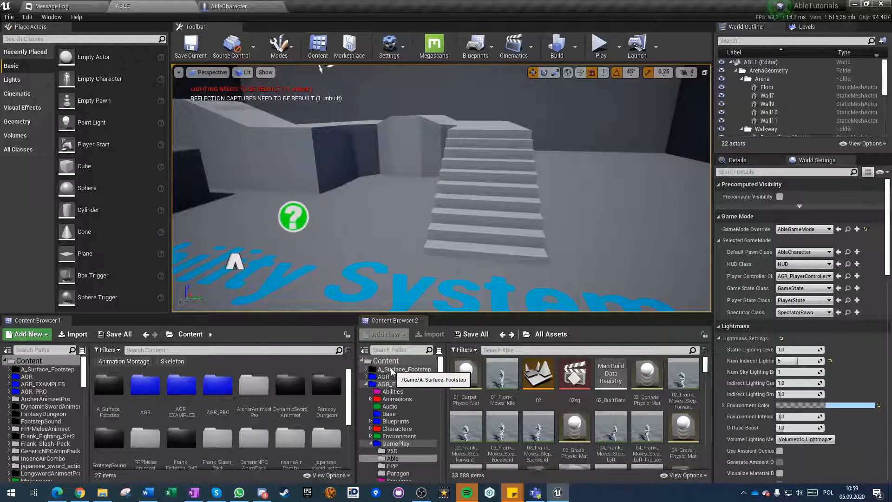
{"action": "left_click", "coordinate": [400, 383]}
{"action": "left_click", "coordinate": [392, 391]}
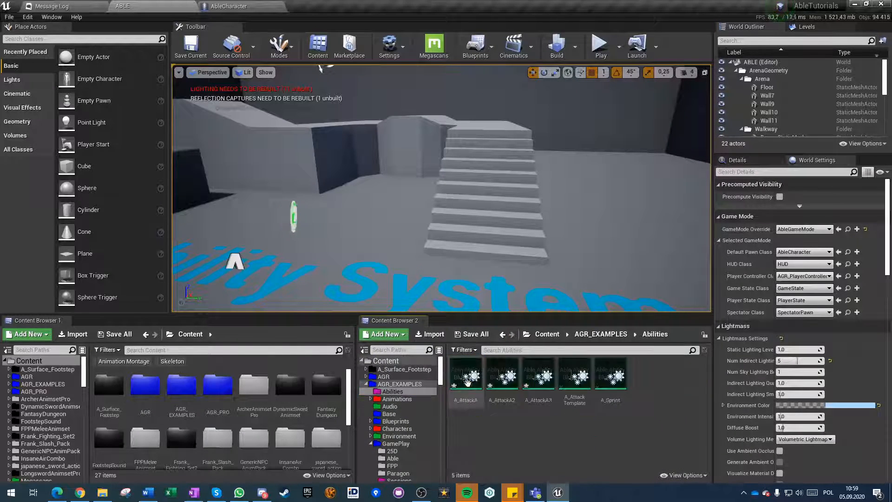
{"action": "left_click", "coordinate": [365, 350]}
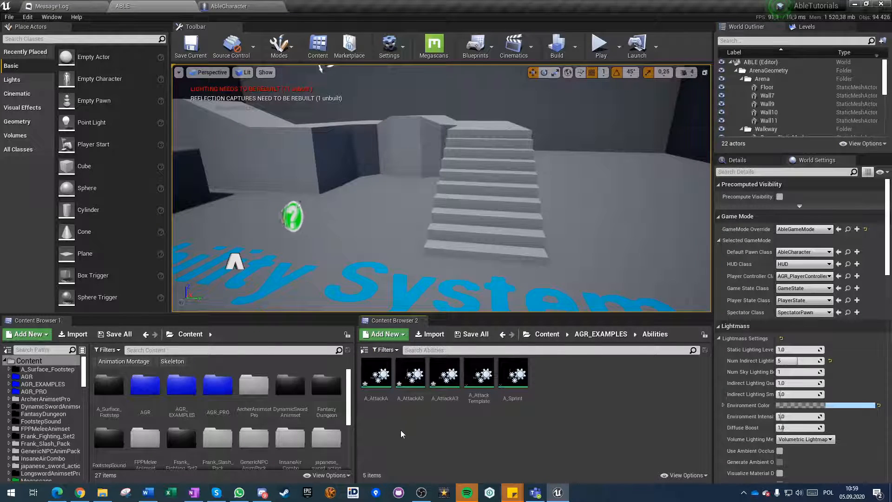
{"action": "key", "text": "ctrl+shift+s"}
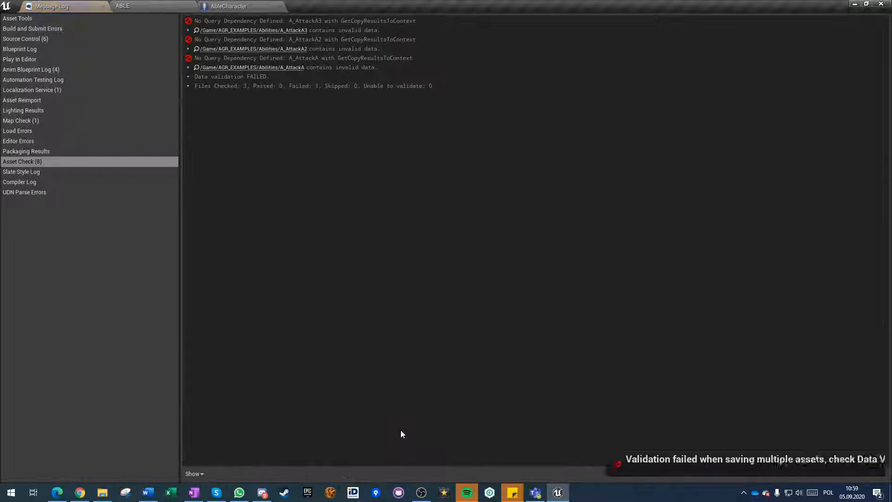
{"action": "left_click", "coordinate": [232, 6]}
{"action": "left_click", "coordinate": [132, 6]}
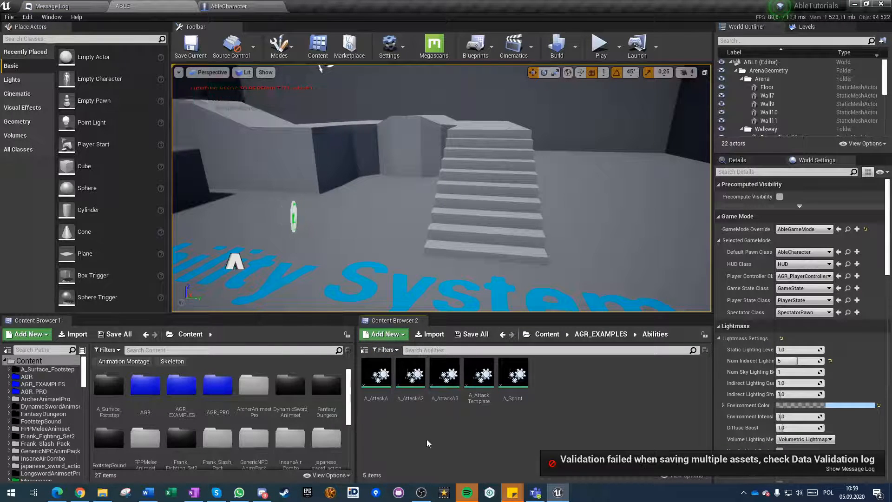
Open A_AttackA, check its timeline for the inherited Branch task and close the ability.
{"action": "double_click", "coordinate": [378, 386]}
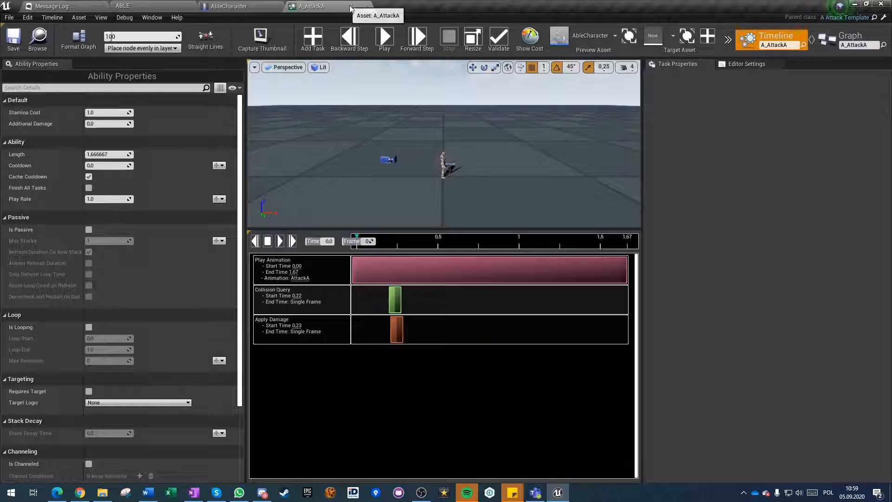
{"action": "left_click", "coordinate": [367, 7]}
{"action": "left_click", "coordinate": [174, 6]}
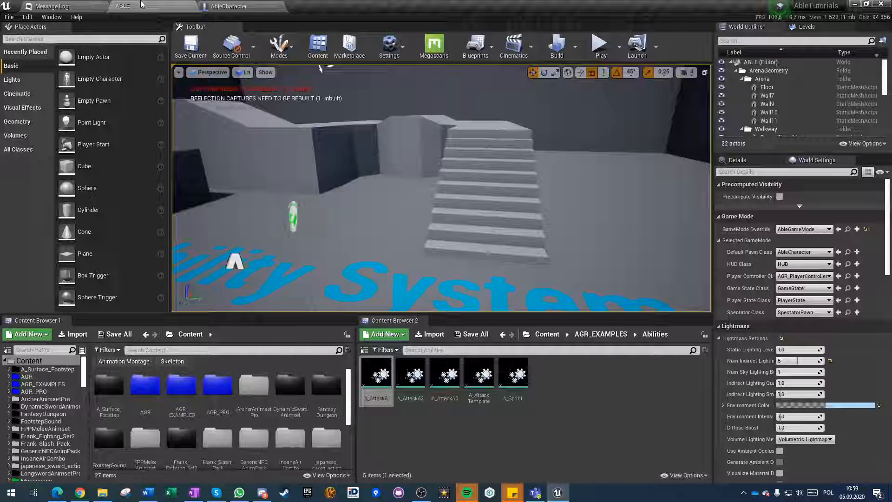
Delete the child abilities A_AttackA, A_AttackA2 and A_AttackA3 from the Abilities folder.
{"action": "left_click", "coordinate": [479, 374]}
{"action": "left_click", "coordinate": [377, 374]}
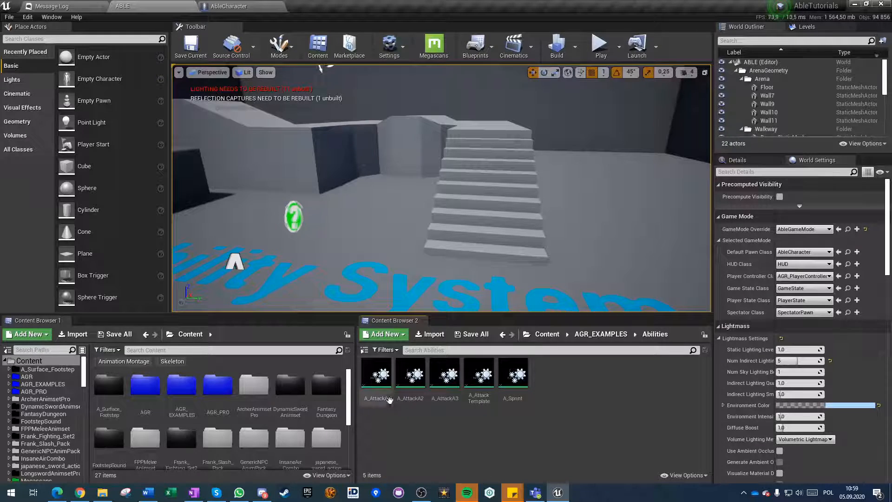
{"action": "left_click", "coordinate": [444, 374], "text": "shift"}
{"action": "key", "text": "Delete"}
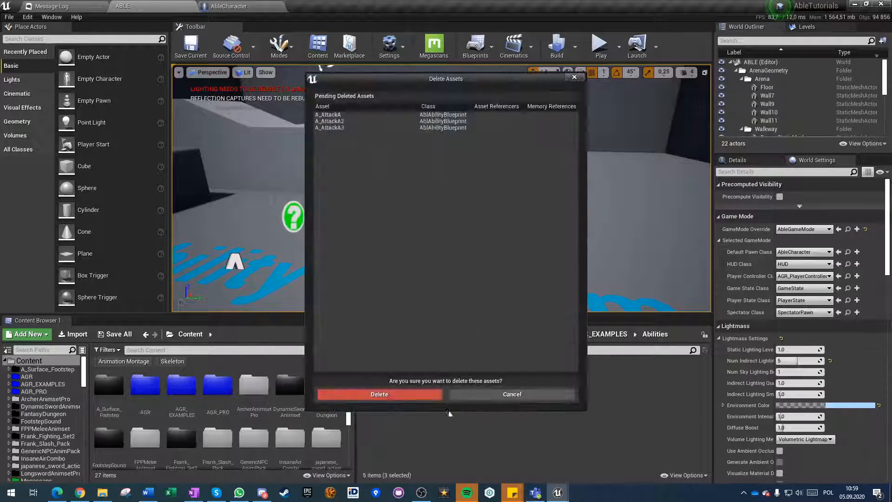
{"action": "left_click", "coordinate": [409, 394]}
Open A_AttackTemplate, review its Branch task settings, save the ability and close it.
{"action": "double_click", "coordinate": [380, 387]}
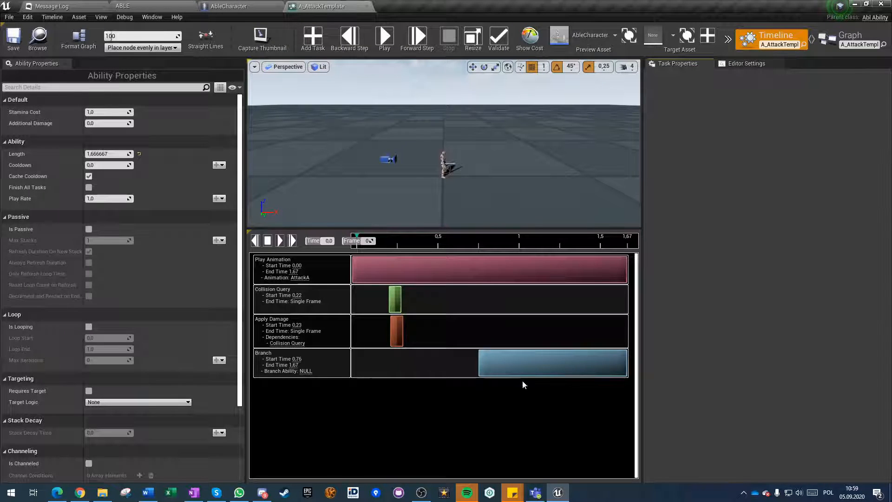
{"action": "left_click", "coordinate": [521, 366]}
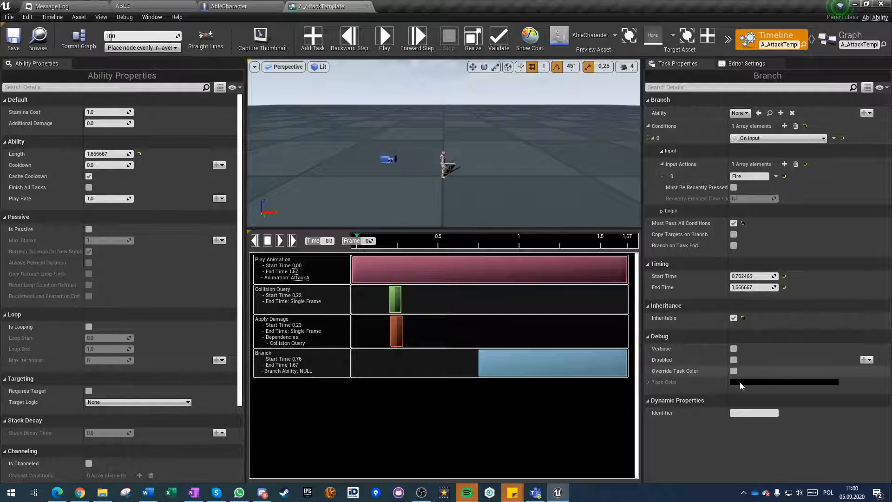
{"action": "left_click", "coordinate": [13, 37]}
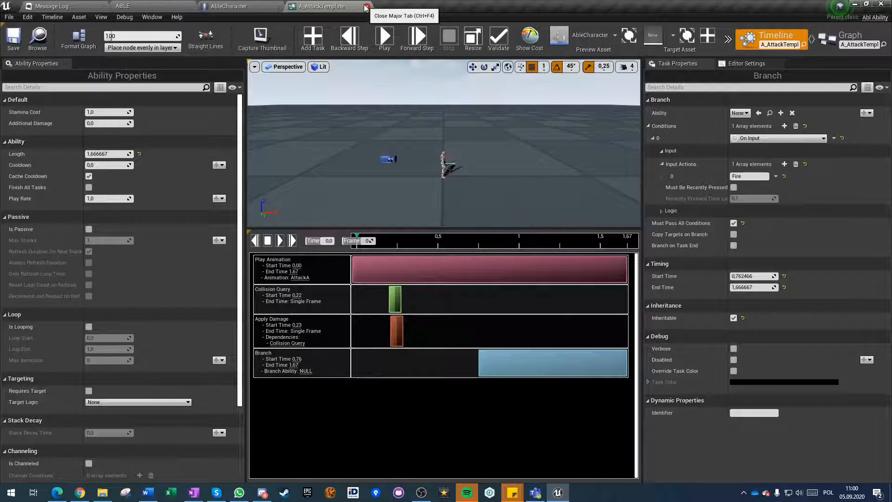
{"action": "left_click", "coordinate": [367, 6]}
{"action": "left_click", "coordinate": [61, 4]}
{"action": "left_click", "coordinate": [153, 4]}
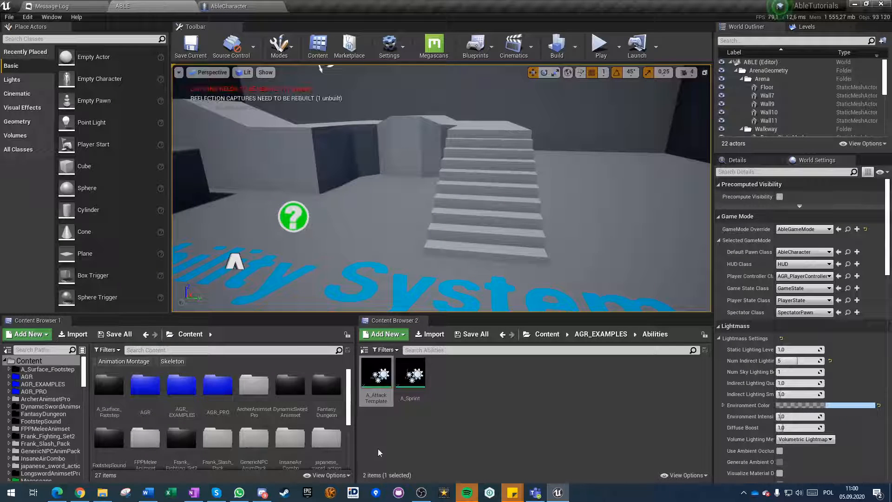
Duplicate A_AttackTemplate in the Abilities folder and name the copy A_AttackA1.
{"action": "right_click", "coordinate": [377, 381]}
{"action": "left_click", "coordinate": [408, 425]}
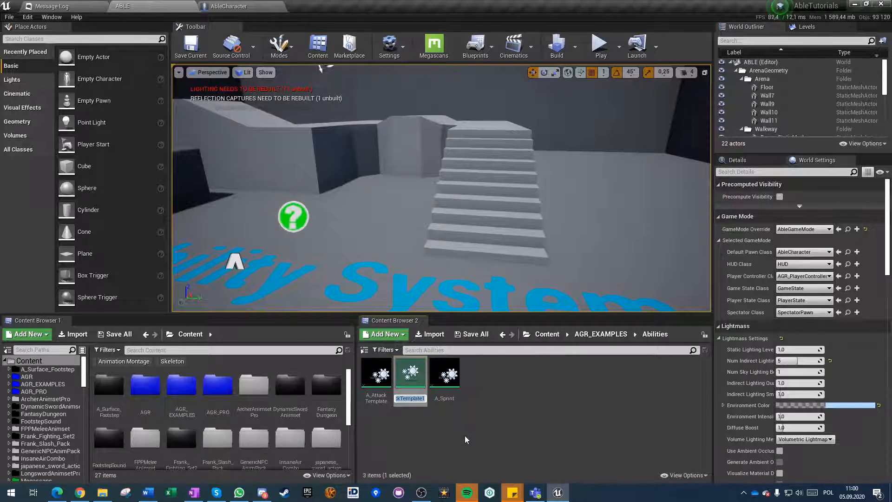
{"action": "type", "text": "AttackA1"}
{"action": "key", "text": "Home"}
{"action": "type", "text": "A_"}
{"action": "key", "text": "Return"}
Open A_AttackA1 and inspect its Play Animation, Collision Query, Apply Damage and Branch task settings.
{"action": "double_click", "coordinate": [376, 379]}
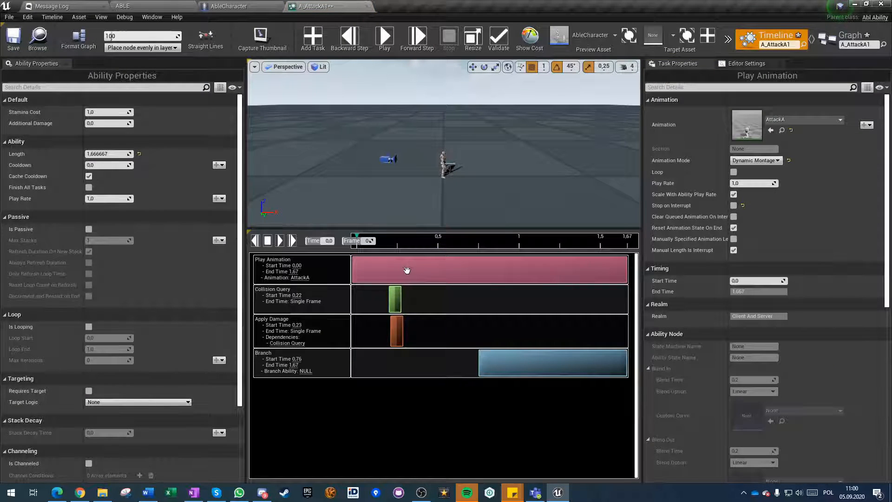
{"action": "left_click", "coordinate": [392, 301]}
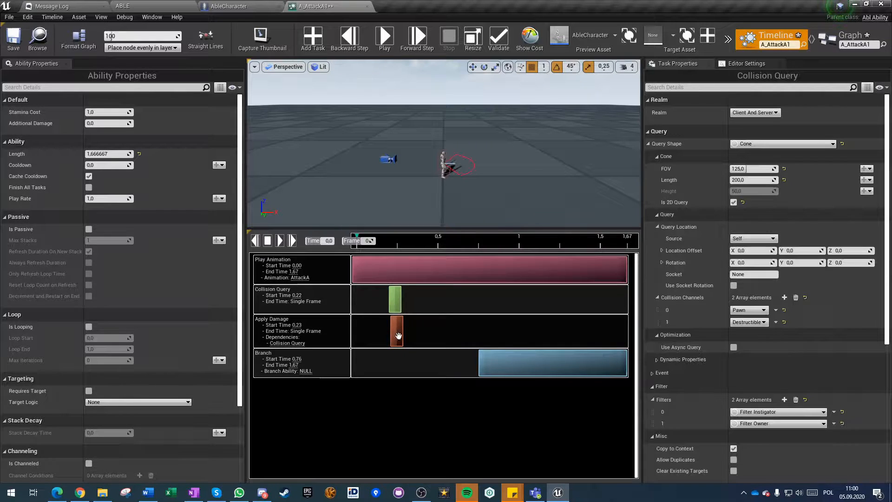
{"action": "left_click", "coordinate": [396, 329]}
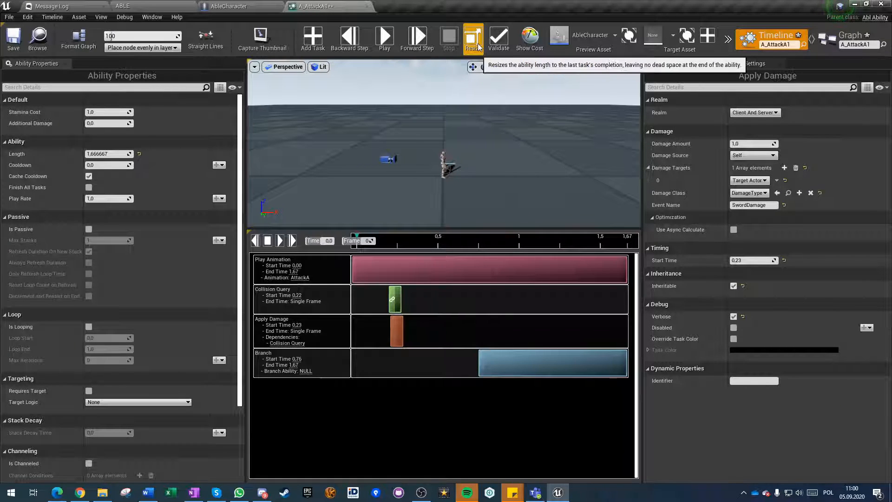
{"action": "left_click", "coordinate": [504, 353]}
{"action": "left_click", "coordinate": [740, 113]}
{"action": "left_click", "coordinate": [718, 109]}
Duplicate A_AttackA1 as A_AttackA2 in the Abilities folder, and duplicate A_AttackA2 once more.
{"action": "left_click", "coordinate": [135, 7]}
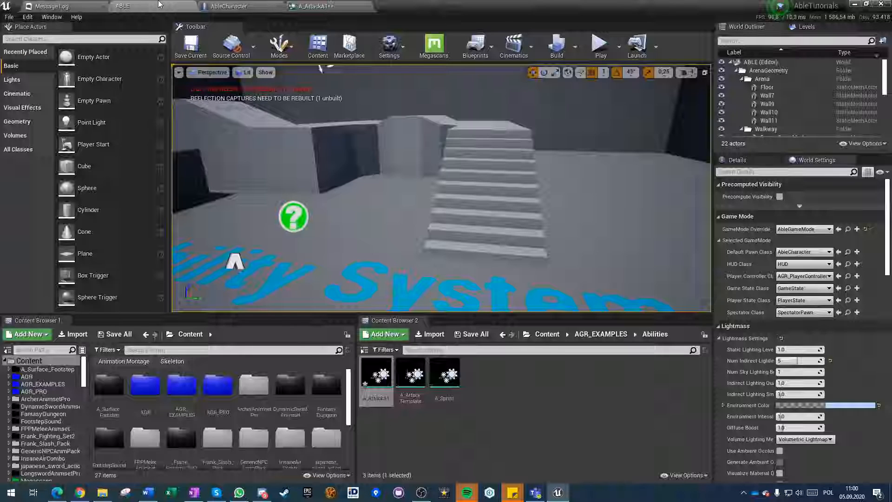
{"action": "left_click", "coordinate": [378, 382]}
{"action": "key", "text": "ctrl+w"}
{"action": "key", "text": "Right"}
{"action": "left_click", "coordinate": [410, 380]}
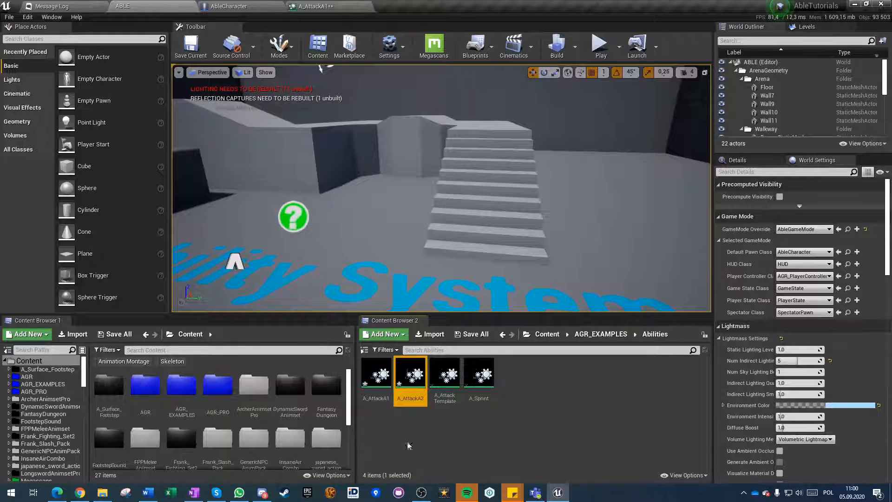
{"action": "key", "text": "ctrl+w"}
In A_AttackA2, set the Play Animation task's animation to AttackA2 and resize the ability to fit its tasks.
{"action": "double_click", "coordinate": [411, 381]}
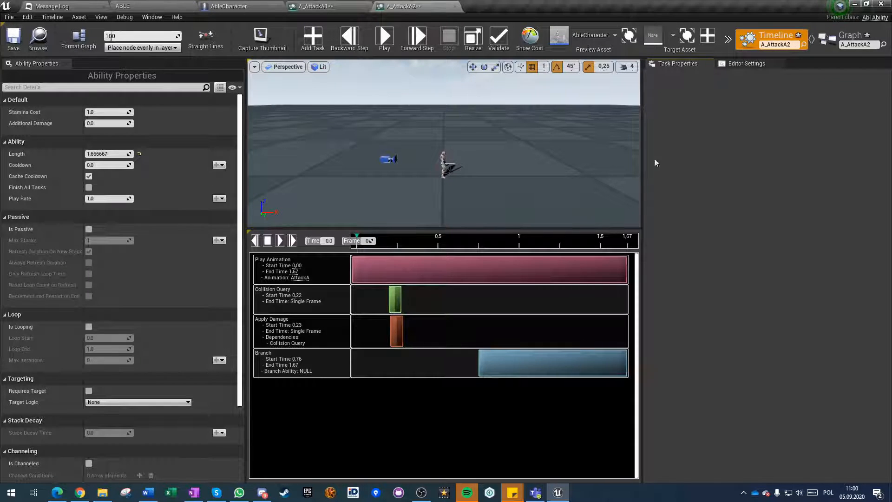
{"action": "left_click", "coordinate": [392, 265]}
{"action": "left_click", "coordinate": [804, 120]}
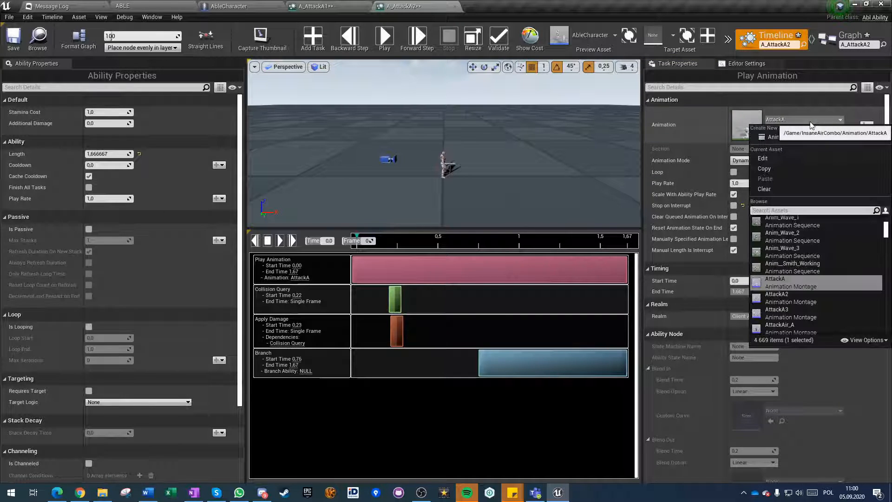
{"action": "left_click", "coordinate": [771, 307]}
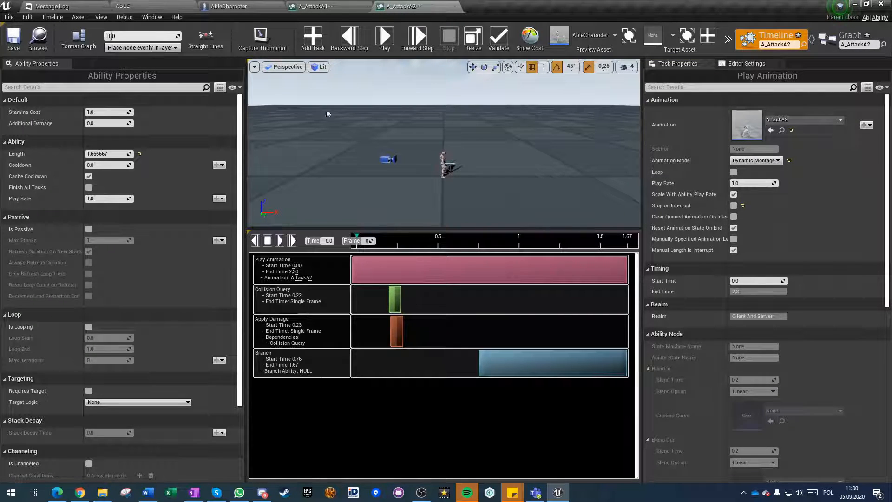
{"action": "left_click", "coordinate": [473, 39]}
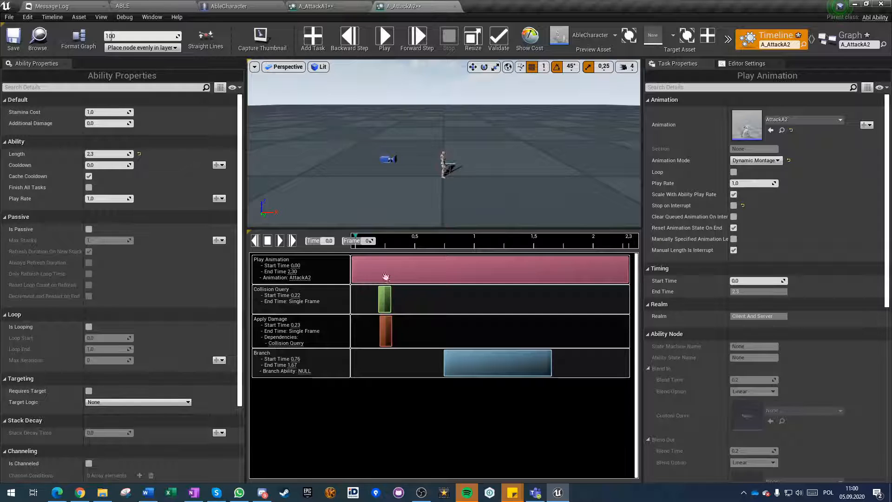
Move A_AttackA2's Collision Query to about 0.43 s and play the ability to check the hit timing.
{"action": "left_click_drag", "start_coordinate": [385, 300], "coordinate": [410, 300]}
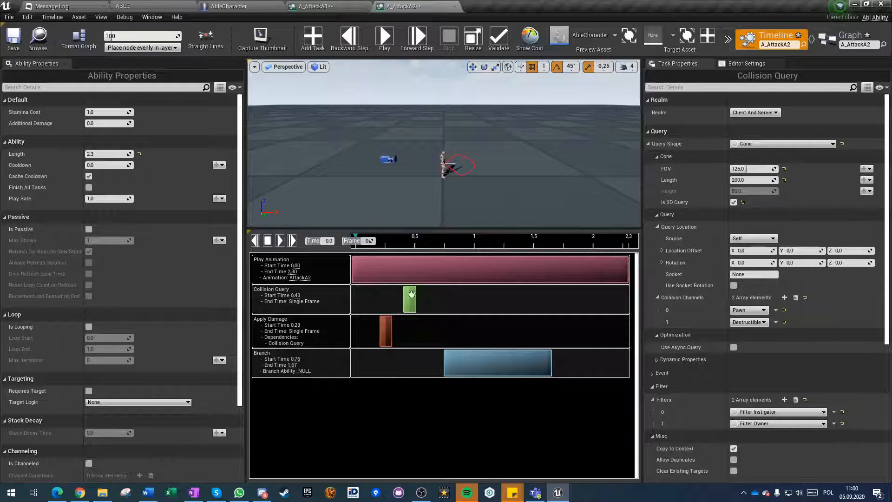
{"action": "left_click", "coordinate": [386, 339]}
{"action": "left_click", "coordinate": [384, 42]}
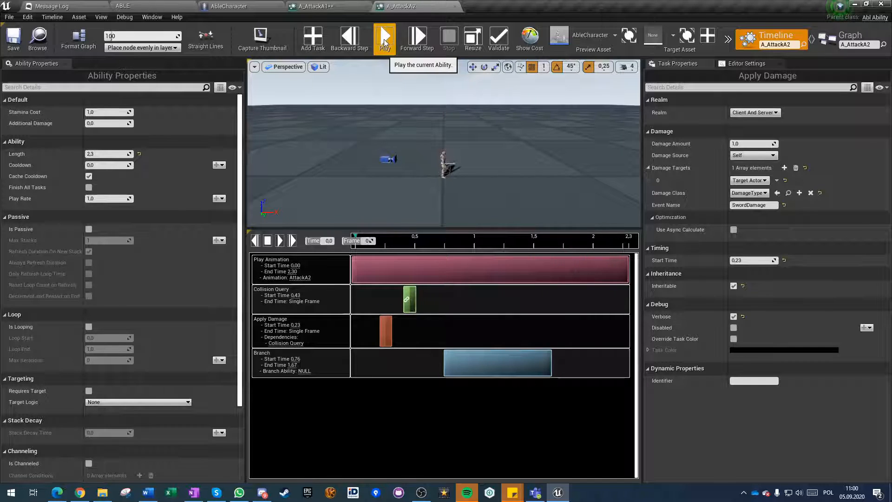
{"action": "left_click", "coordinate": [384, 41]}
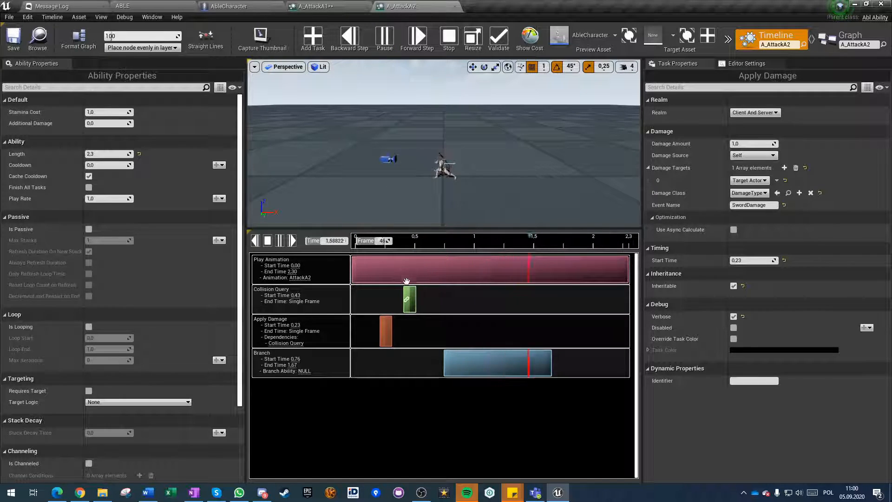
Replay A_AttackA2, then move the Collision Query to about 0.35 s and Apply Damage to about 0.57 s.
{"action": "left_click", "coordinate": [411, 297]}
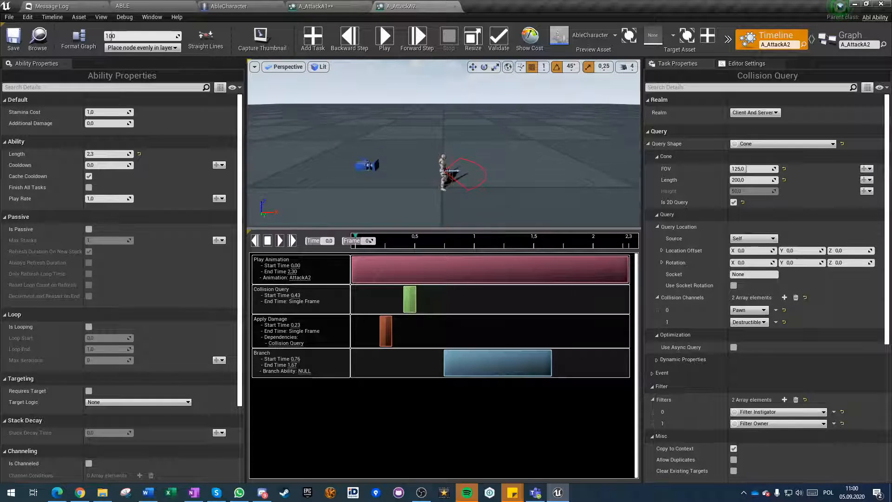
{"action": "left_click", "coordinate": [385, 330]}
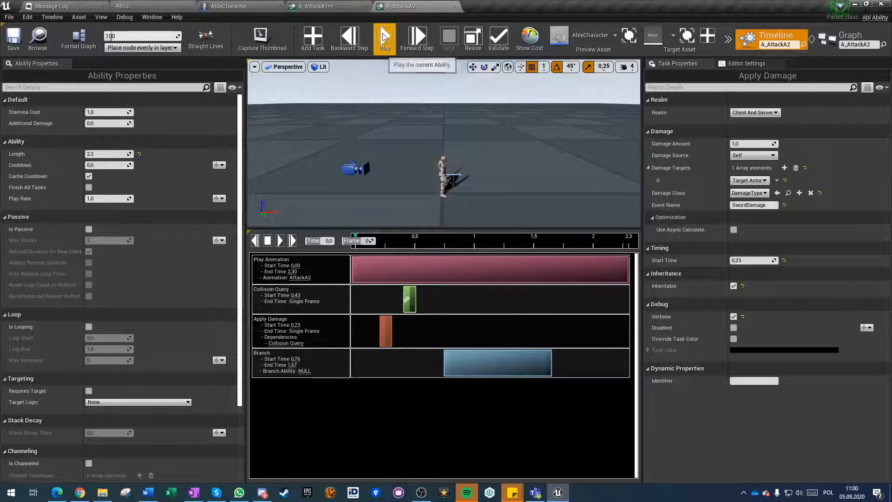
{"action": "left_click", "coordinate": [384, 37]}
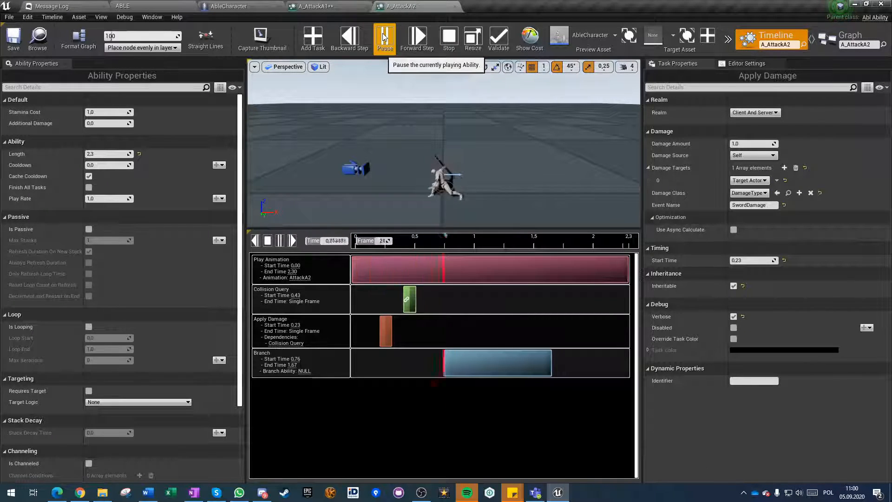
{"action": "left_click", "coordinate": [403, 293]}
{"action": "left_click_drag", "start_coordinate": [386, 331], "coordinate": [419, 333]}
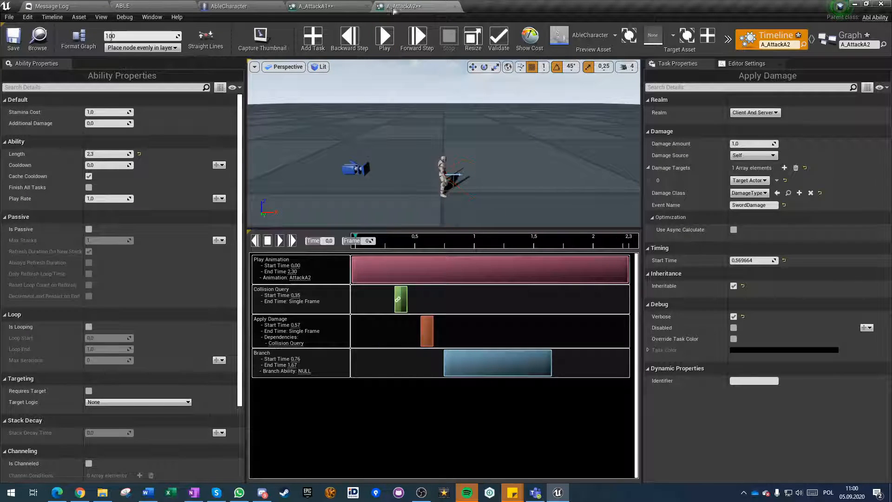
Save A_AttackA2 and play the ability.
{"action": "key", "text": "ctrl+s"}
{"action": "left_click", "coordinate": [385, 38]}
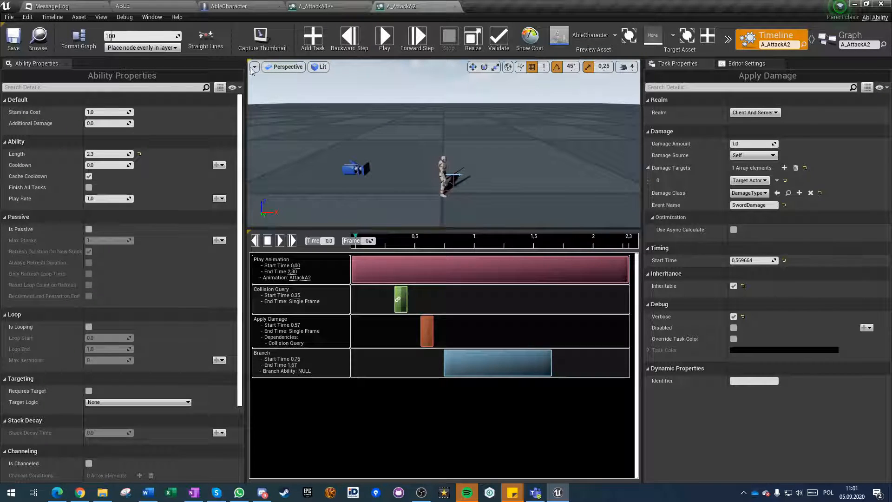
{"action": "left_click", "coordinate": [126, 18]}
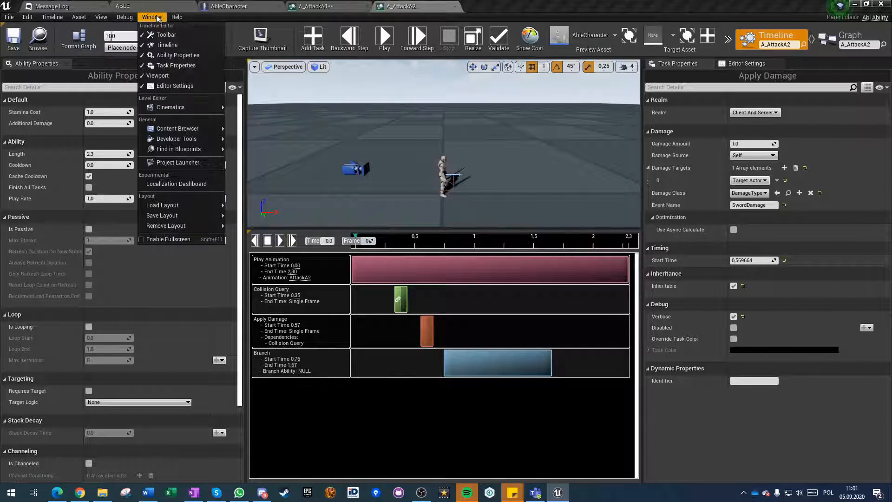
{"action": "mouse_move", "coordinate": [77, 18]}
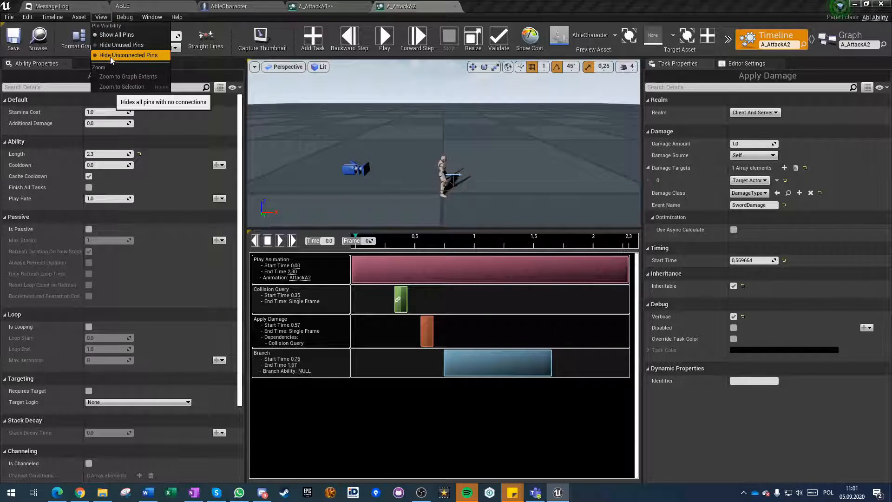
{"action": "mouse_move", "coordinate": [146, 16]}
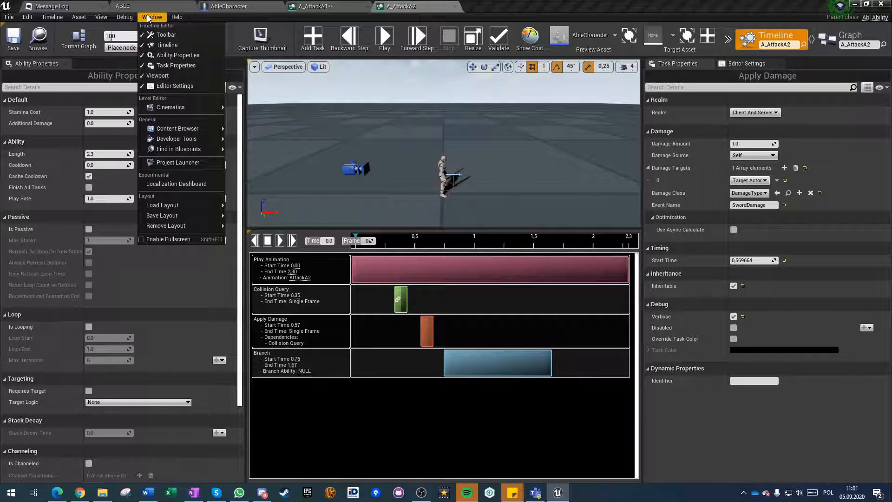
{"action": "left_click", "coordinate": [76, 18]}
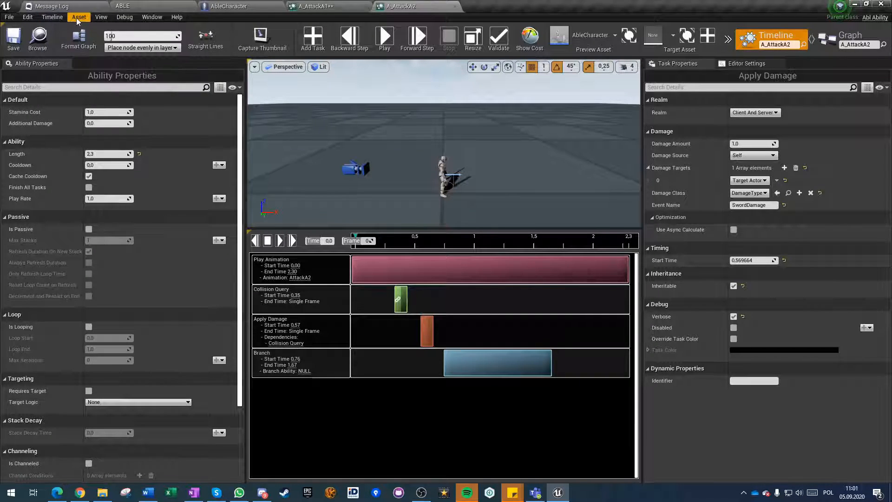
Review the properties of A_AttackA2's Collision Query, Branch, Apply Damage and Play Animation tasks.
{"action": "left_click", "coordinate": [399, 296]}
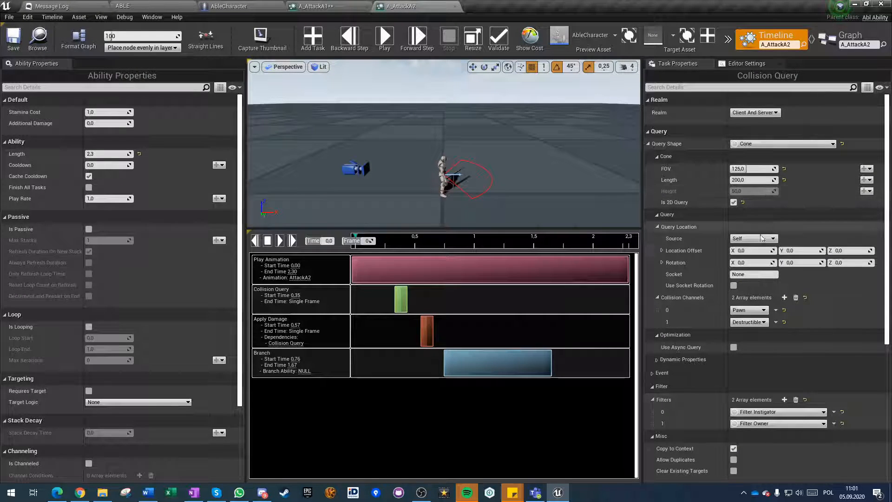
{"action": "scroll", "coordinate": [753, 302], "scroll_direction": "down", "scroll_amount": 3}
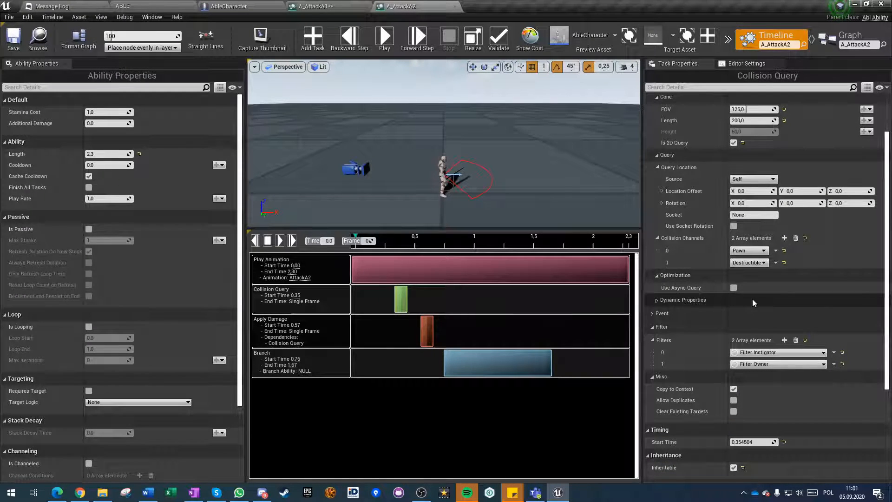
{"action": "scroll", "coordinate": [752, 302], "scroll_direction": "down", "scroll_amount": 3}
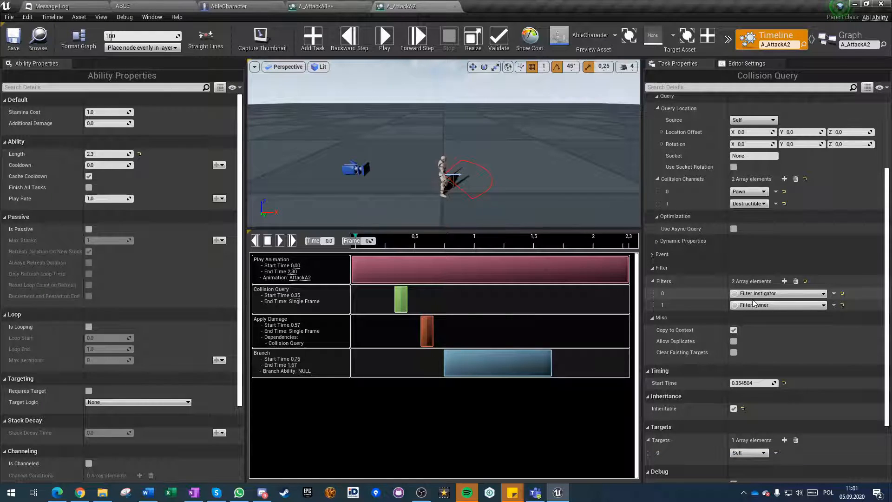
{"action": "scroll", "coordinate": [753, 303], "scroll_direction": "down", "scroll_amount": 4}
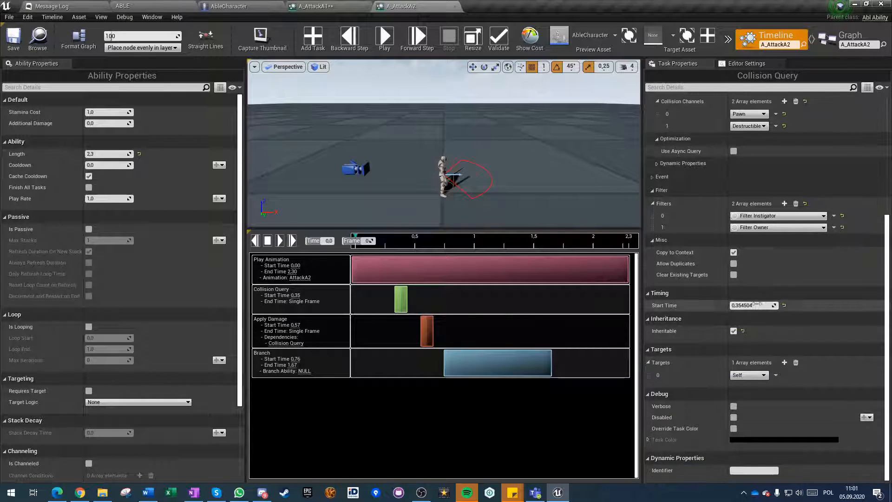
{"action": "left_click", "coordinate": [470, 362]}
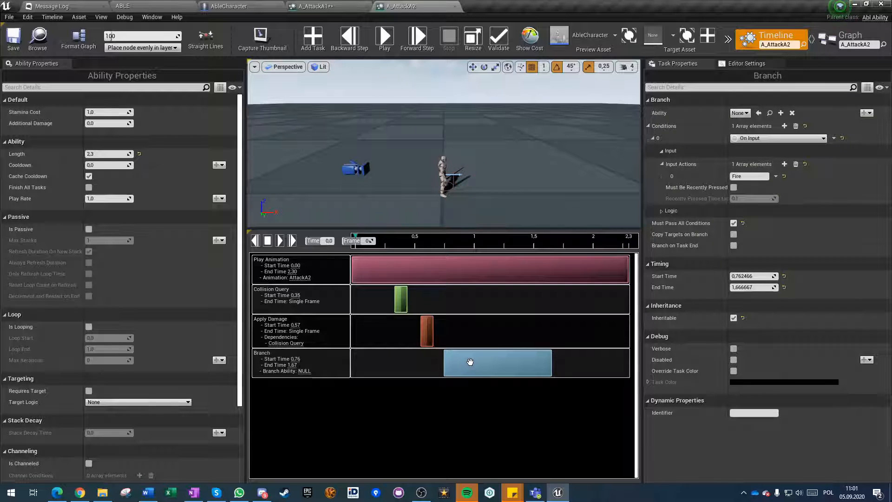
{"action": "left_click", "coordinate": [401, 296]}
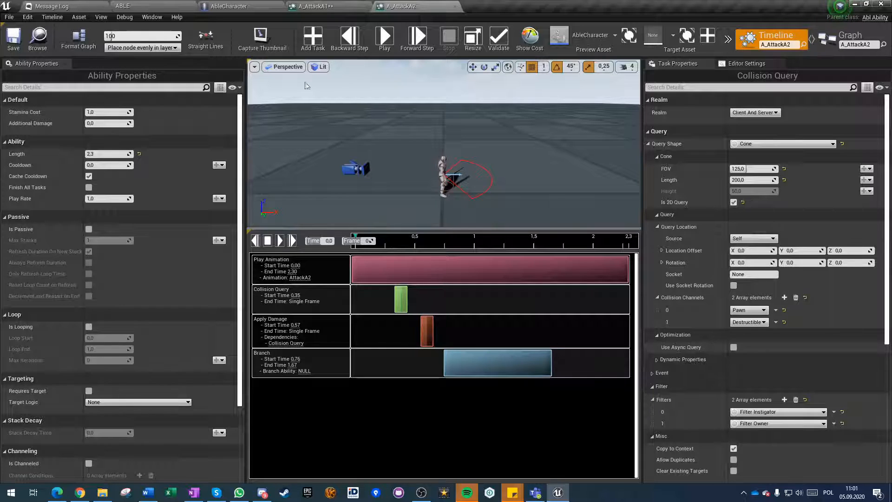
{"action": "left_click", "coordinate": [421, 329]}
{"action": "left_click", "coordinate": [433, 260]}
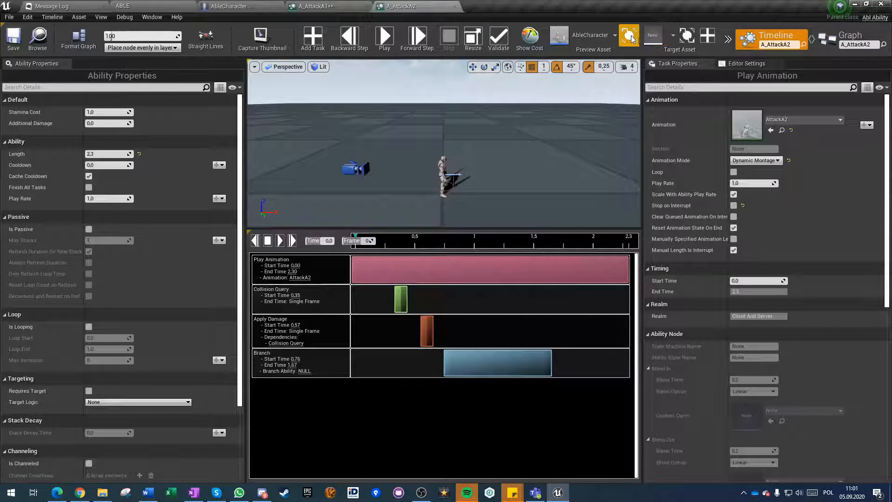
Replay A_AttackA2, pause it around the sword hit, and move the Collision Query to about 0.37 s.
{"action": "left_click", "coordinate": [385, 38]}
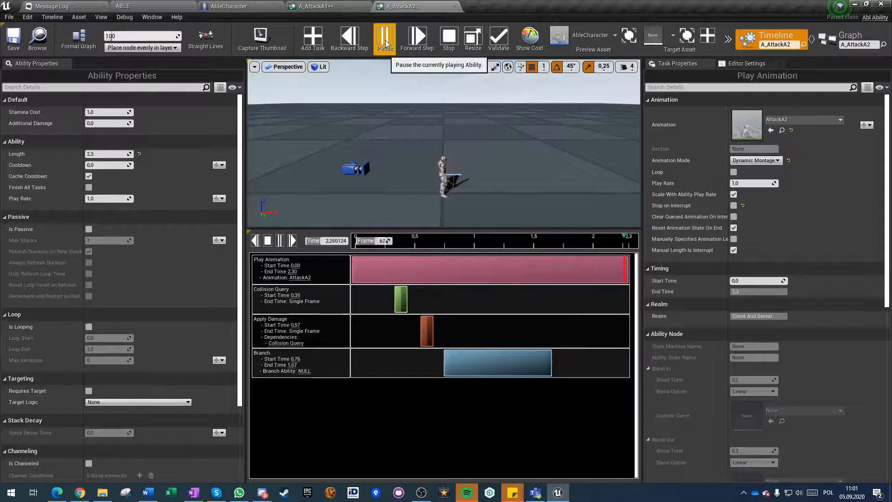
{"action": "left_click", "coordinate": [383, 41]}
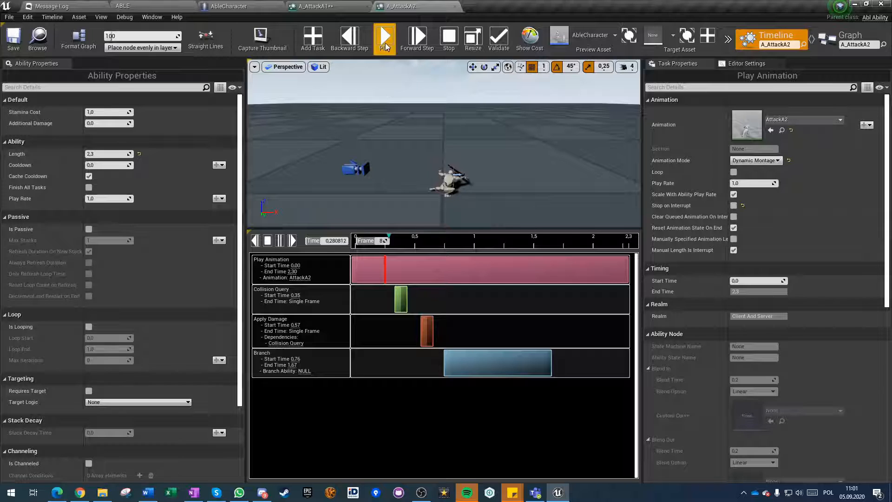
{"action": "left_click", "coordinate": [383, 41]}
{"action": "left_click", "coordinate": [403, 298]}
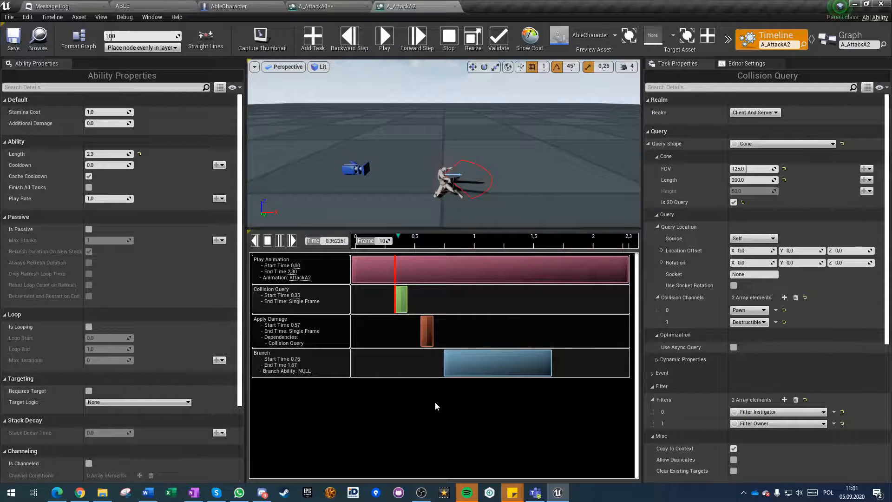
{"action": "left_click", "coordinate": [383, 41]}
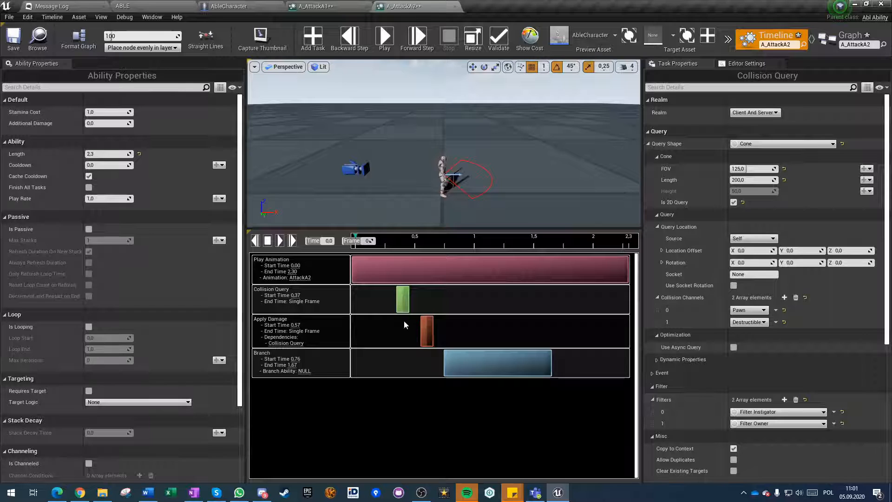
Move A_AttackA2's Apply Damage to about 0.42 s, then save and close the ability.
{"action": "left_click", "coordinate": [13, 42]}
{"action": "left_click_drag", "start_coordinate": [428, 332], "coordinate": [401, 336]}
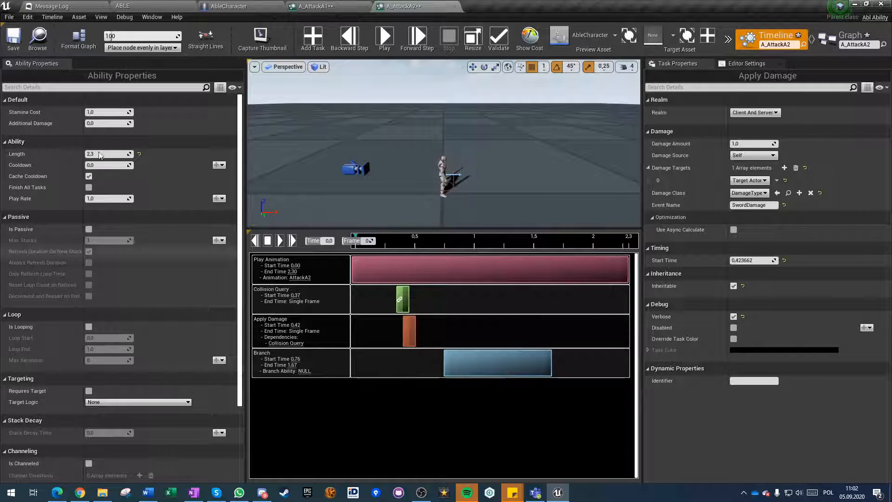
{"action": "left_click", "coordinate": [13, 41]}
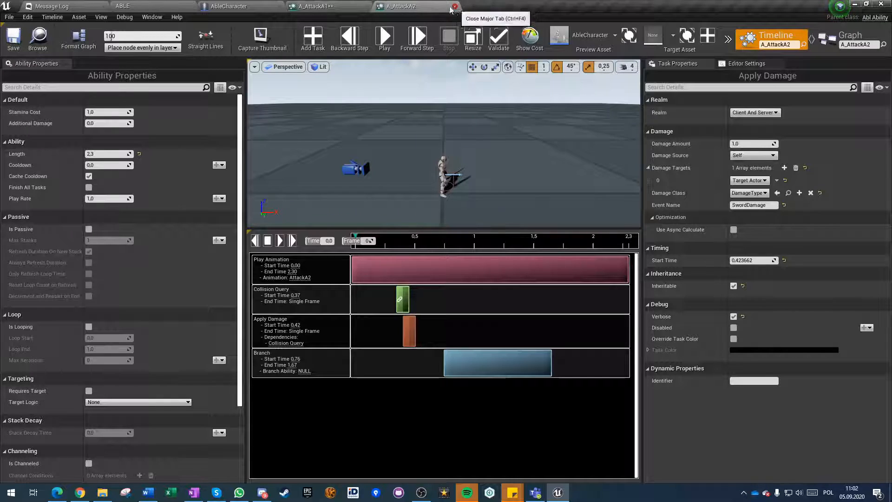
{"action": "left_click", "coordinate": [449, 8]}
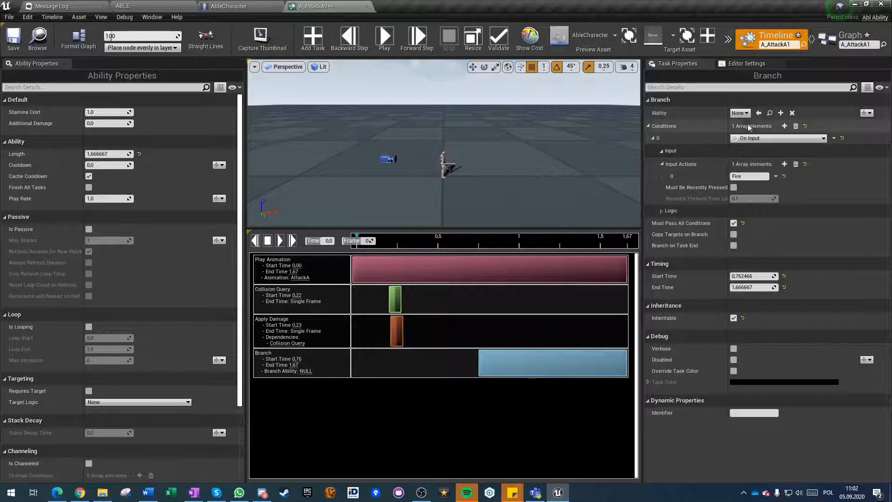
Set the Branch ability of A_AttackA1 to A_AttackA2, then save and close A_AttackA1.
{"action": "left_click", "coordinate": [740, 113]}
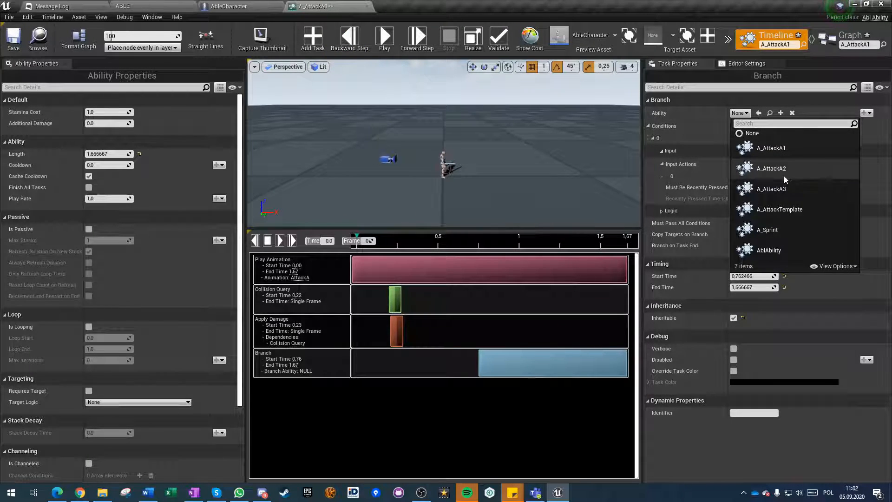
{"action": "left_click", "coordinate": [797, 169]}
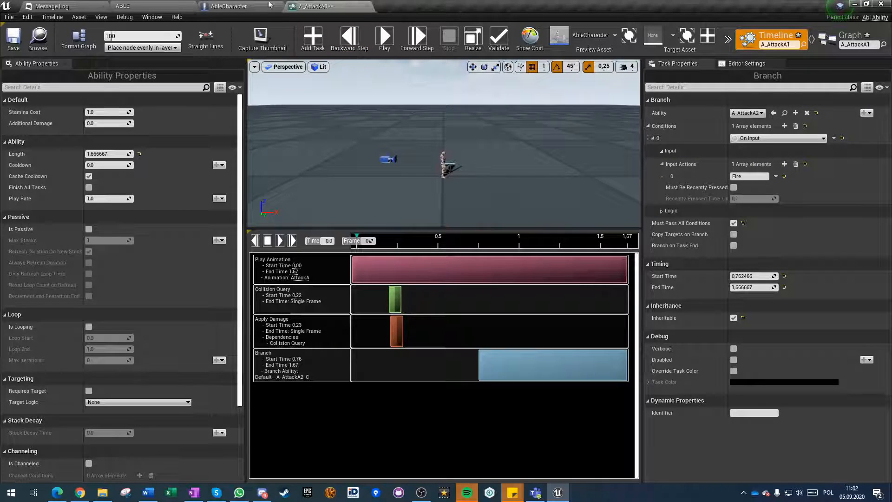
{"action": "left_click", "coordinate": [18, 44]}
{"action": "left_click", "coordinate": [370, 7]}
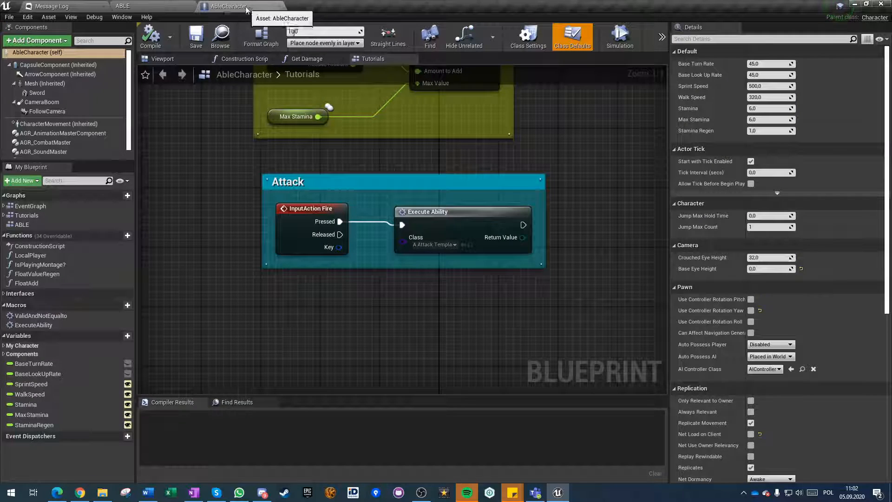
Open A_AttackA3 from the Abilities folder and set its Play Animation task's animation to AttackA3.
{"action": "left_click", "coordinate": [69, 4]}
{"action": "left_click", "coordinate": [160, 4]}
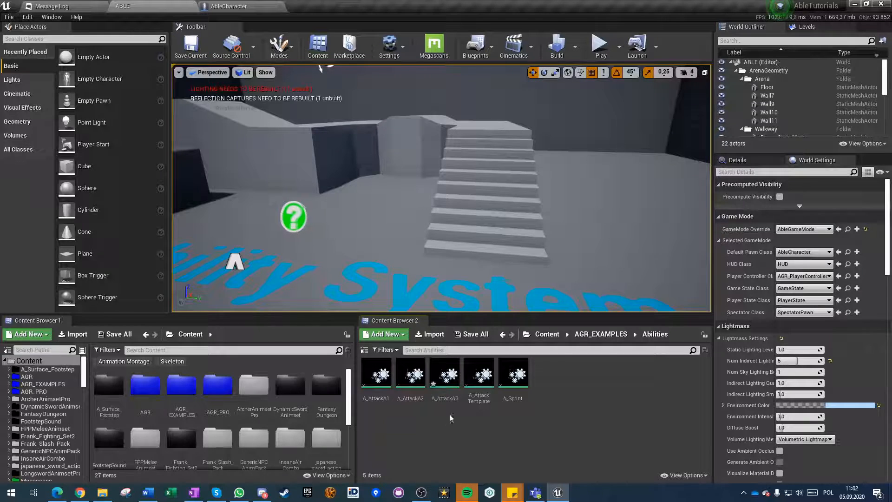
{"action": "double_click", "coordinate": [445, 382]}
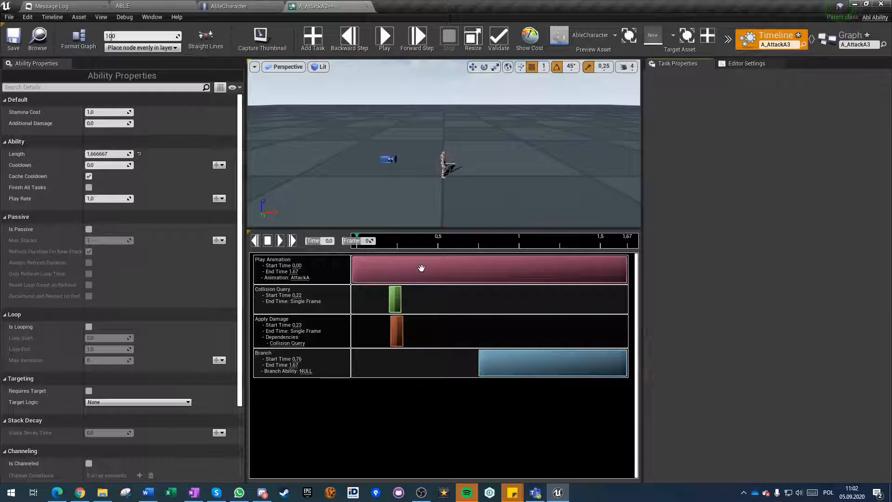
{"action": "left_click", "coordinate": [419, 267]}
{"action": "left_click", "coordinate": [793, 121]}
{"action": "left_click", "coordinate": [780, 313]}
Play A_AttackA3 up to the hit, then move the Collision Query to about 0.57 s and Apply Damage to about 0.66 s.
{"action": "left_click", "coordinate": [384, 39]}
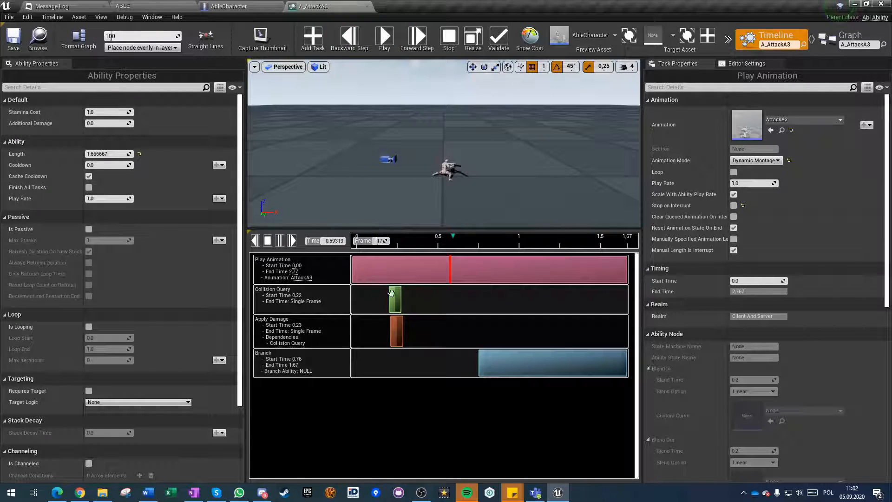
{"action": "left_click_drag", "start_coordinate": [393, 303], "coordinate": [441, 303]}
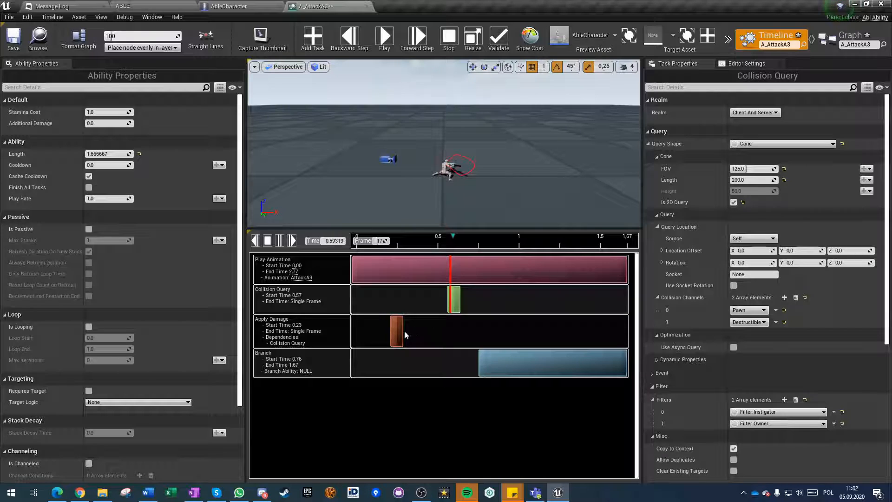
{"action": "left_click_drag", "start_coordinate": [397, 331], "coordinate": [465, 327]}
Resize A_AttackA3 to fit its tasks, move the Branch to the very end at about 2.77 s, and save.
{"action": "left_click", "coordinate": [492, 361]}
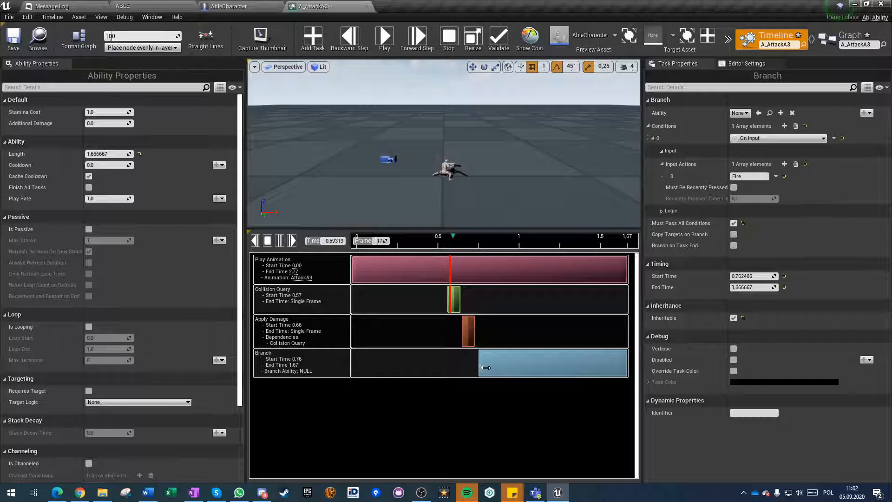
{"action": "left_click_drag", "start_coordinate": [499, 364], "coordinate": [621, 366]}
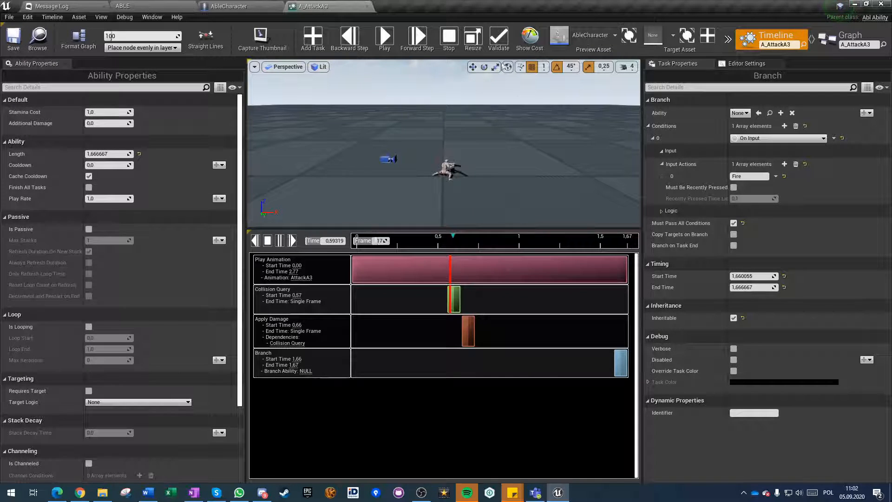
{"action": "left_click", "coordinate": [473, 40]}
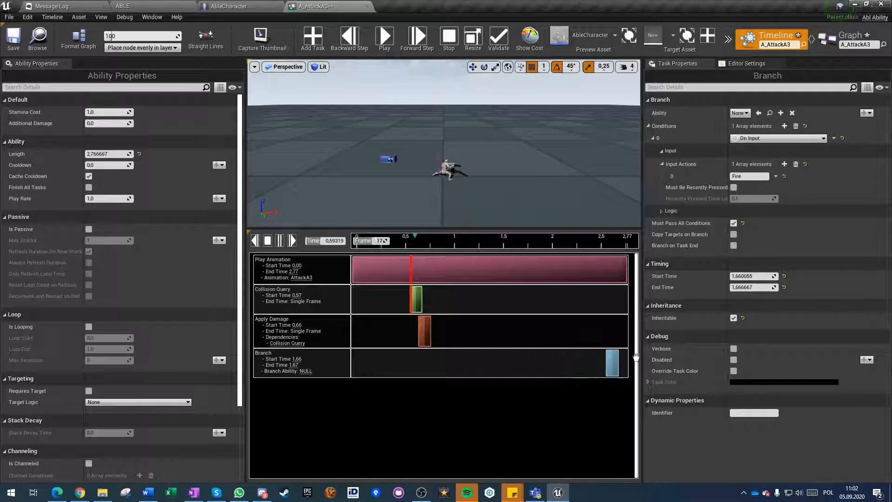
{"action": "left_click_drag", "start_coordinate": [636, 356], "coordinate": [672, 358]}
{"action": "left_click", "coordinate": [14, 40]}
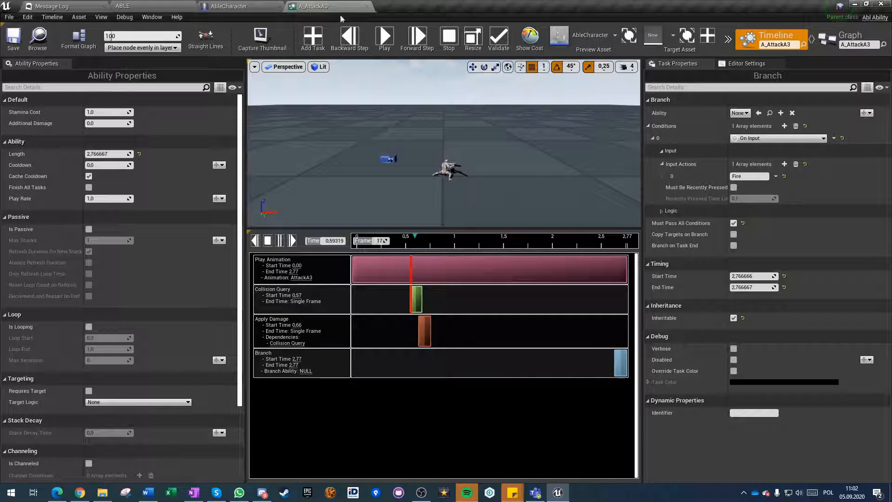
Replay A_AttackA3, move Apply Damage to about 0.79 s and the Collision Query to about 0.60 s, and close the saved ability.
{"action": "left_click", "coordinate": [384, 39]}
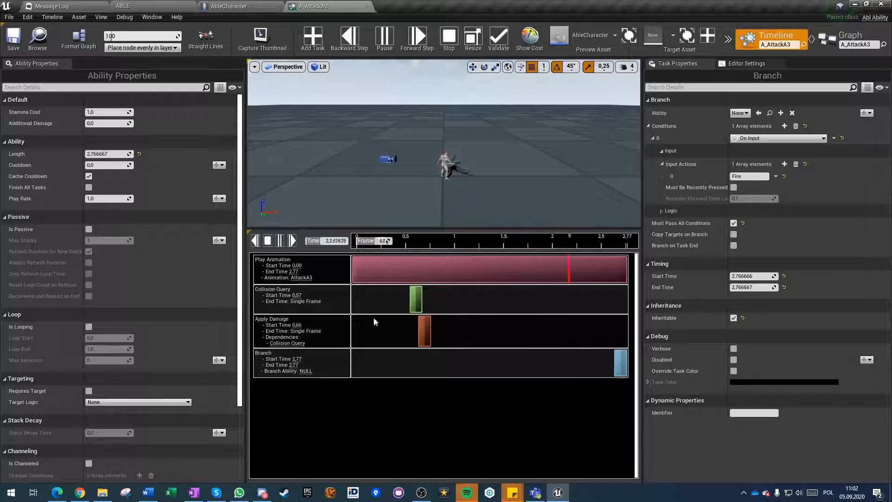
{"action": "left_click_drag", "start_coordinate": [424, 331], "coordinate": [437, 330]}
{"action": "left_click", "coordinate": [417, 304]}
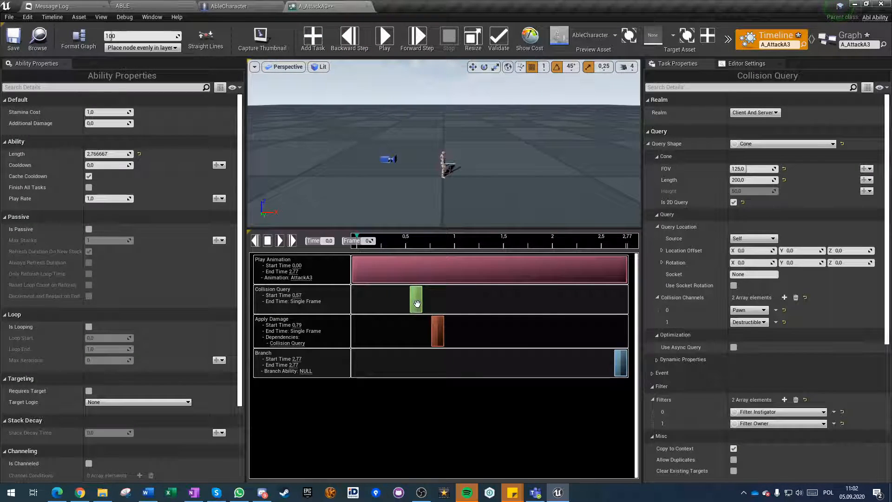
{"action": "left_click", "coordinate": [366, 6]}
Reopen A_AttackA1 from the Abilities folder and select its Branch task.
{"action": "left_click", "coordinate": [54, 5]}
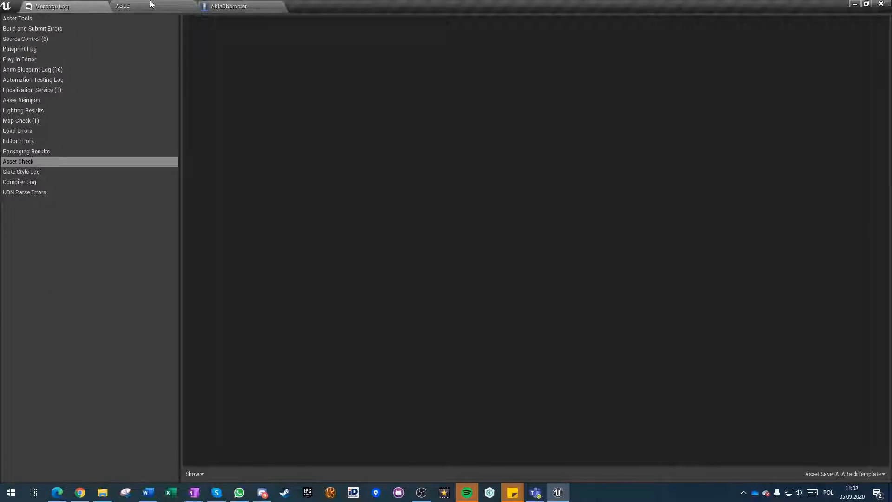
{"action": "left_click", "coordinate": [123, 6]}
{"action": "double_click", "coordinate": [382, 388]}
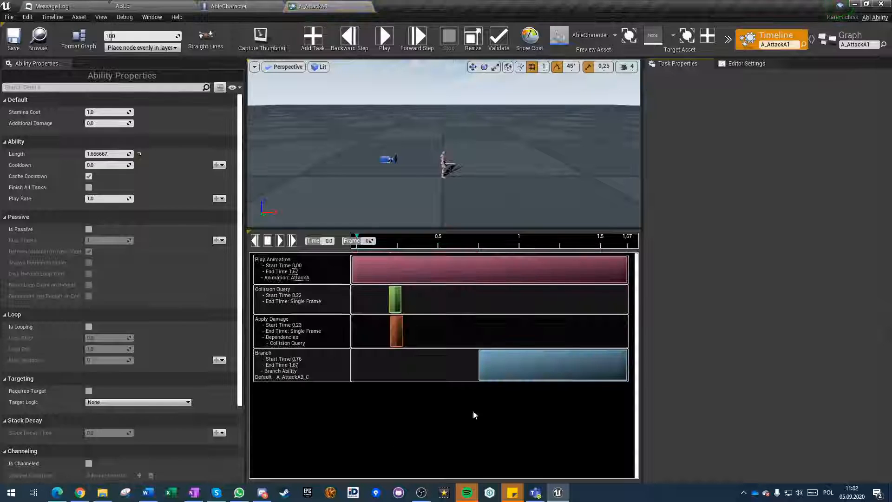
{"action": "left_click", "coordinate": [515, 363]}
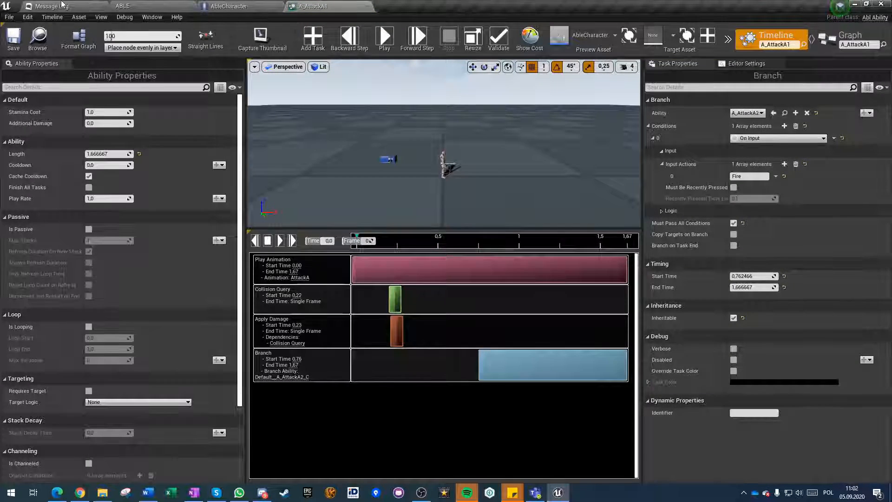
Open A_AttackA2 from the Abilities folder and make its Branch task run from about 0.95 s to the end at 2.30 s.
{"action": "left_click", "coordinate": [75, 6]}
{"action": "left_click", "coordinate": [125, 6]}
{"action": "double_click", "coordinate": [411, 383]}
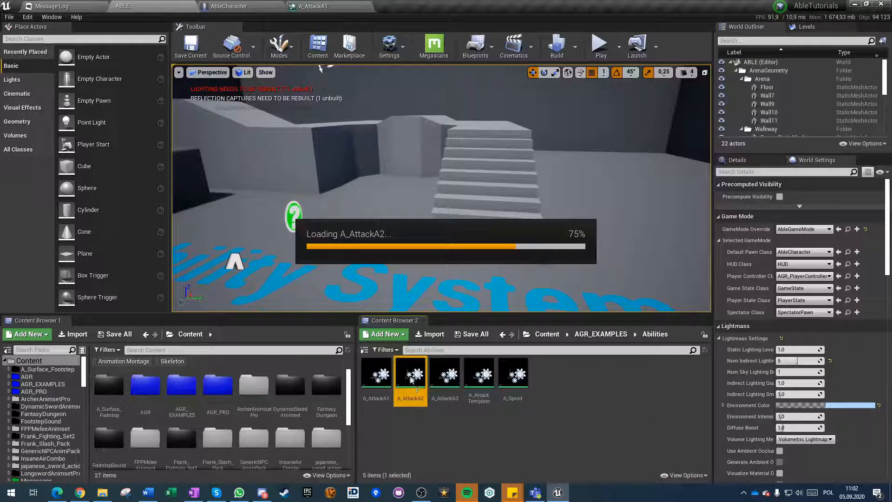
{"action": "left_click", "coordinate": [510, 356]}
{"action": "left_click_drag", "start_coordinate": [487, 361], "coordinate": [524, 365]}
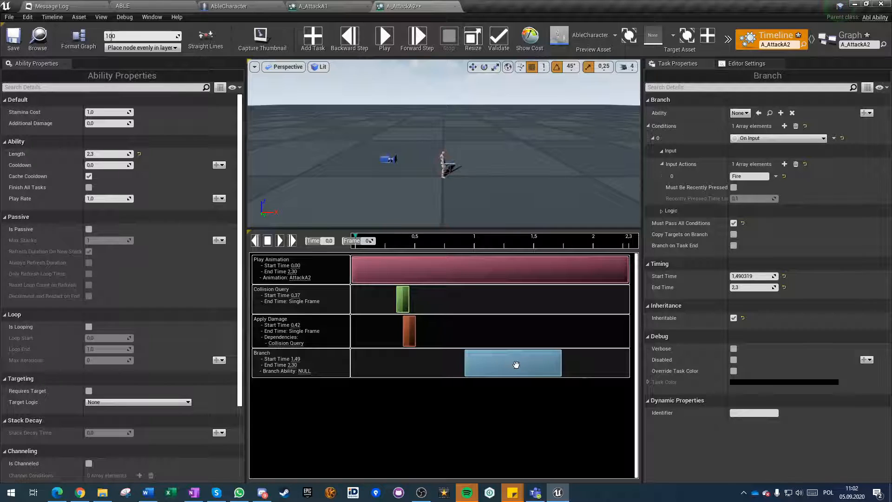
{"action": "left_click_drag", "start_coordinate": [628, 362], "coordinate": [629, 363]}
Set the Branch ability in A_AttackA2 to A_AttackA3, then save and close the ability.
{"action": "left_click", "coordinate": [740, 113]}
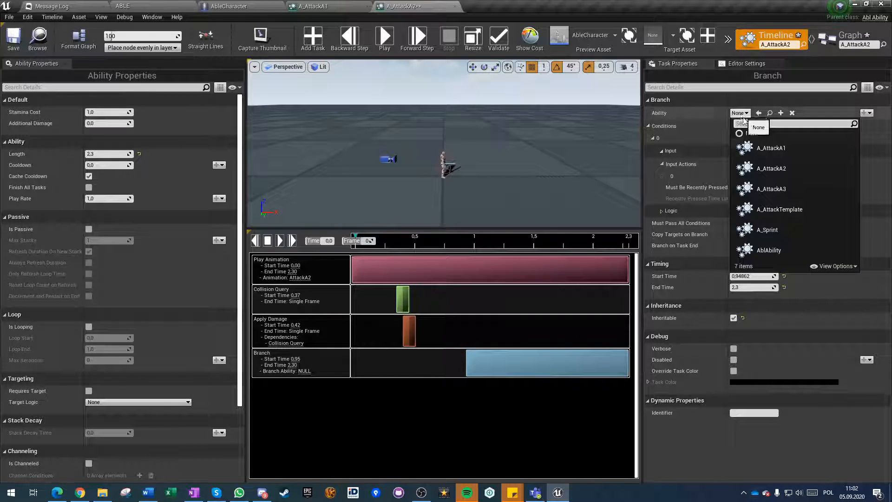
{"action": "left_click", "coordinate": [760, 190]}
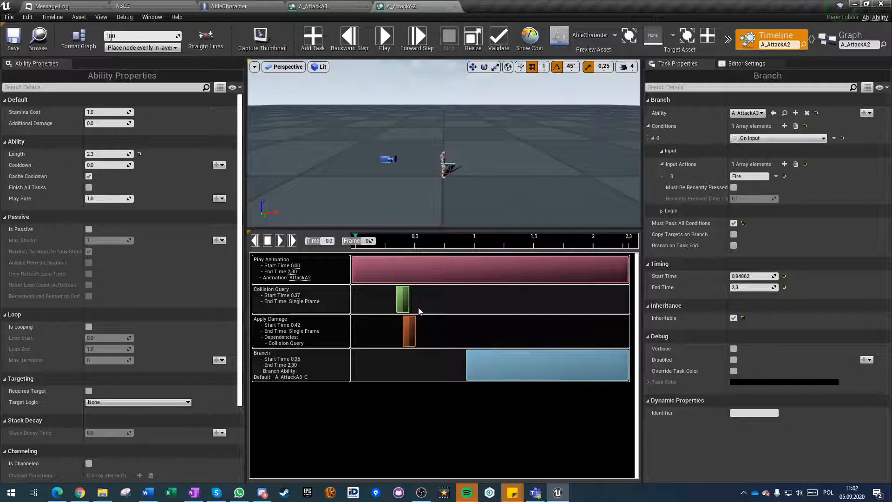
{"action": "left_click", "coordinate": [455, 7]}
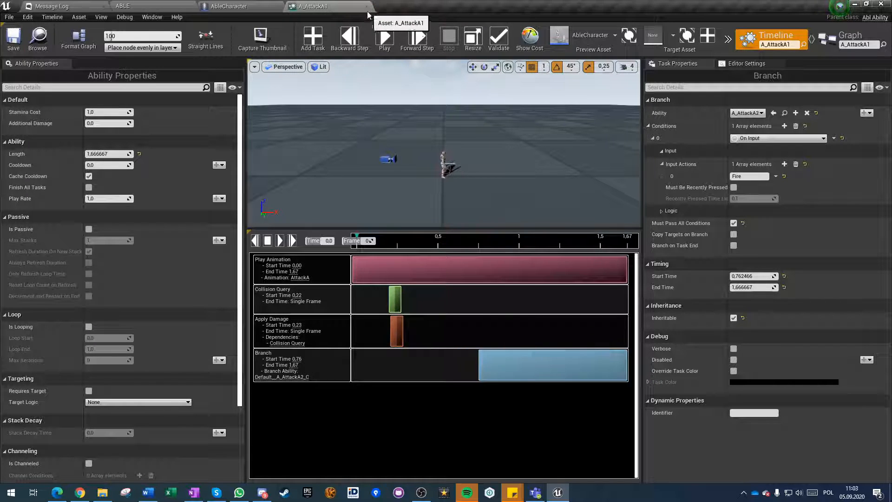
Close A_AttackA1, return to the ABLE level and save the map.
{"action": "left_click", "coordinate": [366, 7]}
{"action": "left_click", "coordinate": [60, 6]}
{"action": "left_click", "coordinate": [144, 6]}
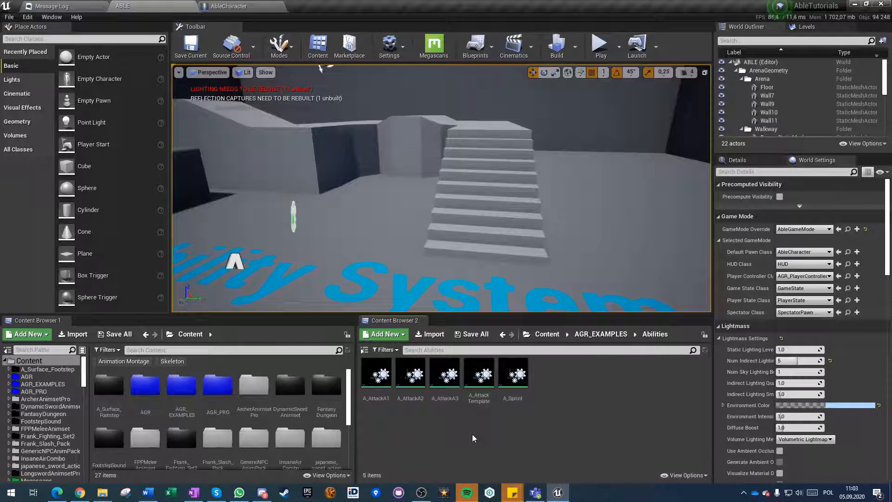
{"action": "left_click", "coordinate": [191, 46]}
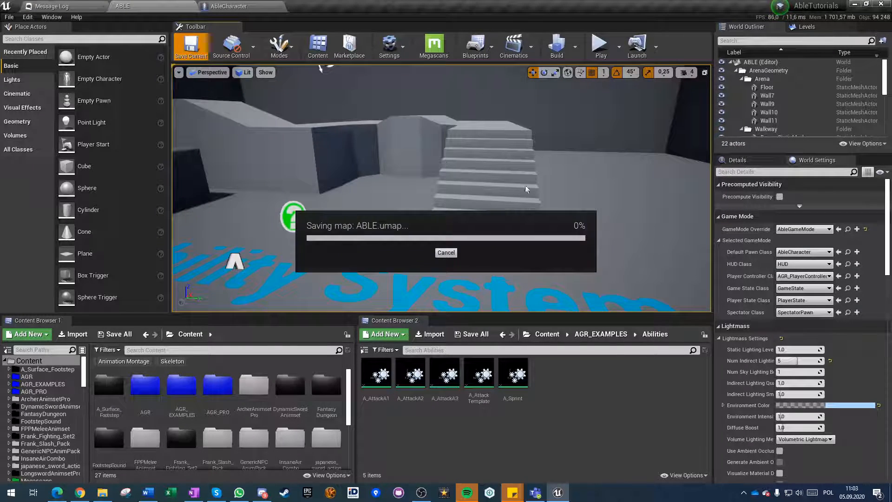
Play the level in the editor, trigger the sword attack twice to test the combo, and stop the session.
{"action": "left_click", "coordinate": [598, 47]}
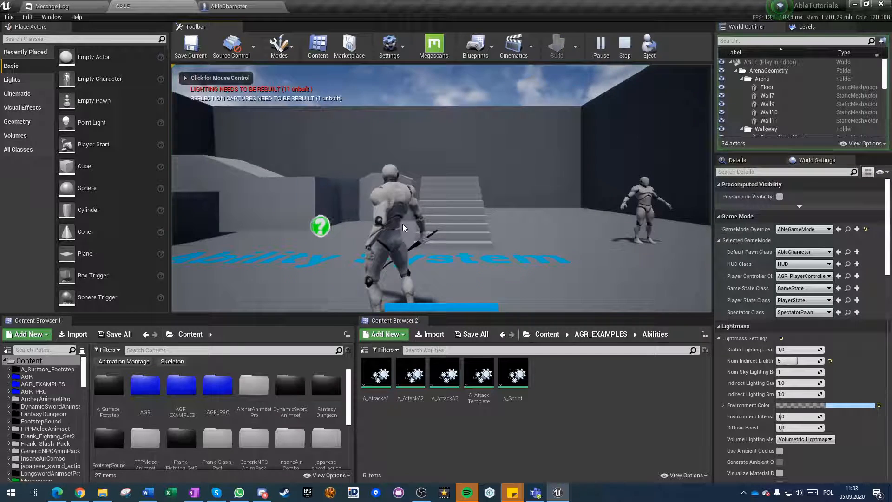
{"action": "left_click", "coordinate": [649, 273]}
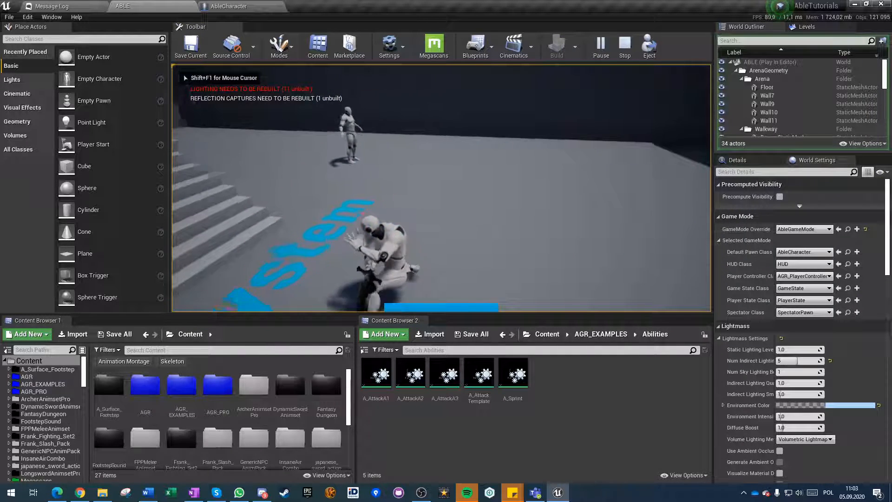
{"action": "left_click", "coordinate": [649, 273]}
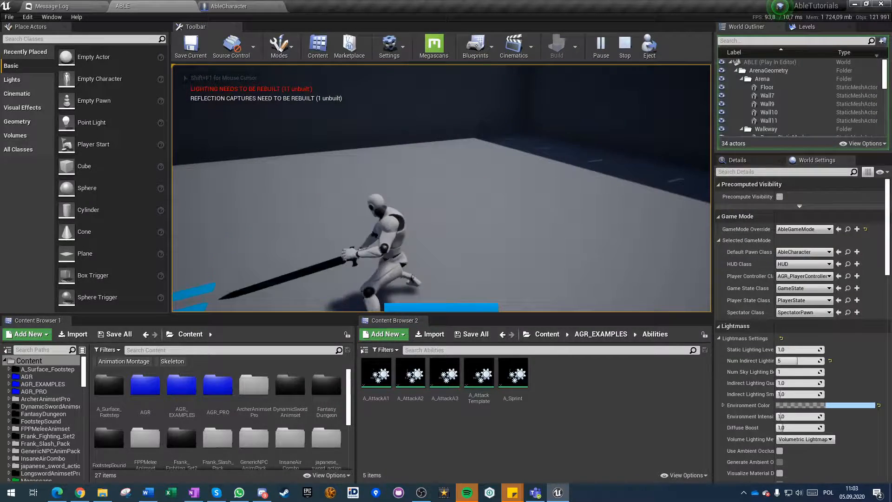
{"action": "key", "text": "Escape"}
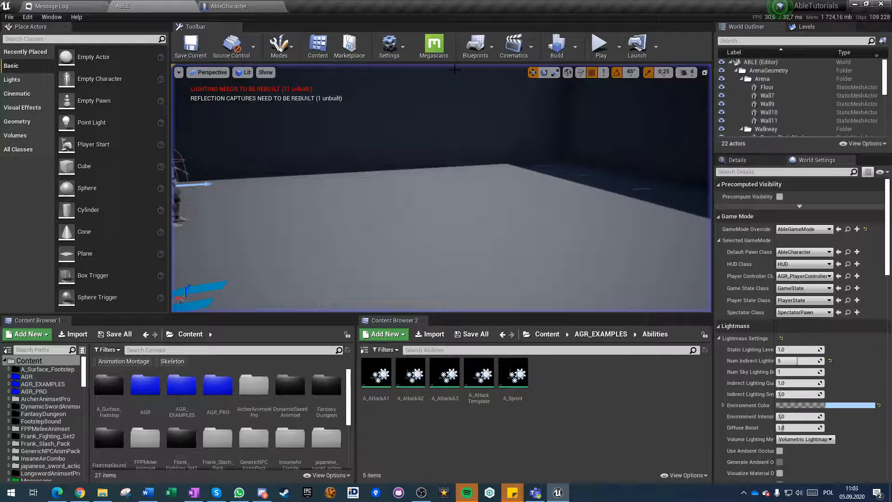
Open A_AttackA1 again and bring up the settings of its Branch task.
{"action": "double_click", "coordinate": [375, 388]}
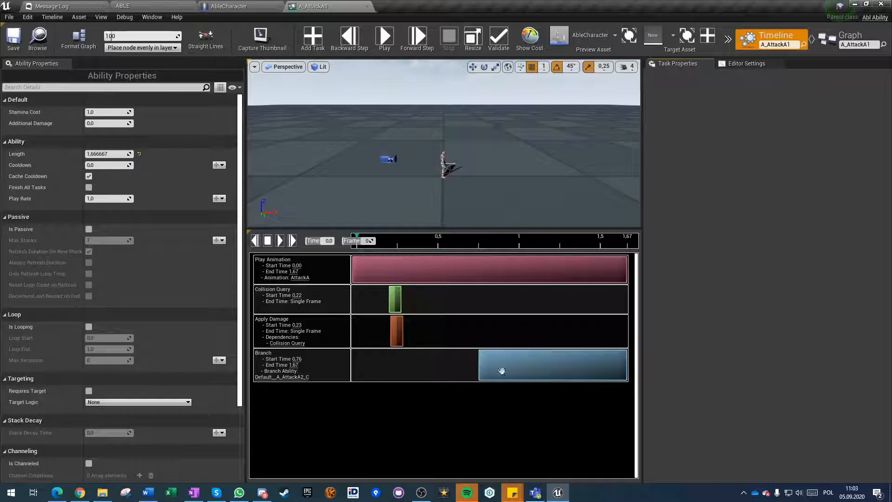
{"action": "left_click", "coordinate": [511, 370]}
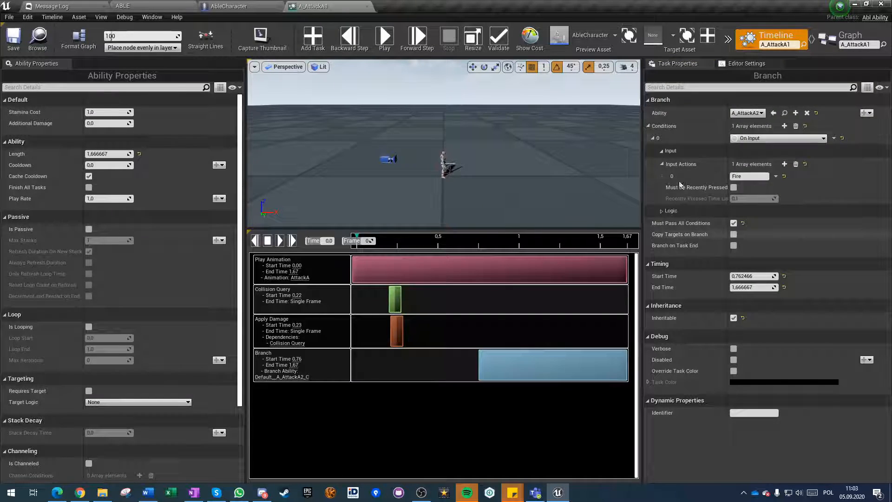
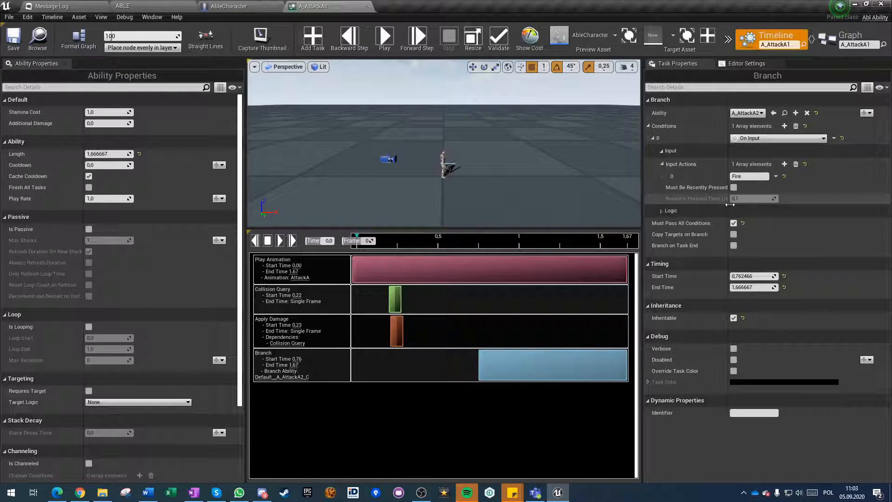
Turn off Must Pass All Conditions on A_AttackA1's Branch task, save, and return to the ABLE level.
{"action": "left_click", "coordinate": [733, 223]}
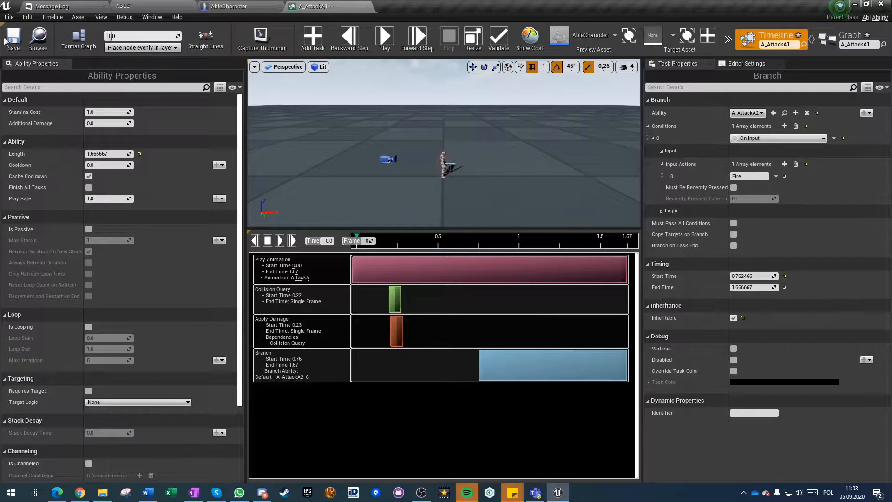
{"action": "left_click", "coordinate": [14, 45]}
{"action": "left_click", "coordinate": [65, 4]}
{"action": "left_click", "coordinate": [132, 6]}
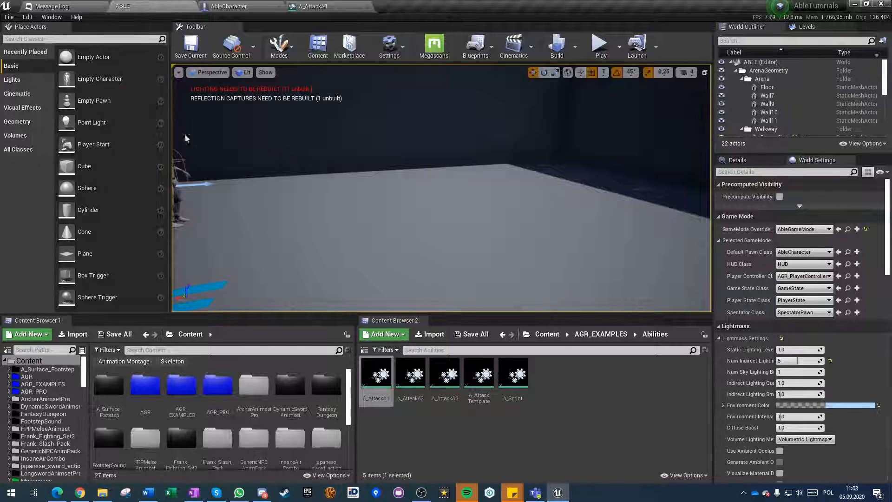
Open A_AttackA2, turn off Must Pass All Conditions on its Branch task, and save the ability.
{"action": "double_click", "coordinate": [412, 384]}
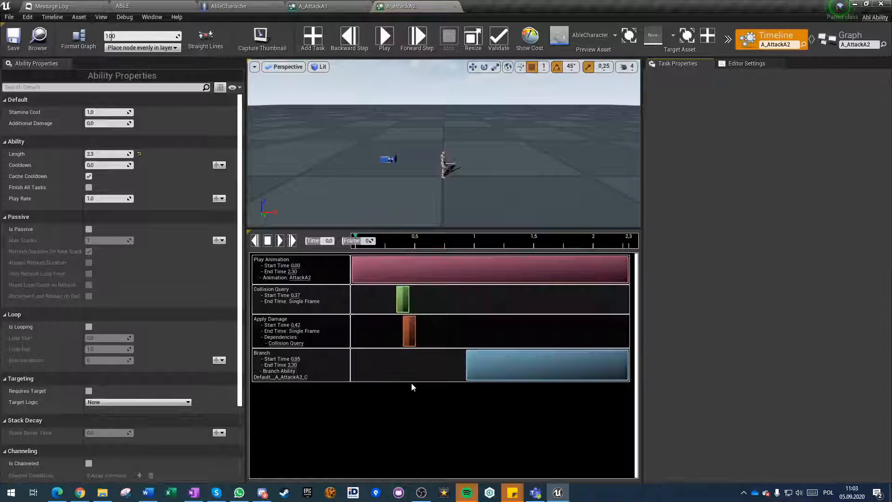
{"action": "left_click", "coordinate": [483, 366]}
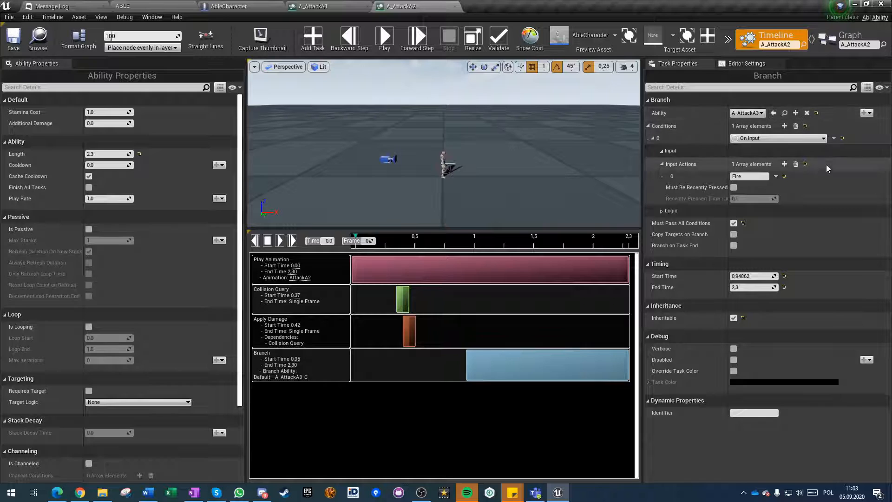
{"action": "left_click", "coordinate": [734, 223]}
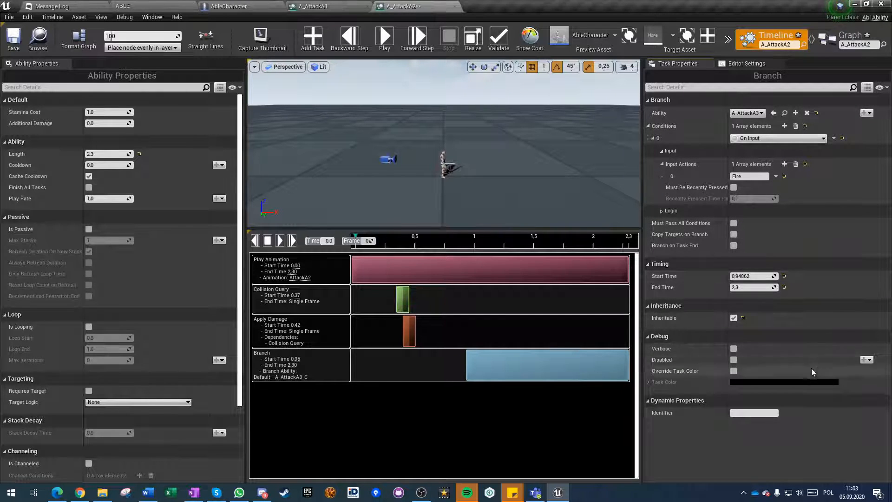
{"action": "left_click", "coordinate": [14, 38]}
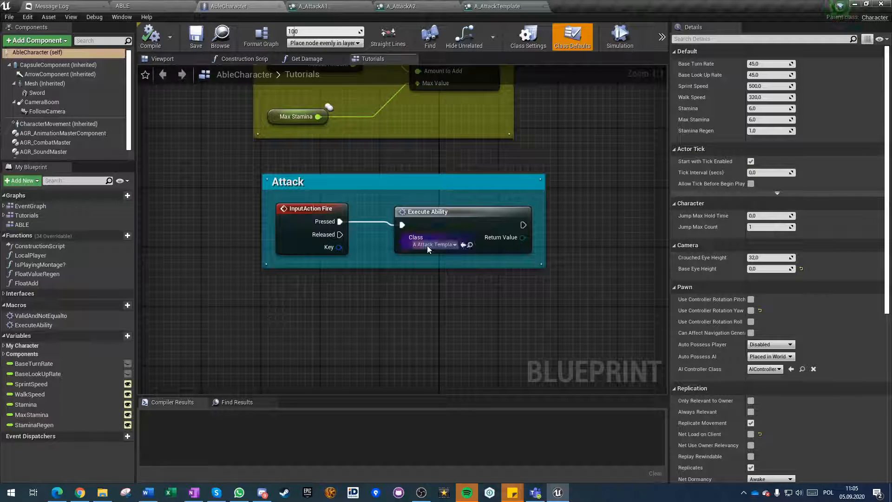
Set the Execute Ability class in AbleCharacter's Attack graph to A_AttackA1, then compile and save the blueprint.
{"action": "left_click", "coordinate": [427, 245]}
{"action": "left_click", "coordinate": [448, 279]}
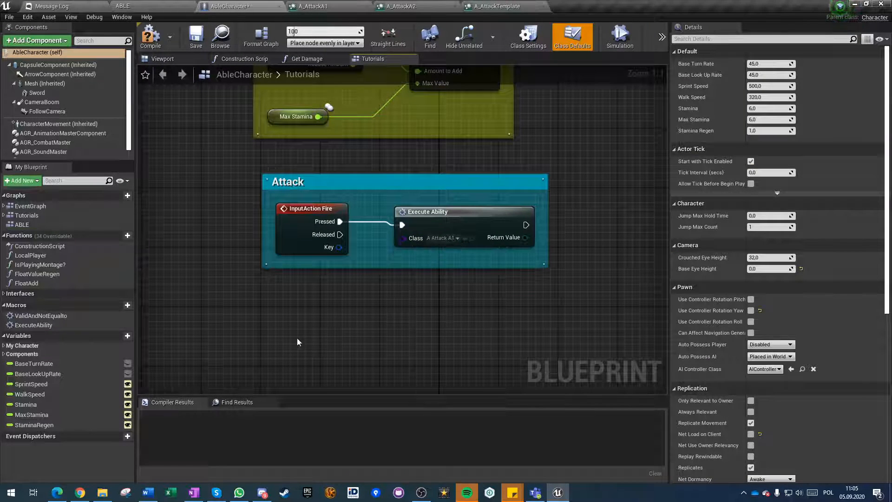
{"action": "left_click", "coordinate": [158, 38]}
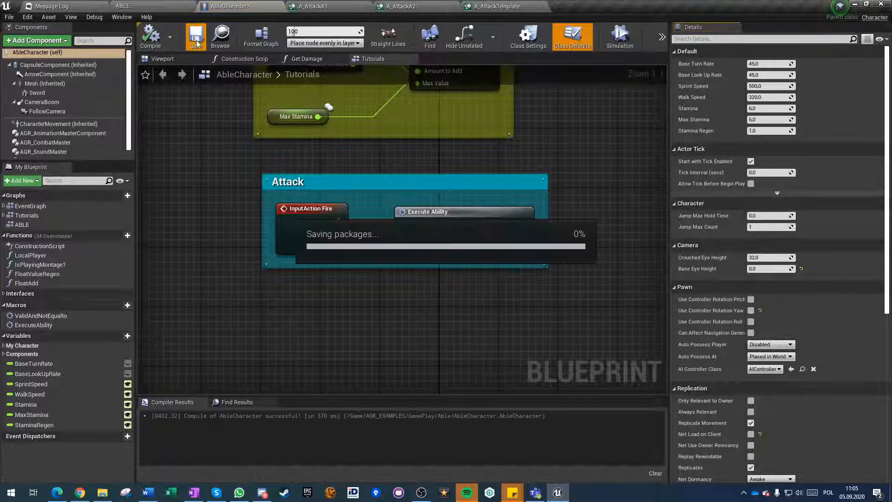
Play the ABLE level, walk up to the target mannequin, test the chained sword attacks on it, and end the session.
{"action": "left_click", "coordinate": [108, 5]}
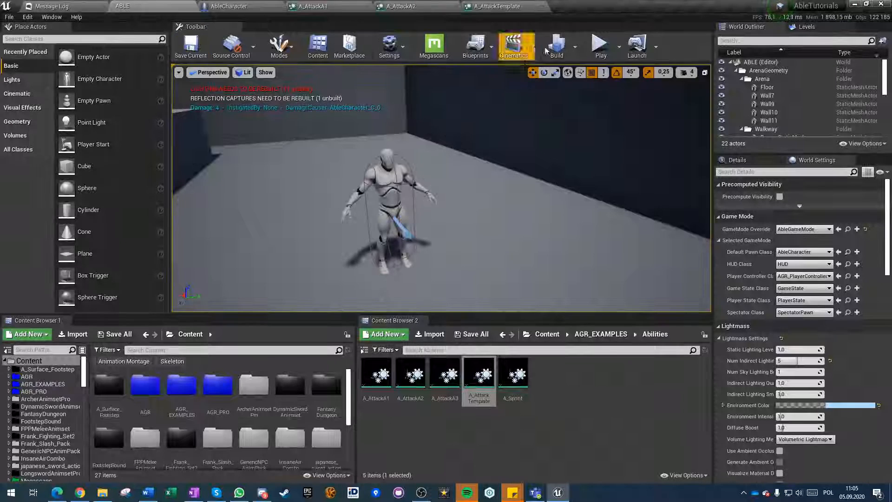
{"action": "left_click", "coordinate": [601, 45]}
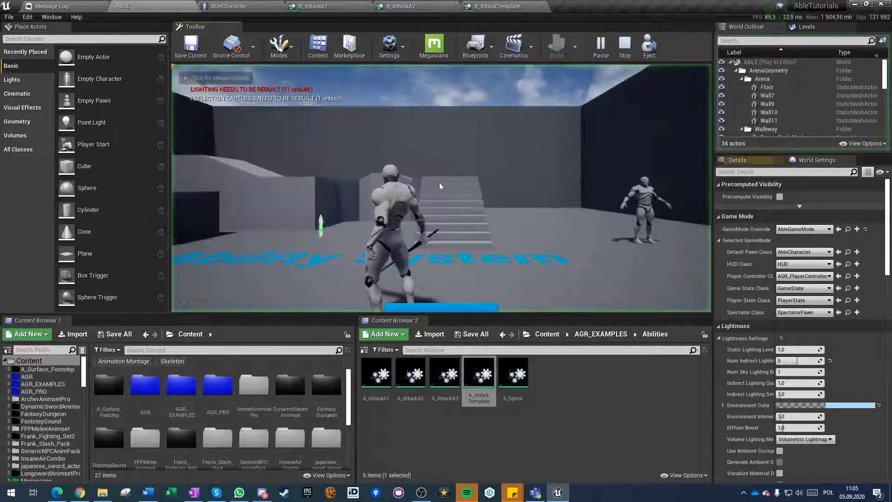
{"action": "left_click", "coordinate": [376, 231]}
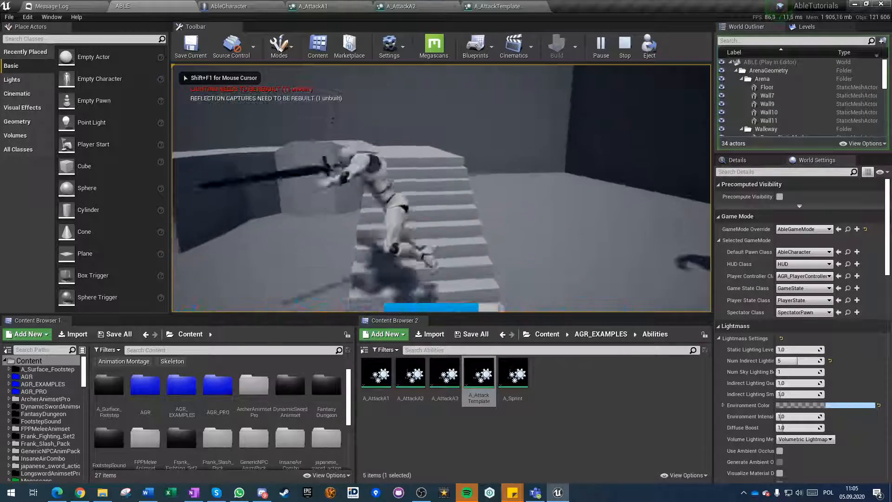
{"action": "key", "text": "w"}
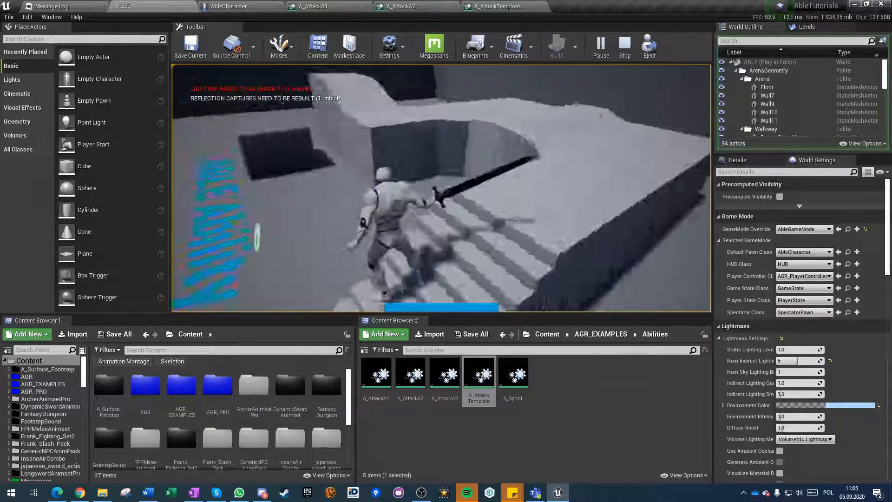
{"action": "key", "text": "w"}
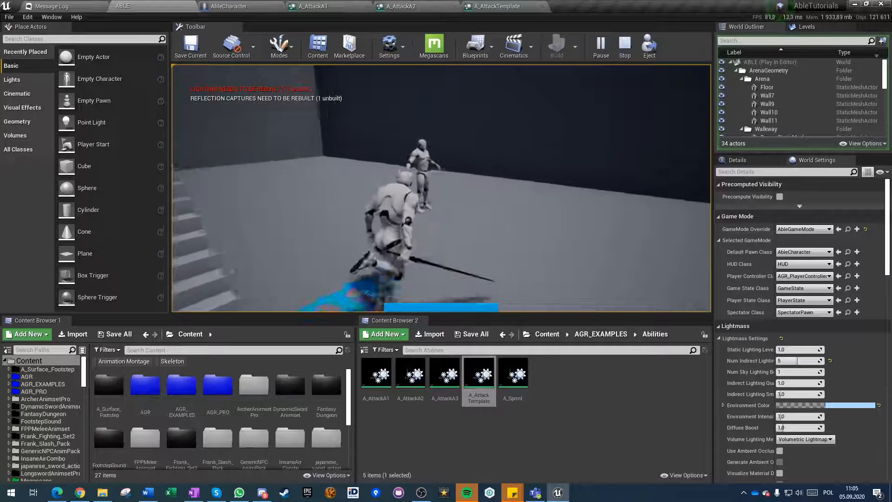
{"action": "key", "text": "w"}
{"action": "left_click", "coordinate": [376, 231]}
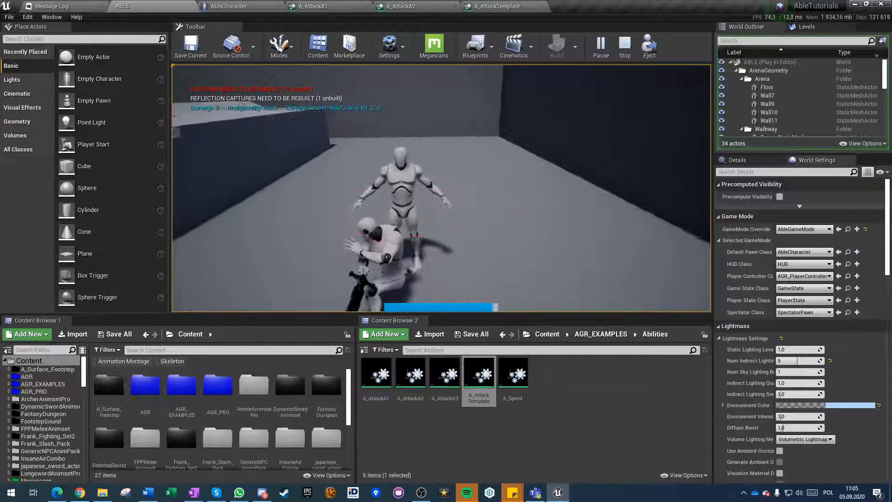
{"action": "left_click", "coordinate": [441, 188]}
{"action": "left_click", "coordinate": [442, 188]}
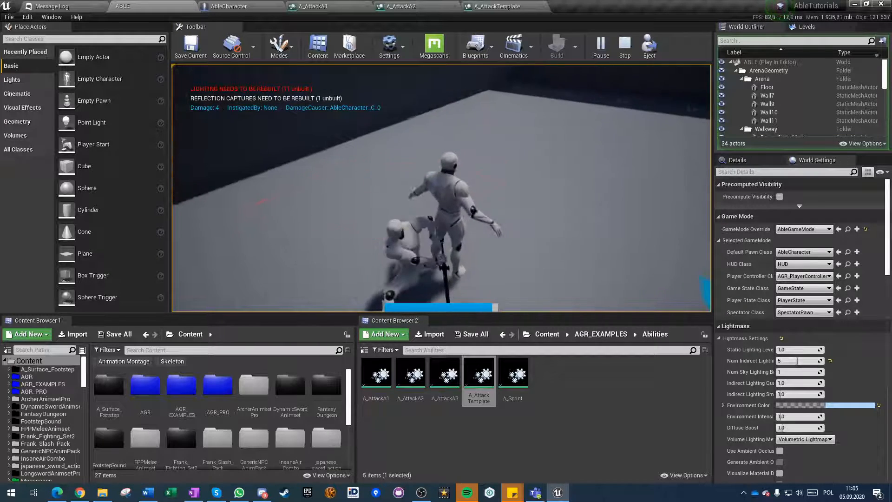
{"action": "key", "text": "w"}
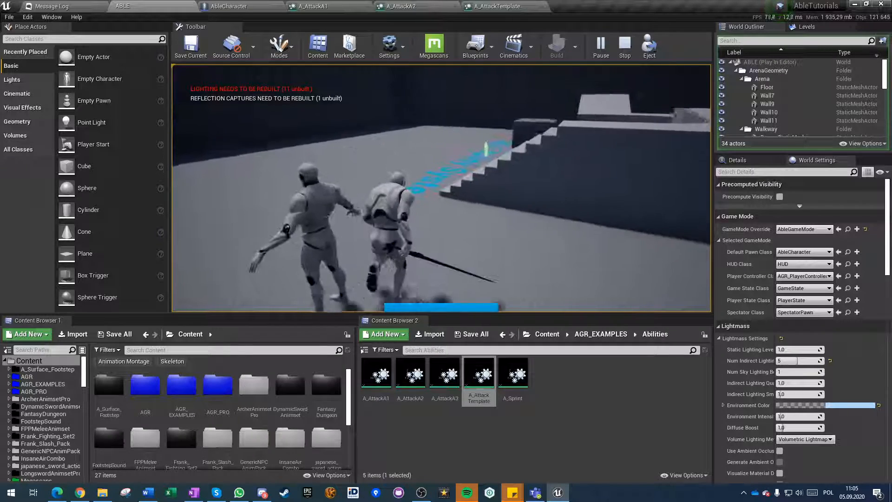
Set Stamina Cost and Additional Damage to 2 in A_AttackA1 and to 3 in A_AttackA2.
{"action": "left_click", "coordinate": [339, 8]}
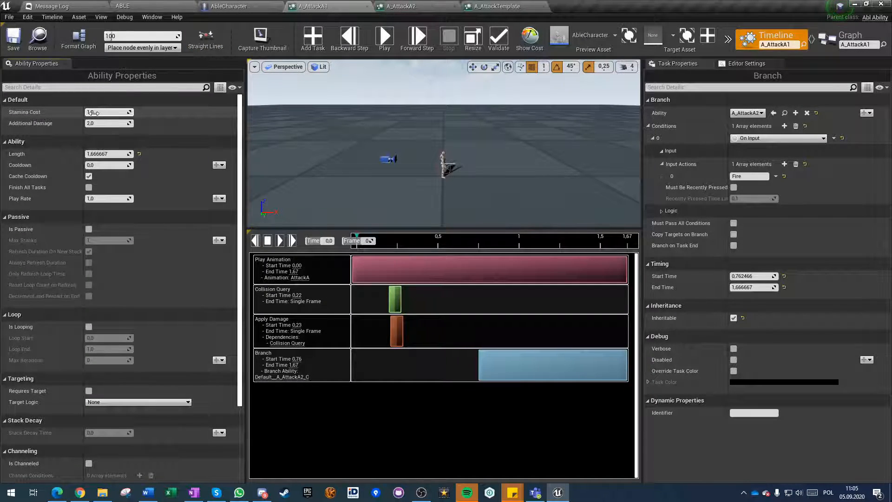
{"action": "type", "text": "2"}
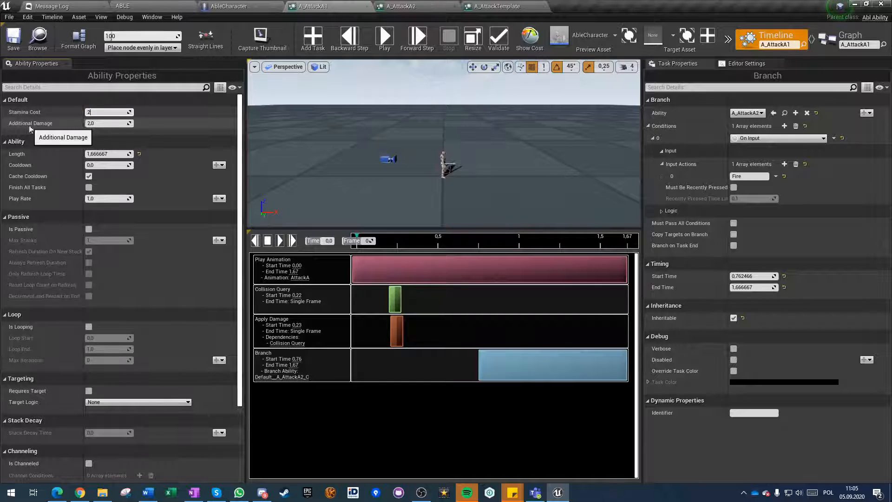
{"action": "left_click", "coordinate": [402, 6]}
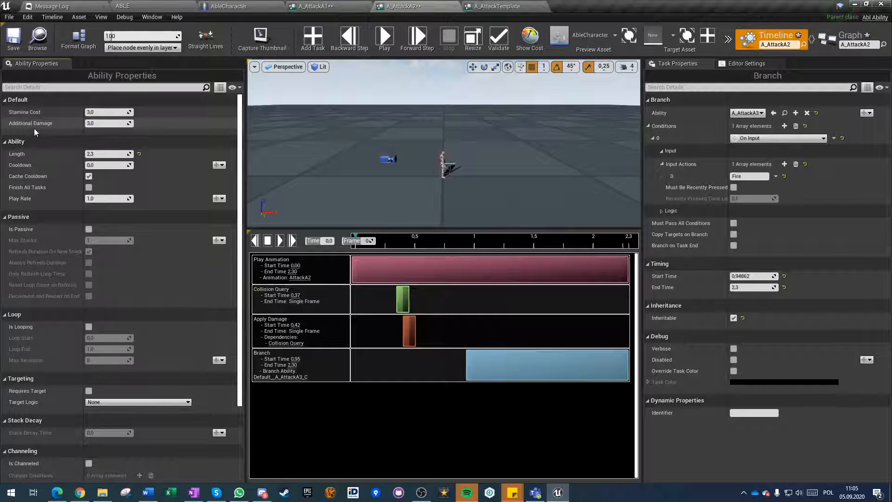
Close A_AttackTemplate, open A_AttackA3, and set its Stamina Cost and Additional Damage to 4.
{"action": "left_click", "coordinate": [500, 6]}
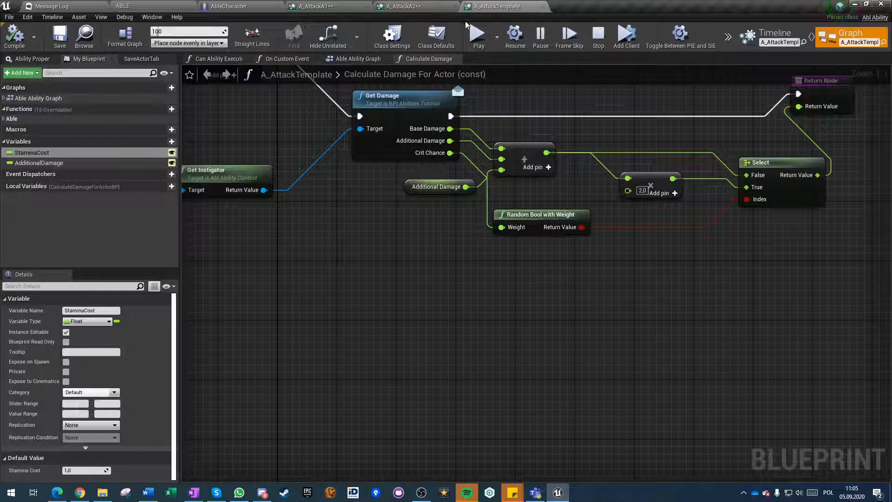
{"action": "left_click", "coordinate": [542, 7]}
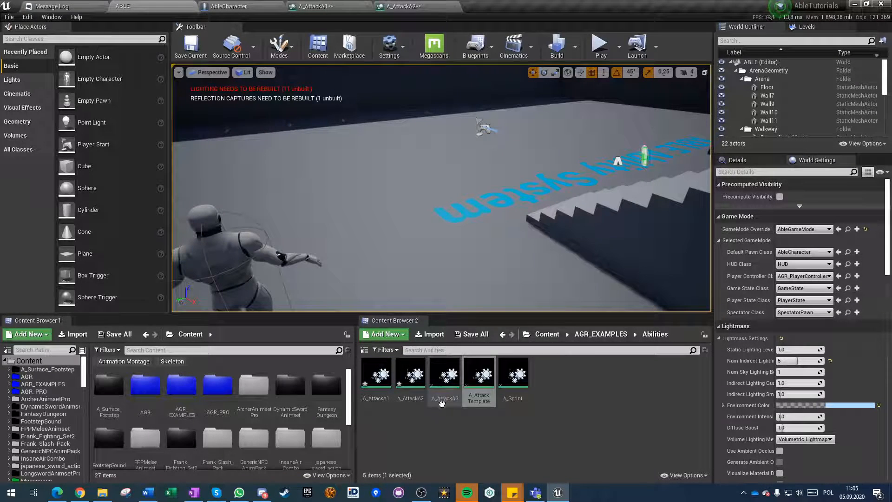
{"action": "double_click", "coordinate": [443, 386]}
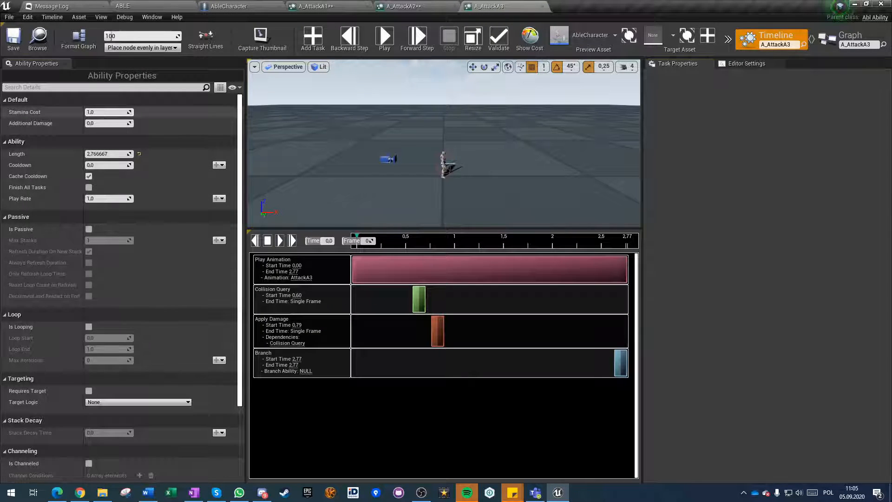
{"action": "left_click", "coordinate": [100, 113]}
{"action": "type", "text": "4"}
{"action": "left_click", "coordinate": [99, 124]}
{"action": "type", "text": "4"}
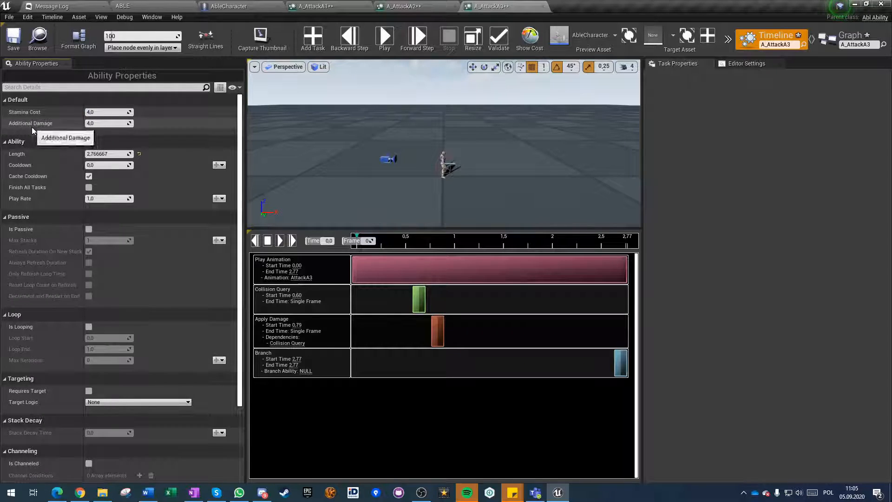
Set Stamina Cost to 2 in A_AttackA2, and Stamina Cost to 3 with Additional Damage 5 in A_AttackA3.
{"action": "left_click", "coordinate": [403, 6]}
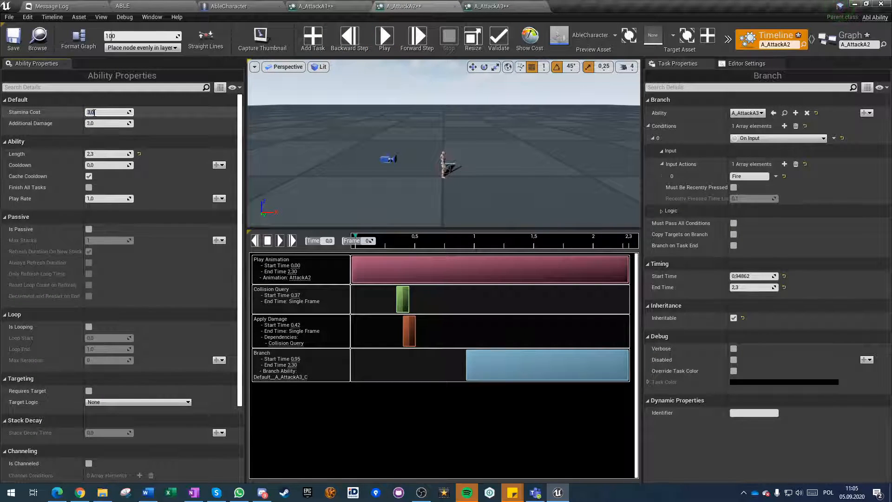
{"action": "type", "text": "2"}
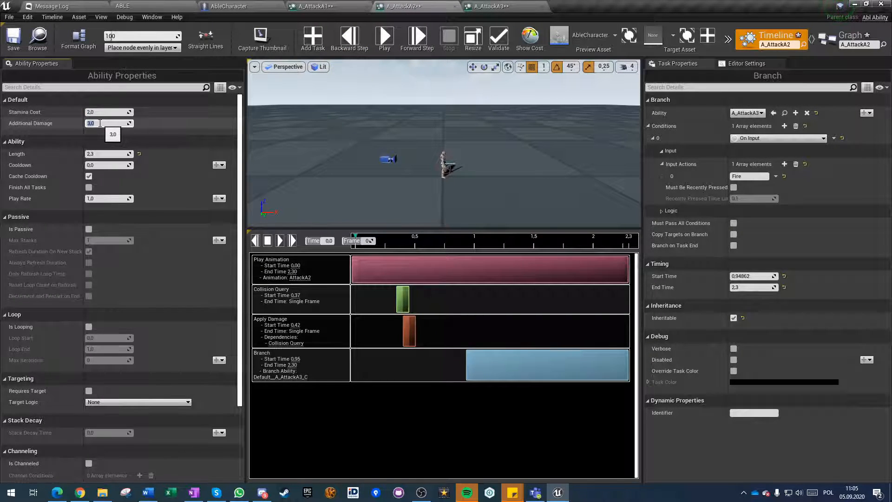
{"action": "left_click", "coordinate": [492, 6]}
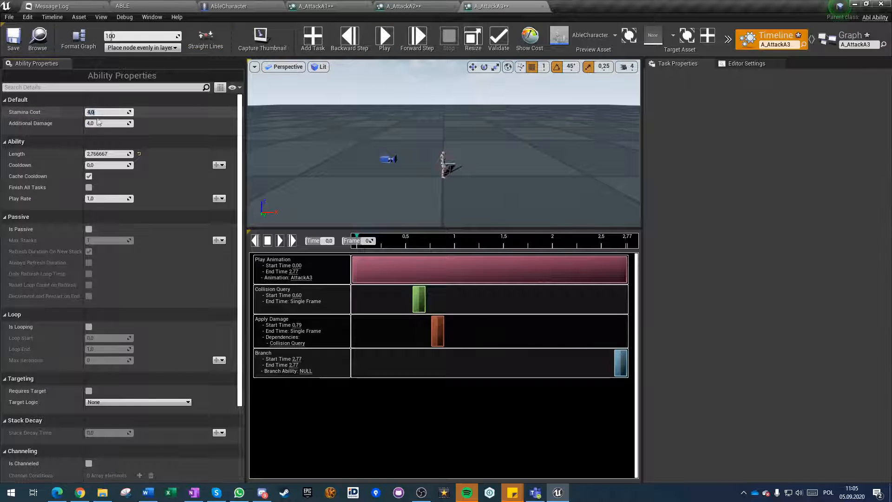
{"action": "type", "text": "3"}
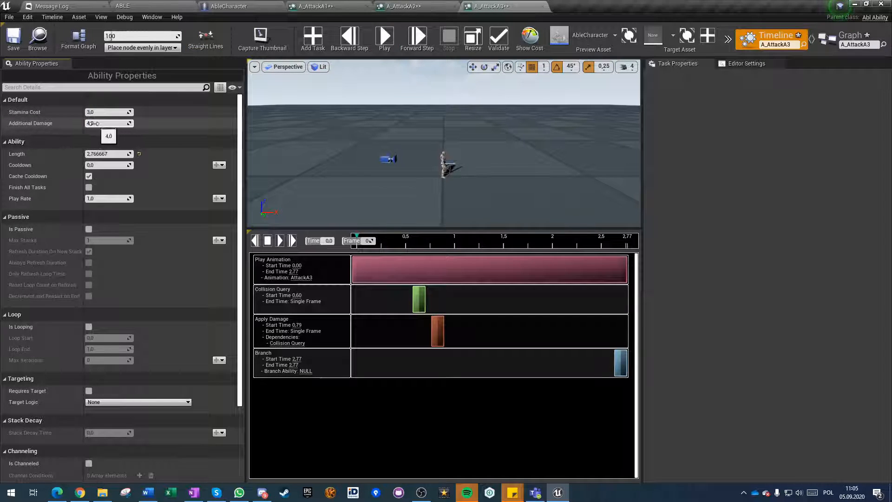
Set A_AttackA1's Stamina Cost and Additional Damage to 1, then save all modified abilities.
{"action": "left_click", "coordinate": [327, 6]}
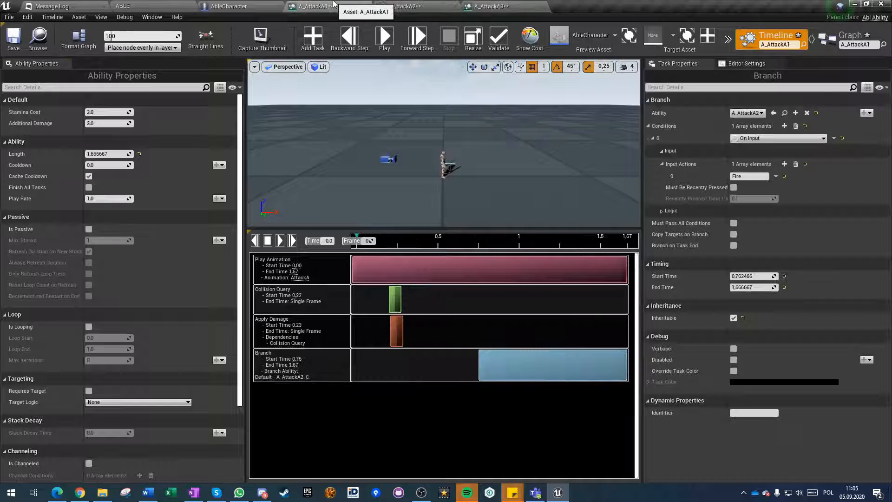
{"action": "left_click", "coordinate": [105, 111]}
{"action": "type", "text": "1"}
{"action": "left_click", "coordinate": [9, 37]}
{"action": "key", "text": "ctrl+shift+s"}
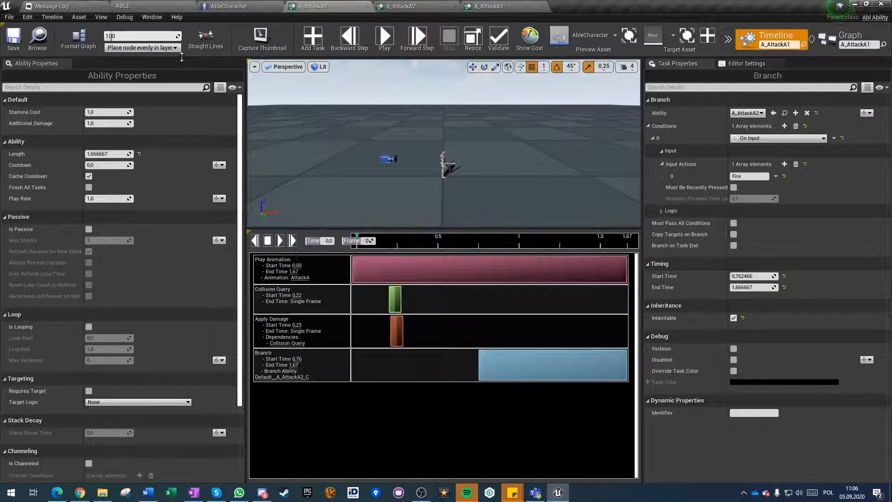
Recheck the Stamina Cost and Additional Damage values across the three attack abilities.
{"action": "left_click", "coordinate": [403, 11]}
{"action": "left_click", "coordinate": [469, 6]}
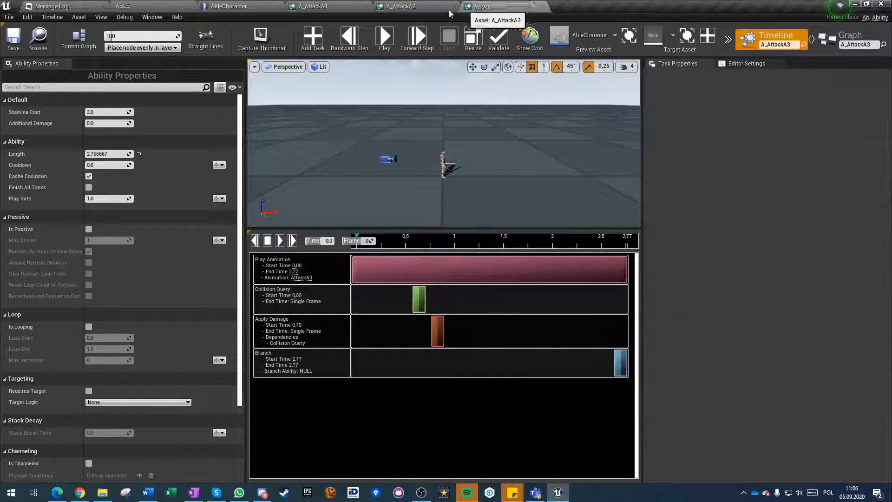
{"action": "left_click", "coordinate": [321, 7]}
{"action": "left_click", "coordinate": [158, 7]}
{"action": "left_click", "coordinate": [63, 5]}
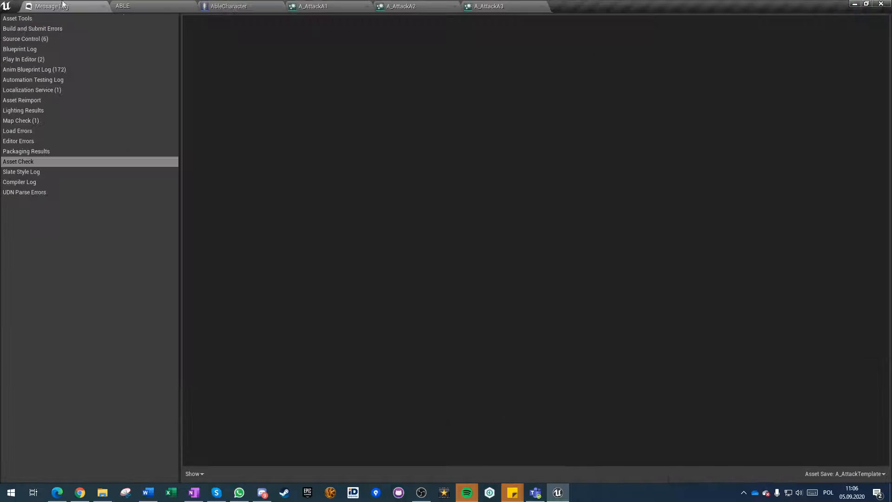
Play the ABLE level and test the chained sword attacks in open space, away from the target dummy.
{"action": "left_click", "coordinate": [158, 6]}
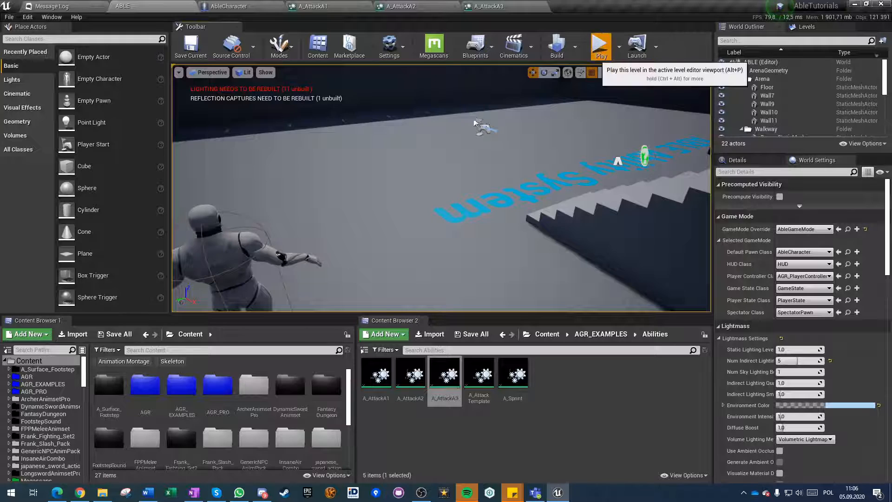
{"action": "left_click", "coordinate": [600, 43]}
{"action": "left_click", "coordinate": [375, 202]}
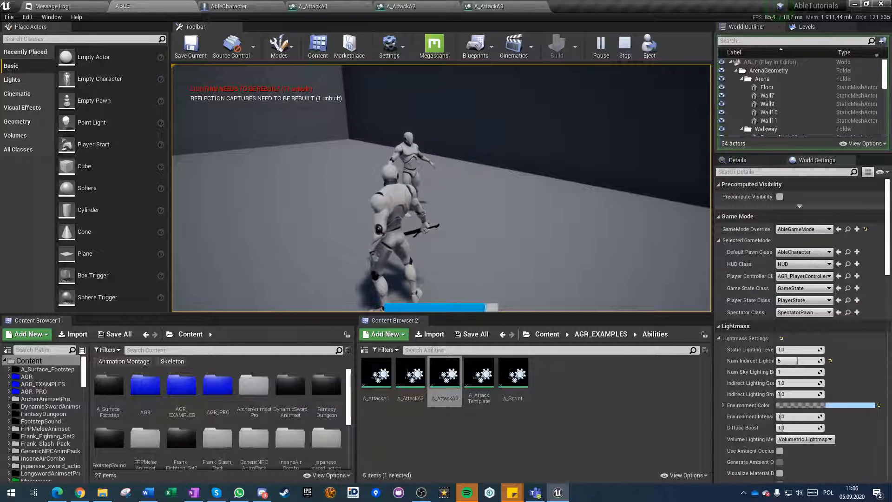
{"action": "key", "text": "s"}
{"action": "key", "text": "w"}
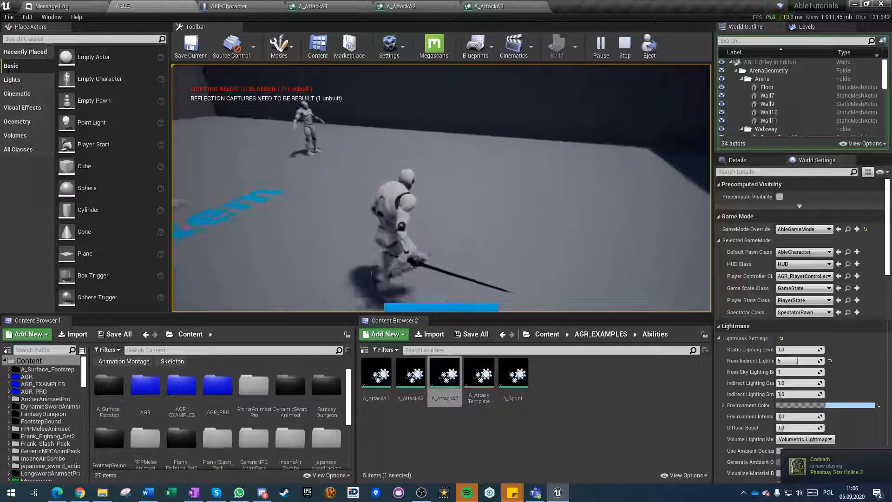
{"action": "key", "text": "w"}
{"action": "left_click", "coordinate": [441, 188]}
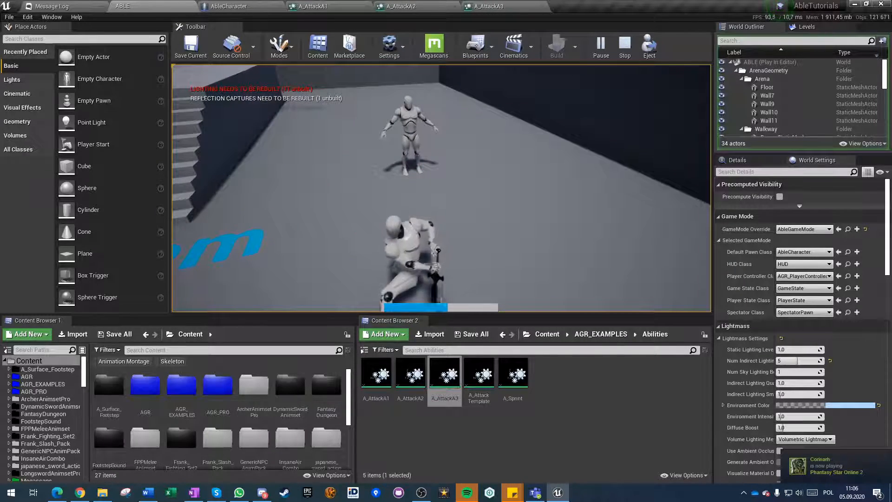
{"action": "key", "text": "w"}
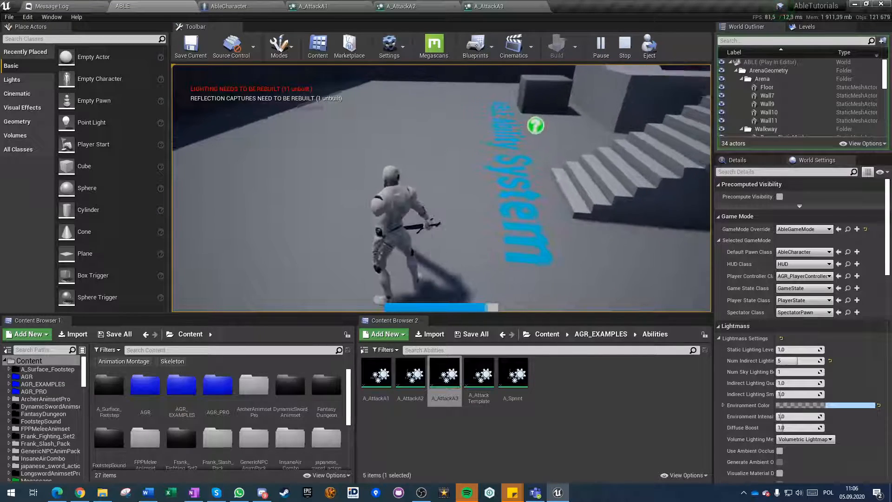
{"action": "left_click", "coordinate": [441, 188]}
{"action": "left_click", "coordinate": [441, 188]}
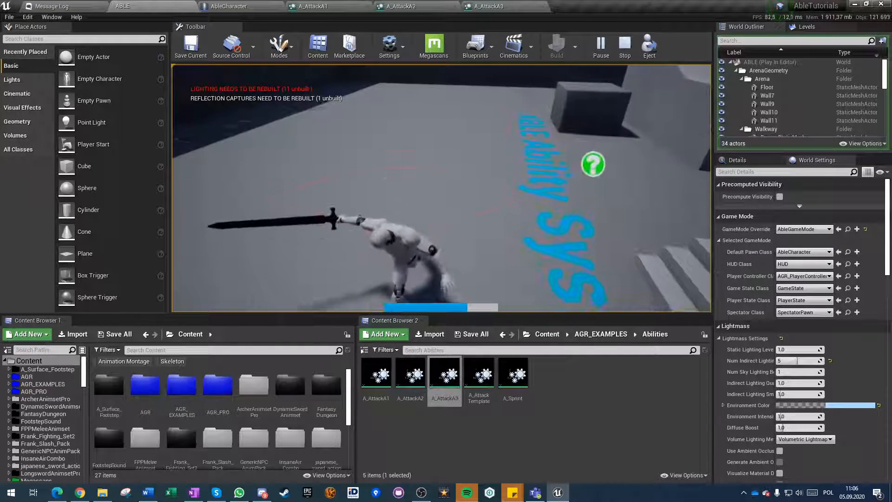
{"action": "left_click", "coordinate": [441, 188]}
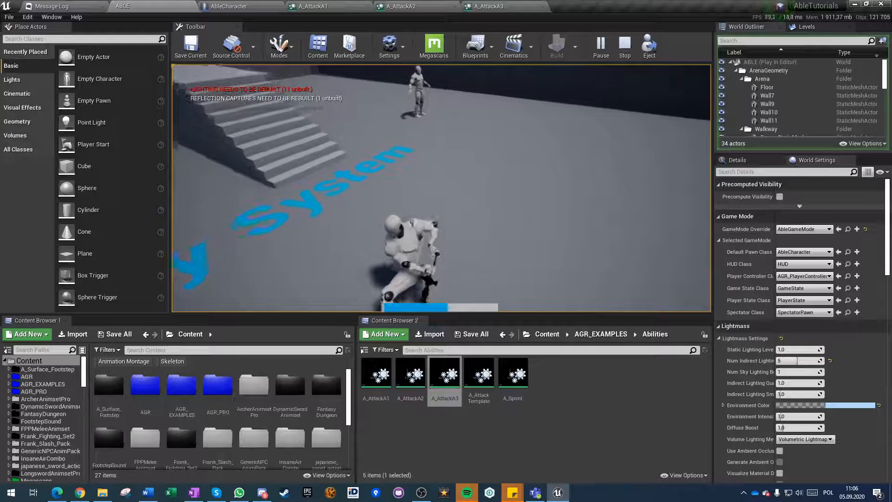
Run up to the target dummy, test the sword combo's damage and stamina use on it, and stop playing.
{"action": "key", "text": "w"}
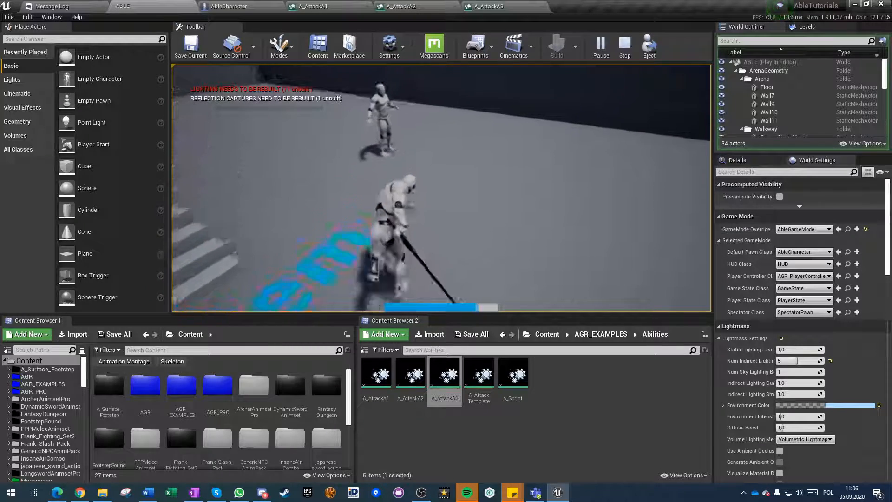
{"action": "left_click", "coordinate": [441, 188]}
{"action": "left_click", "coordinate": [441, 188]}
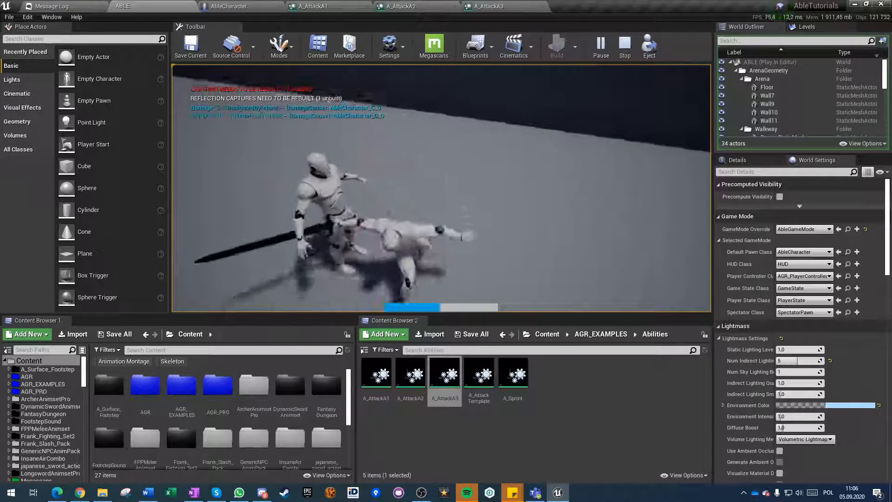
{"action": "left_click", "coordinate": [441, 188]}
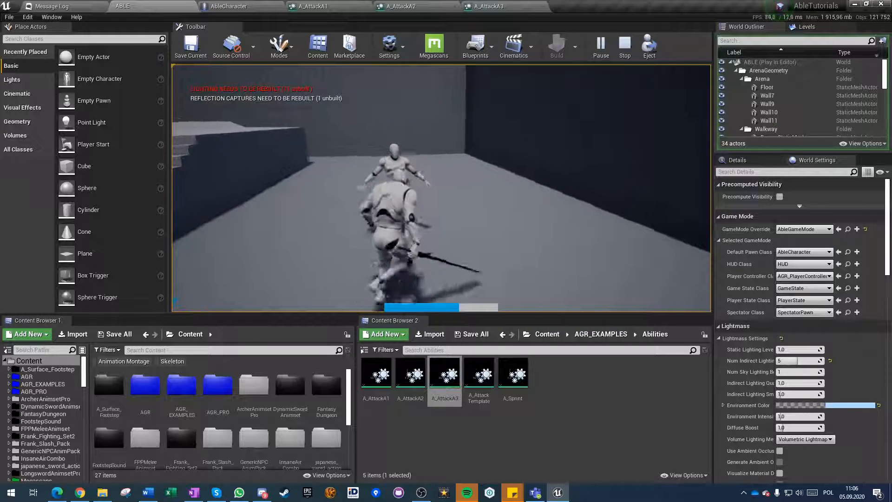
{"action": "left_click", "coordinate": [441, 188]}
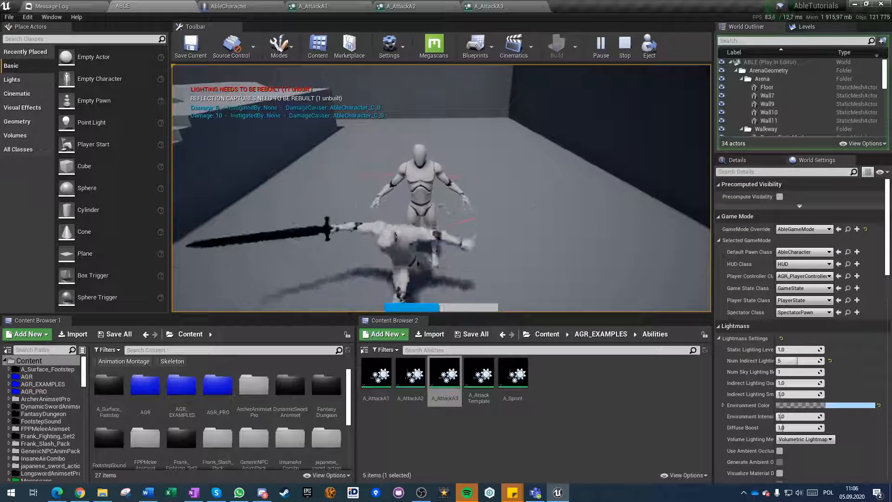
{"action": "left_click", "coordinate": [441, 189]}
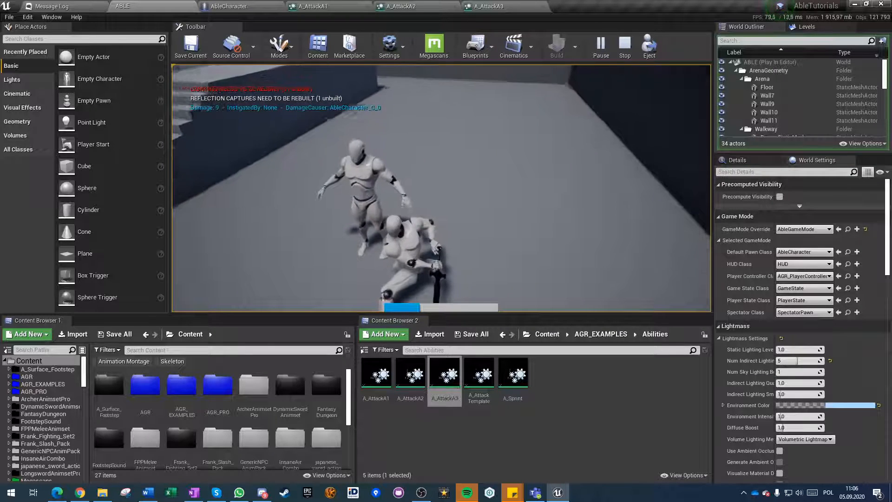
{"action": "key", "text": "s"}
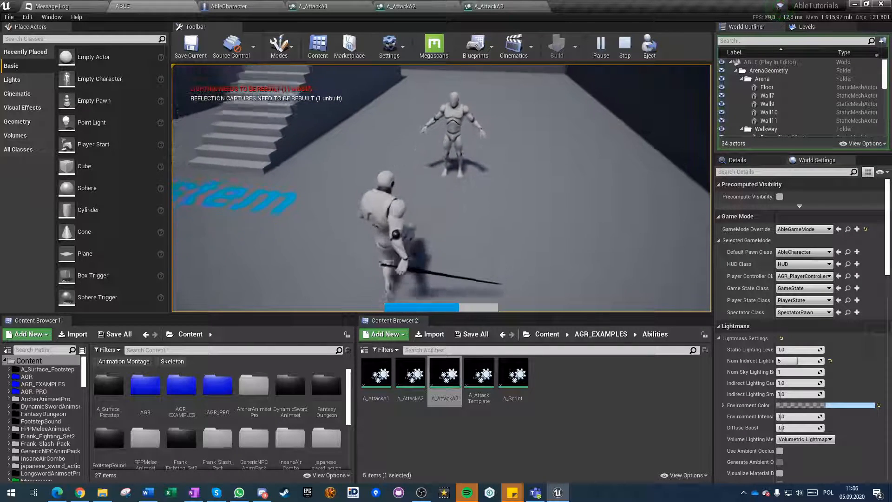
{"action": "key", "text": "Escape"}
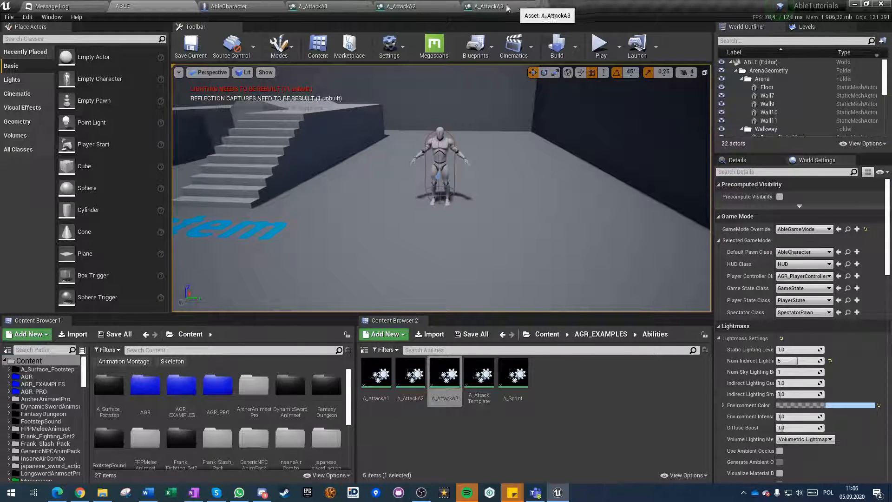
Open A_AttackTemplate, enable Must Be Recently Pressed on its Branch task's Fire input condition, then save and close it.
{"action": "left_click", "coordinate": [238, 4]}
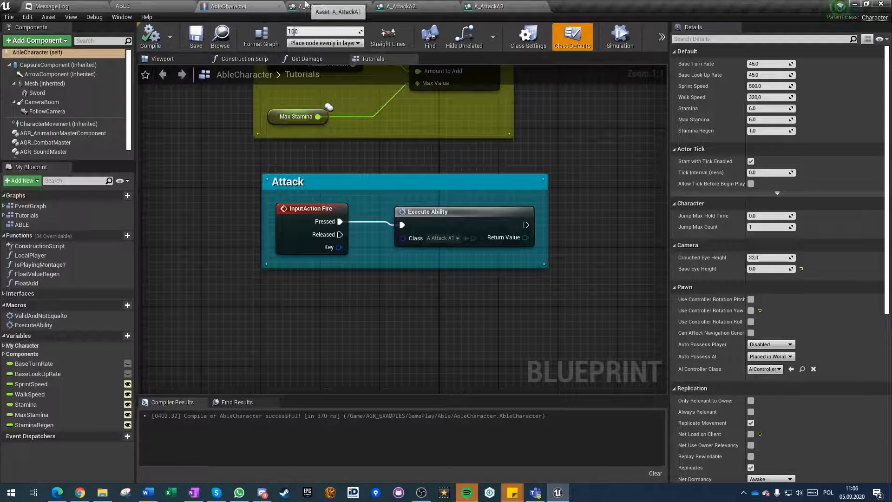
{"action": "left_click", "coordinate": [144, 5]}
{"action": "double_click", "coordinate": [479, 373]}
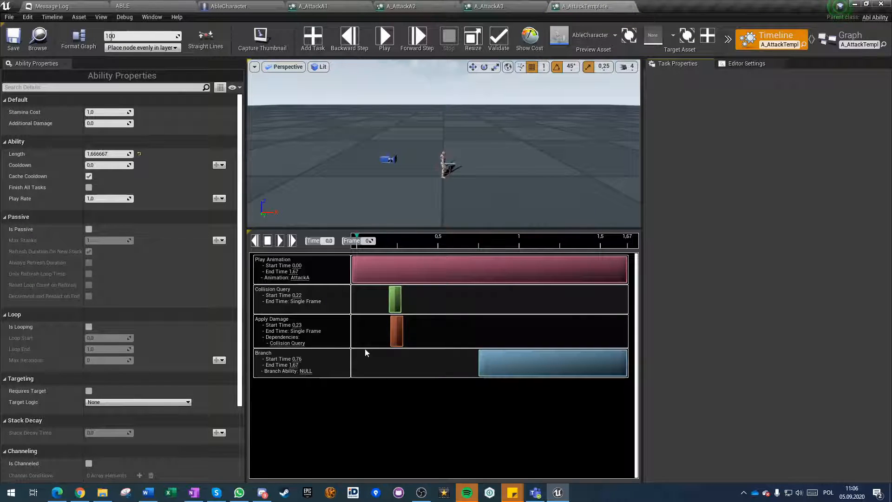
{"action": "left_click", "coordinate": [483, 361]}
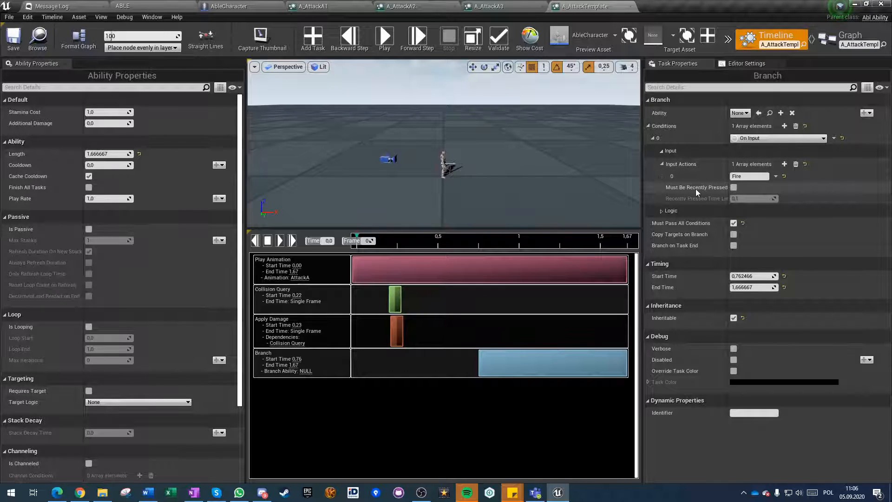
{"action": "left_click", "coordinate": [734, 188]}
{"action": "left_click", "coordinate": [7, 32]}
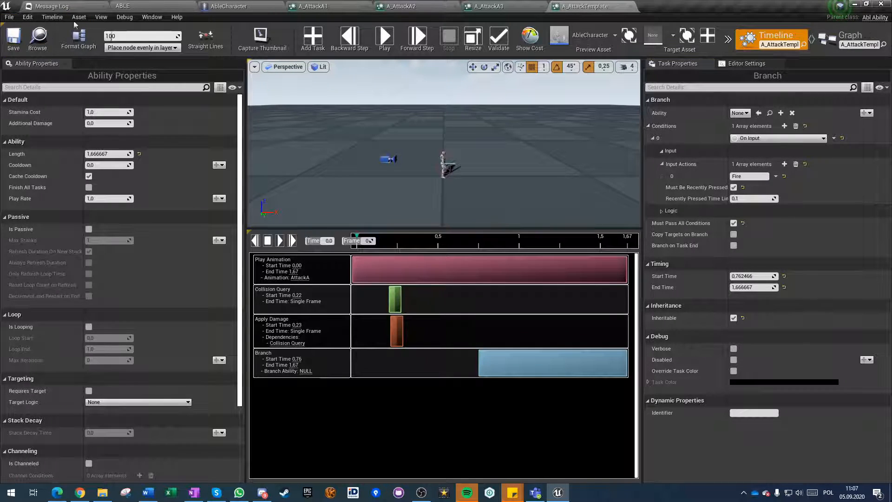
{"action": "left_click", "coordinate": [623, 7]}
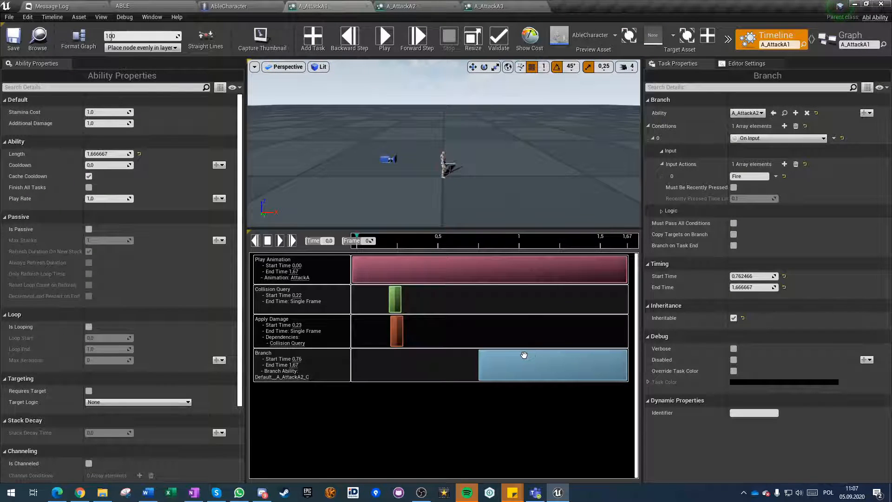
Enable Must Be Recently Pressed on the Branch tasks' Fire input condition in A_AttackA1 and A_AttackA2.
{"action": "left_click", "coordinate": [734, 187]}
{"action": "left_click", "coordinate": [402, 6]}
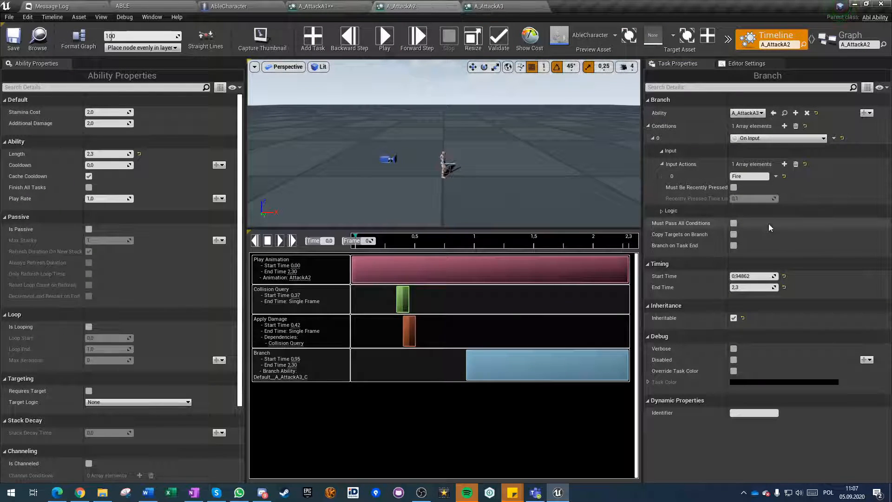
{"action": "left_click", "coordinate": [733, 187]}
Inspect A_AttackA3's Branch task, then close all three attack abilities and return to the ABLE level.
{"action": "left_click", "coordinate": [488, 6]}
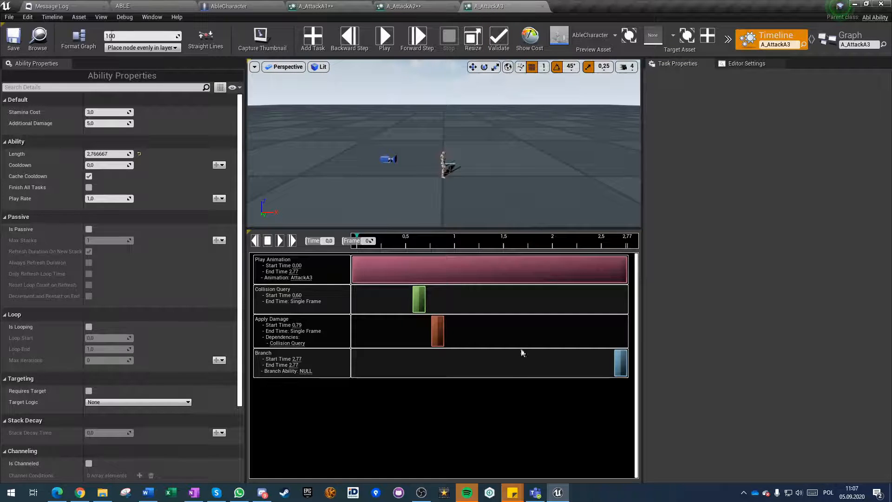
{"action": "left_click", "coordinate": [622, 362]}
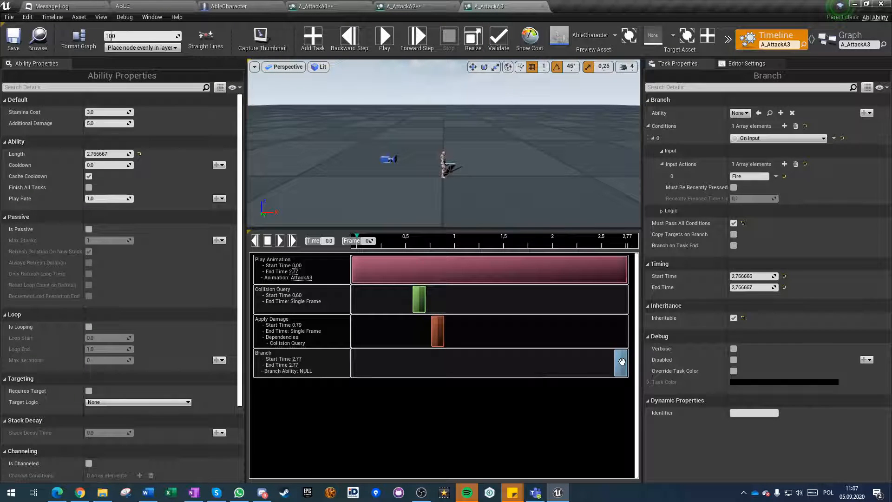
{"action": "left_click", "coordinate": [541, 7]}
{"action": "left_click", "coordinate": [455, 6]}
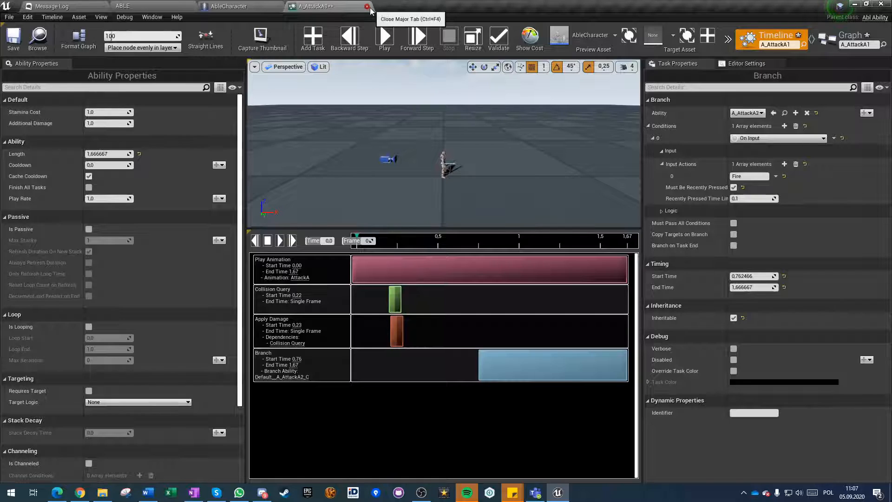
{"action": "left_click", "coordinate": [367, 6]}
{"action": "left_click", "coordinate": [37, 6]}
{"action": "left_click", "coordinate": [123, 5]}
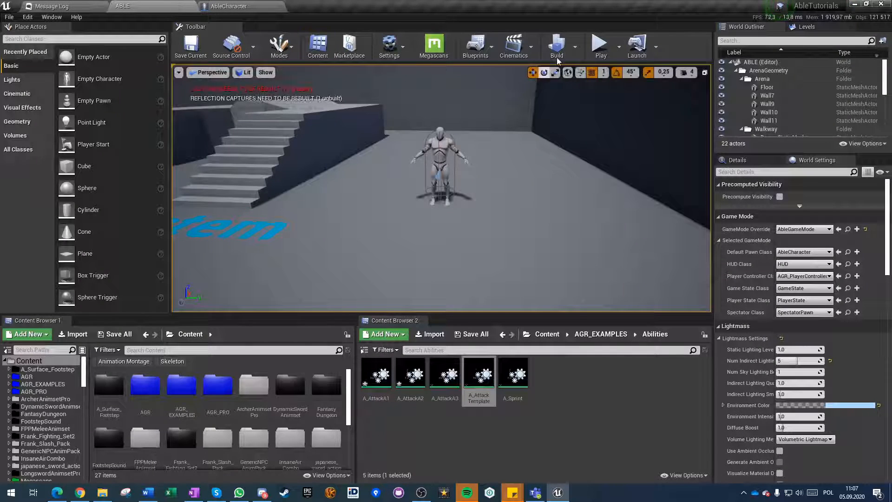
Play the ABLE level again and try sword attacks away from the dummy using the recently-pressed input condition.
{"action": "left_click", "coordinate": [601, 45]}
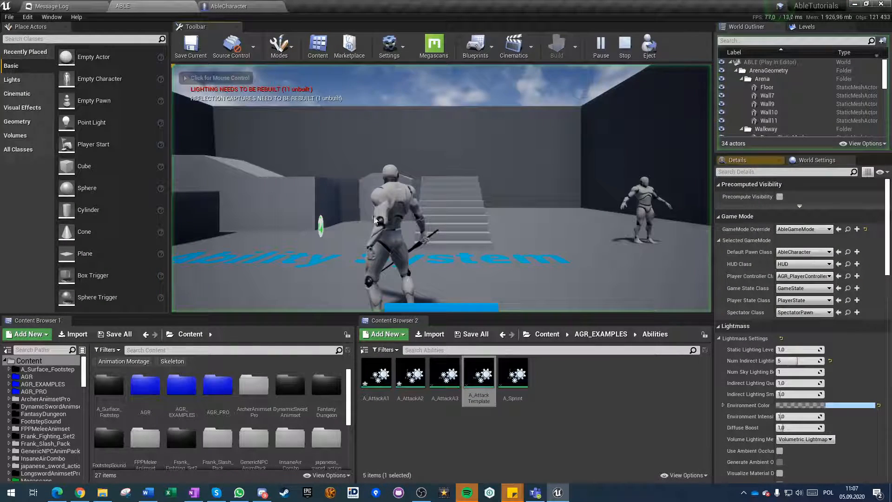
{"action": "left_click", "coordinate": [396, 231]}
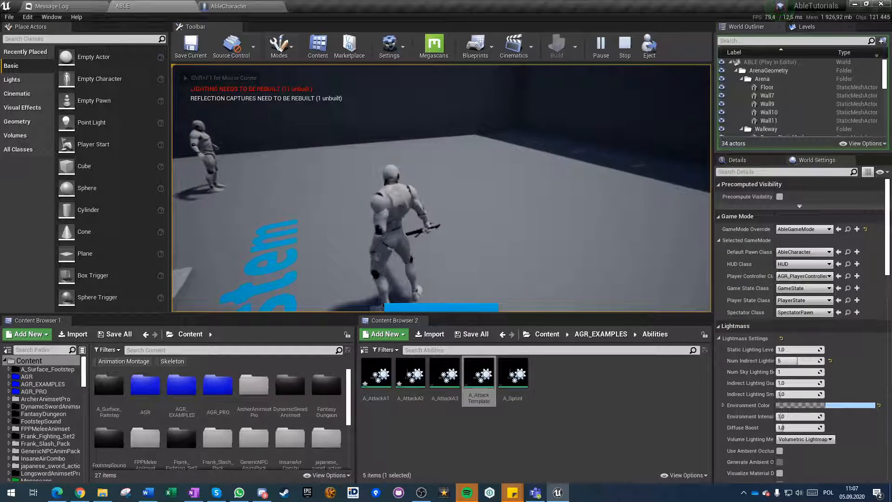
{"action": "left_click", "coordinate": [397, 231]}
{"action": "left_click", "coordinate": [397, 231]}
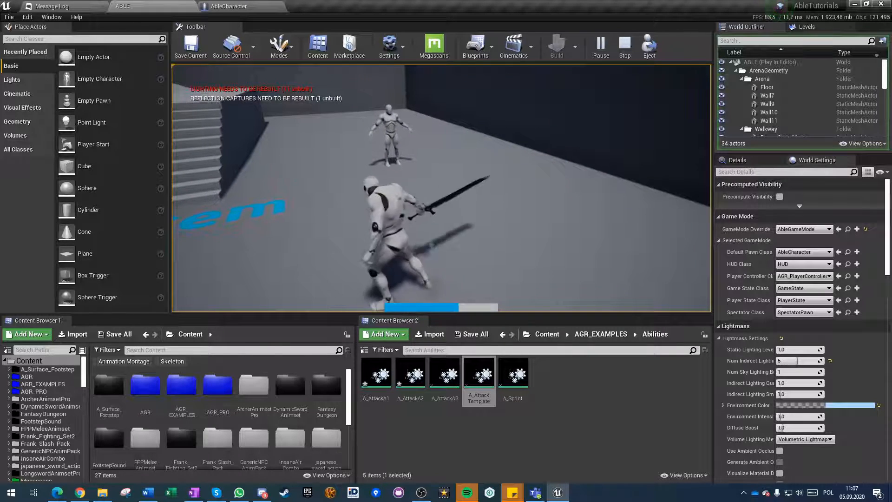
Move up to the dummy in the running ABLE level and strike it repeatedly with the chained sword attacks.
{"action": "key", "text": "w"}
{"action": "left_click", "coordinate": [442, 188]}
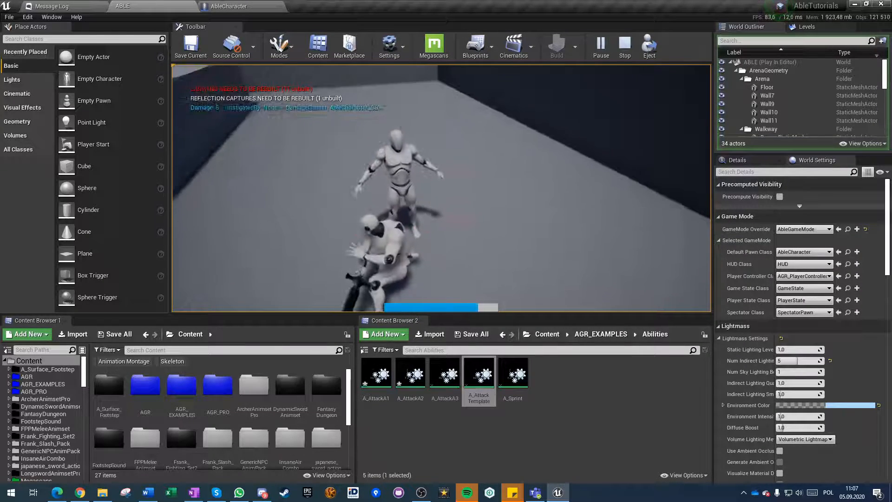
{"action": "left_click", "coordinate": [442, 188]}
{"action": "left_click", "coordinate": [441, 188]}
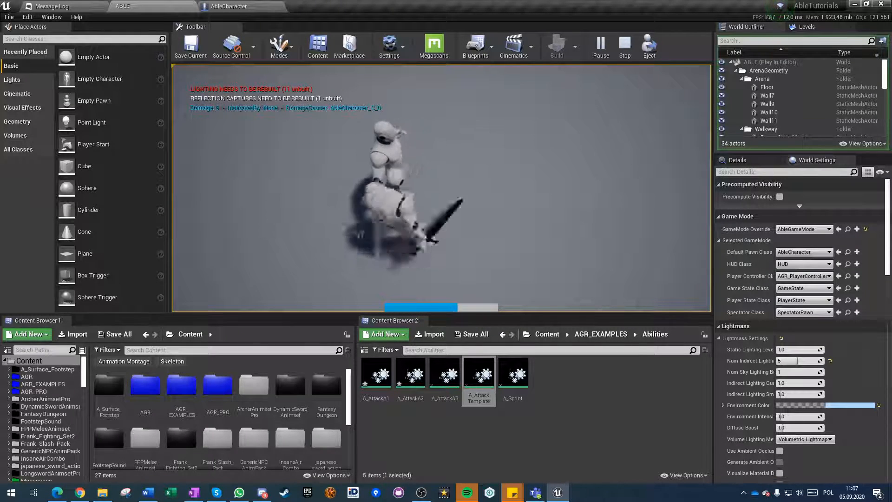
{"action": "left_click", "coordinate": [441, 188]}
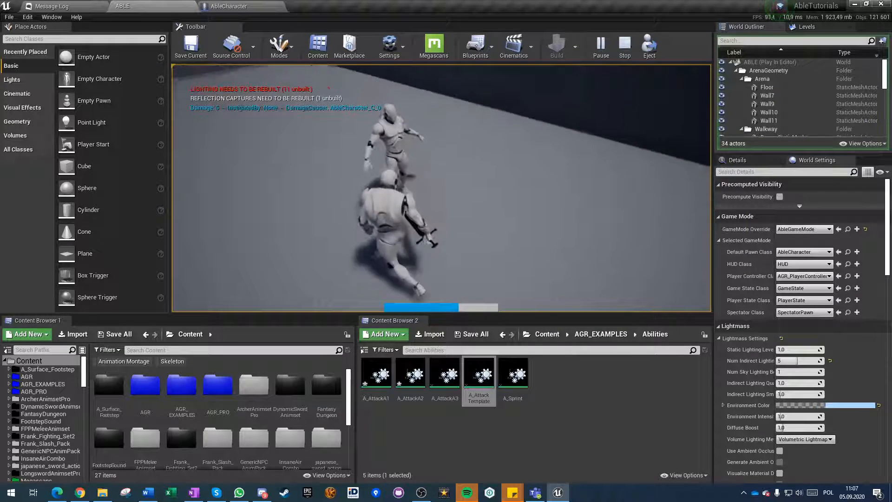
{"action": "left_click", "coordinate": [442, 188]}
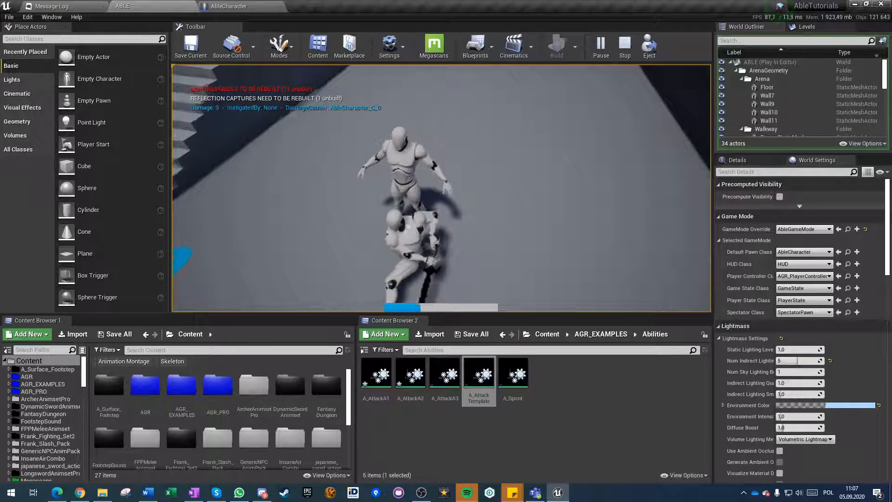
{"action": "left_click", "coordinate": [442, 188]}
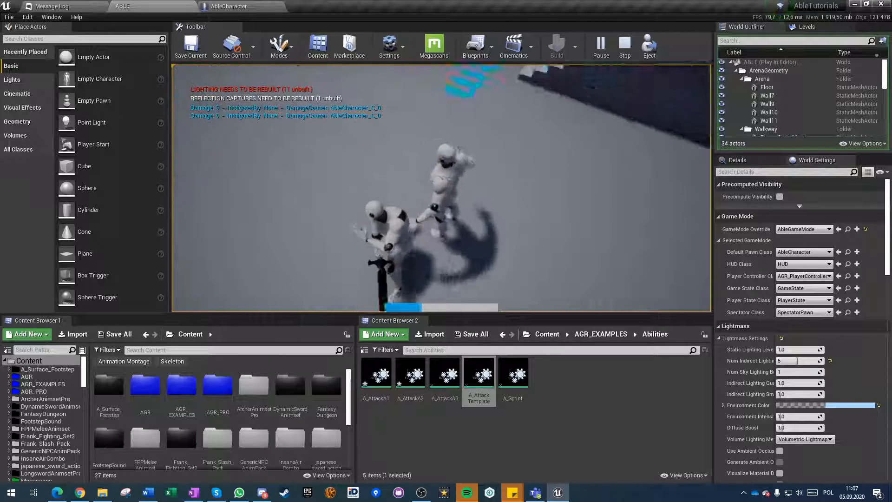
Keep attacking in quick succession around the arena to test how the combo behaves as stamina runs low.
{"action": "left_click", "coordinate": [442, 189]}
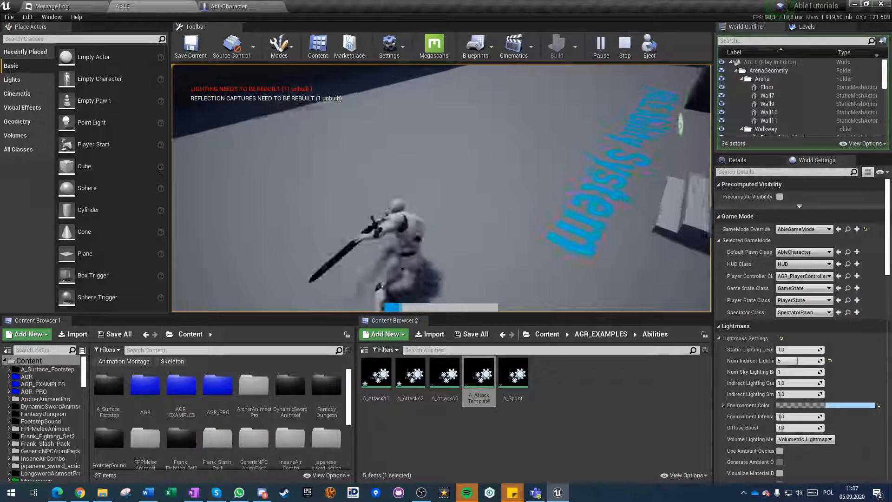
{"action": "left_click", "coordinate": [441, 188]}
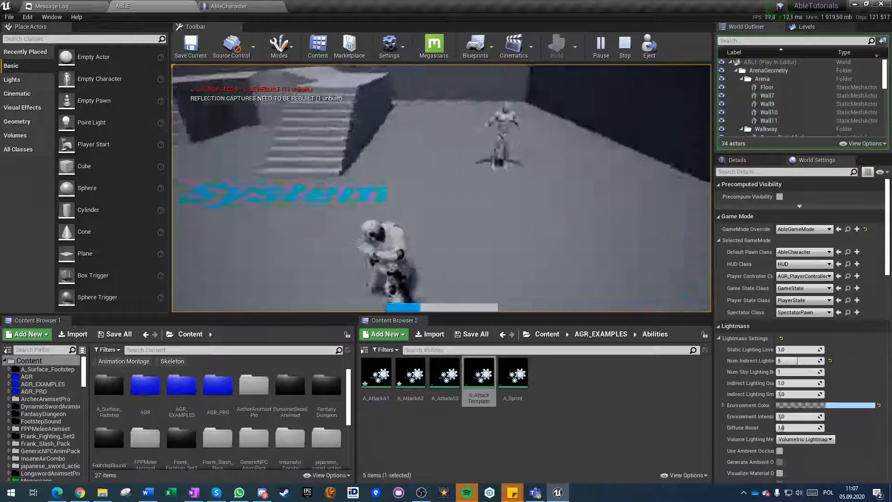
{"action": "left_click", "coordinate": [442, 188]}
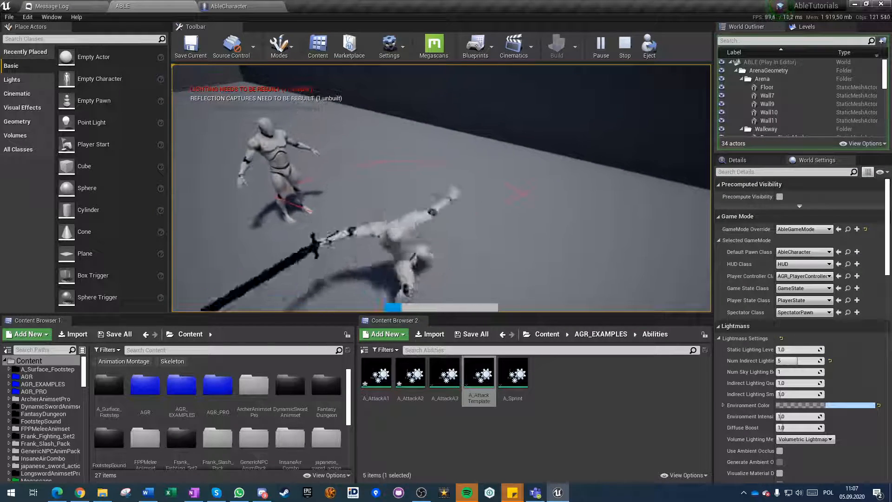
{"action": "left_click", "coordinate": [441, 188]}
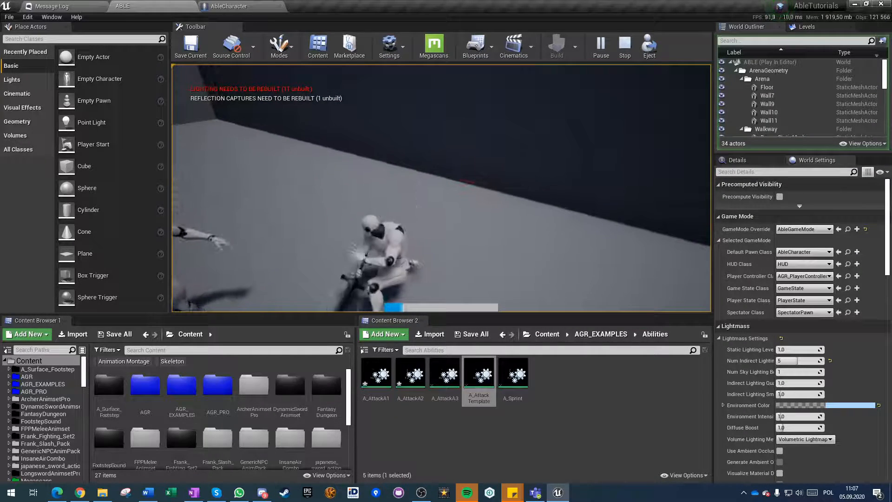
{"action": "left_click", "coordinate": [442, 188]}
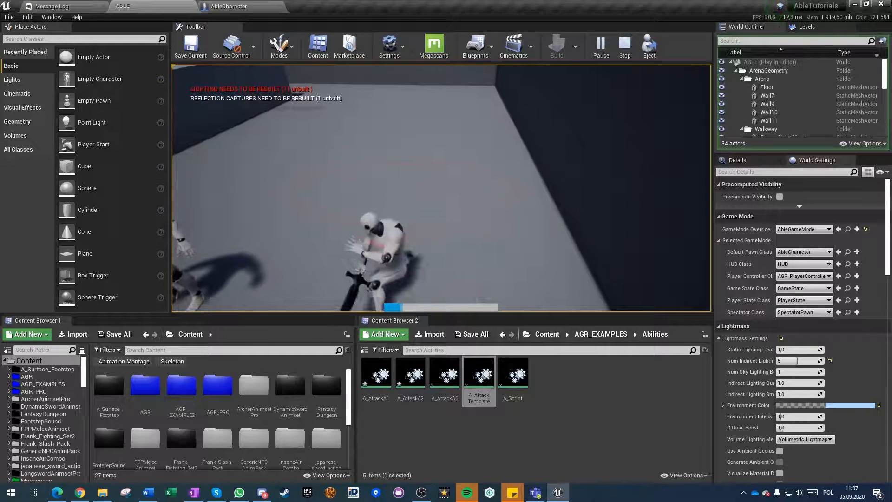
{"action": "left_click", "coordinate": [442, 188]}
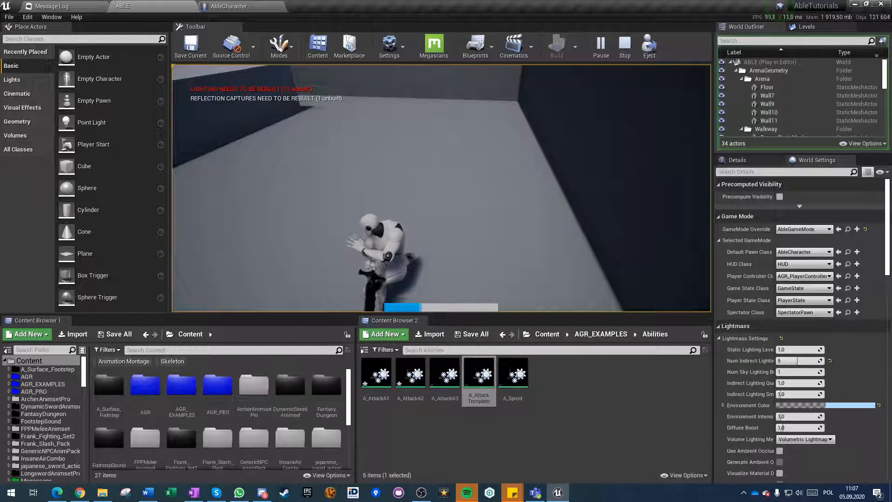
{"action": "left_click", "coordinate": [441, 188]}
{"action": "left_click", "coordinate": [442, 188]}
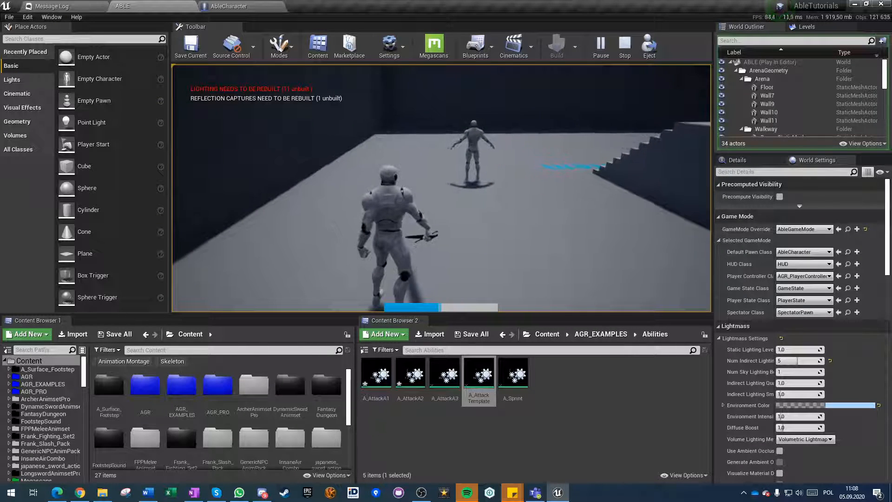
Run and sprint through the arena, attack the dummy again, and end the play session.
{"action": "key", "text": "w"}
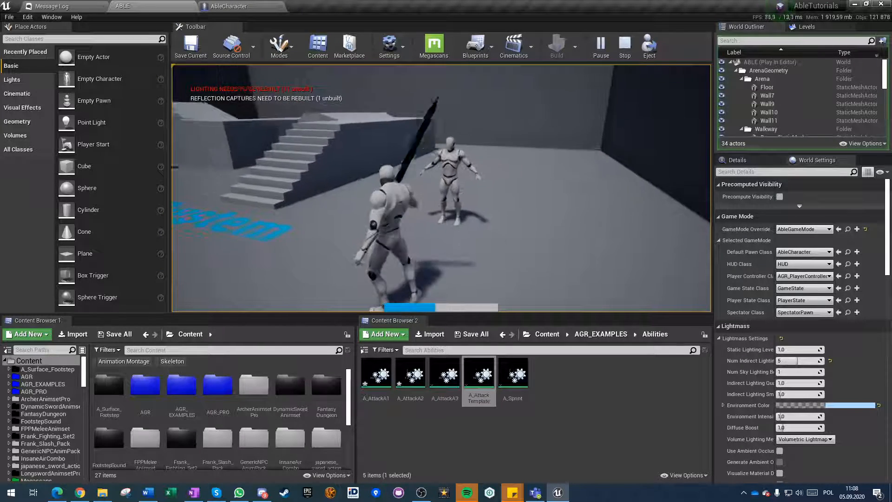
{"action": "key", "text": "w"}
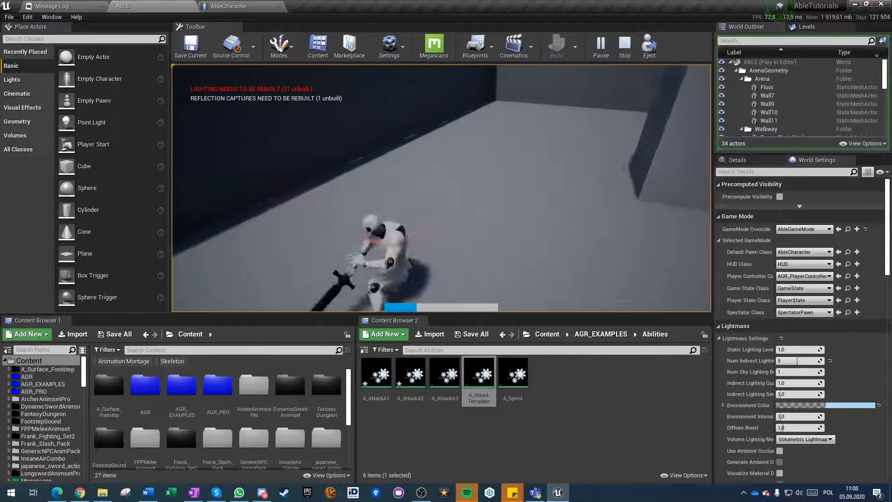
{"action": "key", "text": "w"}
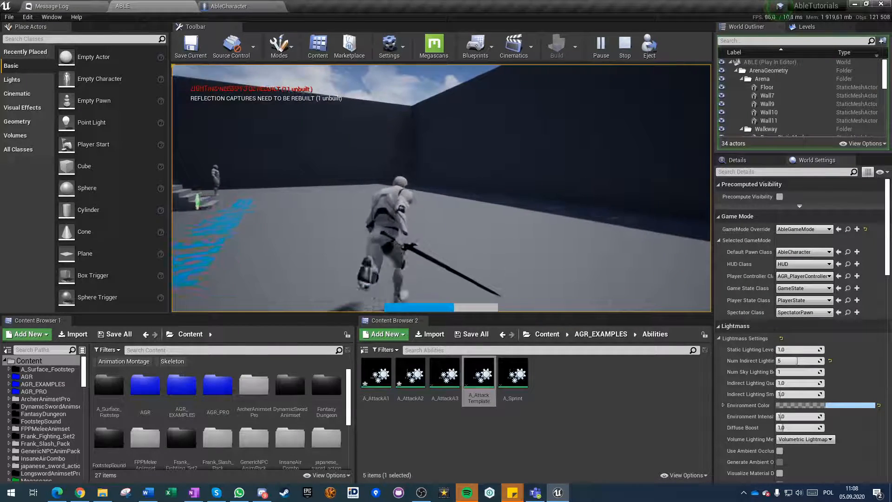
{"action": "key", "text": "shift"}
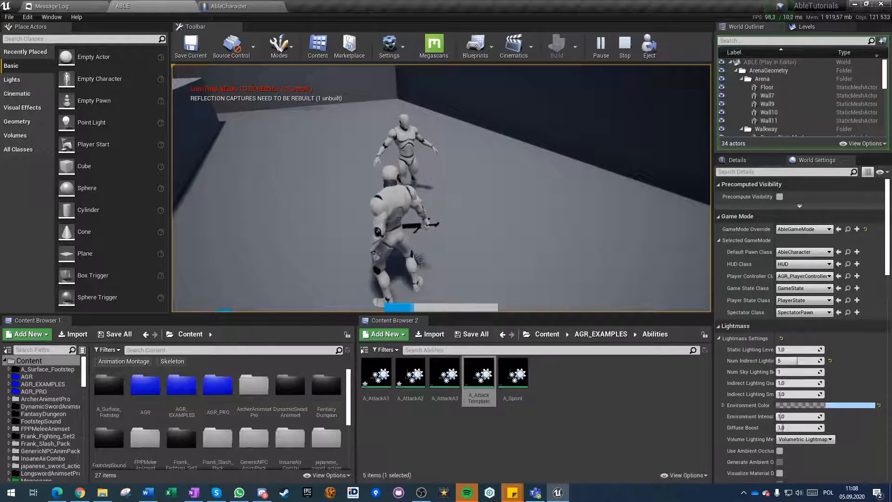
{"action": "key", "text": "w"}
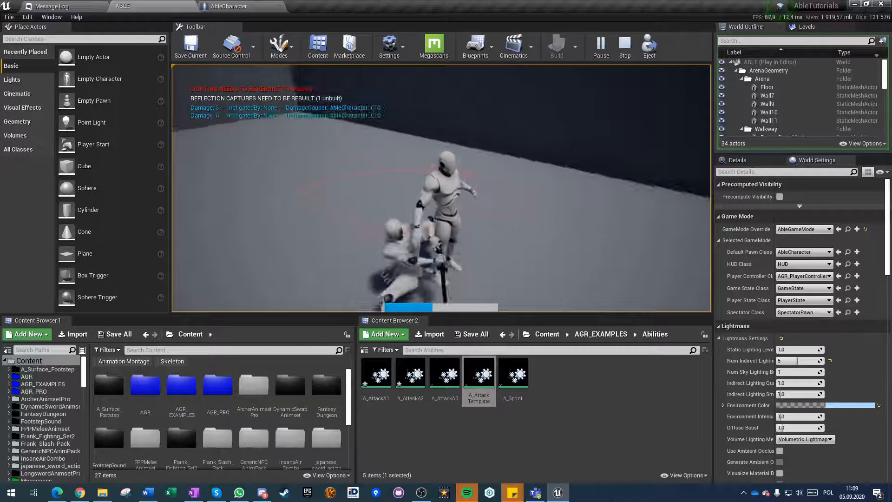
{"action": "key", "text": "s"}
{"action": "key", "text": "Escape"}
{"action": "left_click", "coordinate": [222, 6]}
{"action": "left_click", "coordinate": [163, 6]}
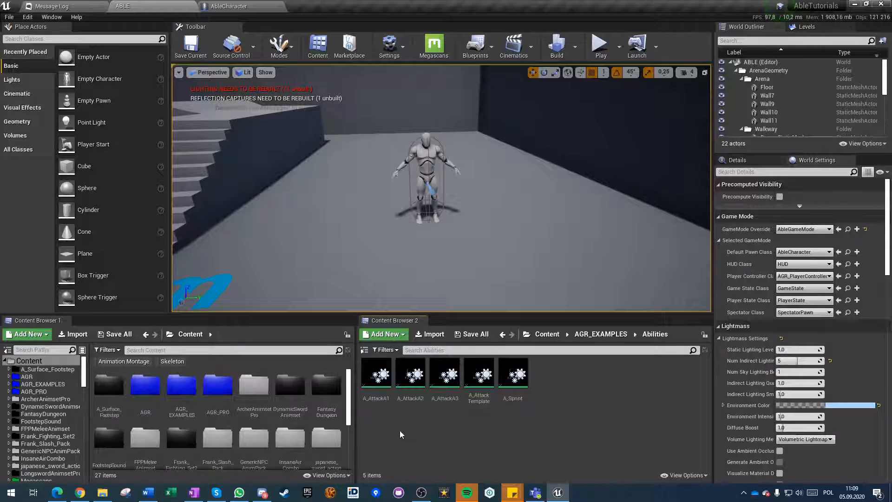
{"action": "left_click", "coordinate": [421, 492]}
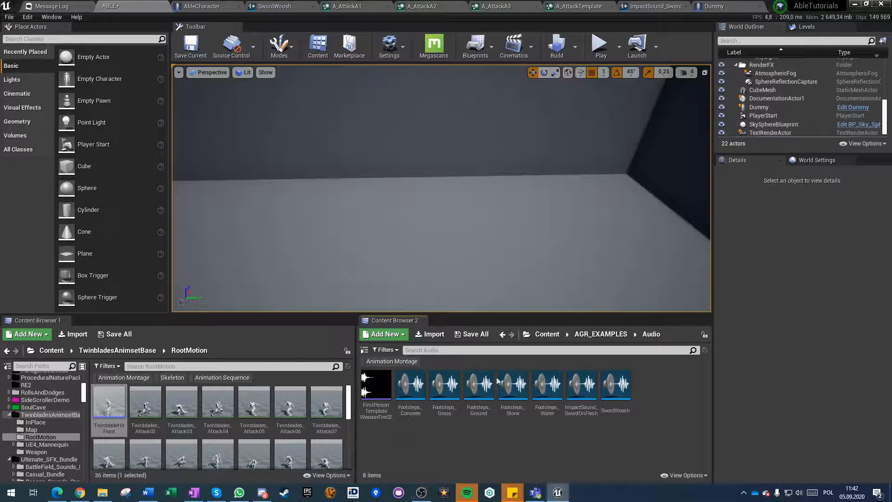
Open the blueprint of the Dummy actor in the level and examine its Mesh and AGR_AnimationMasterComponent settings.
{"action": "right_click_drag", "start_coordinate": [442, 188], "coordinate": [421, 202]}
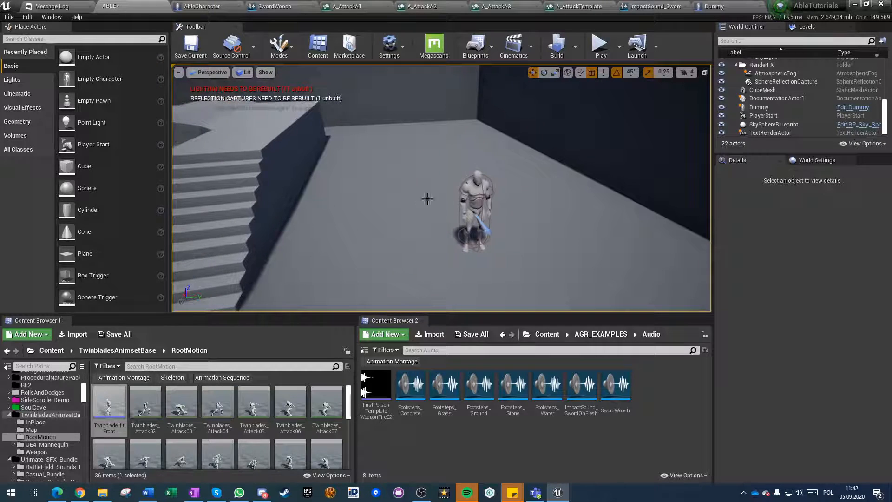
{"action": "left_click", "coordinate": [492, 189]}
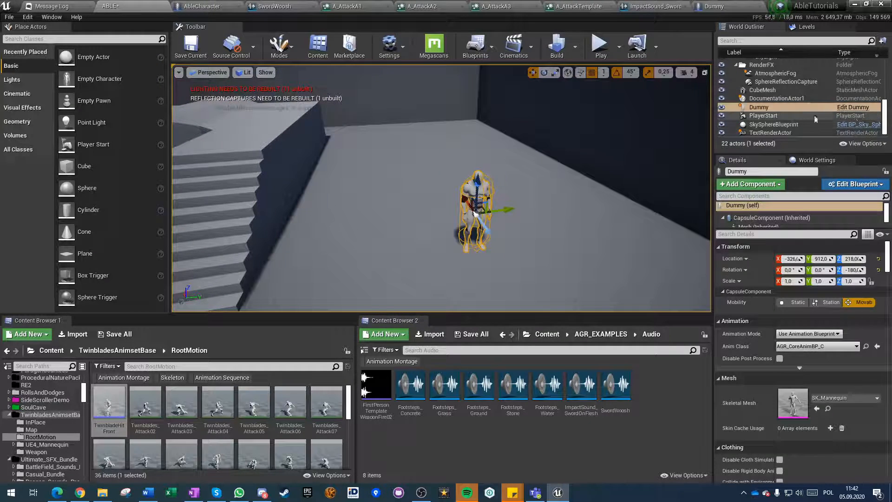
{"action": "left_click", "coordinate": [853, 107]}
{"action": "left_click", "coordinate": [45, 83]}
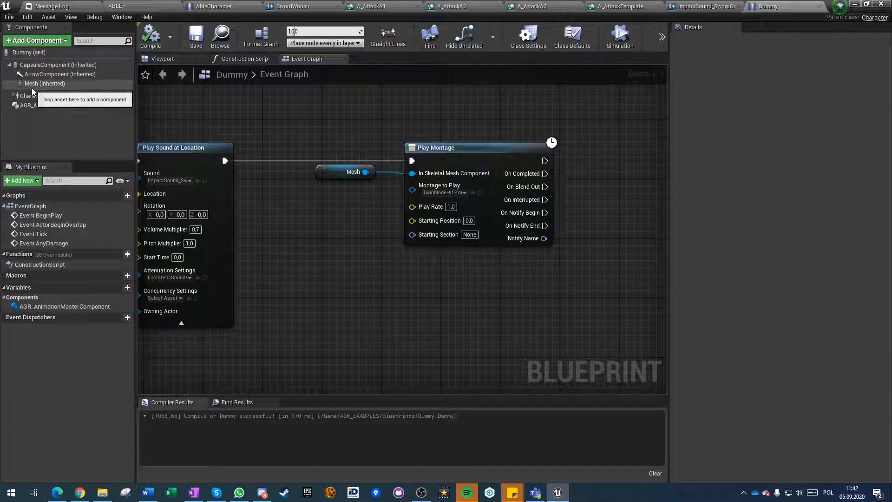
{"action": "left_click", "coordinate": [46, 105]}
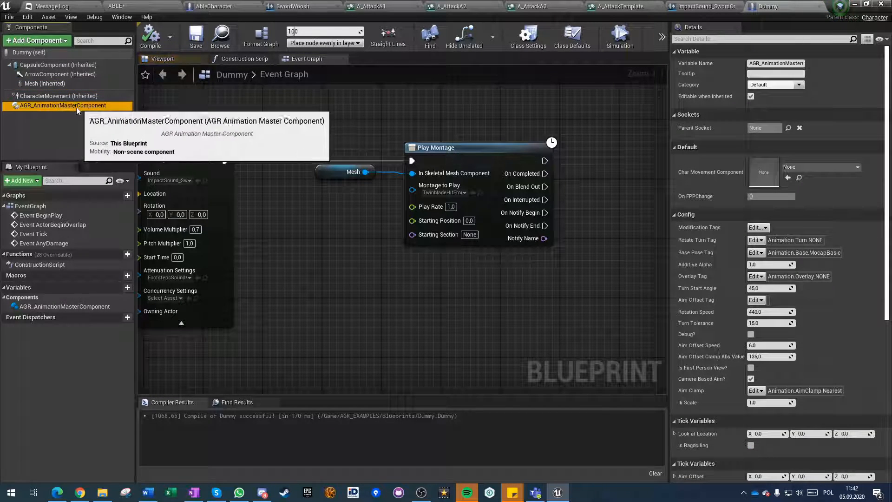
{"action": "left_click", "coordinate": [45, 83]}
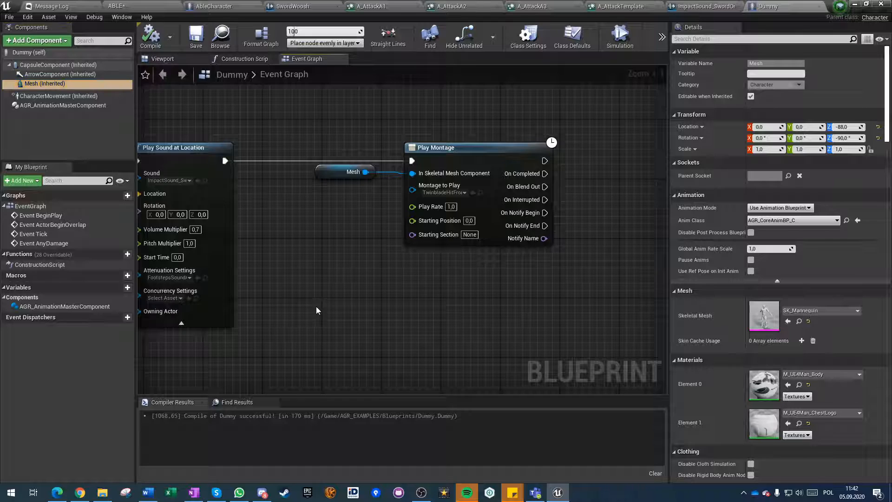
{"action": "right_click_drag", "start_coordinate": [317, 311], "coordinate": [442, 264]}
{"action": "left_click", "coordinate": [70, 106]}
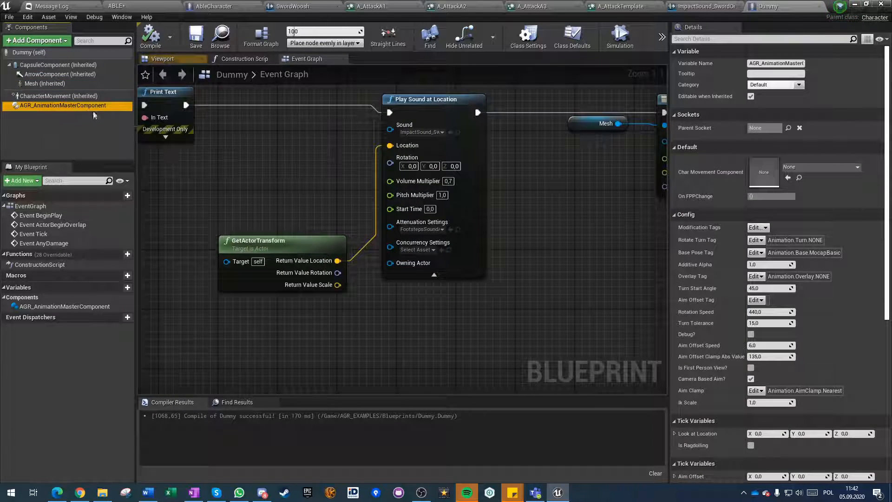
Examine the Event AnyDamage chain in the Dummy's event graph, from Print Text to Play Sound at Location with its GetActorTransform input.
{"action": "right_click_drag", "start_coordinate": [534, 273], "coordinate": [759, 300]}
{"action": "scroll", "coordinate": [511, 320], "scroll_direction": "down", "scroll_amount": 2}
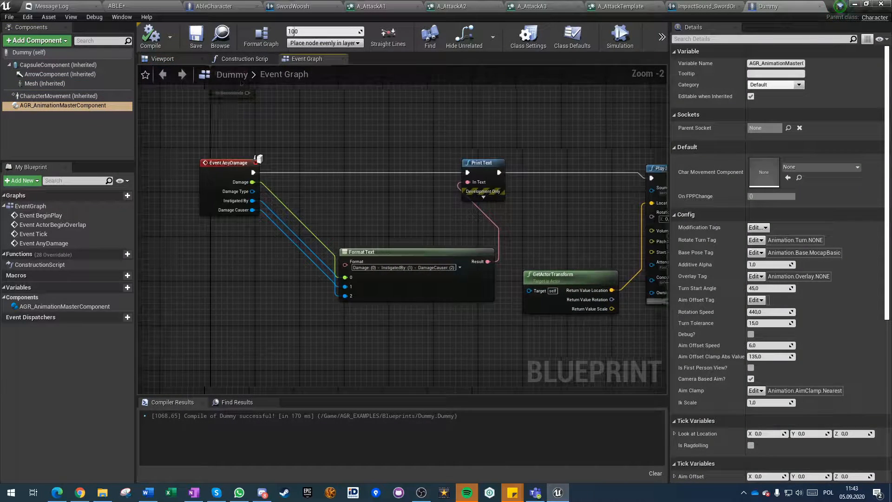
{"action": "right_click_drag", "start_coordinate": [440, 195], "coordinate": [319, 231]}
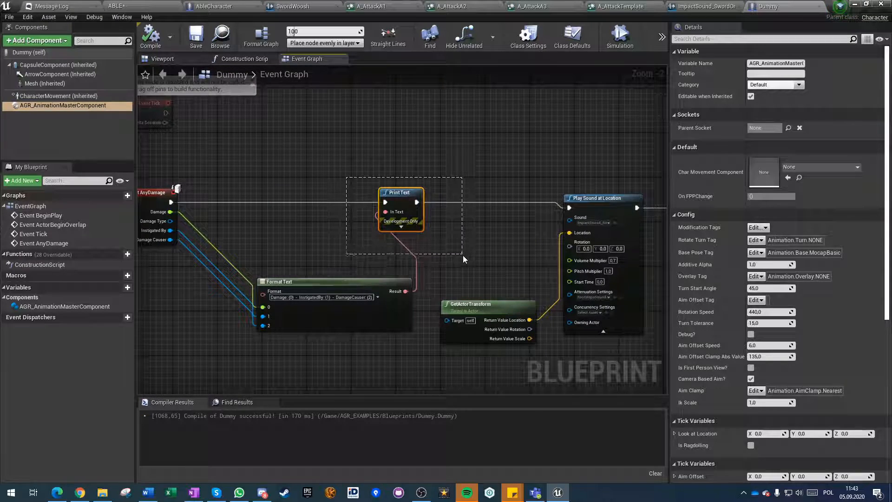
{"action": "left_click_drag", "start_coordinate": [463, 255], "coordinate": [470, 257]}
{"action": "right_click_drag", "start_coordinate": [486, 256], "coordinate": [363, 244]}
{"action": "left_click", "coordinate": [363, 243]}
{"action": "scroll", "coordinate": [402, 219], "scroll_direction": "up", "scroll_amount": 2}
{"action": "left_click_drag", "start_coordinate": [373, 175], "coordinate": [538, 329]}
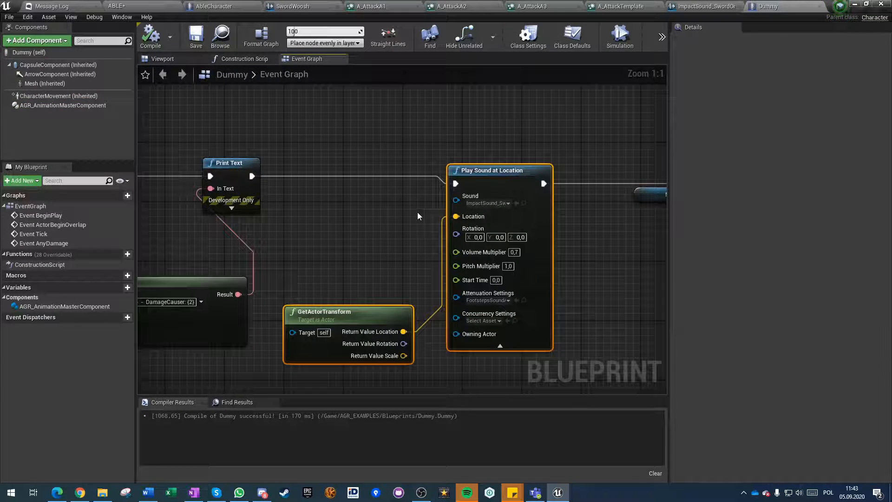
{"action": "left_click", "coordinate": [417, 214]}
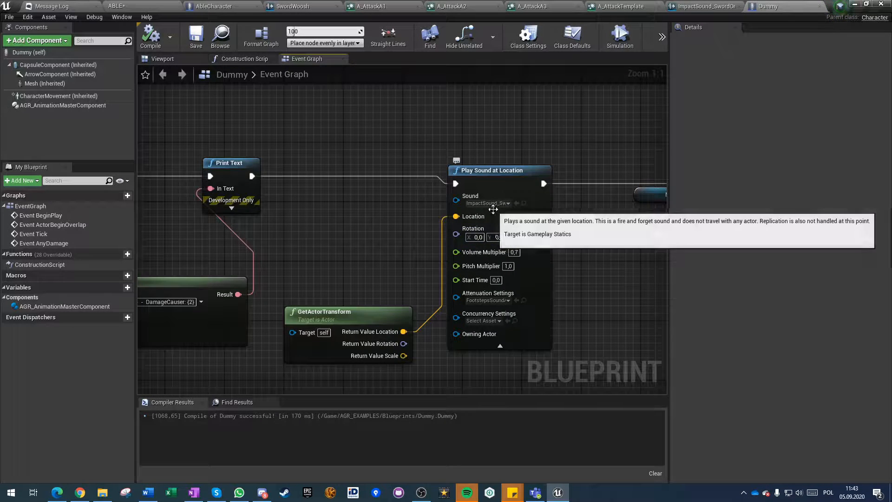
Examine the Play Montage node and its Mesh input at the end of the Dummy's damage event chain.
{"action": "right_click_drag", "start_coordinate": [581, 218], "coordinate": [299, 215]}
{"action": "right_click_drag", "start_coordinate": [413, 253], "coordinate": [370, 253]}
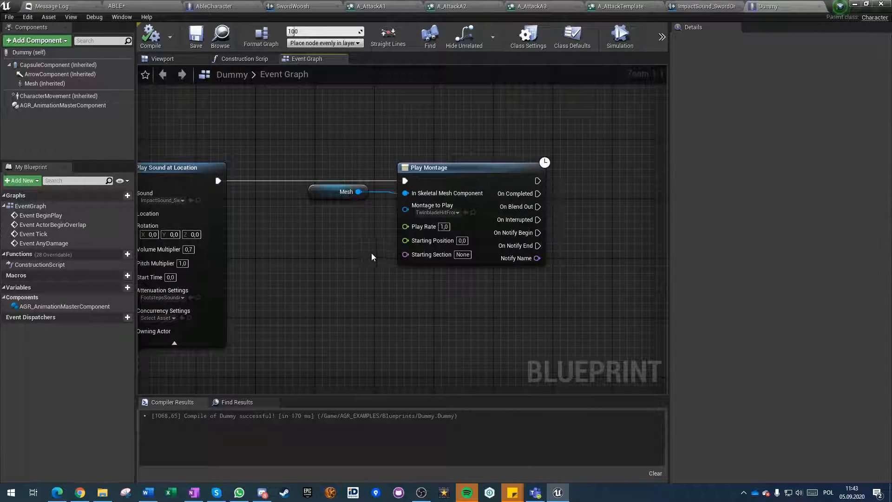
{"action": "left_click_drag", "start_coordinate": [317, 156], "coordinate": [418, 278]}
{"action": "left_click", "coordinate": [362, 341]}
{"action": "right_click_drag", "start_coordinate": [293, 242], "coordinate": [420, 265]}
{"action": "scroll", "coordinate": [420, 266], "scroll_direction": "down", "scroll_amount": 2}
{"action": "scroll", "coordinate": [517, 250], "scroll_direction": "up", "scroll_amount": 2}
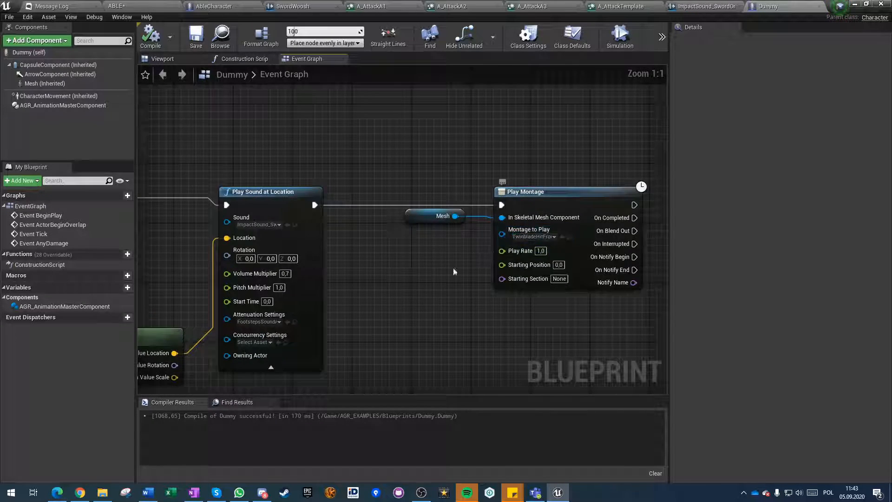
{"action": "scroll", "coordinate": [395, 288], "scroll_direction": "down", "scroll_amount": 4}
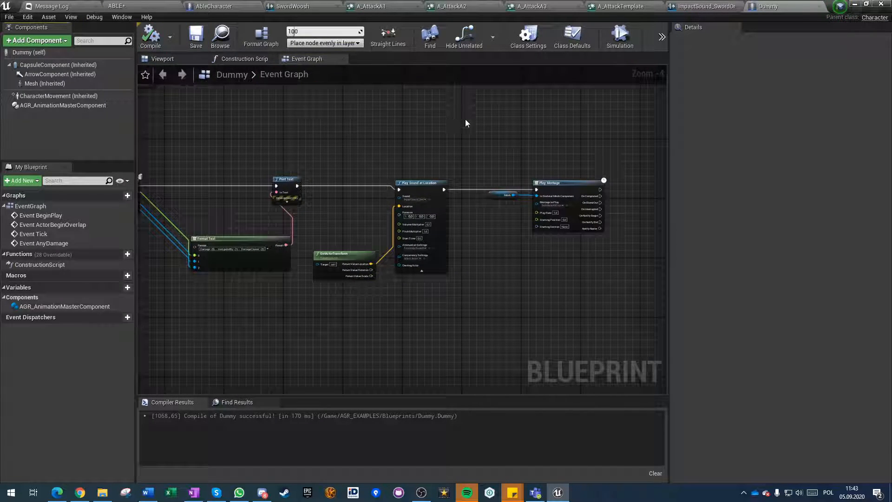
Review the timelines of A_AttackA1 and A_AttackA3 including their Play Sound tasks, and switch to A_AttackTemplate.
{"action": "left_click", "coordinate": [395, 6]}
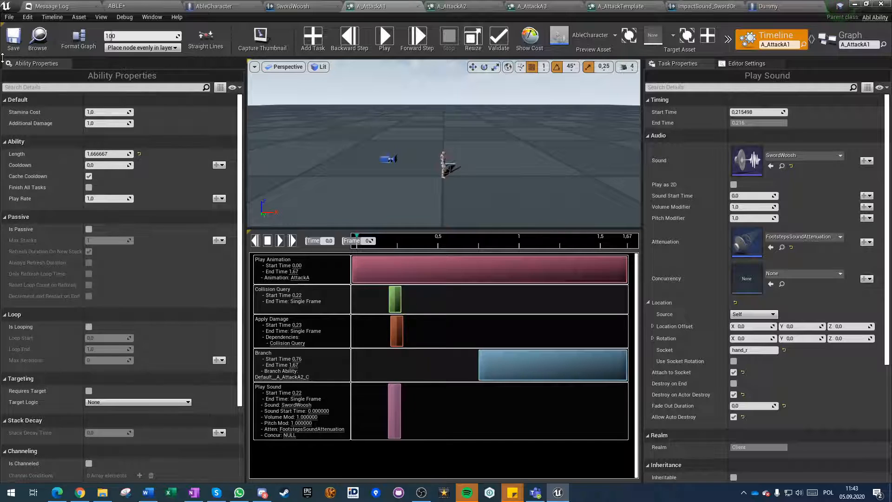
{"action": "left_click", "coordinate": [522, 5]}
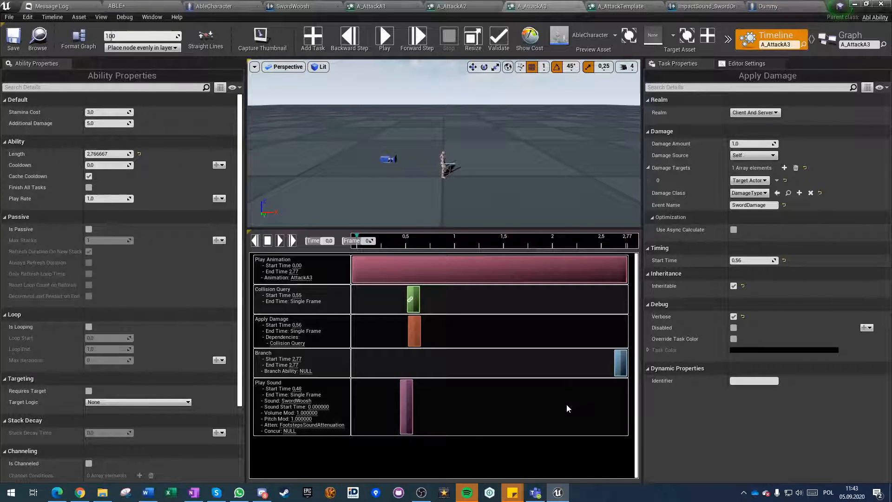
{"action": "left_click", "coordinate": [622, 6]}
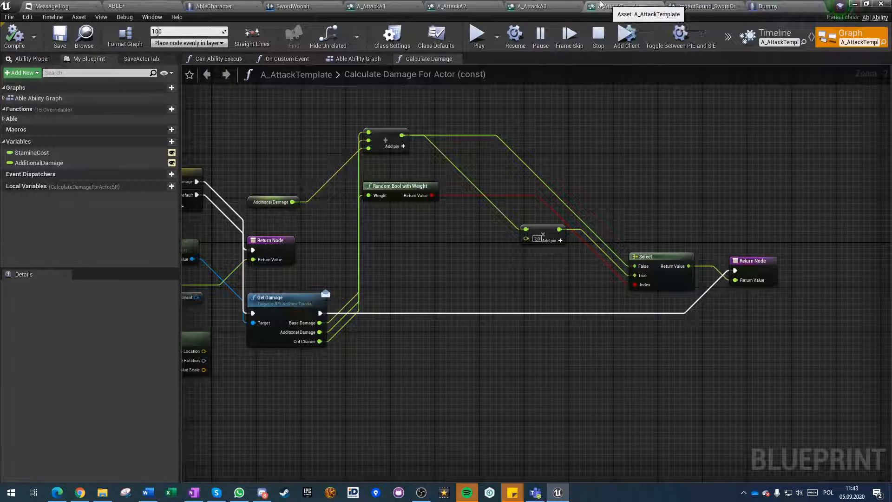
Open the AttackA montage from A_AttackA1's Play Animation task and examine its Trail and Sparks_P notifies.
{"action": "left_click", "coordinate": [533, 4]}
{"action": "left_click", "coordinate": [385, 4]}
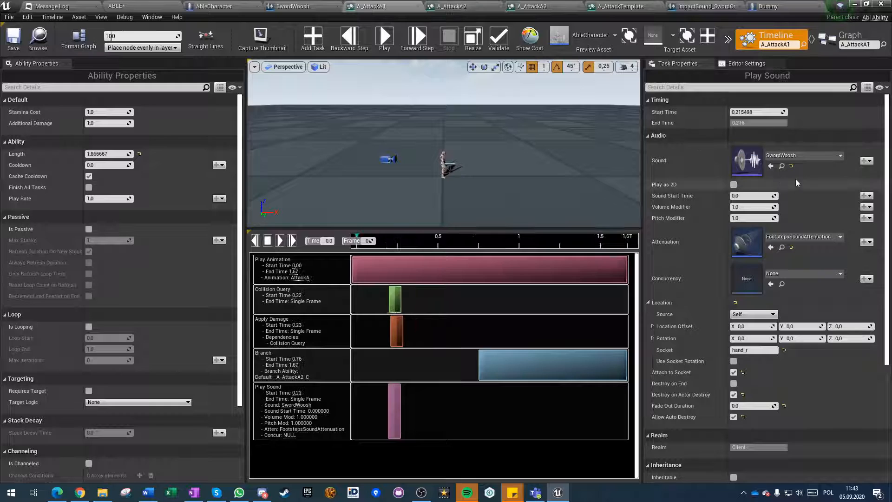
{"action": "left_click", "coordinate": [401, 270]}
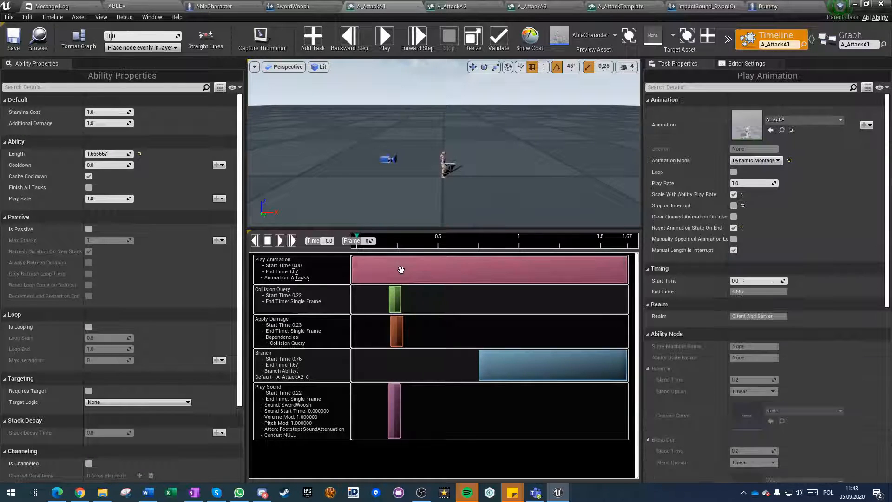
{"action": "left_click", "coordinate": [783, 131]}
{"action": "double_click", "coordinate": [513, 441]}
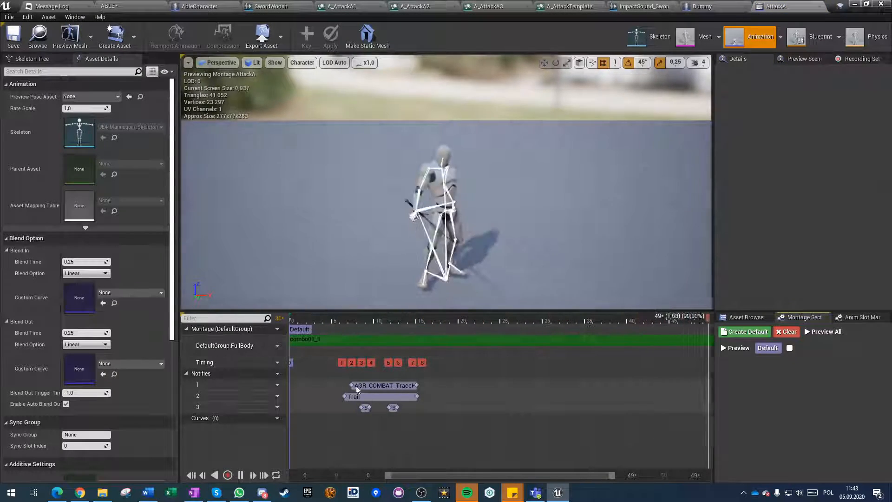
{"action": "left_click", "coordinate": [372, 396]}
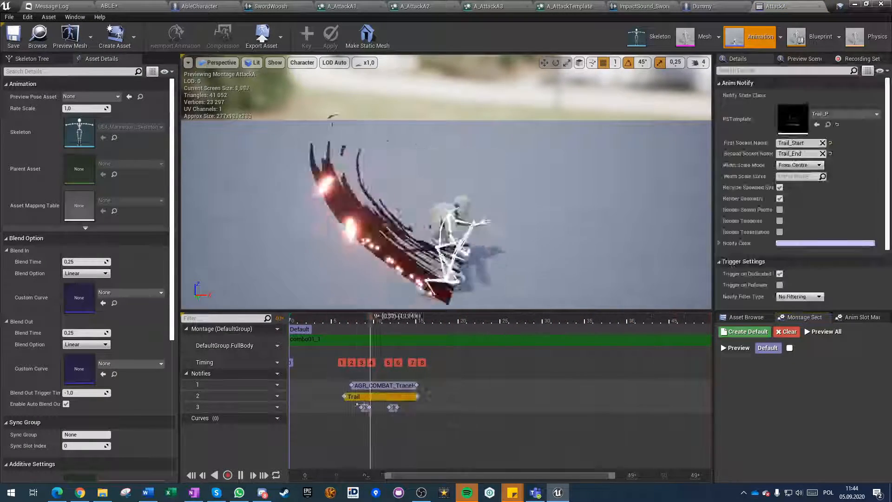
{"action": "left_click", "coordinate": [365, 407]}
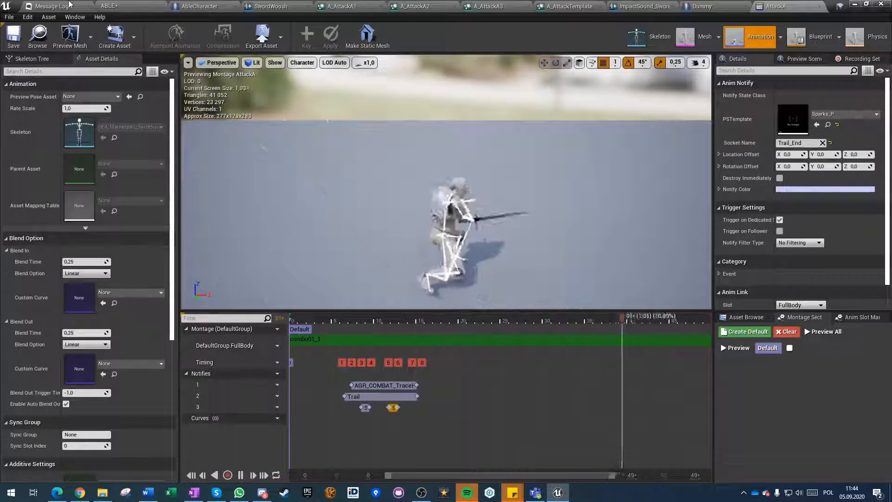
Turn off Go Into Debug on the Set Debug Mode node in AbleCharacter's Tutorials graph, and compile and save the blueprint.
{"action": "left_click", "coordinate": [148, 4]}
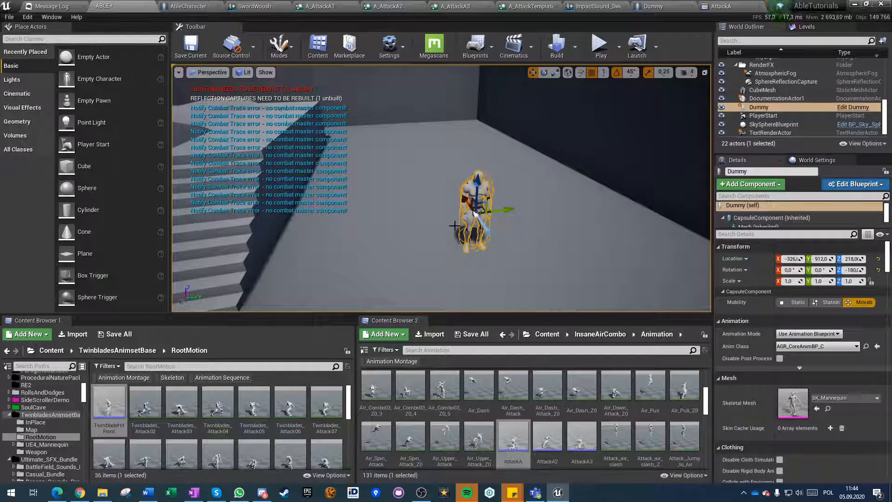
{"action": "left_click", "coordinate": [188, 4]}
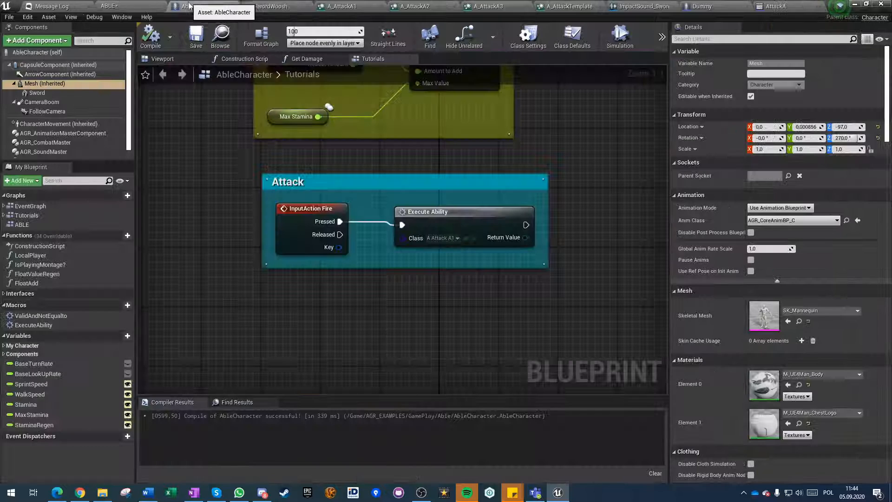
{"action": "right_click_drag", "start_coordinate": [237, 150], "coordinate": [240, 346]}
{"action": "scroll", "coordinate": [376, 325], "scroll_direction": "down", "scroll_amount": 4}
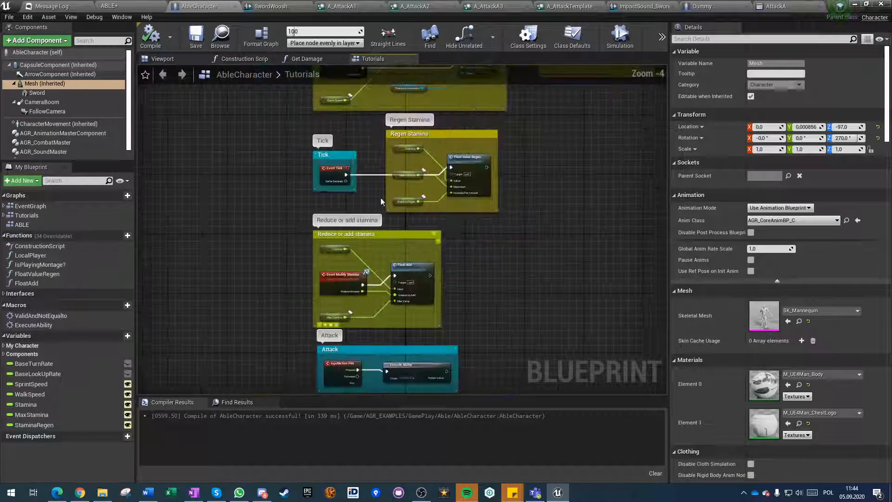
{"action": "right_click_drag", "start_coordinate": [397, 89], "coordinate": [385, 273]}
{"action": "right_click_drag", "start_coordinate": [499, 134], "coordinate": [465, 311]}
{"action": "scroll", "coordinate": [464, 311], "scroll_direction": "down", "scroll_amount": 5}
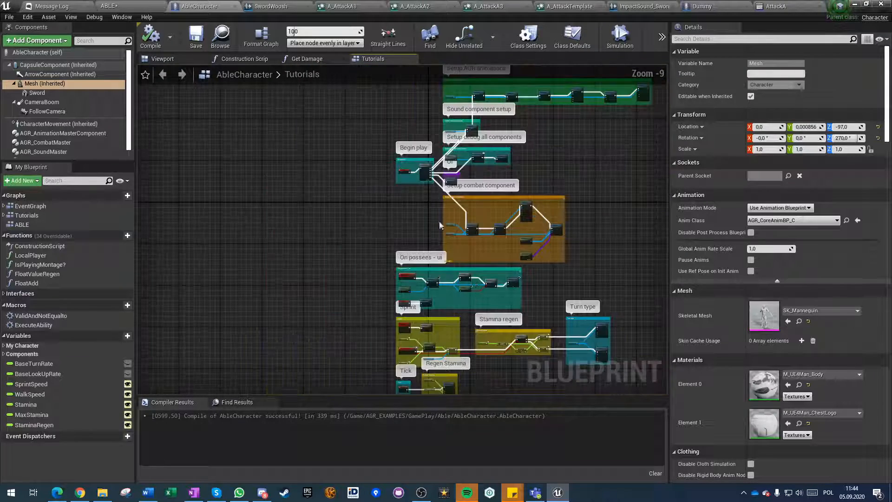
{"action": "right_click_drag", "start_coordinate": [489, 139], "coordinate": [376, 264]}
{"action": "scroll", "coordinate": [376, 264], "scroll_direction": "up", "scroll_amount": 2}
{"action": "scroll", "coordinate": [376, 263], "scroll_direction": "up", "scroll_amount": 7}
{"action": "right_click_drag", "start_coordinate": [342, 333], "coordinate": [449, 181]}
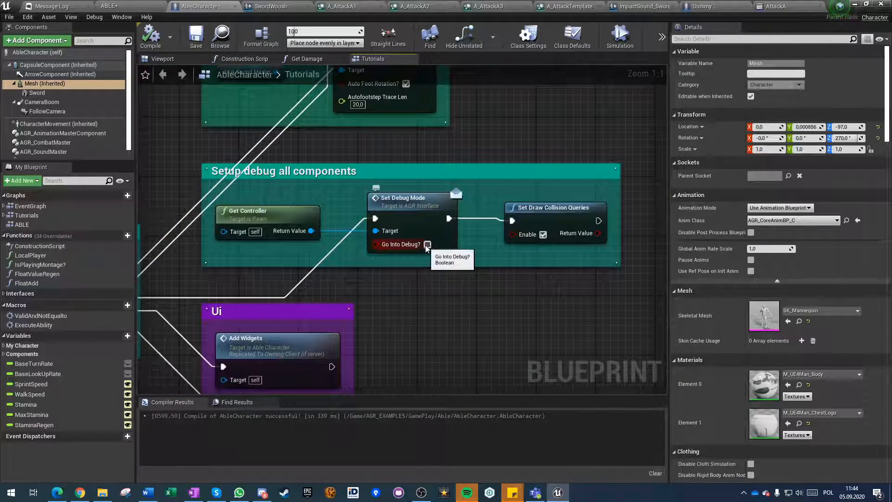
{"action": "right_click_drag", "start_coordinate": [445, 277], "coordinate": [502, 194]}
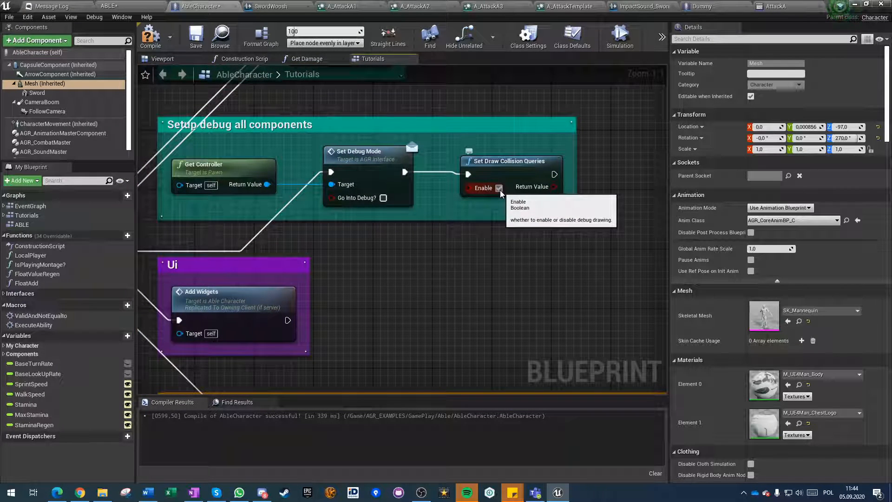
{"action": "left_click", "coordinate": [195, 38]}
{"action": "scroll", "coordinate": [393, 318], "scroll_direction": "down", "scroll_amount": 2}
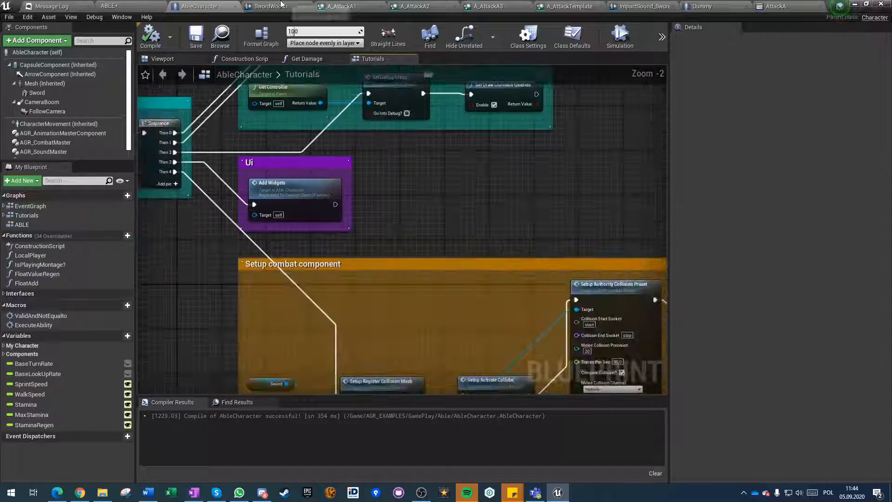
{"action": "scroll", "coordinate": [435, 236], "scroll_direction": "down", "scroll_amount": 2}
Start a play test of the ABLE level and show it full screen.
{"action": "left_click", "coordinate": [130, 6]}
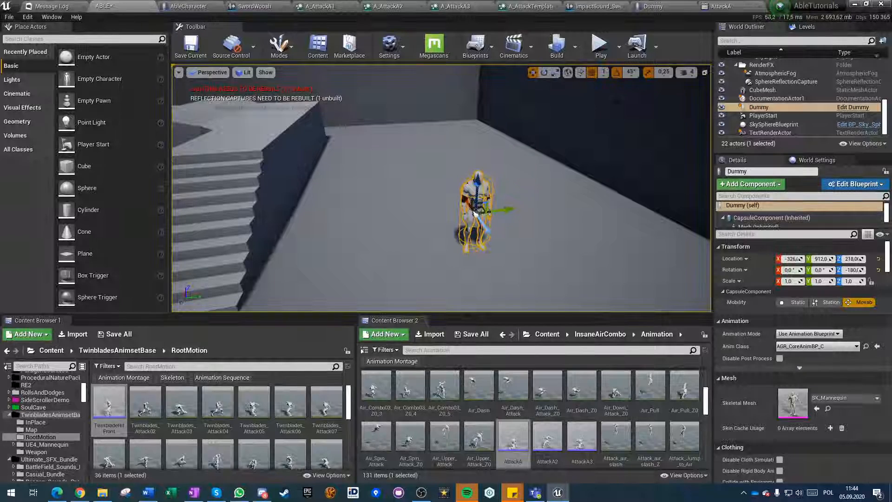
{"action": "left_click", "coordinate": [599, 46]}
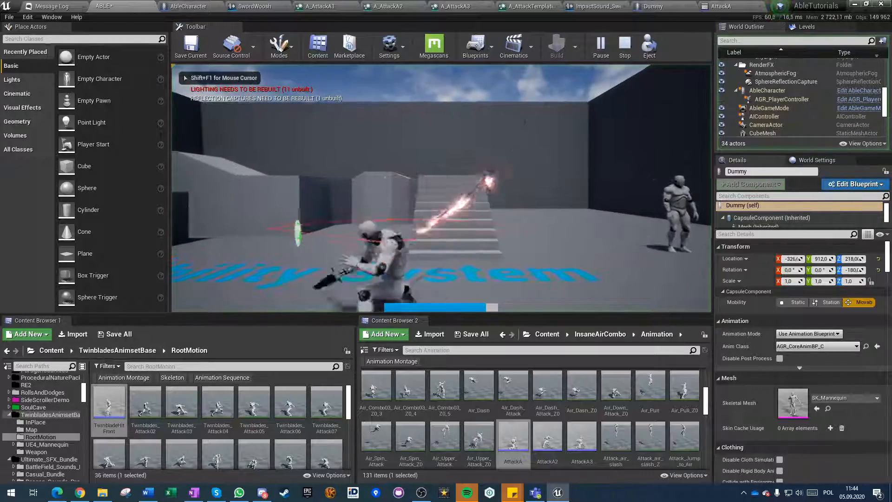
{"action": "key", "text": "F11"}
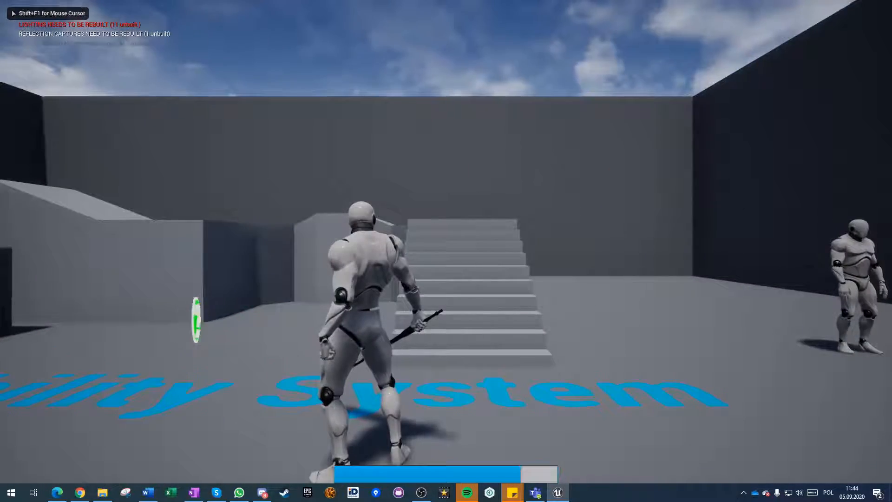
Sprint the character across the open floor with changes of direction to test the stamina drain.
{"action": "key", "text": "w"}
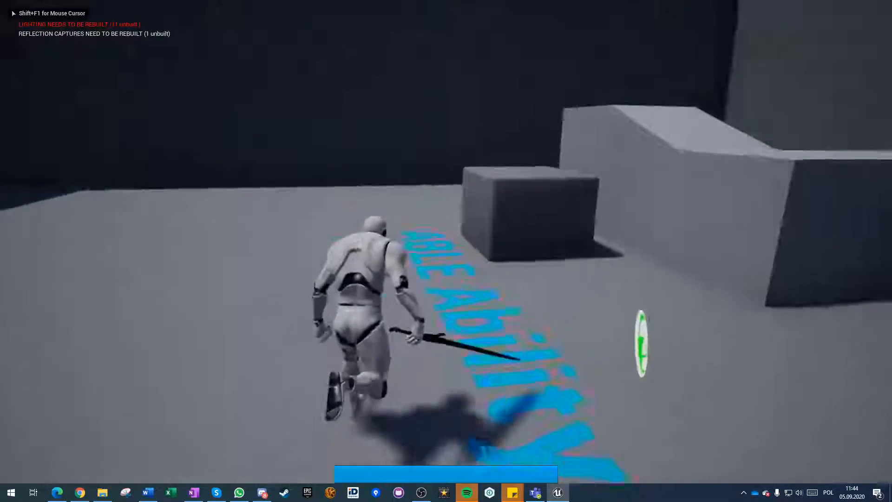
{"action": "key", "text": "shift"}
{"action": "key", "text": "d"}
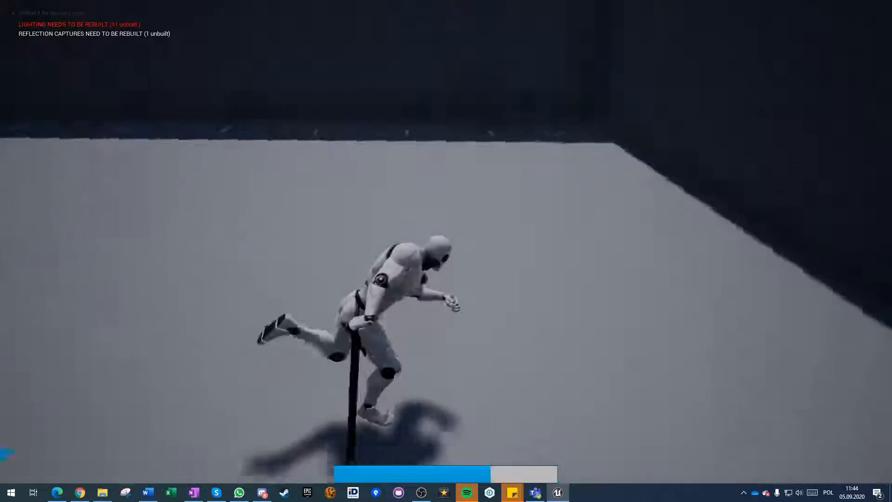
{"action": "key", "text": "a"}
{"action": "key", "text": "d"}
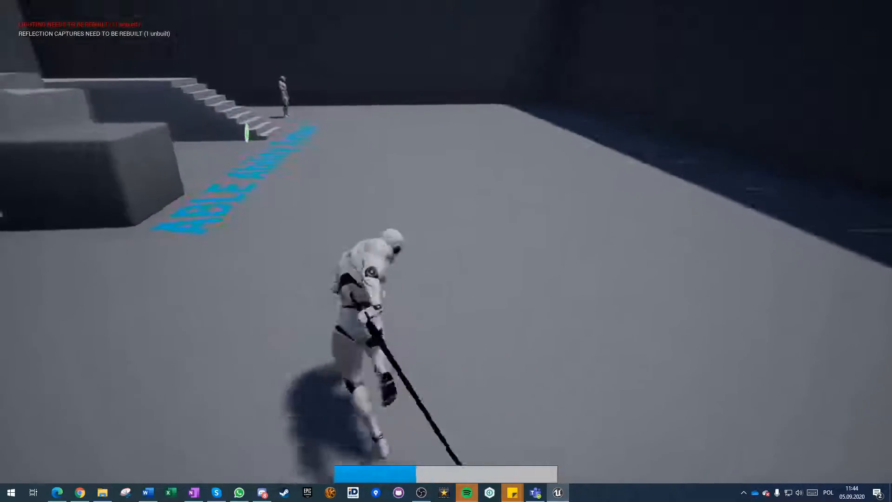
{"action": "key", "text": "a"}
{"action": "key", "text": "d"}
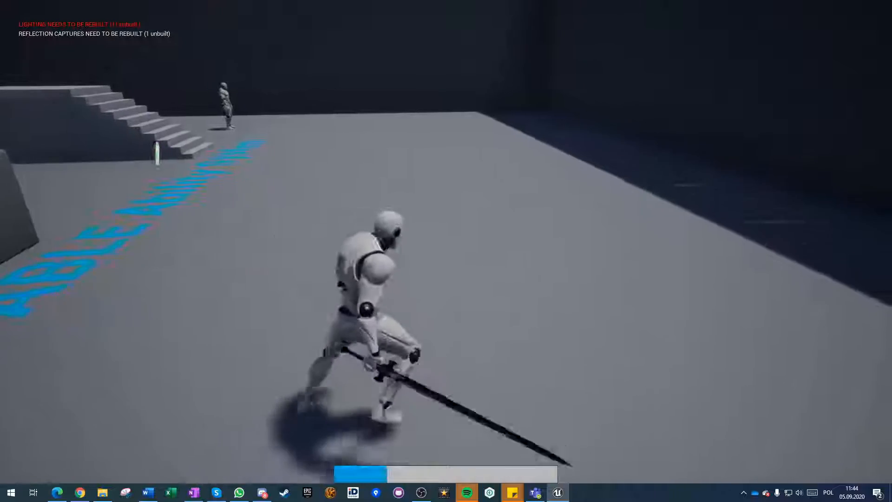
Move the character around without sprinting to check that the stamina bar refills.
{"action": "key", "text": "w"}
{"action": "key", "text": "s"}
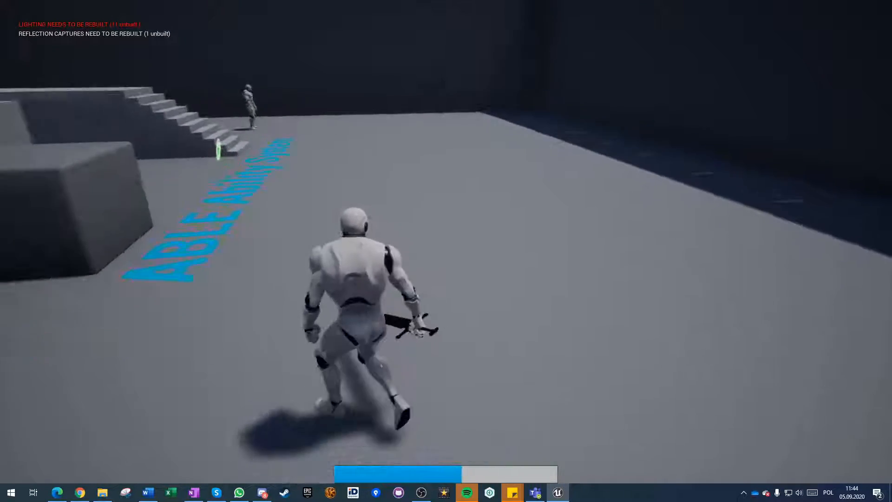
{"action": "key", "text": "d"}
{"action": "key", "text": "w"}
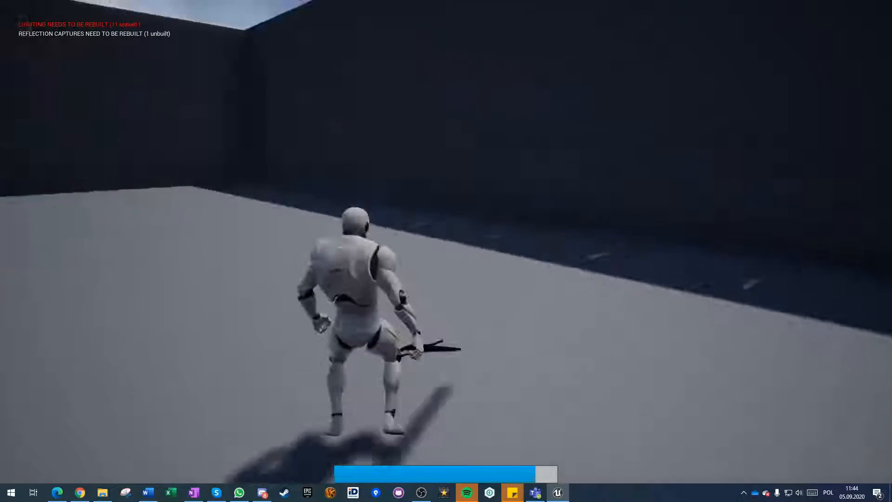
Sprint the character along the dark wall to drain part of the stamina again.
{"action": "key", "text": "d"}
{"action": "key", "text": "shift"}
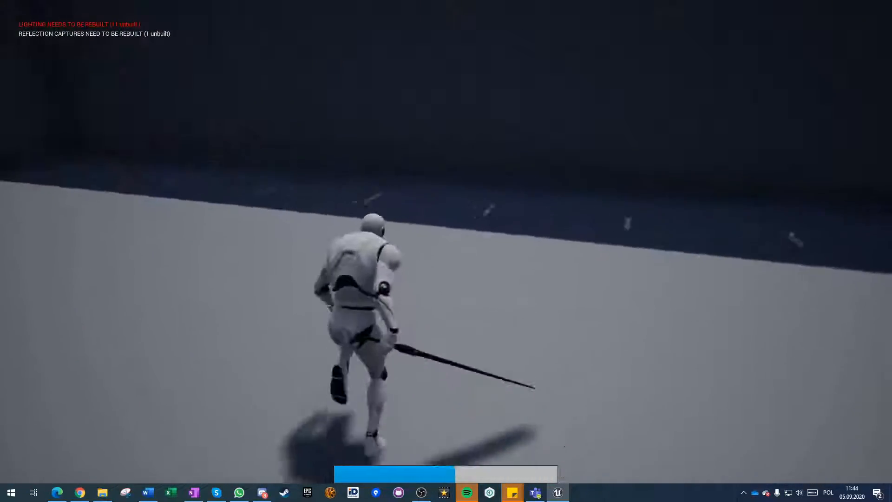
{"action": "key", "text": "w"}
{"action": "key", "text": "shift"}
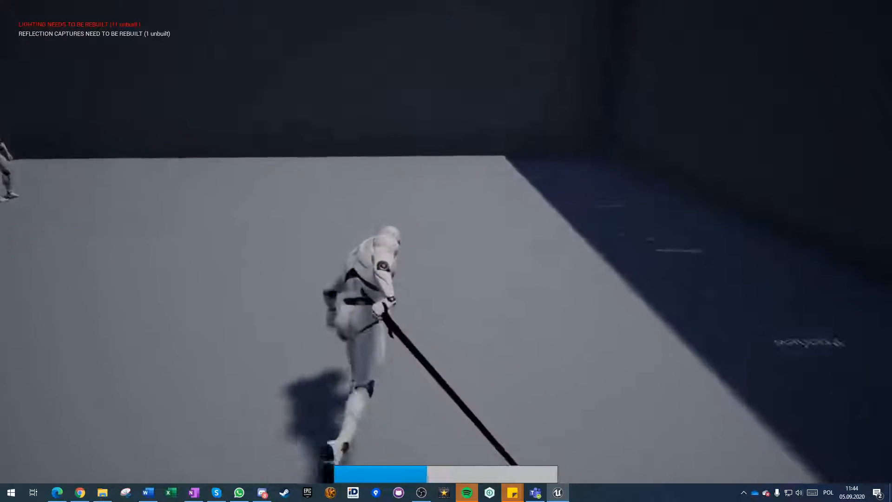
Swing the sword in open space to test the attack's stamina cost and its trail effects.
{"action": "left_click", "coordinate": [446, 242]}
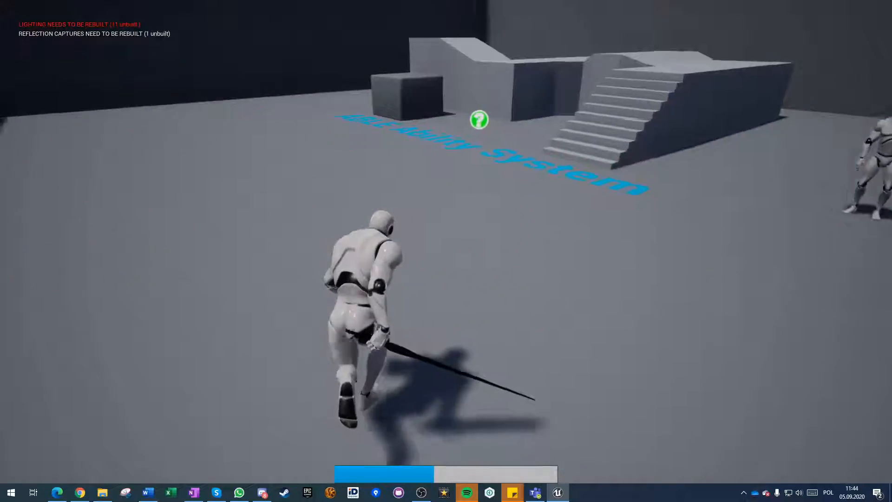
{"action": "left_click", "coordinate": [446, 241]}
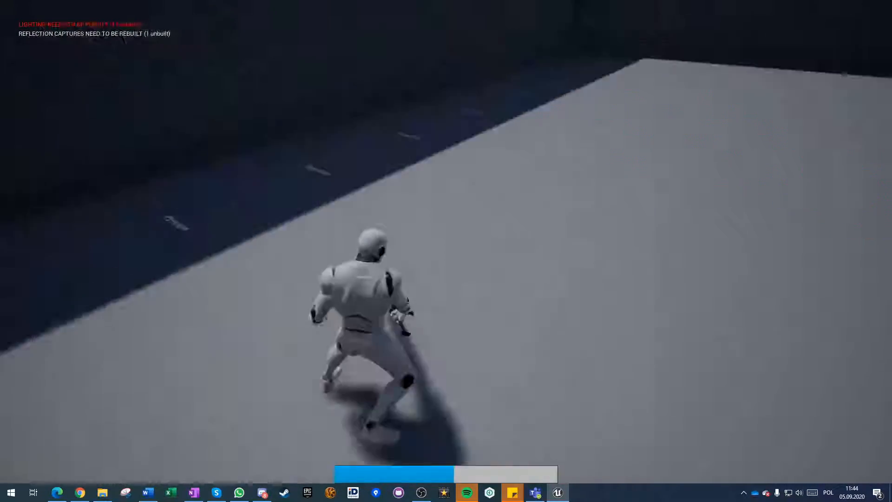
{"action": "left_click", "coordinate": [446, 242]}
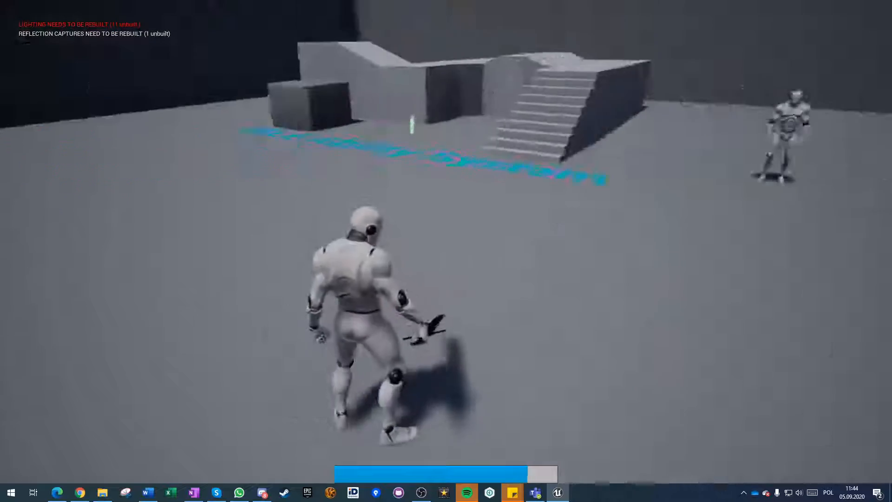
{"action": "left_click", "coordinate": [446, 241]}
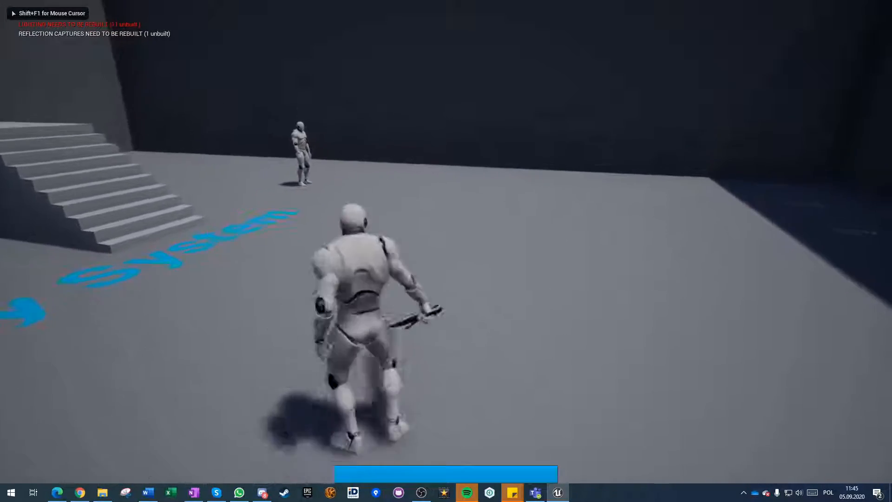
Run and sprint the character across the floor up to the dummy near the stairs.
{"action": "key", "text": "d"}
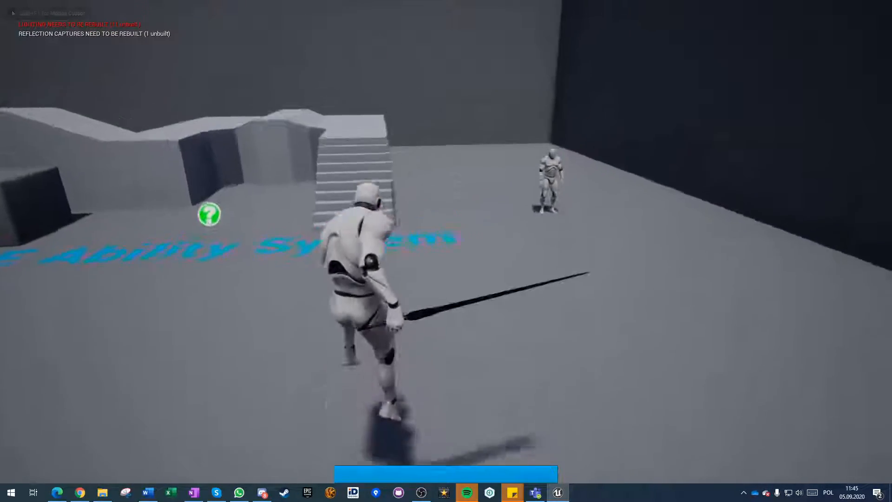
{"action": "key", "text": "w"}
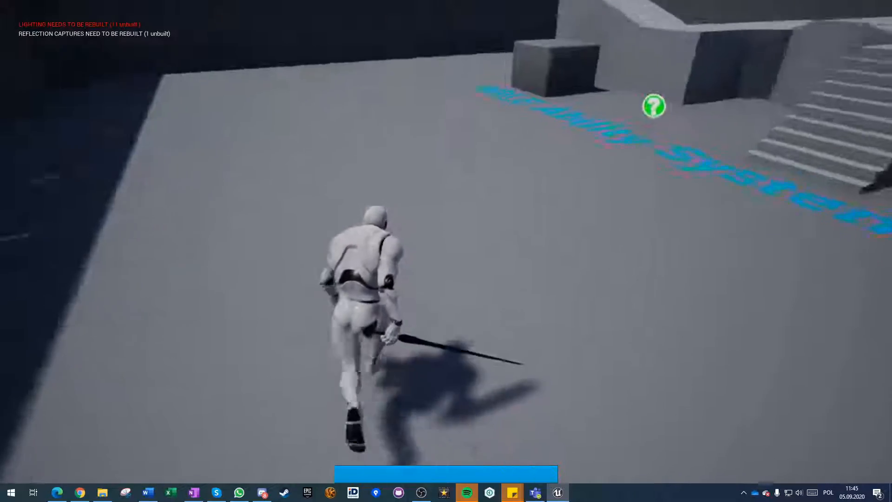
{"action": "key", "text": "shift+w"}
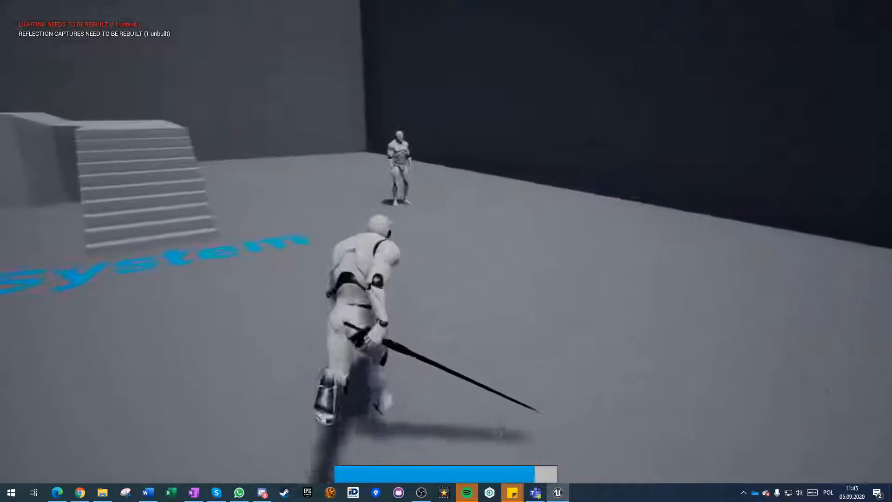
{"action": "key", "text": "w"}
{"action": "key", "text": "w"}
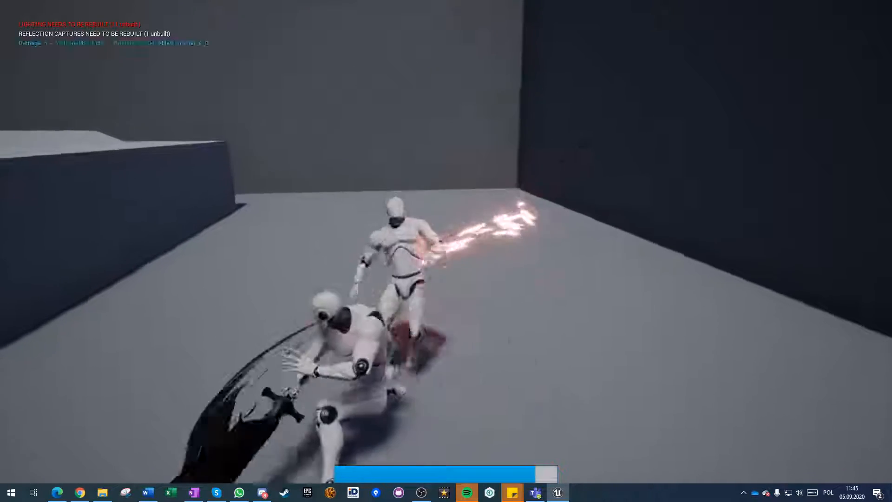
Strike the dummy repeatedly with the sword combo to test the damage, hit reactions and stamina use.
{"action": "left_click", "coordinate": [446, 251]}
{"action": "left_click", "coordinate": [446, 251]}
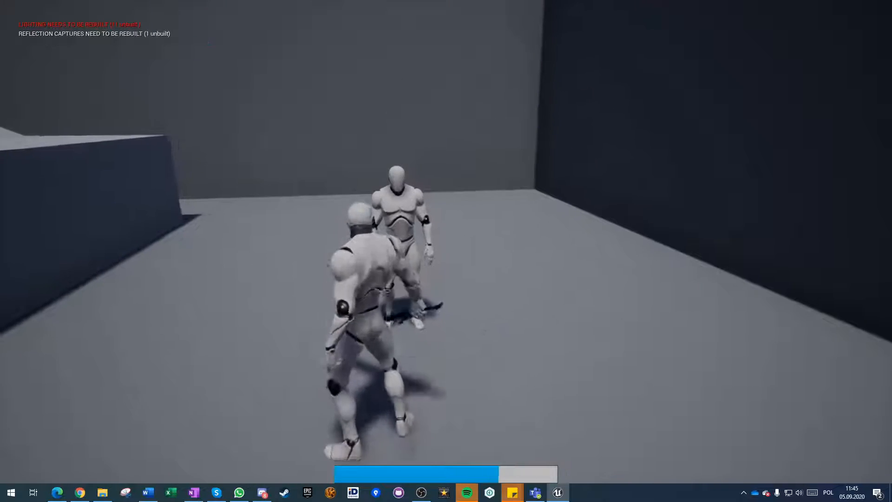
{"action": "left_click", "coordinate": [446, 251]}
{"action": "left_click", "coordinate": [446, 251]}
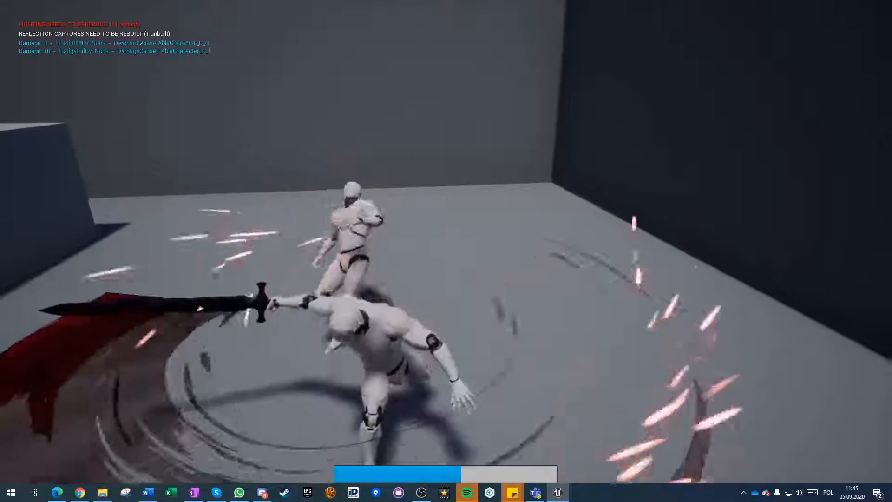
{"action": "left_click", "coordinate": [446, 251]}
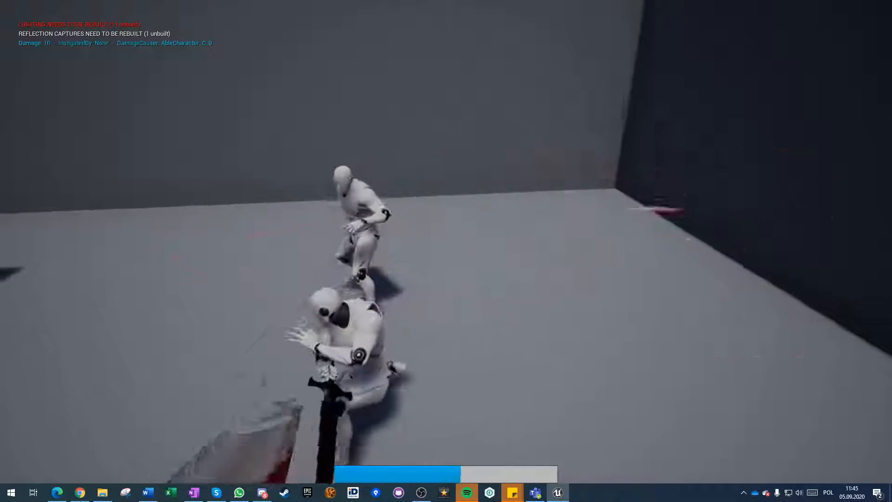
{"action": "left_click", "coordinate": [446, 251]}
{"action": "left_click", "coordinate": [445, 251]}
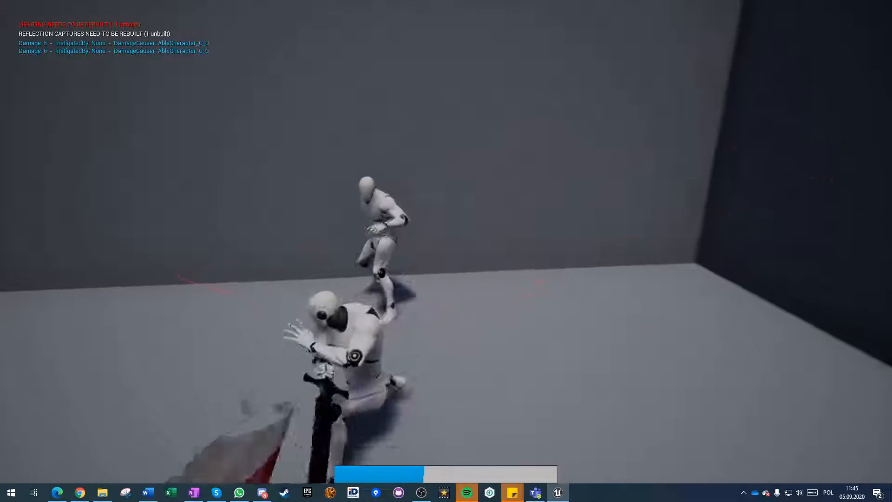
Follow the dummy to the wall and continue the sword combo on it to test the hits at reduced stamina.
{"action": "left_click", "coordinate": [446, 251]}
{"action": "left_click", "coordinate": [446, 251]}
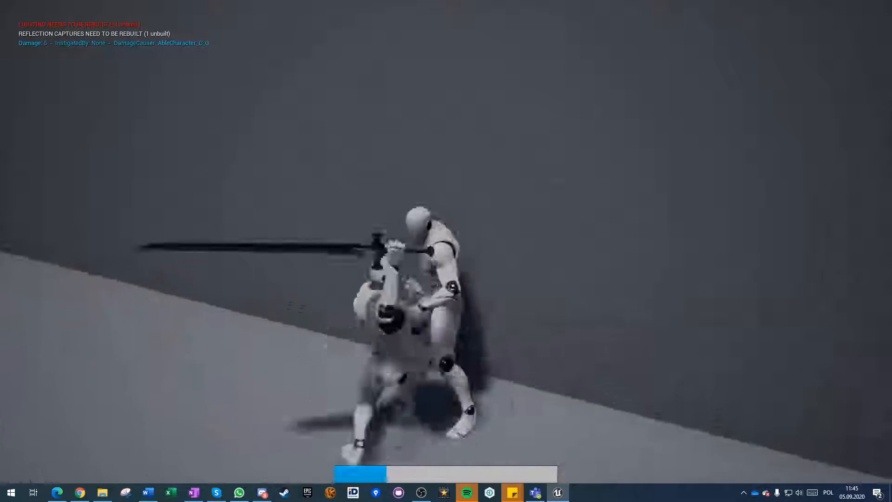
{"action": "left_click", "coordinate": [446, 251]}
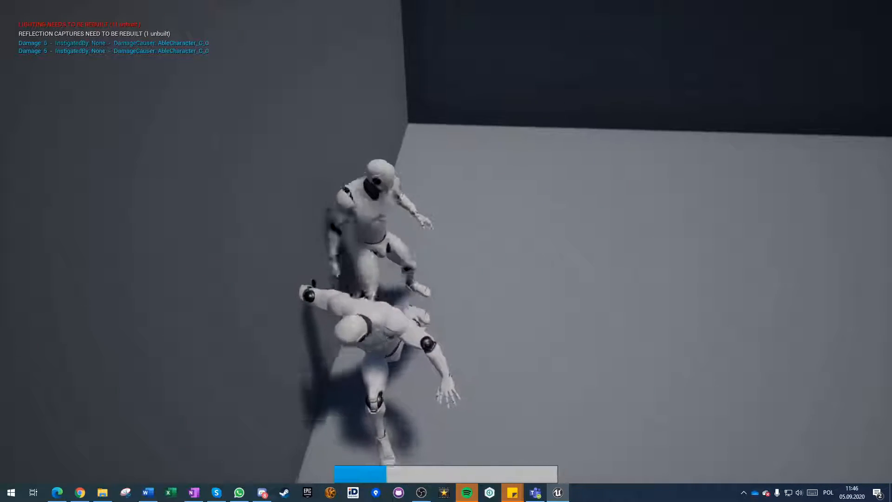
Move the character away from the dummy to let the stamina regenerate, and start another short sprint in the open floor area.
{"action": "key", "text": "s"}
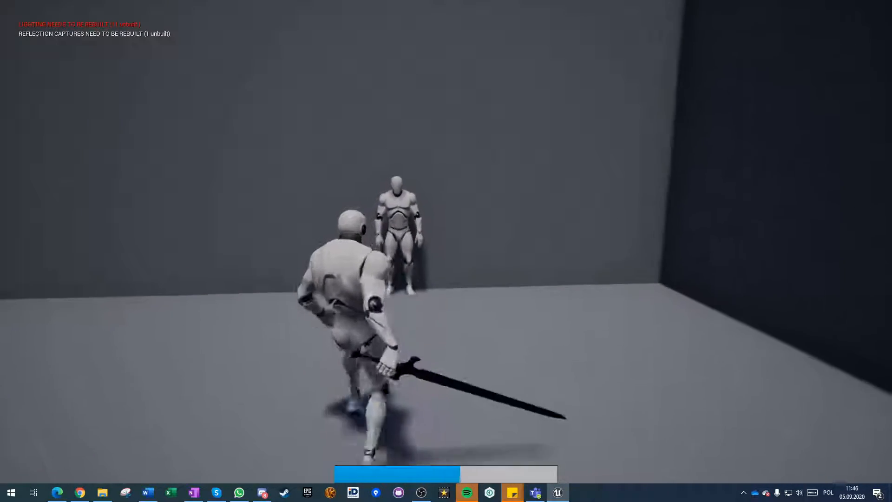
{"action": "key", "text": "s"}
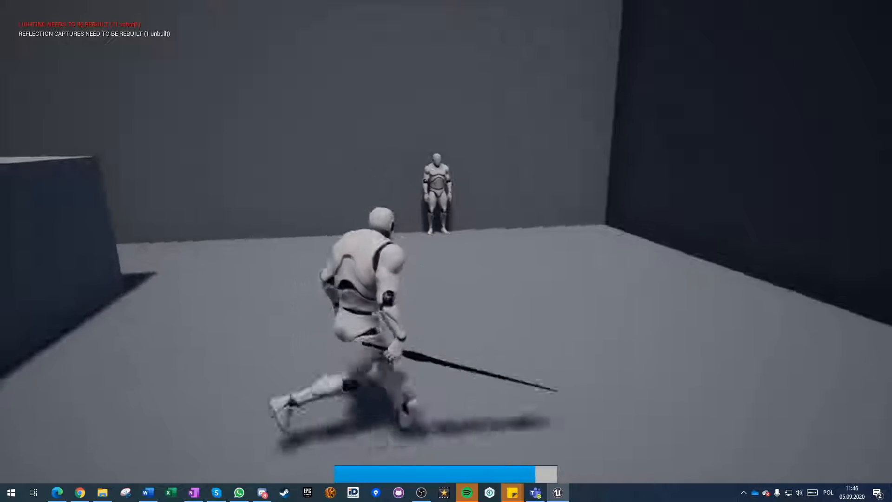
{"action": "key", "text": "w"}
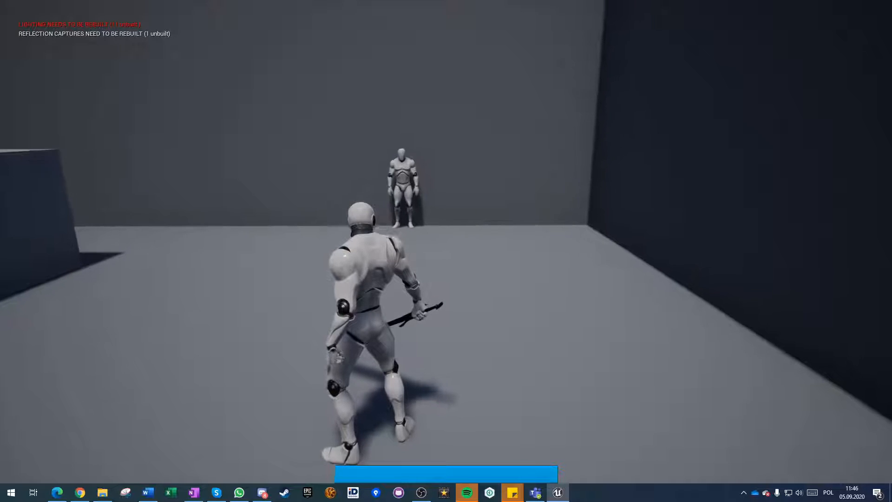
{"action": "key", "text": "w"}
{"action": "key", "text": "shift+s"}
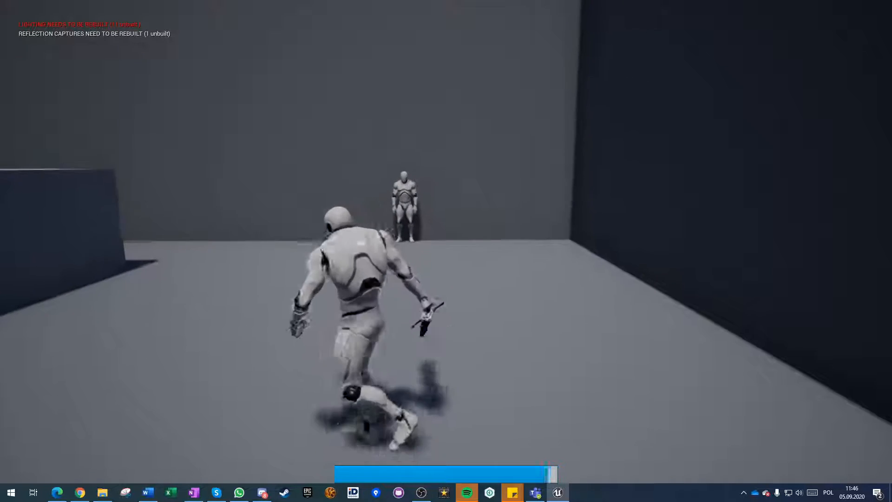